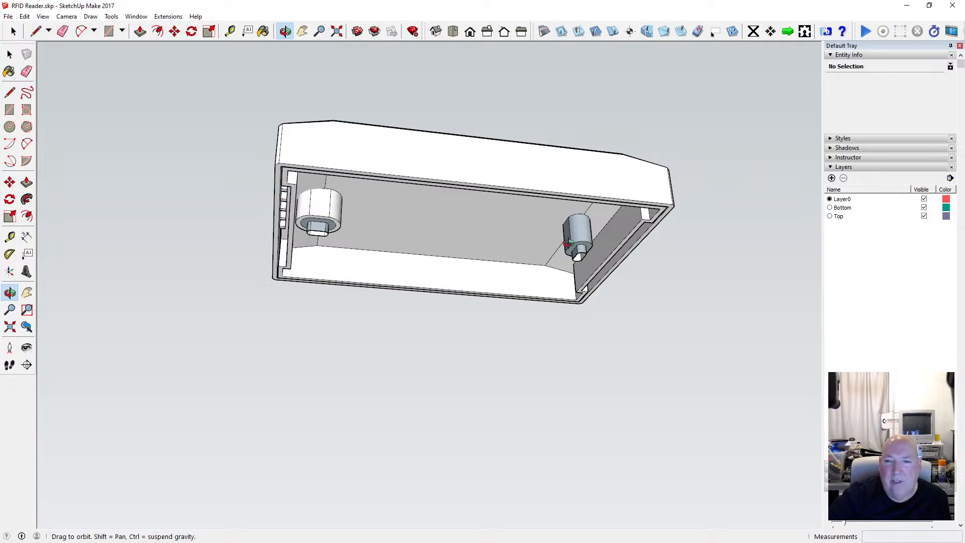
# Hide the Bottom layer so that only the top shell of the RFID reader case is shown.
pyautogui.moveTo(374, 227); pyautogui.dragTo(311, 221)
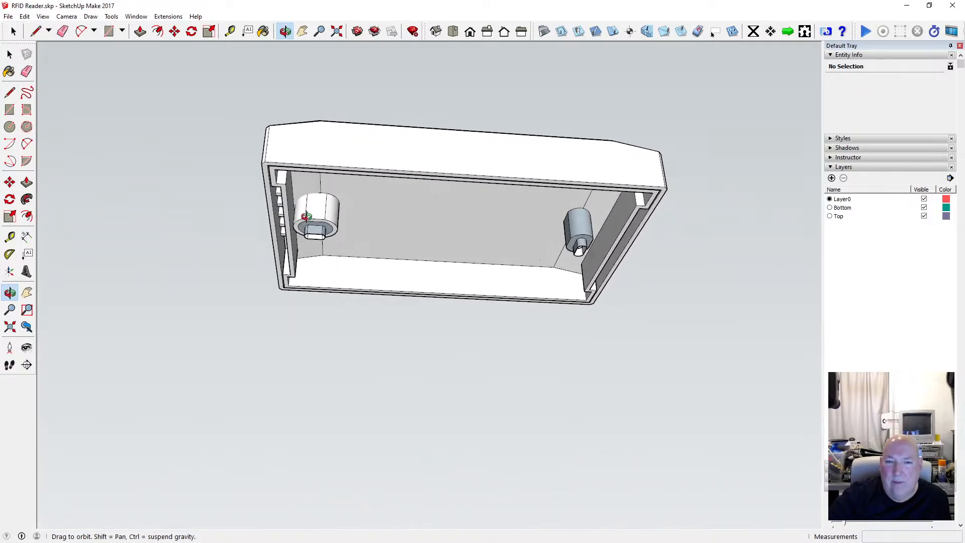
pyautogui.scroll(5, 310, 220)
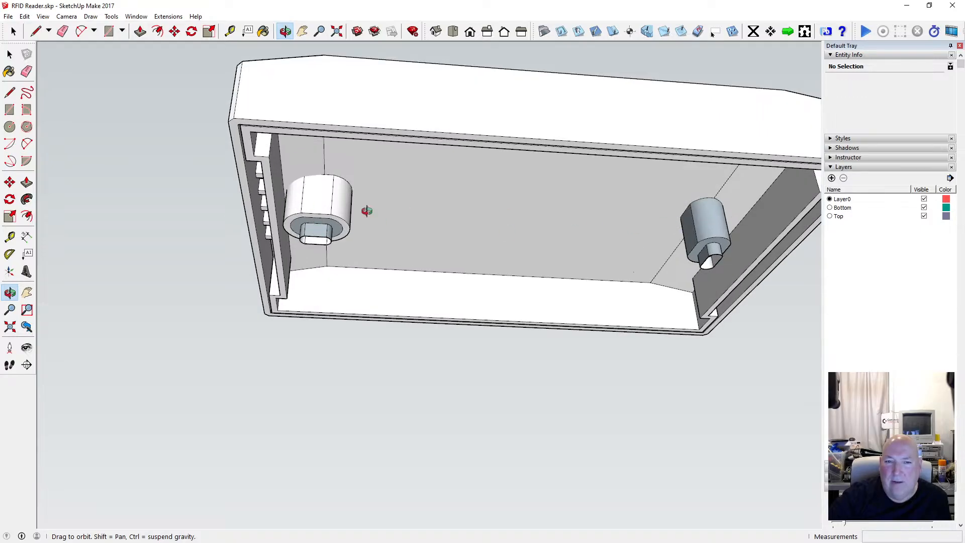
pyautogui.moveTo(367, 211); pyautogui.dragTo(314, 260)
pyautogui.moveTo(371, 271); pyautogui.dragTo(615, 281)
pyautogui.scroll(6, 360, 281)
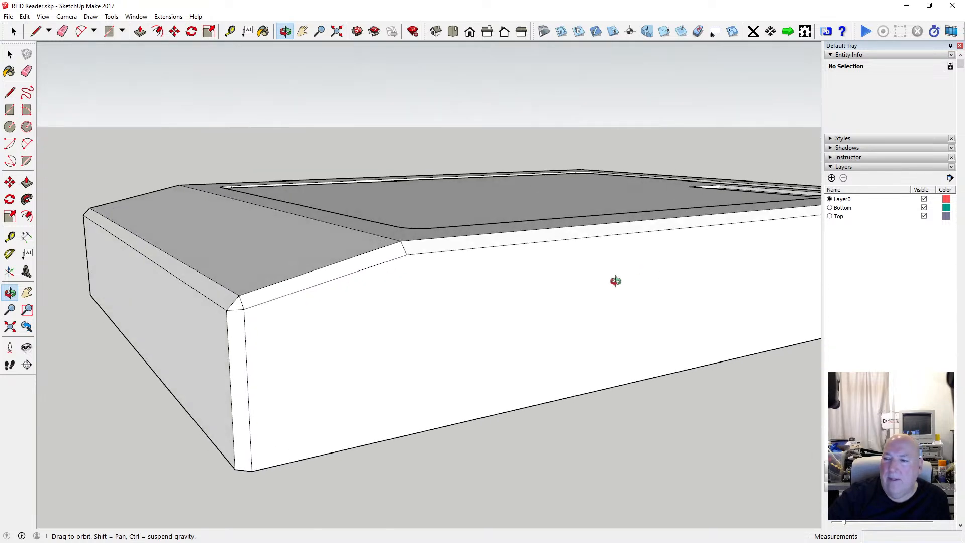
pyautogui.click(924, 208)
# Turn on the X-ray face style to see through the walls of the top shell.
pyautogui.moveTo(363, 290); pyautogui.dragTo(360, 295)
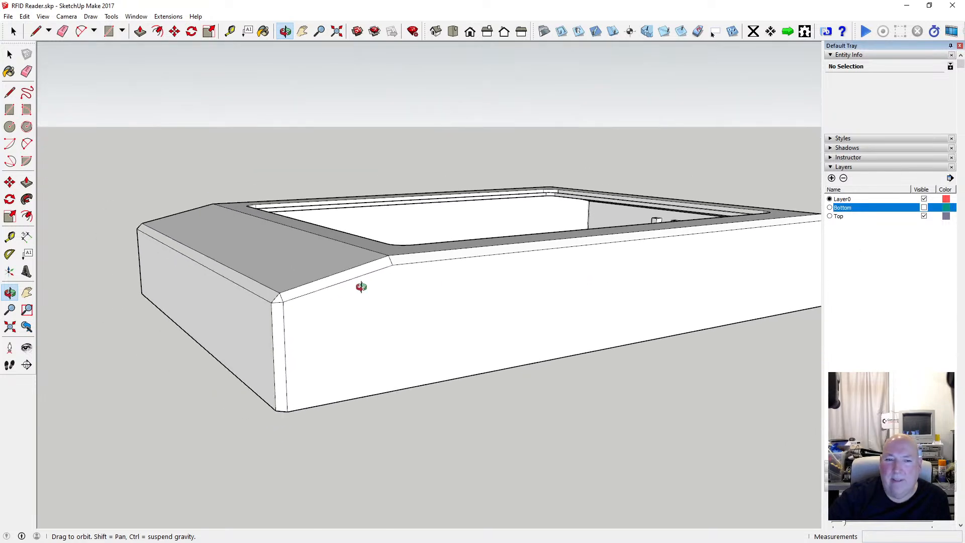
pyautogui.click(42, 17)
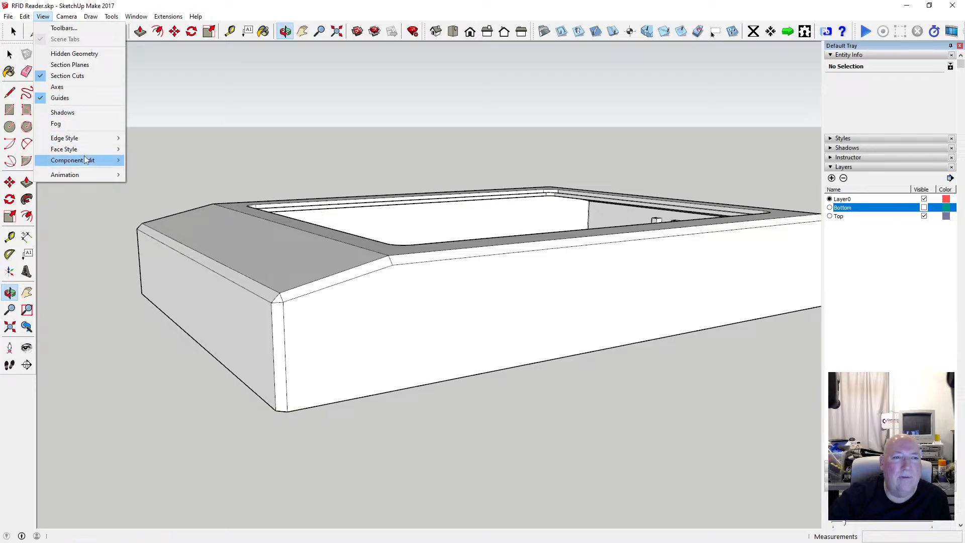
pyautogui.moveTo(86, 150)
pyautogui.click(148, 150)
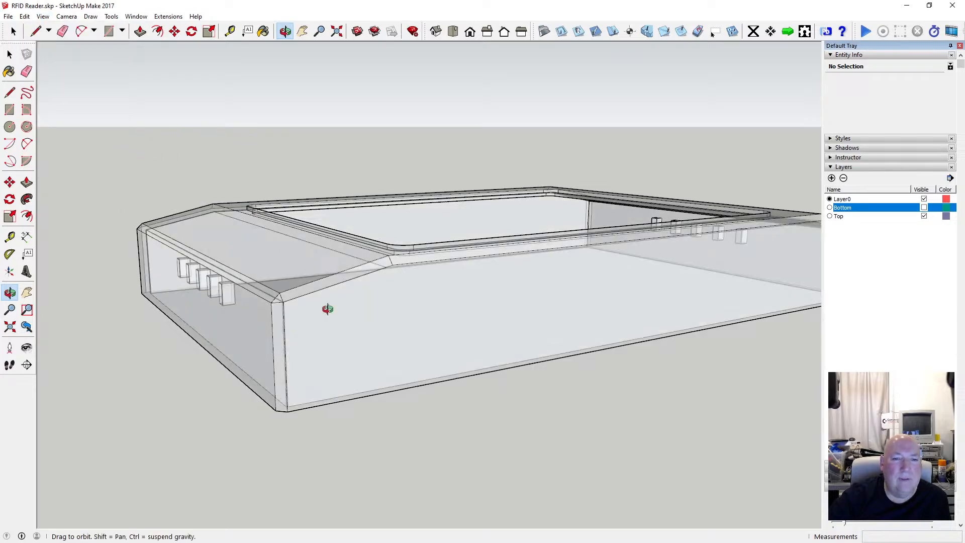
# Examine the see-through top shell from inside and above, including the side ribs and the stepped edge of the rectangular opening.
pyautogui.moveTo(327, 309); pyautogui.dragTo(381, 337)
pyautogui.scroll(-5, 316, 225)
pyautogui.scroll(-3, 336, 286)
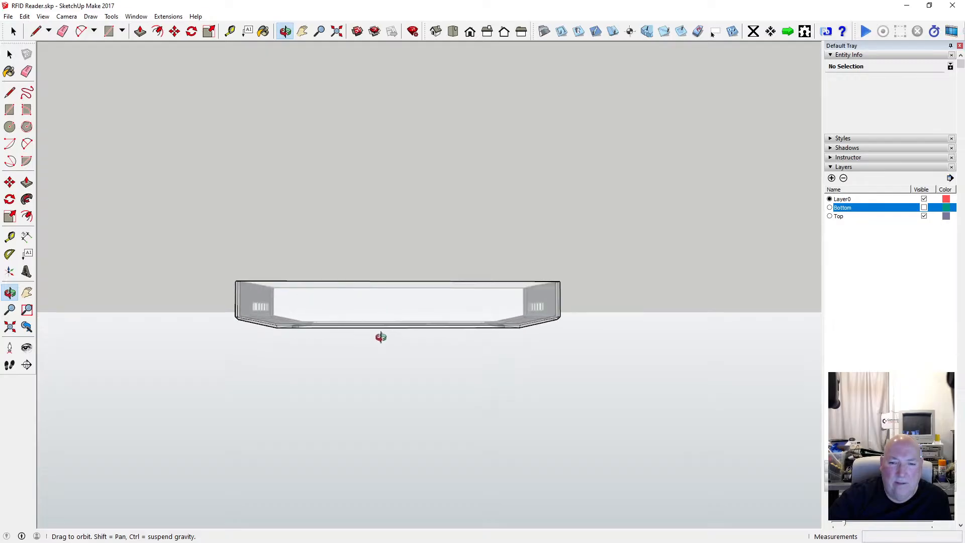
pyautogui.scroll(6, 382, 337)
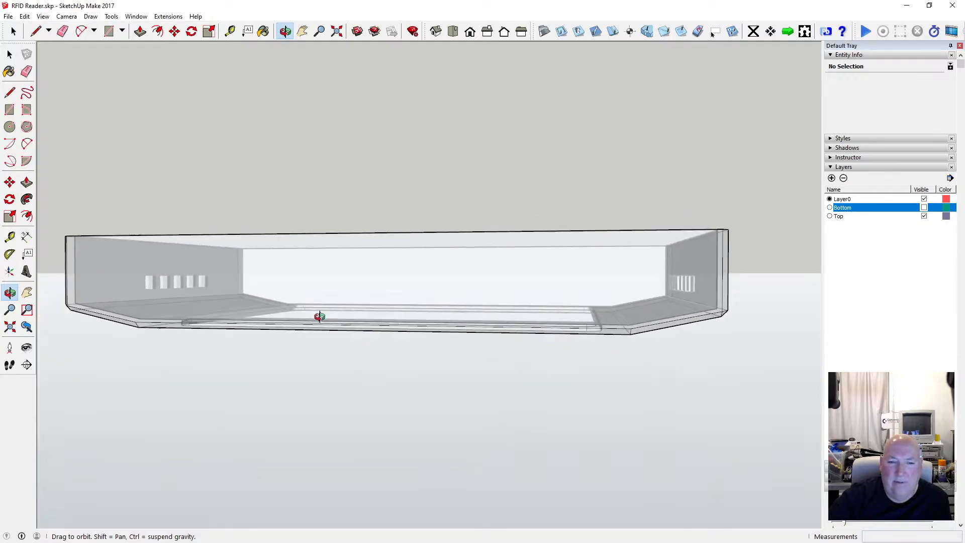
pyautogui.moveTo(320, 317); pyautogui.dragTo(345, 328)
pyautogui.moveTo(426, 341); pyautogui.dragTo(475, 363)
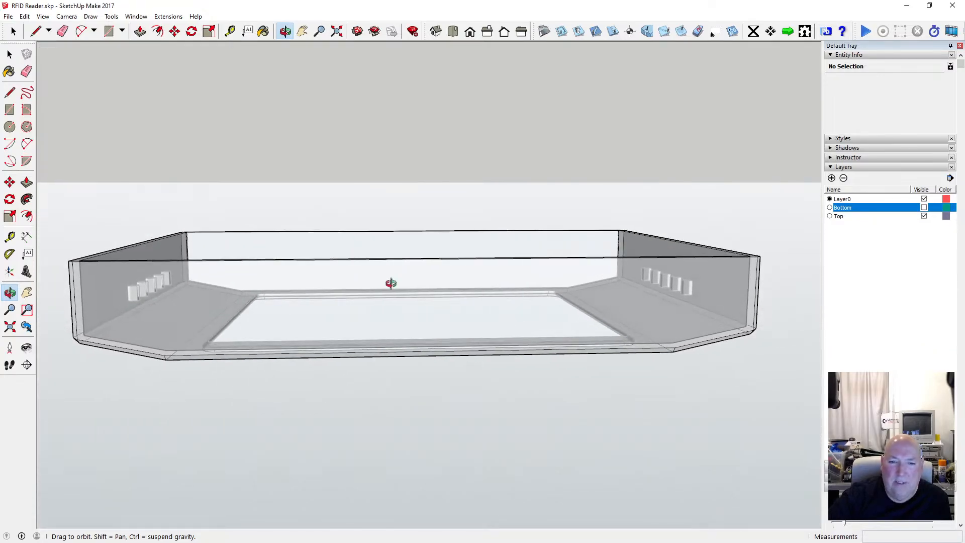
pyautogui.moveTo(388, 289); pyautogui.dragTo(384, 308)
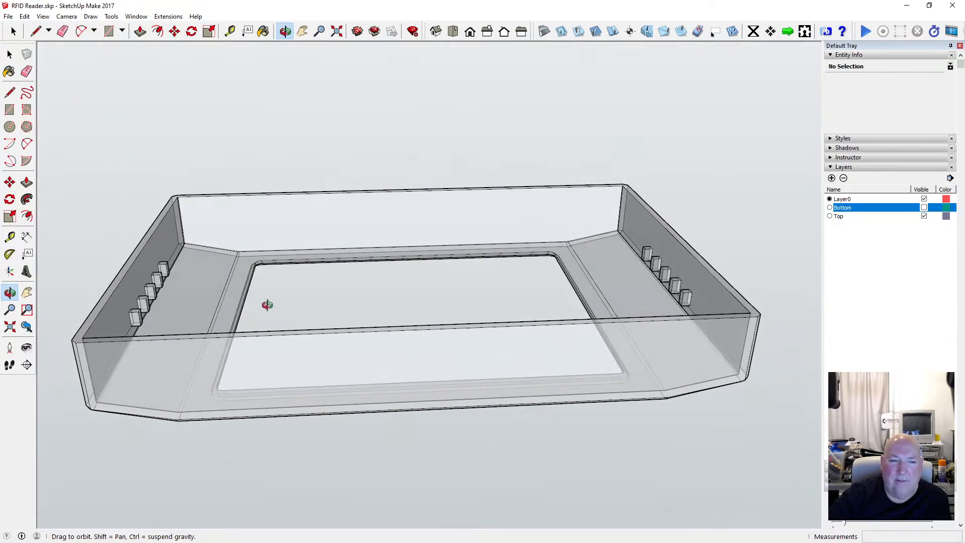
pyautogui.moveTo(384, 283); pyautogui.dragTo(355, 367)
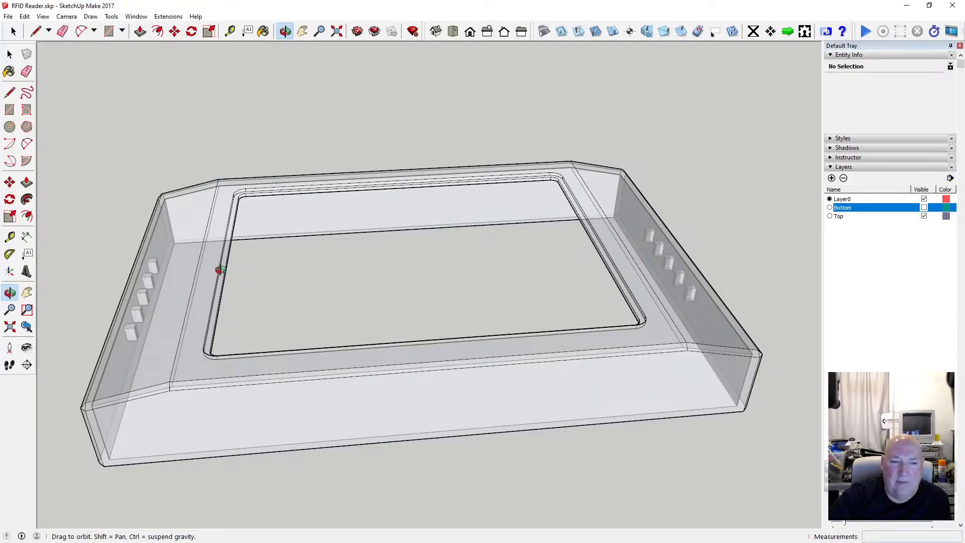
pyautogui.scroll(3, 220, 270)
pyautogui.scroll(3, 233, 243)
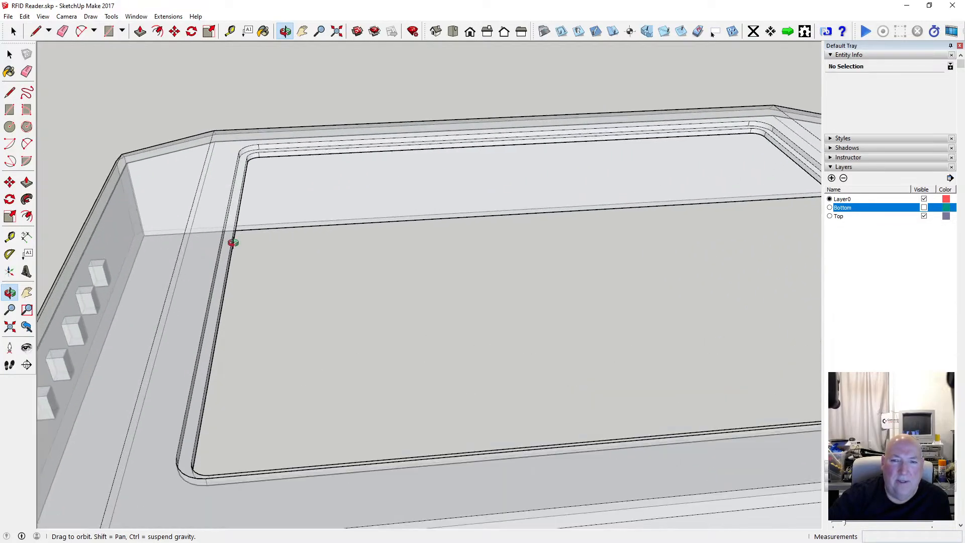
pyautogui.scroll(4, 231, 225)
pyautogui.moveTo(237, 213); pyautogui.dragTo(219, 186)
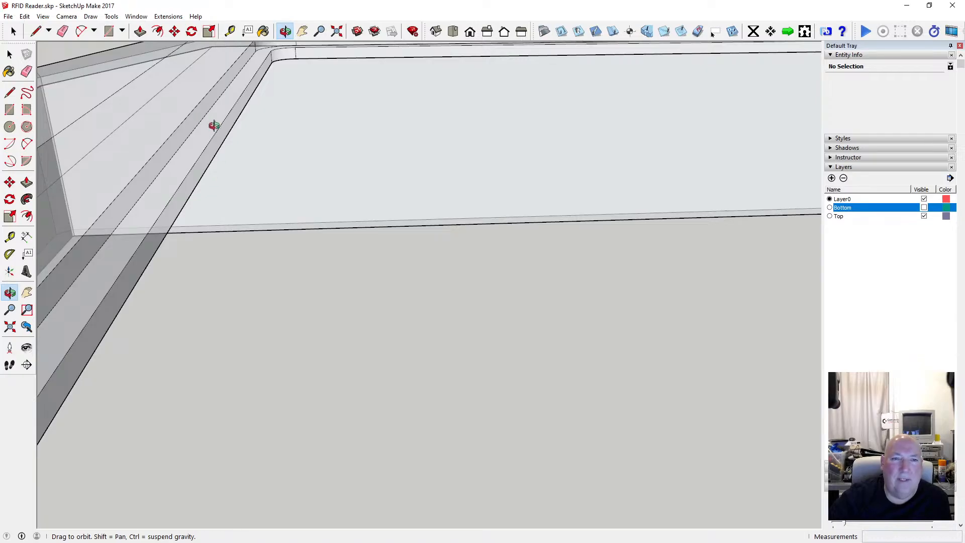
pyautogui.scroll(-2, 219, 133)
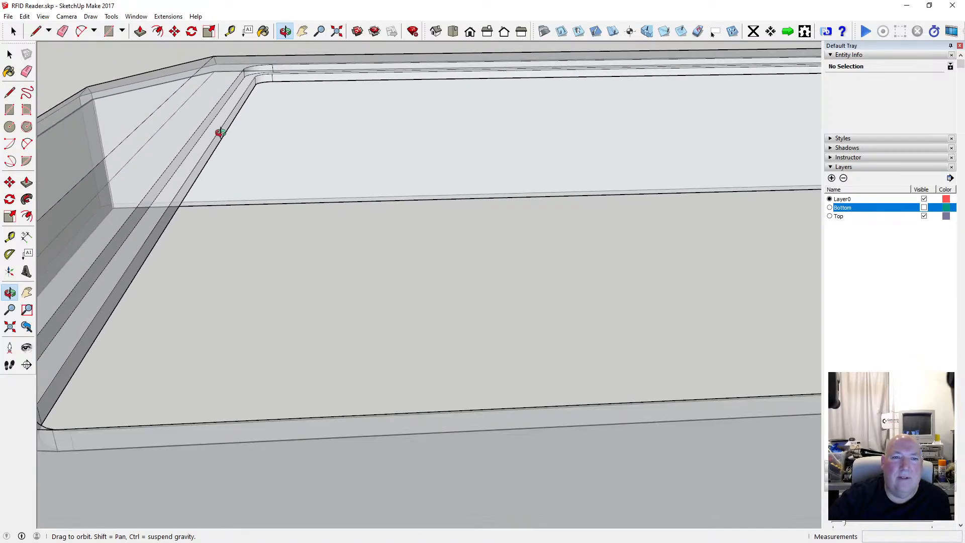
pyautogui.scroll(-3, 220, 133)
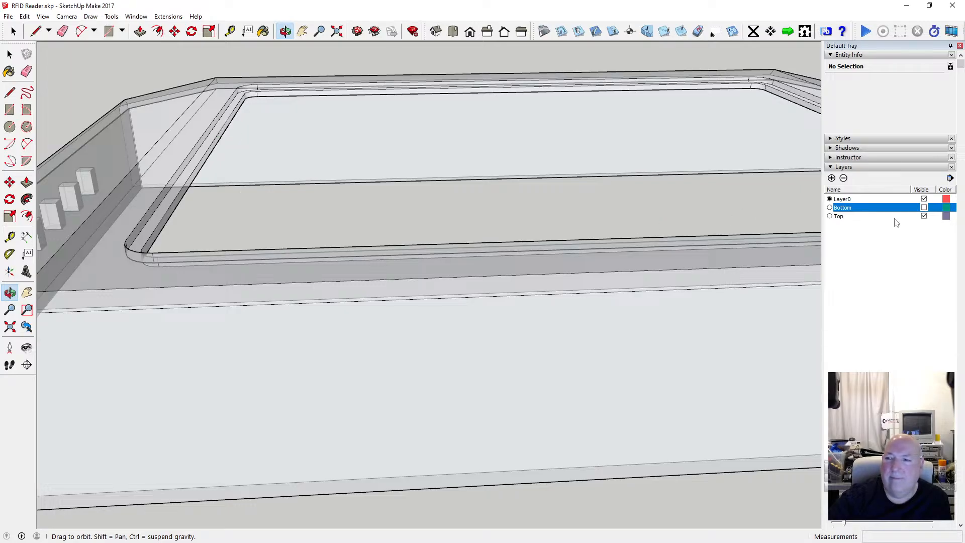
# Show the Bottom layer briefly to view both case halves in X-ray, and hide it again.
pyautogui.click(924, 208)
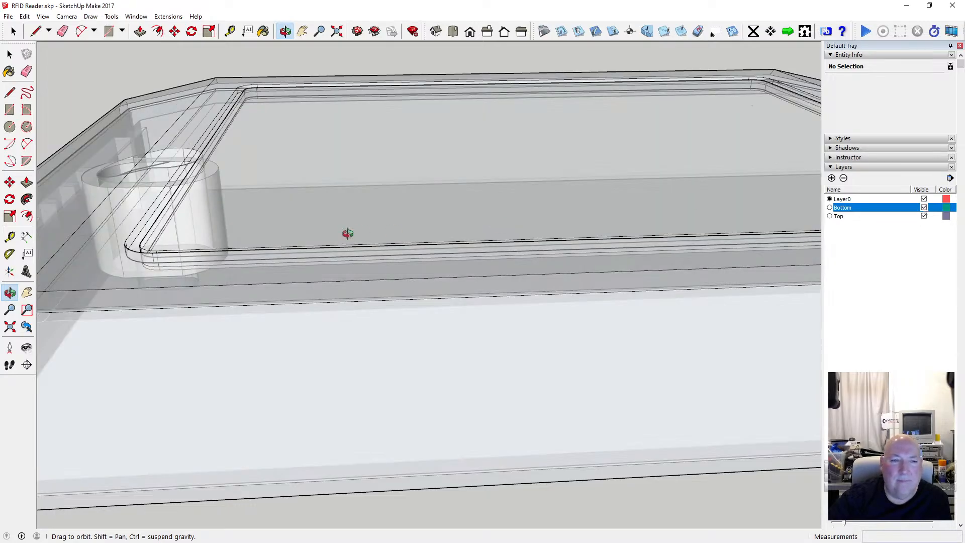
pyautogui.moveTo(348, 233); pyautogui.dragTo(370, 175)
pyautogui.click(925, 209)
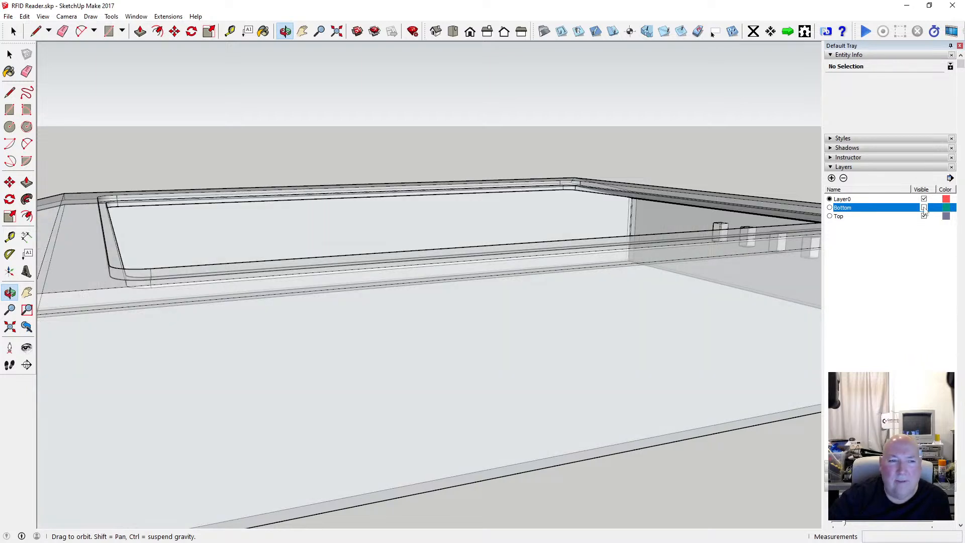
# Turn off the X-ray face style to return the top shell to solid faces.
pyautogui.scroll(-2, 420, 338)
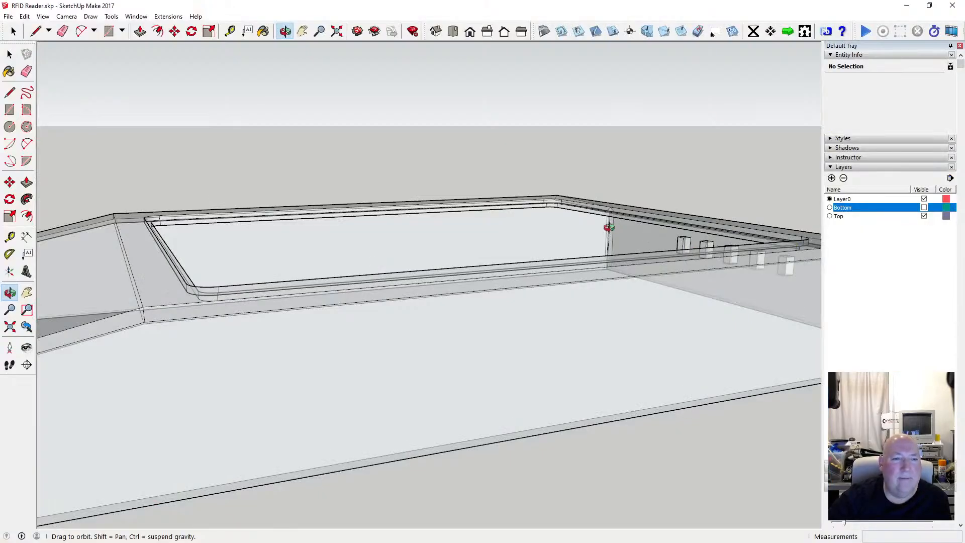
pyautogui.scroll(-5, 609, 227)
pyautogui.scroll(3, 455, 275)
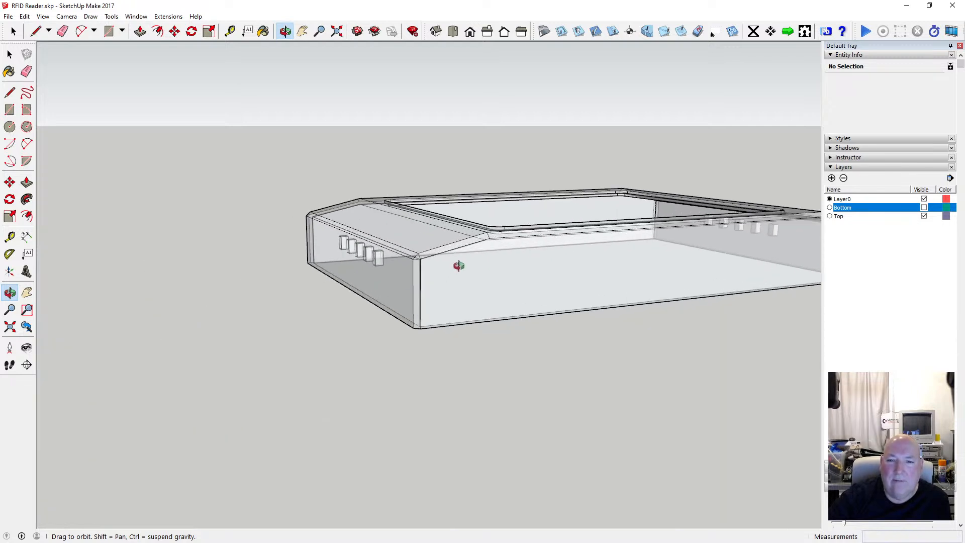
pyautogui.click(43, 17)
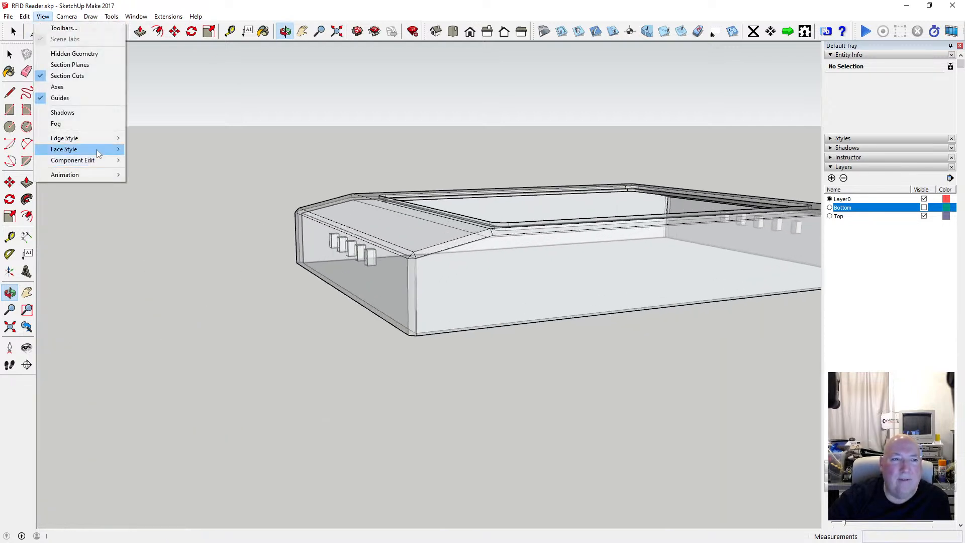
pyautogui.moveTo(97, 150)
pyautogui.click(147, 150)
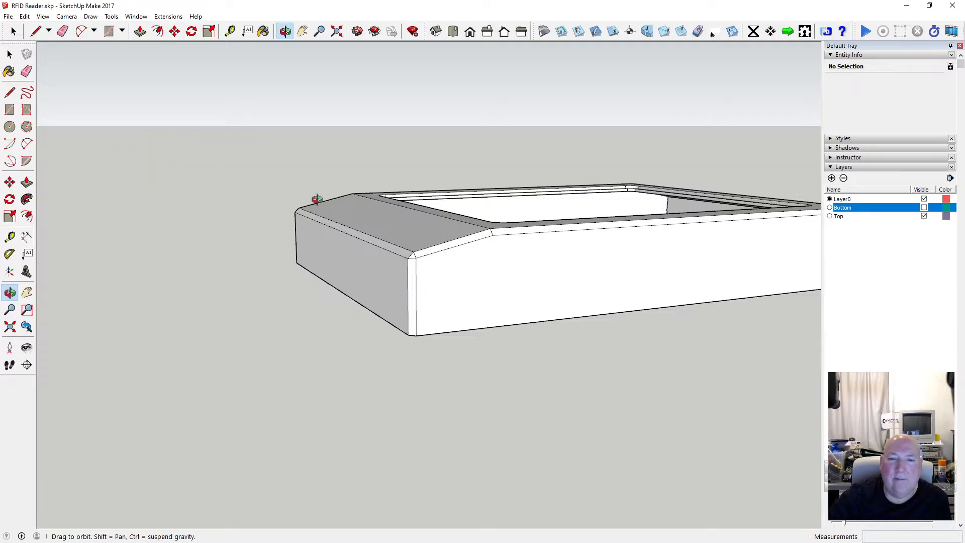
# Measure the width of the ledge along one side of the top shell's rectangular opening with Tape Measure.
pyautogui.moveTo(375, 211); pyautogui.dragTo(538, 345)
pyautogui.scroll(8, 394, 220)
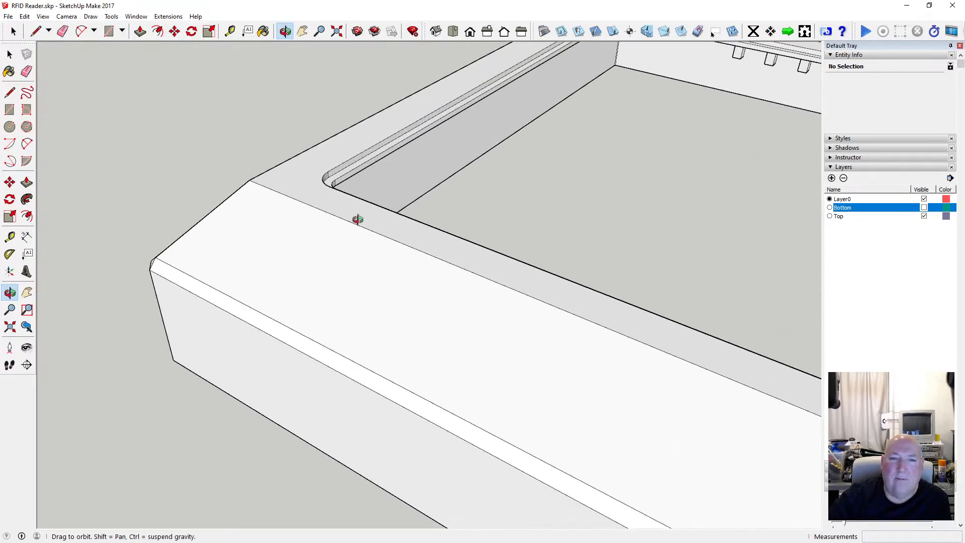
pyautogui.scroll(6, 399, 158)
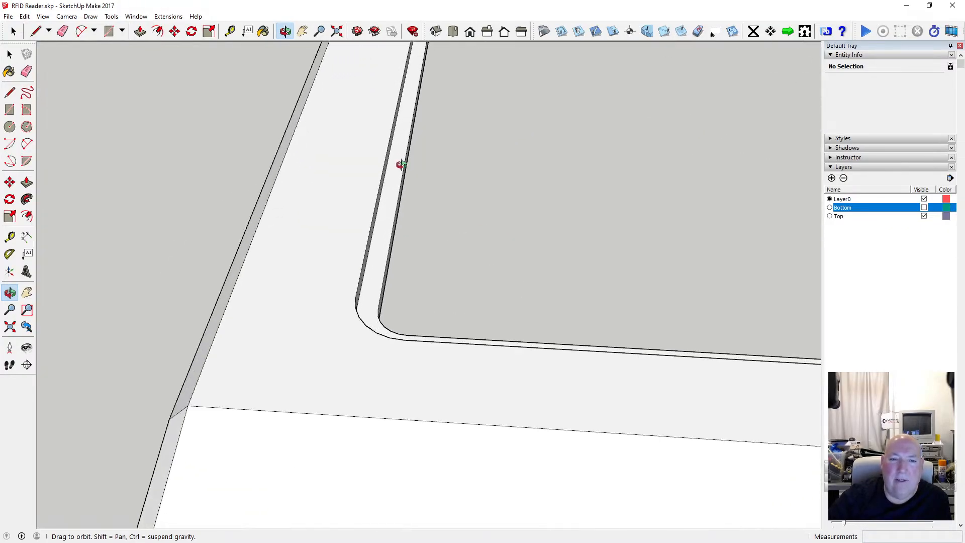
pyautogui.moveTo(387, 191); pyautogui.dragTo(274, 43)
pyautogui.click(230, 32)
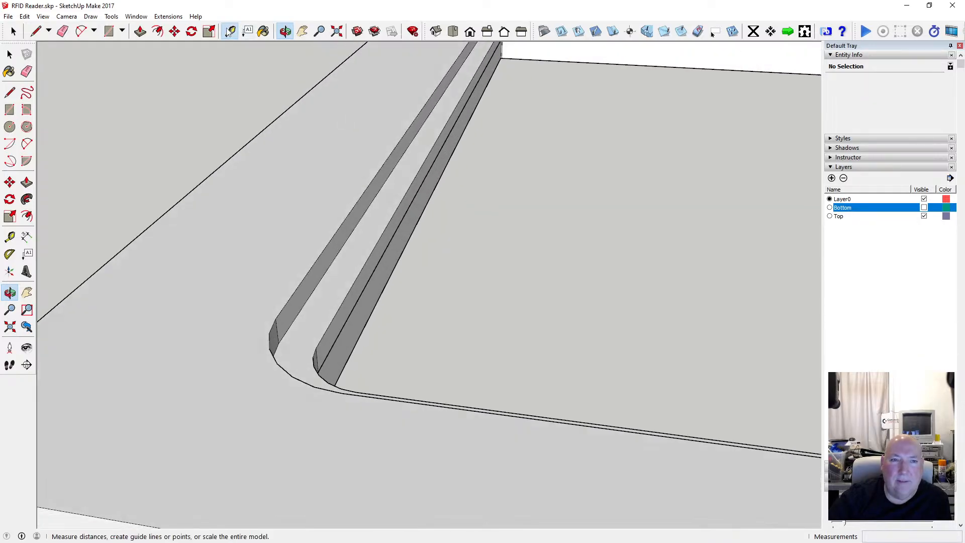
pyautogui.click(377, 193)
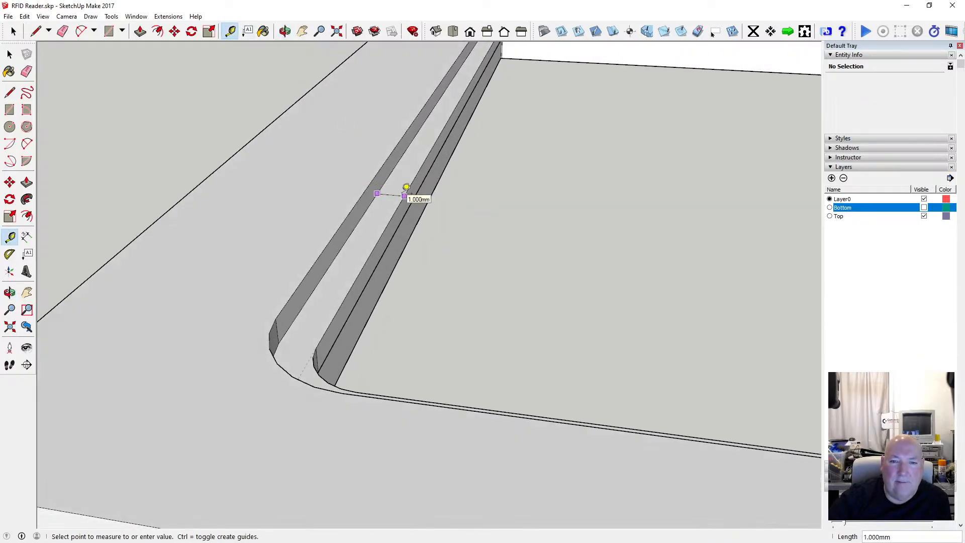
pyautogui.click(406, 187)
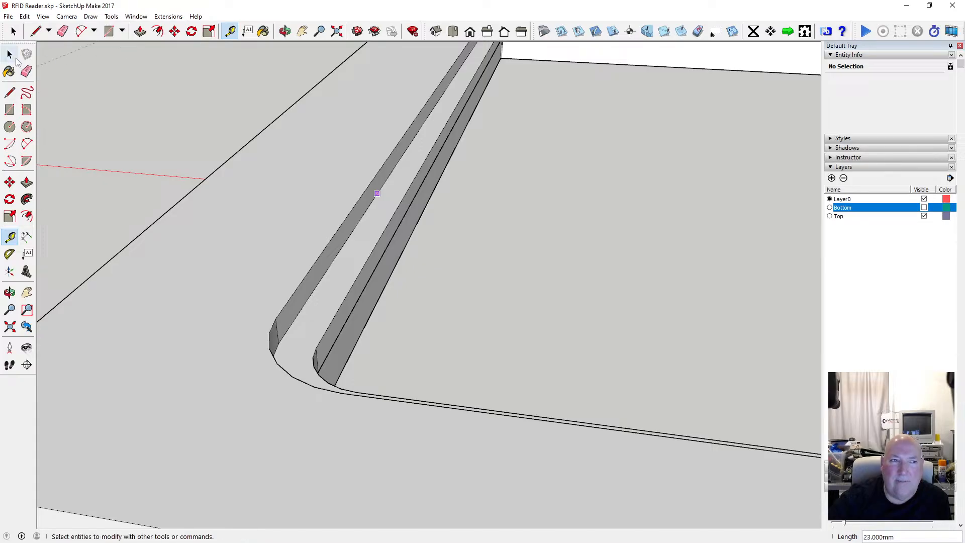
pyautogui.click(9, 55)
# Toggle the Bottom layer to compare the opening with and without the base, leaving the layer shown.
pyautogui.scroll(-3, 400, 259)
pyautogui.scroll(-3, 400, 258)
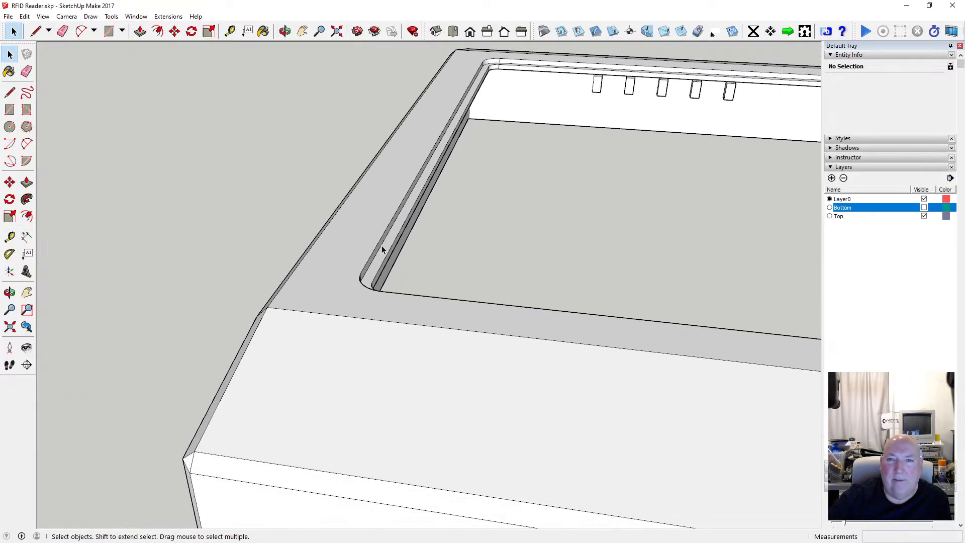
pyautogui.scroll(-2, 381, 245)
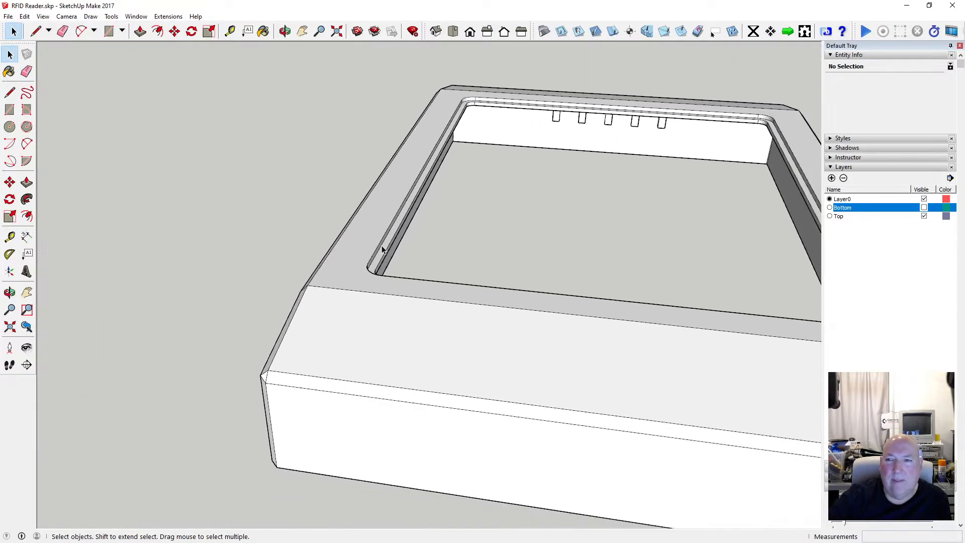
pyautogui.click(924, 208)
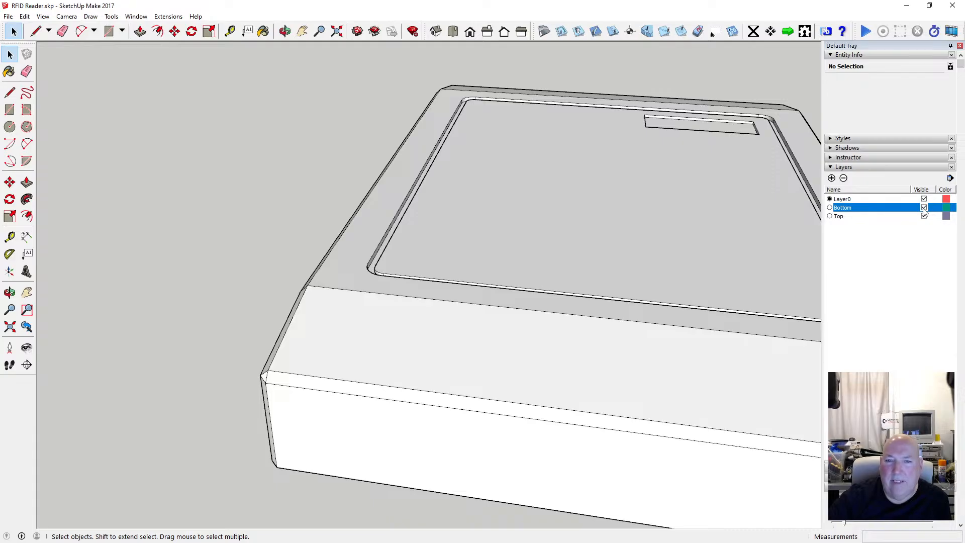
pyautogui.click(924, 208)
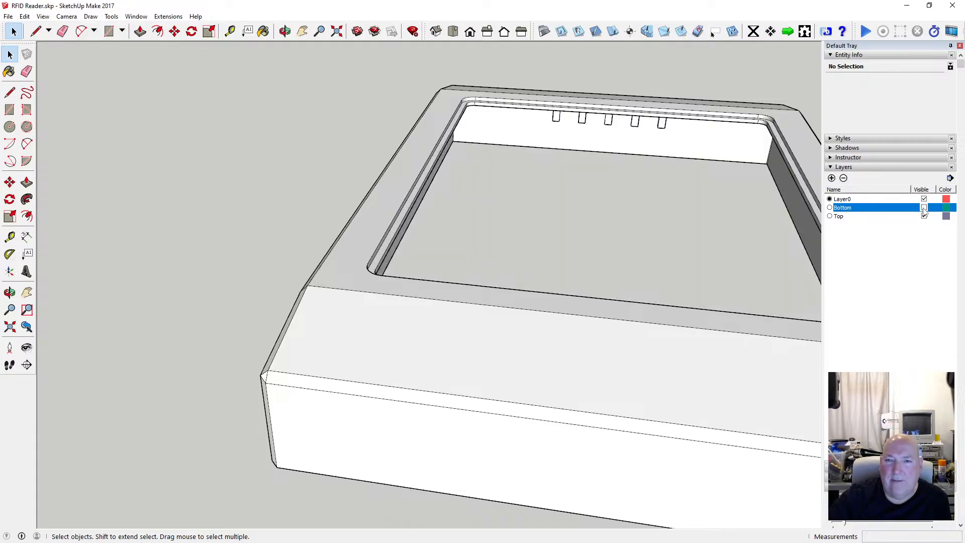
pyautogui.click(924, 207)
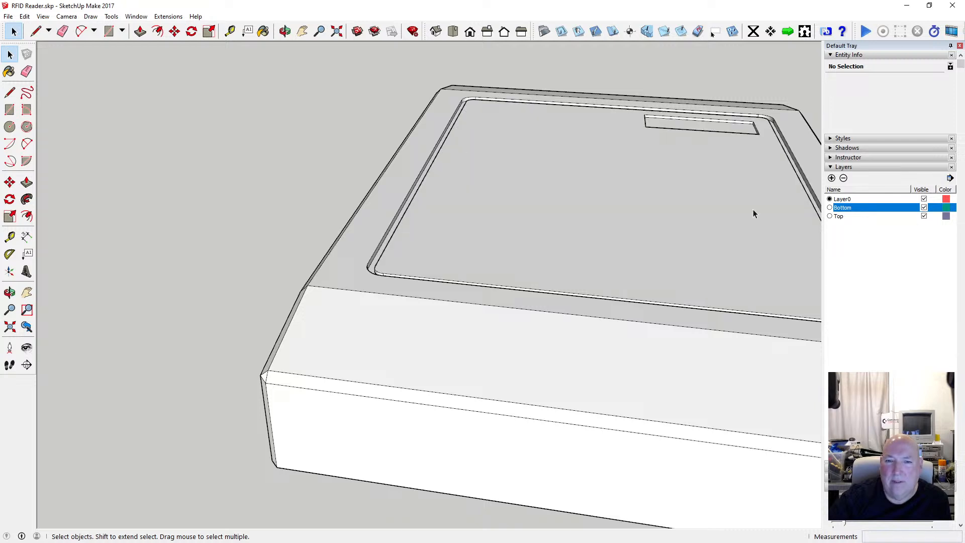
# Measure the width of the recessed opening in the top face between its two long sides with Tape Measure.
pyautogui.scroll(-2, 472, 219)
pyautogui.scroll(4, 472, 217)
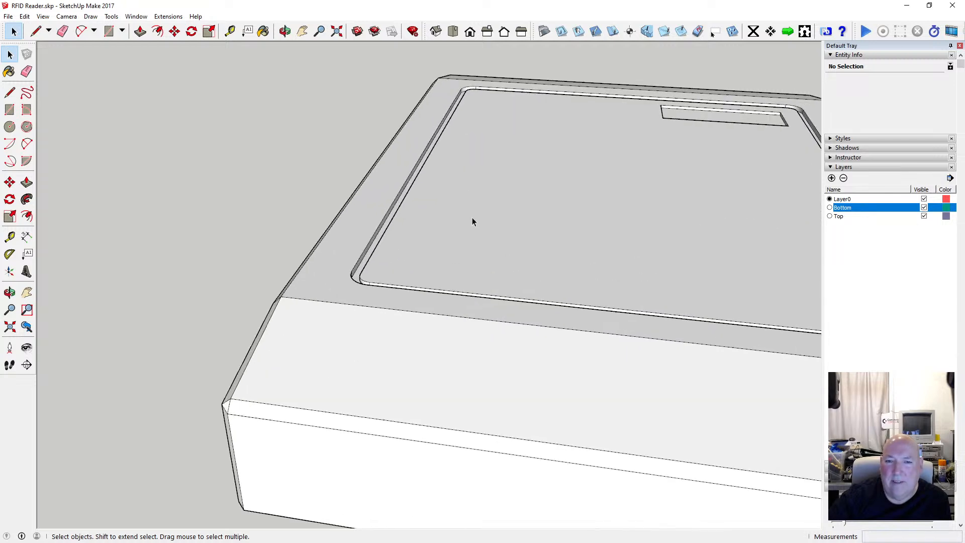
pyautogui.scroll(-3, 170, 224)
pyautogui.scroll(3, 373, 230)
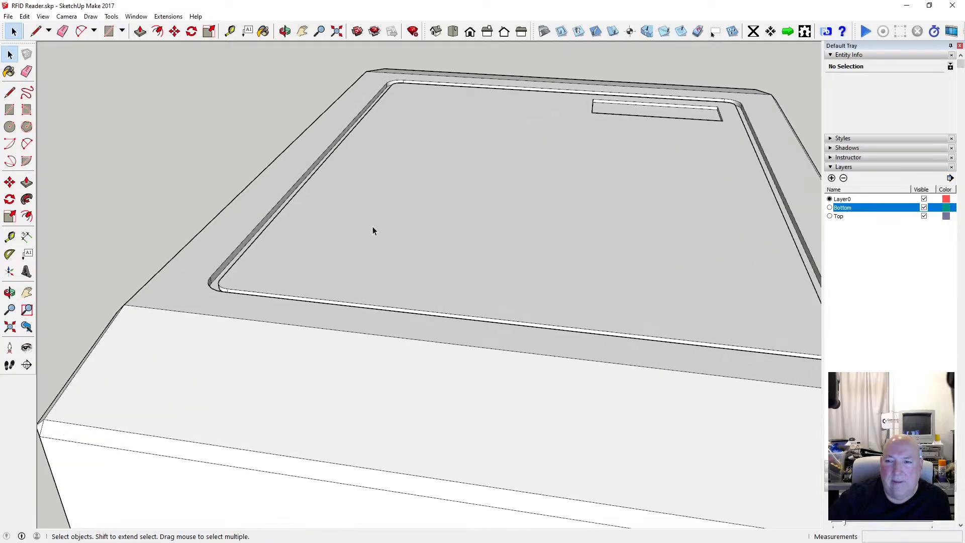
pyautogui.scroll(-1, 373, 231)
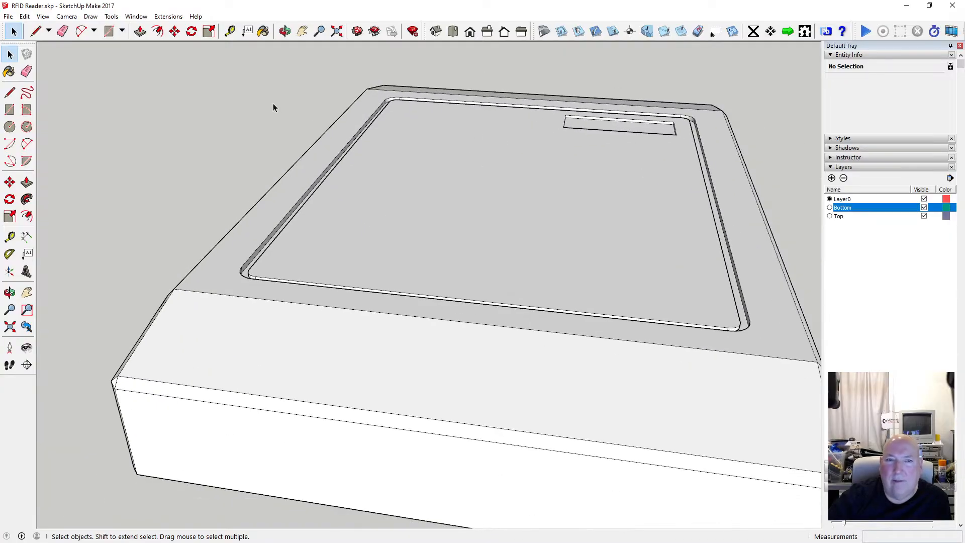
pyautogui.click(229, 31)
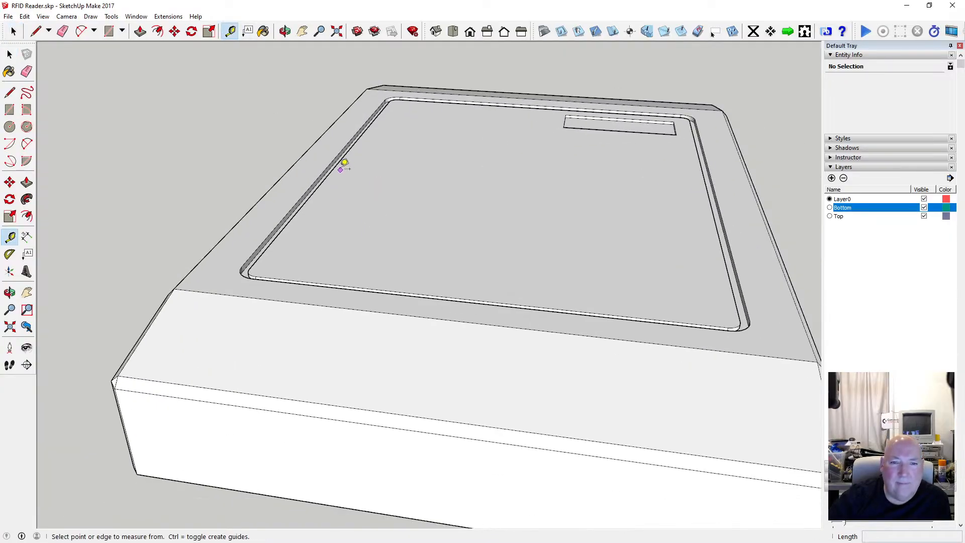
pyautogui.click(337, 165)
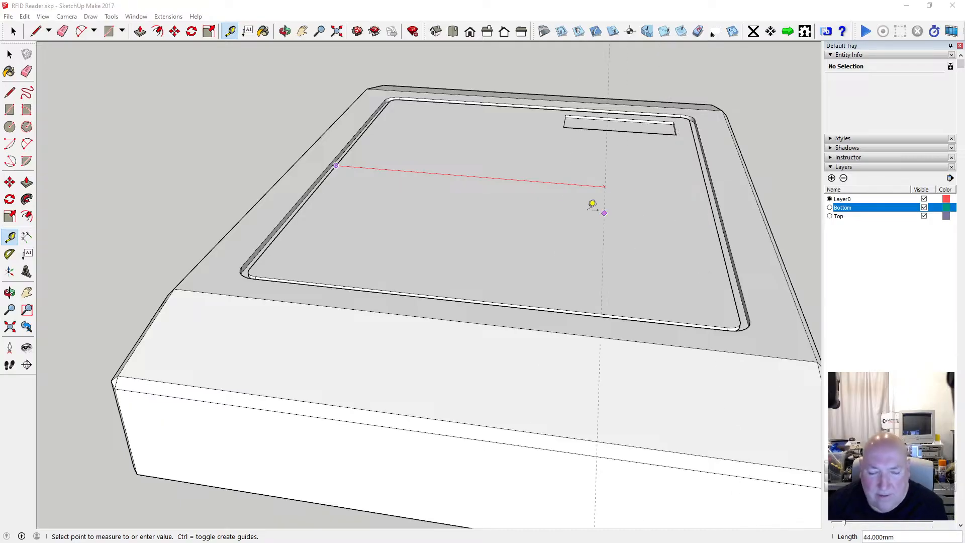
pyautogui.click(372, 9)
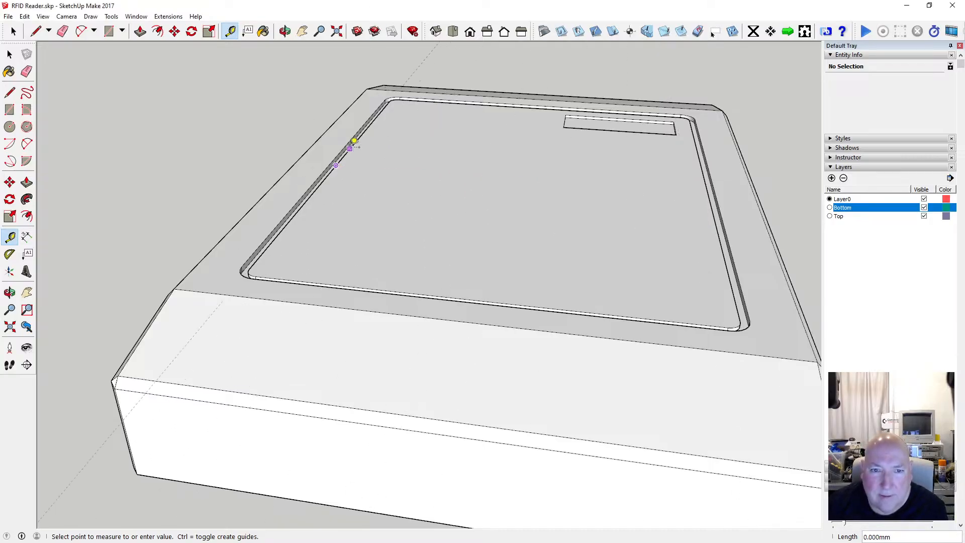
pyautogui.press('Escape')
pyautogui.click(354, 145)
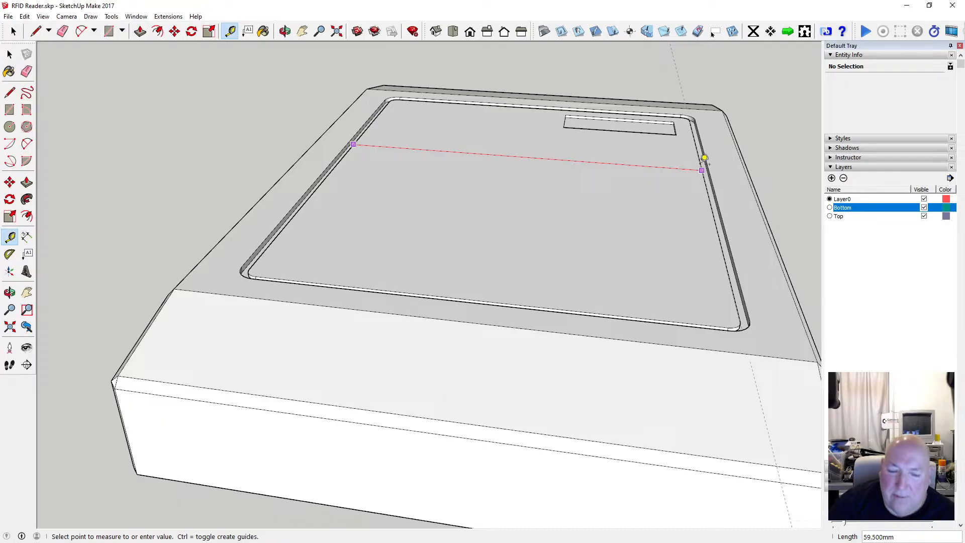
pyautogui.click(705, 158)
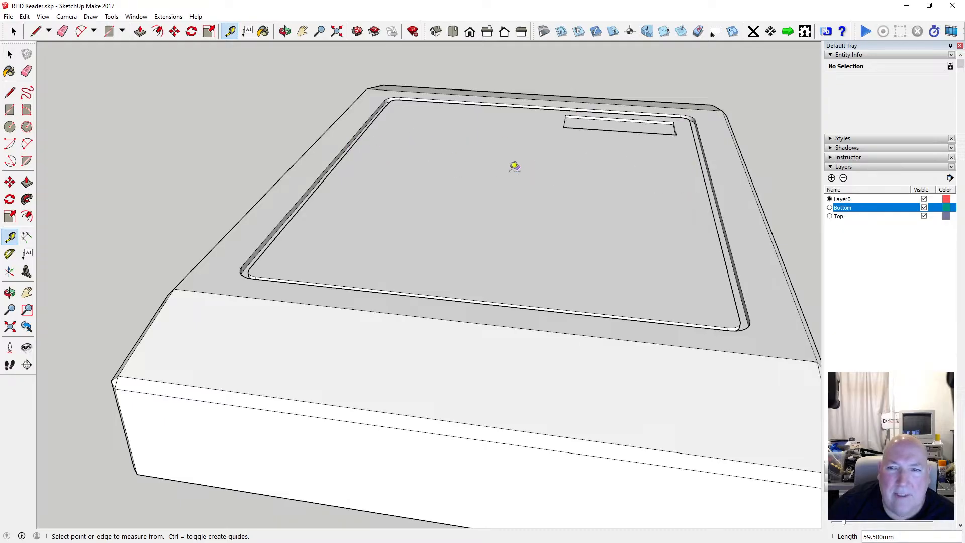
pyautogui.click(341, 159)
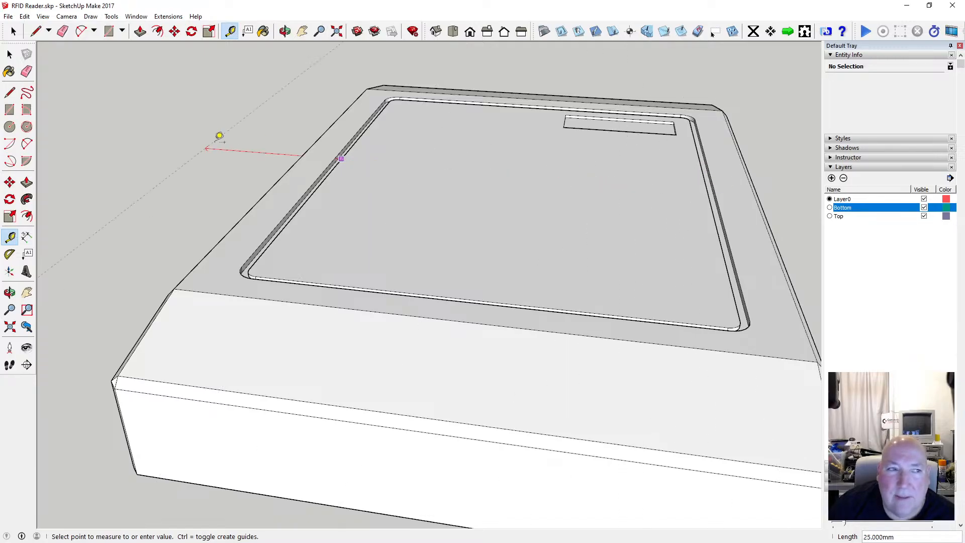
pyautogui.press('space')
# Hide the Top layer to expose the bottom half with its raised rectangular plate.
pyautogui.click(923, 216)
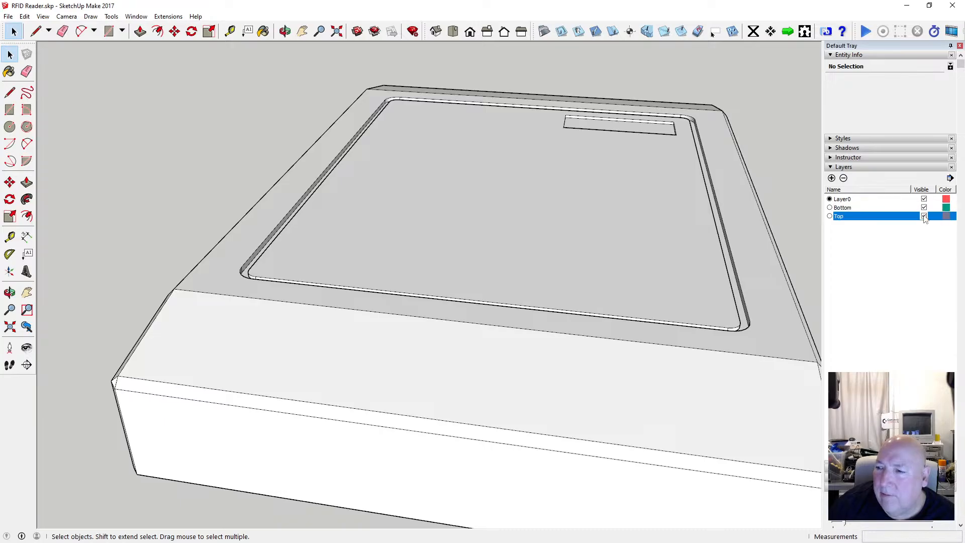
pyautogui.scroll(2, 376, 225)
pyautogui.scroll(-3, 376, 225)
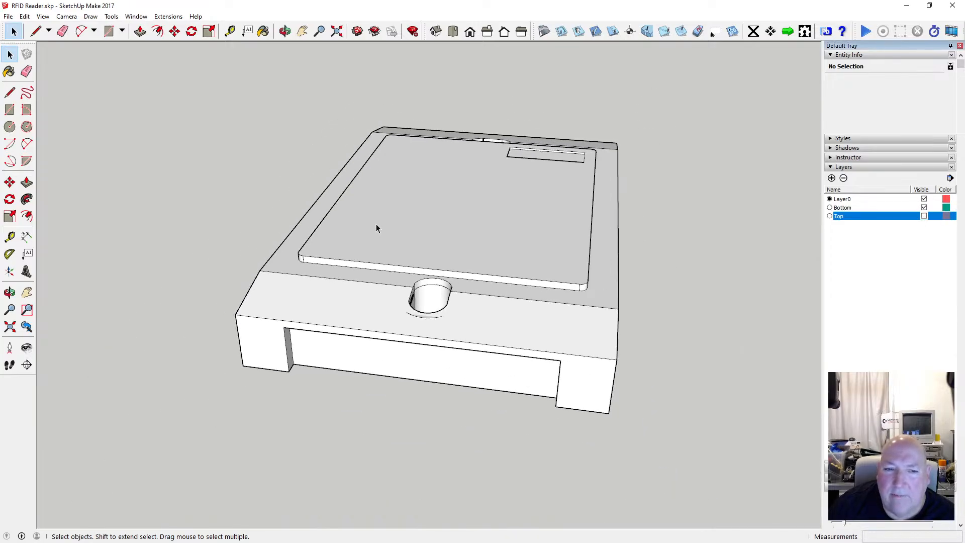
pyautogui.scroll(-1, 422, 231)
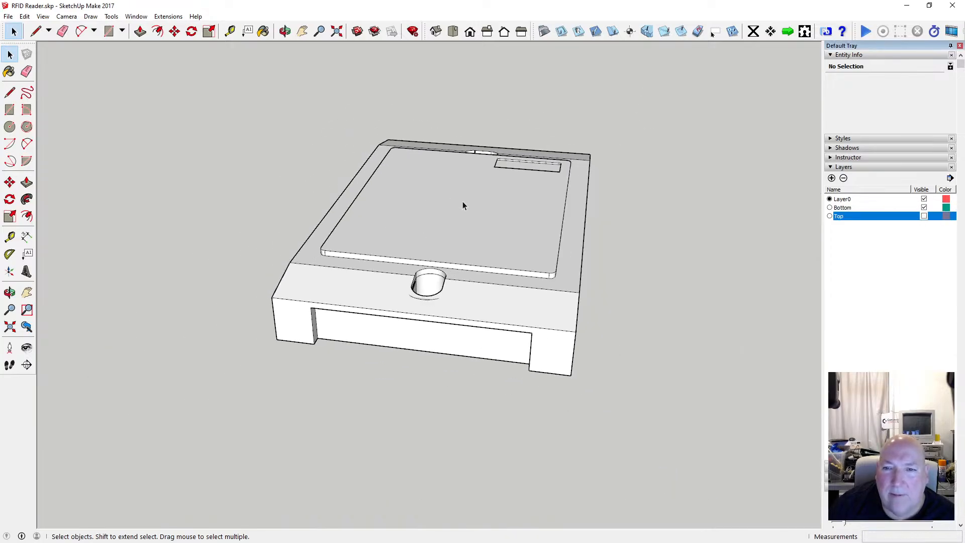
pyautogui.scroll(2, 445, 208)
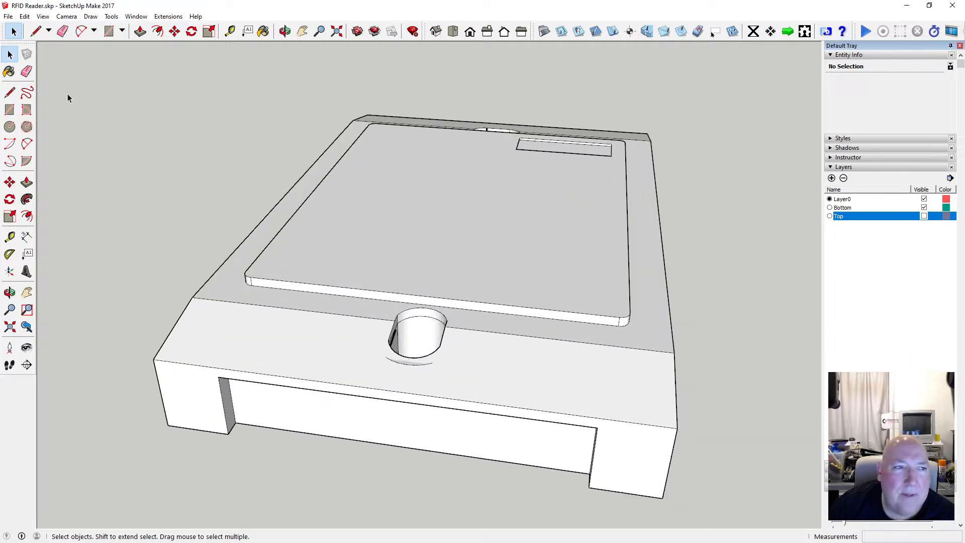
# Open the bottom half for editing and pull the small rectangular recess's floor up 0.5 mm, flush with the raised plate.
pyautogui.click(539, 147)
pyautogui.doubleClick(540, 147)
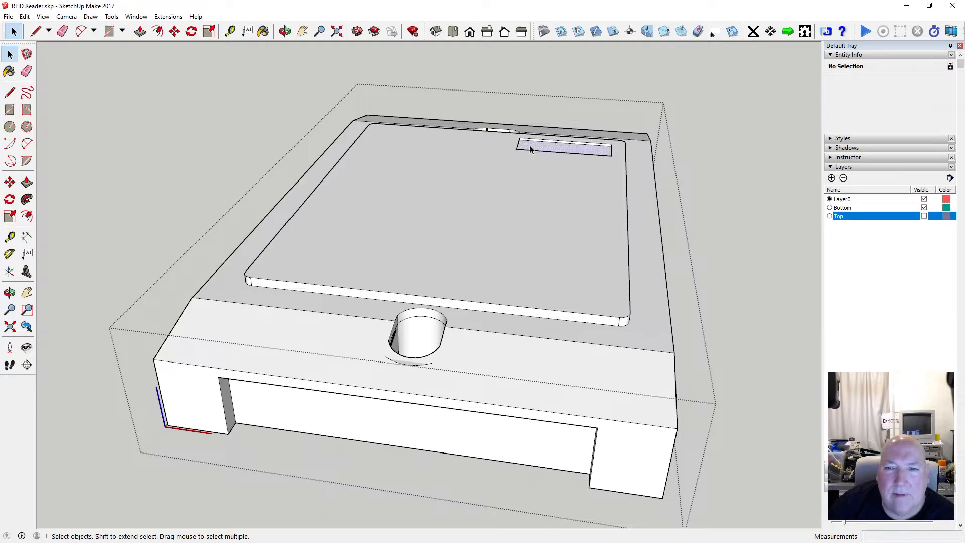
pyautogui.click(530, 146)
pyautogui.click(140, 32)
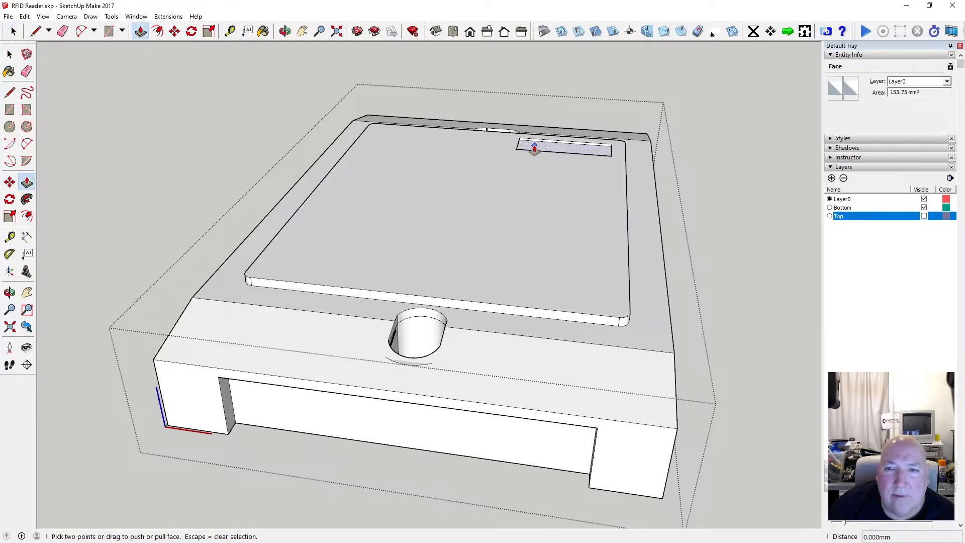
pyautogui.moveTo(535, 147); pyautogui.dragTo(513, 152)
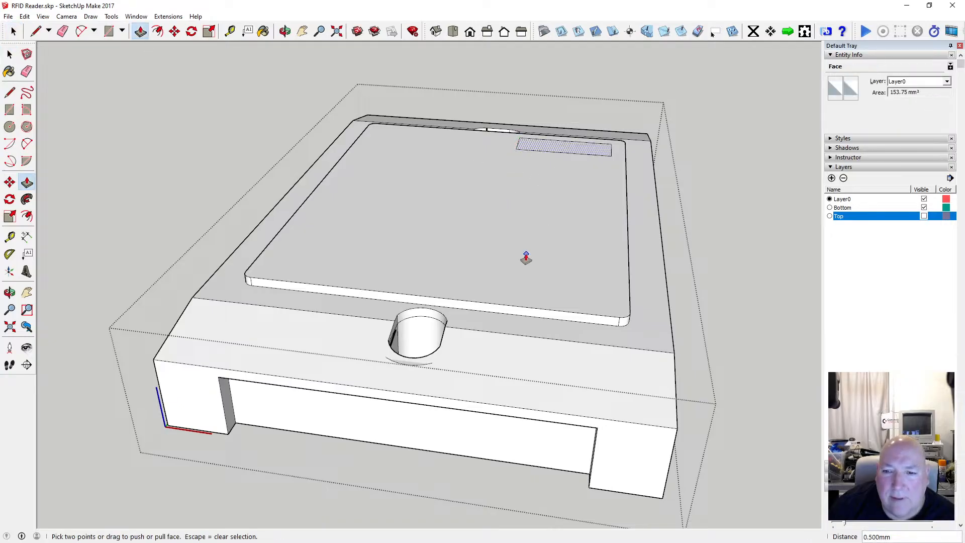
pyautogui.click(511, 234)
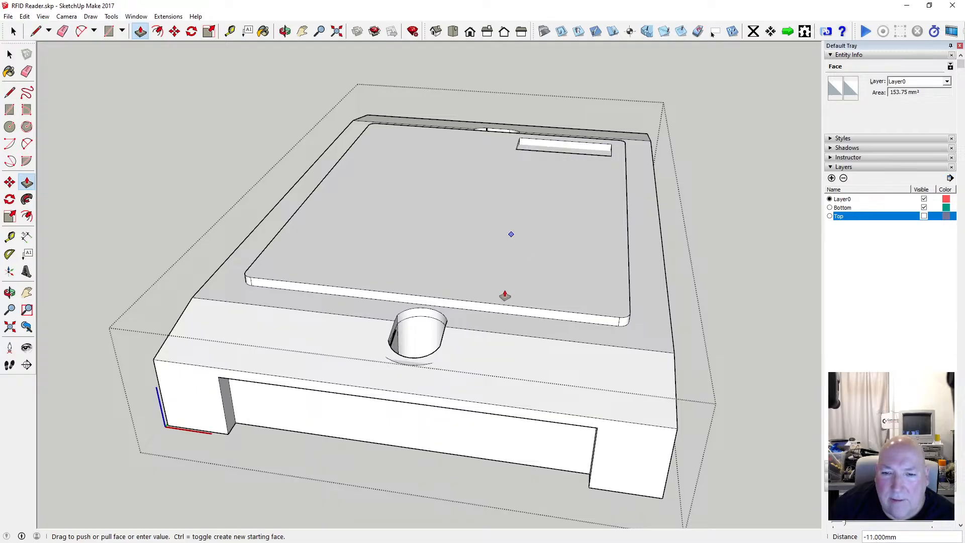
pyautogui.press('space')
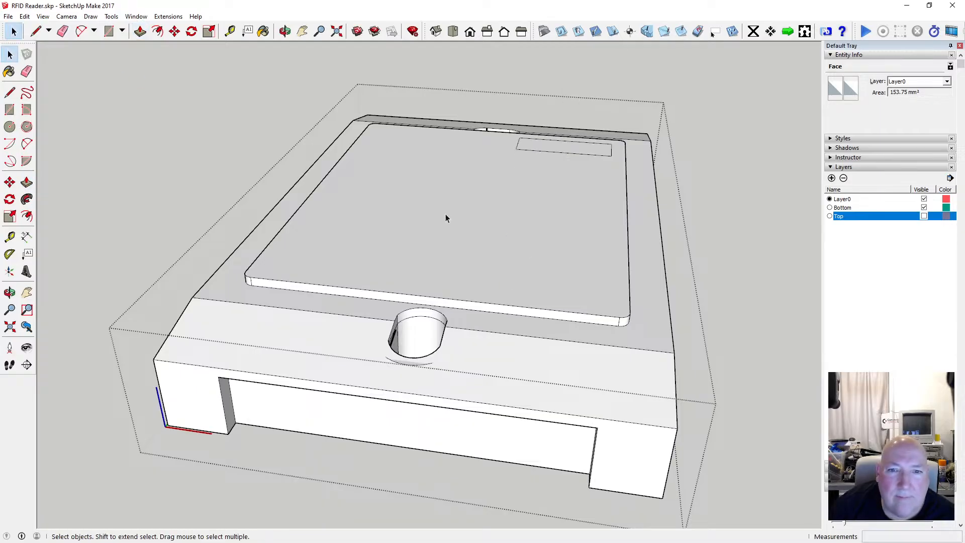
# Select the raised plate's top face and measure the plate's height above the surrounding surface with Tape Measure.
pyautogui.click(445, 214)
pyautogui.press('p')
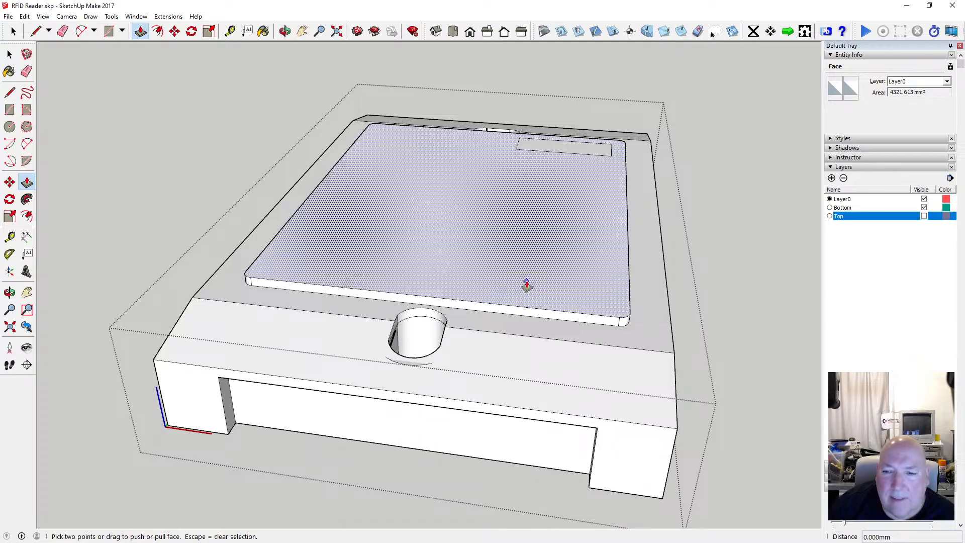
pyautogui.click(230, 32)
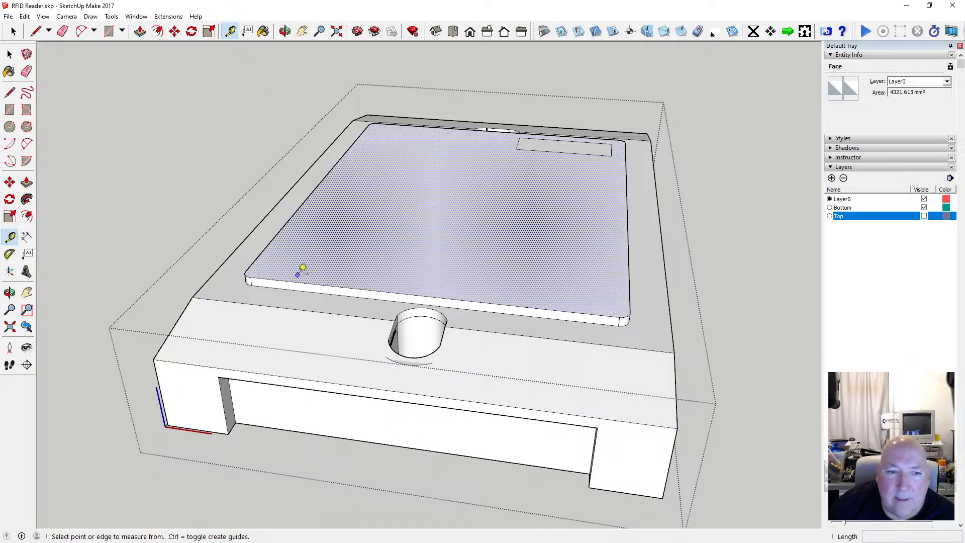
pyautogui.click(295, 290)
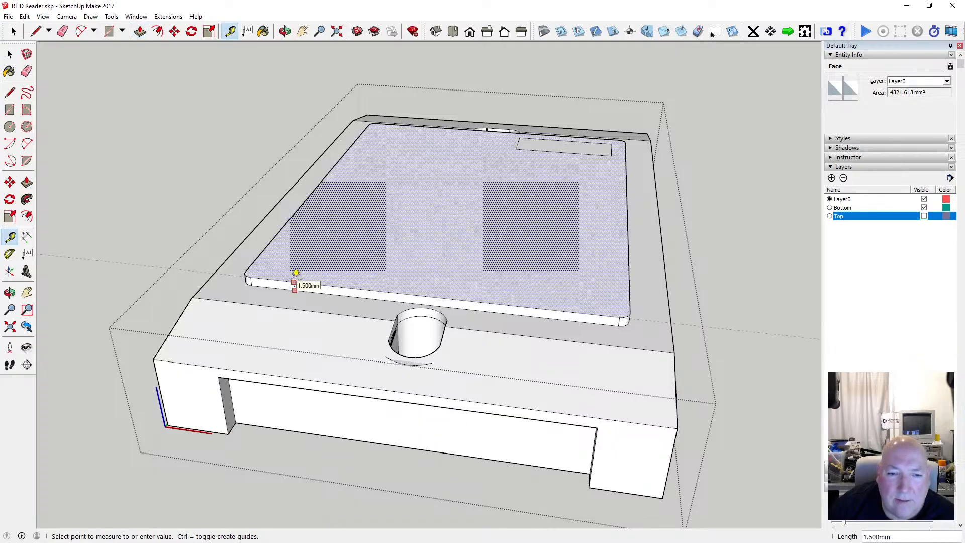
pyautogui.press('space')
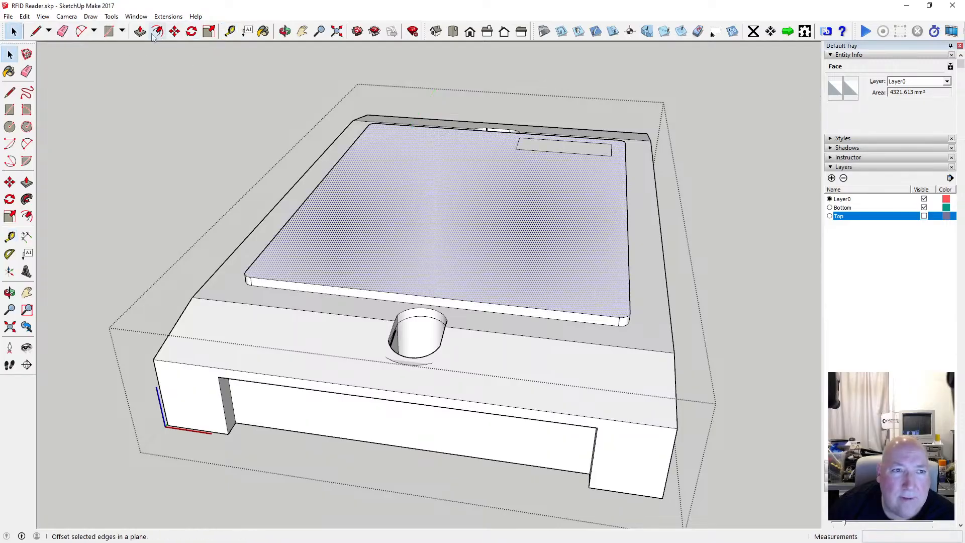
# Push the raised plate's top face down 1.5 mm to the surrounding surface, and lower the small rectangle's face to match.
pyautogui.click(140, 32)
pyautogui.click(520, 274)
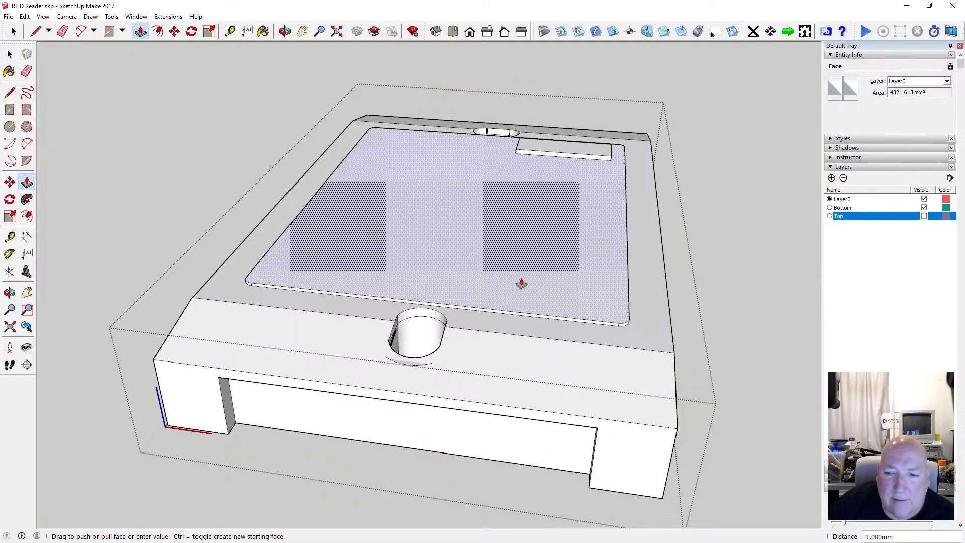
pyautogui.click(502, 315)
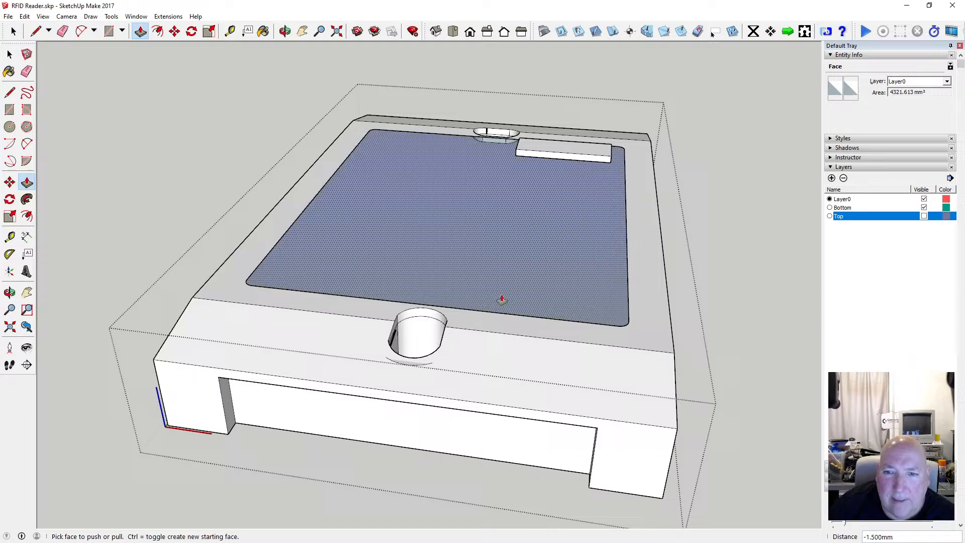
pyautogui.click(546, 149)
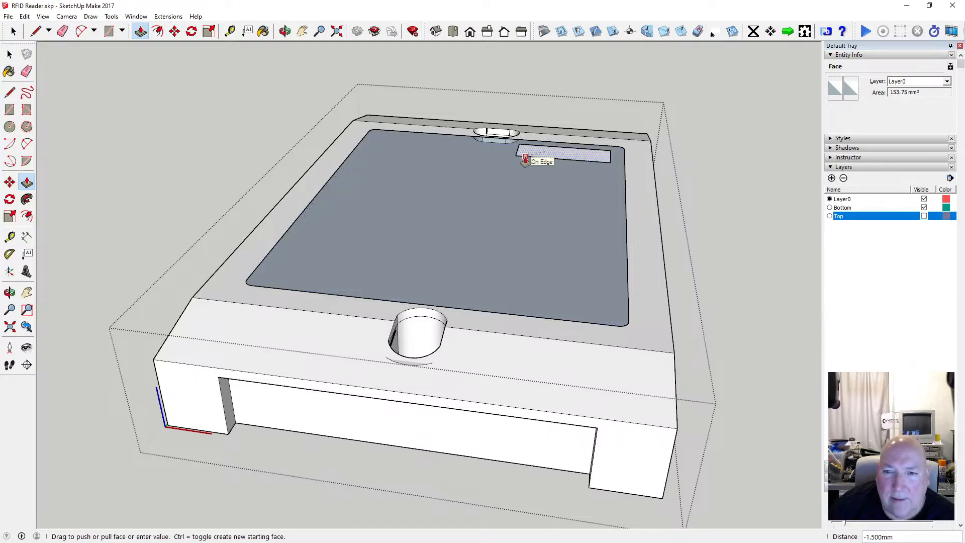
pyautogui.click(526, 160)
pyautogui.press('o')
pyautogui.moveTo(627, 222); pyautogui.dragTo(644, 256)
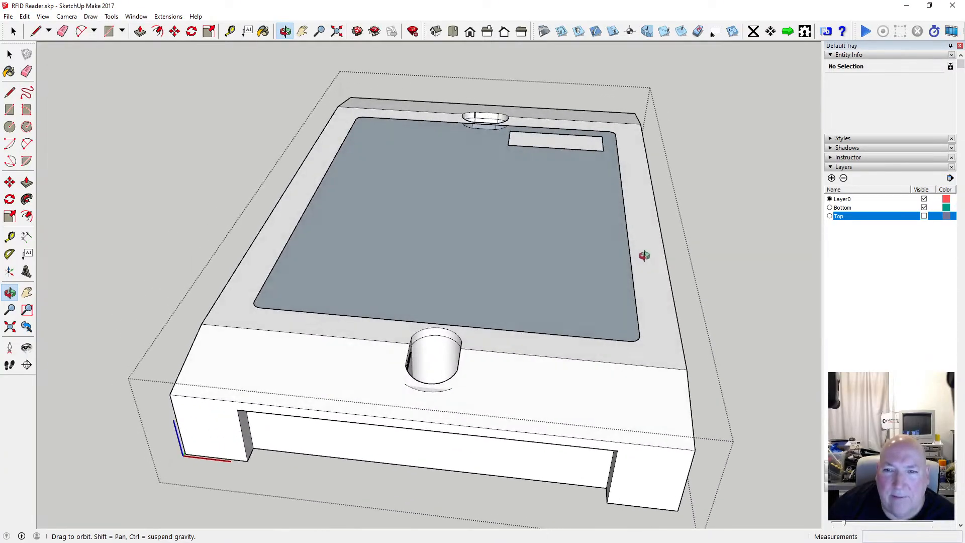
# Undo the two Push/Pull operations on the small rectangle and the raised plate.
pyautogui.click(25, 16)
pyautogui.click(36, 28)
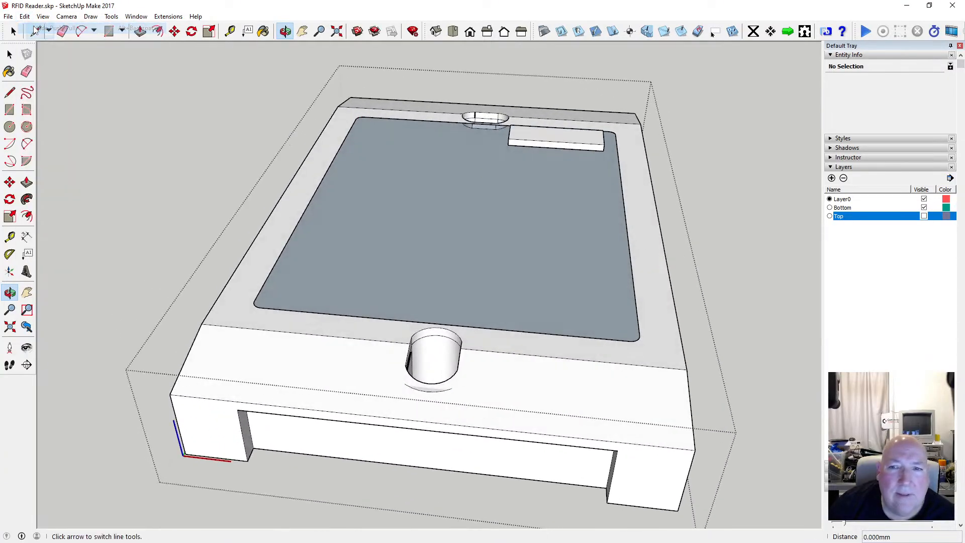
pyautogui.click(25, 16)
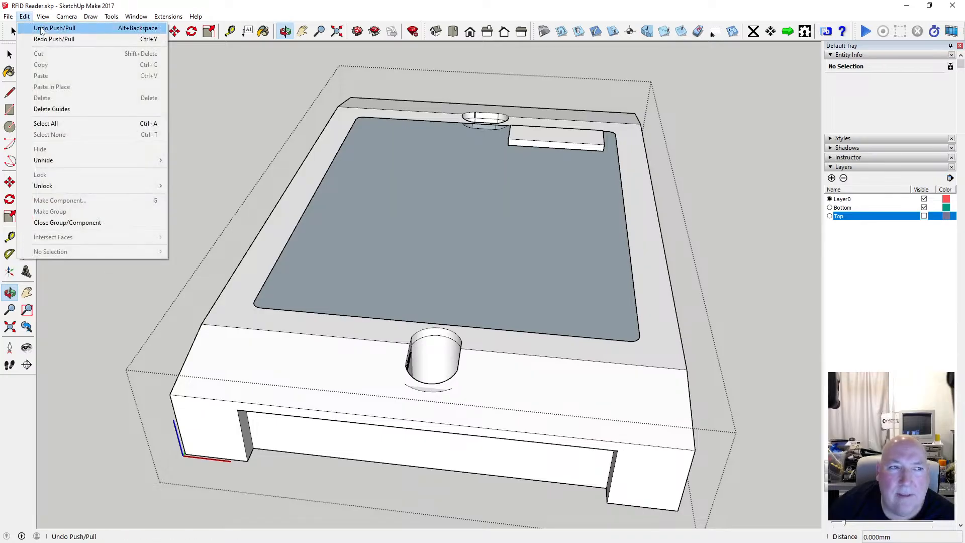
pyautogui.click(36, 28)
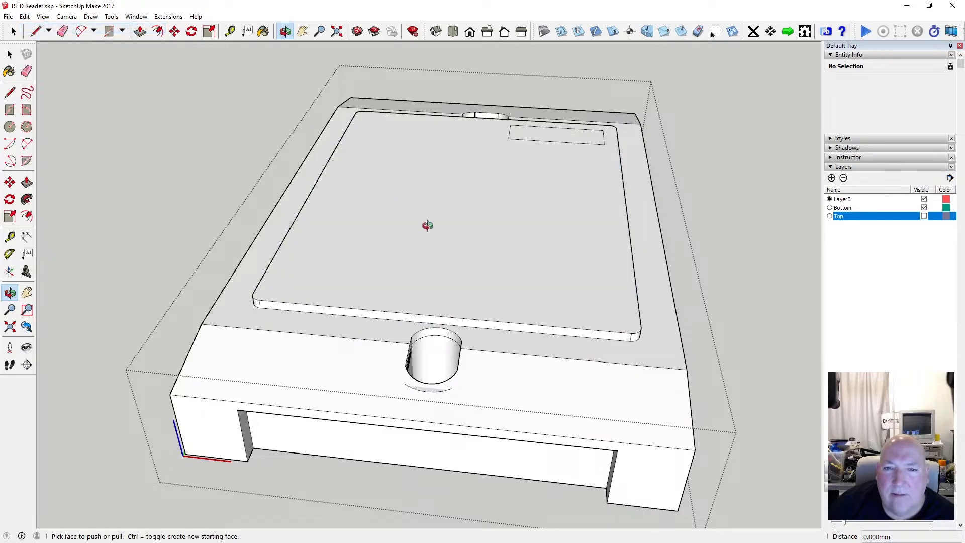
# Select all the base edges and corner arcs around the raised plate where it meets the surrounding surface.
pyautogui.moveTo(427, 225)
pyautogui.mouseDown(button='middle')
pyautogui.moveTo(394, 207)
pyautogui.moveTo(433, 185)
pyautogui.moveTo(441, 216)
pyautogui.mouseUp(button='middle')
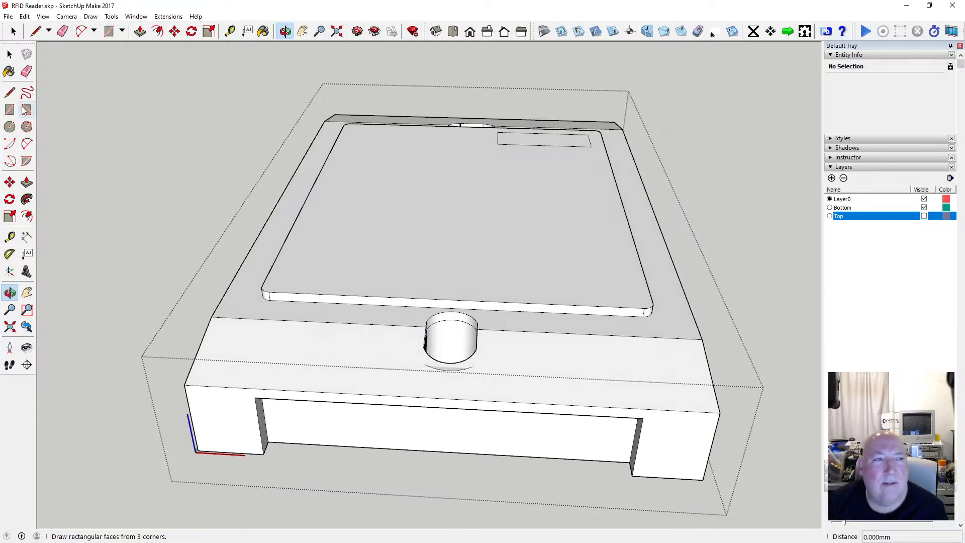
pyautogui.click(10, 55)
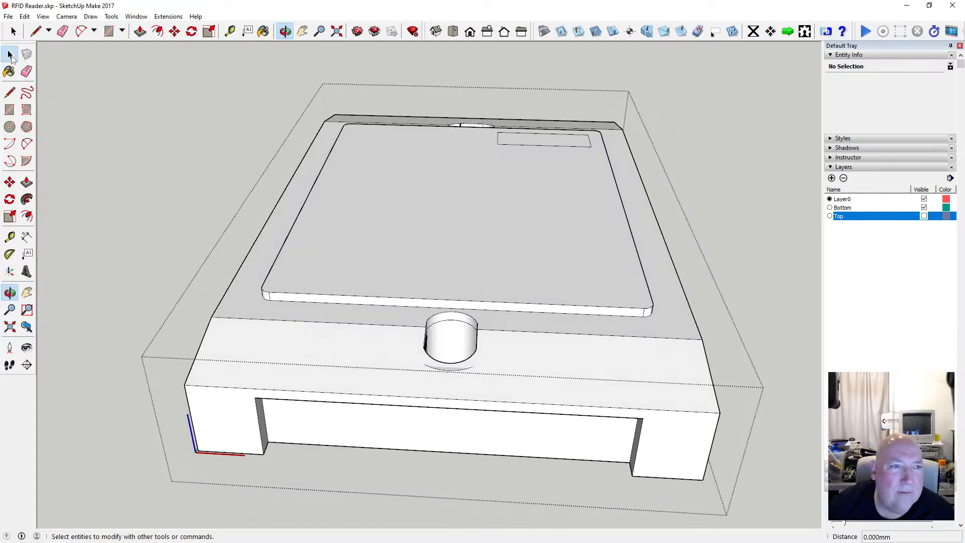
pyautogui.keyDown('shift'); pyautogui.click(276, 301); pyautogui.keyUp('shift')
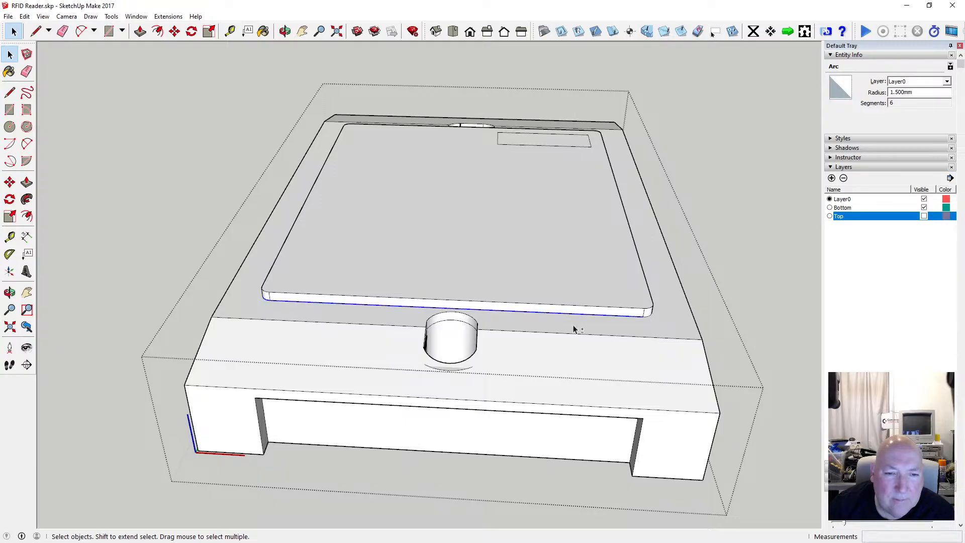
pyautogui.keyDown('shift'); pyautogui.click(647, 321); pyautogui.keyUp('shift')
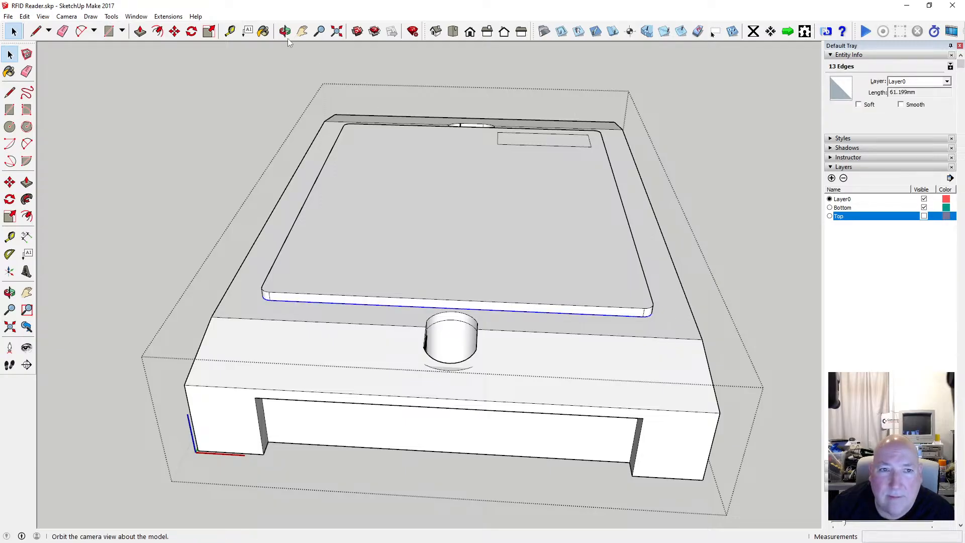
pyautogui.click(285, 31)
pyautogui.moveTo(655, 209); pyautogui.dragTo(161, 173)
pyautogui.press('space')
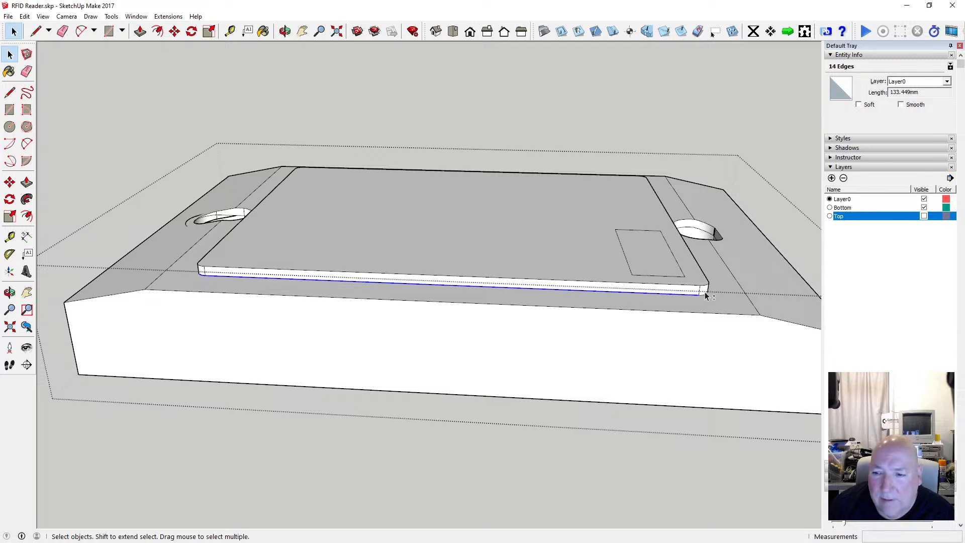
pyautogui.press('o')
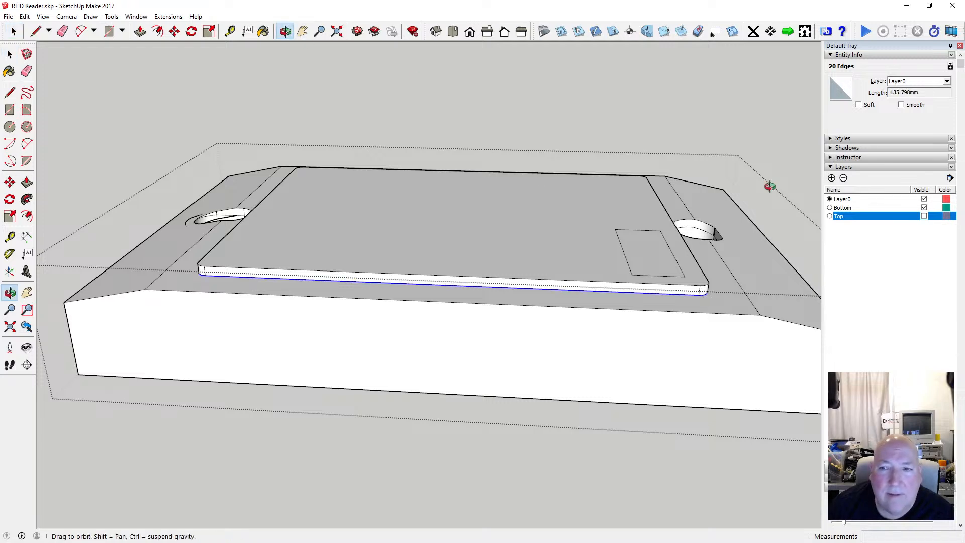
pyautogui.moveTo(769, 185); pyautogui.dragTo(148, 199)
pyautogui.press('space')
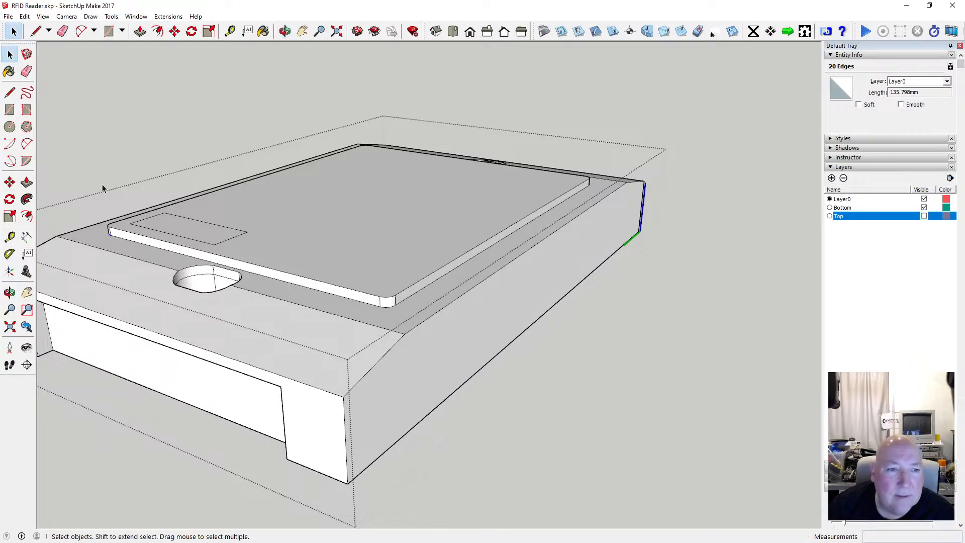
pyautogui.keyDown('shift'); pyautogui.click(401, 303); pyautogui.keyUp('shift')
pyautogui.keyDown('shift'); pyautogui.click(411, 297); pyautogui.keyUp('shift')
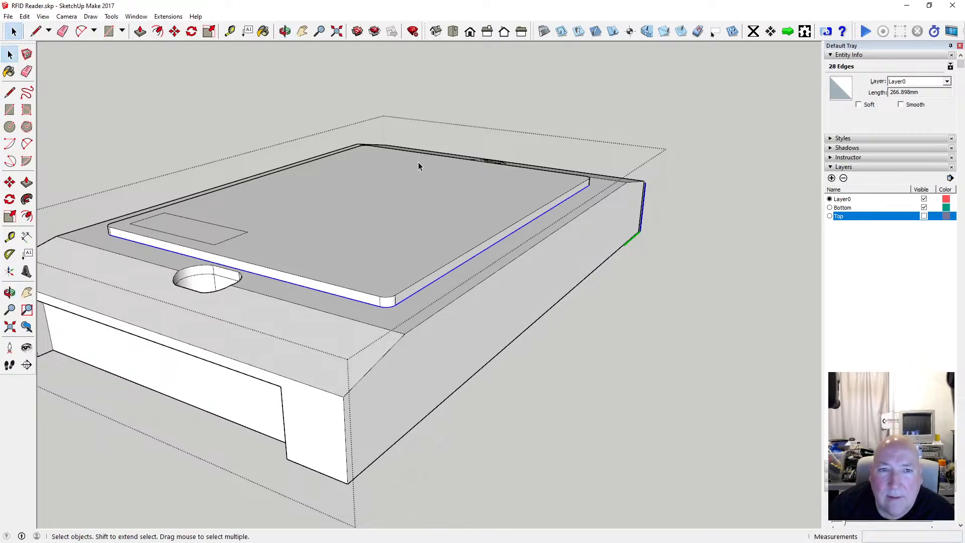
# Offset the raised plate's selected base outline outward by 0.5 mm onto the surrounding surface.
pyautogui.press('o')
pyautogui.moveTo(418, 166); pyautogui.dragTo(176, 192)
pyautogui.click(157, 31)
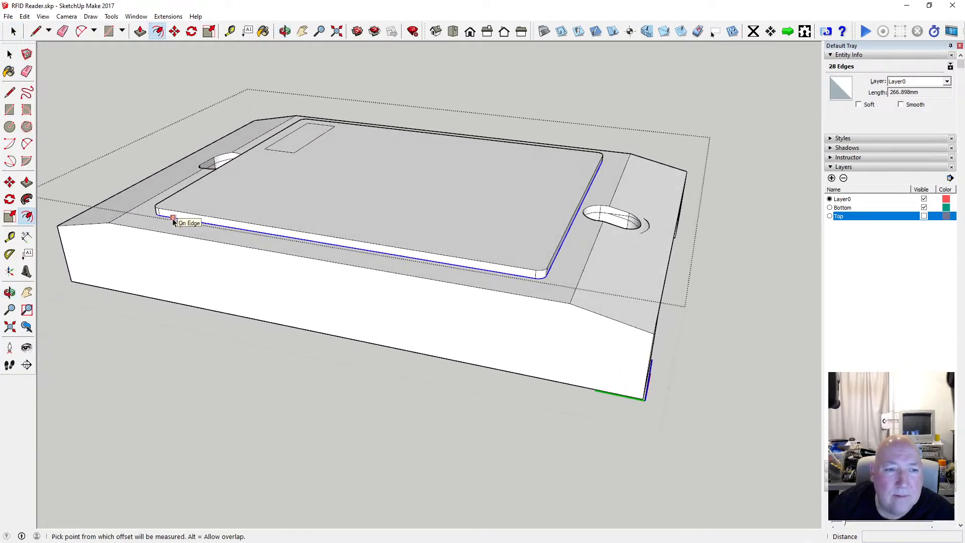
pyautogui.click(173, 218)
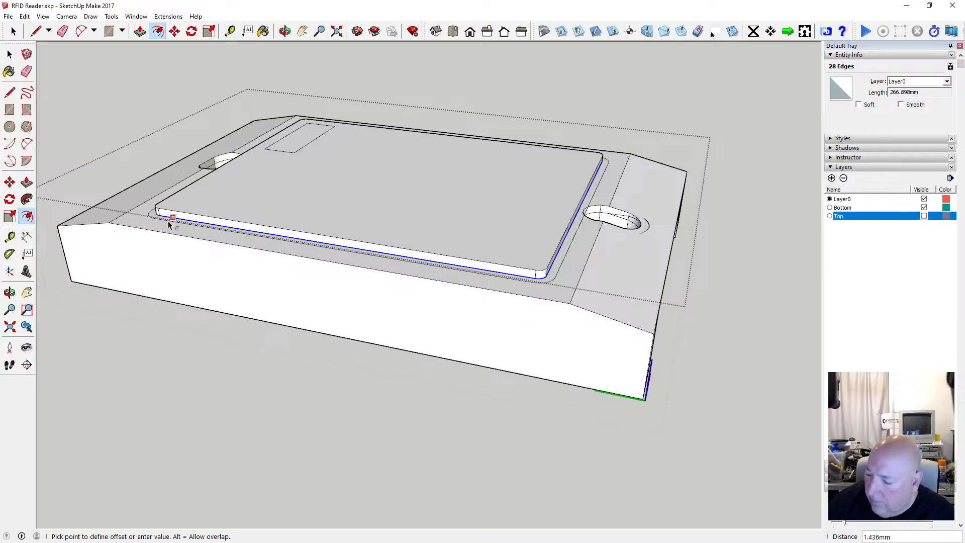
pyautogui.write('.5')
pyautogui.press('Return')
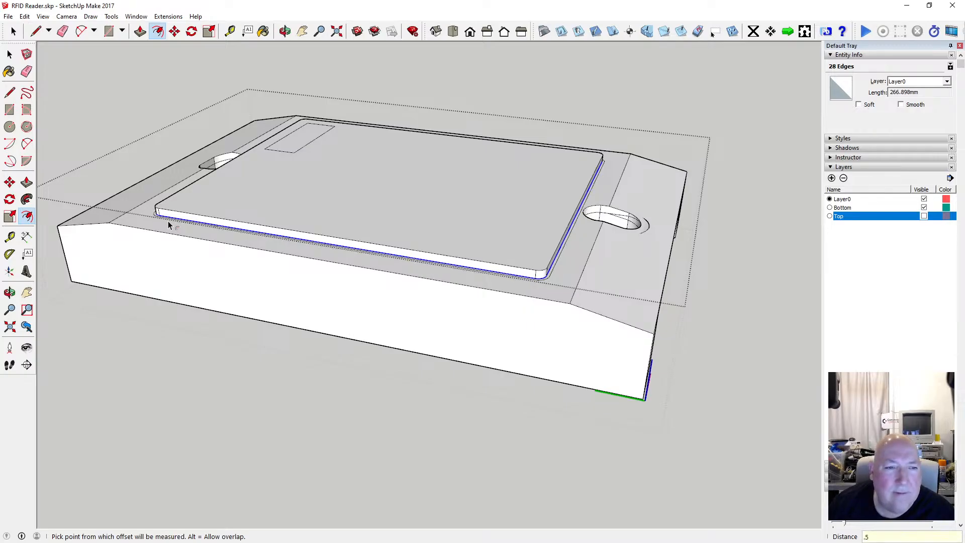
pyautogui.press('space')
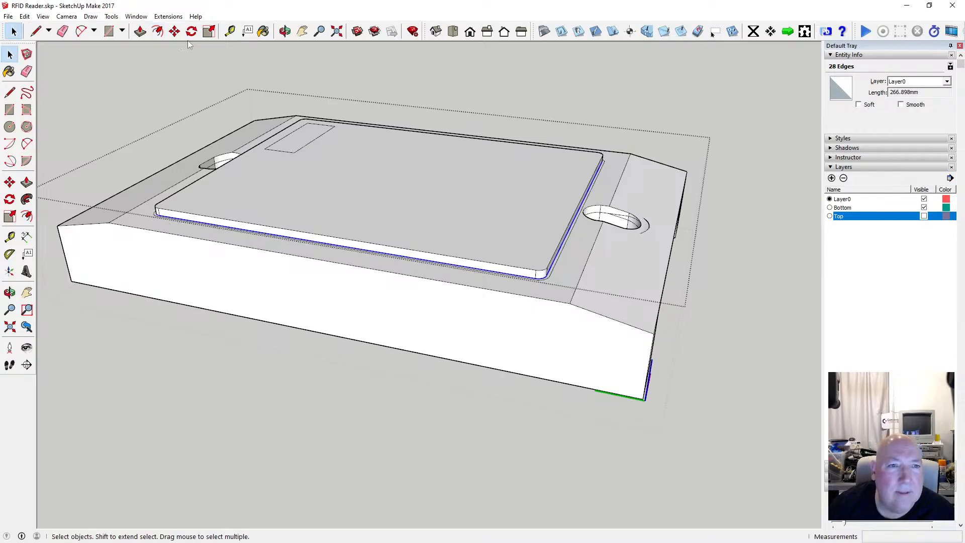
# Push/Pull the narrow offset ring around the plate up 1.5 mm, flush with the plate's top face.
pyautogui.click(141, 32)
pyautogui.scroll(3, 160, 222)
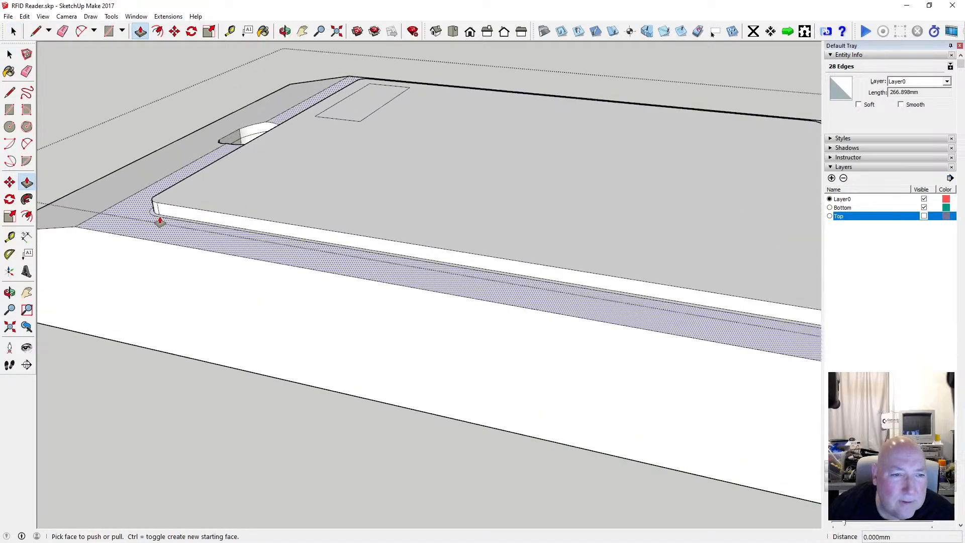
pyautogui.scroll(1, 159, 221)
pyautogui.click(155, 218)
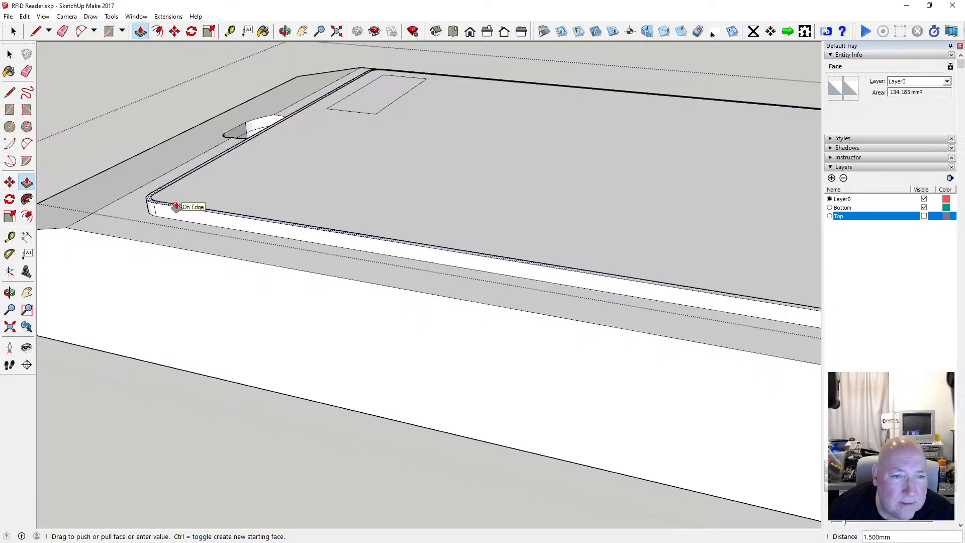
pyautogui.click(176, 207)
pyautogui.press('space')
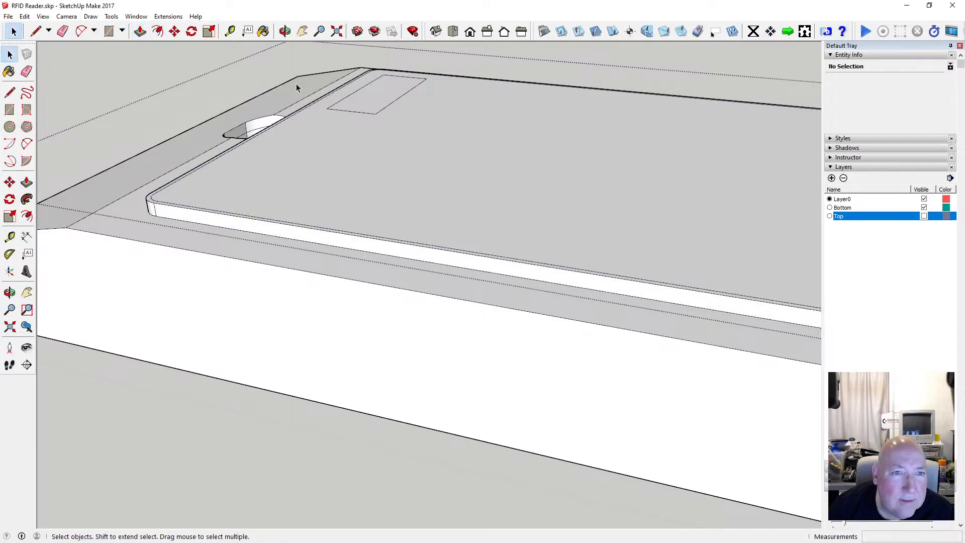
# Delete the old inner outline's edges and corner arcs from the widened plate's top face.
pyautogui.click(285, 31)
pyautogui.scroll(-3, 324, 226)
pyautogui.moveTo(552, 178); pyautogui.dragTo(171, 226)
pyautogui.press('space')
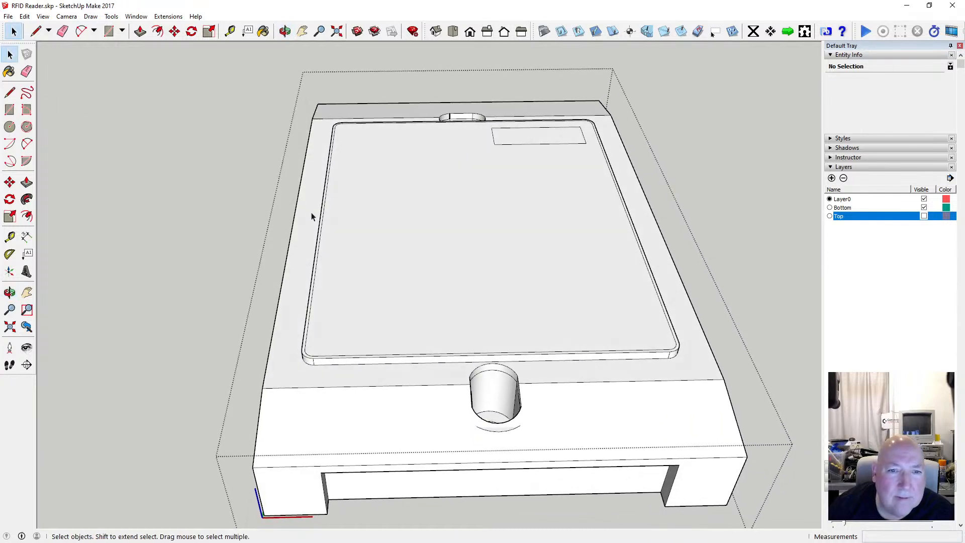
pyautogui.click(324, 213)
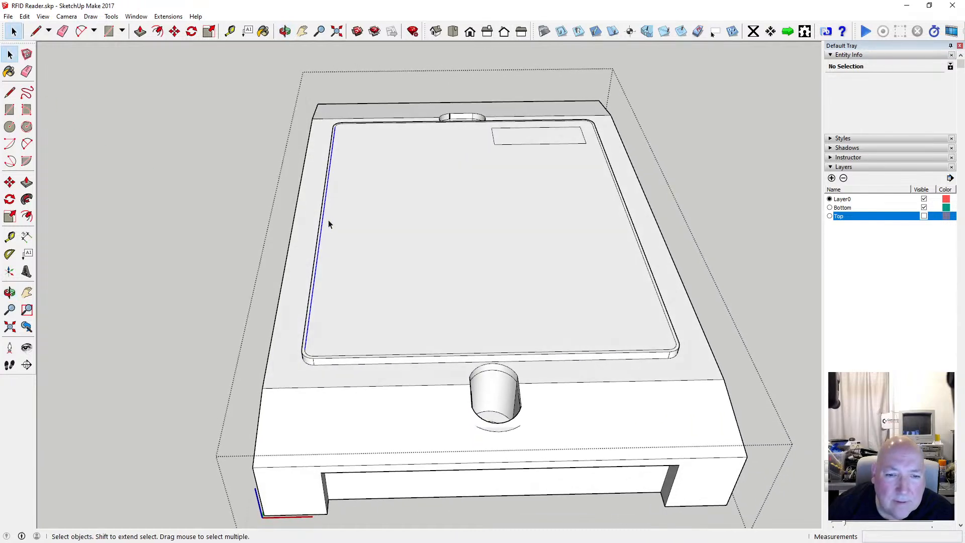
pyautogui.click(353, 220)
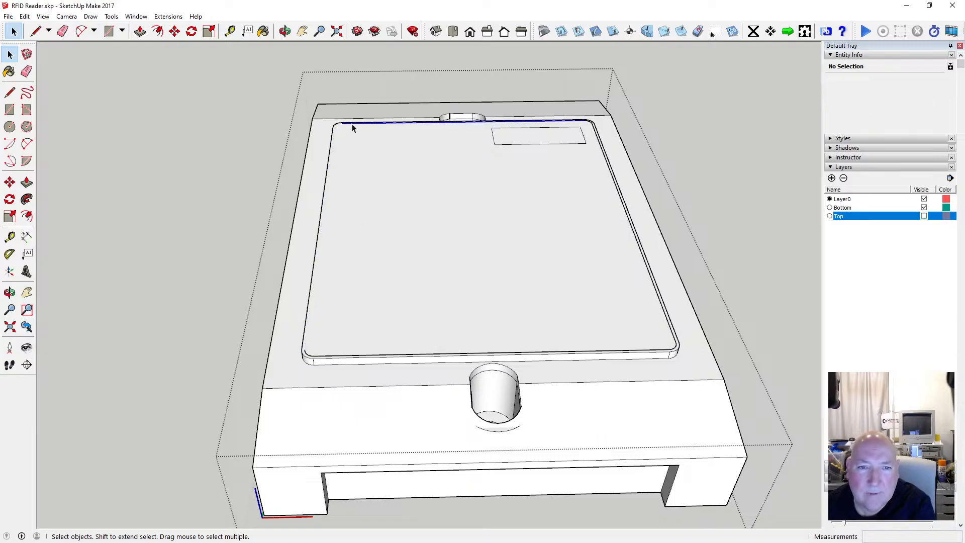
pyautogui.press('Delete')
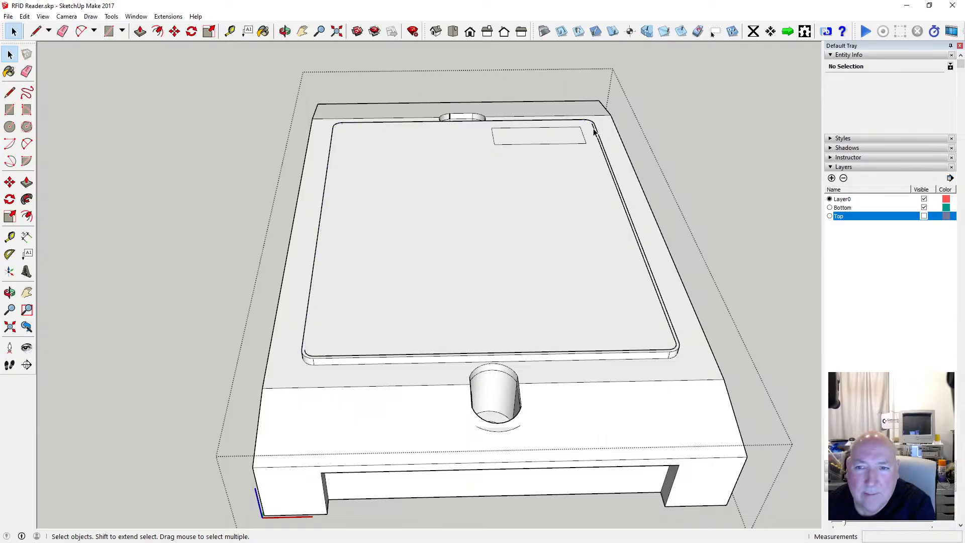
pyautogui.click(594, 132)
pyautogui.press('Delete')
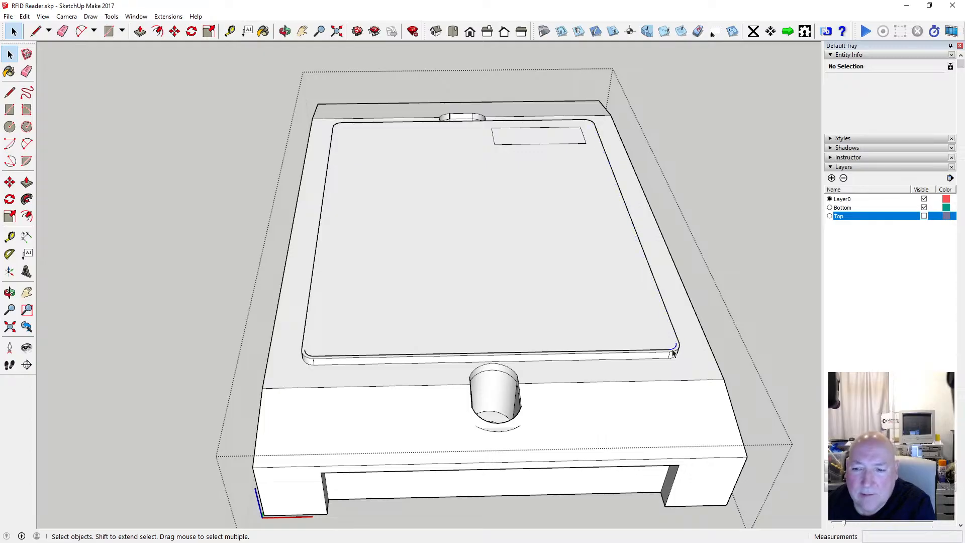
pyautogui.click(665, 354)
pyautogui.press('Delete')
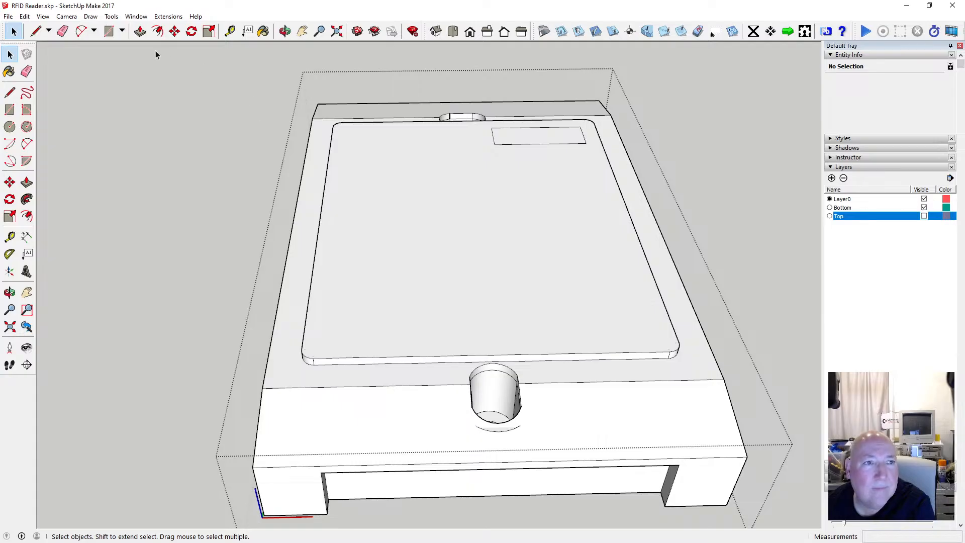
# Switch the face style to X-ray and delete the leftover internal edges and faces at the plate's front-left corner.
pyautogui.click(42, 16)
pyautogui.moveTo(83, 150)
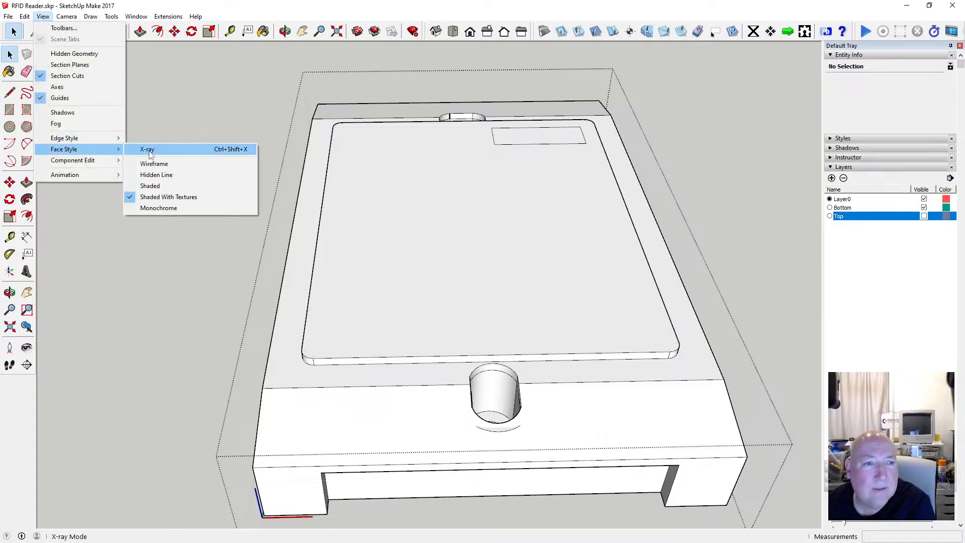
pyautogui.click(149, 153)
pyautogui.scroll(2, 317, 367)
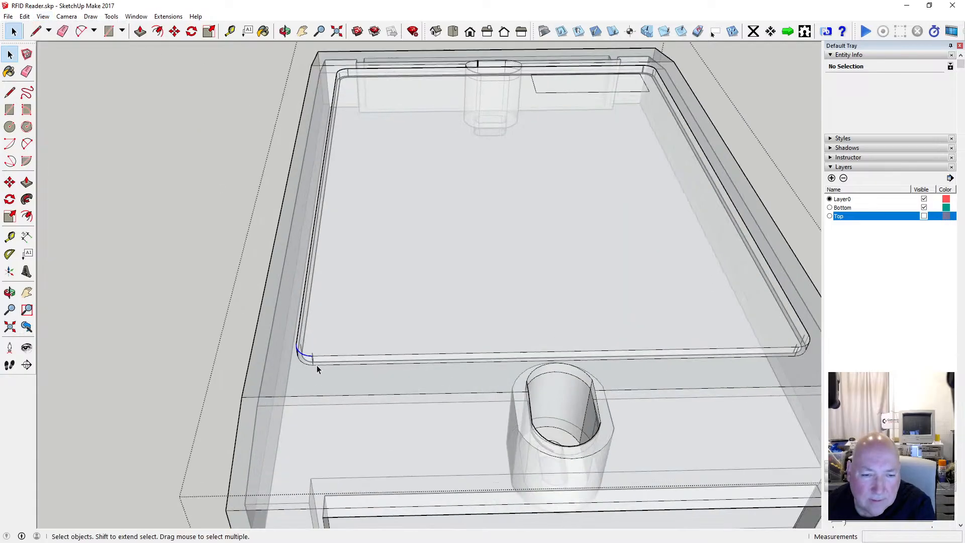
pyautogui.scroll(4, 314, 359)
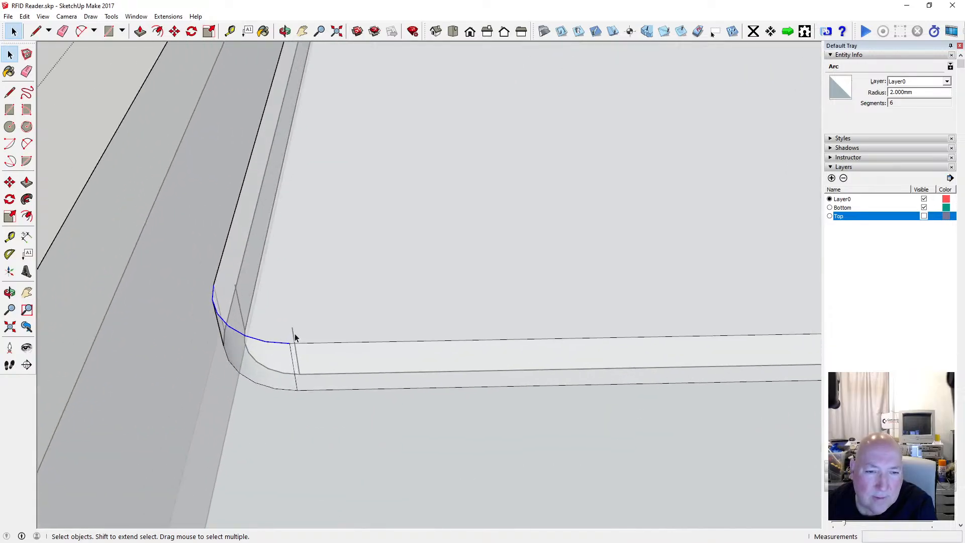
pyautogui.click(294, 335)
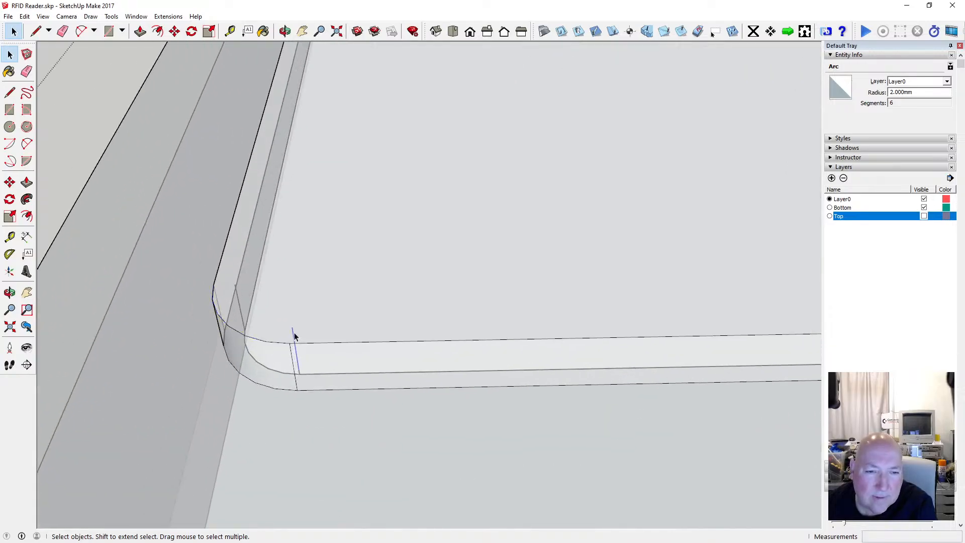
pyautogui.click(246, 311)
pyautogui.click(254, 319)
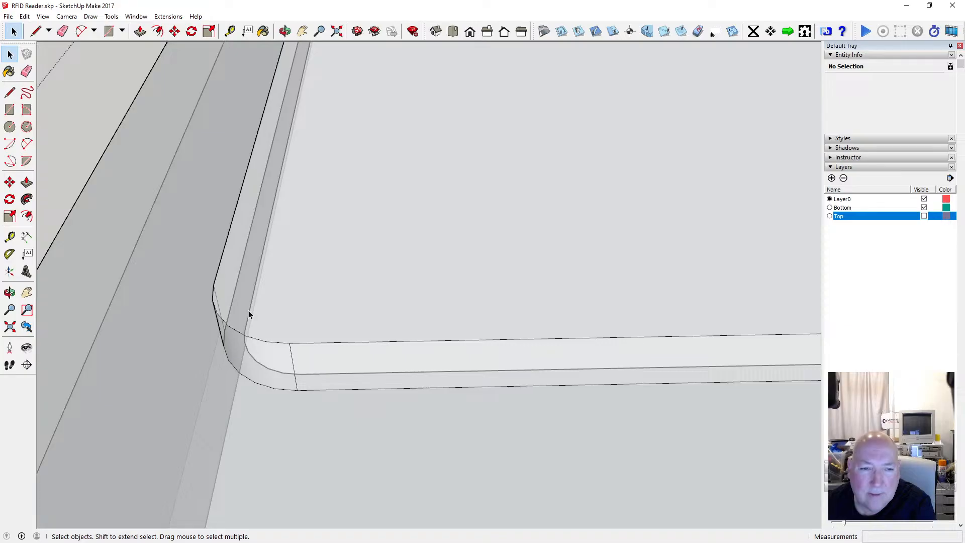
pyautogui.click(251, 312)
pyautogui.click(255, 358)
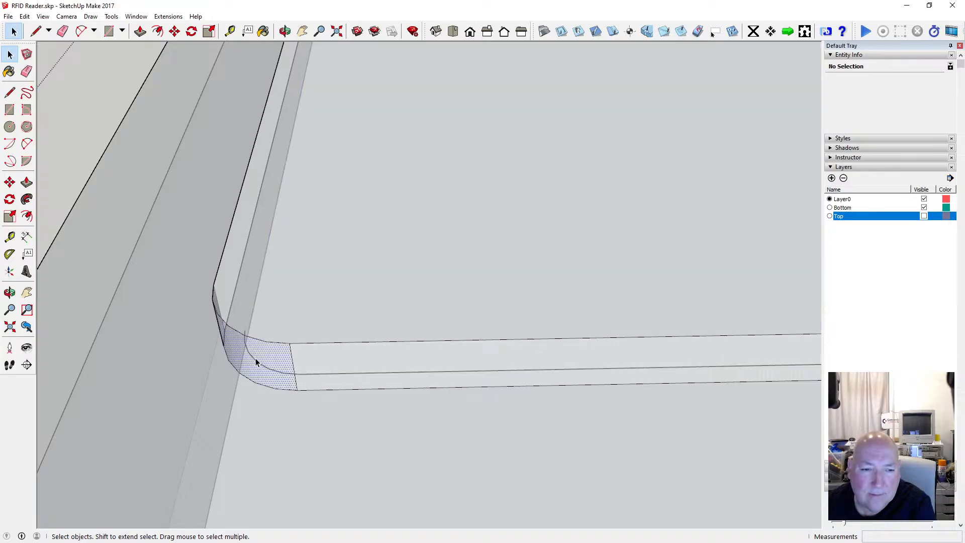
pyautogui.click(255, 360)
pyautogui.press('Delete')
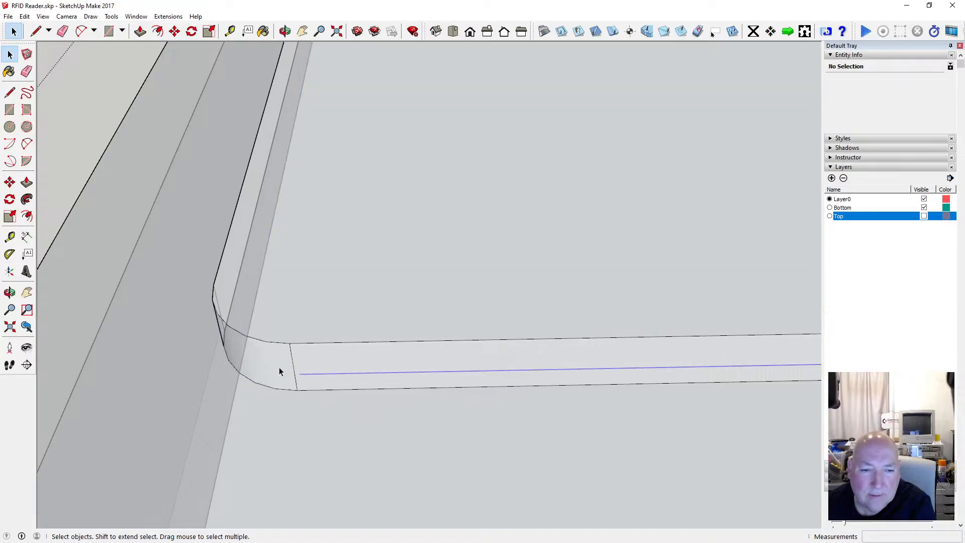
# Delete the leftover internal front edge and the stray corner edges at the plate's front-right corner.
pyautogui.scroll(-6, 245, 366)
pyautogui.scroll(4, 680, 368)
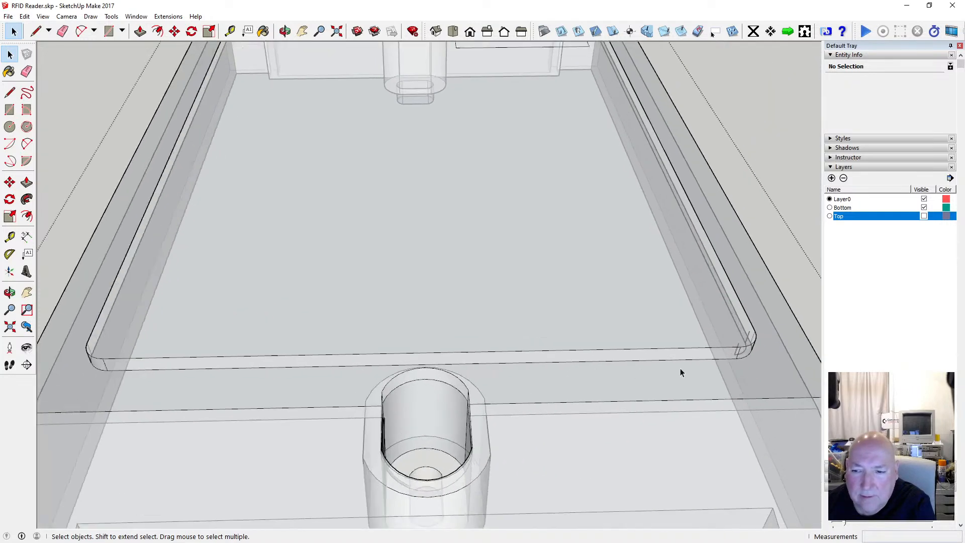
pyautogui.click(753, 343)
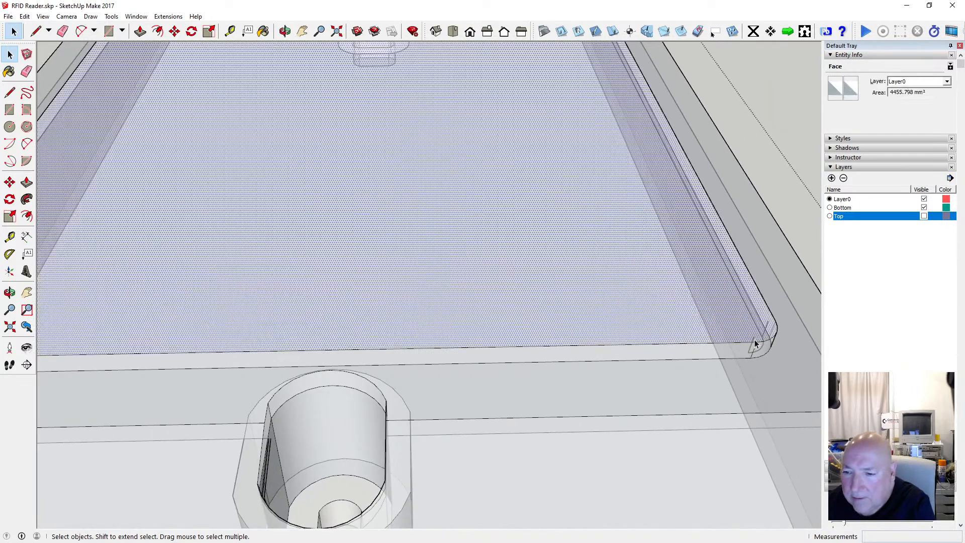
pyautogui.click(763, 336)
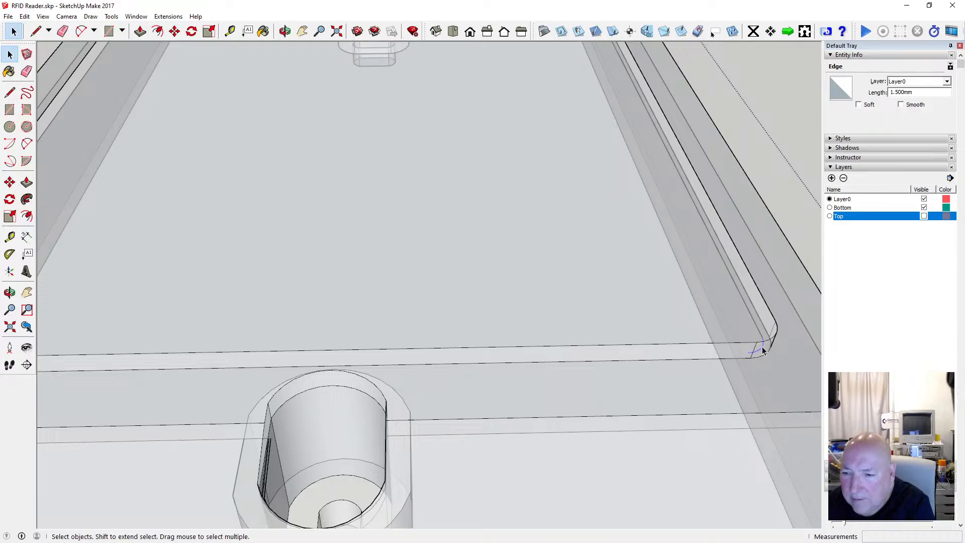
pyautogui.press('Delete')
# Delete the leftover arc and short vertical edges at the plate's back-right corner, plus the leftover internal back edge.
pyautogui.scroll(-6, 731, 369)
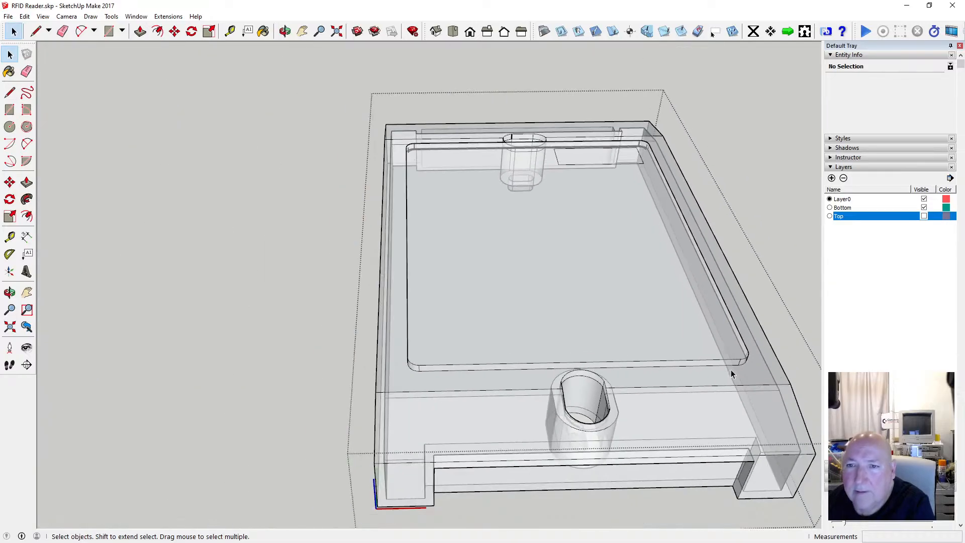
pyautogui.scroll(6, 639, 152)
pyautogui.scroll(3, 639, 152)
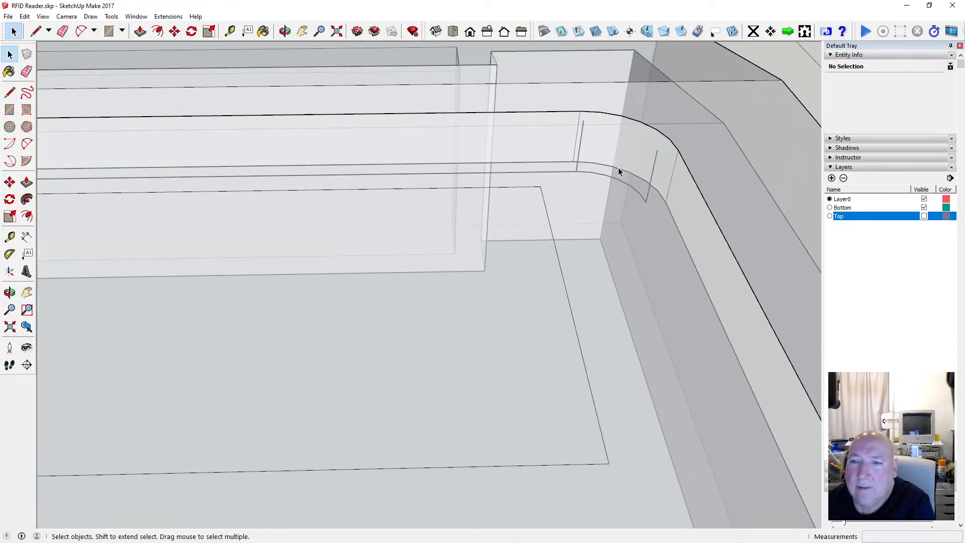
pyautogui.click(651, 177)
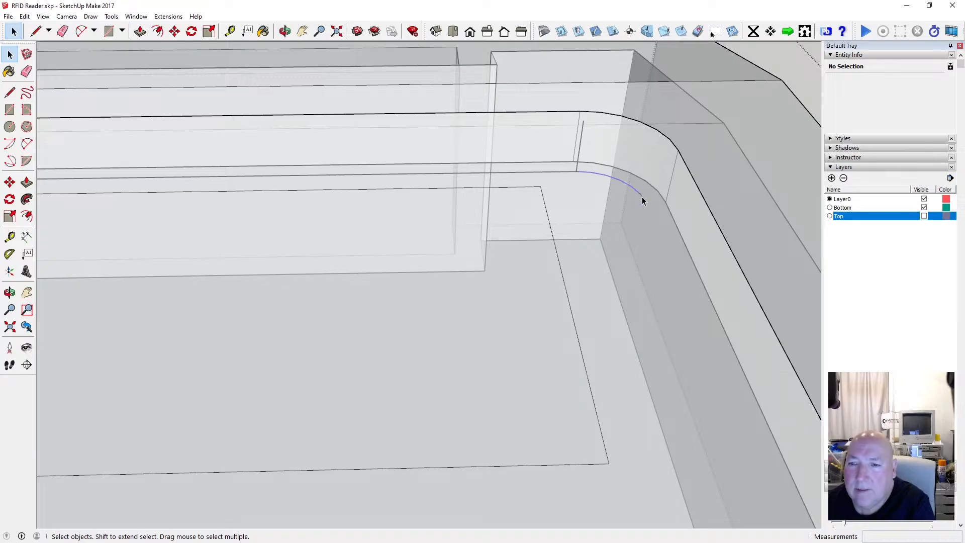
pyautogui.press('Delete')
pyautogui.click(578, 169)
pyautogui.press('Delete')
pyautogui.click(574, 174)
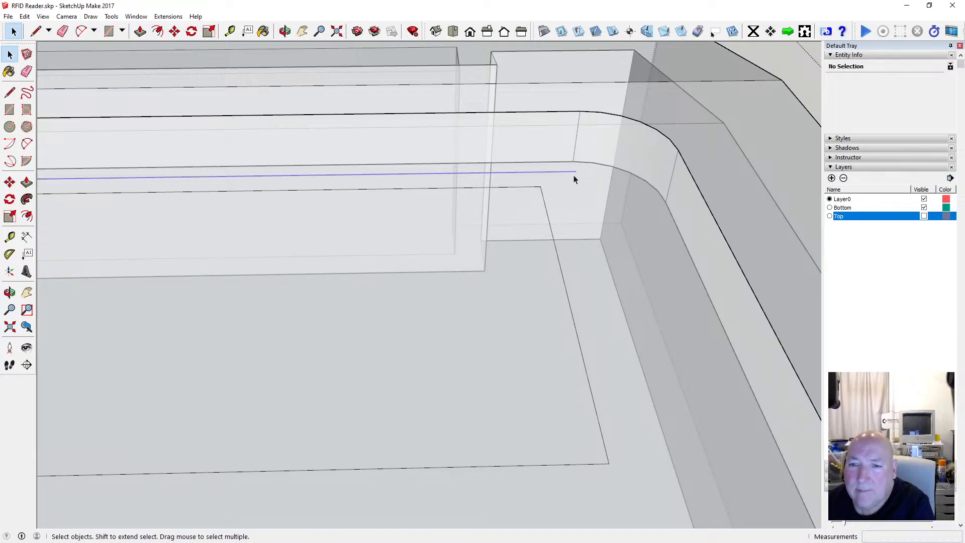
pyautogui.press('Delete')
# Delete the leftover arc and short vertical edges at the plate's back-left corner.
pyautogui.scroll(-3, 605, 182)
pyautogui.scroll(-5, 605, 185)
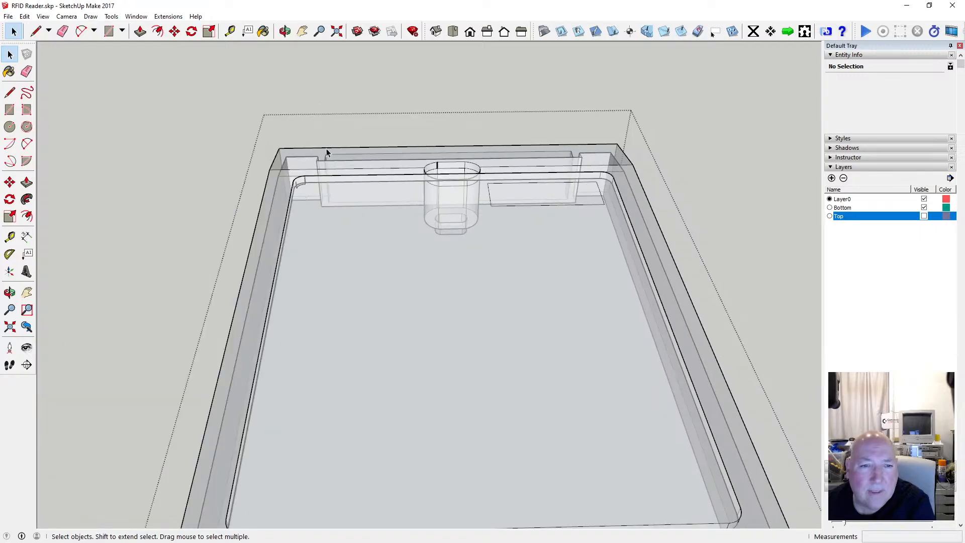
pyautogui.scroll(5, 285, 197)
pyautogui.scroll(1, 285, 197)
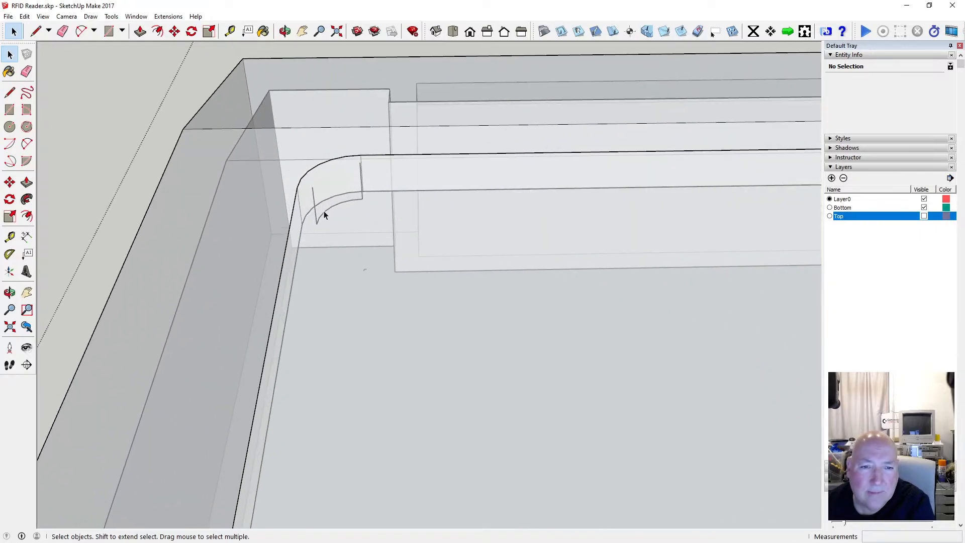
pyautogui.click(316, 212)
pyautogui.press('Delete')
pyautogui.scroll(-5, 304, 200)
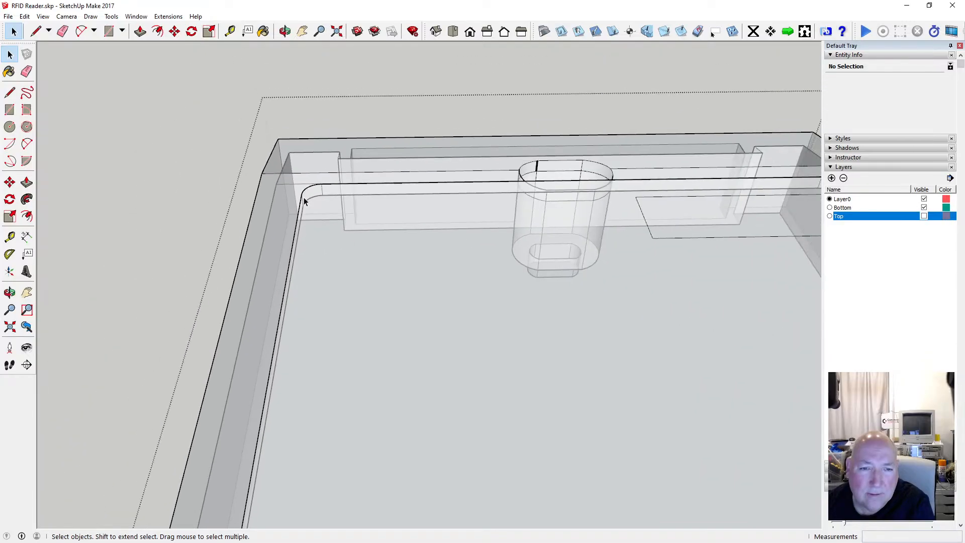
# Turn off the X-ray face style with the whole bottom half in view.
pyautogui.scroll(-3, 304, 200)
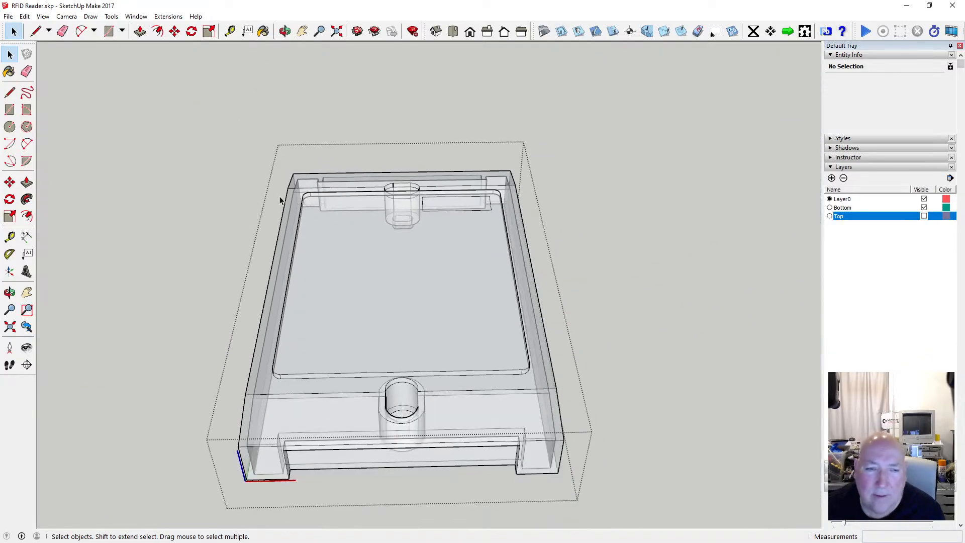
pyautogui.click(43, 16)
pyautogui.moveTo(75, 149)
pyautogui.click(147, 149)
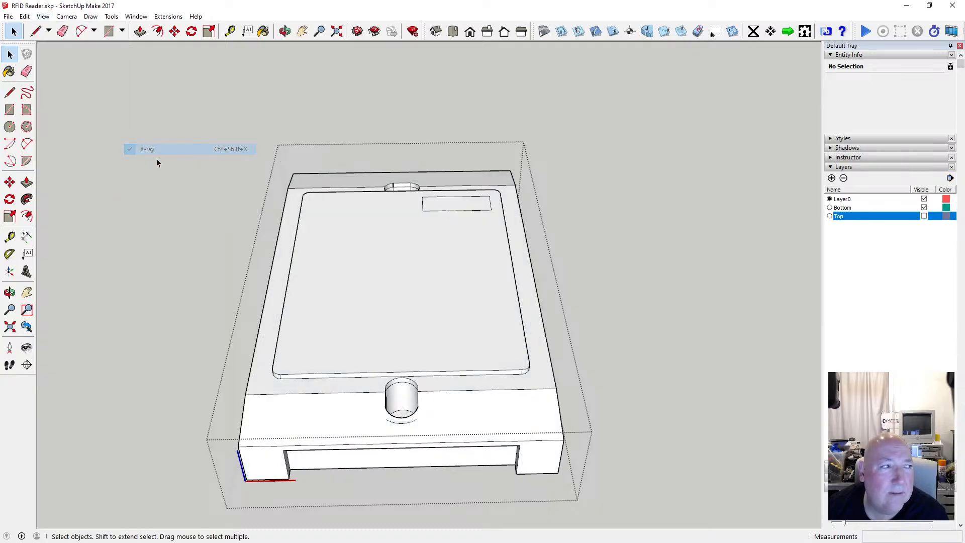
# Measure the raised plate's length between its front and back edges.
pyautogui.press('t')
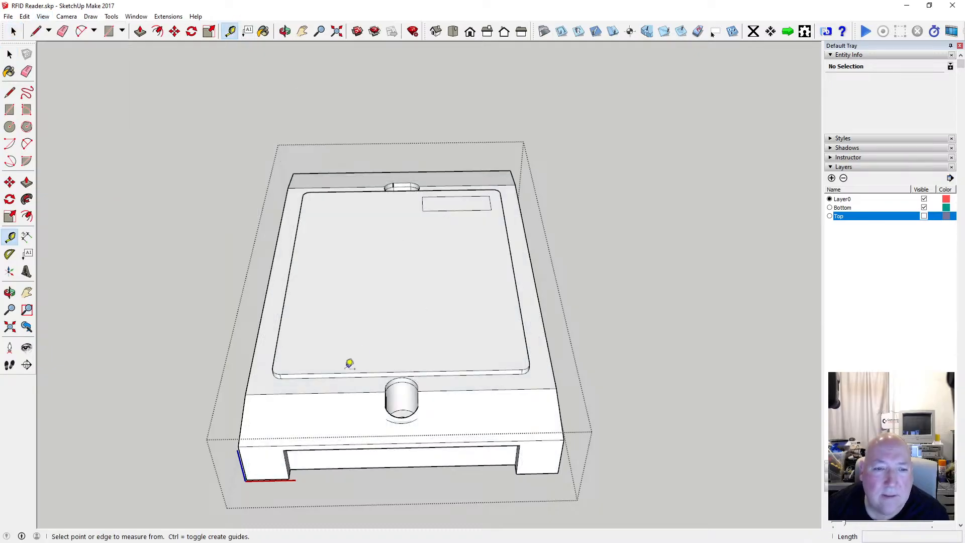
pyautogui.click(335, 373)
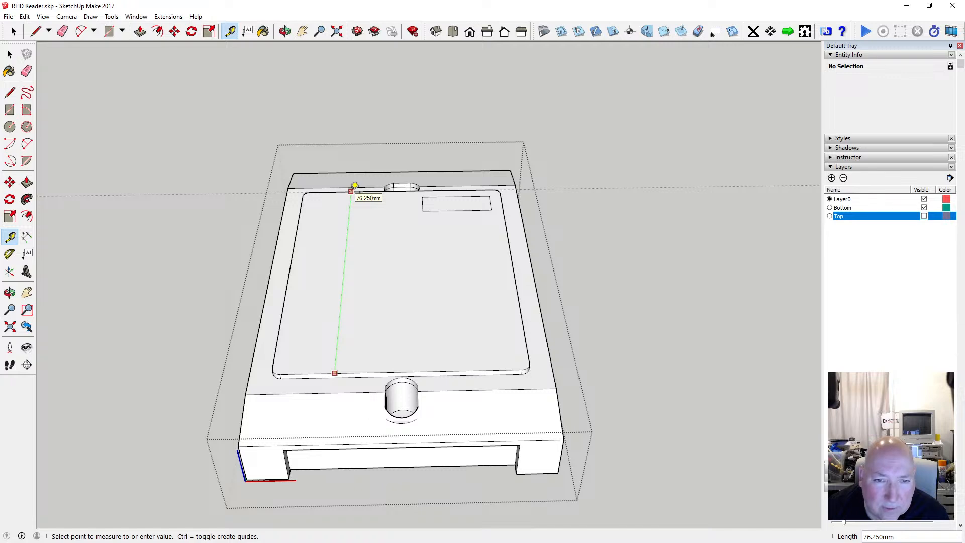
pyautogui.press('space')
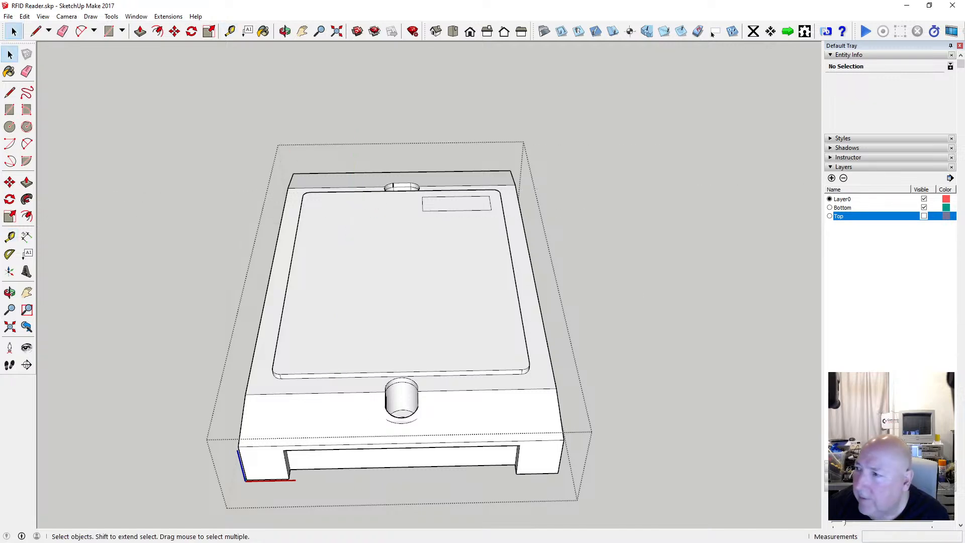
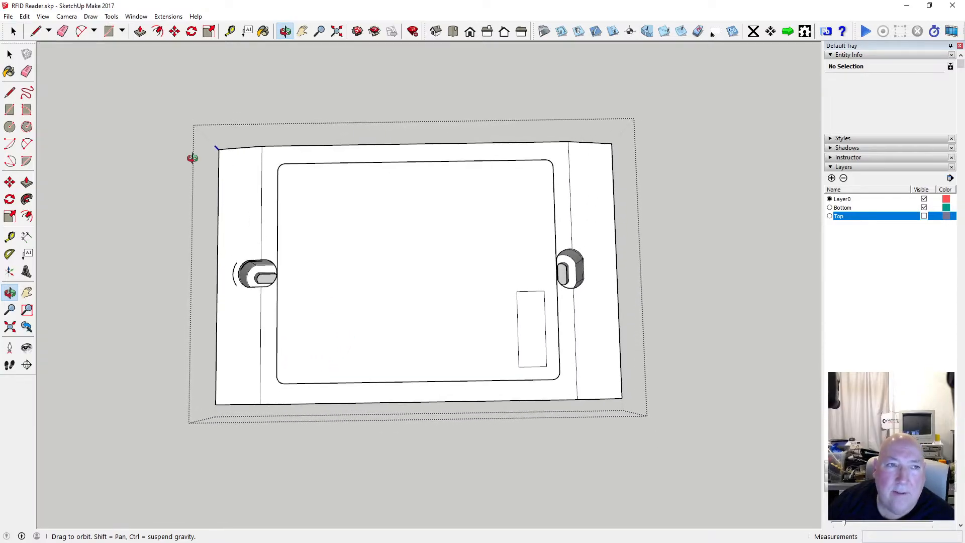
# Switch the camera to parallel projection and show the bottom half from the top.
pyautogui.click(66, 16)
pyautogui.click(79, 63)
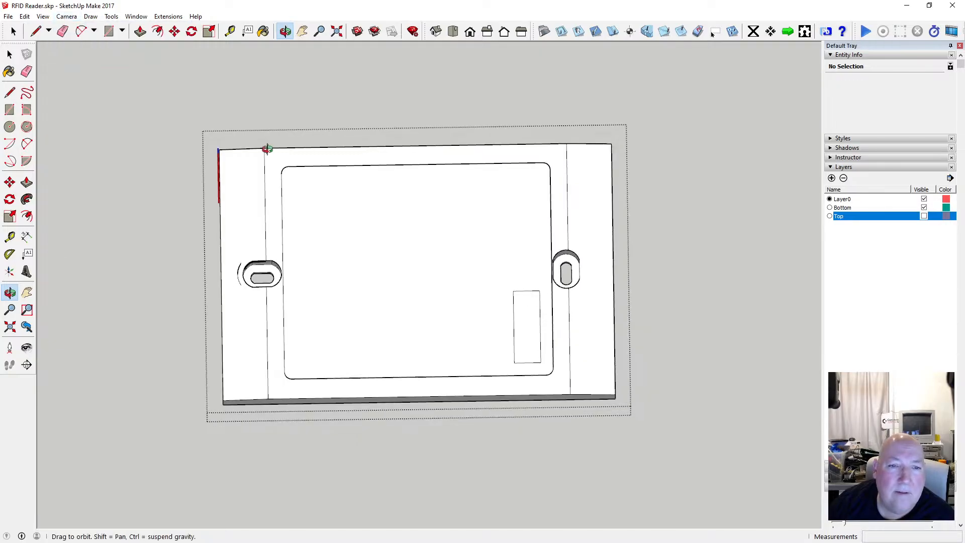
pyautogui.click(453, 31)
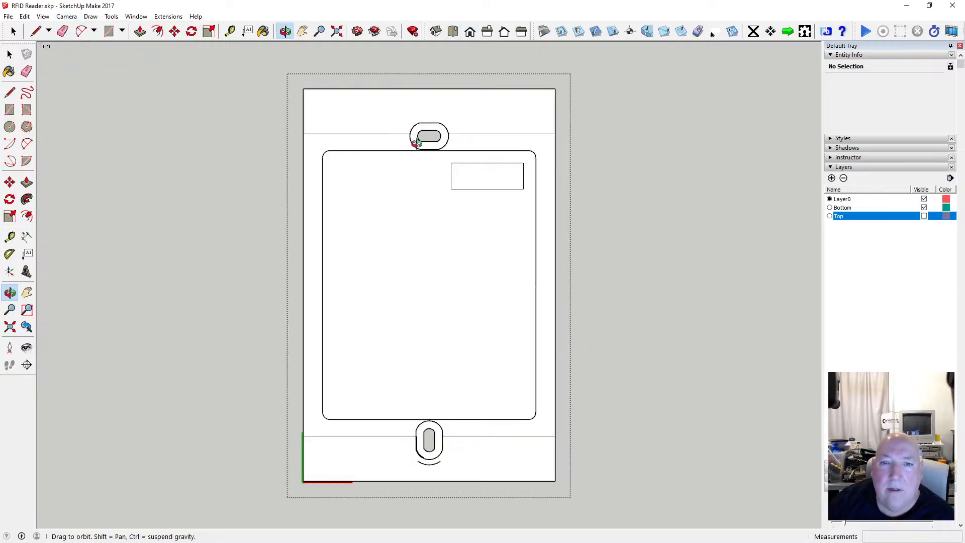
pyautogui.click(10, 54)
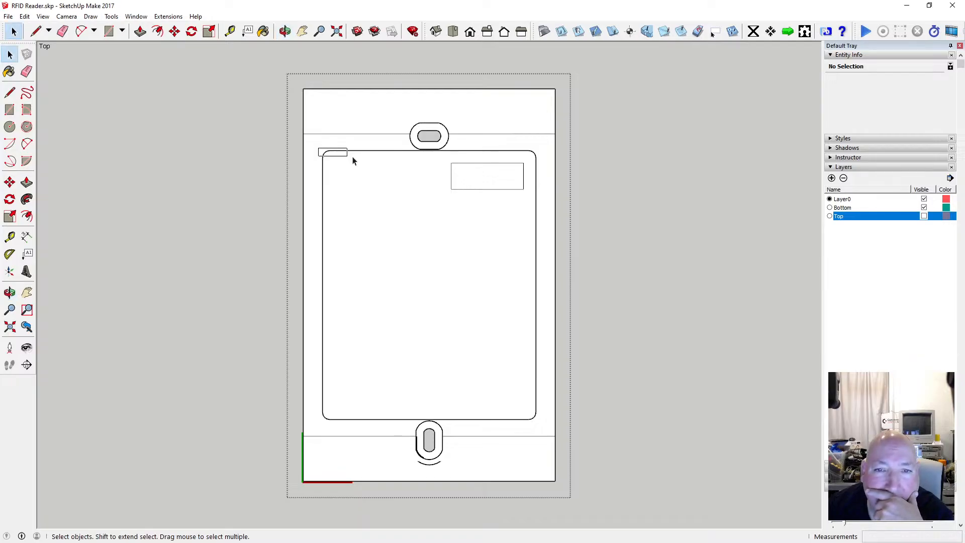
pyautogui.moveTo(353, 160); pyautogui.dragTo(542, 160)
pyautogui.press('m')
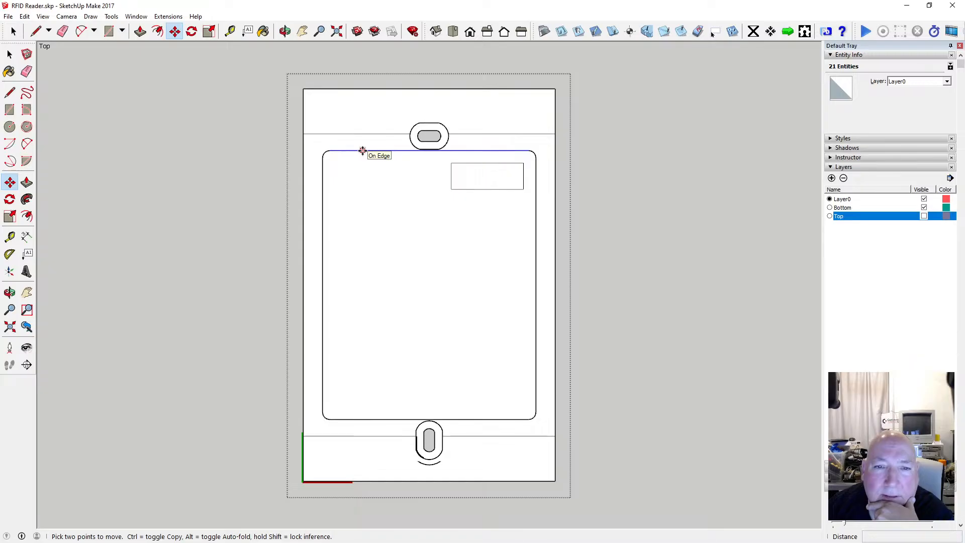
pyautogui.click(10, 55)
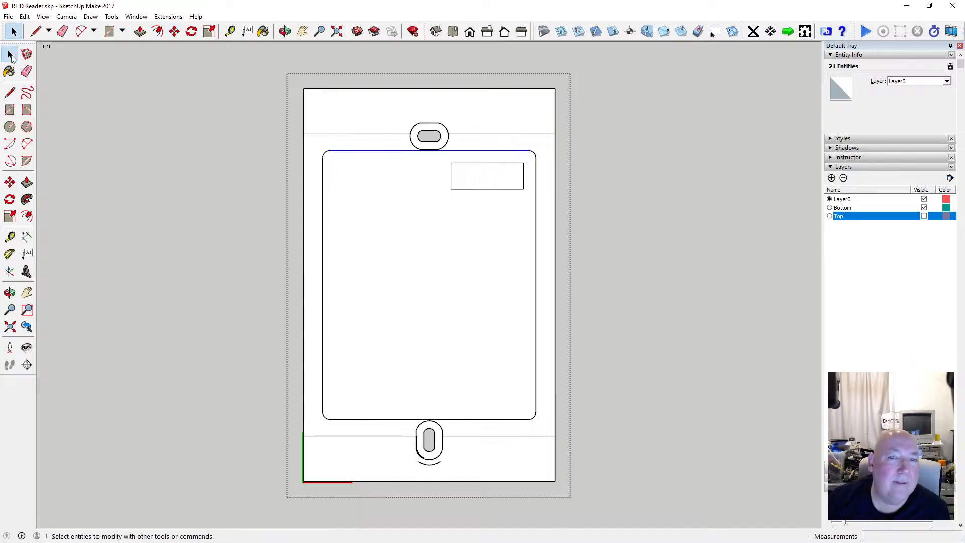
pyautogui.keyDown('shift'); pyautogui.click(459, 163); pyautogui.keyUp('shift')
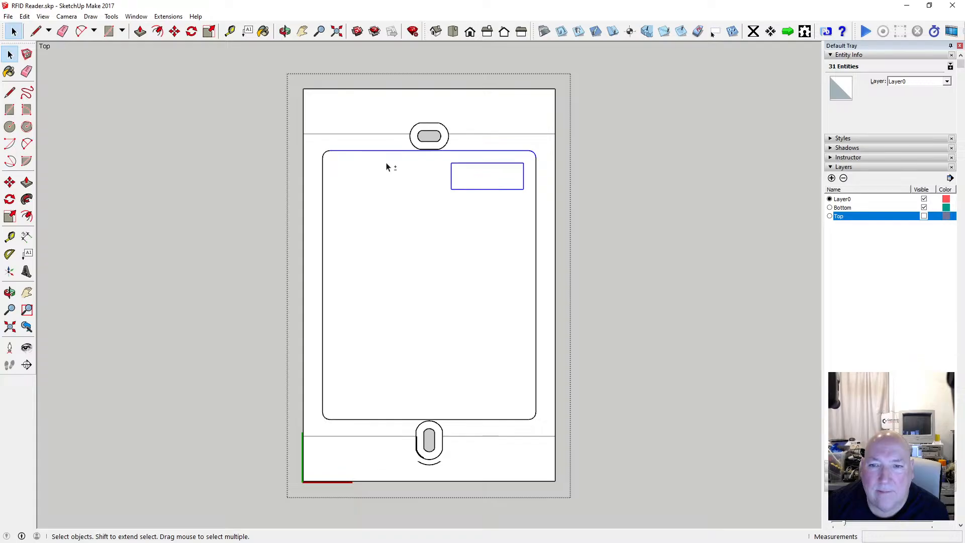
pyautogui.click(316, 154)
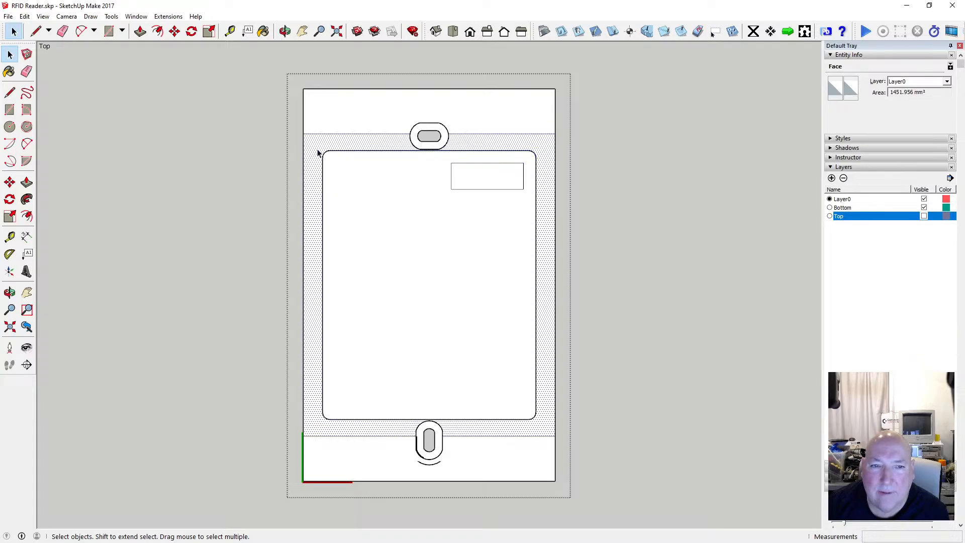
# Move the plate's back edge, its two rounded corners and the small rectangle 0.125 mm along the green axis toward the front.
pyautogui.moveTo(337, 162); pyautogui.dragTo(538, 201)
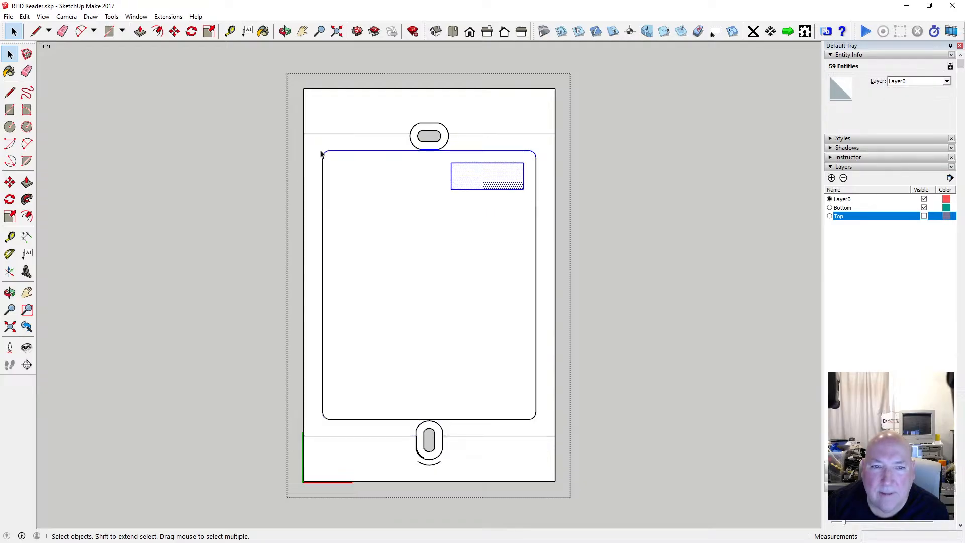
pyautogui.moveTo(319, 150); pyautogui.dragTo(538, 199)
pyautogui.click(174, 31)
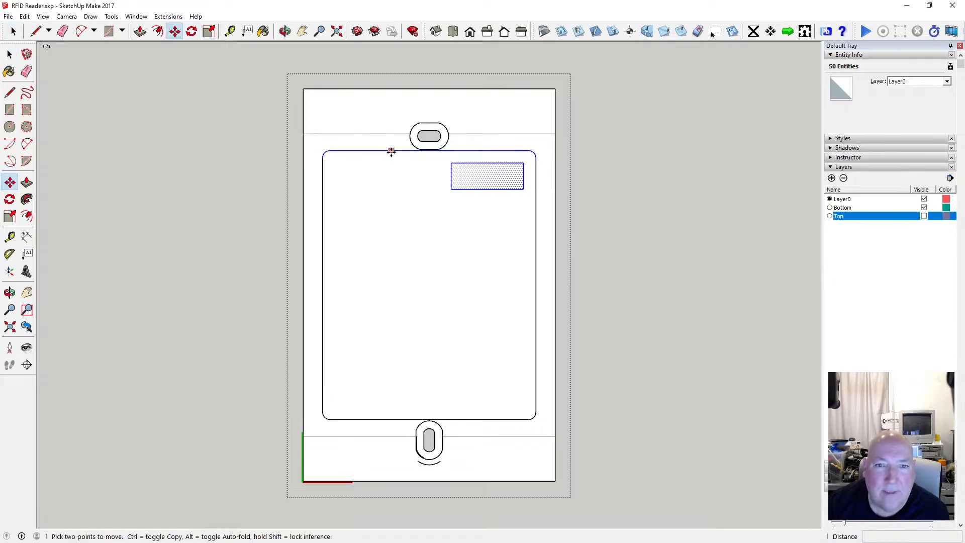
pyautogui.click(392, 151)
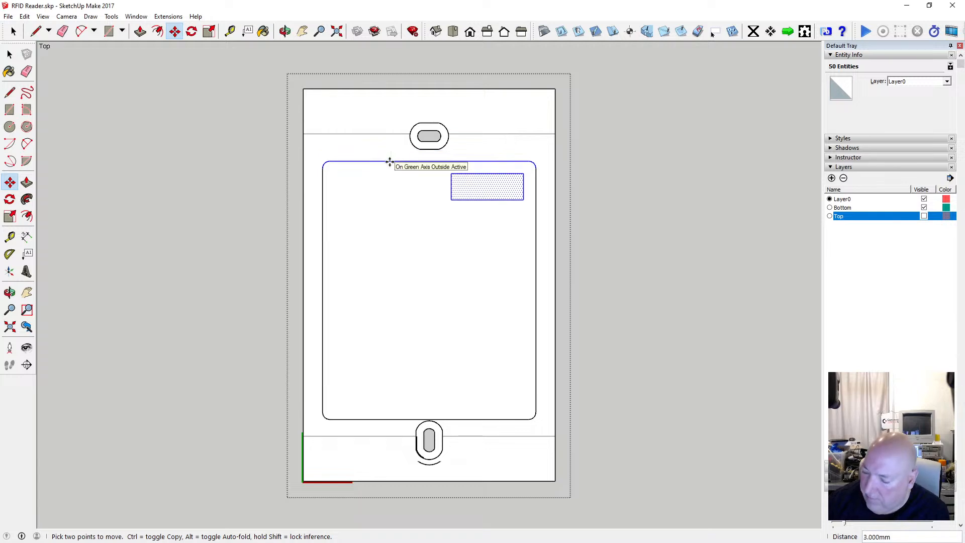
pyautogui.write('.125')
pyautogui.press('Return')
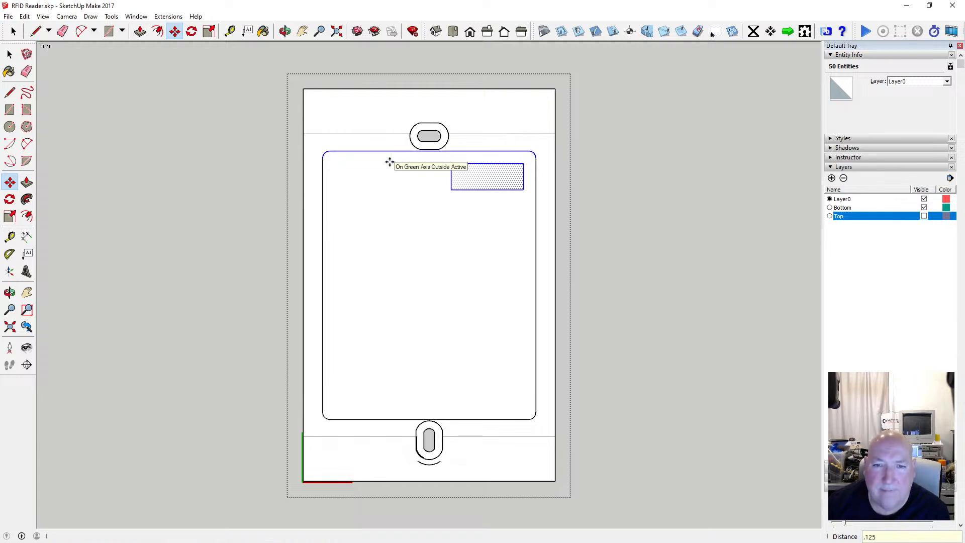
# Move the plate's front edge and its two rounded corners 0.125 mm along the green axis toward the back.
pyautogui.press('space')
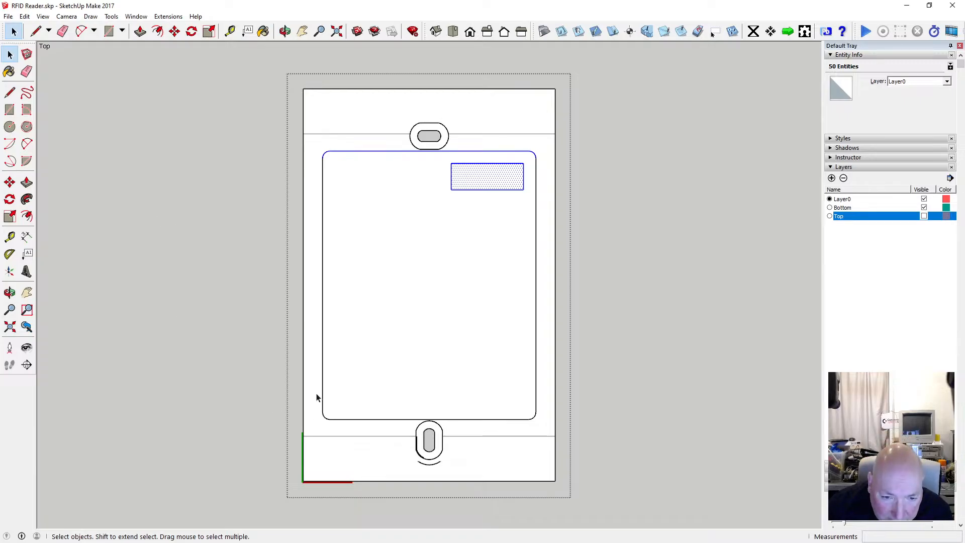
pyautogui.moveTo(317, 395); pyautogui.dragTo(546, 425)
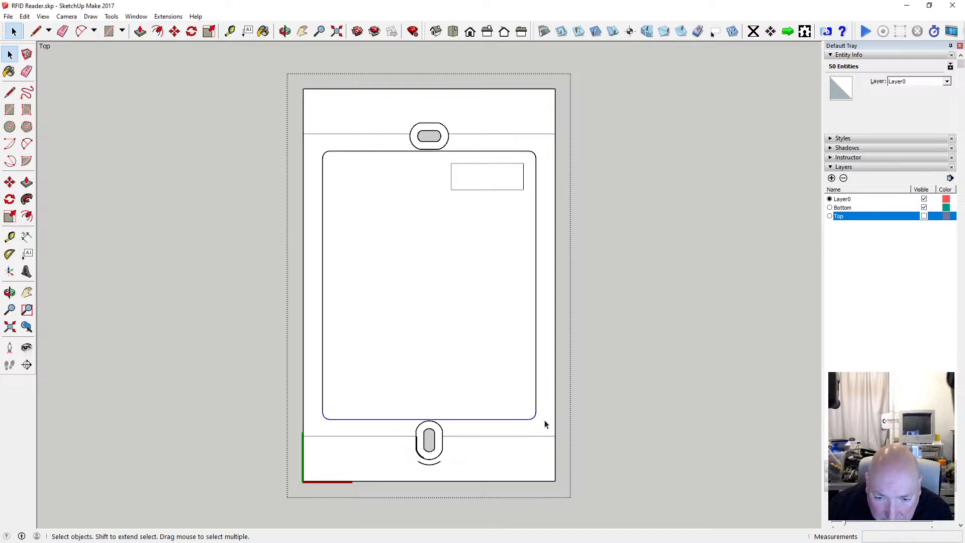
pyautogui.click(175, 31)
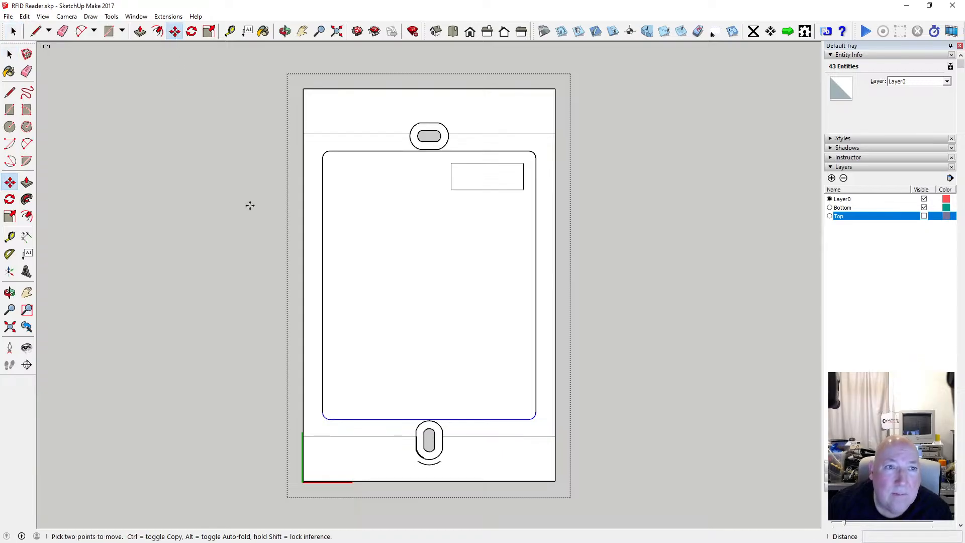
pyautogui.click(375, 418)
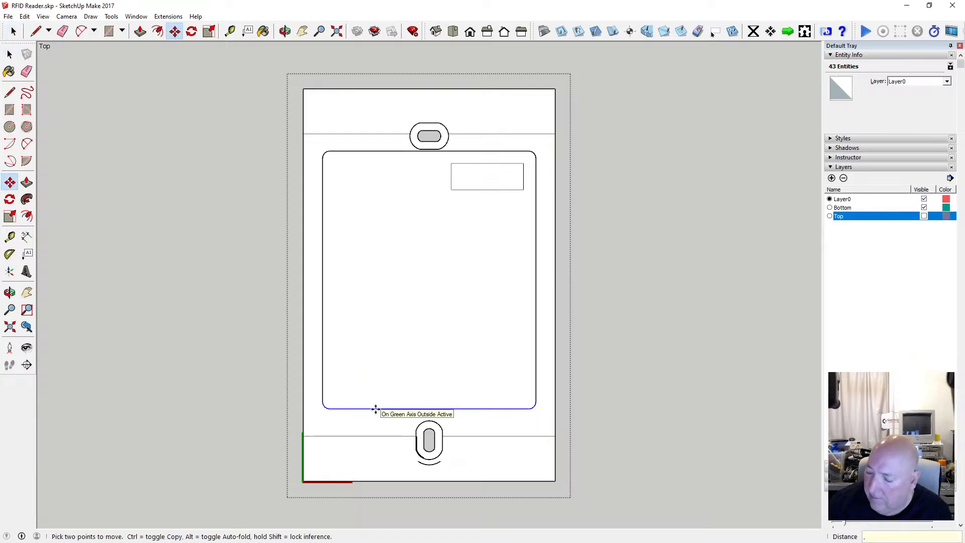
pyautogui.write('.125')
pyautogui.press('Return')
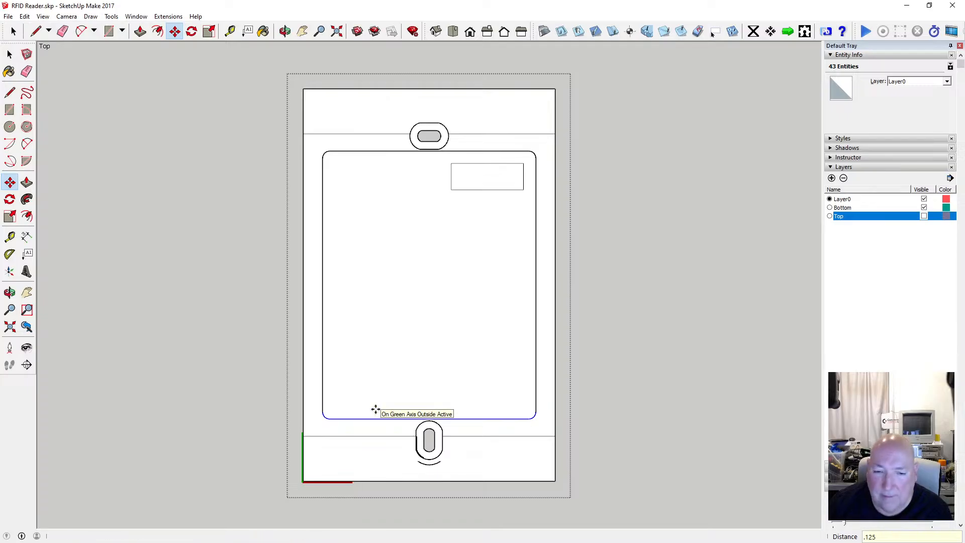
pyautogui.click(8, 54)
# Turn on the X-ray face style and switch the camera back to perspective with the model in an angled view.
pyautogui.click(24, 16)
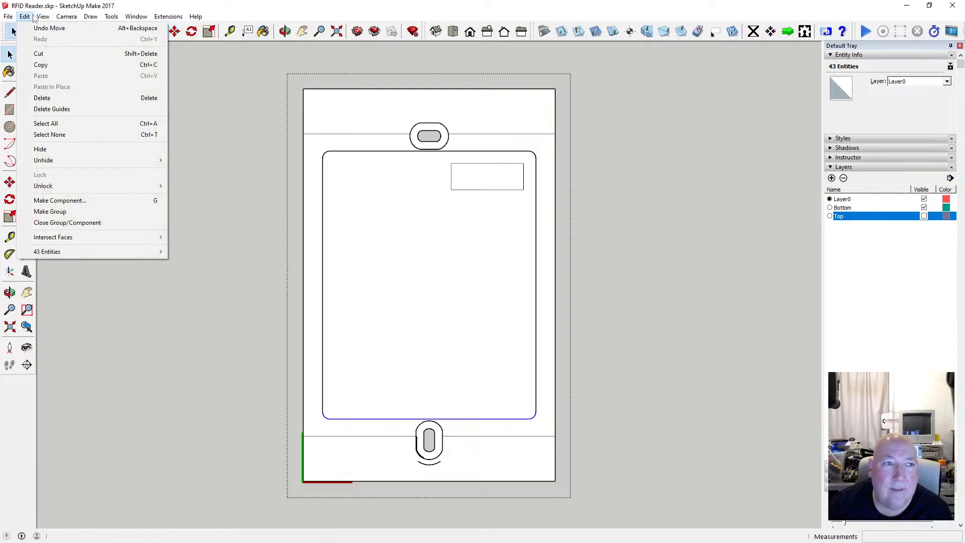
pyautogui.moveTo(43, 16)
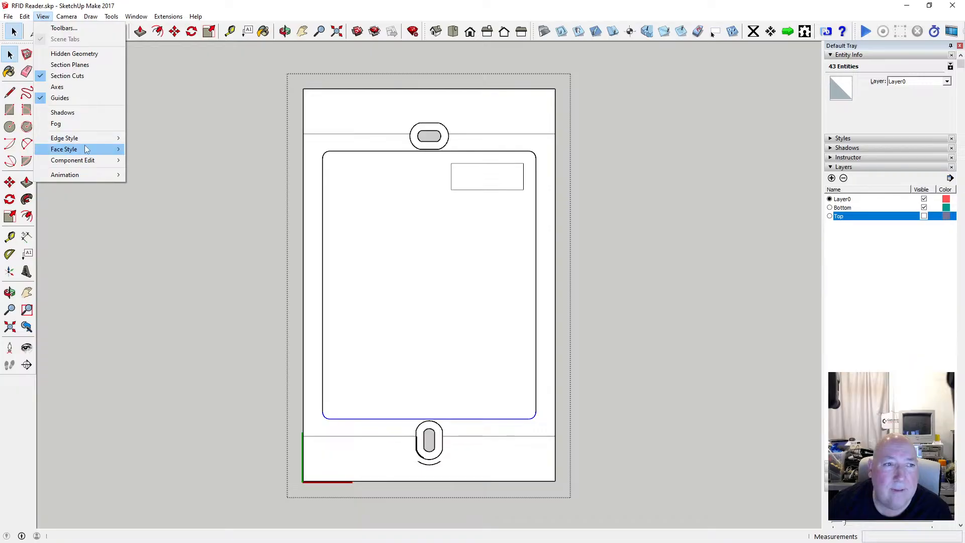
pyautogui.moveTo(75, 149)
pyautogui.click(141, 151)
pyautogui.click(284, 31)
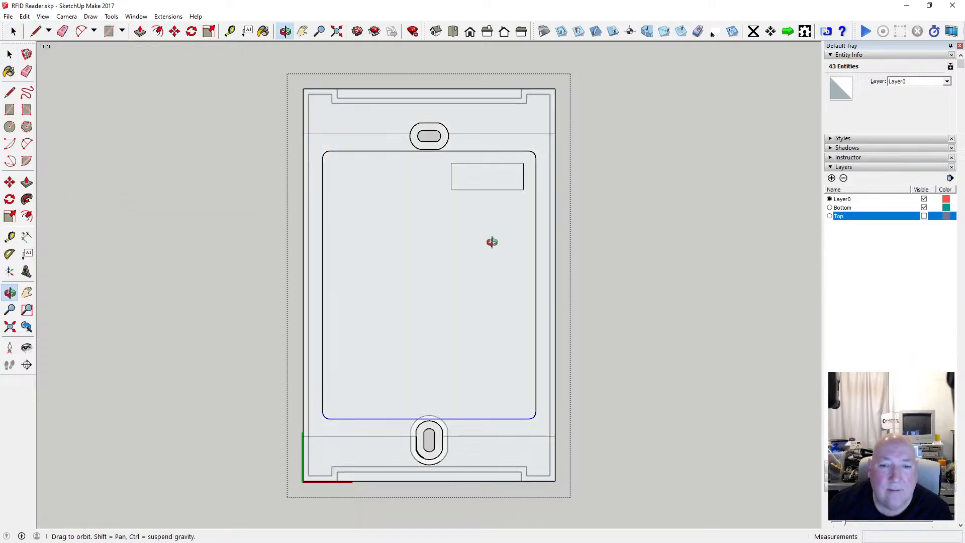
pyautogui.moveTo(492, 241); pyautogui.dragTo(232, 235)
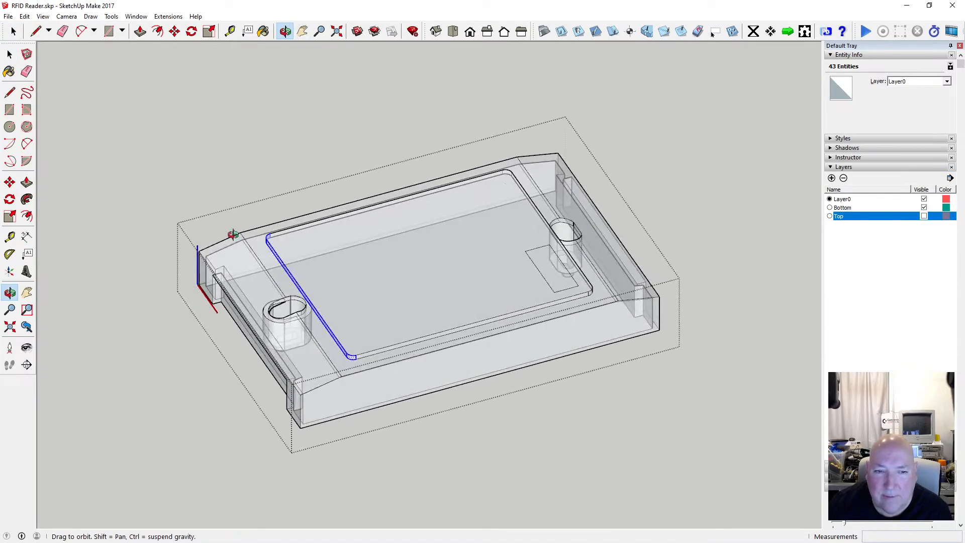
pyautogui.click(67, 16)
pyautogui.click(97, 62)
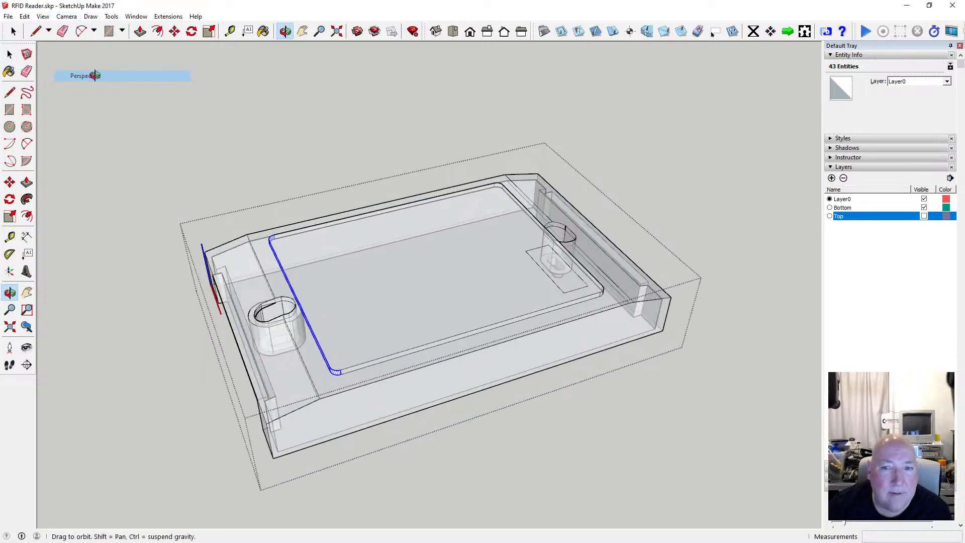
# Measure the raised plate's length along the green axis, from its front edge to its back edge.
pyautogui.moveTo(479, 303); pyautogui.dragTo(357, 316)
pyautogui.press('t')
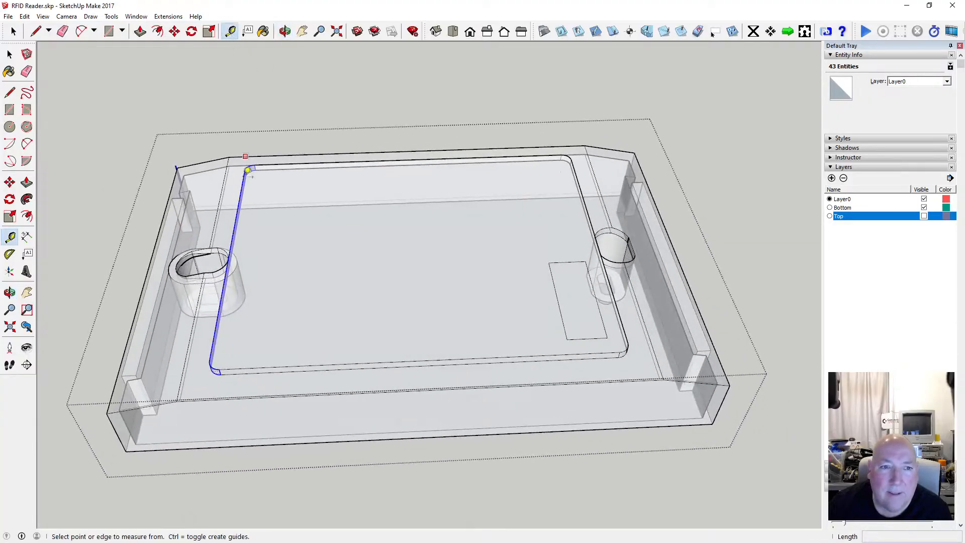
pyautogui.click(239, 199)
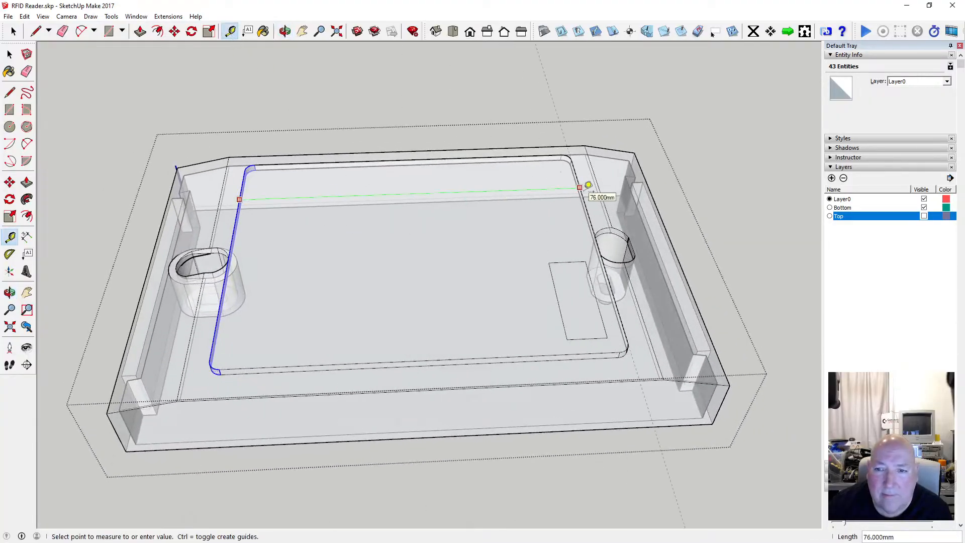
pyautogui.click(10, 54)
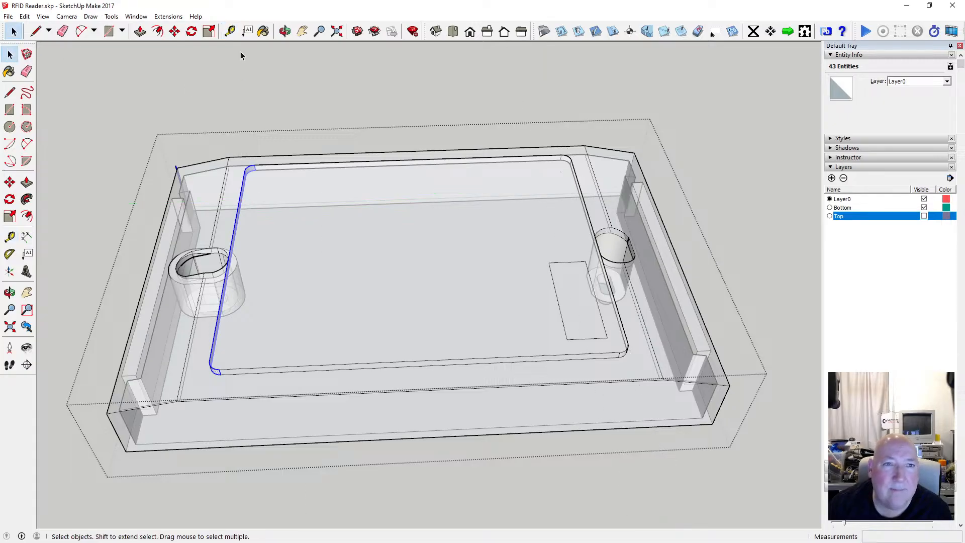
# Stop editing the bottom half and turn off the X-ray face style.
pyautogui.click(285, 31)
pyautogui.moveTo(199, 101); pyautogui.dragTo(151, 112)
pyautogui.click(9, 54)
pyautogui.click(201, 143)
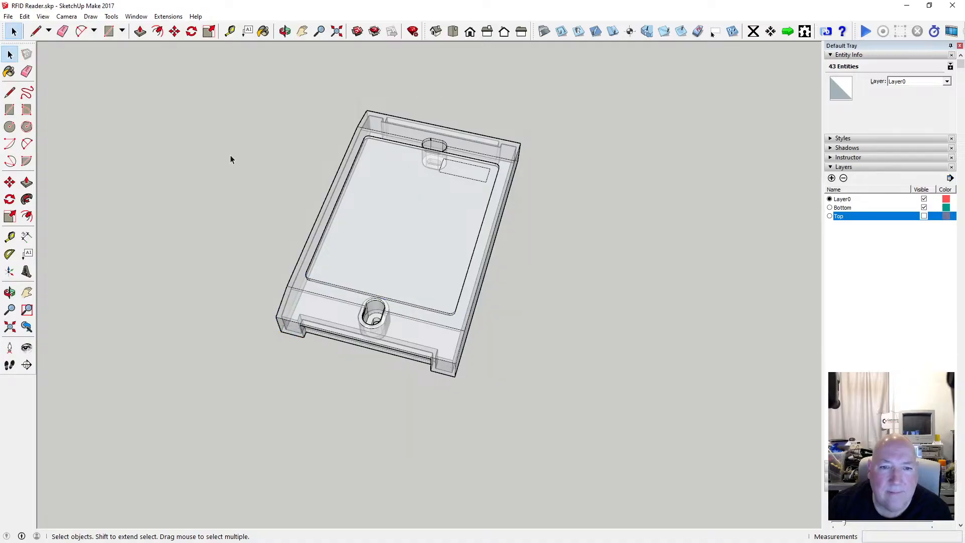
pyautogui.click(43, 16)
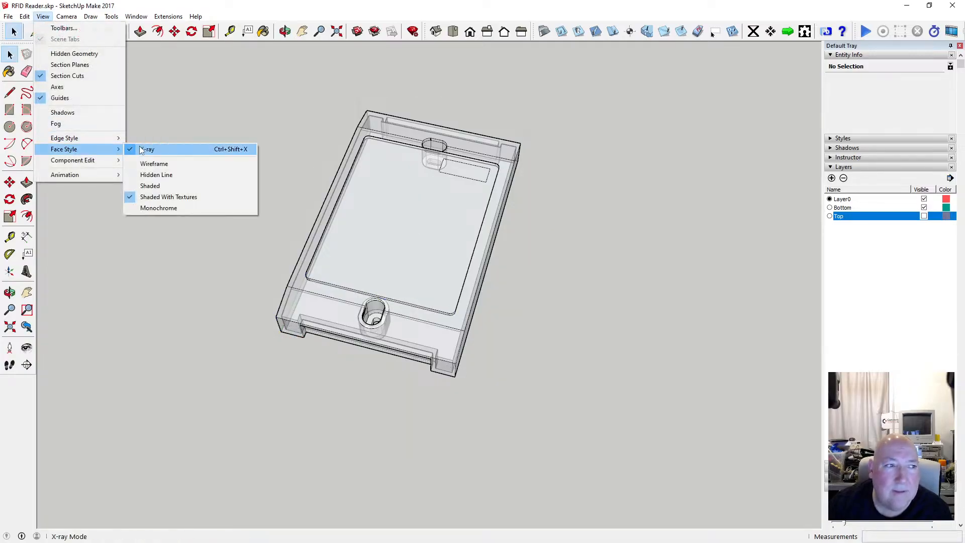
pyautogui.click(141, 149)
pyautogui.scroll(1, 391, 229)
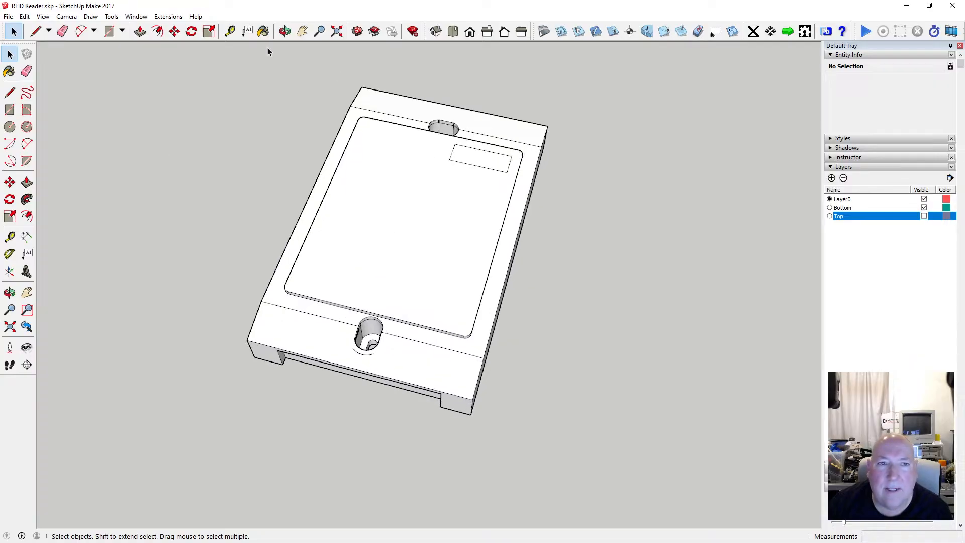
# Save the model and make the Top layer visible so the top shell sits over the bottom half.
pyautogui.click(8, 16)
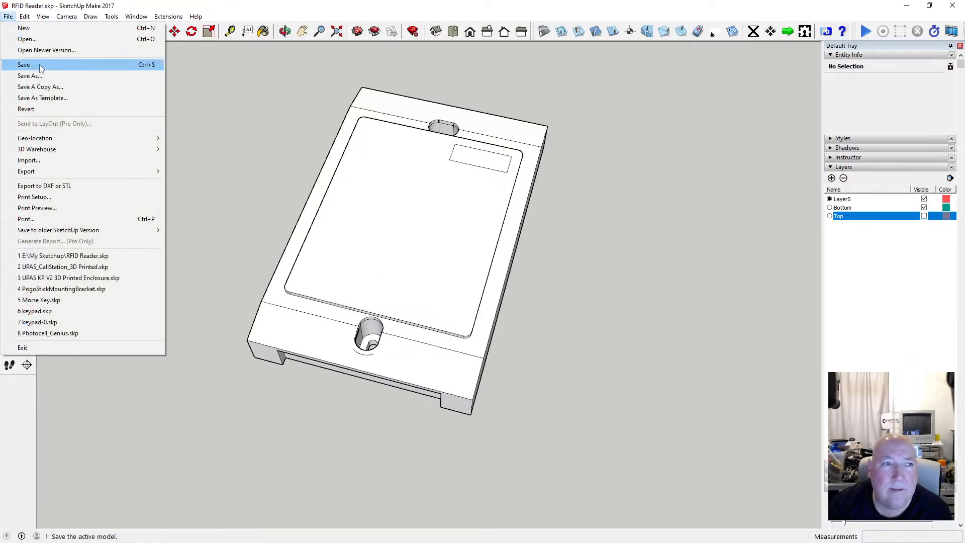
pyautogui.click(40, 67)
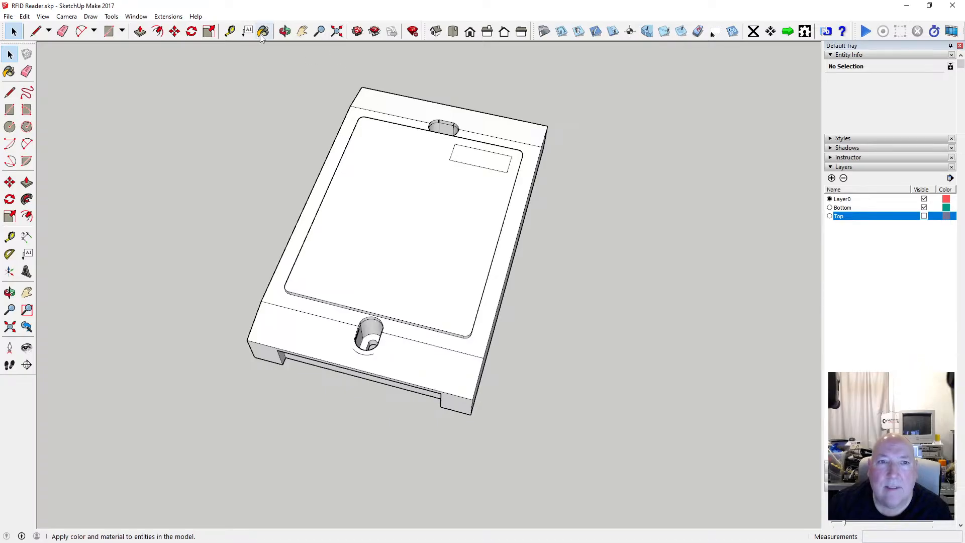
pyautogui.click(284, 31)
pyautogui.moveTo(372, 110); pyautogui.dragTo(541, 231)
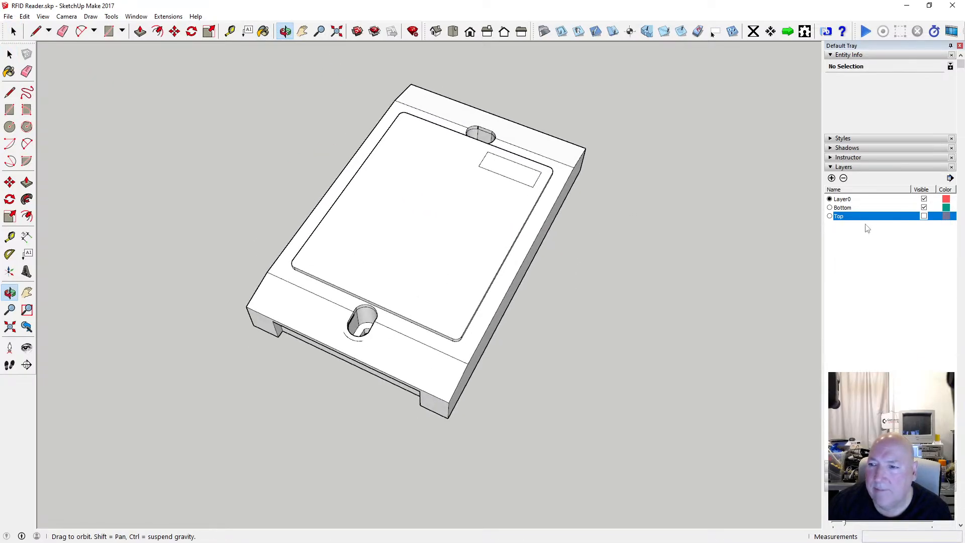
pyautogui.click(924, 217)
pyautogui.scroll(5, 397, 278)
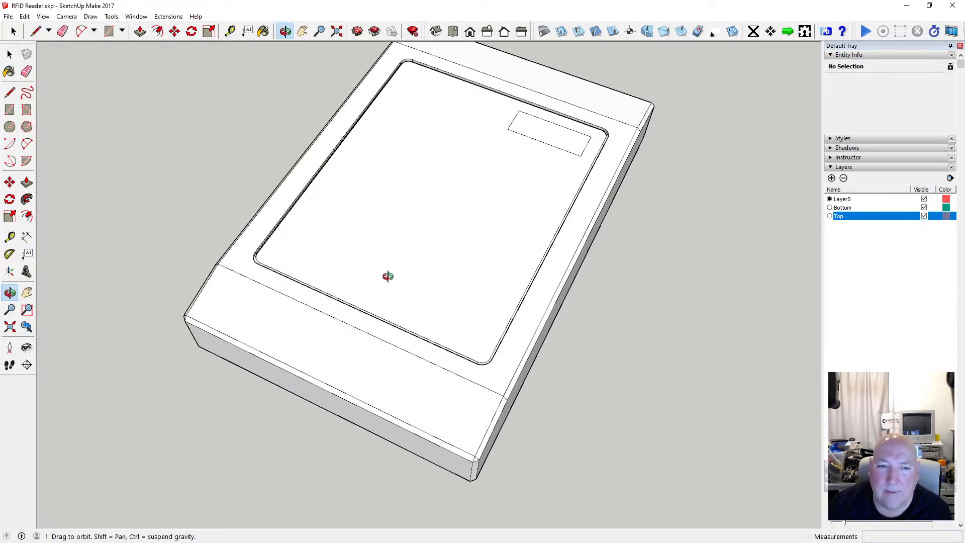
pyautogui.moveTo(249, 267); pyautogui.dragTo(418, 326)
pyautogui.scroll(-4, 345, 351)
pyautogui.moveTo(371, 206); pyautogui.dragTo(334, 251)
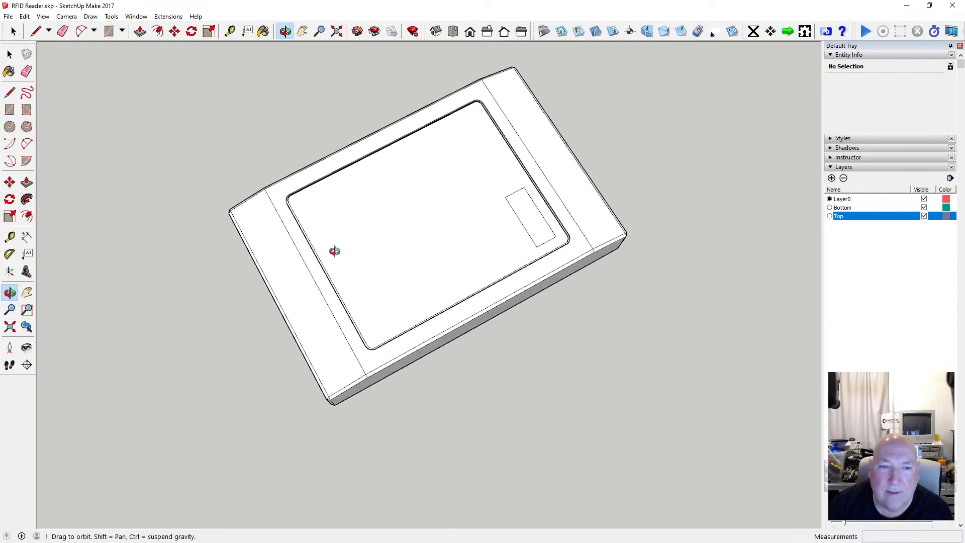
# Measure the length and width of the top shell's opening around the plate.
pyautogui.press('t')
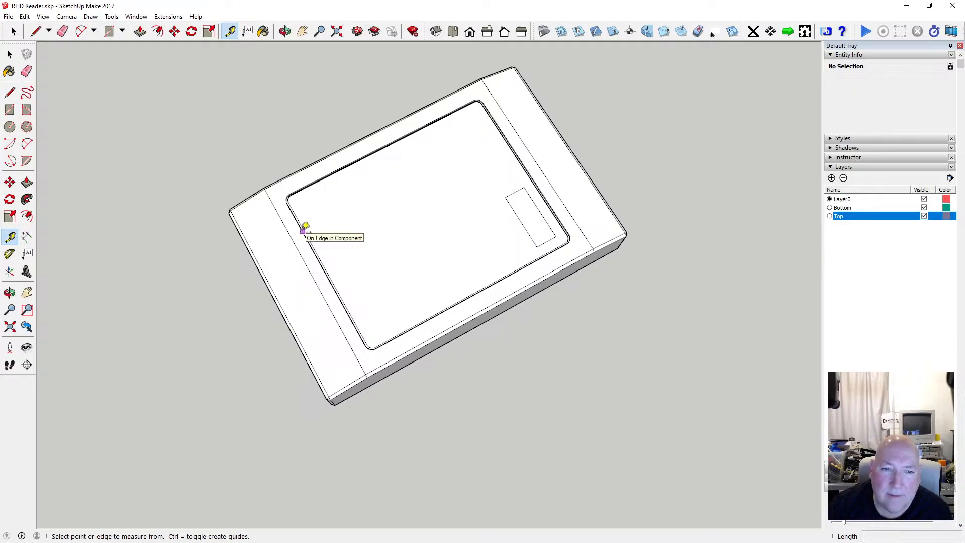
pyautogui.click(302, 232)
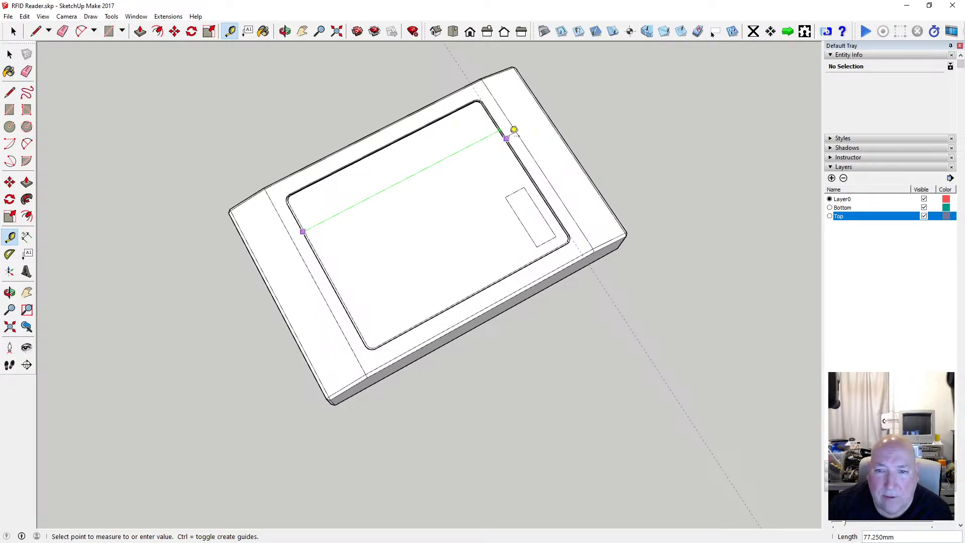
pyautogui.click(512, 129)
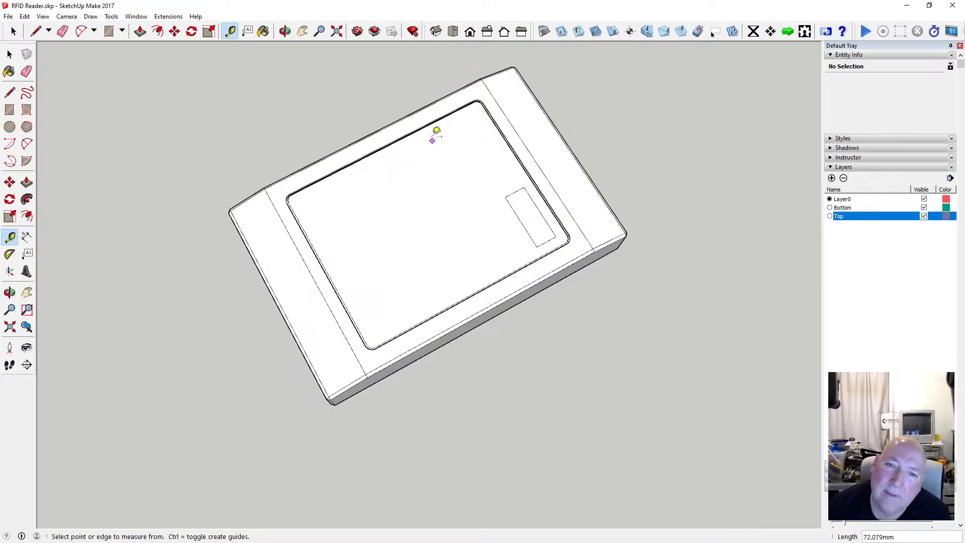
pyautogui.click(430, 121)
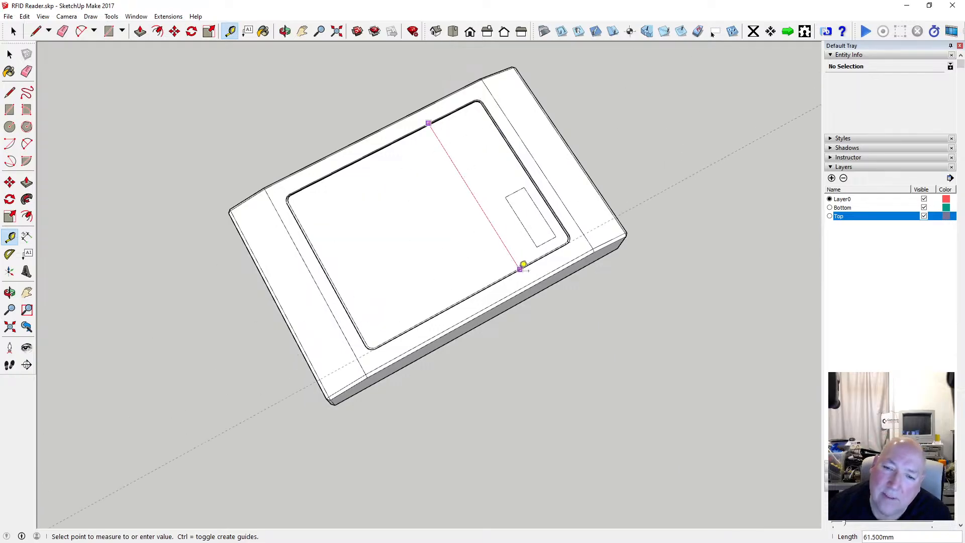
pyautogui.press('Escape')
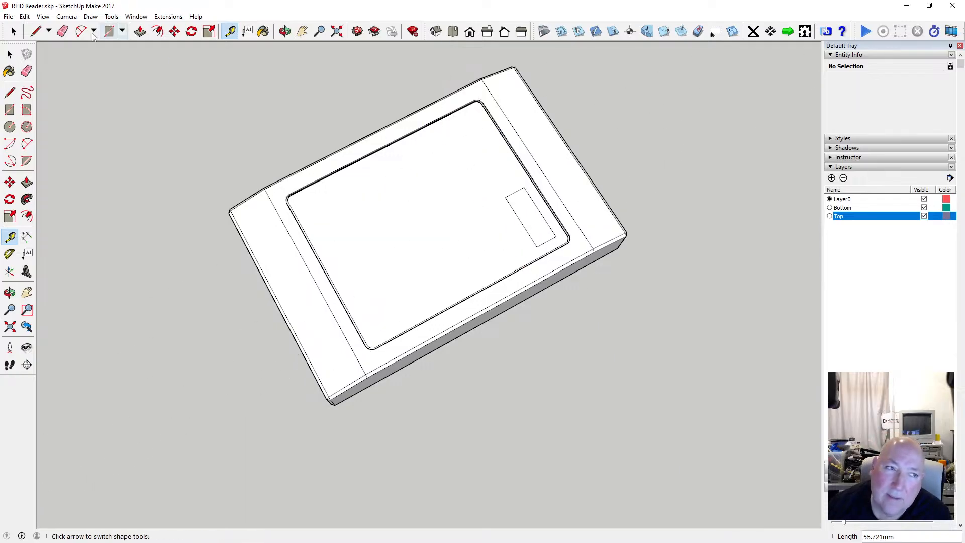
# Measure the gap between the plate and the top shell's opening at the front end and along one long side.
pyautogui.click(10, 53)
pyautogui.scroll(2, 315, 213)
pyautogui.scroll(2, 316, 213)
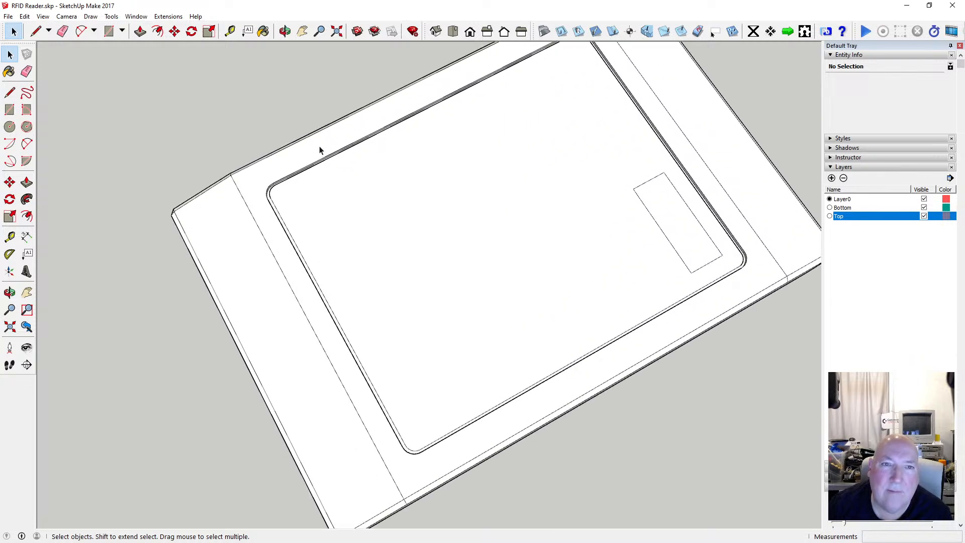
pyautogui.click(285, 31)
pyautogui.scroll(2, 317, 236)
pyautogui.moveTo(273, 261); pyautogui.dragTo(151, 142)
pyautogui.click(230, 31)
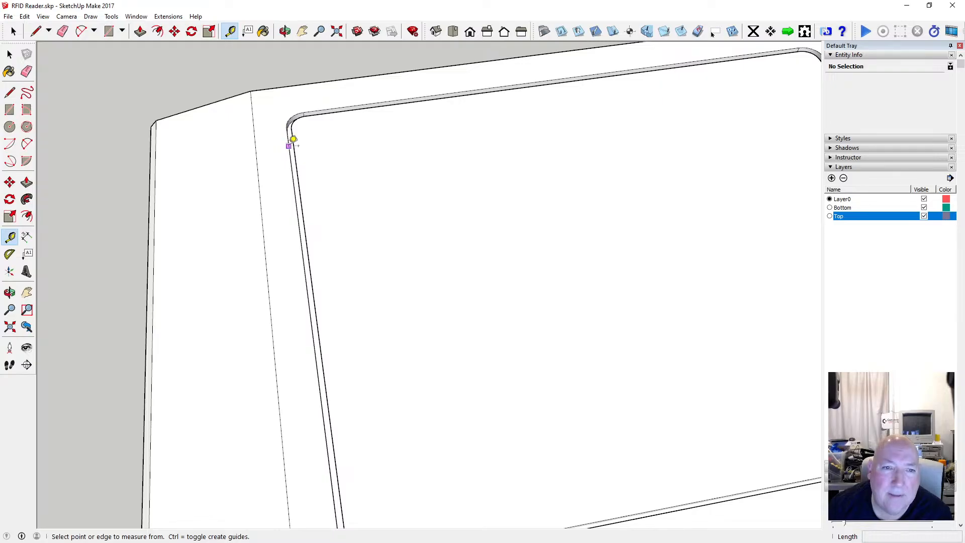
pyautogui.click(293, 140)
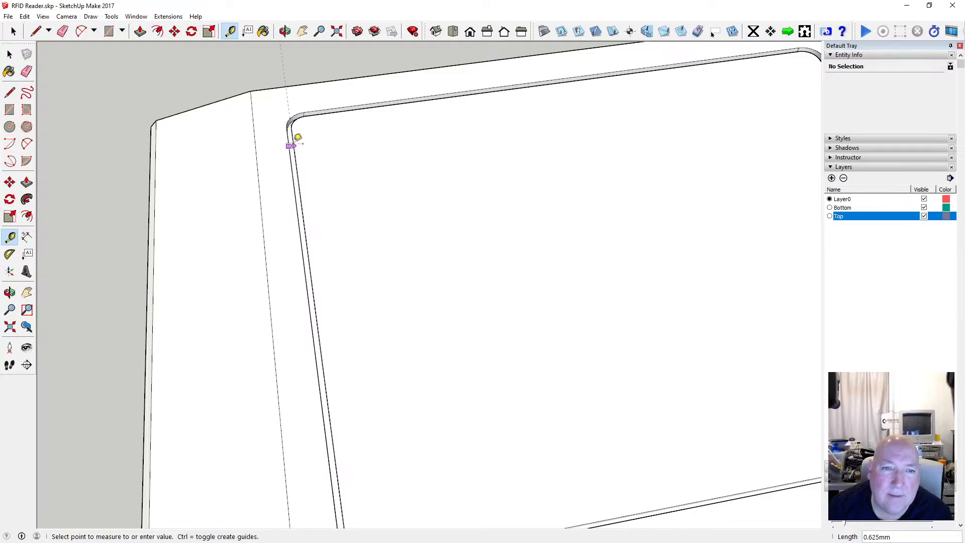
pyautogui.press('Escape')
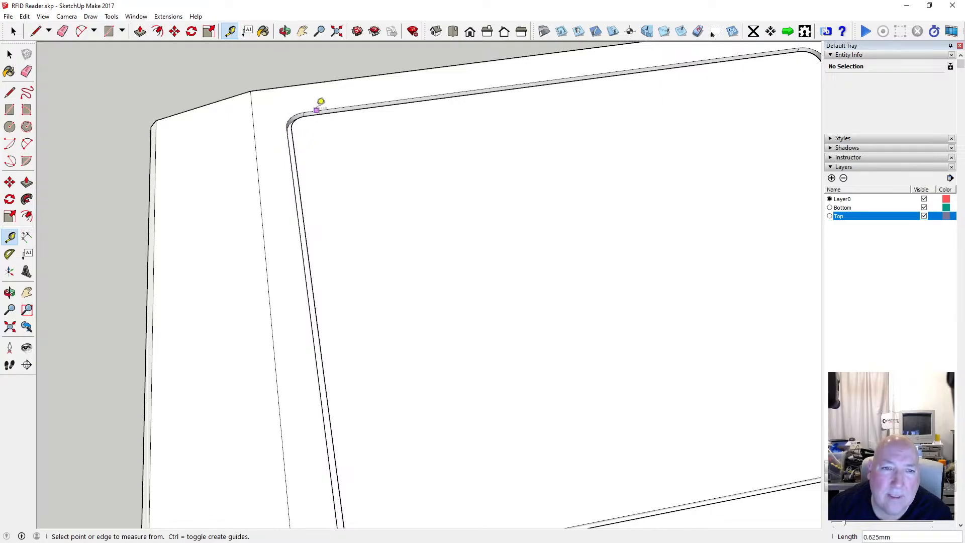
pyautogui.click(316, 110)
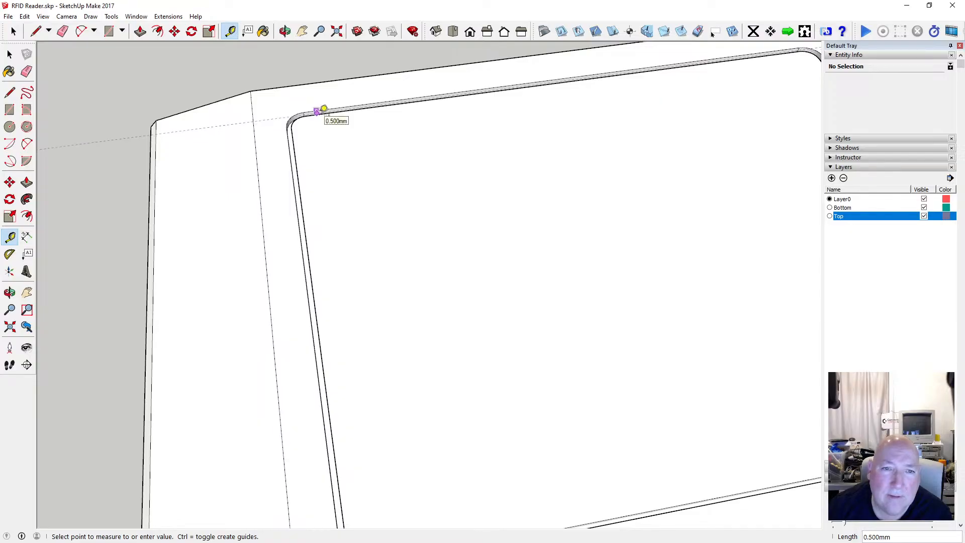
pyautogui.scroll(3, 325, 111)
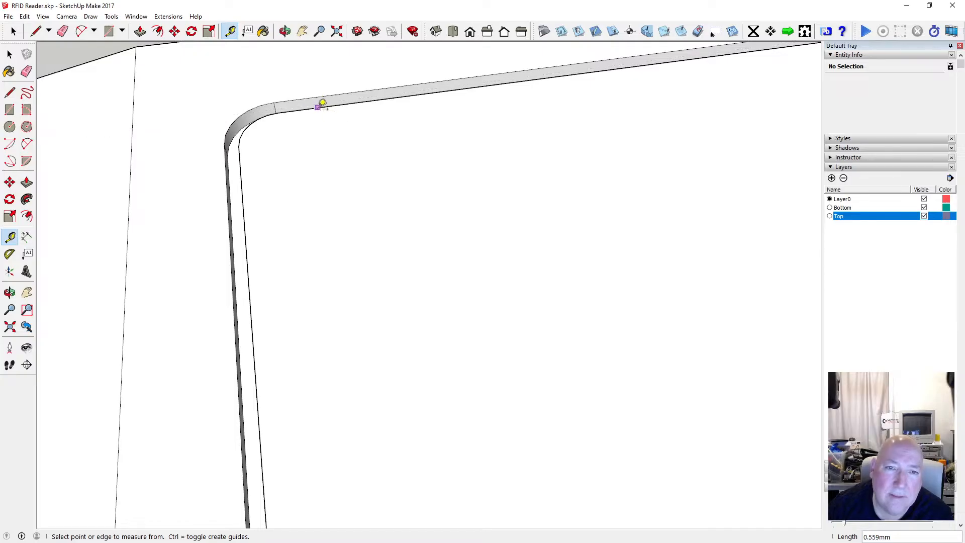
# Open the bottom half for editing, Push/Pull the plate's top face up 0.25 mm to the top shell's opening edge, and close the component.
pyautogui.moveTo(276, 112); pyautogui.dragTo(305, 230, button='middle')
pyautogui.scroll(-3, 304, 231)
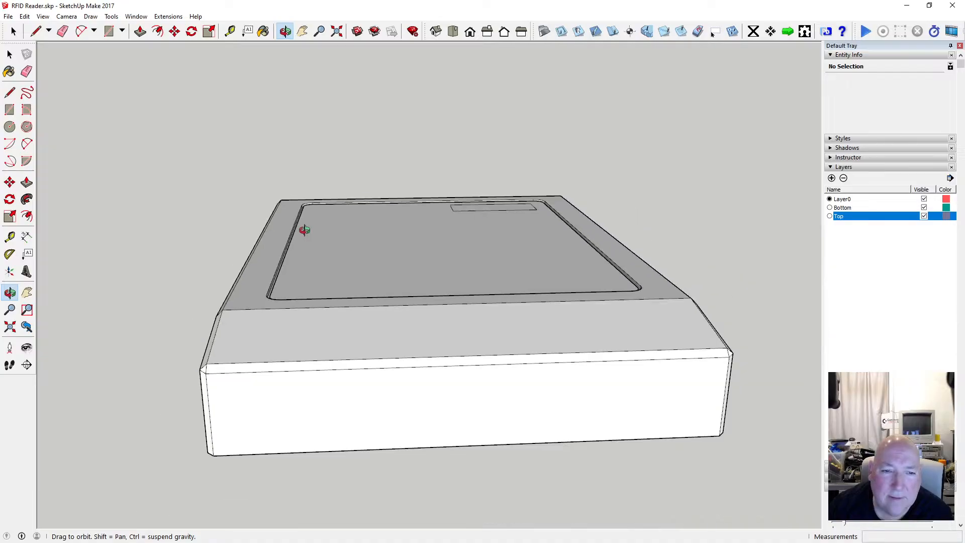
pyautogui.scroll(1, 306, 261)
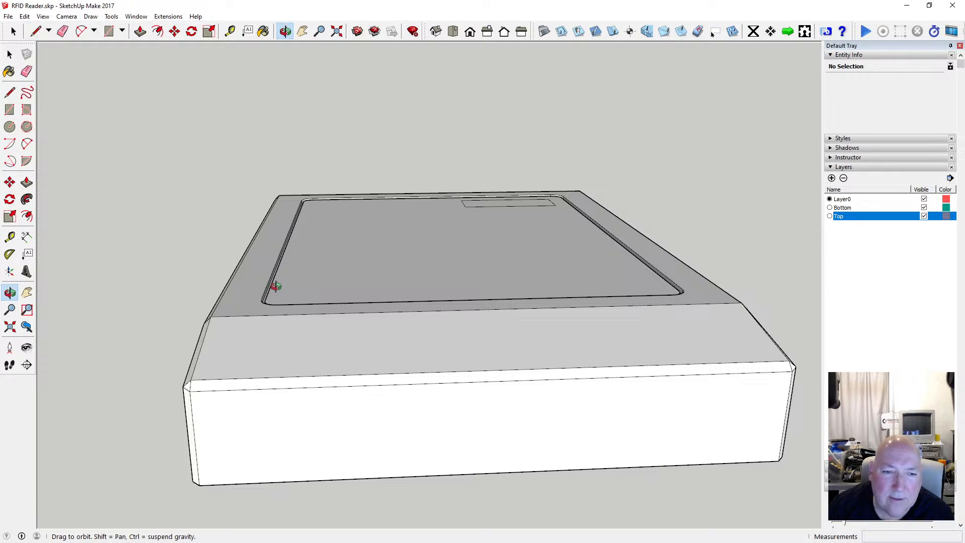
pyautogui.scroll(2, 318, 259)
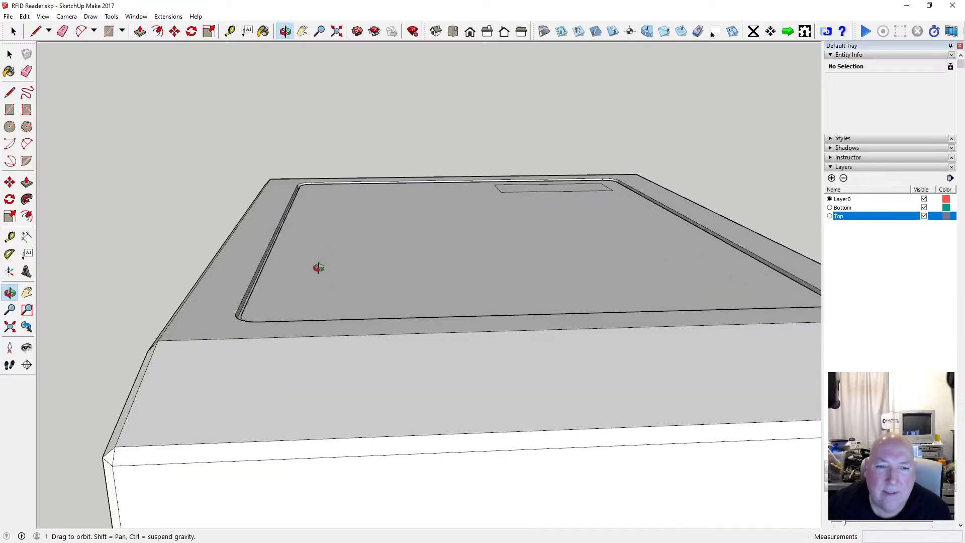
pyautogui.press('space')
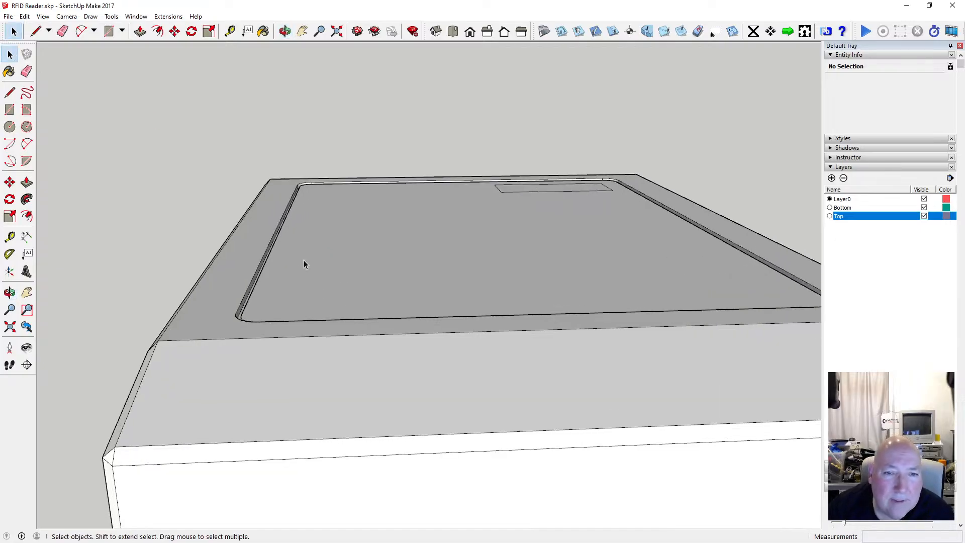
pyautogui.click(301, 262)
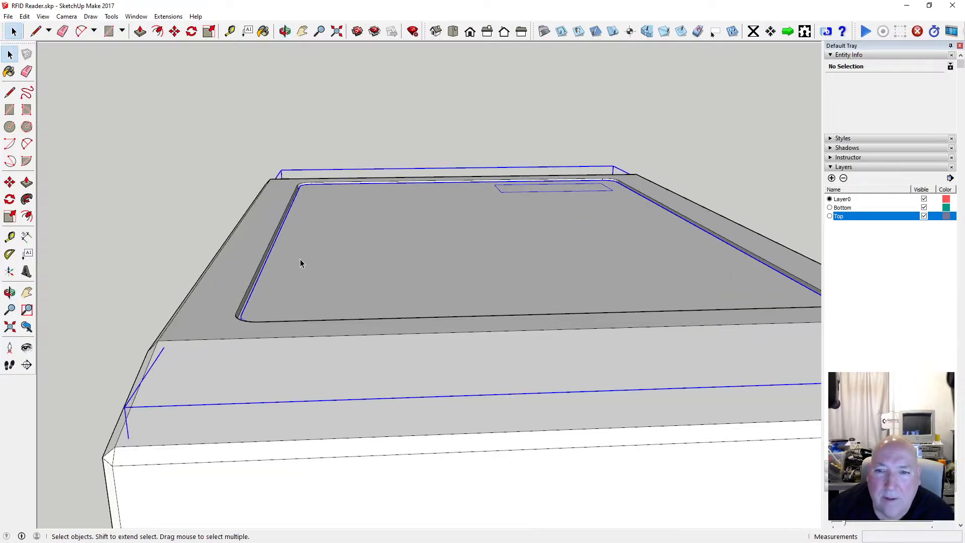
pyautogui.doubleClick(300, 258)
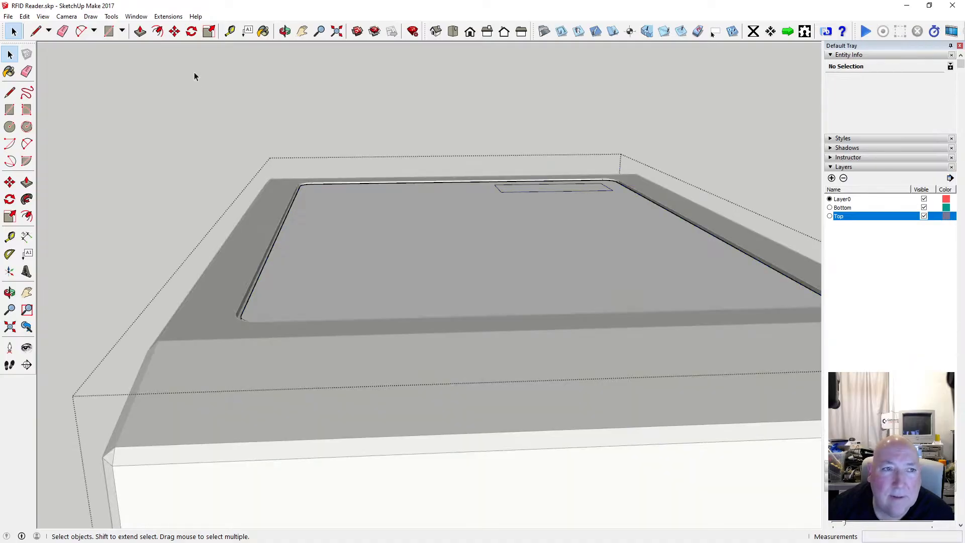
pyautogui.press('p')
pyautogui.click(269, 297)
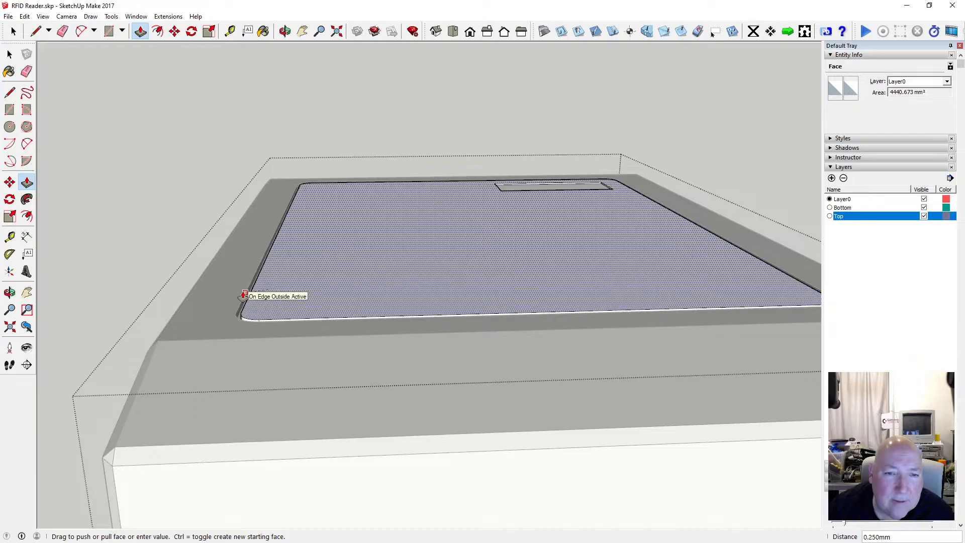
pyautogui.click(244, 295)
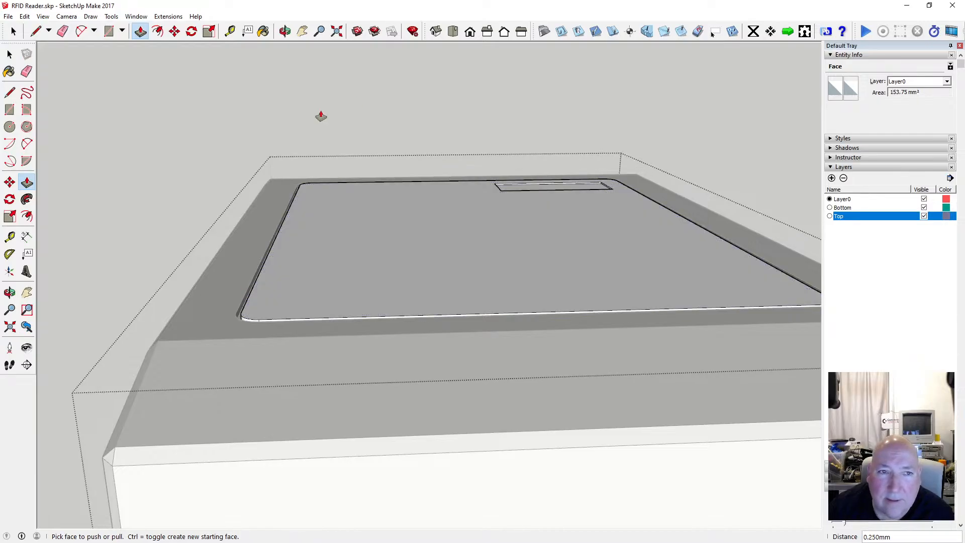
pyautogui.press('space')
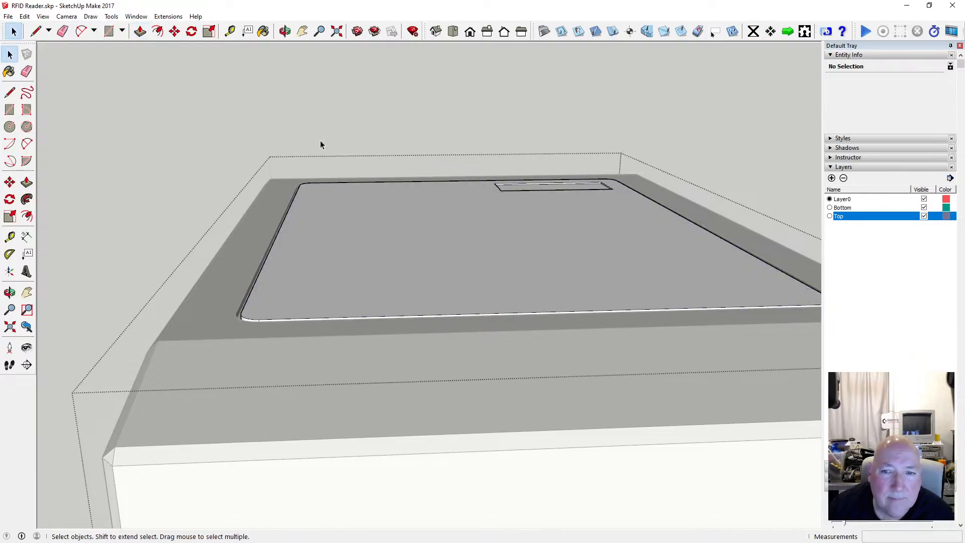
pyautogui.click(321, 145)
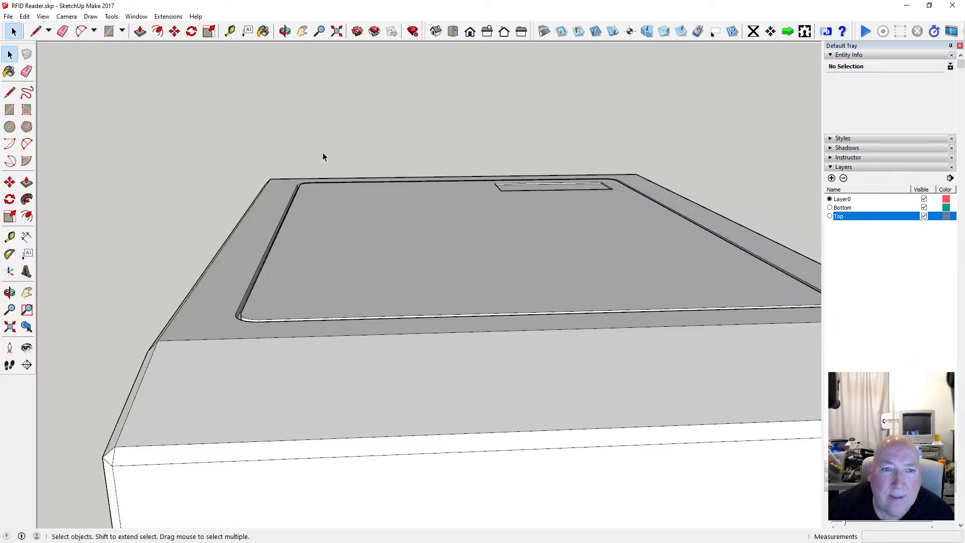
# Measure the gap between the plate's long side and the top shell's opening.
pyautogui.press('t')
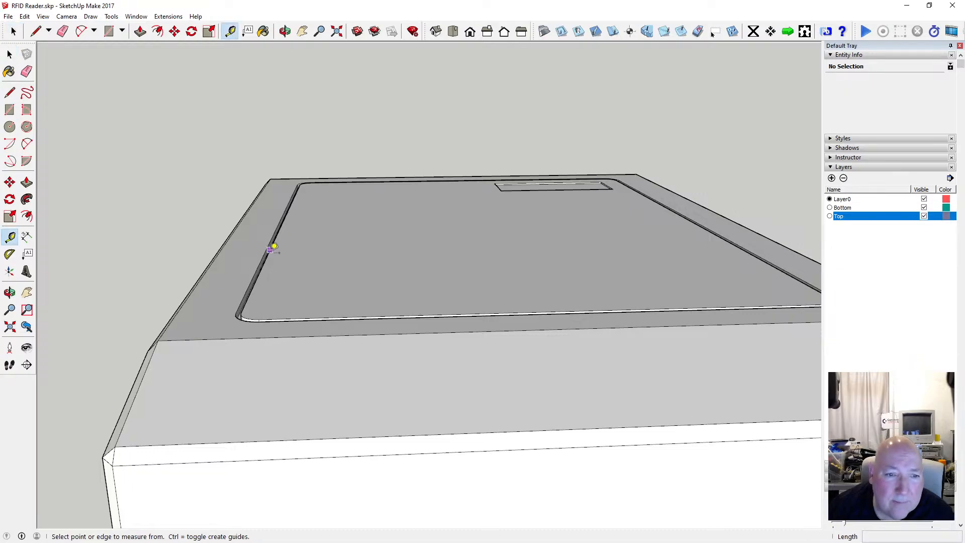
pyautogui.click(263, 260)
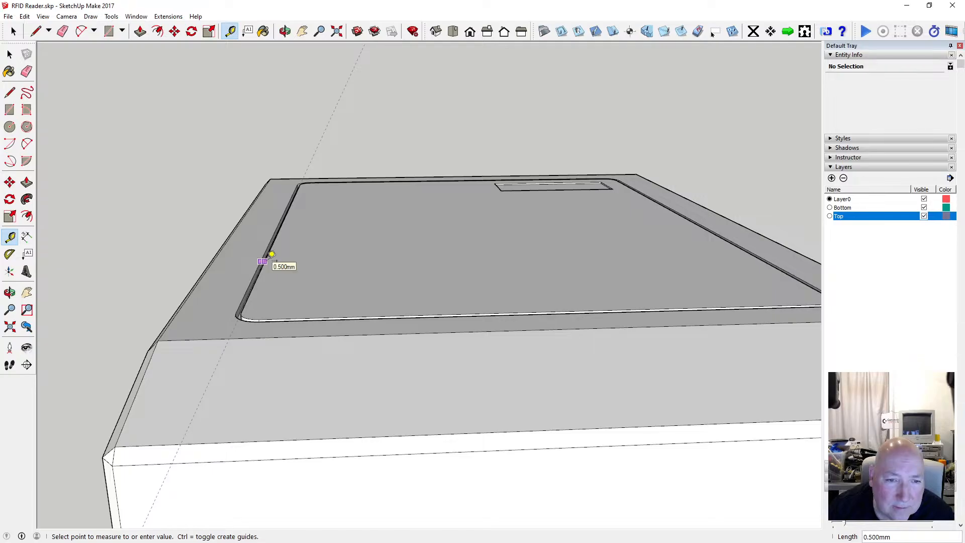
pyautogui.click(14, 31)
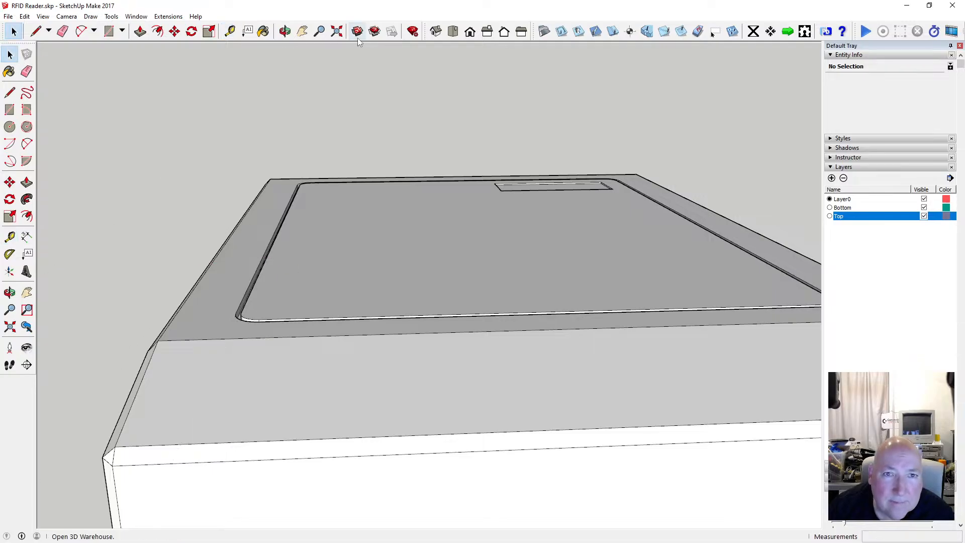
# Measure the gap between the plate and the top shell's opening at the front end, opposite the small rectangular window.
pyautogui.click(285, 31)
pyautogui.moveTo(487, 198); pyautogui.dragTo(257, 253)
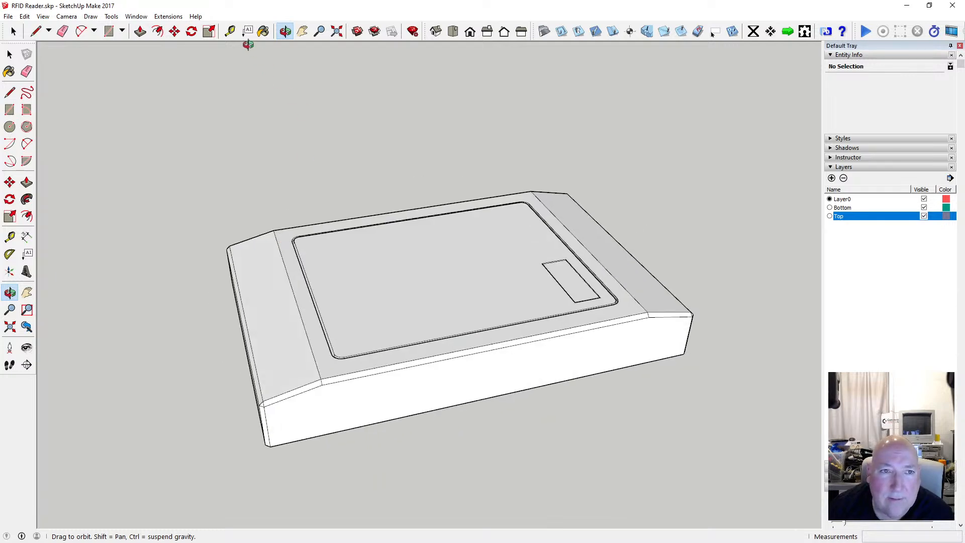
pyautogui.press('t')
pyautogui.scroll(5, 345, 315)
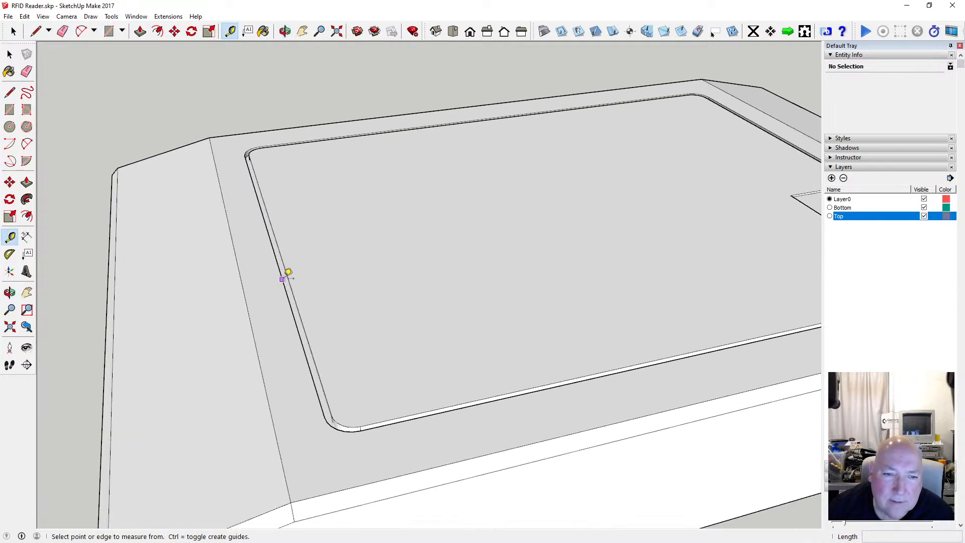
pyautogui.click(288, 272)
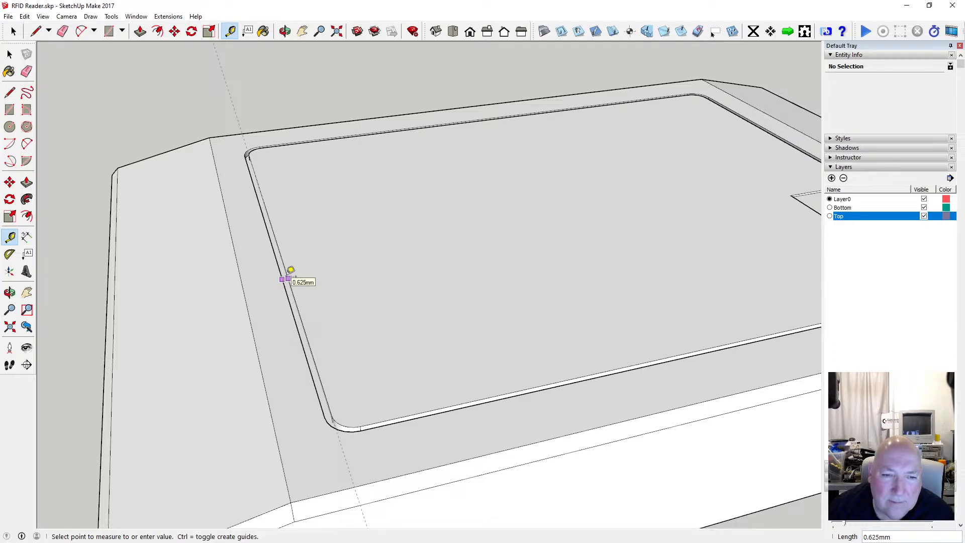
pyautogui.scroll(-4, 288, 274)
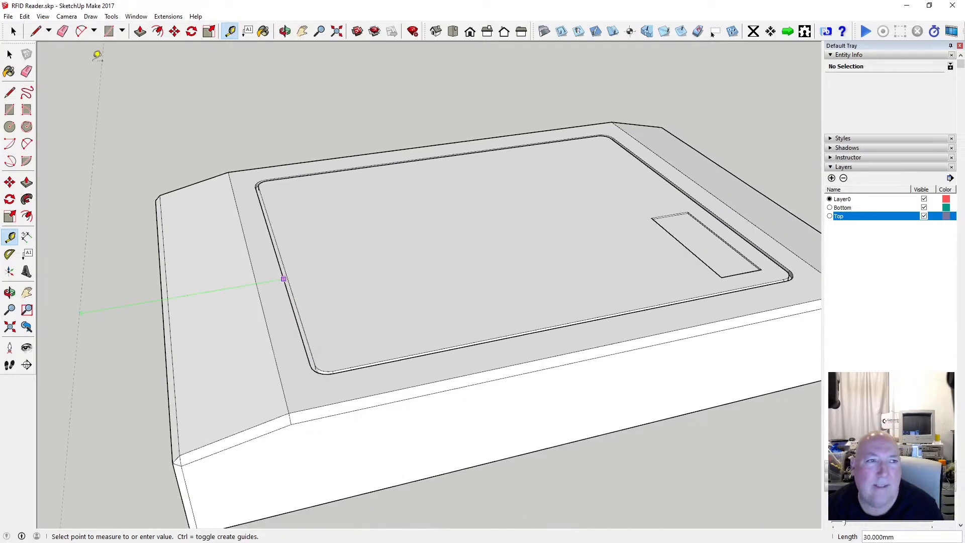
pyautogui.press('space')
# Set a top view with parallel projection and hide the Bottom layer so only the top shell shows.
pyautogui.click(285, 31)
pyautogui.moveTo(282, 215); pyautogui.dragTo(493, 293)
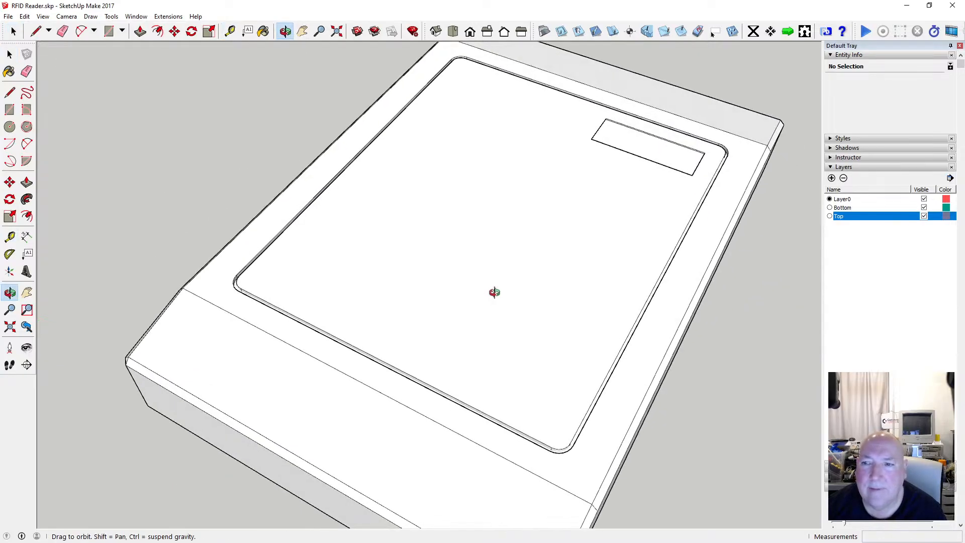
pyautogui.scroll(-3, 493, 293)
pyautogui.click(453, 31)
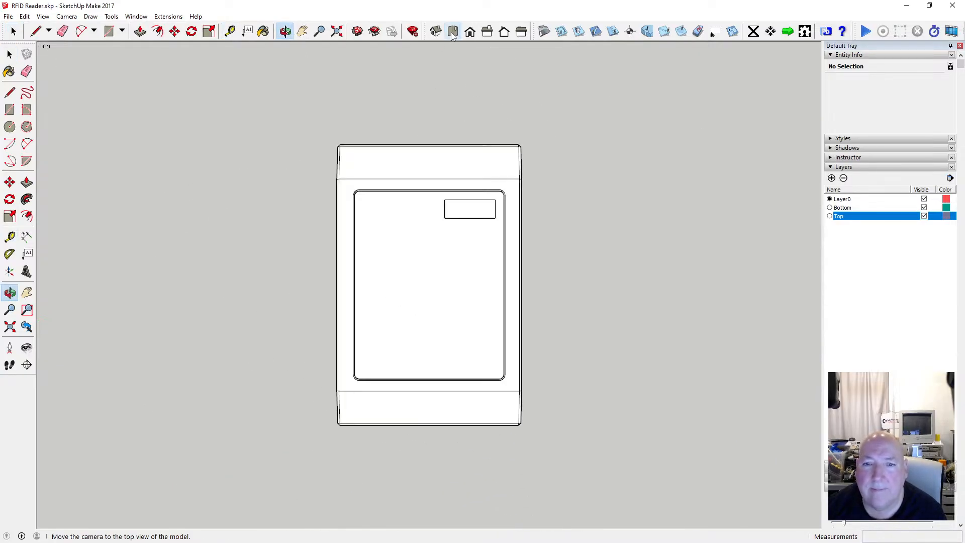
pyautogui.click(924, 208)
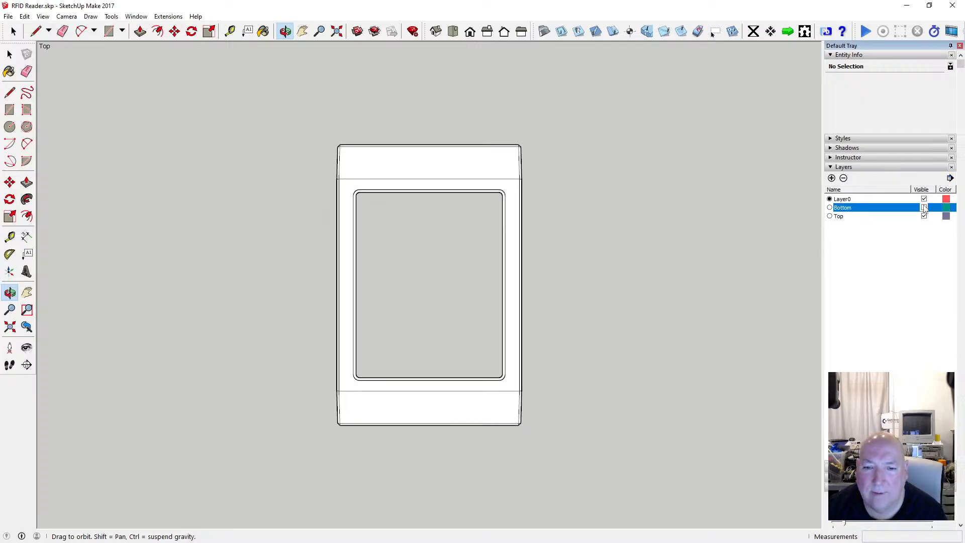
pyautogui.scroll(4, 422, 214)
pyautogui.scroll(-1, 387, 203)
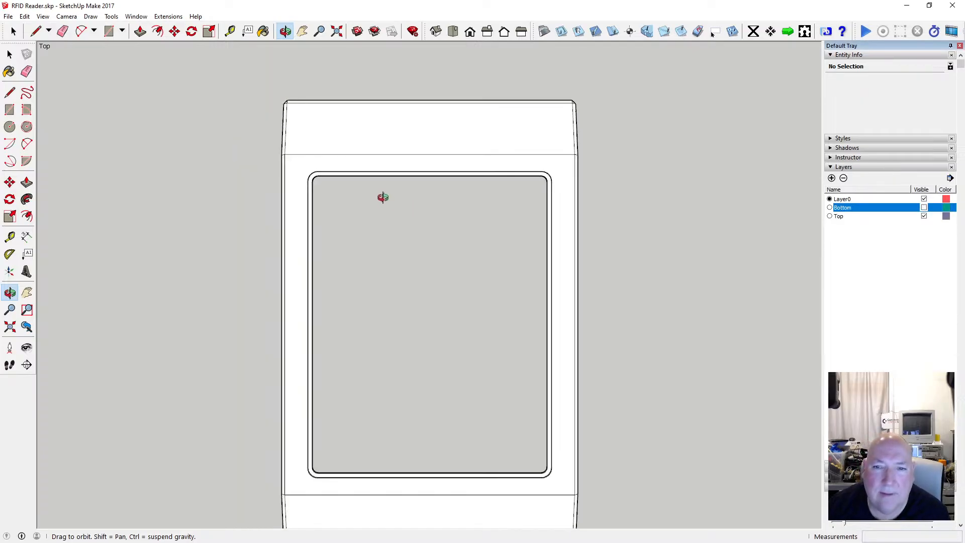
pyautogui.click(67, 16)
pyautogui.click(103, 75)
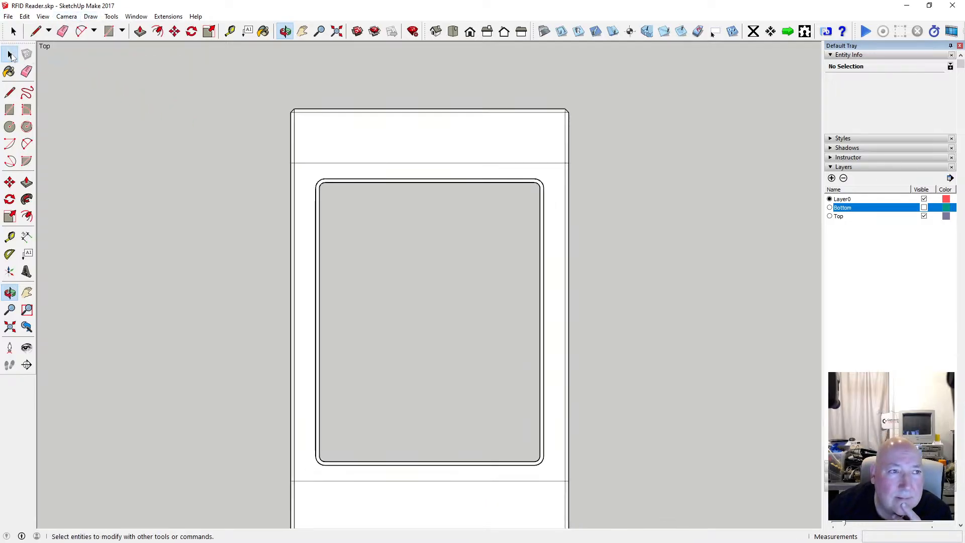
# Open the top shell for editing and move the geometry at the opening's back end inward by 0.125 mm.
pyautogui.click(10, 55)
pyautogui.moveTo(327, 186); pyautogui.dragTo(529, 231)
pyautogui.doubleClick(325, 178)
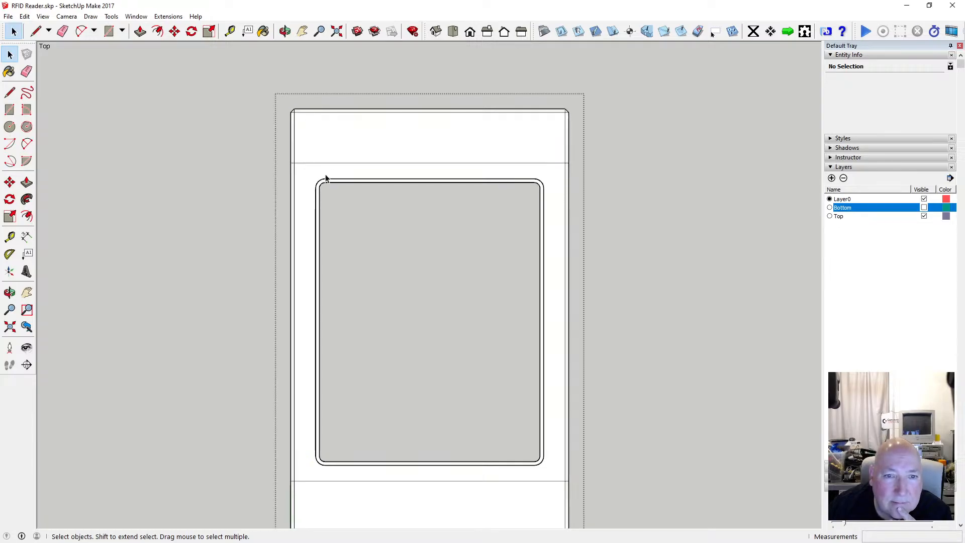
pyautogui.moveTo(309, 179); pyautogui.dragTo(553, 226)
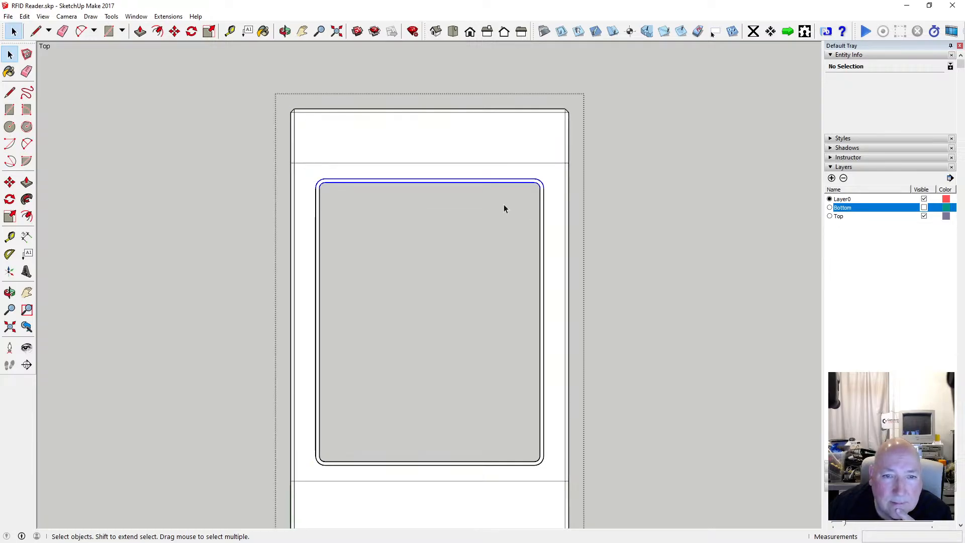
pyautogui.click(174, 33)
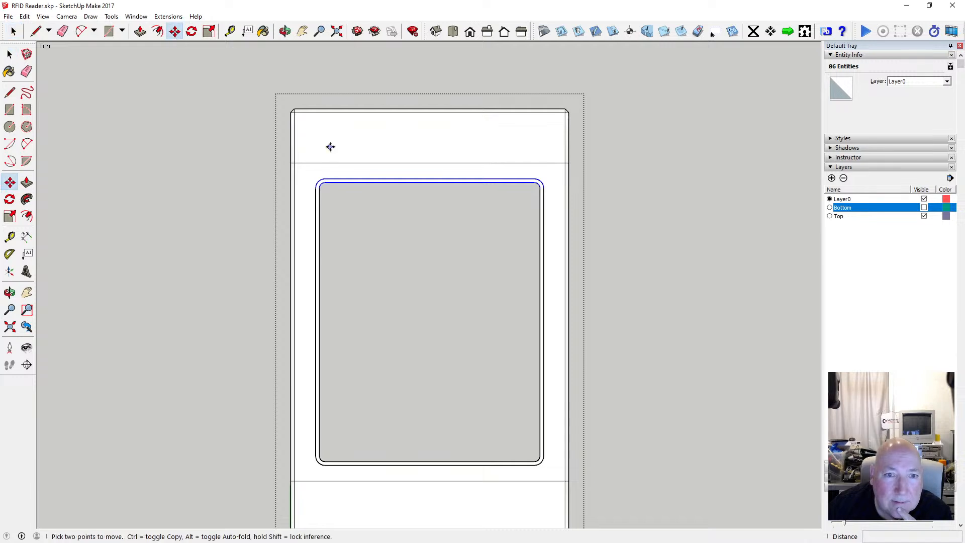
pyautogui.click(359, 182)
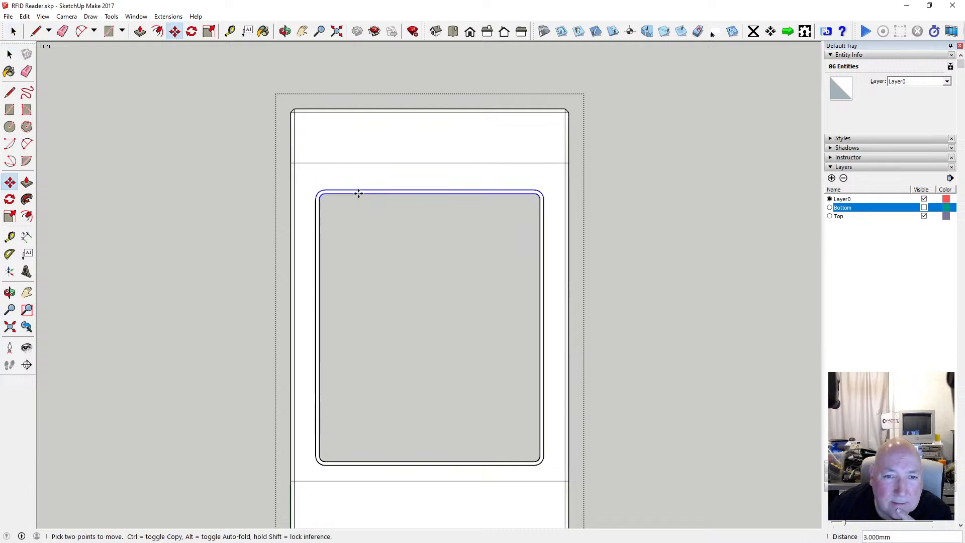
pyautogui.write('.')
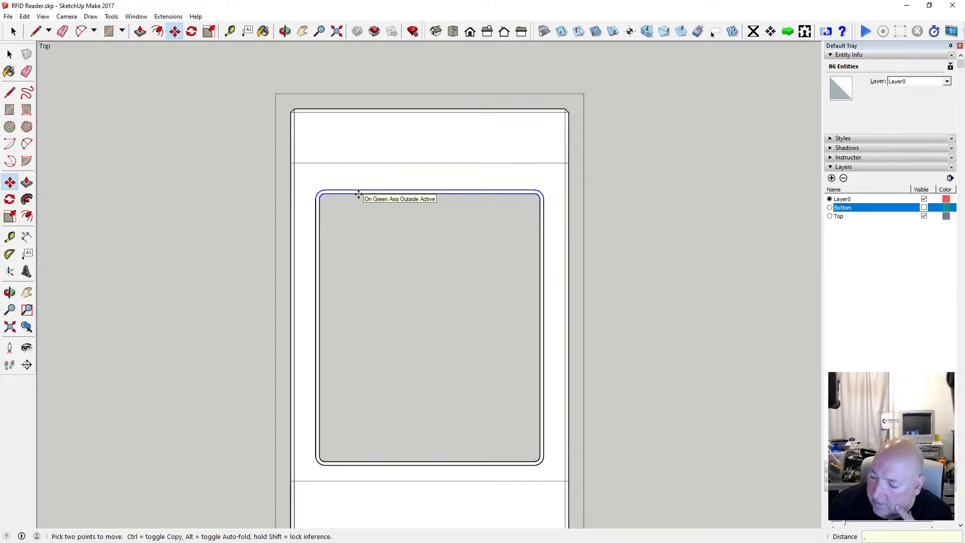
pyautogui.write('125')
pyautogui.press('Return')
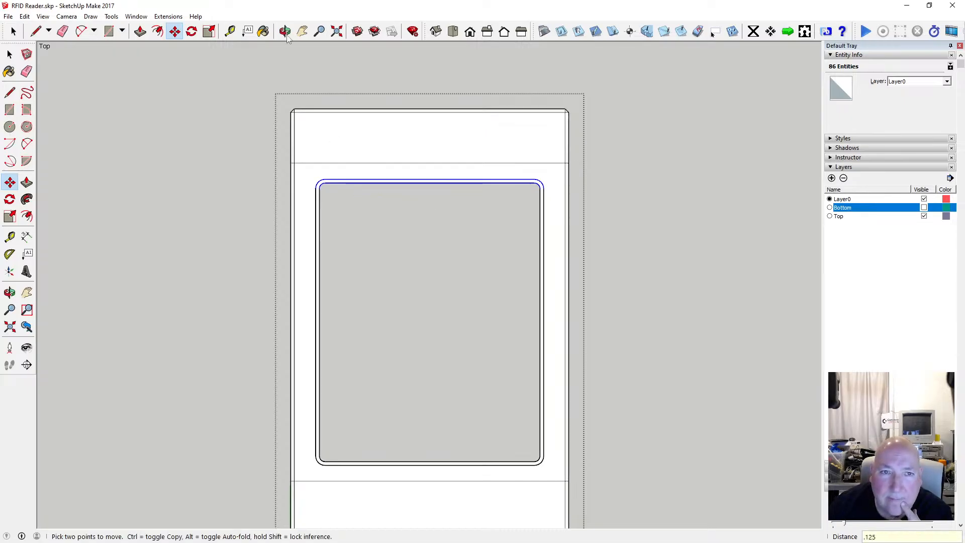
# Move the geometry at the opening's front end inward by the same 0.125 mm.
pyautogui.press('o')
pyautogui.scroll(-3, 360, 176)
pyautogui.scroll(2, 423, 354)
pyautogui.scroll(4, 422, 355)
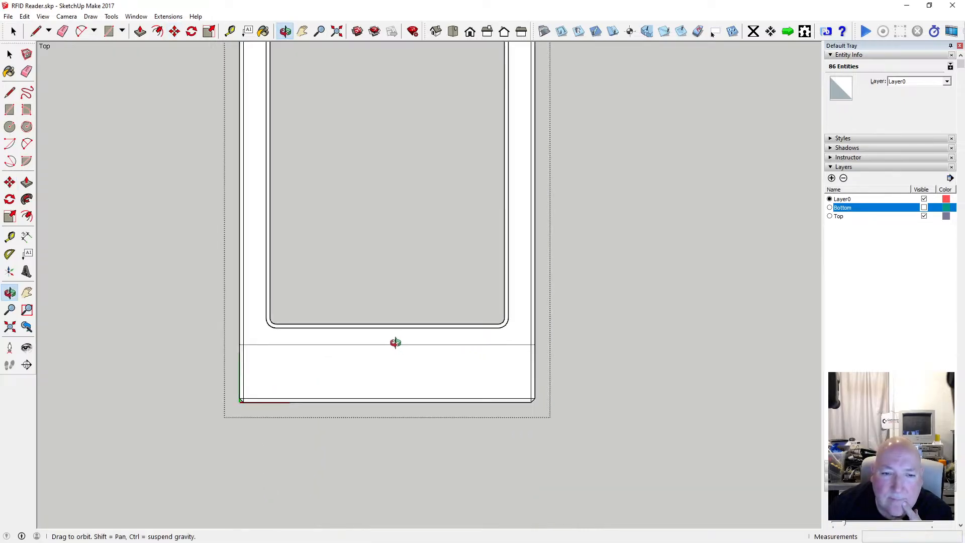
pyautogui.click(10, 93)
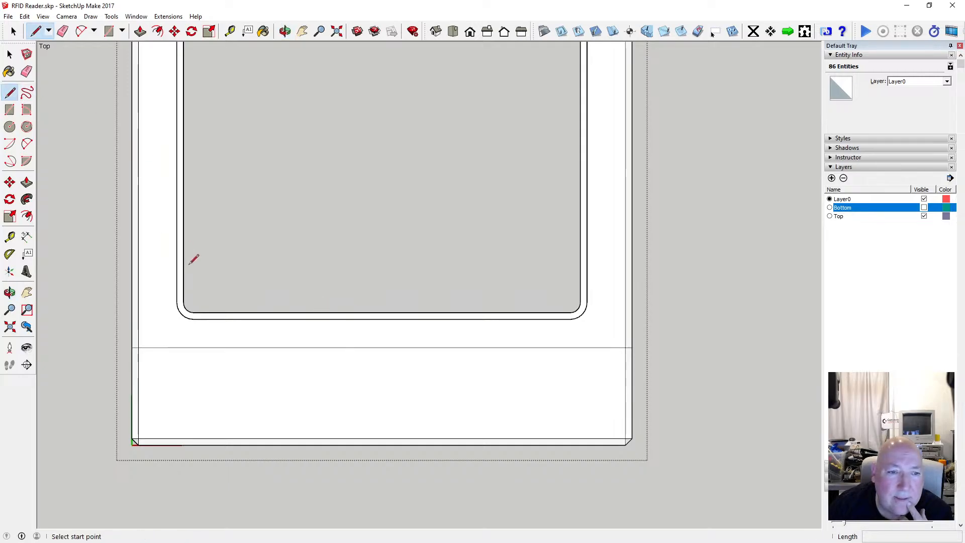
pyautogui.press('space')
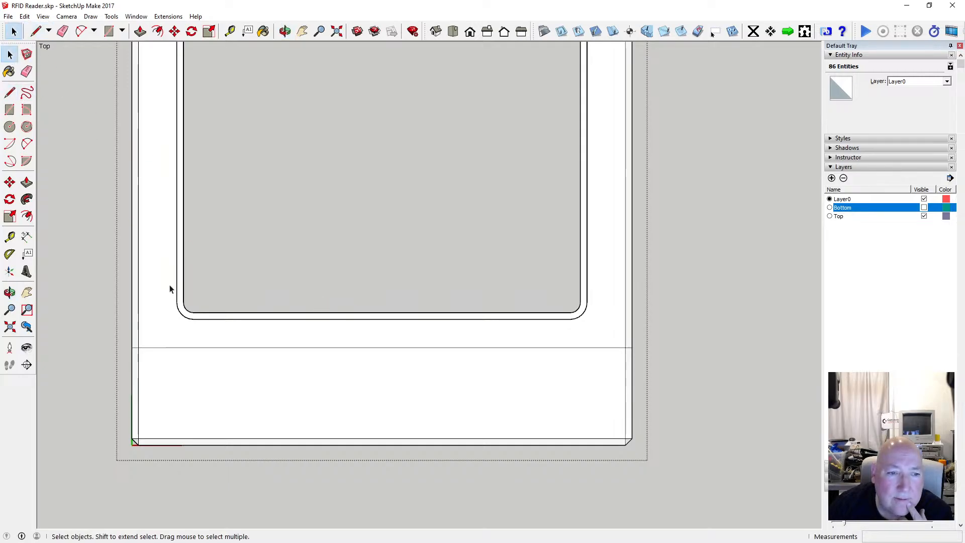
pyautogui.moveTo(170, 285); pyautogui.dragTo(606, 332)
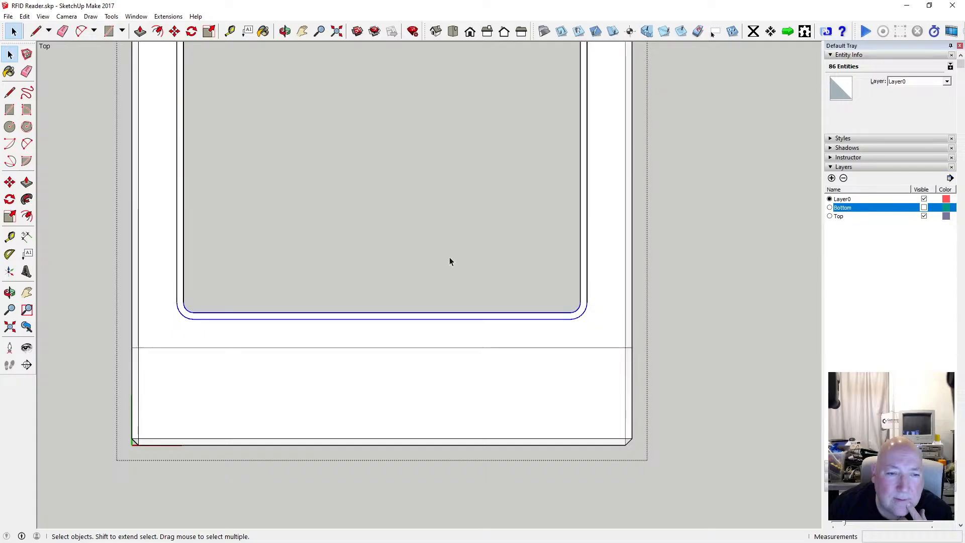
pyautogui.press('m')
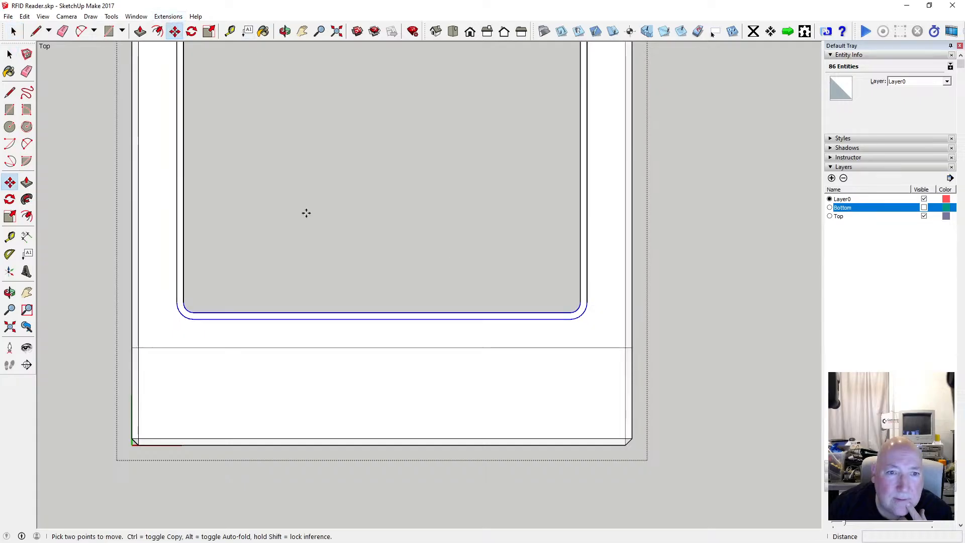
pyautogui.click(373, 311)
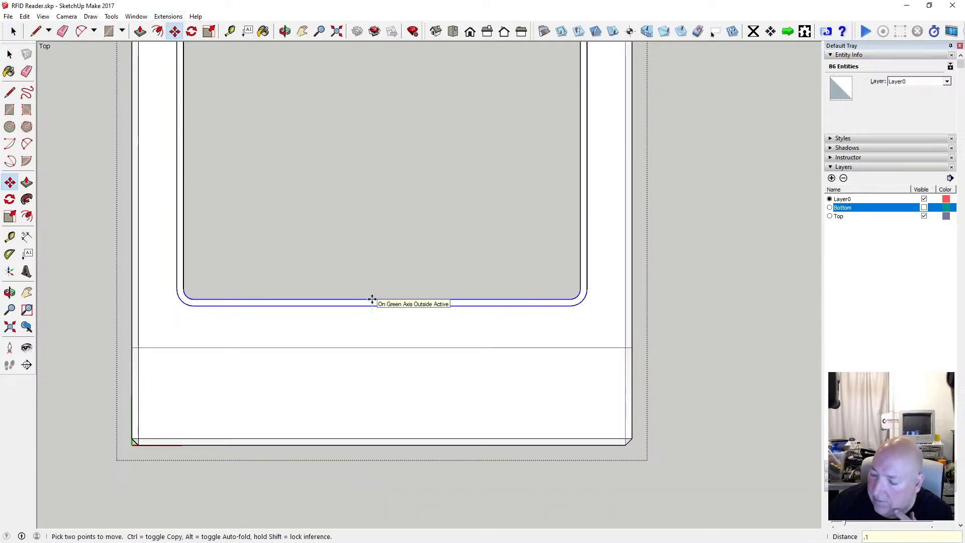
pyautogui.press('Return')
pyautogui.scroll(-3, 347, 408)
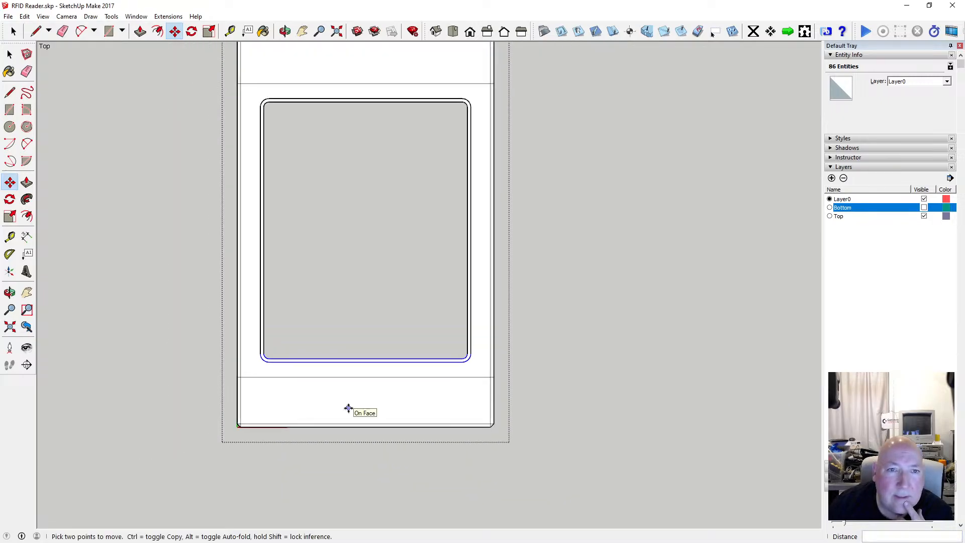
# Measure the length of the top shell's opening from its front edge to its back edge.
pyautogui.click(230, 32)
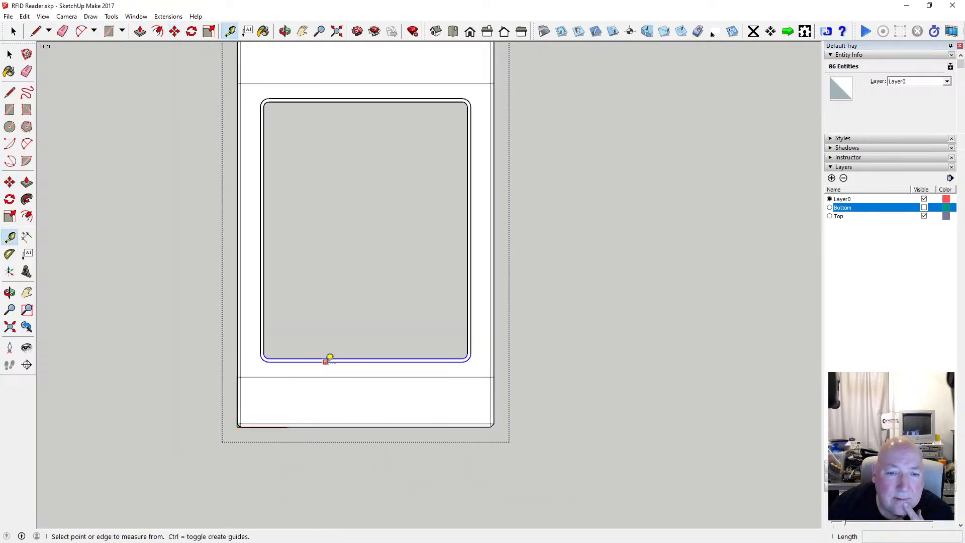
pyautogui.click(330, 357)
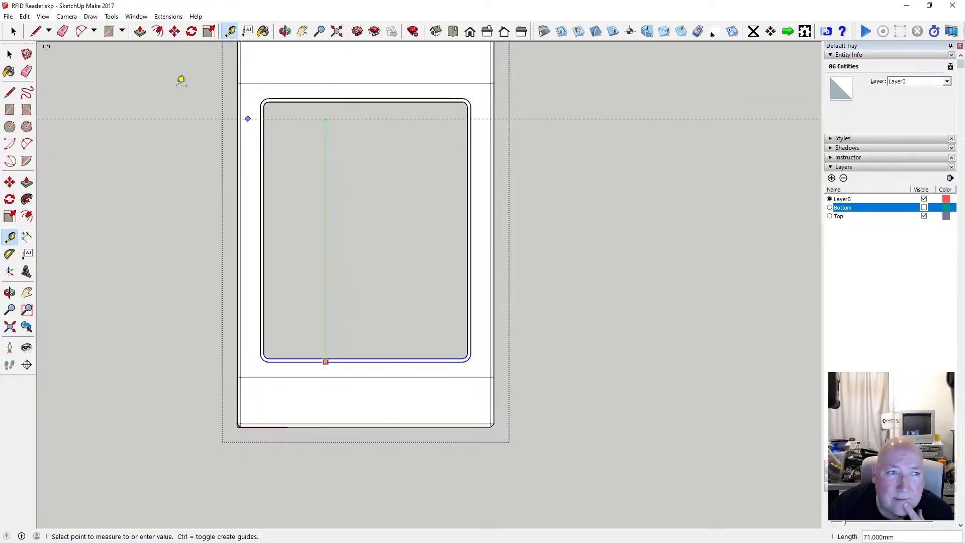
pyautogui.press('space')
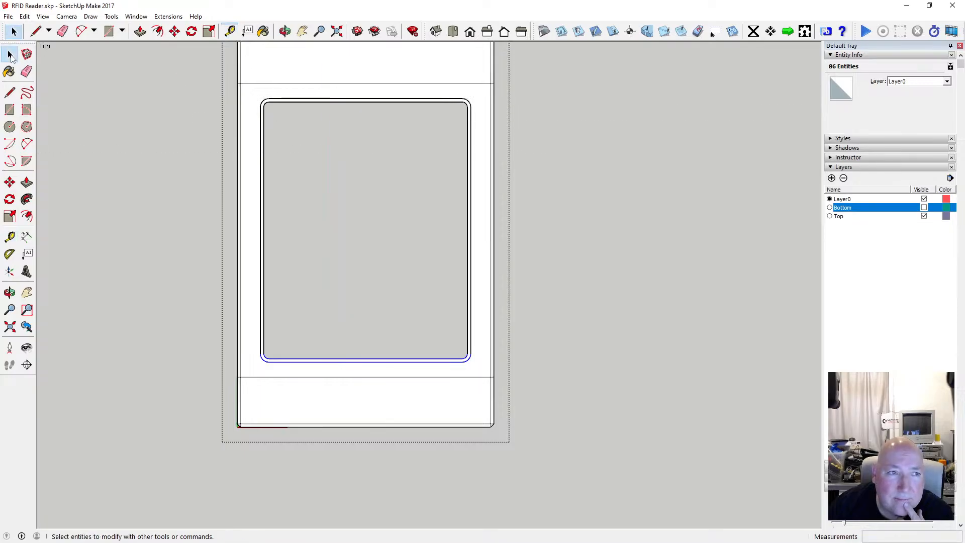
# Show the Bottom layer and measure the gap between the plate and the opening at the back end and along both long sides.
pyautogui.click(925, 208)
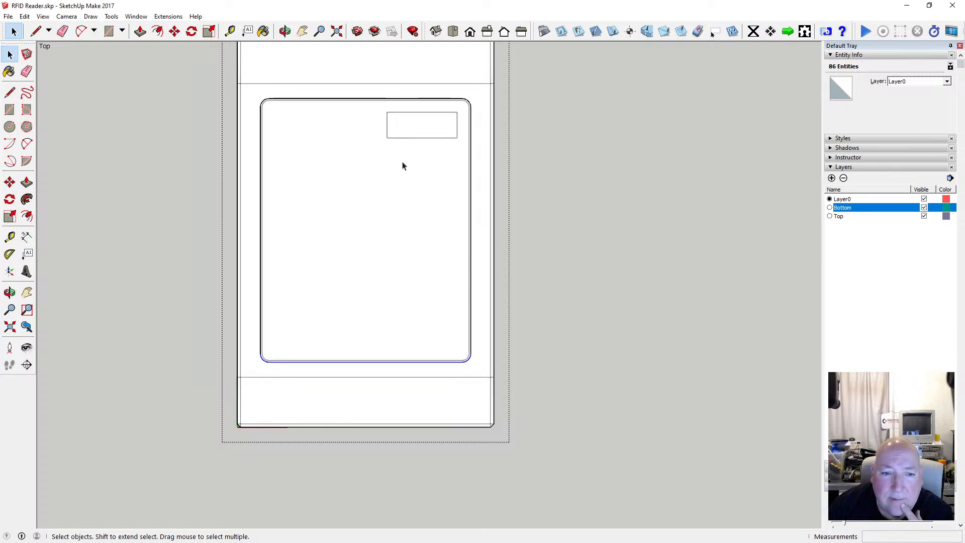
pyautogui.click(229, 31)
pyautogui.scroll(5, 298, 93)
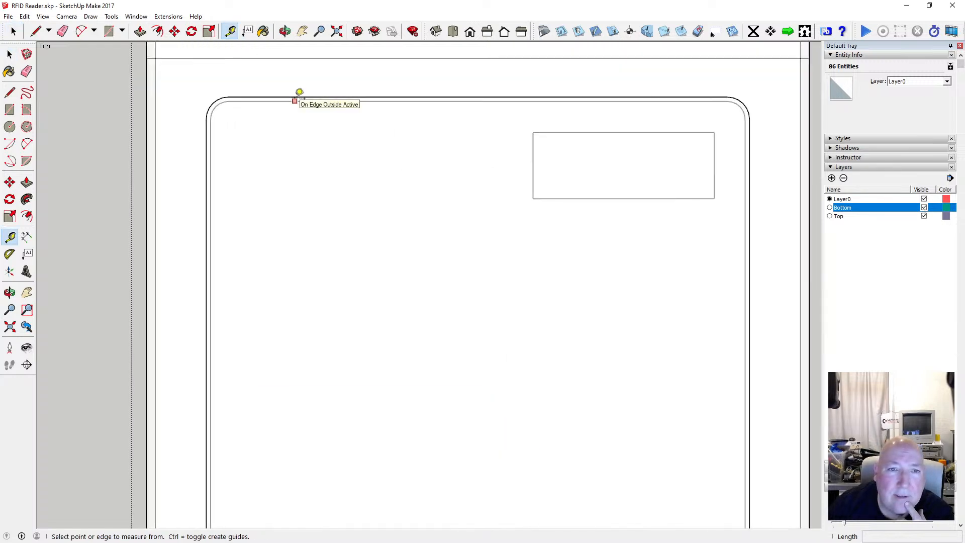
pyautogui.click(298, 92)
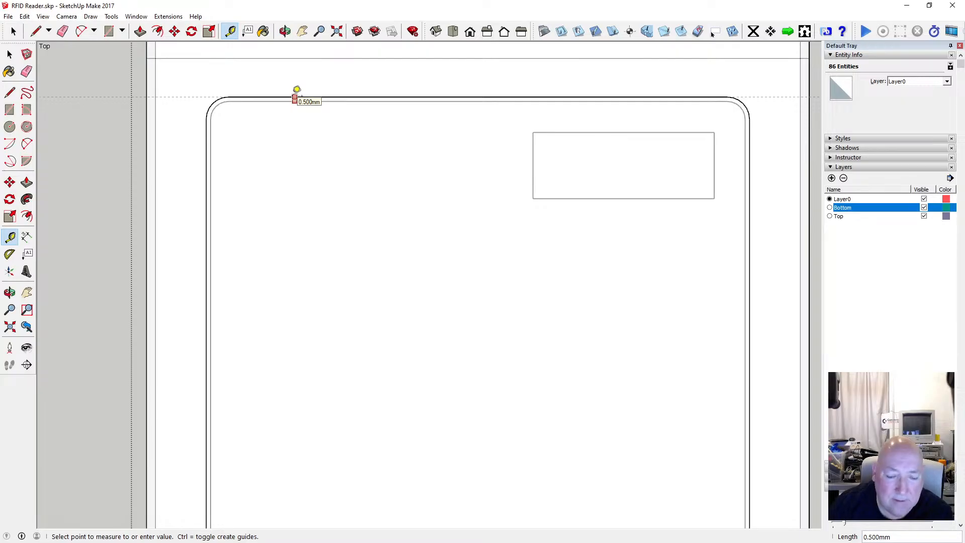
pyautogui.press('Escape')
pyautogui.click(206, 158)
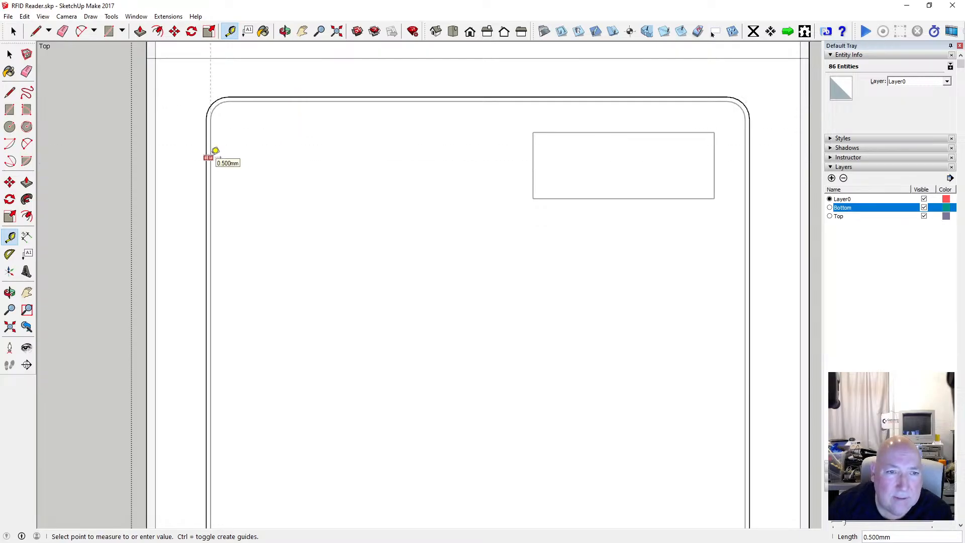
pyautogui.write('5')
pyautogui.press('Return')
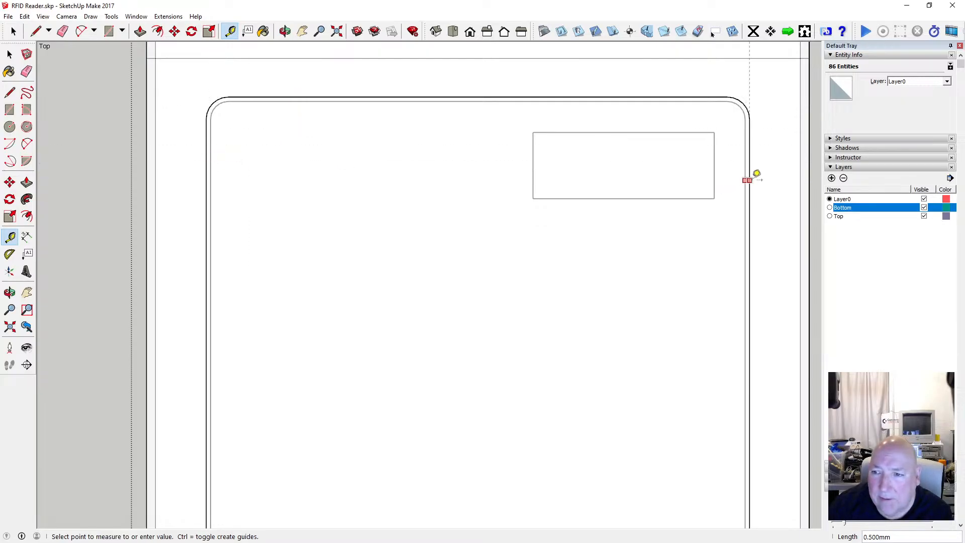
# Measure the gap between the plate and the opening at the front end, and close the top shell component.
pyautogui.hotkey('shift', 'z')
pyautogui.scroll(5, 424, 405)
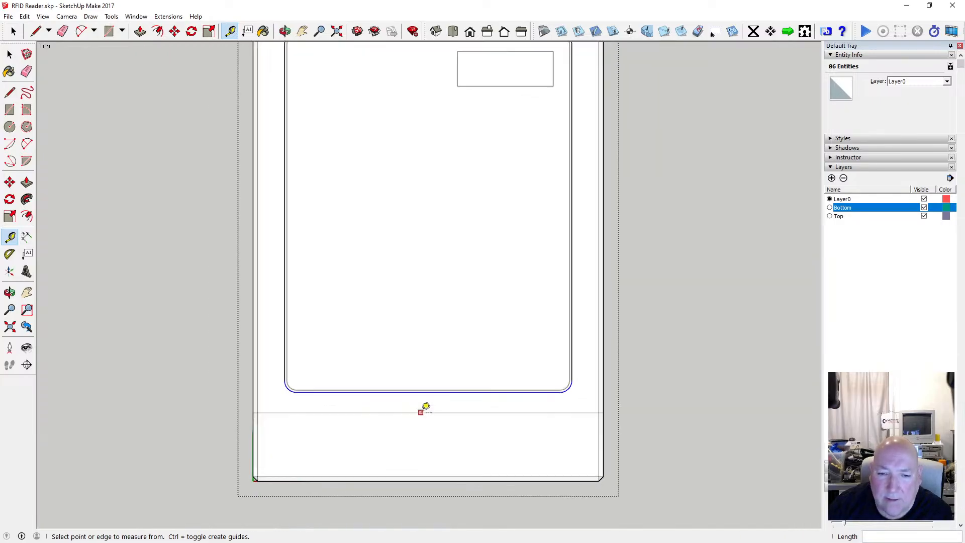
pyautogui.click(416, 366)
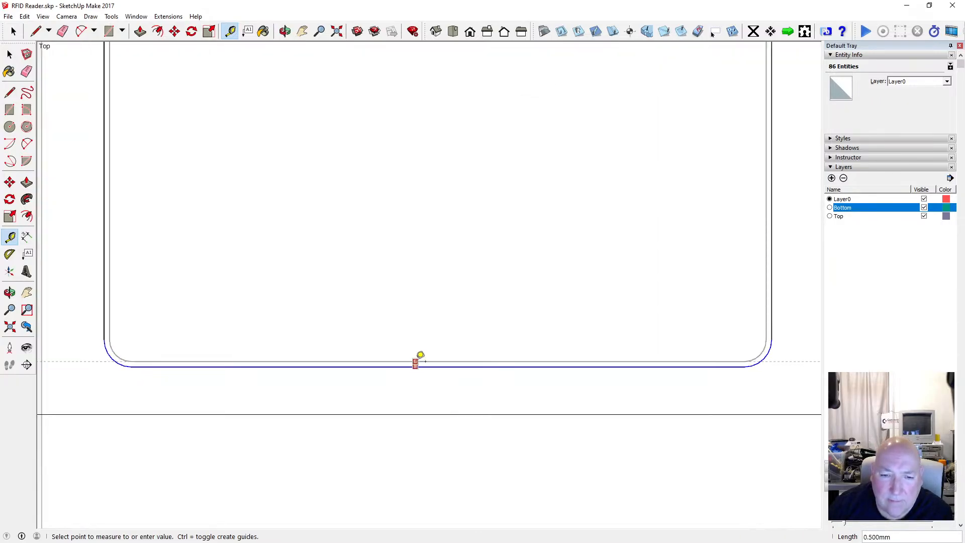
pyautogui.scroll(-6, 445, 350)
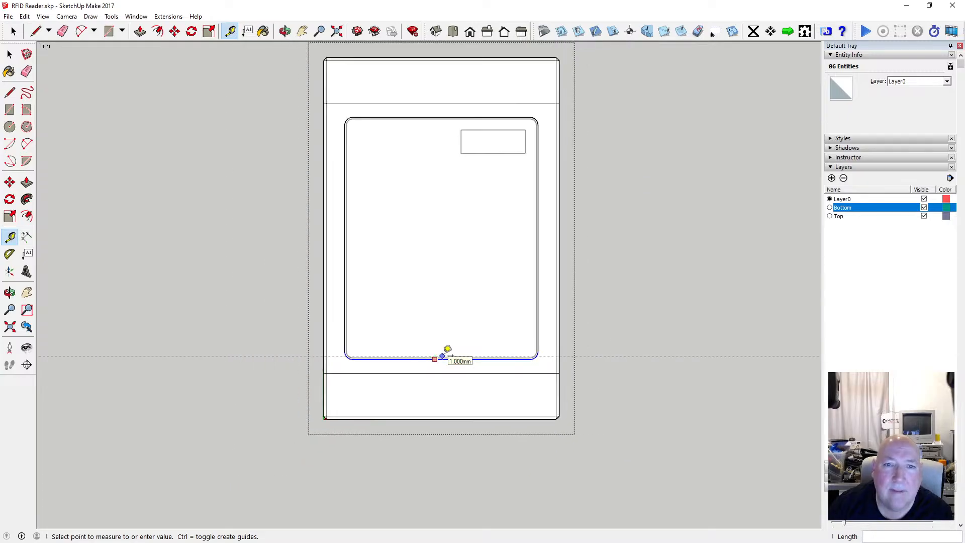
pyautogui.press('space')
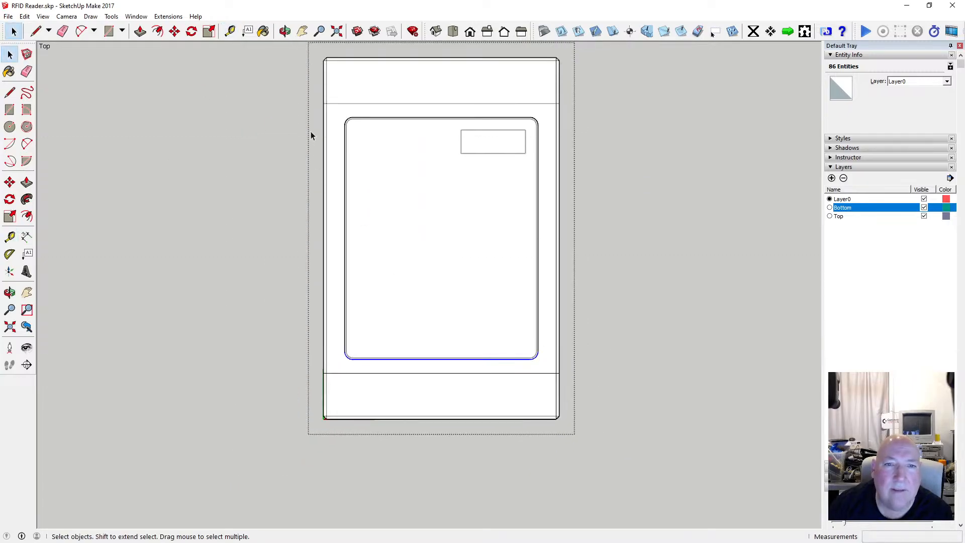
pyautogui.click(296, 237)
pyautogui.scroll(-2, 521, 164)
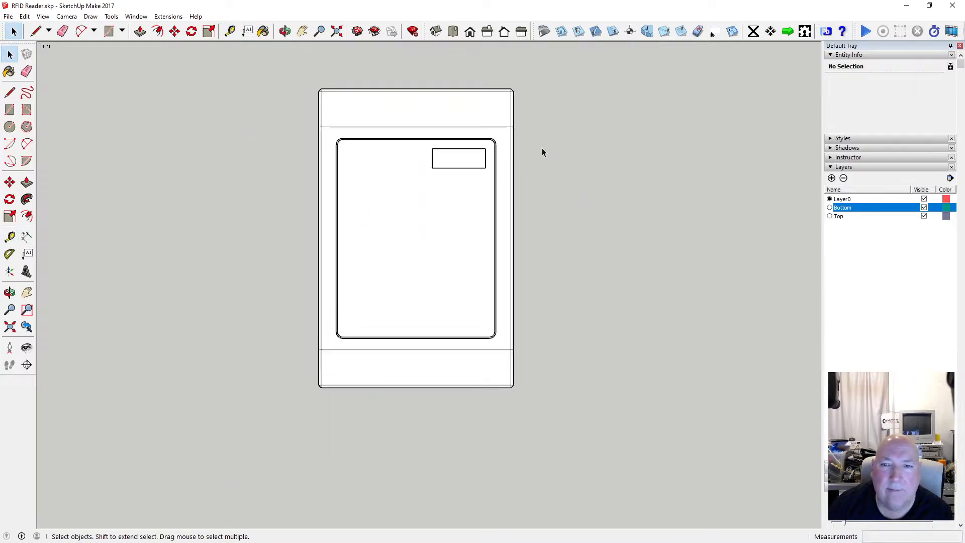
# Switch the camera to perspective projection, view the assembled reader at an angle and save the model.
pyautogui.click(66, 16)
pyautogui.click(100, 75)
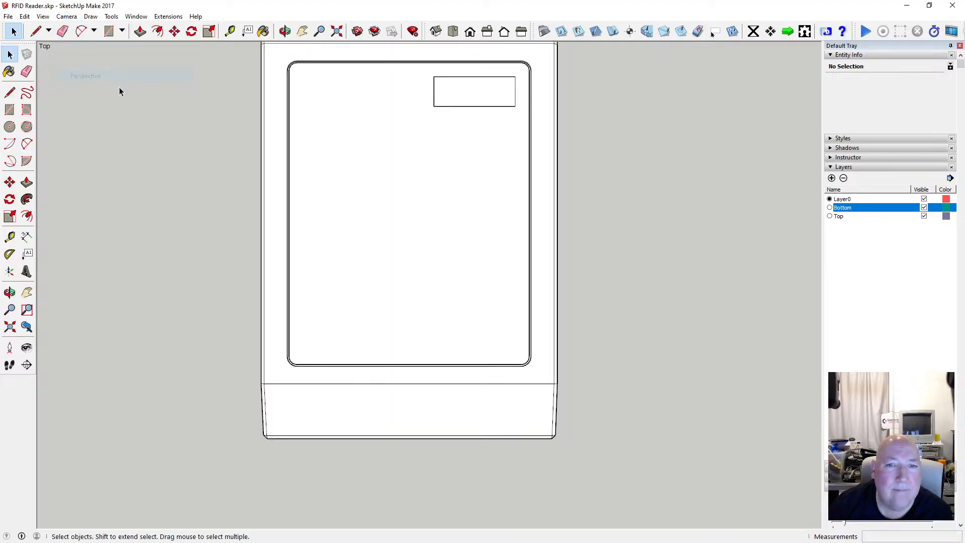
pyautogui.click(436, 32)
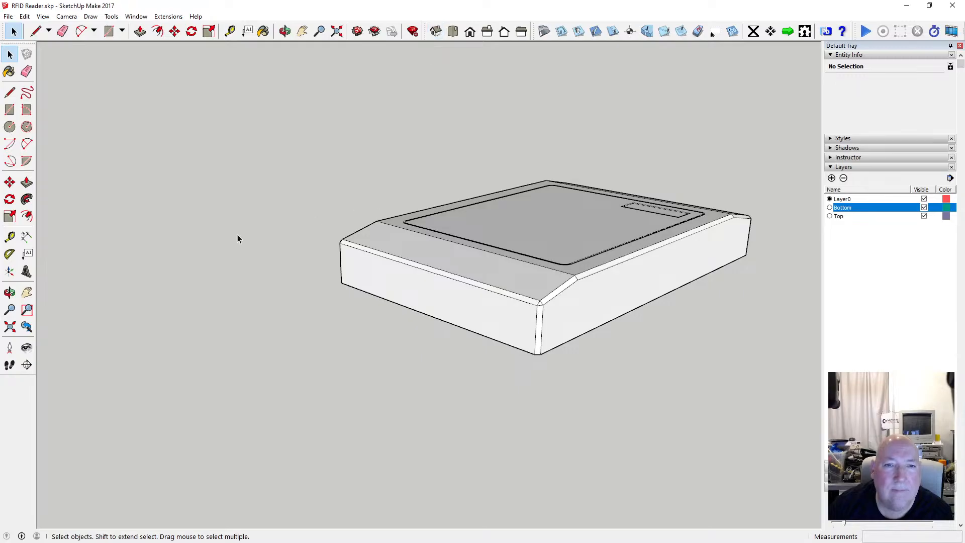
pyautogui.click(337, 31)
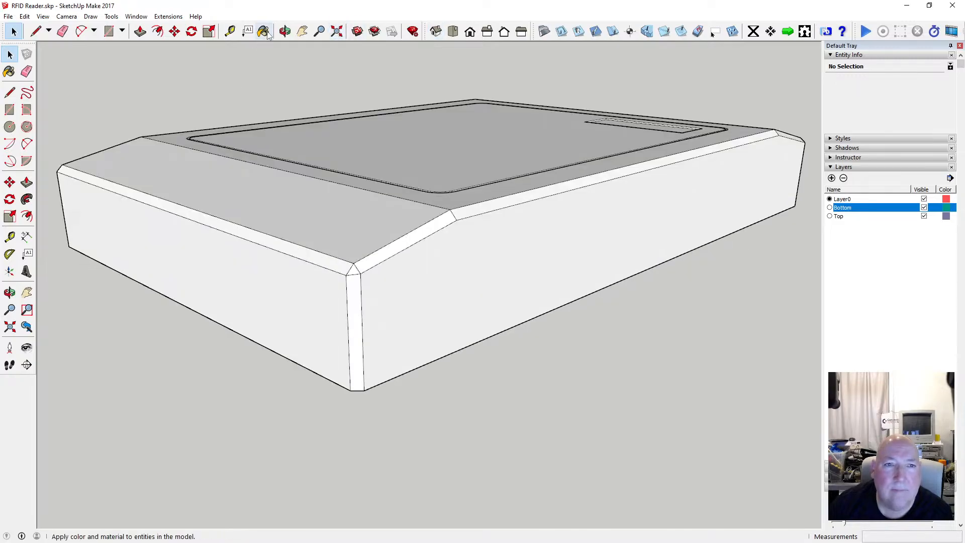
pyautogui.click(285, 33)
pyautogui.moveTo(227, 144); pyautogui.dragTo(347, 302)
pyautogui.moveTo(422, 242); pyautogui.dragTo(224, 211)
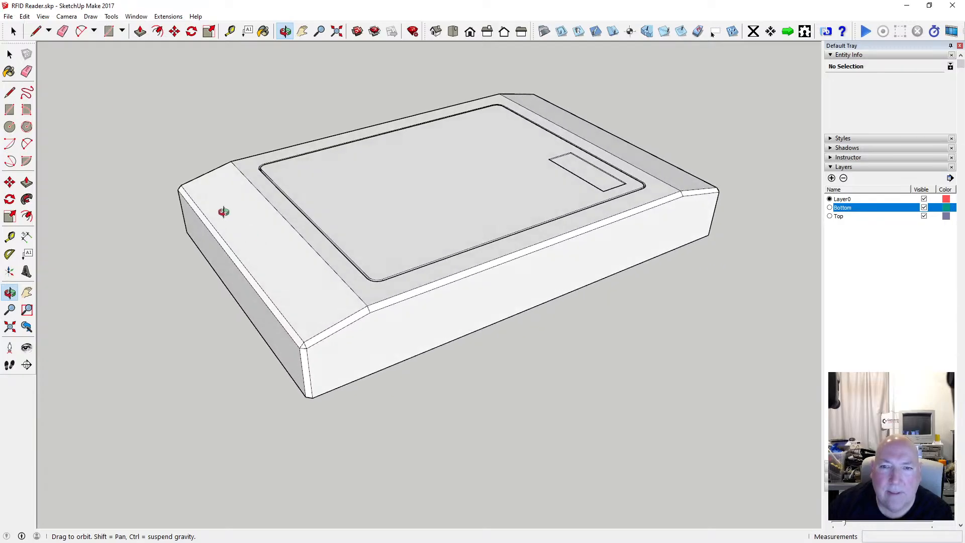
pyautogui.click(9, 17)
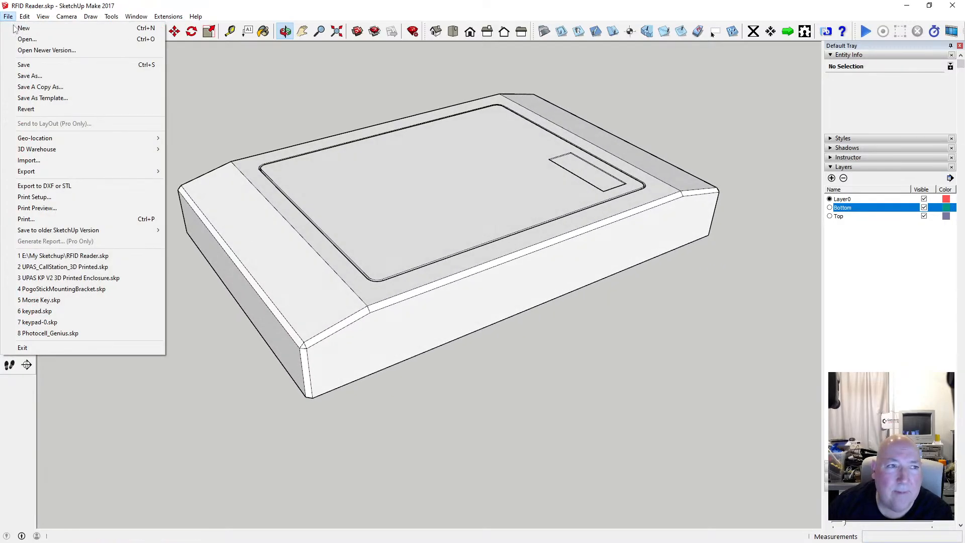
pyautogui.click(23, 65)
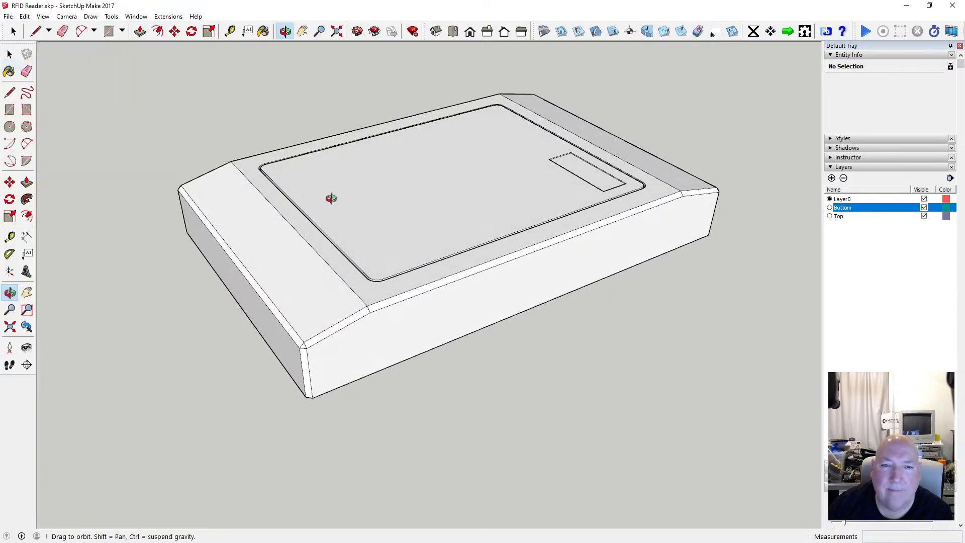
# Hide the Bottom layer and measure the width of the recessed ledge around the top shell's opening.
pyautogui.moveTo(273, 165); pyautogui.dragTo(519, 310)
pyautogui.moveTo(325, 309); pyautogui.dragTo(259, 308)
pyautogui.scroll(5, 260, 308)
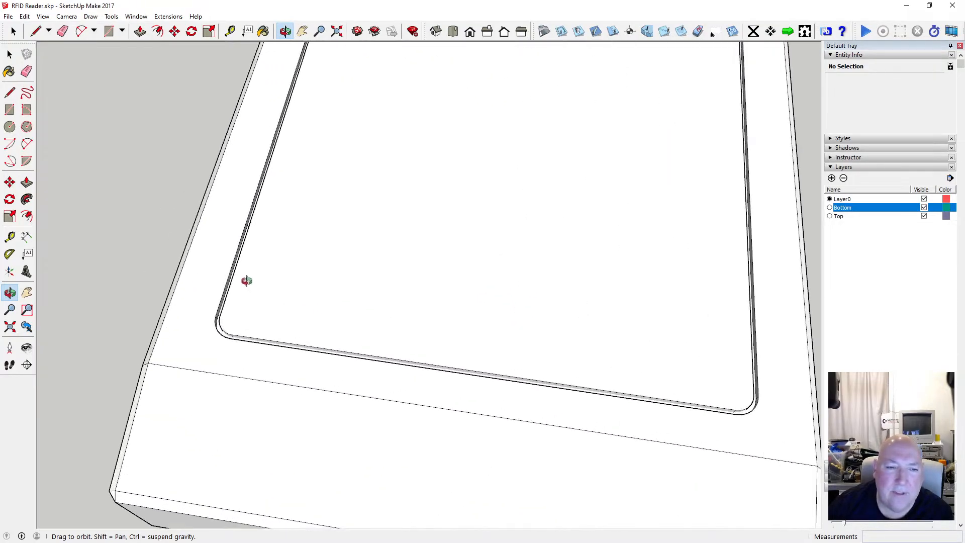
pyautogui.scroll(-3, 355, 277)
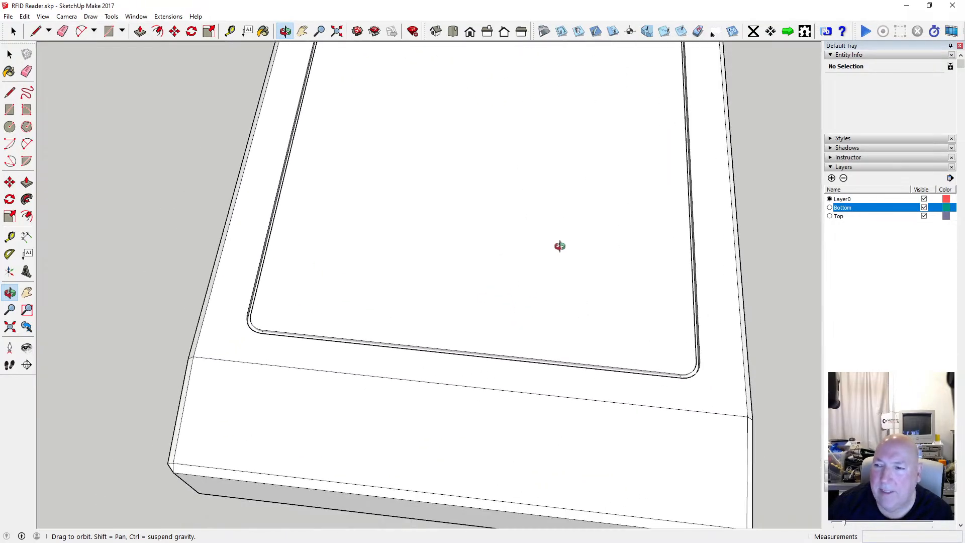
pyautogui.click(924, 207)
pyautogui.scroll(6, 264, 284)
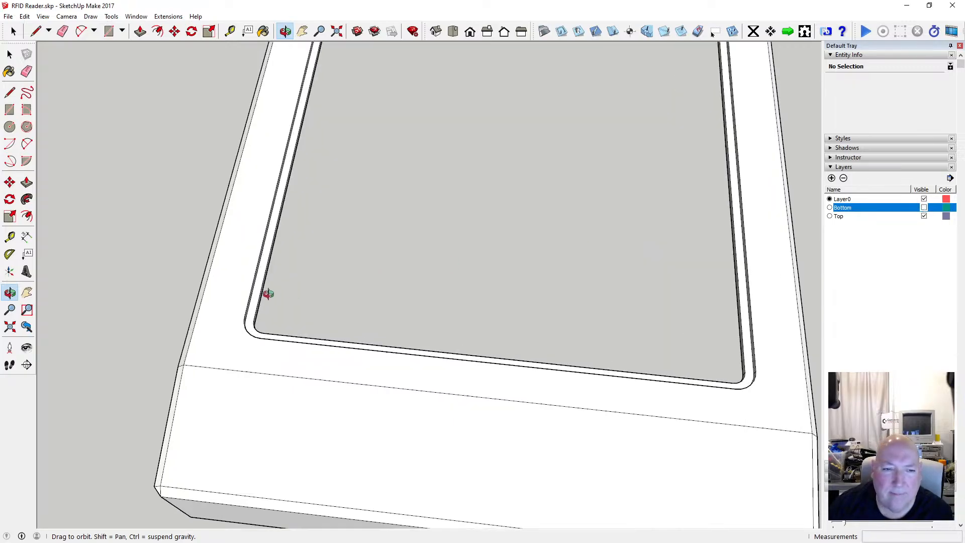
pyautogui.press('t')
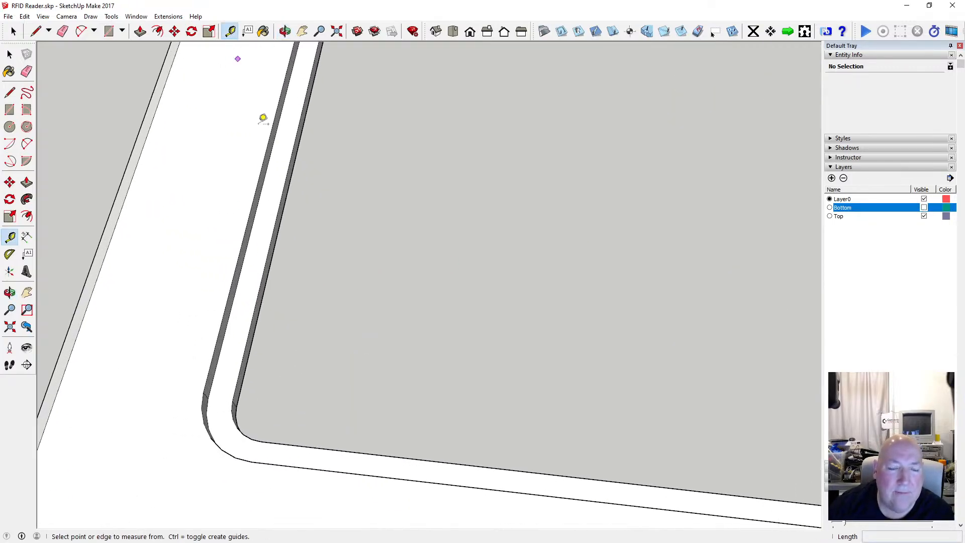
pyautogui.click(244, 257)
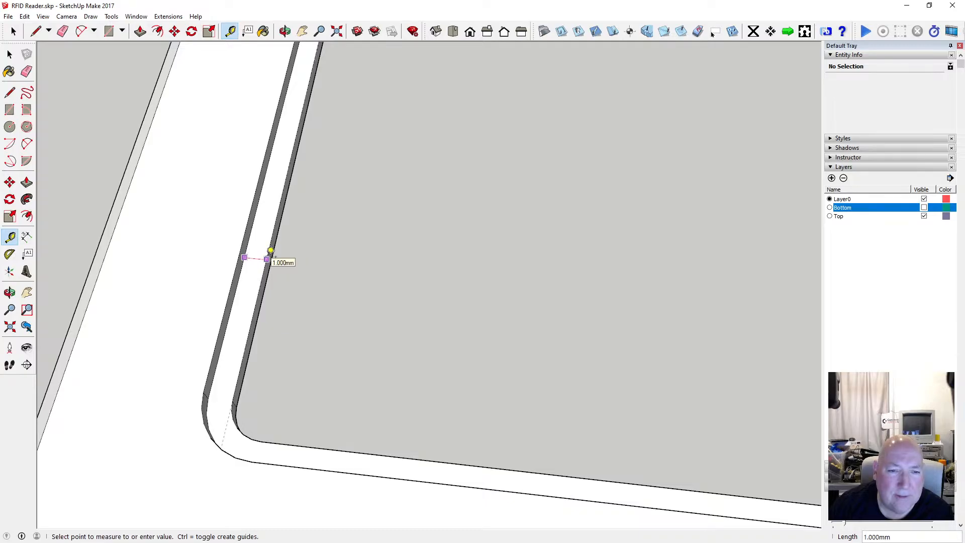
pyautogui.scroll(-3, 253, 277)
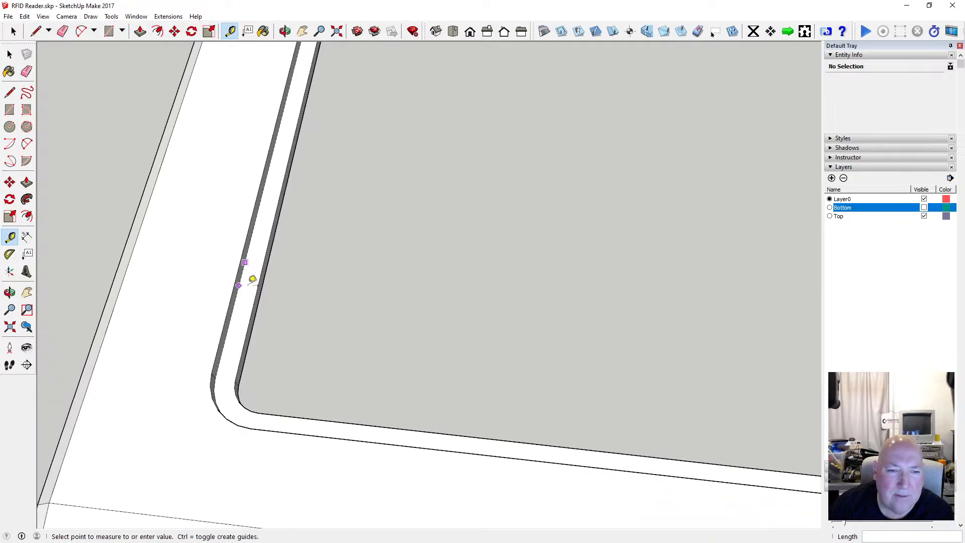
pyautogui.press('space')
pyautogui.scroll(-8, 283, 341)
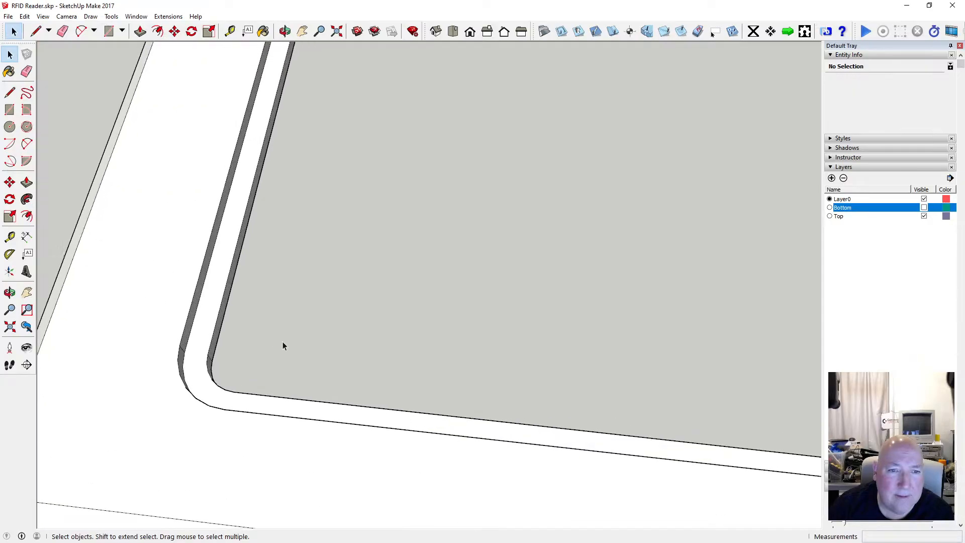
# Open the top shell component and select the ledge's outer outline along one long side, the back end and both corner arcs at the back.
pyautogui.scroll(8, 309, 132)
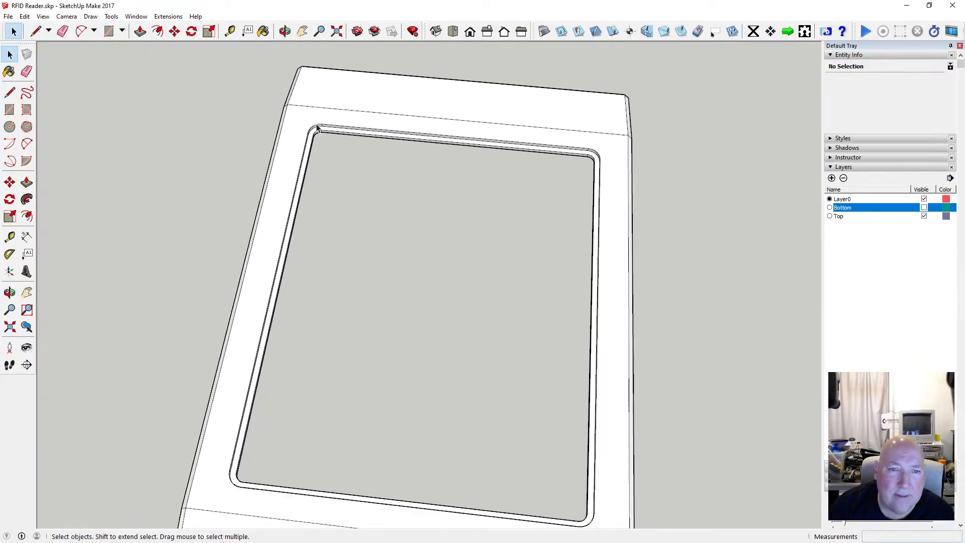
pyautogui.click(308, 135)
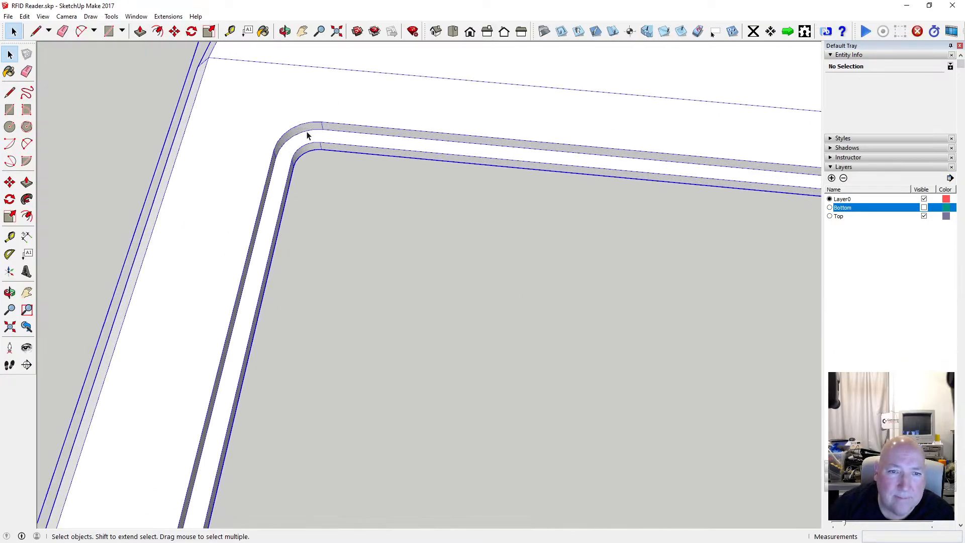
pyautogui.doubleClick(305, 134)
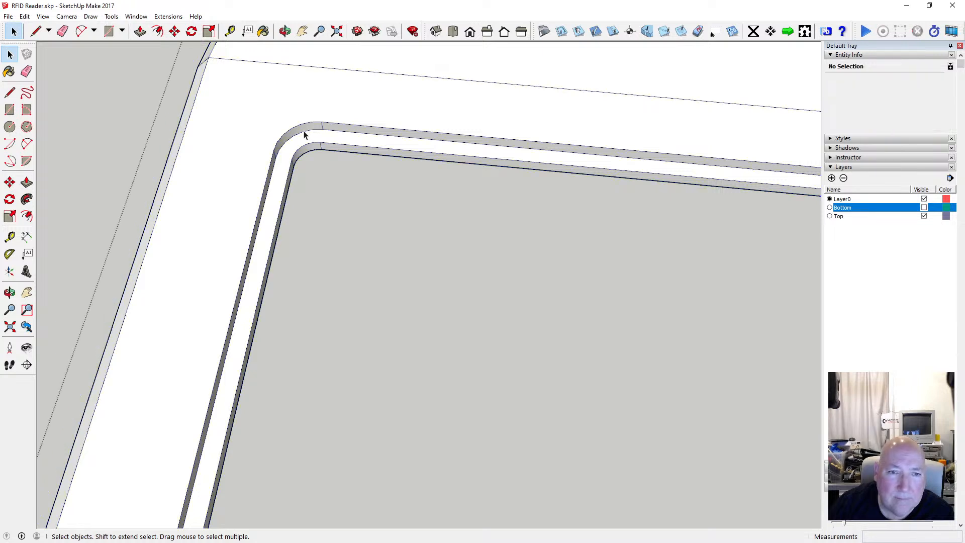
pyautogui.click(332, 130)
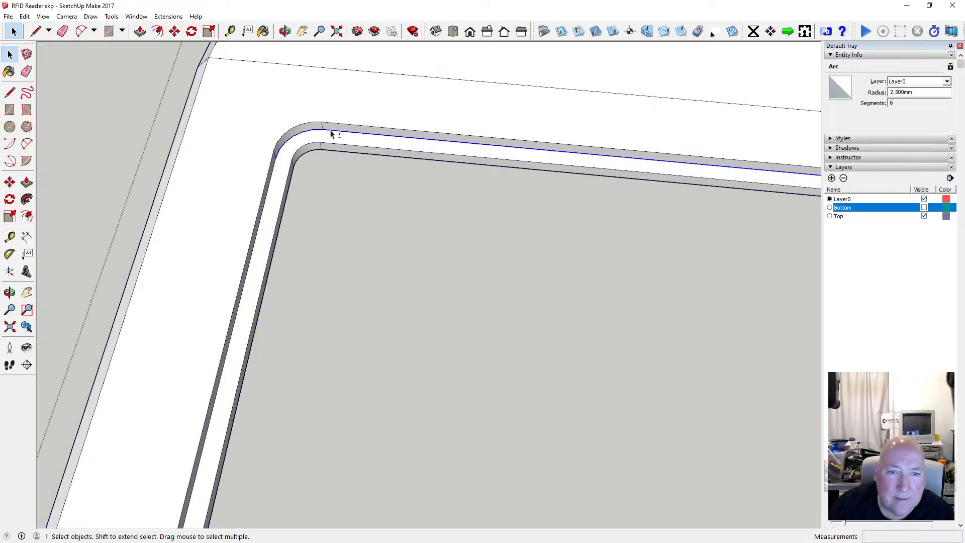
pyautogui.keyDown('shift'); pyautogui.click(276, 162); pyautogui.keyUp('shift')
pyautogui.scroll(-10, 279, 151)
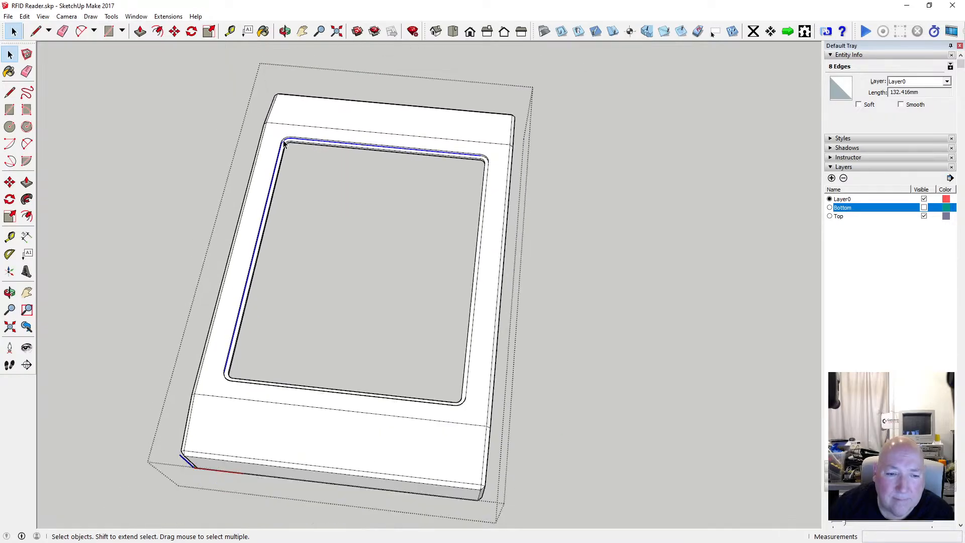
pyautogui.scroll(8, 462, 157)
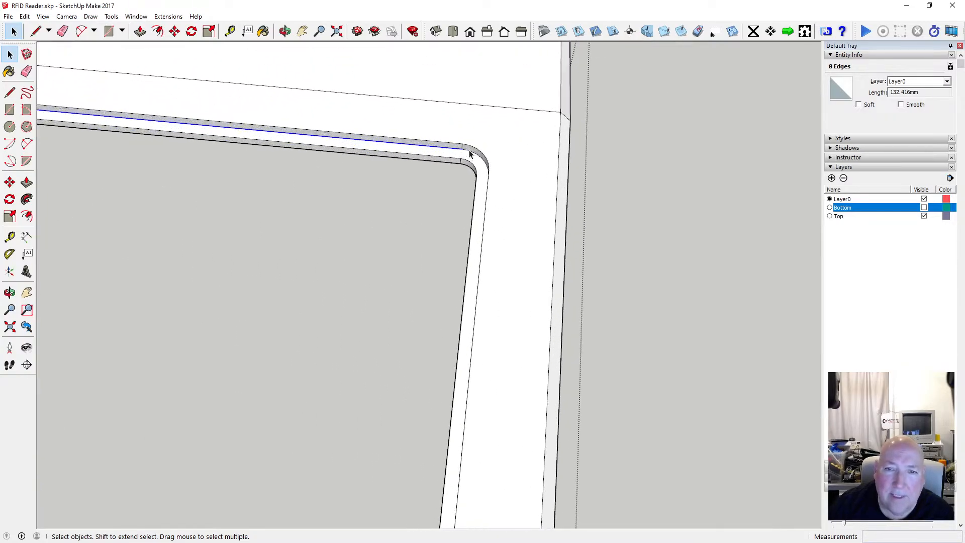
pyautogui.scroll(2, 470, 154)
pyautogui.keyDown('shift'); pyautogui.click(469, 154); pyautogui.keyUp('shift')
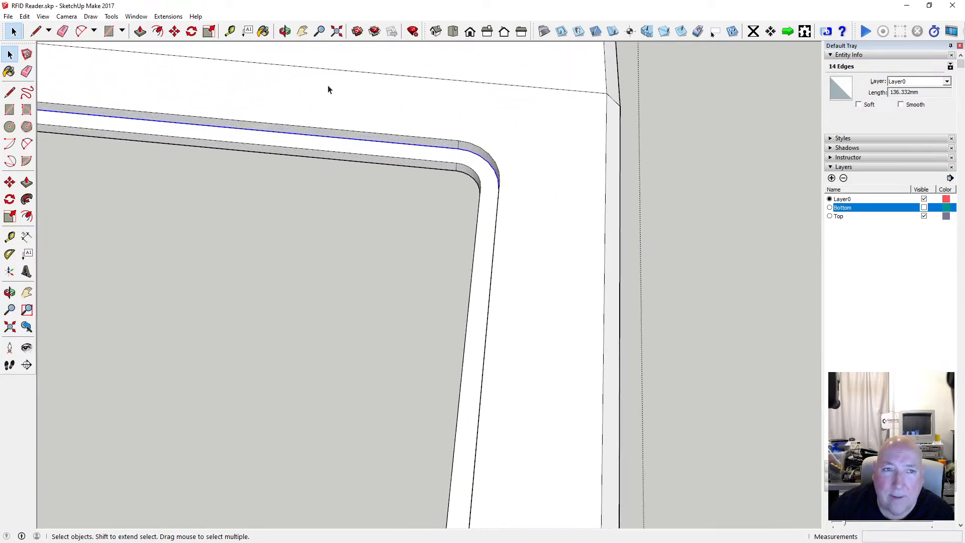
# Add the ledge outline's other long edge, its front edge and the corner arc between unselected straight edges to the selection.
pyautogui.click(285, 31)
pyautogui.moveTo(200, 118); pyautogui.dragTo(569, 149)
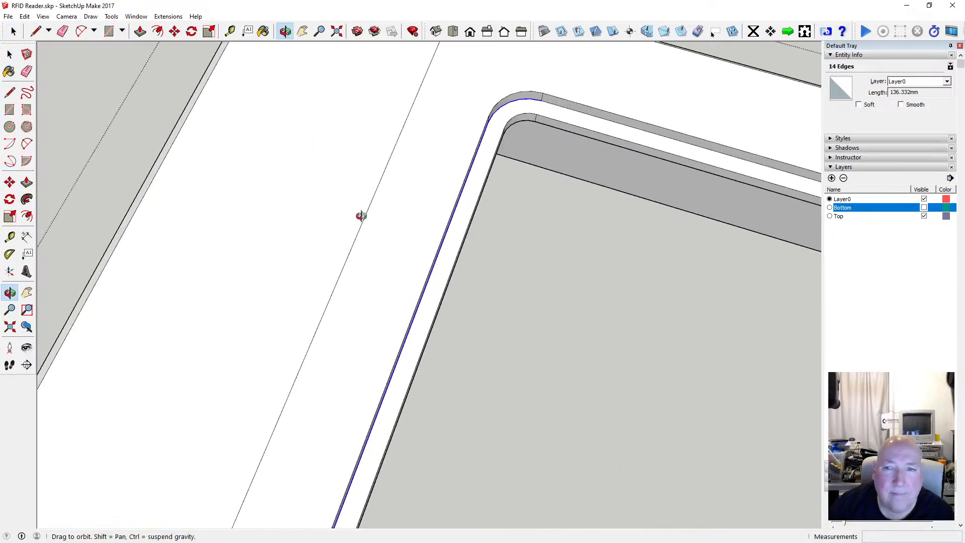
pyautogui.scroll(-7, 360, 216)
pyautogui.moveTo(323, 223); pyautogui.dragTo(577, 131)
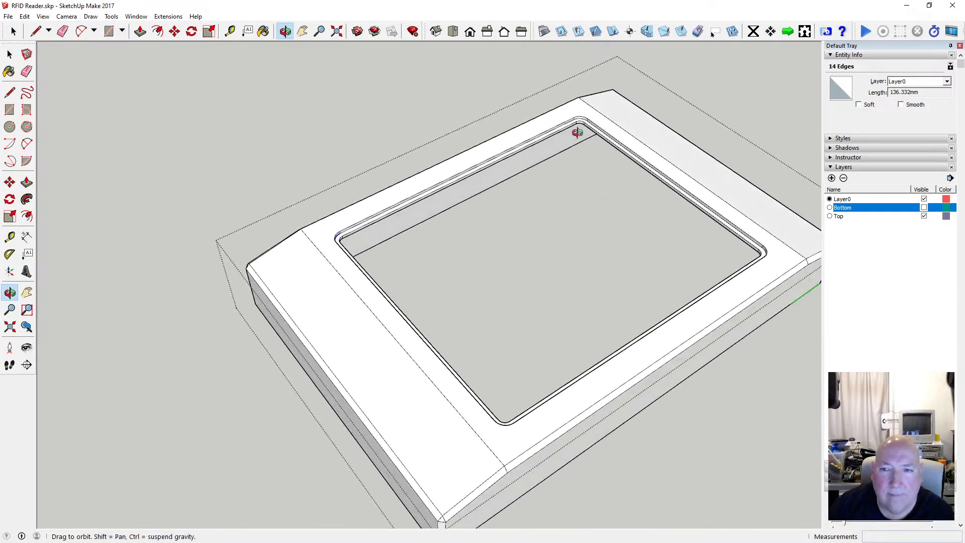
pyautogui.scroll(5, 578, 131)
pyautogui.scroll(-2, 452, 200)
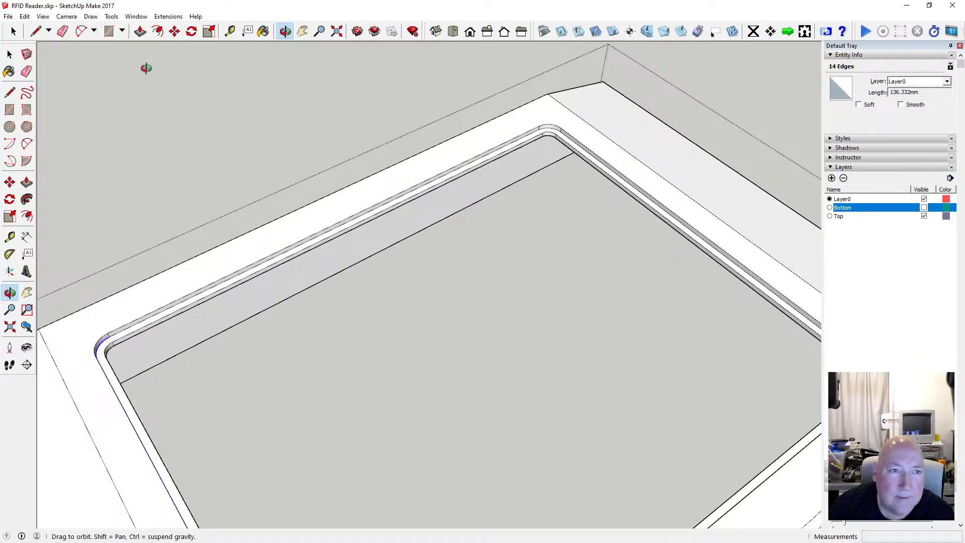
pyautogui.press('space')
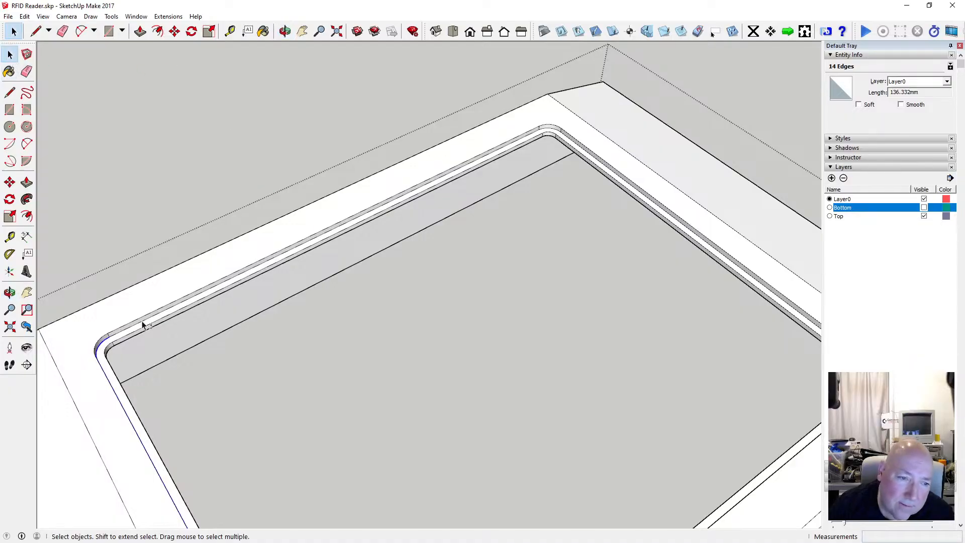
pyautogui.keyDown('shift'); pyautogui.click(143, 324); pyautogui.keyUp('shift')
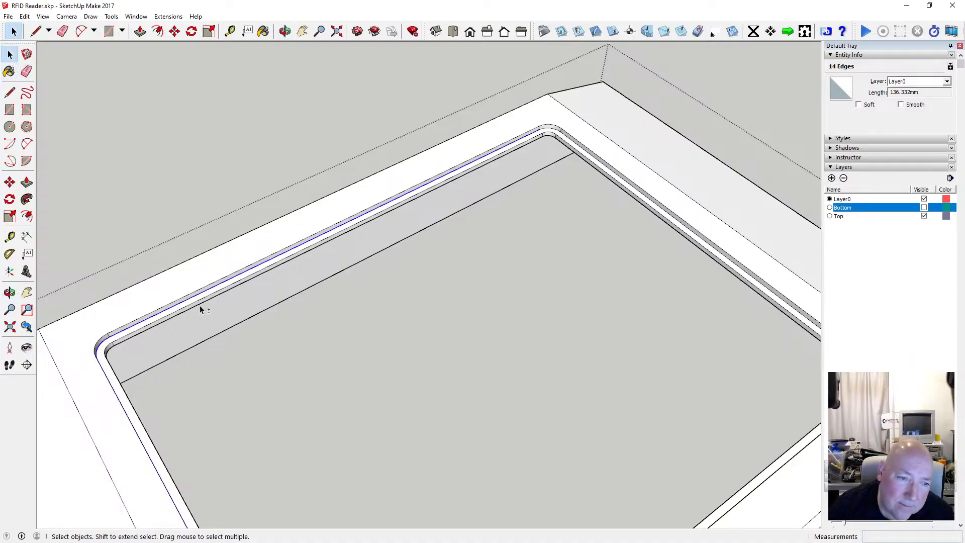
pyautogui.keyDown('shift'); pyautogui.click(565, 138); pyautogui.keyUp('shift')
# Complete the selection with the last corner arc and offset the ledge's outer outline 0.4 mm inward.
pyautogui.click(285, 31)
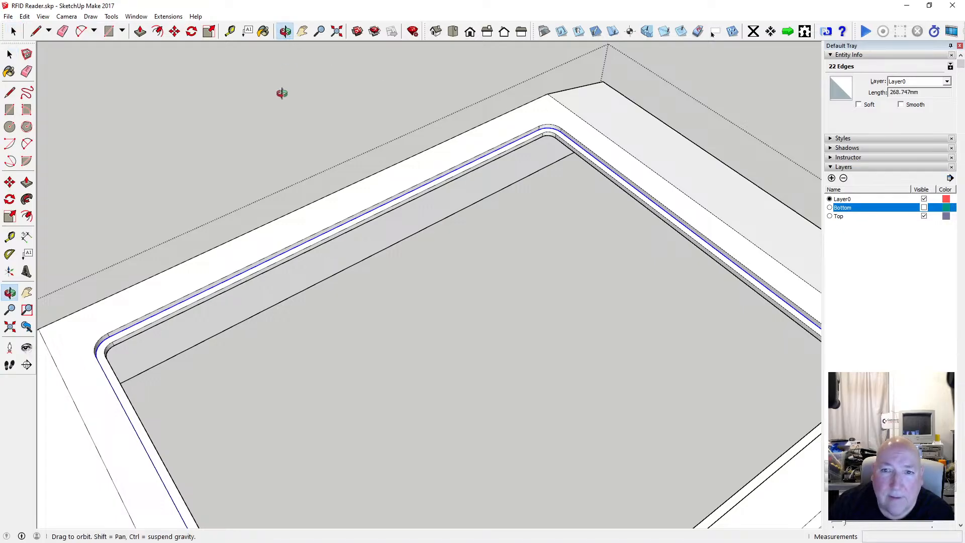
pyautogui.moveTo(282, 92); pyautogui.dragTo(494, 128)
pyautogui.scroll(-2, 273, 258)
pyautogui.scroll(5, 638, 181)
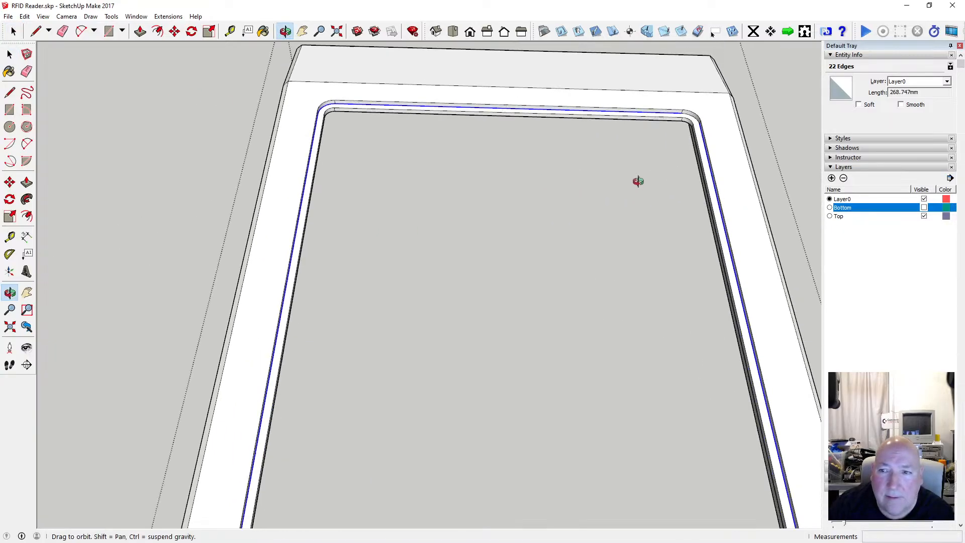
pyautogui.click(13, 56)
pyautogui.click(14, 56)
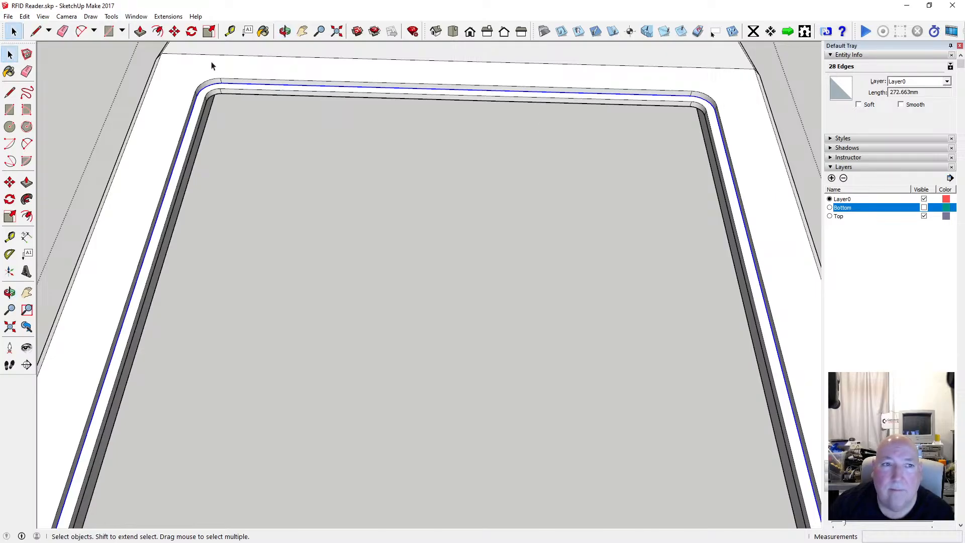
pyautogui.press('f')
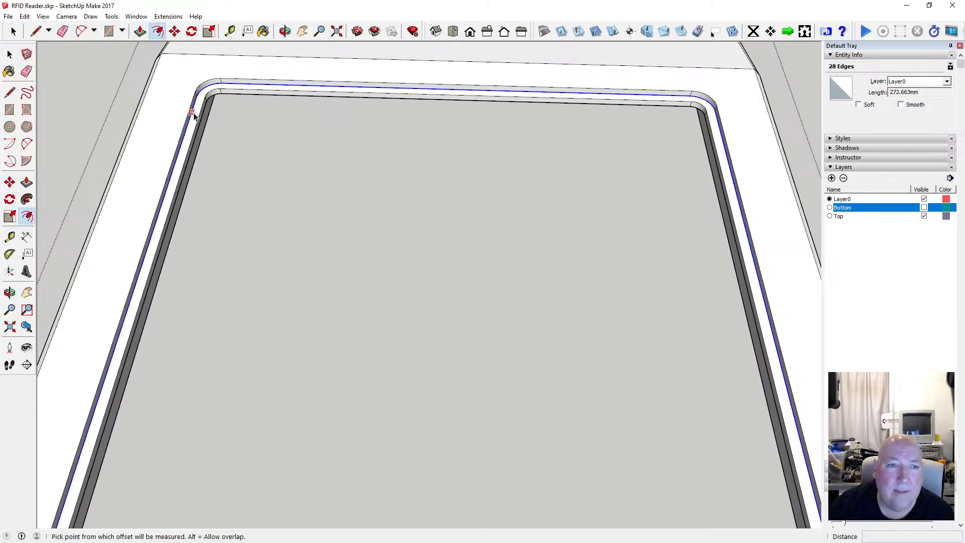
pyautogui.click(194, 113)
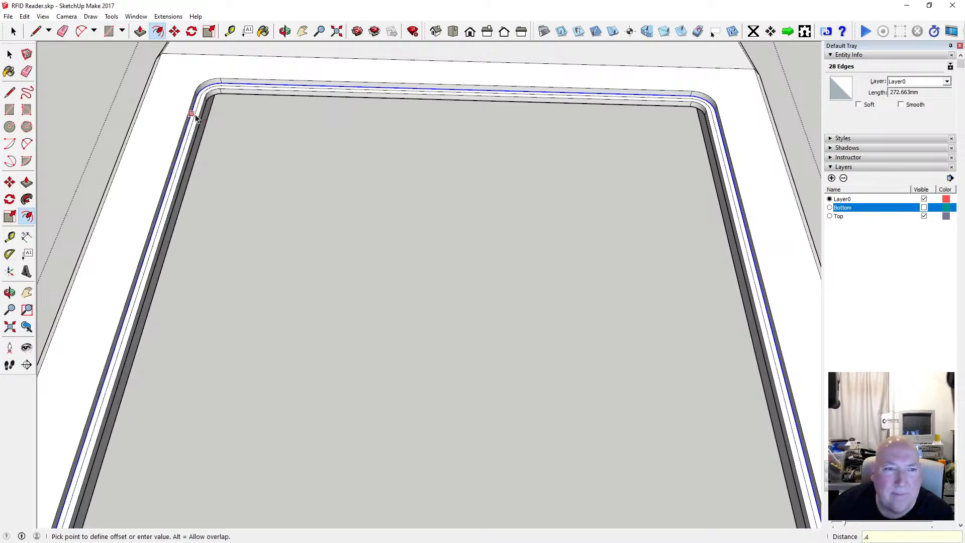
pyautogui.press('Return')
# Measure the width of the ledge's inner strip between the offset line and the opening's edge.
pyautogui.click(230, 31)
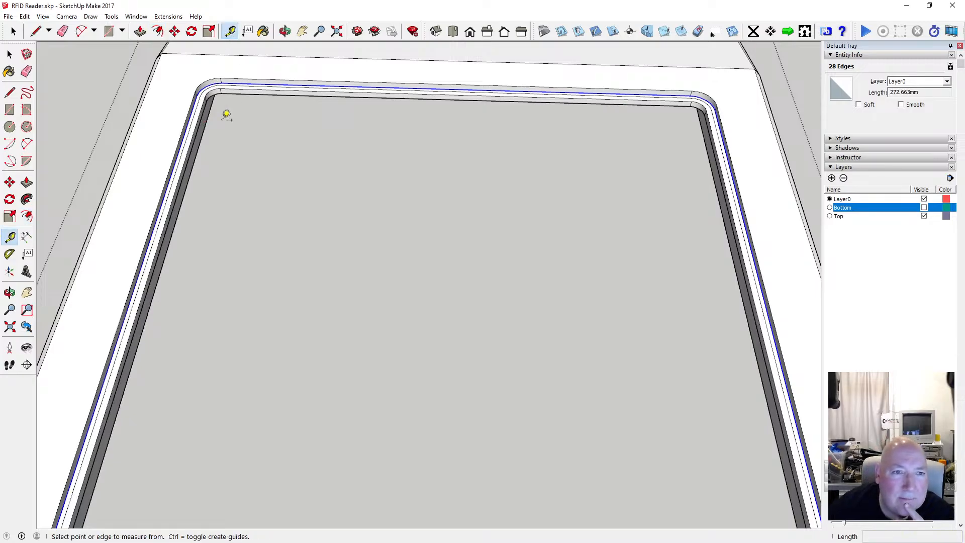
pyautogui.scroll(3, 211, 112)
pyautogui.click(196, 93)
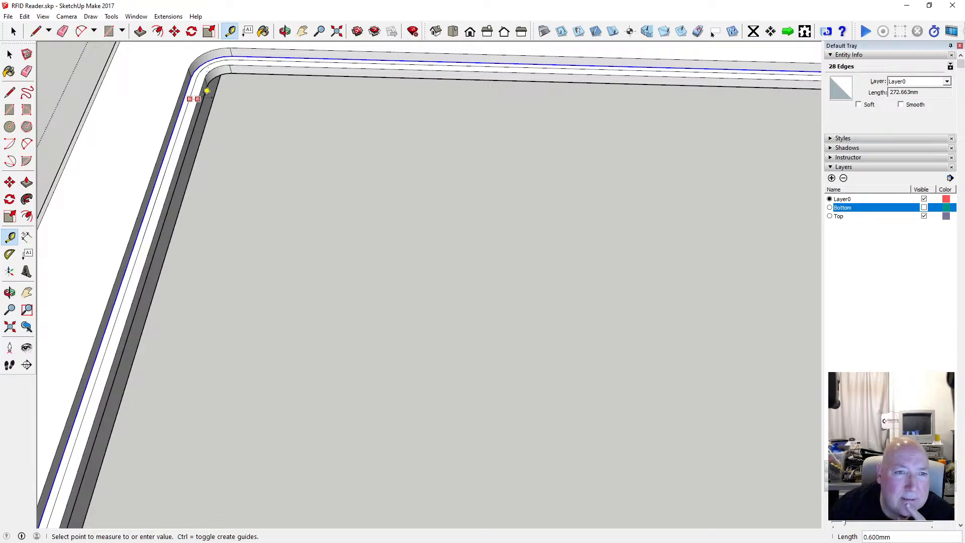
pyautogui.press('space')
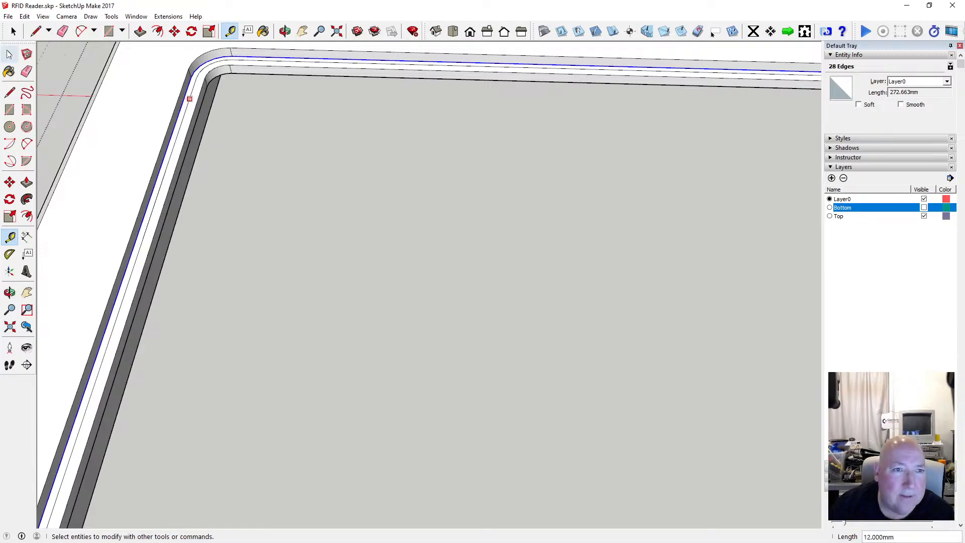
# Push the ledge's inner strip around the top shell's opening down 0.75 mm.
pyautogui.click(141, 31)
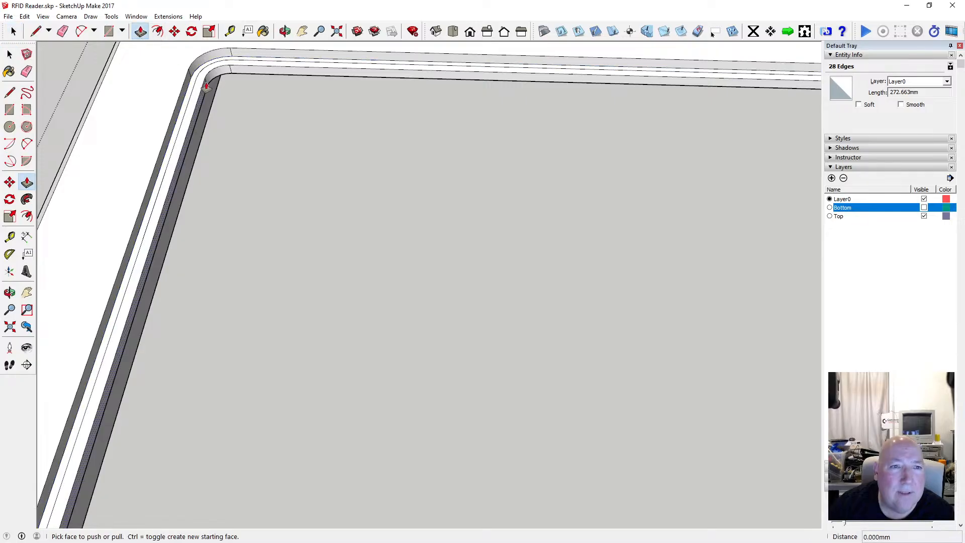
pyautogui.click(201, 80)
pyautogui.click(202, 81)
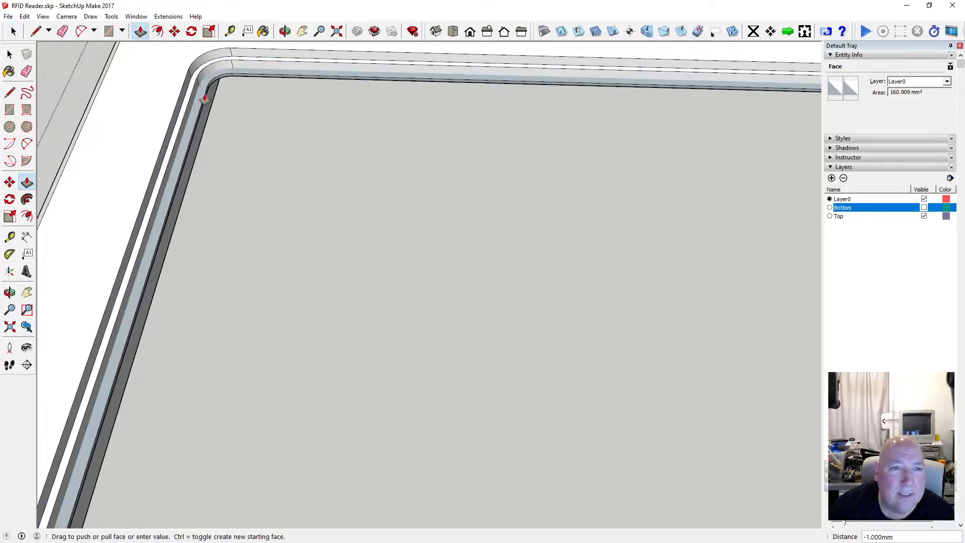
pyautogui.click(225, 81)
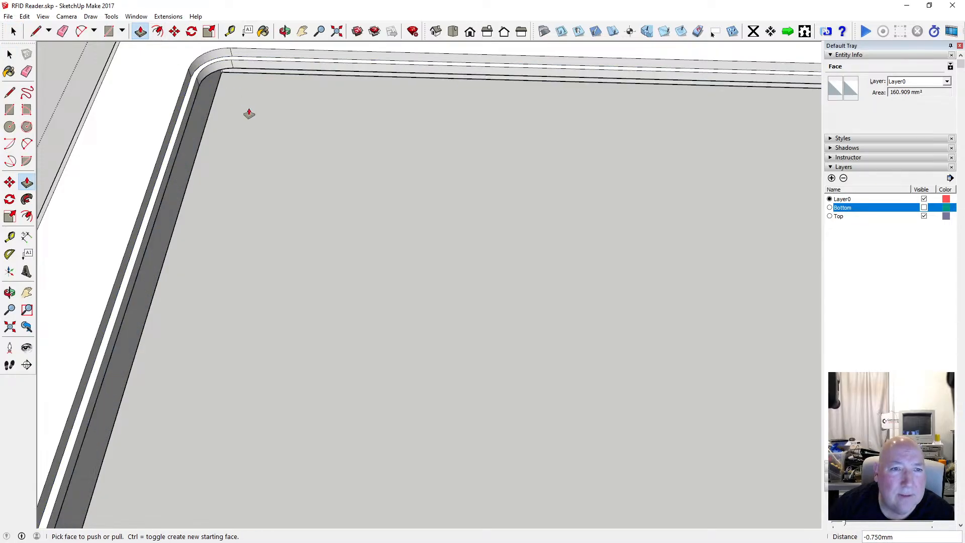
# Leave the top shell component, save the model and make the Bottom layer visible again.
pyautogui.click(285, 31)
pyautogui.moveTo(285, 90); pyautogui.dragTo(279, 144)
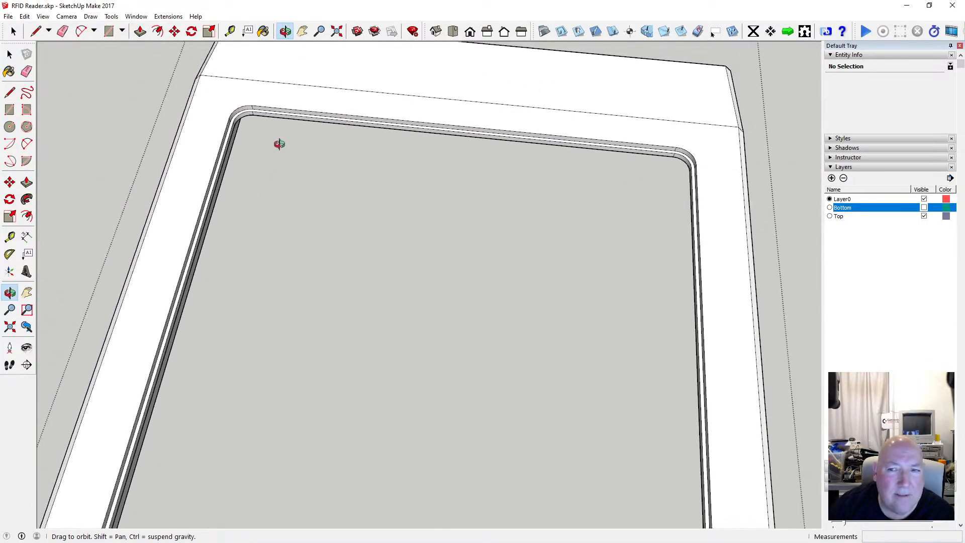
pyautogui.scroll(-3, 279, 144)
pyautogui.moveTo(224, 220); pyautogui.dragTo(300, 183)
pyautogui.scroll(5, 308, 180)
pyautogui.scroll(-10, 300, 184)
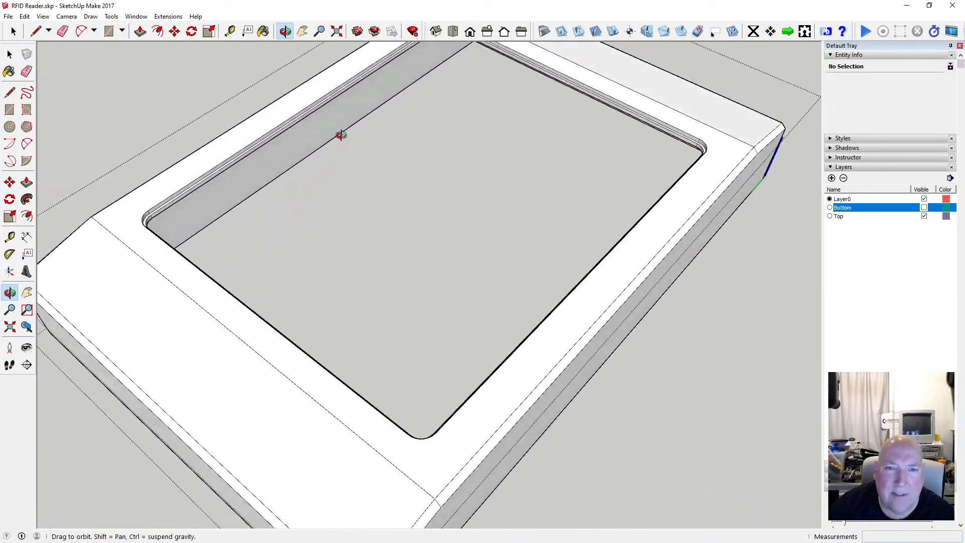
pyautogui.click(10, 56)
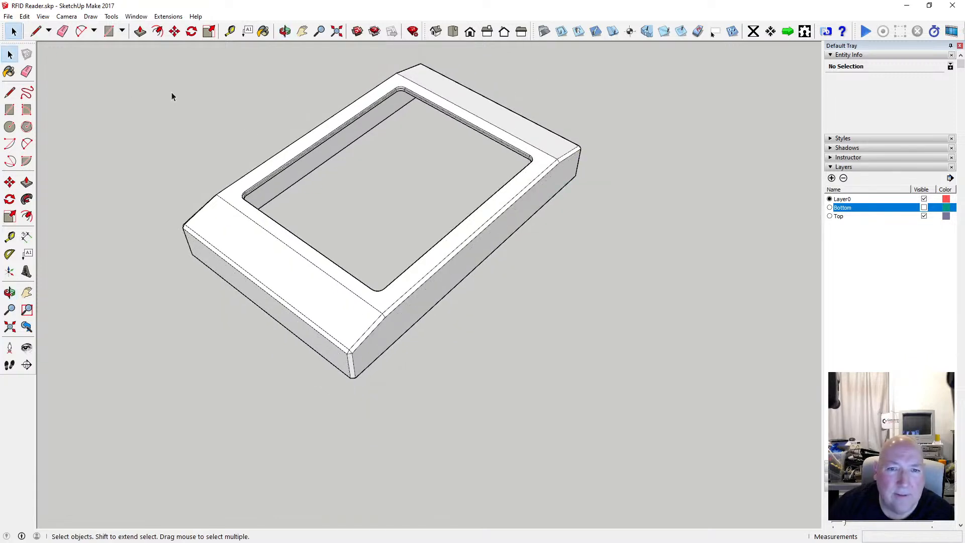
pyautogui.click(8, 16)
pyautogui.click(30, 65)
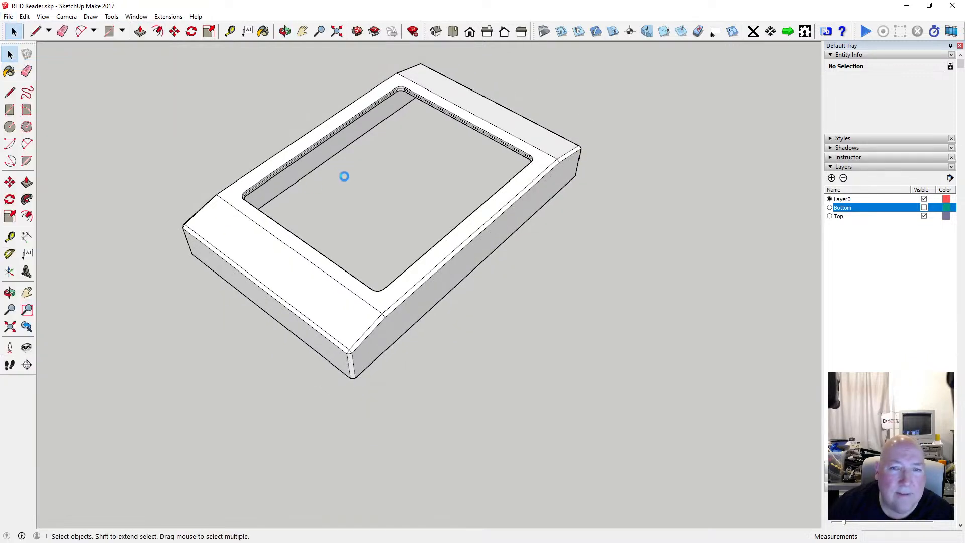
pyautogui.click(924, 208)
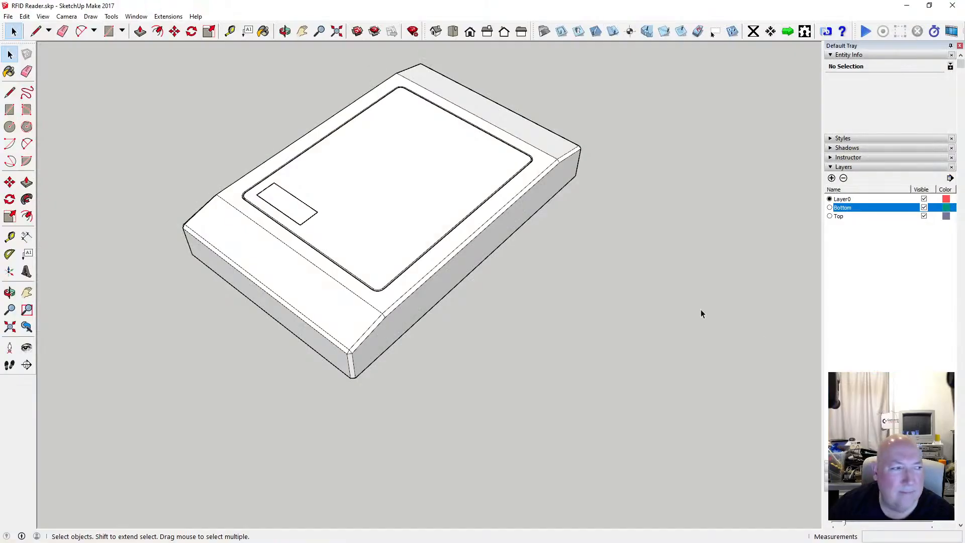
# Hide the Top layer and examine the bottom half's raised plate, side wall and sloped ends from several low angles.
pyautogui.scroll(4, 470, 312)
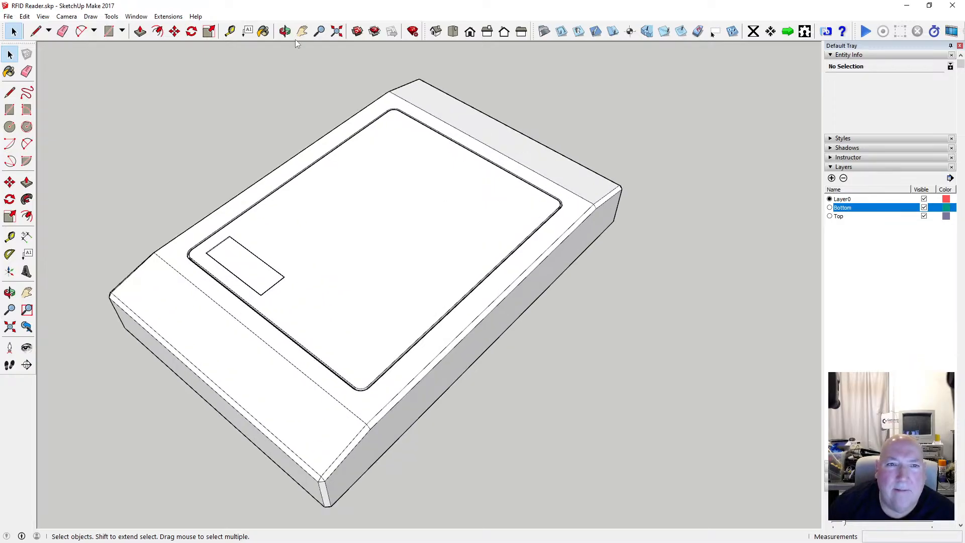
pyautogui.click(284, 31)
pyautogui.moveTo(383, 237); pyautogui.dragTo(286, 296)
pyautogui.scroll(1, 314, 288)
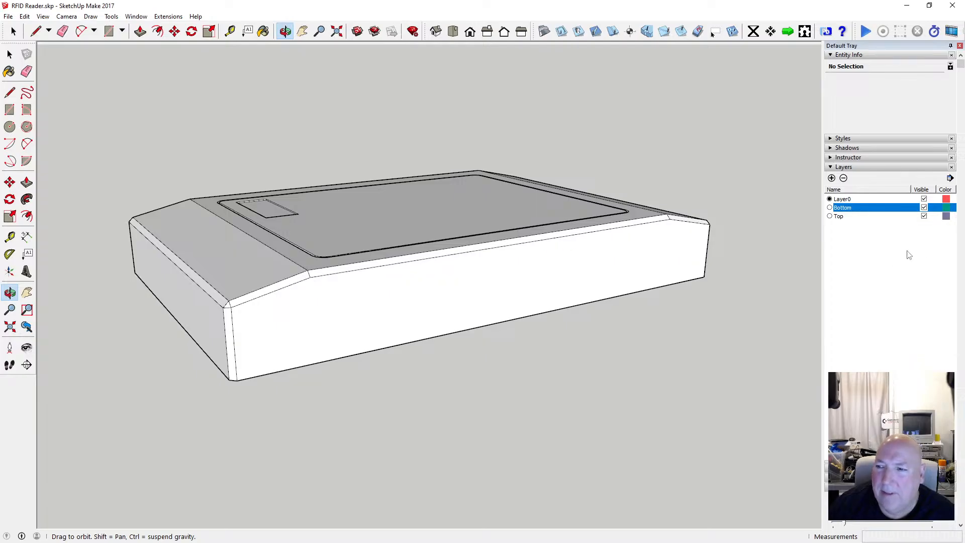
pyautogui.click(924, 216)
pyautogui.moveTo(394, 308); pyautogui.dragTo(320, 262)
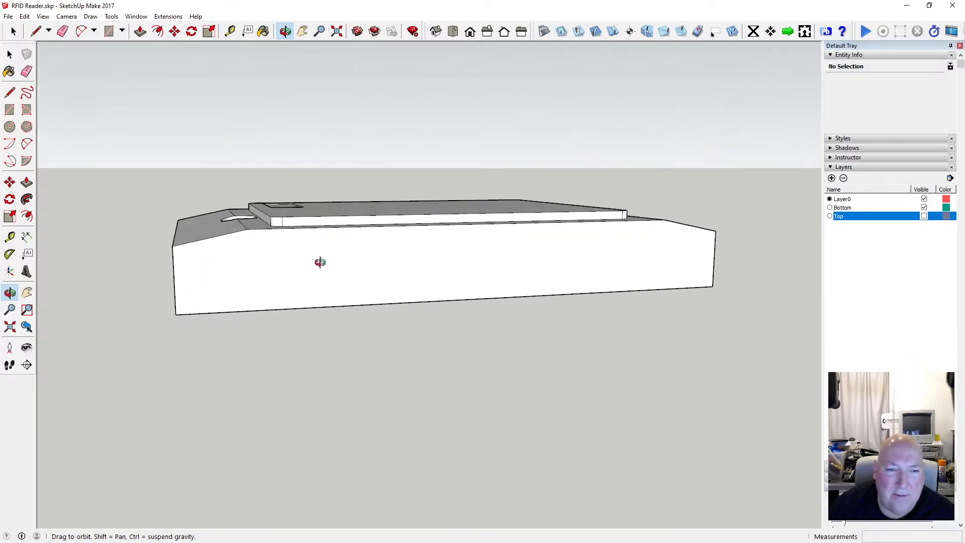
pyautogui.scroll(2, 238, 253)
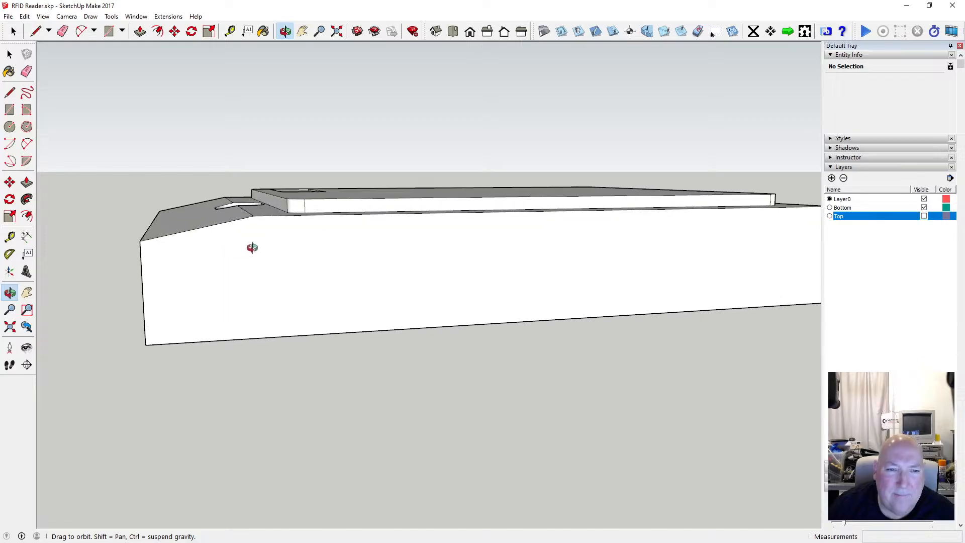
pyautogui.moveTo(252, 248); pyautogui.dragTo(319, 328)
pyautogui.scroll(3, 328, 316)
pyautogui.scroll(-4, 329, 316)
pyautogui.scroll(-3, 405, 318)
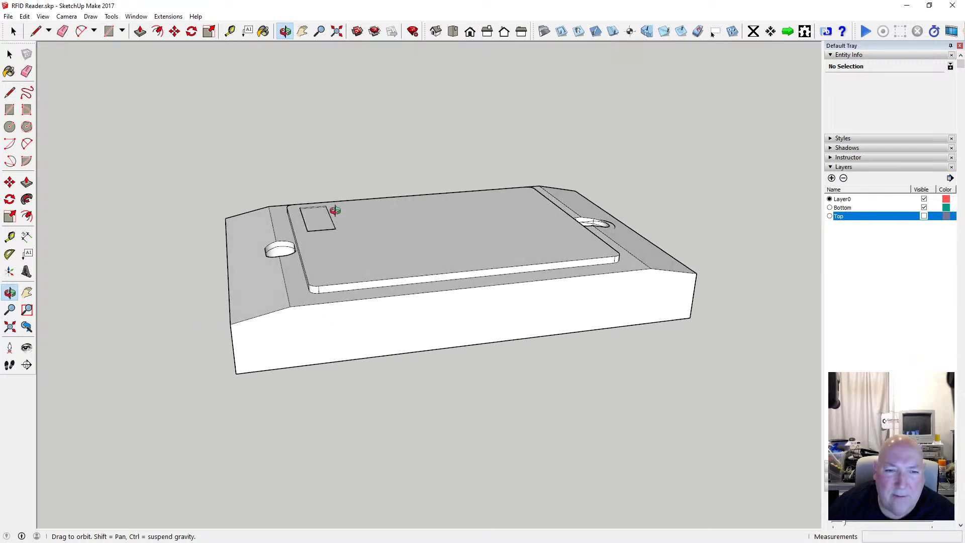
pyautogui.moveTo(395, 290); pyautogui.dragTo(364, 209)
pyautogui.scroll(5, 276, 266)
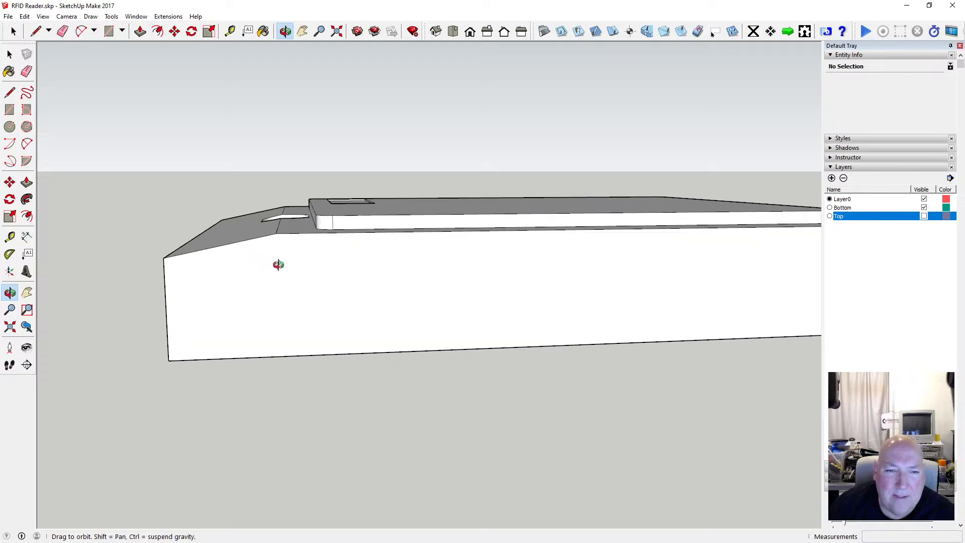
pyautogui.moveTo(272, 258); pyautogui.dragTo(322, 272)
pyautogui.moveTo(255, 270); pyautogui.dragTo(337, 304)
pyautogui.scroll(-3, 262, 267)
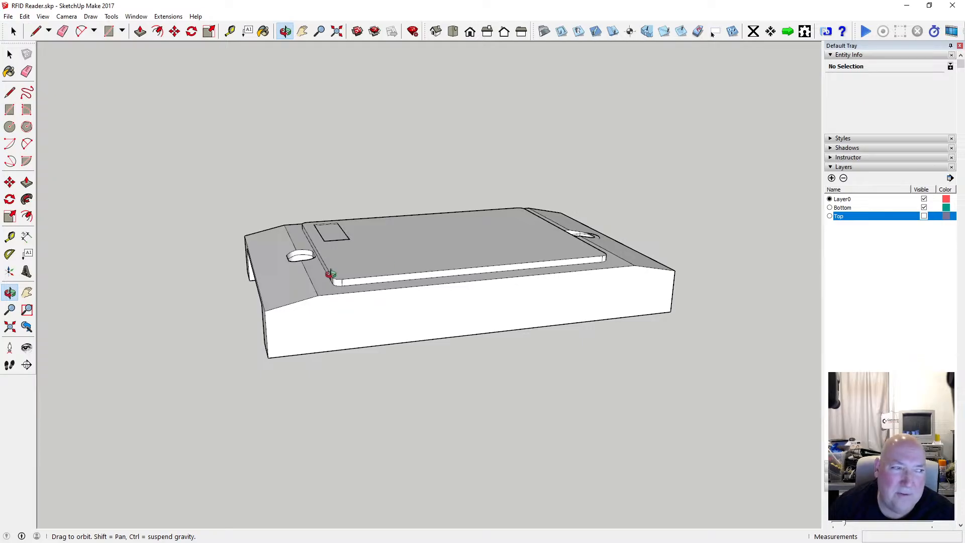
# Show the Top layer again and examine the assembled enclosure's sides, sloped ends and plate fit from all around.
pyautogui.click(923, 217)
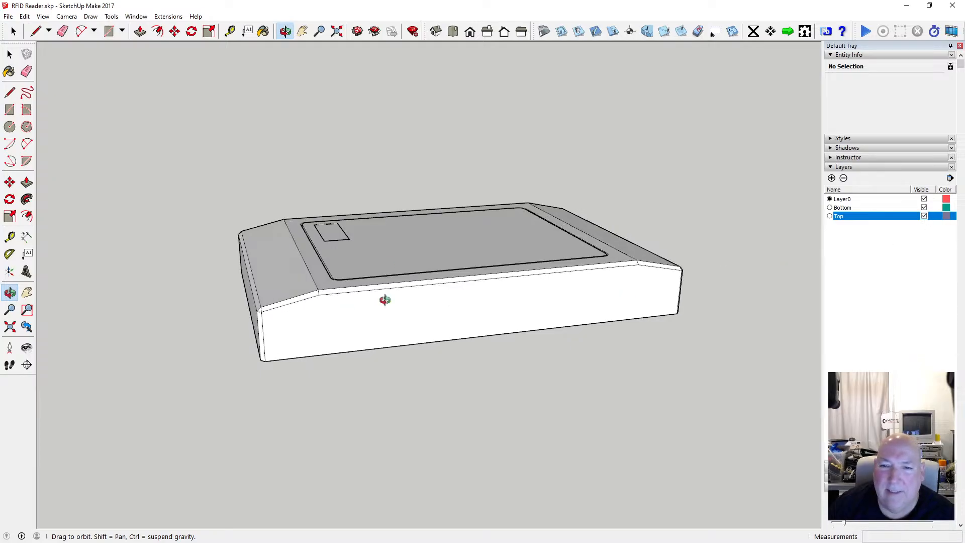
pyautogui.moveTo(385, 301); pyautogui.dragTo(447, 383)
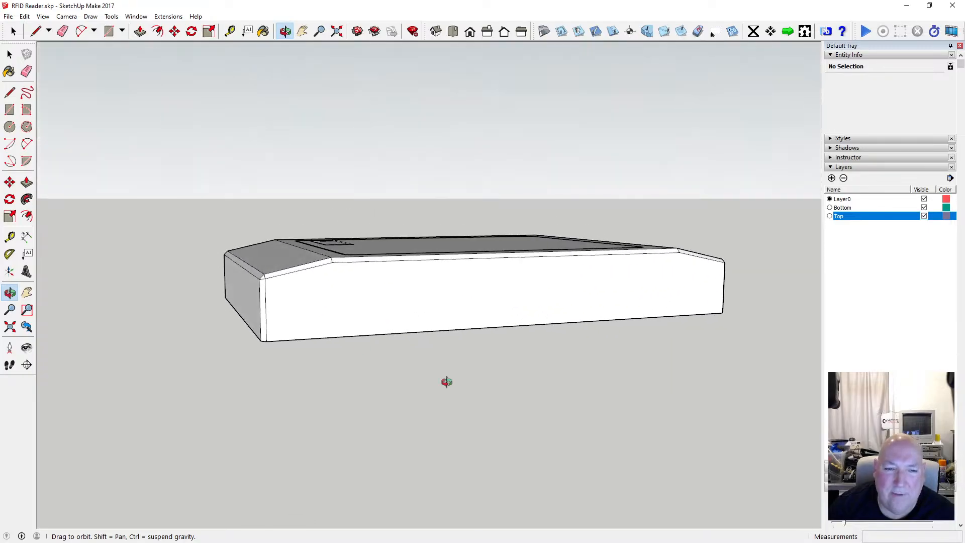
pyautogui.moveTo(310, 276); pyautogui.dragTo(211, 325)
pyautogui.scroll(-2, 257, 291)
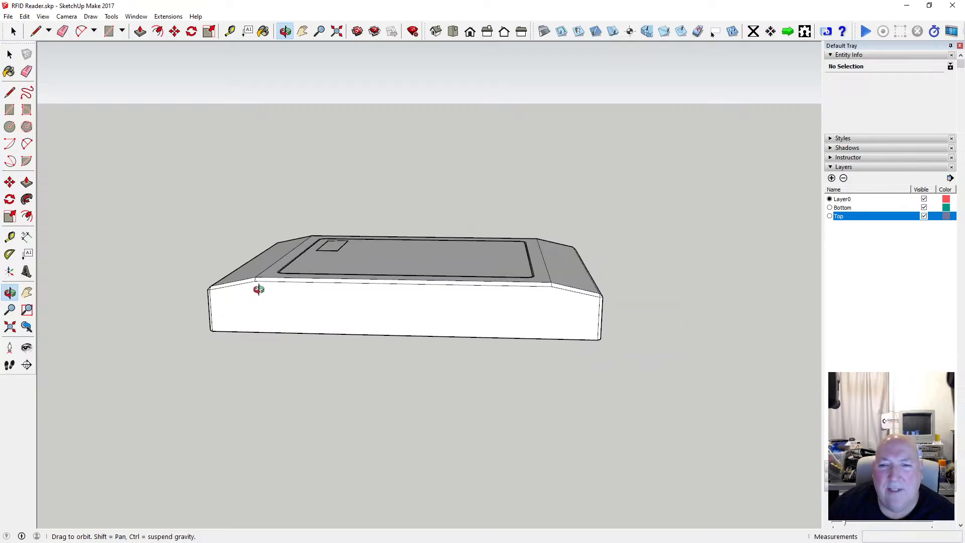
pyautogui.moveTo(258, 287); pyautogui.dragTo(457, 275)
pyautogui.scroll(-2, 392, 324)
pyautogui.moveTo(395, 322); pyautogui.dragTo(220, 351)
pyautogui.scroll(3, 451, 337)
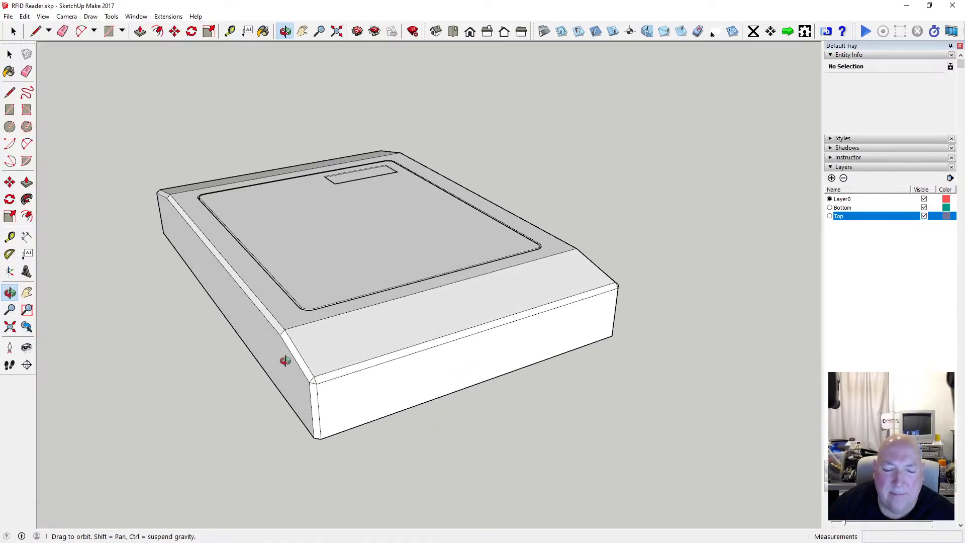
pyautogui.moveTo(282, 360); pyautogui.dragTo(234, 330)
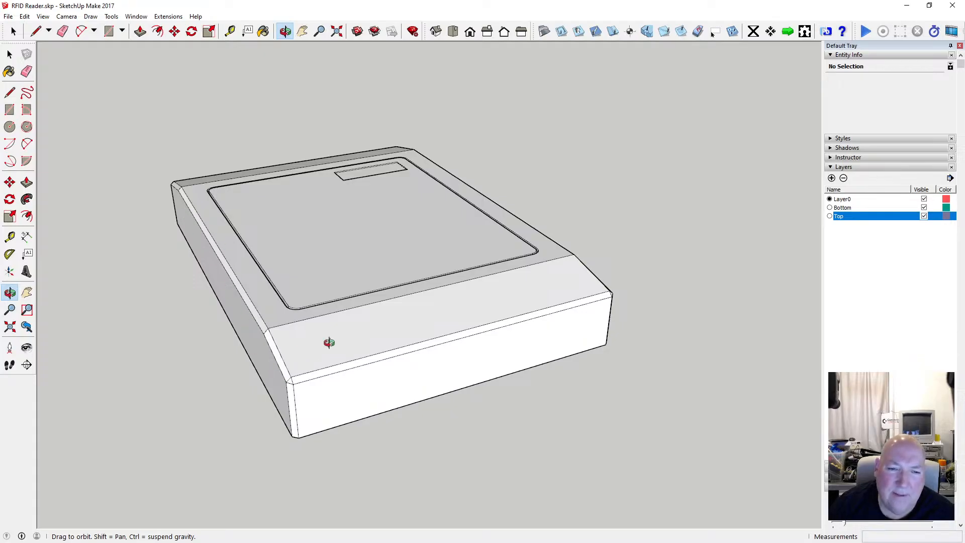
pyautogui.moveTo(389, 322); pyautogui.dragTo(263, 362)
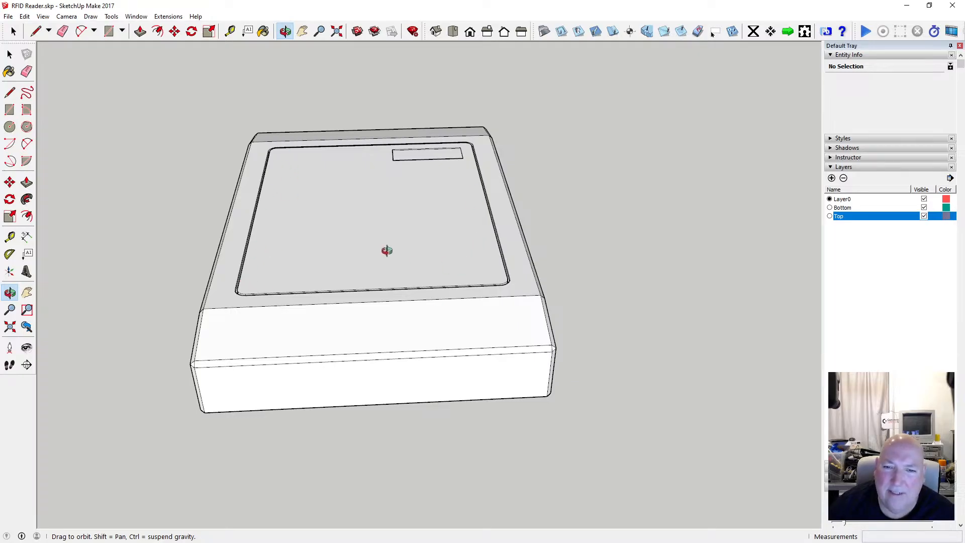
pyautogui.moveTo(423, 268); pyautogui.dragTo(388, 275)
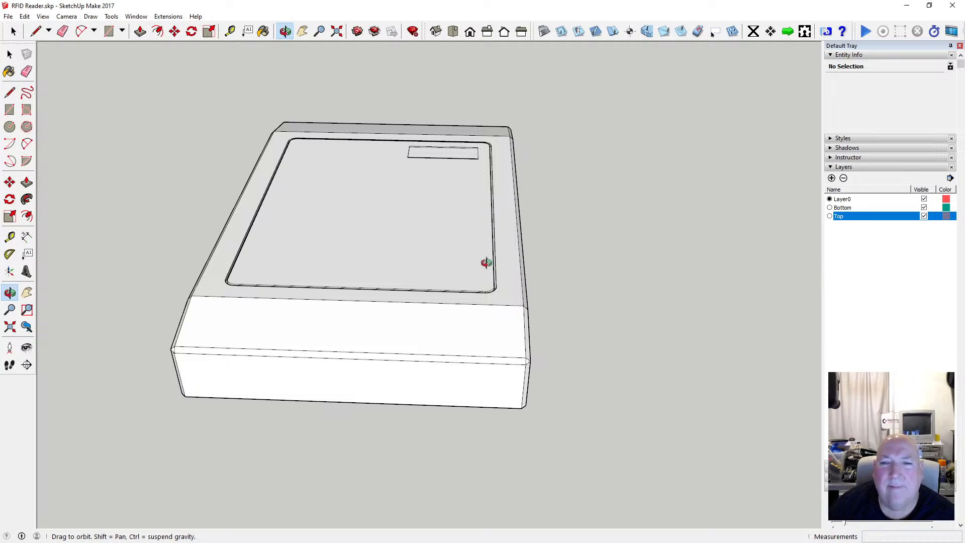
pyautogui.scroll(-4, 486, 263)
pyautogui.moveTo(484, 265); pyautogui.dragTo(324, 250)
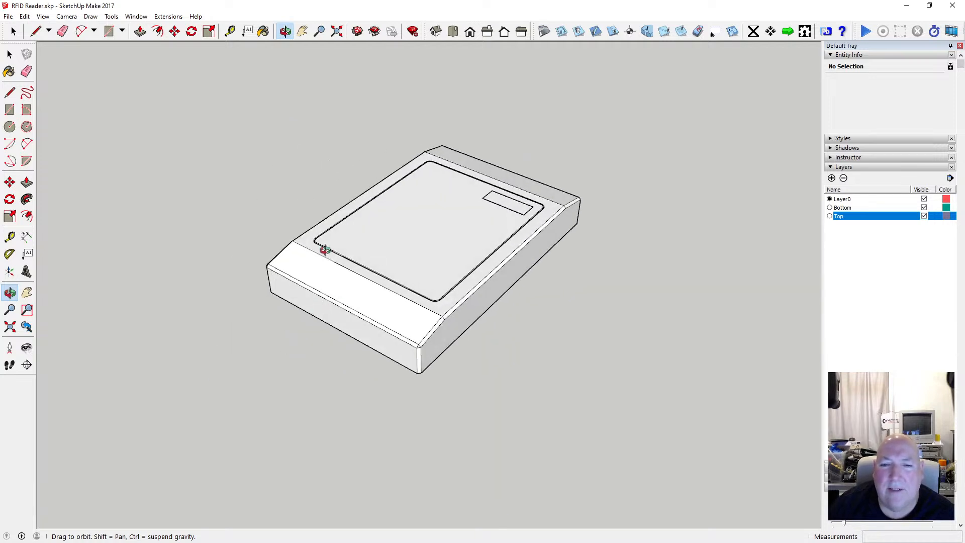
pyautogui.moveTo(473, 207); pyautogui.dragTo(442, 237)
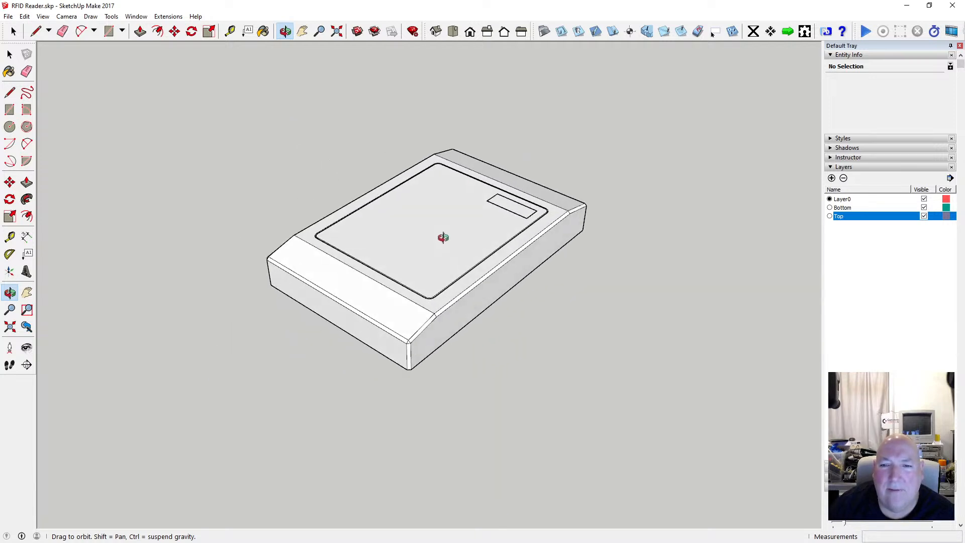
# Hide the Top layer to look at the bottom half's slots and end cutout, restore it and review the assembled enclosure.
pyautogui.click(924, 216)
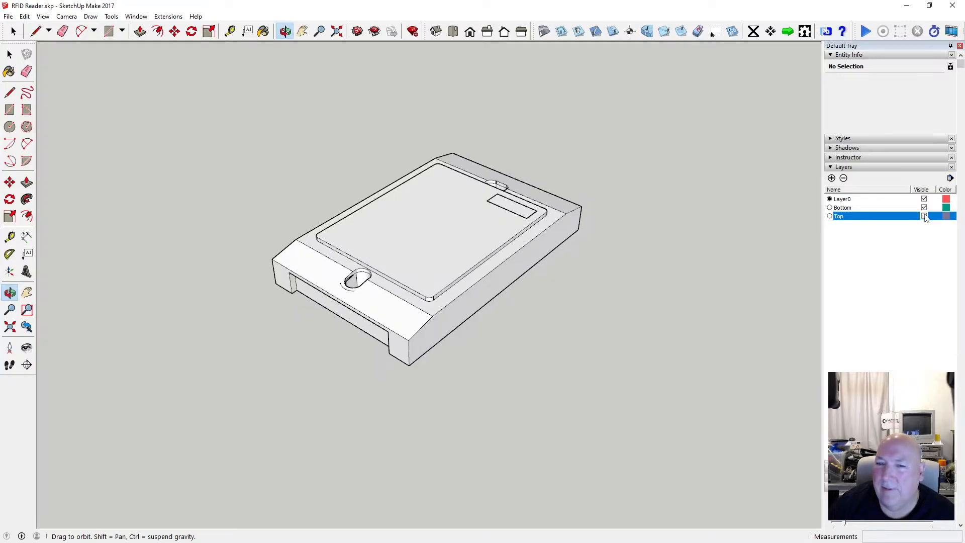
pyautogui.scroll(5, 363, 297)
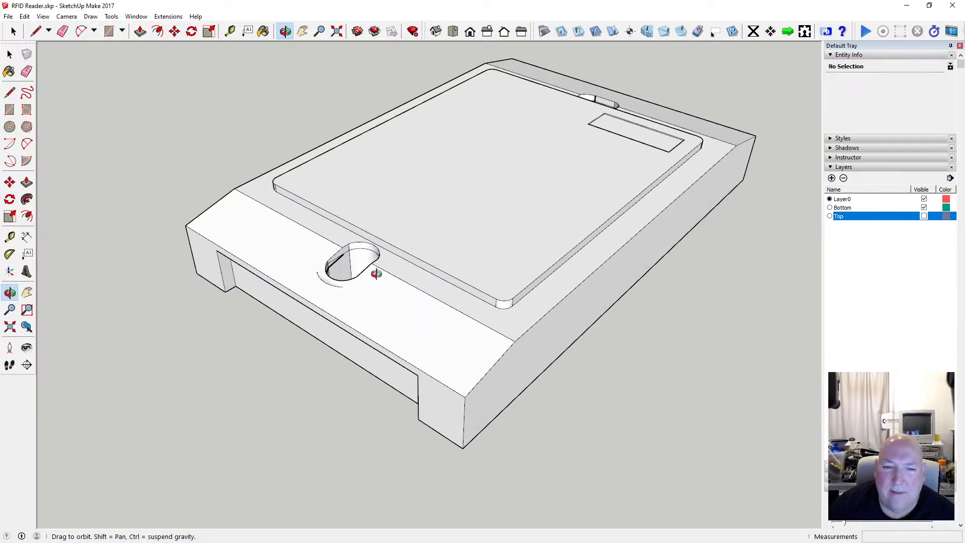
pyautogui.moveTo(364, 289); pyautogui.dragTo(788, 256)
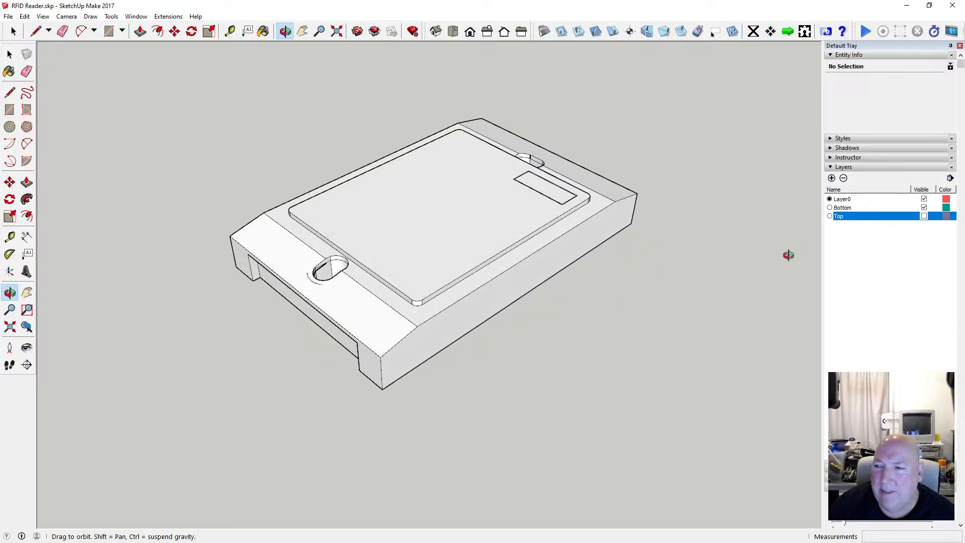
pyautogui.click(924, 216)
pyautogui.moveTo(568, 284); pyautogui.dragTo(378, 238)
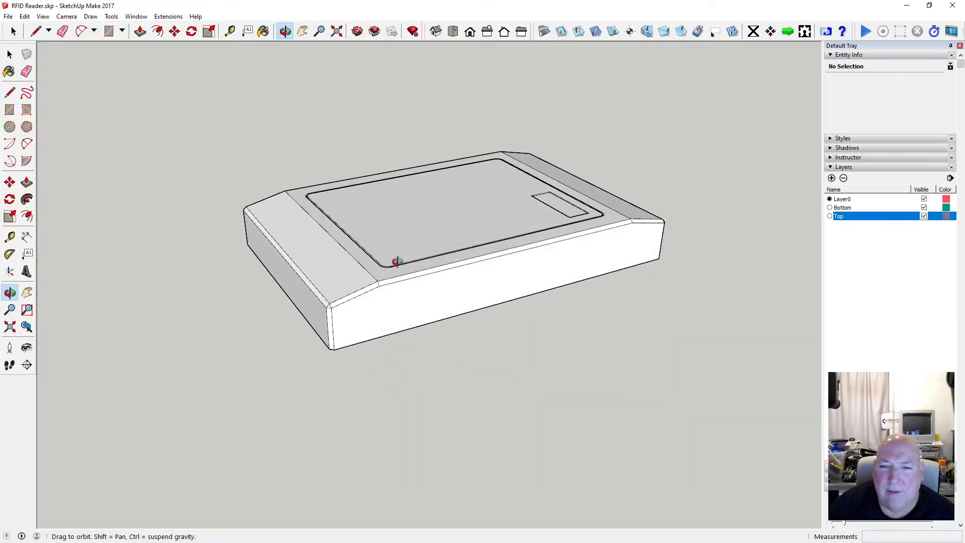
pyautogui.scroll(-3, 431, 276)
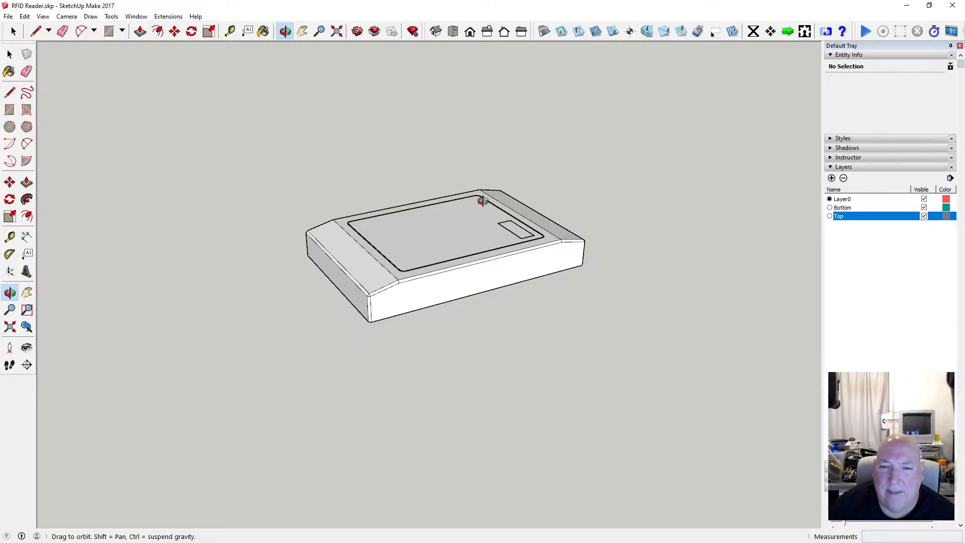
pyautogui.moveTo(483, 201); pyautogui.dragTo(409, 207)
pyautogui.moveTo(363, 285); pyautogui.dragTo(416, 309)
pyautogui.scroll(-2, 417, 297)
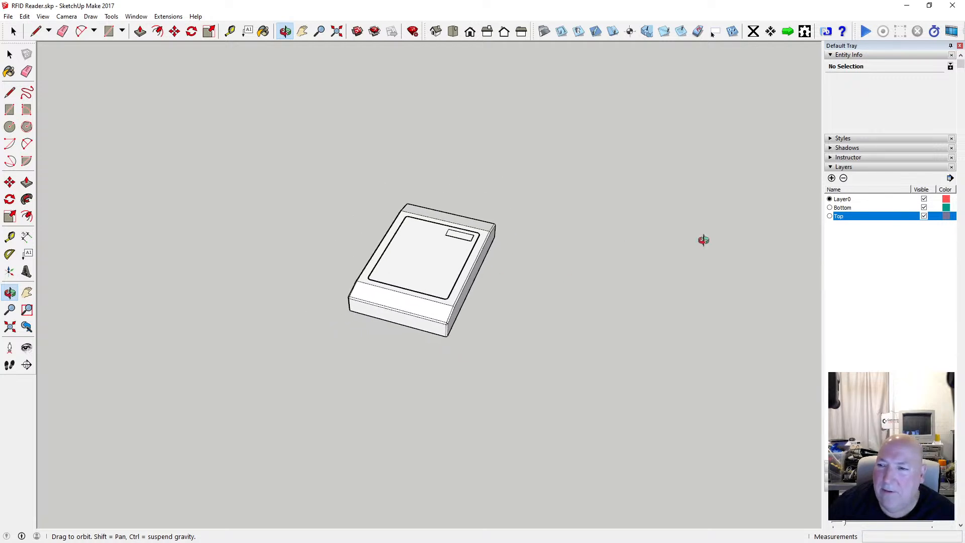
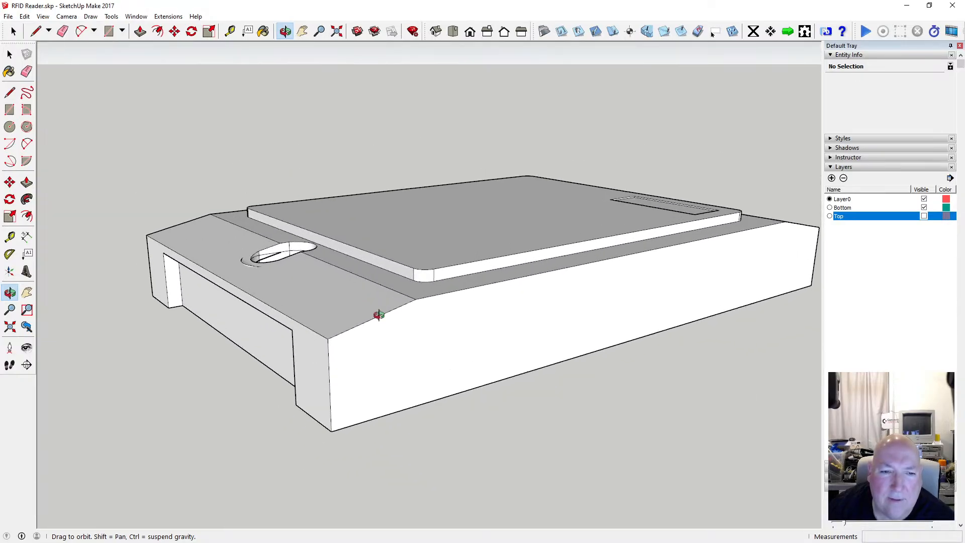
# Draw a level side line, a 71.5 mm cross line and two corner verticals above the bottom half's sloped end.
pyautogui.click(10, 92)
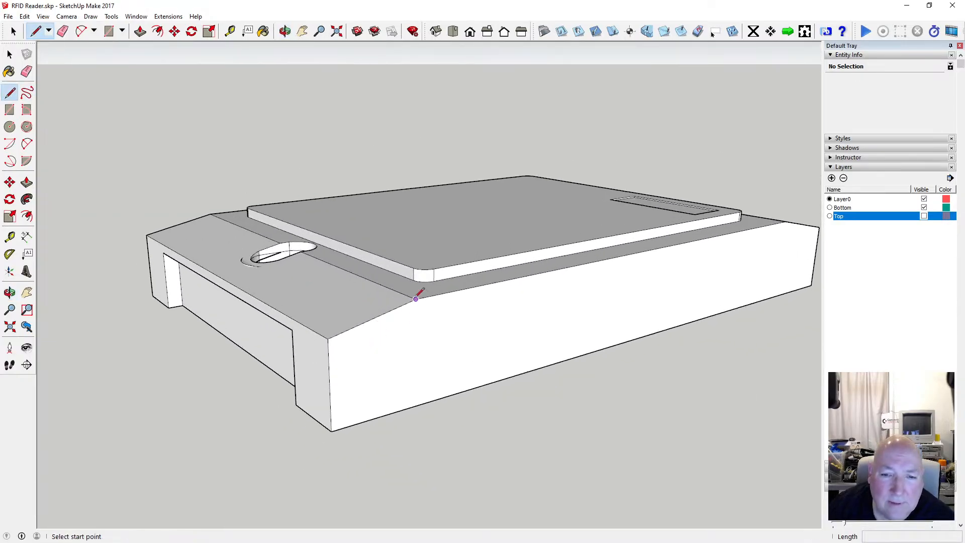
pyautogui.click(416, 298)
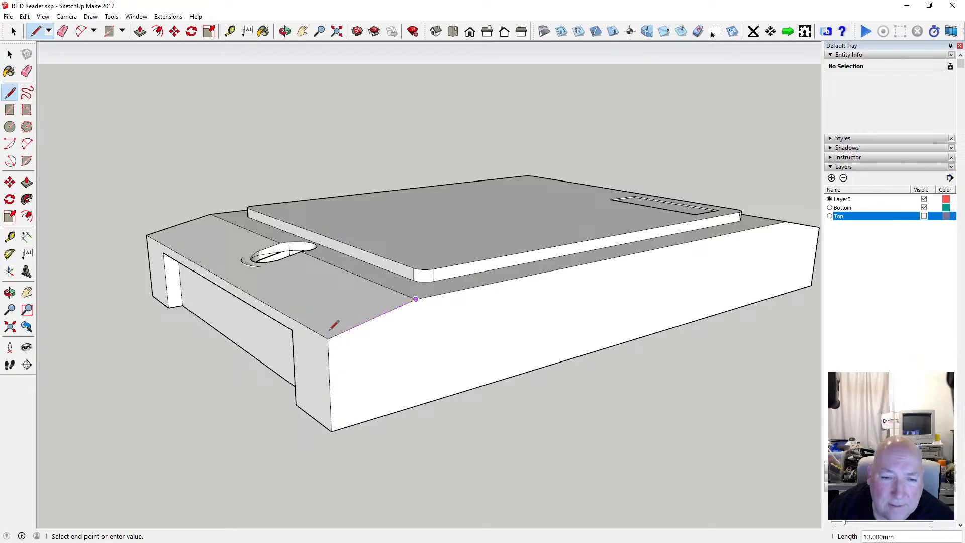
pyautogui.click(327, 318)
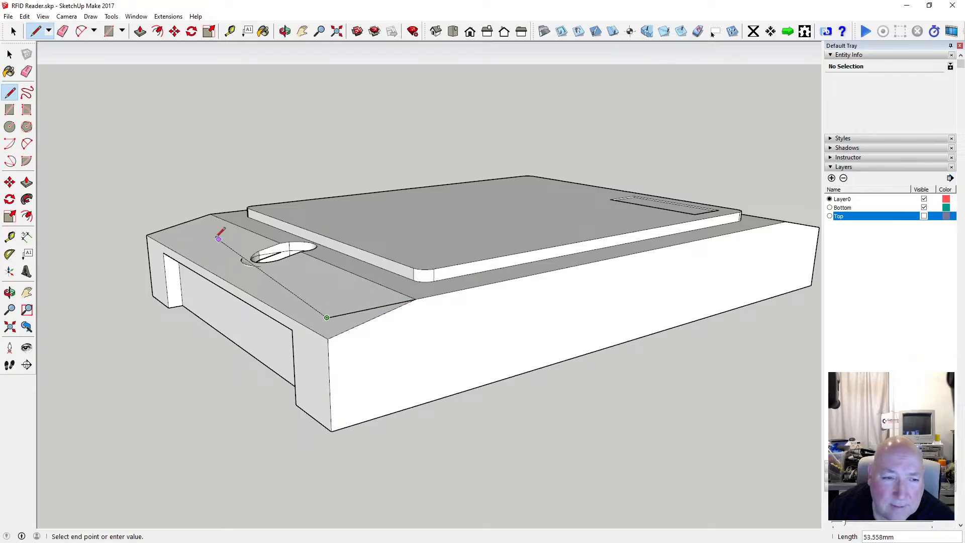
pyautogui.click(145, 221)
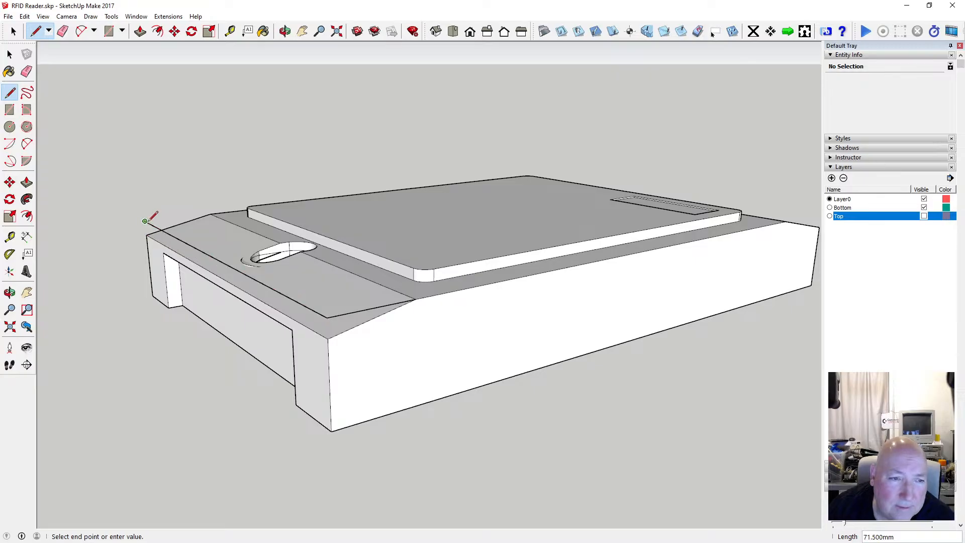
pyautogui.click(146, 234)
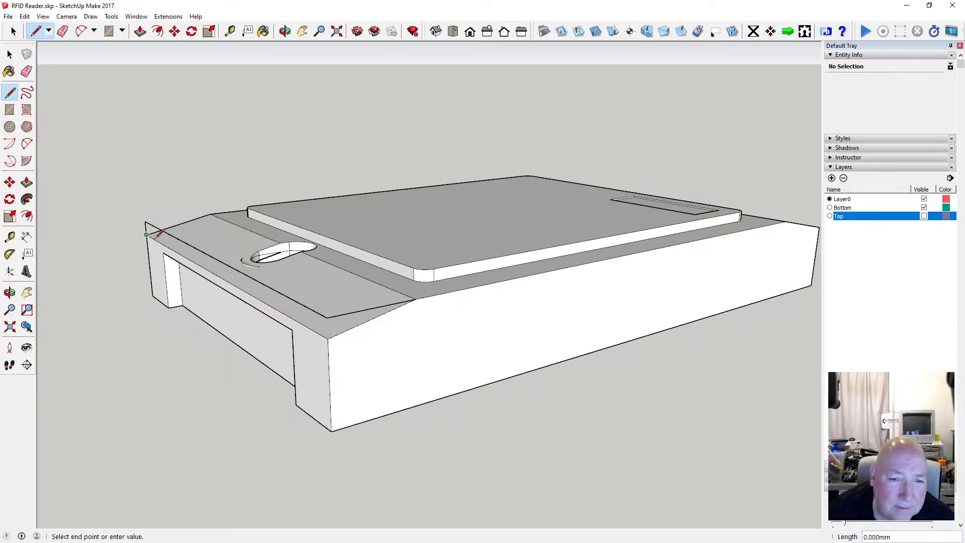
pyautogui.click(328, 338)
pyautogui.click(328, 318)
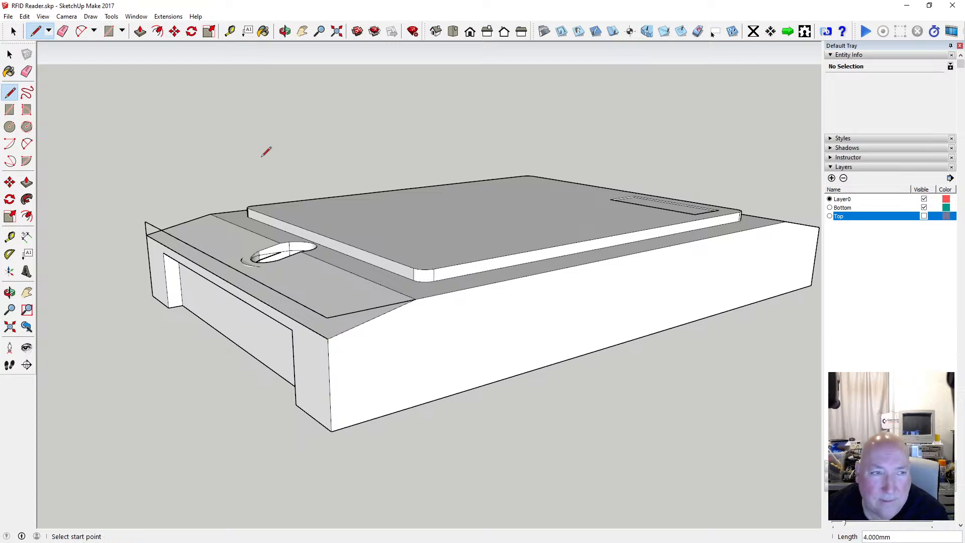
pyautogui.click(24, 16)
pyautogui.click(37, 28)
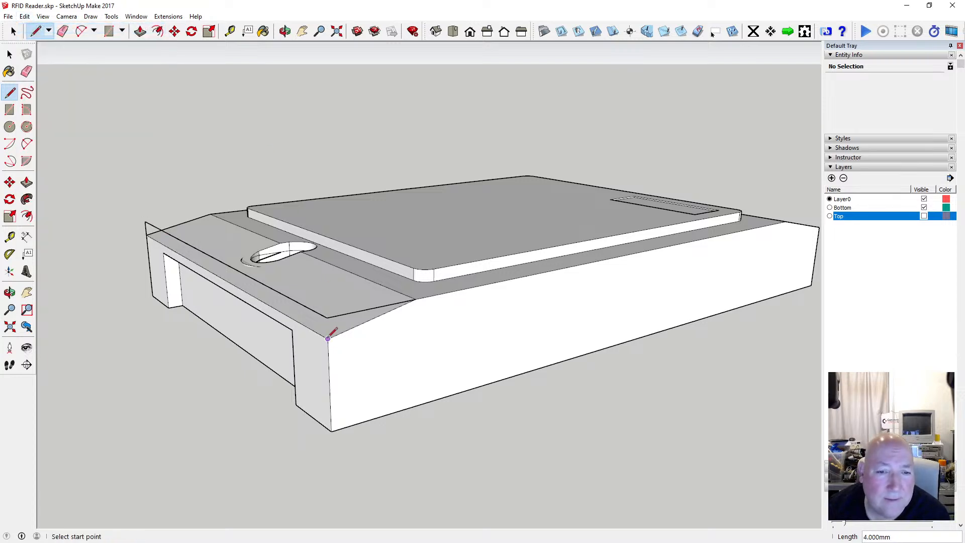
pyautogui.press('Escape')
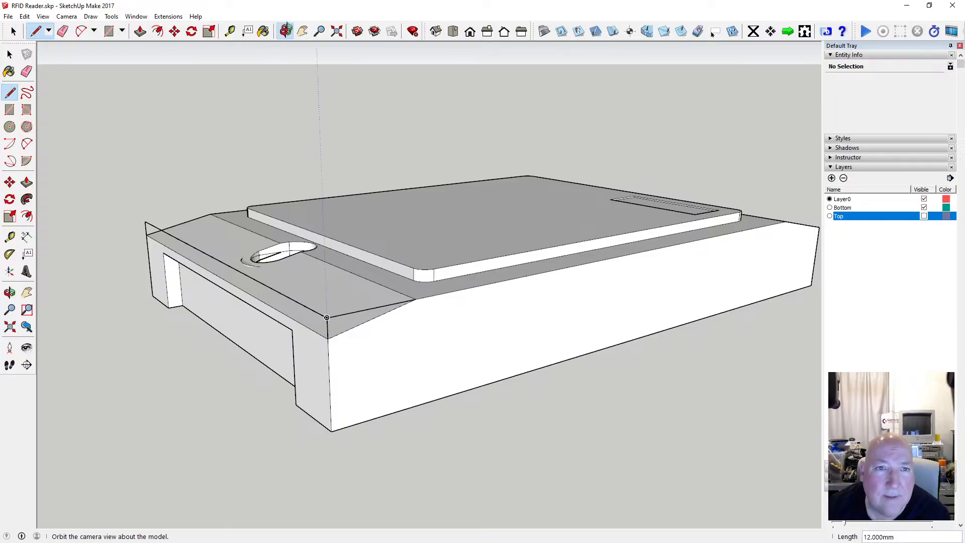
# Draw the other level side line, about 12.8 mm long, from the slope's upper corner to the raised outline's corner.
pyautogui.click(285, 31)
pyautogui.moveTo(281, 151); pyautogui.dragTo(353, 244)
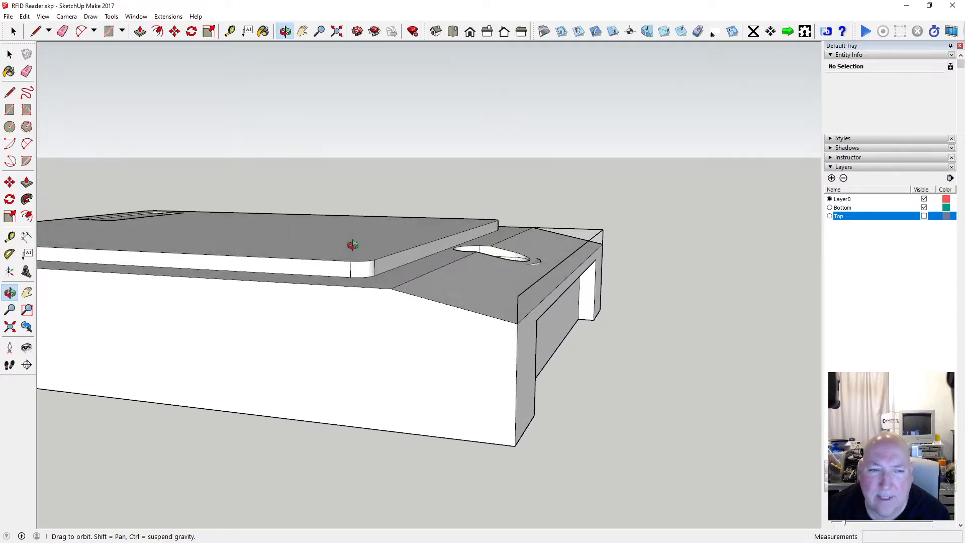
pyautogui.click(9, 92)
pyautogui.click(392, 288)
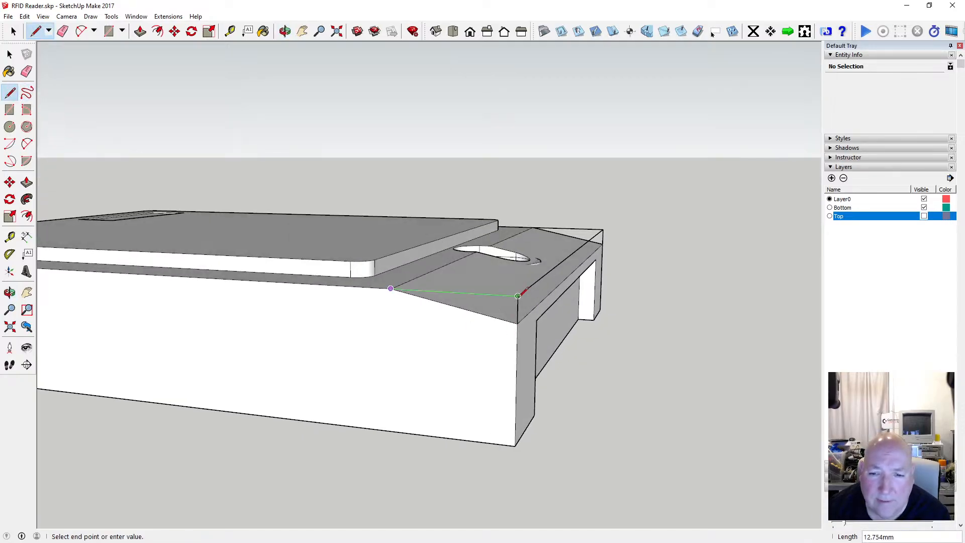
pyautogui.press('Escape')
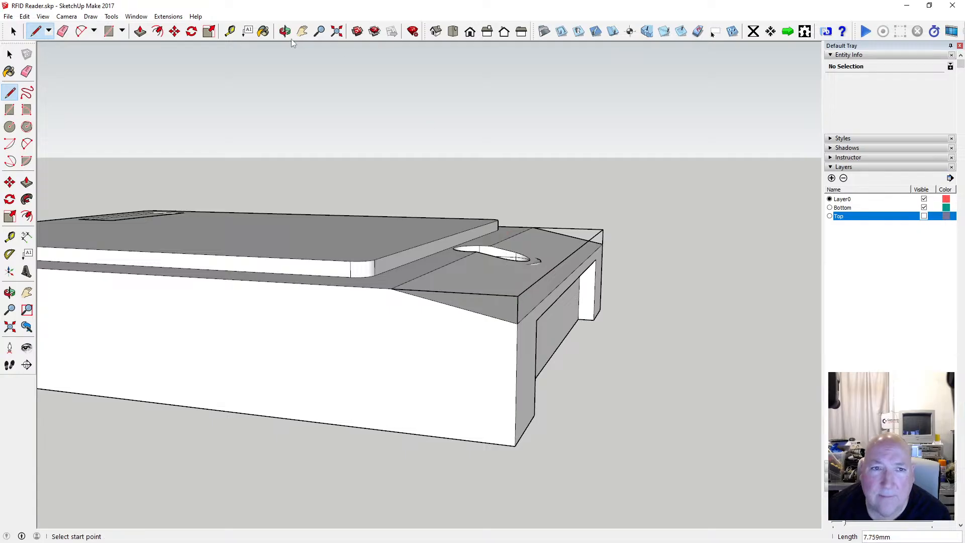
# Draw a matching outline above the opposite sloped end, with verticals about 2.7 mm high, a 71.5 mm cross line and level side lines.
pyautogui.click(285, 31)
pyautogui.moveTo(480, 223); pyautogui.dragTo(549, 263)
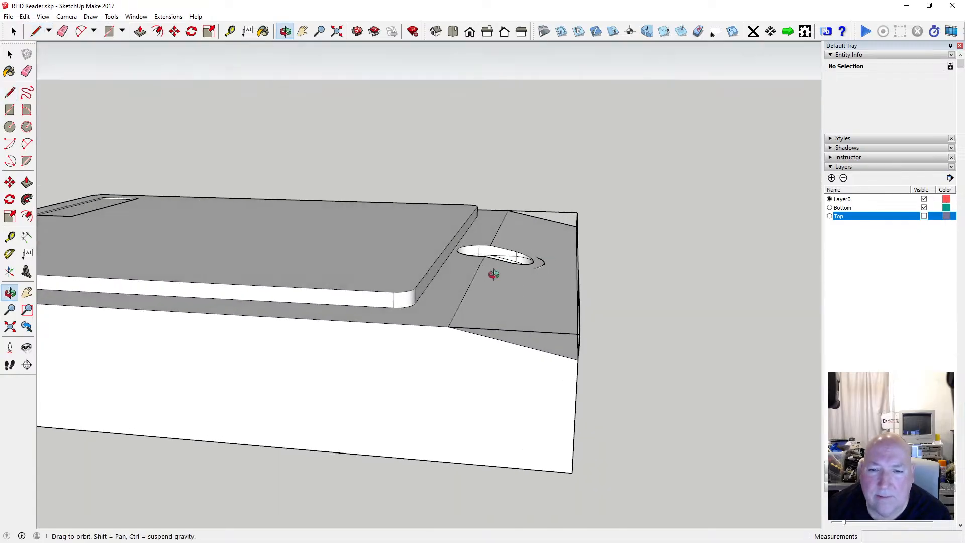
pyautogui.scroll(-8, 510, 256)
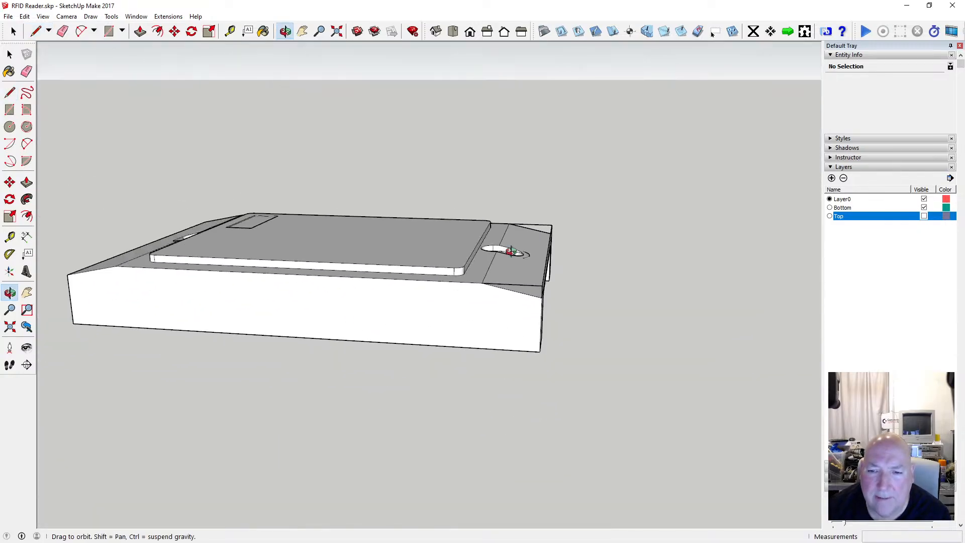
pyautogui.moveTo(511, 252); pyautogui.dragTo(360, 280)
pyautogui.scroll(6, 216, 301)
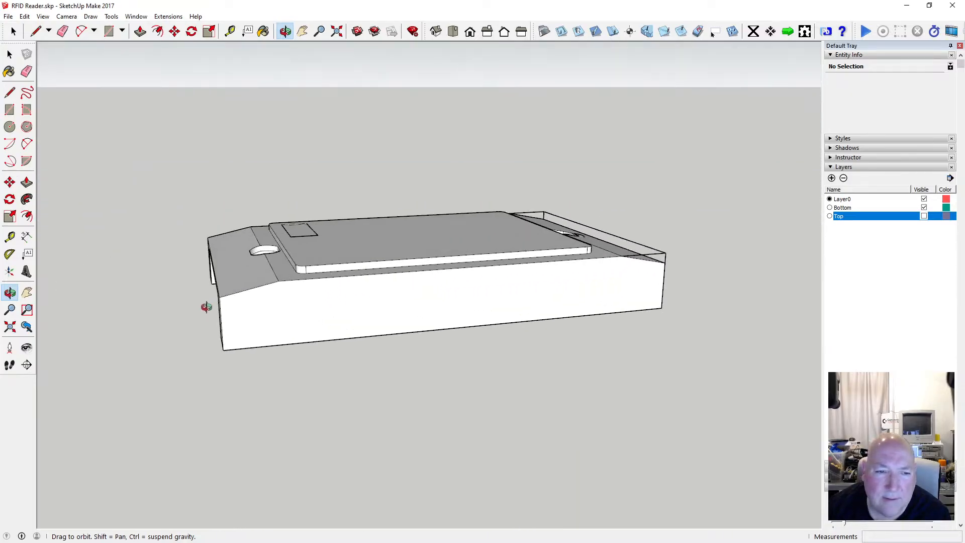
pyautogui.moveTo(232, 292); pyautogui.dragTo(278, 239)
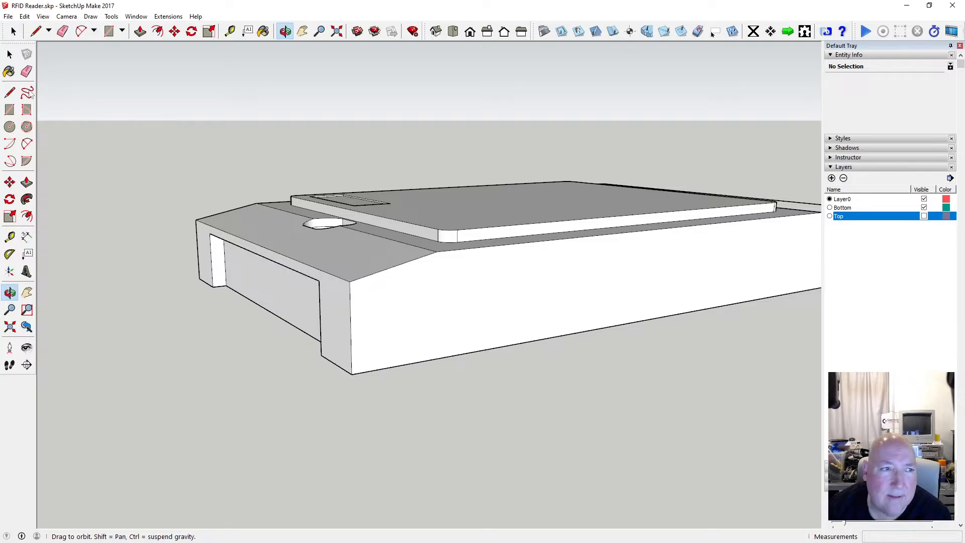
pyautogui.click(9, 93)
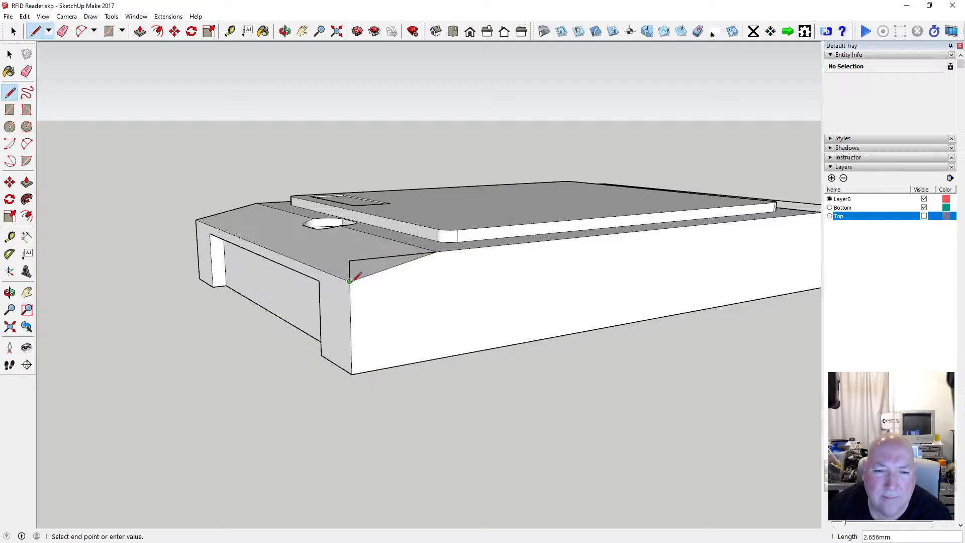
pyautogui.click(349, 281)
pyautogui.click(195, 220)
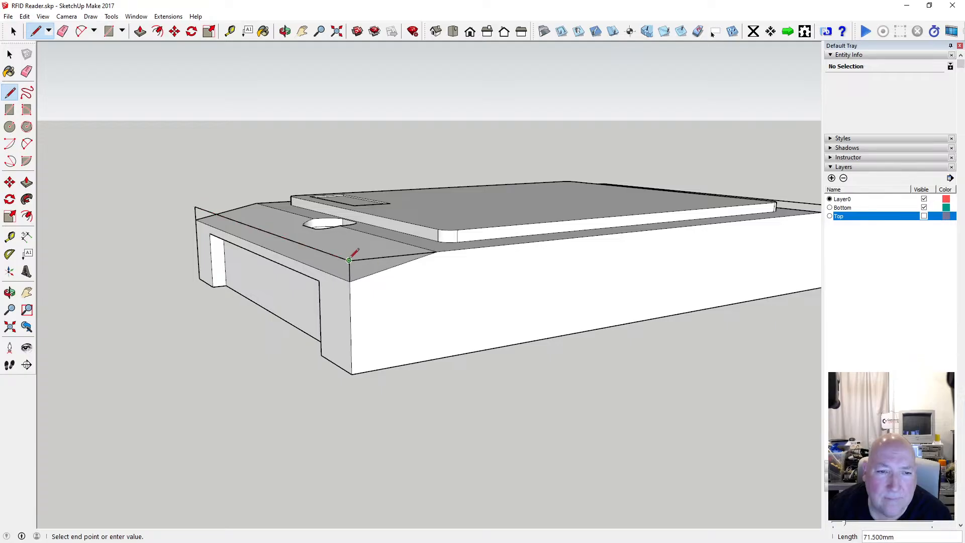
pyautogui.click(195, 206)
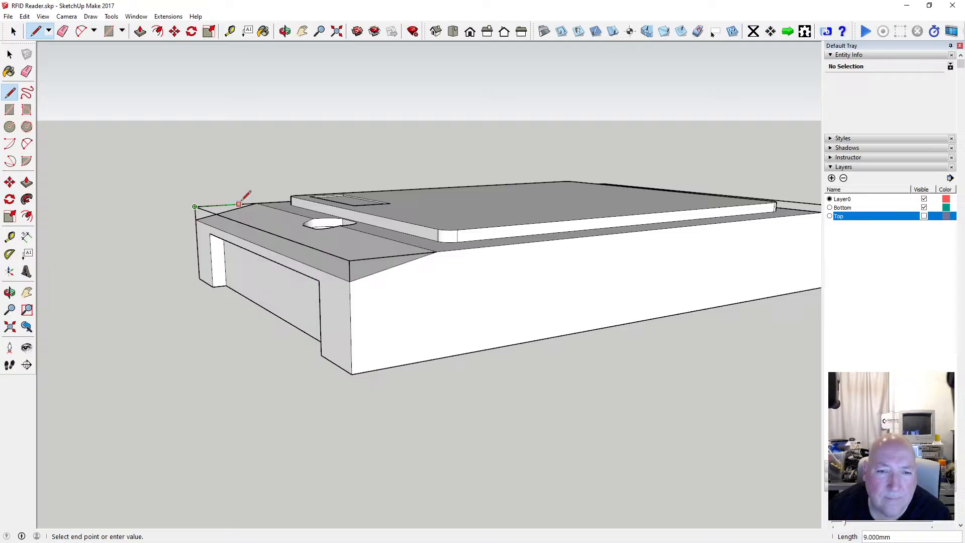
# Cut the outline edges of both sloped ends, paste them in place inside the bottom half's component and close the component.
pyautogui.click(286, 31)
pyautogui.moveTo(442, 253); pyautogui.dragTo(483, 281)
pyautogui.click(10, 54)
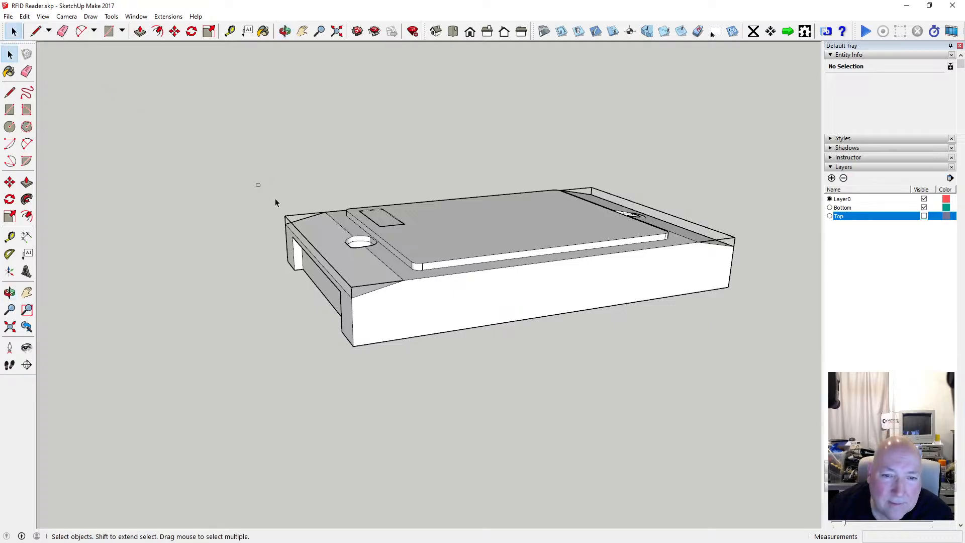
pyautogui.moveTo(275, 199); pyautogui.dragTo(451, 338)
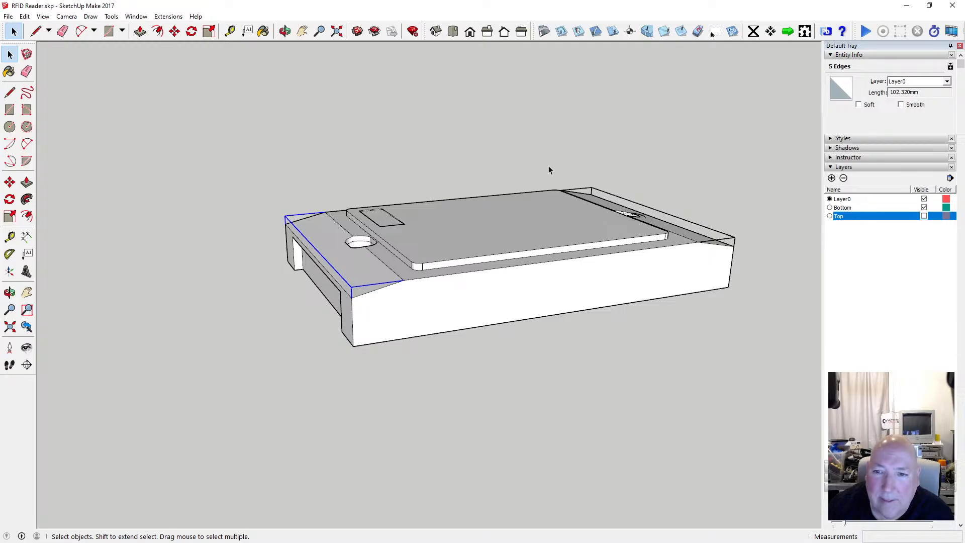
pyautogui.keyDown('shift'); pyautogui.moveTo(549, 170); pyautogui.dragTo(771, 292); pyautogui.keyUp('shift')
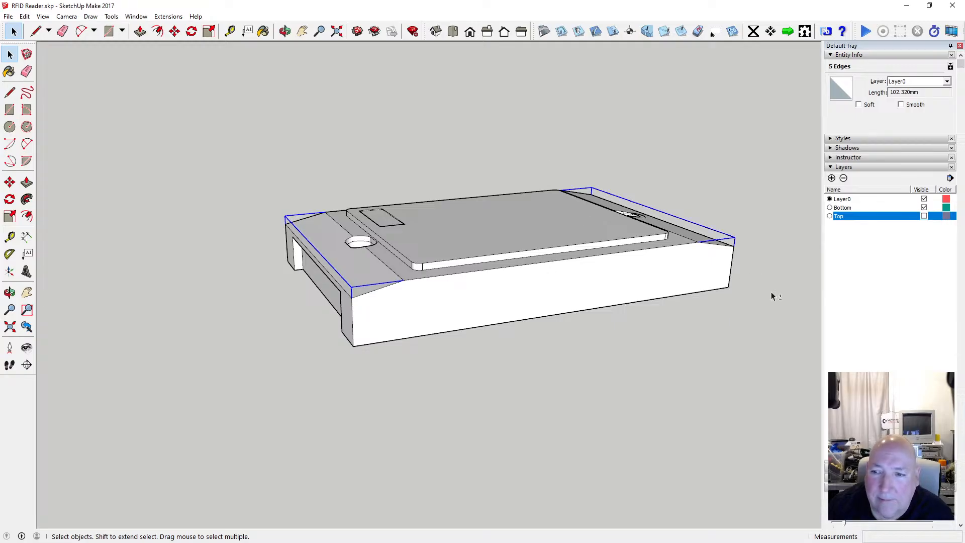
pyautogui.click(24, 16)
pyautogui.click(51, 54)
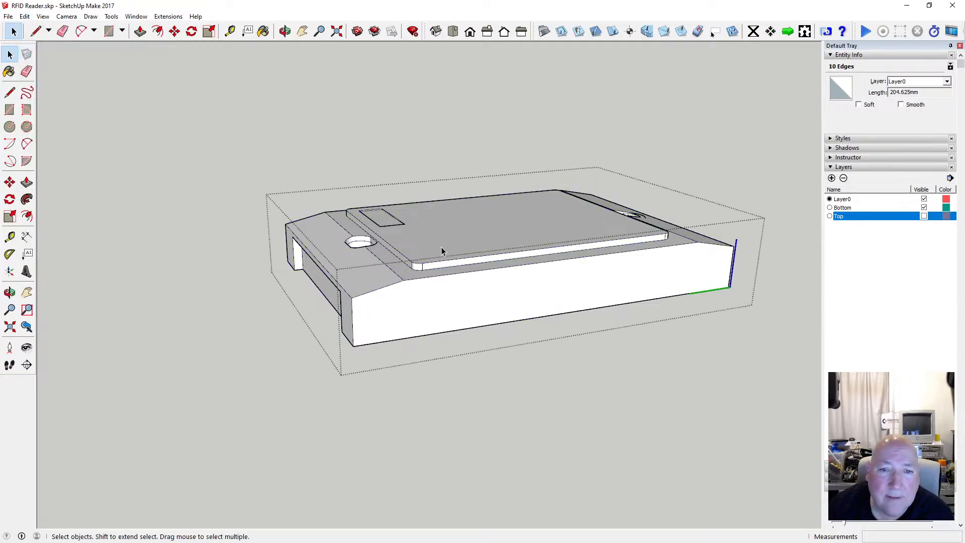
pyautogui.click(25, 16)
pyautogui.click(64, 88)
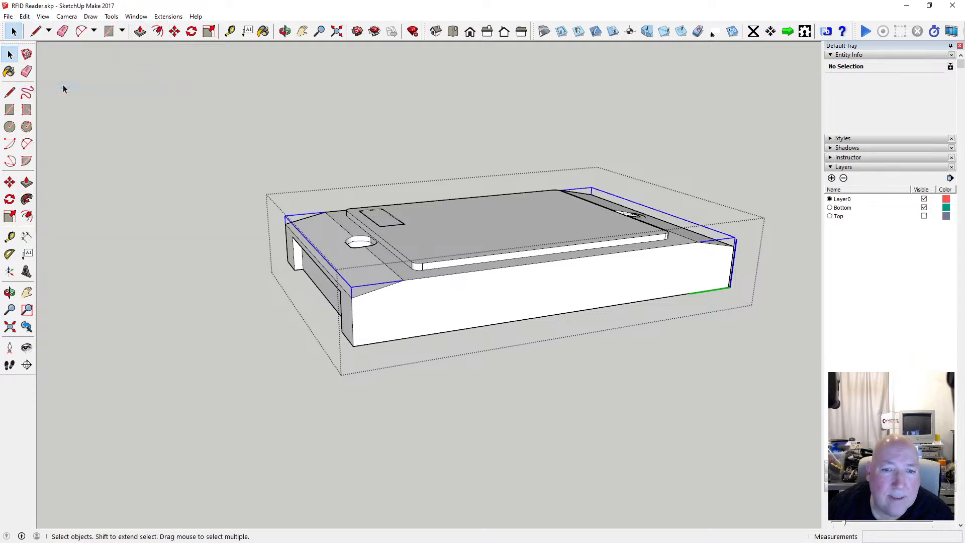
pyautogui.click(239, 165)
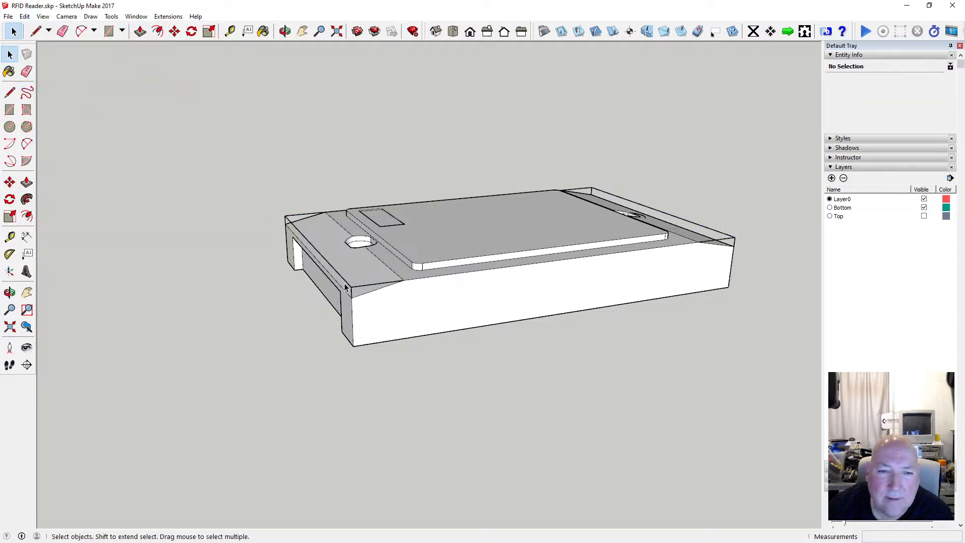
# Draw a line about 13 mm long along the slope's side edge, from the end corner up to the slope's upper corner.
pyautogui.scroll(3, 345, 285)
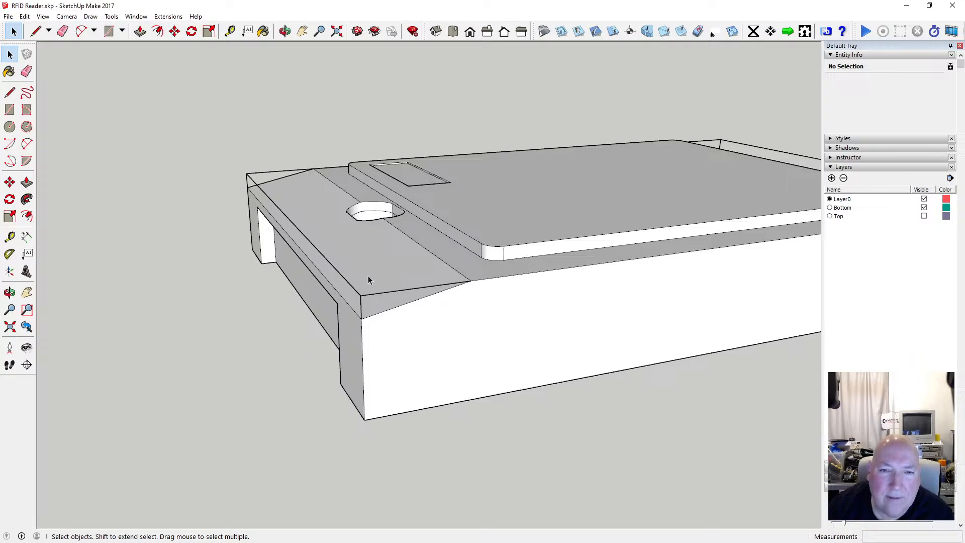
pyautogui.click(9, 92)
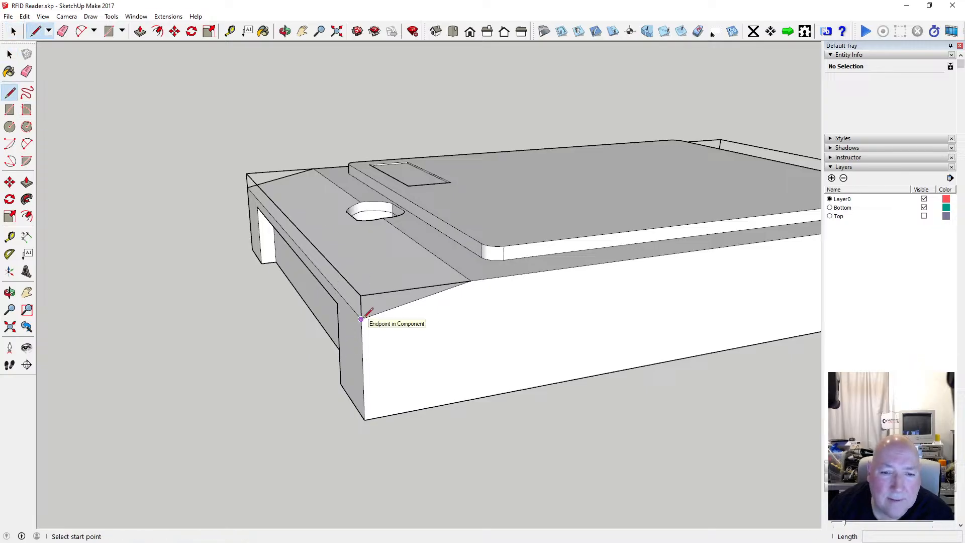
pyautogui.click(361, 319)
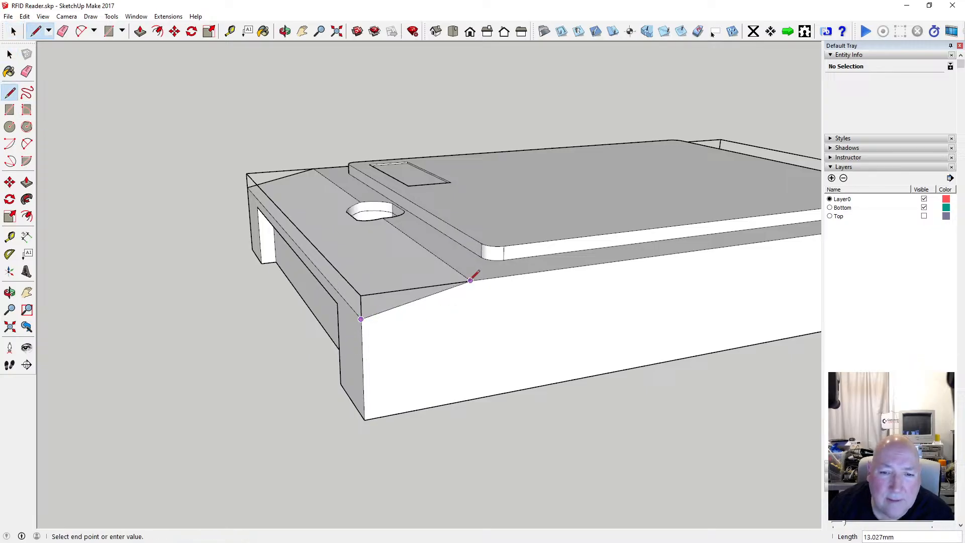
pyautogui.click(471, 280)
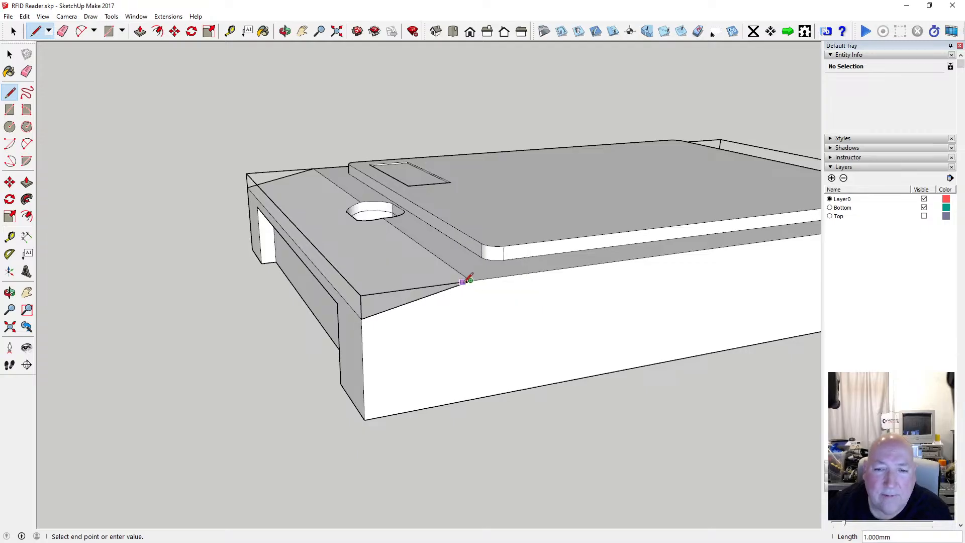
pyautogui.press('Escape')
# Close the triangular side face above the slope with a vertical line about 2.7 mm and a level line about 12.8 mm long.
pyautogui.click(284, 31)
pyautogui.moveTo(352, 201); pyautogui.dragTo(586, 235)
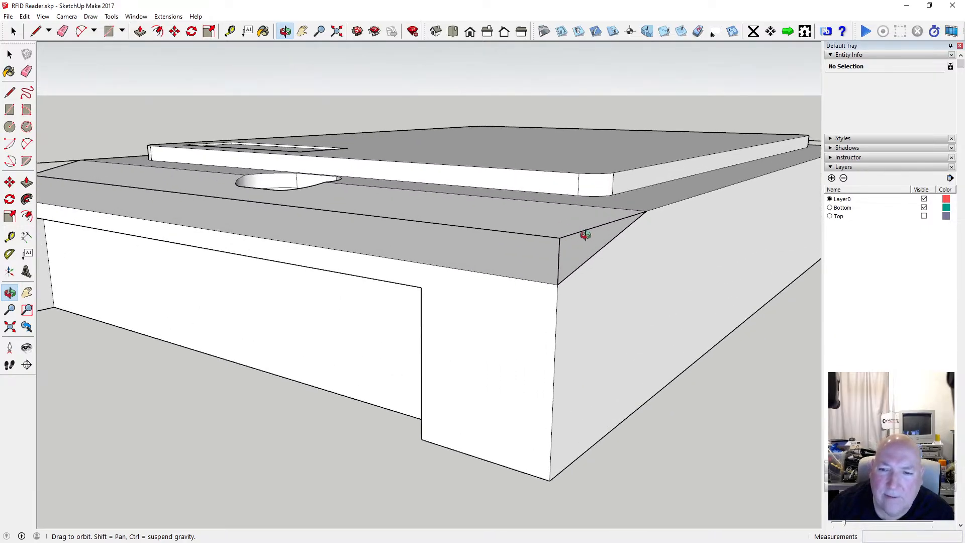
pyautogui.scroll(2, 586, 235)
pyautogui.moveTo(624, 263); pyautogui.dragTo(587, 261)
pyautogui.press('l')
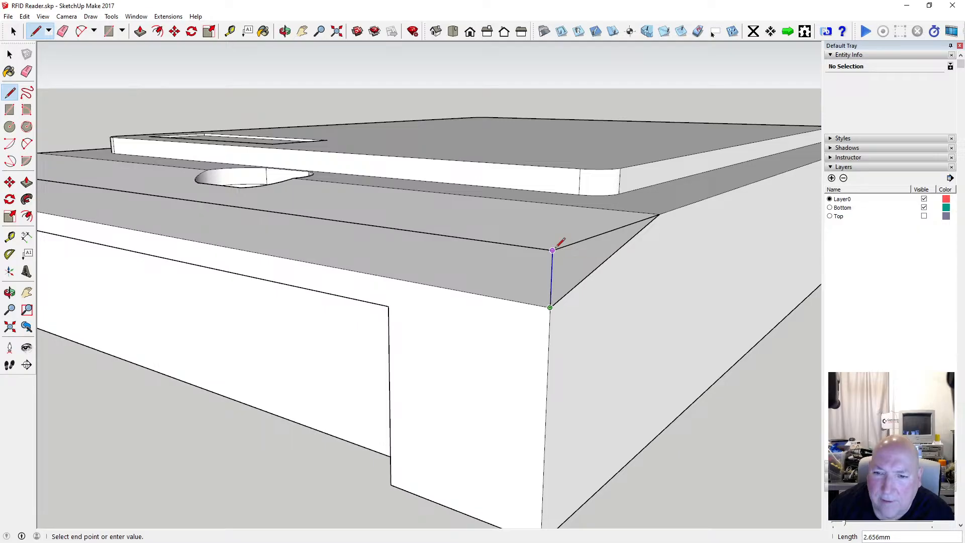
pyautogui.click(659, 214)
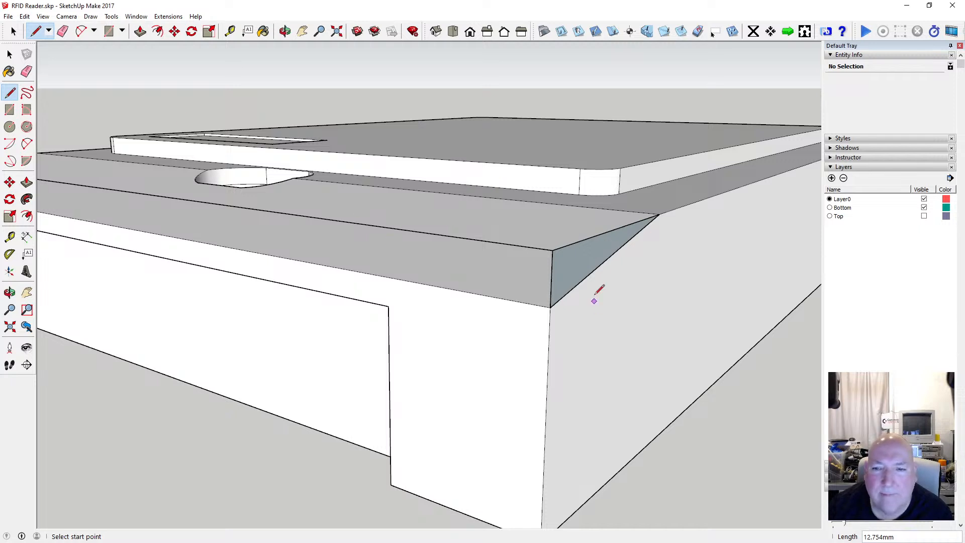
# Try to close the end face above the slope with a cross line along its lower edge and a vertical about 2.7 mm high.
pyautogui.scroll(-3, 596, 293)
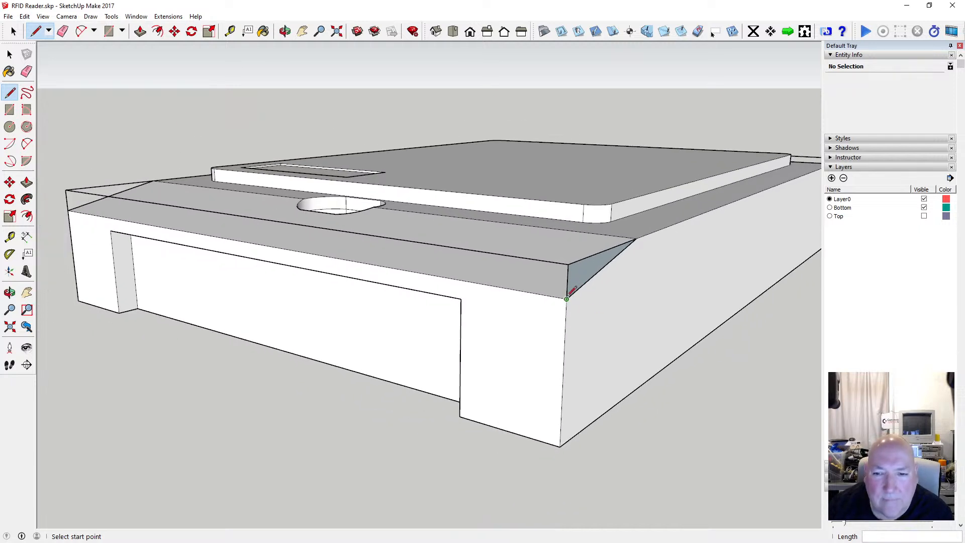
pyautogui.click(568, 297)
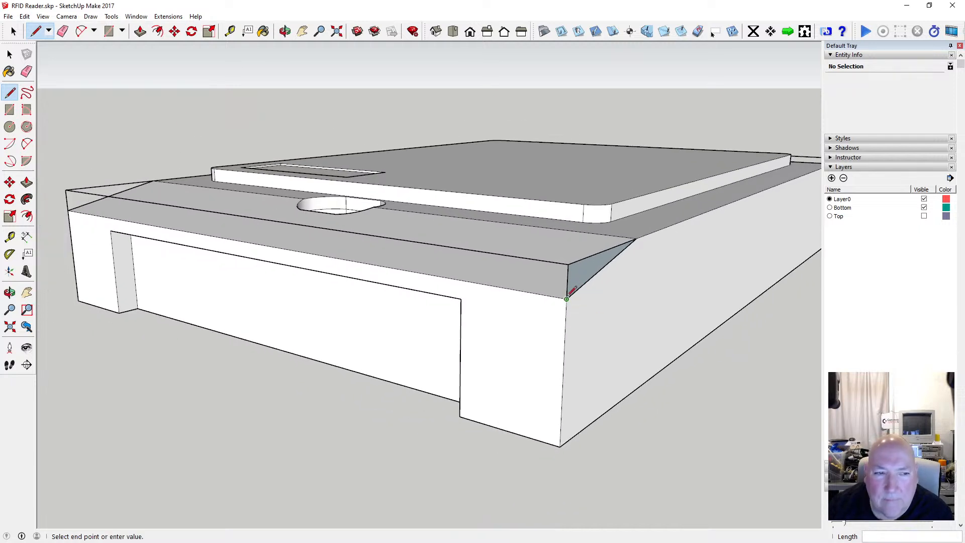
pyautogui.click(69, 210)
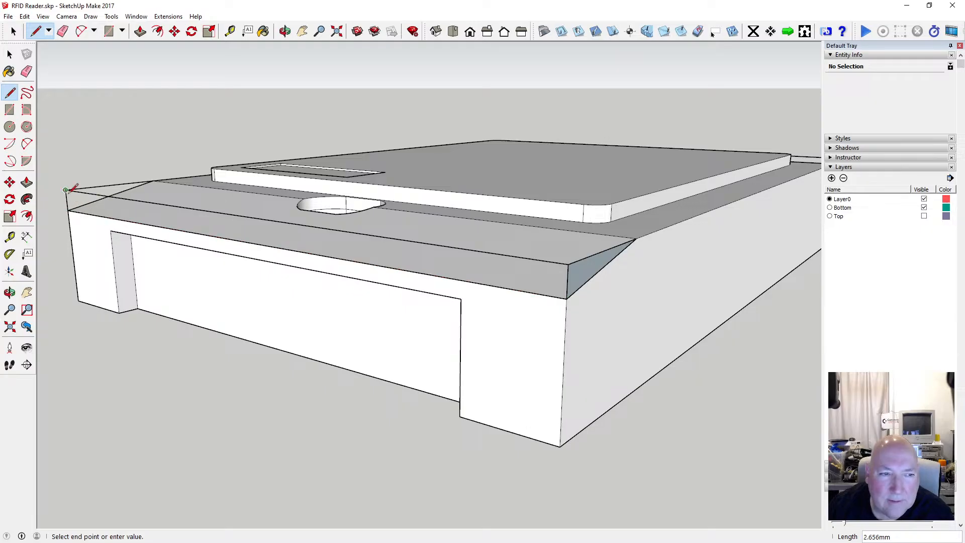
pyautogui.scroll(-3, 372, 308)
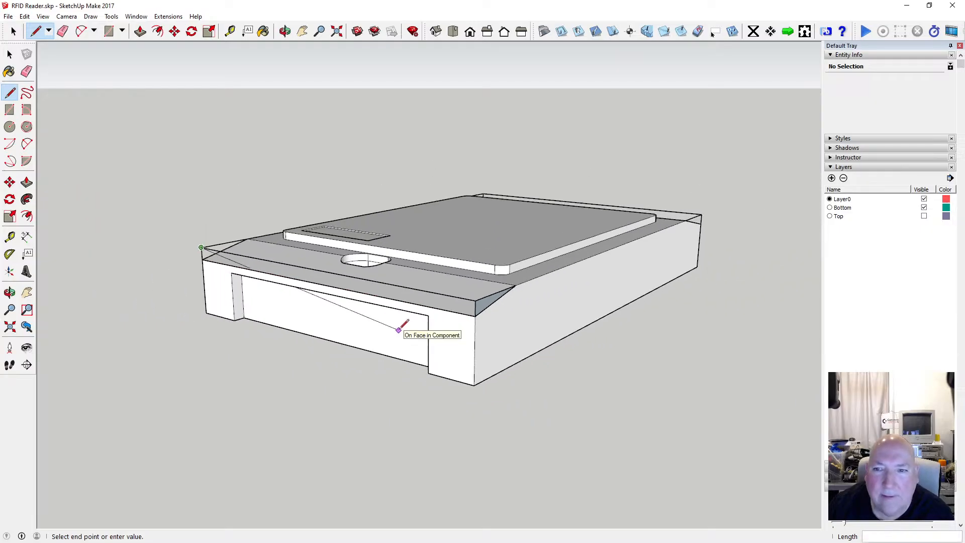
pyautogui.press('space')
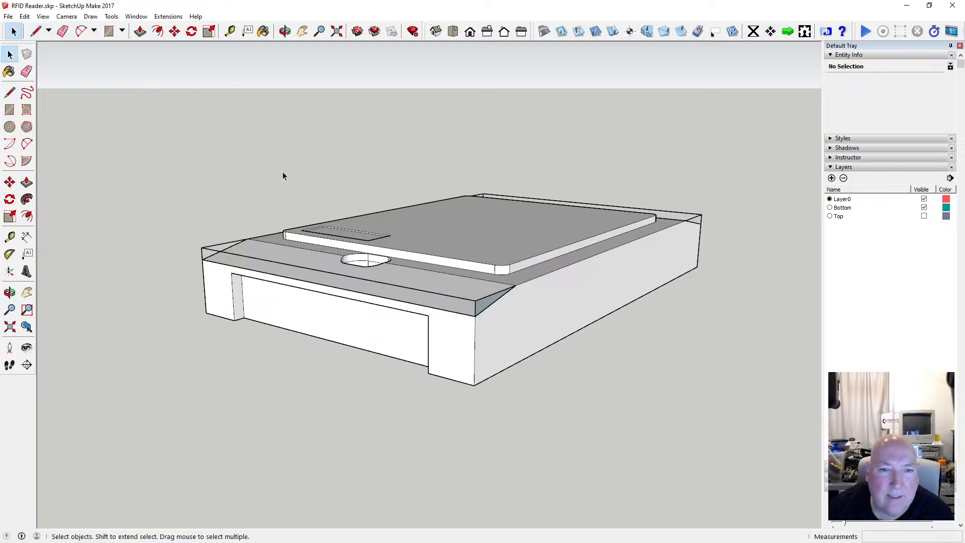
# Undo the lines drawn outside the component and the component's closing, so that the bottom half is open for editing again.
pyautogui.click(25, 16)
pyautogui.click(34, 28)
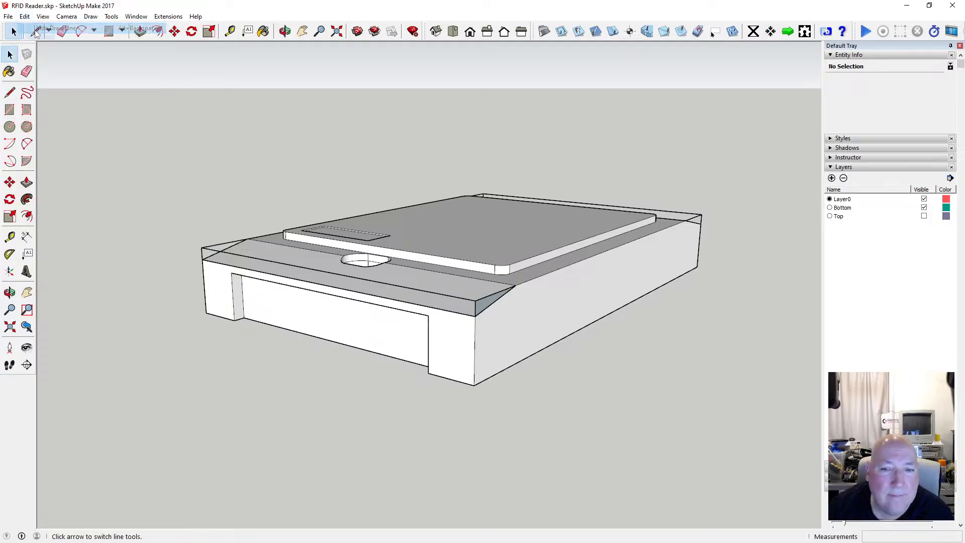
pyautogui.click(25, 16)
pyautogui.click(37, 28)
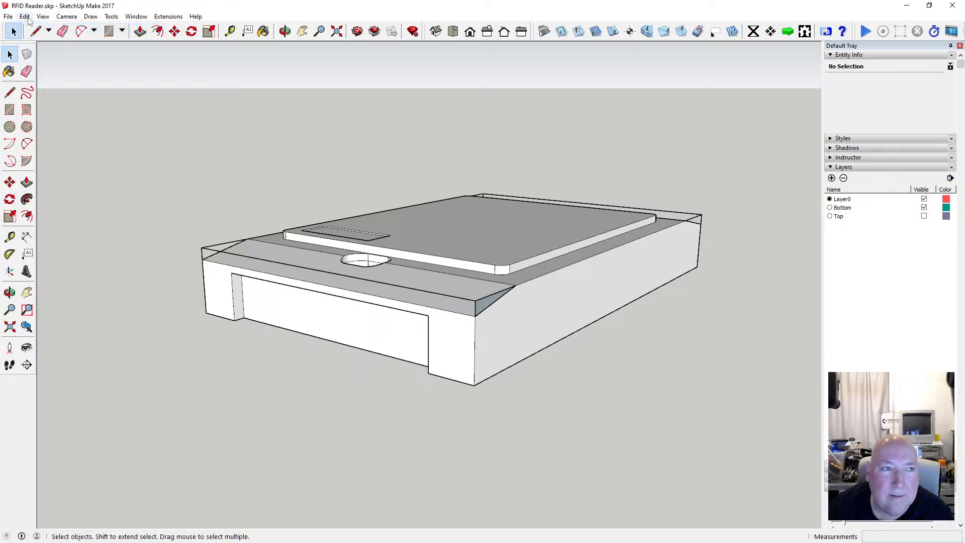
pyautogui.click(24, 16)
pyautogui.click(38, 29)
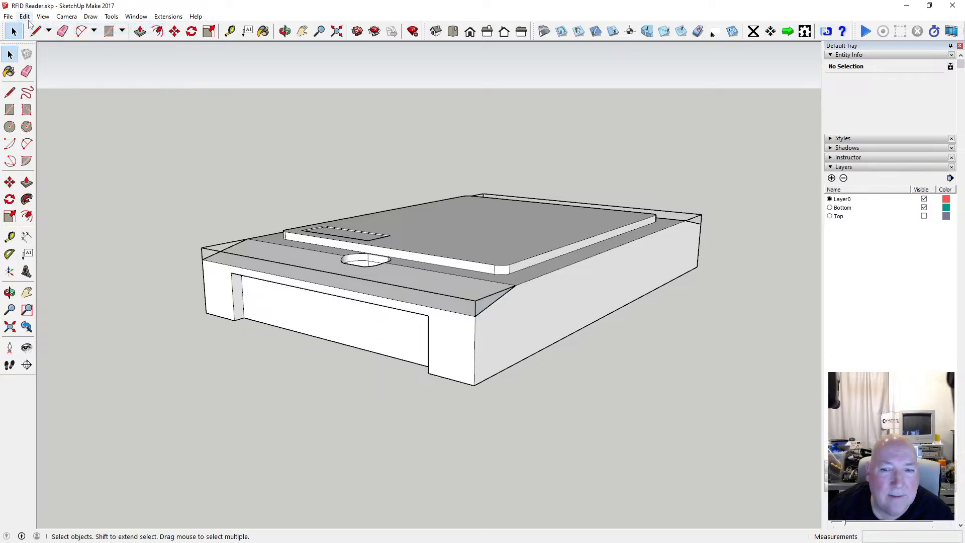
pyautogui.click(26, 17)
pyautogui.click(35, 29)
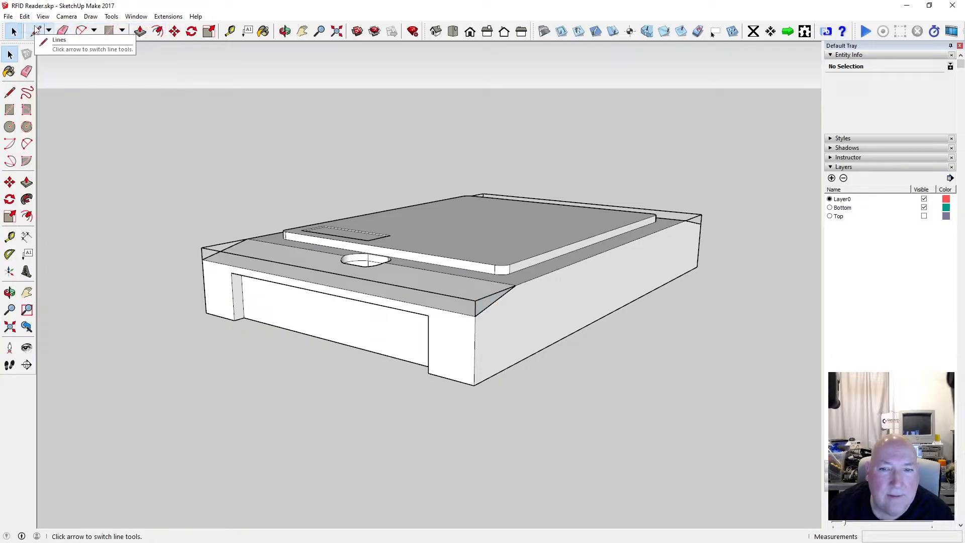
pyautogui.click(24, 16)
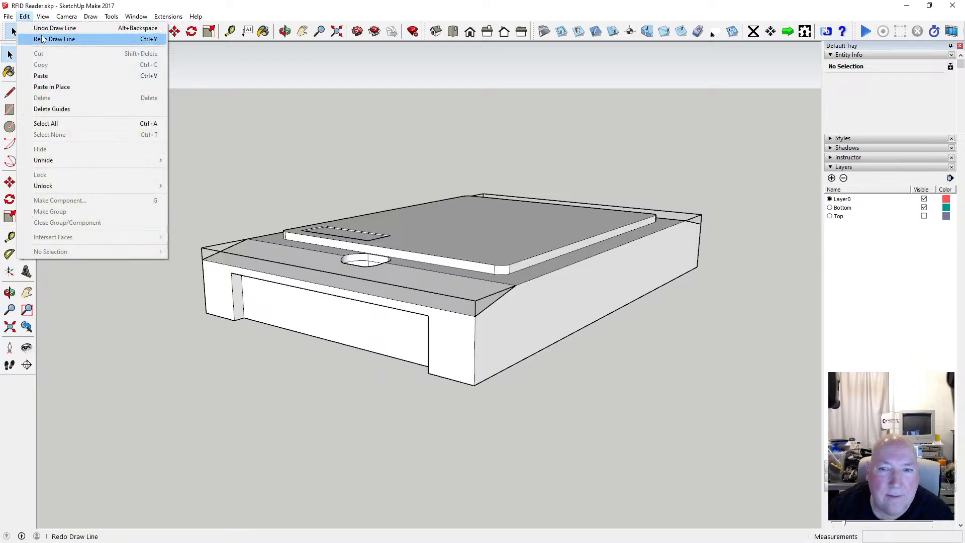
pyautogui.click(42, 39)
pyautogui.click(25, 16)
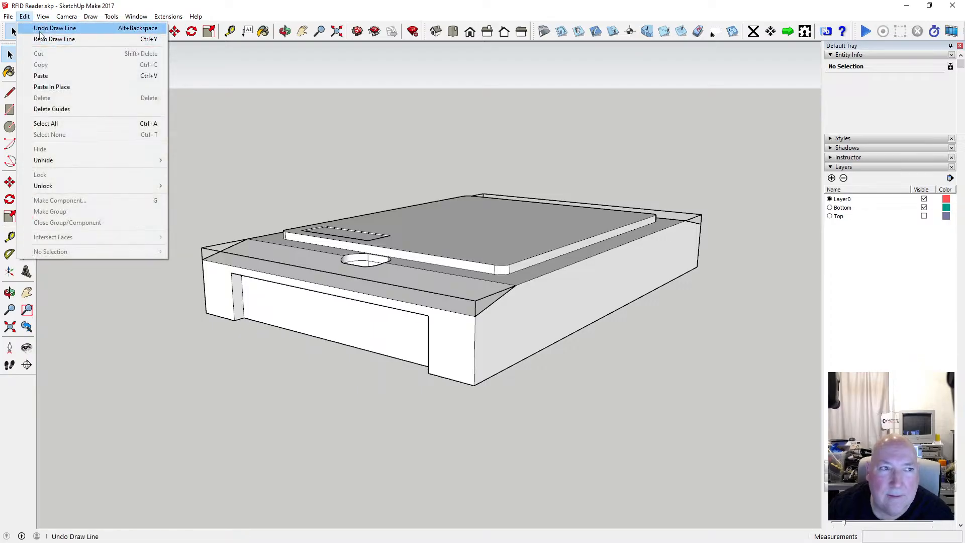
pyautogui.click(40, 32)
pyautogui.click(25, 17)
pyautogui.click(38, 29)
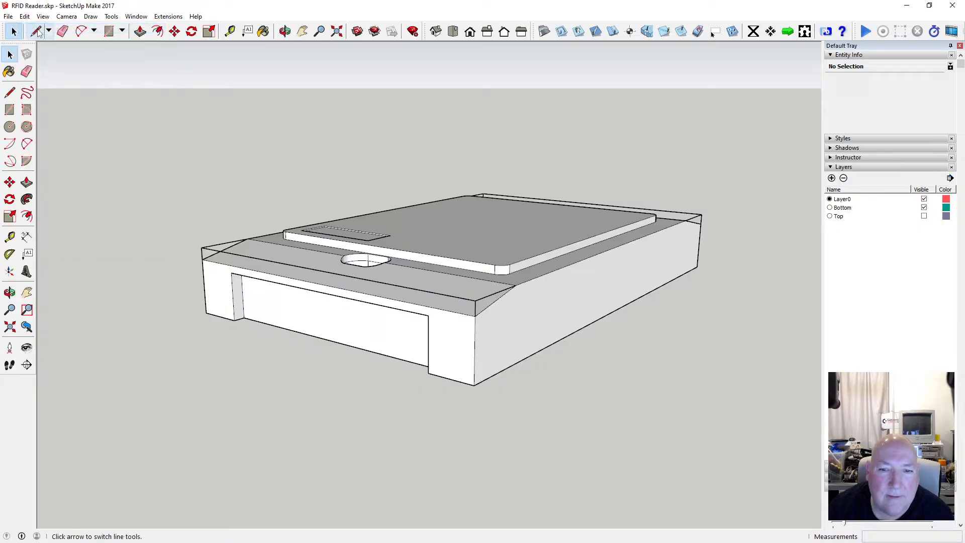
pyautogui.click(25, 17)
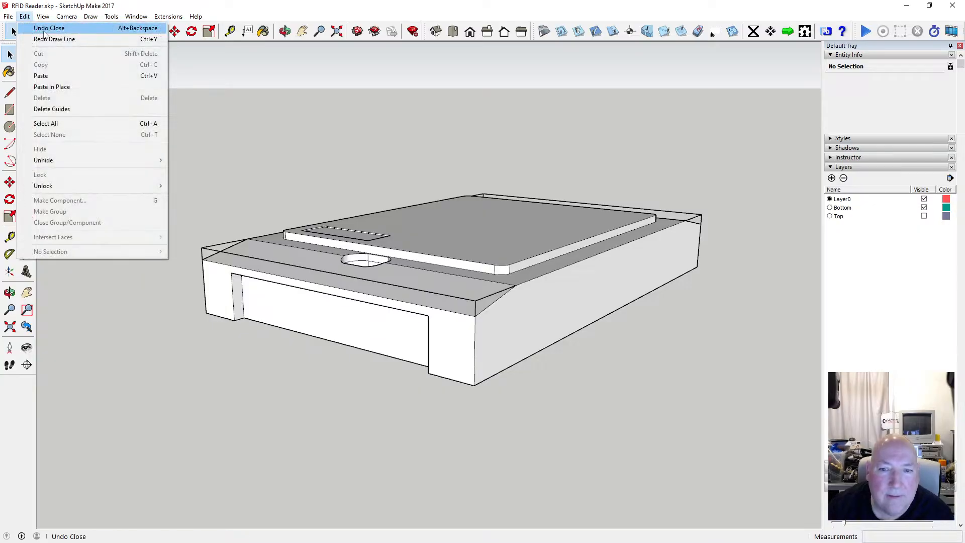
pyautogui.click(49, 28)
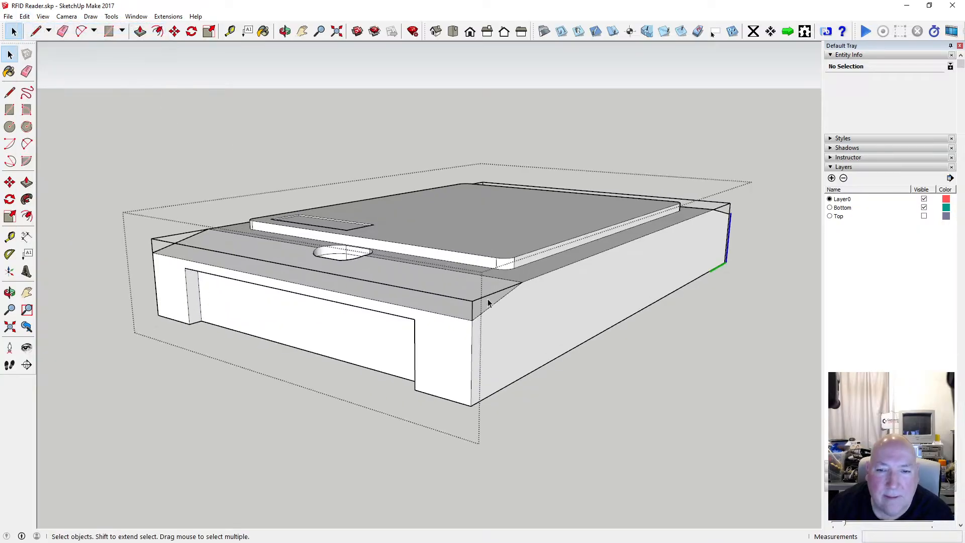
# Fill the raised end's end and top faces with a vertical corner line about 2.7 mm and a line about 30.3 mm from finger cutout to slope corner.
pyautogui.scroll(2, 488, 302)
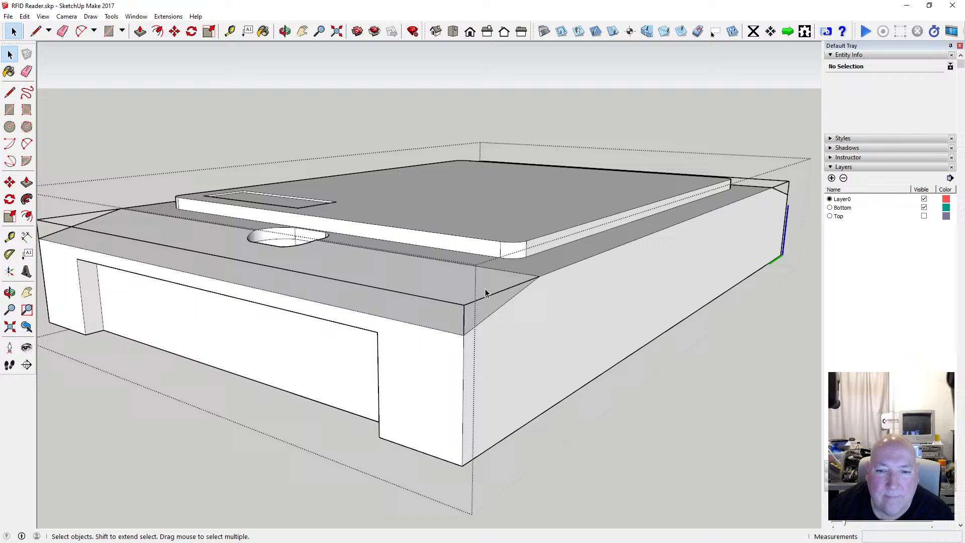
pyautogui.click(10, 92)
pyautogui.click(463, 335)
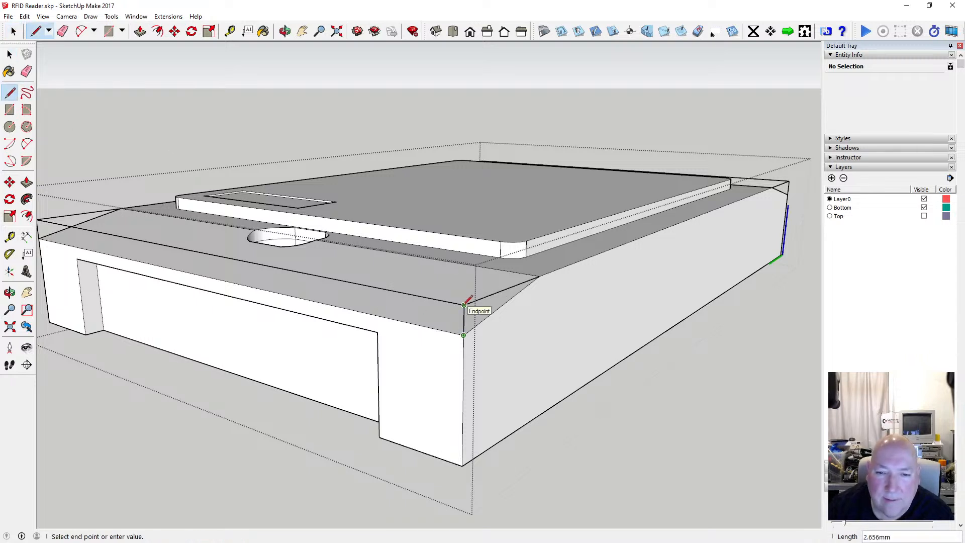
pyautogui.click(464, 305)
pyautogui.scroll(-1, 475, 300)
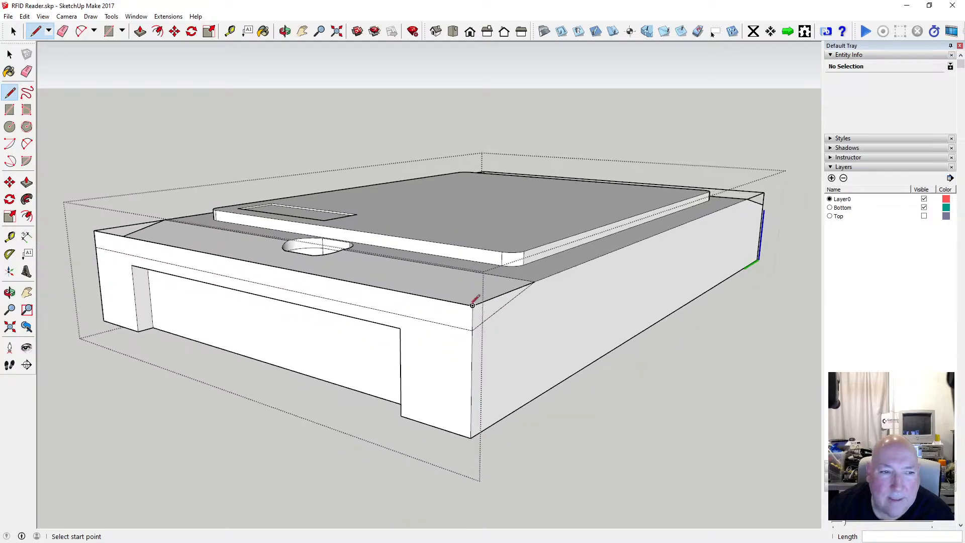
pyautogui.click(350, 243)
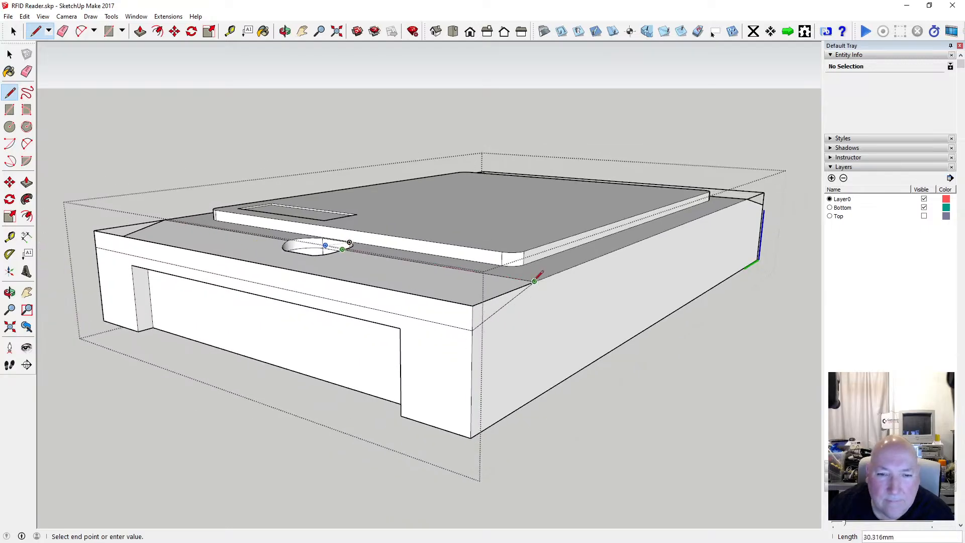
pyautogui.click(535, 281)
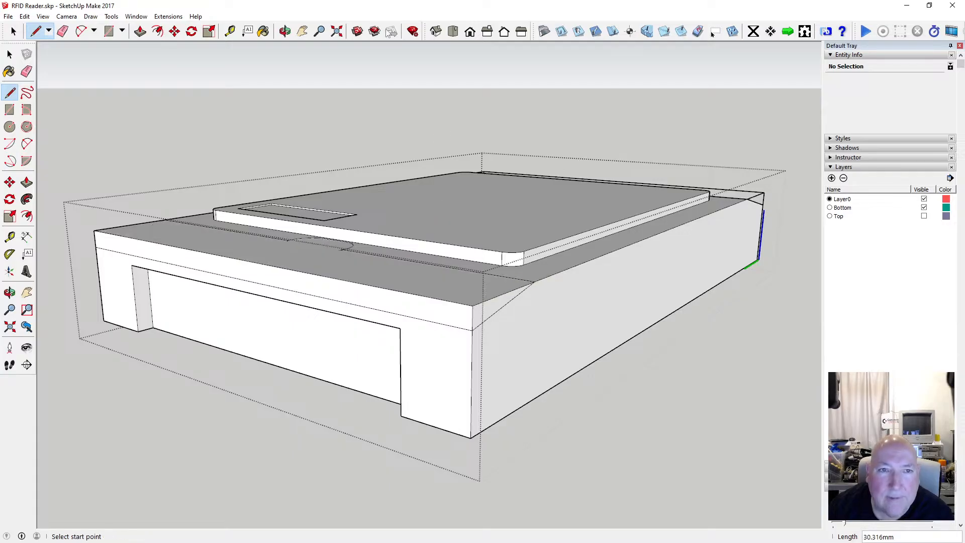
# At the opposite end, close the top face with a 32 mm line by the cutout and one side triangle with a vertical about 2.6 mm.
pyautogui.click(284, 31)
pyautogui.moveTo(500, 176)
pyautogui.mouseDown()
pyautogui.moveTo(247, 287)
pyautogui.moveTo(425, 241)
pyautogui.moveTo(387, 192)
pyautogui.moveTo(533, 272)
pyautogui.moveTo(523, 264)
pyautogui.mouseUp()
pyautogui.scroll(-3, 258, 258)
pyautogui.click(9, 92)
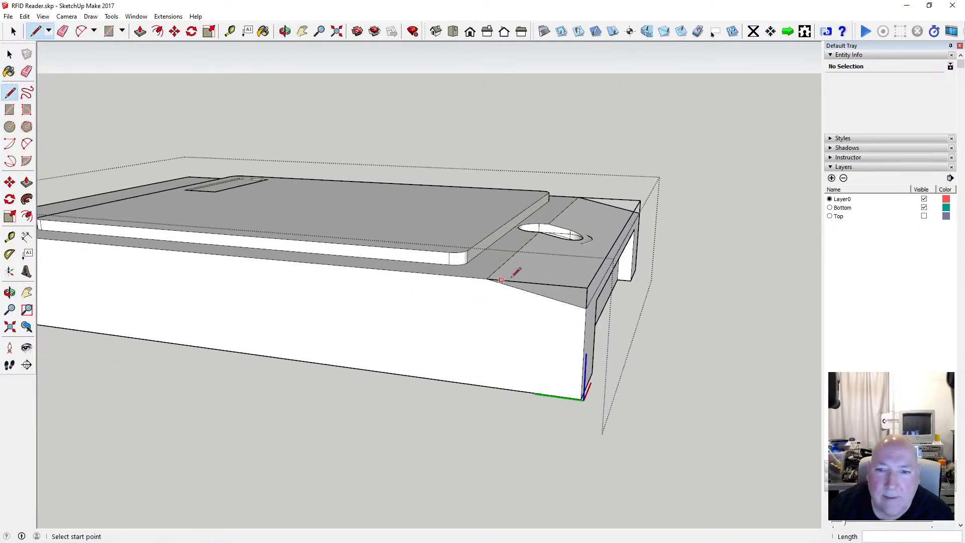
pyautogui.click(539, 231)
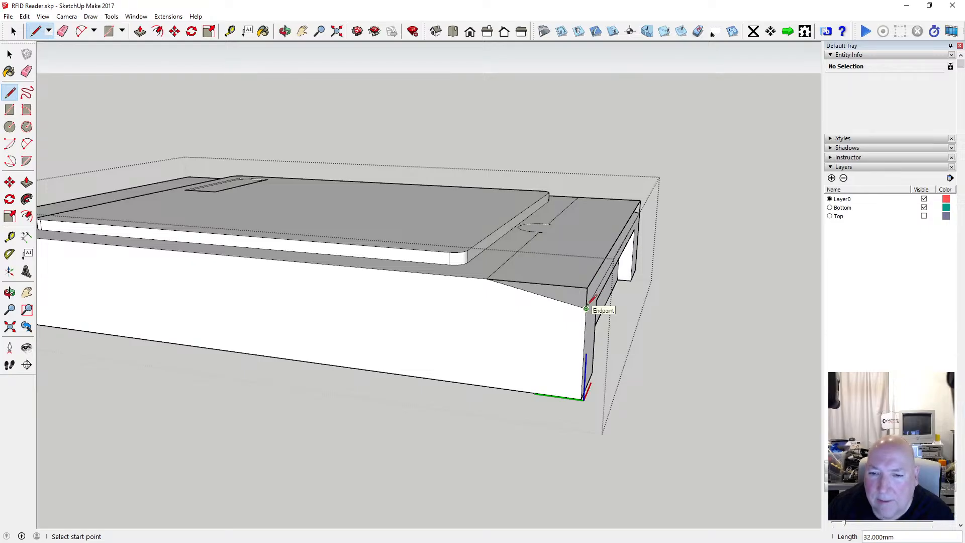
pyautogui.click(586, 308)
pyautogui.click(588, 288)
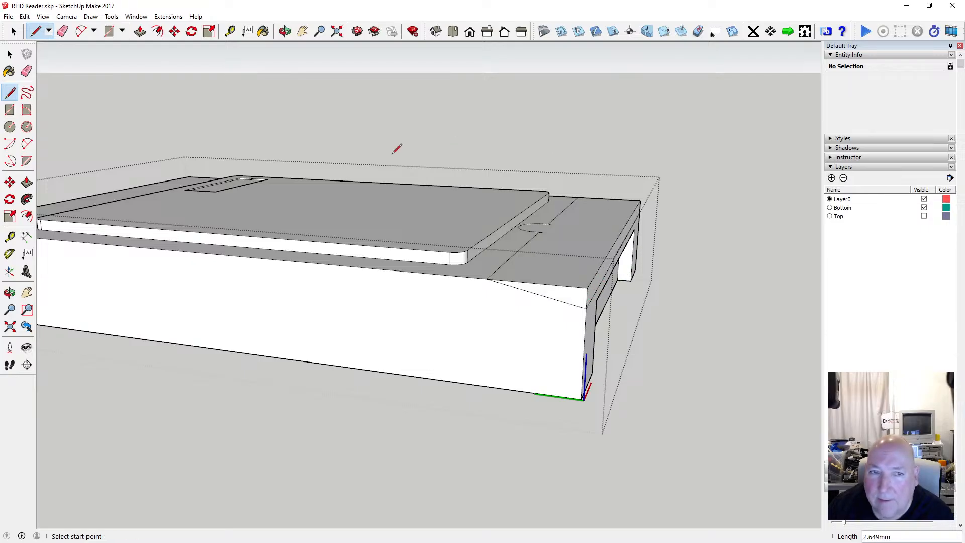
# Close the triangular gap on the other side of the same end with a vertical corner line about 2.6 mm high.
pyautogui.press('o')
pyautogui.moveTo(396, 148); pyautogui.dragTo(390, 254)
pyautogui.scroll(5, 397, 273)
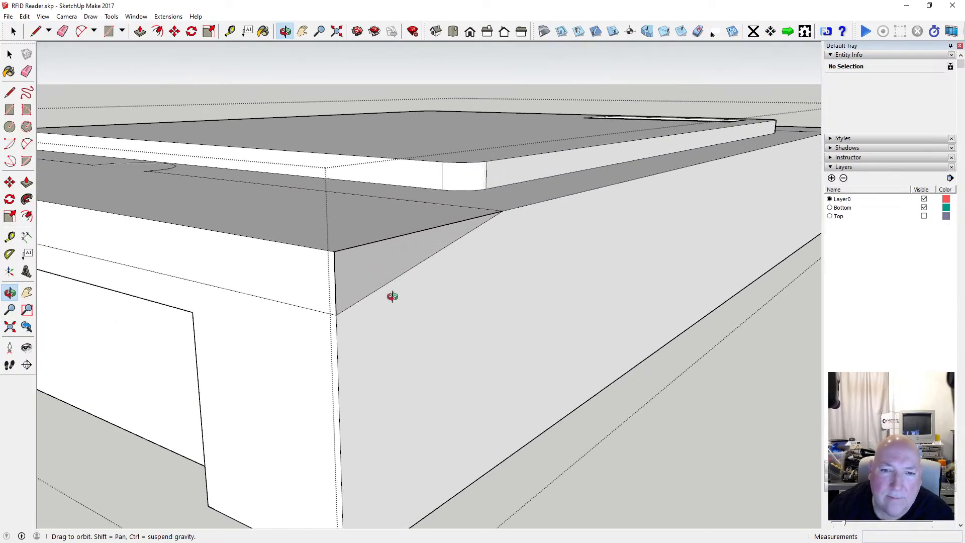
pyautogui.moveTo(392, 296); pyautogui.dragTo(352, 241)
pyautogui.click(9, 92)
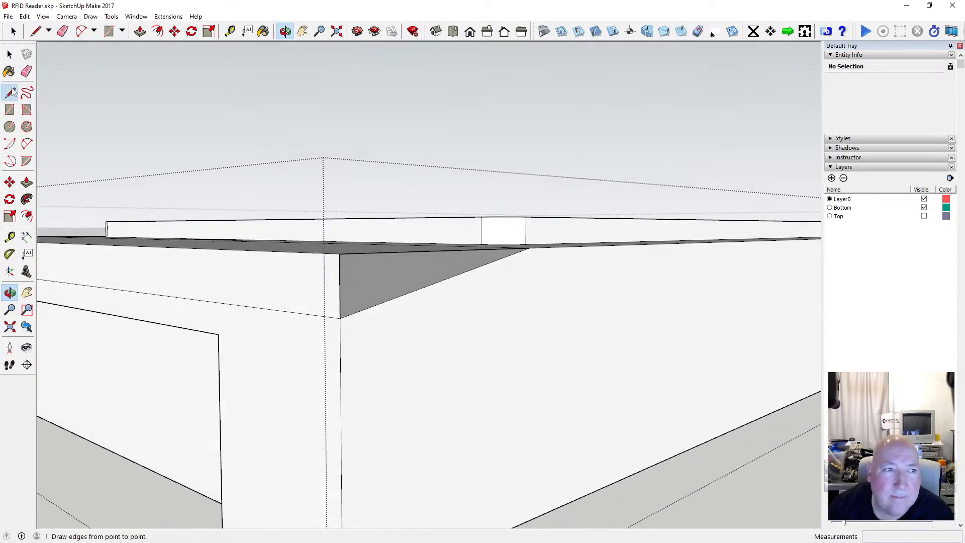
pyautogui.click(340, 318)
pyautogui.click(340, 253)
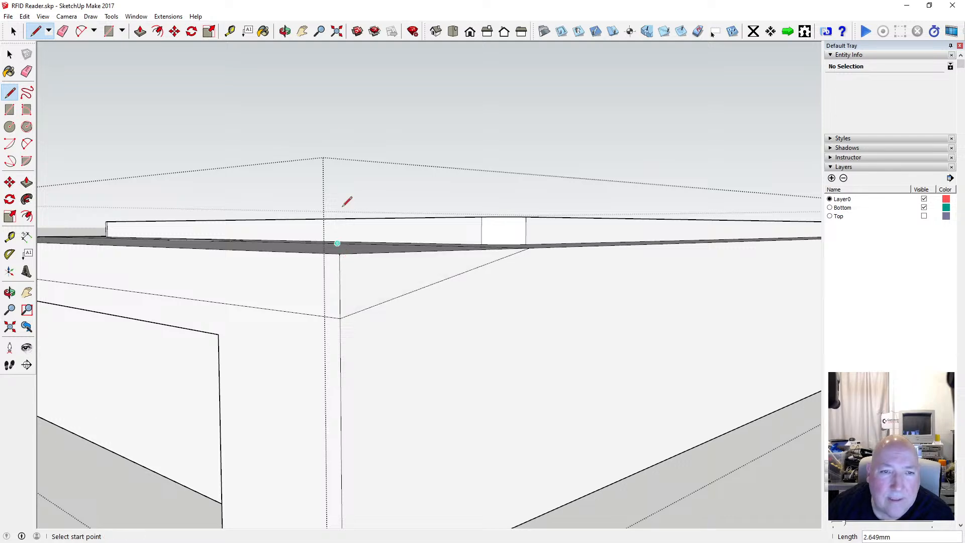
# Close the last triangular side gap, at the first end, with a vertical corner line about 2.7 mm high.
pyautogui.click(285, 31)
pyautogui.scroll(-10, 460, 221)
pyautogui.moveTo(463, 239); pyautogui.dragTo(189, 257)
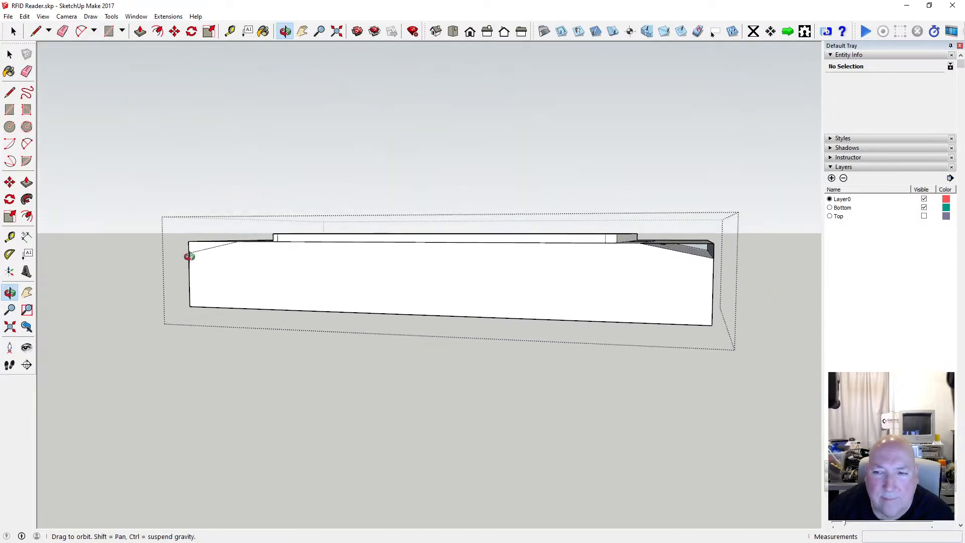
pyautogui.press('l')
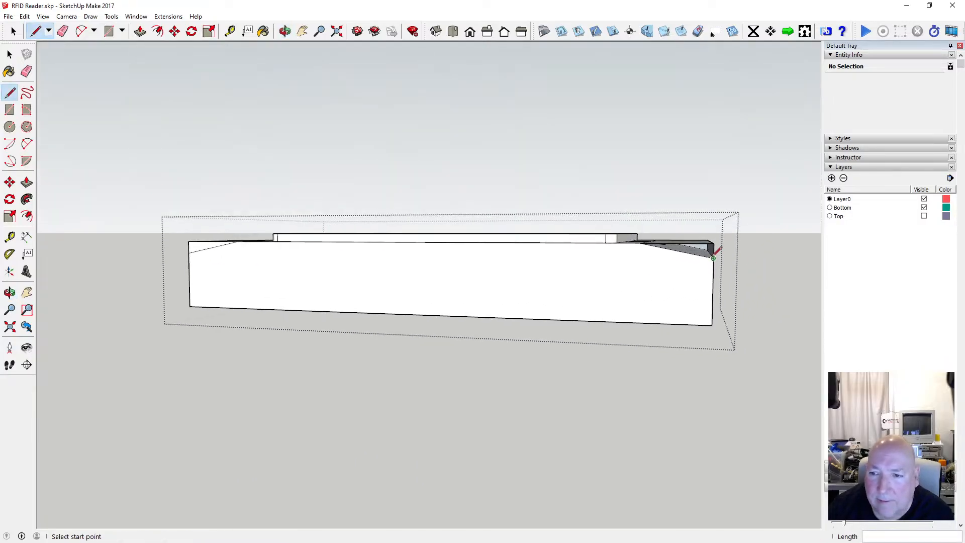
pyautogui.click(713, 258)
pyautogui.click(713, 244)
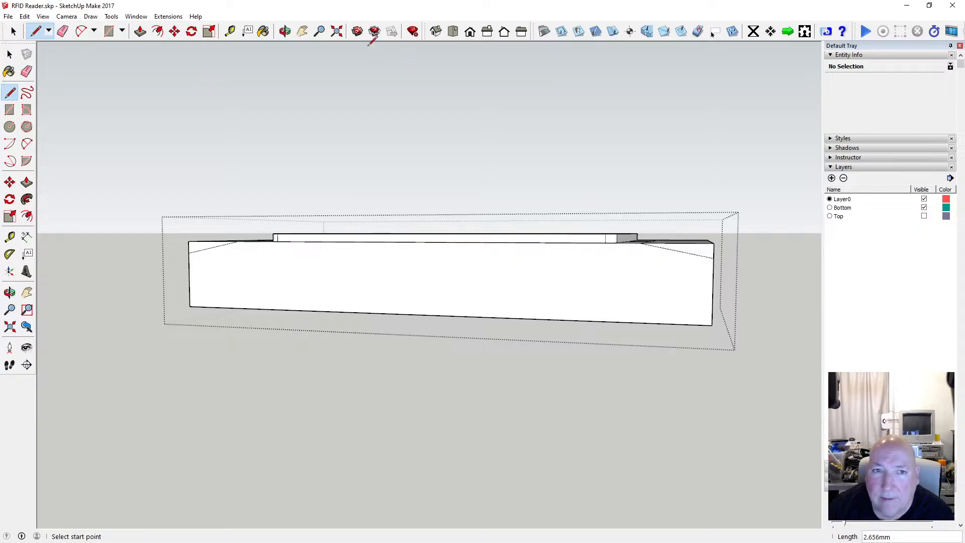
# Delete the leftover sloped edge, about 13 mm long, from one end of the long side face.
pyautogui.click(285, 31)
pyautogui.moveTo(659, 211); pyautogui.dragTo(442, 171)
pyautogui.moveTo(714, 213); pyautogui.dragTo(332, 244)
pyautogui.moveTo(396, 221); pyautogui.dragTo(356, 186)
pyautogui.click(9, 54)
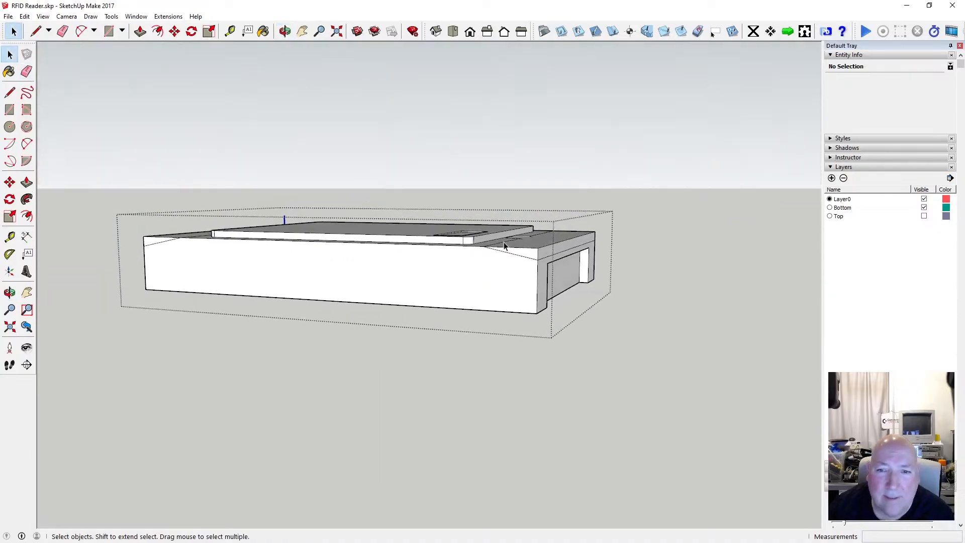
pyautogui.click(505, 259)
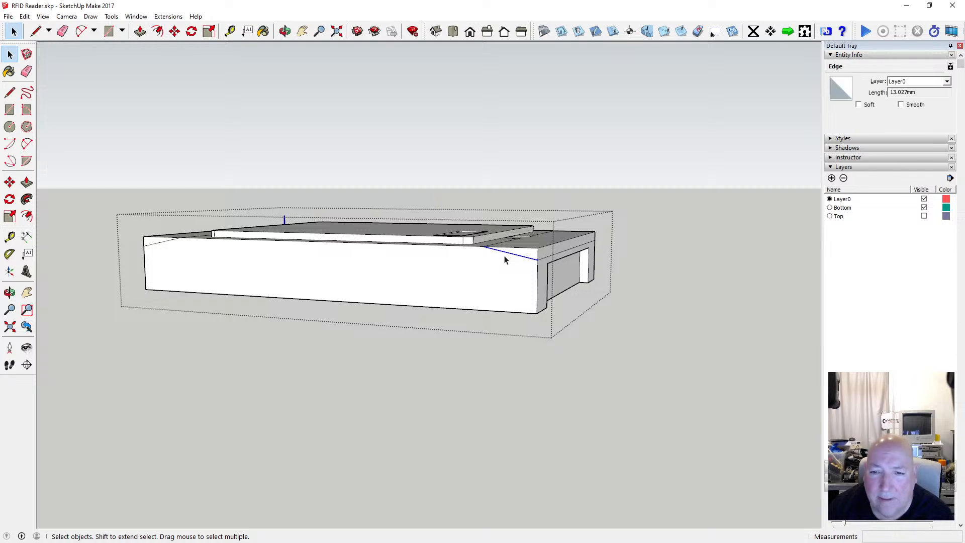
pyautogui.click(556, 257)
pyautogui.click(284, 31)
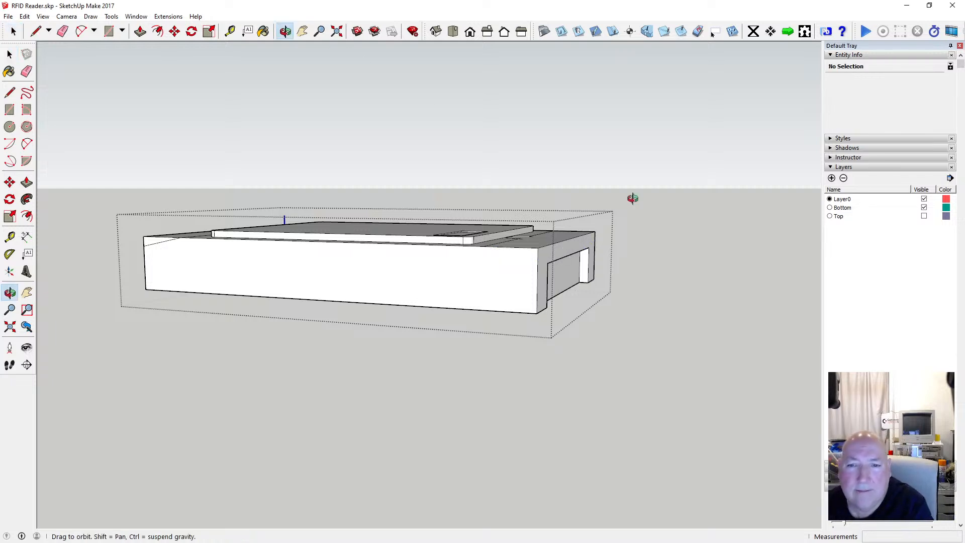
# Delete the stray edges crossing the outer side and end walls of the reader's bottom shell.
pyautogui.moveTo(633, 199); pyautogui.dragTo(369, 251)
pyautogui.press('space')
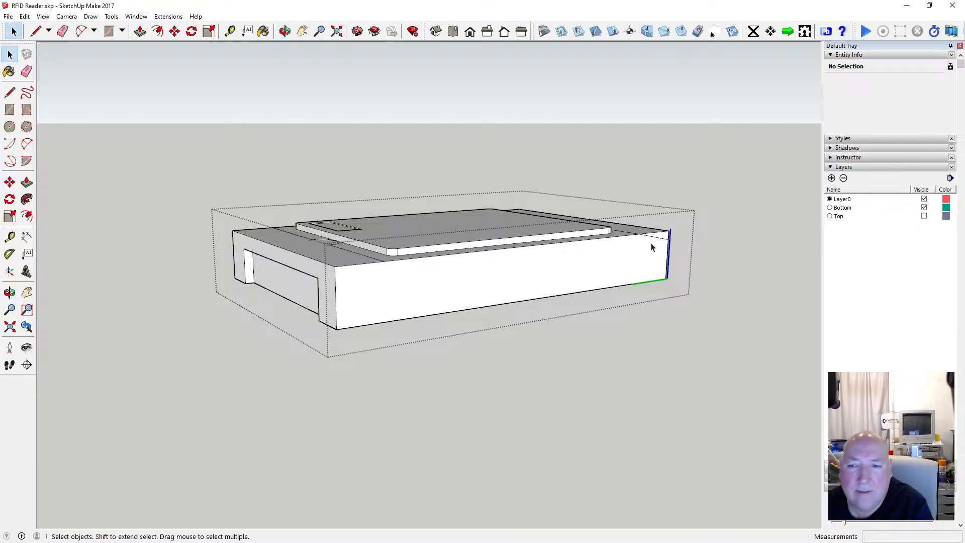
pyautogui.click(285, 31)
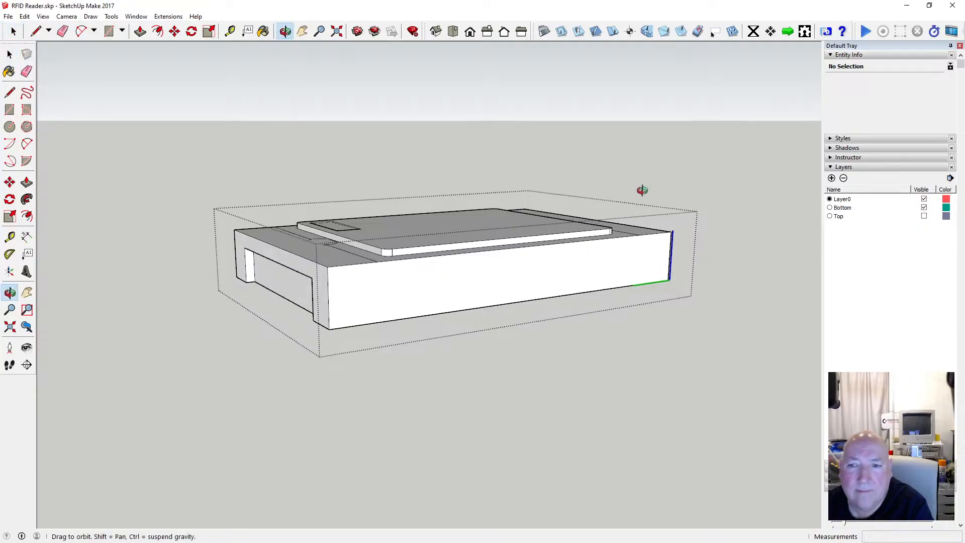
pyautogui.moveTo(639, 190); pyautogui.dragTo(292, 207)
pyautogui.press('space')
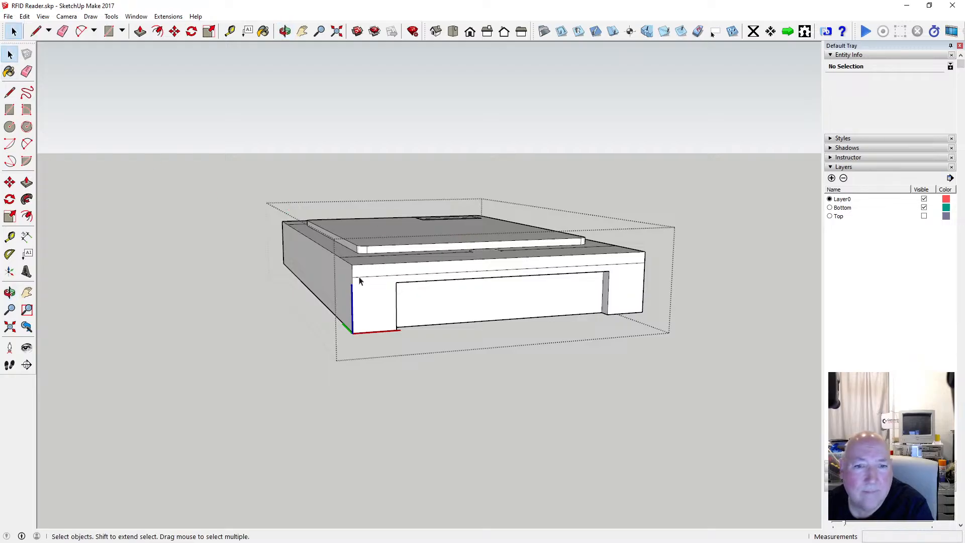
pyautogui.click(285, 31)
pyautogui.moveTo(621, 201); pyautogui.dragTo(289, 210)
pyautogui.press('space')
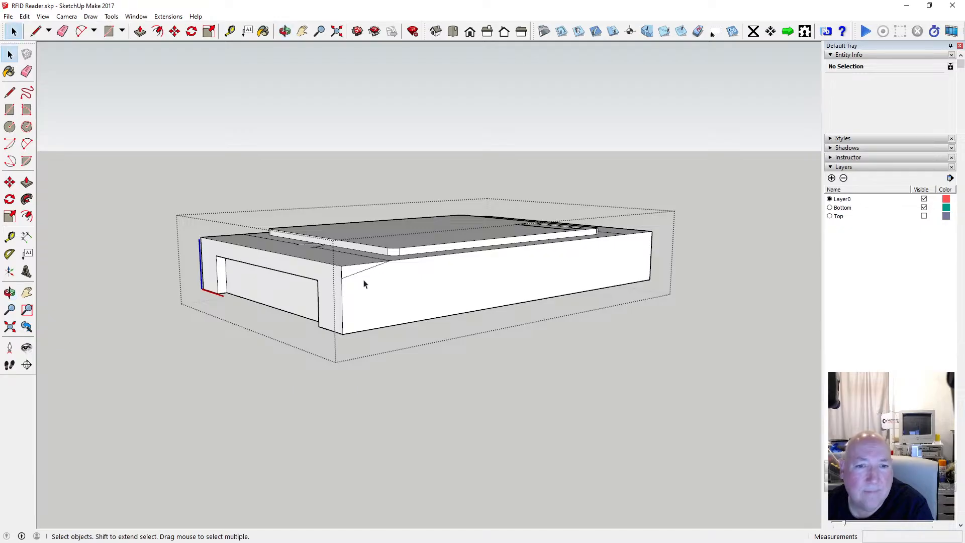
# Delete the leftover straight lines and notch arcs at both ends of the shell's outer face, beside the raised rounded panel.
pyautogui.click(285, 31)
pyautogui.moveTo(312, 166); pyautogui.dragTo(391, 298)
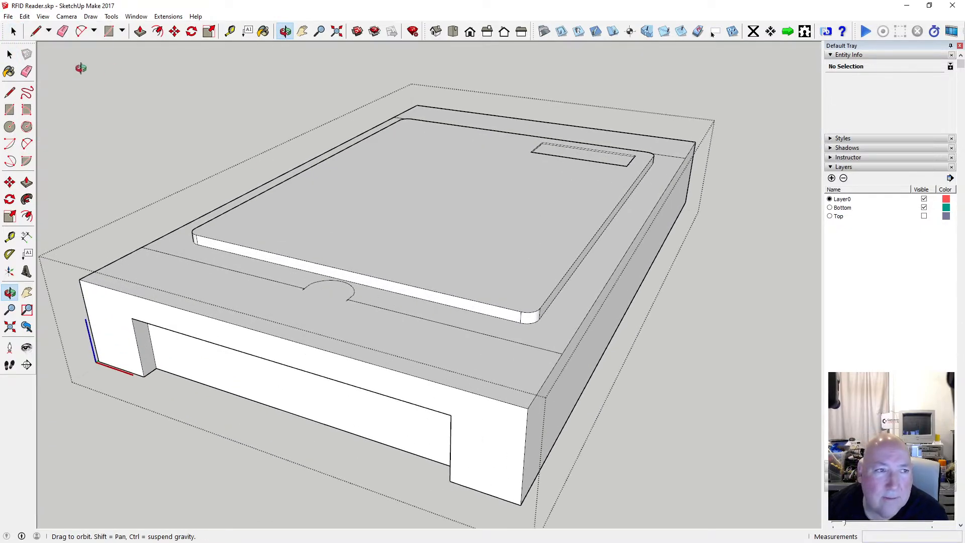
pyautogui.press('space')
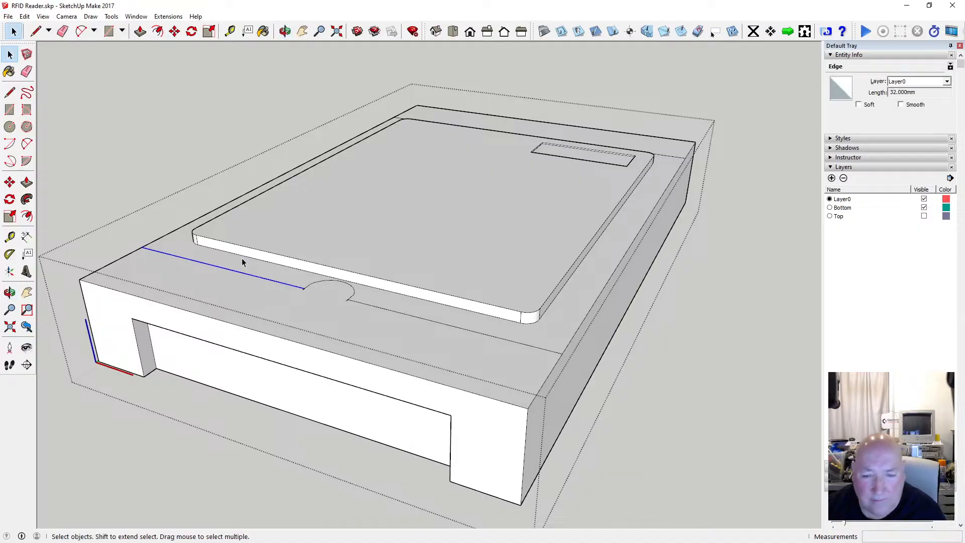
pyautogui.click(387, 312)
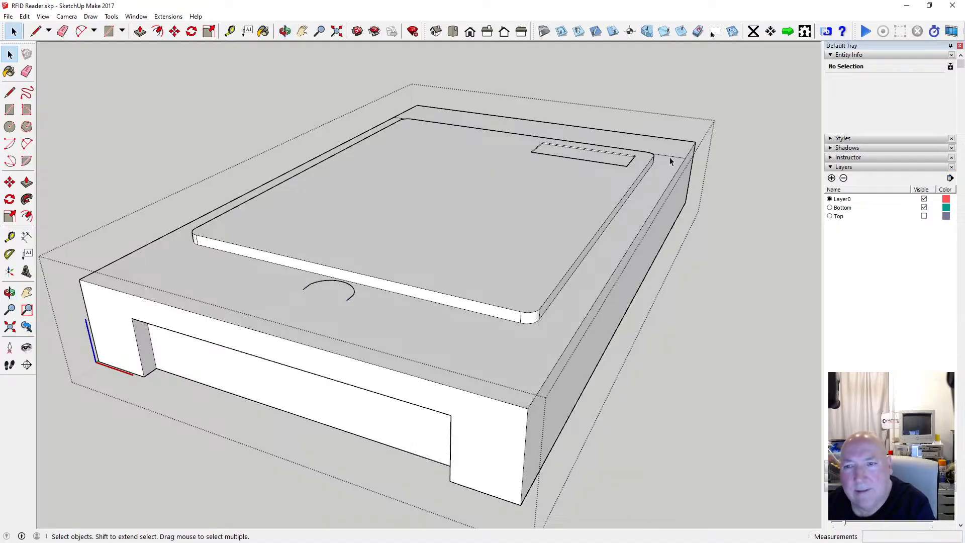
pyautogui.click(284, 31)
pyautogui.moveTo(307, 91); pyautogui.dragTo(528, 245)
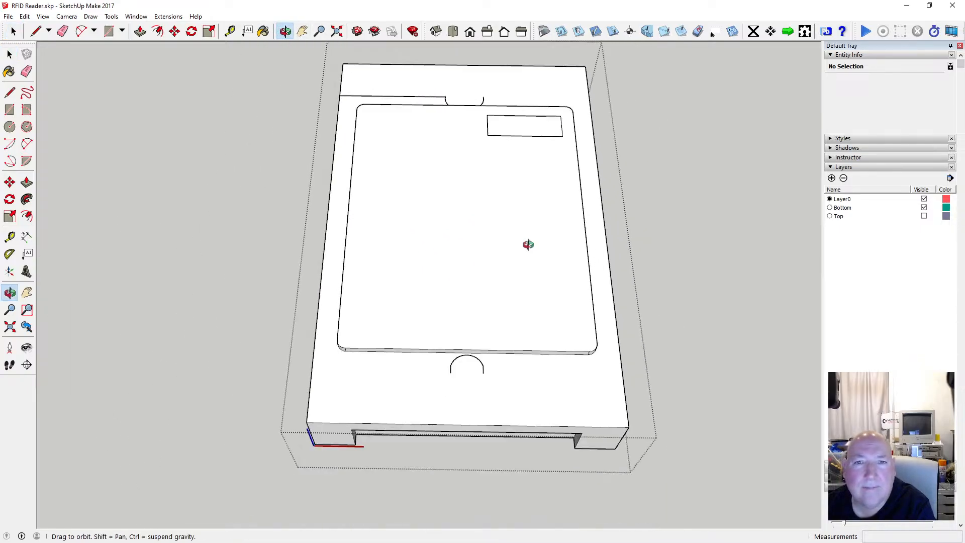
pyautogui.press('space')
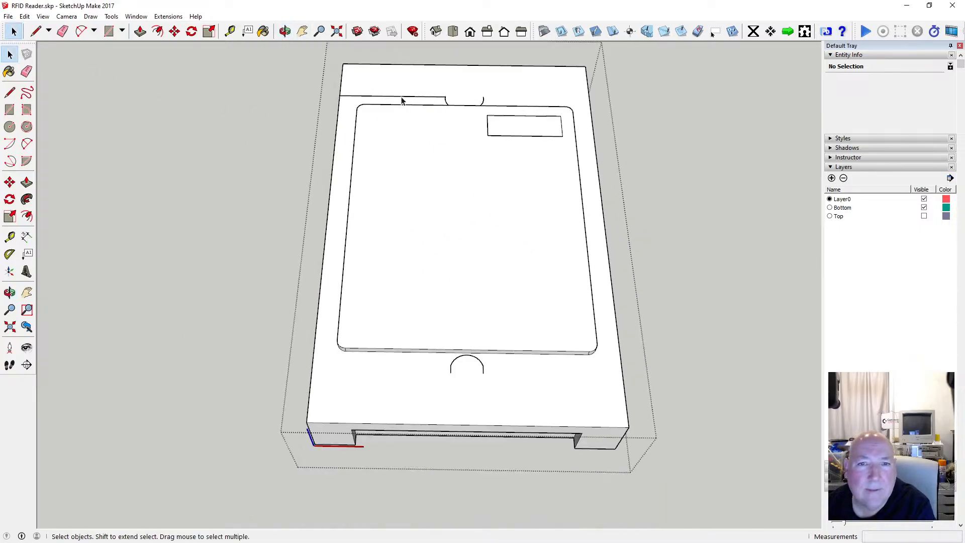
# Turn the shell to show its interior and set the face style to X-ray.
pyautogui.click(284, 31)
pyautogui.moveTo(354, 191); pyautogui.dragTo(411, 294)
pyautogui.scroll(3, 367, 260)
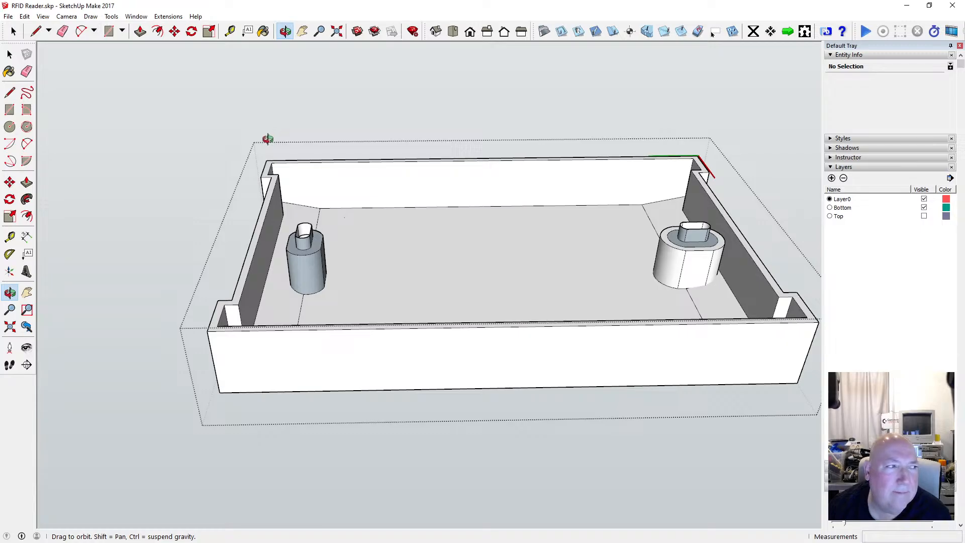
pyautogui.click(43, 16)
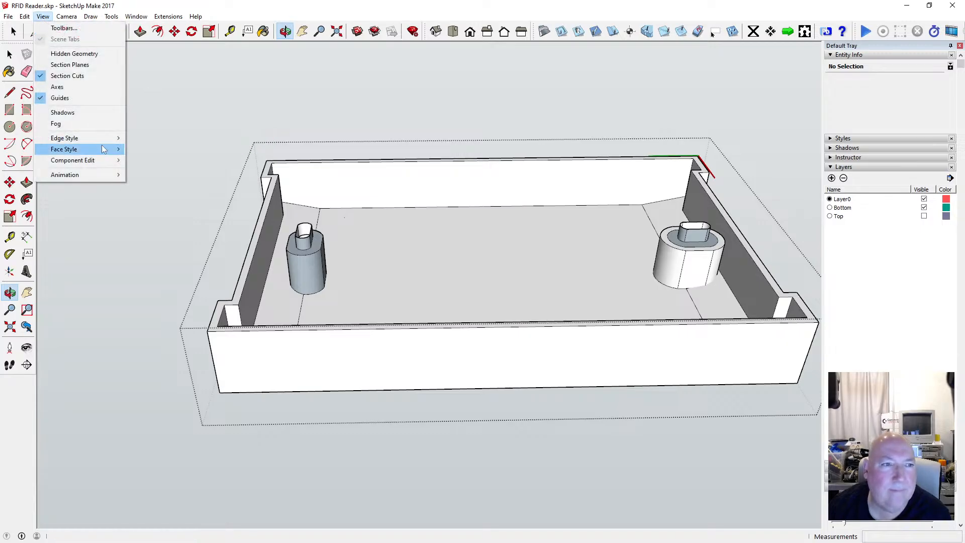
pyautogui.moveTo(103, 148)
pyautogui.click(151, 149)
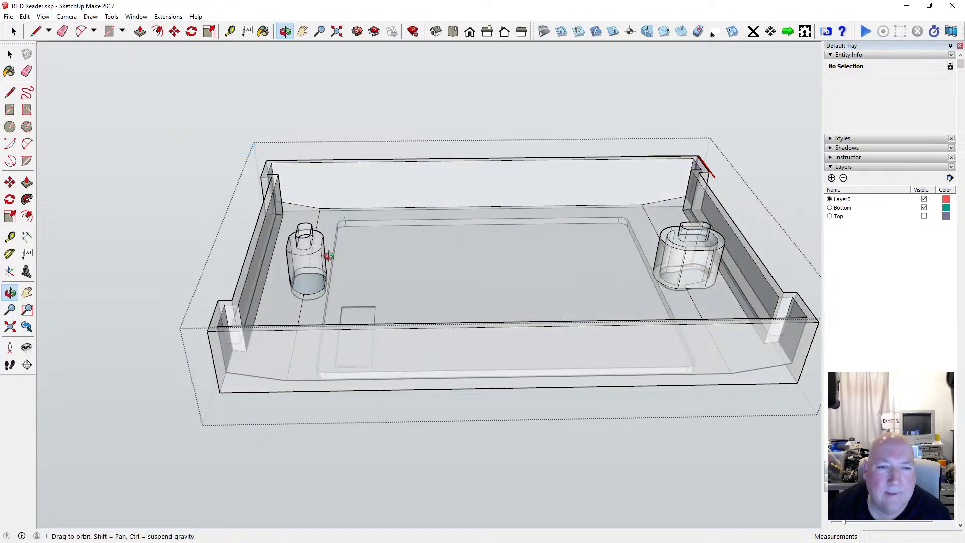
# Draw a line from the end of the sloped edge to the interior corner and up about 2.3 mm, closing a triangle.
pyautogui.scroll(10, 328, 256)
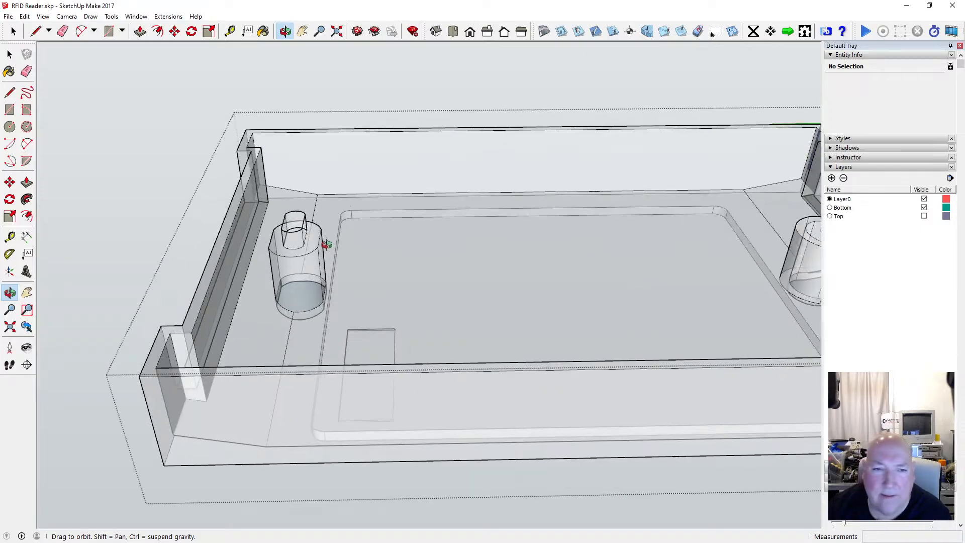
pyautogui.moveTo(374, 204); pyautogui.dragTo(291, 163)
pyautogui.scroll(-5, 389, 212)
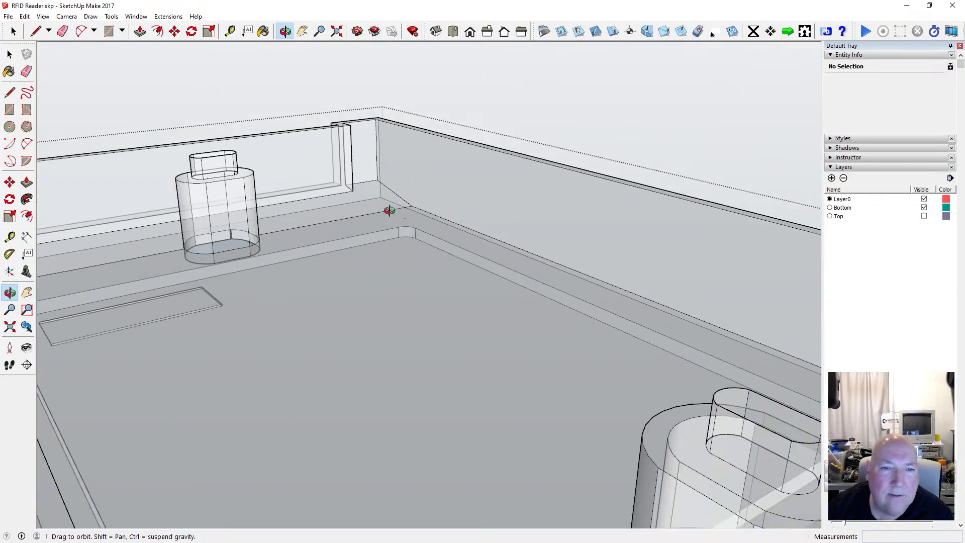
pyautogui.moveTo(389, 211)
pyautogui.mouseDown()
pyautogui.moveTo(254, 203)
pyautogui.moveTo(379, 197)
pyautogui.mouseUp()
pyautogui.scroll(8, 379, 197)
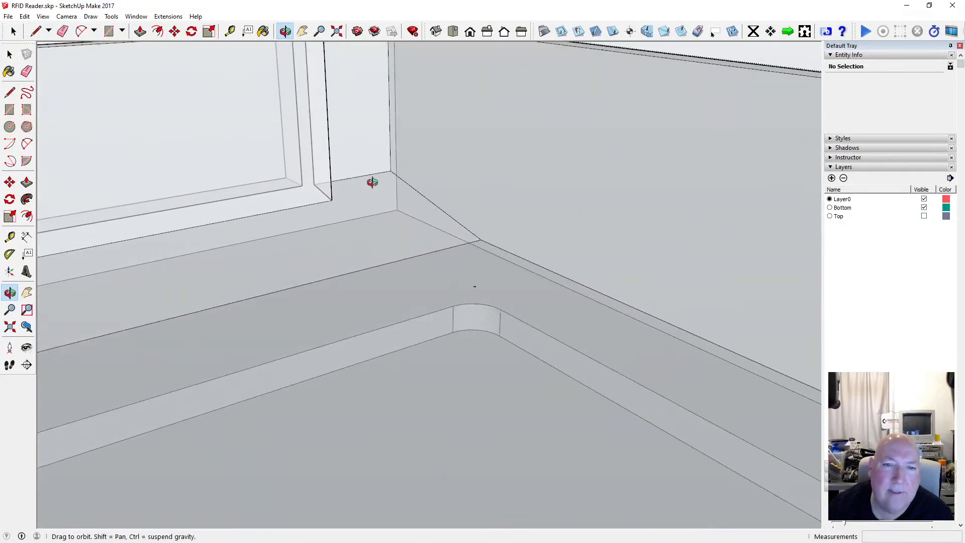
pyautogui.scroll(-2, 372, 182)
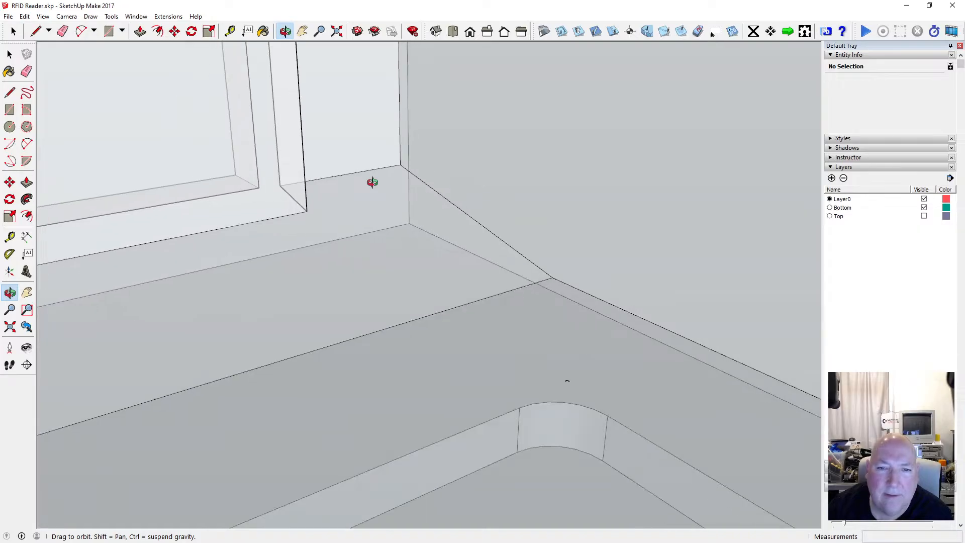
pyautogui.click(9, 92)
pyautogui.click(553, 277)
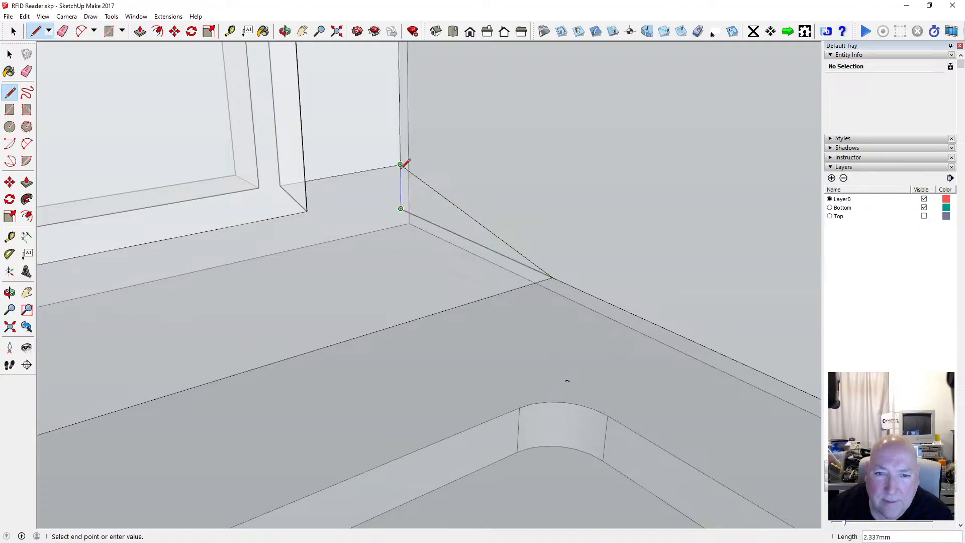
pyautogui.click(401, 164)
pyautogui.scroll(-3, 451, 203)
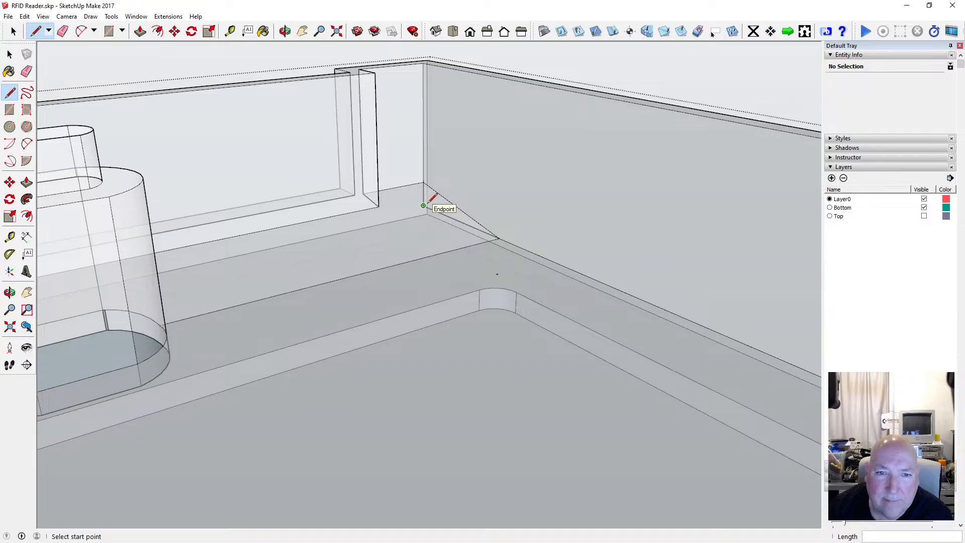
# Draw lines from the end wall cutout's inner corner down below its sill and 6.625 mm across to the adjacent interior wall corner.
pyautogui.click(285, 31)
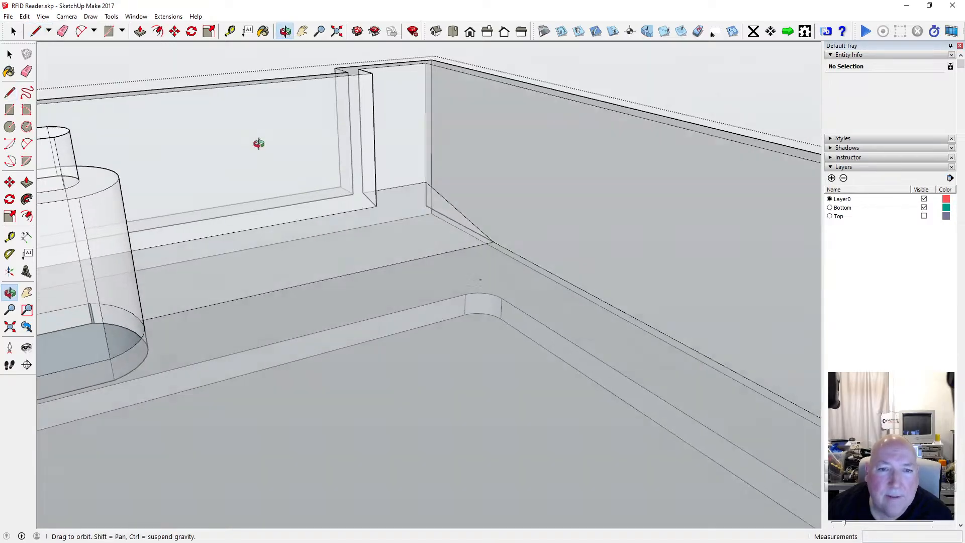
pyautogui.moveTo(258, 142)
pyautogui.mouseDown()
pyautogui.moveTo(545, 255)
pyautogui.moveTo(597, 248)
pyautogui.moveTo(397, 233)
pyautogui.moveTo(173, 172)
pyautogui.moveTo(336, 186)
pyautogui.moveTo(256, 130)
pyautogui.moveTo(330, 175)
pyautogui.moveTo(336, 196)
pyautogui.moveTo(354, 205)
pyautogui.moveTo(501, 224)
pyautogui.mouseUp()
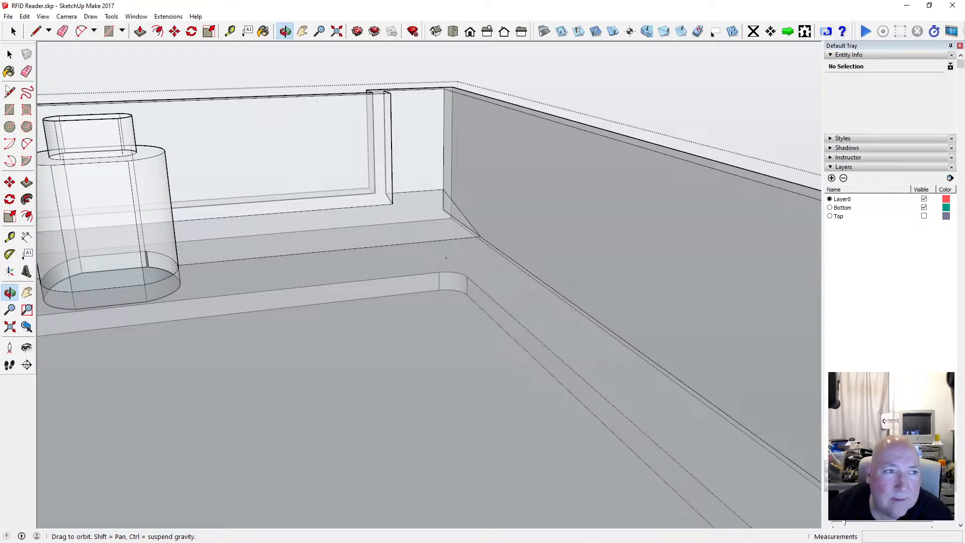
pyautogui.press('l')
pyautogui.click(385, 193)
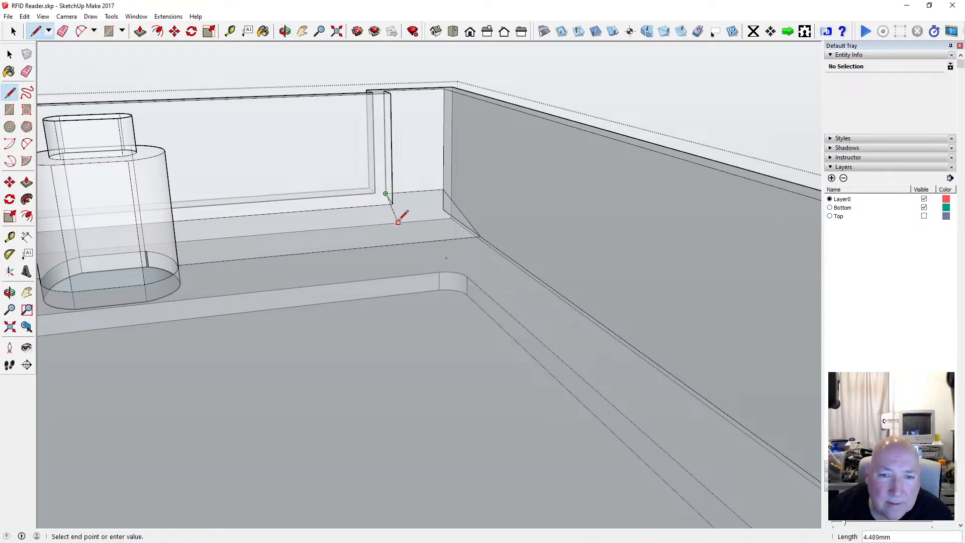
pyautogui.click(443, 209)
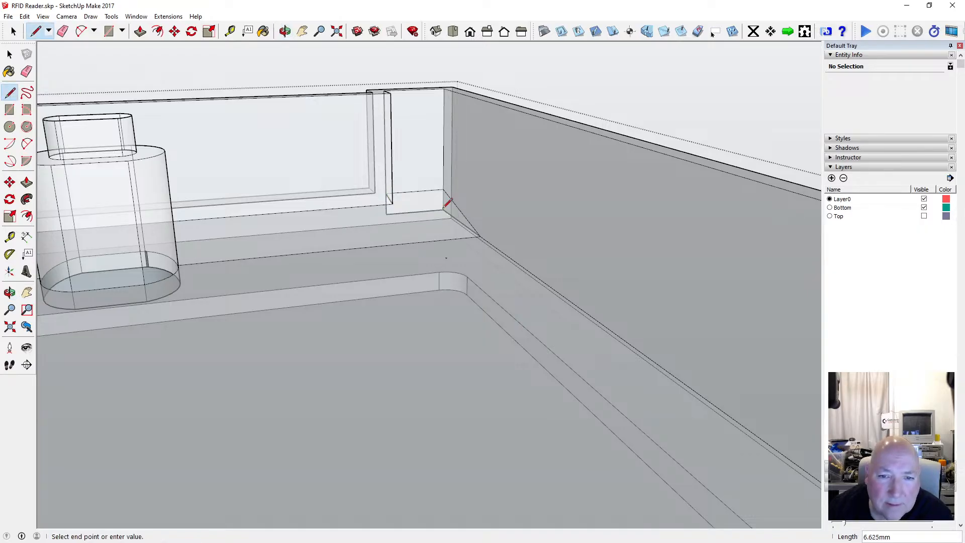
pyautogui.scroll(-6, 461, 219)
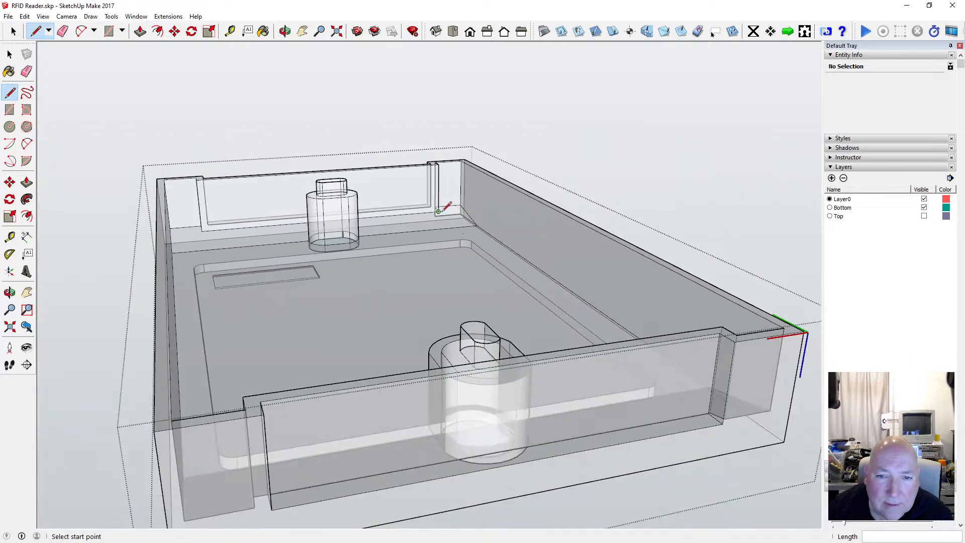
pyautogui.scroll(6, 224, 225)
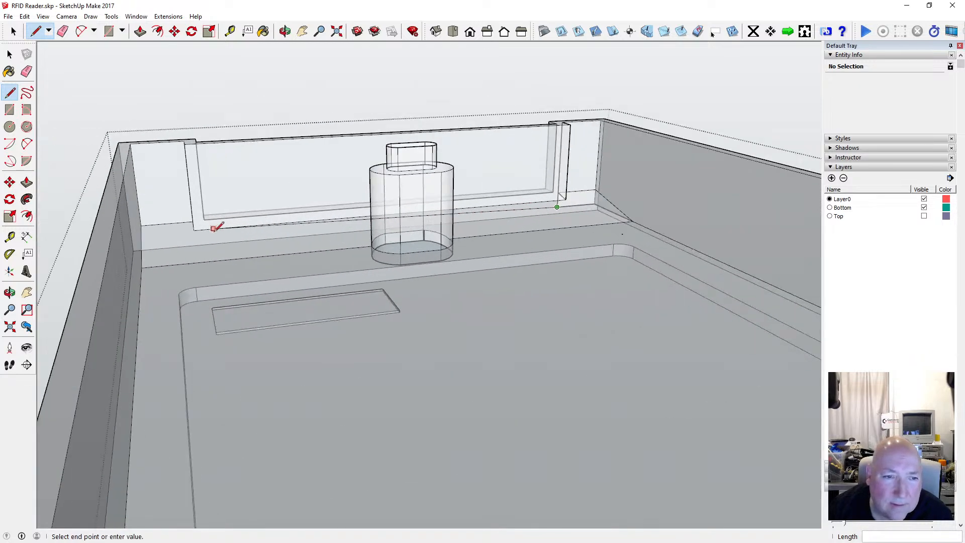
pyautogui.scroll(5, 206, 231)
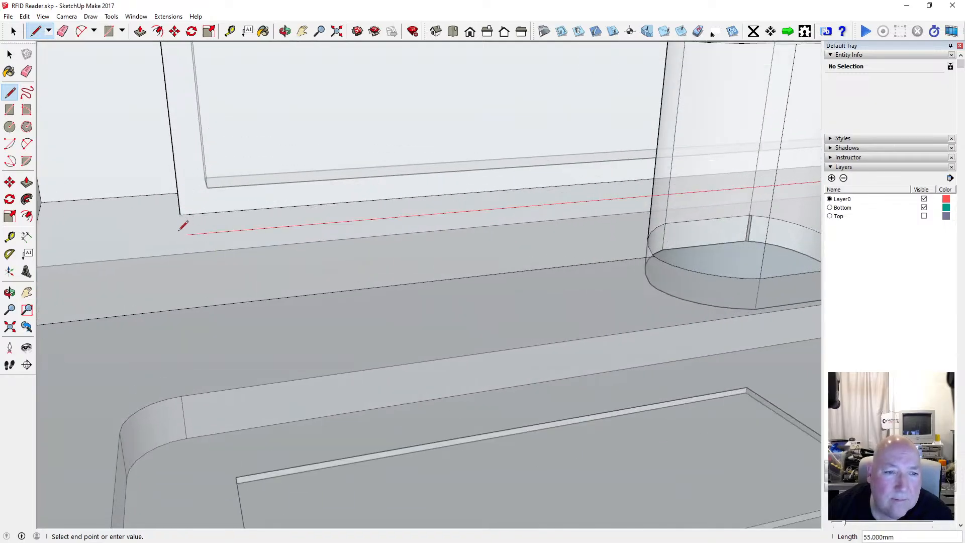
pyautogui.click(285, 31)
pyautogui.moveTo(200, 178); pyautogui.dragTo(291, 180)
pyautogui.click(35, 31)
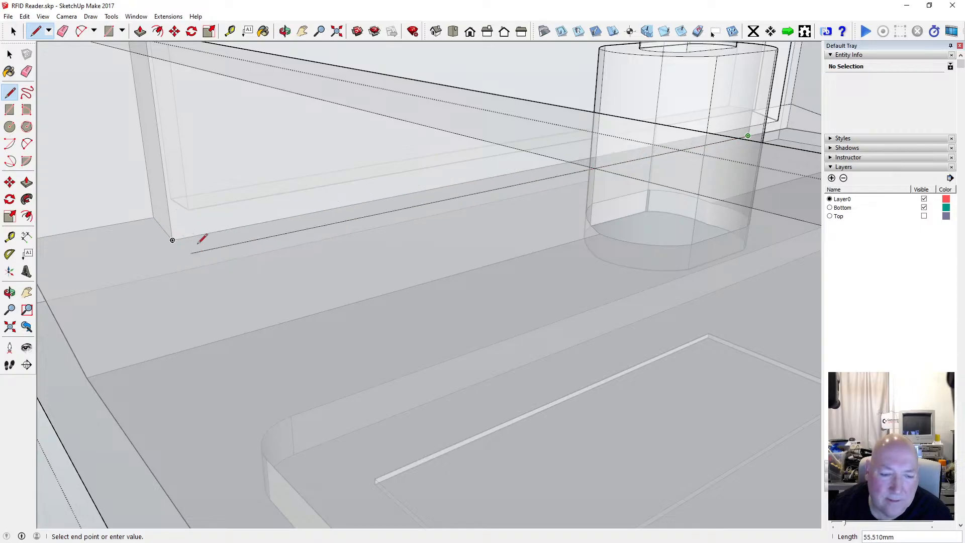
pyautogui.press('Escape')
pyautogui.scroll(-1, 255, 243)
pyautogui.scroll(-1, 256, 243)
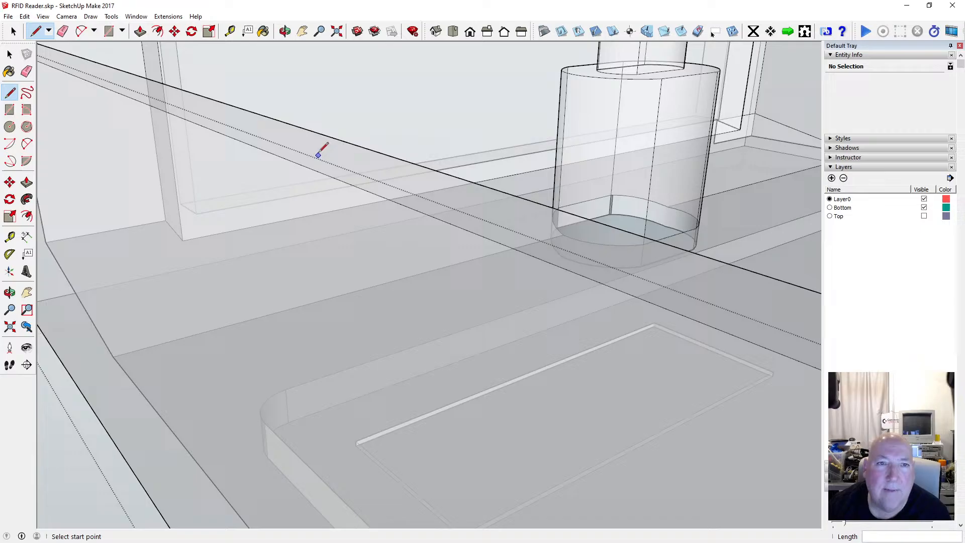
# Draw a matching triangle at the opposite interior corner, from the sloped edge's end to the corner and up to its upper vertex.
pyautogui.click(284, 31)
pyautogui.moveTo(431, 188); pyautogui.dragTo(37, 191)
pyautogui.scroll(-10, 370, 226)
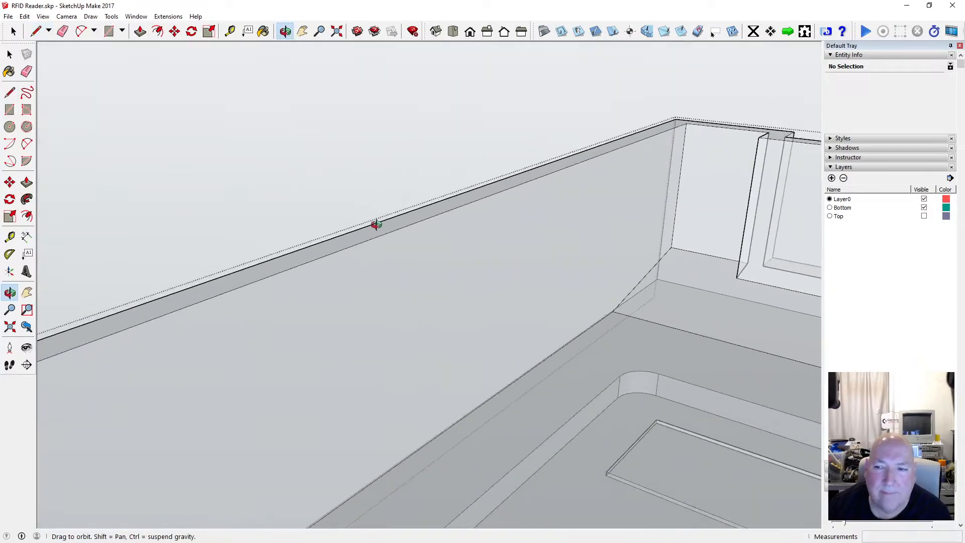
pyautogui.scroll(6, 559, 255)
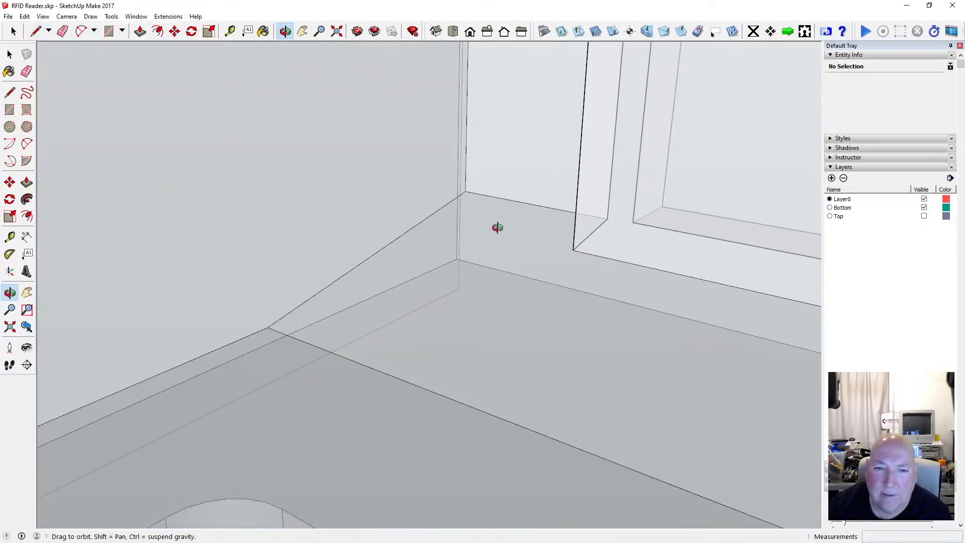
pyautogui.click(9, 93)
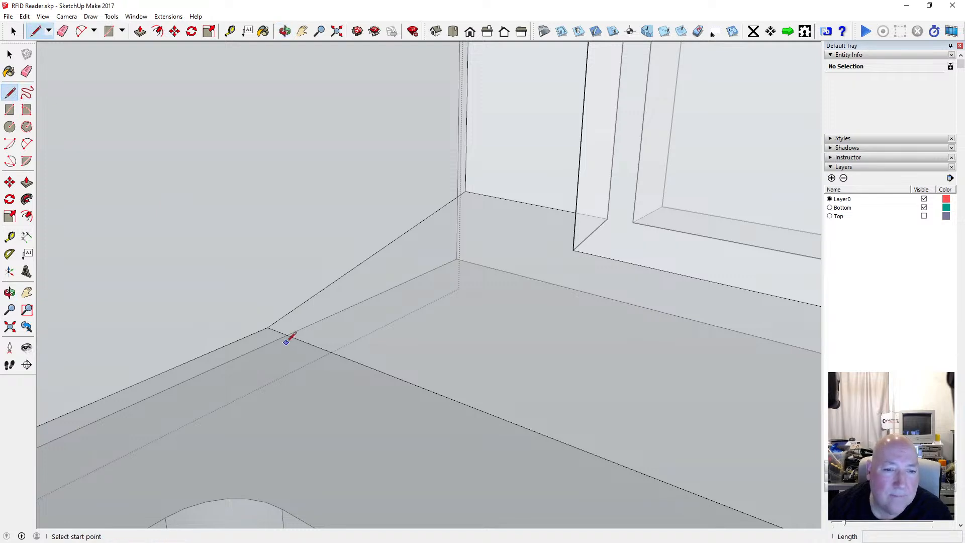
pyautogui.click(267, 327)
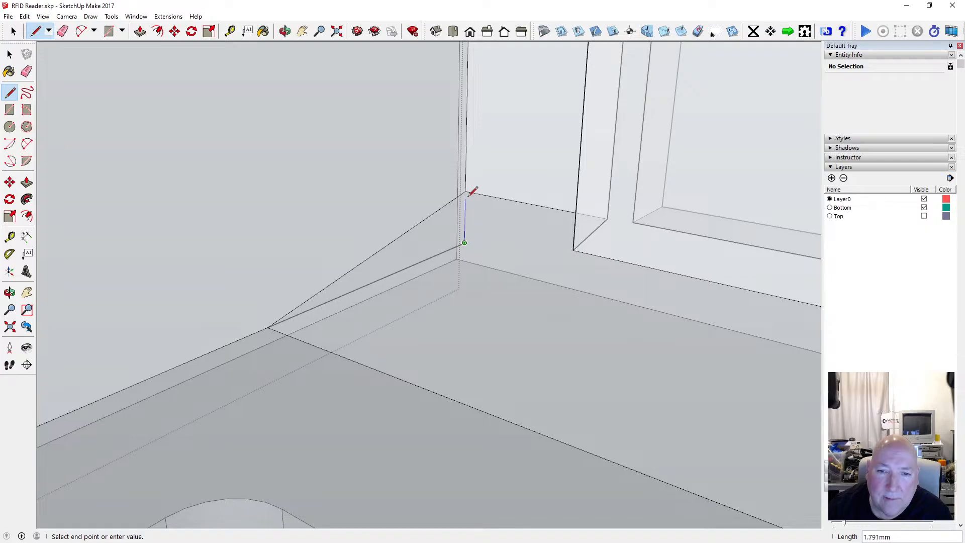
pyautogui.click(466, 191)
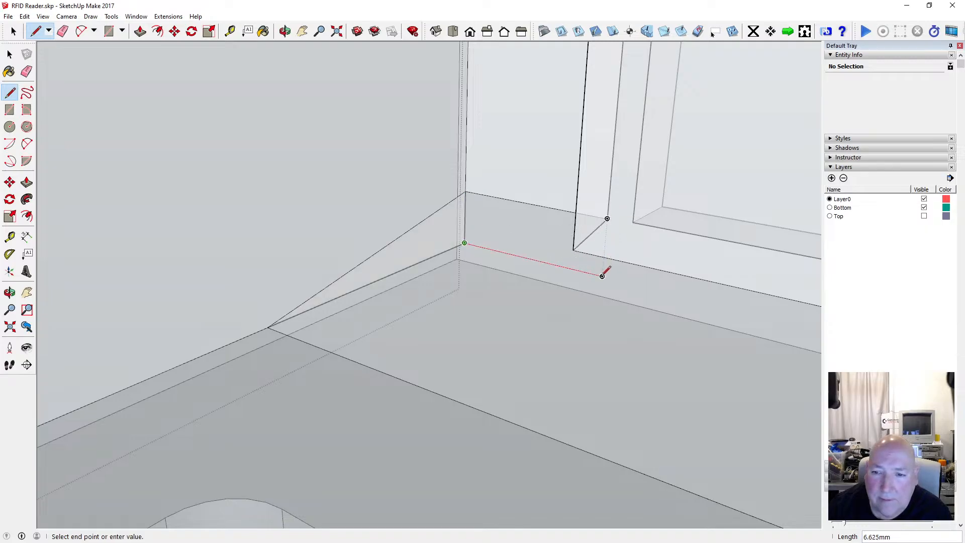
# Draw a 6.625 mm line from that corner along the end wall and extend it 55.25 mm beneath the cutout to the opposite endpoint.
pyautogui.click(602, 276)
pyautogui.scroll(-6, 462, 268)
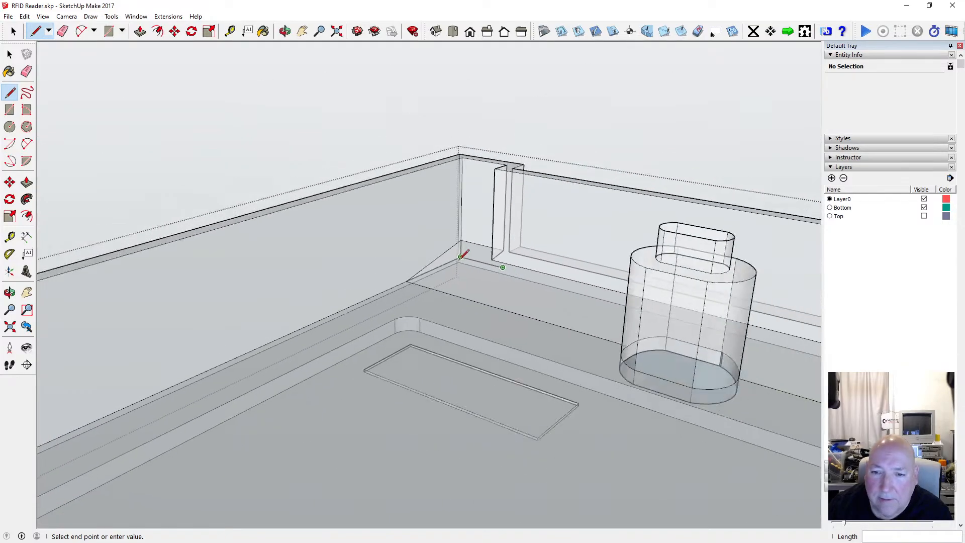
pyautogui.scroll(10, 741, 335)
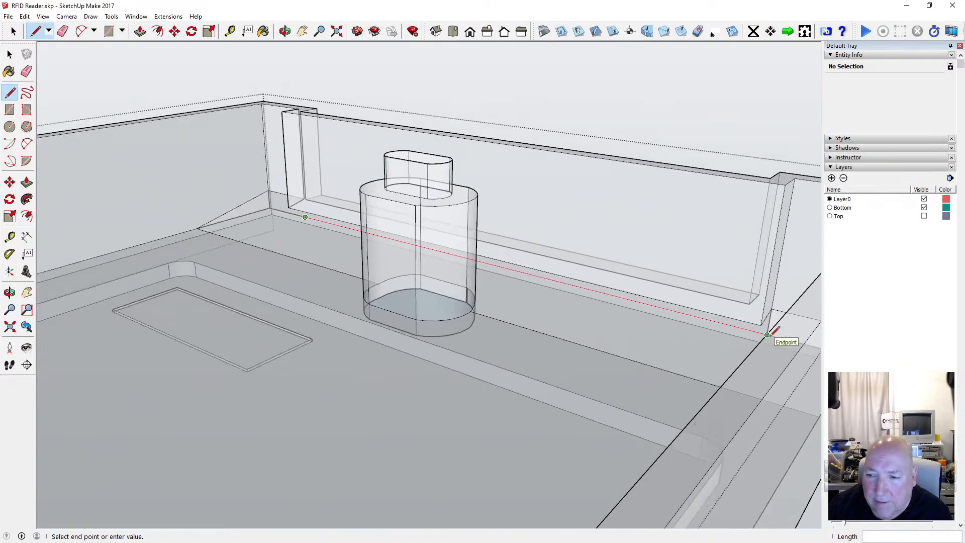
pyautogui.click(768, 327)
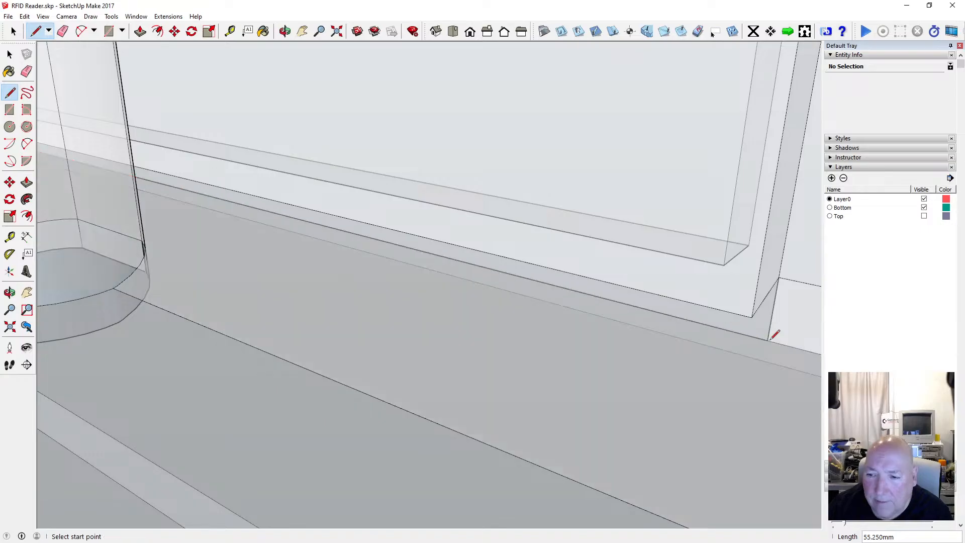
pyautogui.scroll(-5, 770, 334)
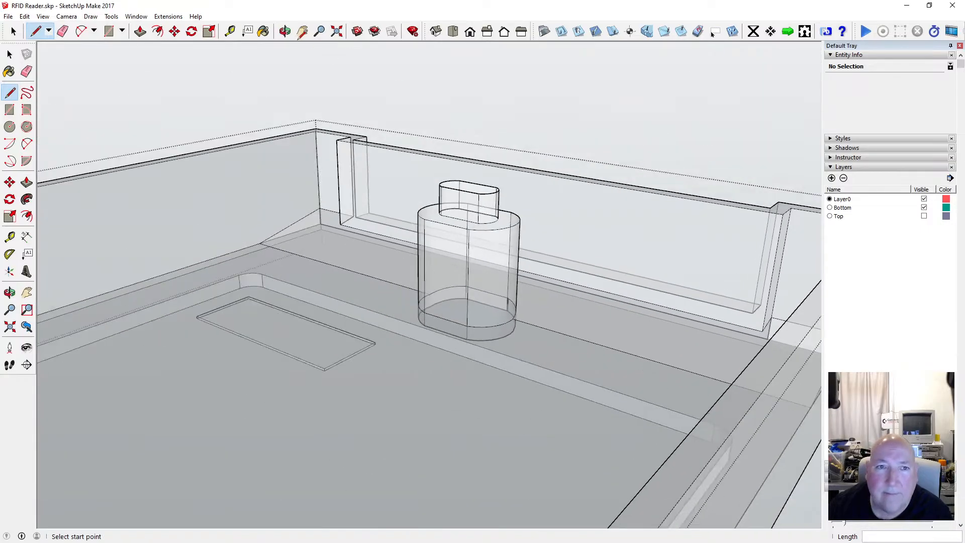
pyautogui.press('o')
pyautogui.moveTo(351, 183); pyautogui.dragTo(553, 166)
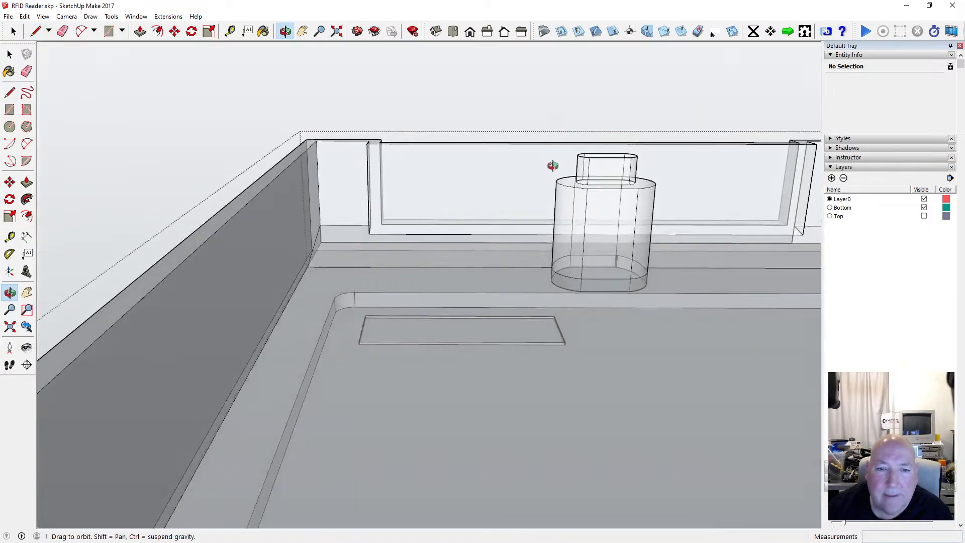
pyautogui.scroll(6, 375, 265)
pyautogui.moveTo(369, 231); pyautogui.dragTo(349, 240)
pyautogui.moveTo(350, 195); pyautogui.dragTo(493, 279)
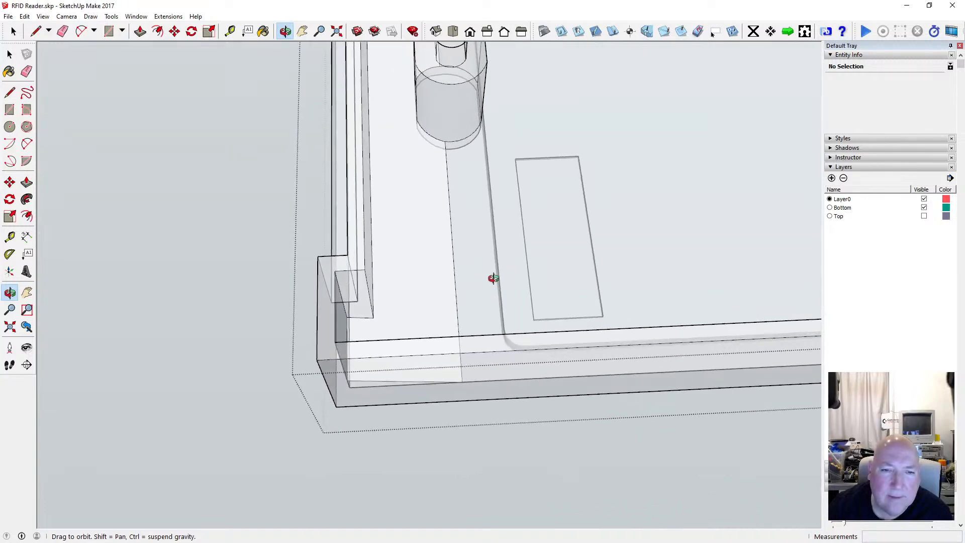
pyautogui.scroll(6, 390, 284)
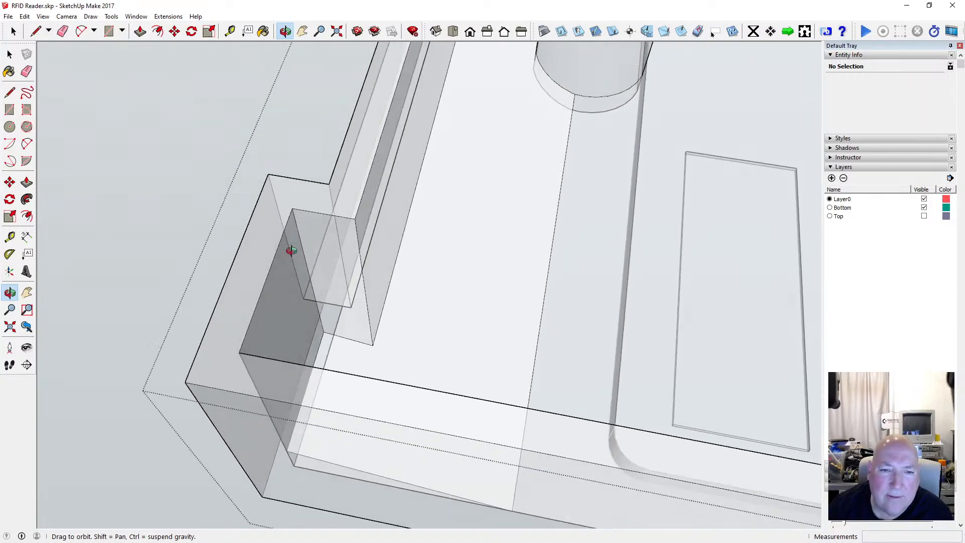
pyautogui.moveTo(327, 233); pyautogui.dragTo(372, 267)
pyautogui.press('l')
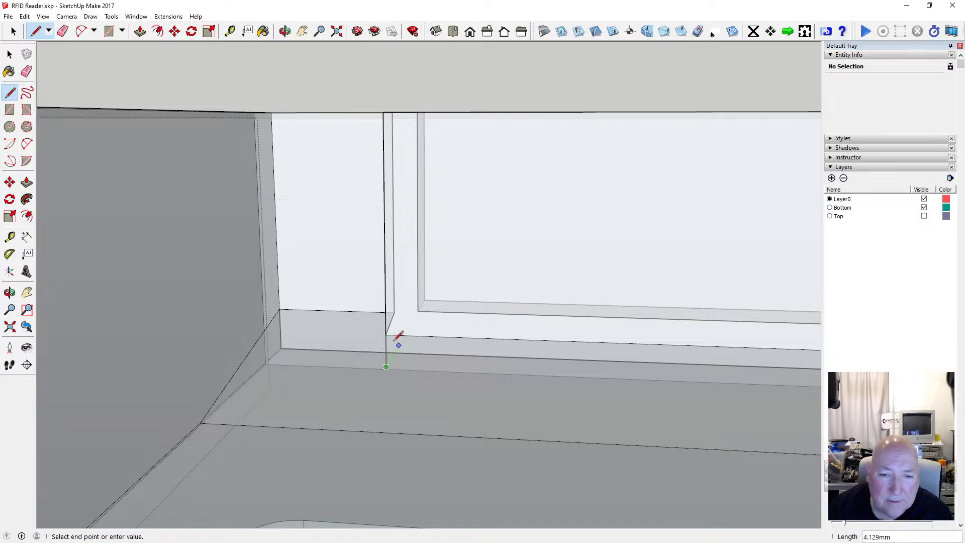
pyautogui.scroll(3, 395, 339)
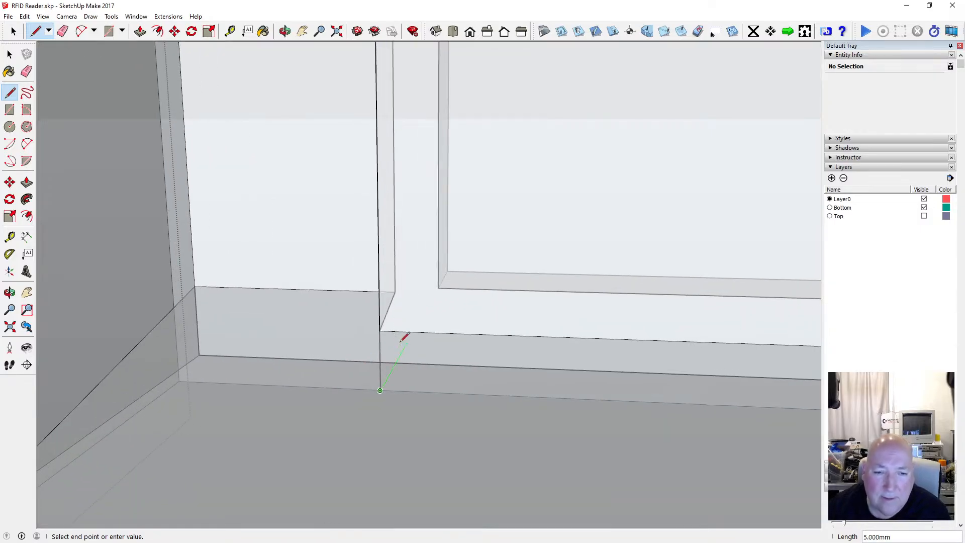
pyautogui.press('Escape')
# Draw a line about 2 mm down from the cutout's recessed lower corner and connect it to the endpoint below the adjacent corner.
pyautogui.moveTo(318, 236); pyautogui.dragTo(460, 263, button='middle')
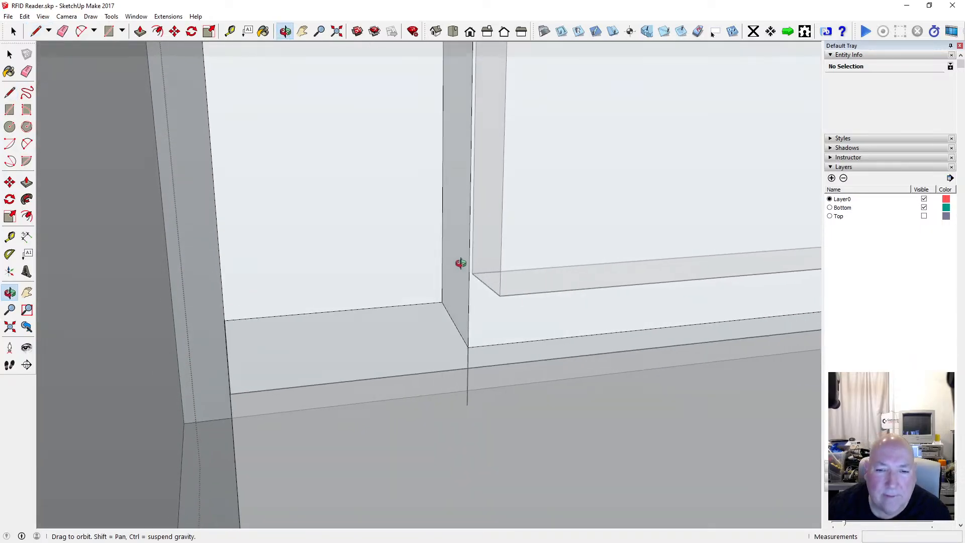
pyautogui.click(9, 92)
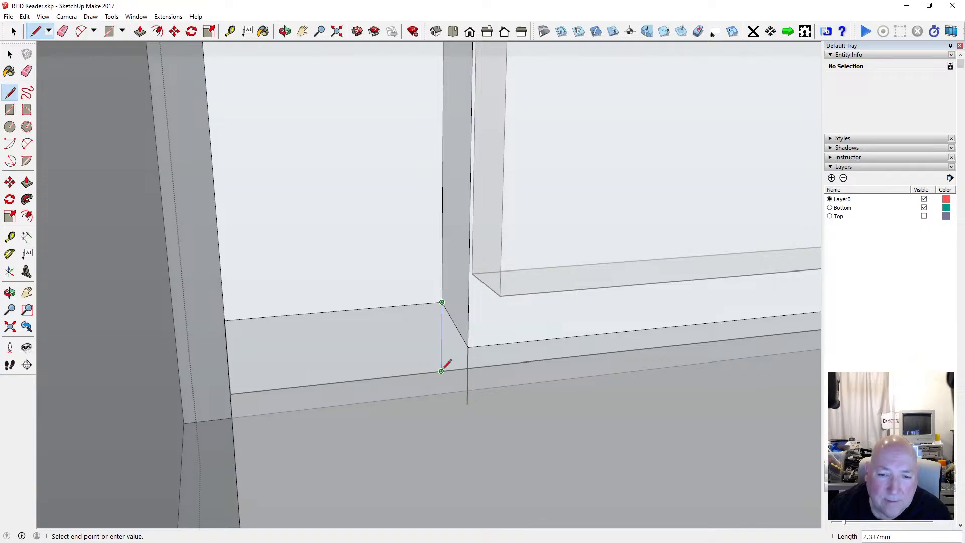
pyautogui.scroll(3, 438, 361)
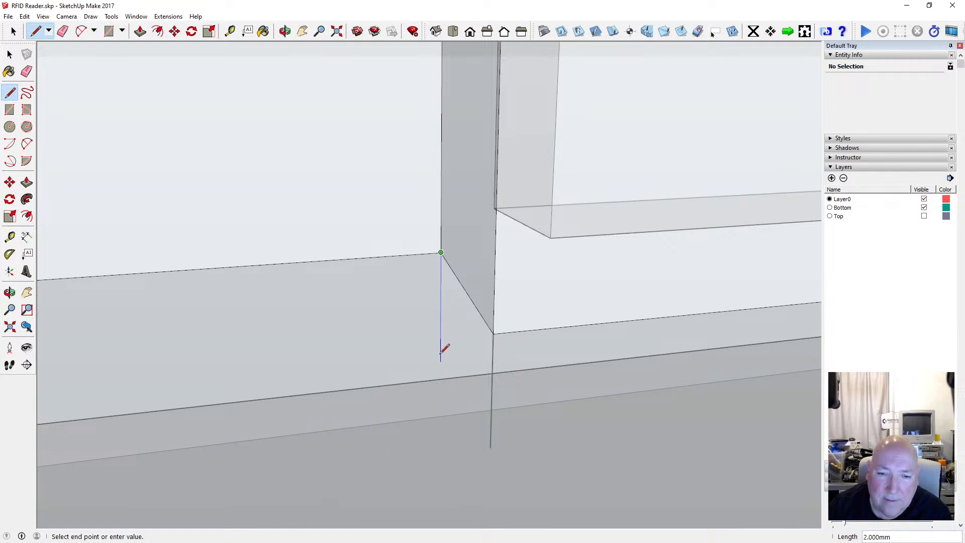
pyautogui.click(491, 448)
pyautogui.scroll(-4, 478, 394)
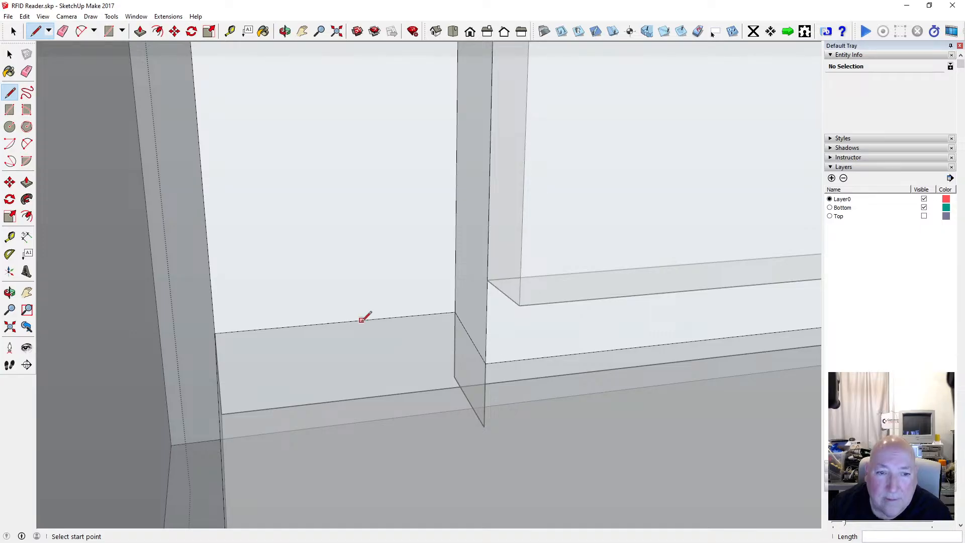
# Undo the lines just drawn beneath the end wall cutout's corner.
pyautogui.press('o')
pyautogui.moveTo(467, 237); pyautogui.dragTo(381, 291)
pyautogui.press('space')
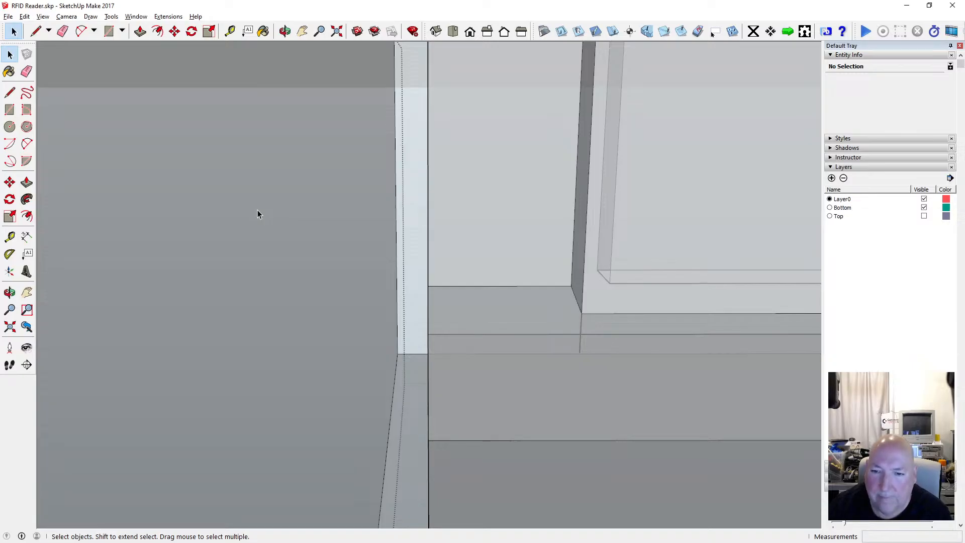
pyautogui.press('o')
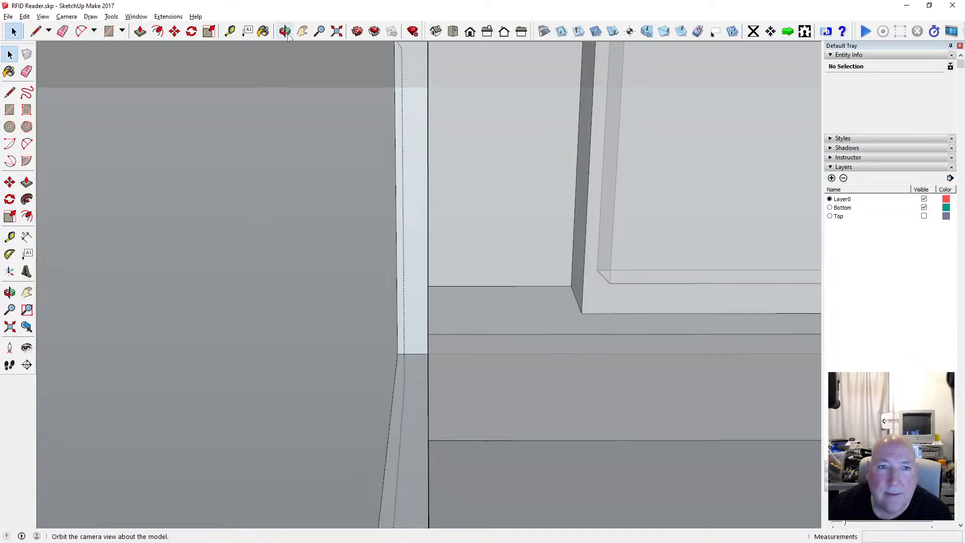
# Turn off the X-ray face style and delete the sloped face between the floor and the end wall cutout.
pyautogui.moveTo(302, 203); pyautogui.dragTo(360, 199)
pyautogui.moveTo(434, 217); pyautogui.dragTo(347, 268)
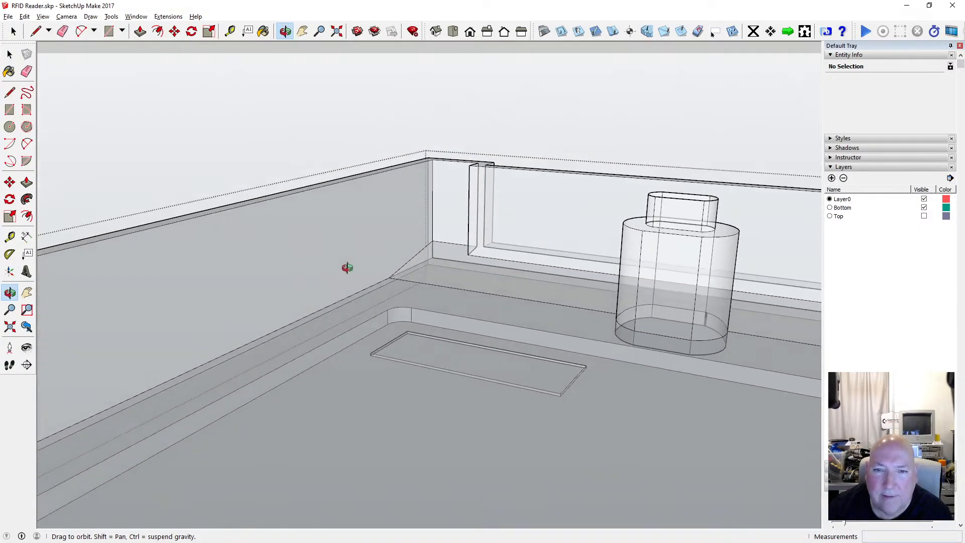
pyautogui.moveTo(420, 243); pyautogui.dragTo(403, 231)
pyautogui.click(43, 16)
pyautogui.moveTo(90, 149)
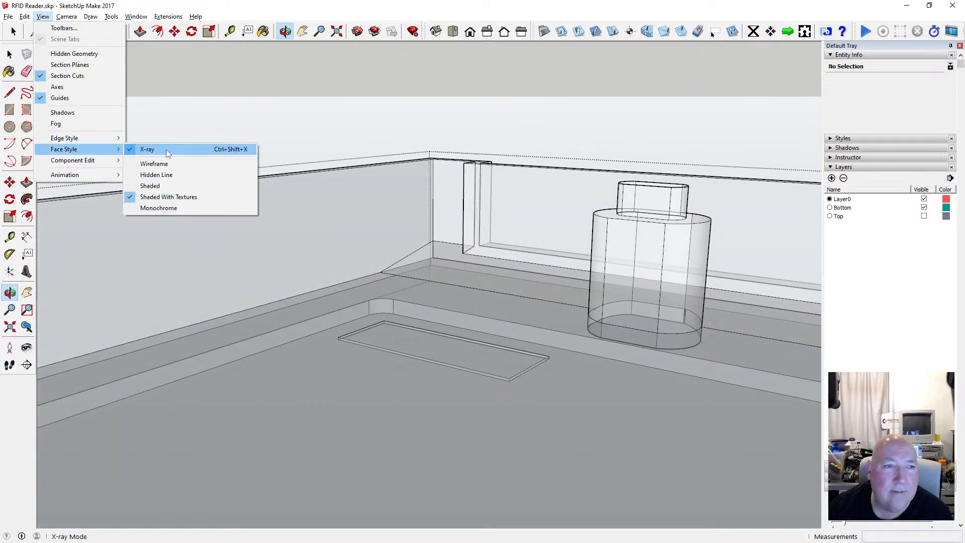
pyautogui.click(206, 147)
pyautogui.scroll(3, 443, 271)
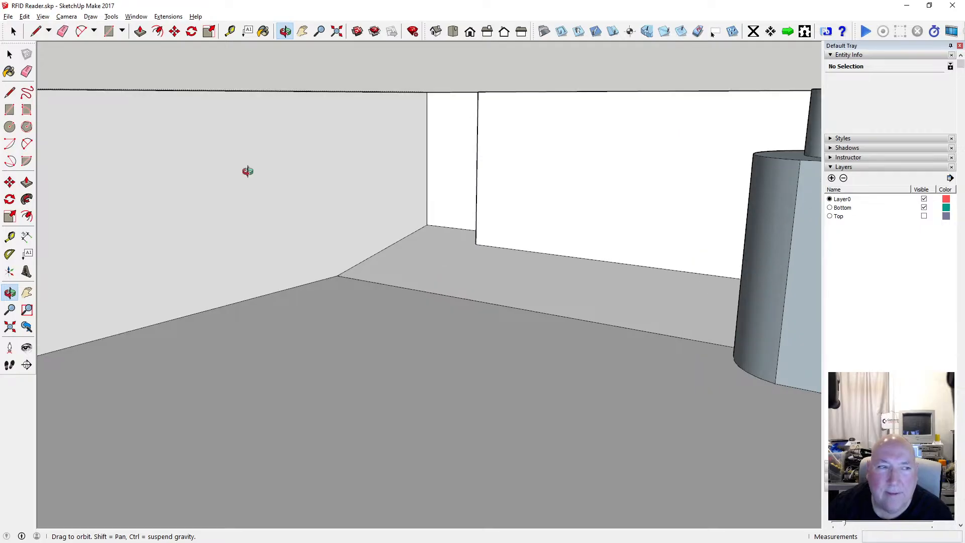
pyautogui.press('space')
pyautogui.click(438, 284)
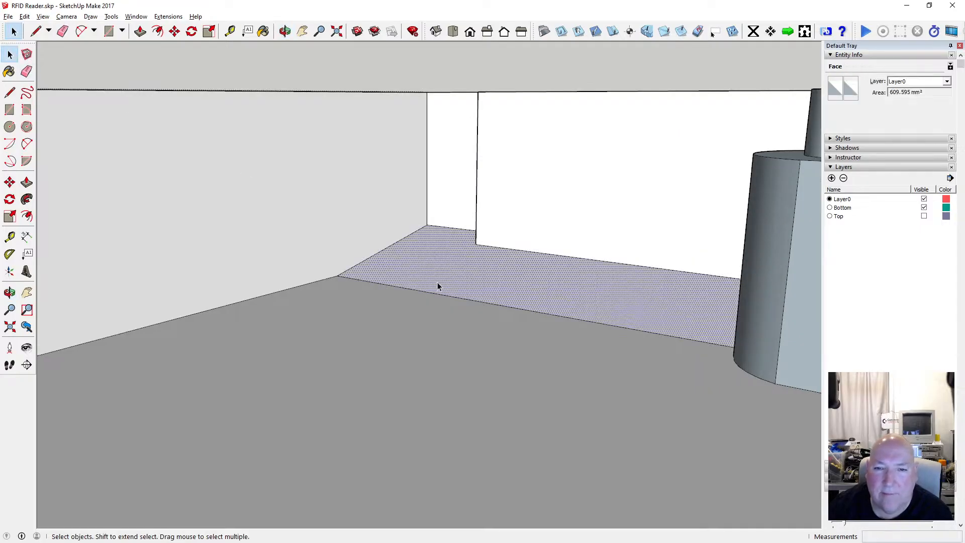
pyautogui.press('Delete')
# Turn the X-ray face style back on with the end wall and its cutout in view.
pyautogui.moveTo(303, 145); pyautogui.dragTo(757, 386, button='middle')
pyautogui.click(337, 32)
pyautogui.moveTo(723, 344); pyautogui.dragTo(463, 360, button='middle')
pyautogui.scroll(-5, 443, 357)
pyautogui.scroll(5, 696, 286)
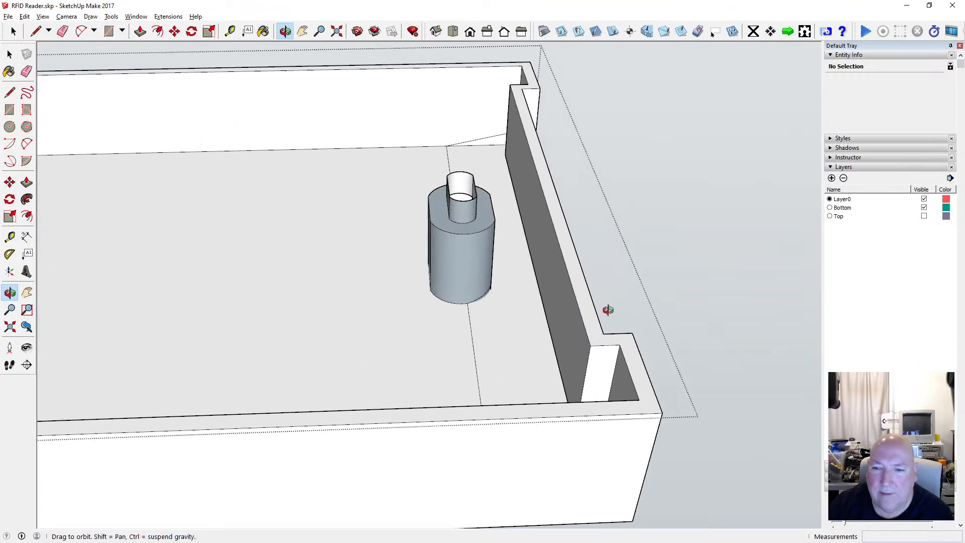
pyautogui.click(43, 16)
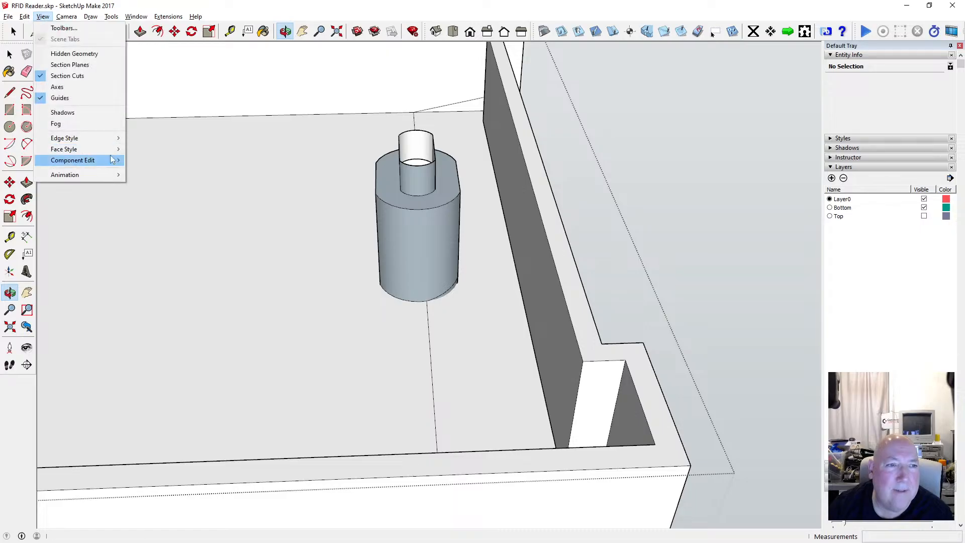
pyautogui.moveTo(55, 144)
pyautogui.click(148, 149)
pyautogui.scroll(-4, 551, 321)
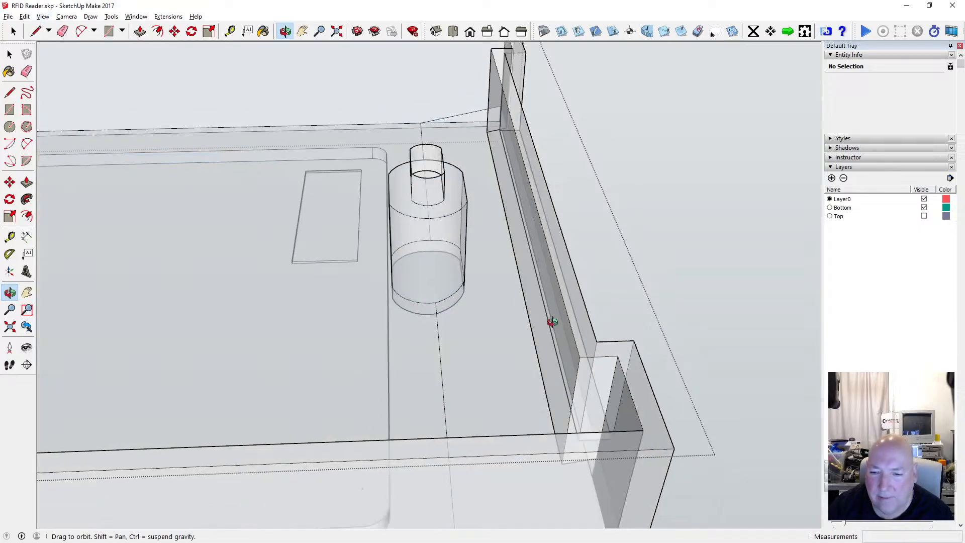
# Draw a line from the end wall cutout's lower corner straight down to floor level.
pyautogui.moveTo(593, 428); pyautogui.dragTo(519, 295)
pyautogui.scroll(5, 552, 303)
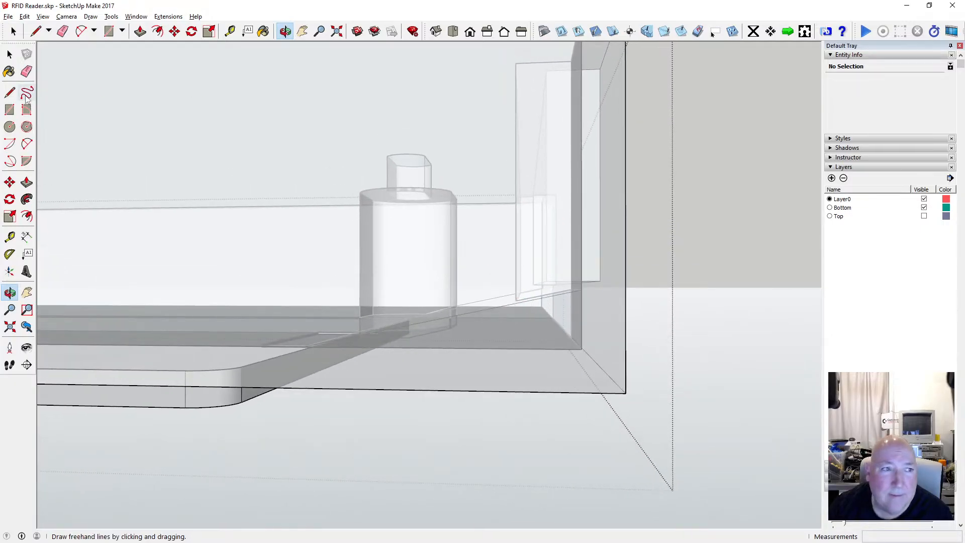
pyautogui.click(9, 93)
pyautogui.click(516, 300)
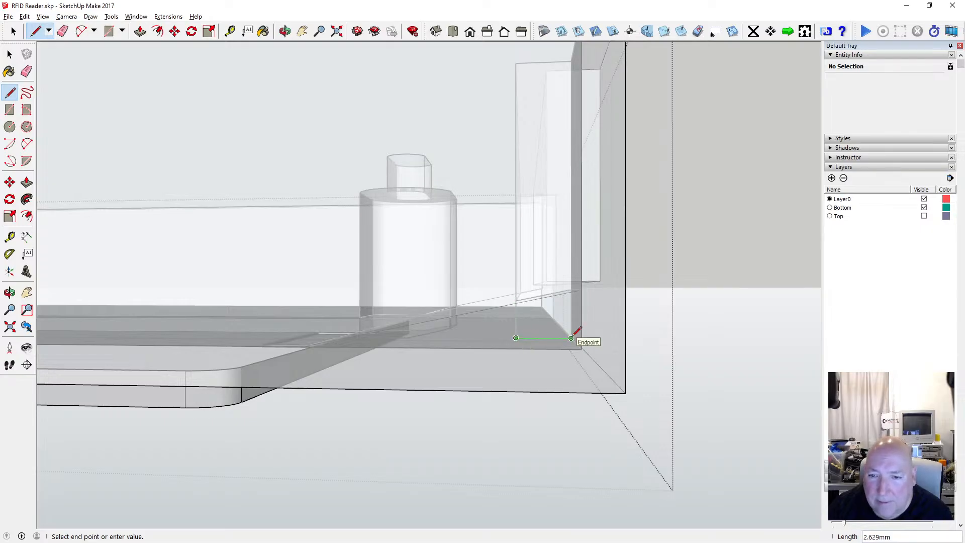
# Draw a 2.629 mm line across the cutout corner's base and a 55.25 mm line beneath the cutout, closed 1.791 mm up at the opposite corner.
pyautogui.click(285, 31)
pyautogui.moveTo(367, 150); pyautogui.dragTo(461, 190)
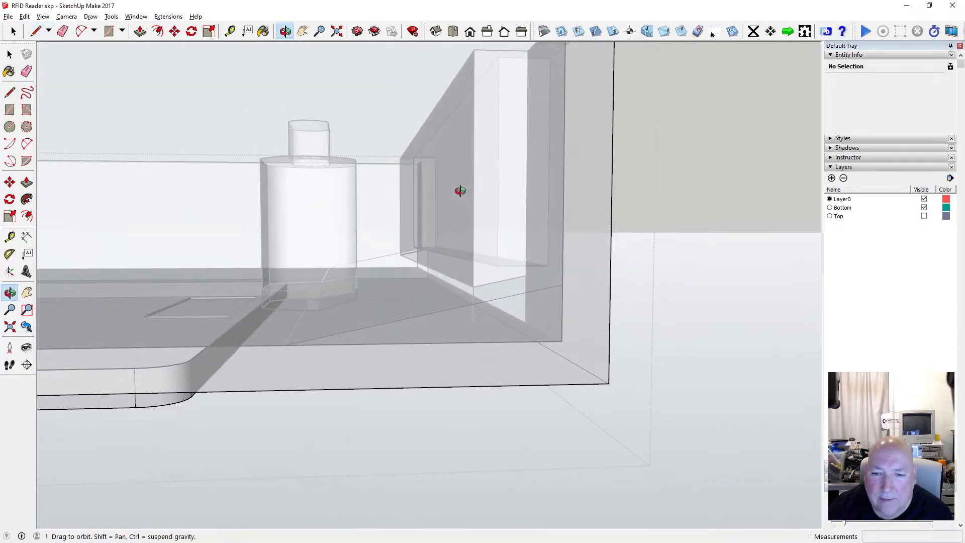
pyautogui.press('l')
pyautogui.click(473, 323)
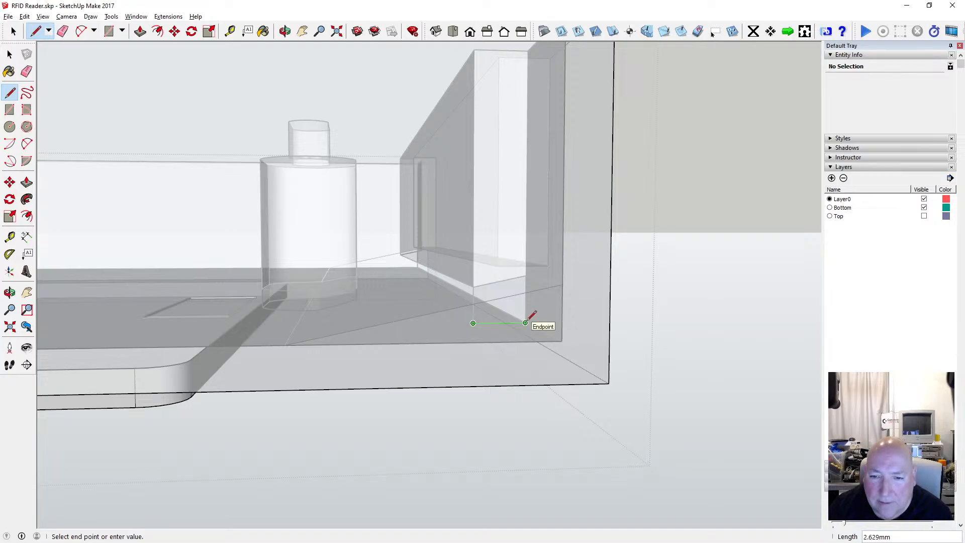
pyautogui.click(525, 322)
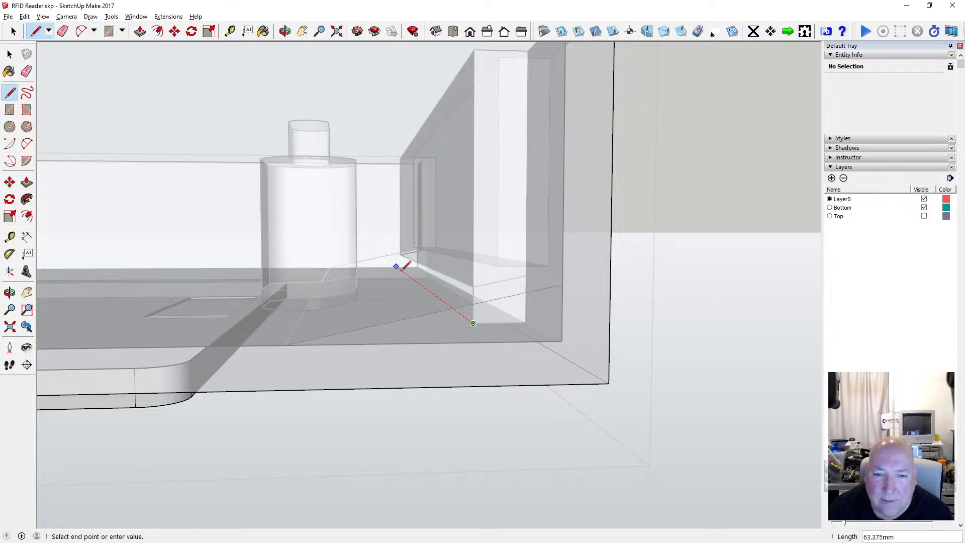
pyautogui.scroll(2, 397, 266)
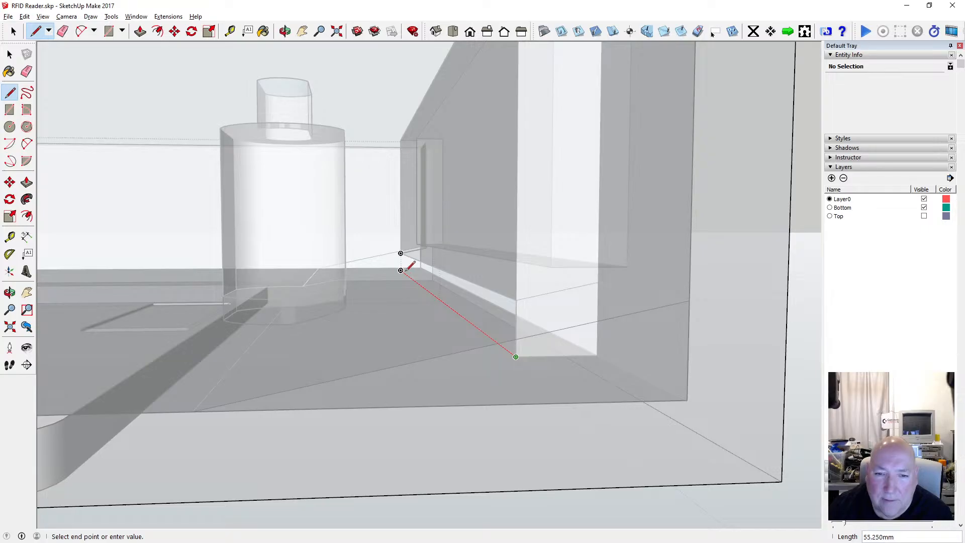
pyautogui.click(407, 250)
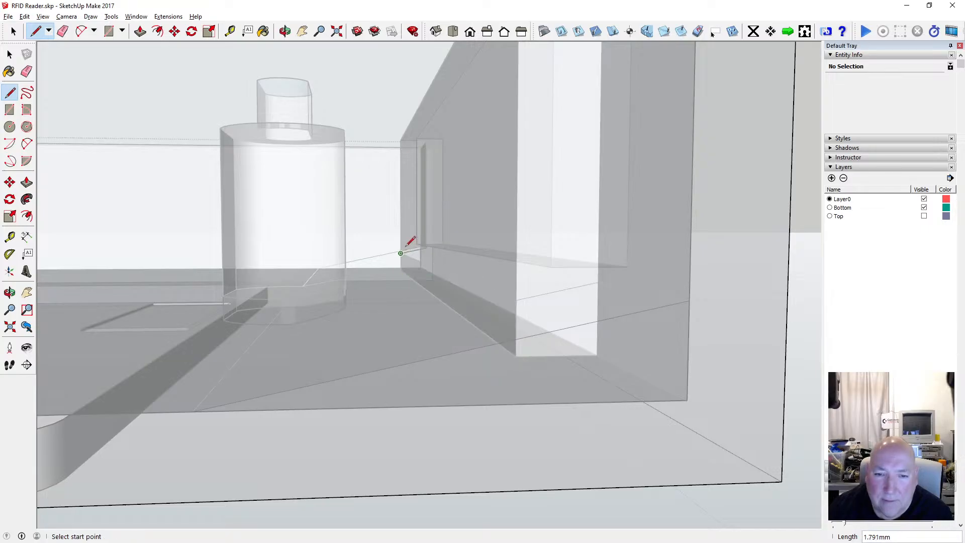
# At the cutout's opposite corner, draw a line across the base to the recessed wall and 2.337 mm up to the vertex above.
pyautogui.click(285, 31)
pyautogui.moveTo(417, 166); pyautogui.dragTo(270, 222)
pyautogui.scroll(3, 309, 224)
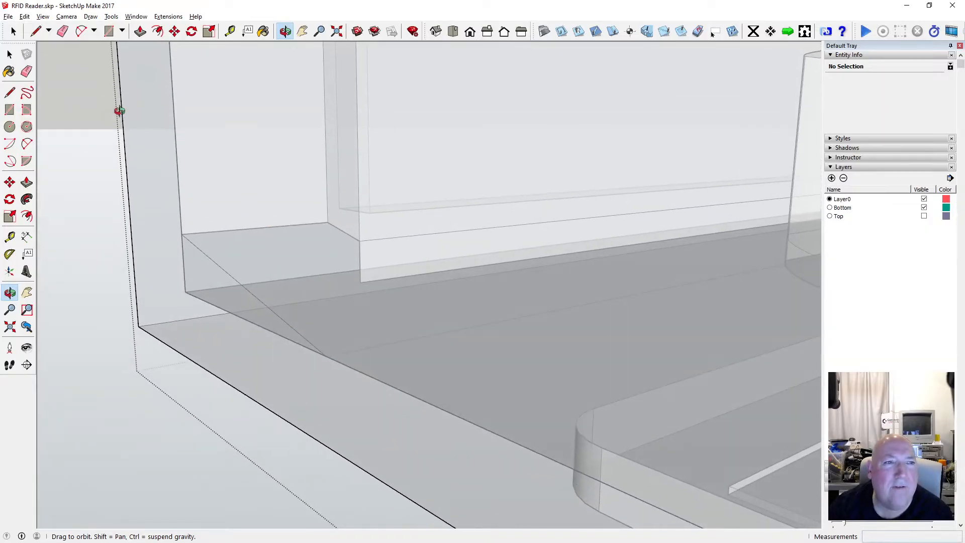
pyautogui.click(12, 94)
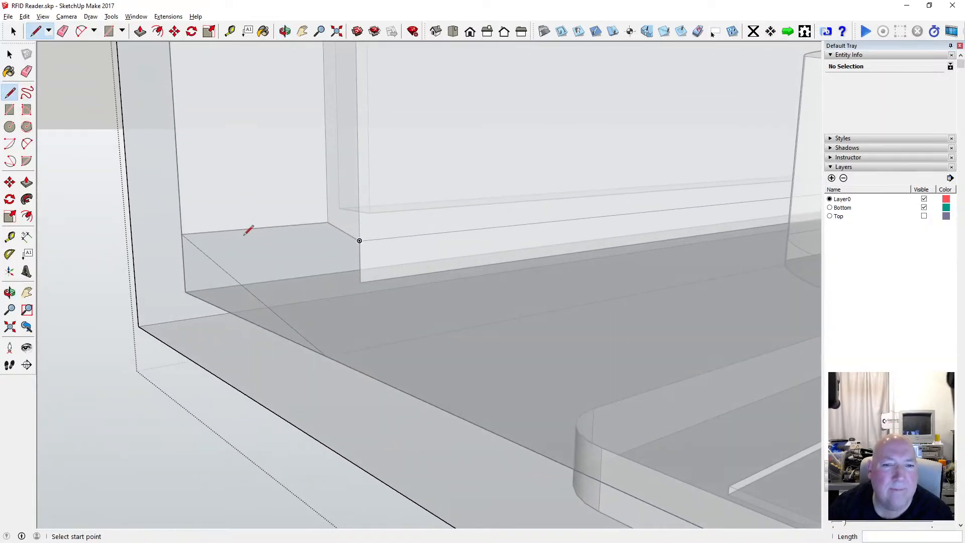
pyautogui.click(329, 274)
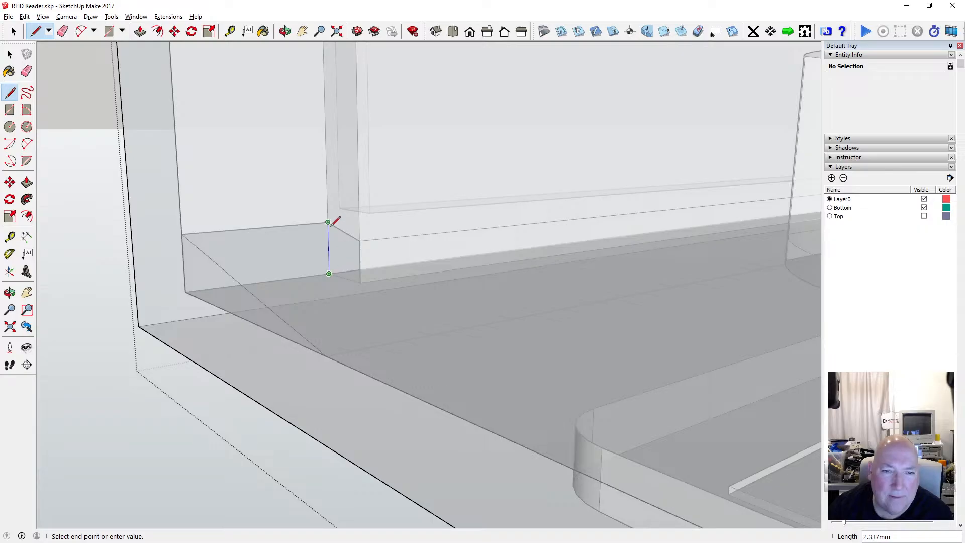
pyautogui.click(328, 223)
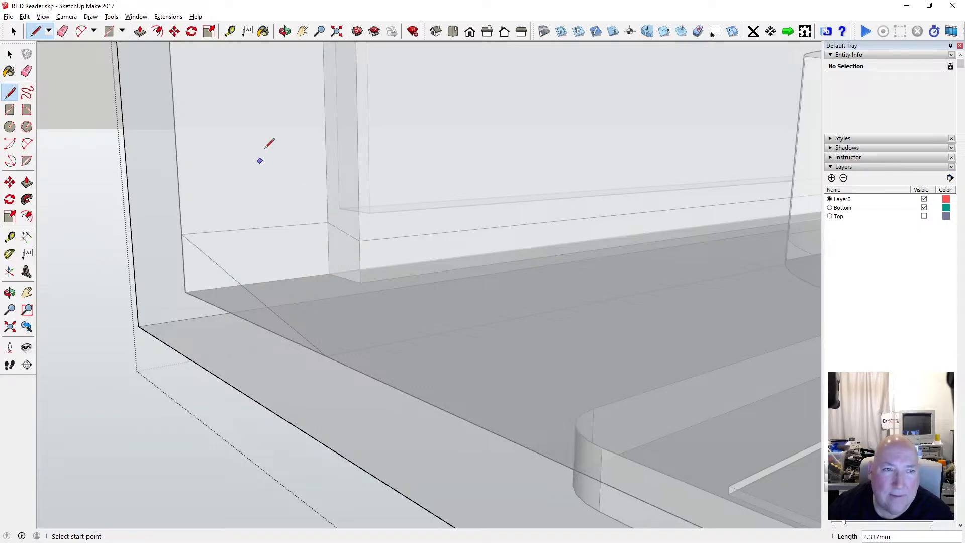
# Delete the diagonal edge in this interior corner and the leftover edges crossing the end wall and cutout corner above the floor.
pyautogui.click(285, 31)
pyautogui.moveTo(420, 144); pyautogui.dragTo(166, 101)
pyautogui.press('space')
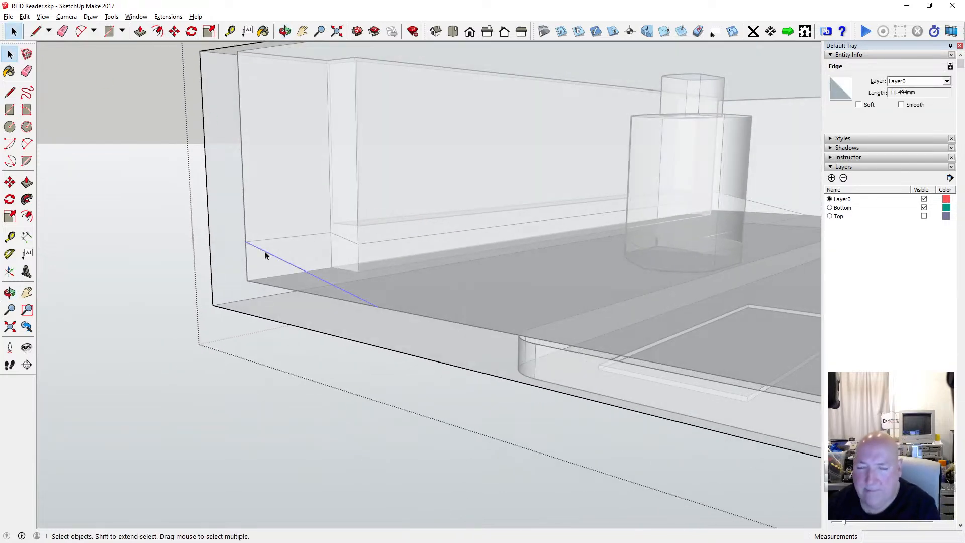
pyautogui.press('Delete')
pyautogui.click(275, 240)
pyautogui.click(279, 241)
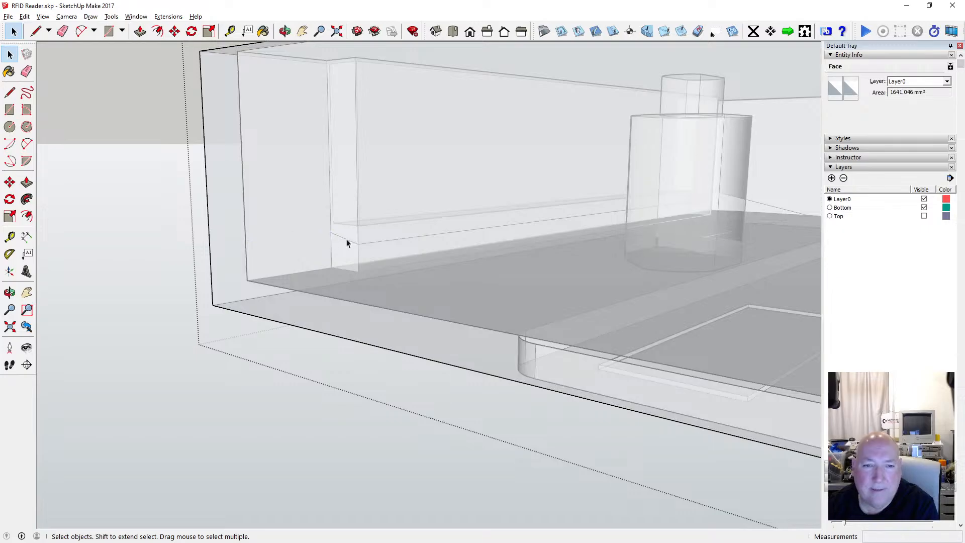
pyautogui.press('Delete')
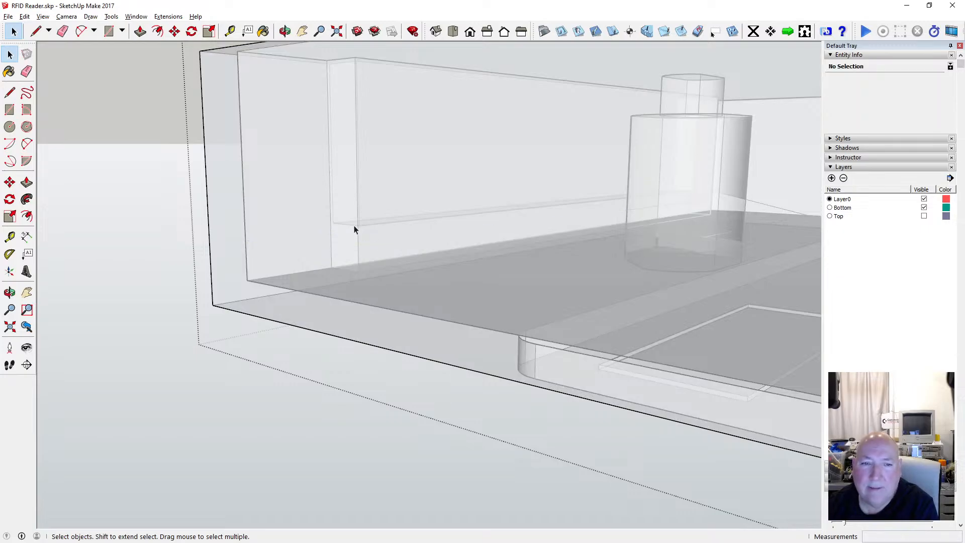
pyautogui.click(284, 31)
pyautogui.moveTo(483, 260); pyautogui.dragTo(714, 256)
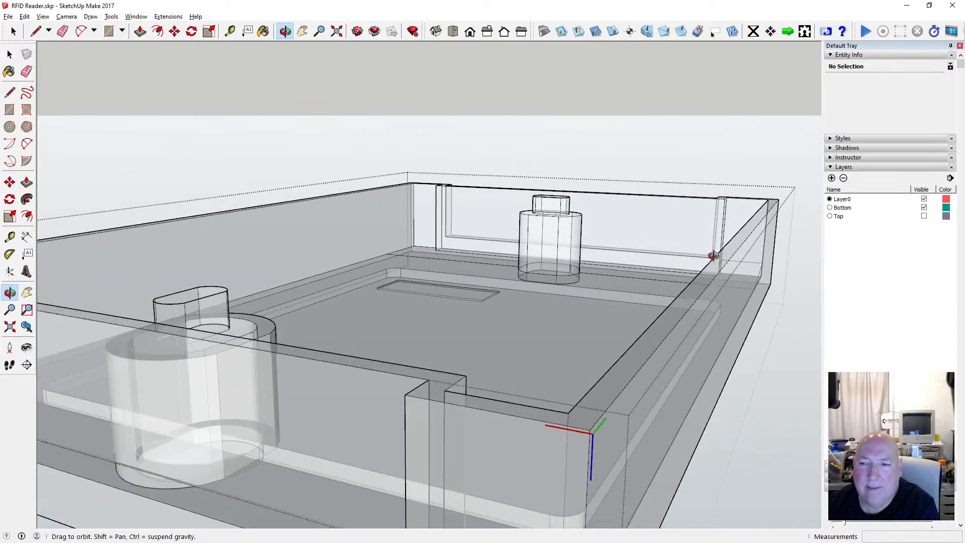
pyautogui.scroll(8, 714, 256)
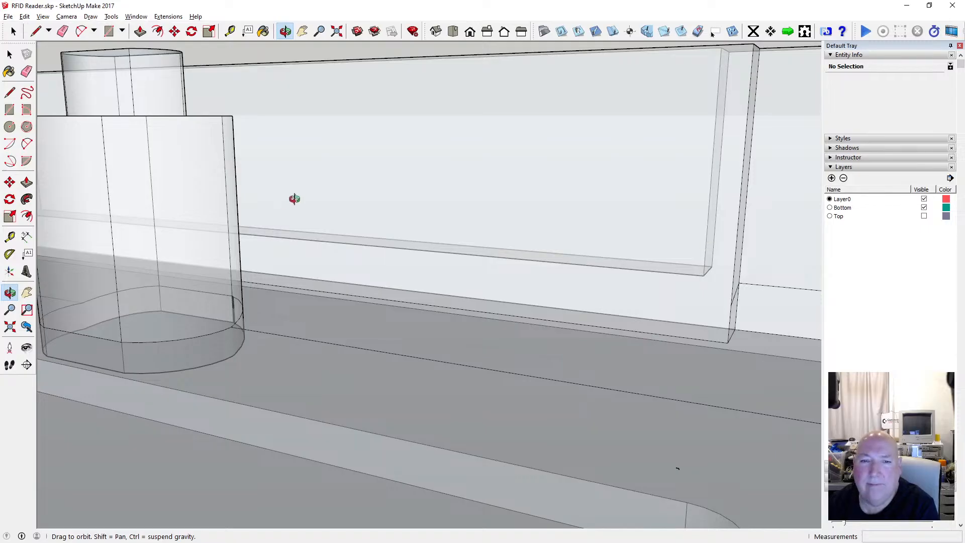
# Delete the leftover horizontal edge on the recessed end wall and the diagonal edge in its interior corner.
pyautogui.scroll(-2, 294, 199)
pyautogui.click(10, 54)
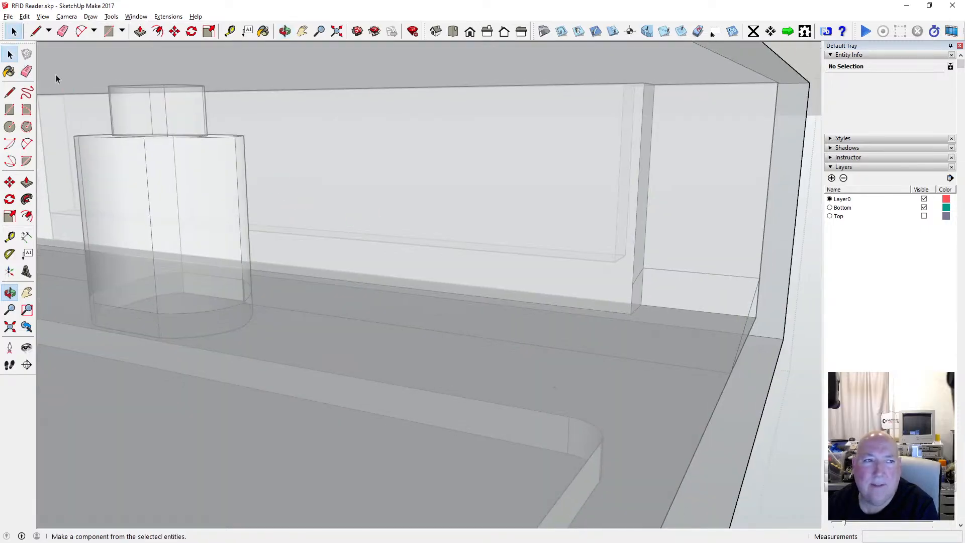
pyautogui.click(653, 269)
pyautogui.press('Delete')
pyautogui.click(754, 303)
pyautogui.press('Delete')
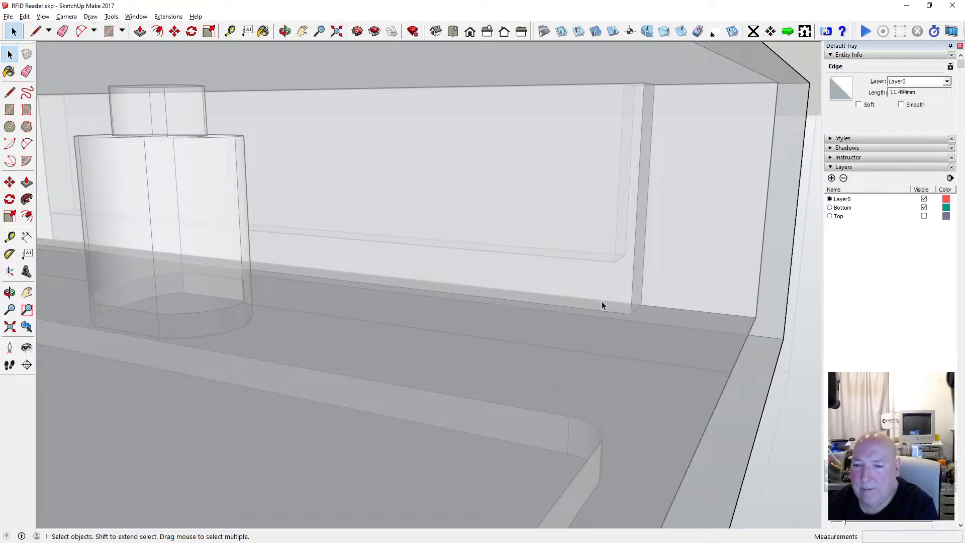
# Examine the cleaned-up end wall and the rest of the bottom shell from inside, outside and above.
pyautogui.scroll(-3, 591, 295)
pyautogui.scroll(-2, 592, 296)
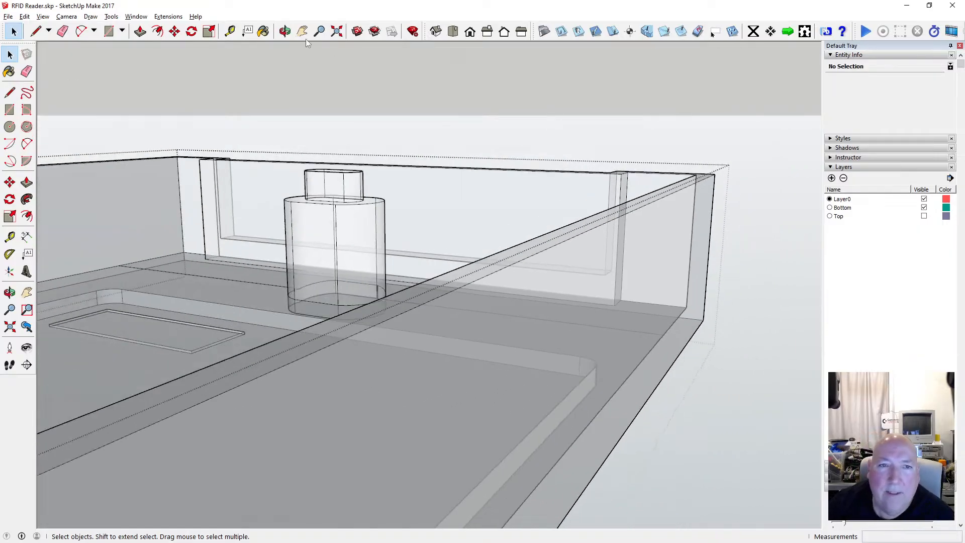
pyautogui.click(284, 31)
pyautogui.moveTo(408, 164); pyautogui.dragTo(660, 301)
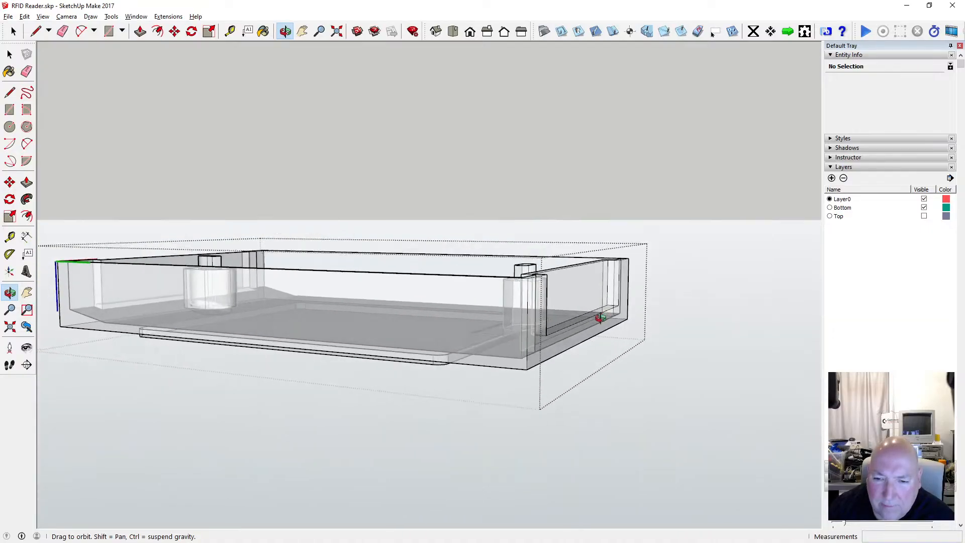
pyautogui.moveTo(534, 301); pyautogui.dragTo(650, 302)
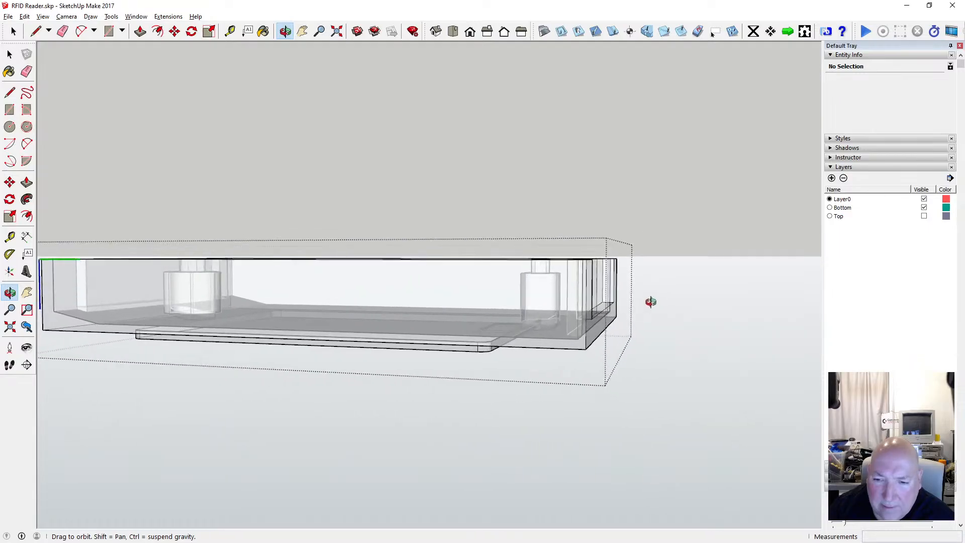
pyautogui.scroll(5, 465, 316)
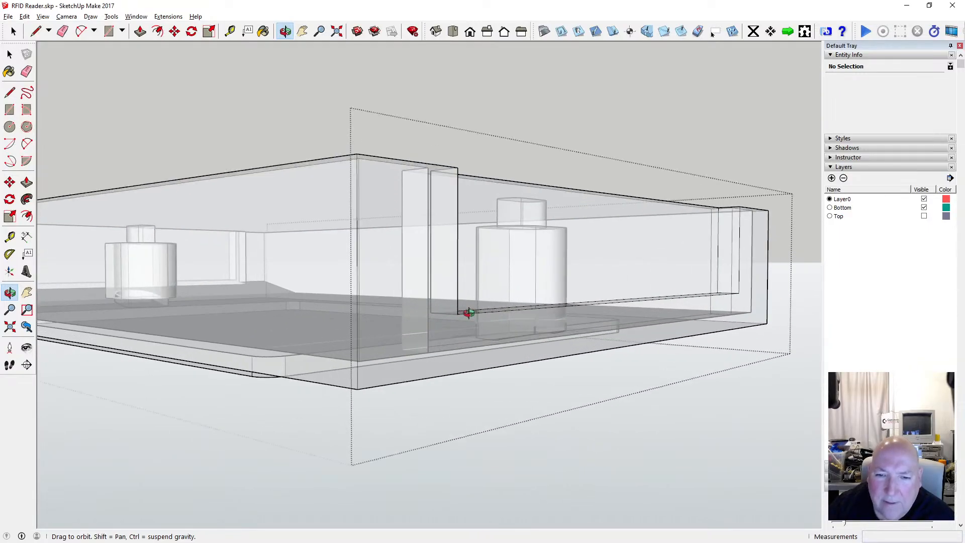
pyautogui.moveTo(506, 350); pyautogui.dragTo(420, 367)
pyautogui.scroll(-4, 420, 366)
pyautogui.moveTo(686, 331); pyautogui.dragTo(362, 338)
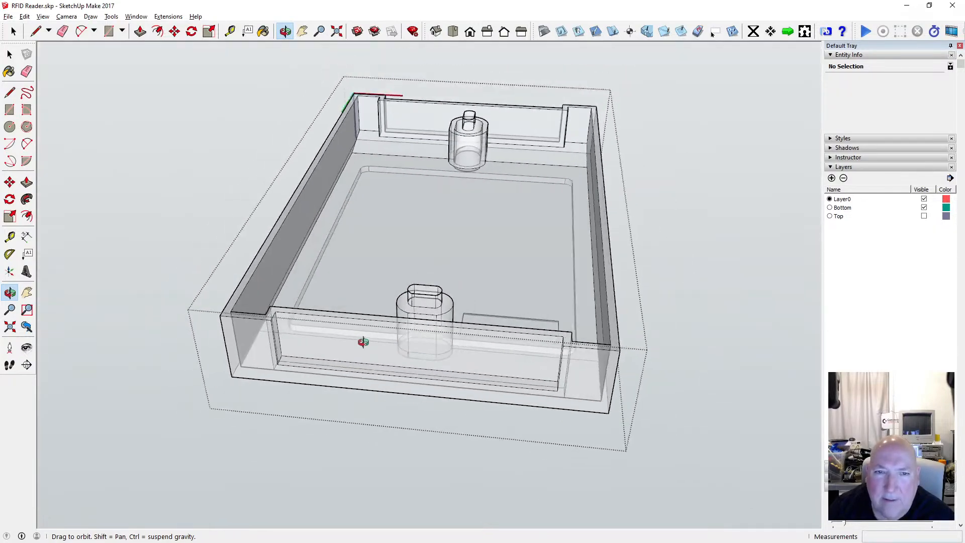
# In the opposite end wall's corner, draw lines 2.337 mm up to the wall vertex and along the base to the cutout corner, with a 2.629 mm return.
pyautogui.scroll(6, 377, 125)
pyautogui.moveTo(371, 171); pyautogui.dragTo(305, 271)
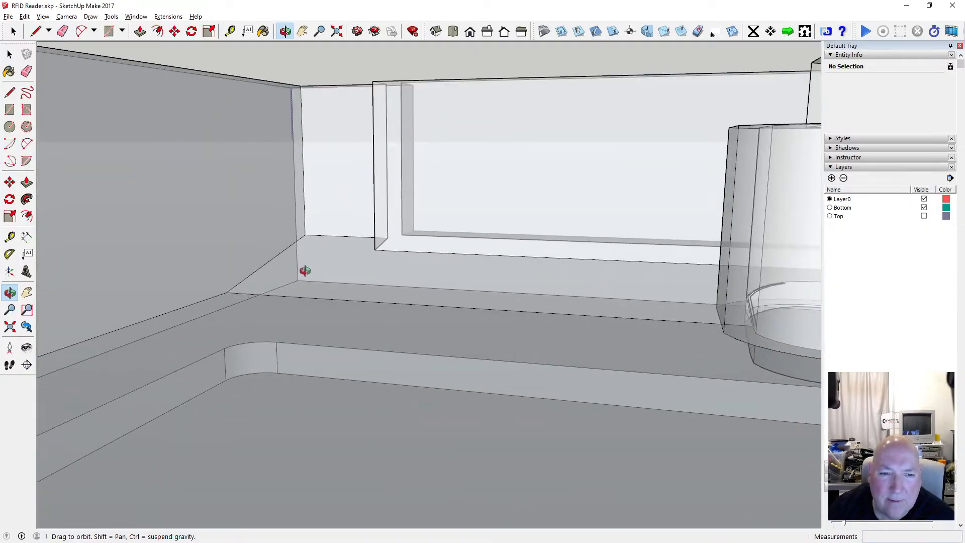
pyautogui.click(9, 92)
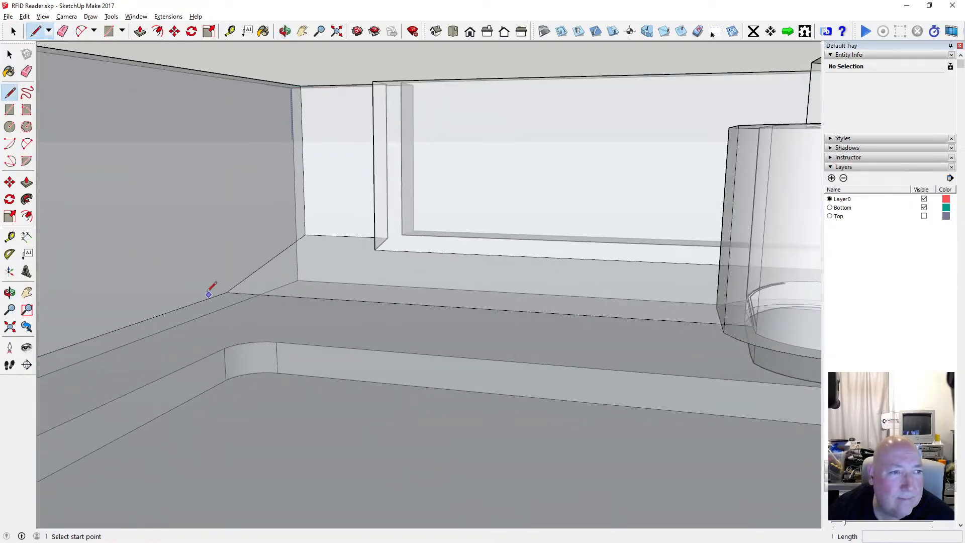
pyautogui.click(227, 292)
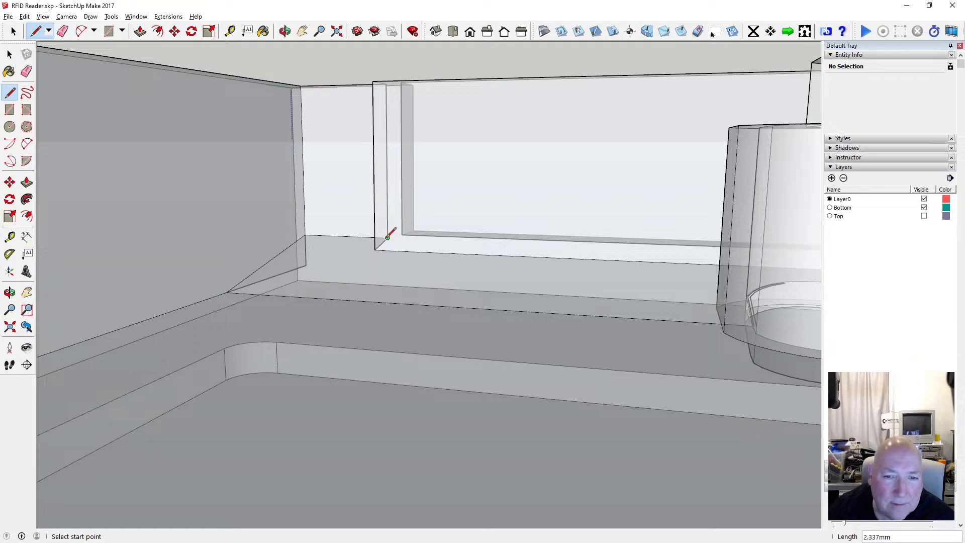
pyautogui.click(311, 262)
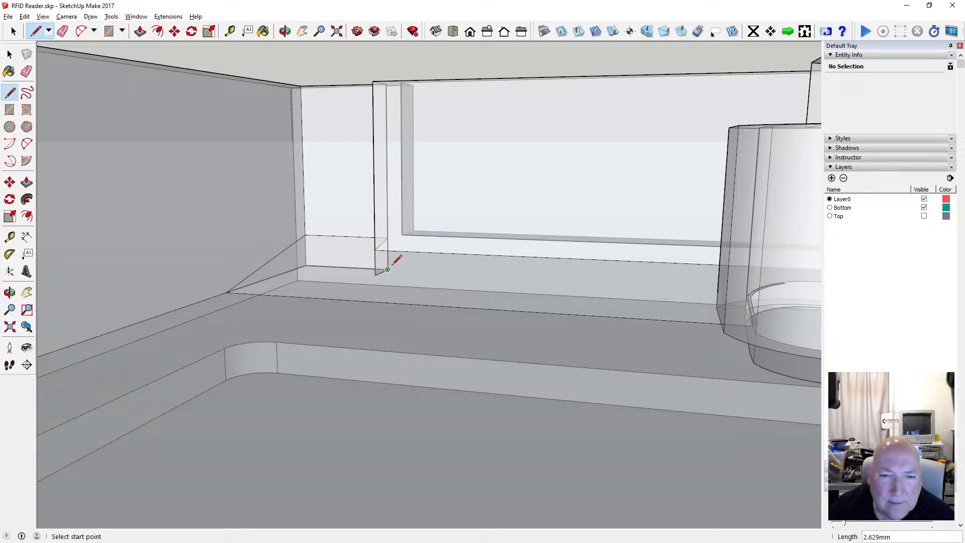
# Draw a base line beneath the cutout to its opposite corner and close it 1.791 mm up at the cutout's lower vertex.
pyautogui.click(285, 31)
pyautogui.moveTo(455, 192)
pyautogui.mouseDown()
pyautogui.moveTo(324, 191)
pyautogui.moveTo(537, 246)
pyautogui.moveTo(483, 147)
pyautogui.moveTo(535, 218)
pyautogui.moveTo(177, 142)
pyautogui.mouseUp()
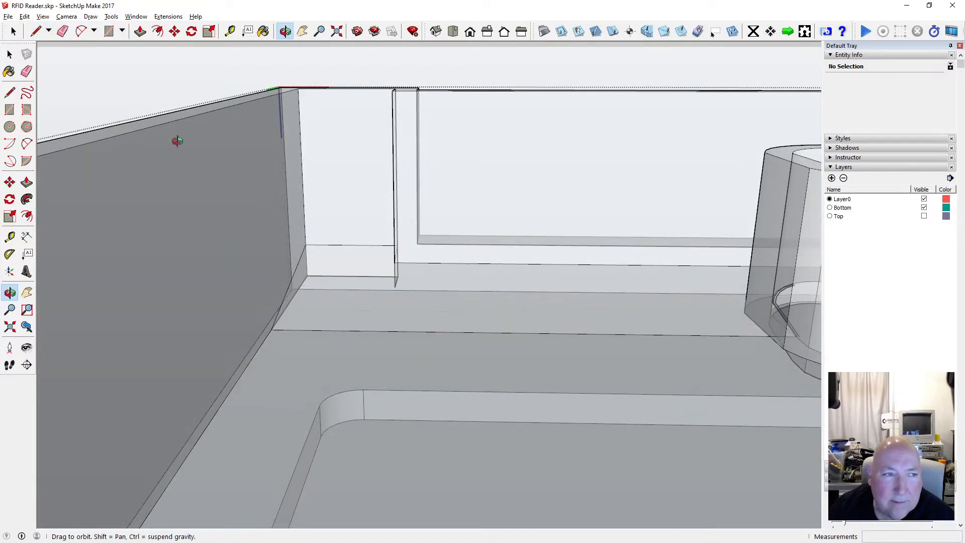
pyautogui.click(10, 92)
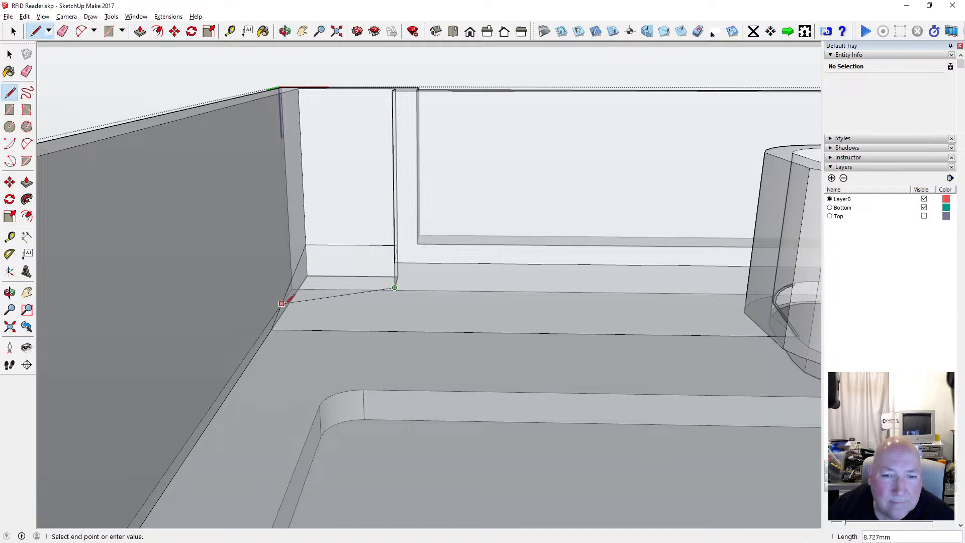
pyautogui.scroll(-4, 285, 303)
pyautogui.scroll(2, 612, 294)
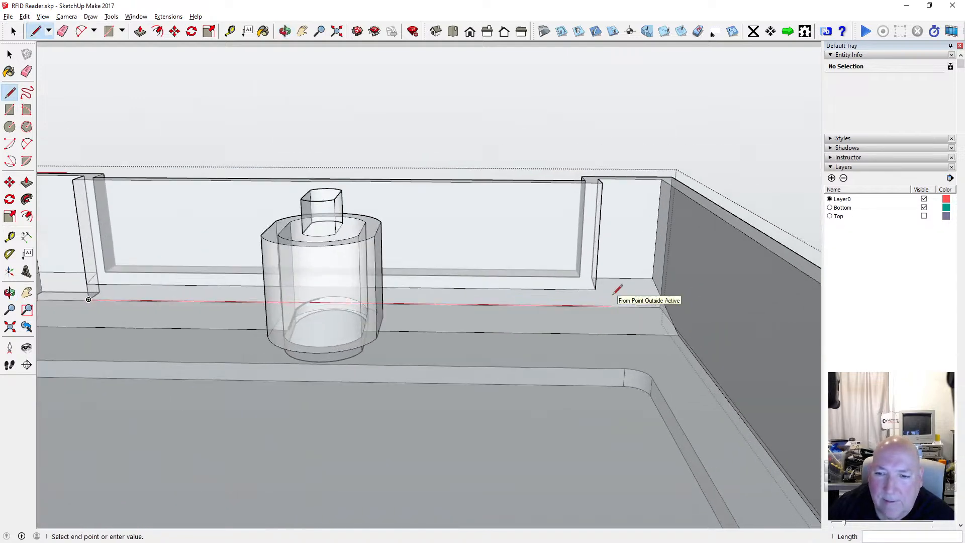
pyautogui.scroll(4, 617, 290)
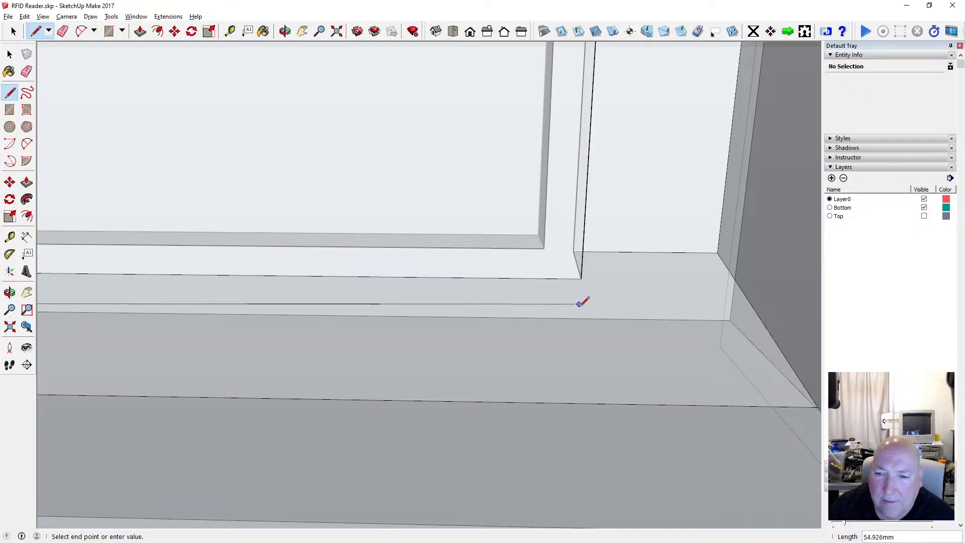
pyautogui.scroll(3, 573, 330)
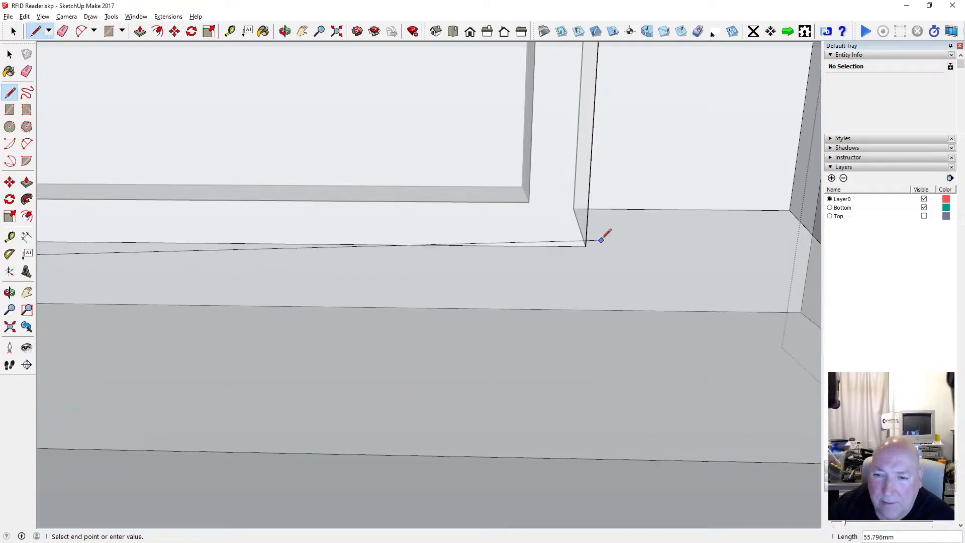
pyautogui.click(582, 306)
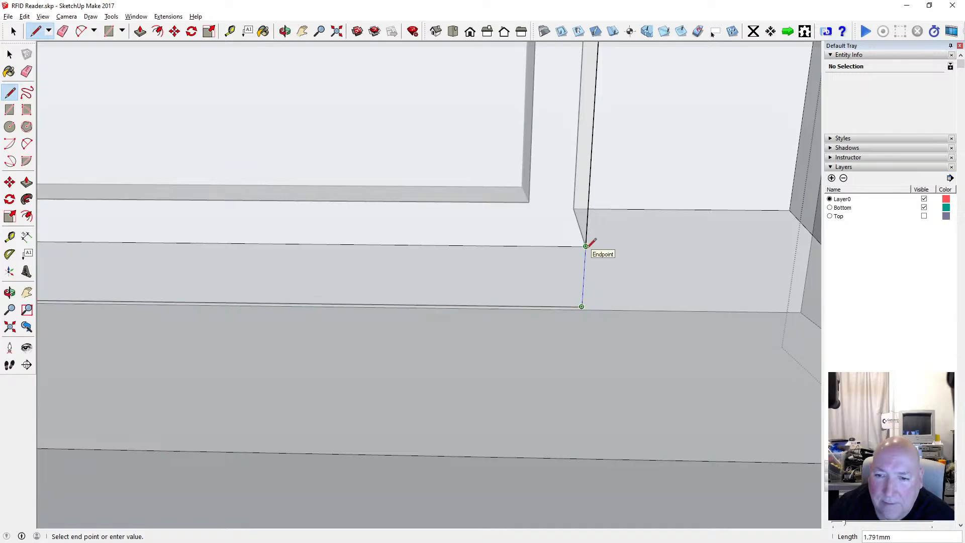
pyautogui.click(586, 246)
# Draw a 2.629 mm line from this cutout corner's base to the recessed wall and join it vertically to the vertex above.
pyautogui.click(283, 31)
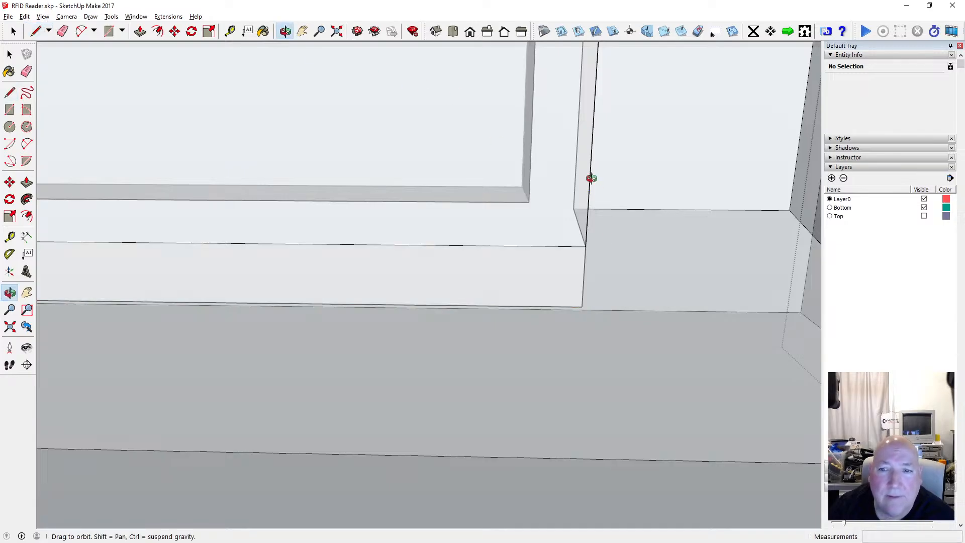
pyautogui.moveTo(590, 176); pyautogui.dragTo(457, 180)
pyautogui.click(9, 92)
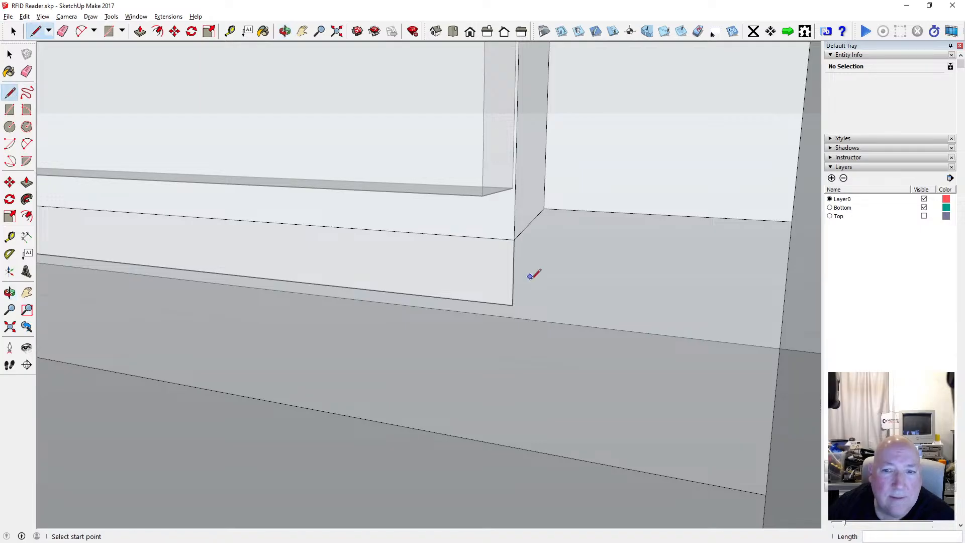
pyautogui.click(513, 304)
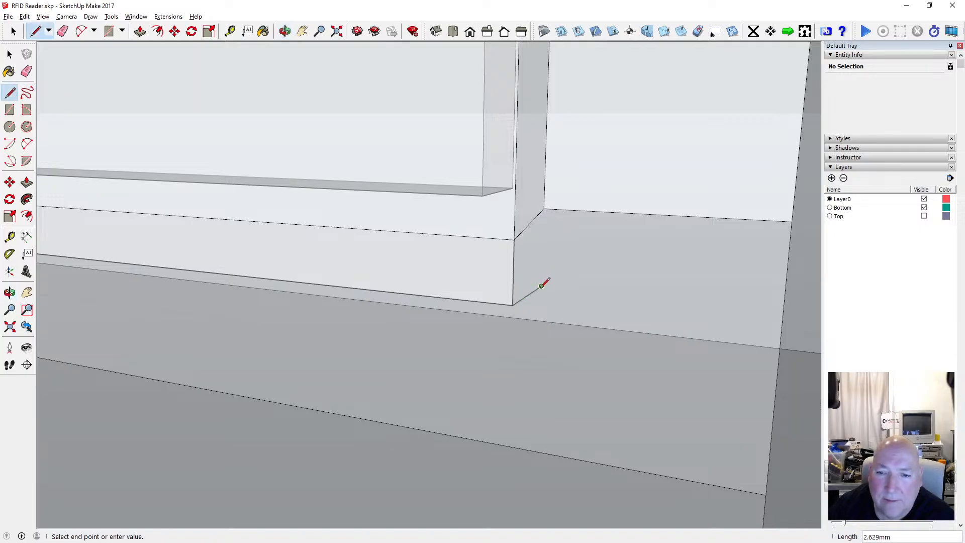
pyautogui.click(544, 207)
pyautogui.moveTo(498, 290); pyautogui.dragTo(541, 287, button='middle')
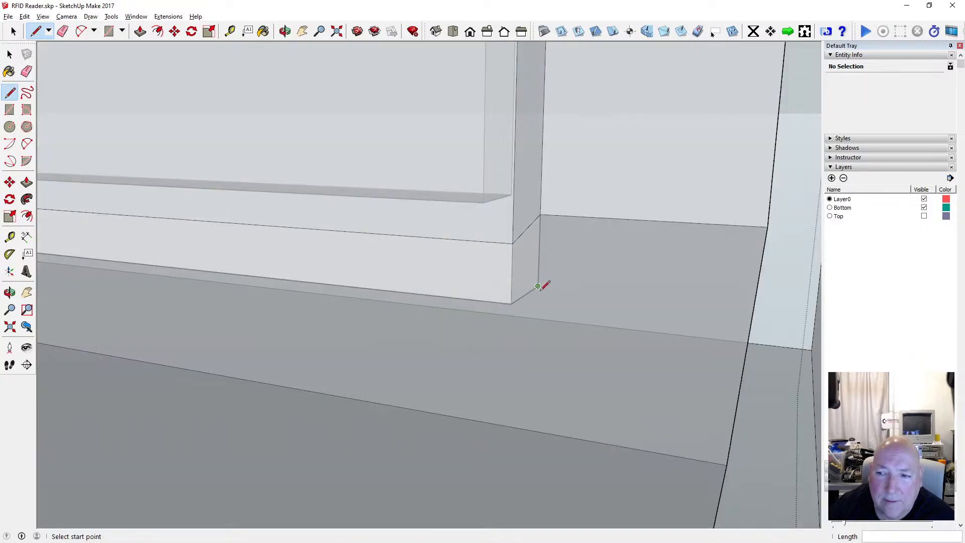
pyautogui.click(537, 286)
pyautogui.click(285, 31)
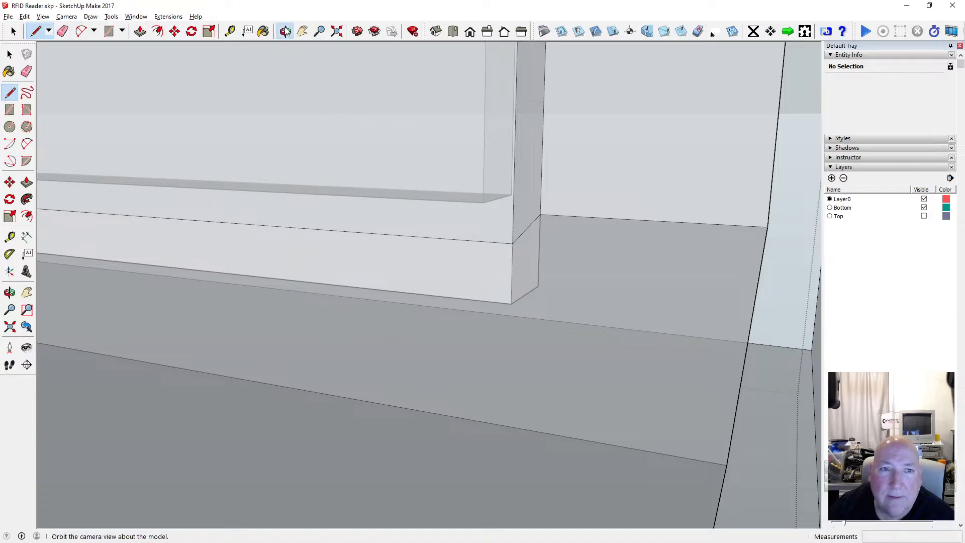
pyautogui.moveTo(238, 129); pyautogui.dragTo(297, 166)
pyautogui.press('t')
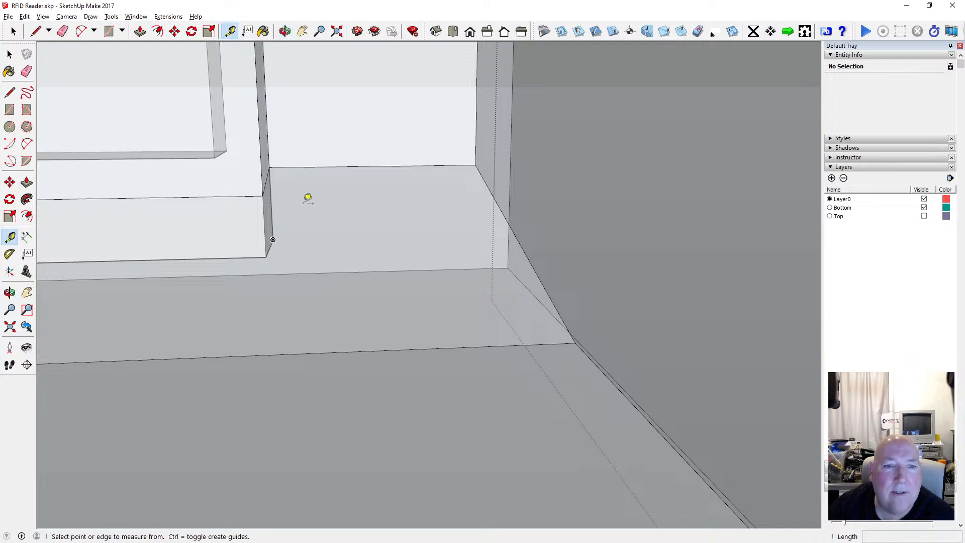
pyautogui.click(272, 239)
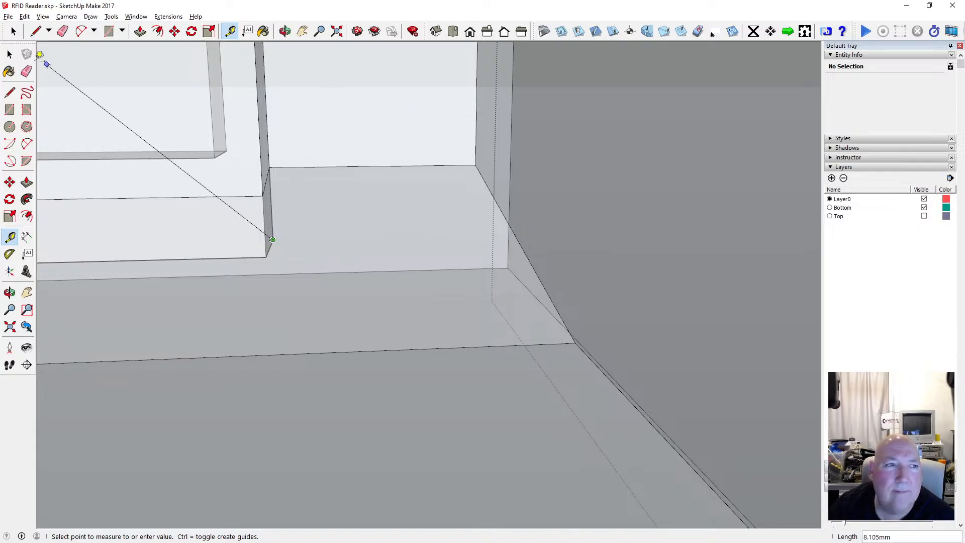
pyautogui.click(10, 54)
# In the adjoining interior corner, draw a 2.337 mm vertical line, an 11.254 mm line to the diagonal's floor end and a 6.625 mm line to the cutout base.
pyautogui.click(285, 31)
pyautogui.moveTo(442, 231); pyautogui.dragTo(435, 256)
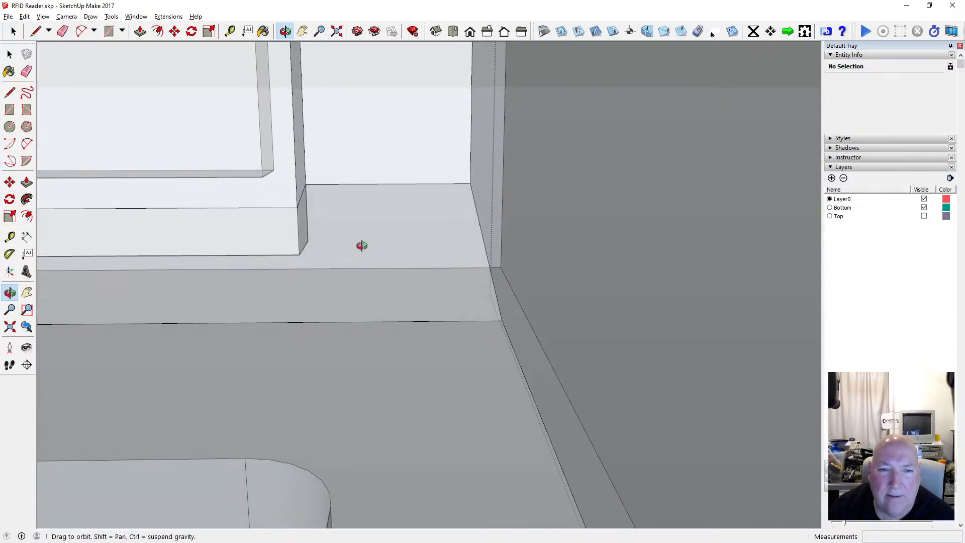
pyautogui.scroll(4, 360, 243)
pyautogui.scroll(1, 360, 241)
pyautogui.moveTo(360, 240); pyautogui.dragTo(390, 243)
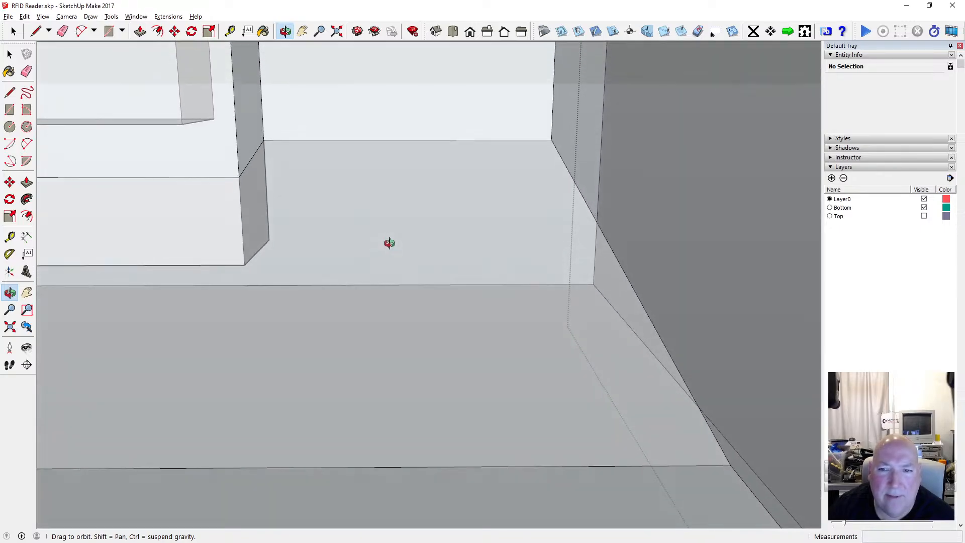
pyautogui.click(10, 92)
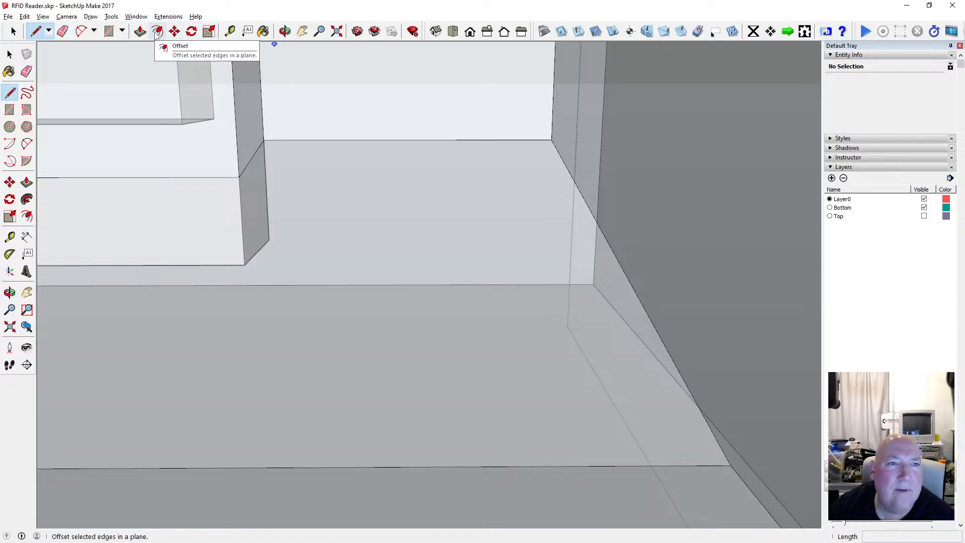
pyautogui.click(285, 31)
pyautogui.moveTo(473, 372); pyautogui.dragTo(556, 265)
pyautogui.press('l')
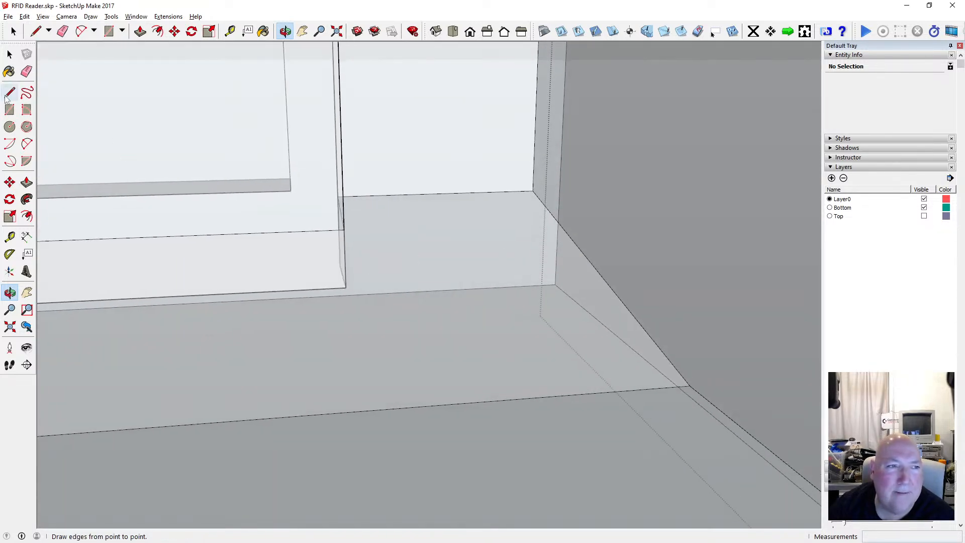
pyautogui.click(533, 191)
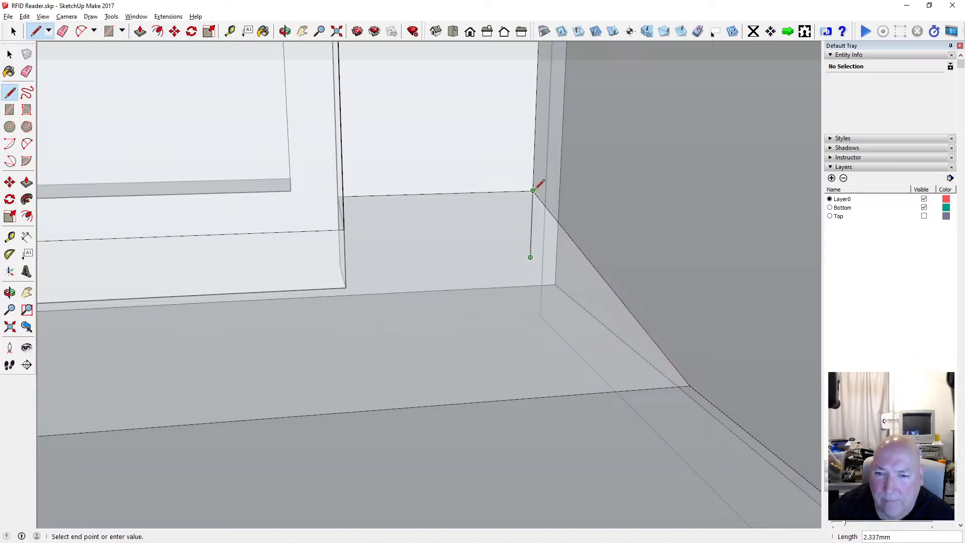
pyautogui.click(689, 385)
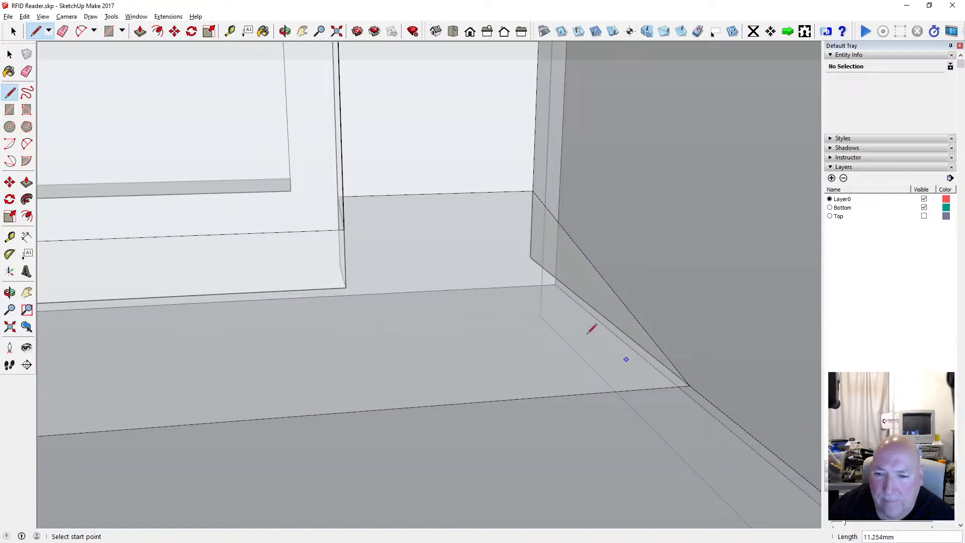
pyautogui.click(530, 258)
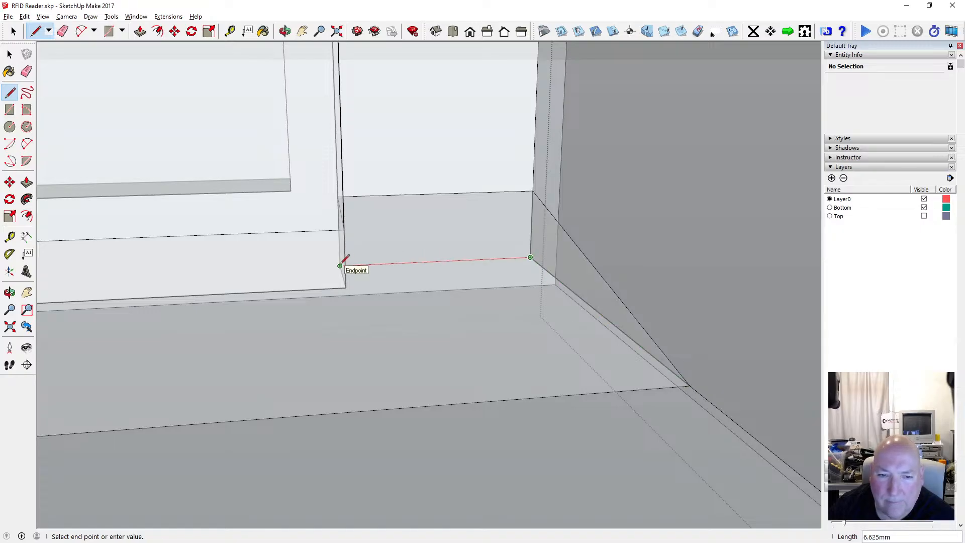
pyautogui.click(340, 265)
# Delete the diagonal edge in this interior corner and the leftover edges crossing the recessed wall and cutout corner above the floor.
pyautogui.click(10, 54)
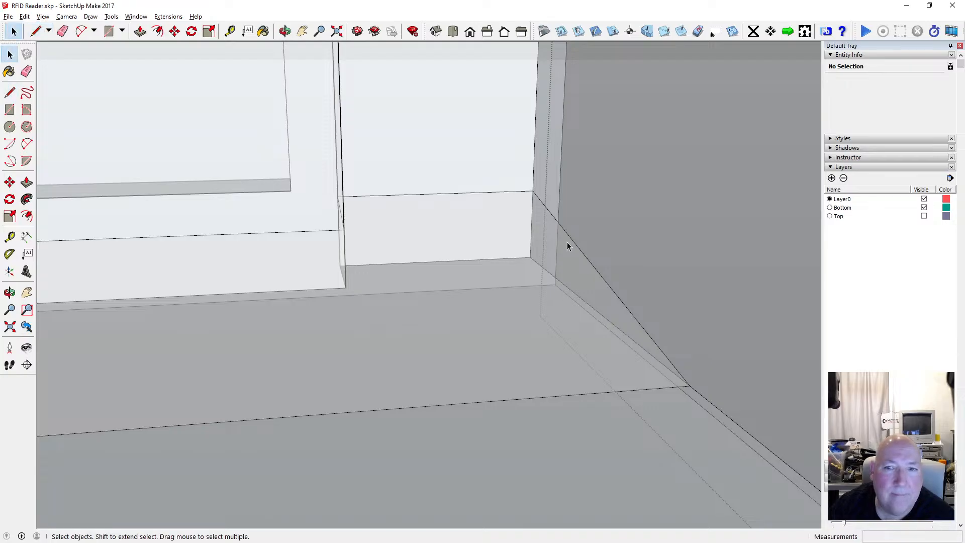
pyautogui.click(552, 216)
pyautogui.press('Delete')
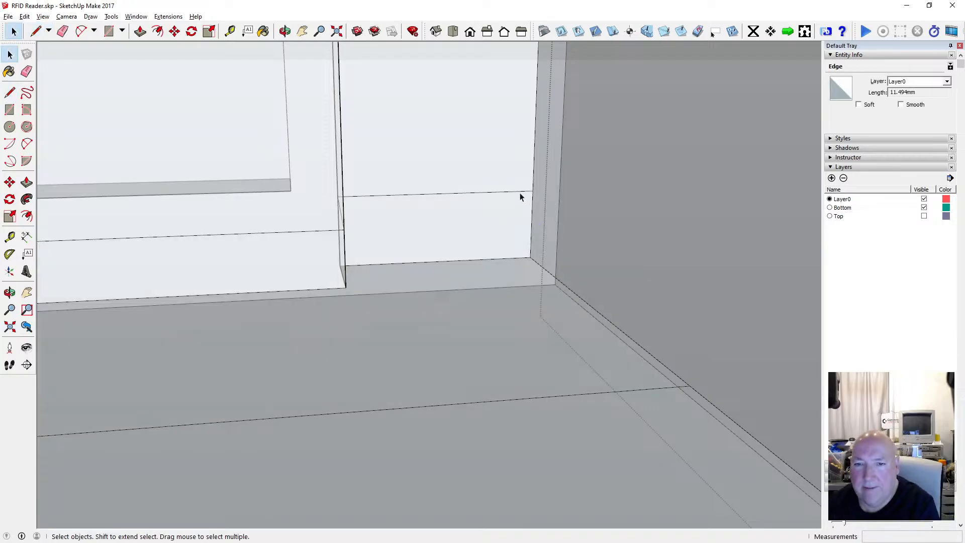
pyautogui.click(520, 194)
pyautogui.press('Delete')
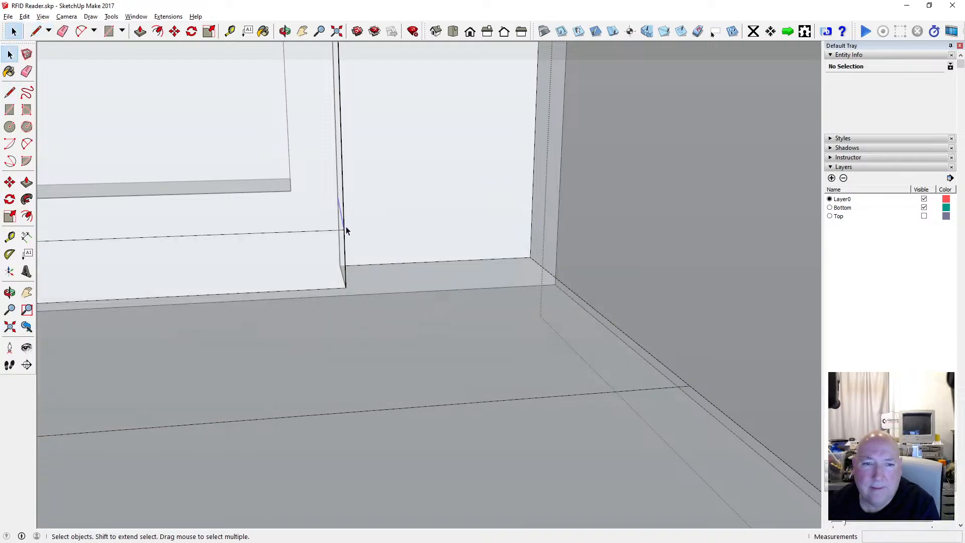
pyautogui.click(344, 231)
pyautogui.press('Delete')
pyautogui.press('o')
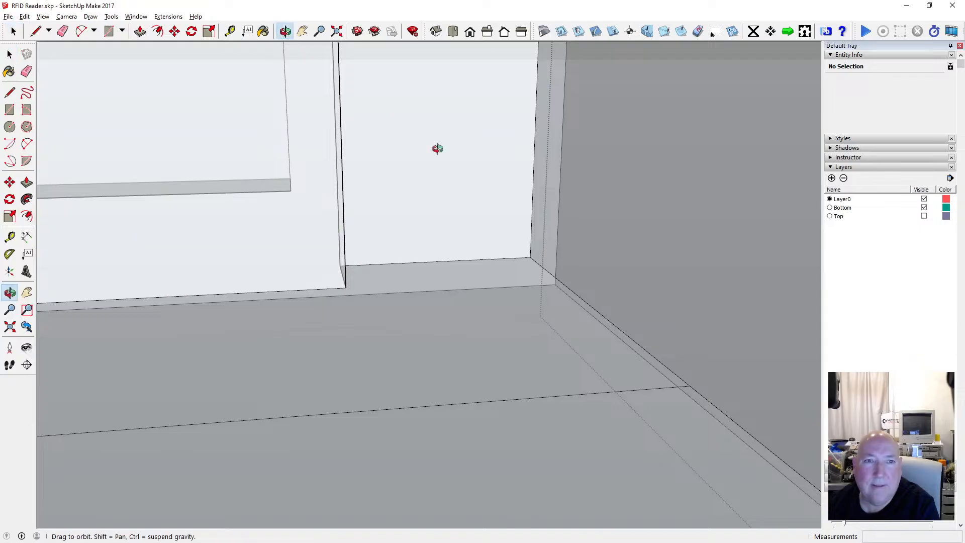
# Delete the stray floor edge on both sides of the mounting post at the end wall near the axes origin.
pyautogui.moveTo(431, 147); pyautogui.dragTo(486, 200)
pyautogui.scroll(-10, 485, 200)
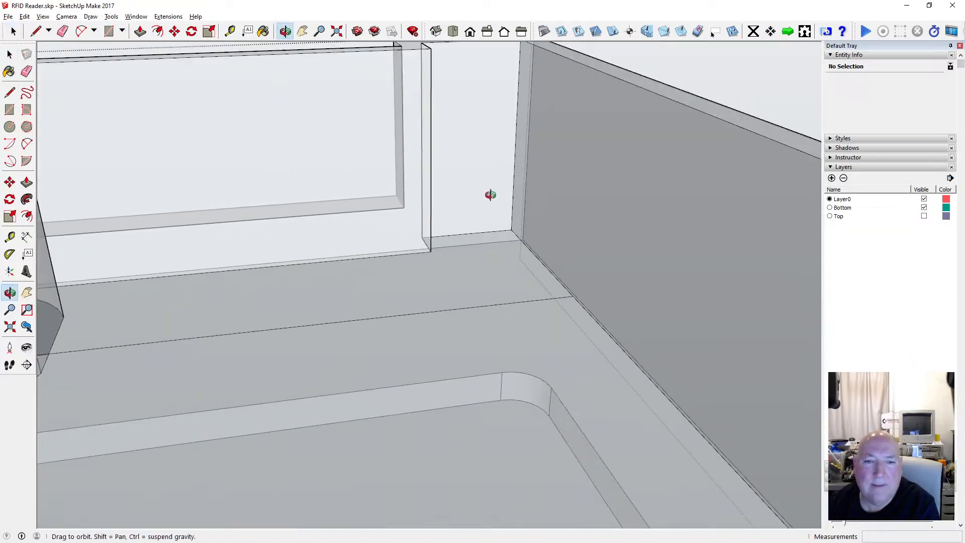
pyautogui.scroll(-2, 476, 194)
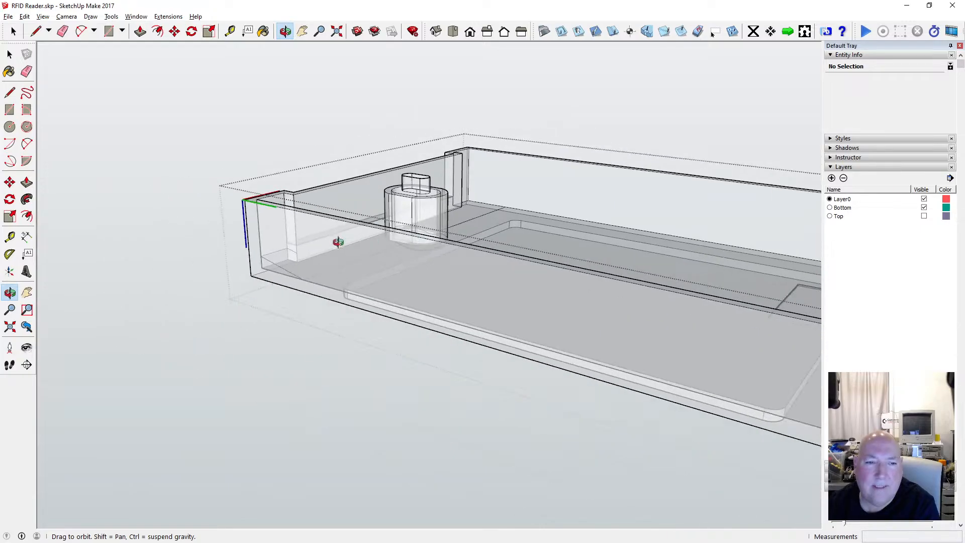
pyautogui.scroll(4, 335, 242)
pyautogui.press('space')
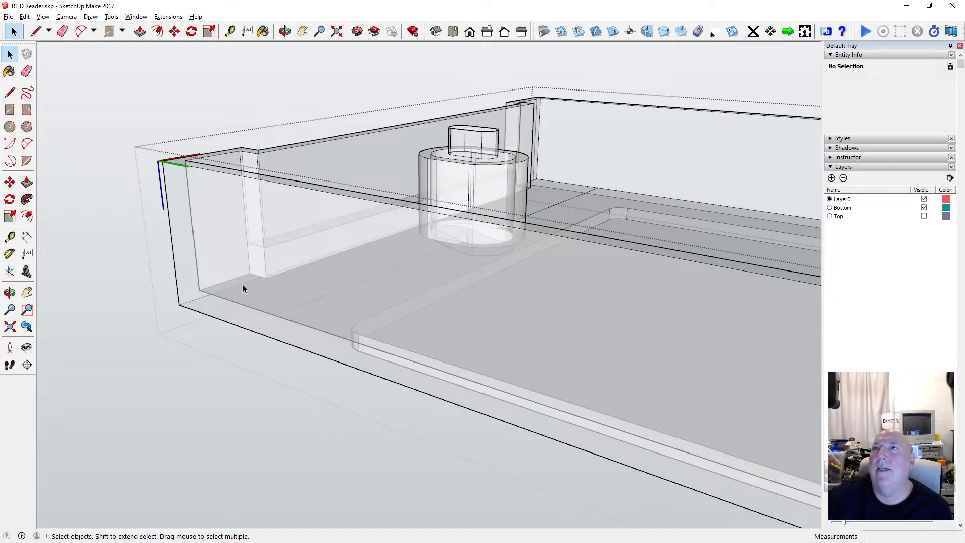
pyautogui.click(285, 31)
pyautogui.moveTo(534, 183); pyautogui.dragTo(256, 238)
pyautogui.scroll(3, 251, 201)
pyautogui.press('space')
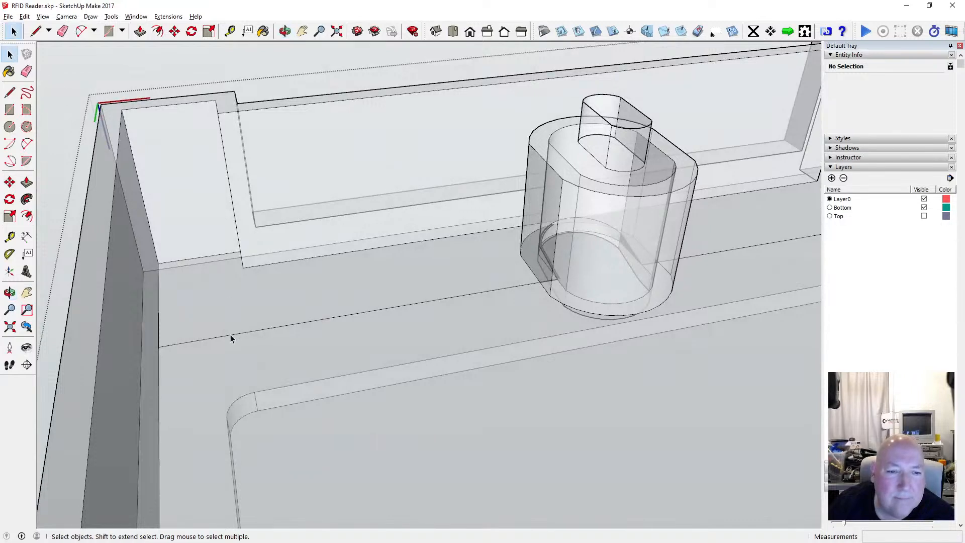
pyautogui.click(230, 337)
pyautogui.press('Delete')
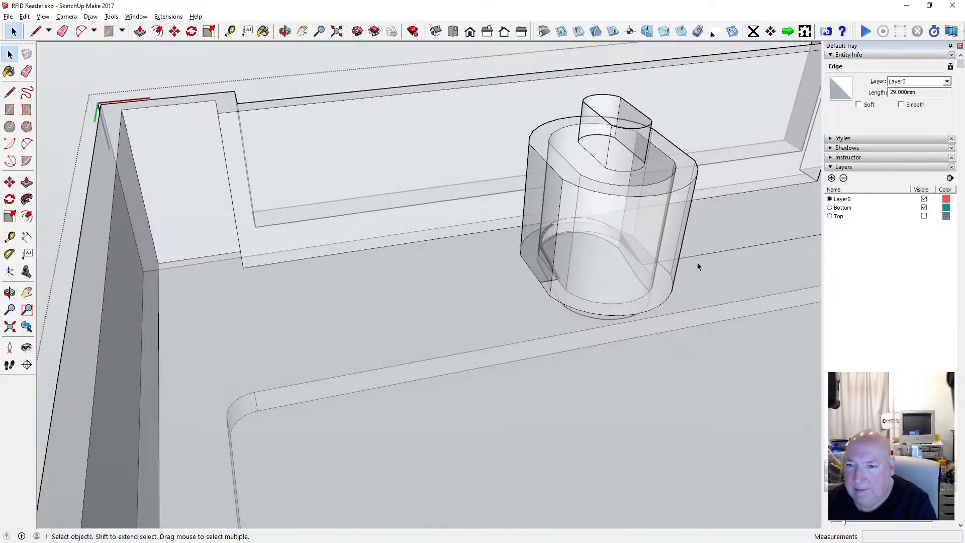
pyautogui.click(698, 255)
pyautogui.press('Delete')
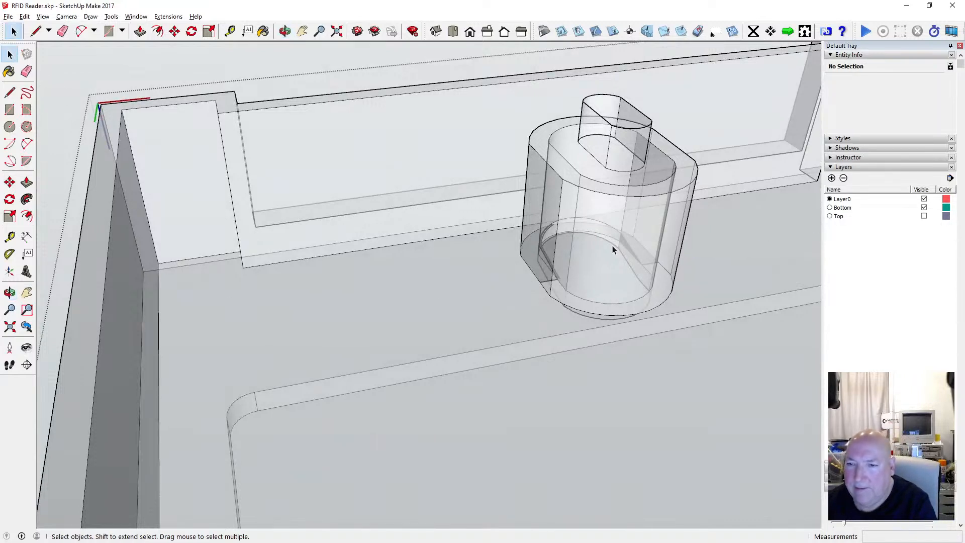
# Inspect the cutout corners, interior corners and floor at both end walls of the bottom shell for leftover edges.
pyautogui.click(285, 31)
pyautogui.scroll(-3, 343, 206)
pyautogui.moveTo(546, 250); pyautogui.dragTo(460, 236)
pyautogui.scroll(-1, 647, 257)
pyautogui.scroll(2, 647, 257)
pyautogui.scroll(2, 638, 241)
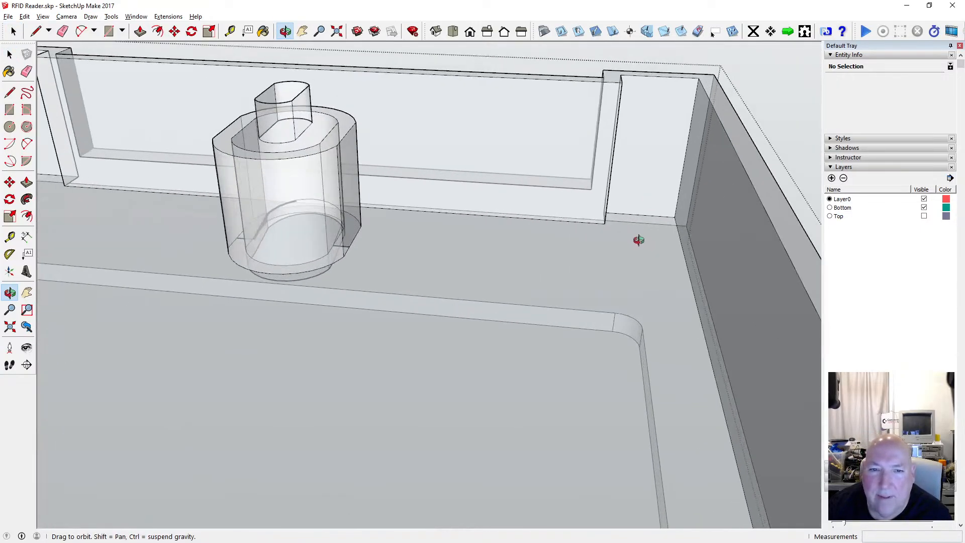
pyautogui.moveTo(636, 239); pyautogui.dragTo(551, 216)
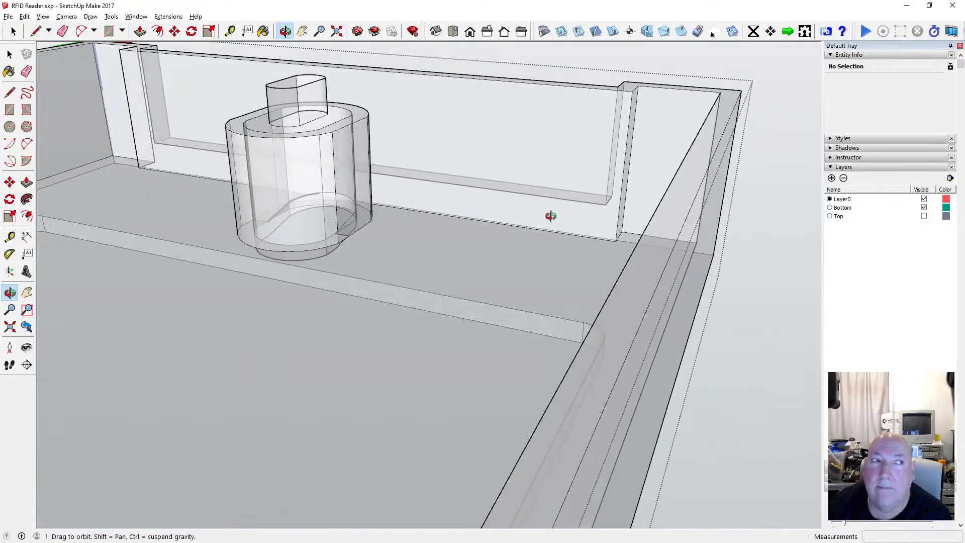
pyautogui.scroll(-5, 640, 225)
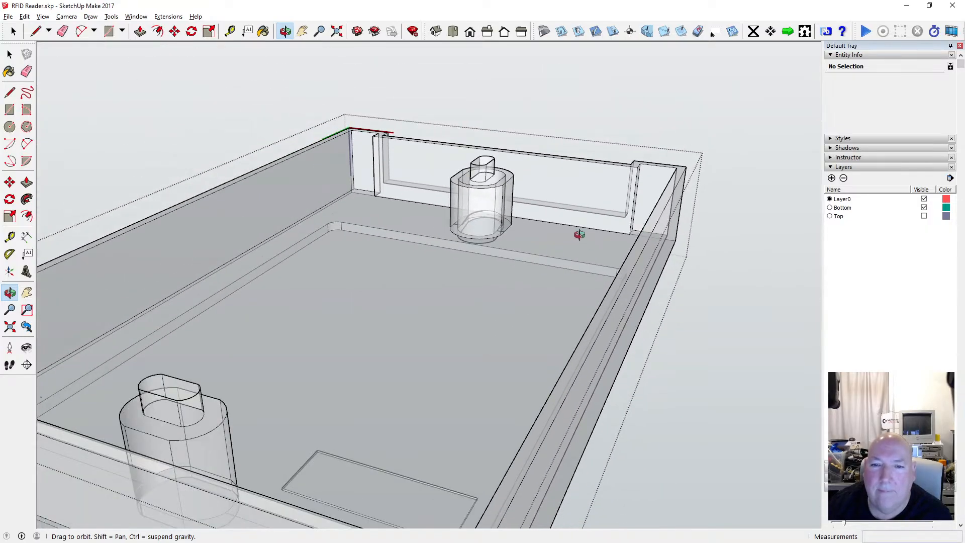
pyautogui.scroll(1, 580, 234)
pyautogui.moveTo(439, 232); pyautogui.dragTo(250, 164)
pyautogui.scroll(-5, 581, 174)
pyautogui.scroll(5, 276, 274)
pyautogui.scroll(-3, 368, 278)
pyautogui.moveTo(367, 309); pyautogui.dragTo(312, 306)
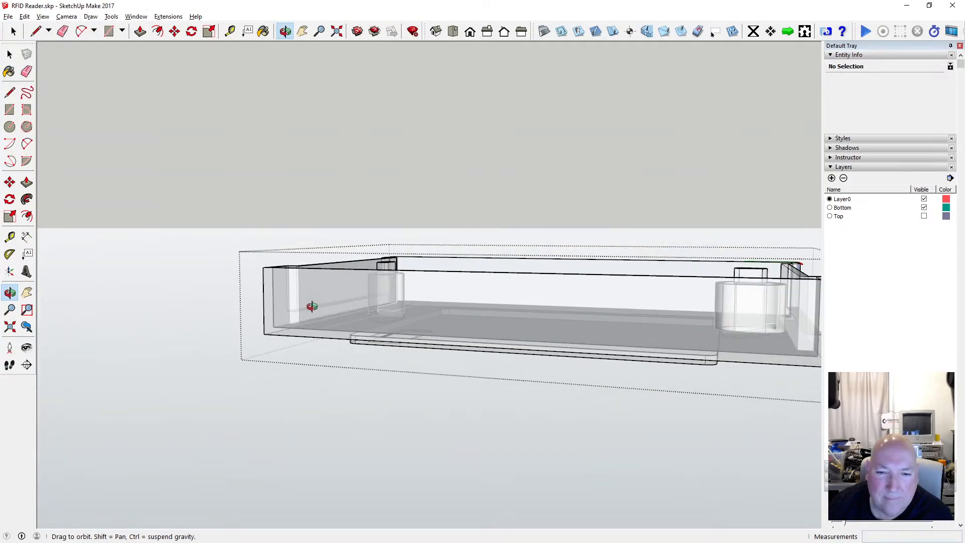
pyautogui.scroll(-3, 311, 306)
pyautogui.scroll(8, 583, 307)
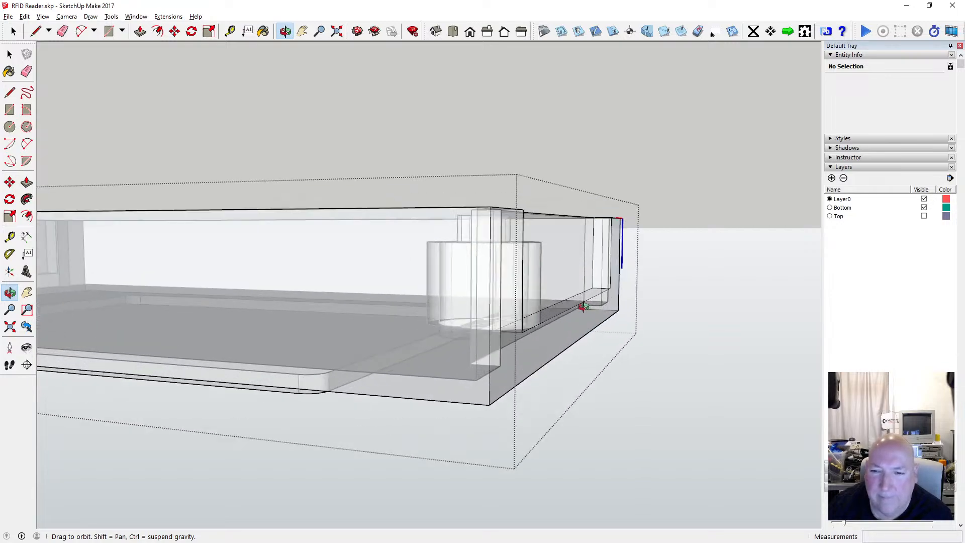
pyautogui.moveTo(584, 307); pyautogui.dragTo(489, 321)
pyautogui.scroll(-5, 546, 301)
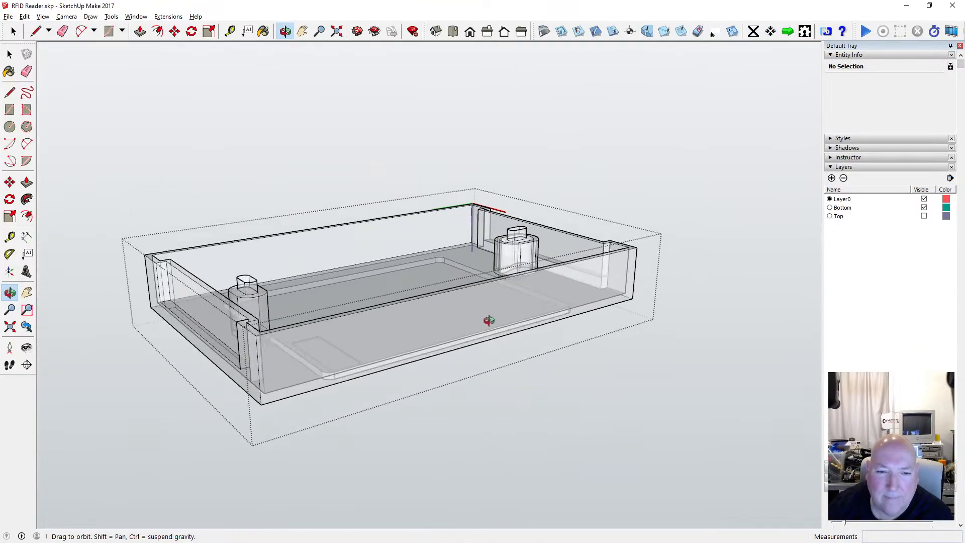
pyautogui.scroll(-3, 481, 304)
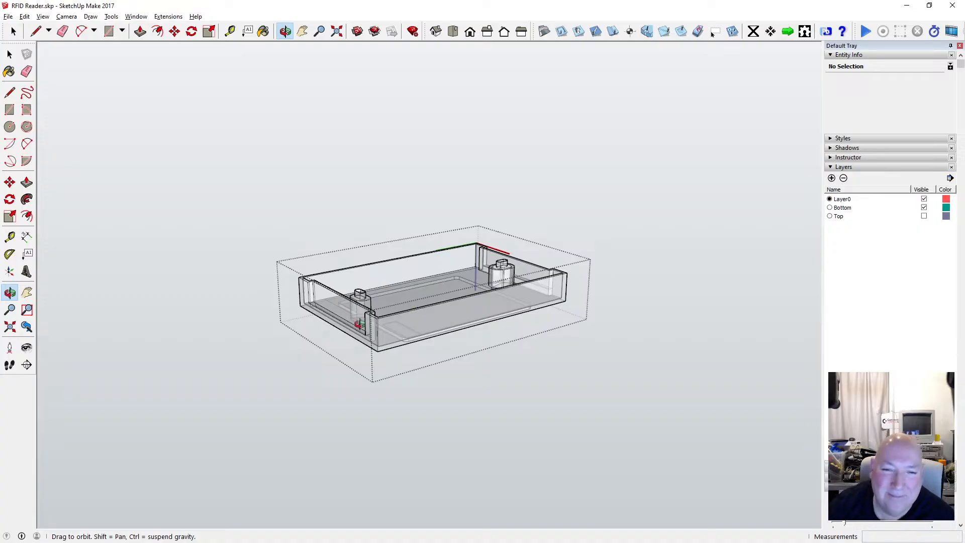
pyautogui.scroll(6, 341, 302)
pyautogui.moveTo(341, 282); pyautogui.dragTo(549, 300)
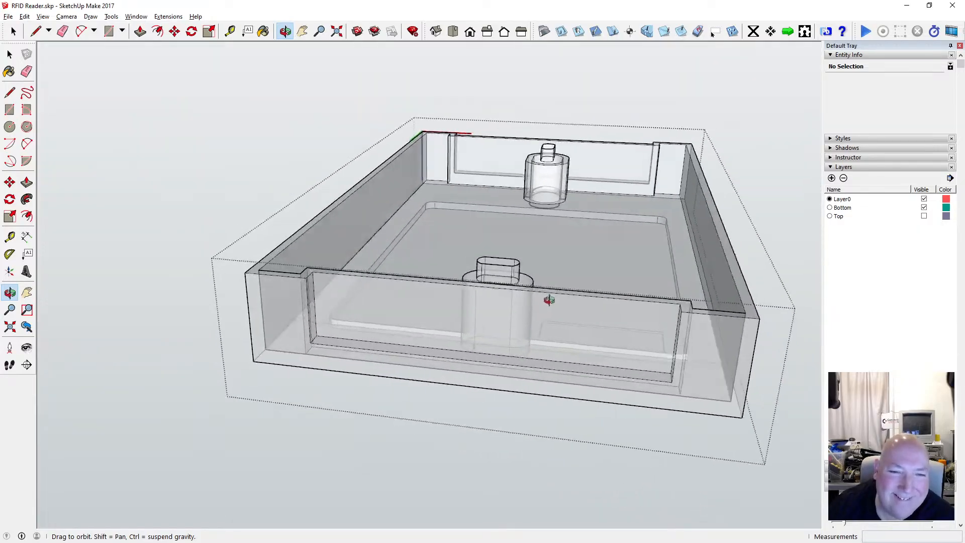
pyautogui.scroll(5, 487, 304)
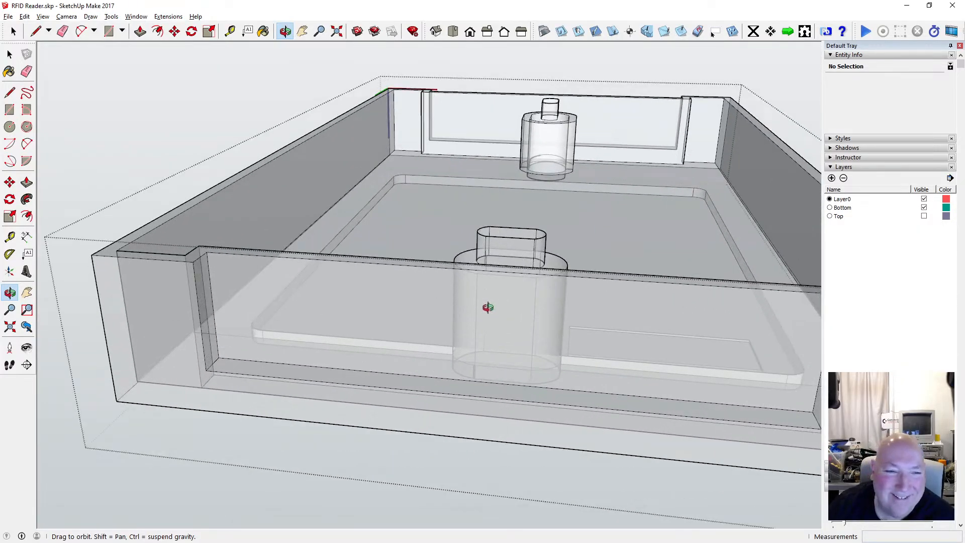
# Delete the stray floor edge on both sides of the mounting post at the opposite end wall.
pyautogui.moveTo(487, 307); pyautogui.dragTo(326, 354)
pyautogui.moveTo(558, 318); pyautogui.dragTo(350, 306)
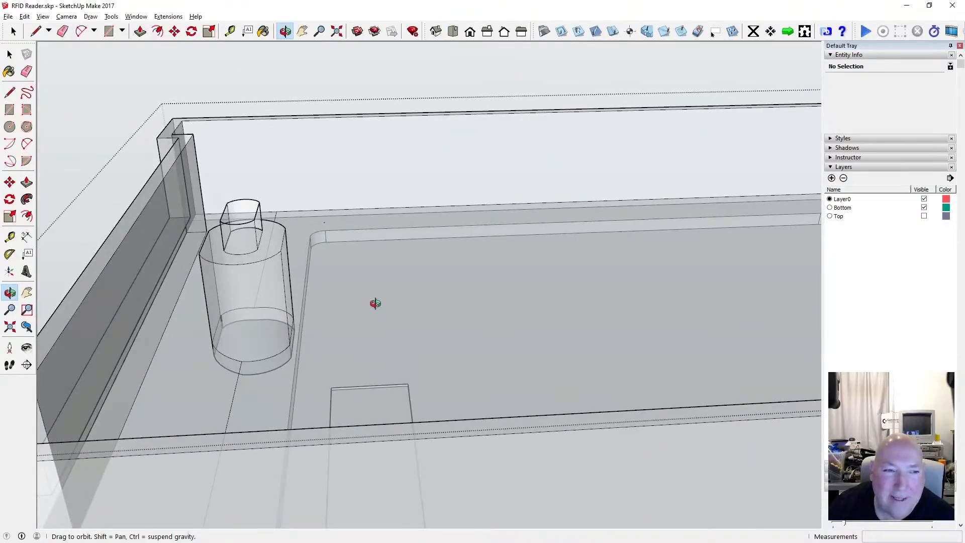
pyautogui.press('space')
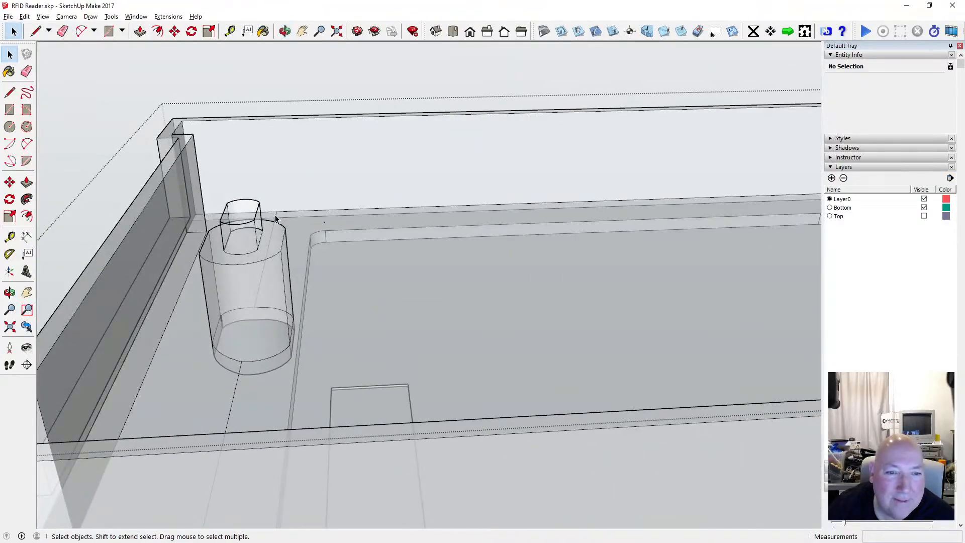
pyautogui.press('Delete')
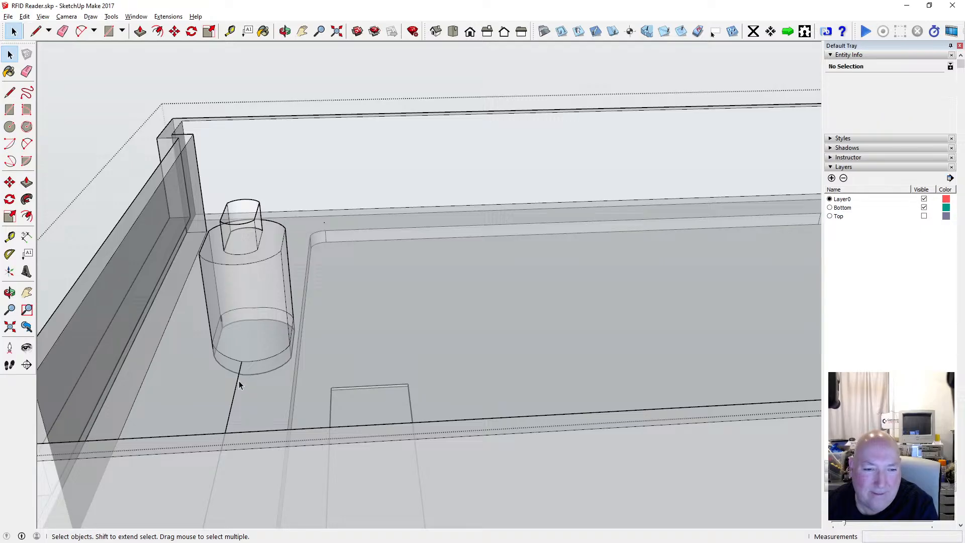
# Delete the tiny stray arc on the floor just outside the rounded corner of the large recess.
pyautogui.scroll(-2, 320, 259)
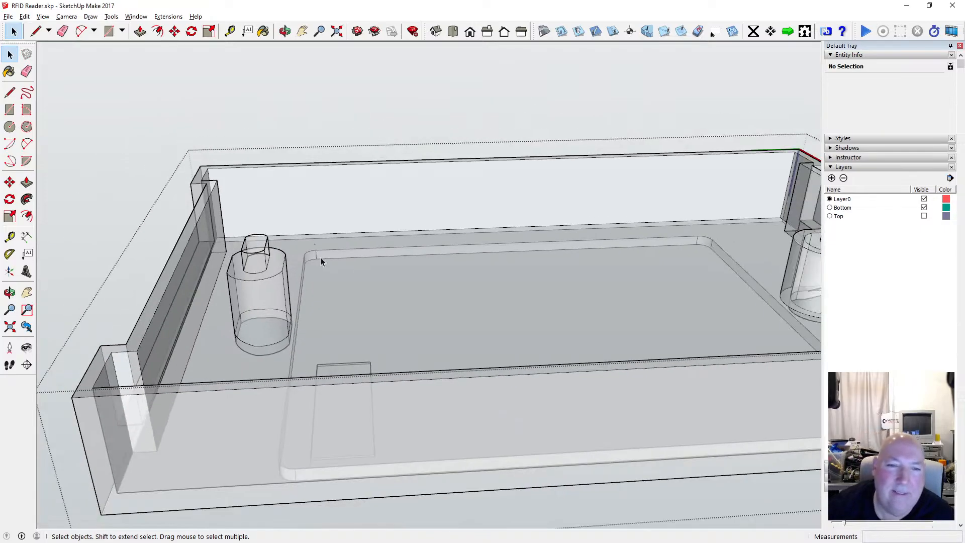
pyautogui.scroll(5, 317, 246)
pyautogui.scroll(2, 316, 245)
pyautogui.scroll(4, 309, 246)
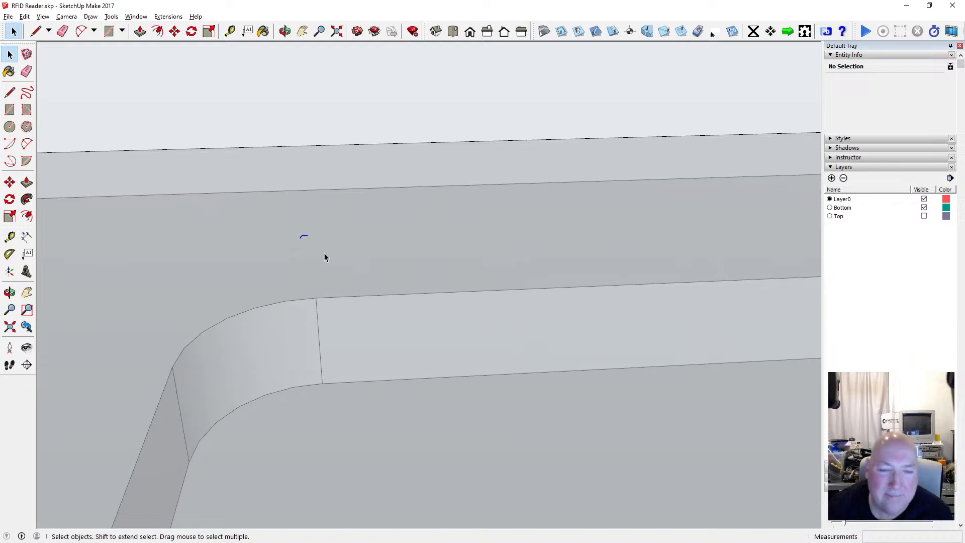
pyautogui.scroll(-5, 324, 254)
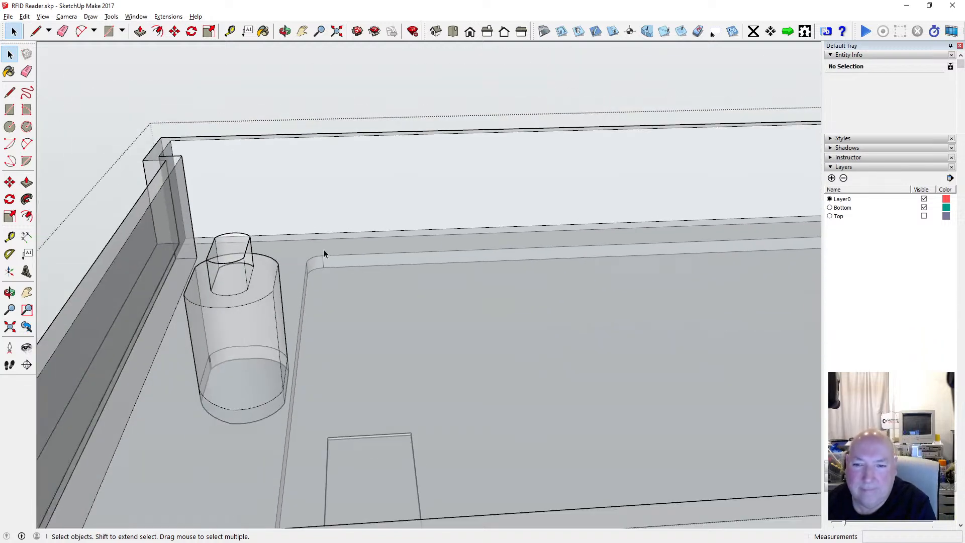
# Examine the bottom shell's posts, floor recess, end walls and underside from all around for remaining stray geometry.
pyautogui.scroll(-5, 324, 254)
pyautogui.scroll(4, 341, 446)
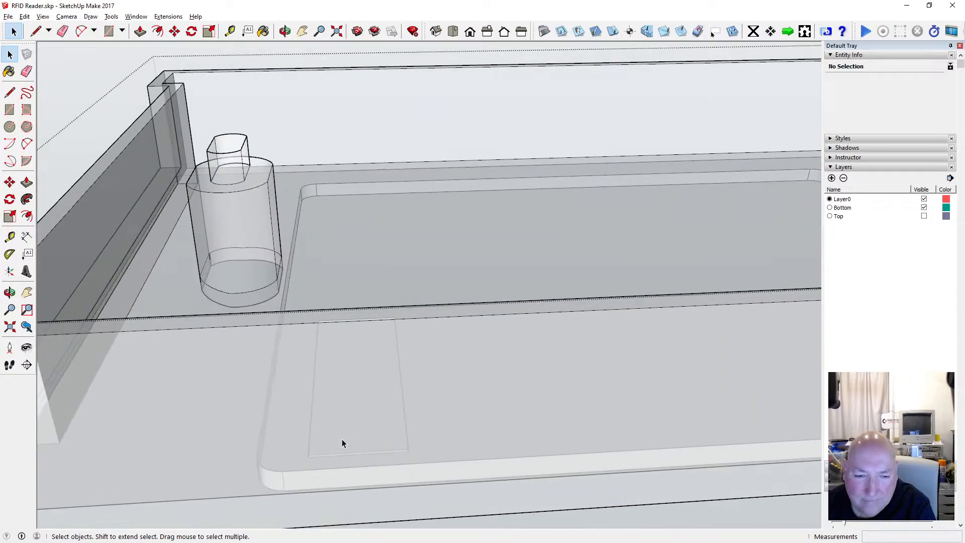
pyautogui.scroll(-5, 285, 360)
pyautogui.scroll(4, 720, 249)
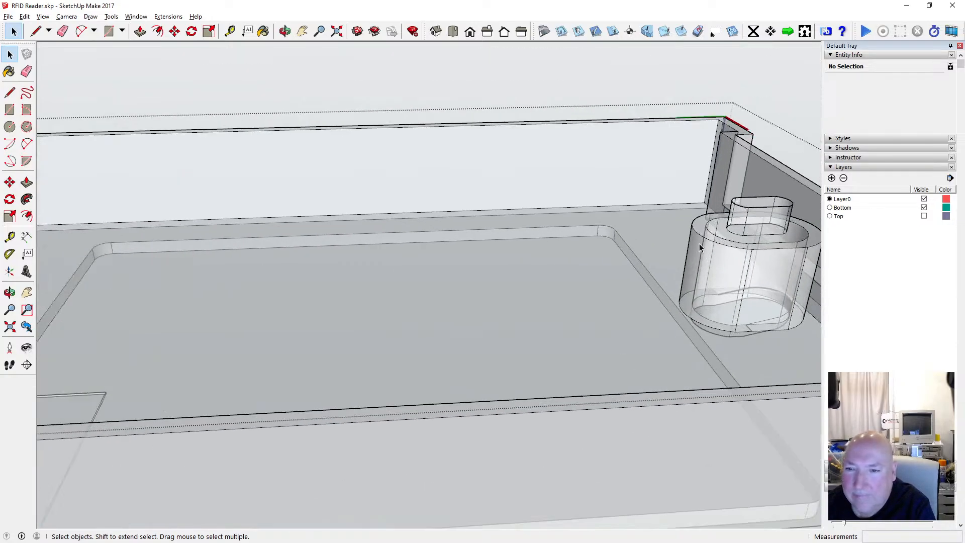
pyautogui.click(285, 31)
pyautogui.moveTo(649, 237); pyautogui.dragTo(218, 322)
pyautogui.scroll(-5, 636, 245)
pyautogui.scroll(4, 239, 272)
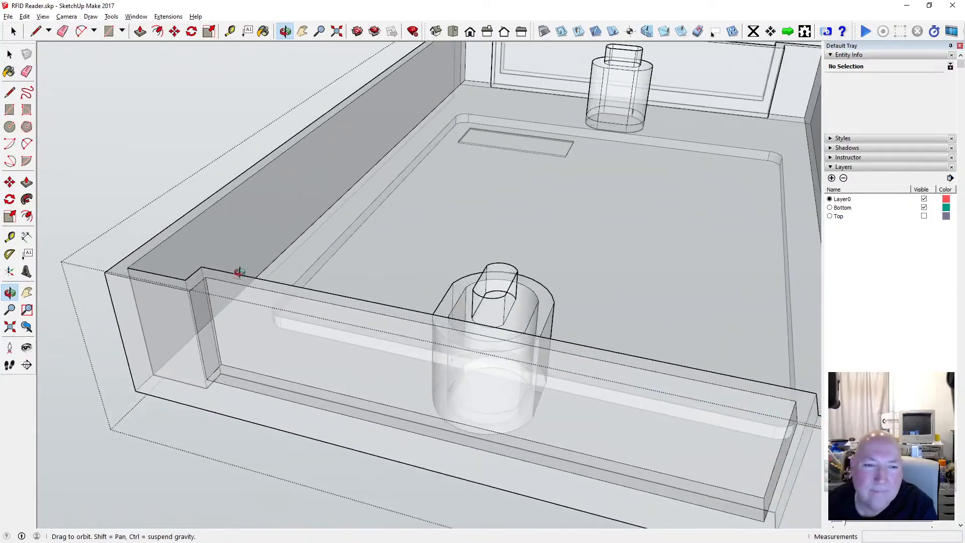
pyautogui.moveTo(239, 272); pyautogui.dragTo(629, 125)
pyautogui.scroll(-5, 402, 216)
pyautogui.scroll(5, 583, 137)
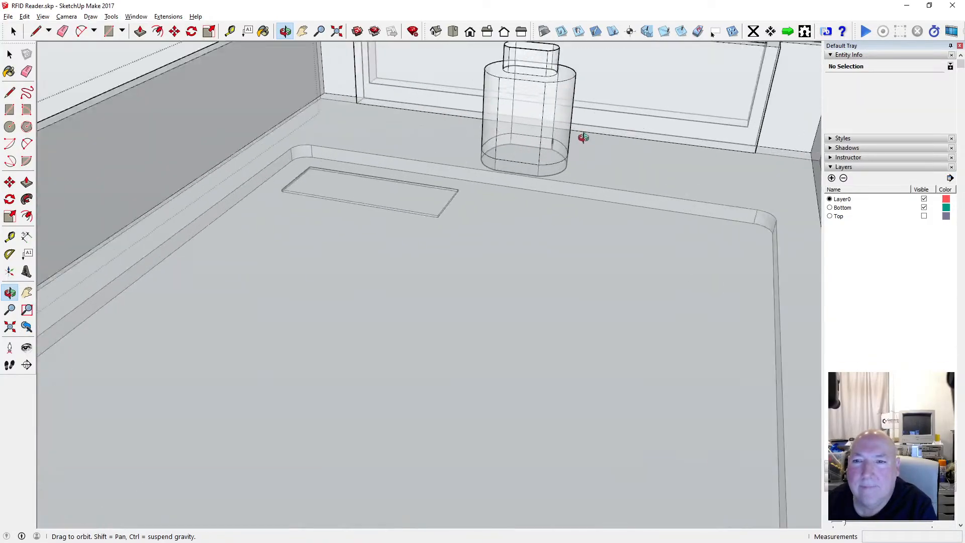
pyautogui.scroll(-6, 581, 144)
pyautogui.moveTo(523, 176); pyautogui.dragTo(534, 211)
pyautogui.scroll(-3, 539, 266)
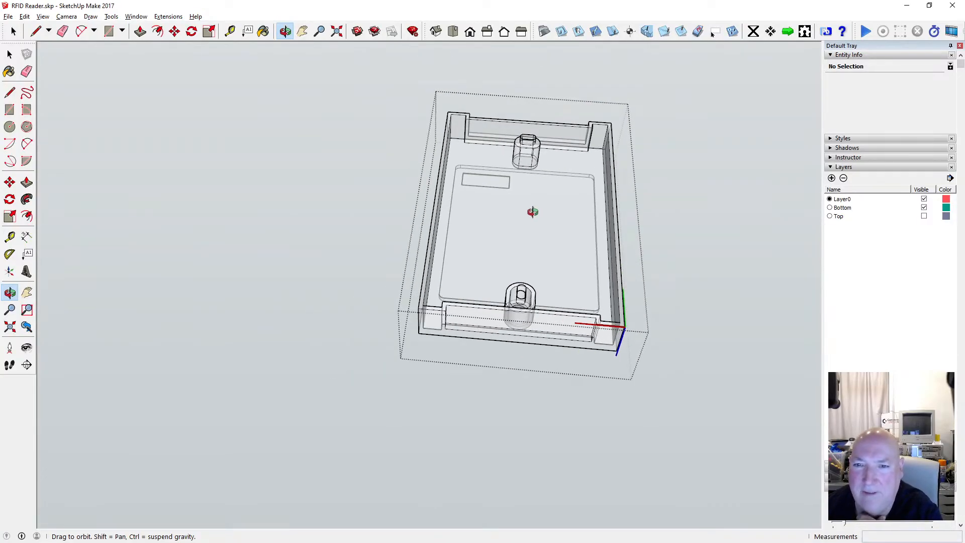
pyautogui.scroll(3, 533, 212)
pyautogui.moveTo(538, 136); pyautogui.dragTo(527, 307)
pyautogui.scroll(3, 404, 306)
pyautogui.scroll(-3, 482, 317)
pyautogui.scroll(3, 519, 317)
pyautogui.moveTo(683, 331); pyautogui.dragTo(651, 289)
pyautogui.moveTo(589, 296); pyautogui.dragTo(502, 345)
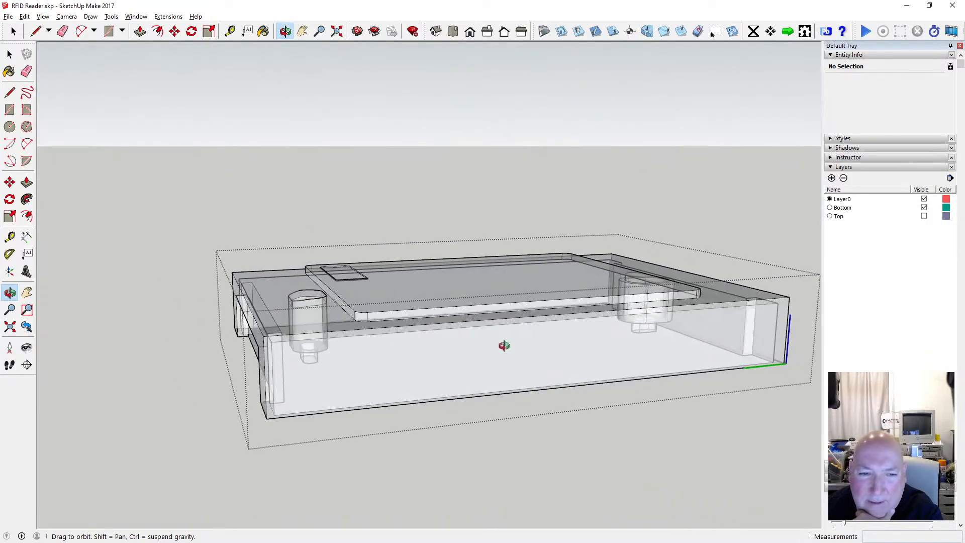
pyautogui.scroll(6, 317, 332)
pyautogui.moveTo(319, 327); pyautogui.dragTo(398, 370)
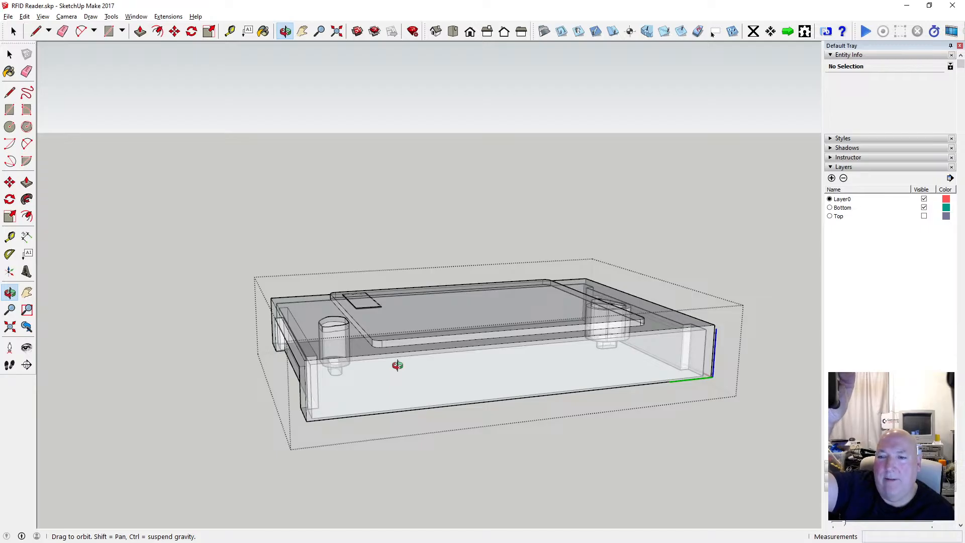
pyautogui.moveTo(404, 363); pyautogui.dragTo(407, 369)
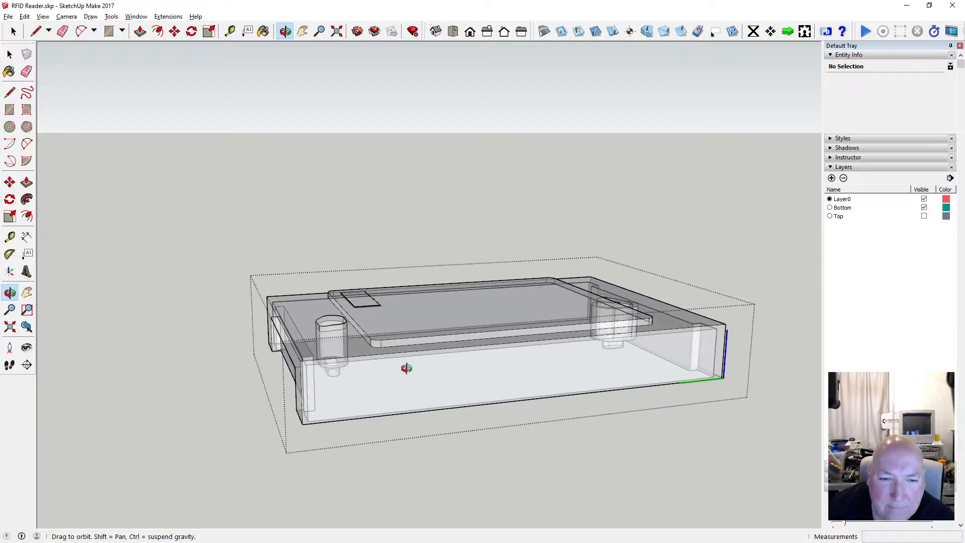
# Turn off the X-ray face style so the bottom shell displays with opaque faces.
pyautogui.click(43, 16)
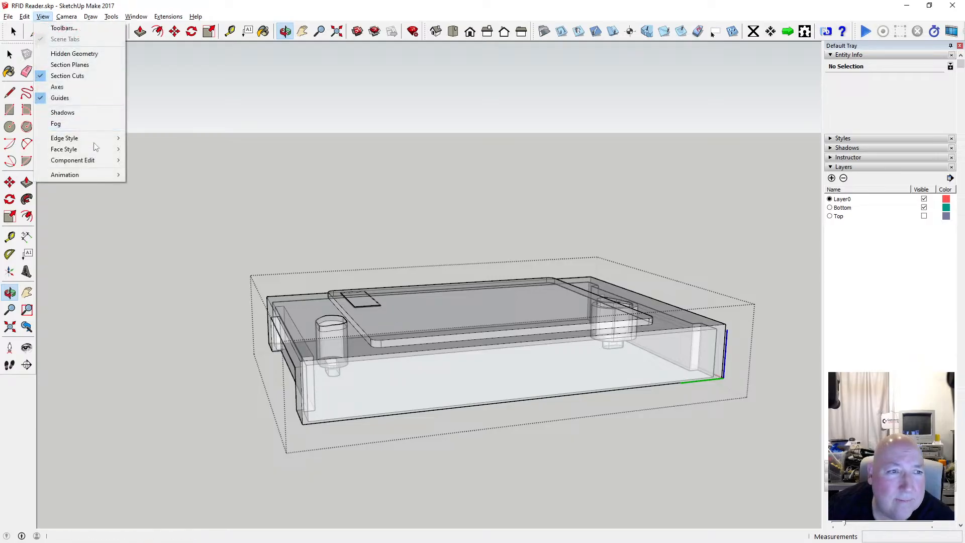
pyautogui.moveTo(106, 154)
pyautogui.click(151, 150)
pyautogui.scroll(5, 338, 309)
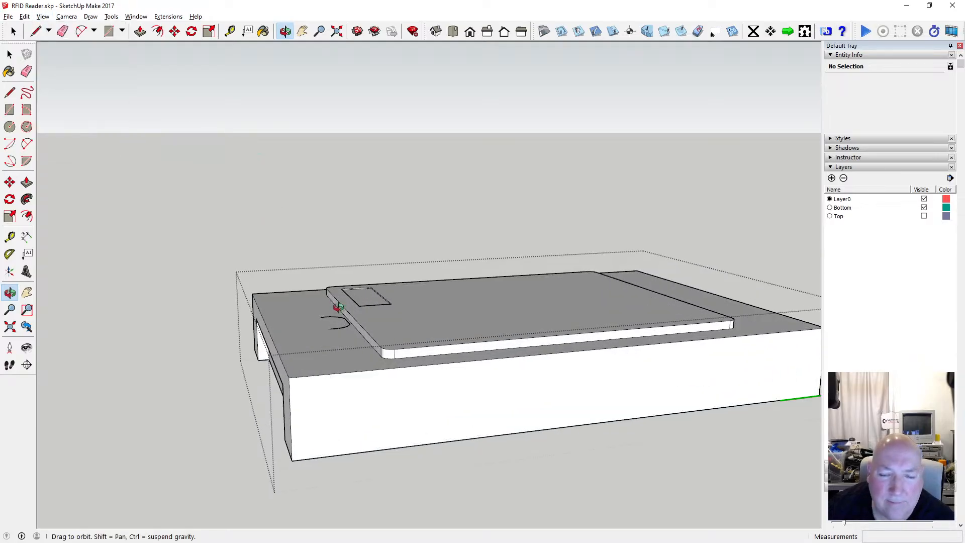
# Leave the bottom shell's group and switch layer visibility so that Top is shown and Bottom is hidden.
pyautogui.moveTo(490, 324); pyautogui.dragTo(513, 281)
pyautogui.scroll(-5, 513, 282)
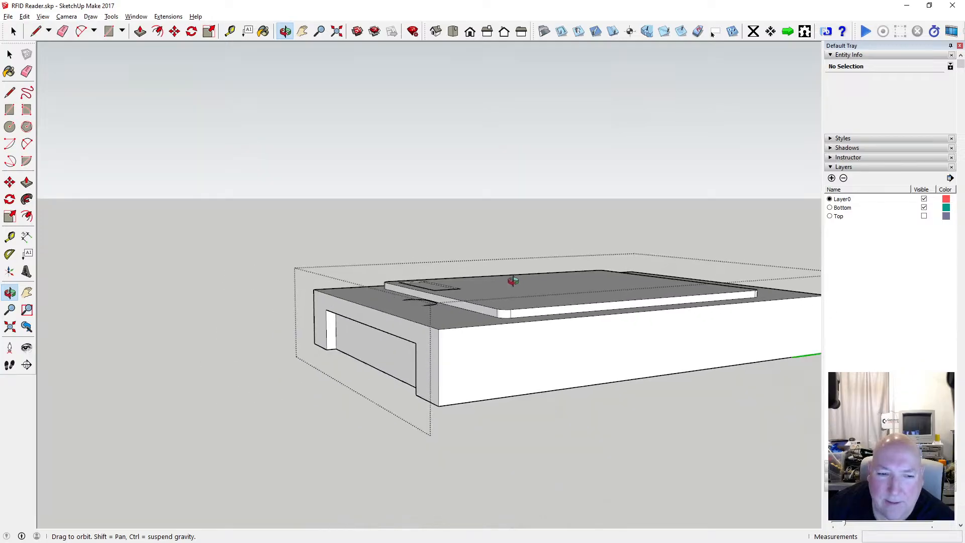
pyautogui.moveTo(595, 301); pyautogui.dragTo(495, 302)
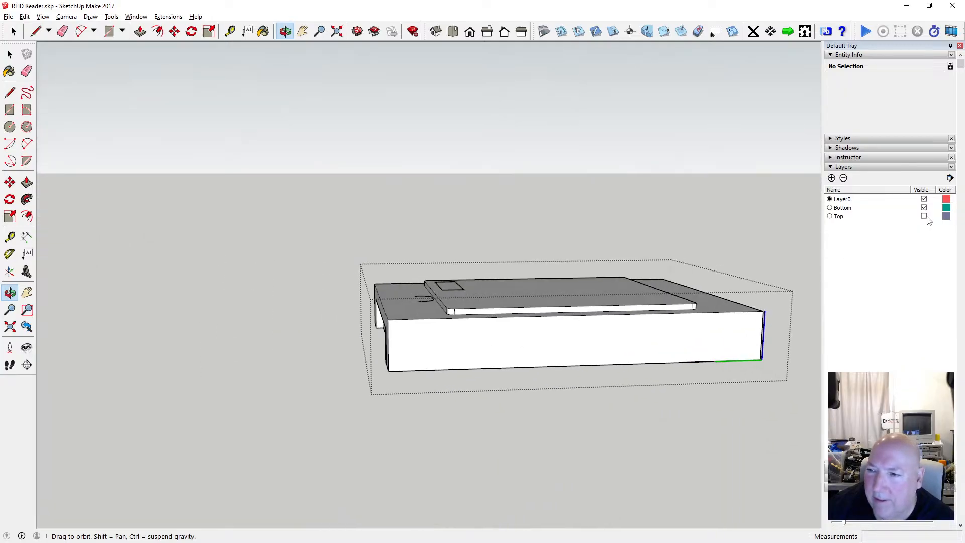
pyautogui.click(925, 216)
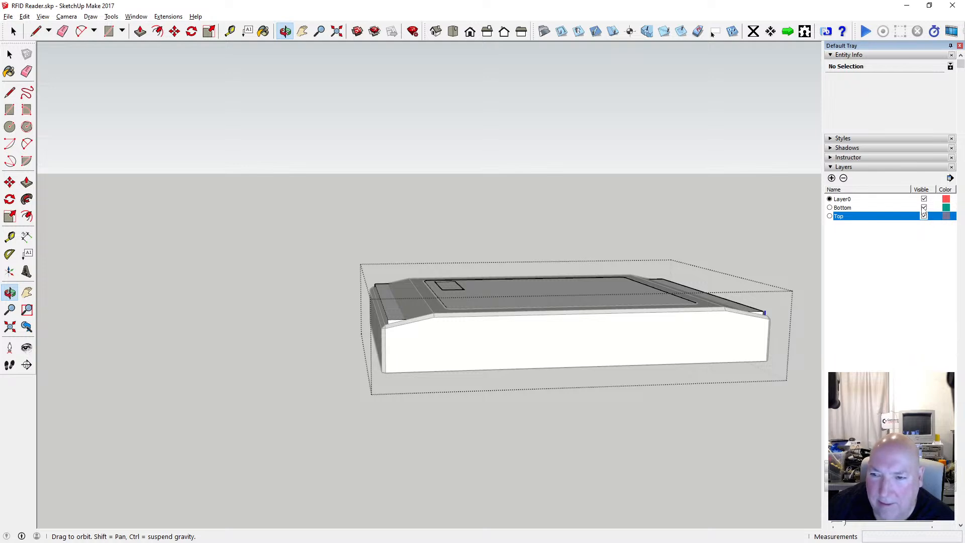
pyautogui.click(925, 208)
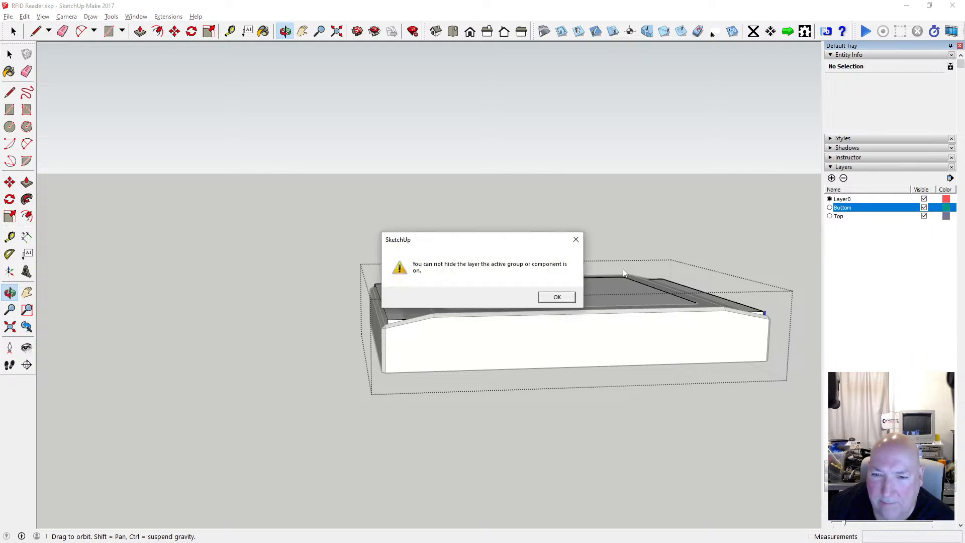
pyautogui.click(557, 298)
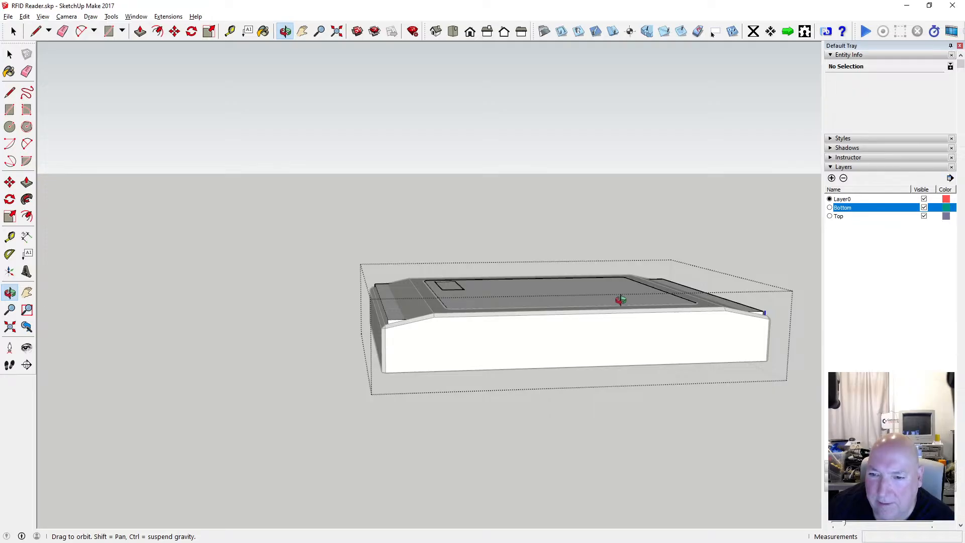
pyautogui.click(10, 55)
pyautogui.click(309, 194)
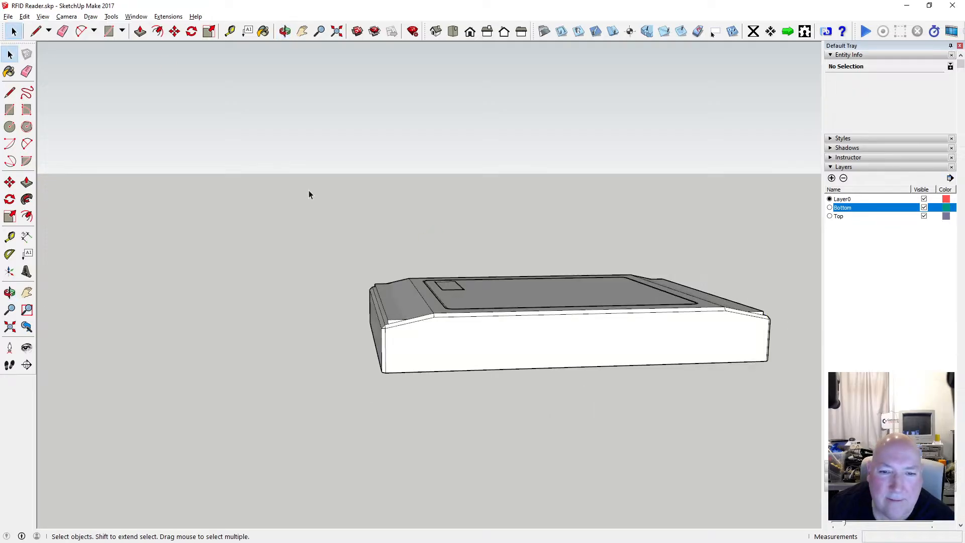
pyautogui.click(924, 208)
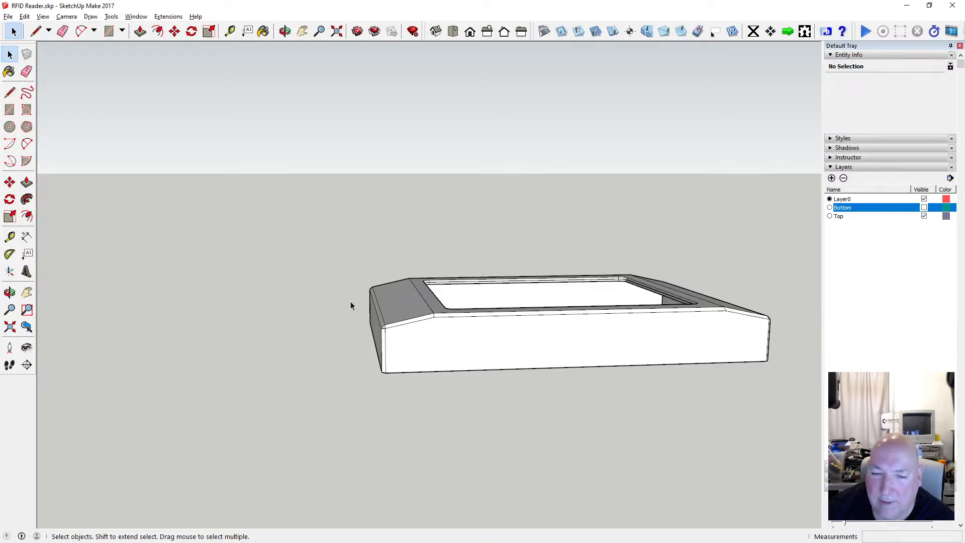
# Inside the top shell's group, extend the flat top over one sloped end by drawing level edges about 13.6 mm long joined across the end.
pyautogui.scroll(5, 351, 305)
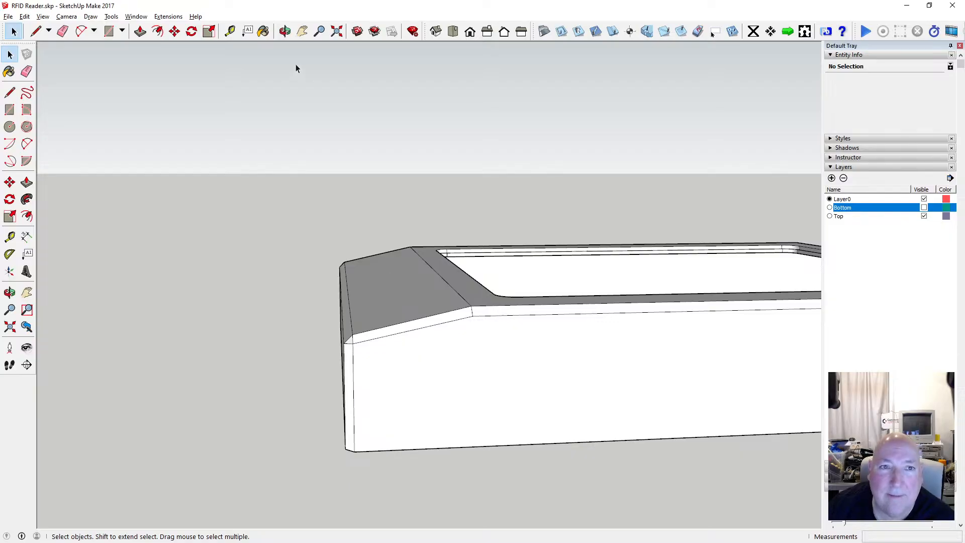
pyautogui.press('o')
pyautogui.moveTo(297, 47); pyautogui.dragTo(356, 198)
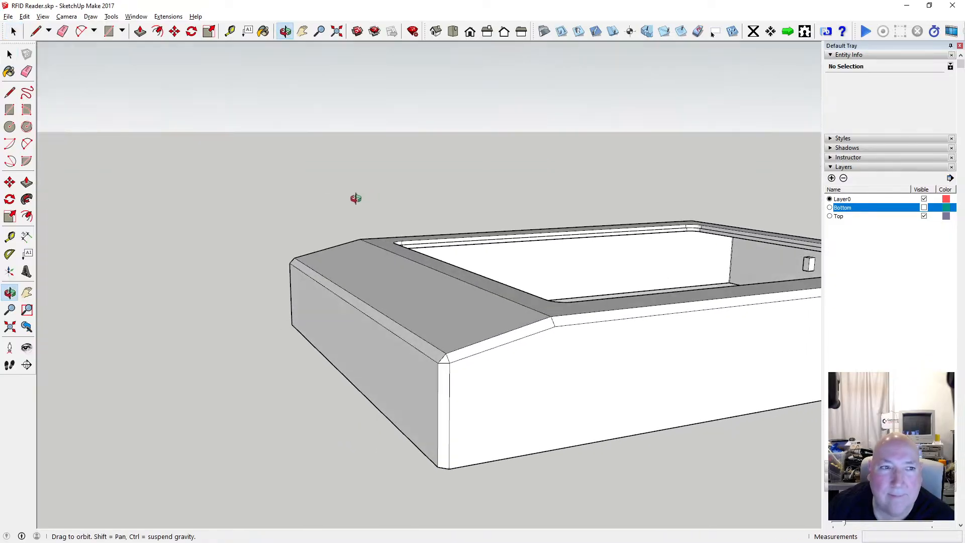
pyautogui.press('space')
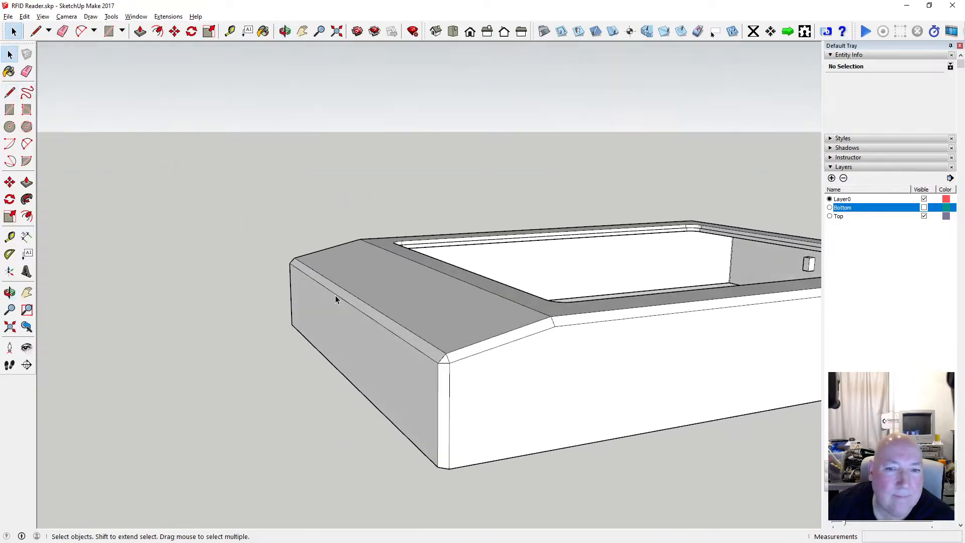
pyautogui.doubleClick(399, 299)
pyautogui.press('l')
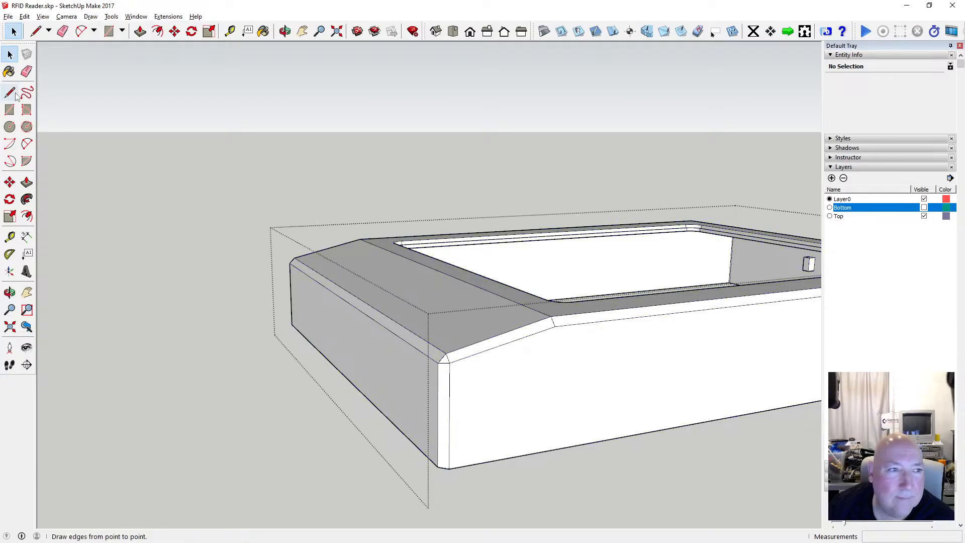
pyautogui.click(550, 315)
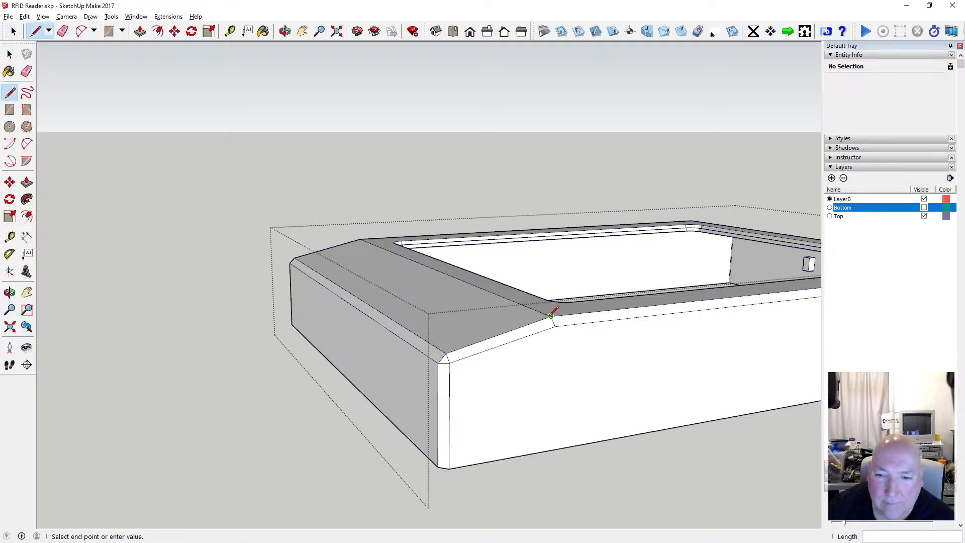
pyautogui.click(446, 328)
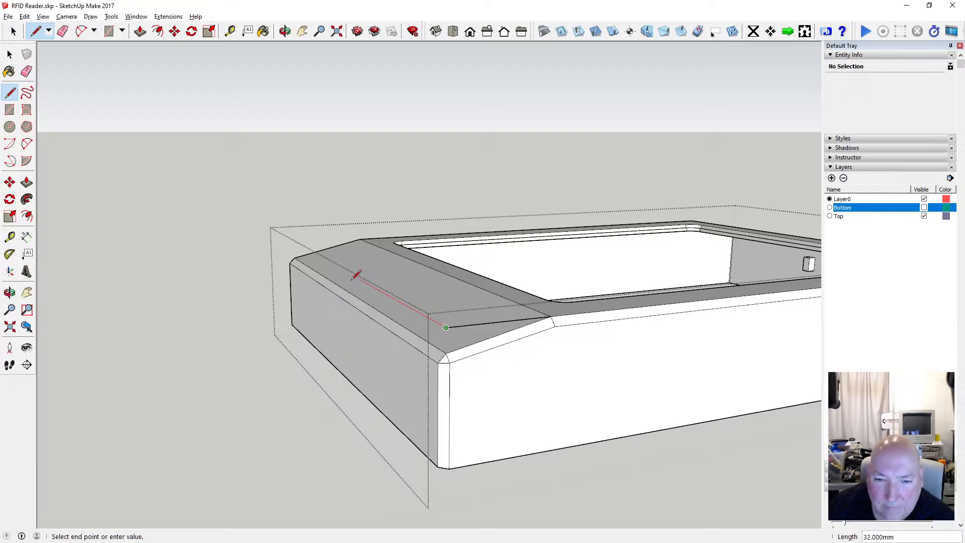
pyautogui.click(294, 243)
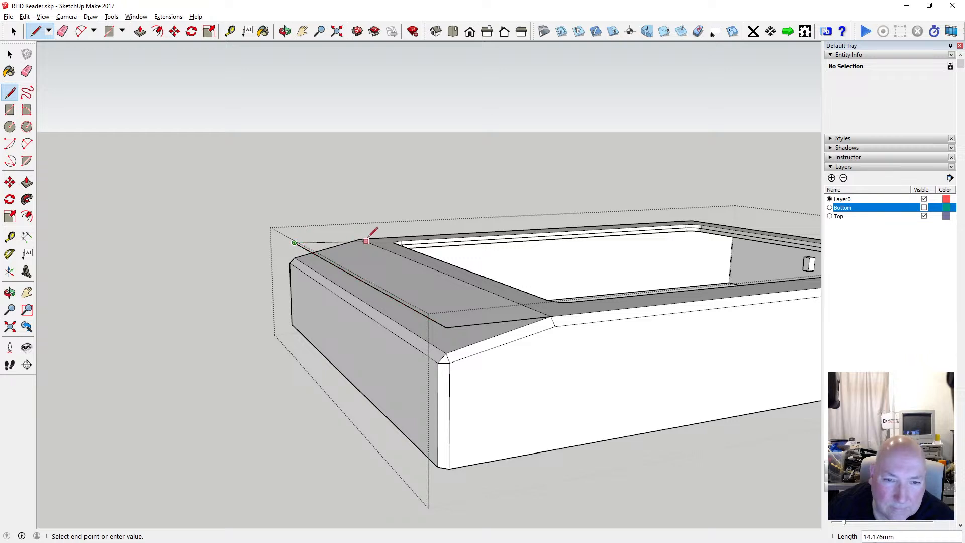
pyautogui.click(360, 240)
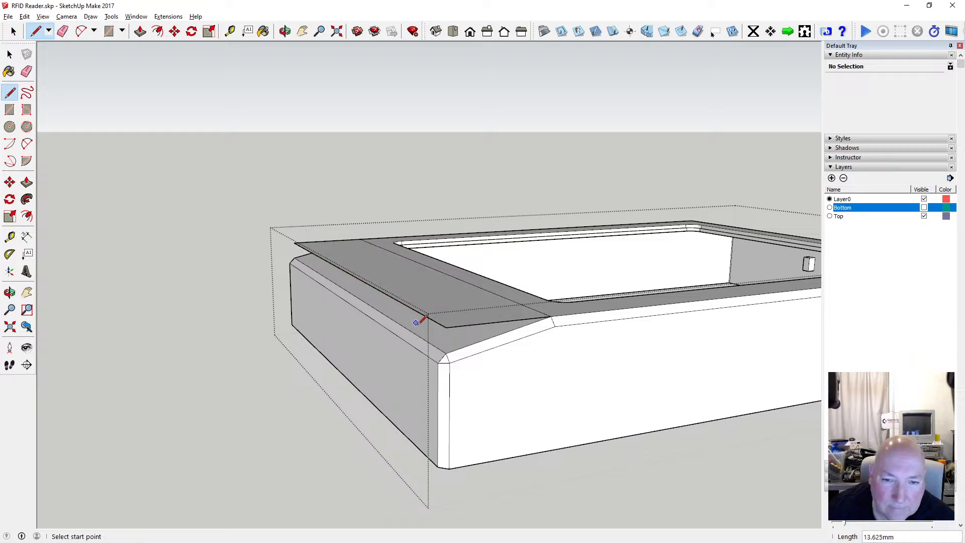
# Draw 3 mm vertical edges at both outer corners of the extended top to close its end and side faces.
pyautogui.click(445, 354)
pyautogui.click(446, 327)
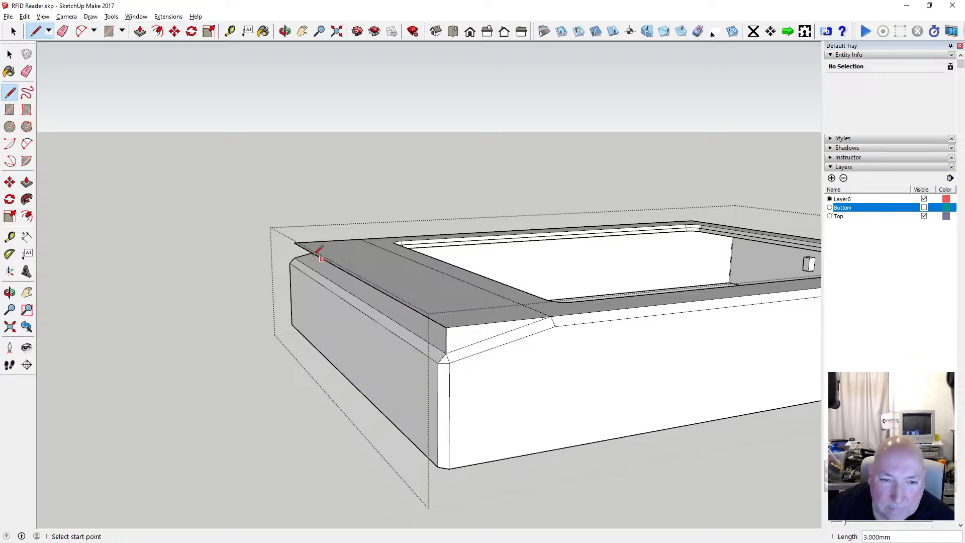
pyautogui.click(294, 258)
pyautogui.click(295, 244)
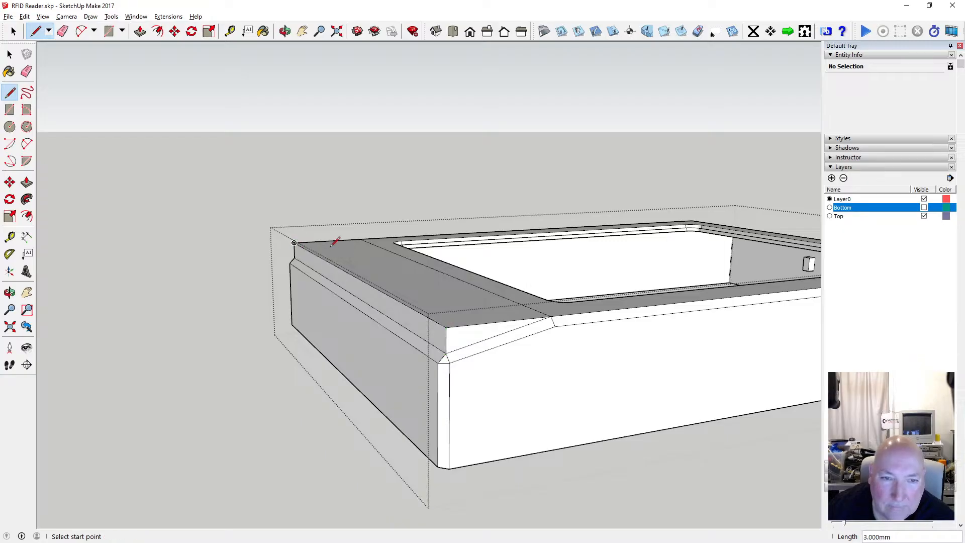
# Square off the opposite sloped end with 3 mm vertical corner edges, a level side edge and a connecting edge across the end.
pyautogui.click(285, 31)
pyautogui.scroll(-3, 422, 288)
pyautogui.moveTo(422, 288); pyautogui.dragTo(769, 308, button='middle')
pyautogui.moveTo(377, 294); pyautogui.dragTo(527, 307, button='middle')
pyautogui.moveTo(526, 307); pyautogui.dragTo(567, 300)
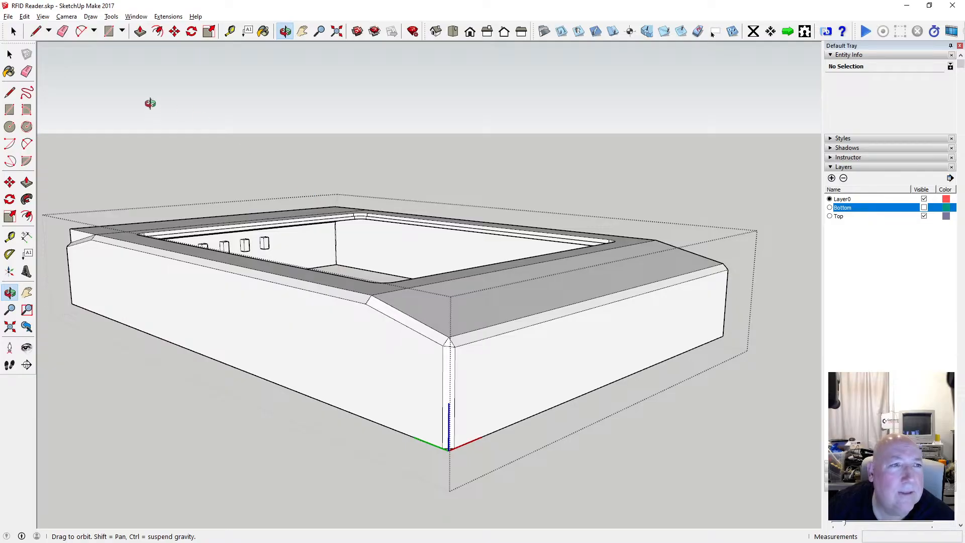
pyautogui.press('l')
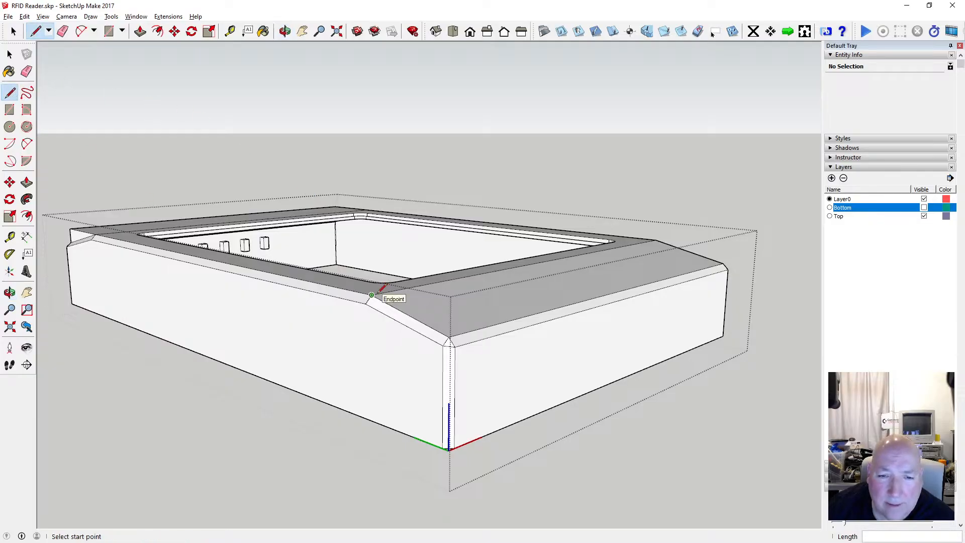
pyautogui.click(448, 336)
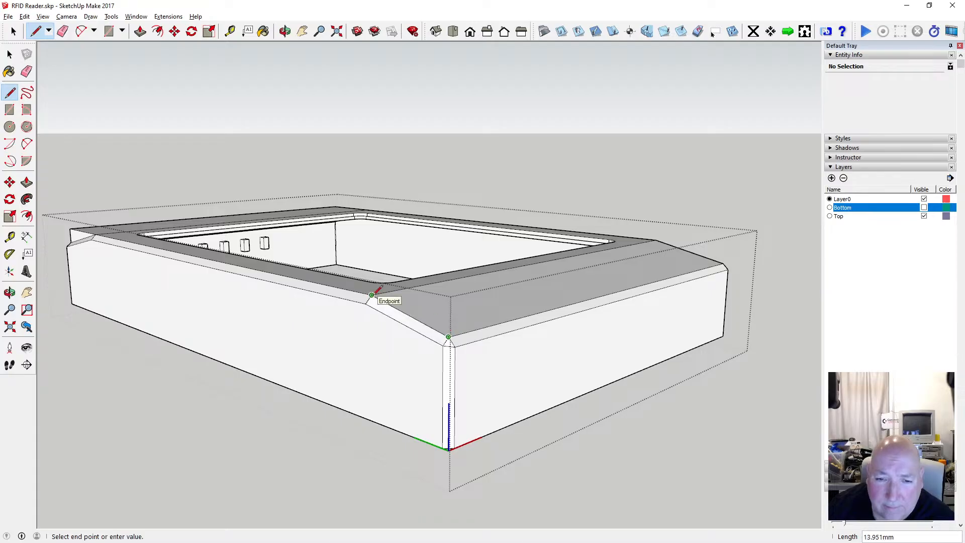
pyautogui.click(449, 312)
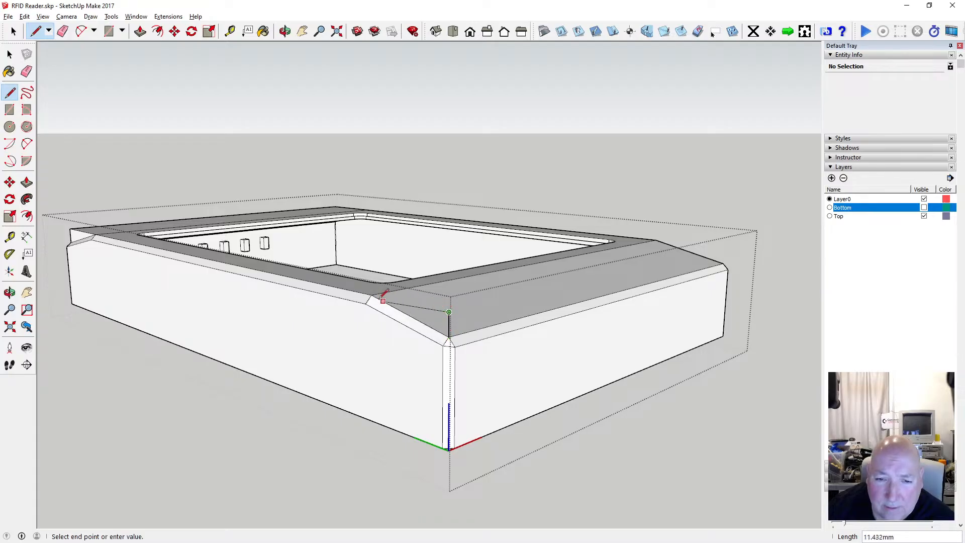
pyautogui.click(372, 299)
pyautogui.click(449, 312)
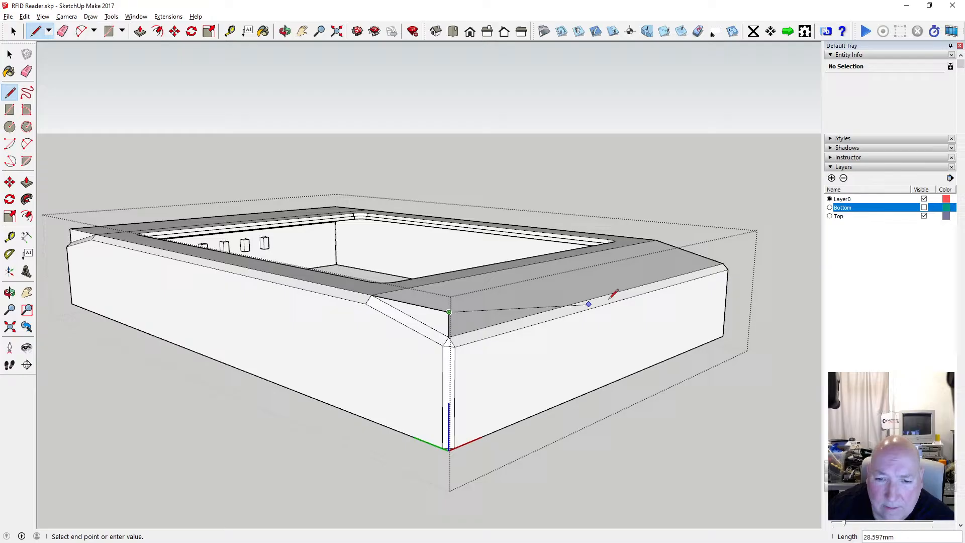
pyautogui.click(725, 249)
pyautogui.click(723, 261)
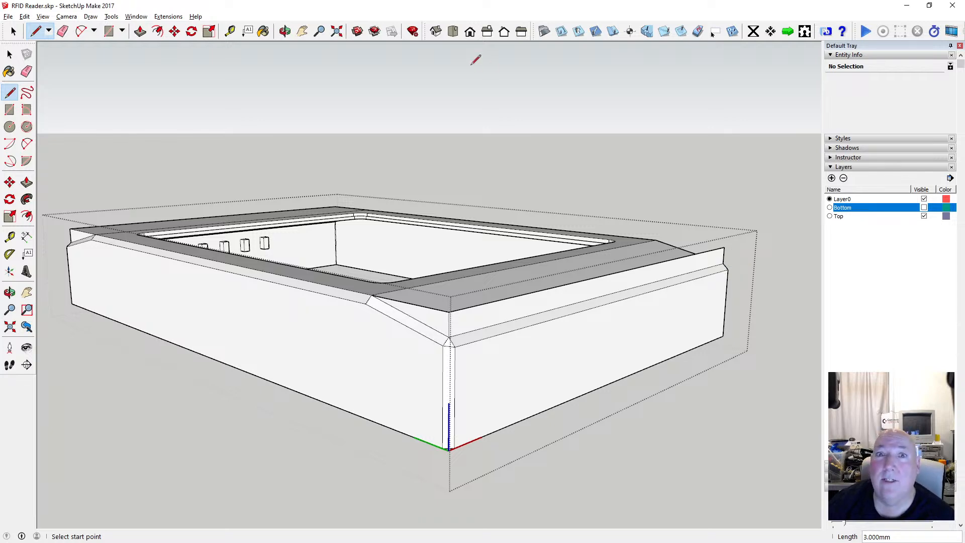
# Draw the remaining level side edge from the raised end corner to the top of the slope, closing the open top and side faces.
pyautogui.click(285, 32)
pyautogui.moveTo(352, 176); pyautogui.dragTo(339, 295)
pyautogui.scroll(6, 421, 289)
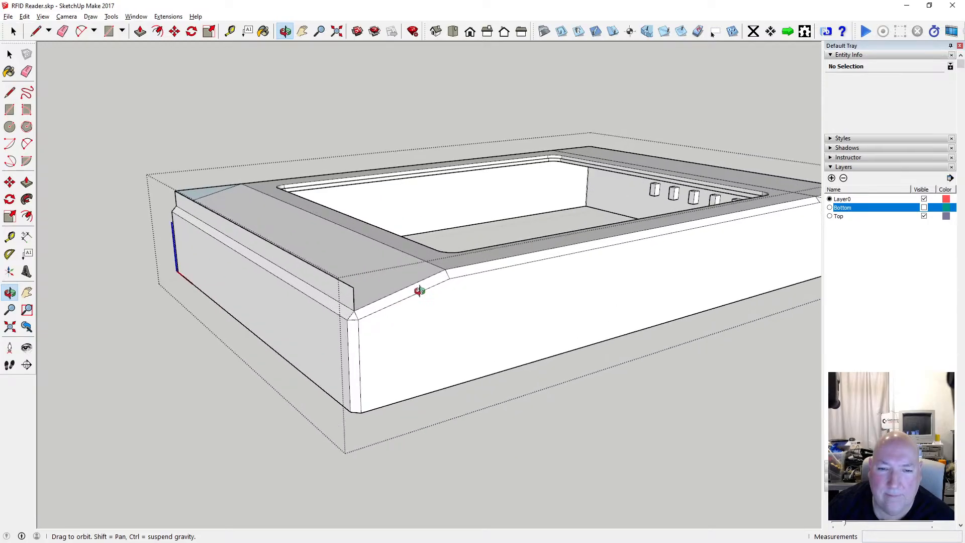
pyautogui.click(9, 92)
pyautogui.click(345, 287)
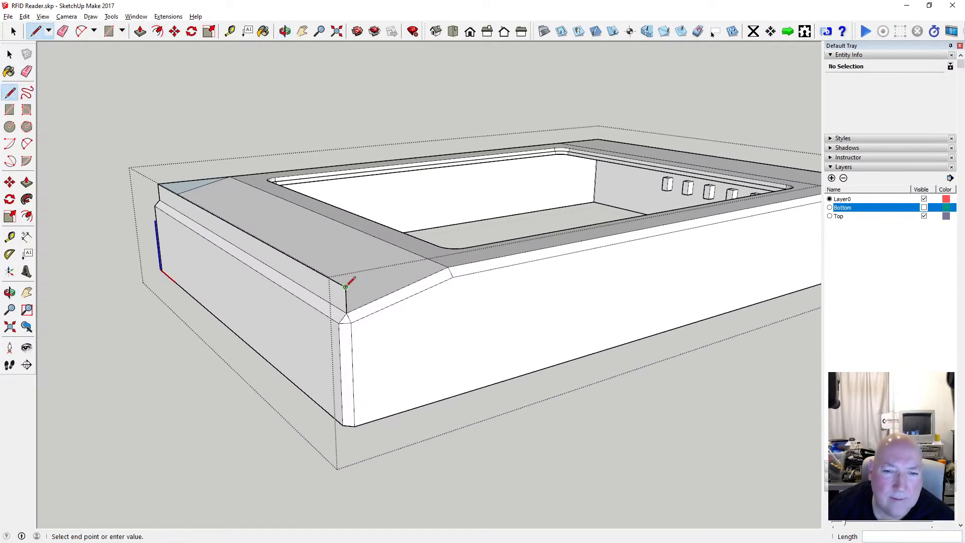
pyautogui.click(448, 266)
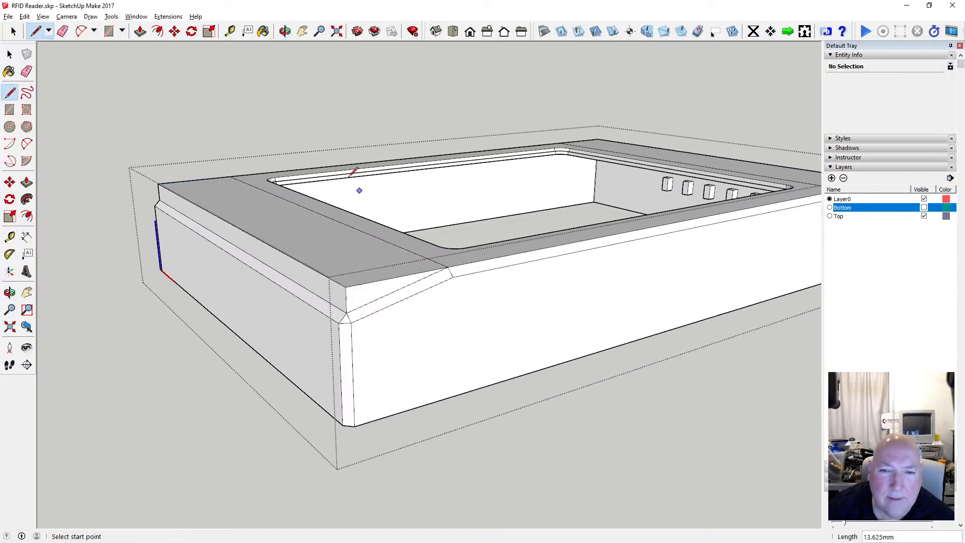
# Delete the former fold line across the flat top beside the large opening at this end.
pyautogui.press('space')
pyautogui.click(321, 215)
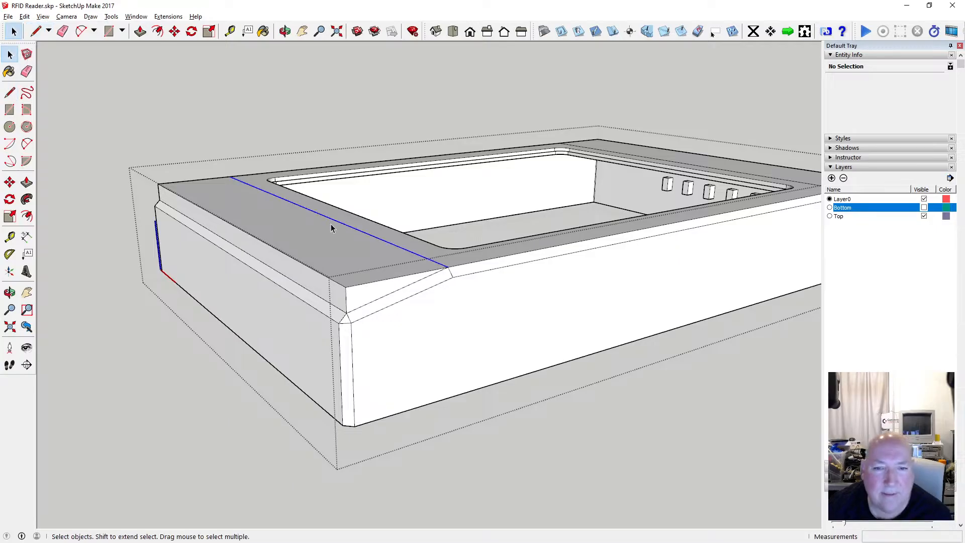
pyautogui.press('Delete')
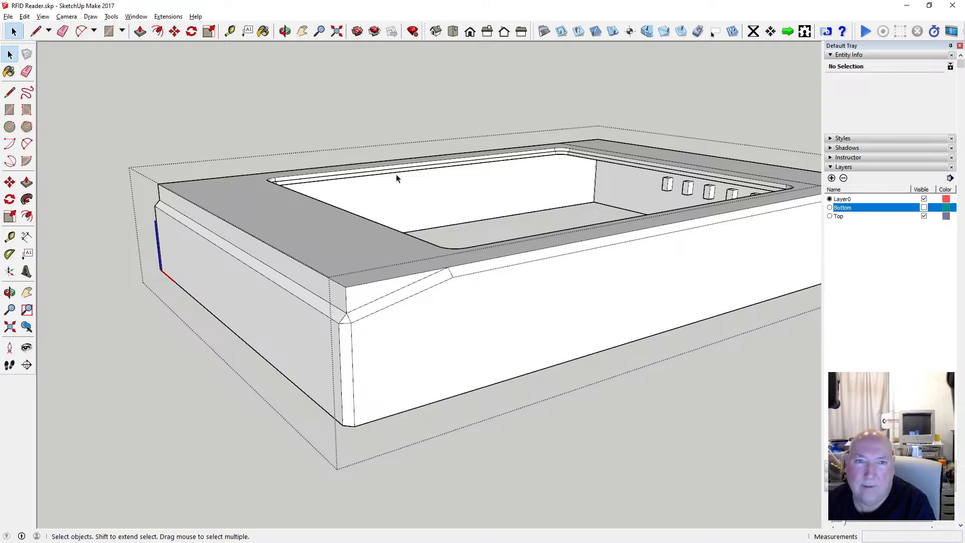
# Extend the side chamfer to the squared-off end with a level edge parallel to the top and a 1.414 mm diagonal edge to the corner.
pyautogui.press('o')
pyautogui.moveTo(375, 250)
pyautogui.mouseDown()
pyautogui.moveTo(570, 237)
pyautogui.moveTo(545, 254)
pyautogui.moveTo(412, 243)
pyautogui.moveTo(528, 261)
pyautogui.moveTo(518, 265)
pyautogui.mouseUp()
pyautogui.click(9, 93)
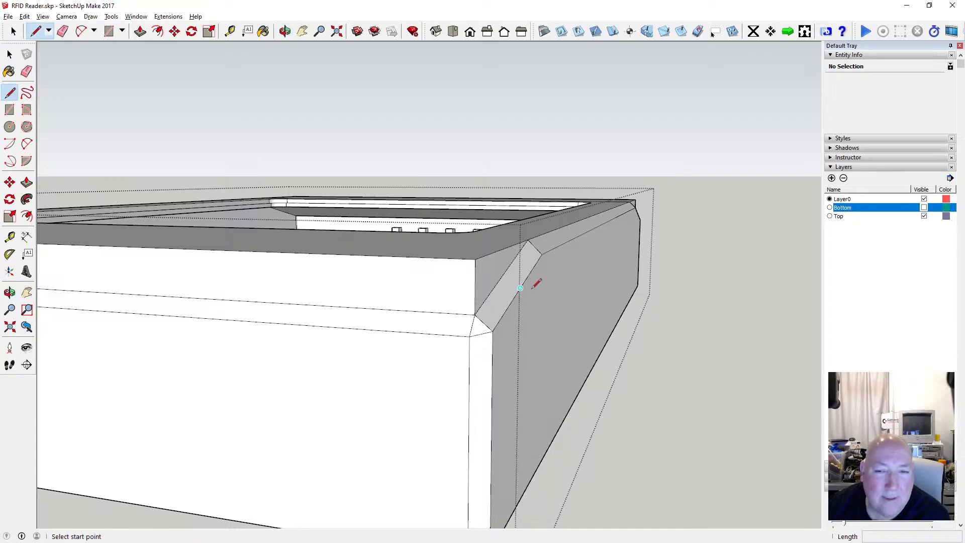
pyautogui.click(542, 254)
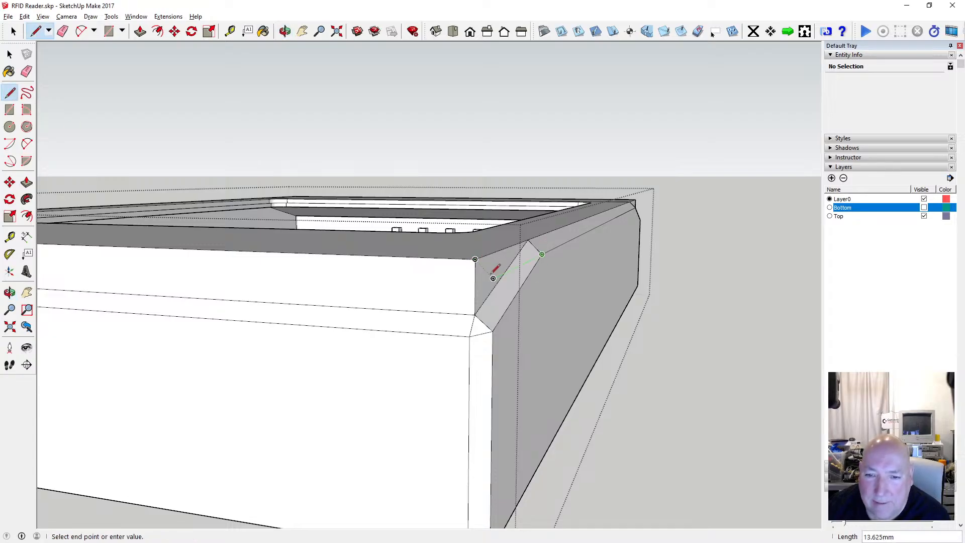
pyautogui.click(494, 278)
pyautogui.click(475, 259)
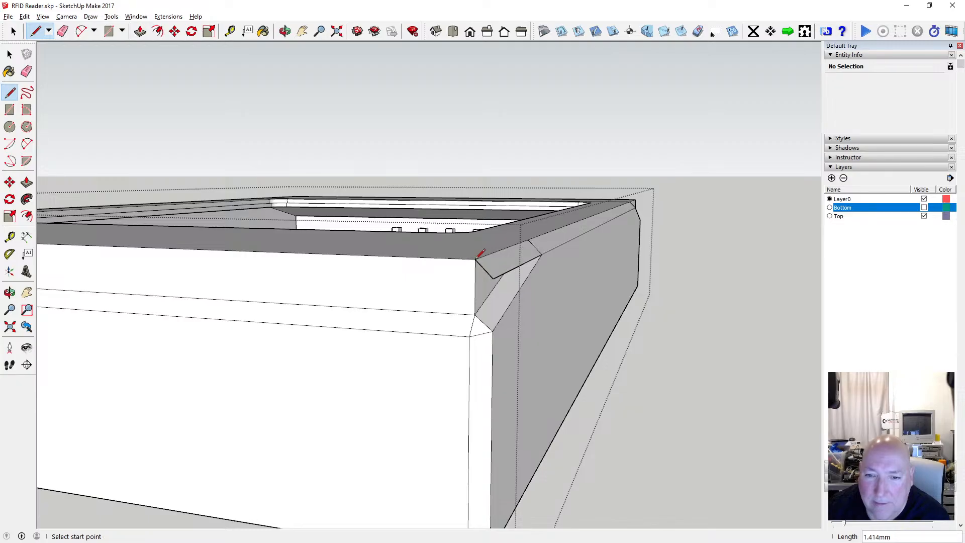
# At the squared-off corner, draw a 3 mm vertical edge up from the end face's chamfer corner and a 1.414 mm diagonal to the top corner.
pyautogui.click(285, 31)
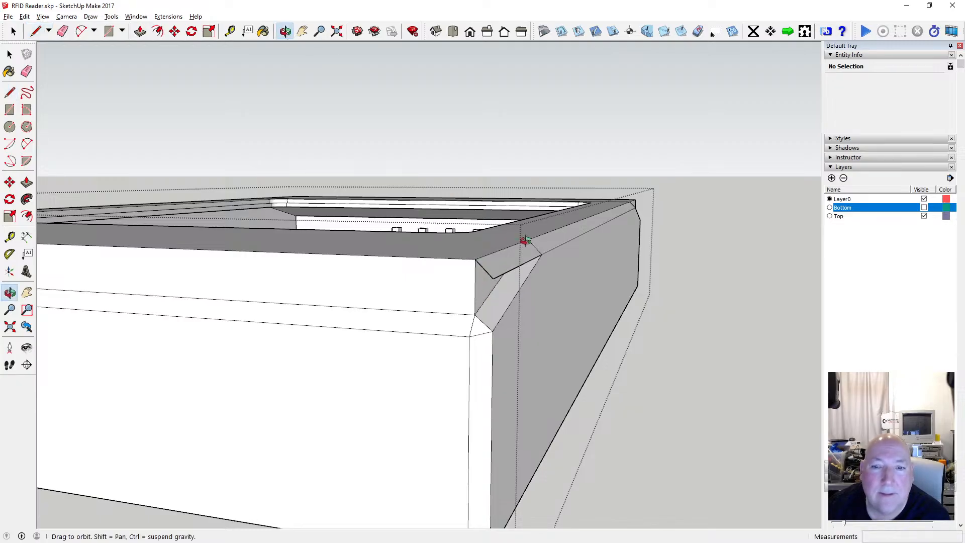
pyautogui.moveTo(523, 237); pyautogui.dragTo(275, 244)
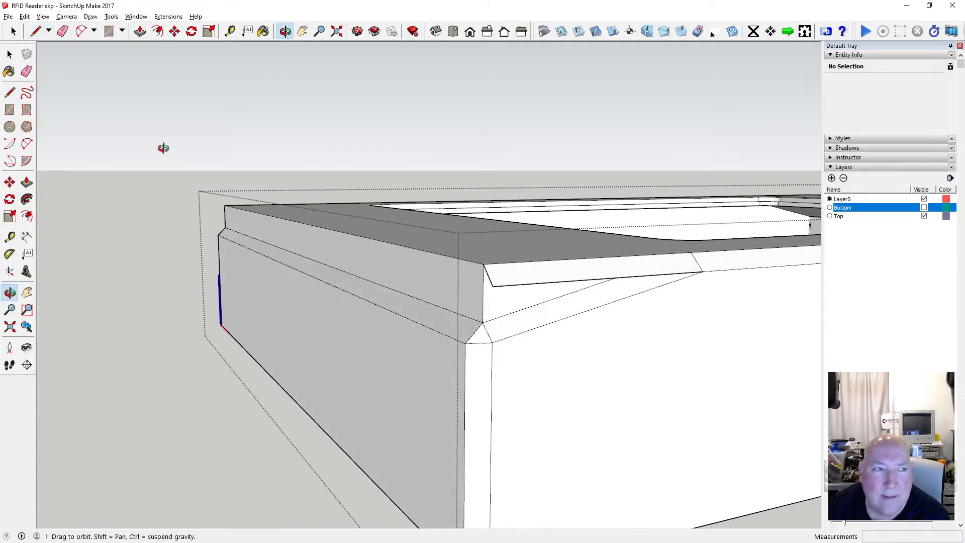
pyautogui.click(10, 92)
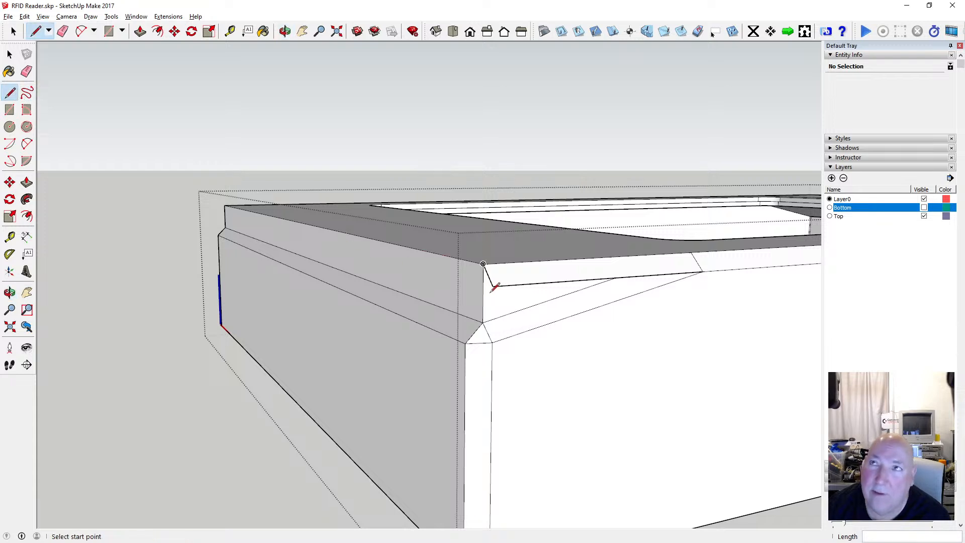
pyautogui.click(483, 264)
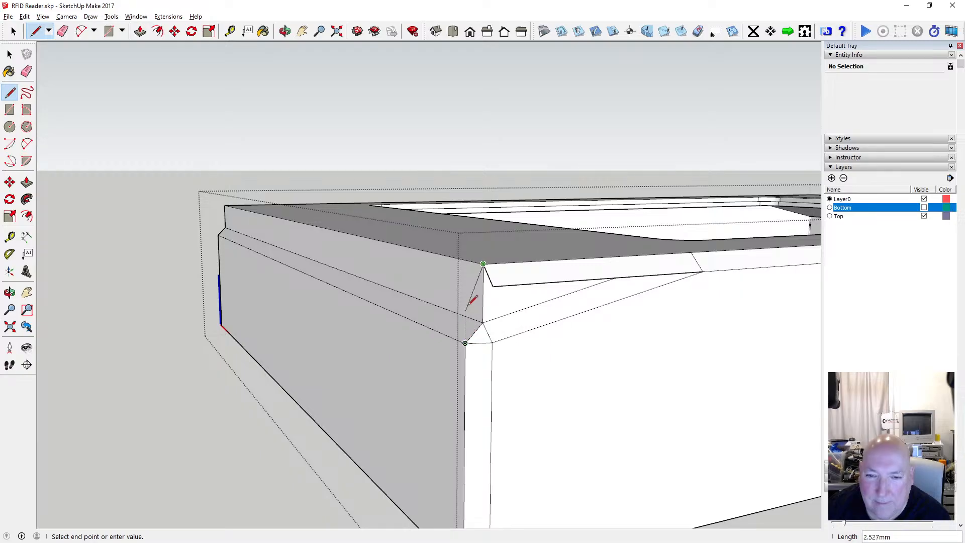
pyautogui.press('Escape')
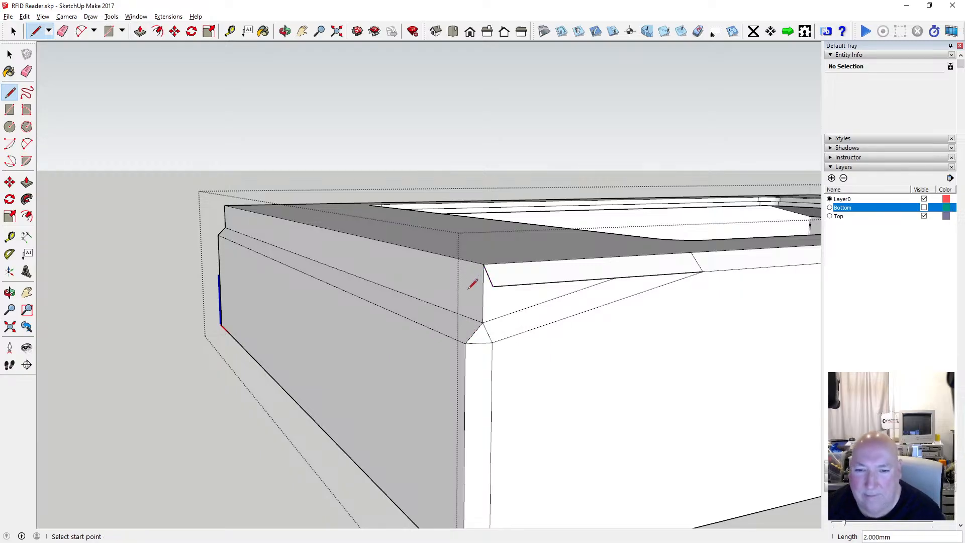
pyautogui.click(464, 339)
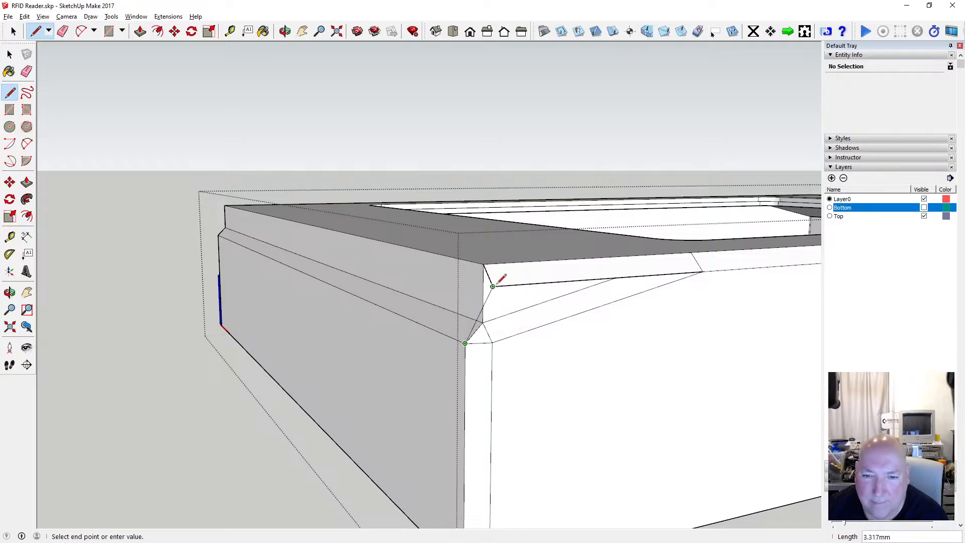
pyautogui.click(465, 285)
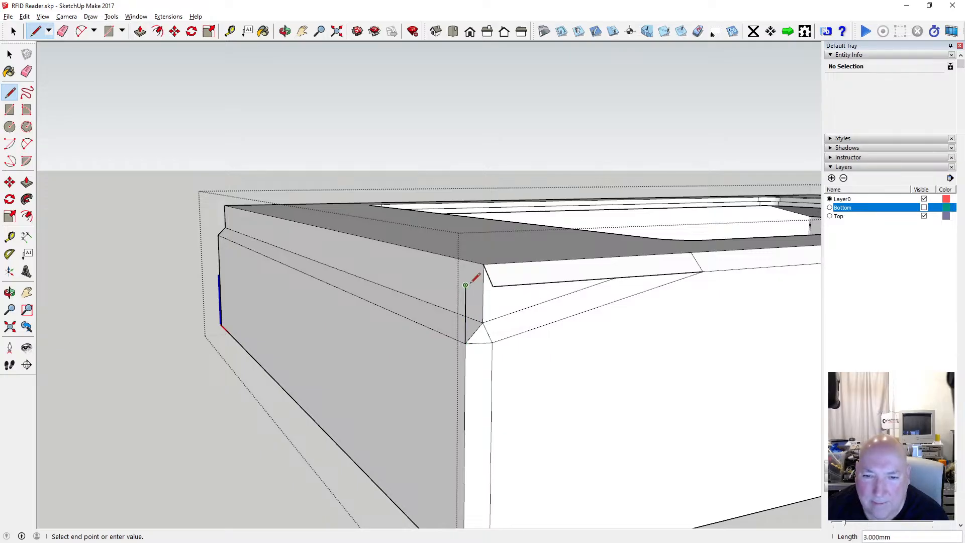
pyautogui.click(483, 264)
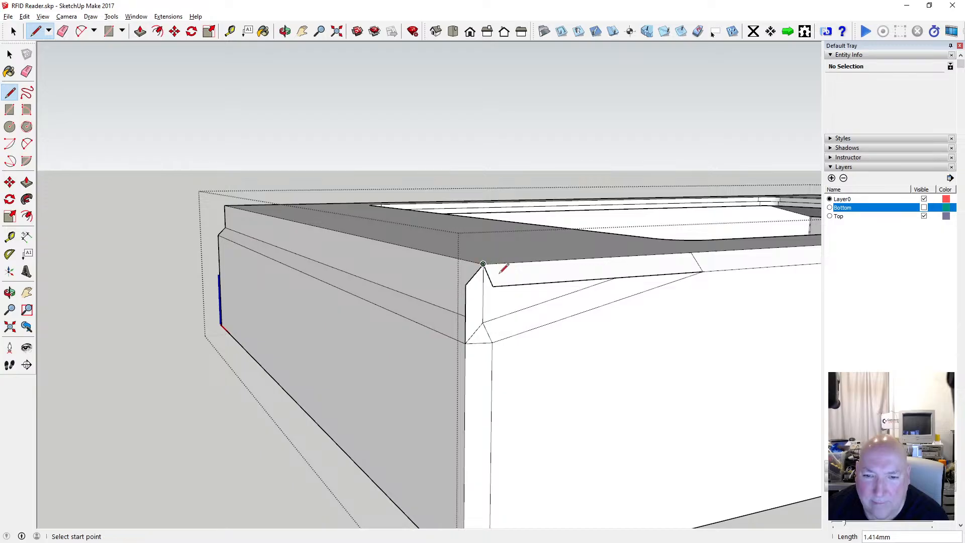
# Draw the matching vertical edge on the corner's other side and connect the tops of both vertical edges to close the corner faces.
pyautogui.click(492, 341)
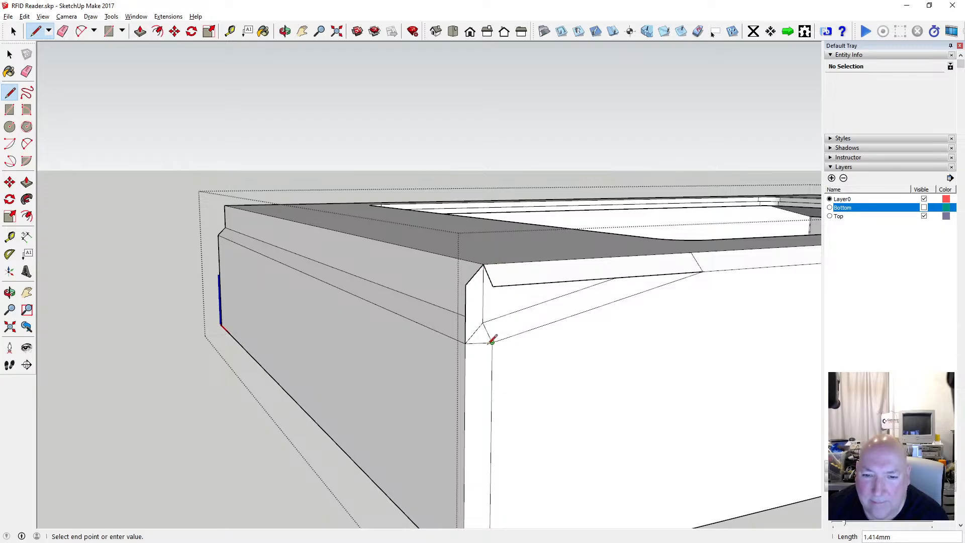
pyautogui.click(493, 286)
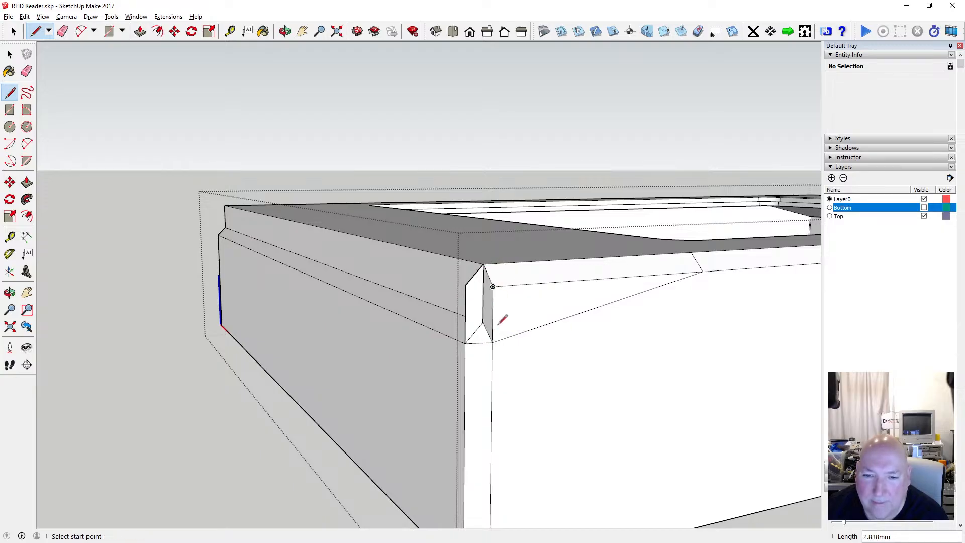
pyautogui.click(466, 285)
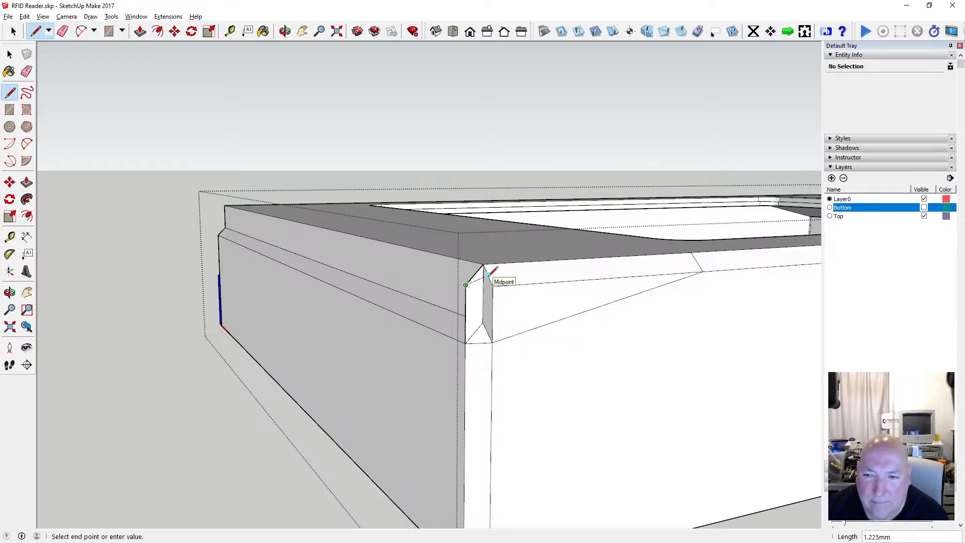
pyautogui.click(285, 31)
pyautogui.moveTo(478, 329); pyautogui.dragTo(303, 194)
pyautogui.click(10, 93)
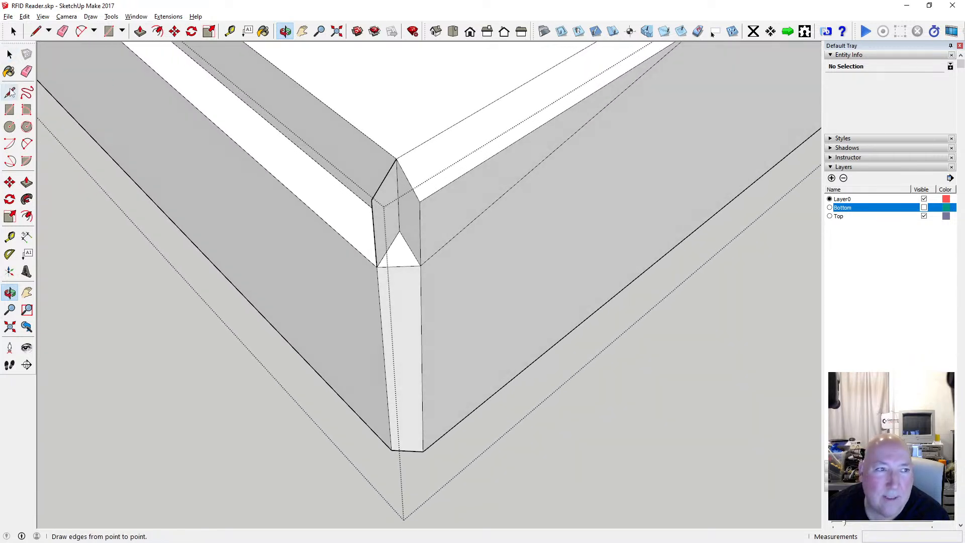
pyautogui.click(371, 200)
pyautogui.click(419, 202)
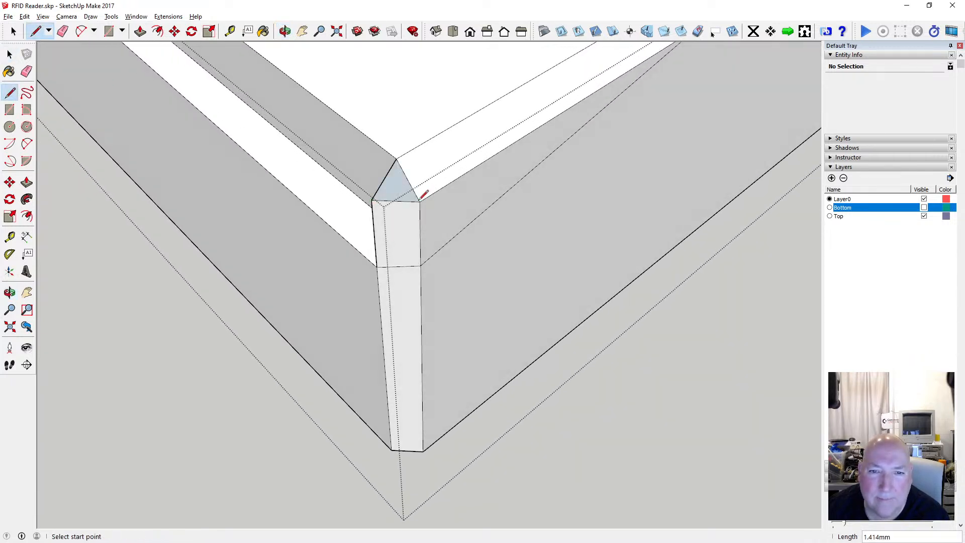
# Delete the leftover short diagonal on the side chamfer, the old sloped line on the side face and the old line across the corner bevel.
pyautogui.press('o')
pyautogui.moveTo(363, 106); pyautogui.dragTo(400, 226)
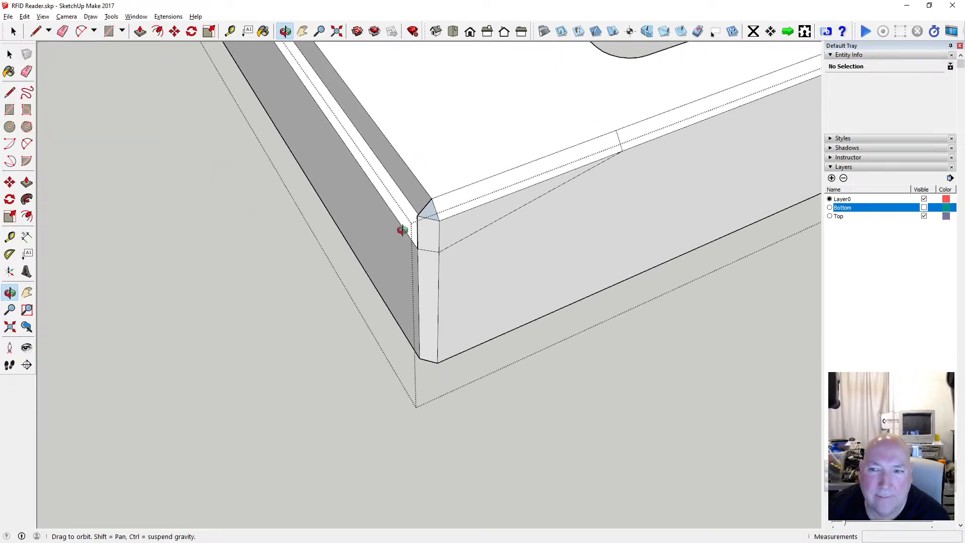
pyautogui.click(9, 54)
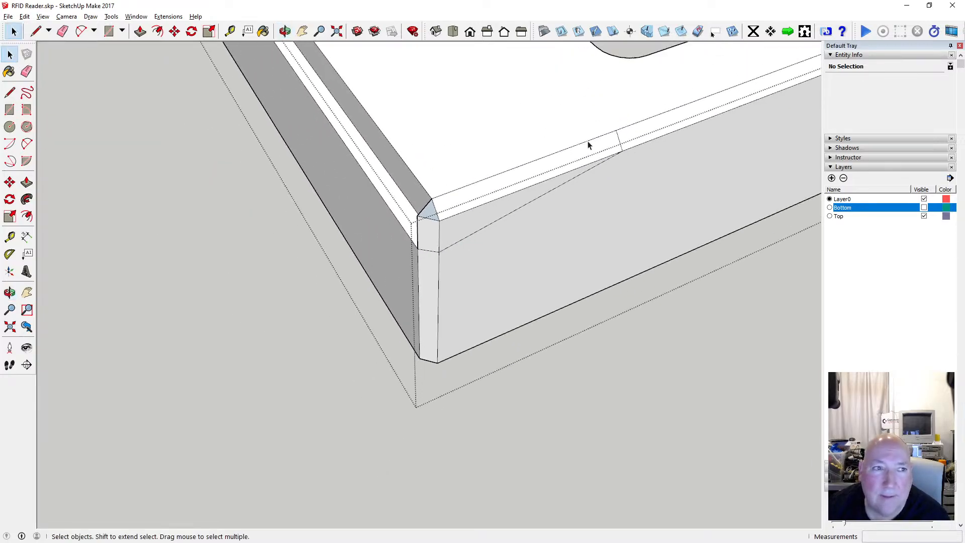
pyautogui.press('Delete')
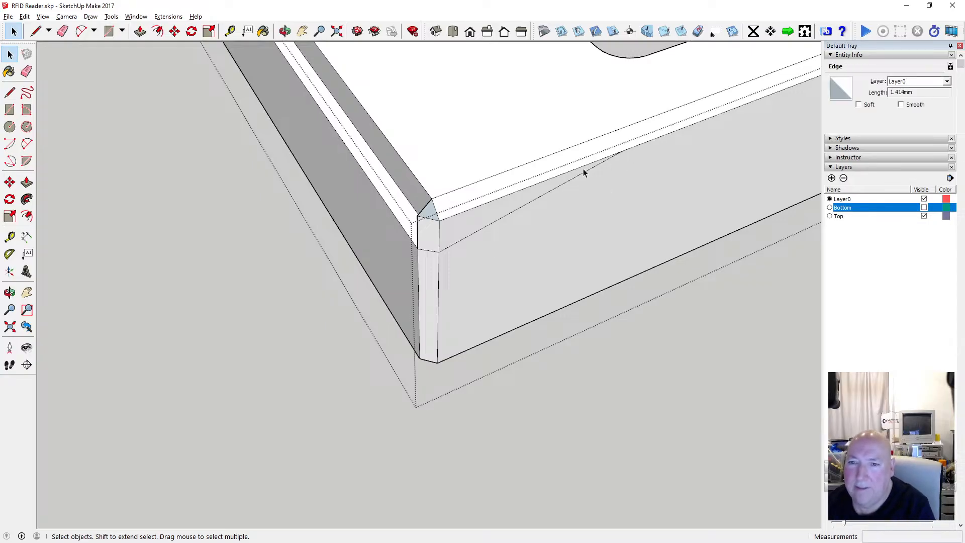
pyautogui.click(585, 172)
pyautogui.press('Delete')
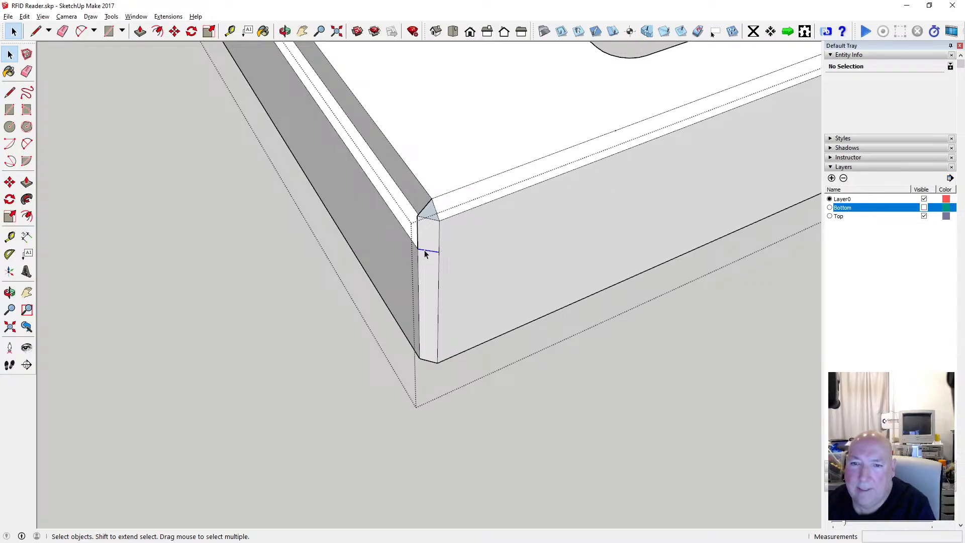
pyautogui.press('Delete')
pyautogui.click(622, 145)
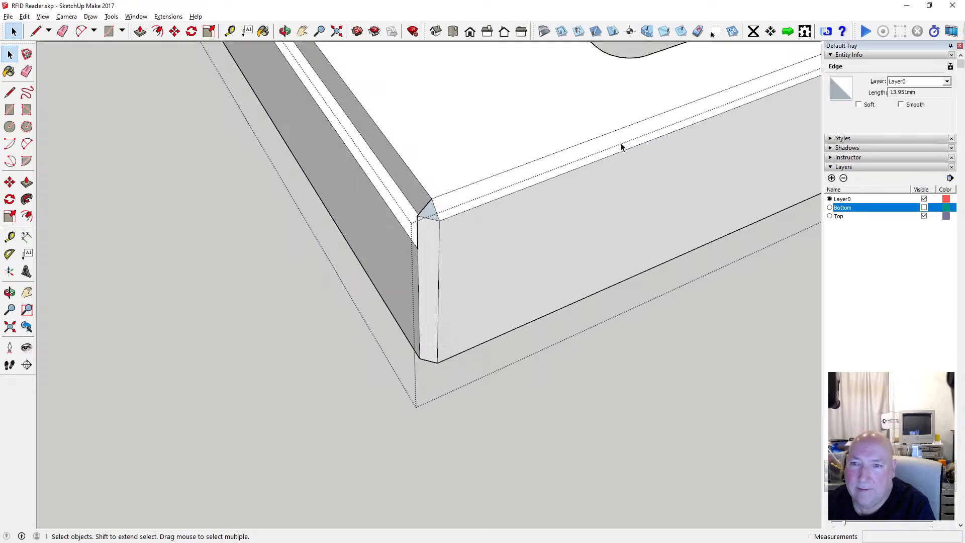
# Reverse the small triangular face at the rebuilt corner so its front side faces outward.
pyautogui.scroll(4, 420, 234)
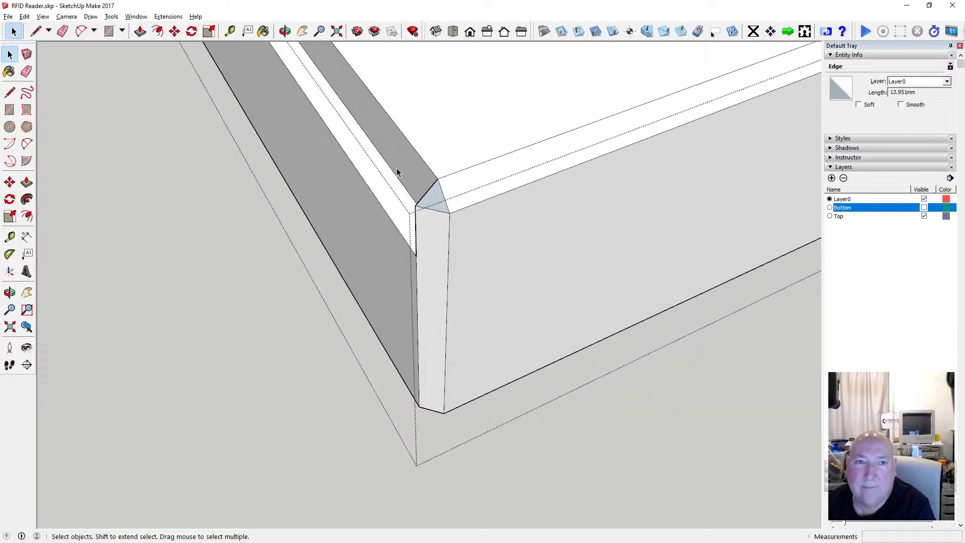
pyautogui.press('o')
pyautogui.moveTo(313, 154); pyautogui.dragTo(609, 161)
pyautogui.moveTo(465, 219); pyautogui.dragTo(462, 209)
pyautogui.press('space')
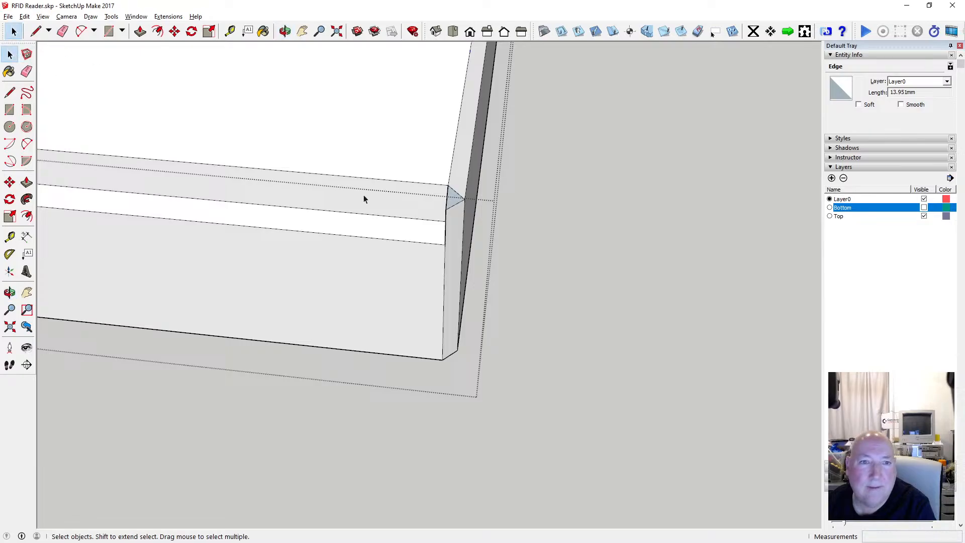
pyautogui.rightClick(456, 204)
pyautogui.click(507, 299)
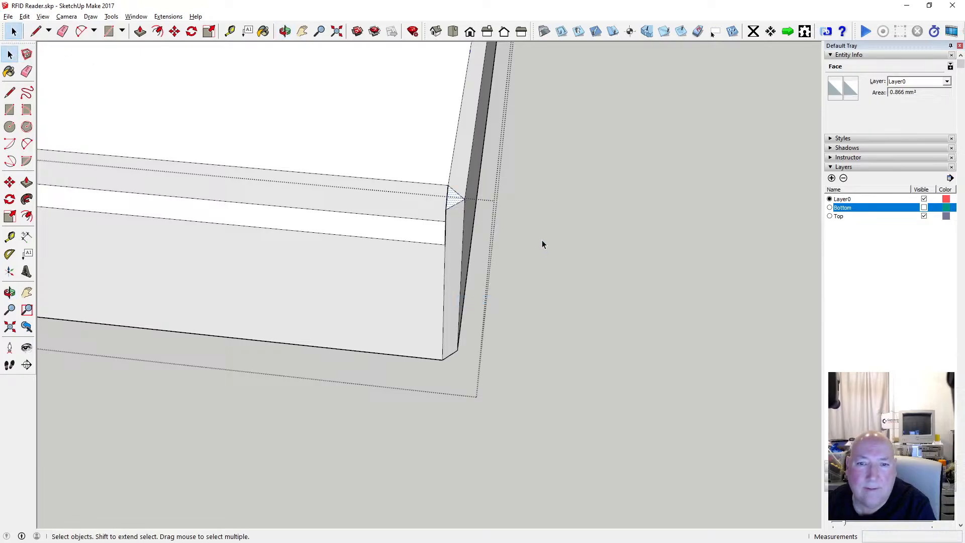
# At the other corner of this end, extend the side chamfer with a level edge and a 1.414 mm diagonal to the top corner.
pyautogui.scroll(-5, 543, 238)
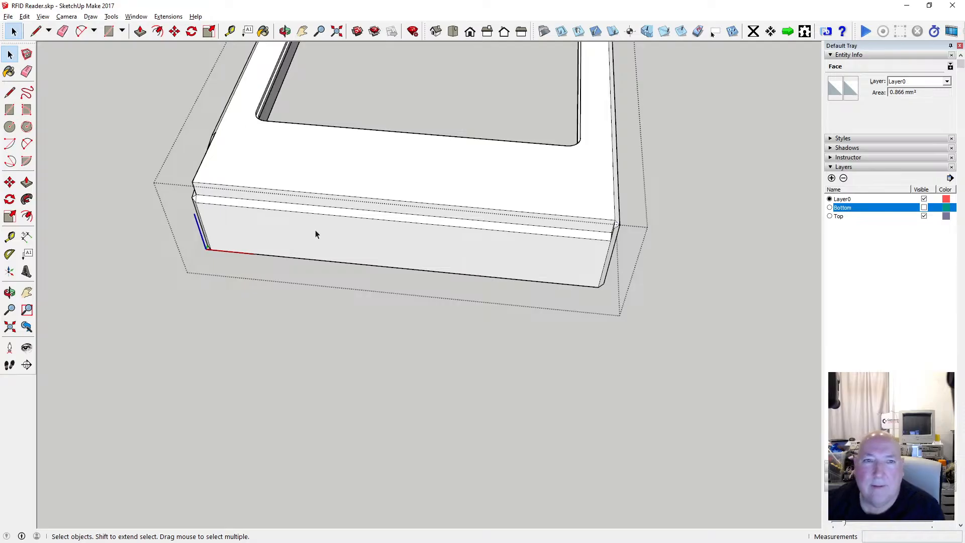
pyautogui.moveTo(315, 233); pyautogui.dragTo(562, 151, button='middle')
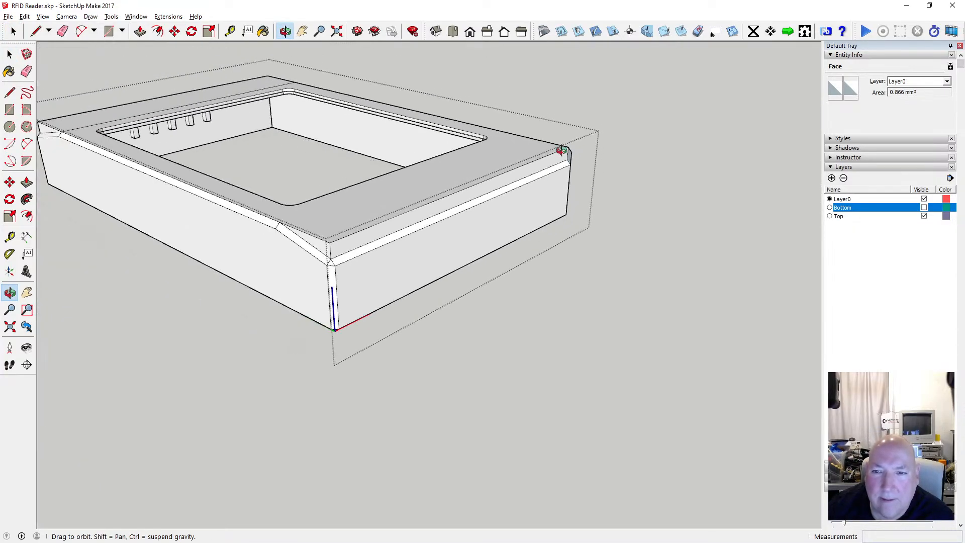
pyautogui.moveTo(439, 215); pyautogui.dragTo(478, 196)
pyautogui.scroll(3, 381, 226)
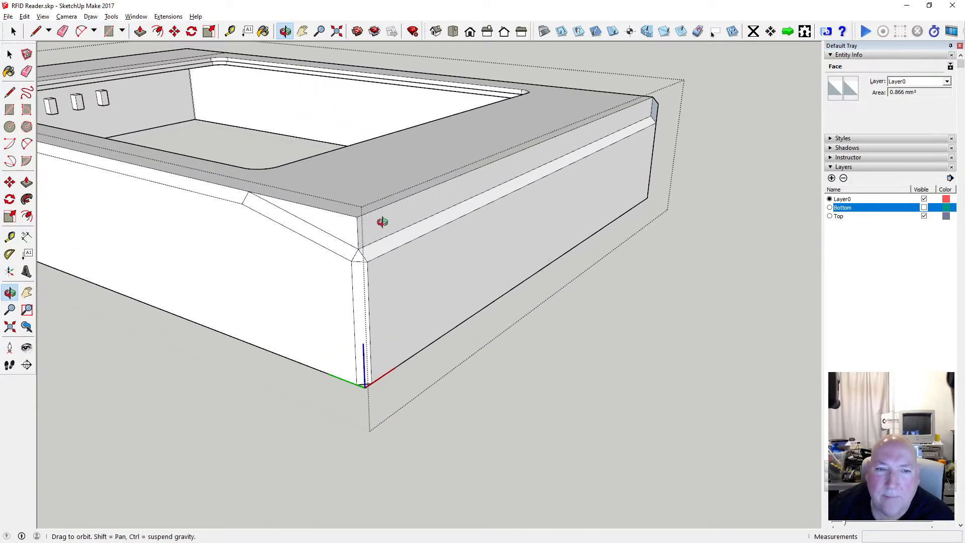
pyautogui.click(9, 92)
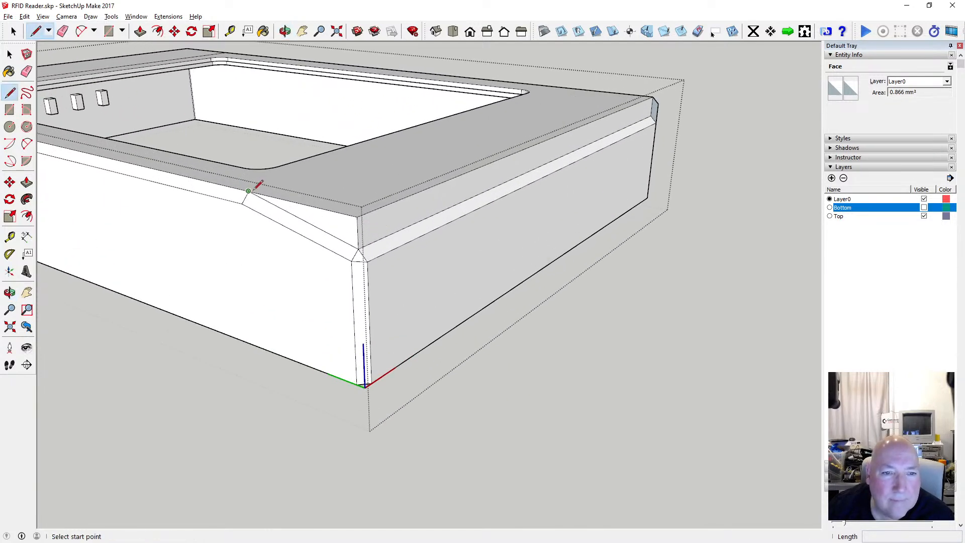
pyautogui.click(243, 203)
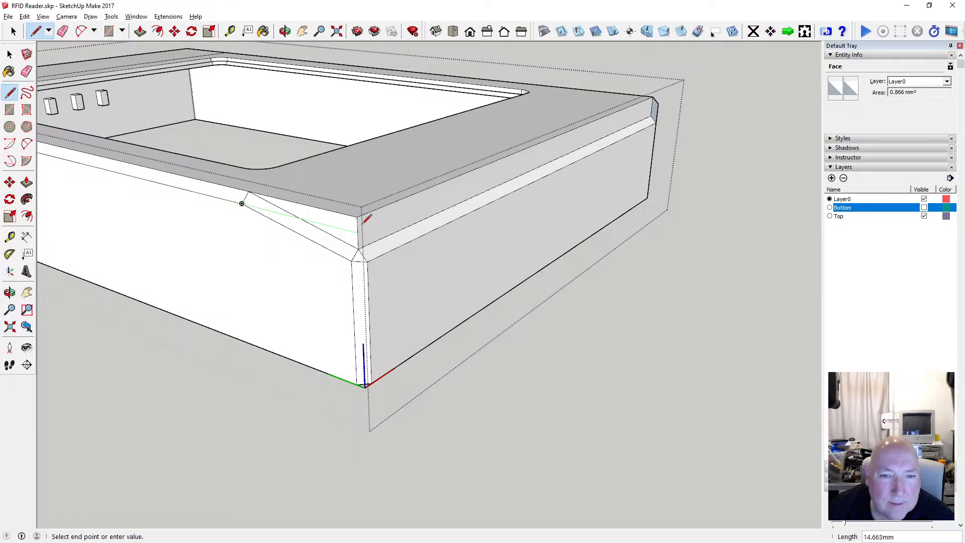
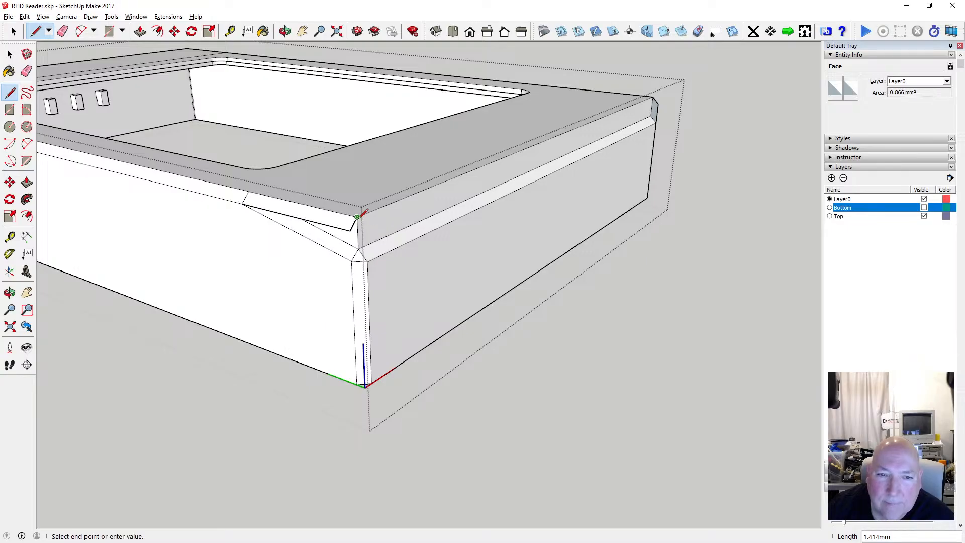
# Draw a level chamfer edge along the end face from the rebuilt corner to this corner and close it with a 1.414 mm diagonal.
pyautogui.click(364, 224)
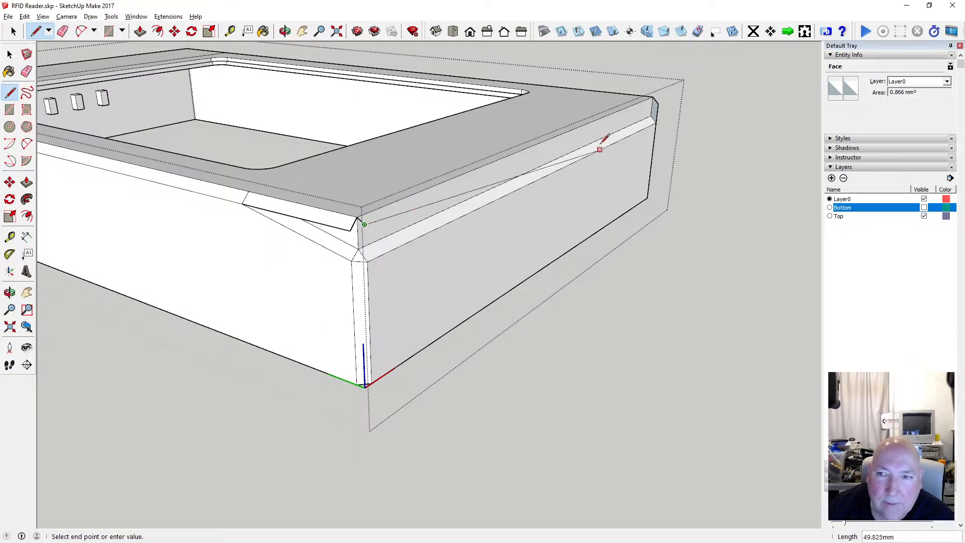
pyautogui.click(658, 103)
pyautogui.click(658, 104)
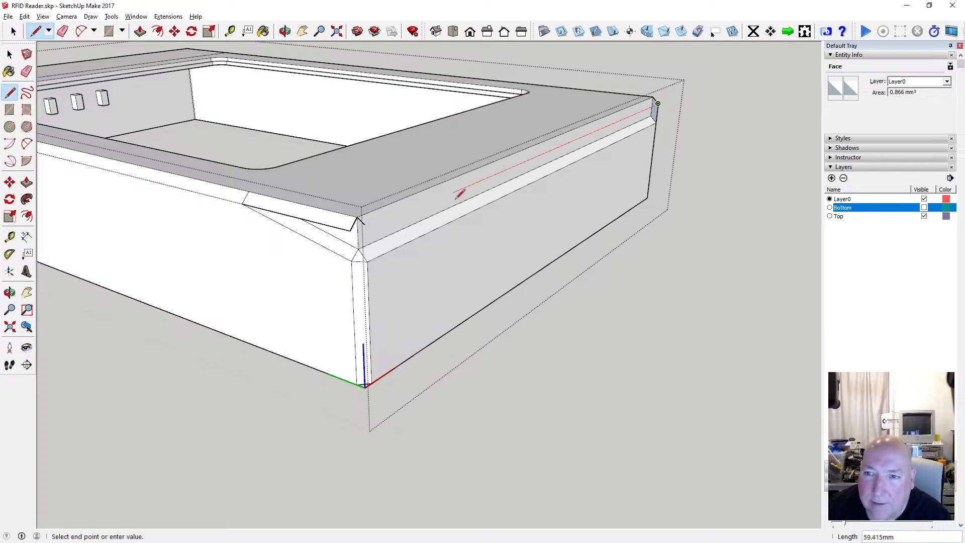
pyautogui.click(366, 229)
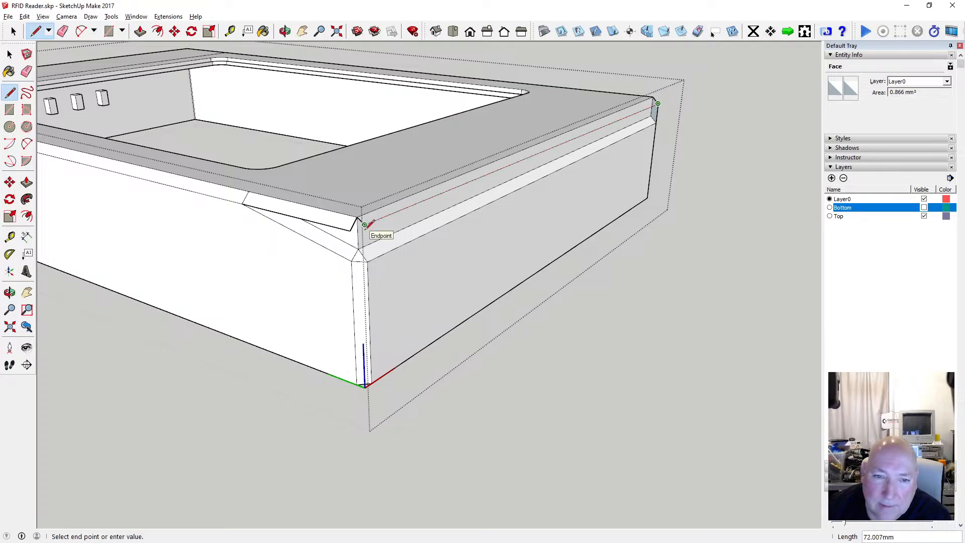
pyautogui.scroll(3, 366, 230)
pyautogui.scroll(1, 372, 221)
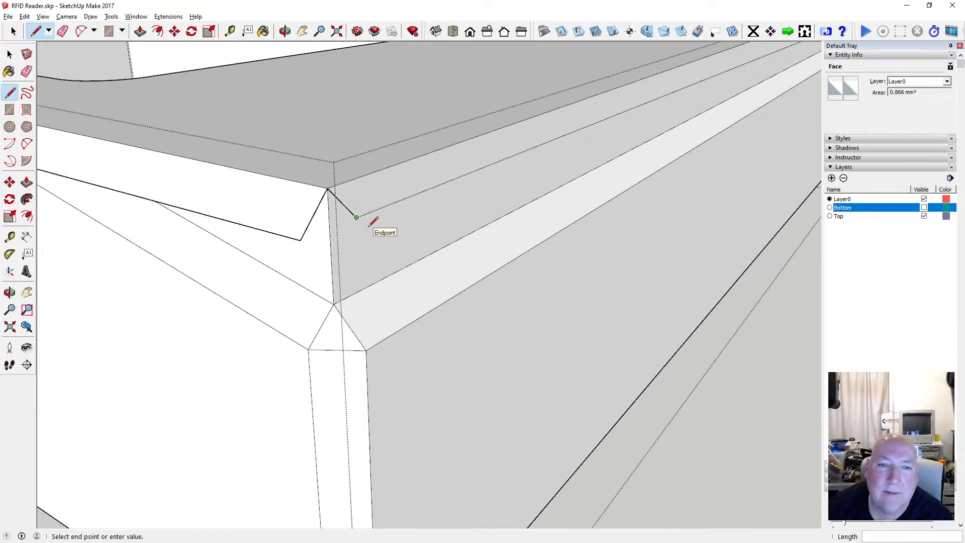
pyautogui.click(362, 236)
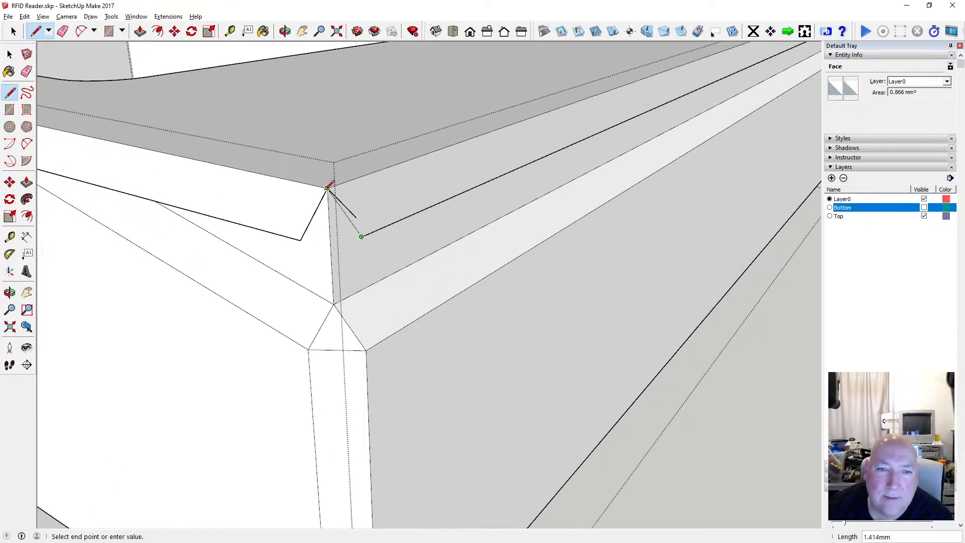
pyautogui.click(327, 188)
# Switch the faces to X-ray display and delete the short stray diagonal beside the top corner.
pyautogui.press('space')
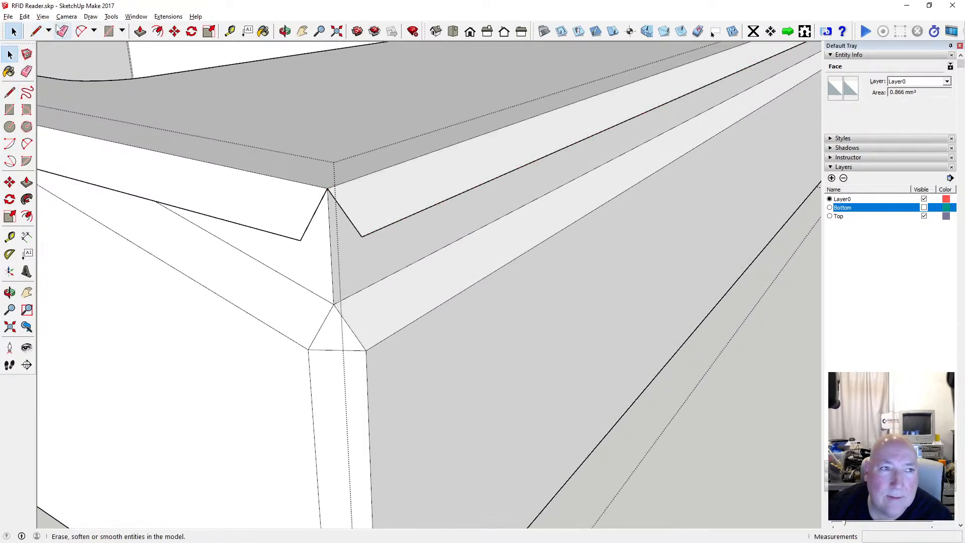
pyautogui.click(42, 17)
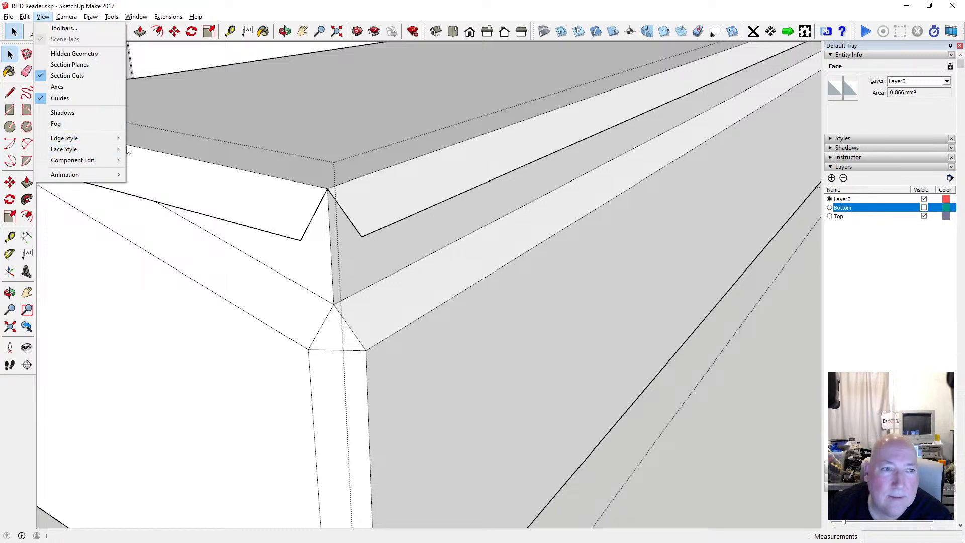
pyautogui.click(142, 150)
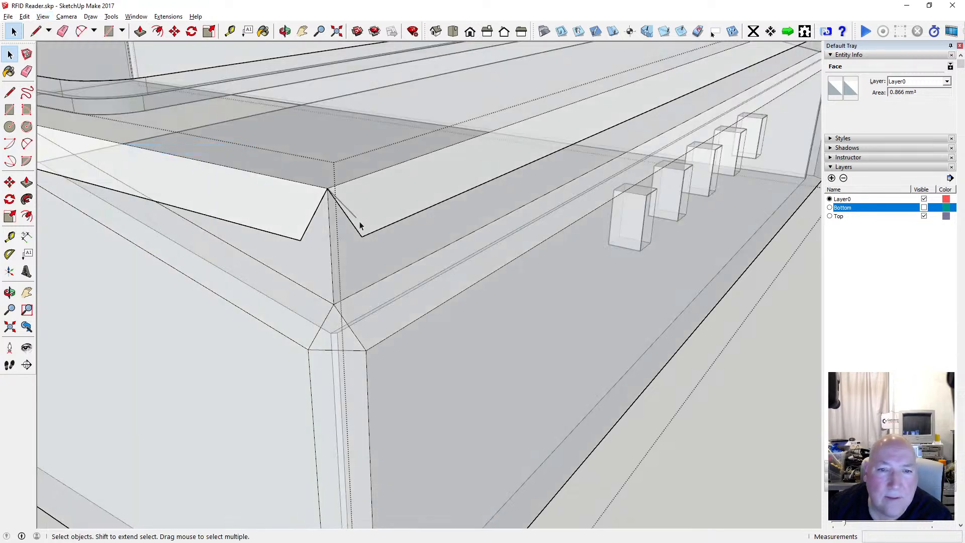
pyautogui.press('Delete')
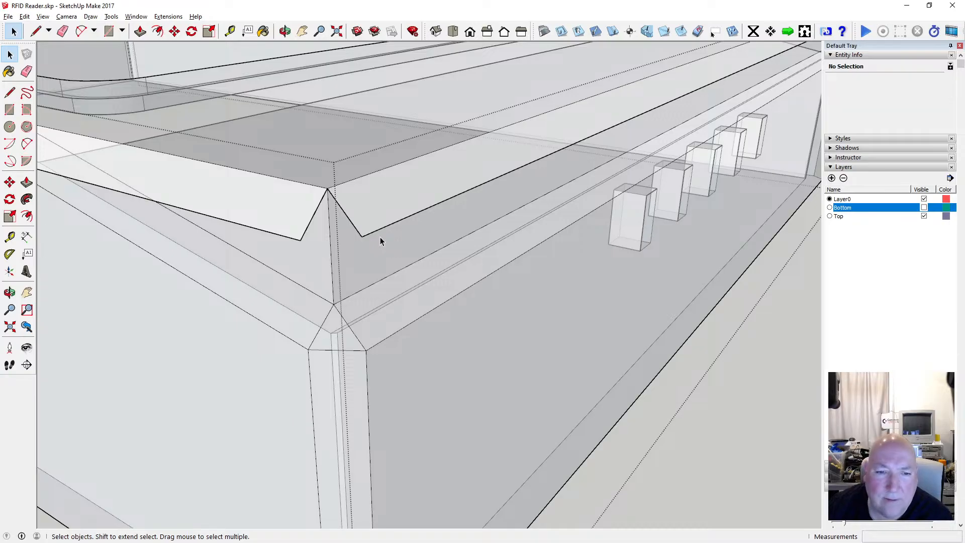
# Extend the corner bevel with two 3 mm vertical edges up to the new chamfer and join their upper ends with a 1.414 mm edge.
pyautogui.scroll(-1, 374, 239)
pyautogui.press('l')
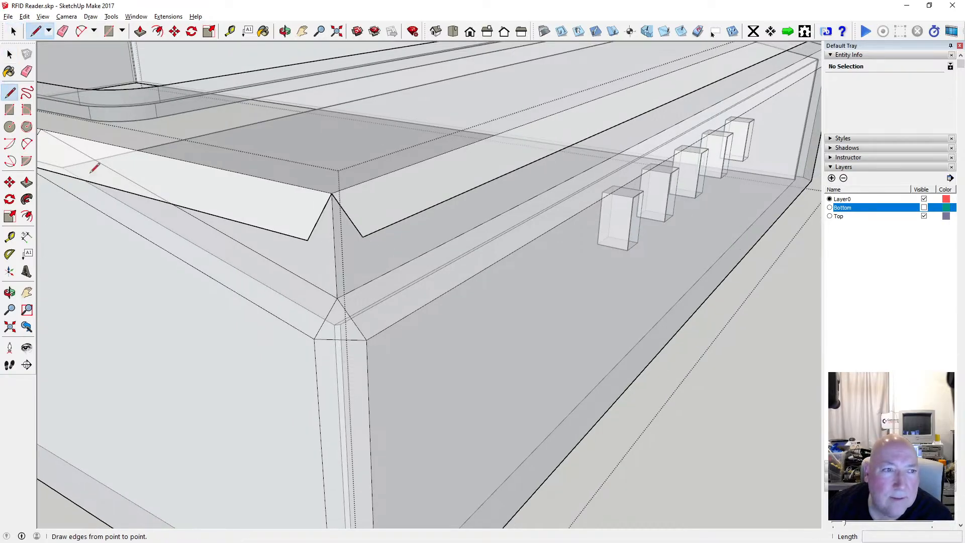
pyautogui.click(314, 338)
pyautogui.click(308, 240)
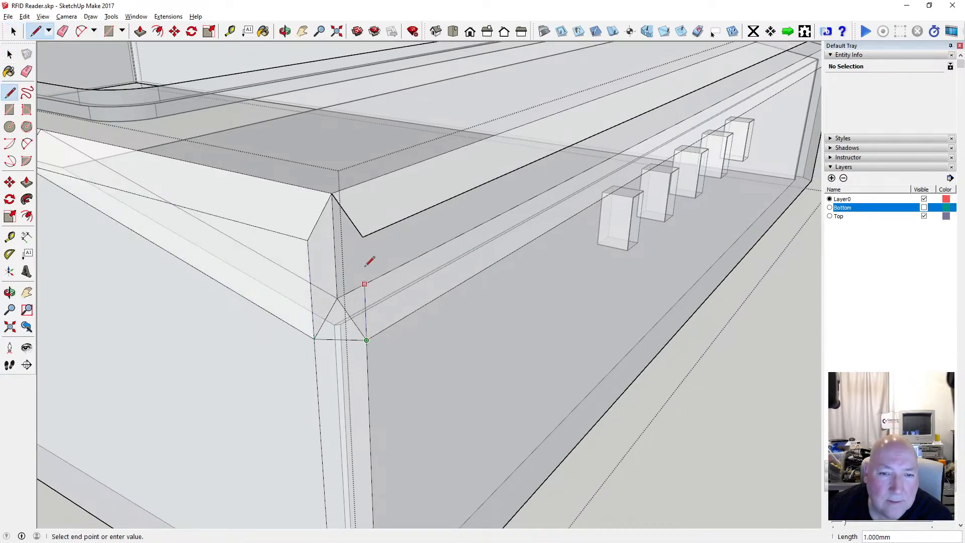
pyautogui.click(363, 236)
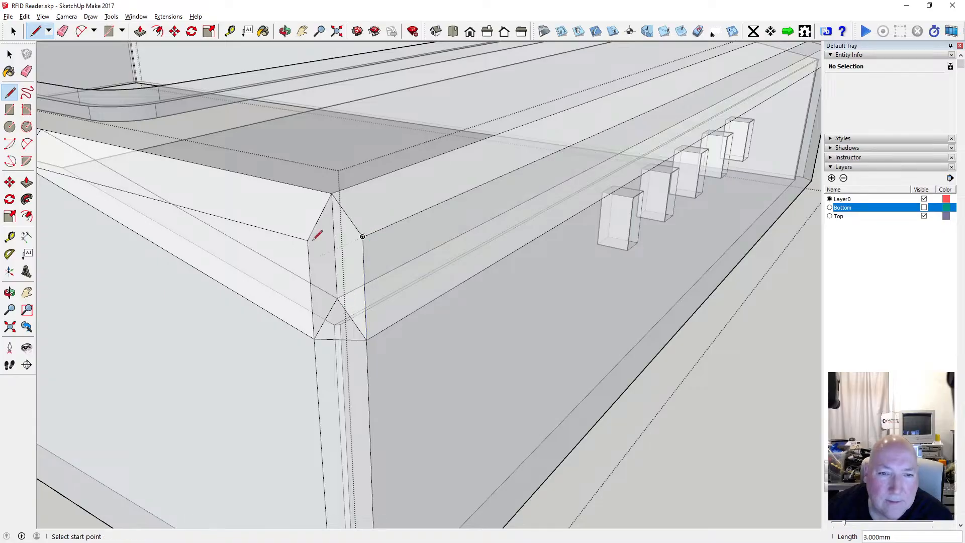
pyautogui.click(362, 236)
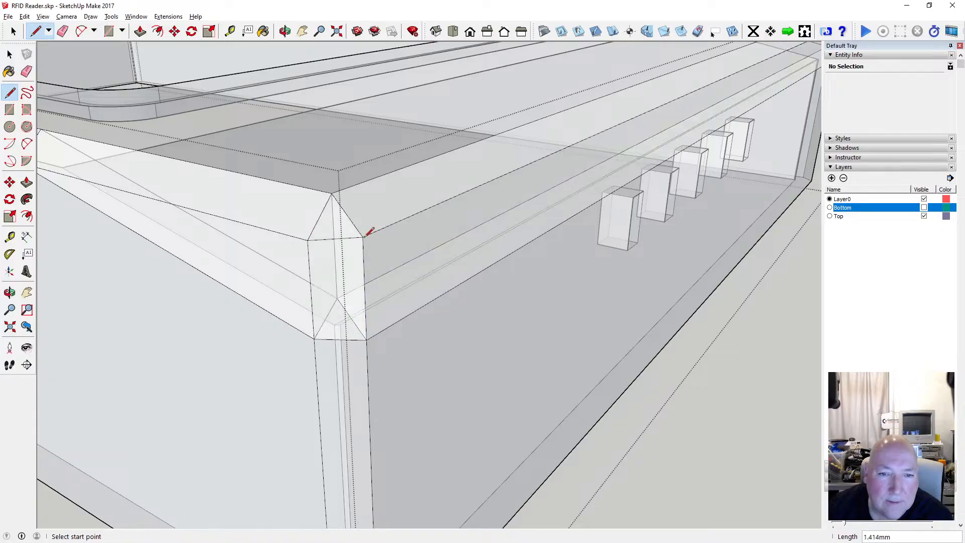
pyautogui.press('space')
# Try deleting the level chamfer edge on the side face, and undo the erase.
pyautogui.moveTo(406, 277); pyautogui.dragTo(303, 243, button='middle')
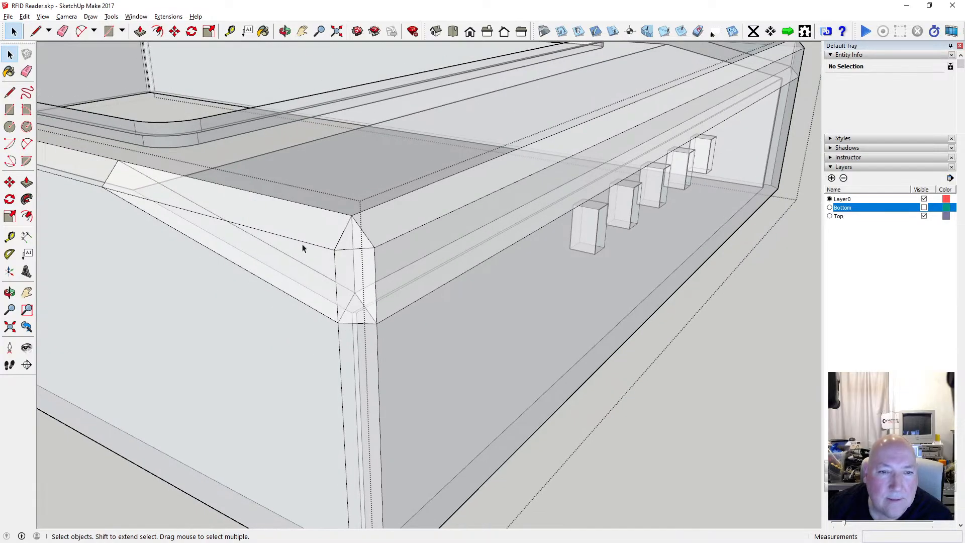
pyautogui.click(294, 239)
pyautogui.press('Delete')
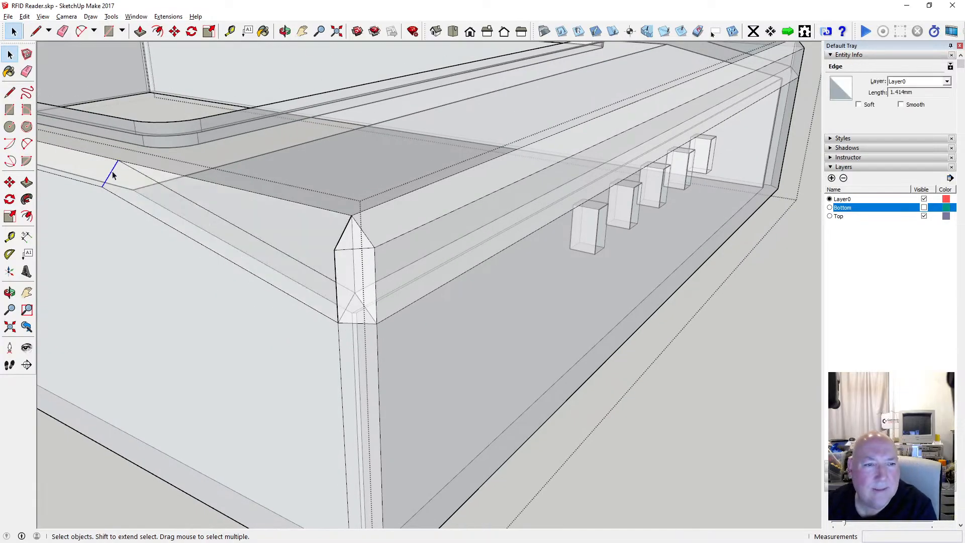
pyautogui.click(24, 17)
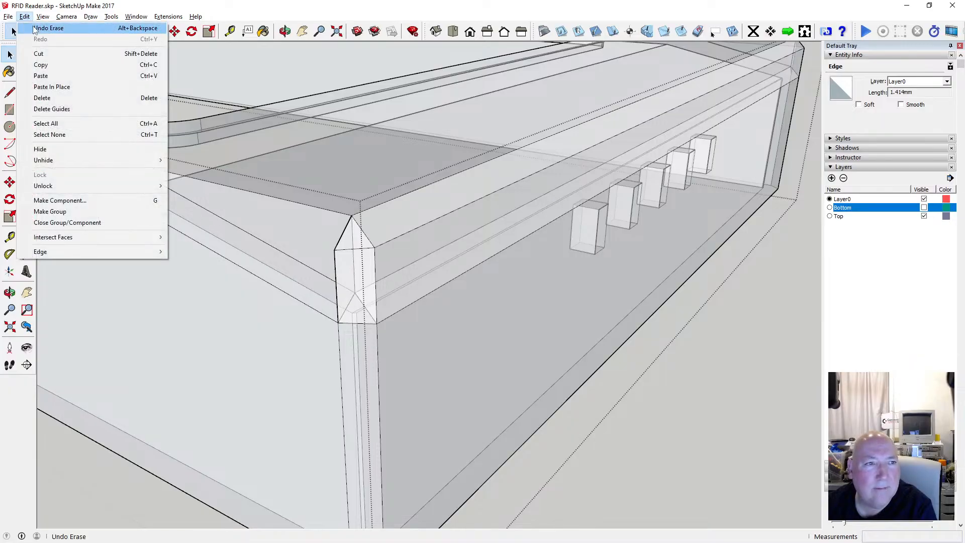
pyautogui.click(55, 25)
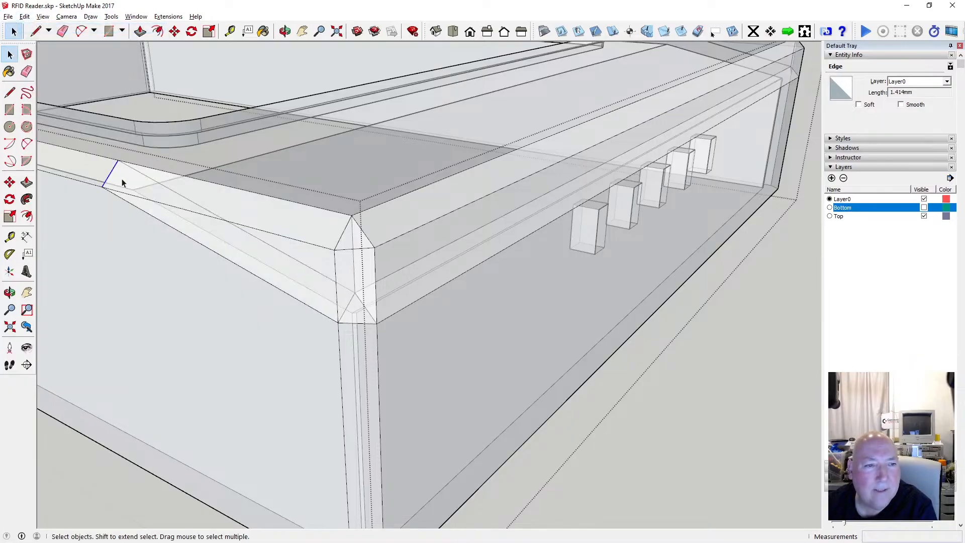
# Delete the leftover short diagonal on the side chamfer and the old sloped line on the side face.
pyautogui.click(163, 184)
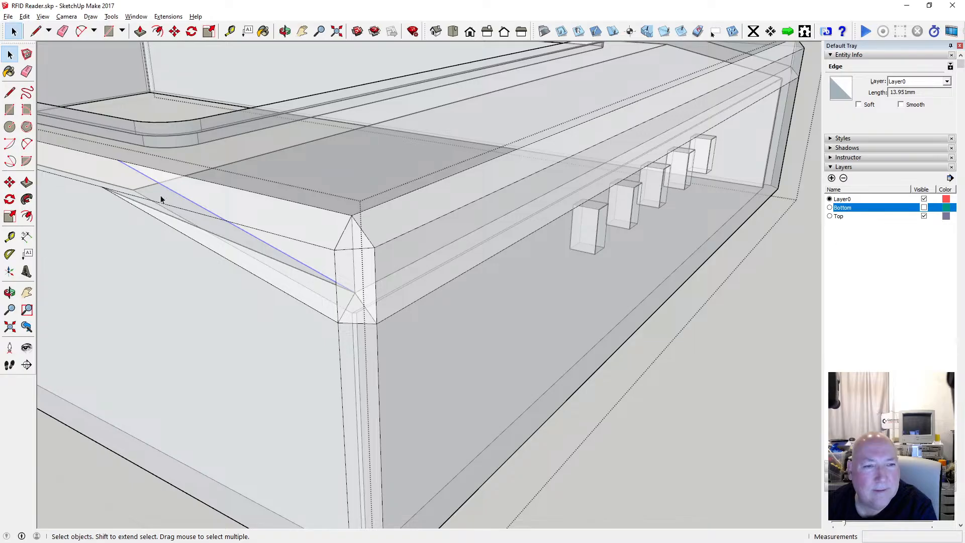
pyautogui.click(156, 218)
pyautogui.press('Delete')
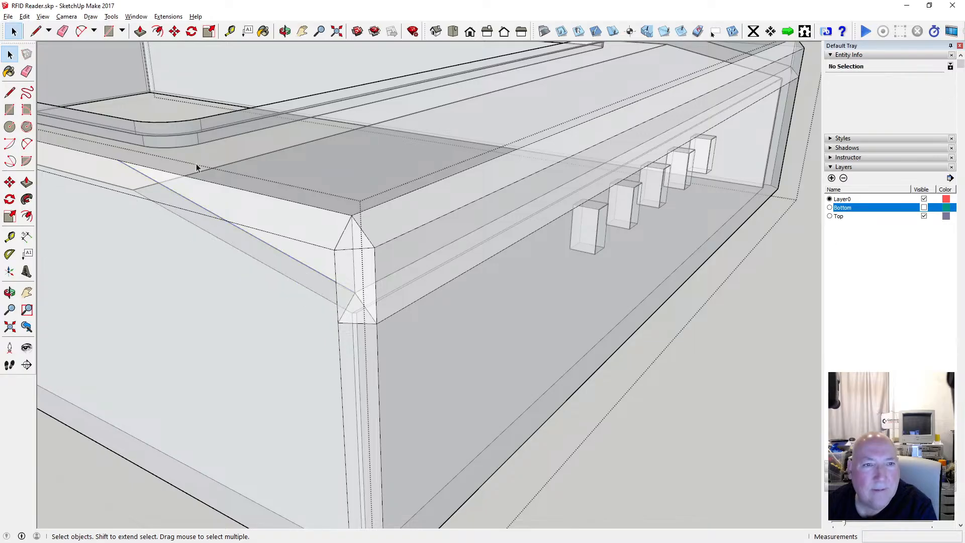
# Delete the edges of the old small triangle across the corner bevel.
pyautogui.moveTo(197, 168)
pyautogui.mouseDown(button='middle')
pyautogui.moveTo(259, 119)
pyautogui.moveTo(190, 108)
pyautogui.moveTo(169, 131)
pyautogui.moveTo(222, 157)
pyautogui.moveTo(186, 166)
pyautogui.mouseUp(button='middle')
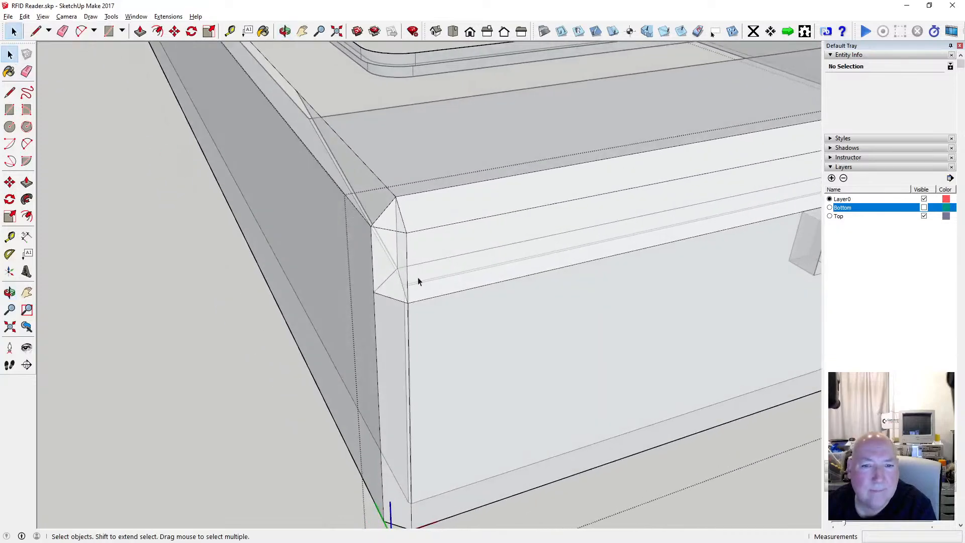
pyautogui.click(387, 279)
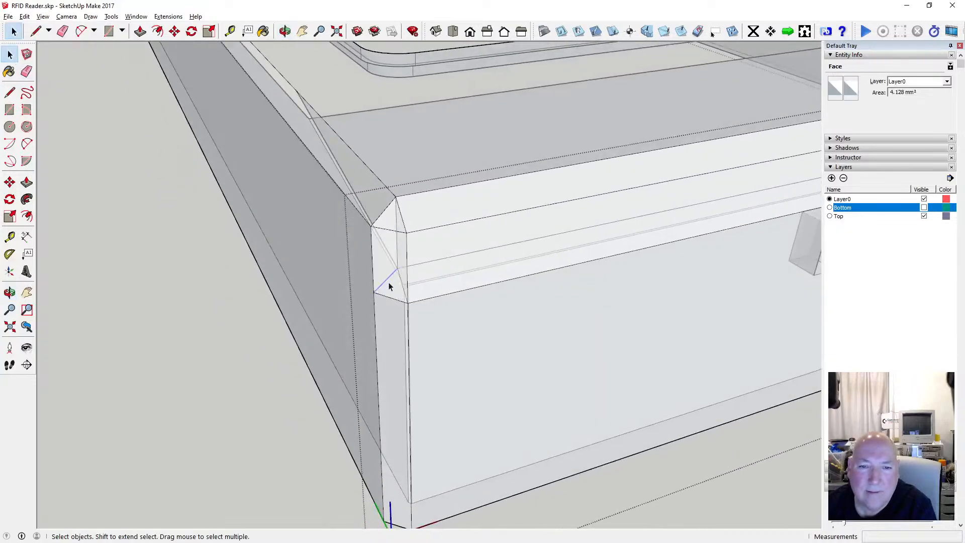
pyautogui.press('Escape')
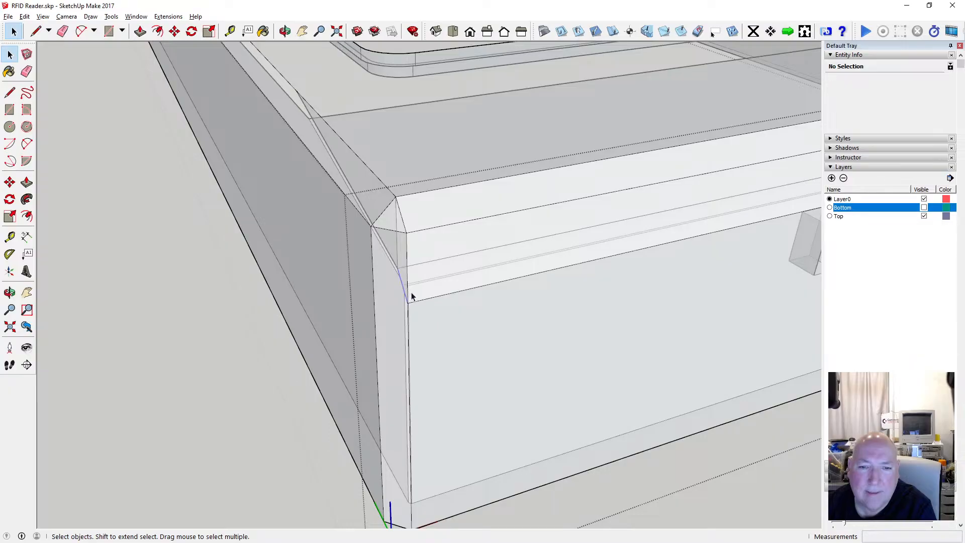
pyautogui.press('Delete')
pyautogui.moveTo(382, 187); pyautogui.dragTo(542, 123, button='middle')
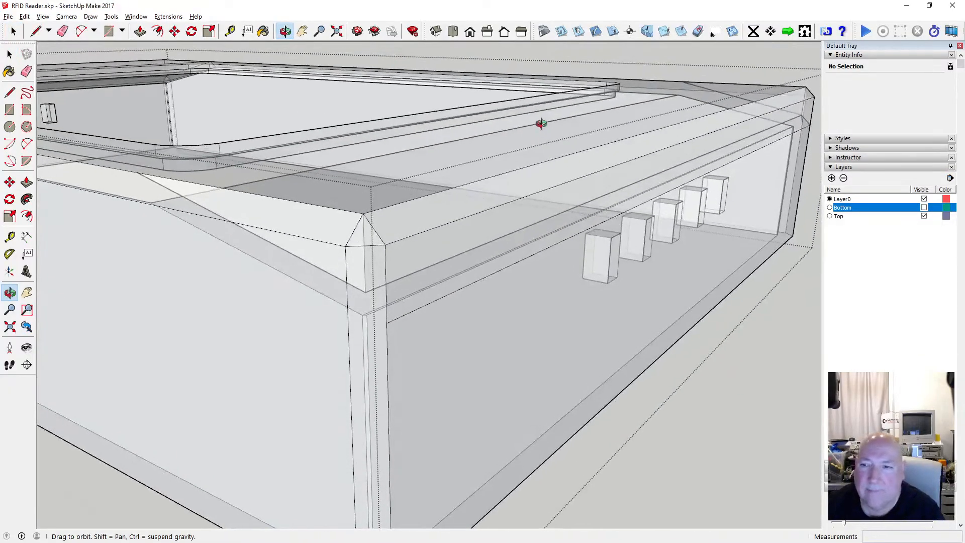
# Delete the old 73 mm chamfer edge running along the end face.
pyautogui.click(10, 54)
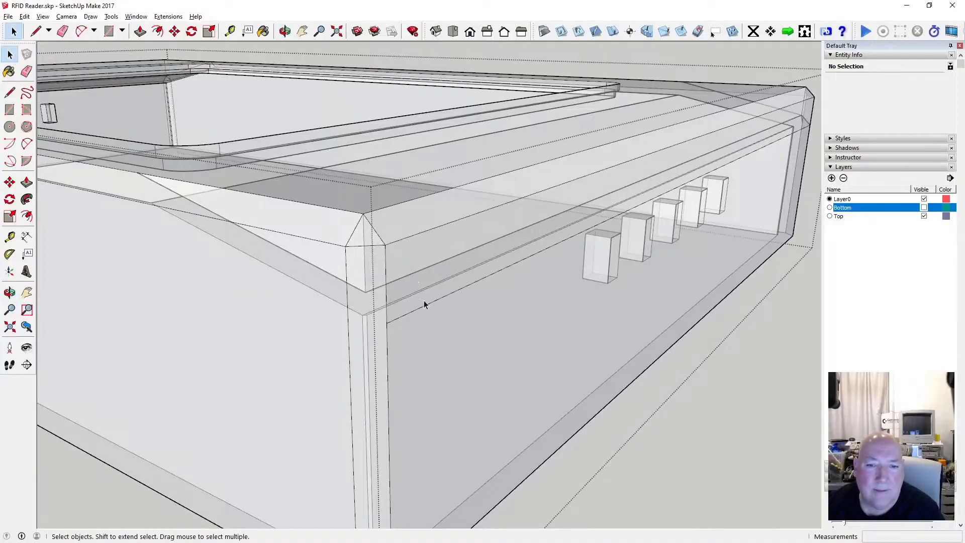
pyautogui.click(443, 297)
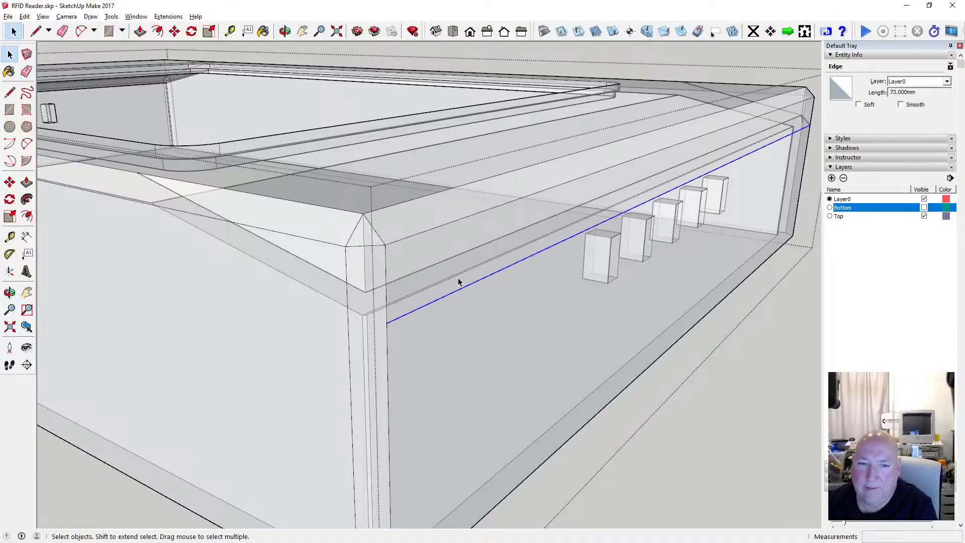
pyautogui.click(303, 63)
# At the opposite corner of this end, delete the two leftover 1.414 mm diagonals of the old triangle.
pyautogui.click(285, 32)
pyautogui.moveTo(487, 241)
pyautogui.mouseDown()
pyautogui.moveTo(495, 254)
pyautogui.moveTo(438, 220)
pyautogui.moveTo(323, 210)
pyautogui.moveTo(246, 265)
pyautogui.moveTo(543, 293)
pyautogui.moveTo(597, 308)
pyautogui.moveTo(643, 261)
pyautogui.moveTo(254, 243)
pyautogui.moveTo(482, 245)
pyautogui.mouseUp()
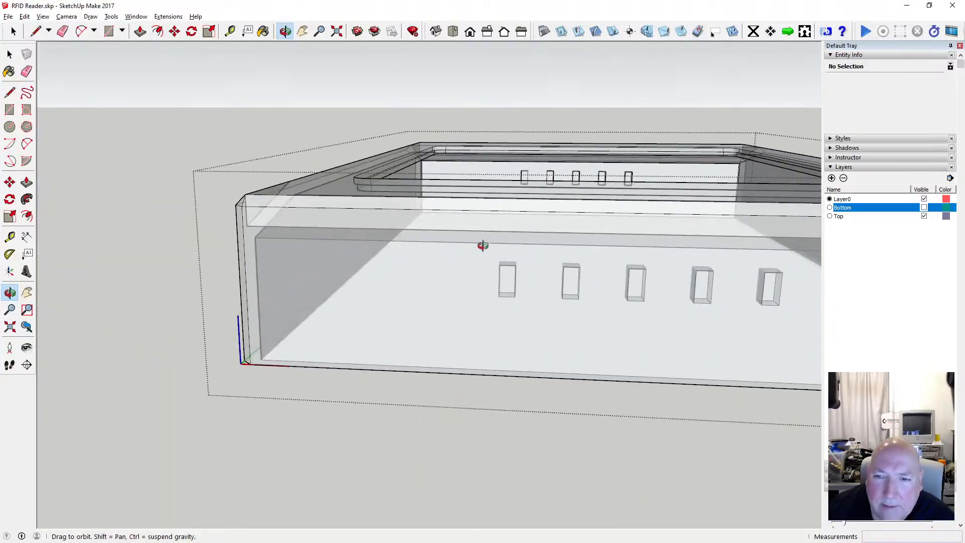
pyautogui.scroll(-4, 483, 241)
pyautogui.moveTo(706, 259); pyautogui.dragTo(460, 344)
pyautogui.scroll(3, 502, 247)
pyautogui.scroll(3, 500, 247)
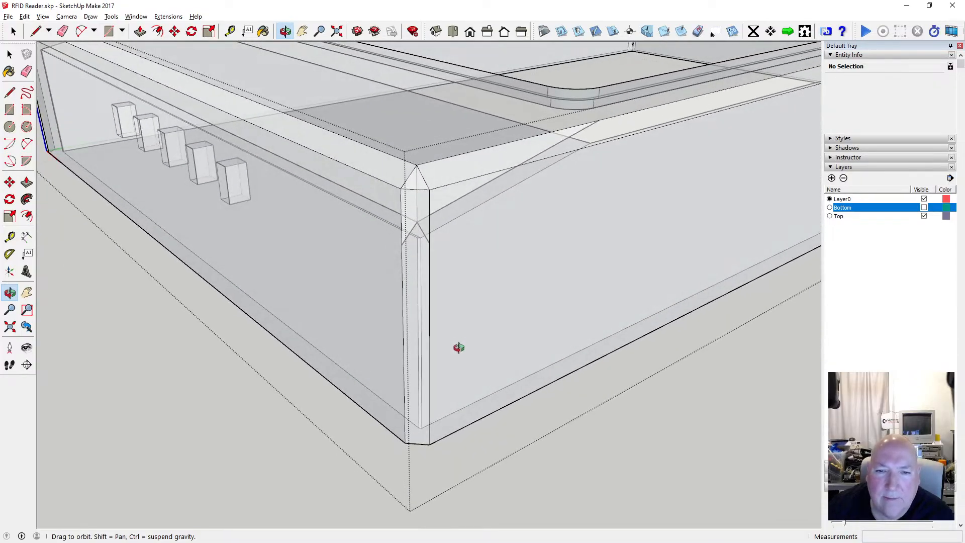
pyautogui.click(10, 54)
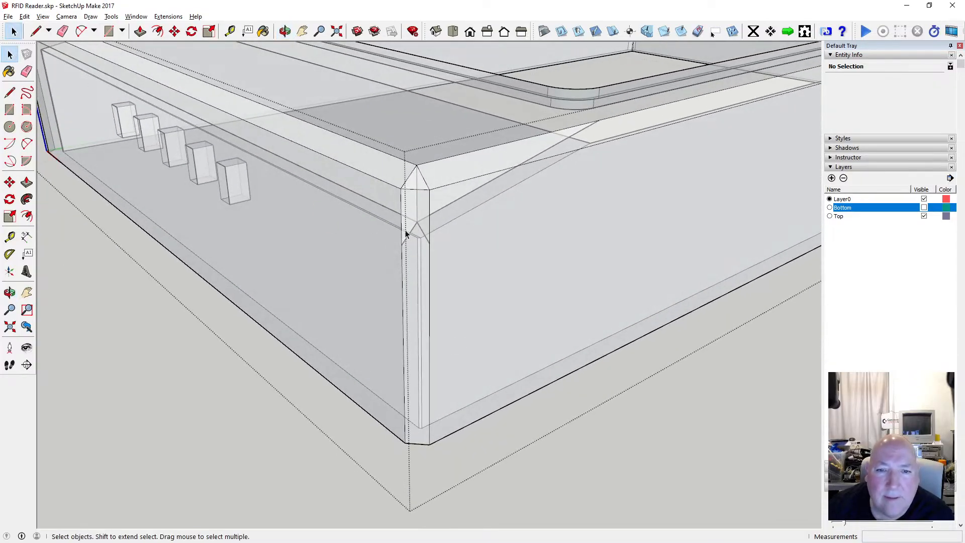
pyautogui.press('Delete')
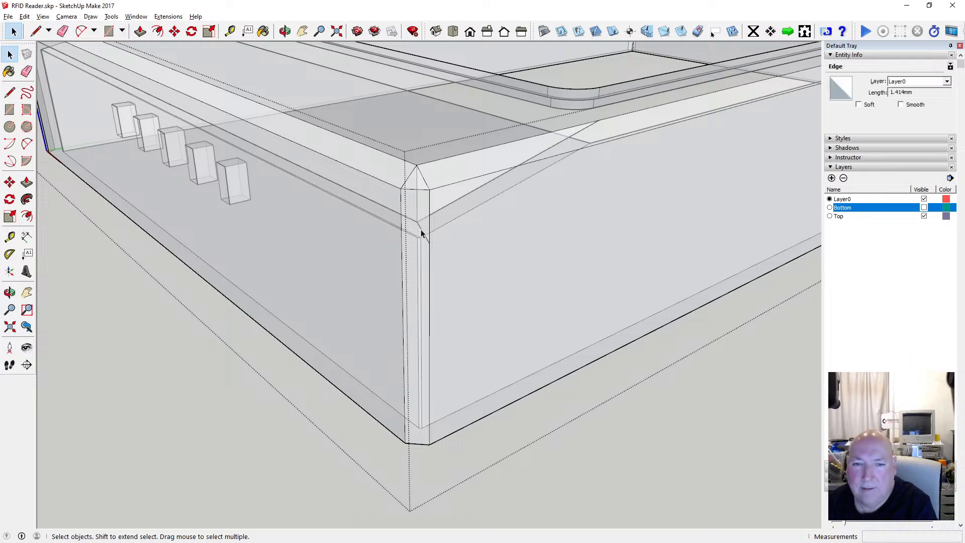
pyautogui.click(421, 232)
# Show the Bottom layer to check how the base fits inside the top shell, and hide it again.
pyautogui.press('o')
pyautogui.moveTo(417, 211); pyautogui.dragTo(492, 294)
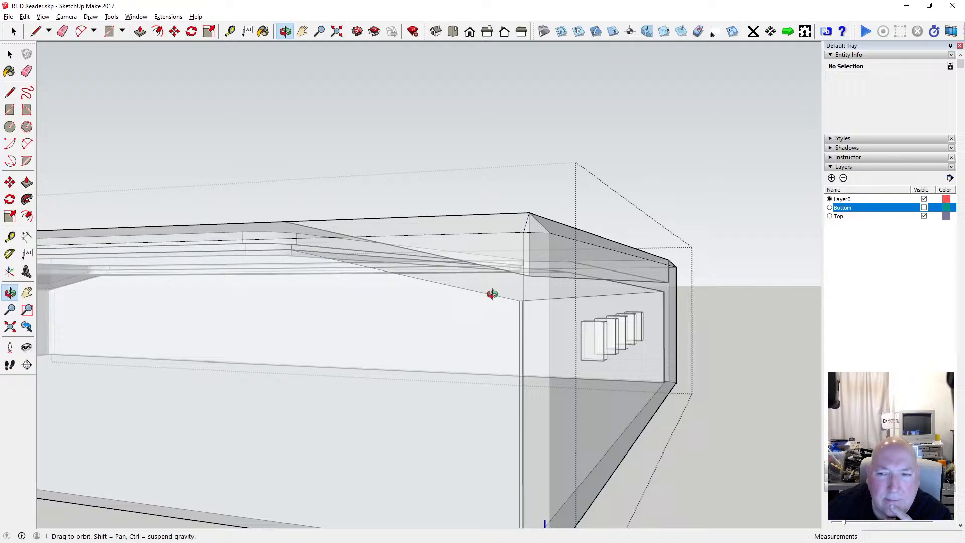
pyautogui.click(925, 208)
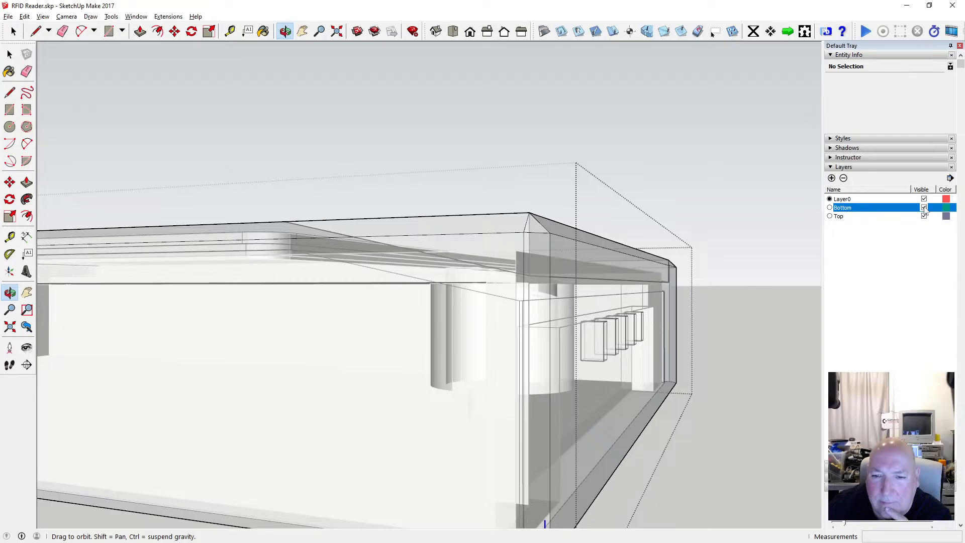
pyautogui.click(924, 207)
pyautogui.moveTo(471, 296); pyautogui.dragTo(442, 317)
pyautogui.click(10, 92)
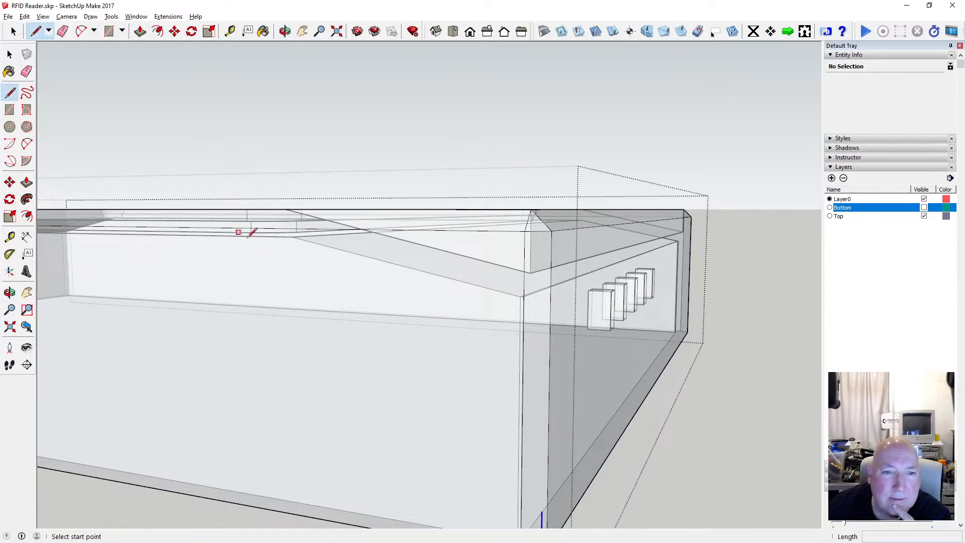
pyautogui.click(292, 236)
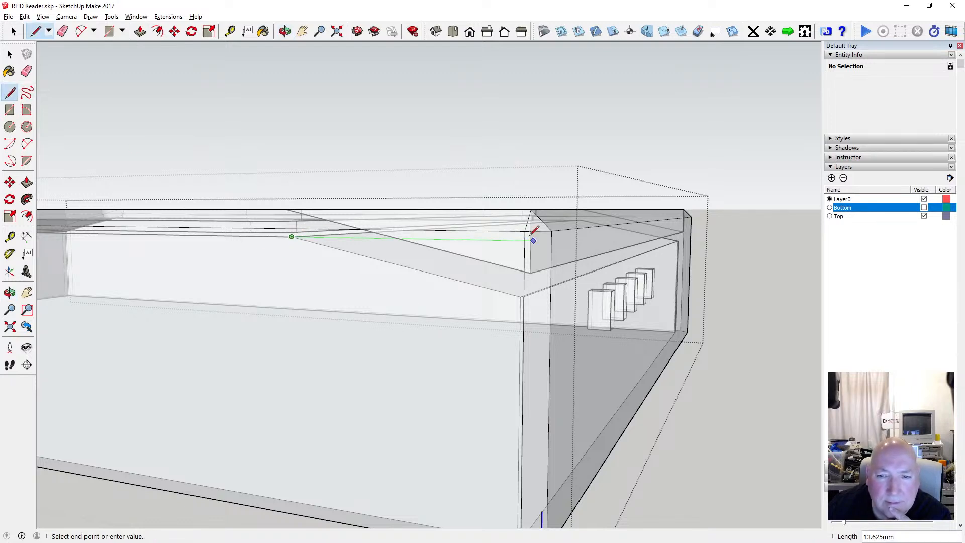
pyautogui.scroll(2, 541, 231)
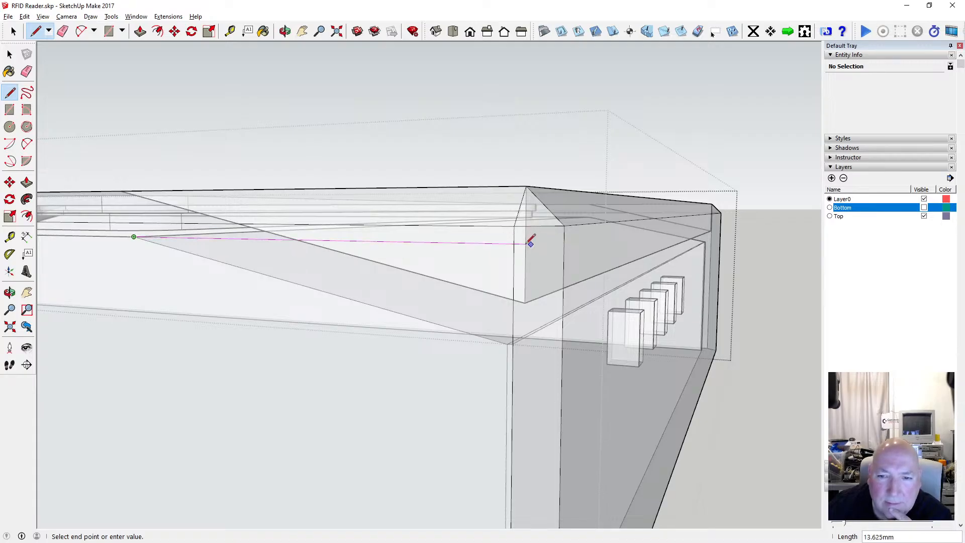
pyautogui.click(285, 32)
# Delete the leftover old sloped edge along the side, the long old edge along the end and the 3 mm vertical edge inside the corner.
pyautogui.moveTo(387, 104); pyautogui.dragTo(366, 223)
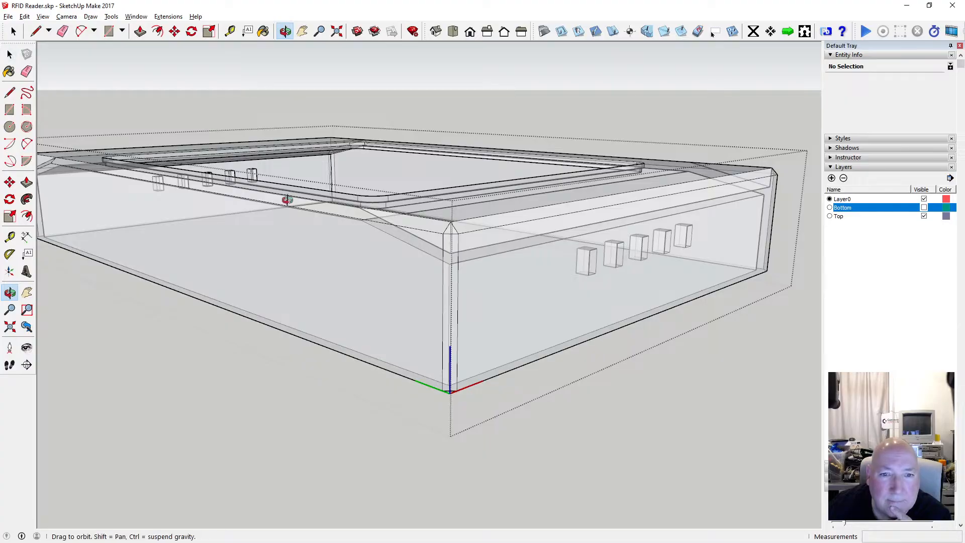
pyautogui.click(10, 55)
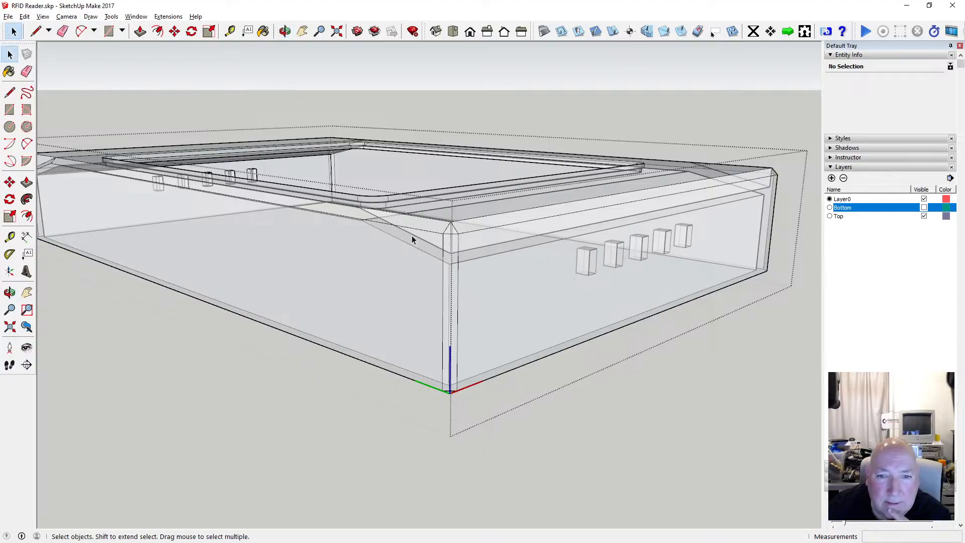
pyautogui.press('Delete')
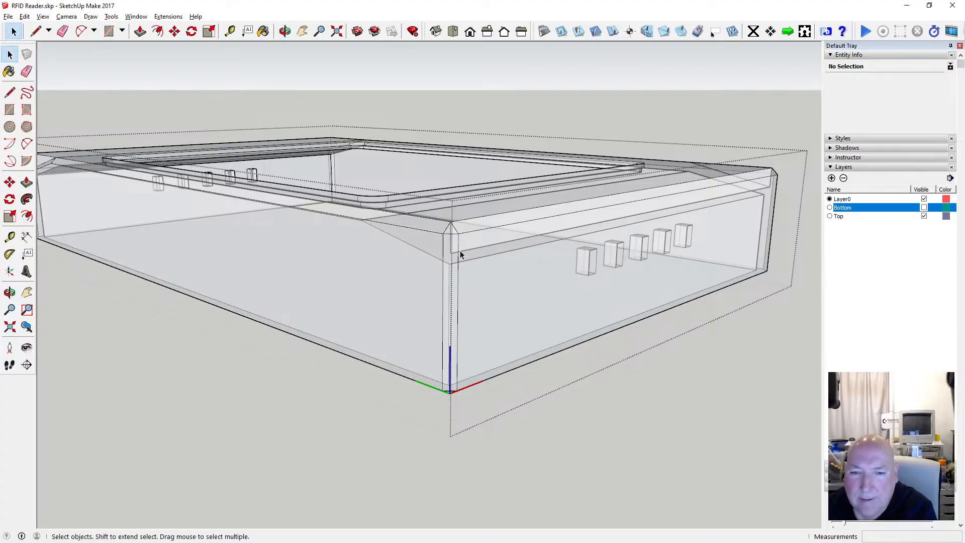
pyautogui.click(466, 249)
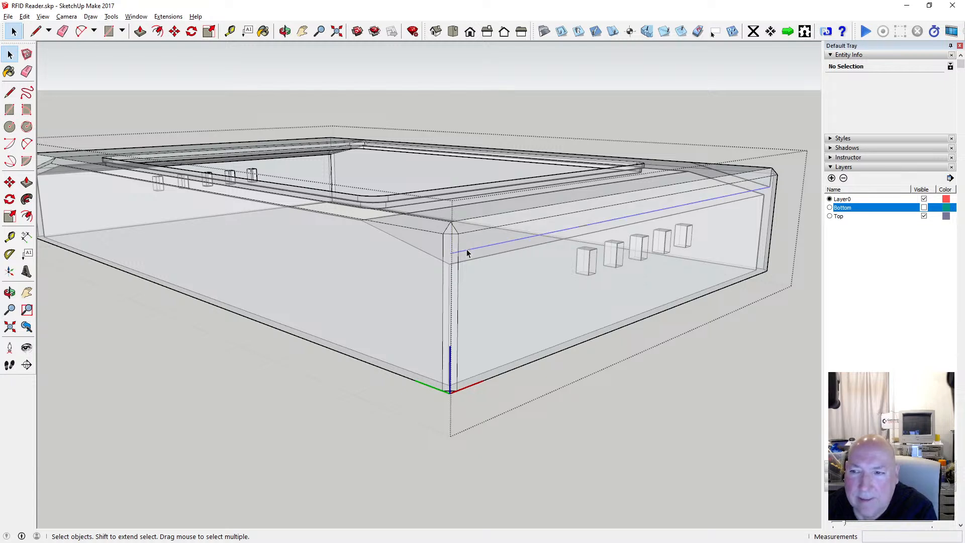
pyautogui.press('Delete')
pyautogui.click(768, 185)
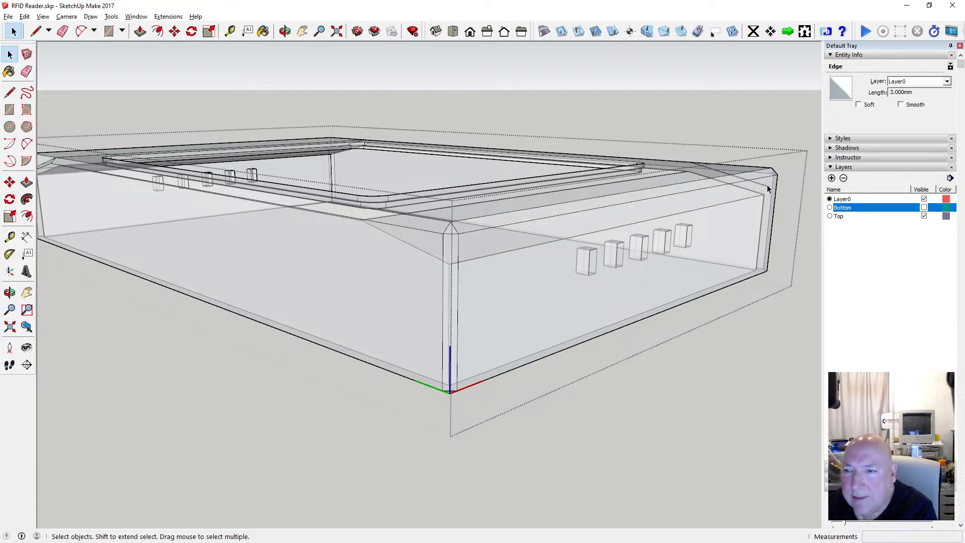
pyautogui.press('Delete')
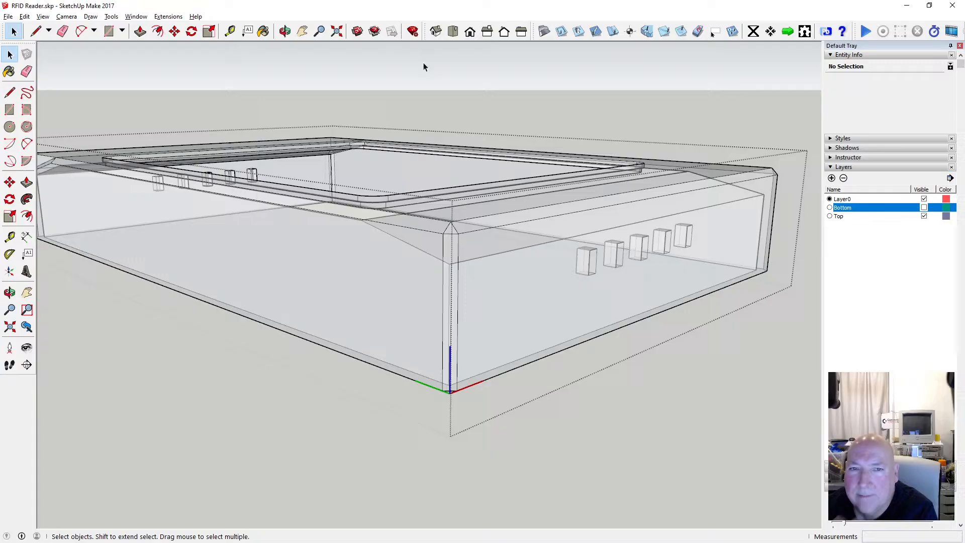
# Draw the squared-off side chamfer outline at this end's corner: a lower line about 13.6 mm long, a 1.414 mm diagonal to the top corner and the vertical edge below.
pyautogui.click(285, 31)
pyautogui.moveTo(482, 221); pyautogui.dragTo(537, 267)
pyautogui.scroll(10, 602, 279)
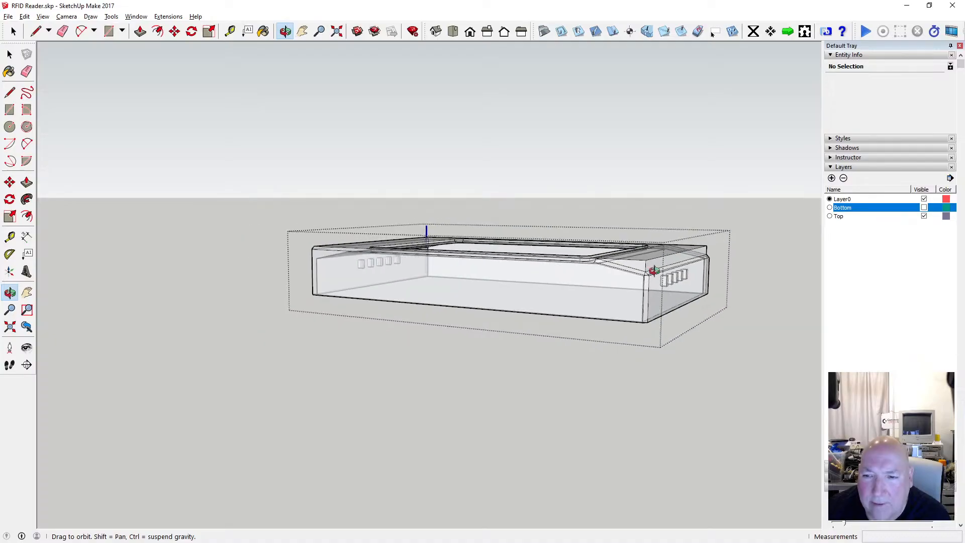
pyautogui.moveTo(603, 279); pyautogui.dragTo(459, 310)
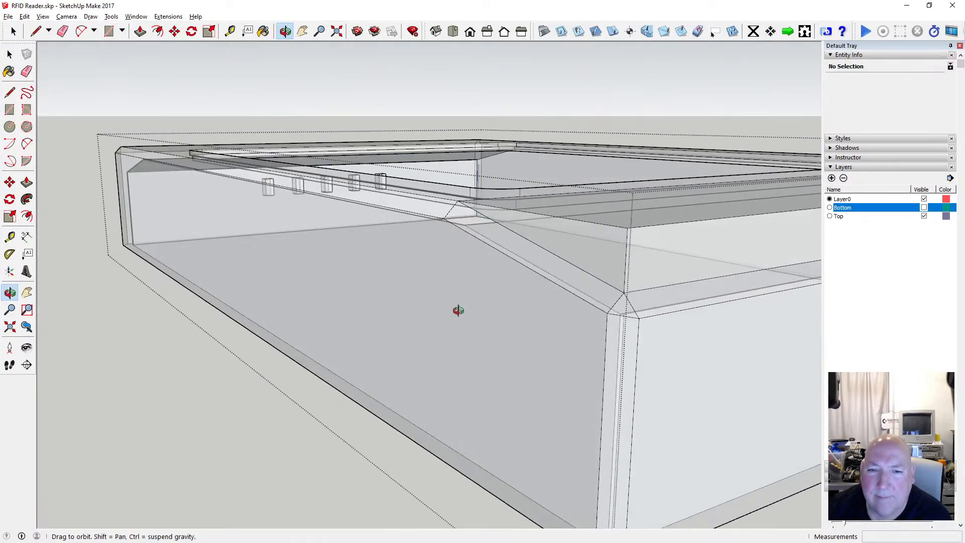
pyautogui.scroll(-5, 463, 295)
pyautogui.scroll(3, 521, 282)
pyautogui.moveTo(521, 282); pyautogui.dragTo(541, 300)
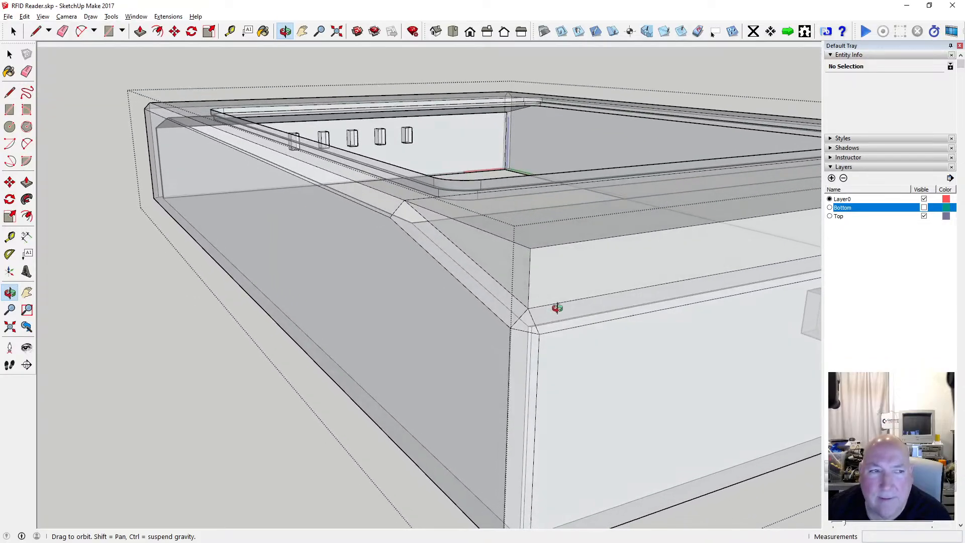
pyautogui.click(10, 92)
pyautogui.click(391, 217)
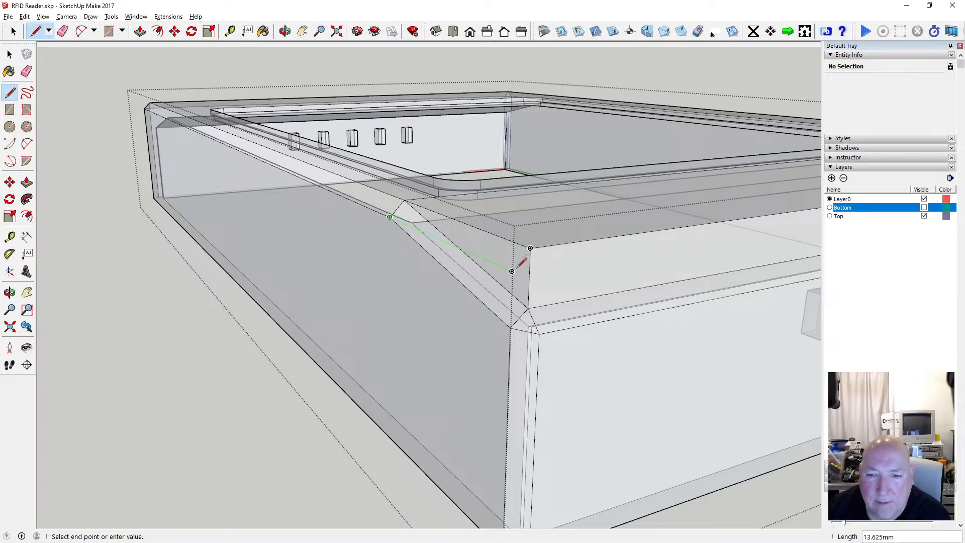
pyautogui.click(511, 271)
pyautogui.click(531, 248)
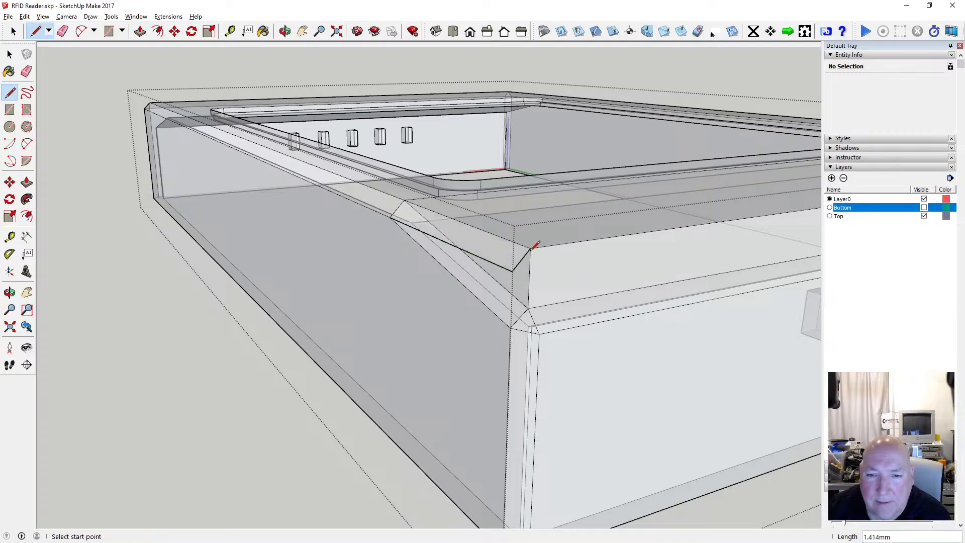
pyautogui.click(512, 271)
pyautogui.press('space')
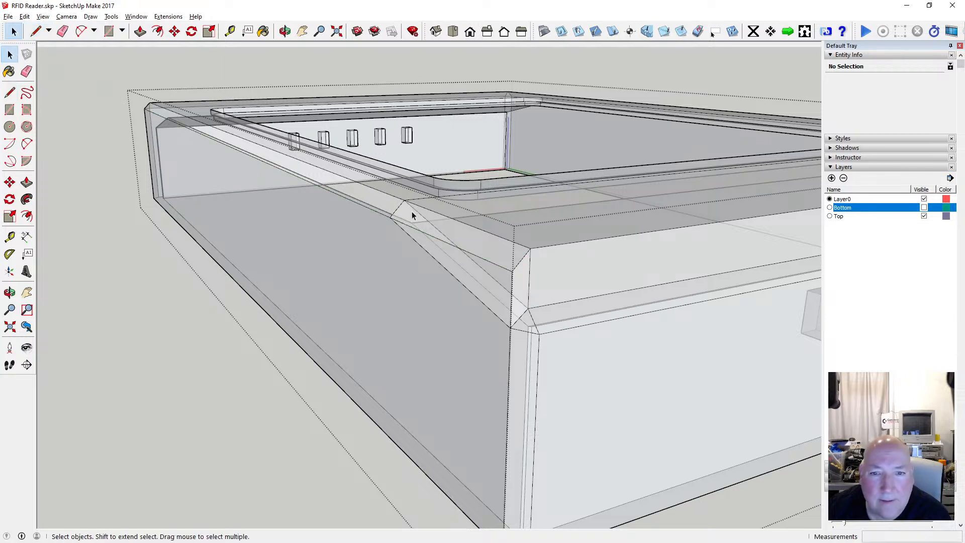
# Delete the leftover 13.951 mm sloped edge and the short diagonal of the old chamfer on this side.
pyautogui.click(413, 209)
pyautogui.press('Delete')
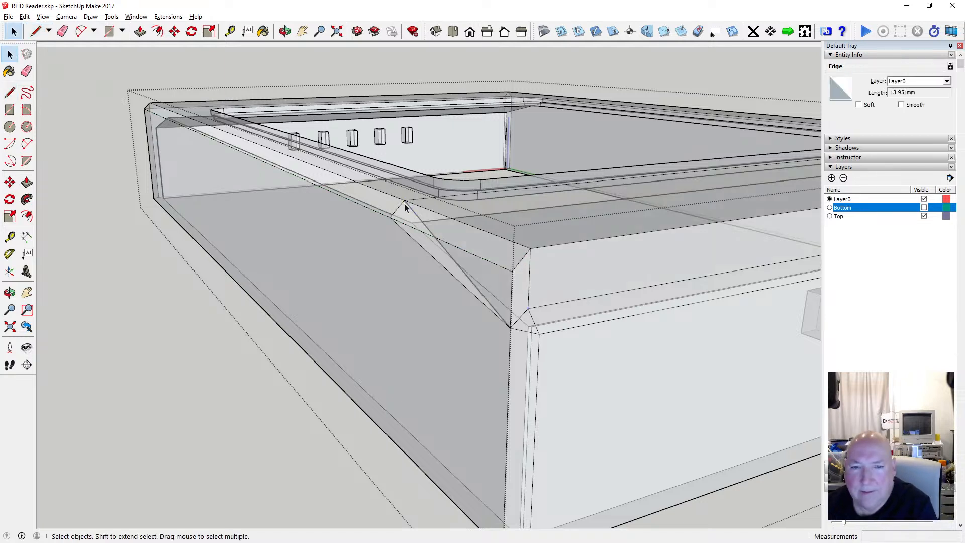
pyautogui.click(402, 205)
pyautogui.press('Delete')
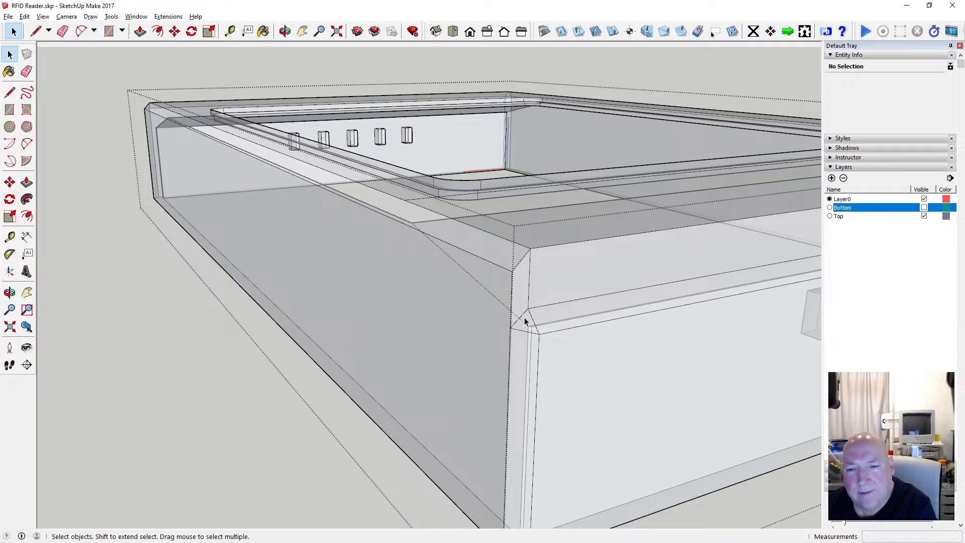
# Try to draw the lower chamfer line across the end face from the rebuilt corner to the opposite corner.
pyautogui.click(285, 32)
pyautogui.moveTo(488, 198); pyautogui.dragTo(497, 246)
pyautogui.moveTo(433, 196); pyautogui.dragTo(472, 248)
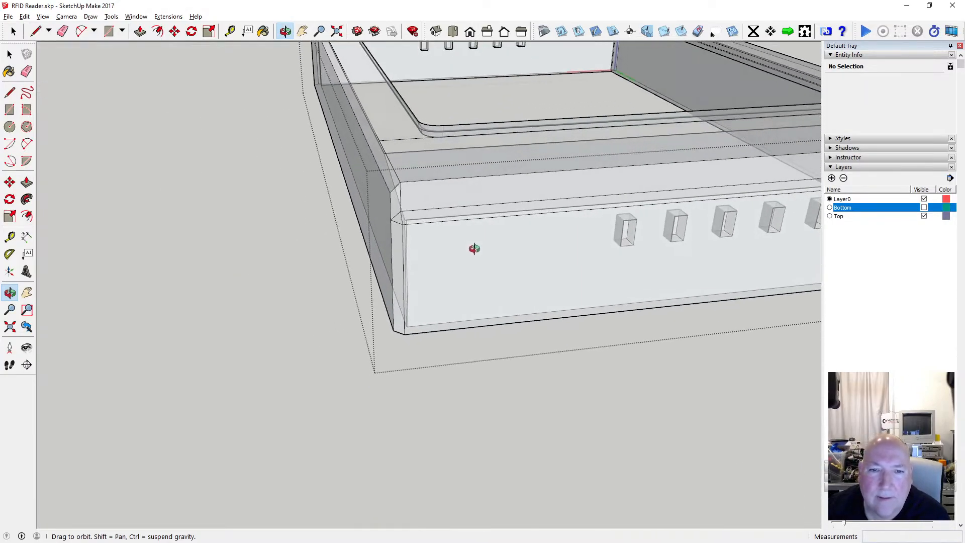
pyautogui.click(9, 93)
pyautogui.click(391, 193)
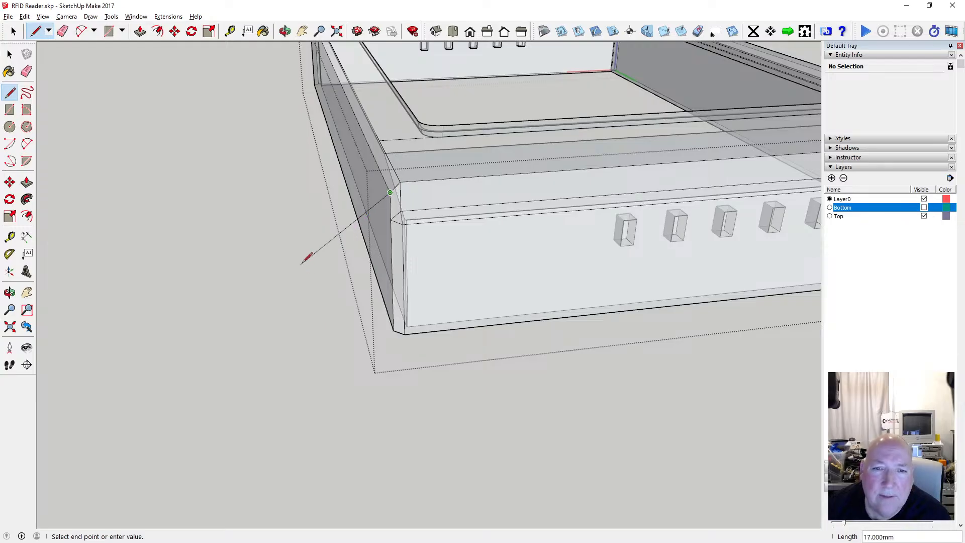
pyautogui.scroll(-5, 483, 241)
pyautogui.scroll(6, 611, 199)
pyautogui.scroll(2, 611, 200)
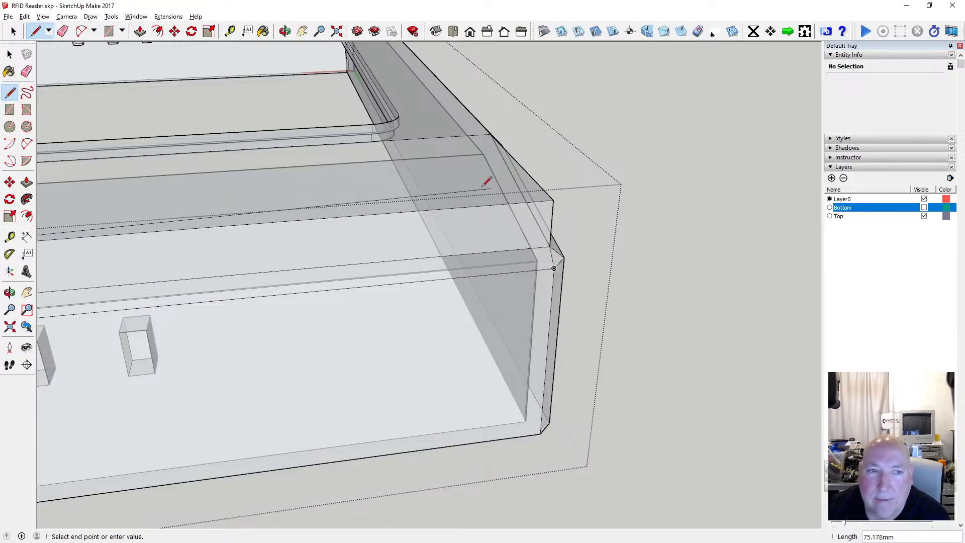
pyautogui.click(285, 31)
pyautogui.moveTo(518, 183); pyautogui.dragTo(260, 178)
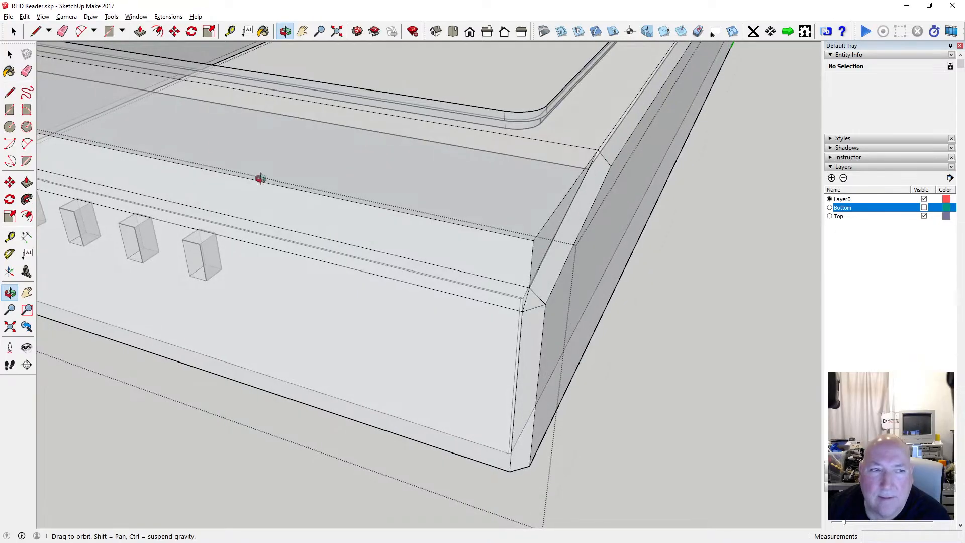
pyautogui.click(10, 92)
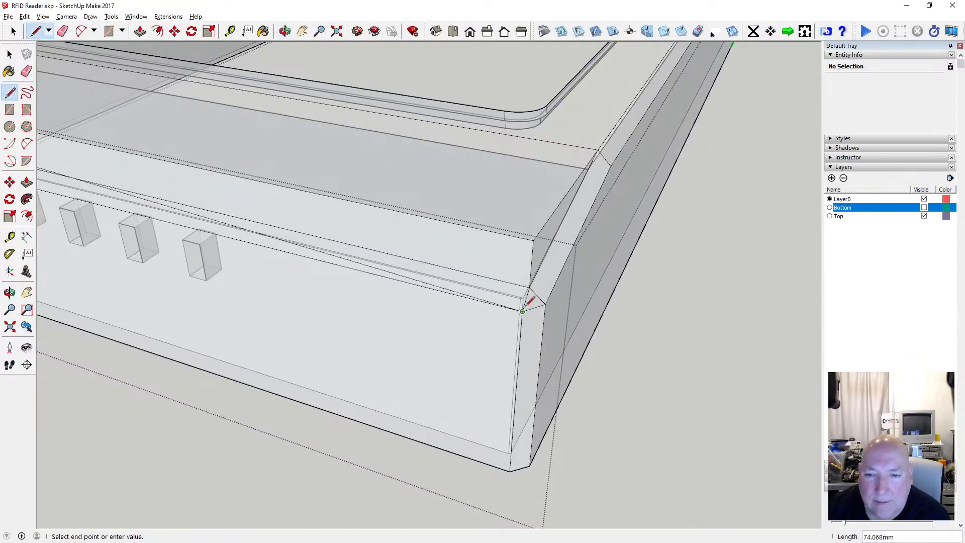
pyautogui.click(524, 254)
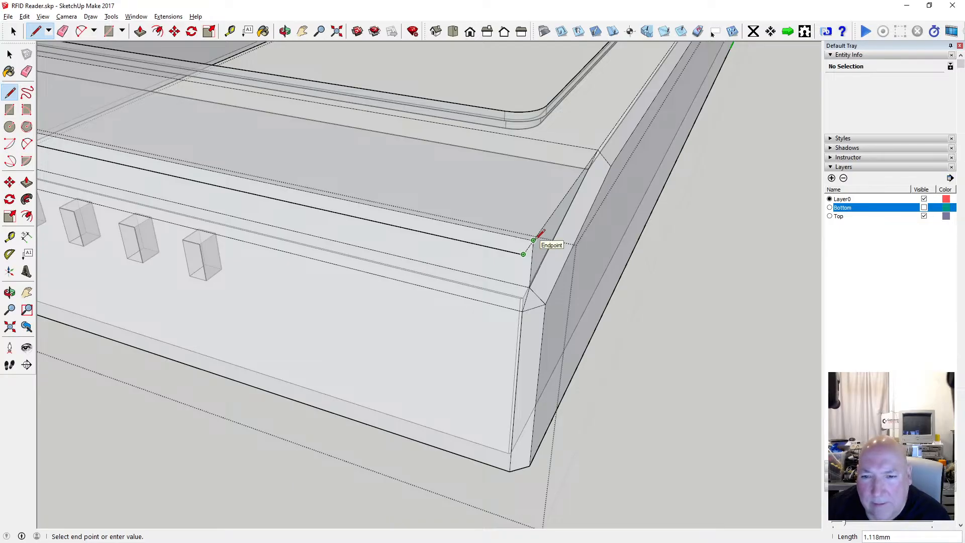
# Undo the last line drawn across the end face.
pyautogui.click(285, 32)
pyautogui.moveTo(565, 254); pyautogui.dragTo(374, 161)
pyautogui.click(24, 16)
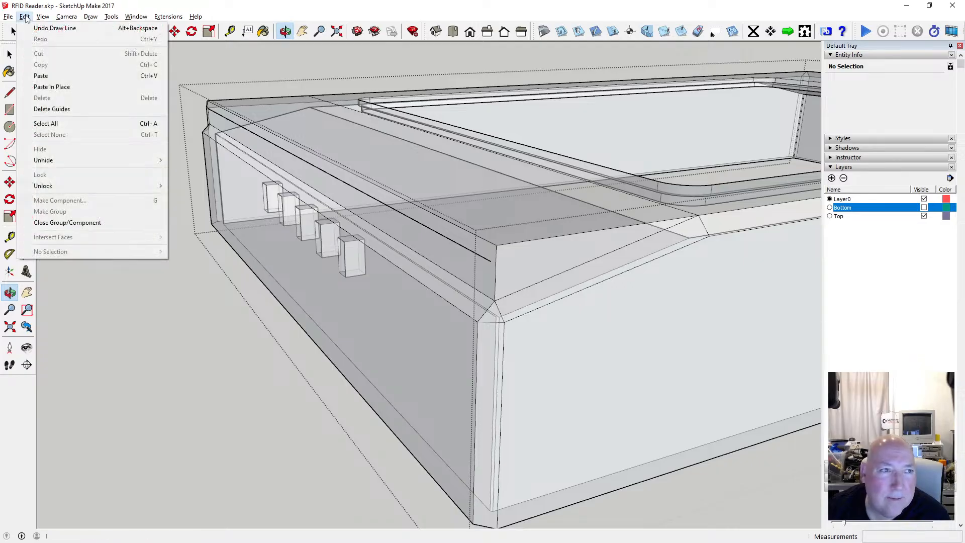
pyautogui.click(39, 28)
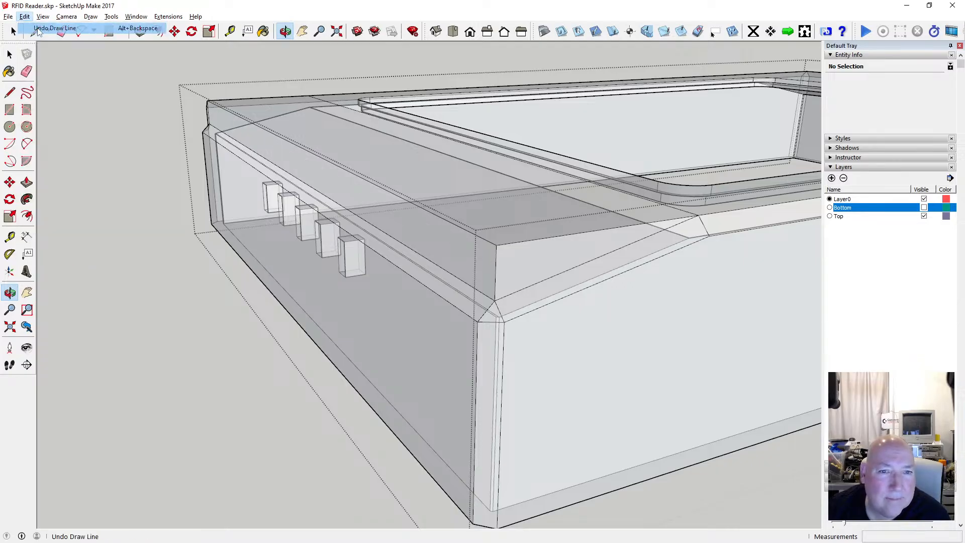
# Outline the side chamfer at the opposite corner with a lower line, a 2.838 mm vertical down to the corner and a 1.414 mm diagonal to the top.
pyautogui.click(10, 92)
pyautogui.click(477, 321)
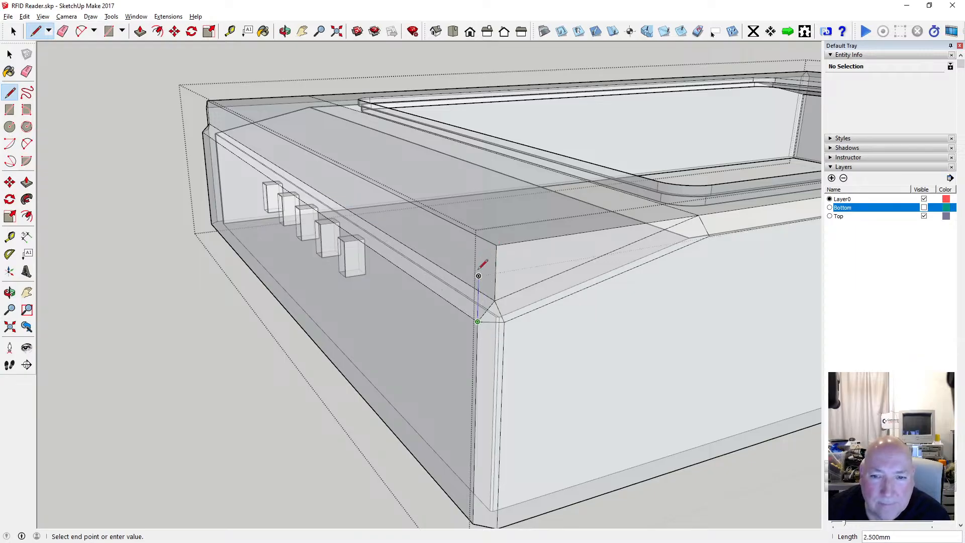
pyautogui.press('Escape')
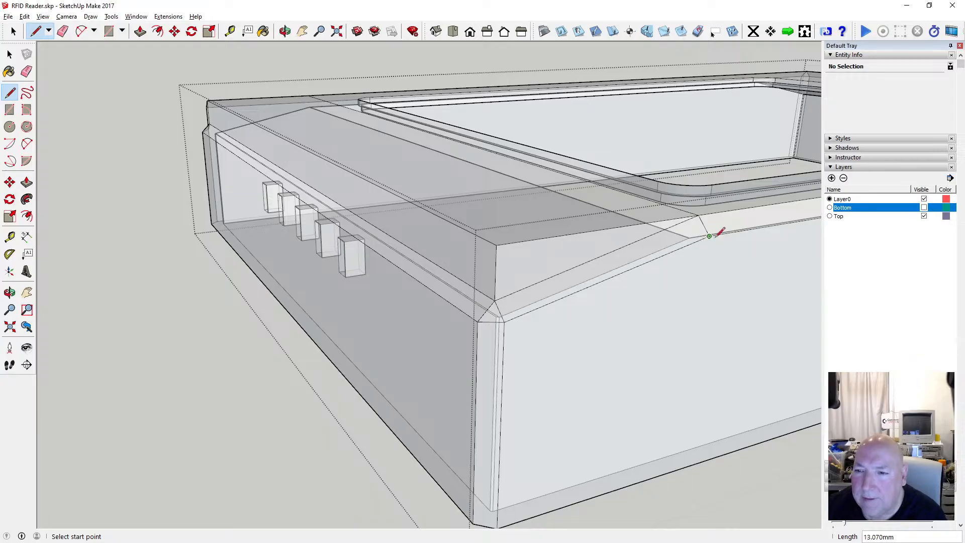
pyautogui.click(710, 236)
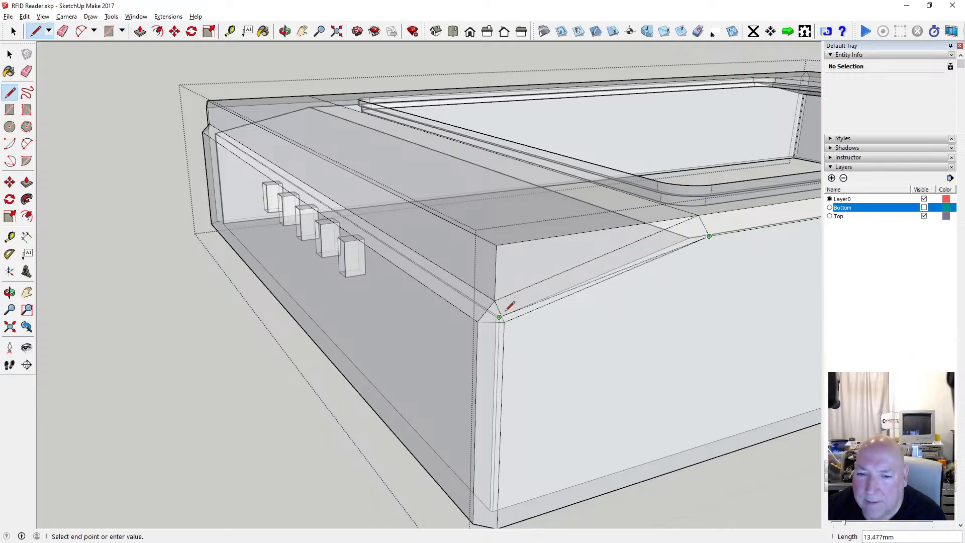
pyautogui.click(506, 269)
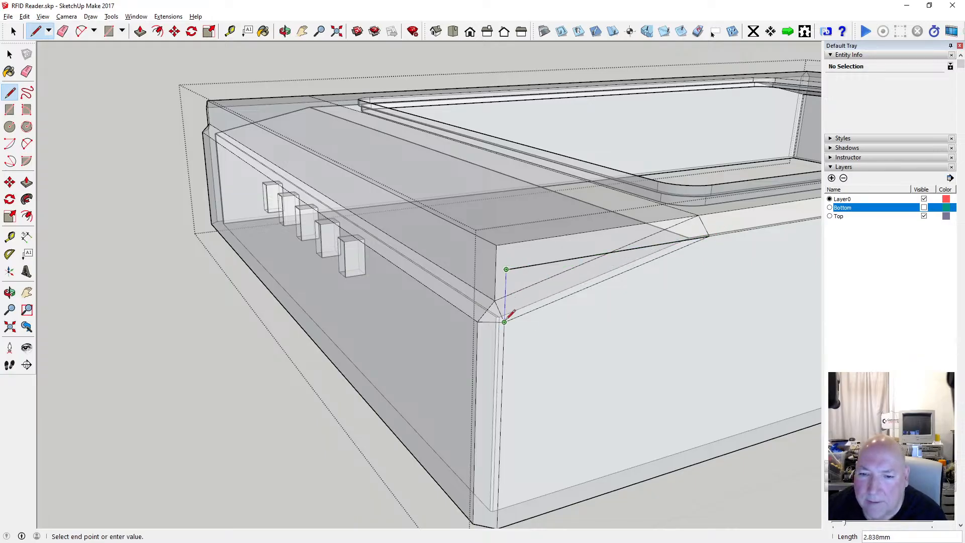
pyautogui.click(505, 321)
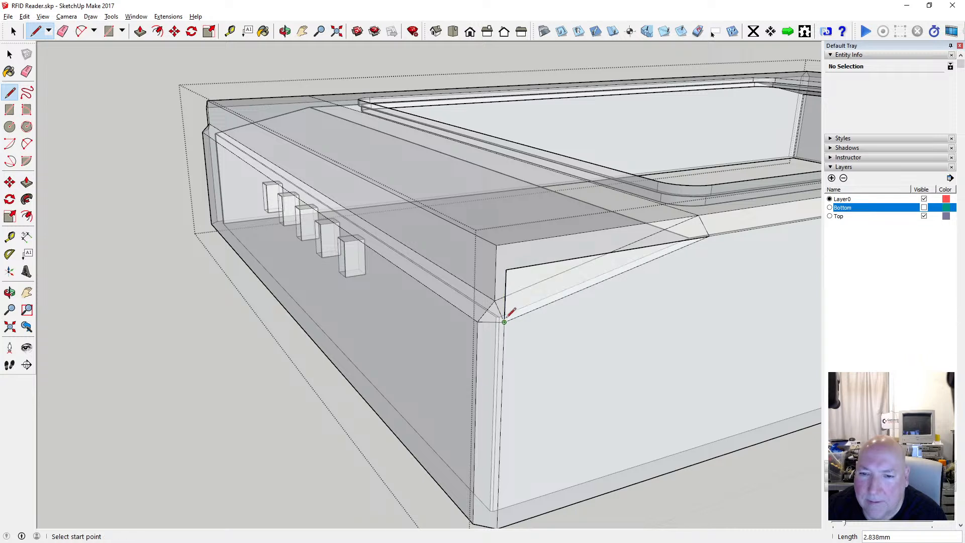
pyautogui.click(506, 269)
pyautogui.click(497, 245)
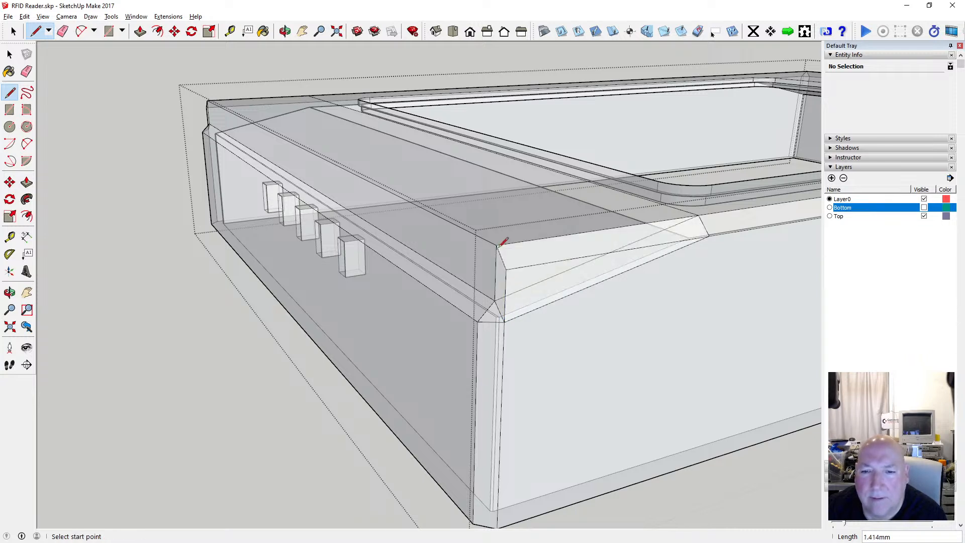
# On the end-face side of this corner, draw the vertical edge, the 1.414 mm diagonal to the top corner and the line closing the corner triangle.
pyautogui.click(478, 322)
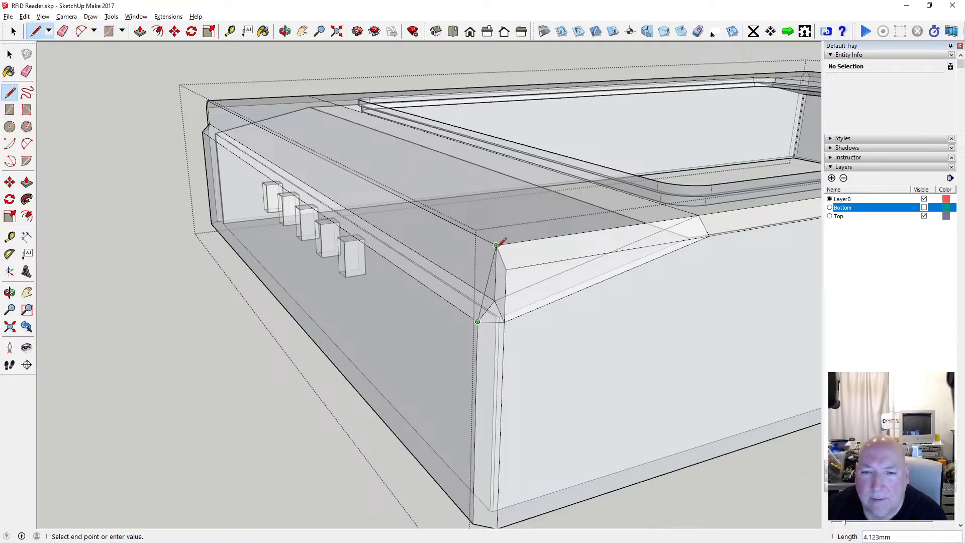
pyautogui.click(478, 267)
pyautogui.click(496, 246)
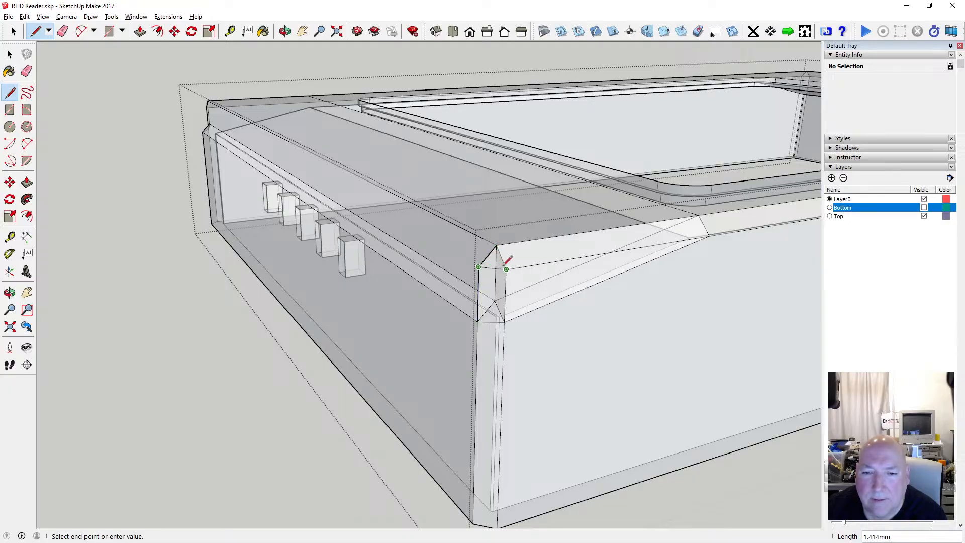
pyautogui.click(506, 269)
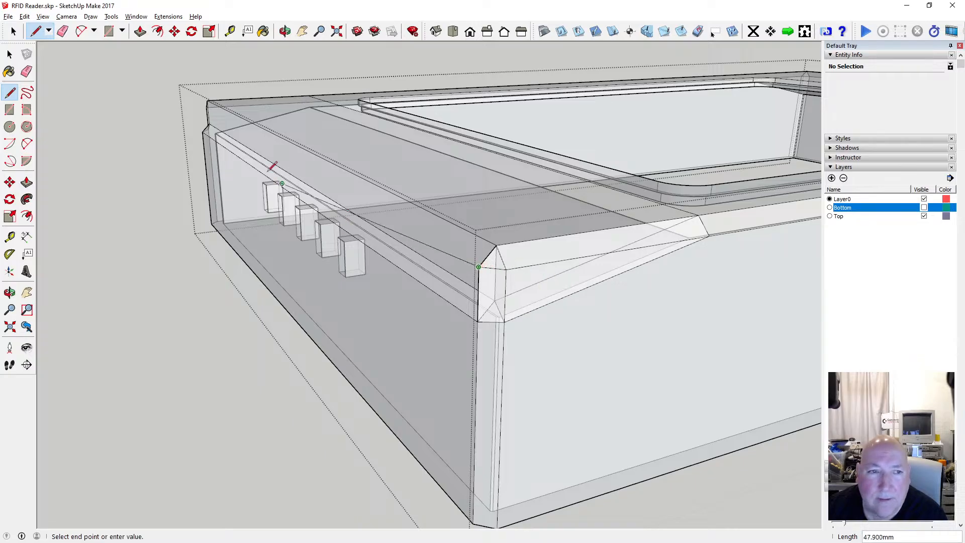
pyautogui.click(10, 54)
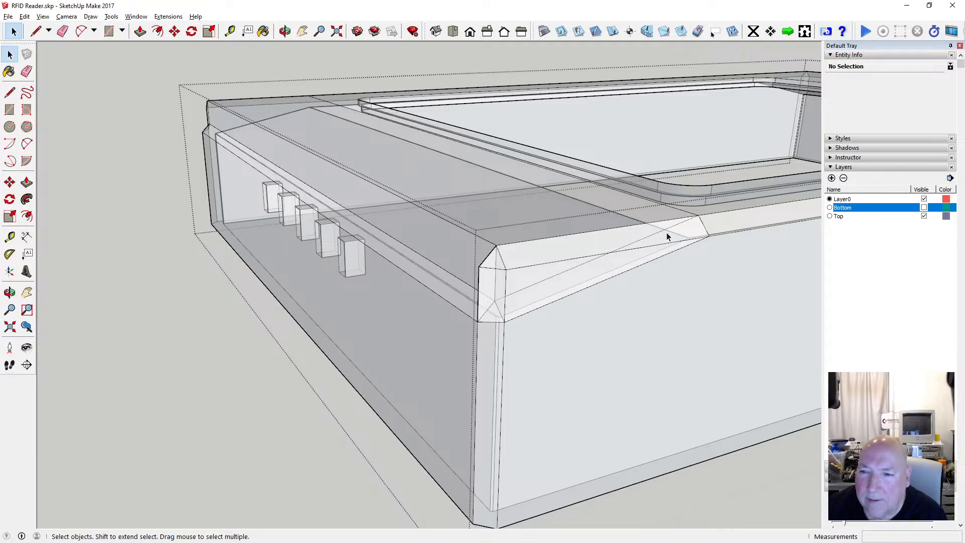
# Delete the leftover 1.414 mm diagonal and the lower sloped edge of the old side chamfer.
pyautogui.click(705, 224)
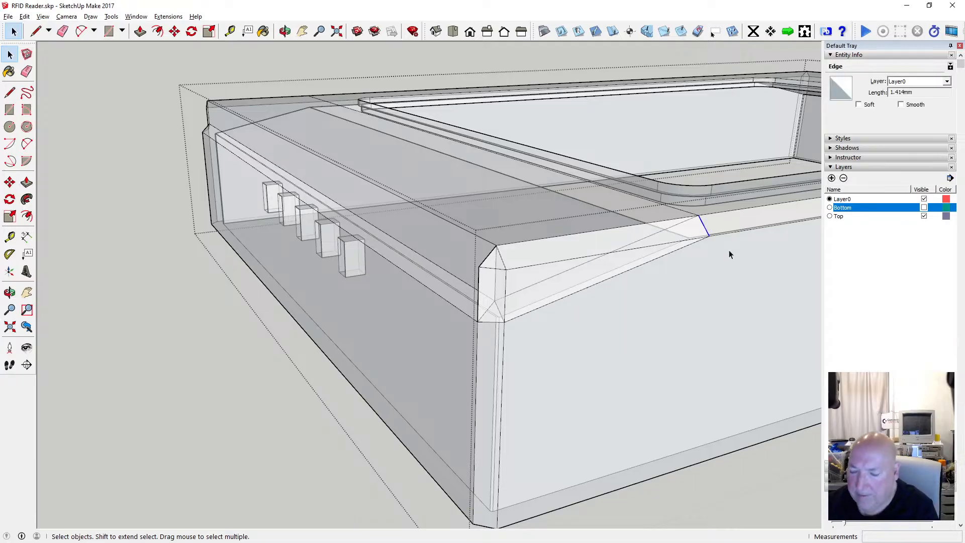
pyautogui.press('Delete')
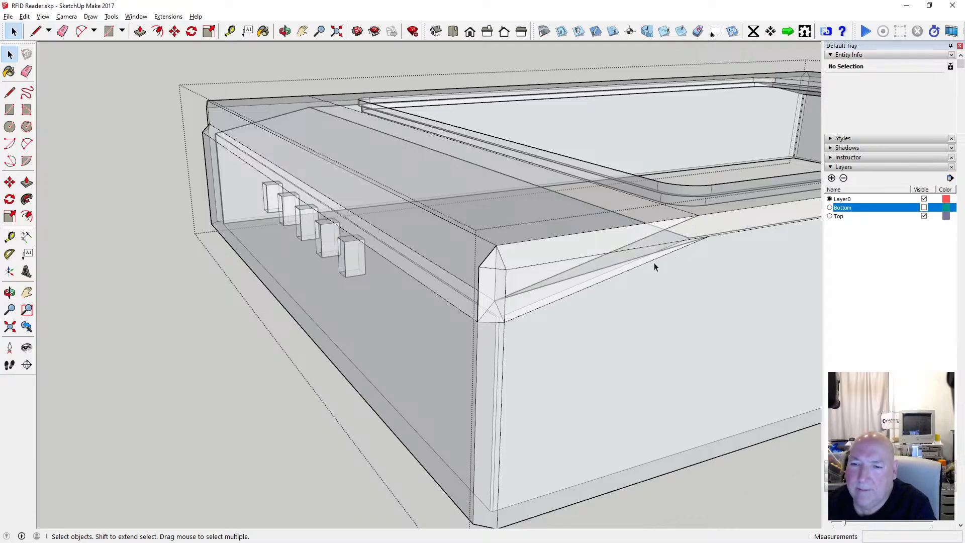
pyautogui.click(653, 260)
pyautogui.press('Delete')
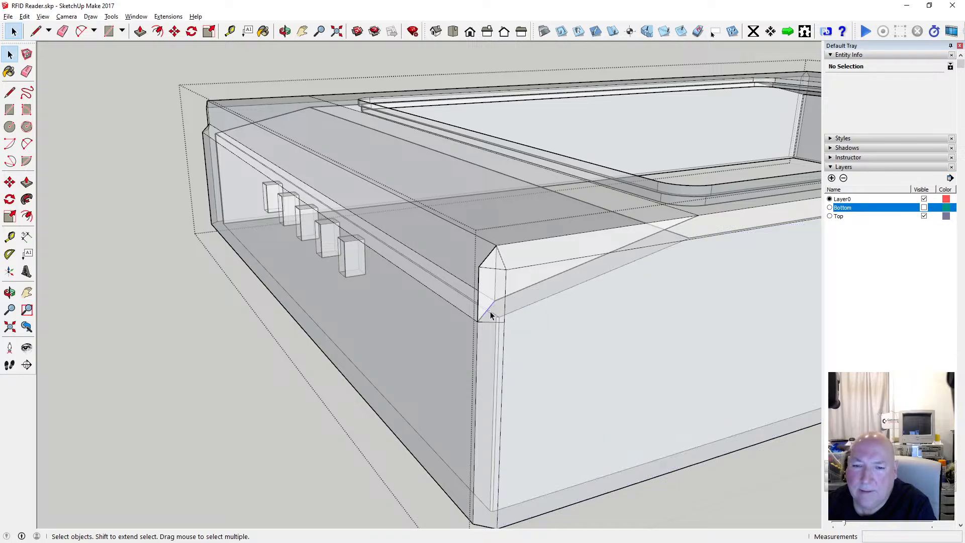
# Try deleting the short old diagonal at the foot of the rebuilt corner, and undo the deletion.
pyautogui.click(490, 312)
pyautogui.press('Delete')
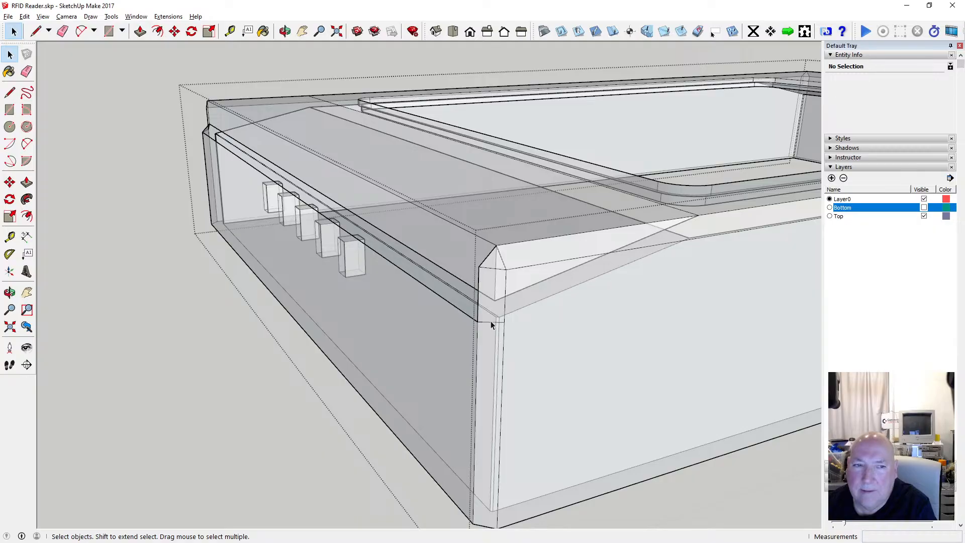
pyautogui.click(24, 16)
pyautogui.click(40, 25)
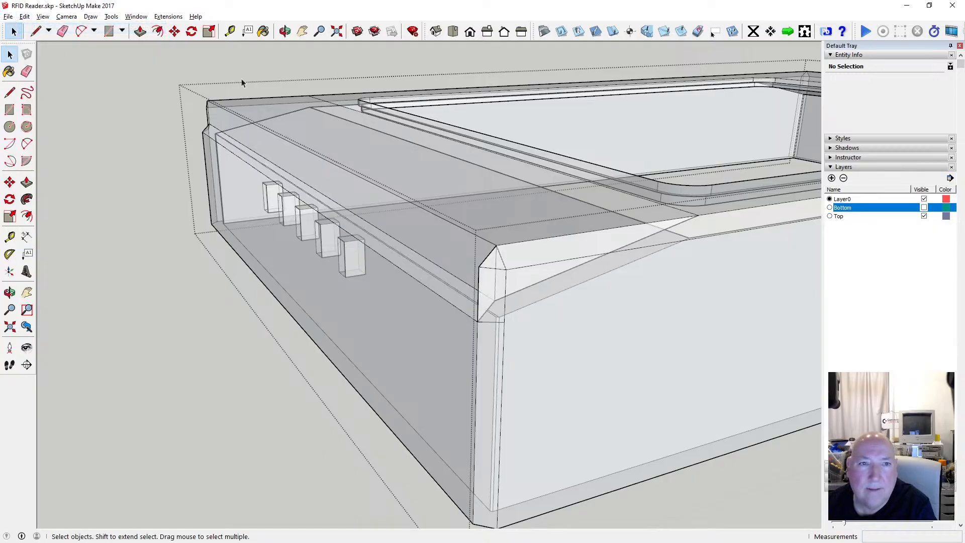
# Delete the remaining old sloped edge, the short old diagonal and the vertical edge inside the rebuilt corner.
pyautogui.click(284, 31)
pyautogui.moveTo(271, 166); pyautogui.dragTo(360, 218)
pyautogui.press('space')
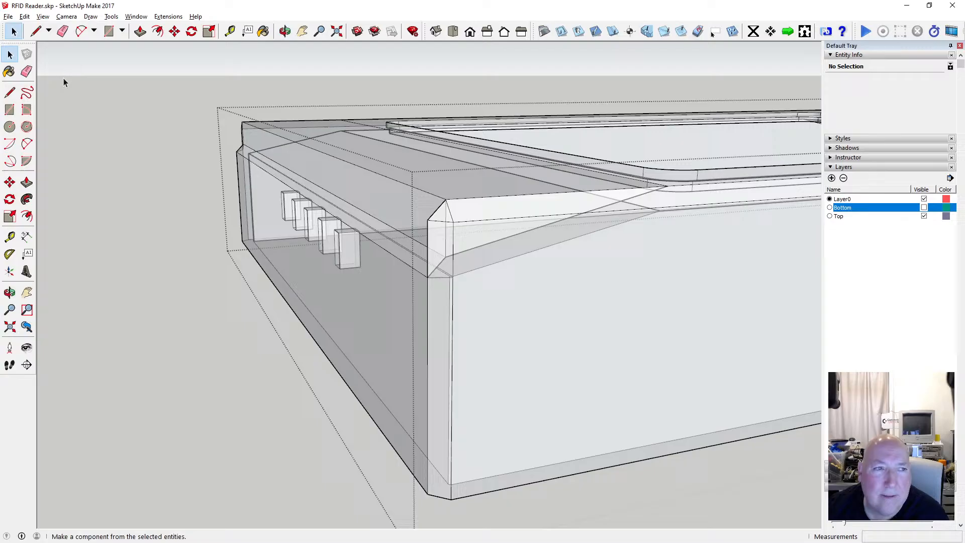
pyautogui.click(504, 240)
pyautogui.press('Delete')
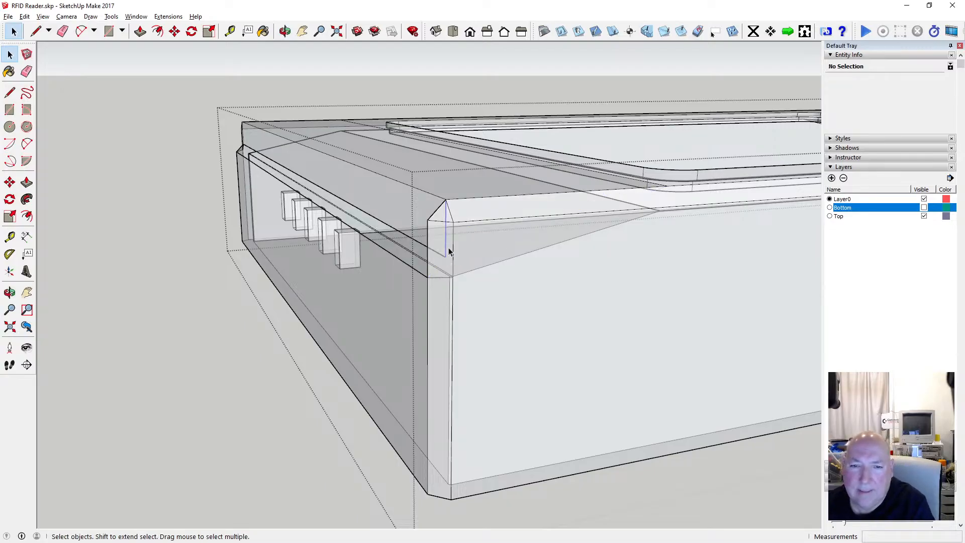
pyautogui.press('Delete')
pyautogui.press('Delete')
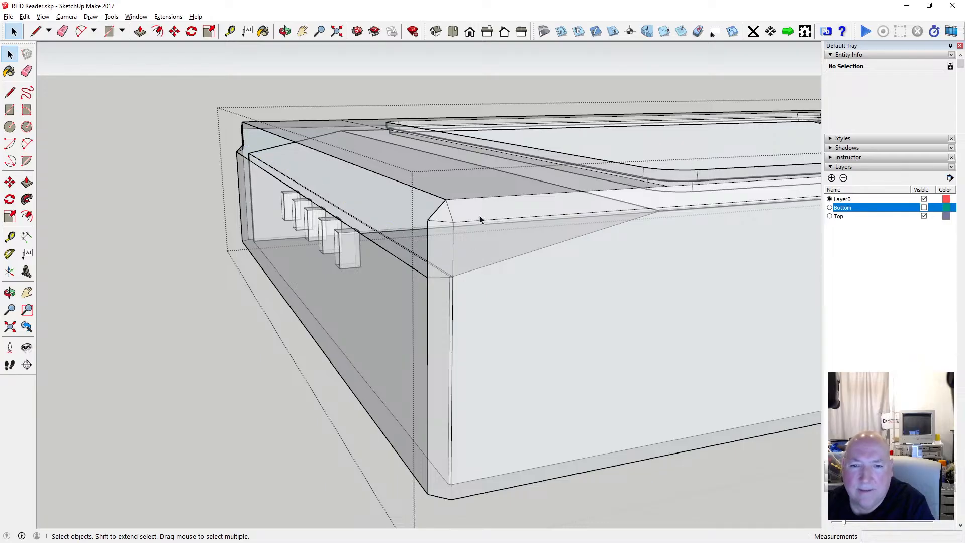
# Delete the short horizontal edge crossing the vertical chamfer at the foot of the rebuilt corner.
pyautogui.click(285, 31)
pyautogui.moveTo(424, 183); pyautogui.dragTo(398, 267)
pyautogui.press('space')
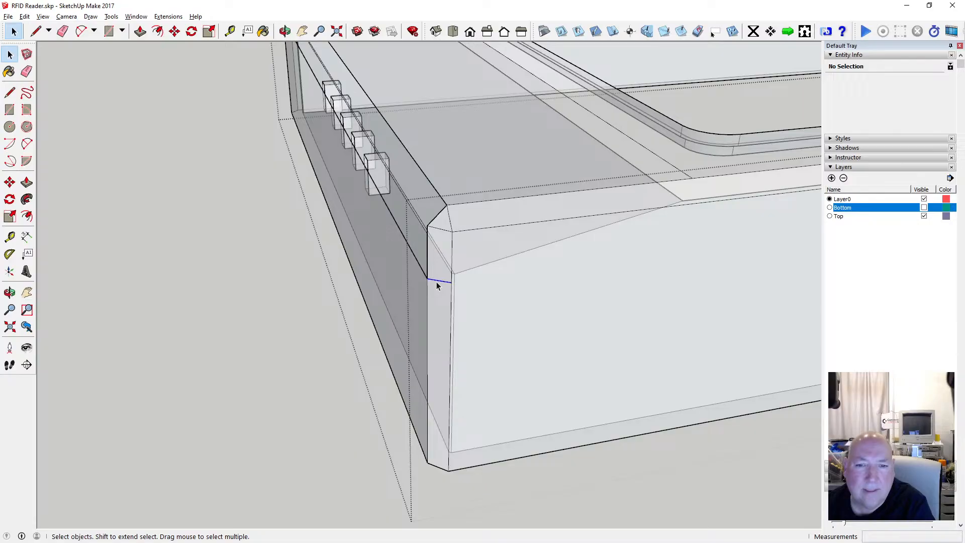
# At the end face's other corner, draw the 3 mm vertical edge, the 1.414 mm diagonal and the closing line, and delete the old edges inside.
pyautogui.press('o')
pyautogui.moveTo(362, 162); pyautogui.dragTo(350, 177)
pyautogui.scroll(3, 351, 177)
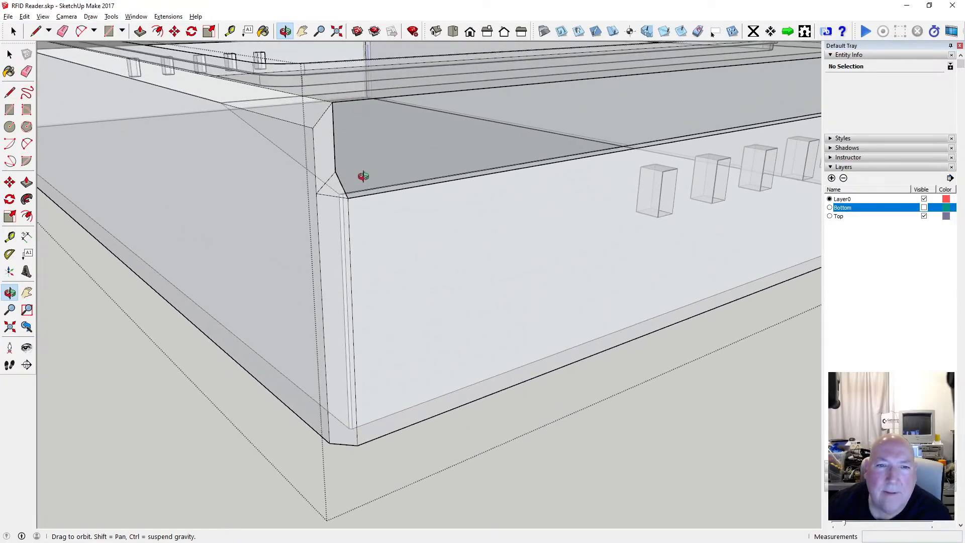
pyautogui.scroll(2, 362, 177)
pyautogui.click(11, 92)
pyautogui.click(348, 199)
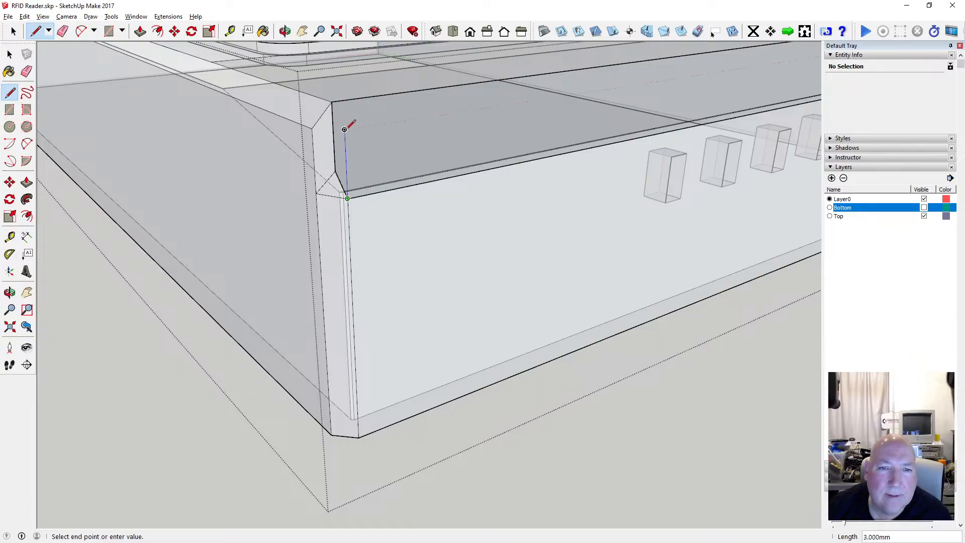
pyautogui.click(332, 101)
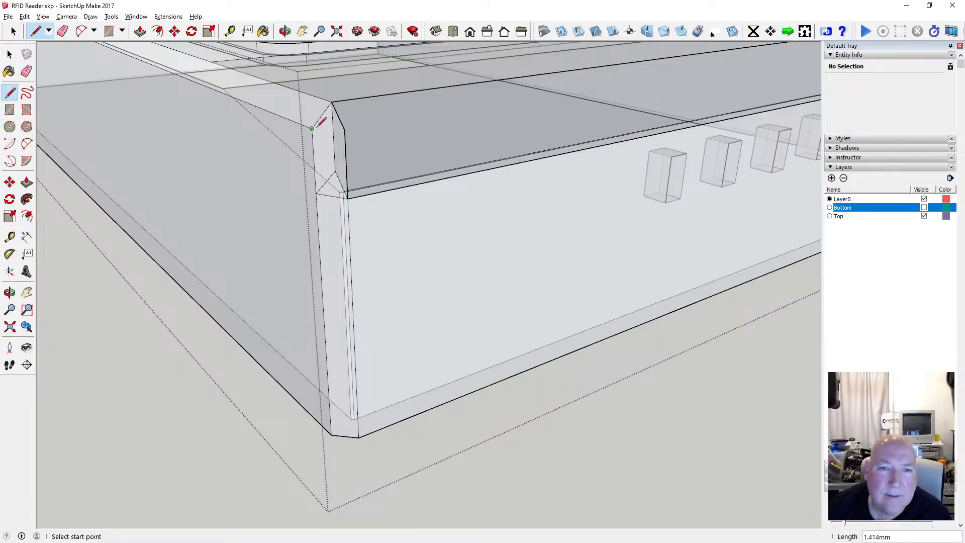
pyautogui.click(344, 130)
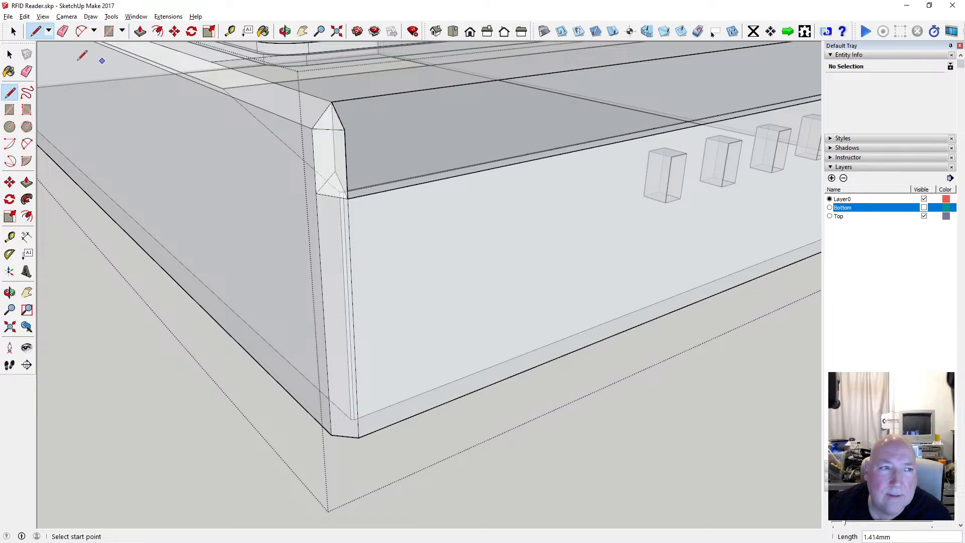
pyautogui.press('space')
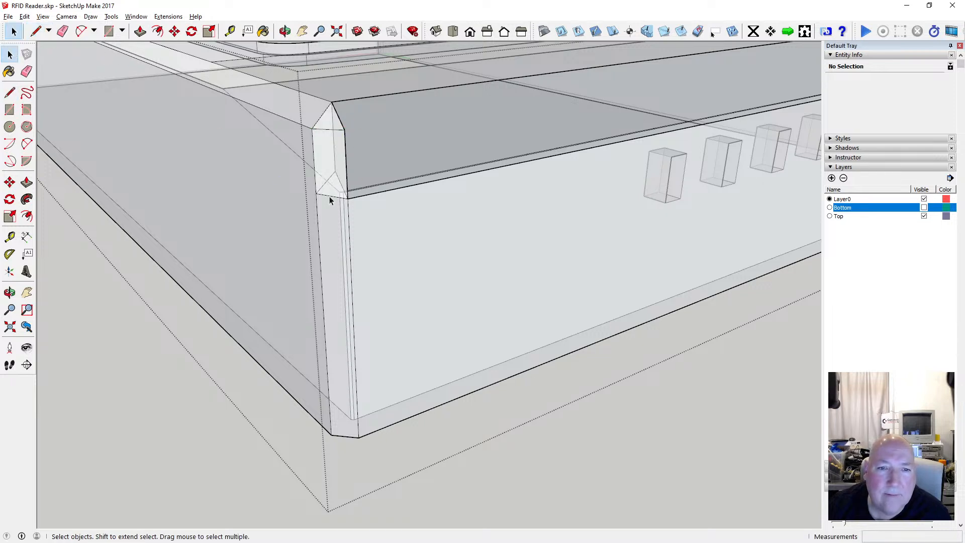
pyautogui.press('Delete')
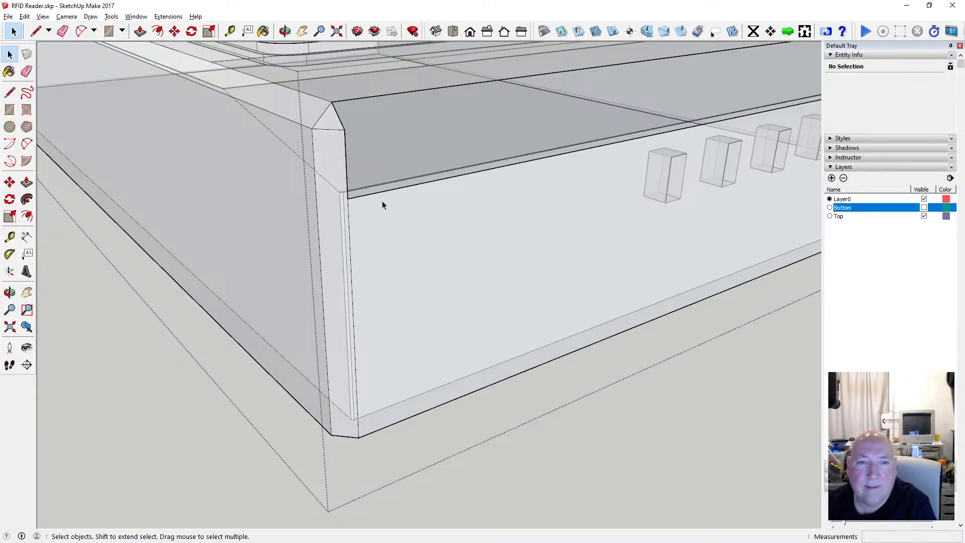
# Draw a 73 mm line along the end face joining the lower chamfer points of its two rebuilt corners.
pyautogui.click(10, 92)
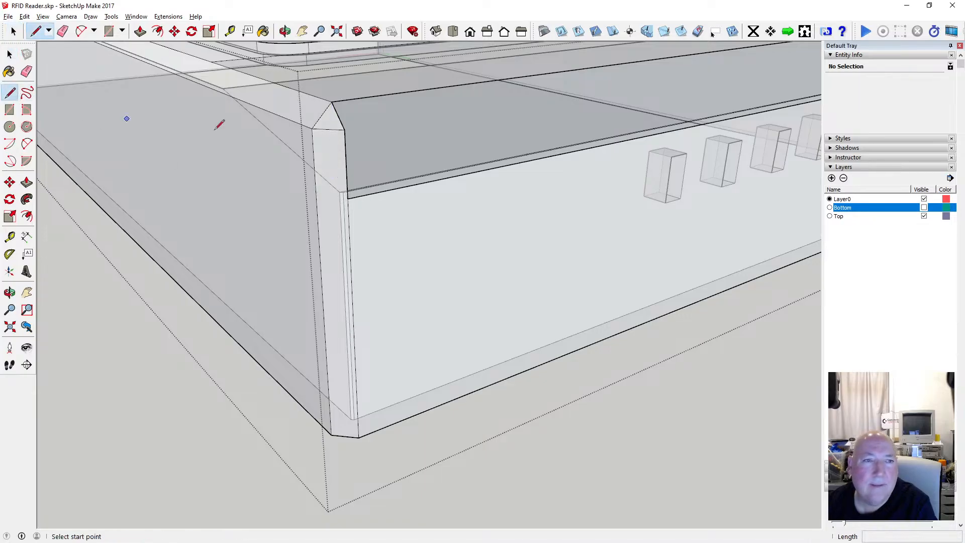
pyautogui.click(344, 129)
pyautogui.scroll(-5, 200, 312)
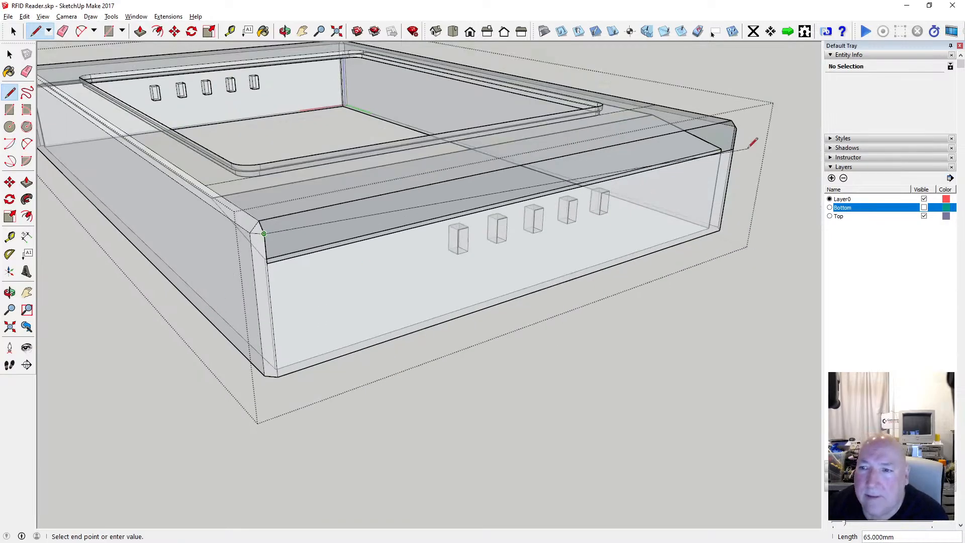
pyautogui.scroll(5, 732, 120)
pyautogui.scroll(2, 743, 130)
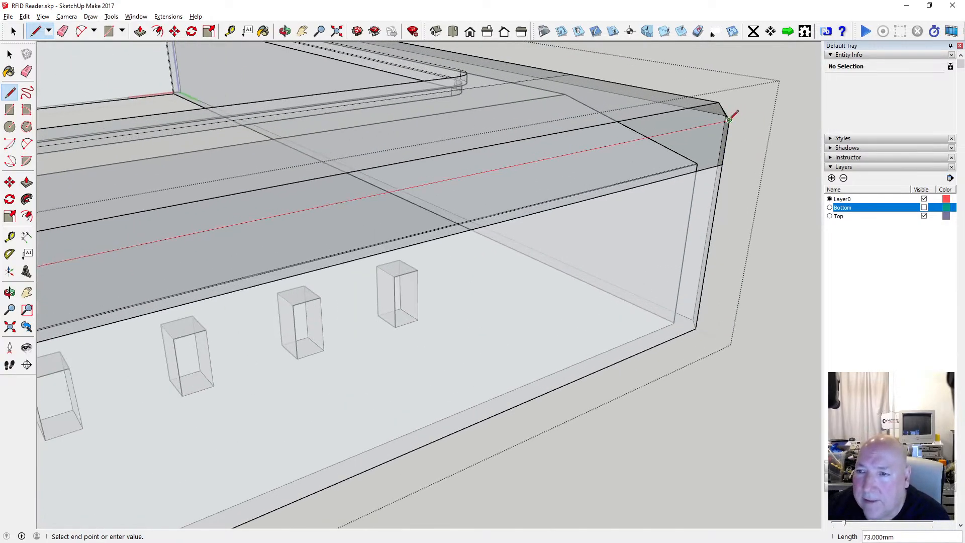
pyautogui.click(732, 120)
pyautogui.scroll(-3, 720, 164)
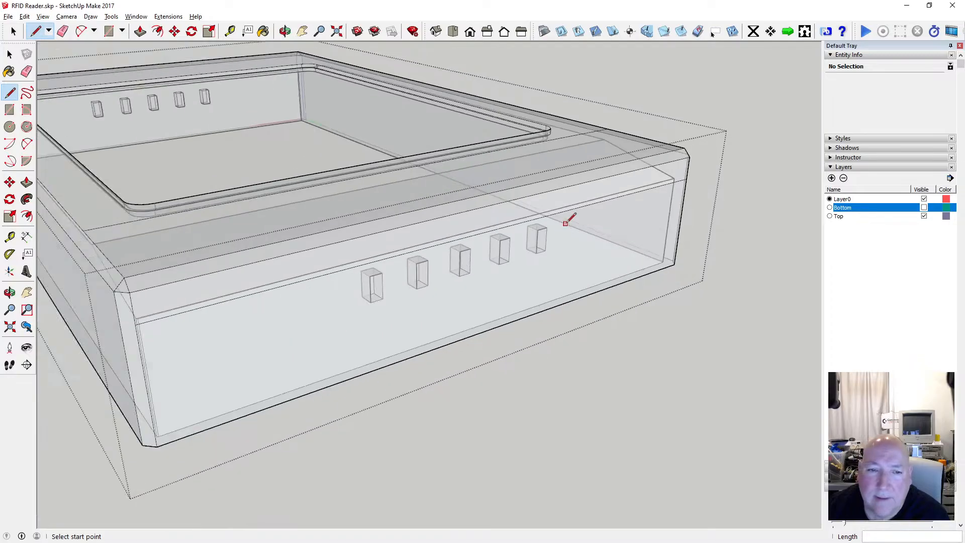
# Delete the old horizontal edge just below the new chamfer line on the end face.
pyautogui.scroll(-2, 571, 216)
pyautogui.click(10, 54)
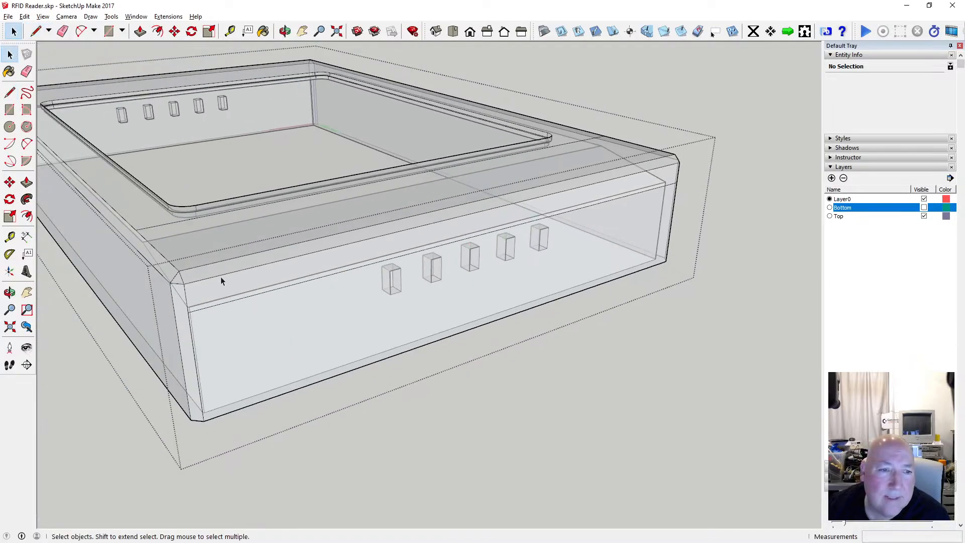
pyautogui.click(213, 305)
pyautogui.press('Delete')
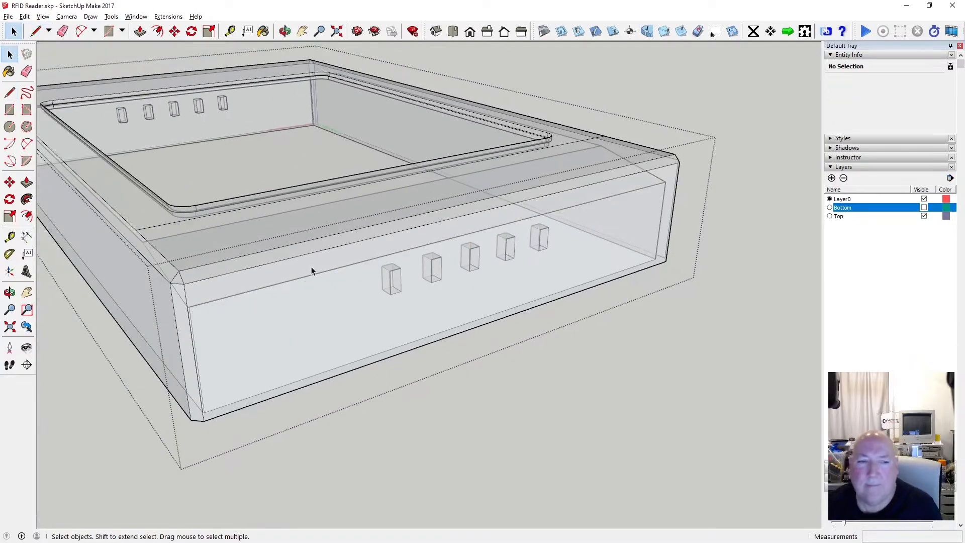
# Measure the distance on the top face from the window opening's edge to the crosswise line beside it.
pyautogui.click(285, 31)
pyautogui.moveTo(295, 179); pyautogui.dragTo(429, 266)
pyautogui.click(10, 54)
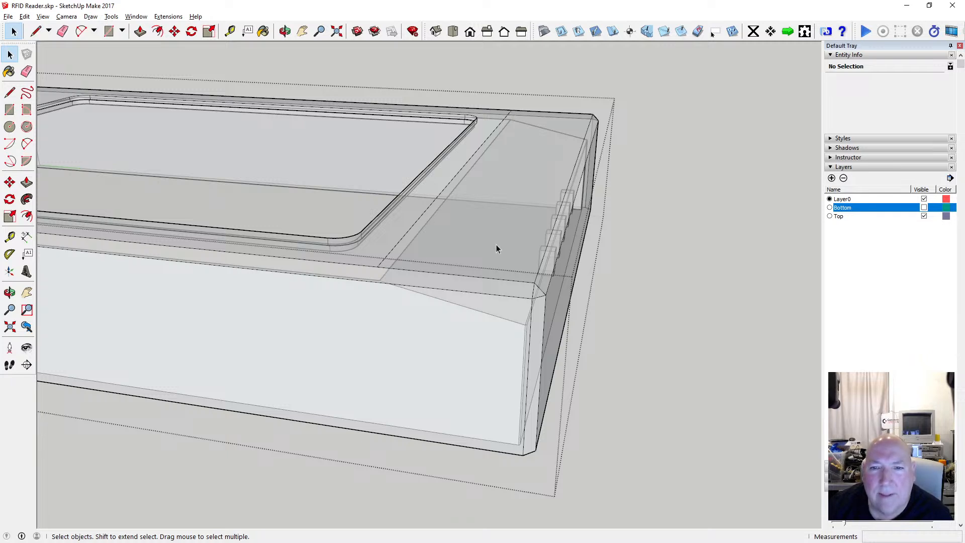
pyautogui.scroll(-2, 499, 246)
pyautogui.scroll(-3, 503, 238)
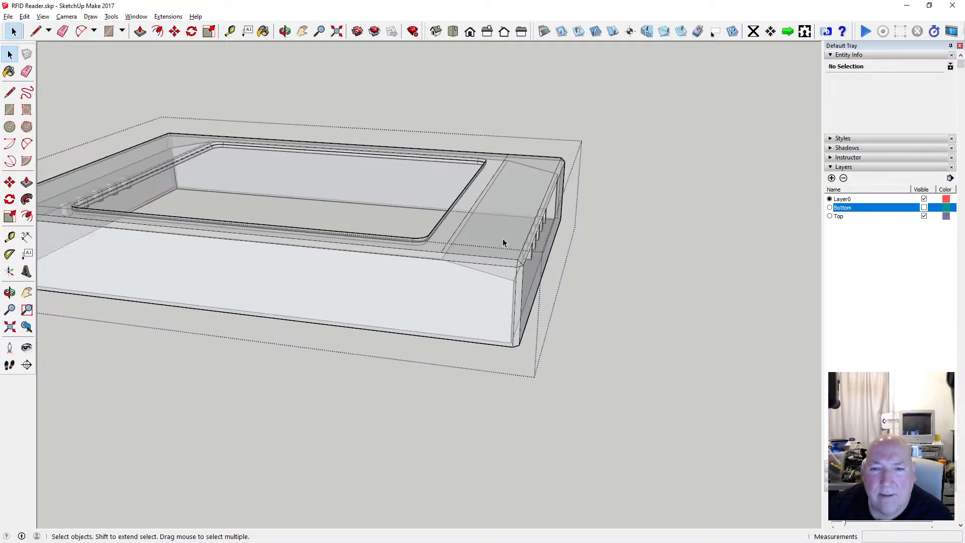
pyautogui.click(285, 31)
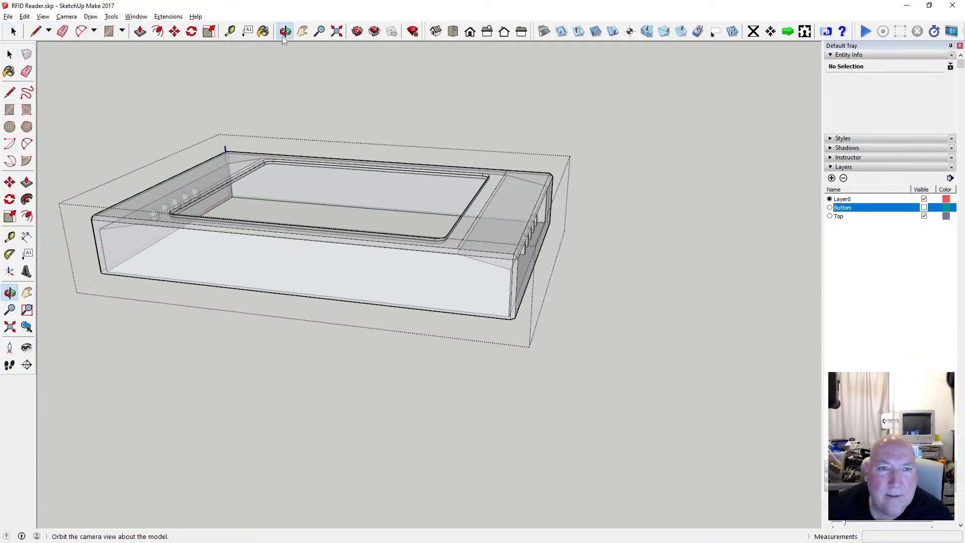
pyautogui.moveTo(90, 211); pyautogui.dragTo(286, 224)
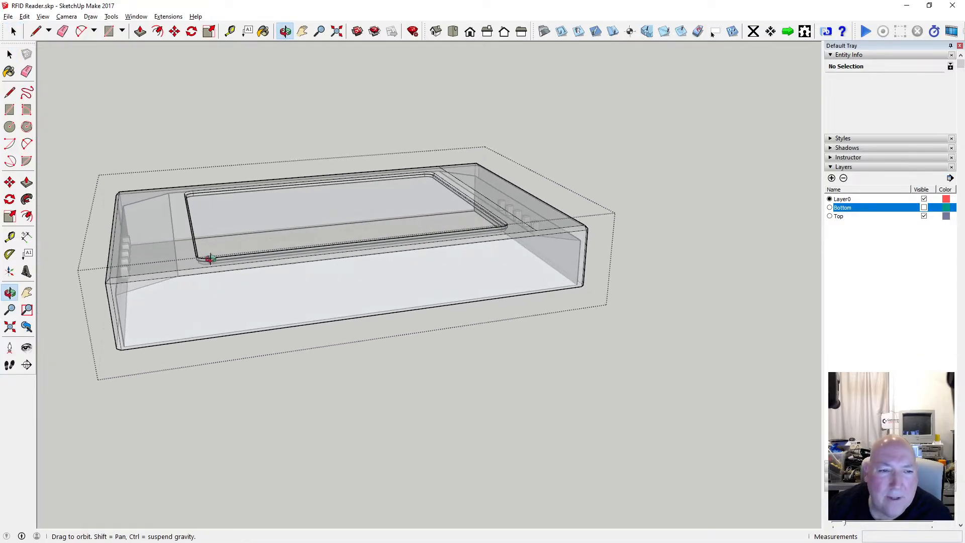
pyautogui.scroll(3, 208, 258)
pyautogui.moveTo(179, 263); pyautogui.dragTo(537, 176)
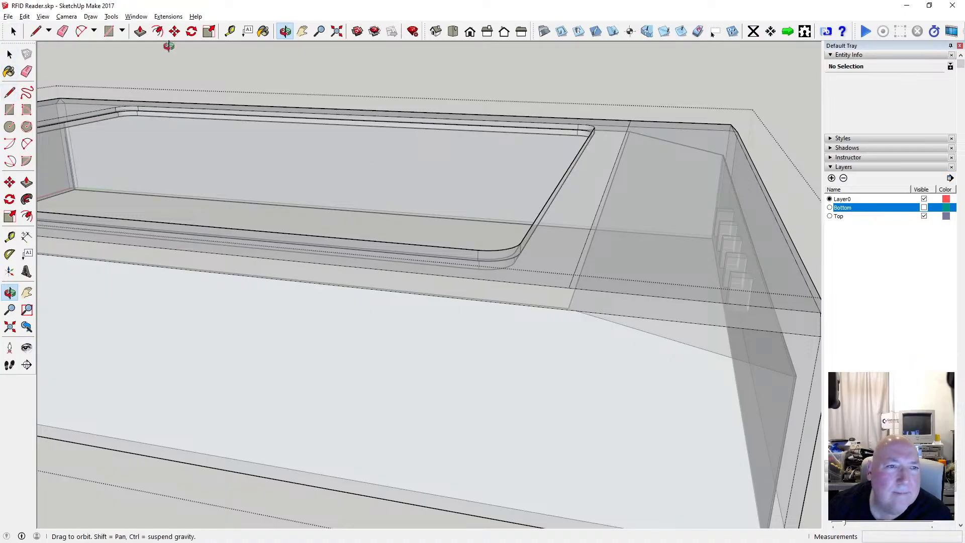
pyautogui.click(230, 32)
pyautogui.click(551, 198)
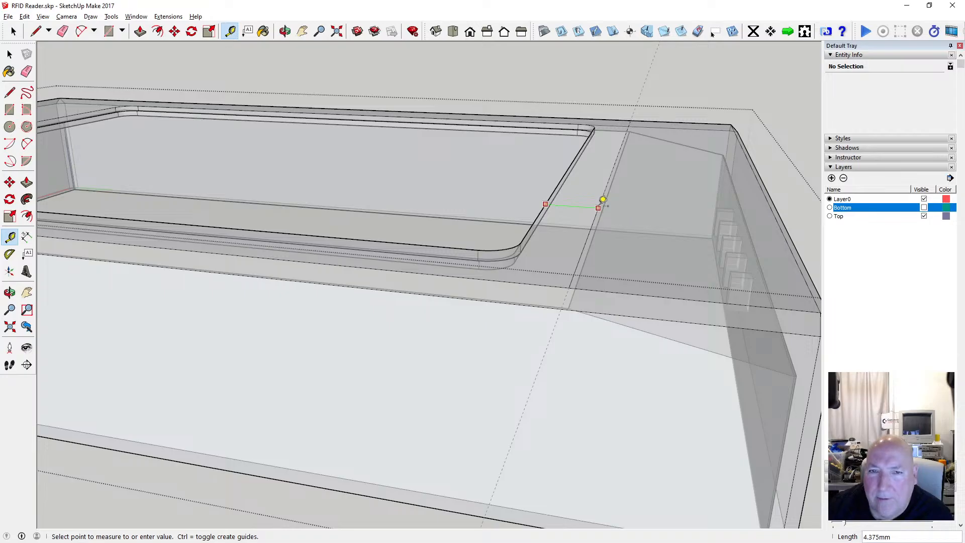
# Place a guide line 4.375 mm outward from the window opening's edge at the opposite end of the top face.
pyautogui.press('o')
pyautogui.moveTo(593, 293); pyautogui.dragTo(648, 262)
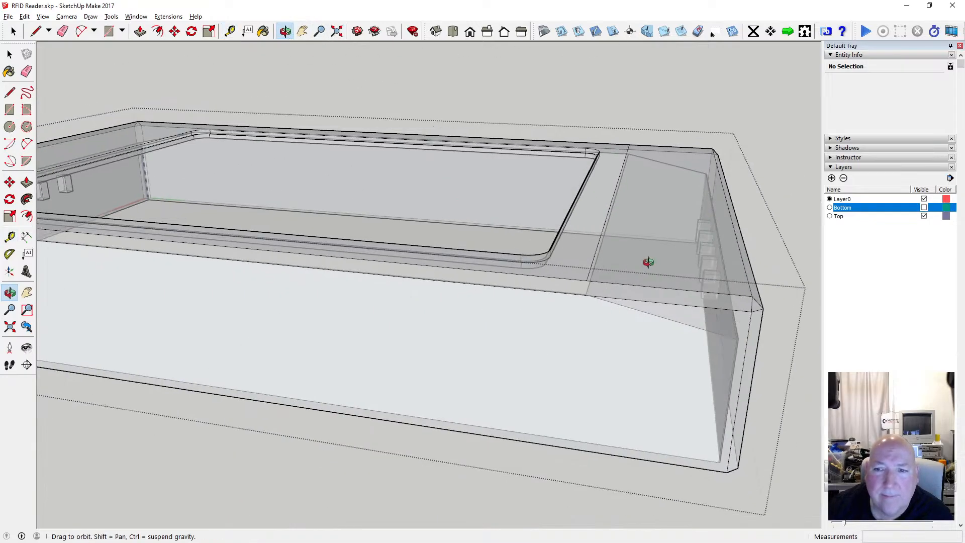
pyautogui.scroll(-5, 459, 261)
pyautogui.scroll(10, 301, 186)
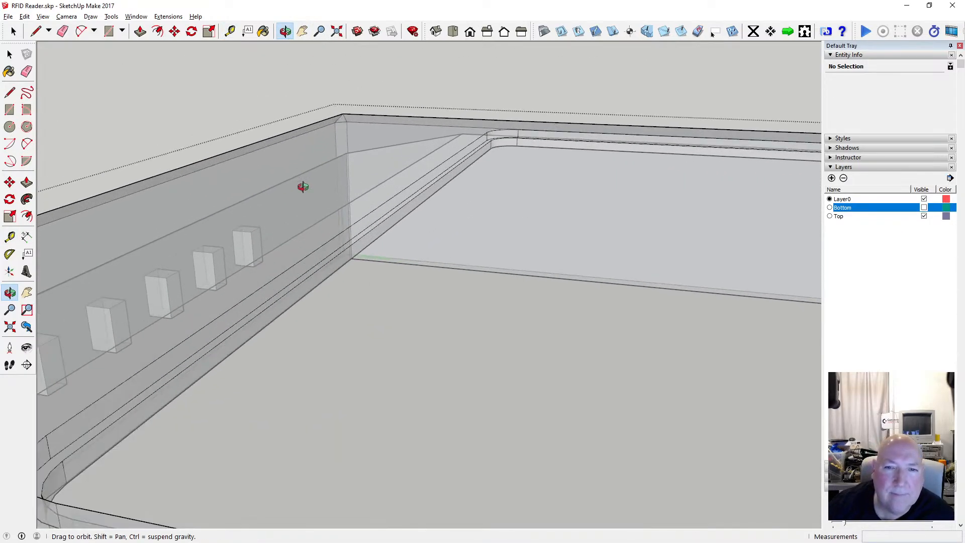
pyautogui.click(230, 31)
pyautogui.click(427, 170)
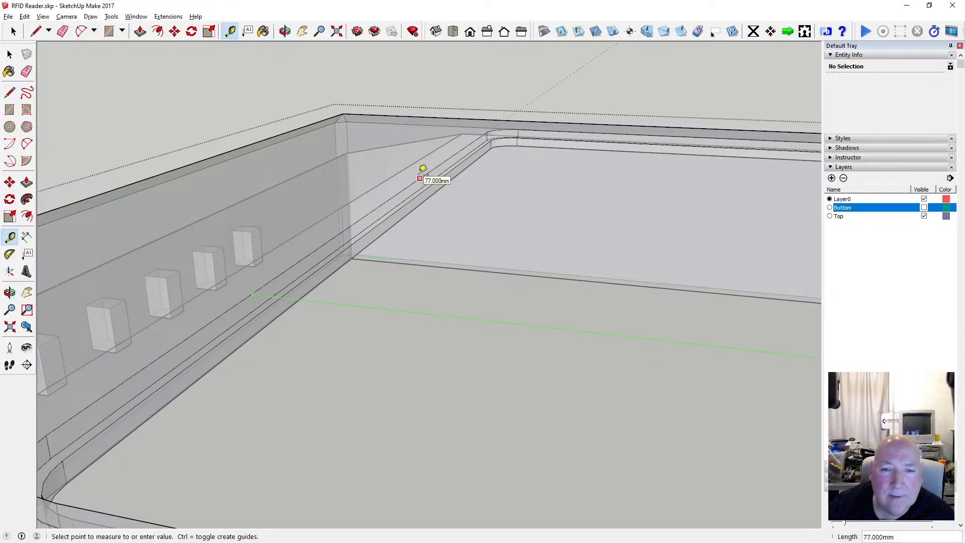
pyautogui.press('Escape')
pyautogui.click(413, 183)
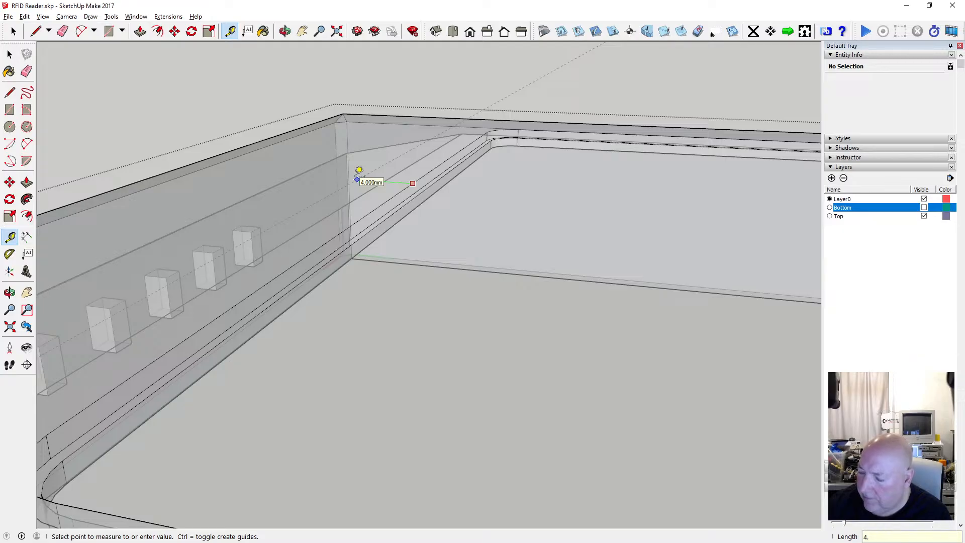
pyautogui.click(359, 170)
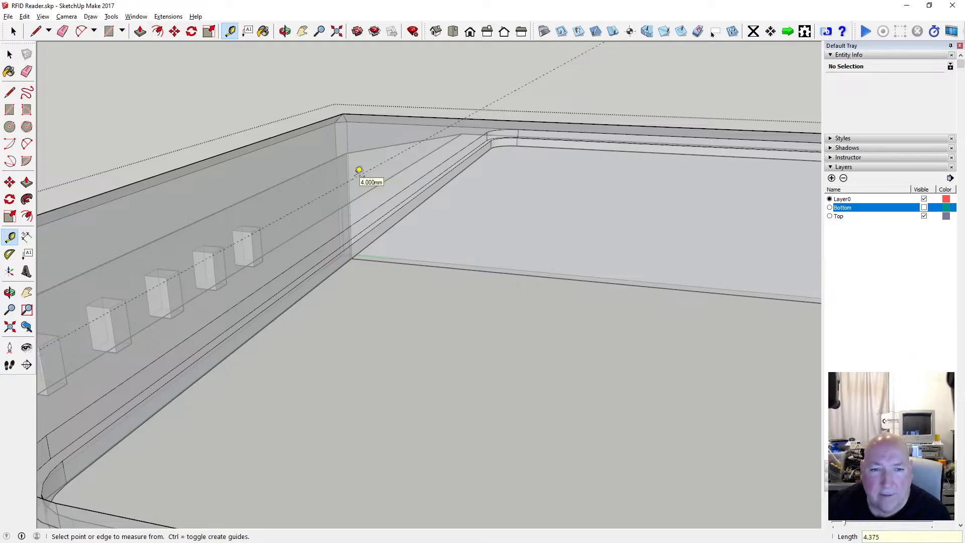
# Draw a 73 mm line along the guide across the full width of the top face.
pyautogui.click(285, 31)
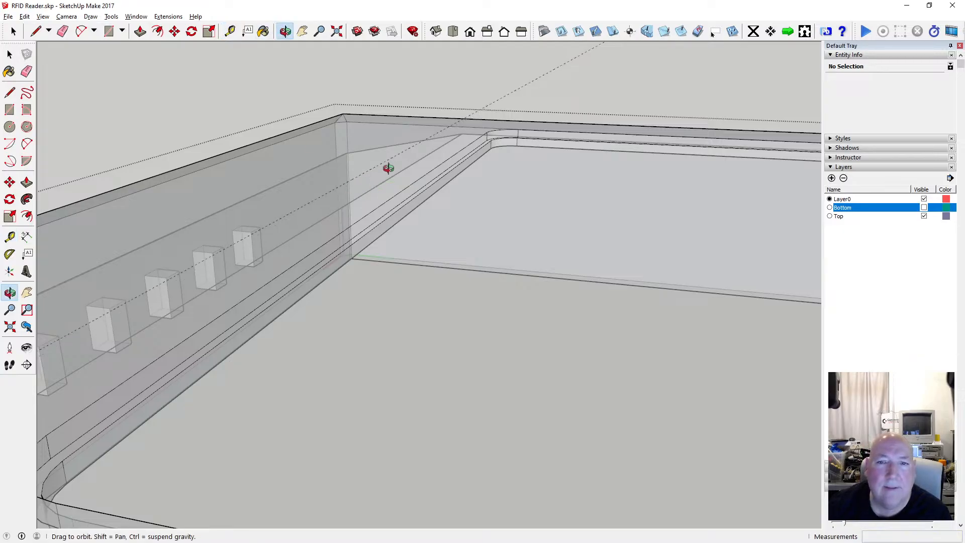
pyautogui.moveTo(390, 166); pyautogui.dragTo(130, 254)
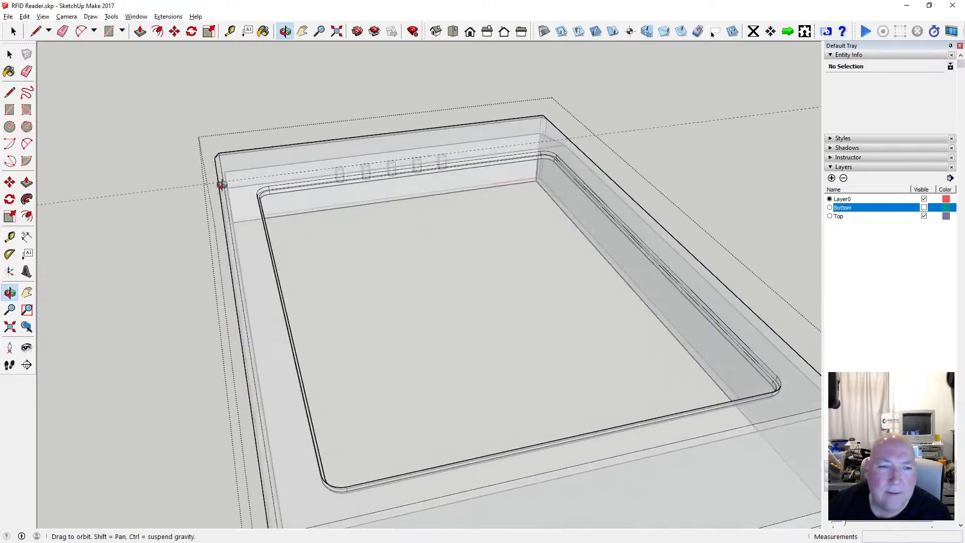
pyautogui.moveTo(220, 182); pyautogui.dragTo(165, 150)
pyautogui.press('l')
pyautogui.scroll(2, 242, 178)
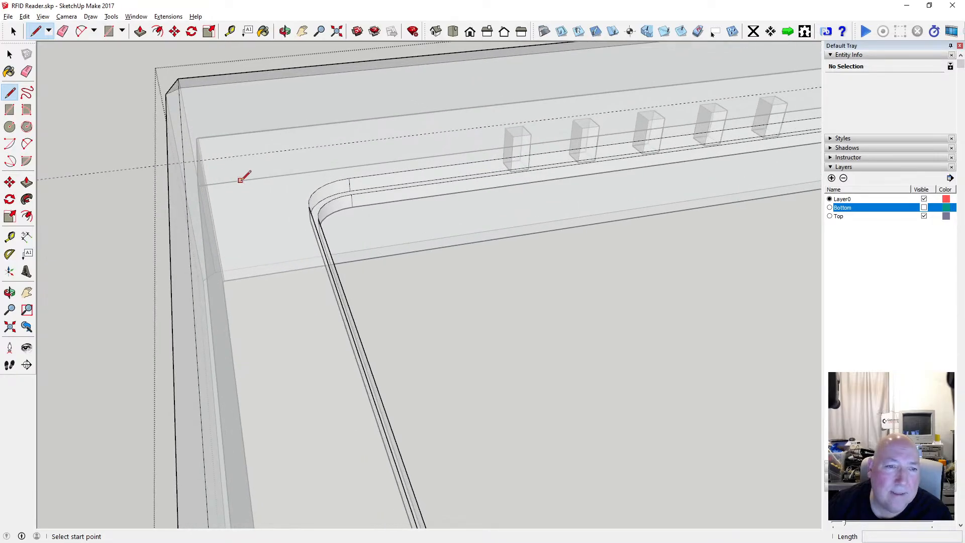
pyautogui.click(184, 161)
pyautogui.scroll(-3, 146, 252)
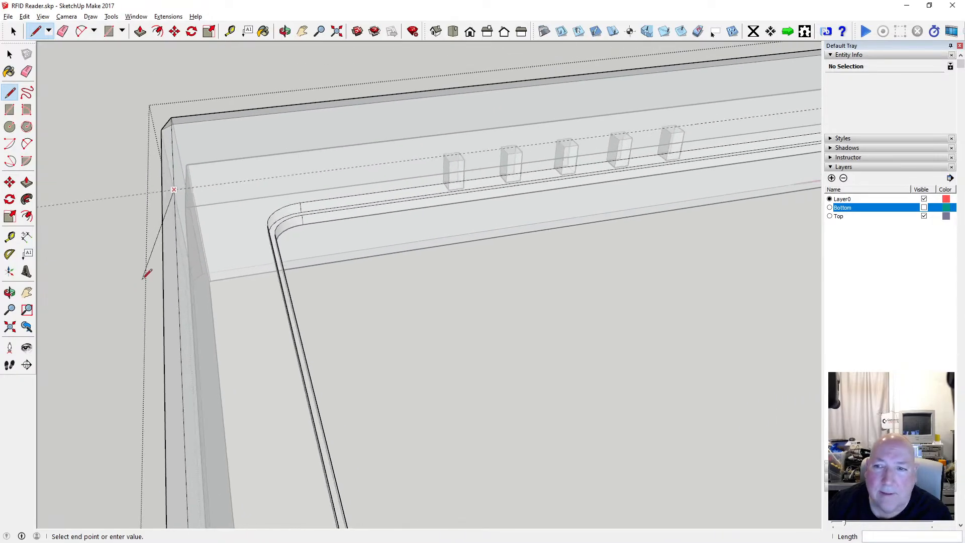
pyautogui.scroll(-1, 148, 270)
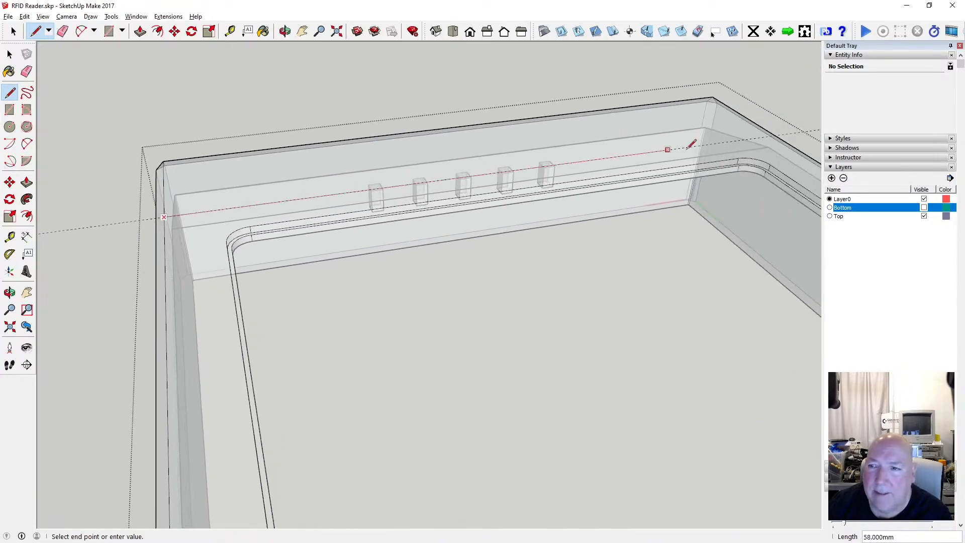
pyautogui.scroll(2, 774, 135)
pyautogui.click(777, 132)
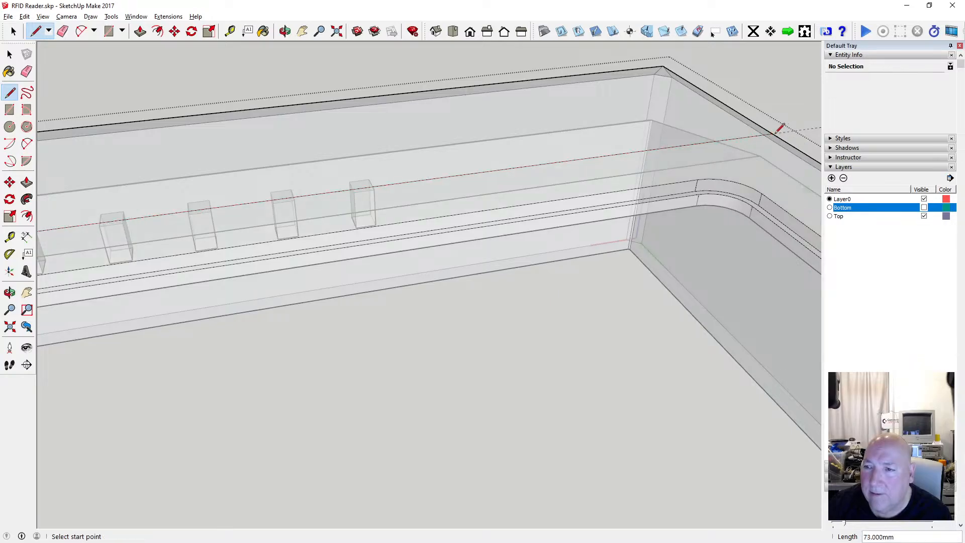
# Delete the guide line running along the new crosswise line on the top face.
pyautogui.press('e')
pyautogui.press('space')
pyautogui.press('o')
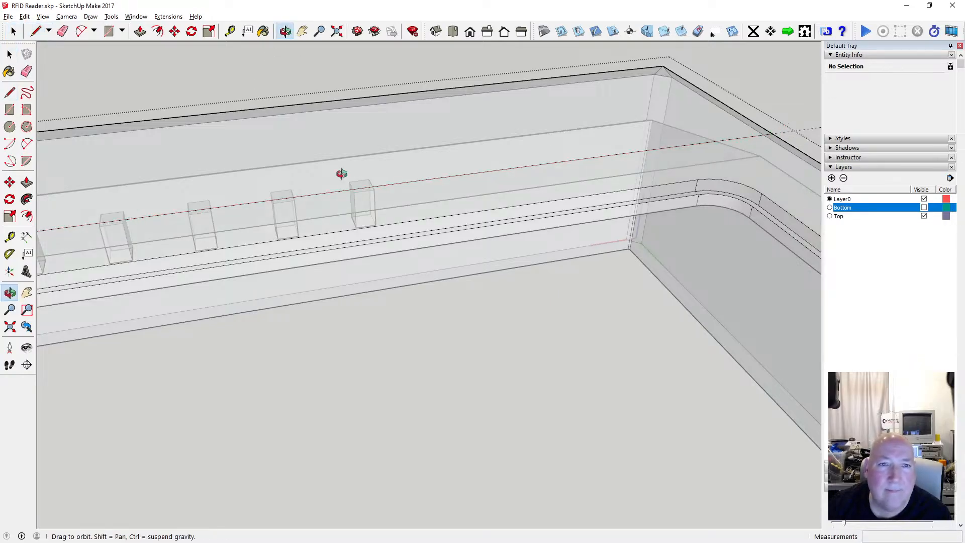
pyautogui.scroll(-3, 342, 173)
pyautogui.moveTo(342, 173); pyautogui.dragTo(506, 133)
pyautogui.press('space')
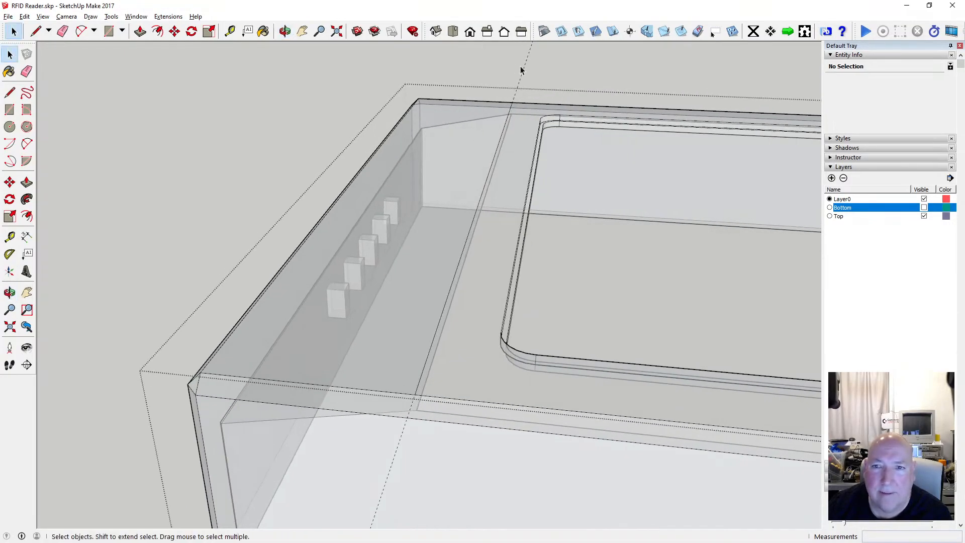
pyautogui.click(544, 129)
pyautogui.press('Delete')
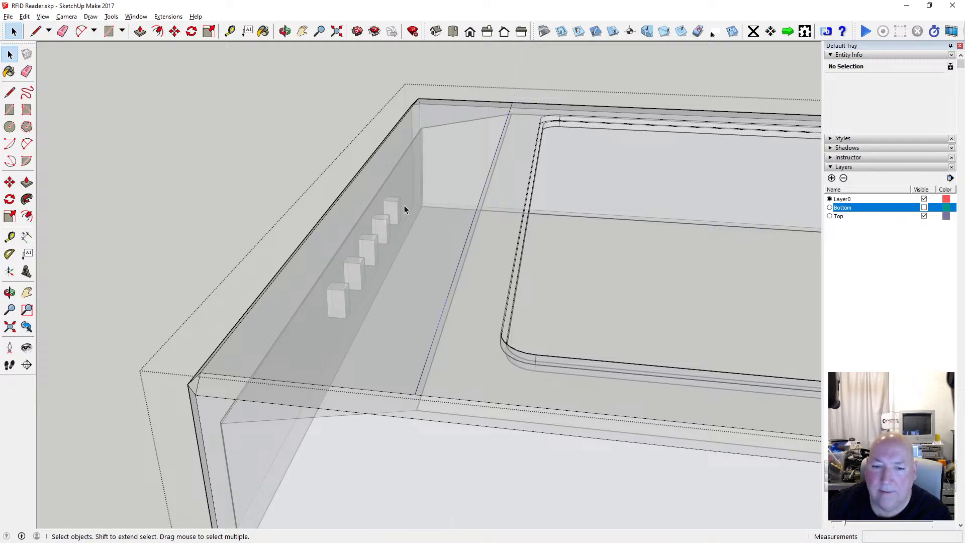
pyautogui.scroll(-5, 302, 197)
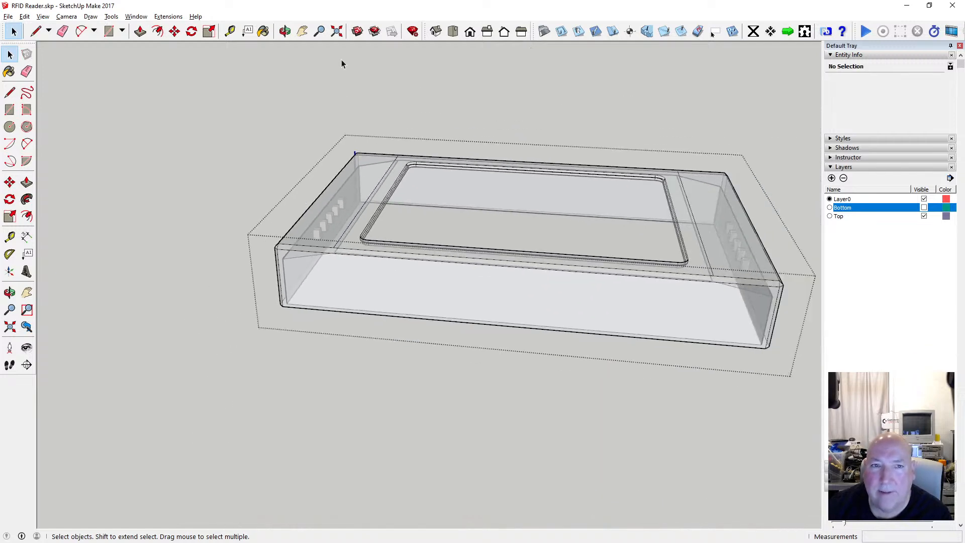
pyautogui.click(285, 31)
pyautogui.moveTo(432, 171); pyautogui.dragTo(431, 101)
pyautogui.moveTo(290, 182); pyautogui.dragTo(642, 301)
pyautogui.scroll(-5, 642, 301)
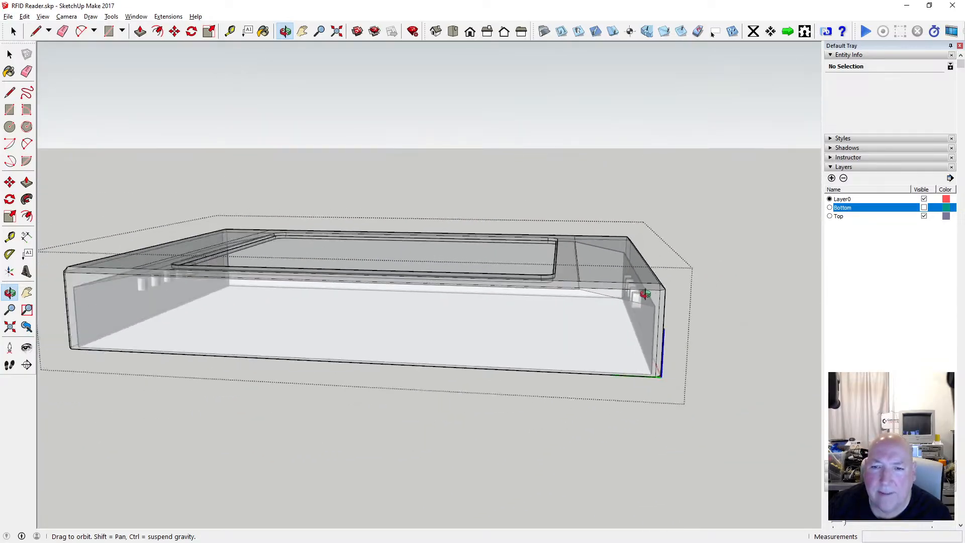
# Close the top shell's group so that it is no longer open for editing.
pyautogui.press('space')
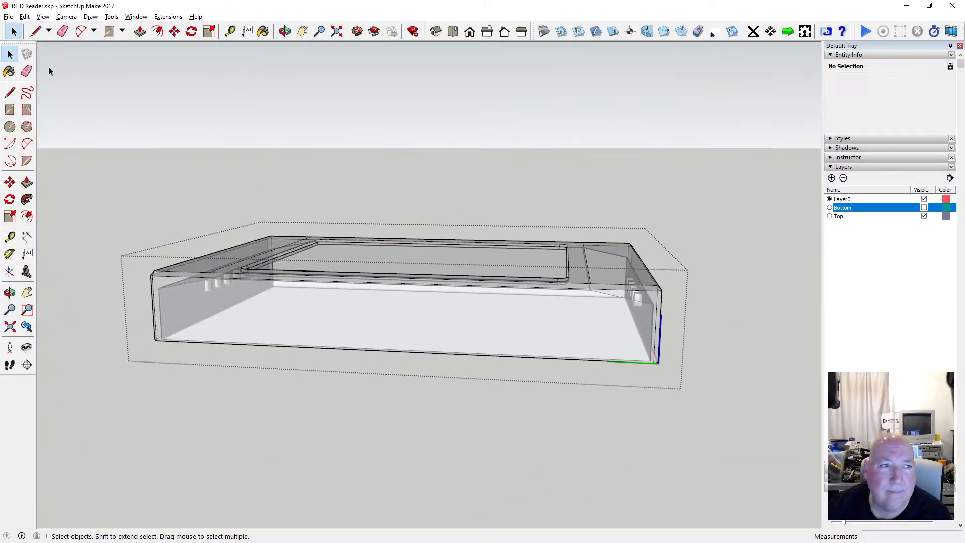
pyautogui.click(24, 16)
pyautogui.click(76, 64)
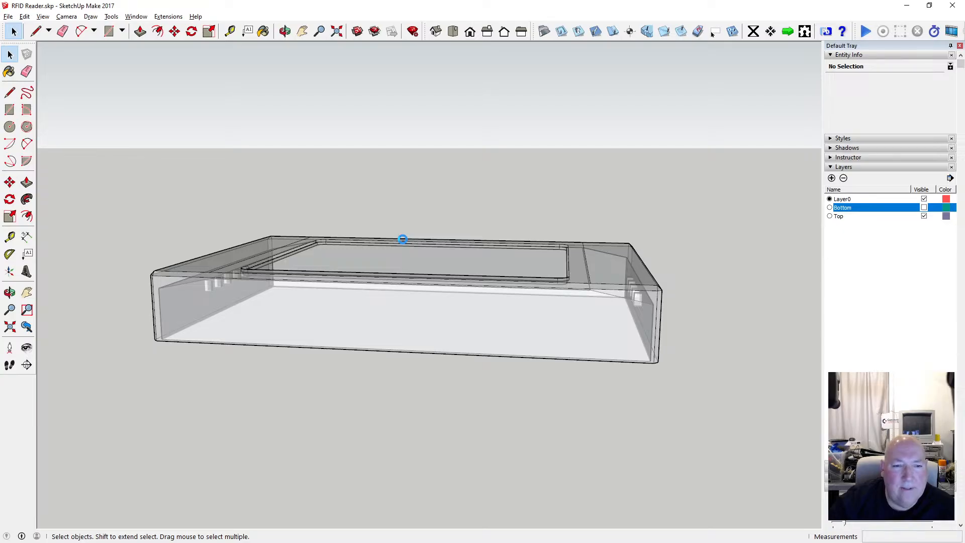
# Draw a line about 12 mm long from the window panel's corner to the shell's inside corner, and a 5 mm vertical line up from it.
pyautogui.press('o')
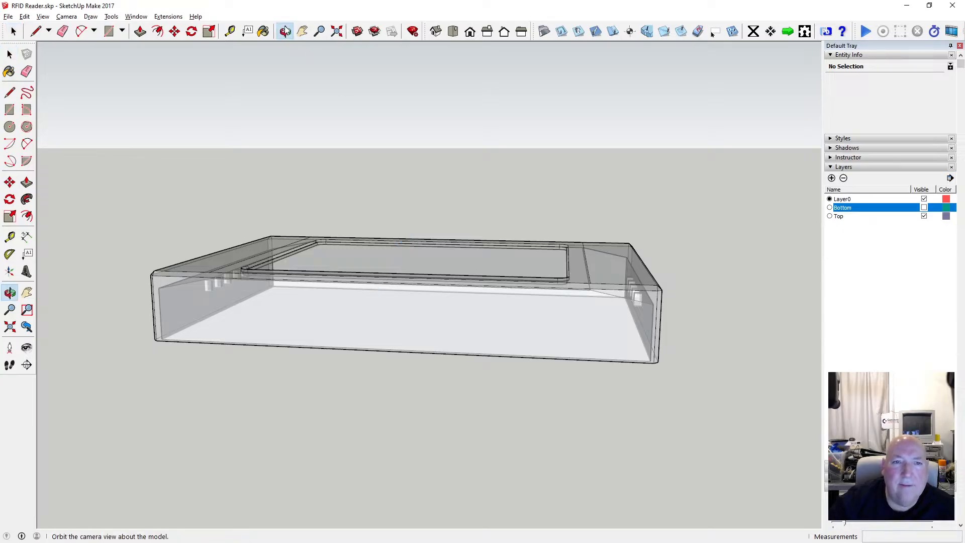
pyautogui.moveTo(364, 169); pyautogui.dragTo(225, 211)
pyautogui.scroll(6, 293, 202)
pyautogui.scroll(5, 297, 197)
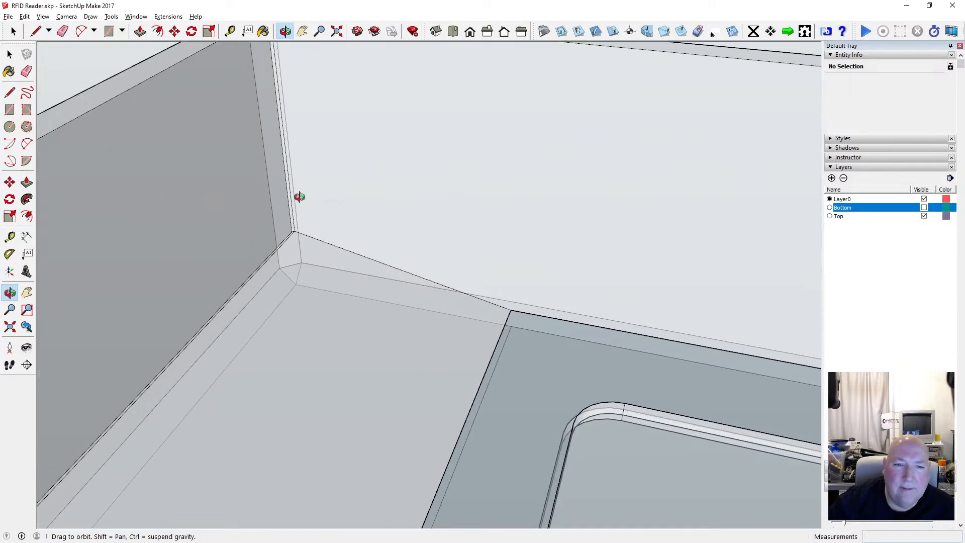
pyautogui.moveTo(300, 198); pyautogui.dragTo(438, 337)
pyautogui.scroll(-3, 504, 310)
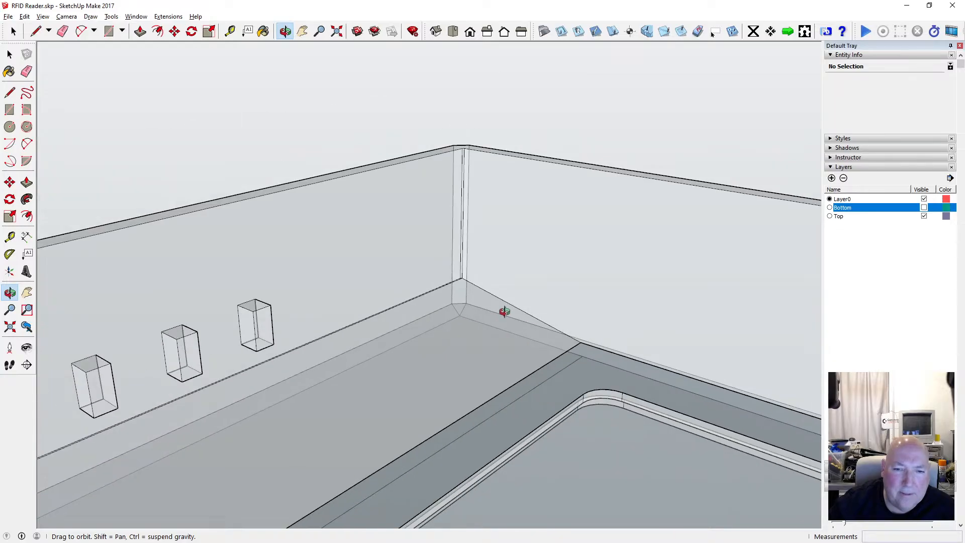
pyautogui.scroll(6, 463, 319)
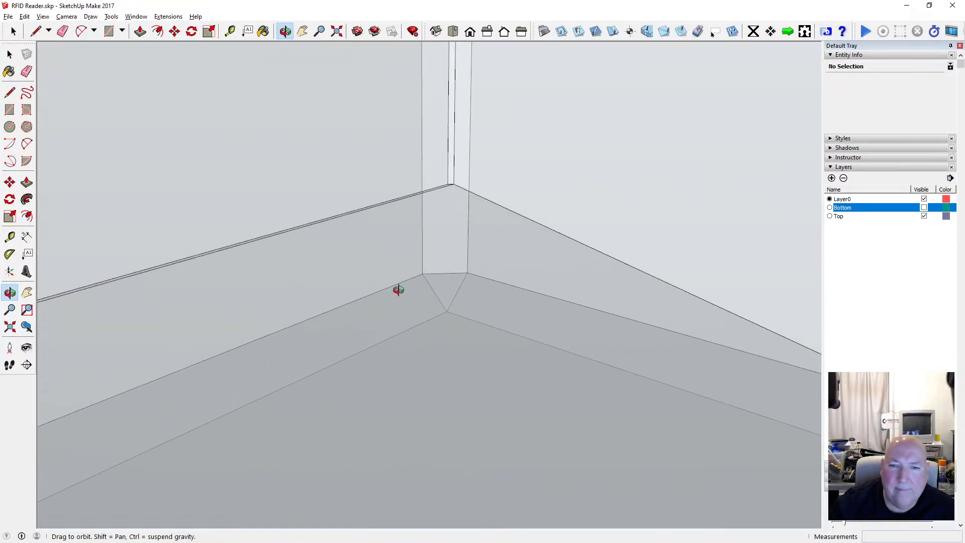
pyautogui.scroll(-3, 382, 281)
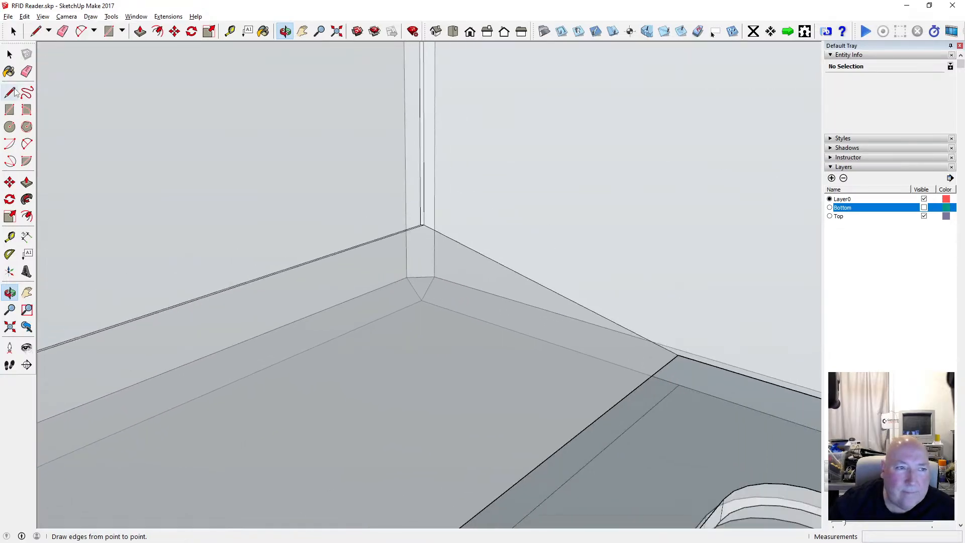
pyautogui.click(14, 92)
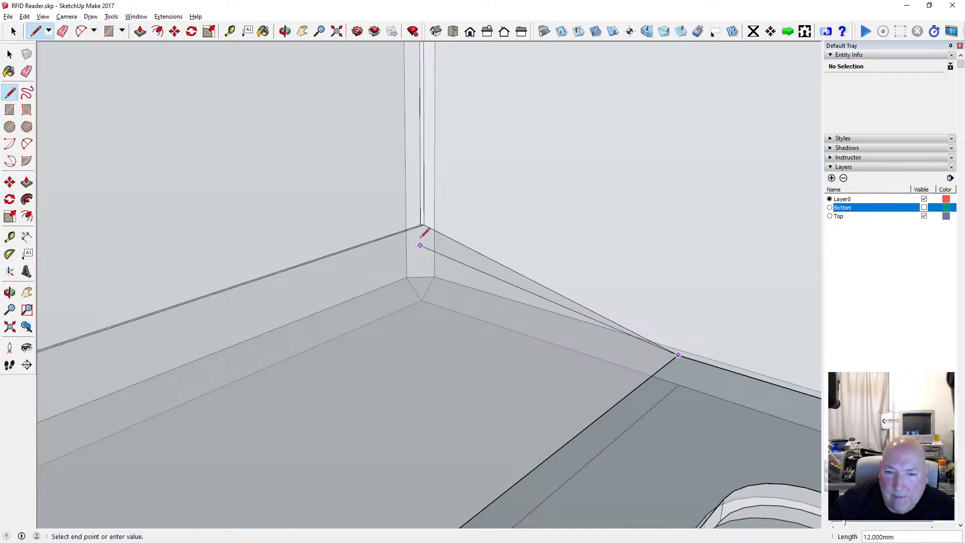
pyautogui.click(424, 278)
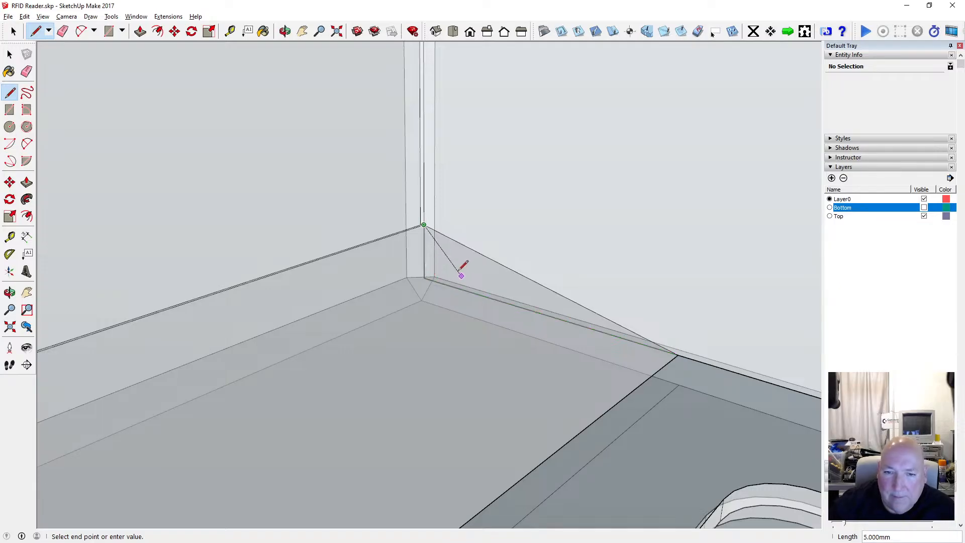
# Draw the second vertical line at that inside corner and join the lower ends of both verticals with a 0.172 mm line.
pyautogui.scroll(-3, 441, 257)
pyautogui.scroll(6, 437, 248)
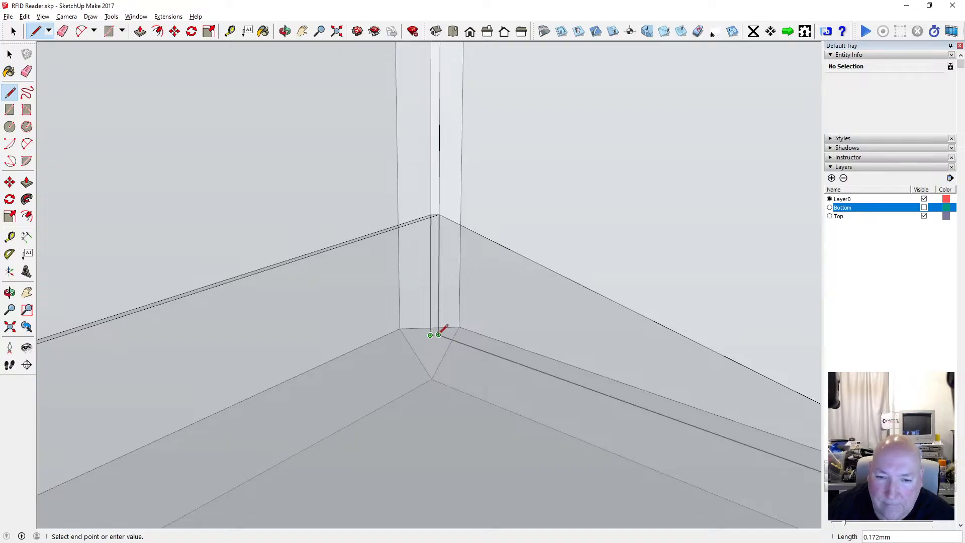
pyautogui.scroll(-2, 487, 209)
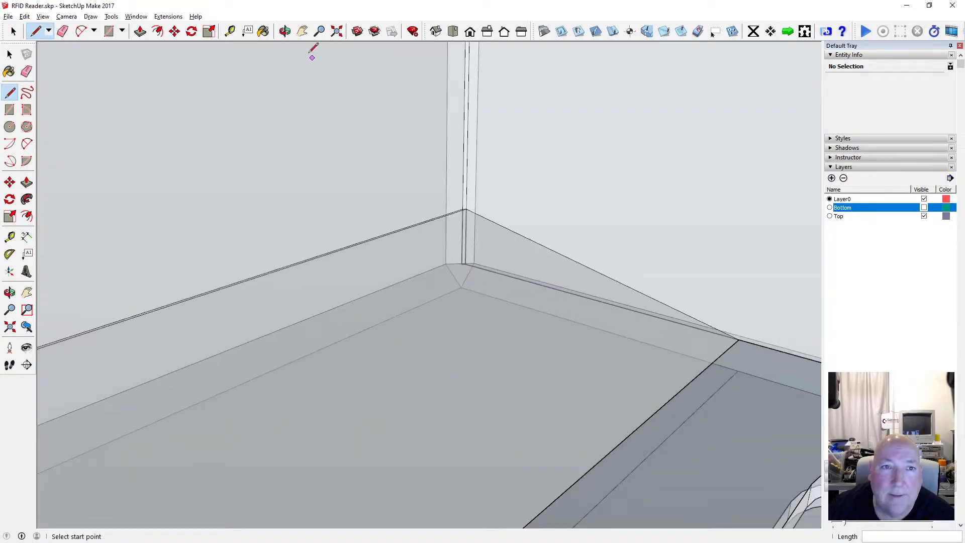
# Draw the matching line to the inside corner at the other end of the slotted wall, with two verticals joined by a 0.172 mm line.
pyautogui.click(285, 32)
pyautogui.scroll(-3, 573, 264)
pyautogui.moveTo(575, 259); pyautogui.dragTo(225, 325)
pyautogui.scroll(6, 236, 269)
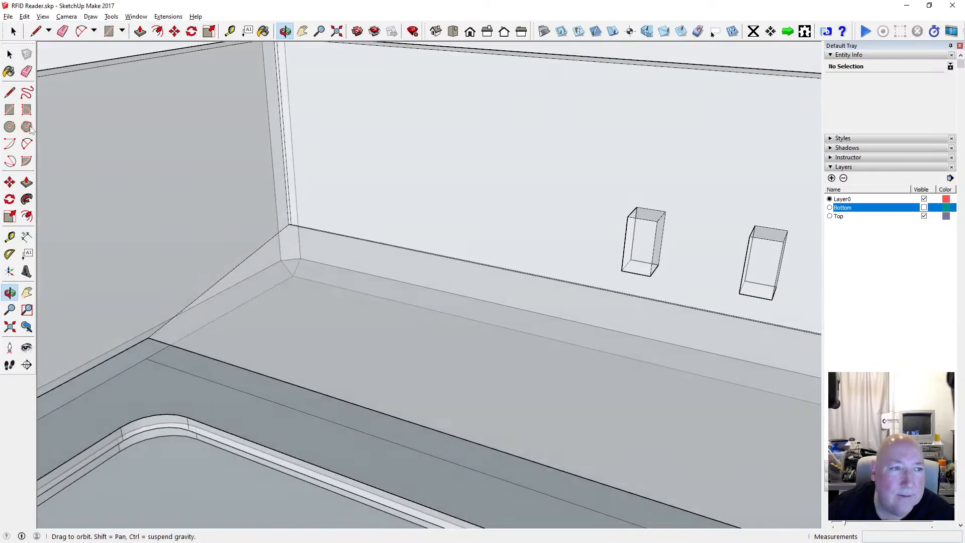
pyautogui.press('l')
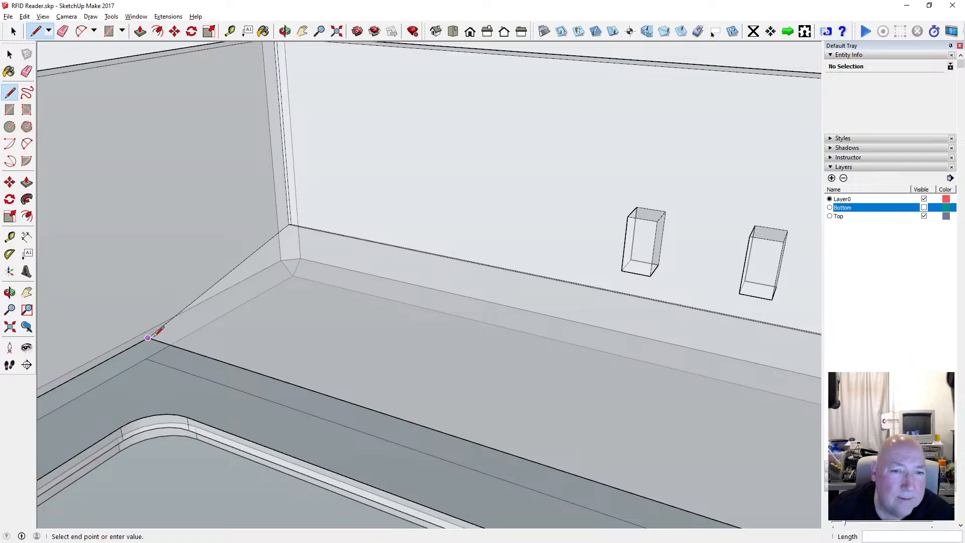
pyautogui.scroll(4, 283, 246)
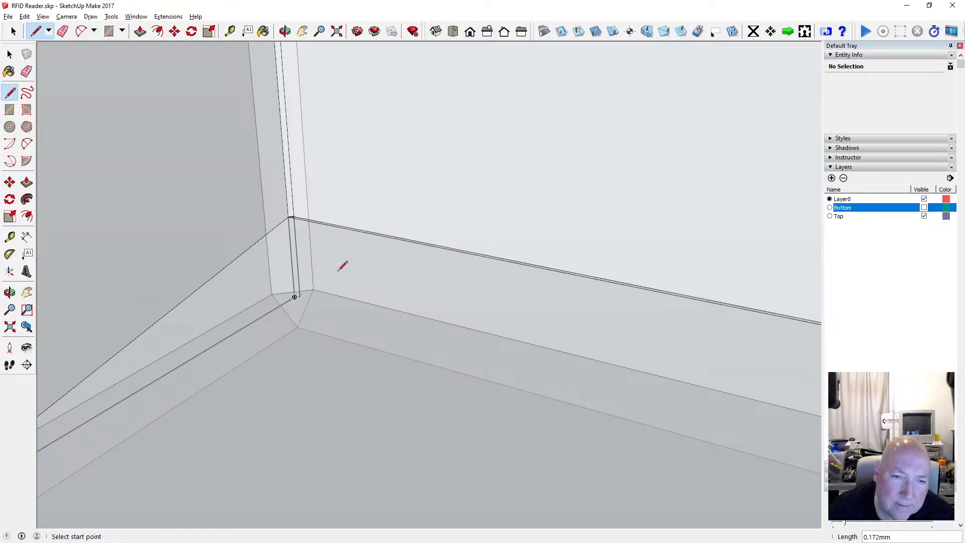
# Start a line along the base of the slotted end wall from the lower end of the second corner's vertical lines.
pyautogui.scroll(-3, 338, 270)
pyautogui.click(285, 32)
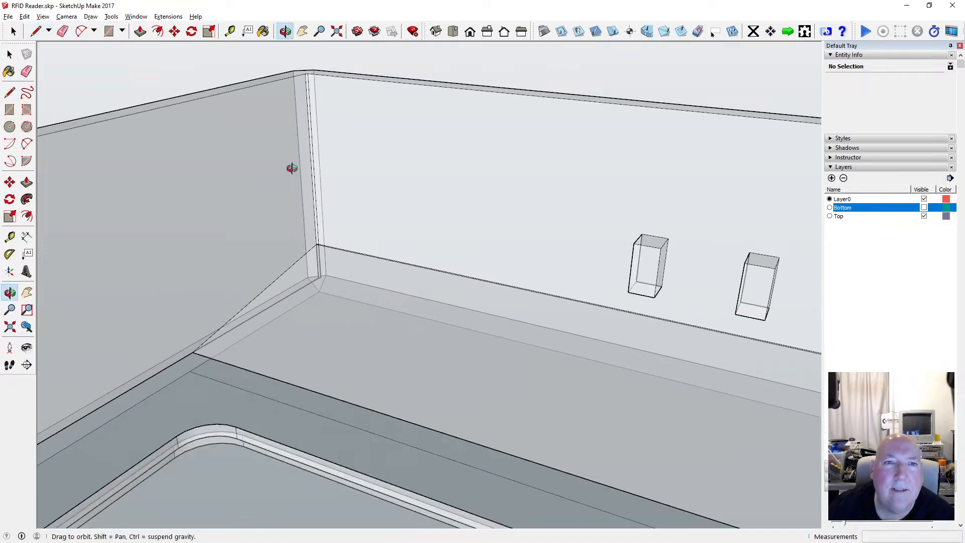
pyautogui.moveTo(291, 166); pyautogui.dragTo(274, 178)
pyautogui.moveTo(209, 212); pyautogui.dragTo(208, 268)
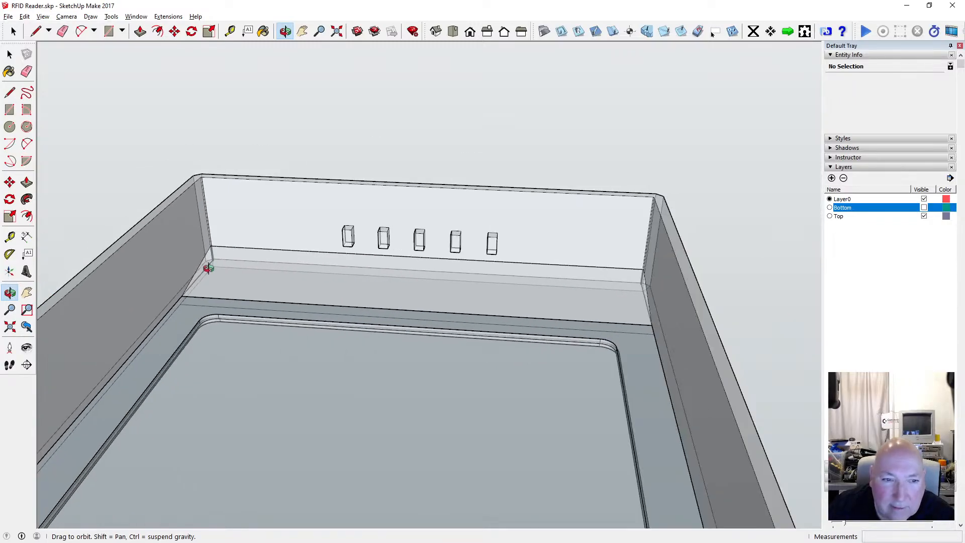
pyautogui.moveTo(406, 275); pyautogui.dragTo(185, 235)
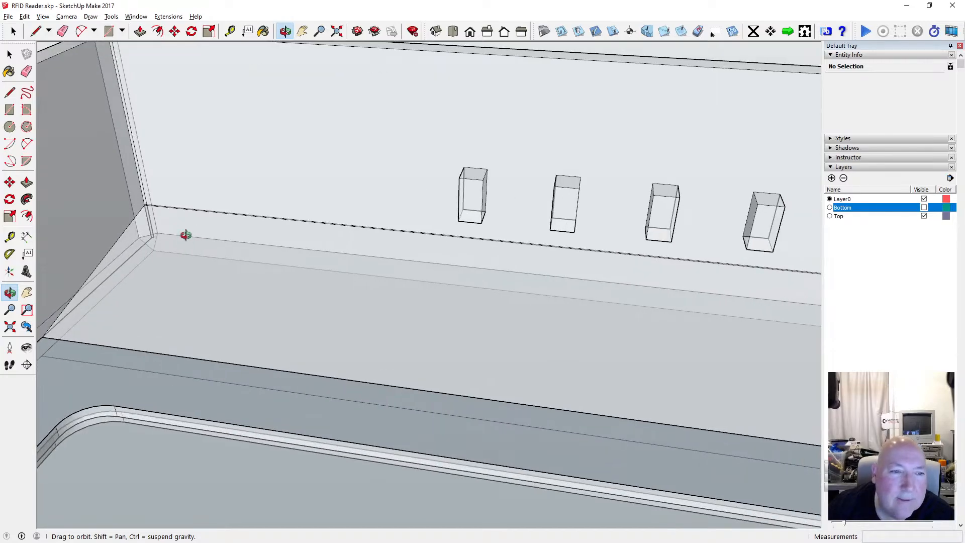
pyautogui.click(10, 92)
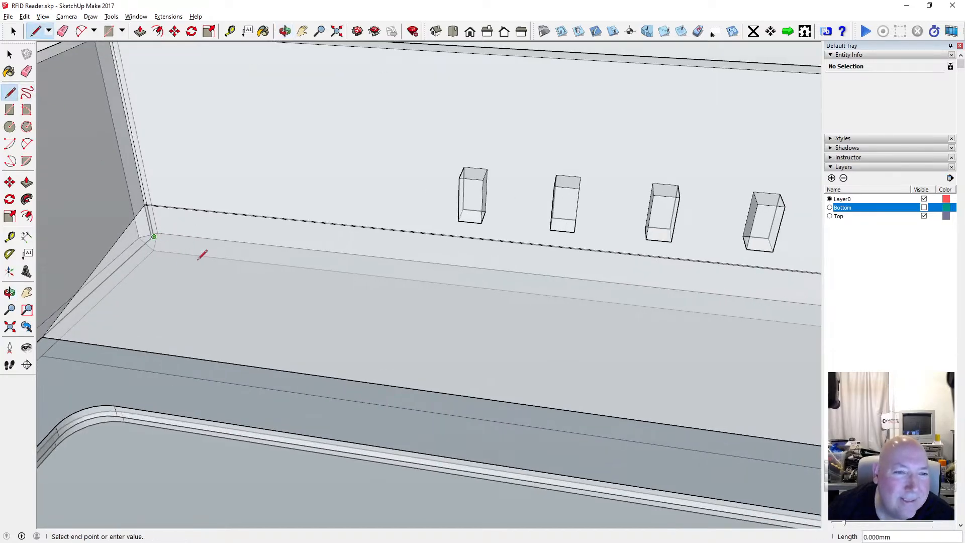
# Draw a line about 72 mm long from the back wall's left inner corner to its right inner corner.
pyautogui.scroll(-4, 190, 301)
pyautogui.scroll(2, 604, 338)
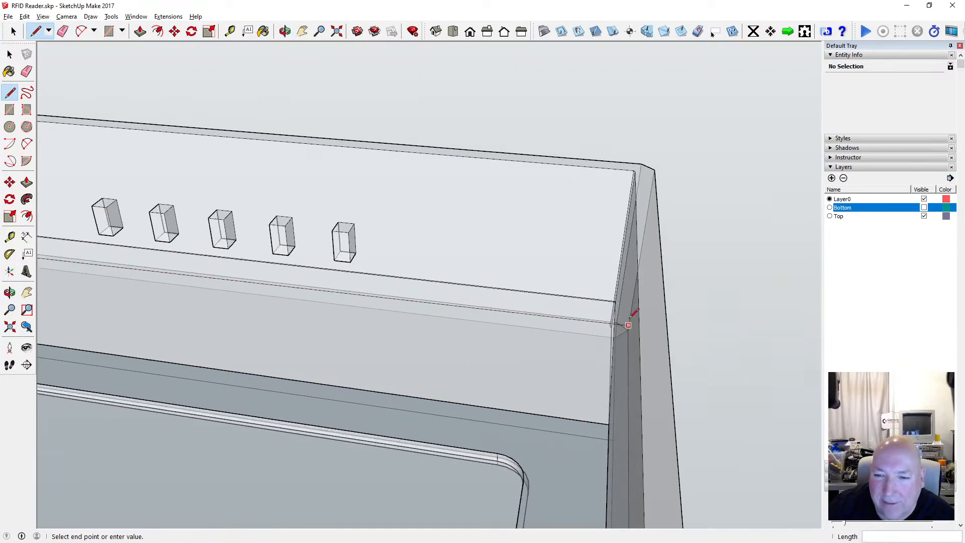
pyautogui.scroll(5, 632, 316)
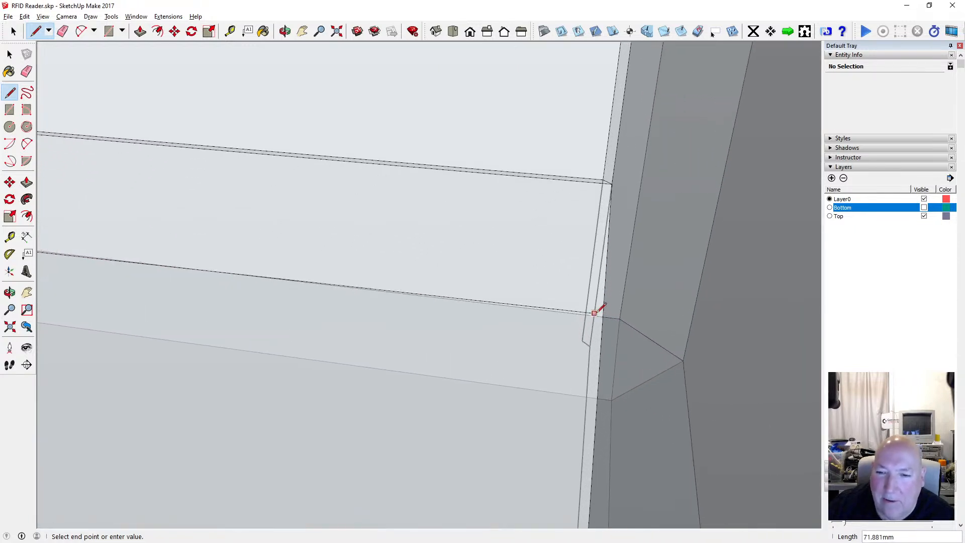
pyautogui.scroll(-2, 557, 338)
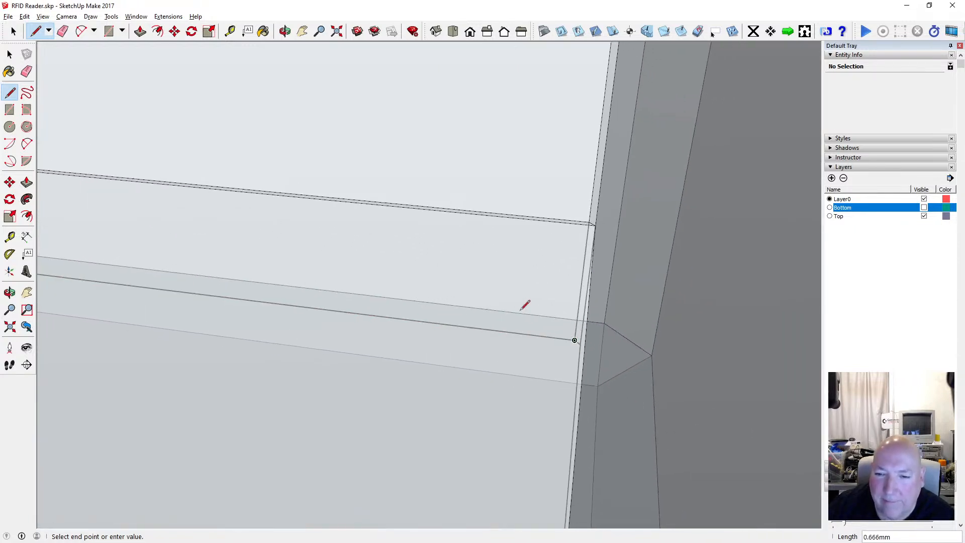
# Select the loose geometry drawn along the back inner edge, outside the Top case component, and cut it.
pyautogui.click(285, 31)
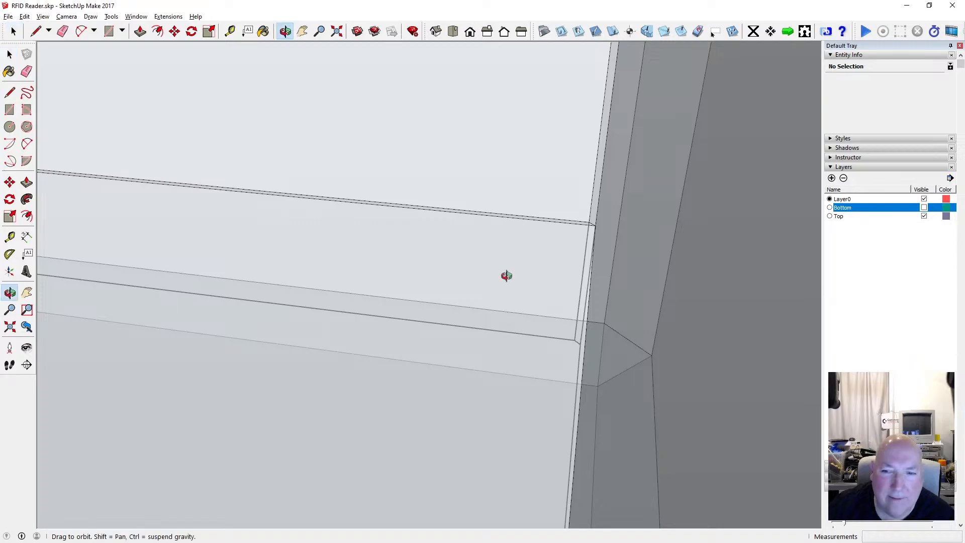
pyautogui.moveTo(506, 276)
pyautogui.mouseDown()
pyautogui.moveTo(581, 226)
pyautogui.moveTo(601, 256)
pyautogui.moveTo(353, 269)
pyautogui.moveTo(209, 239)
pyautogui.moveTo(565, 233)
pyautogui.moveTo(525, 225)
pyautogui.mouseUp()
pyautogui.scroll(6, 524, 224)
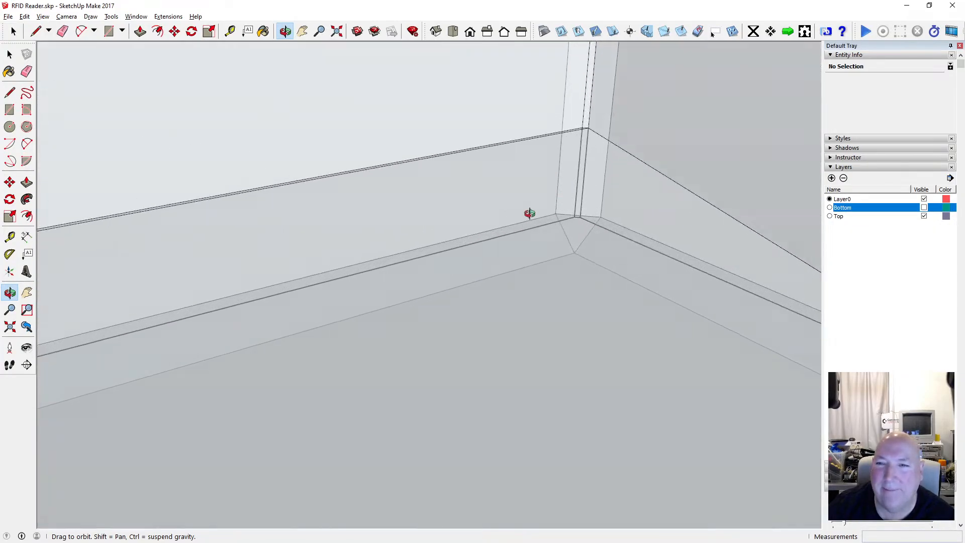
pyautogui.scroll(-5, 523, 197)
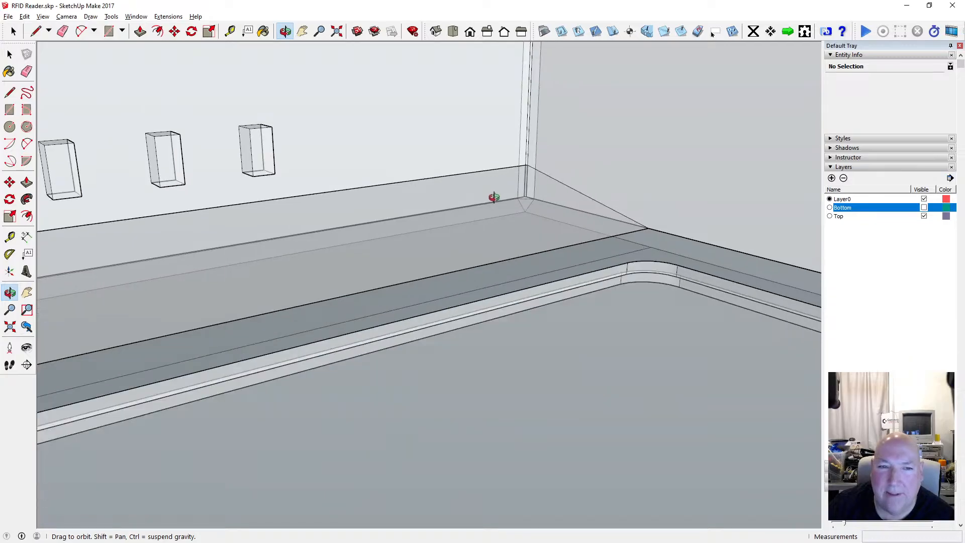
pyautogui.scroll(2, 404, 236)
pyautogui.moveTo(405, 235); pyautogui.dragTo(408, 240)
pyautogui.moveTo(424, 194); pyautogui.dragTo(332, 191)
pyautogui.press('space')
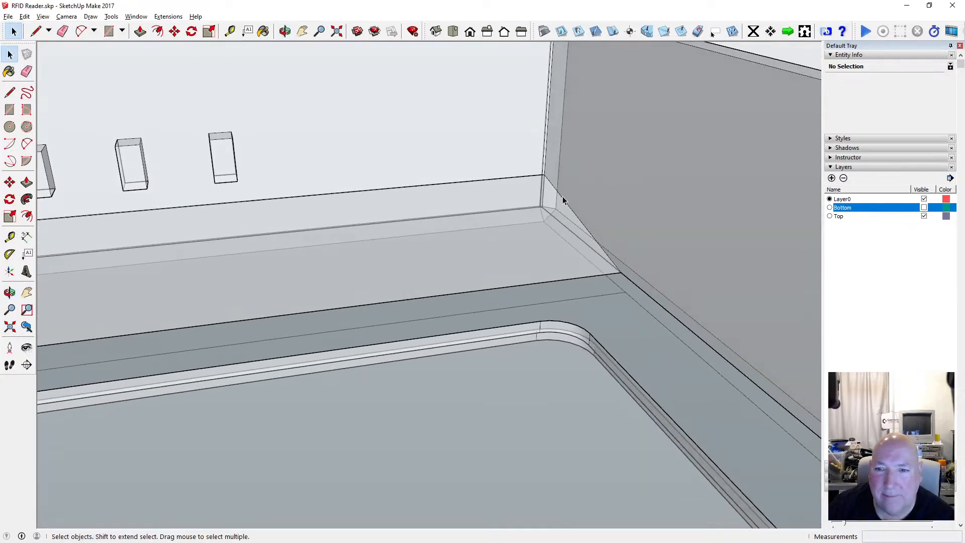
pyautogui.click(564, 199)
pyautogui.scroll(-5, 611, 188)
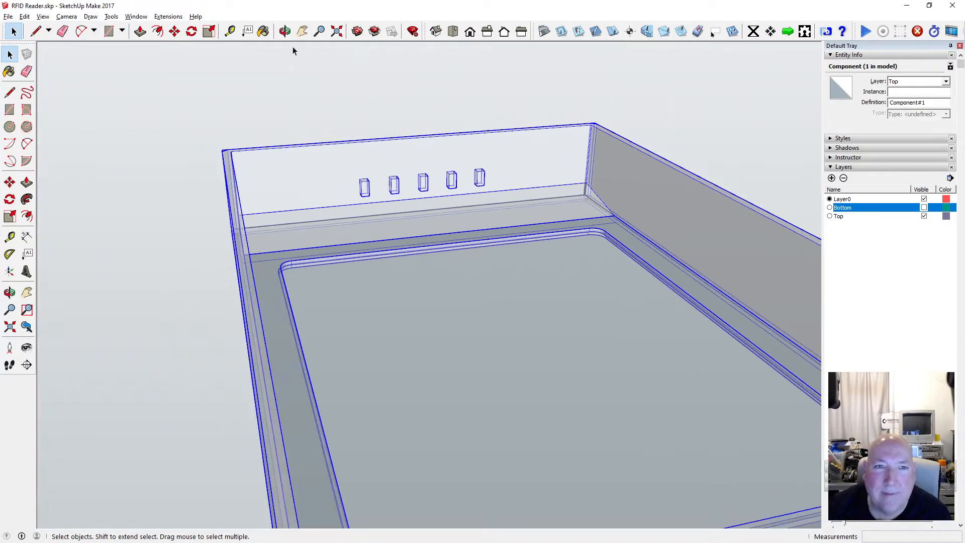
pyautogui.click(285, 32)
pyautogui.moveTo(431, 127); pyautogui.dragTo(353, 128)
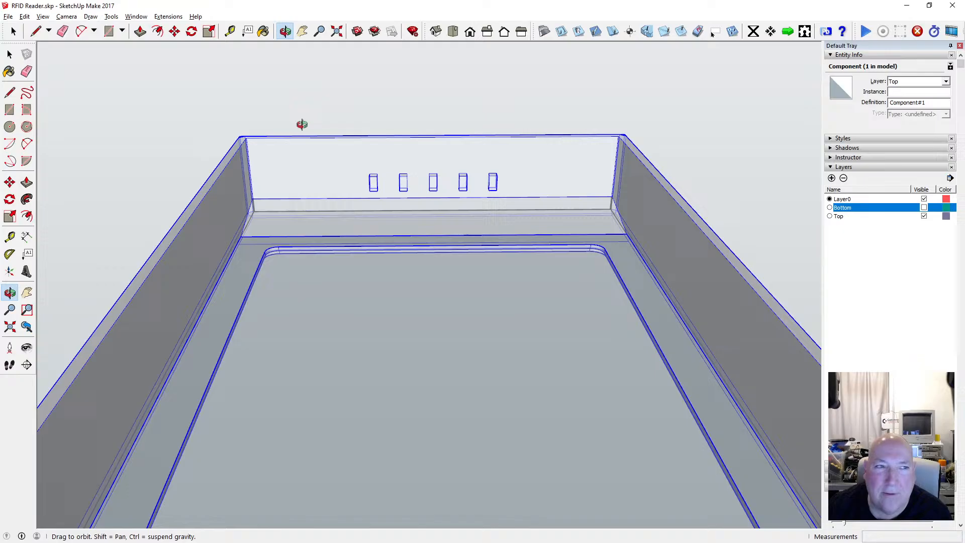
pyautogui.click(10, 55)
pyautogui.moveTo(491, 268); pyautogui.dragTo(683, 273)
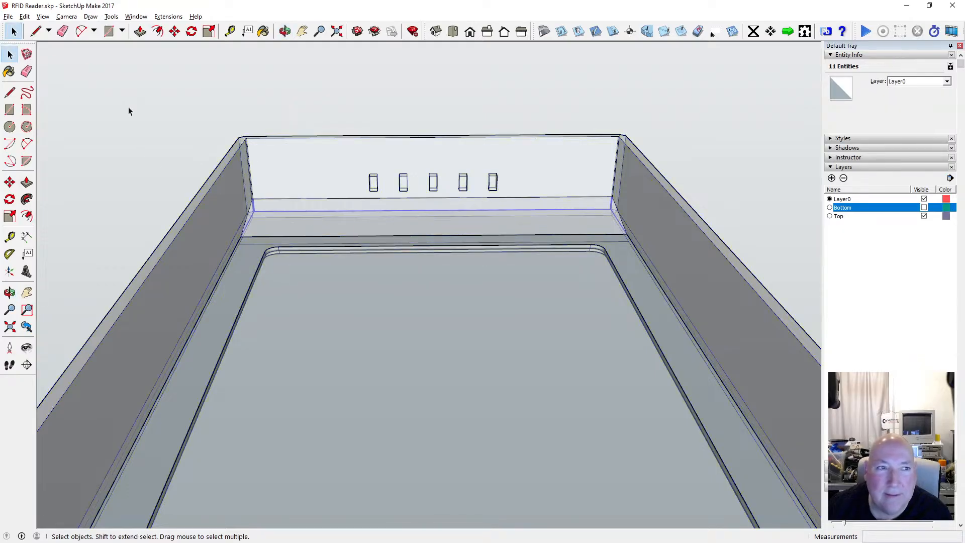
pyautogui.click(29, 17)
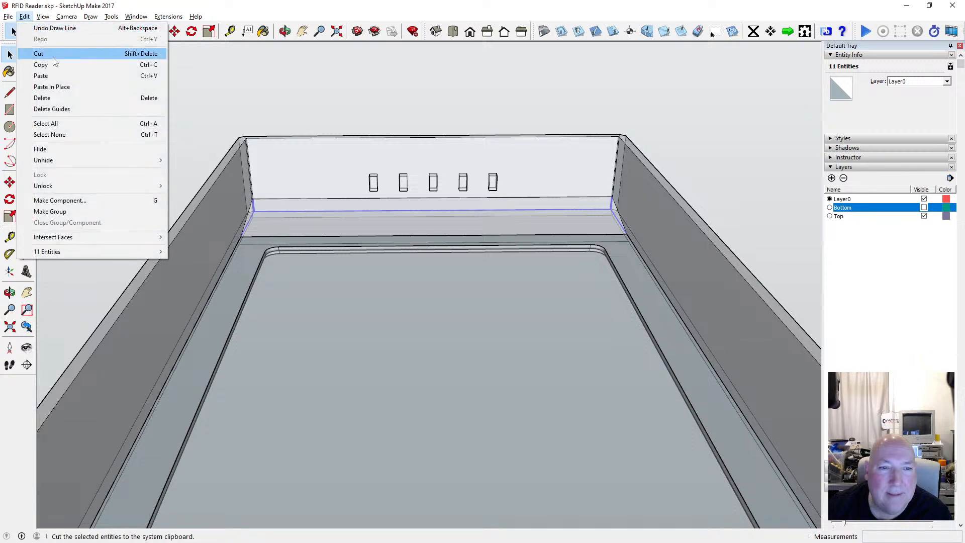
pyautogui.click(53, 57)
# Open the Top case component for editing and paste the cut geometry in place inside it.
pyautogui.doubleClick(301, 191)
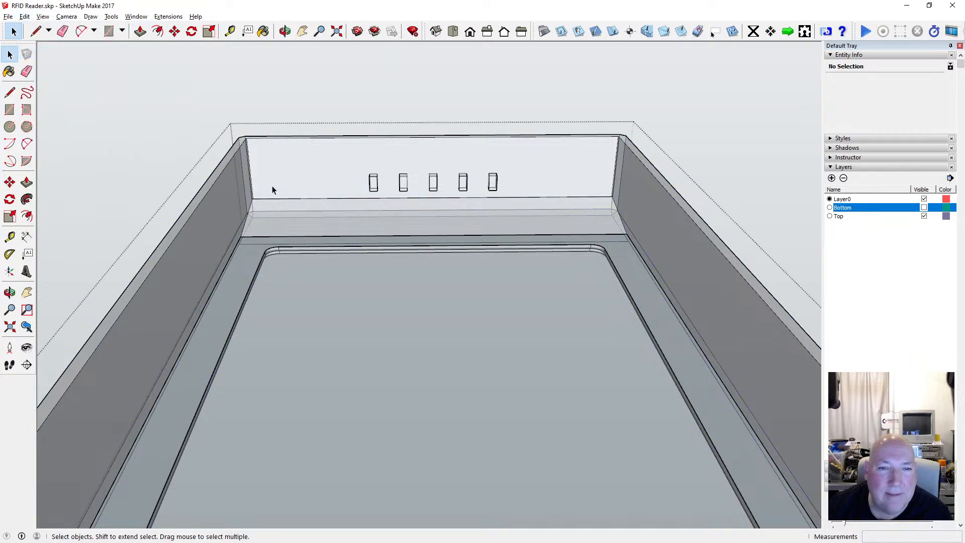
pyautogui.click(24, 17)
pyautogui.click(64, 87)
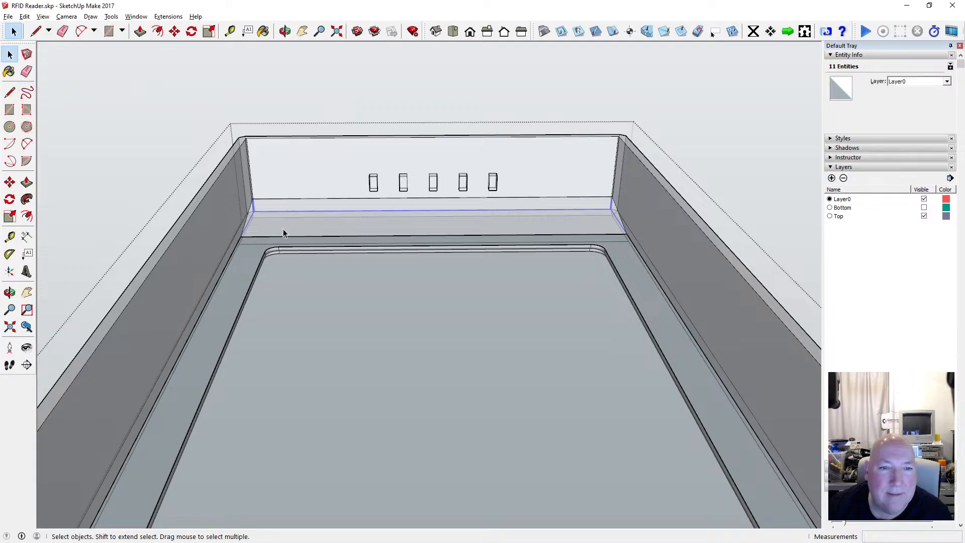
pyautogui.scroll(3, 276, 219)
pyautogui.scroll(3, 275, 215)
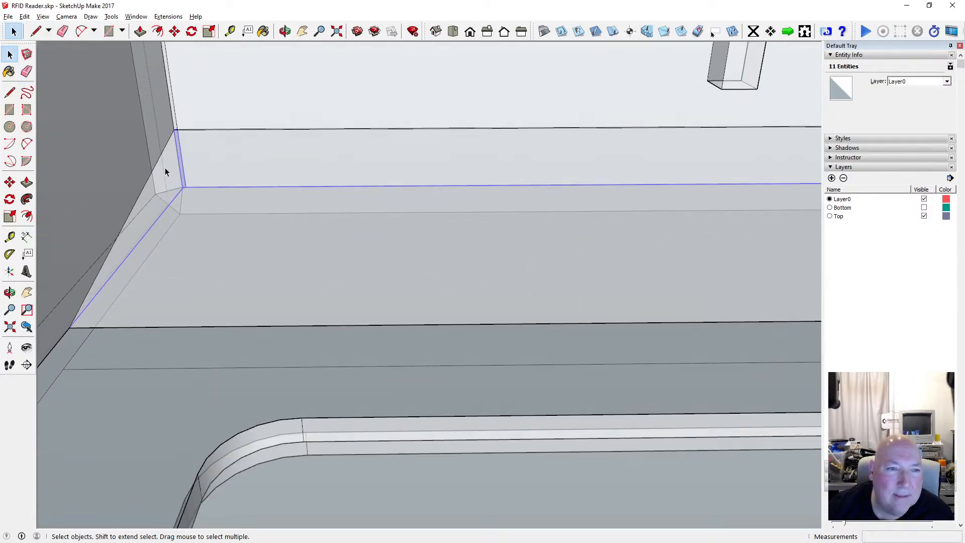
# Try deleting the diagonal edge at the left end of the sloped face, and undo the deletion.
pyautogui.click(162, 156)
pyautogui.scroll(-4, 251, 224)
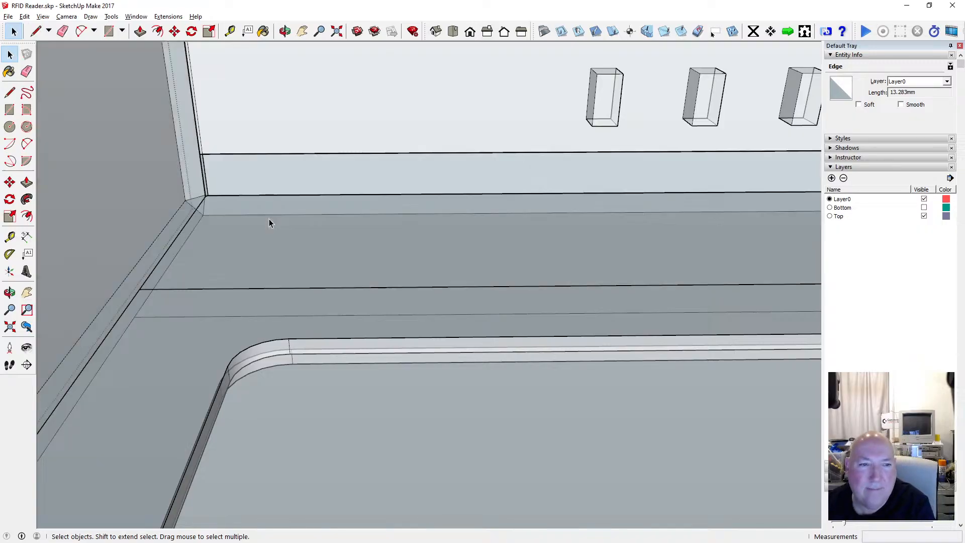
pyautogui.press('Escape')
pyautogui.click(151, 195)
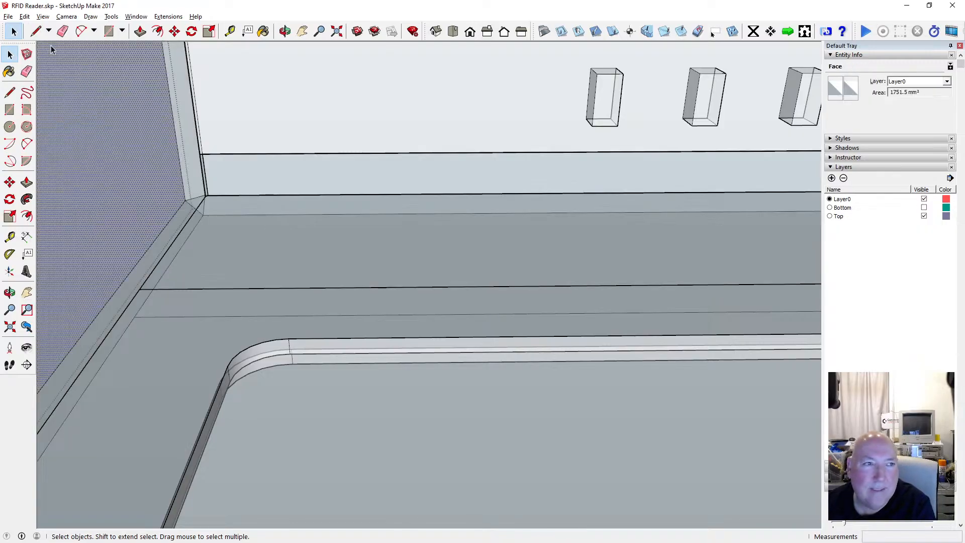
pyautogui.click(24, 16)
pyautogui.click(34, 28)
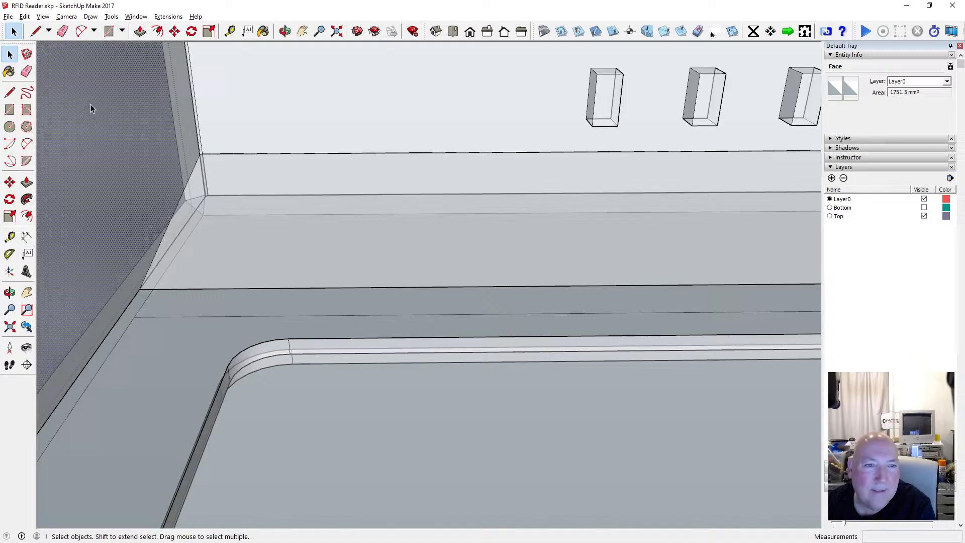
# Draw a line about 13 mm long from the left back inner corner forward to the front end of the sloped face.
pyautogui.click(9, 92)
pyautogui.click(206, 195)
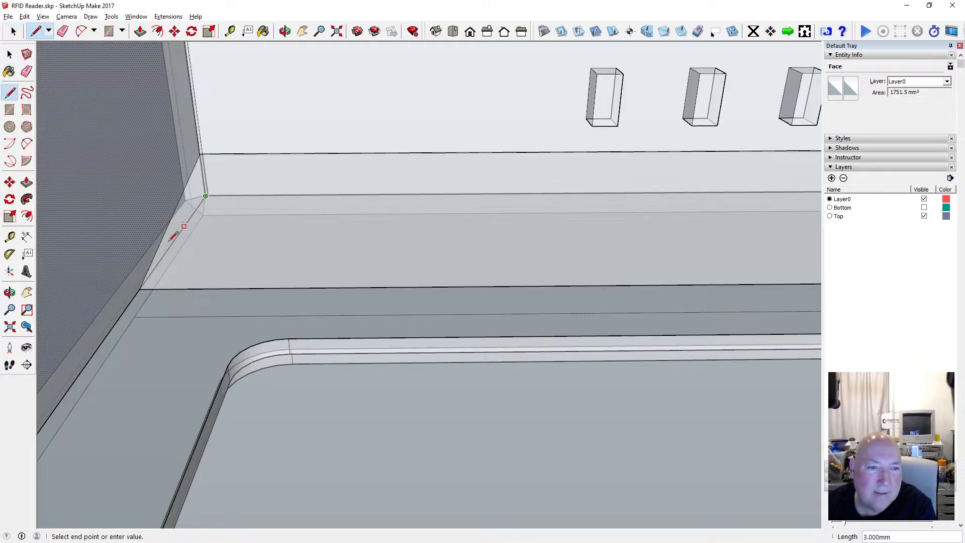
pyautogui.click(144, 286)
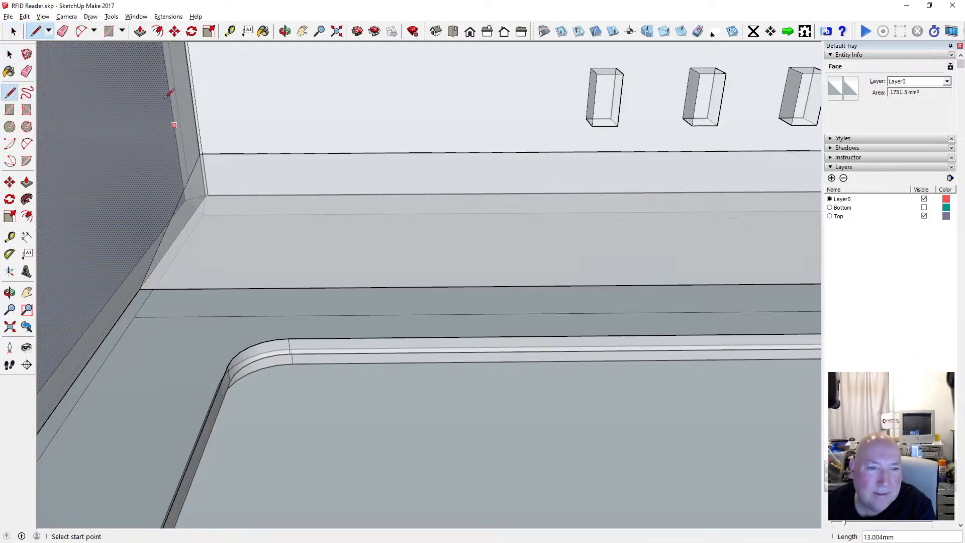
# Turn off the X-ray face style and delete the sloped face along the foot of the back wall.
pyautogui.click(43, 17)
pyautogui.moveTo(75, 149)
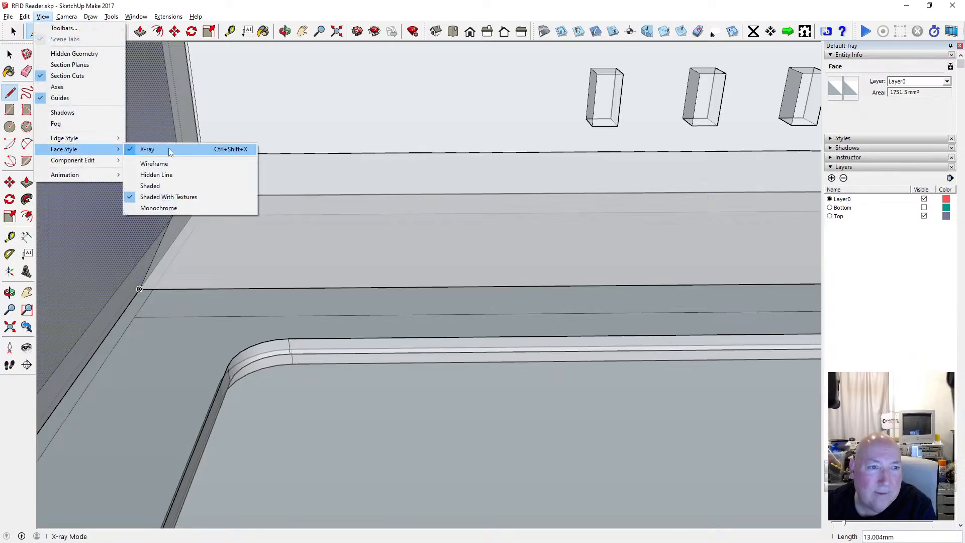
pyautogui.click(170, 151)
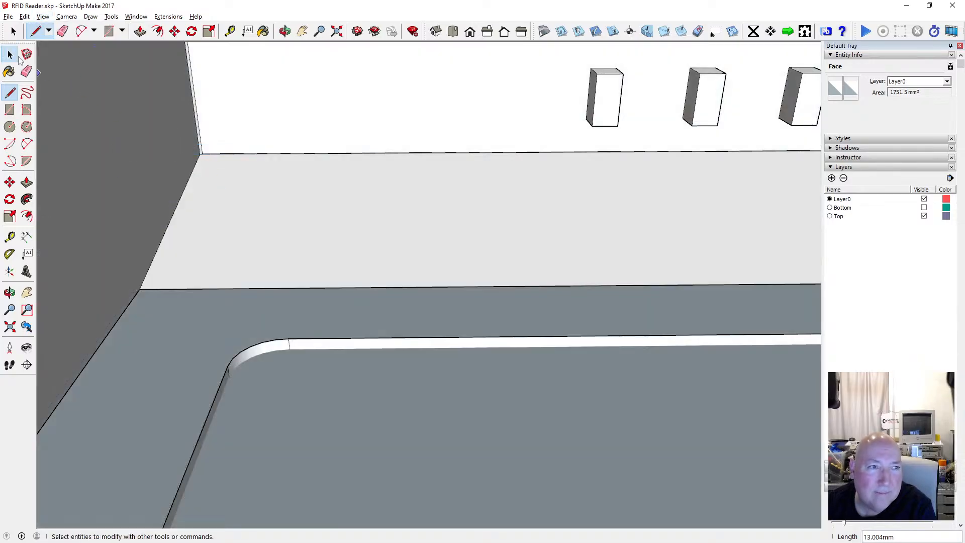
pyautogui.click(10, 54)
pyautogui.press('Escape')
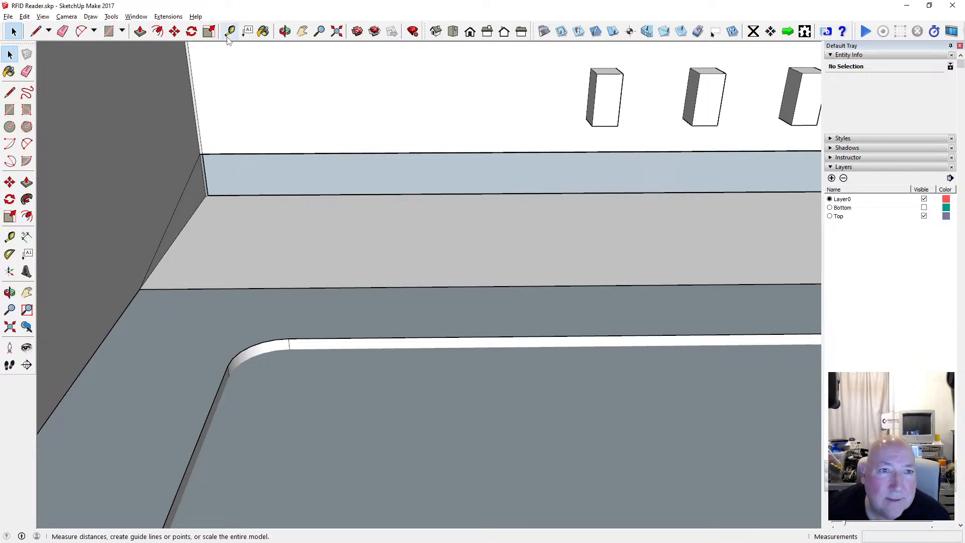
# Draw a 0.172 mm line across the left back inner corner and a 2.708 mm line up its vertical edge.
pyautogui.click(10, 92)
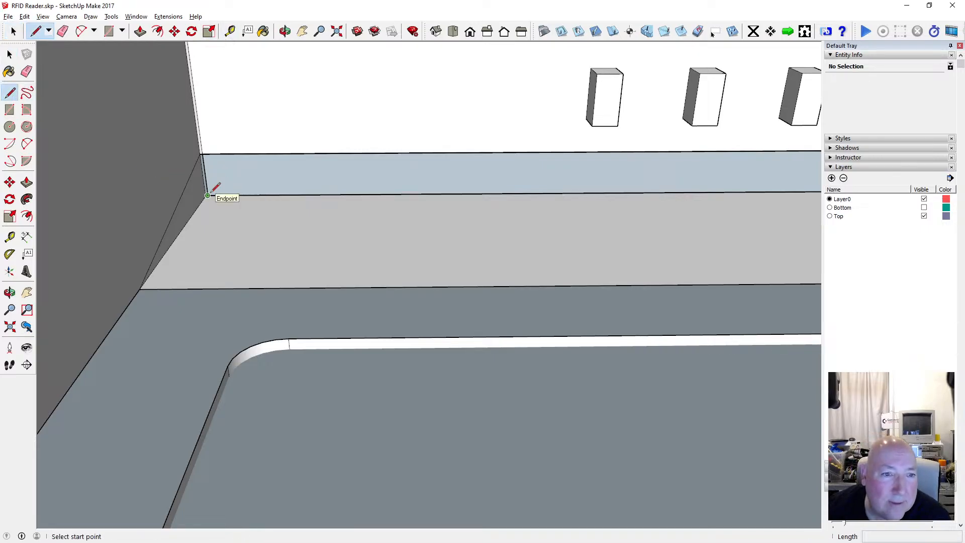
pyautogui.scroll(3, 214, 190)
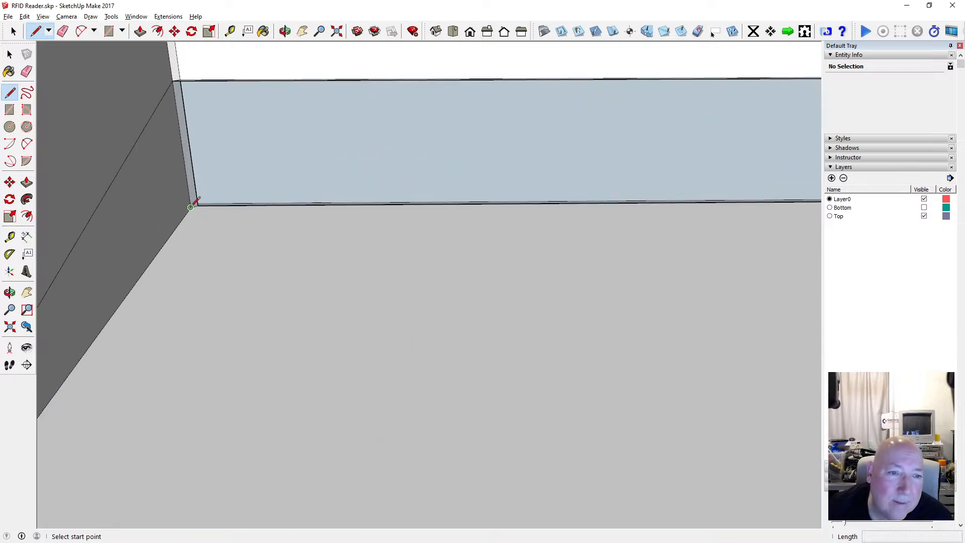
pyautogui.click(190, 208)
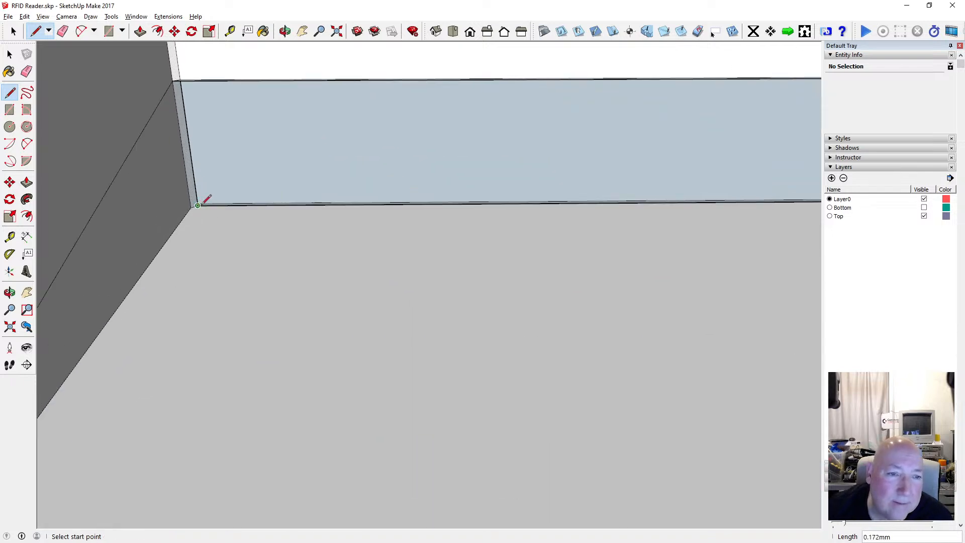
pyautogui.click(180, 79)
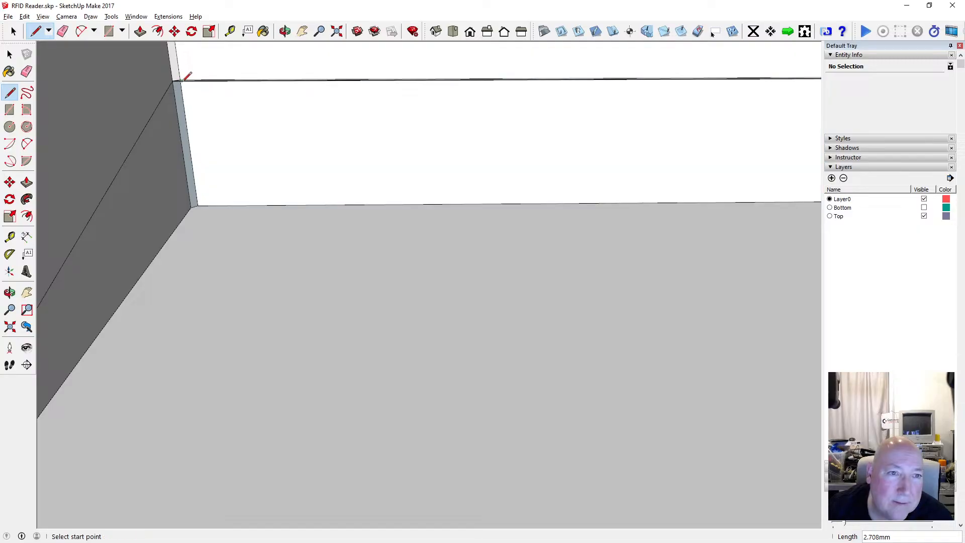
# Delete the leftover long edges across the back wall, the tiny corner edge and the diagonal edge on the left wall.
pyautogui.click(285, 31)
pyautogui.moveTo(241, 166); pyautogui.dragTo(238, 111)
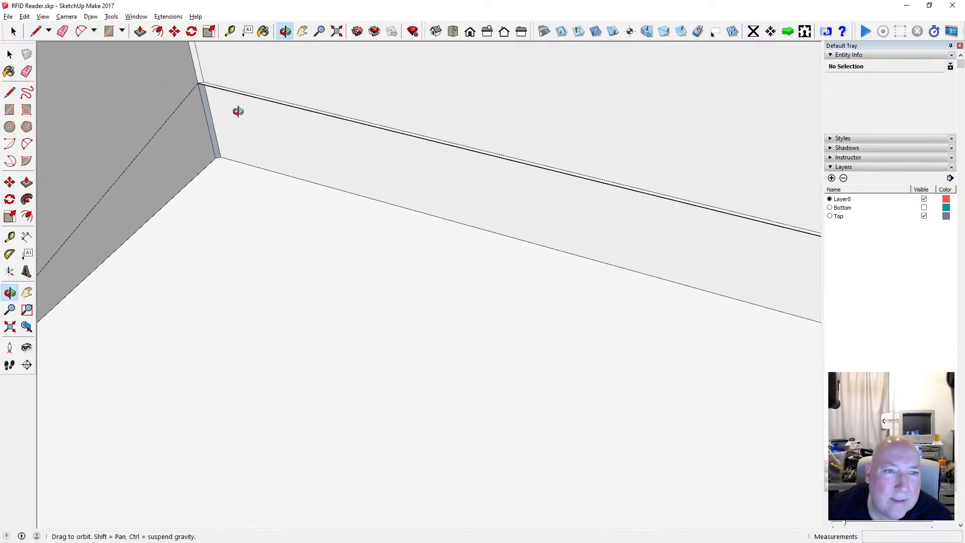
pyautogui.press('space')
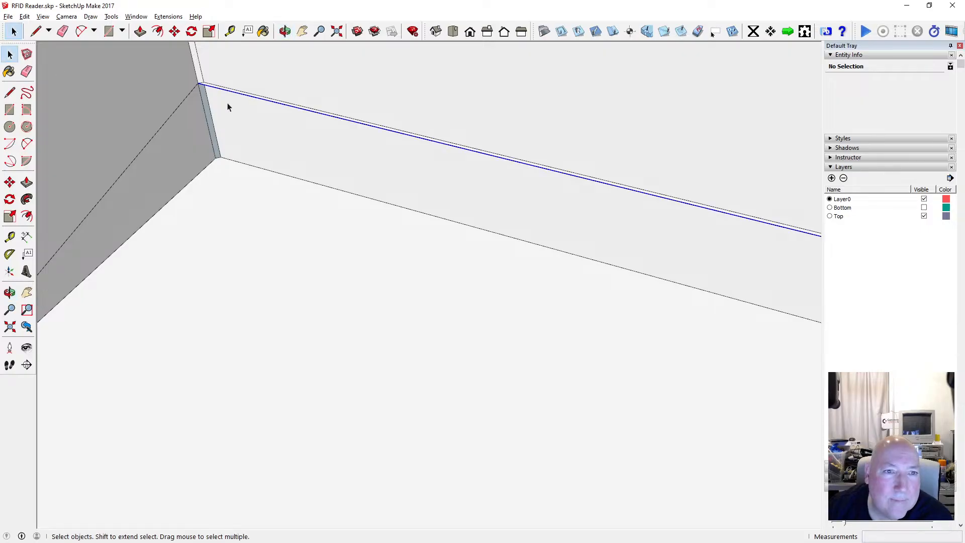
pyautogui.press('Delete')
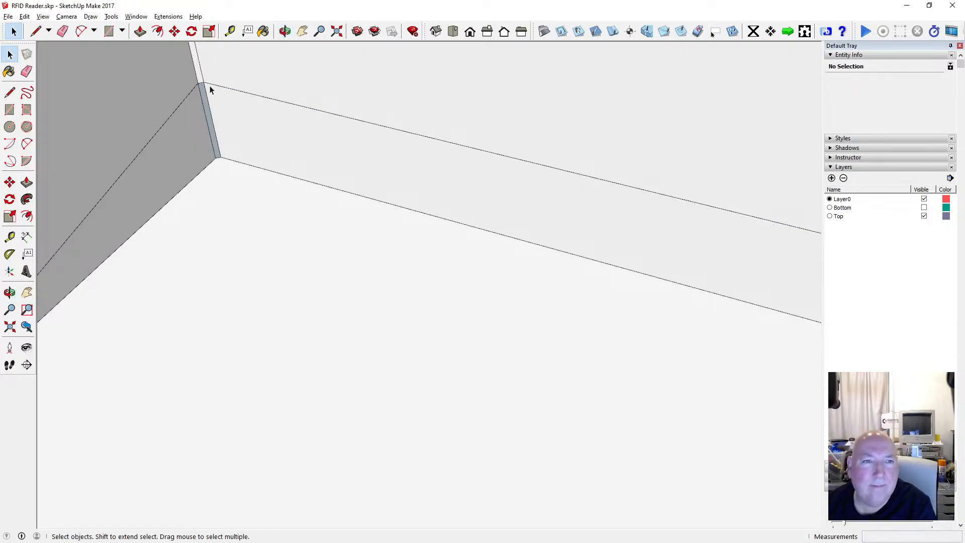
pyautogui.click(202, 87)
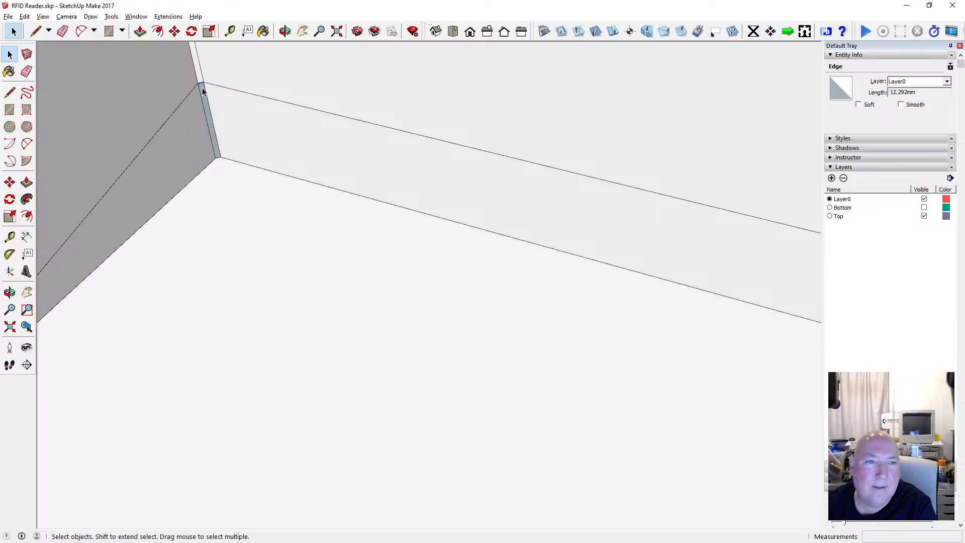
pyautogui.press('Delete')
pyautogui.click(193, 89)
pyautogui.press('Delete')
pyautogui.click(217, 84)
pyautogui.click(217, 85)
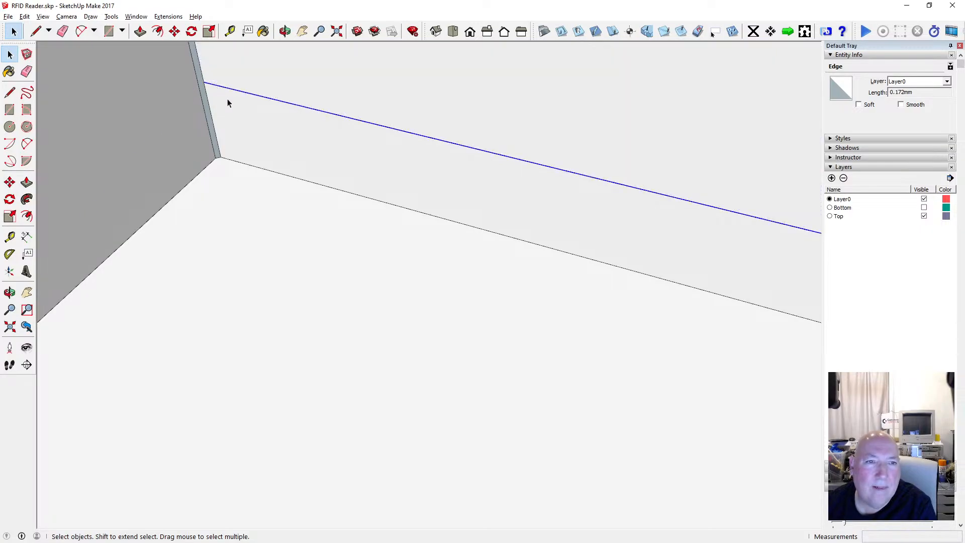
pyautogui.press('Delete')
# Reverse the narrow, back-facing face at the left back inner corner.
pyautogui.rightClick(217, 151)
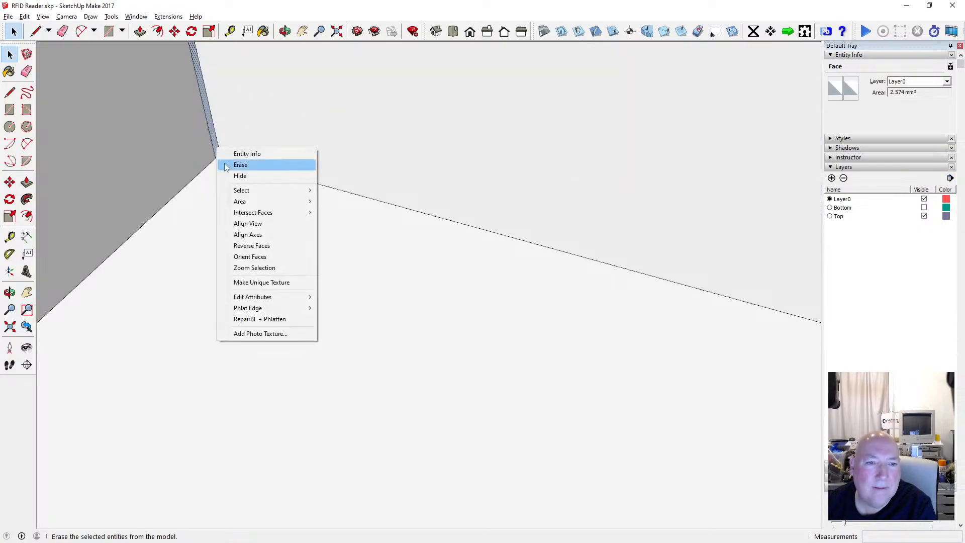
pyautogui.click(270, 245)
# Try reversing the left wall's inner face, and reverse it back to its original orientation.
pyautogui.click(179, 157)
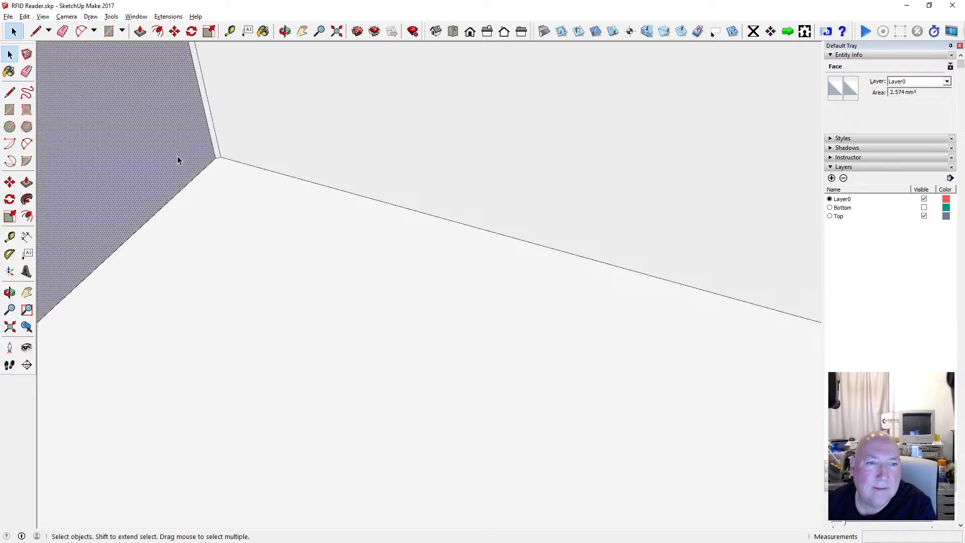
pyautogui.rightClick(177, 156)
pyautogui.click(237, 254)
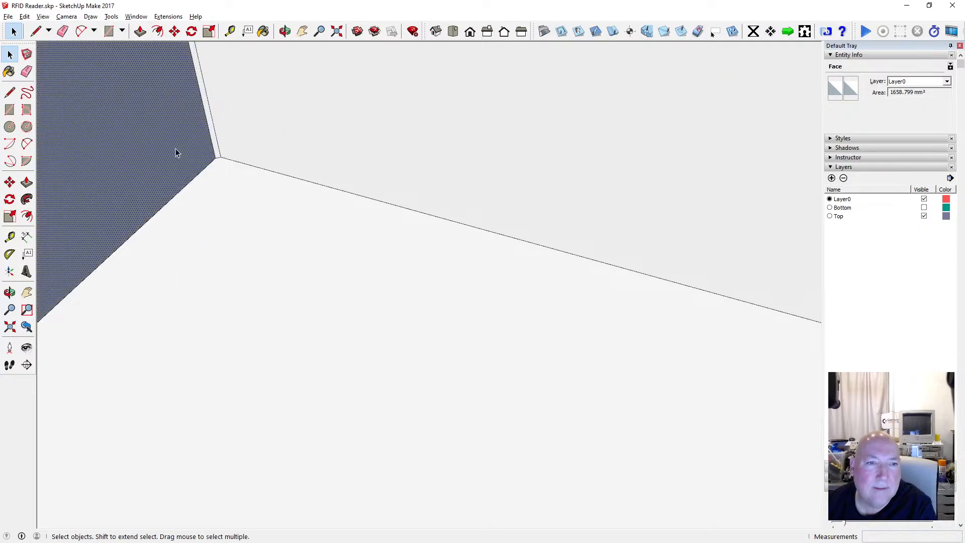
pyautogui.rightClick(176, 149)
pyautogui.click(238, 243)
pyautogui.scroll(-8, 284, 206)
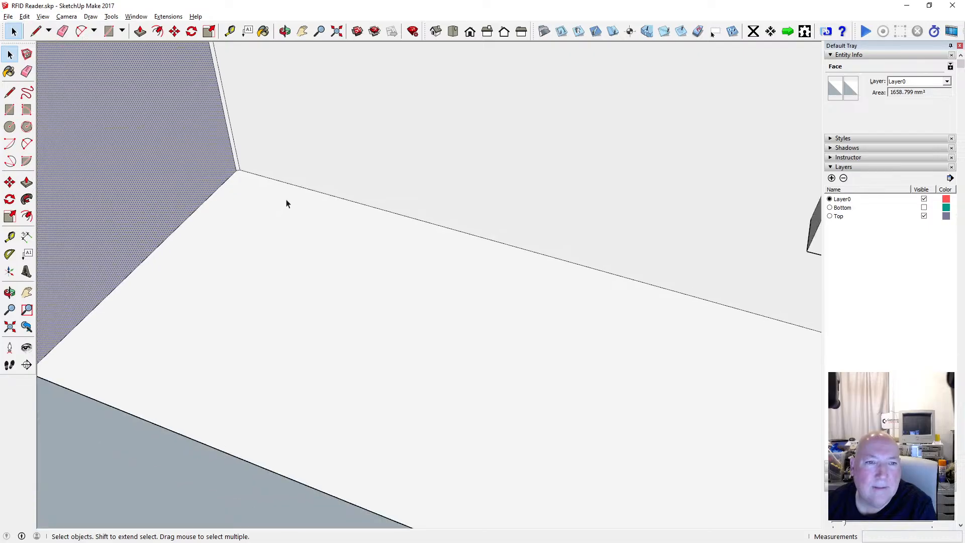
# Delete the long edge separating the back strip from the case's inner floor and reverse the merged floor face.
pyautogui.scroll(-5, 216, 267)
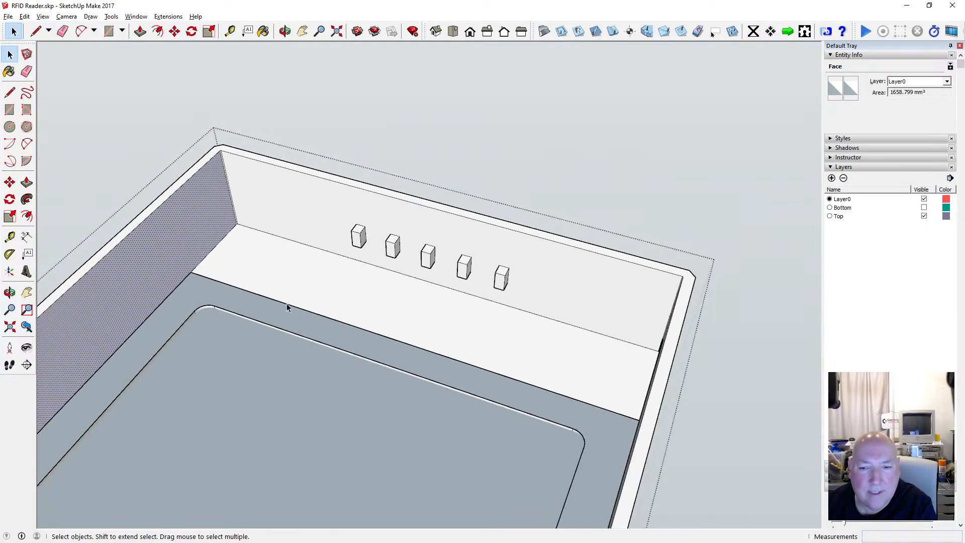
pyautogui.scroll(5, 287, 306)
pyautogui.click(281, 300)
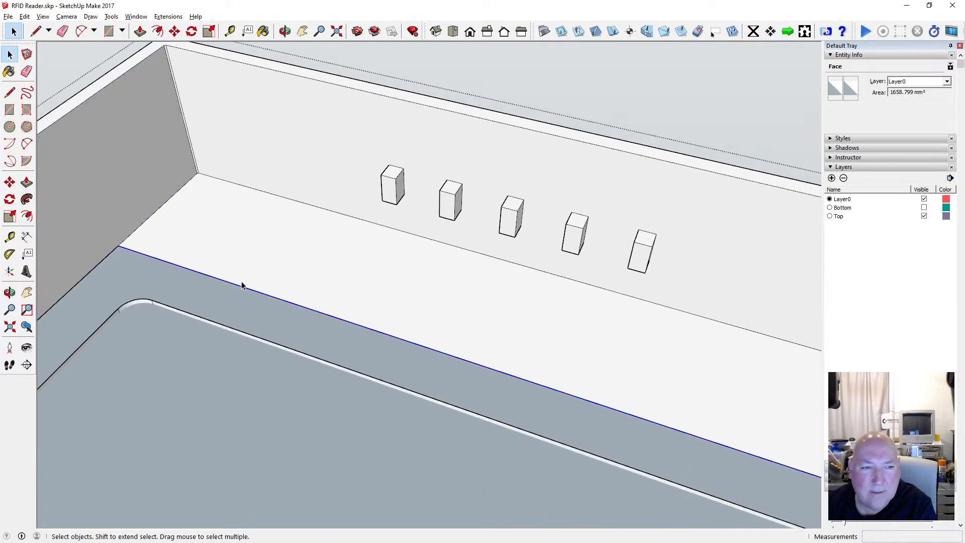
pyautogui.press('Delete')
pyautogui.click(261, 243)
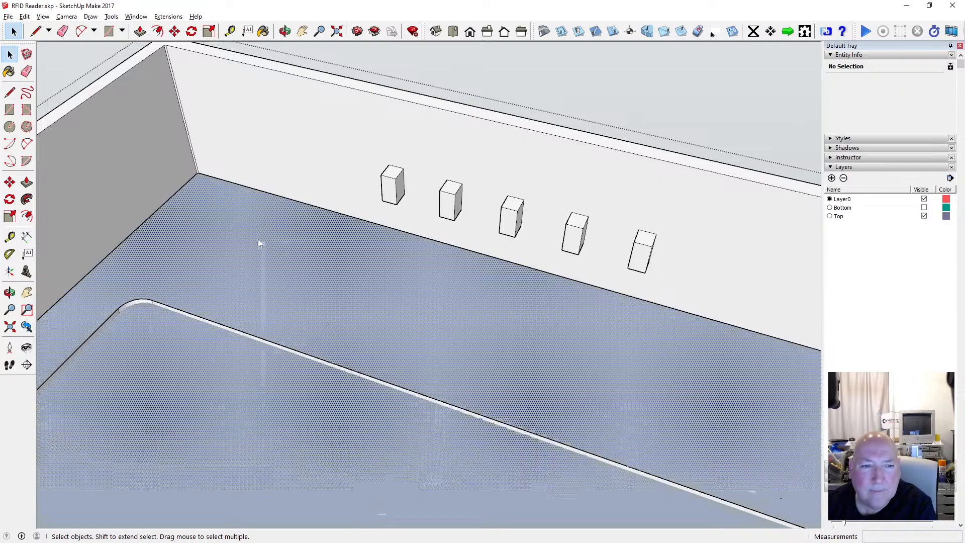
pyautogui.rightClick(259, 241)
pyautogui.click(310, 342)
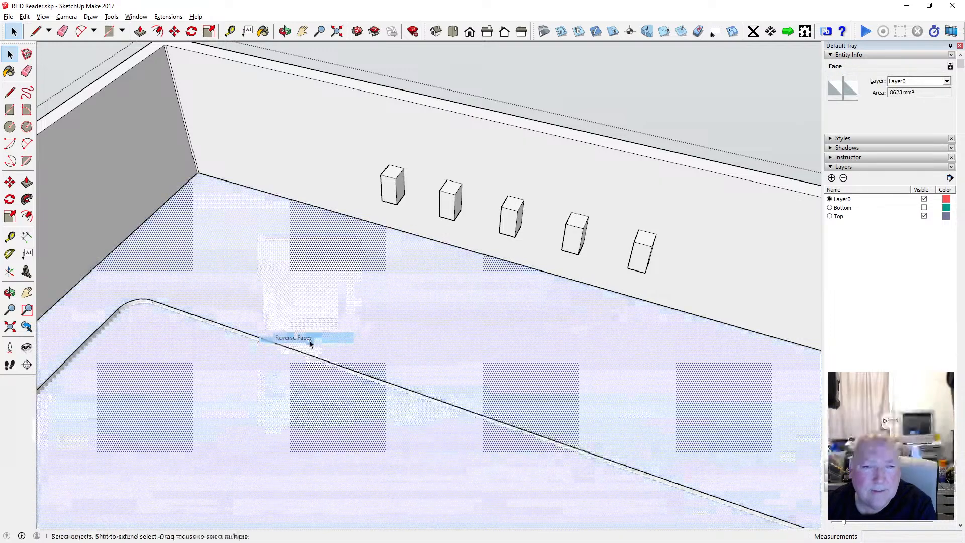
# Draw a 2.708 mm vertical line from the floor up the right back inner corner to the diagonal edge's upper end.
pyautogui.moveTo(373, 256); pyautogui.dragTo(608, 232, button='middle')
pyautogui.scroll(3, 589, 260)
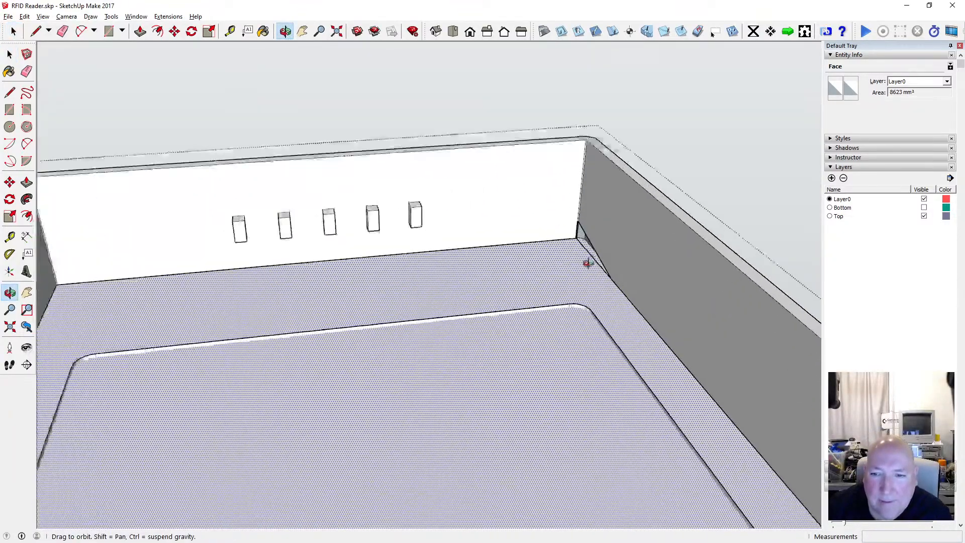
pyautogui.moveTo(398, 301); pyautogui.dragTo(560, 225)
pyautogui.scroll(1, 560, 225)
pyautogui.scroll(3, 560, 225)
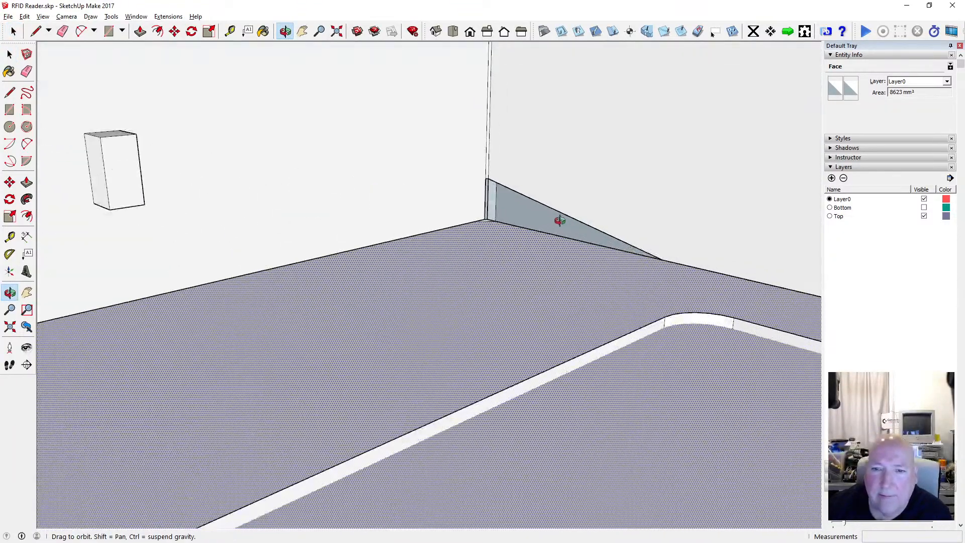
pyautogui.click(10, 92)
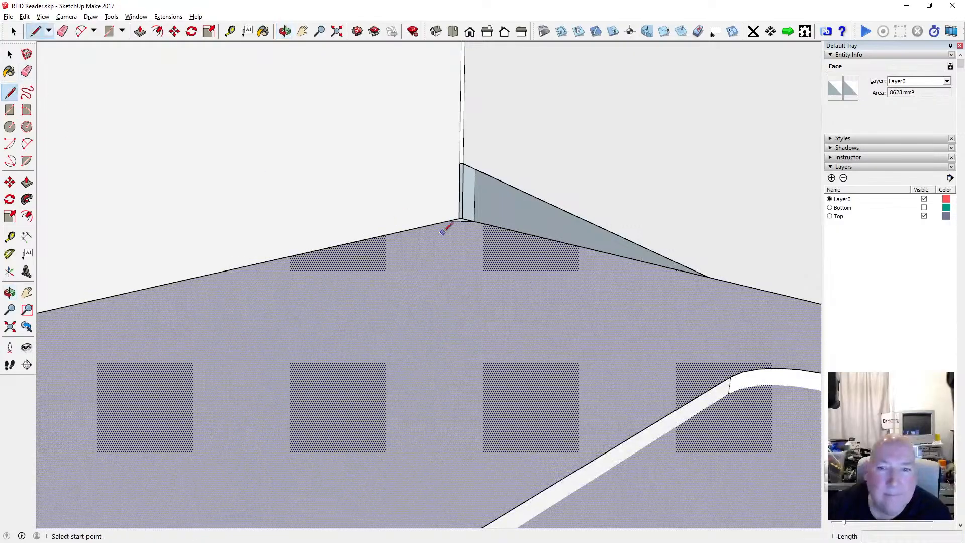
pyautogui.click(463, 218)
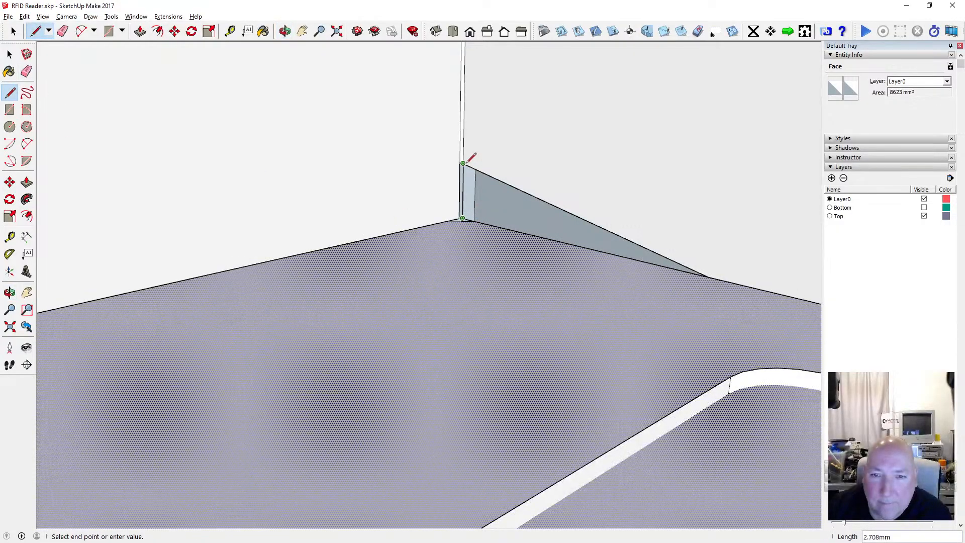
pyautogui.click(462, 164)
# Close the gap at the foot of the right back inner corner with a 0.172 mm line.
pyautogui.scroll(5, 473, 213)
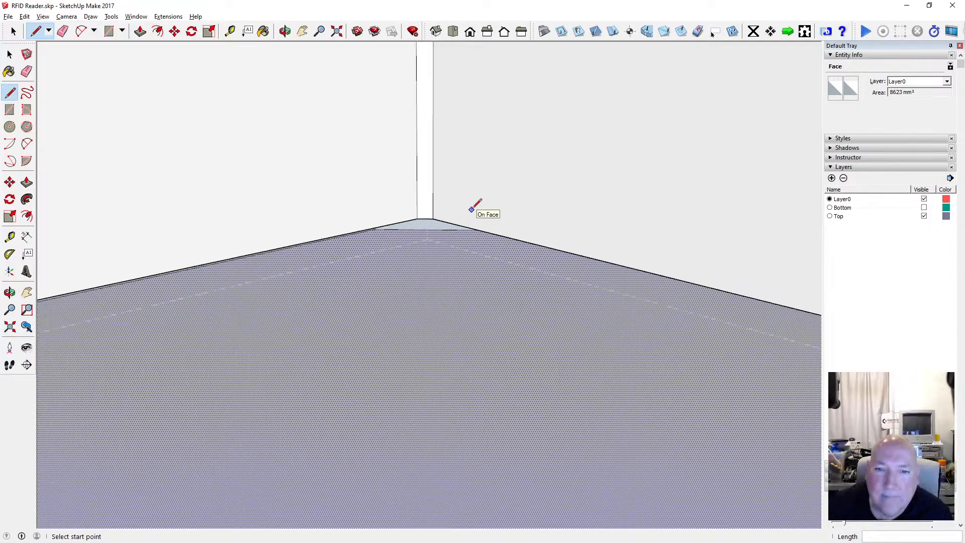
pyautogui.scroll(2, 473, 208)
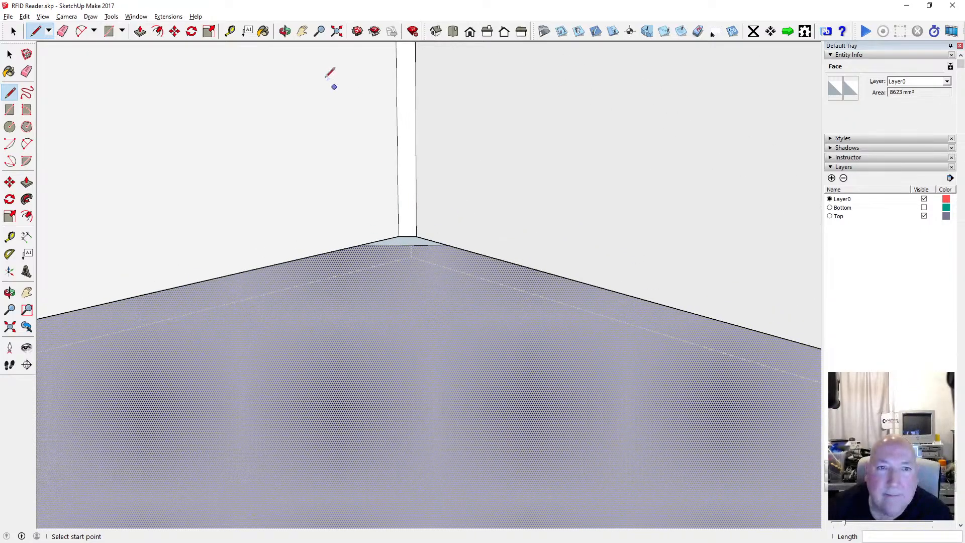
pyautogui.press('o')
pyautogui.moveTo(338, 90); pyautogui.dragTo(356, 168)
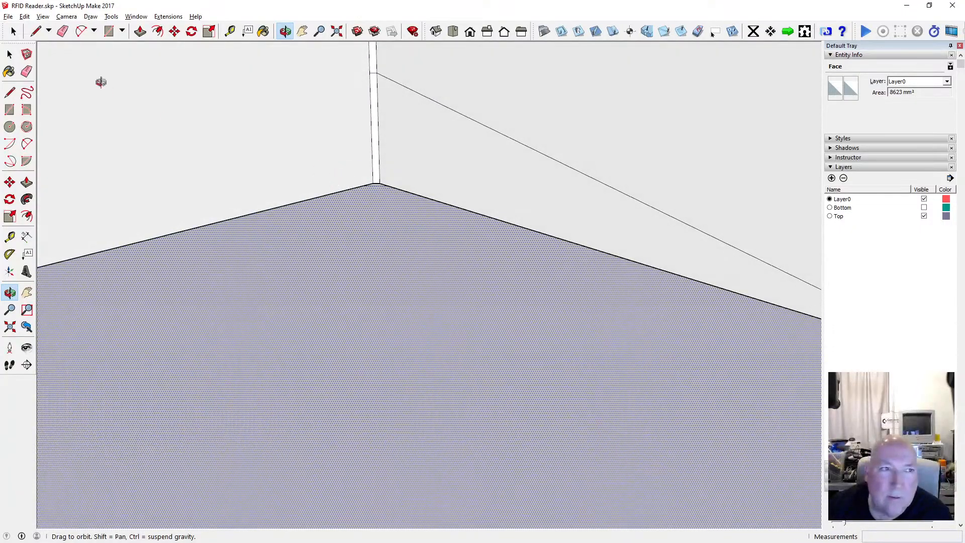
pyautogui.moveTo(274, 169); pyautogui.dragTo(286, 174)
pyautogui.moveTo(265, 168); pyautogui.dragTo(265, 166)
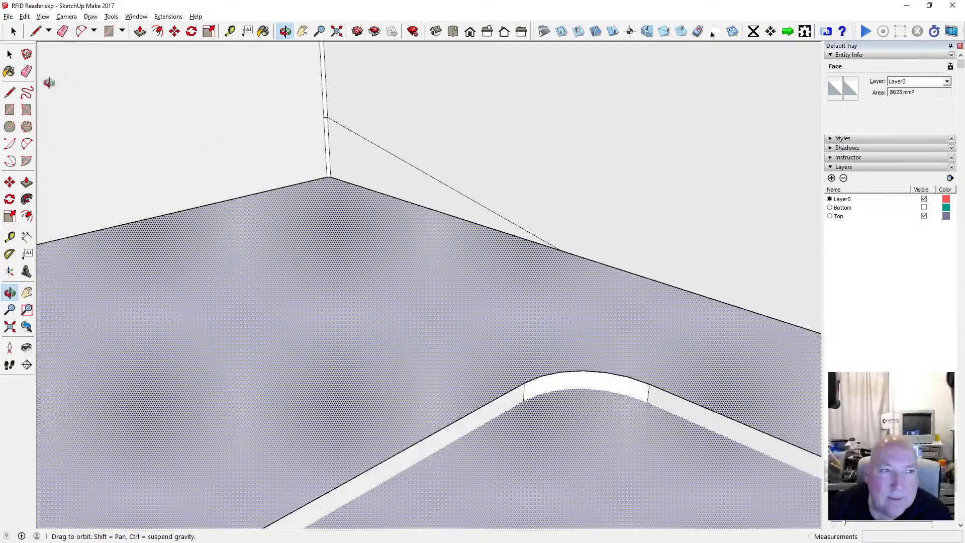
pyautogui.click(10, 93)
pyautogui.scroll(4, 340, 171)
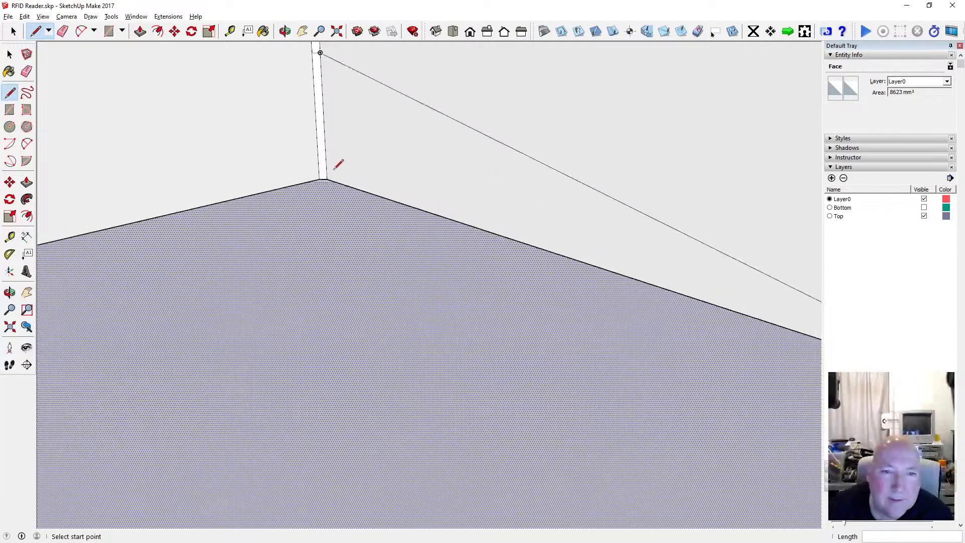
pyautogui.scroll(1, 322, 186)
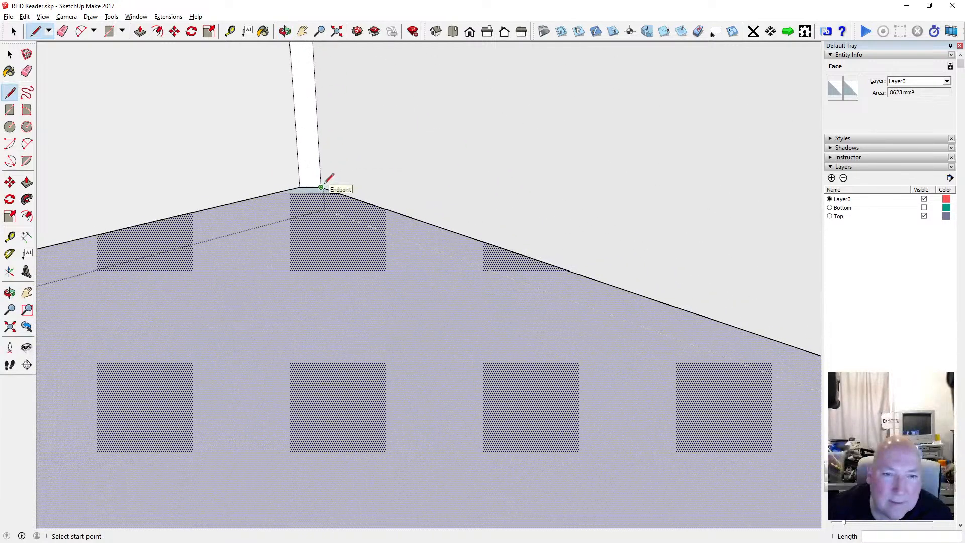
pyautogui.press('Escape')
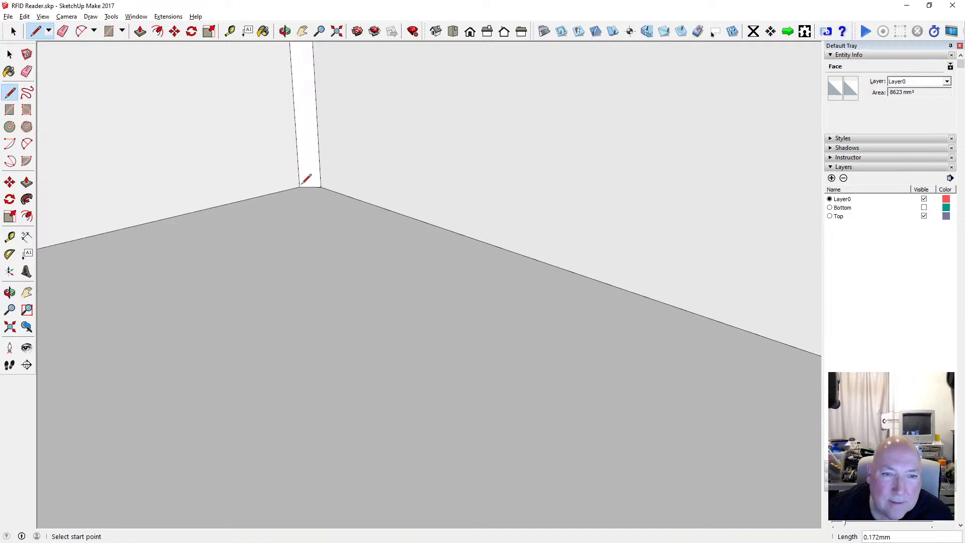
pyautogui.scroll(-3, 365, 166)
pyautogui.scroll(-2, 355, 178)
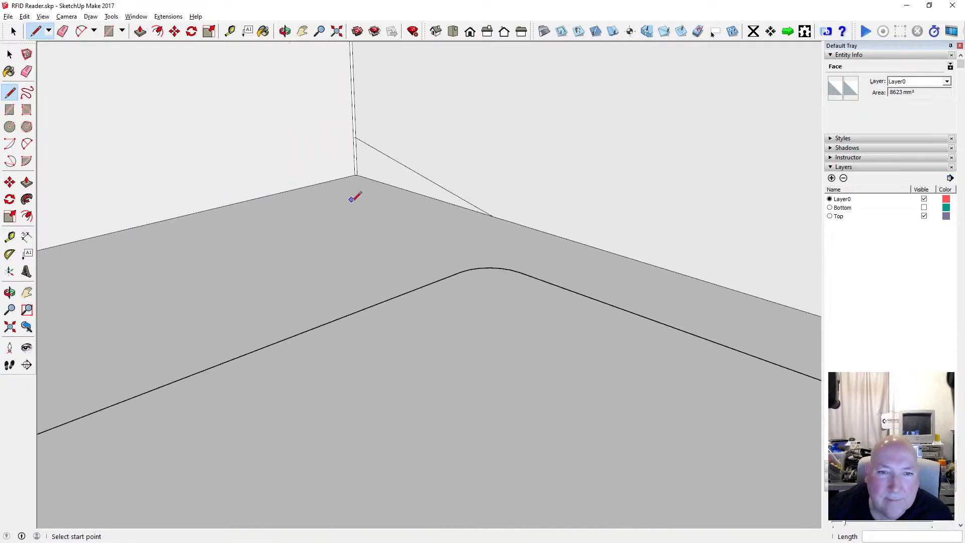
# Delete the leftover diagonal edge on the right wall and the tiny cross edge at the right back inner corner.
pyautogui.click(9, 55)
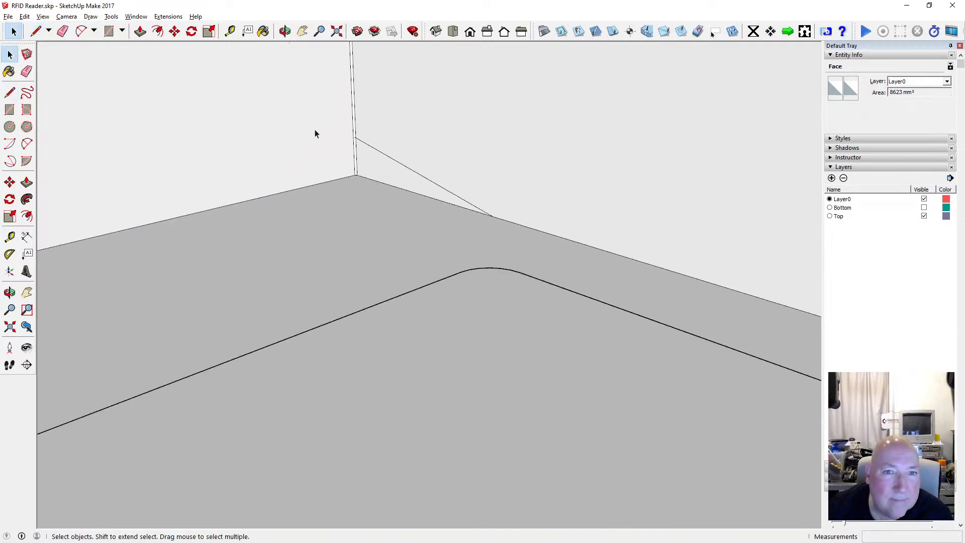
pyautogui.click(364, 143)
pyautogui.press('Delete')
pyautogui.scroll(4, 356, 136)
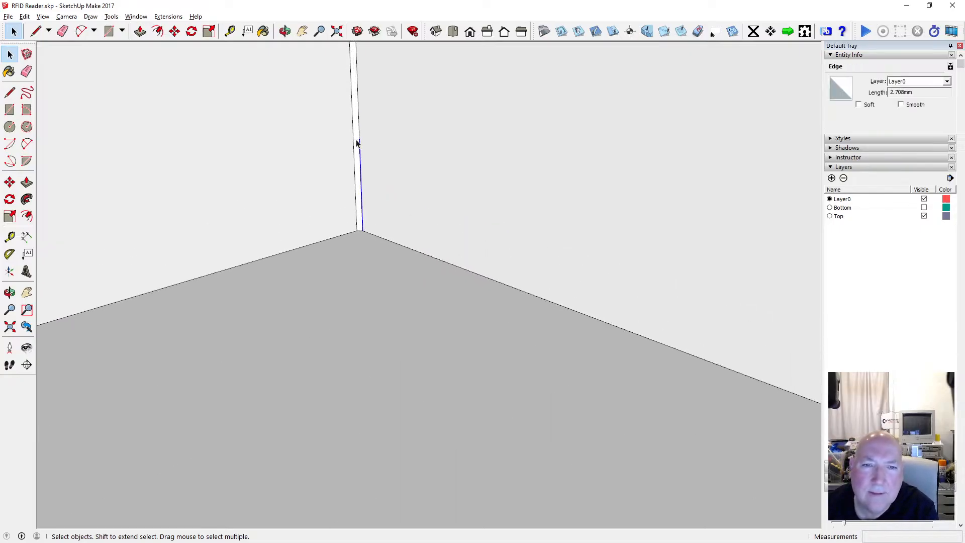
pyautogui.press('Delete')
pyautogui.scroll(-4, 367, 164)
pyautogui.scroll(-5, 368, 162)
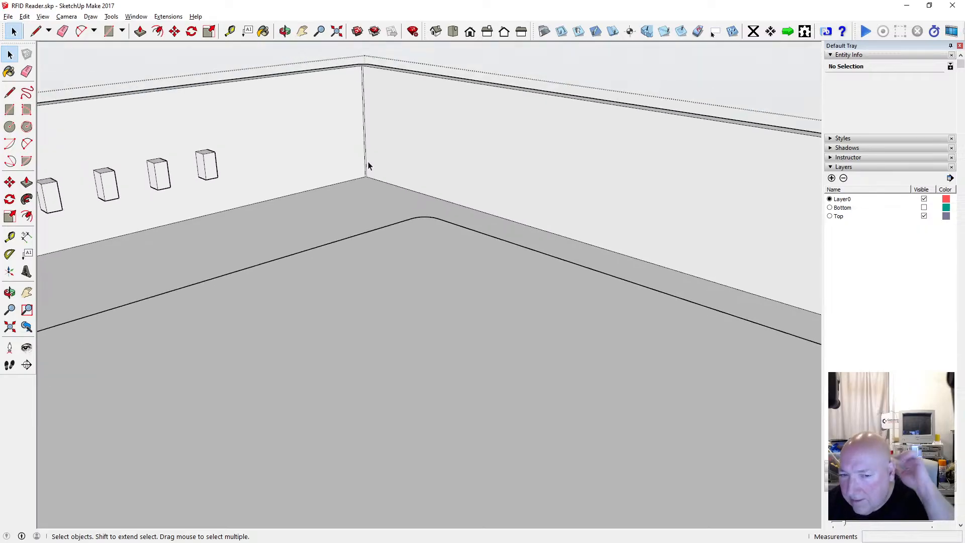
# Select the case's inner floor face and turn on the X-ray face style.
pyautogui.click(284, 31)
pyautogui.moveTo(346, 161); pyautogui.dragTo(245, 173)
pyautogui.press('space')
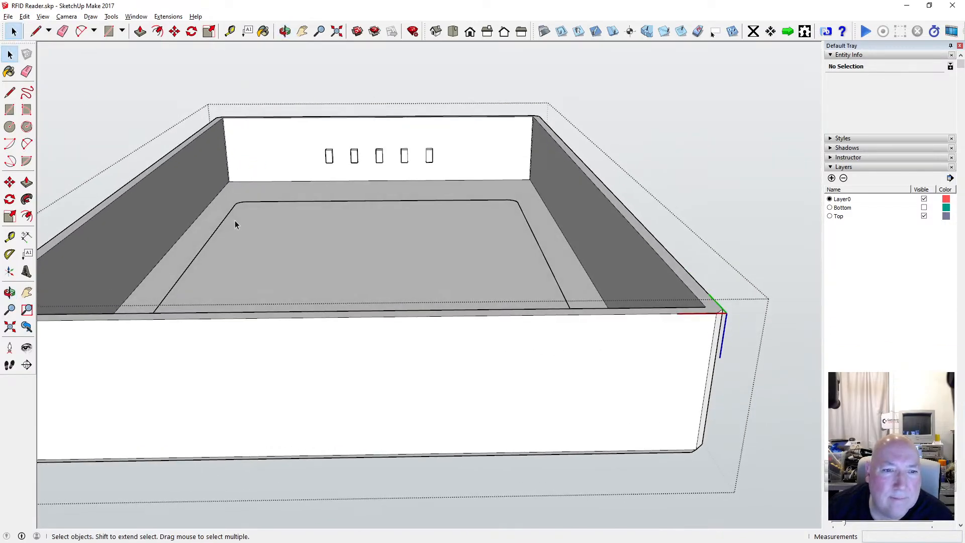
pyautogui.click(248, 222)
pyautogui.scroll(-5, 309, 160)
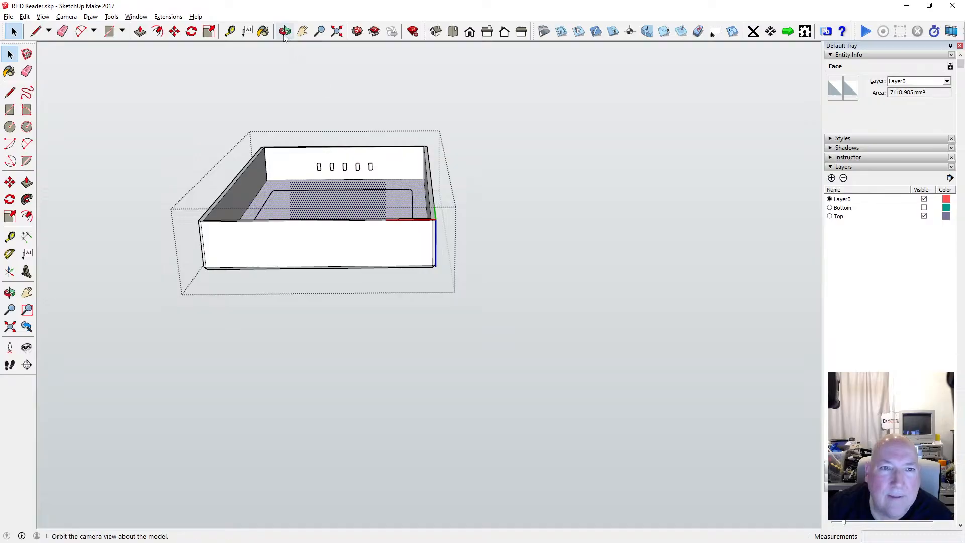
pyautogui.moveTo(310, 159); pyautogui.dragTo(570, 200, button='middle')
pyautogui.scroll(6, 570, 201)
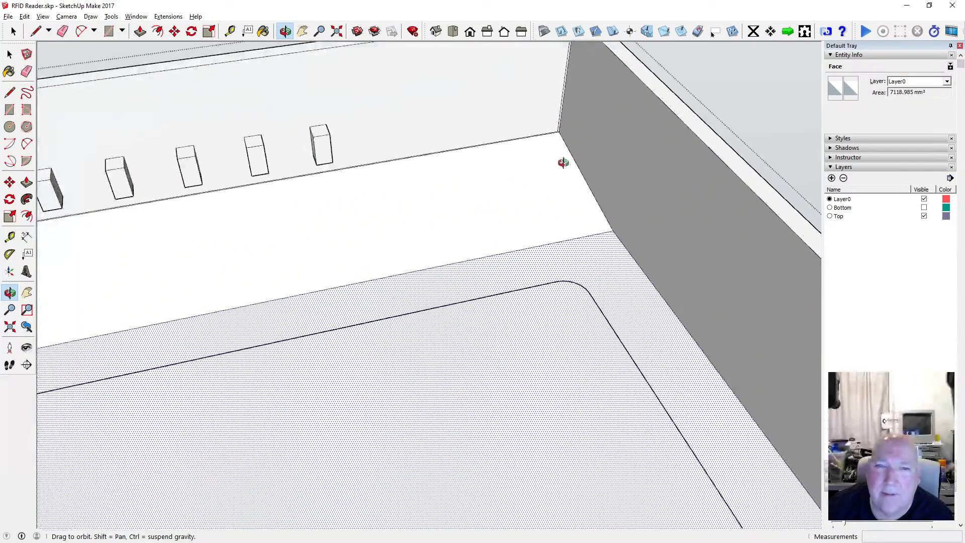
pyautogui.moveTo(563, 161); pyautogui.dragTo(439, 168, button='middle')
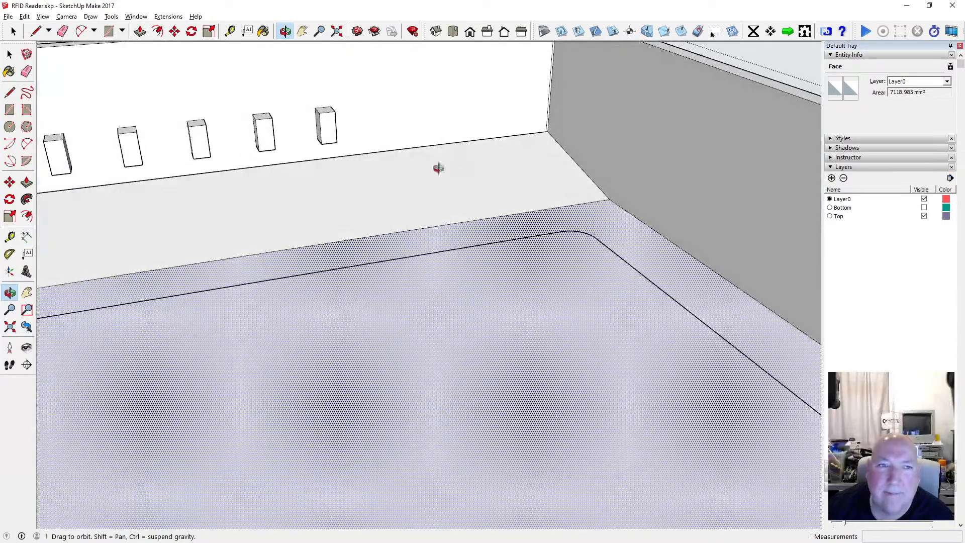
pyautogui.click(43, 17)
pyautogui.moveTo(105, 151)
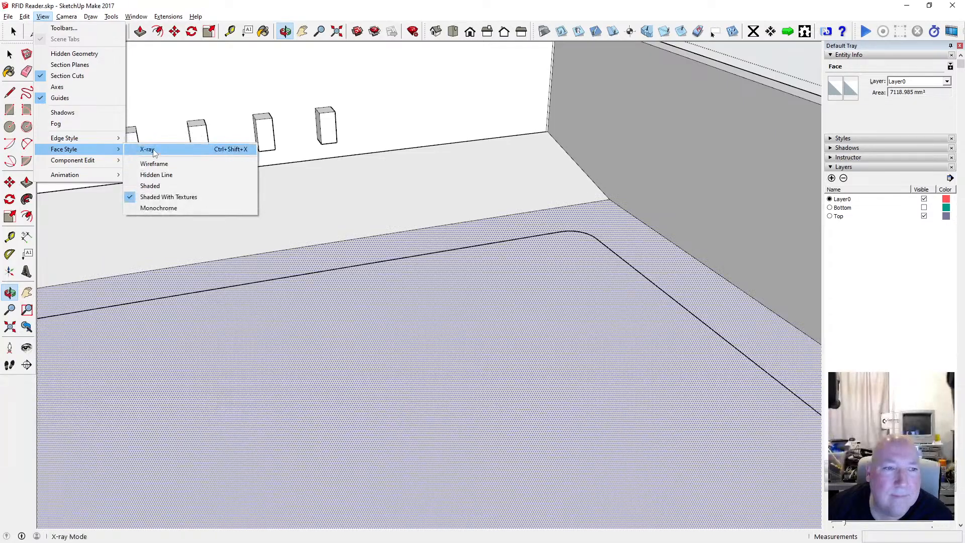
pyautogui.click(151, 149)
# Draw a line about 13 mm long from the floor's right back corner towards the back wall, and a 2.701 mm line up from its end.
pyautogui.scroll(5, 558, 166)
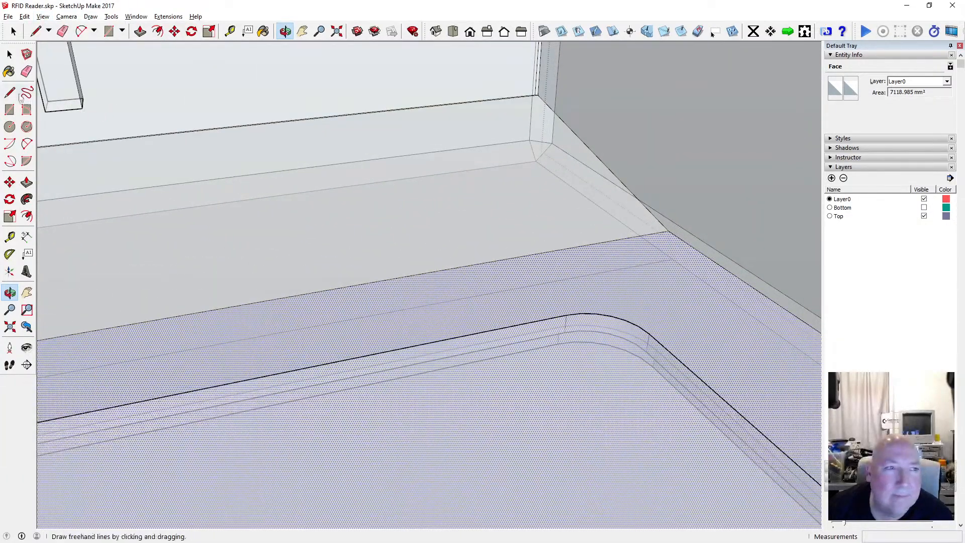
pyautogui.press('l')
pyautogui.scroll(2, 567, 233)
pyautogui.click(704, 227)
pyautogui.scroll(3, 582, 134)
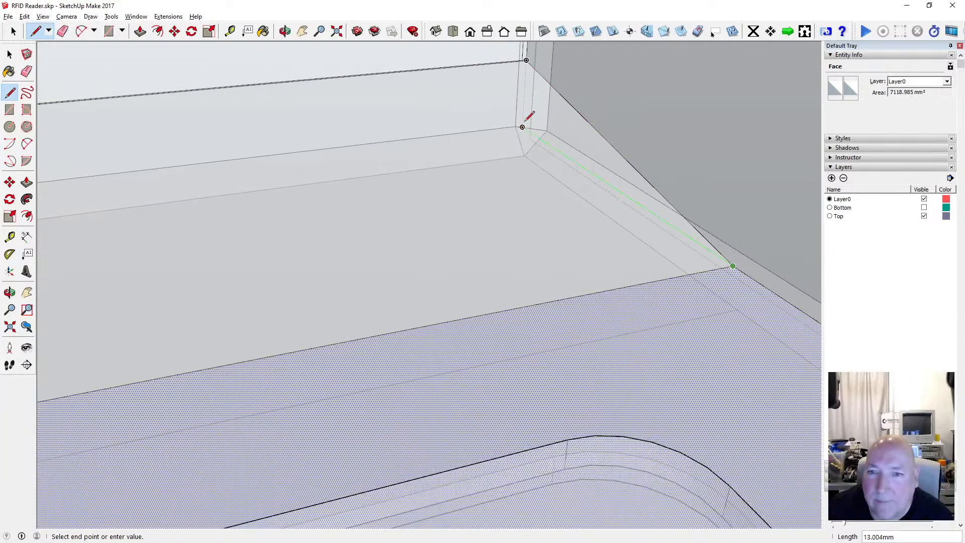
pyautogui.scroll(2, 527, 119)
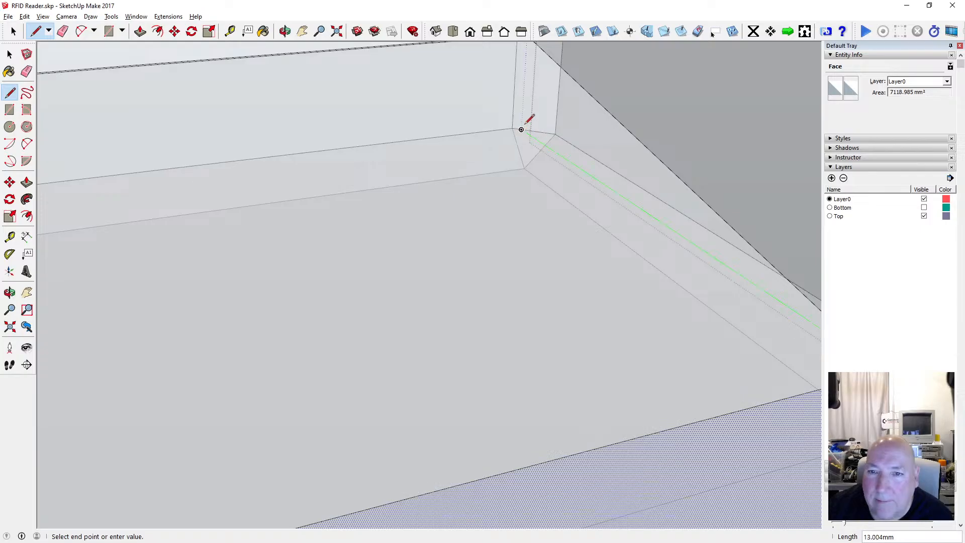
pyautogui.moveTo(301, 54); pyautogui.dragTo(408, 127, button='middle')
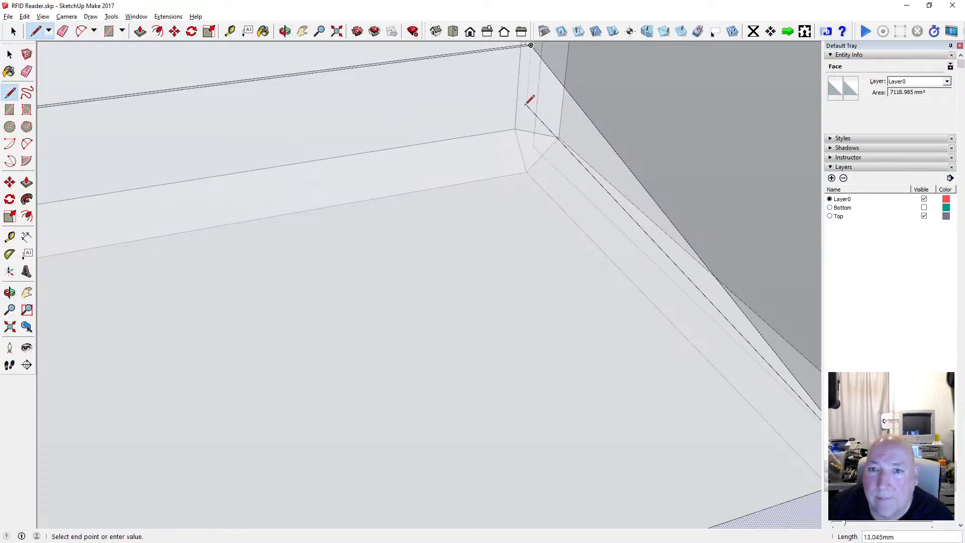
pyautogui.click(523, 137)
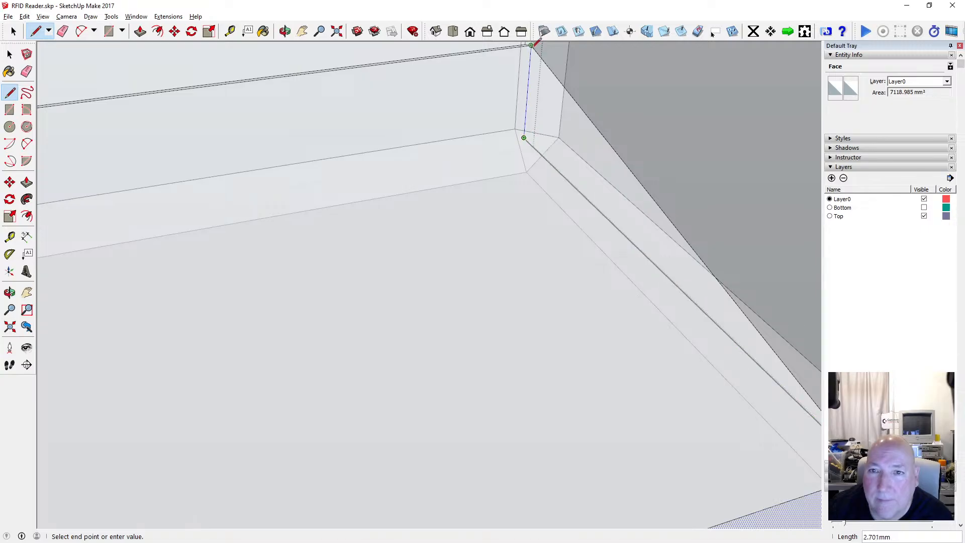
pyautogui.click(531, 45)
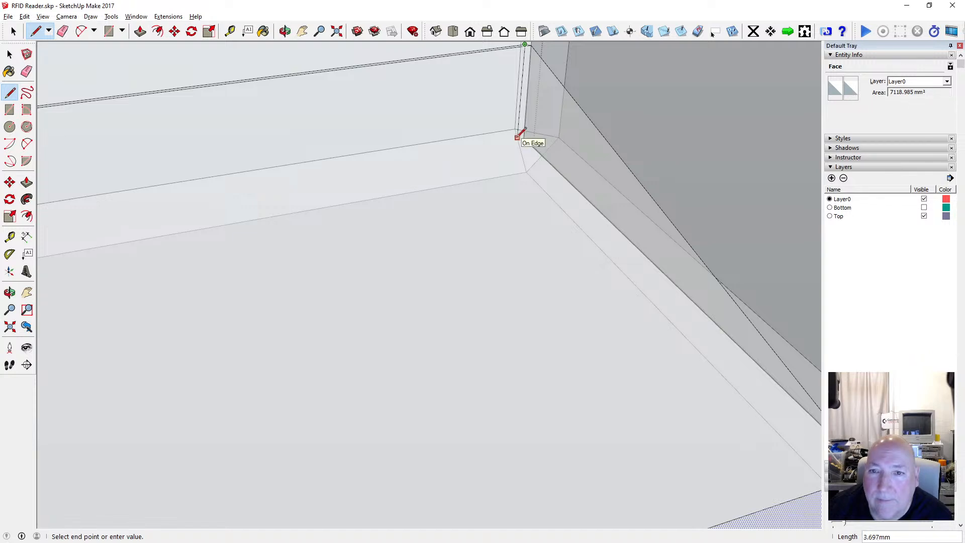
# Draw a line down the right back inner corner to floor level and a 0.172 mm line across its foot.
pyautogui.scroll(2, 518, 135)
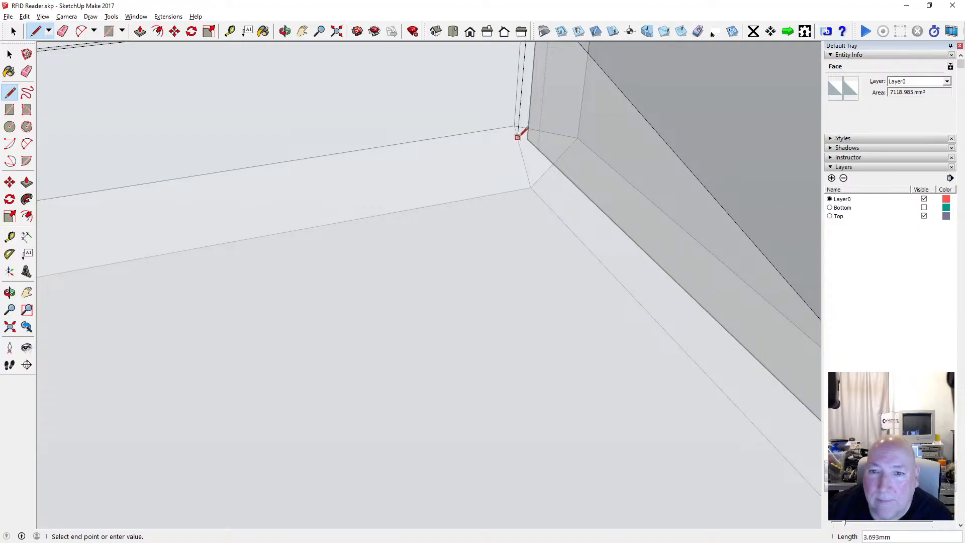
pyautogui.click(523, 156)
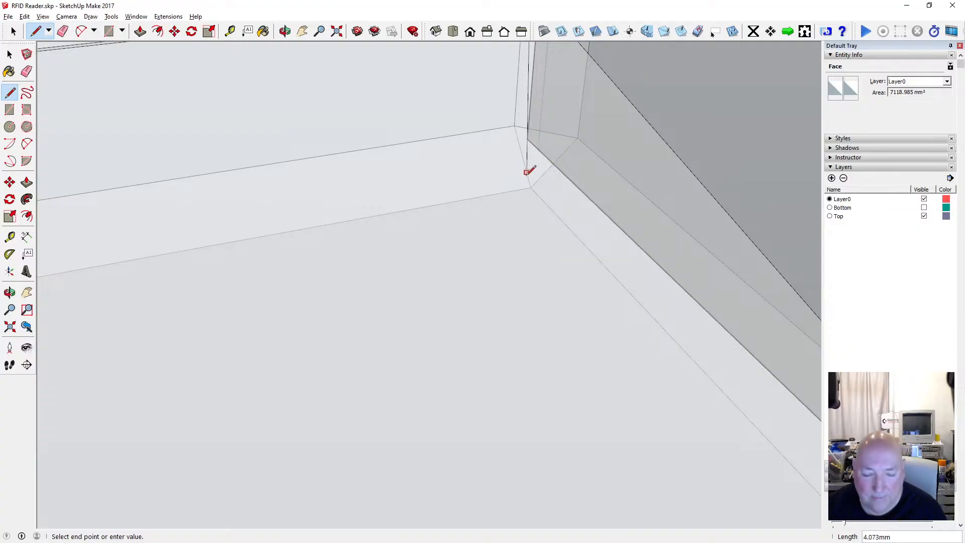
pyautogui.scroll(-3, 527, 164)
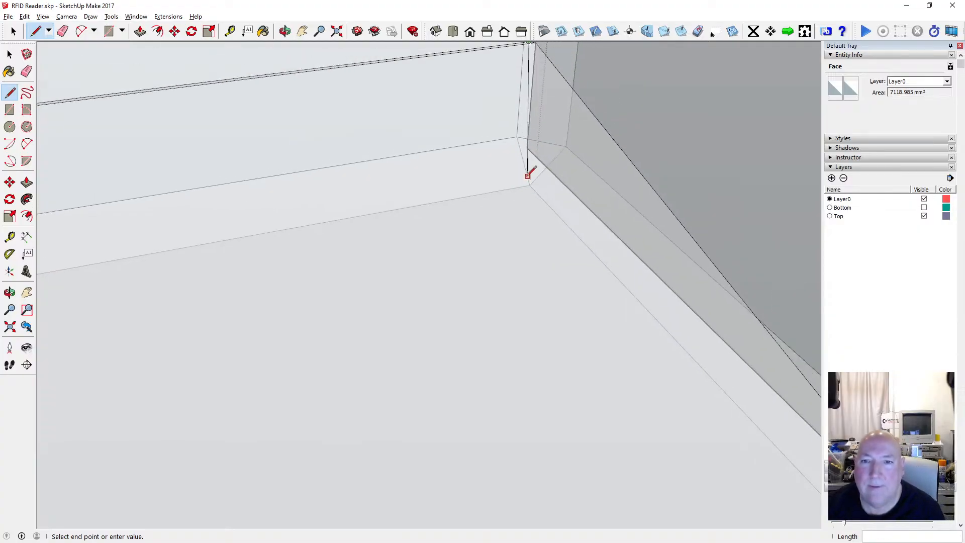
pyautogui.click(285, 32)
pyautogui.moveTo(524, 134); pyautogui.dragTo(555, 171)
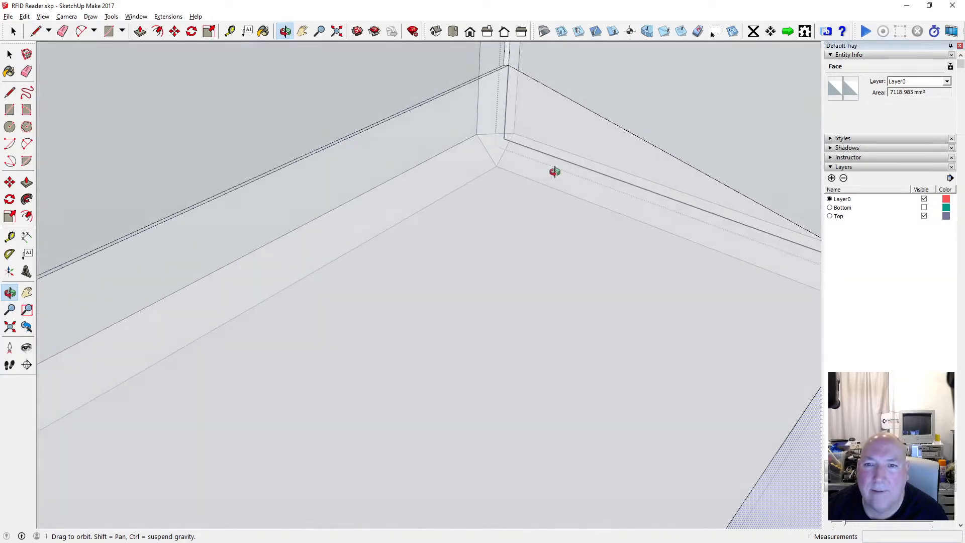
pyautogui.click(10, 92)
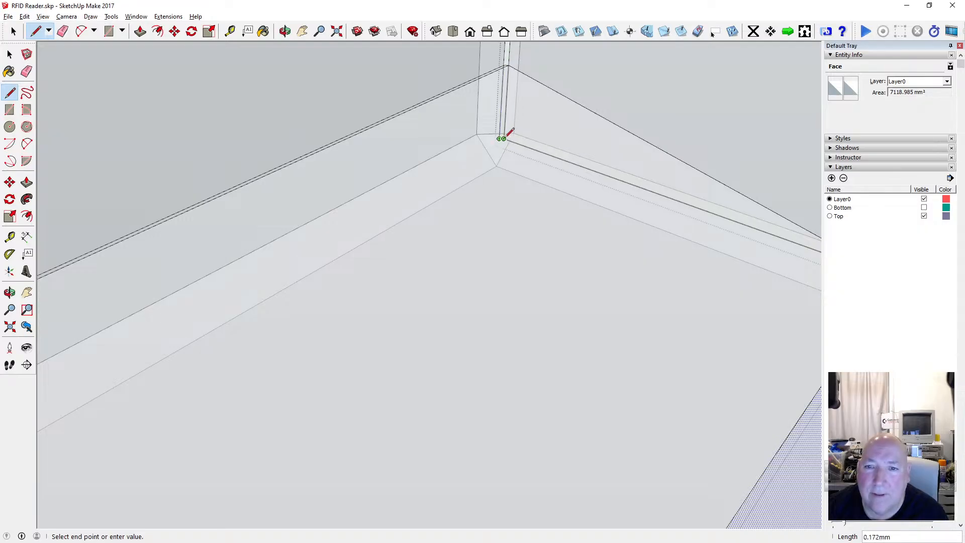
pyautogui.click(502, 138)
pyautogui.scroll(-6, 500, 136)
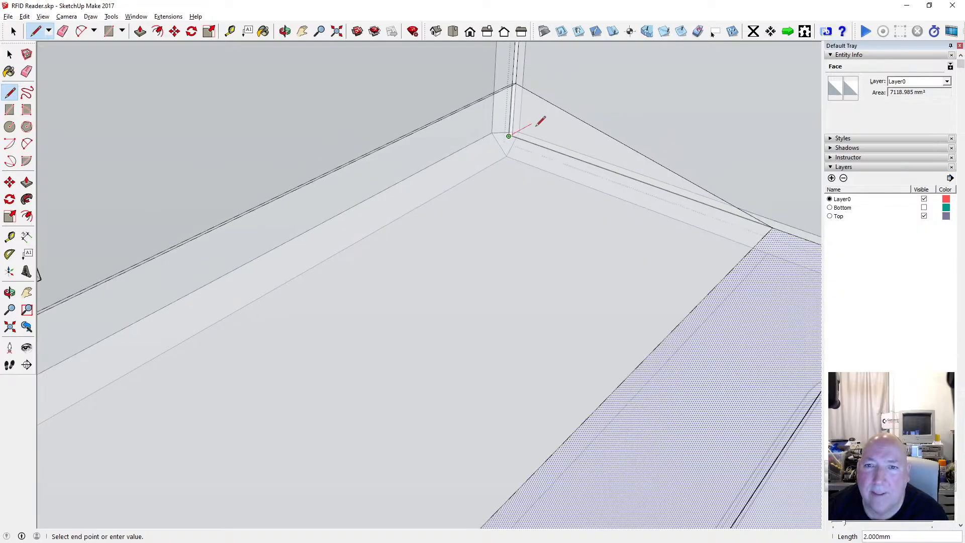
# Draw the floor-level line along the back wall from the right inner corner to the left back inner corner.
pyautogui.press('o')
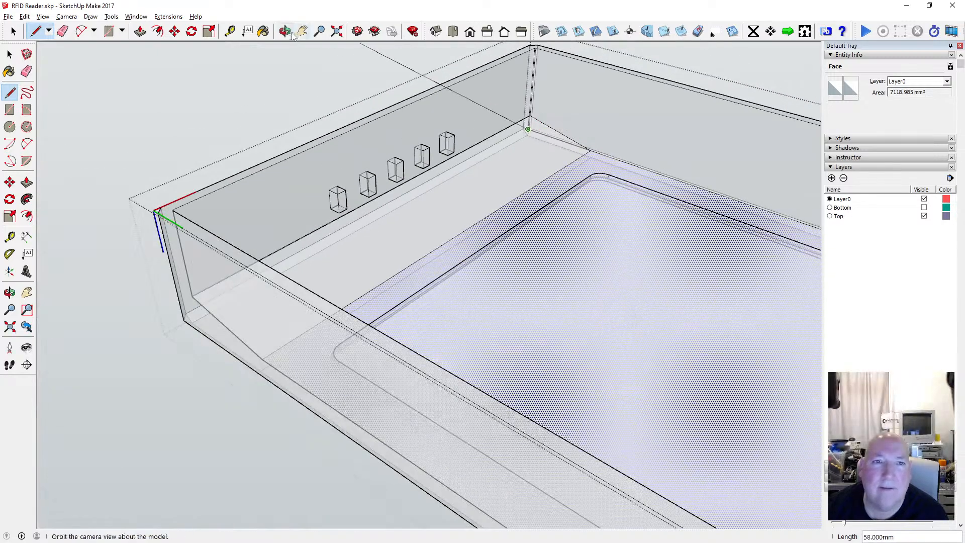
pyautogui.moveTo(407, 101); pyautogui.dragTo(268, 153)
pyautogui.scroll(4, 268, 153)
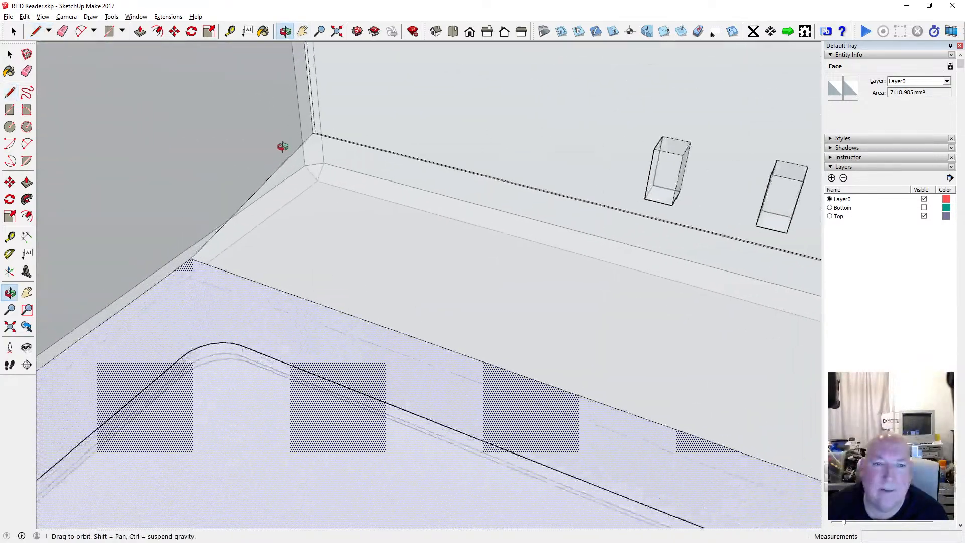
pyautogui.click(11, 93)
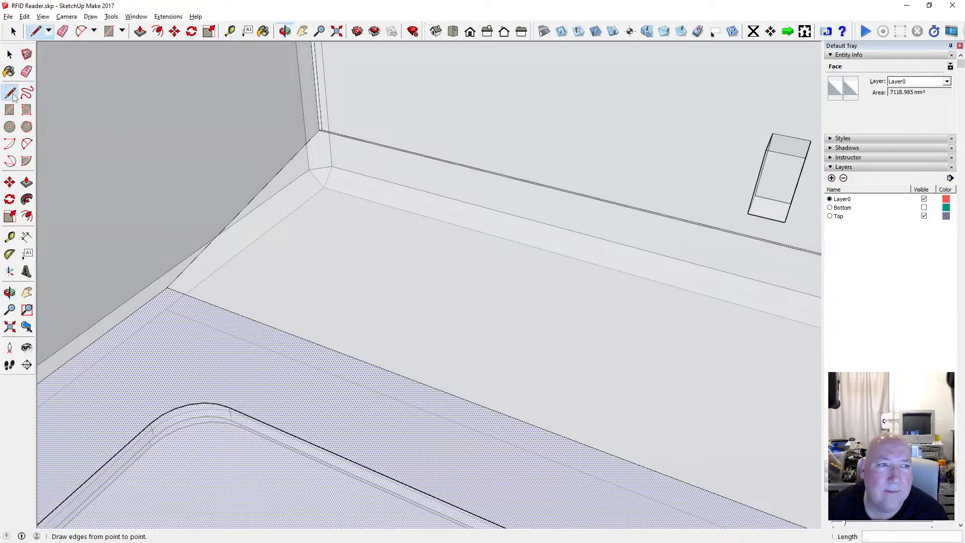
pyautogui.scroll(2, 338, 155)
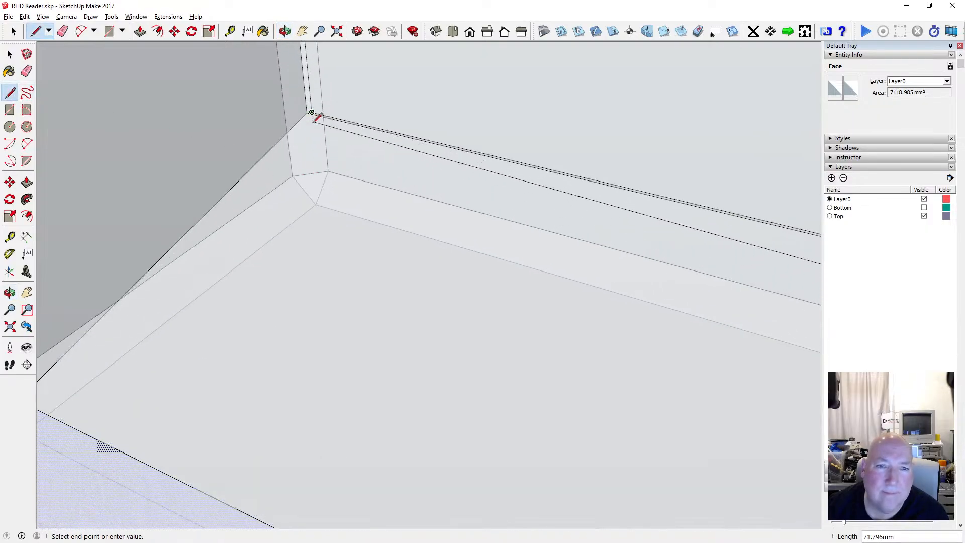
pyautogui.click(319, 179)
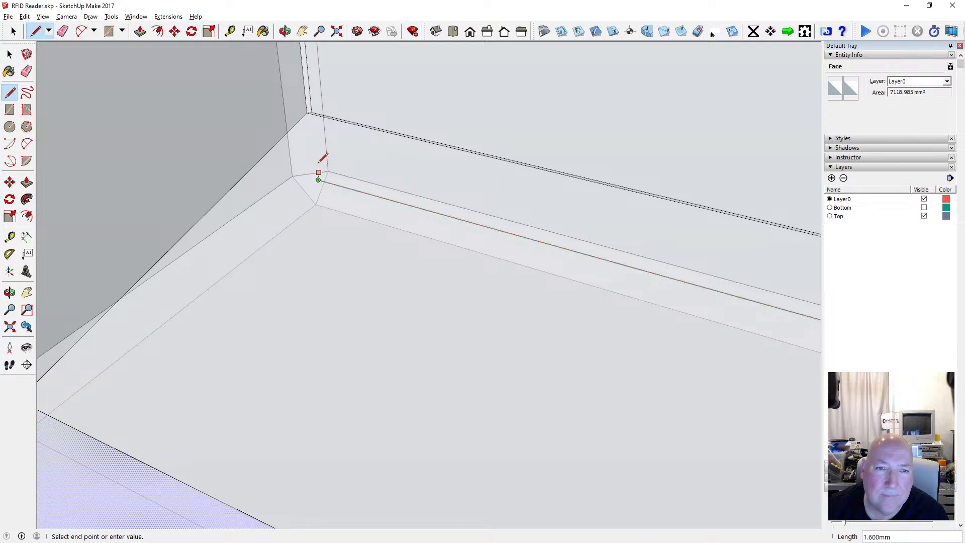
# Close the left back corner with a short vertical line and a 13.004 mm line to the floor face's left corner.
pyautogui.click(312, 112)
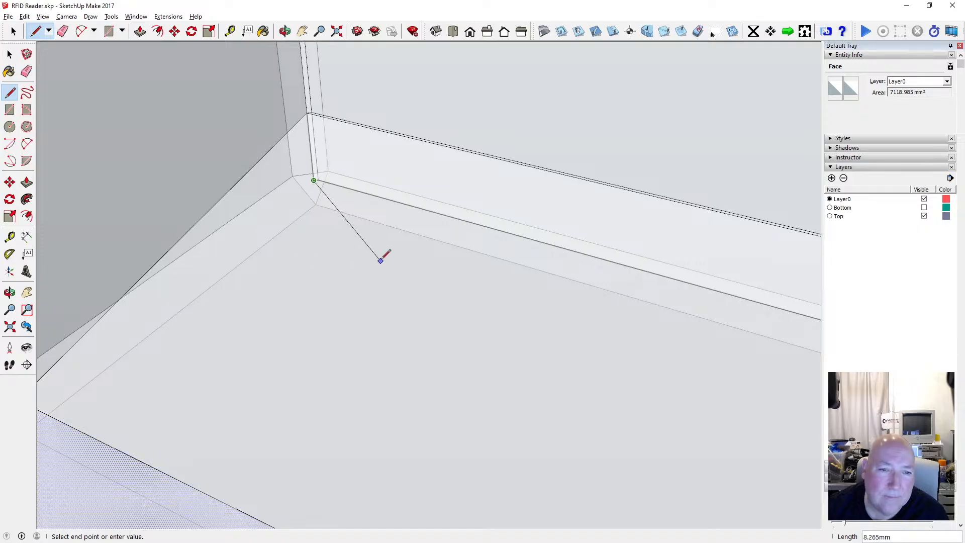
pyautogui.scroll(-1, 380, 261)
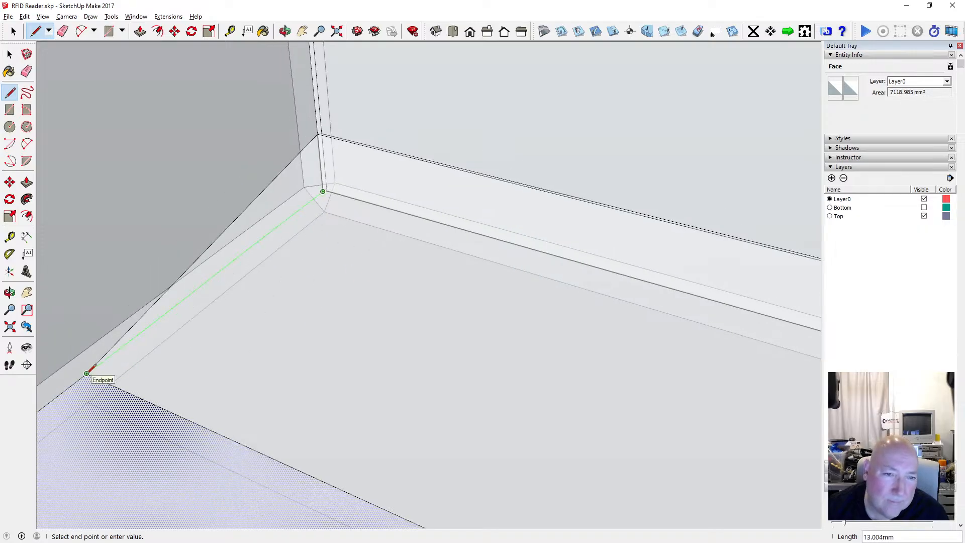
pyautogui.click(86, 373)
# Delete the leftover diagonal and tiny cross edges at the left back inner corner and the old long edge along the back wall.
pyautogui.click(9, 54)
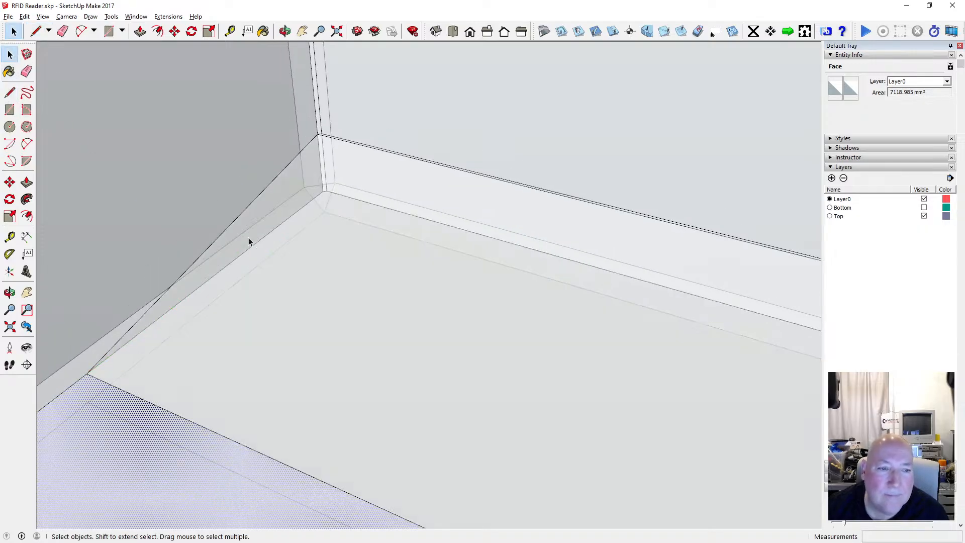
pyautogui.click(261, 196)
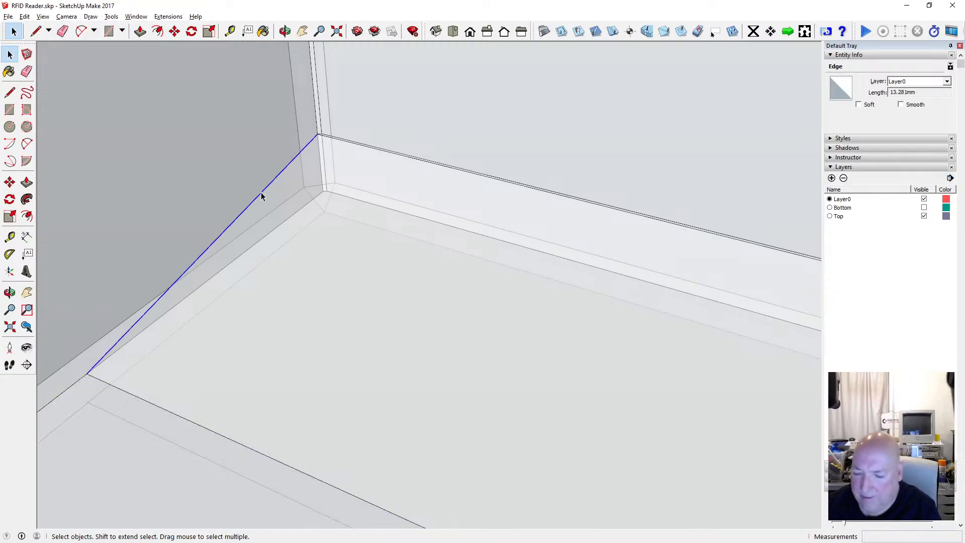
pyautogui.press('Delete')
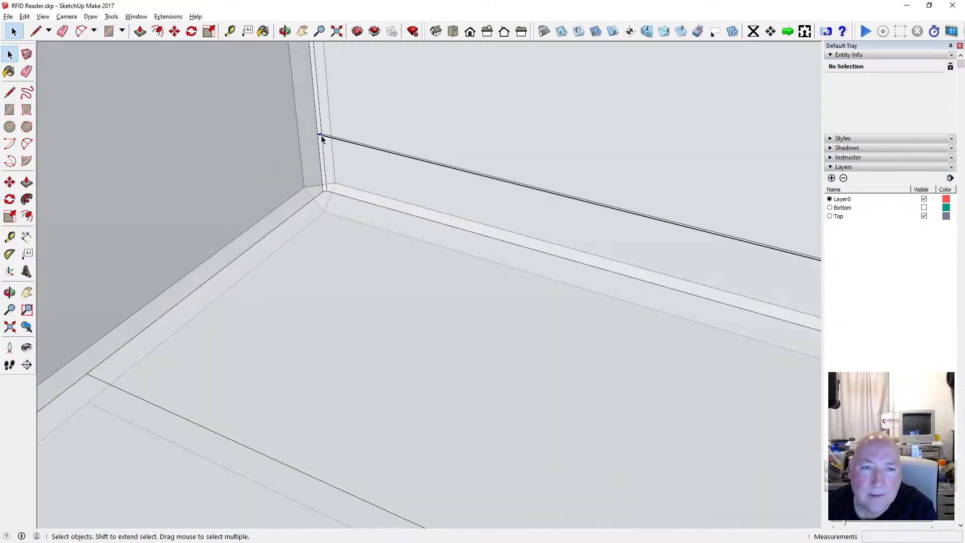
pyautogui.press('Delete')
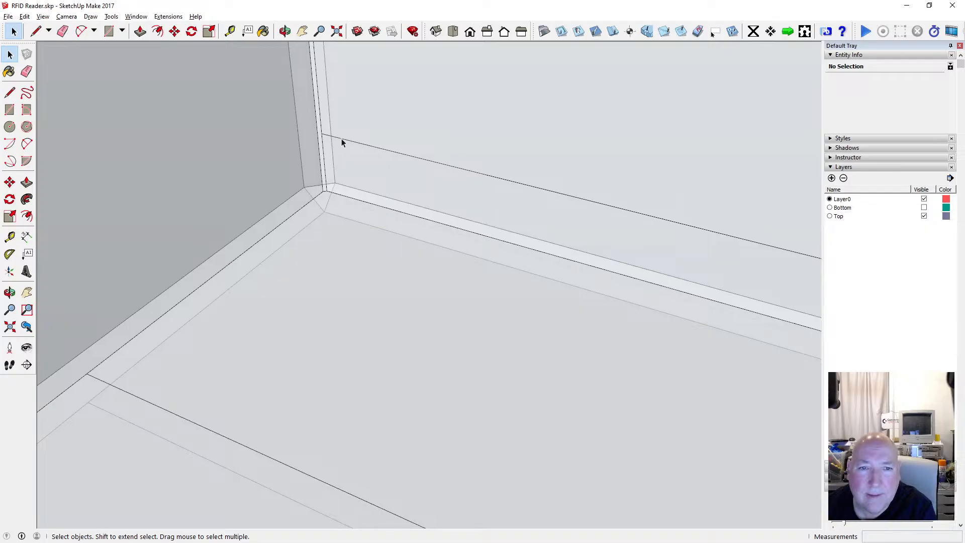
pyautogui.click(342, 139)
pyautogui.press('Delete')
pyautogui.scroll(-6, 330, 223)
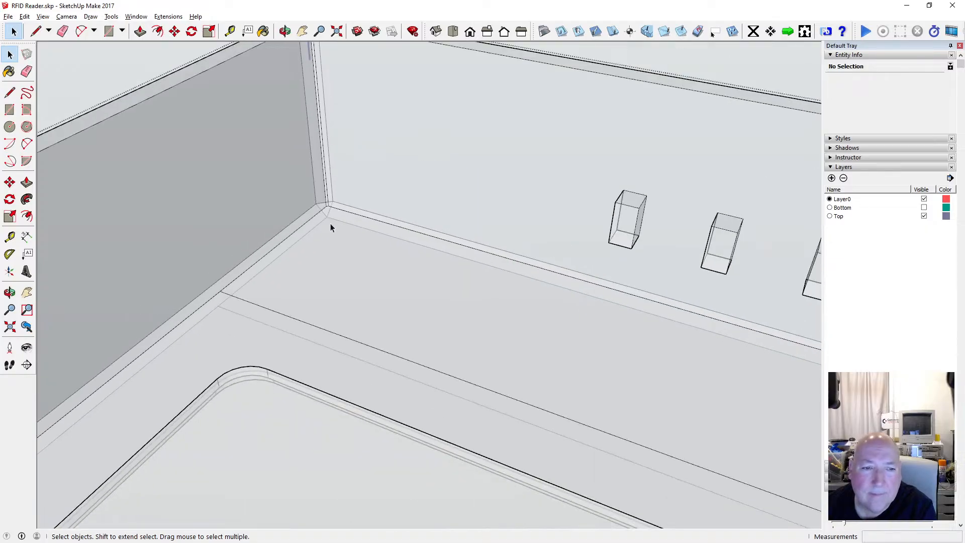
# Delete the 72 mm edge that runs across the floor in front of the back wall.
pyautogui.click(285, 31)
pyautogui.moveTo(307, 126); pyautogui.dragTo(345, 125)
pyautogui.press('space')
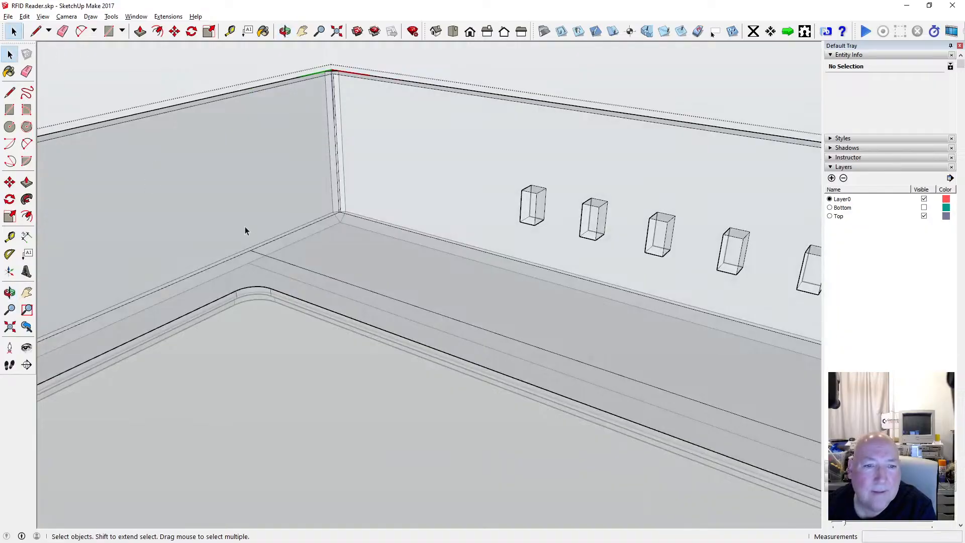
pyautogui.click(269, 264)
pyautogui.press('Delete')
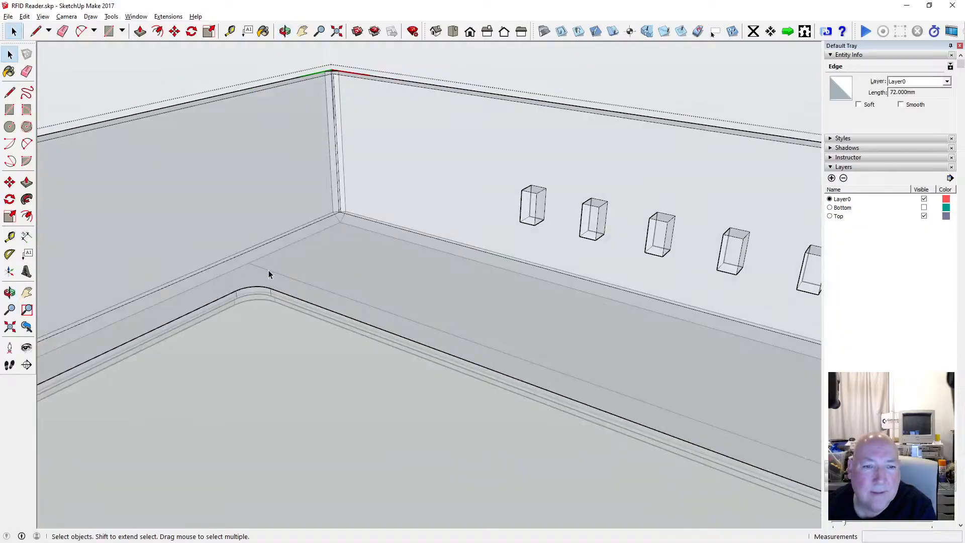
# Delete the remaining diagonal edge on the right wall and the 0.172 mm cross edge in the right back inner corner.
pyautogui.press('o')
pyautogui.moveTo(299, 93); pyautogui.dragTo(551, 275)
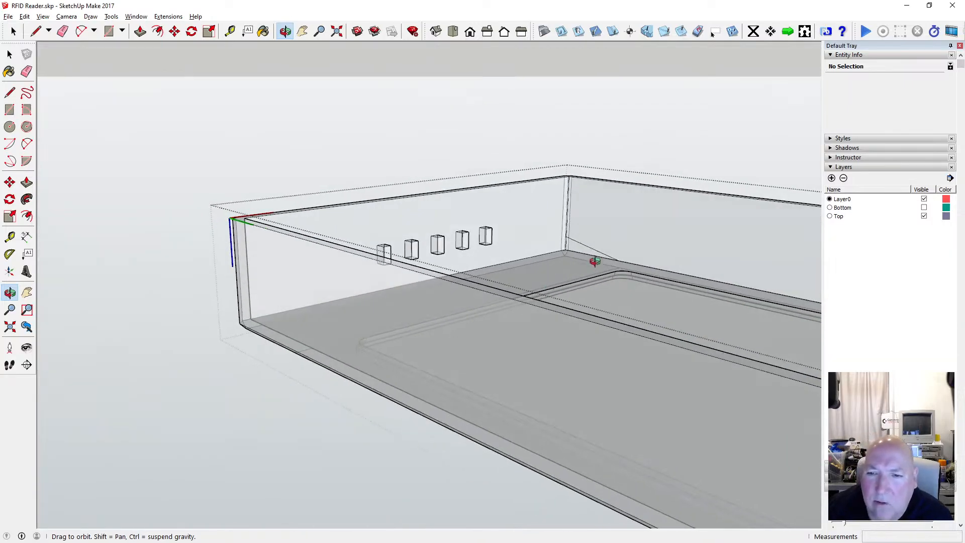
pyautogui.scroll(6, 595, 261)
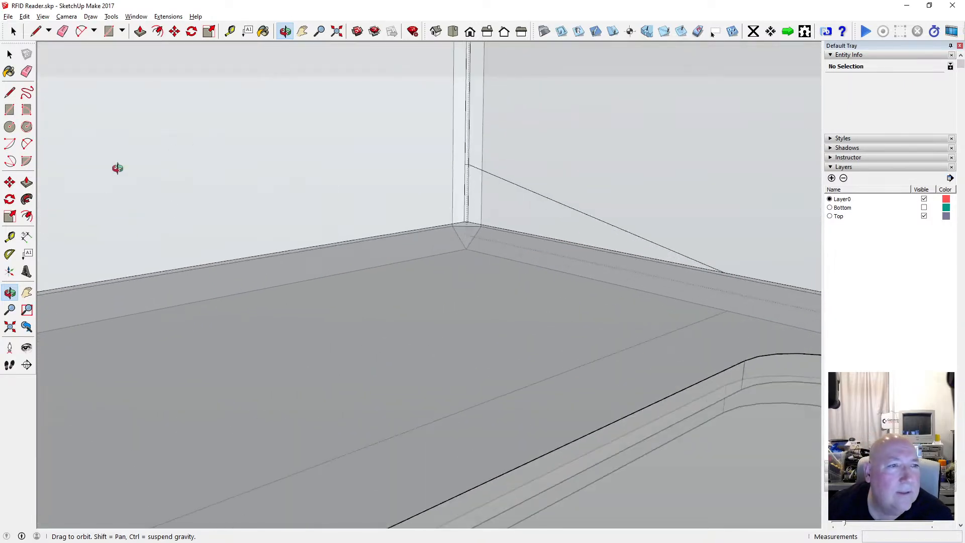
pyautogui.click(9, 54)
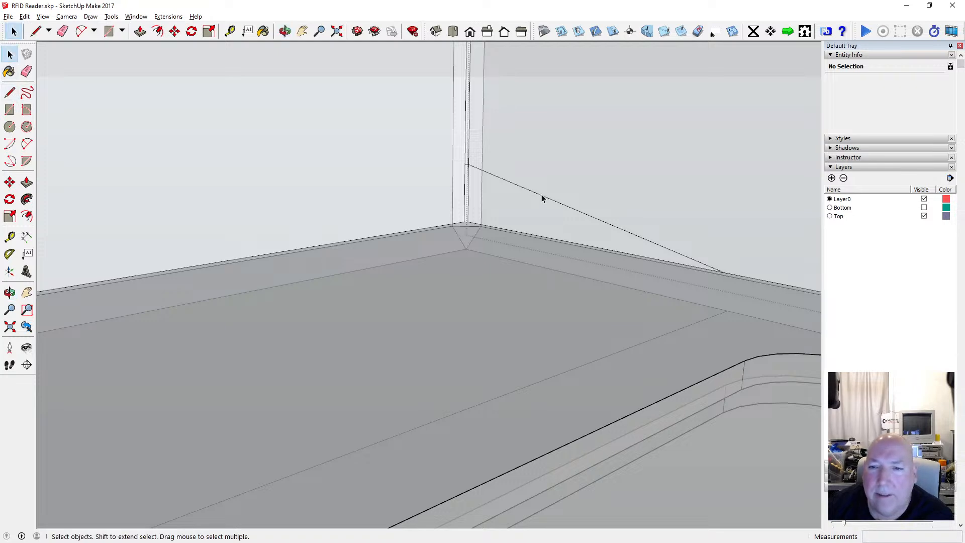
pyautogui.click(541, 196)
pyautogui.press('Delete')
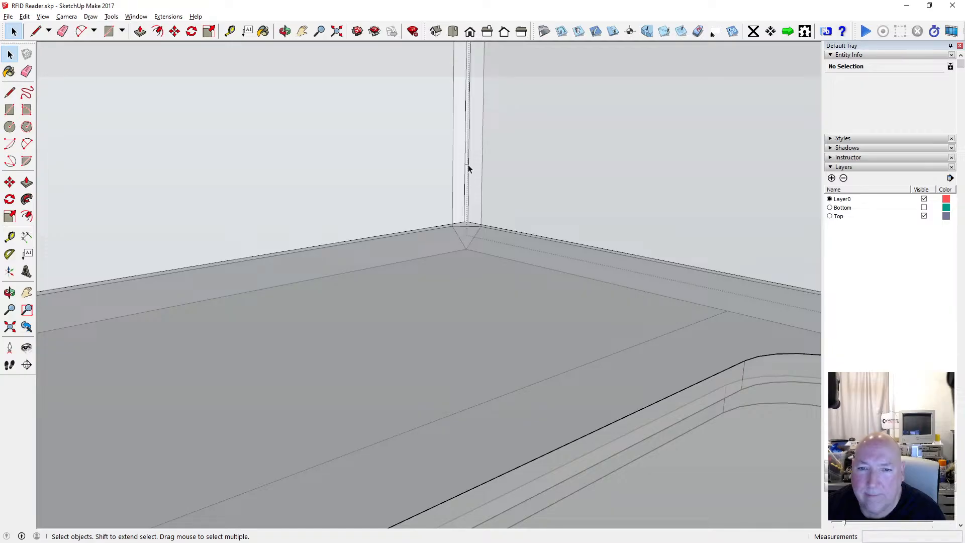
pyautogui.click(468, 164)
pyautogui.scroll(2, 467, 165)
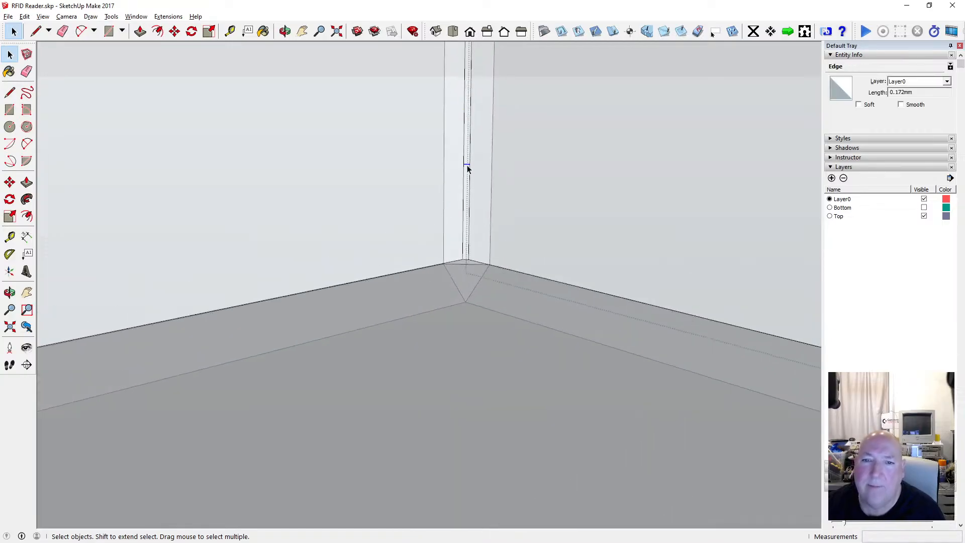
pyautogui.click(467, 166)
pyautogui.press('Delete')
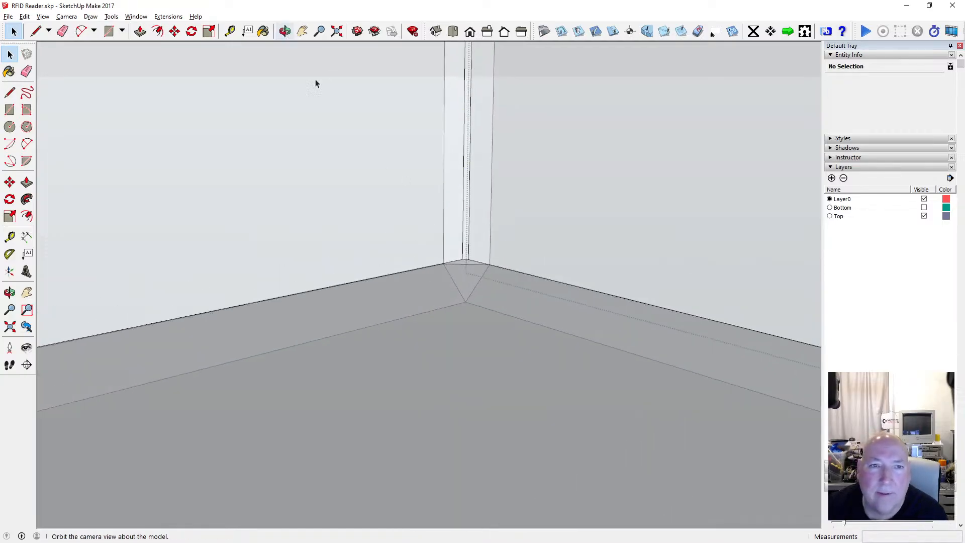
# Examine the inner corners, walls and floor edges all around the top case for leftover geometry.
pyautogui.press('o')
pyautogui.moveTo(384, 134); pyautogui.dragTo(381, 222)
pyautogui.scroll(-5, 444, 242)
pyautogui.scroll(-4, 476, 221)
pyautogui.moveTo(476, 221); pyautogui.dragTo(130, 241)
pyautogui.scroll(3, 338, 221)
pyautogui.scroll(5, 359, 213)
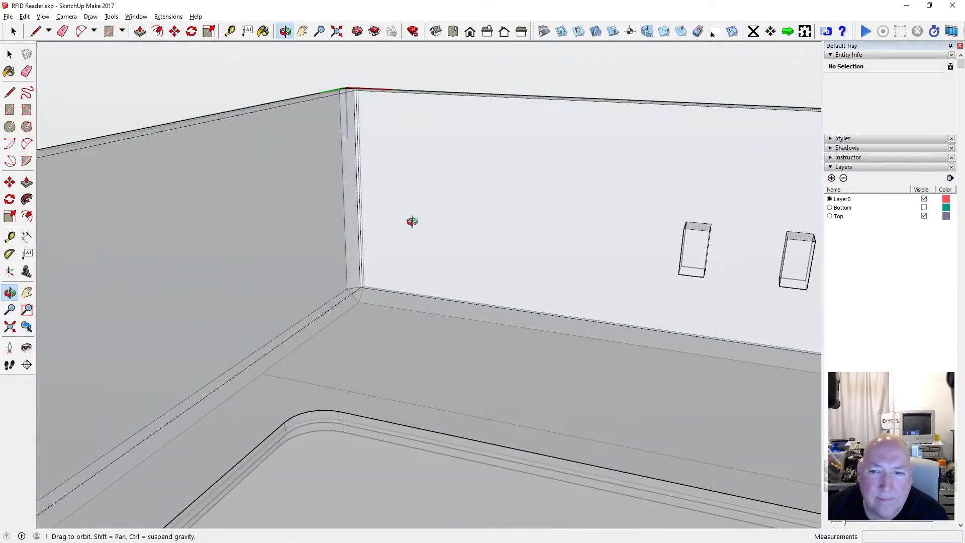
pyautogui.moveTo(409, 222); pyautogui.dragTo(318, 215)
pyautogui.scroll(-4, 688, 270)
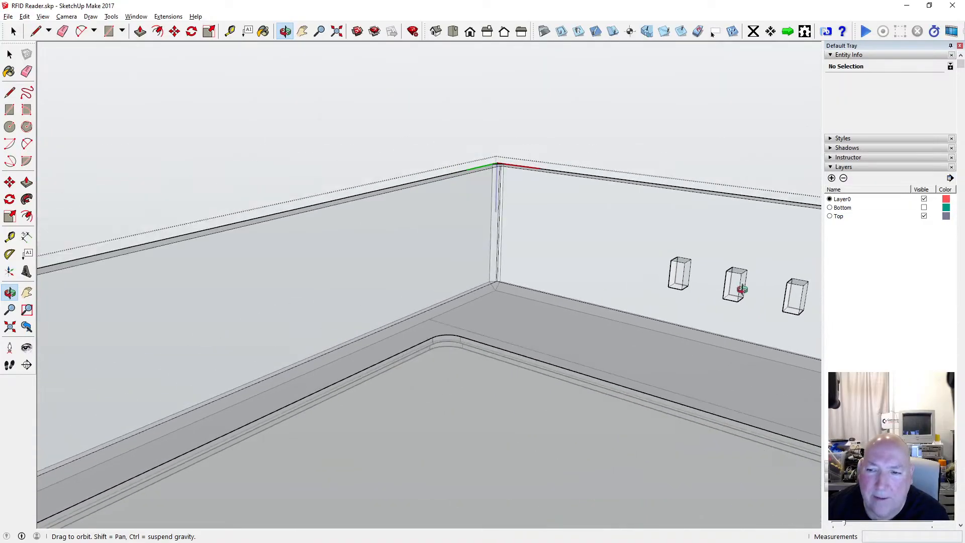
pyautogui.scroll(-4, 728, 281)
pyautogui.scroll(5, 604, 265)
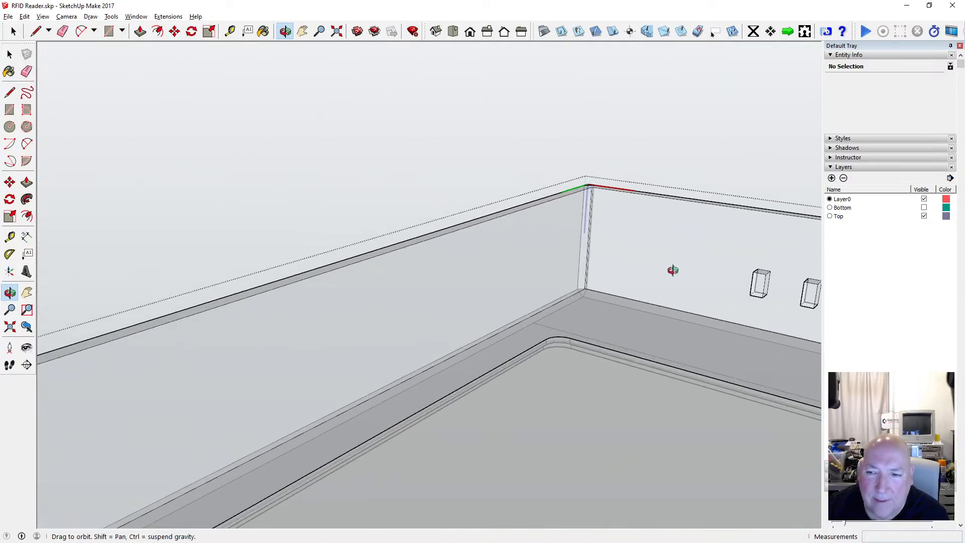
pyautogui.moveTo(672, 270); pyautogui.dragTo(583, 255)
pyautogui.scroll(-6, 583, 255)
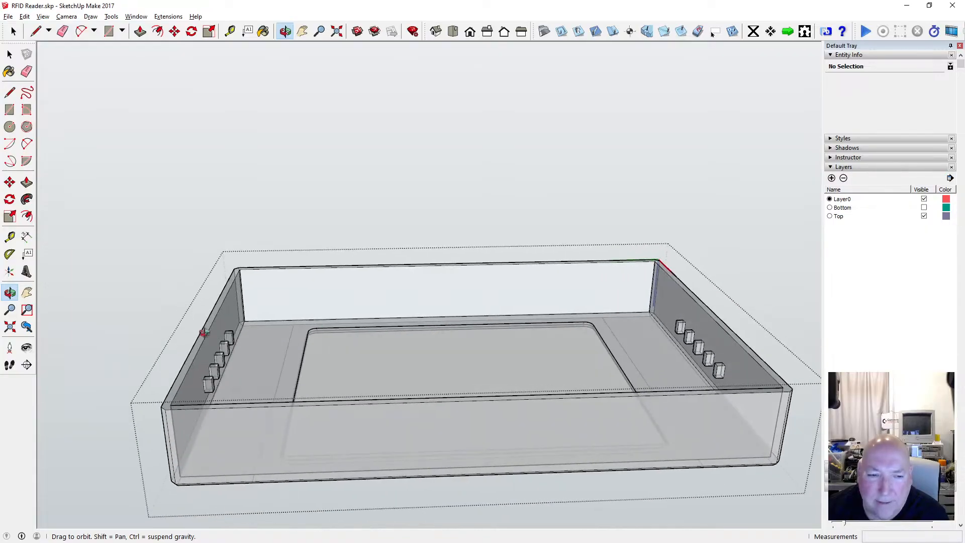
pyautogui.scroll(3, 312, 319)
pyautogui.moveTo(329, 308); pyautogui.dragTo(161, 282)
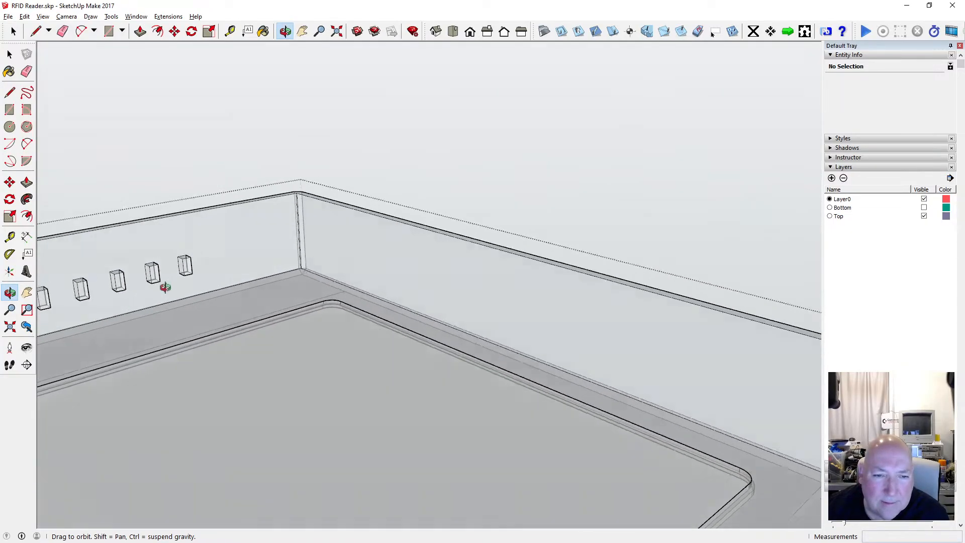
pyautogui.scroll(3, 275, 267)
pyautogui.scroll(-6, 274, 267)
pyautogui.moveTo(350, 319); pyautogui.dragTo(366, 306)
# Turn off the X-ray face style and select the case's inner floor face.
pyautogui.click(43, 16)
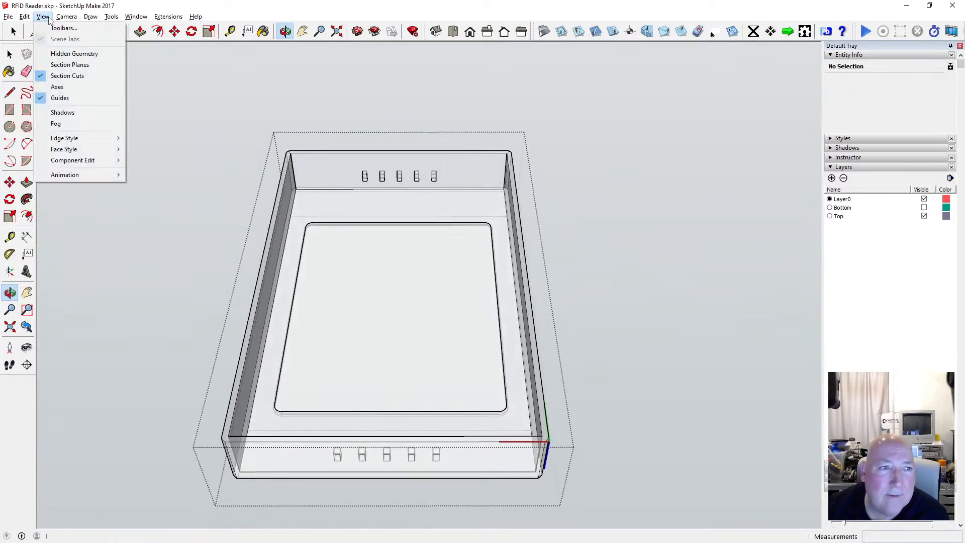
pyautogui.moveTo(65, 146)
pyautogui.click(231, 149)
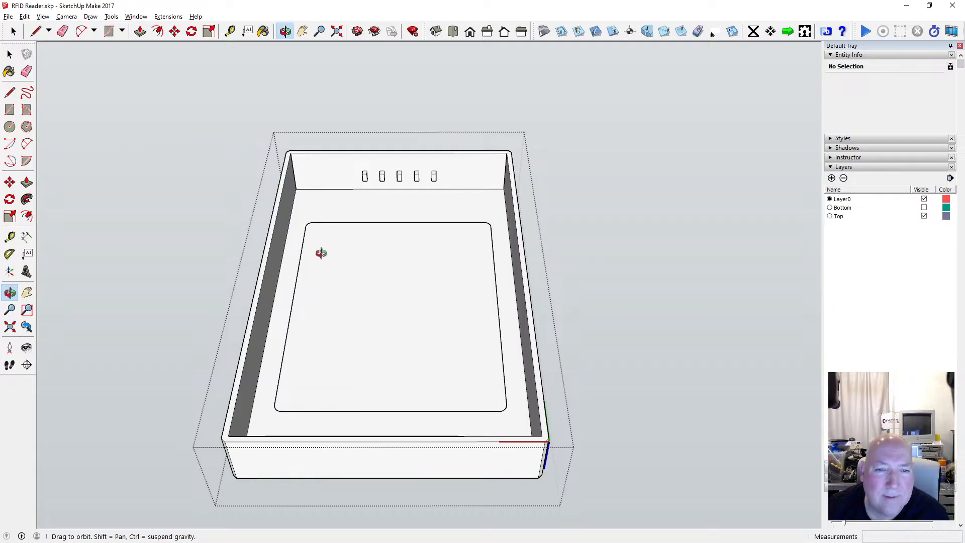
pyautogui.click(8, 54)
pyautogui.click(319, 261)
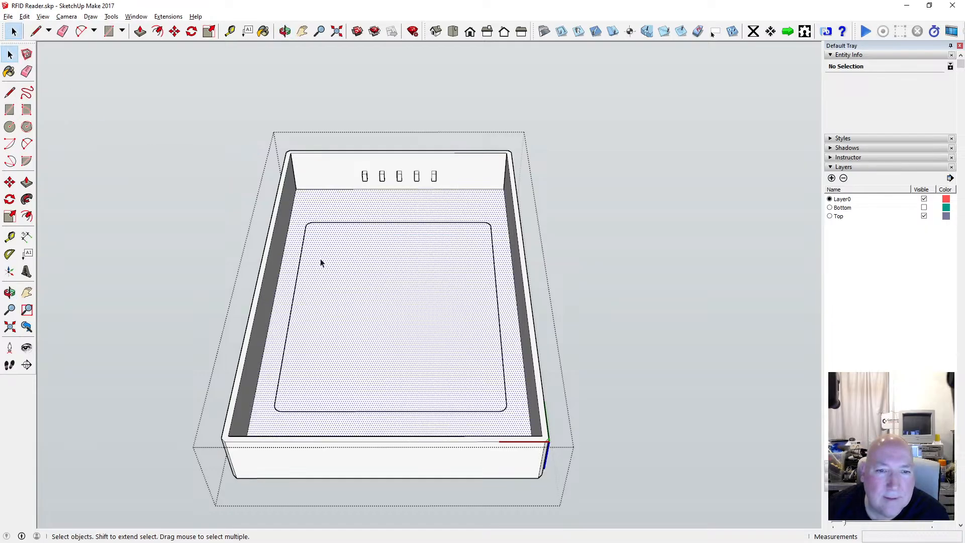
pyautogui.scroll(-2, 355, 201)
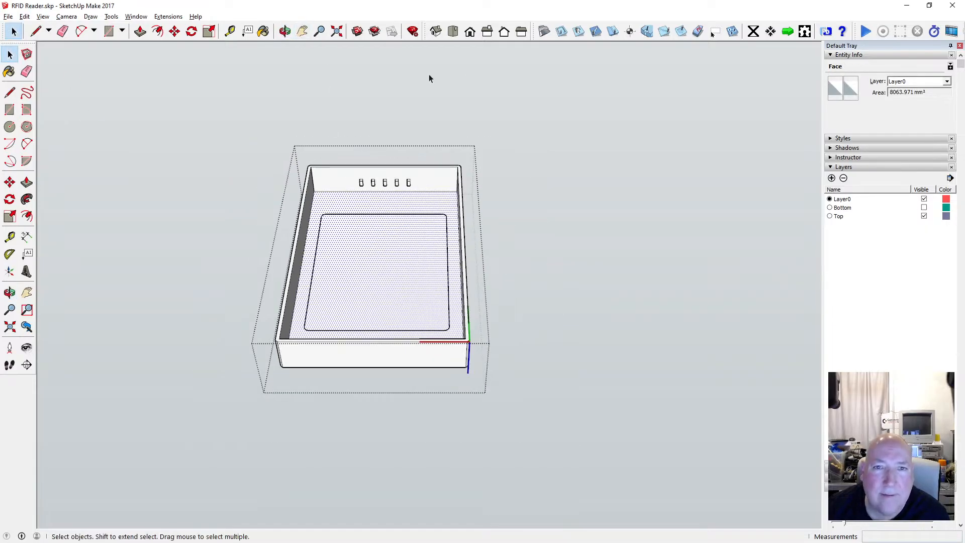
# From the top view, select the rounded window outline in the case and intersect its faces with the model.
pyautogui.click(454, 32)
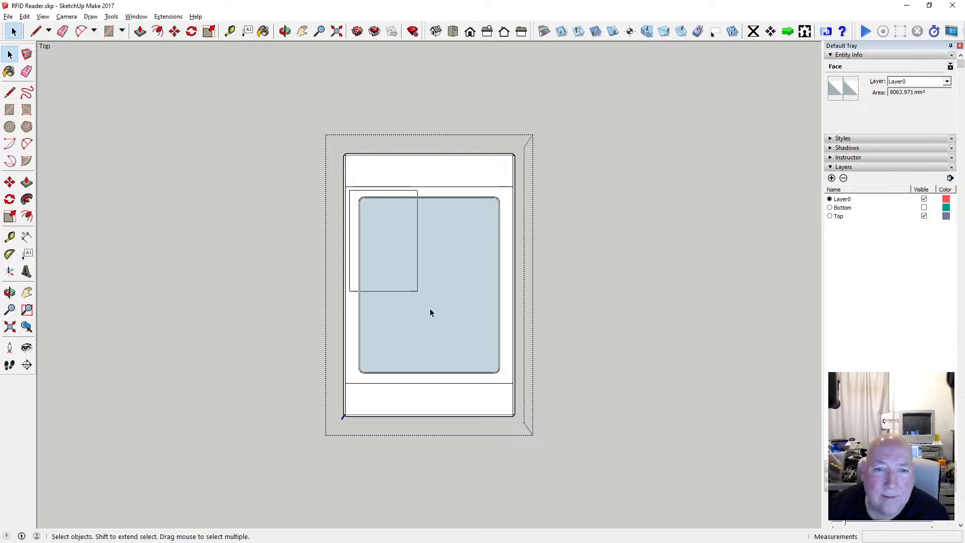
pyautogui.moveTo(430, 312); pyautogui.dragTo(511, 383)
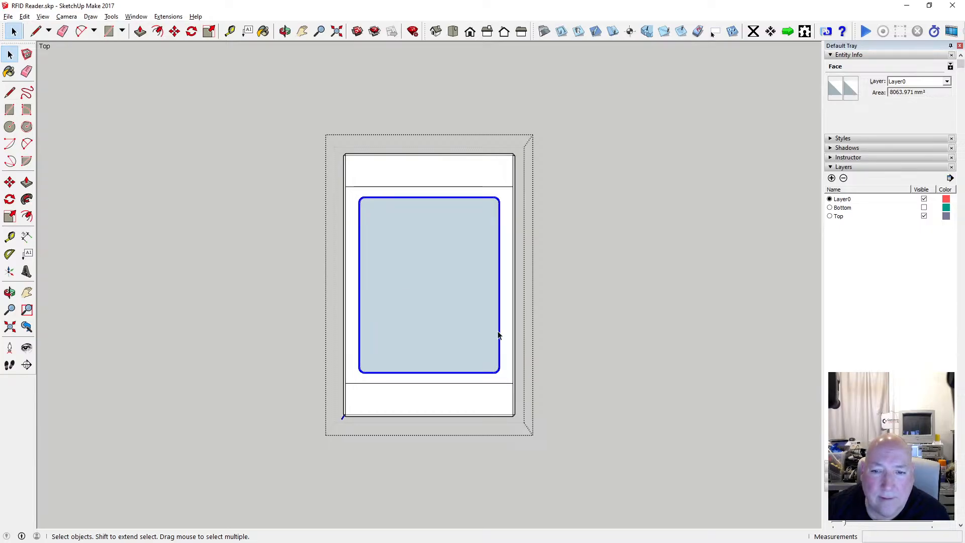
pyautogui.rightClick(500, 327)
pyautogui.moveTo(579, 188)
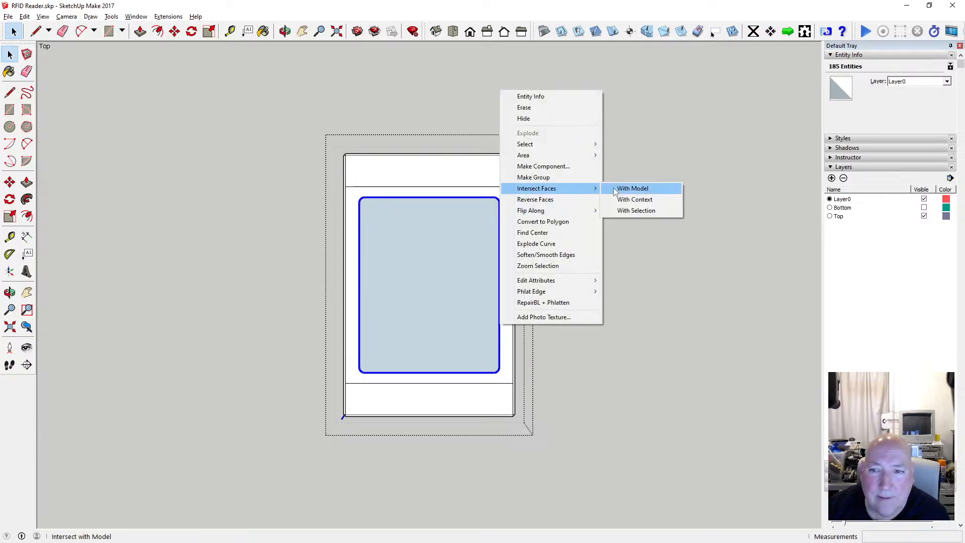
pyautogui.click(634, 188)
# Delete the face that closes the rounded window opening and leave the group.
pyautogui.click(462, 260)
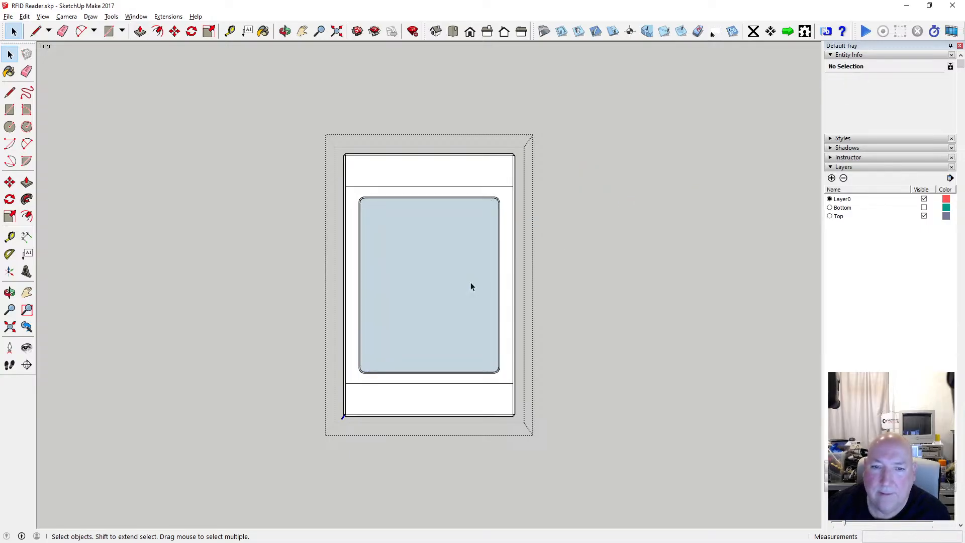
pyautogui.press('Delete')
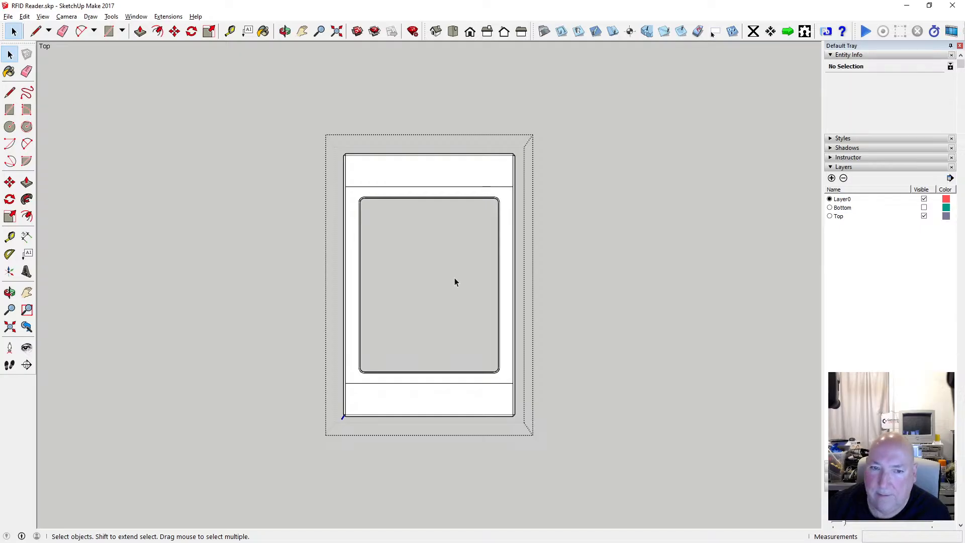
pyautogui.click(327, 120)
# Soften and smooth the edges of the curved faces at the first rounded corner of the window opening.
pyautogui.click(285, 31)
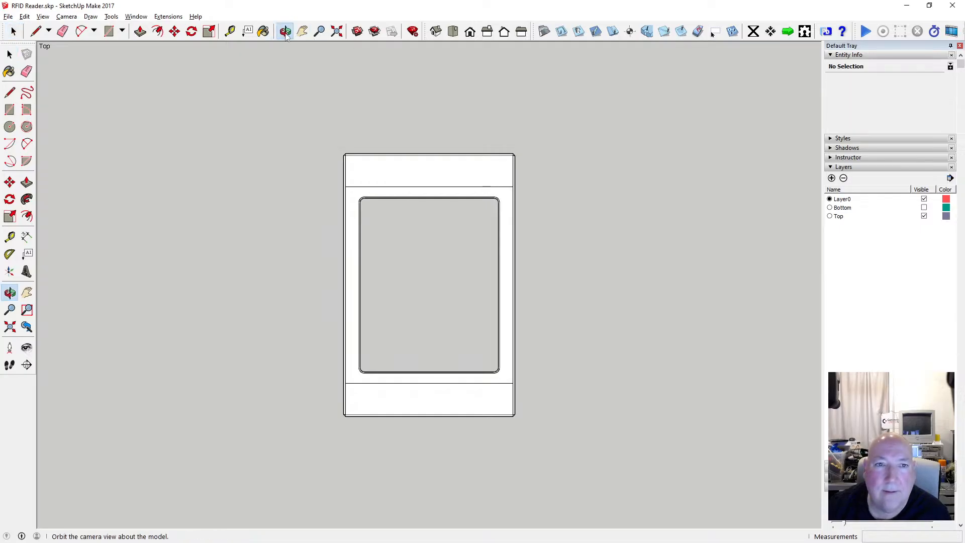
pyautogui.click(63, 16)
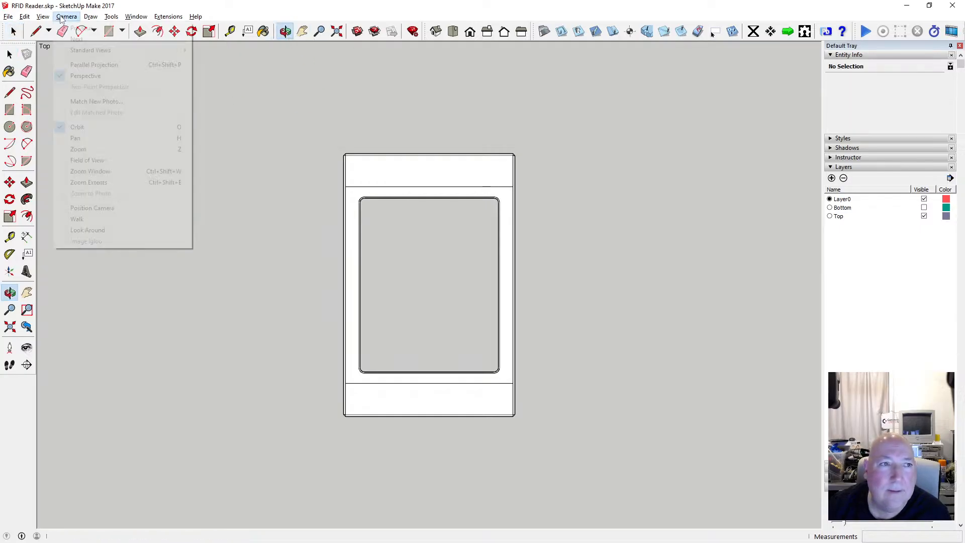
pyautogui.click(263, 11)
pyautogui.moveTo(451, 216); pyautogui.dragTo(312, 159)
pyautogui.scroll(8, 280, 176)
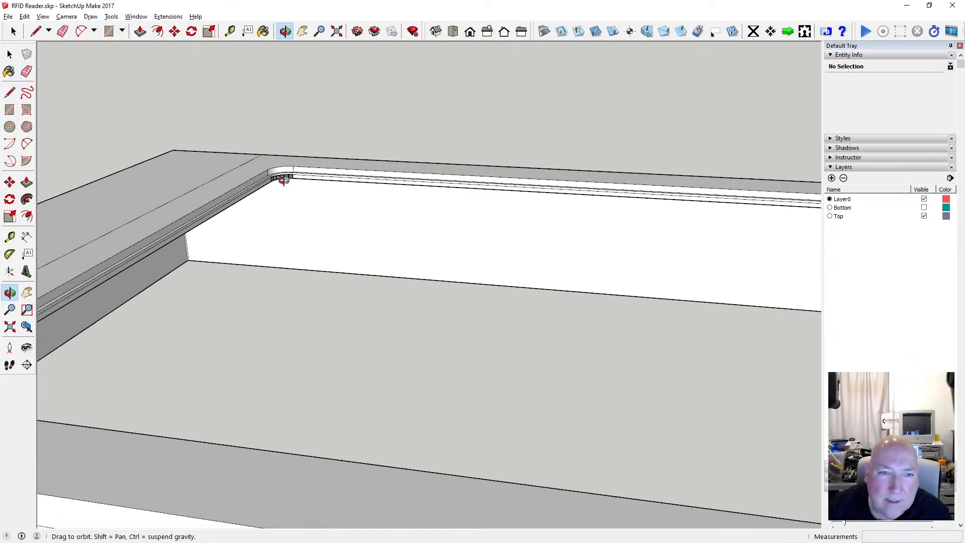
pyautogui.scroll(3, 280, 179)
pyautogui.scroll(-3, 313, 166)
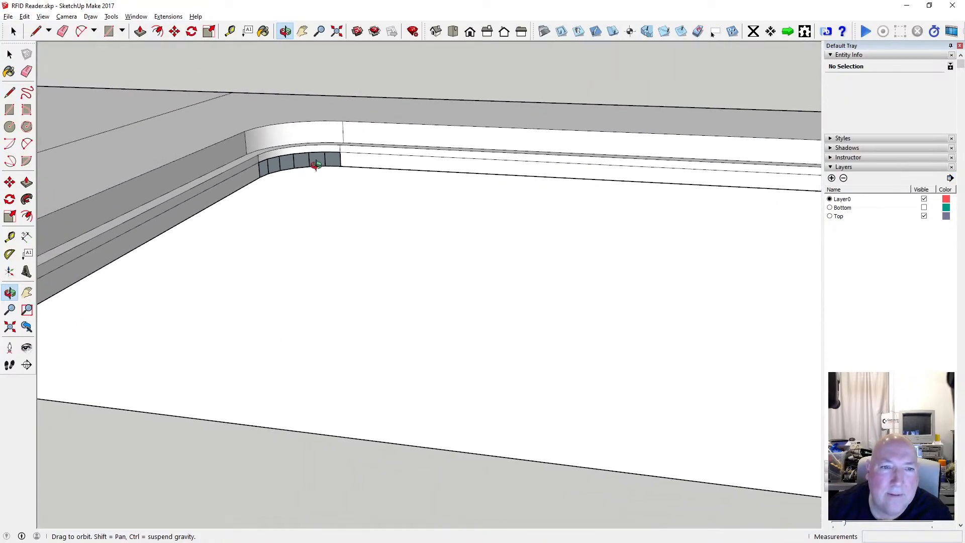
pyautogui.press('space')
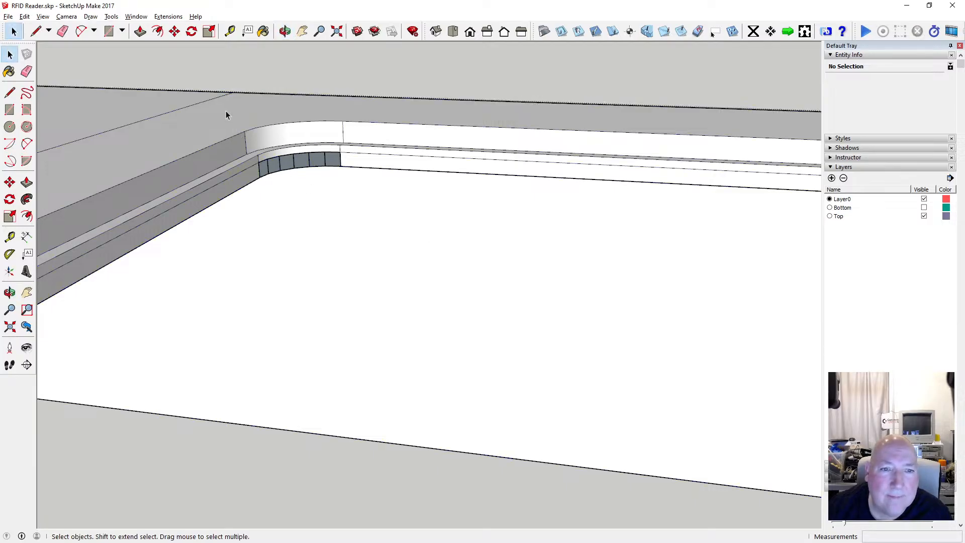
pyautogui.moveTo(226, 109); pyautogui.dragTo(364, 192)
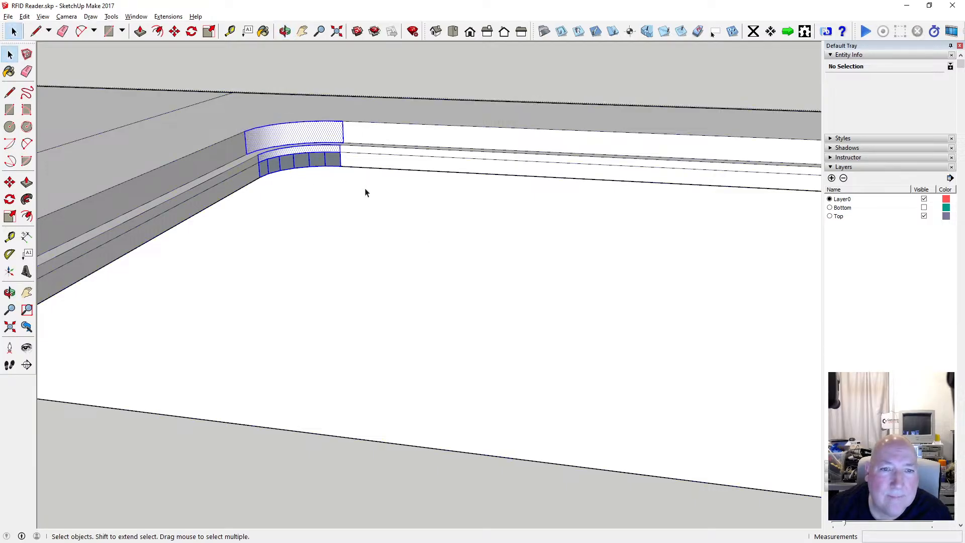
pyautogui.rightClick(304, 168)
pyautogui.moveTo(245, 132); pyautogui.dragTo(349, 205)
pyautogui.moveTo(216, 82)
pyautogui.mouseDown()
pyautogui.moveTo(351, 200)
pyautogui.moveTo(341, 183)
pyautogui.mouseUp()
pyautogui.rightClick(313, 158)
pyautogui.moveTo(233, 91); pyautogui.dragTo(374, 221)
pyautogui.rightClick(309, 150)
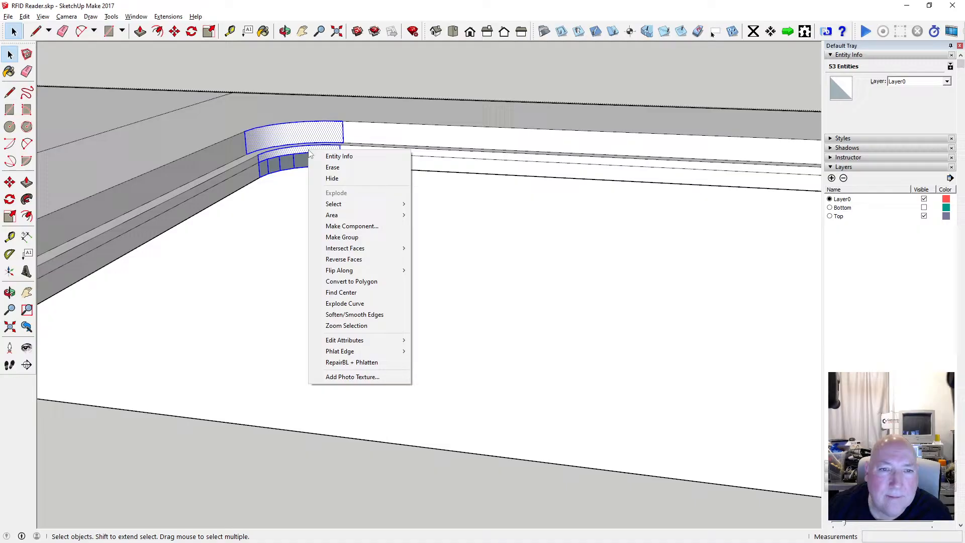
pyautogui.click(379, 315)
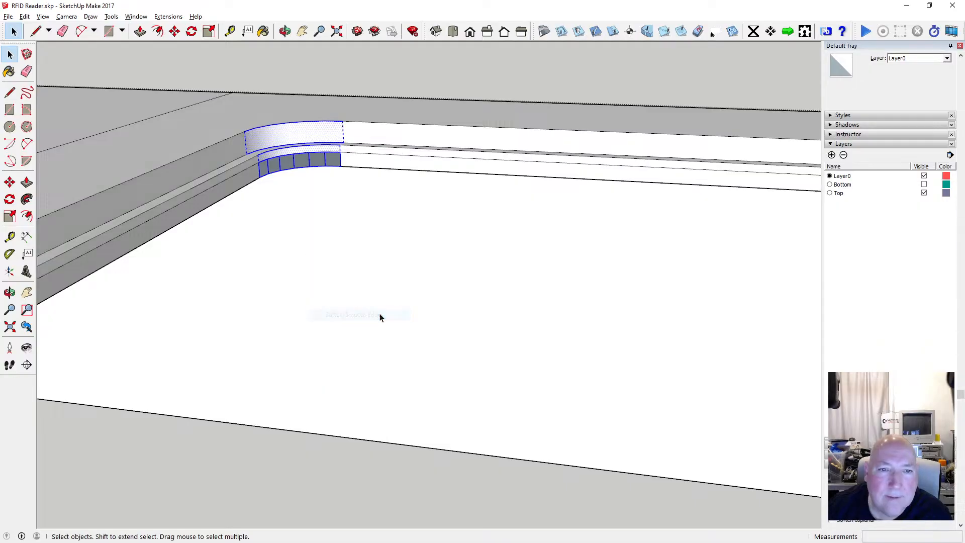
pyautogui.click(356, 221)
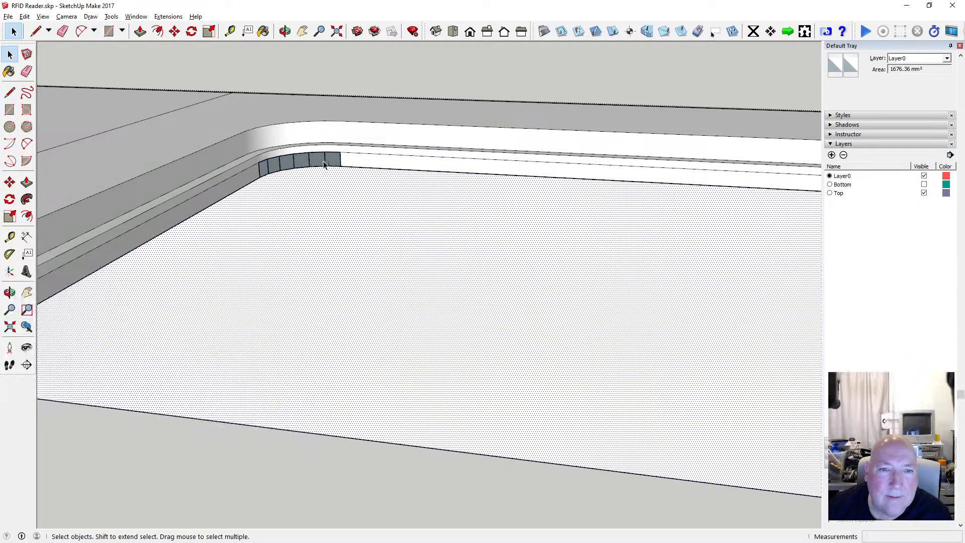
# Reverse the dark segmented faces below the rim at the window opening's first rounded corner.
pyautogui.scroll(5, 297, 168)
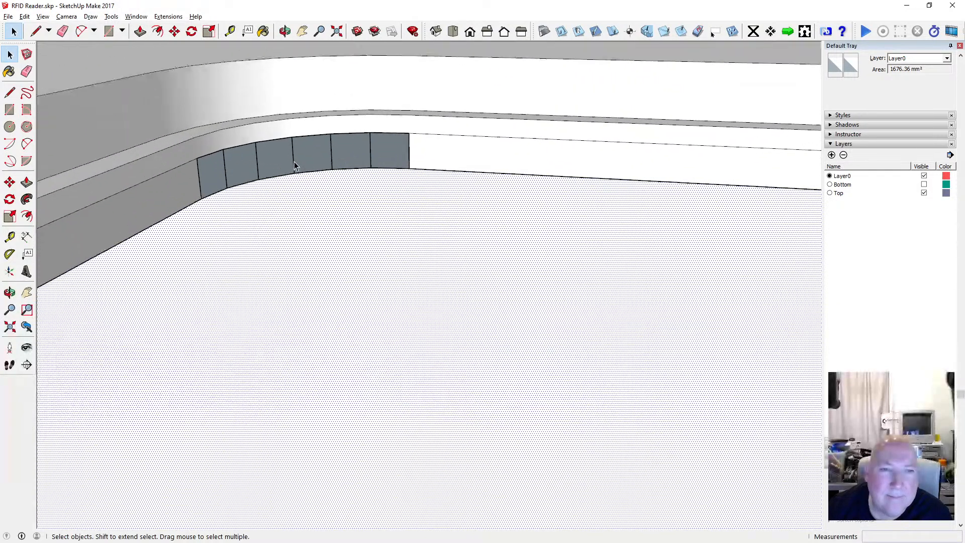
pyautogui.click(216, 174)
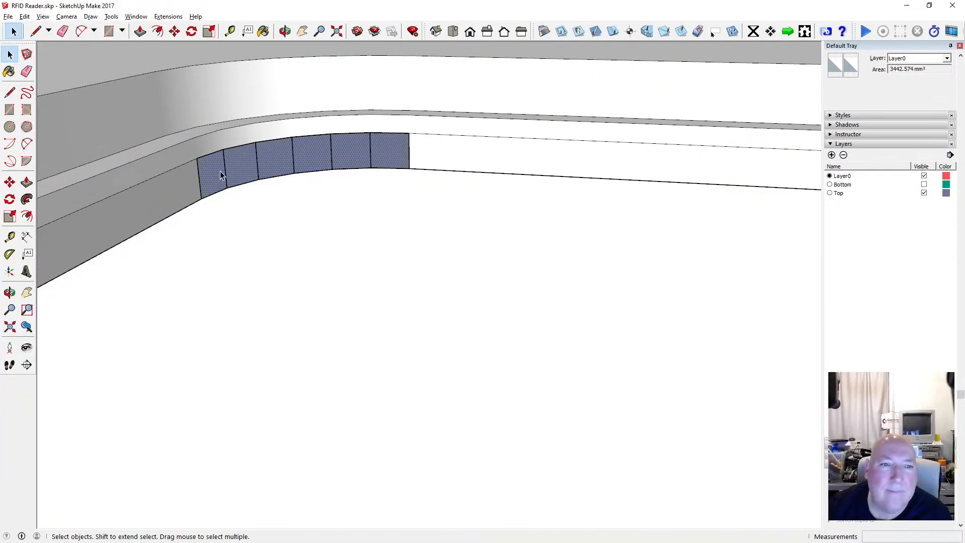
pyautogui.rightClick(221, 174)
pyautogui.click(284, 280)
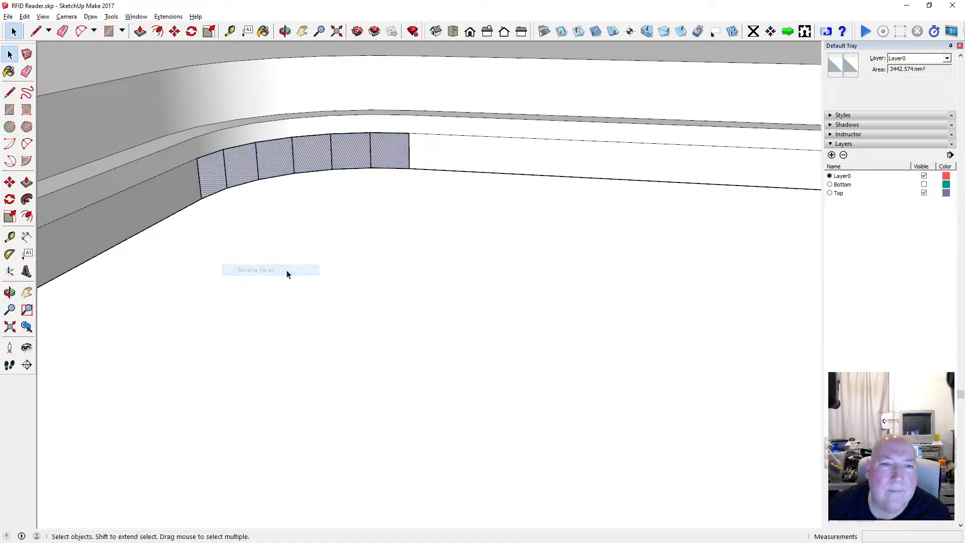
pyautogui.click(337, 188)
# Try to smooth the remaining segment edges on the lower strip of the first rounded corner.
pyautogui.scroll(-4, 405, 169)
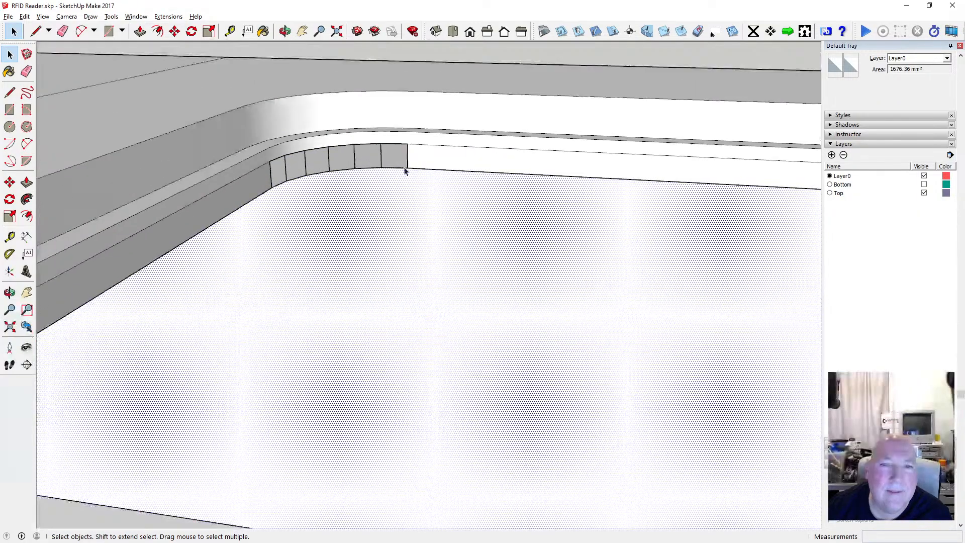
pyautogui.moveTo(291, 126); pyautogui.dragTo(422, 198)
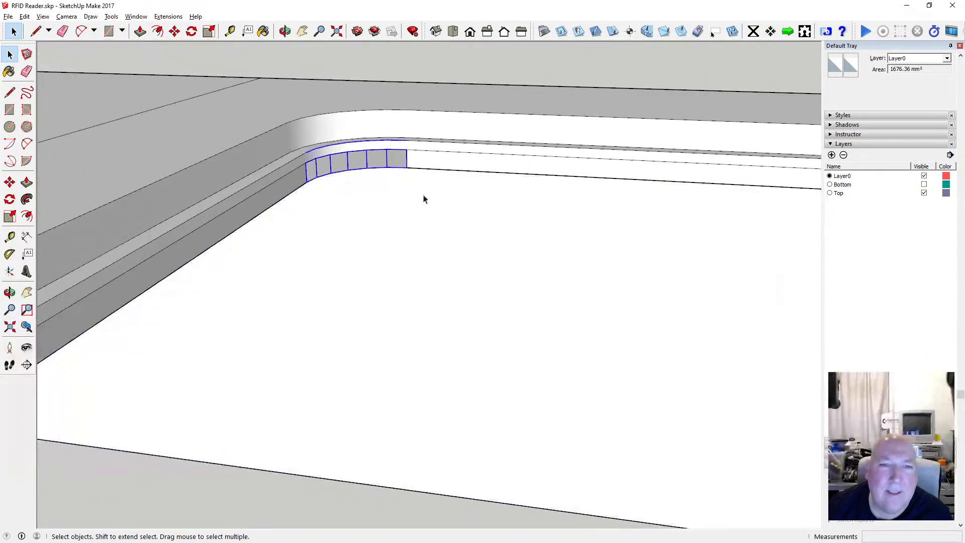
pyautogui.rightClick(342, 165)
pyautogui.moveTo(280, 134); pyautogui.dragTo(457, 216)
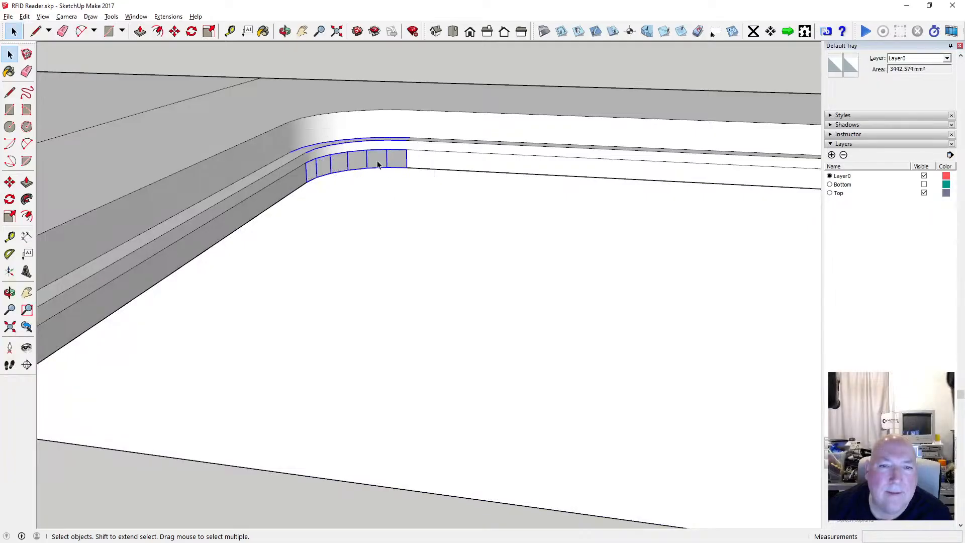
pyautogui.rightClick(372, 163)
pyautogui.click(424, 290)
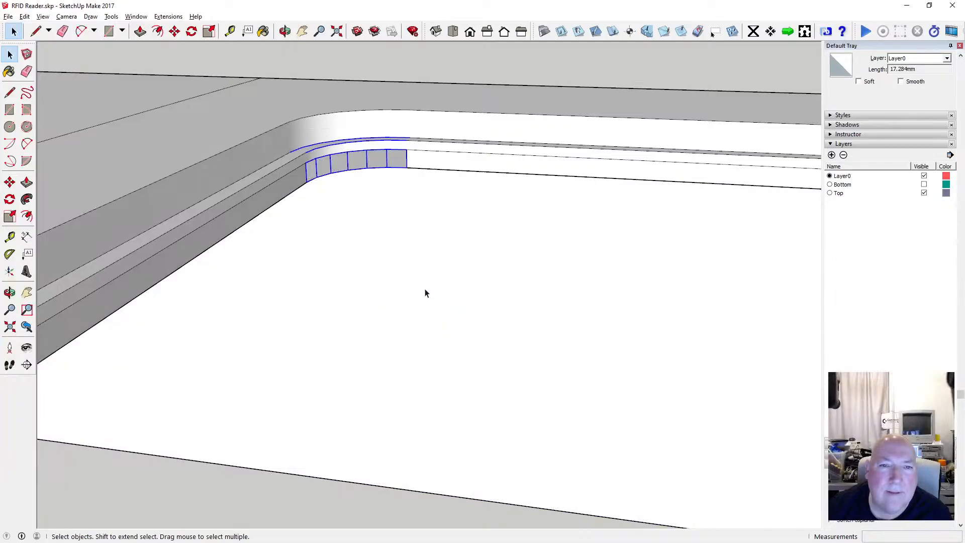
pyautogui.click(422, 282)
# Soften the curved edges at the window opening's rounded corner beside the wall with the five slots.
pyautogui.click(285, 31)
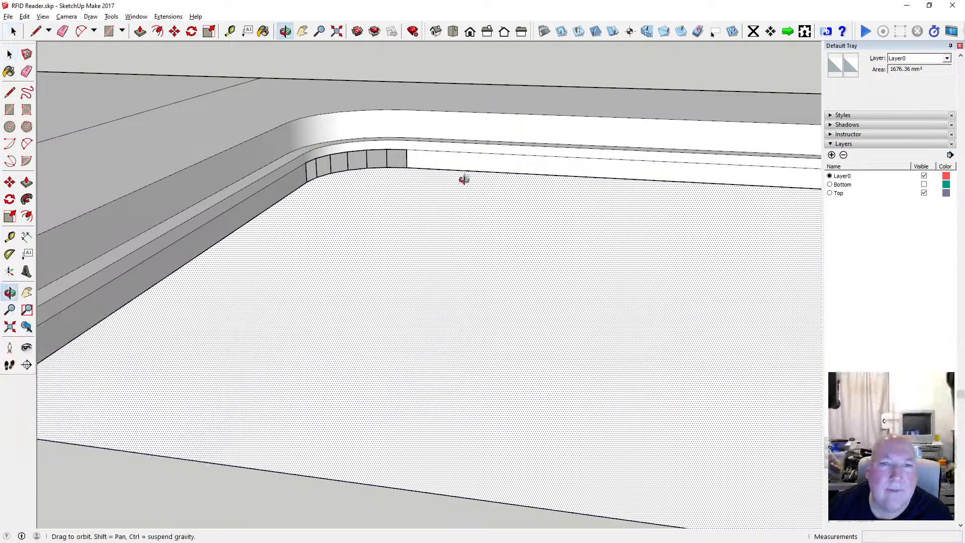
pyautogui.moveTo(463, 179); pyautogui.dragTo(213, 187)
pyautogui.scroll(8, 276, 173)
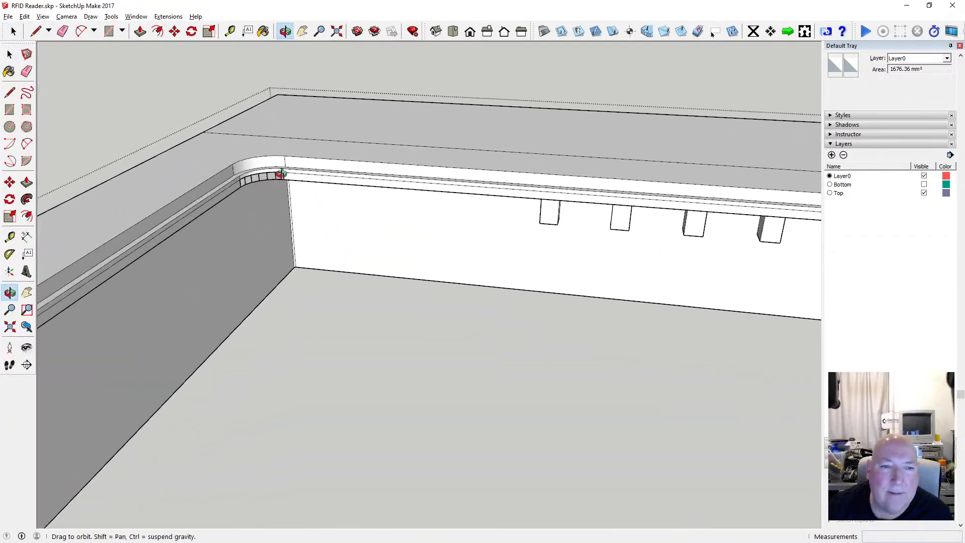
pyautogui.scroll(-6, 281, 174)
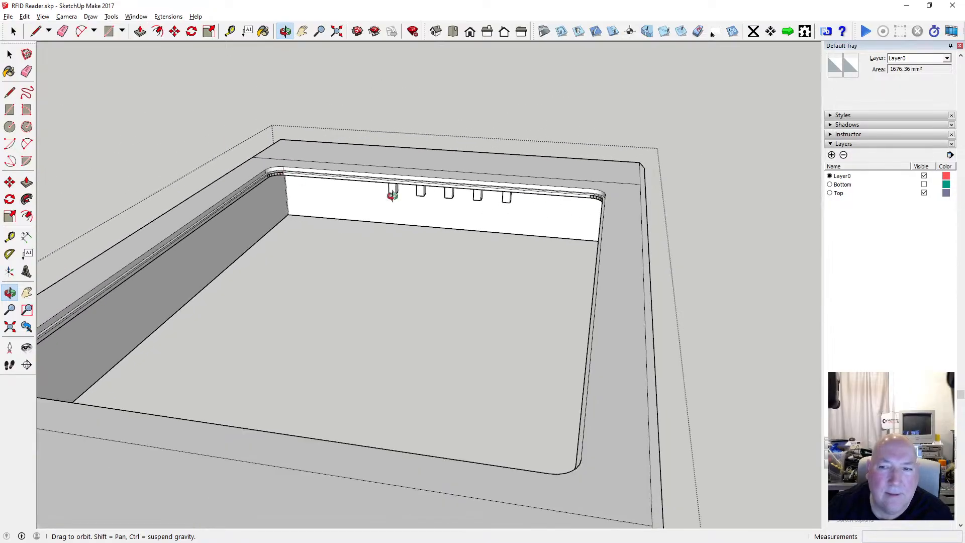
pyautogui.moveTo(392, 196); pyautogui.dragTo(109, 252)
pyautogui.moveTo(247, 205); pyautogui.dragTo(257, 226)
pyautogui.scroll(2, 201, 207)
pyautogui.press('space')
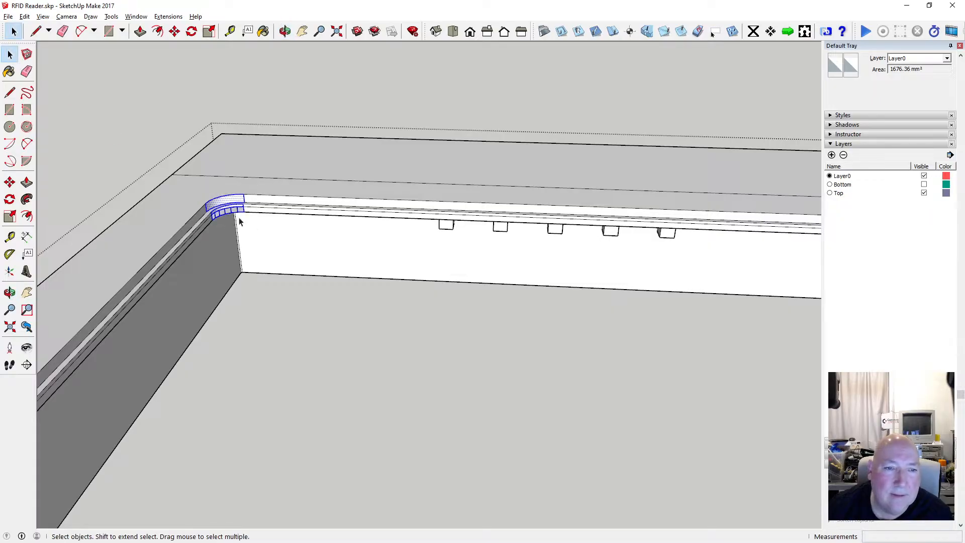
pyautogui.rightClick(239, 217)
pyautogui.click(304, 373)
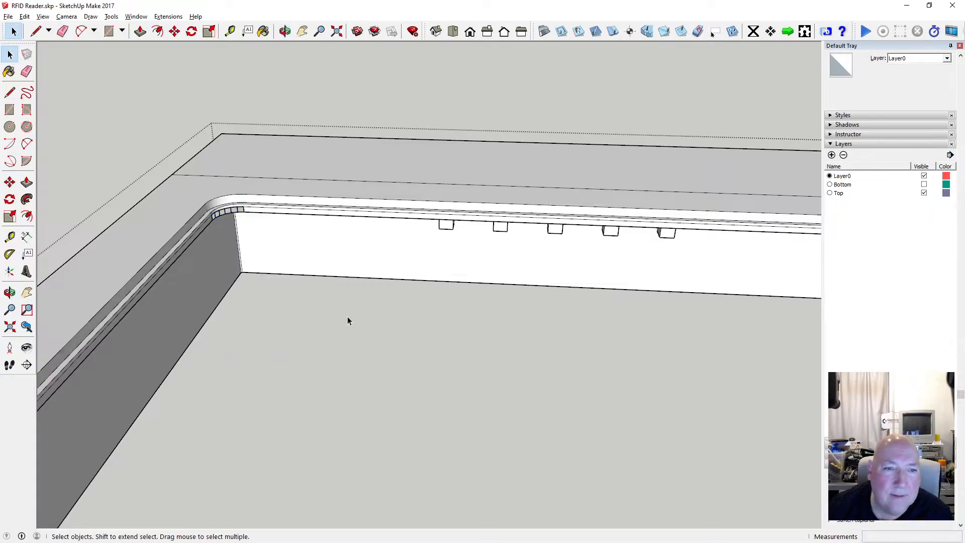
# Soften the curved edges at the third rounded corner of the window opening.
pyautogui.click(285, 31)
pyautogui.moveTo(302, 43); pyautogui.dragTo(125, 269)
pyautogui.scroll(10, 360, 161)
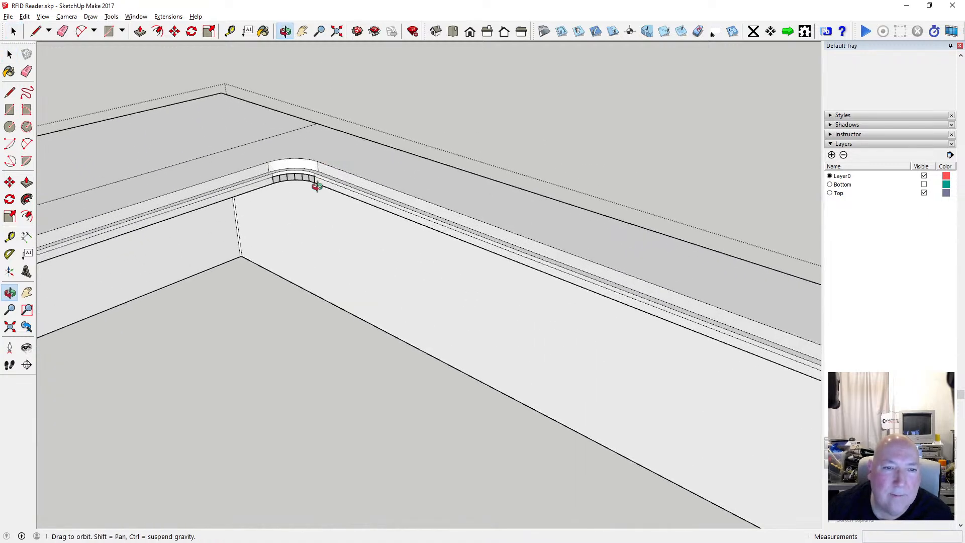
pyautogui.click(14, 32)
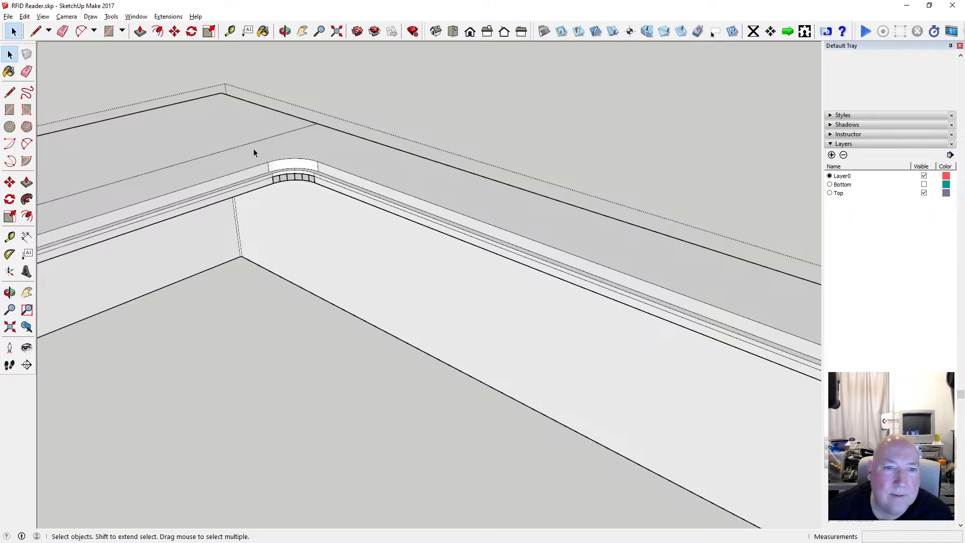
pyautogui.click(307, 179)
pyautogui.rightClick(305, 178)
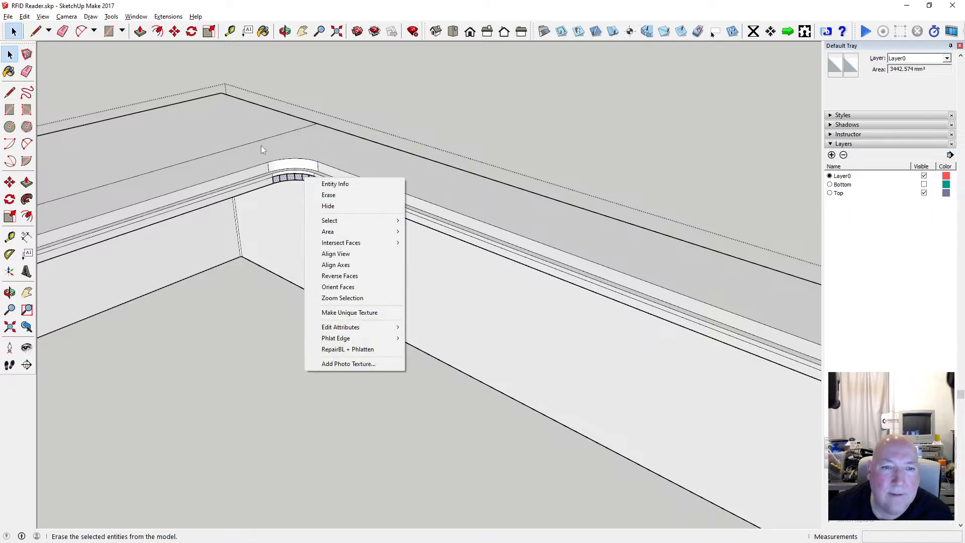
pyautogui.moveTo(261, 145); pyautogui.dragTo(358, 225)
pyautogui.rightClick(312, 175)
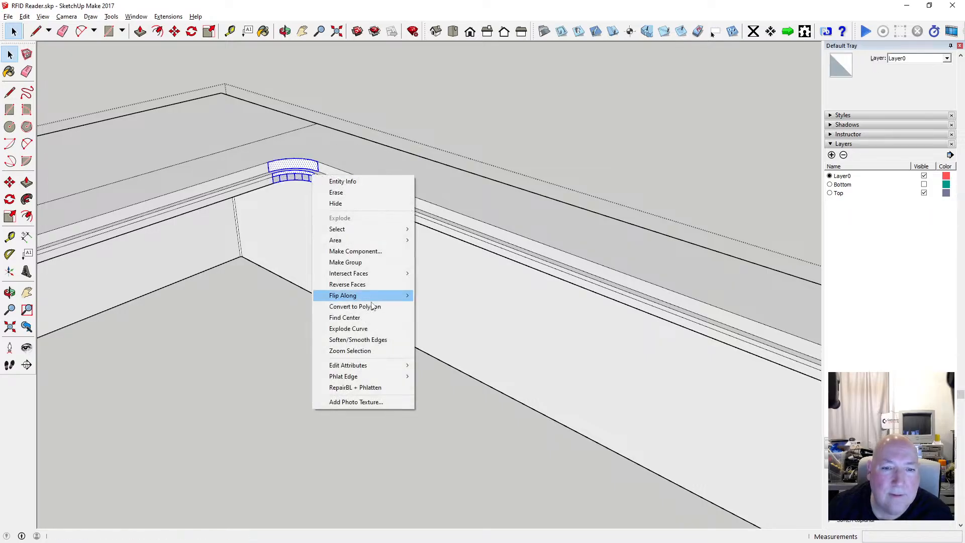
pyautogui.click(382, 333)
# Soften the curved edges at the last remaining rounded corner of the window opening.
pyautogui.click(285, 31)
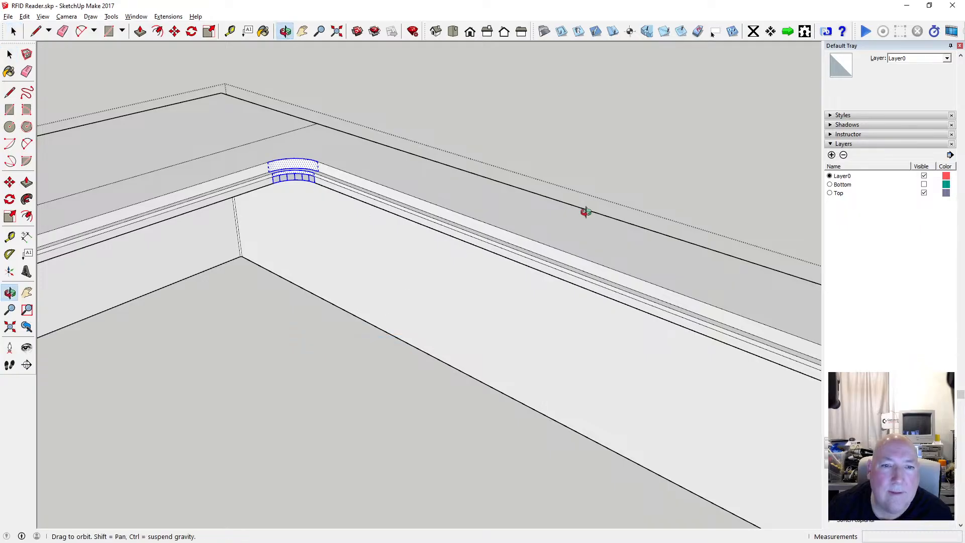
pyautogui.moveTo(586, 212); pyautogui.dragTo(196, 210)
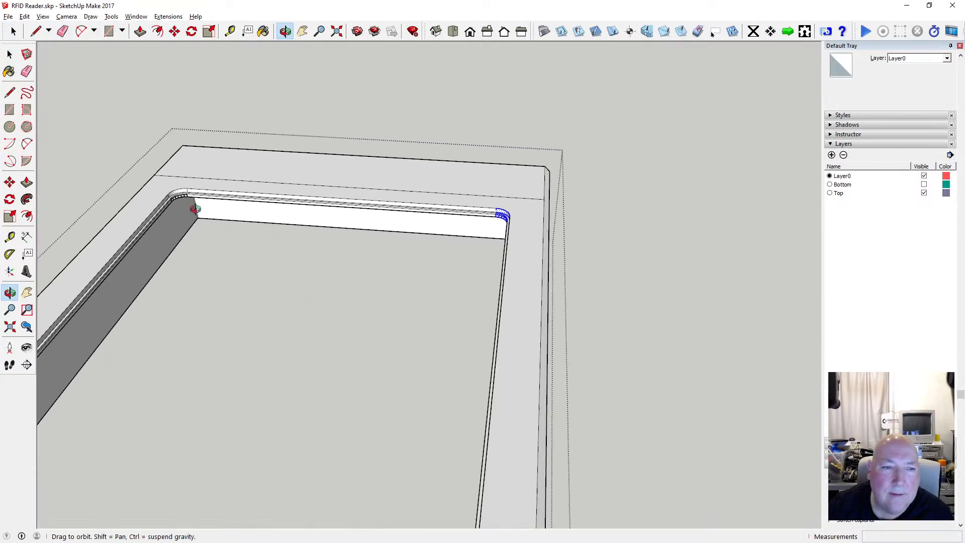
pyautogui.scroll(4, 195, 209)
pyautogui.press('space')
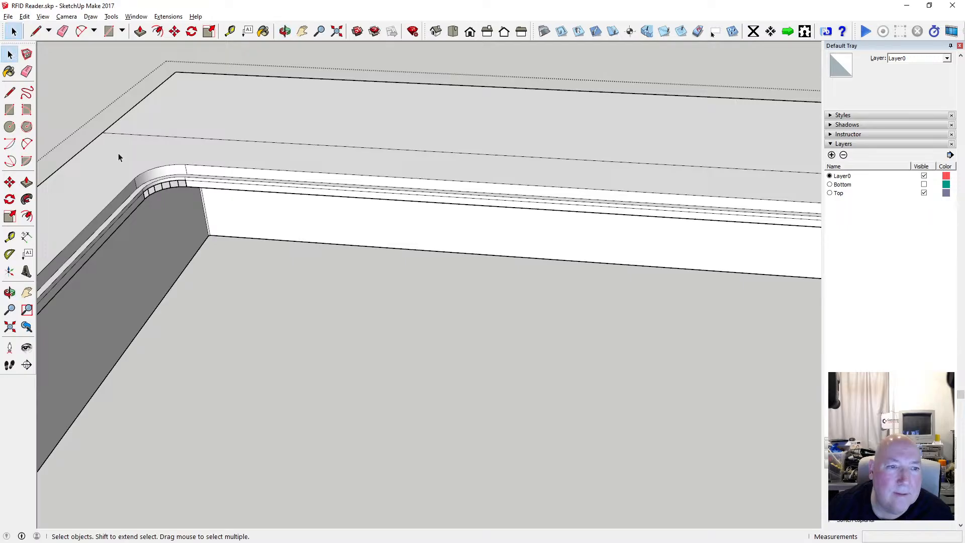
pyautogui.moveTo(118, 157); pyautogui.dragTo(210, 221)
pyautogui.rightClick(167, 184)
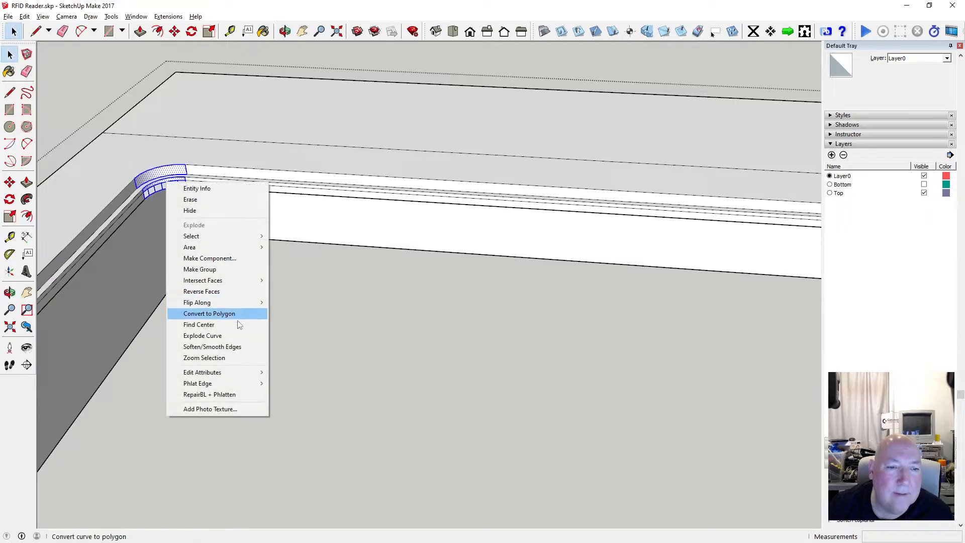
pyautogui.click(212, 347)
pyautogui.click(328, 307)
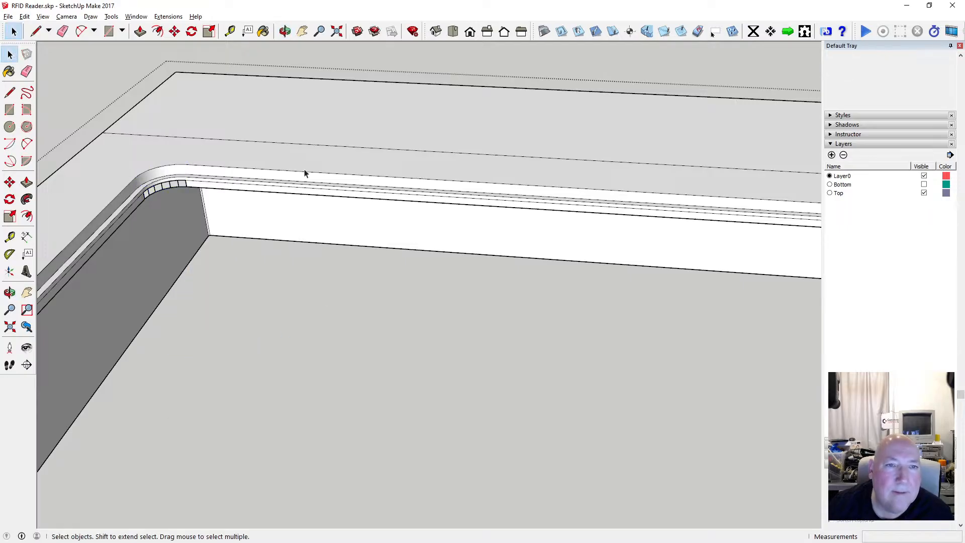
# Place two guide lines 0.25 mm to either side of the 73 mm line across the top face beside the window opening.
pyautogui.press('o')
pyautogui.scroll(-5, 362, 185)
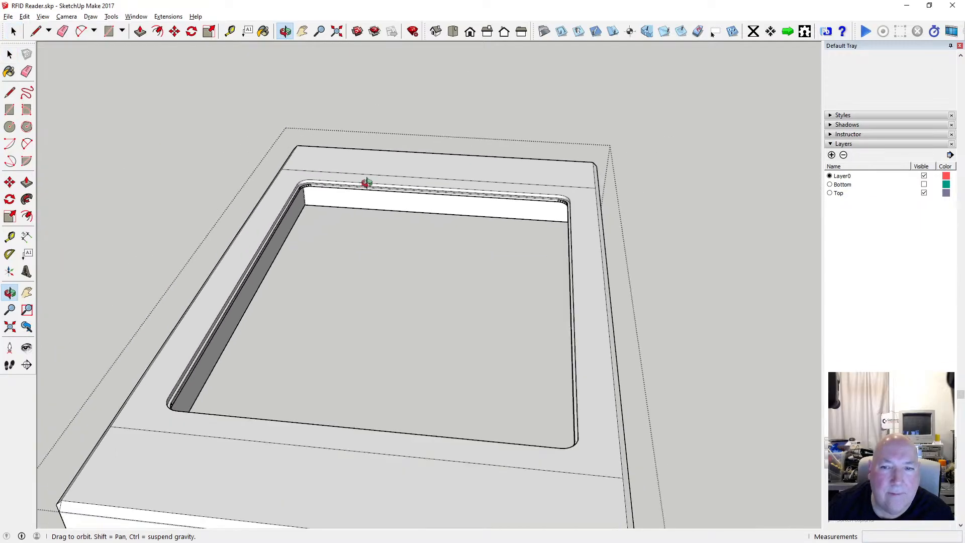
pyautogui.moveTo(367, 182); pyautogui.dragTo(278, 301)
pyautogui.scroll(5, 287, 270)
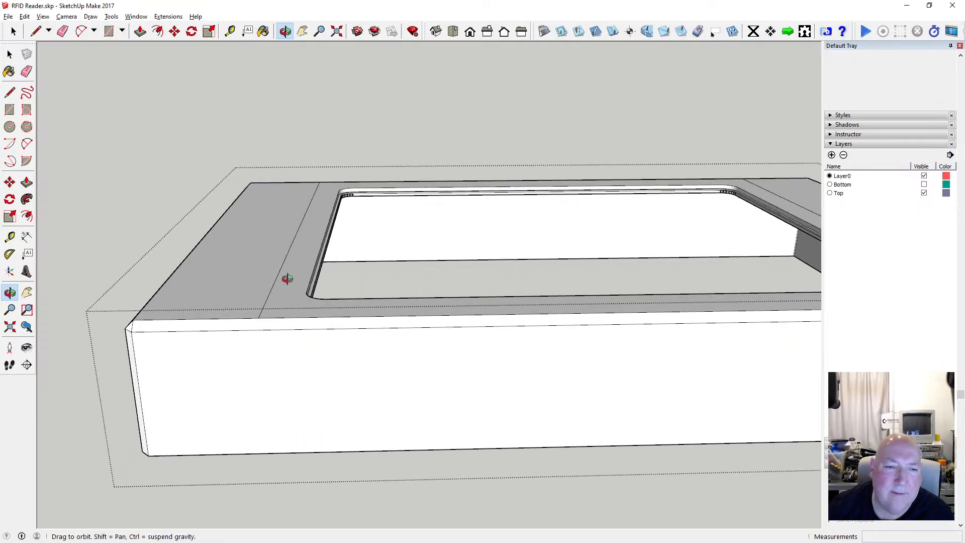
pyautogui.scroll(4, 287, 278)
pyautogui.click(9, 55)
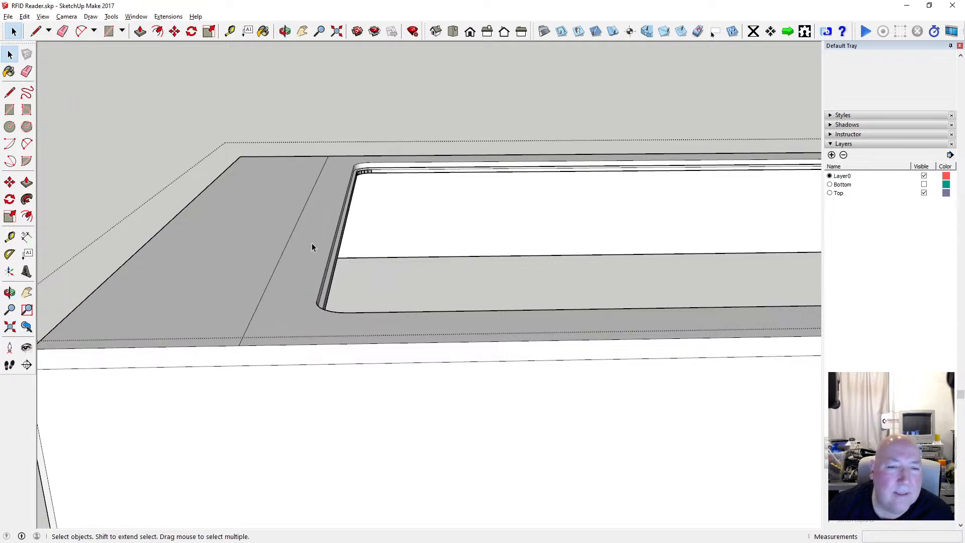
pyautogui.click(286, 248)
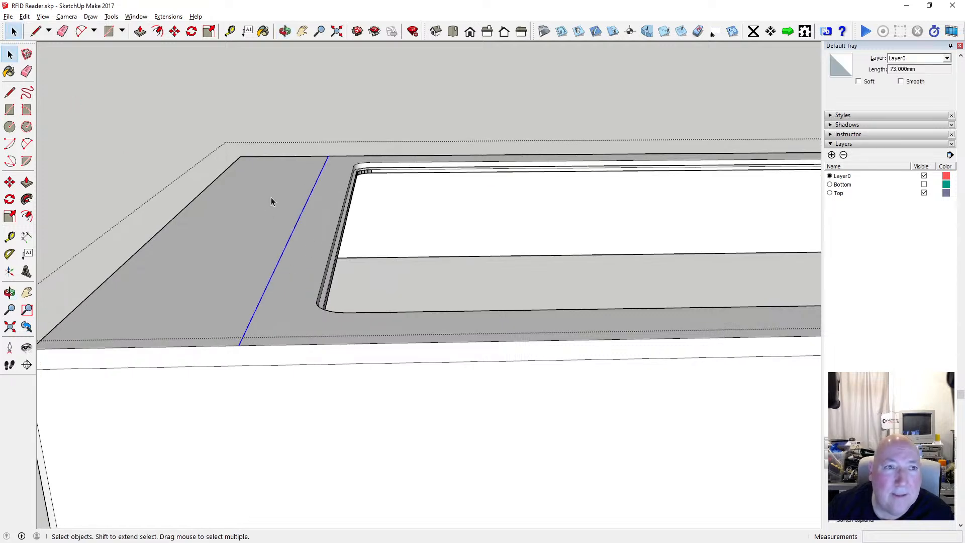
pyautogui.press('t')
pyautogui.click(306, 202)
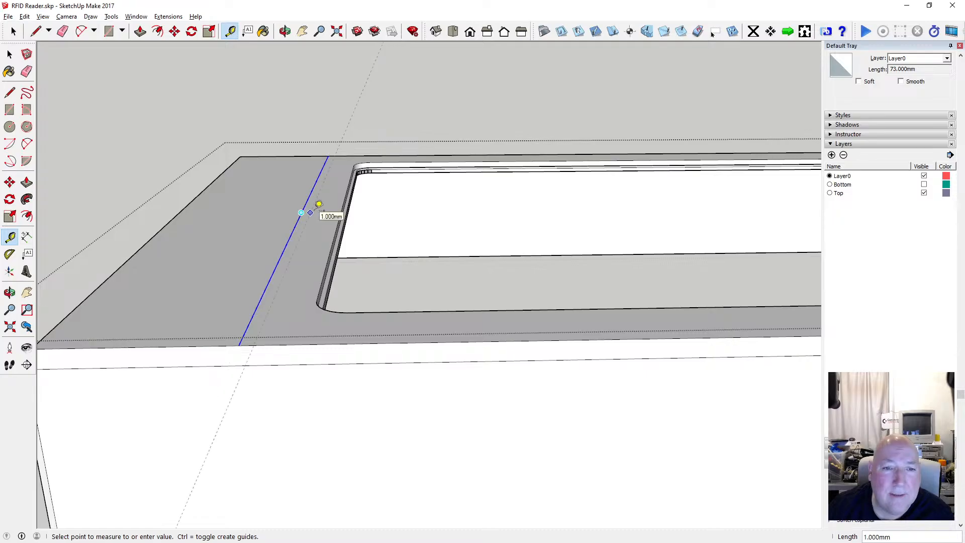
pyautogui.press('Return')
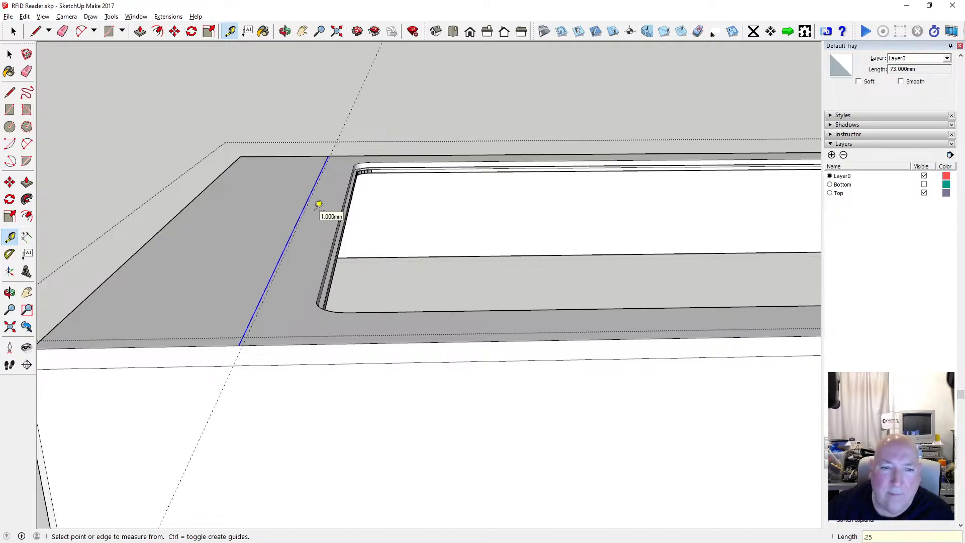
pyautogui.click(301, 211)
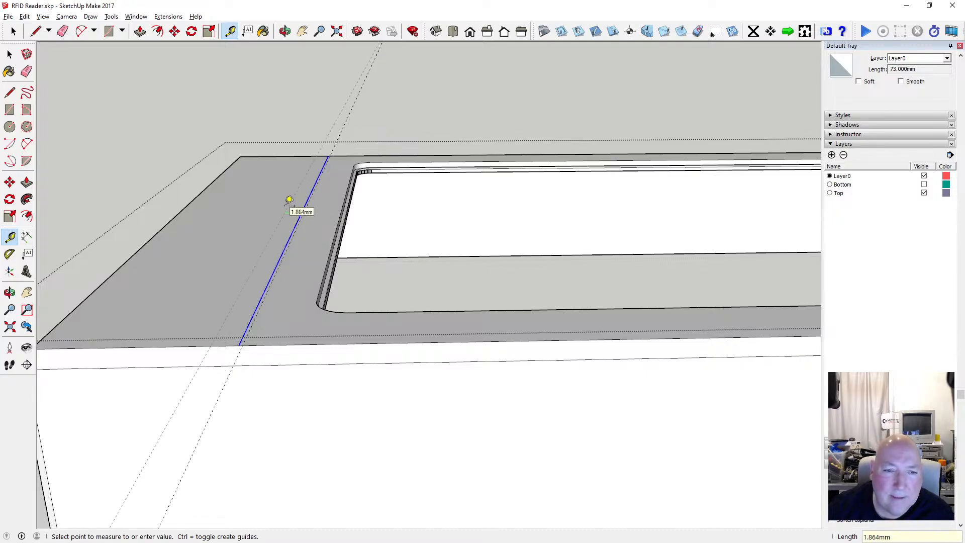
pyautogui.write('.25')
pyautogui.press('Return')
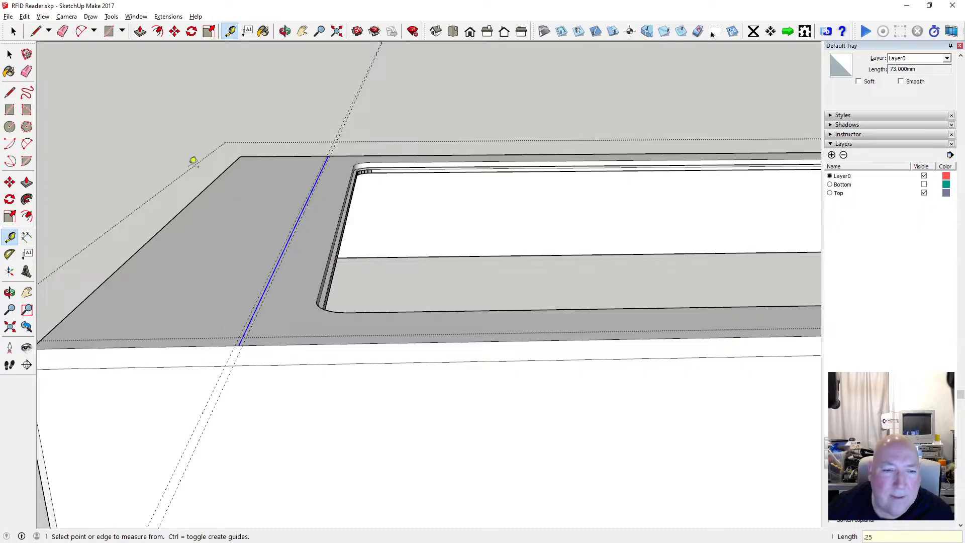
# Delete the original line between the guides and draw a 73 mm edge along the outer guide across the top face.
pyautogui.press('space')
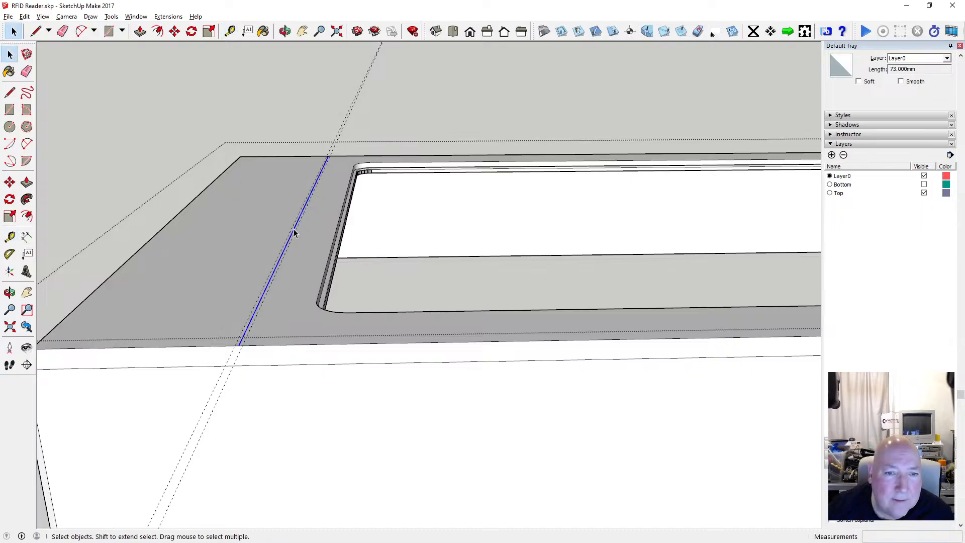
pyautogui.press('Delete')
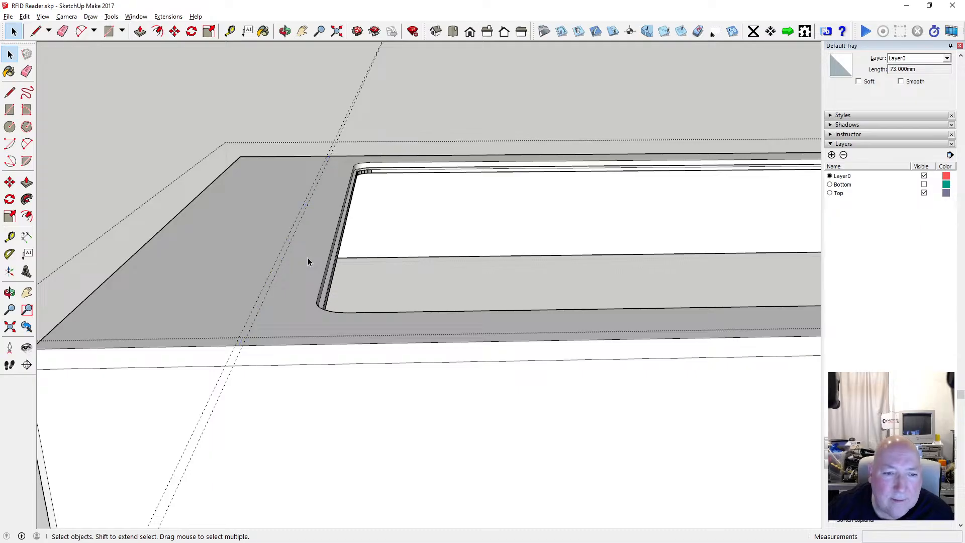
pyautogui.press('l')
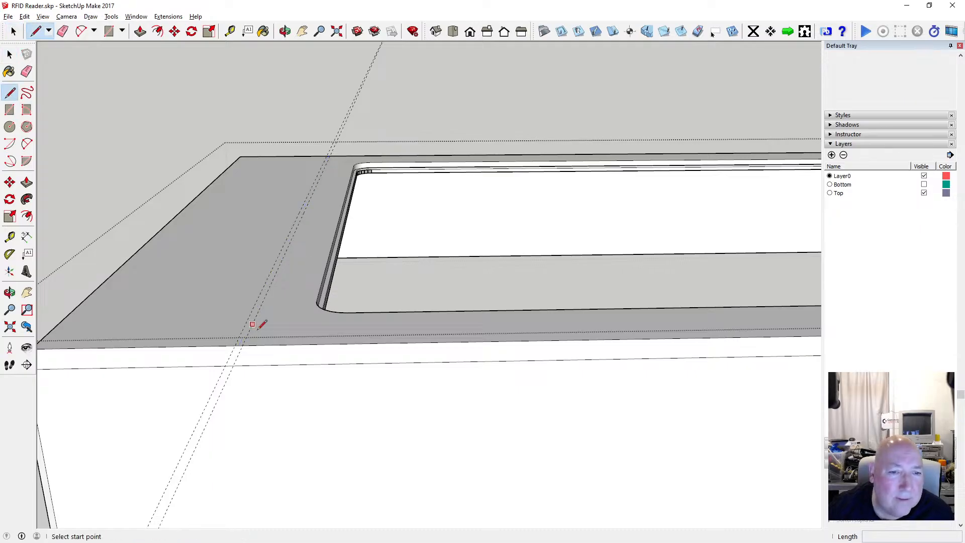
pyautogui.click(235, 344)
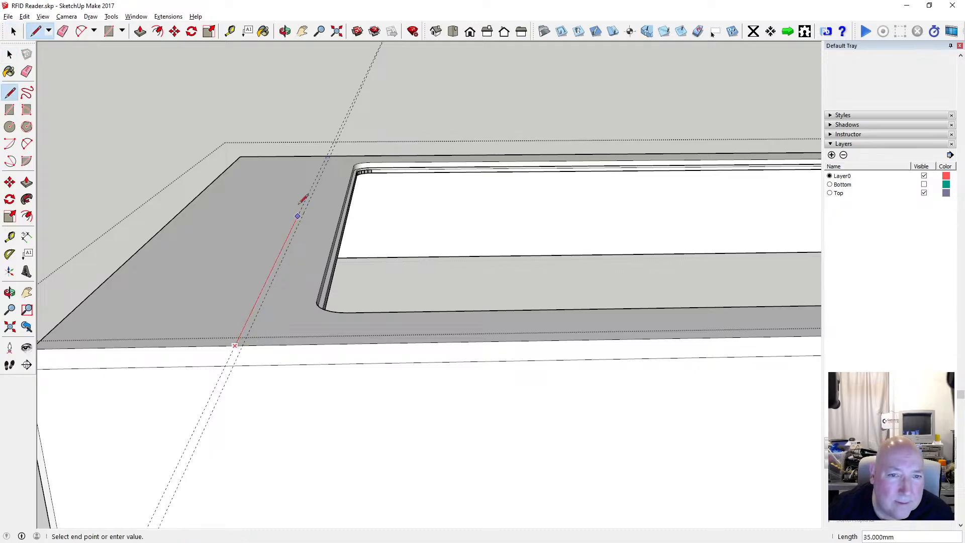
pyautogui.click(327, 155)
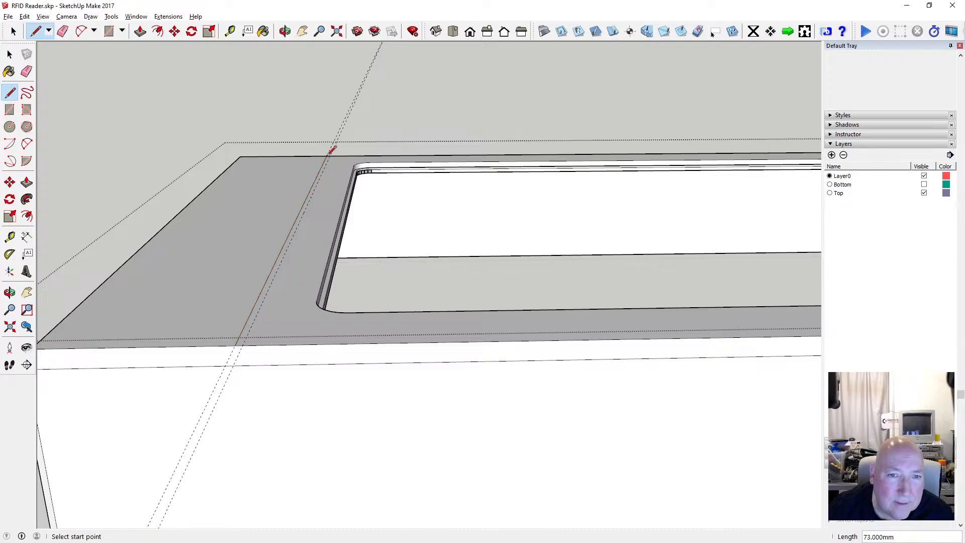
# Draw a second edge along the guide nearer the window opening to close the narrow strip across the top face.
pyautogui.click(243, 345)
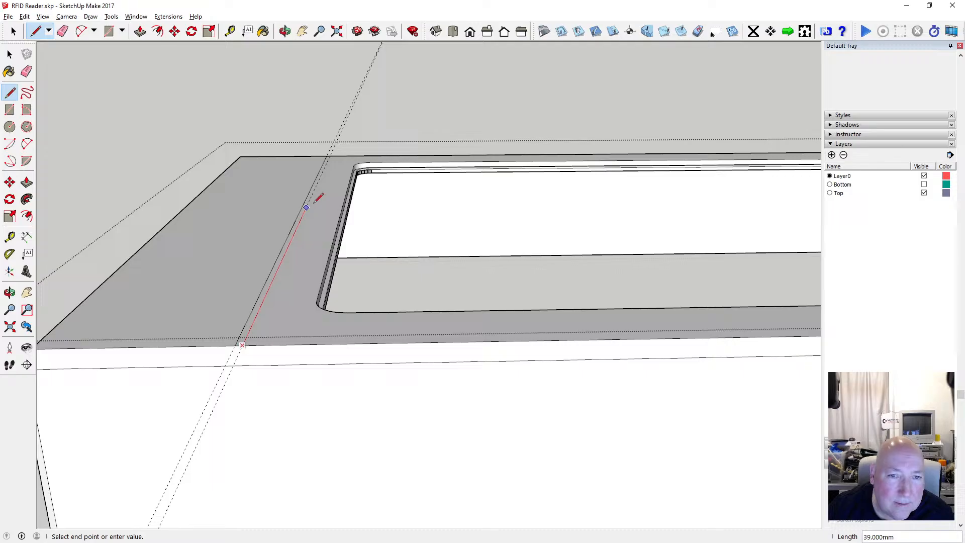
pyautogui.click(326, 156)
pyautogui.scroll(3, 333, 154)
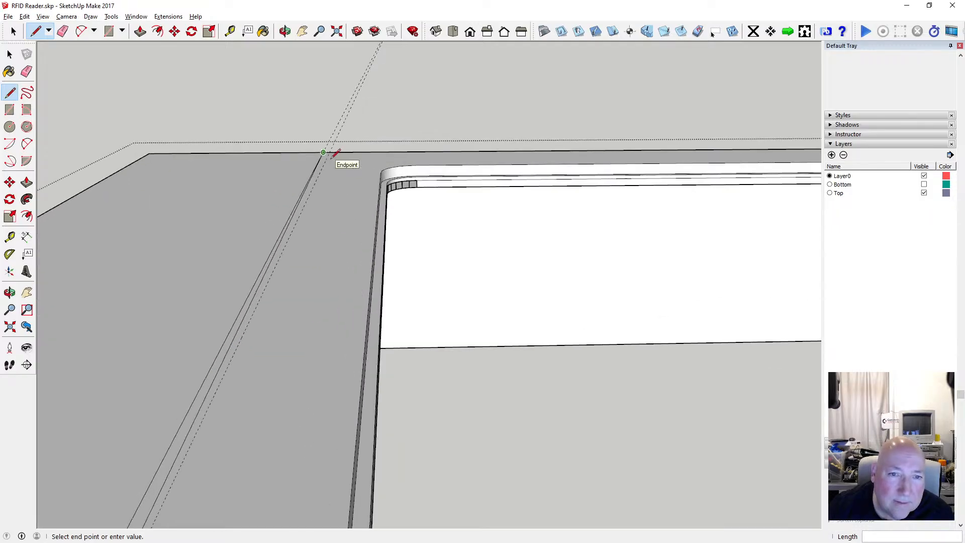
pyautogui.click(330, 152)
pyautogui.scroll(-3, 366, 150)
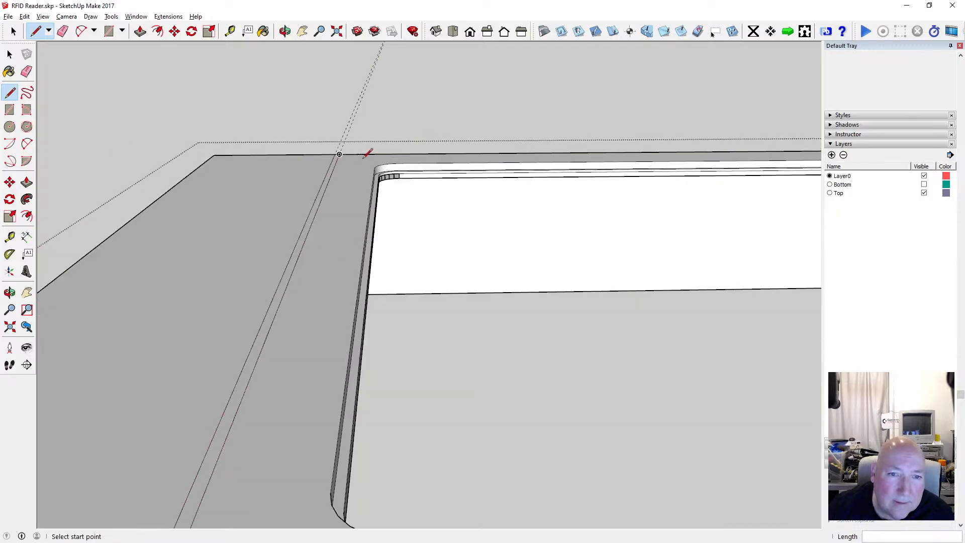
pyautogui.scroll(3, 366, 157)
pyautogui.scroll(-5, 352, 143)
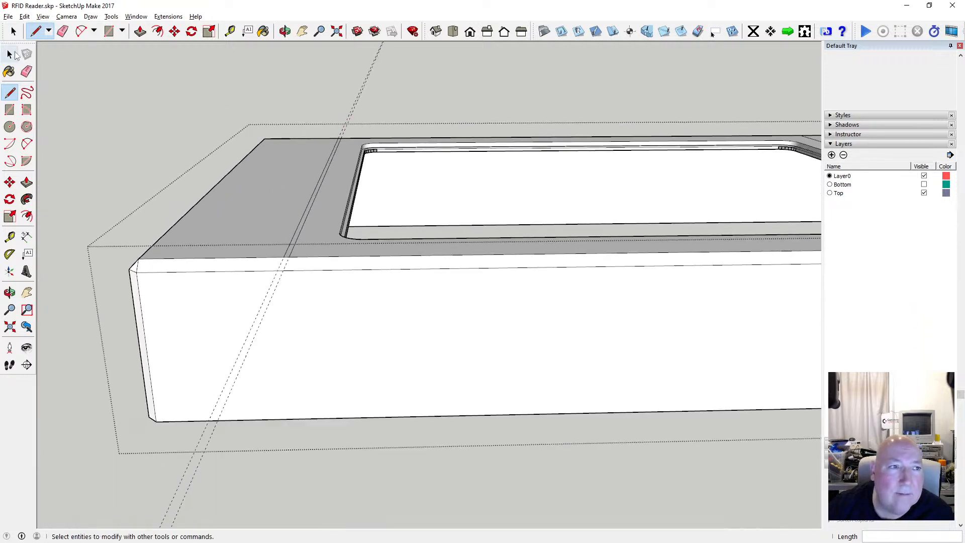
# Push the narrow strip 0.25 mm into the top face with Push/Pull to form a shallow groove.
pyautogui.click(27, 182)
pyautogui.click(297, 237)
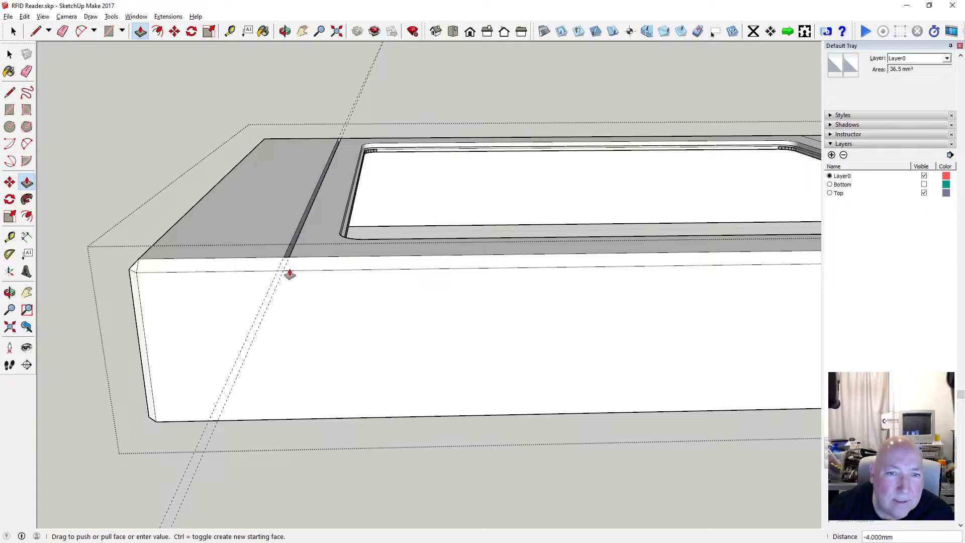
pyautogui.scroll(2, 290, 256)
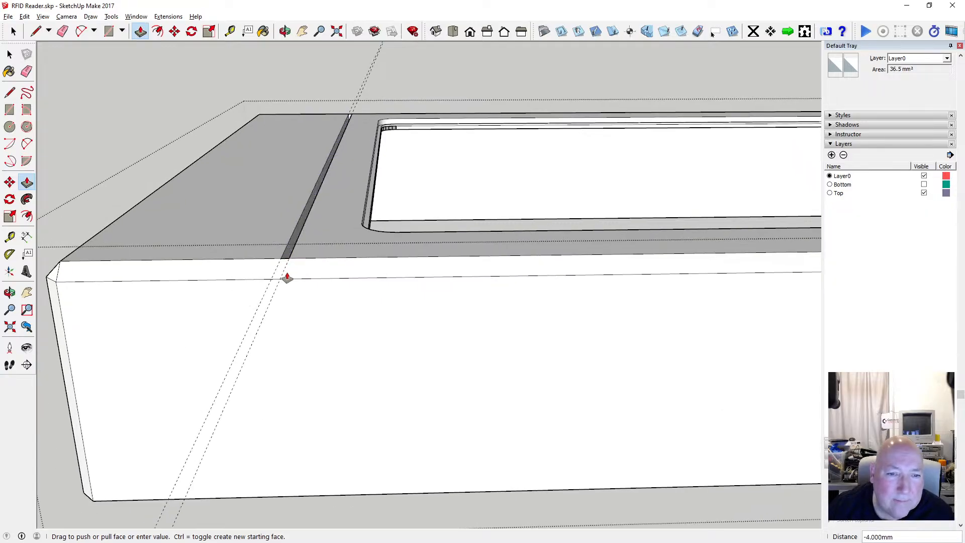
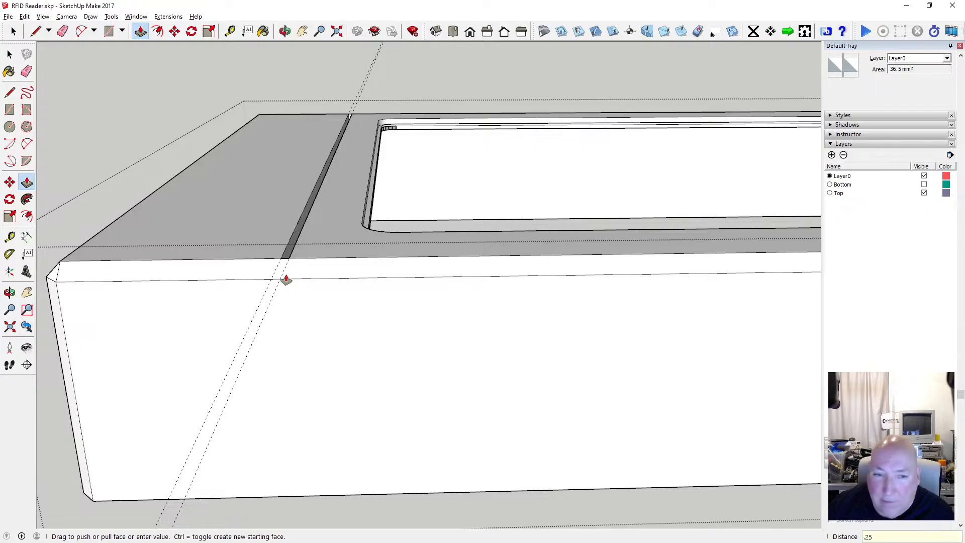
pyautogui.press('Return')
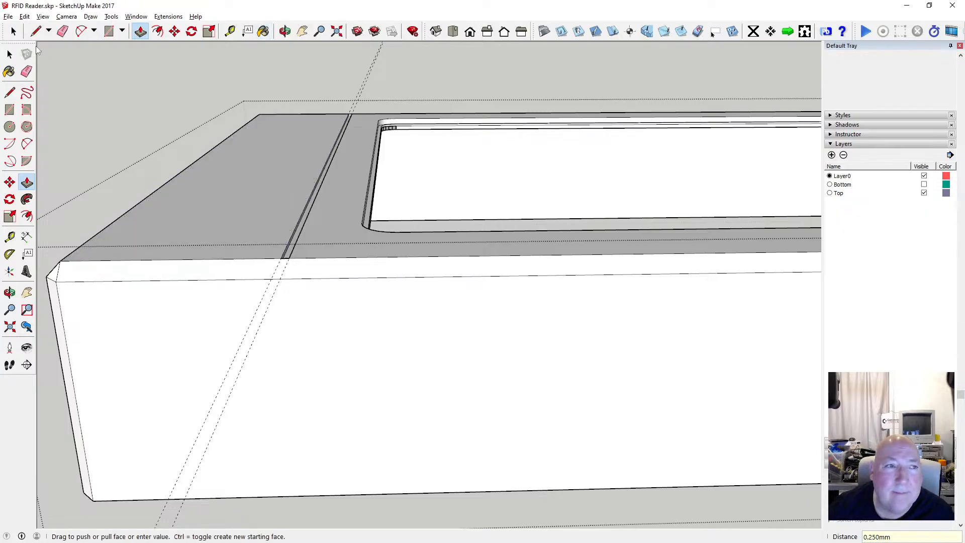
# Delete both guide lines along the groove and leave the top case component's editing mode.
pyautogui.press('space')
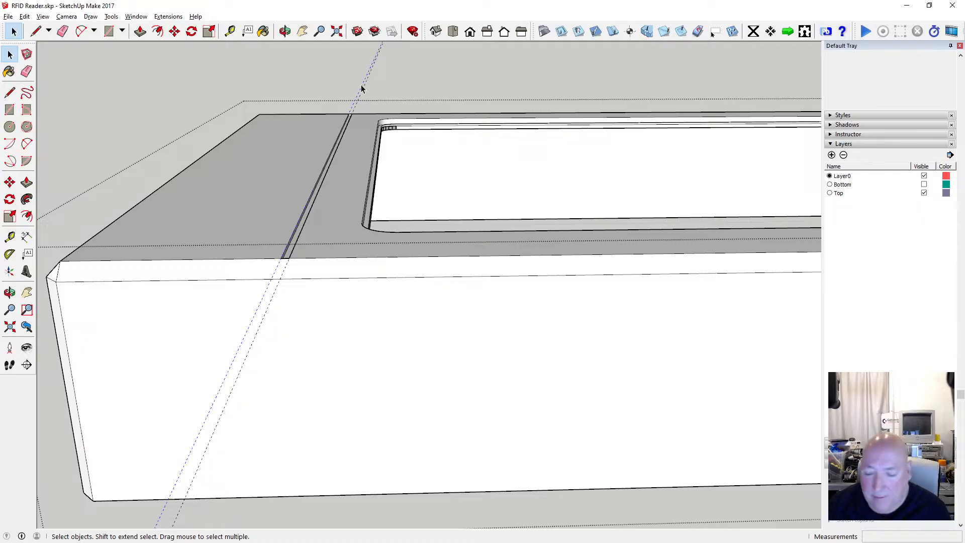
pyautogui.click(363, 85)
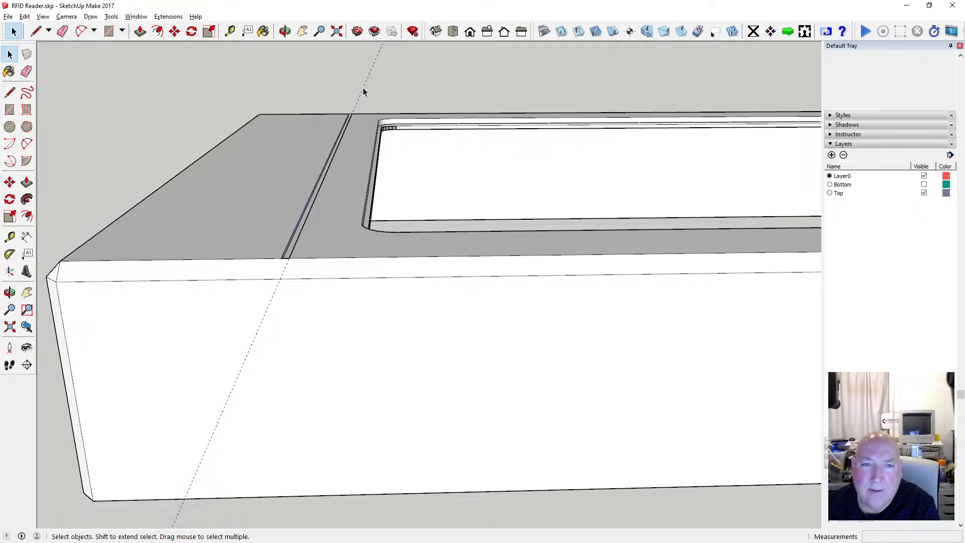
pyautogui.click(364, 92)
pyautogui.doubleClick(363, 92)
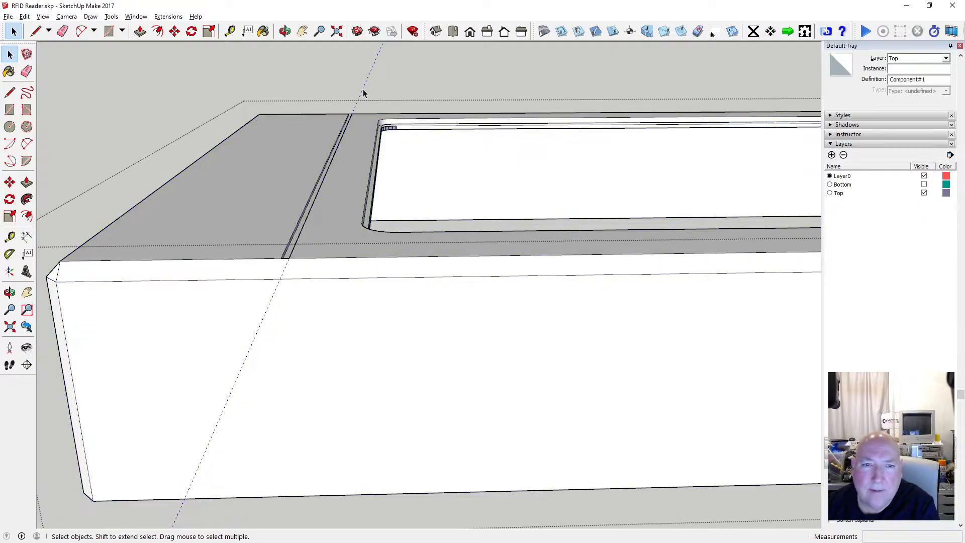
pyautogui.press('Delete')
pyautogui.click(354, 94)
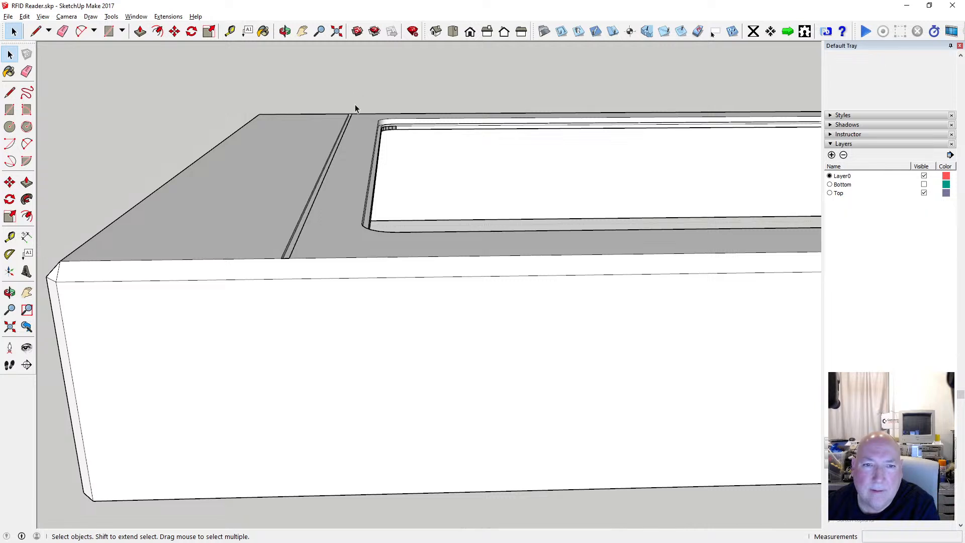
# Place guide lines 0.25 mm to either side of the line at the opposite end of the window opening.
pyautogui.scroll(6, 349, 105)
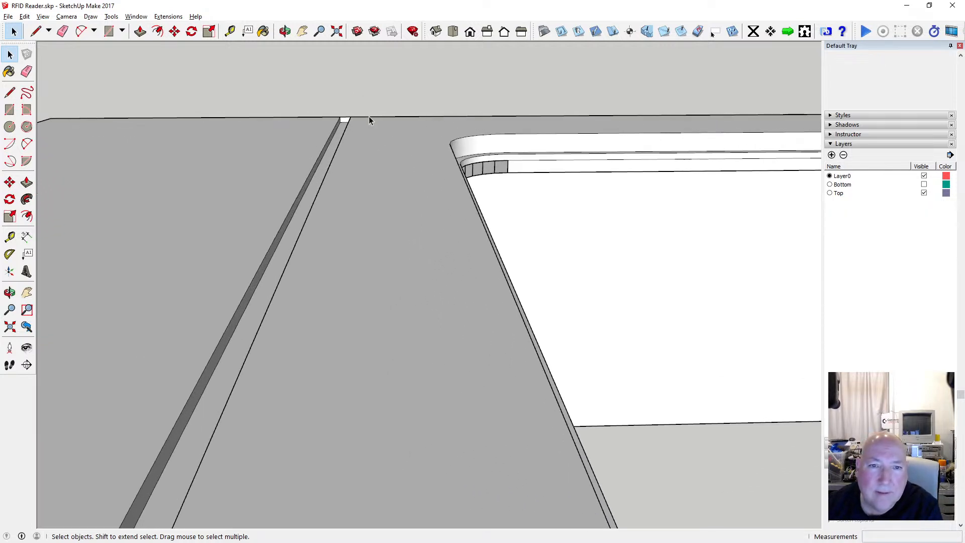
pyautogui.click(285, 31)
pyautogui.moveTo(364, 144); pyautogui.dragTo(357, 288)
pyautogui.scroll(-7, 276, 226)
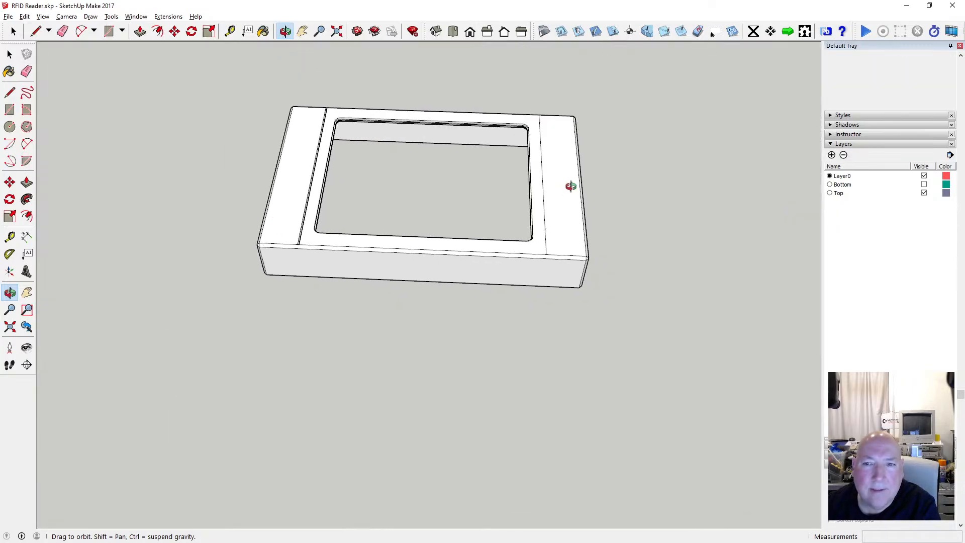
pyautogui.scroll(5, 570, 185)
pyautogui.scroll(3, 563, 184)
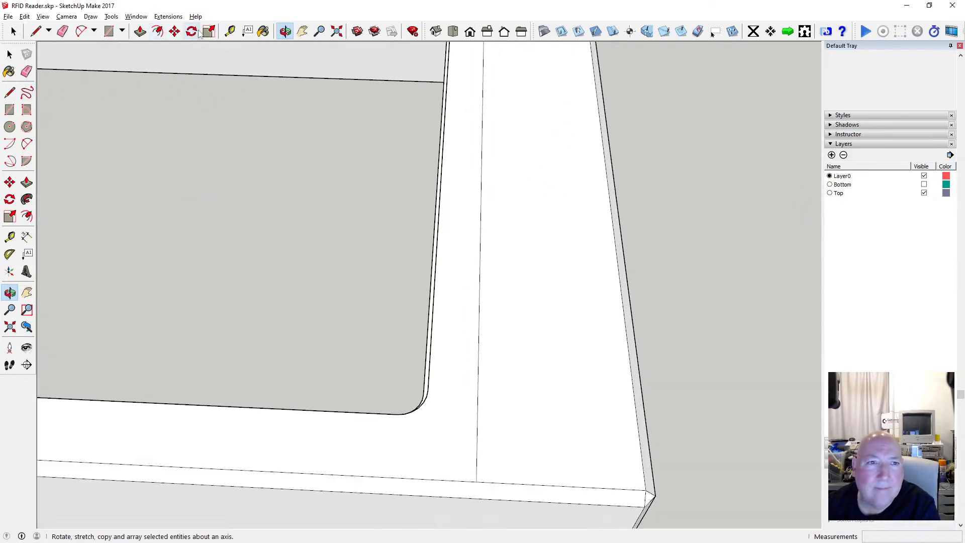
pyautogui.click(234, 35)
pyautogui.click(481, 186)
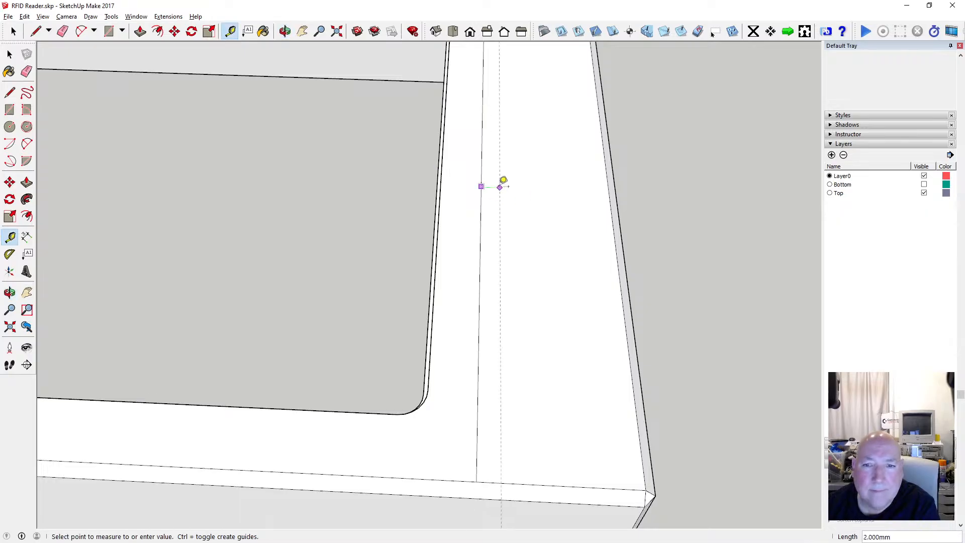
pyautogui.write('.25')
pyautogui.press('Return')
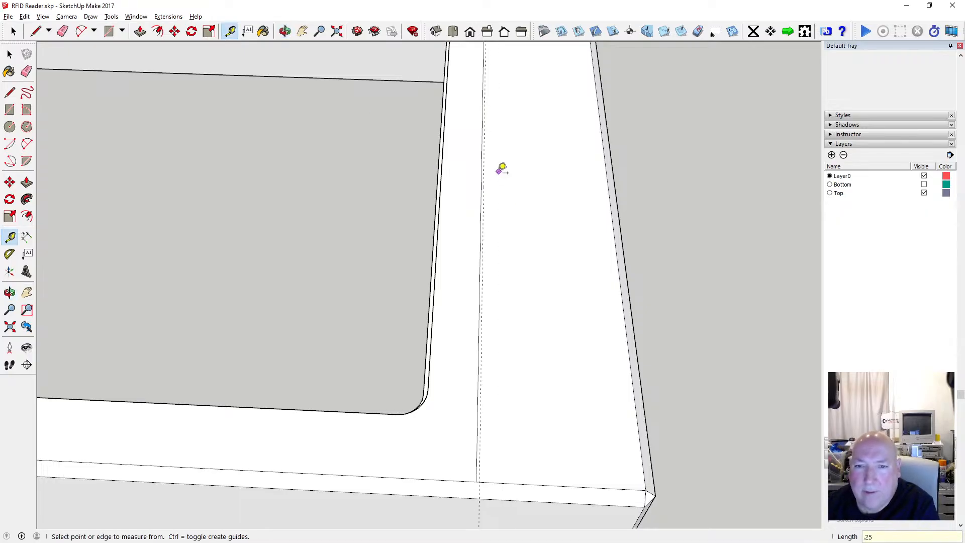
pyautogui.click(485, 177)
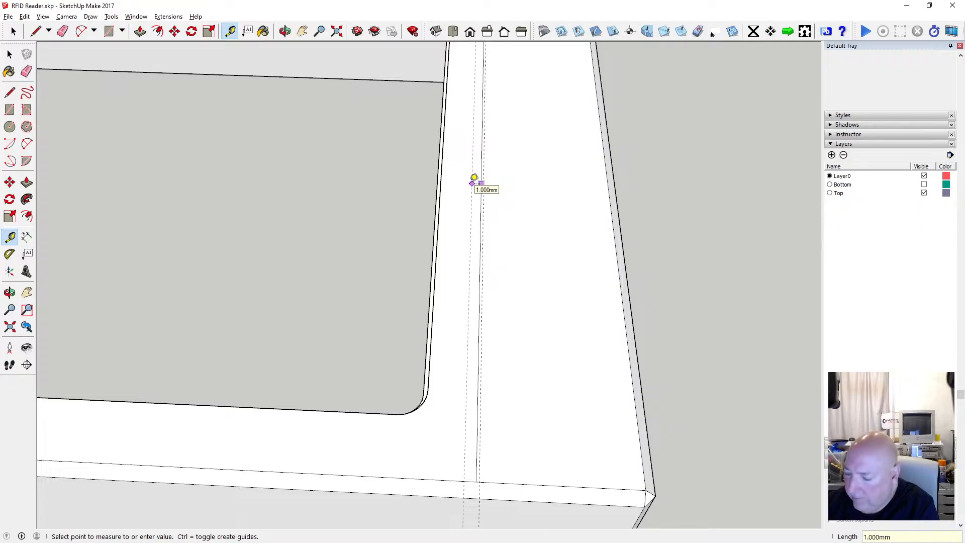
pyautogui.click(474, 178)
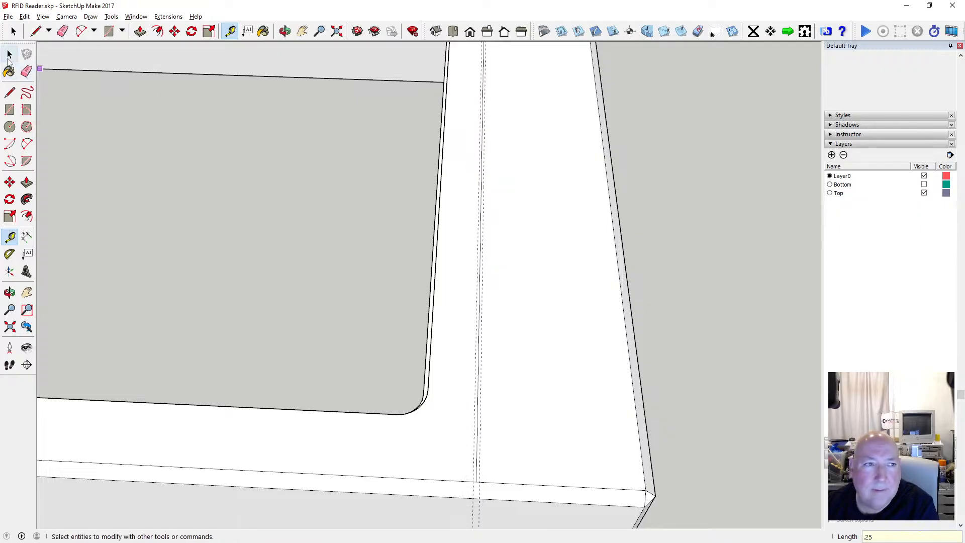
pyautogui.press('space')
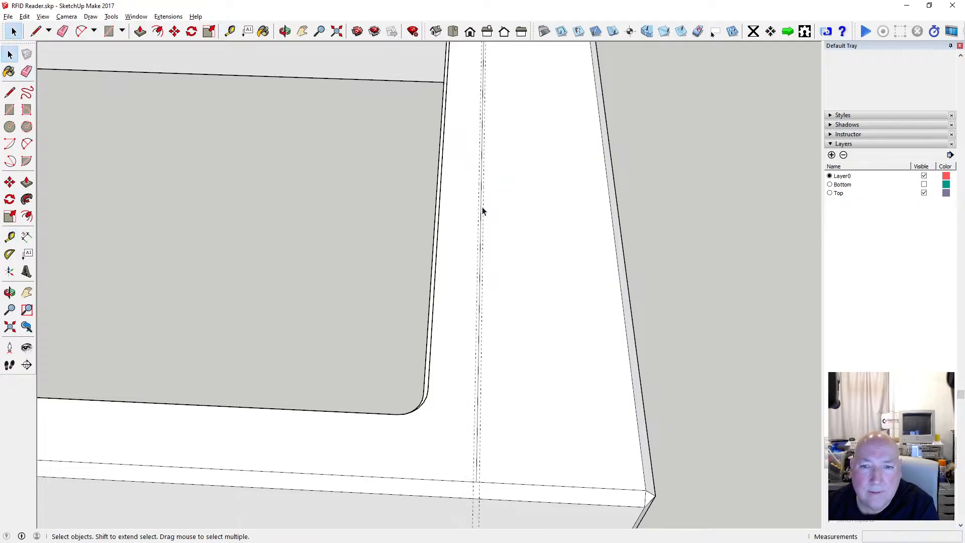
pyautogui.click(482, 208)
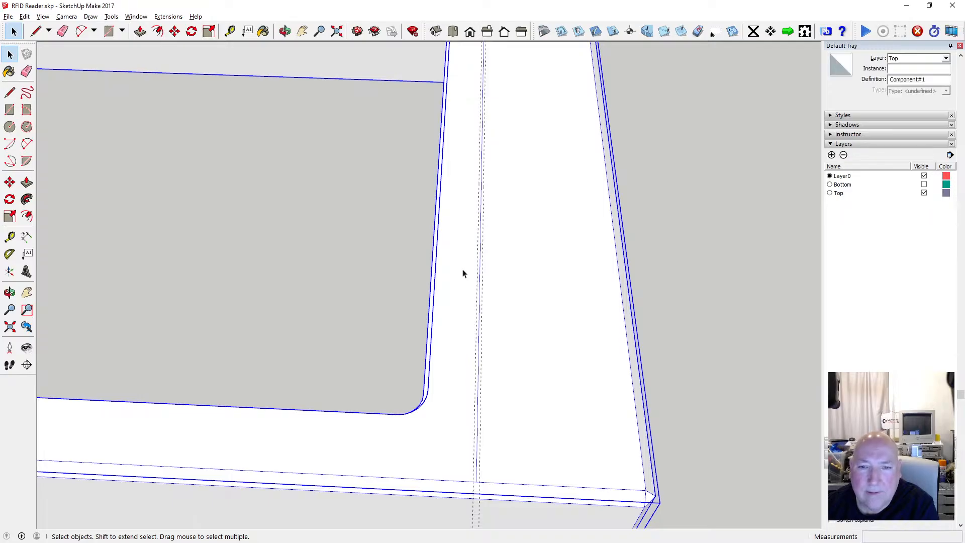
pyautogui.scroll(-2, 463, 273)
pyautogui.click(475, 237)
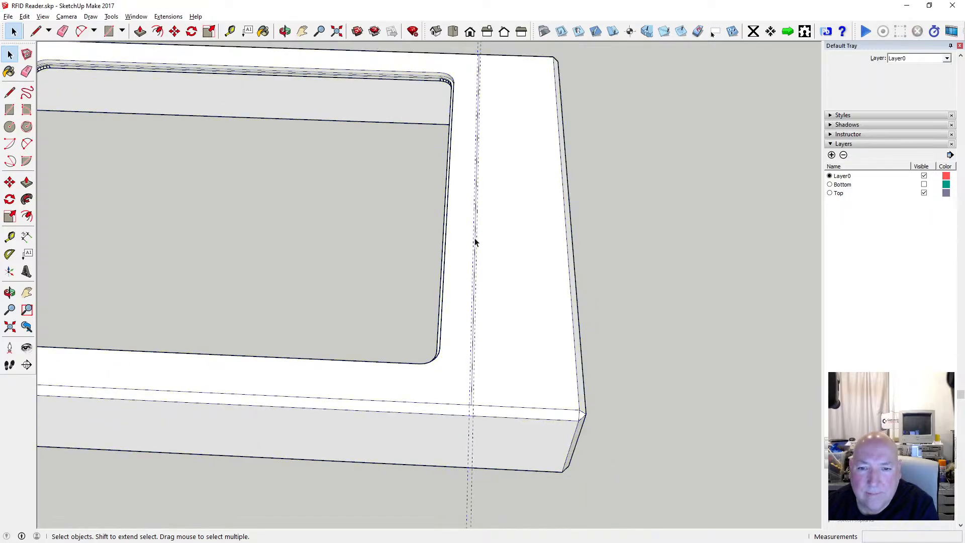
pyautogui.scroll(3, 475, 243)
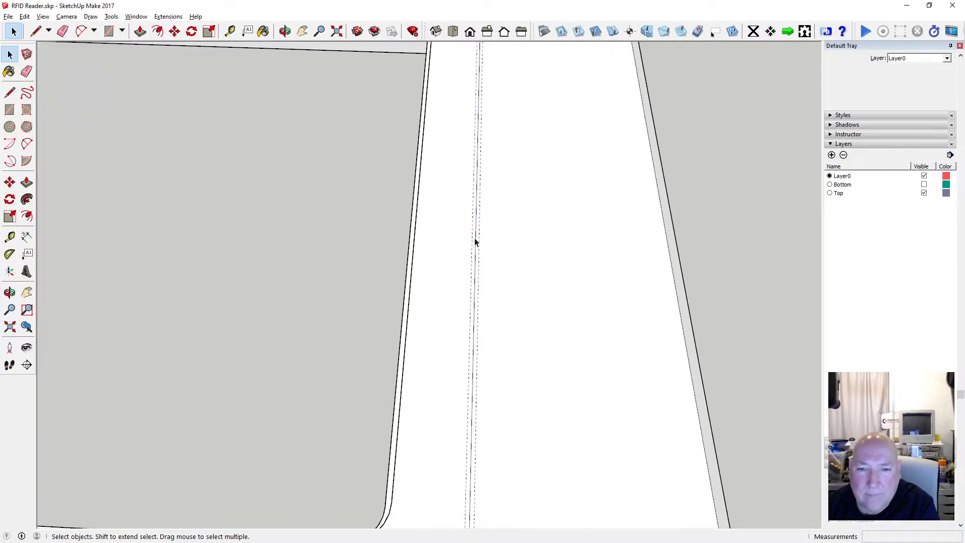
pyautogui.click(476, 238)
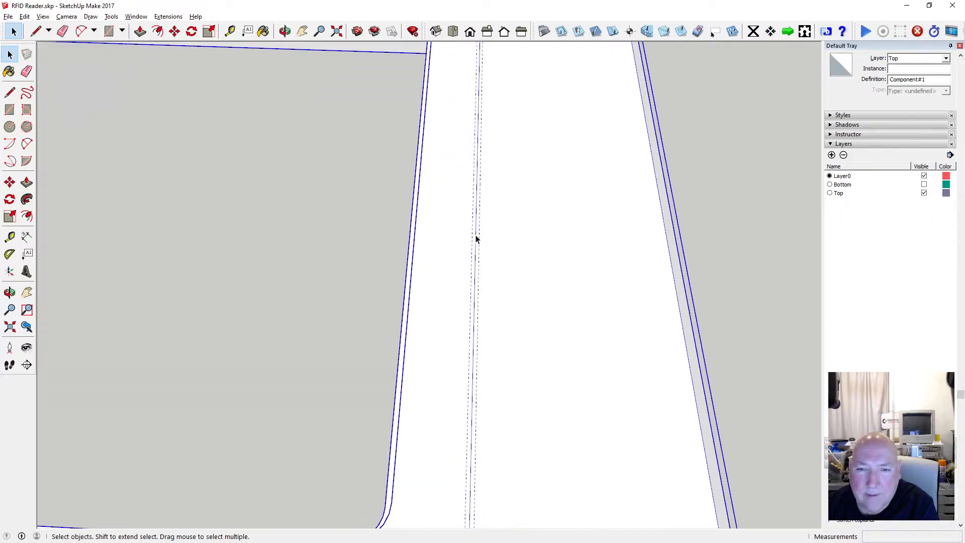
pyautogui.press('Delete')
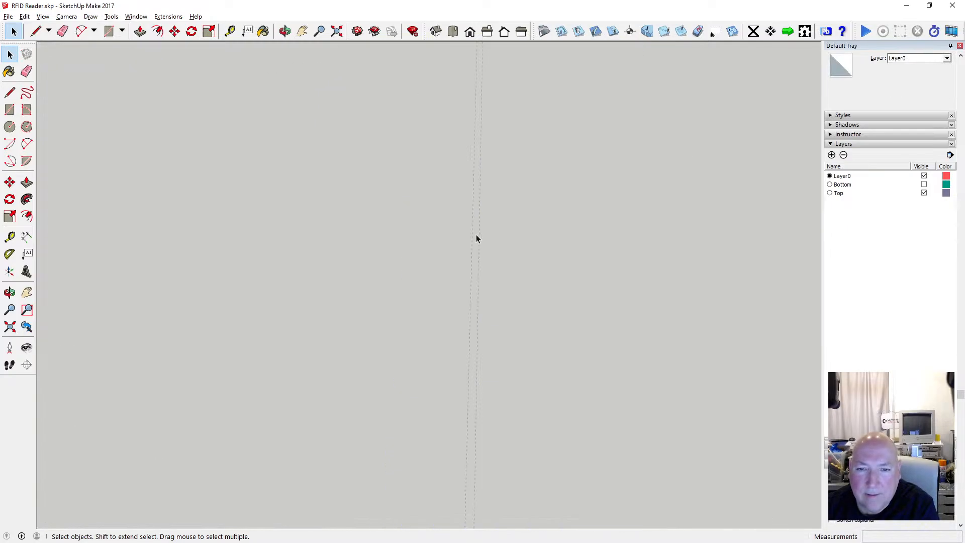
pyautogui.click(25, 16)
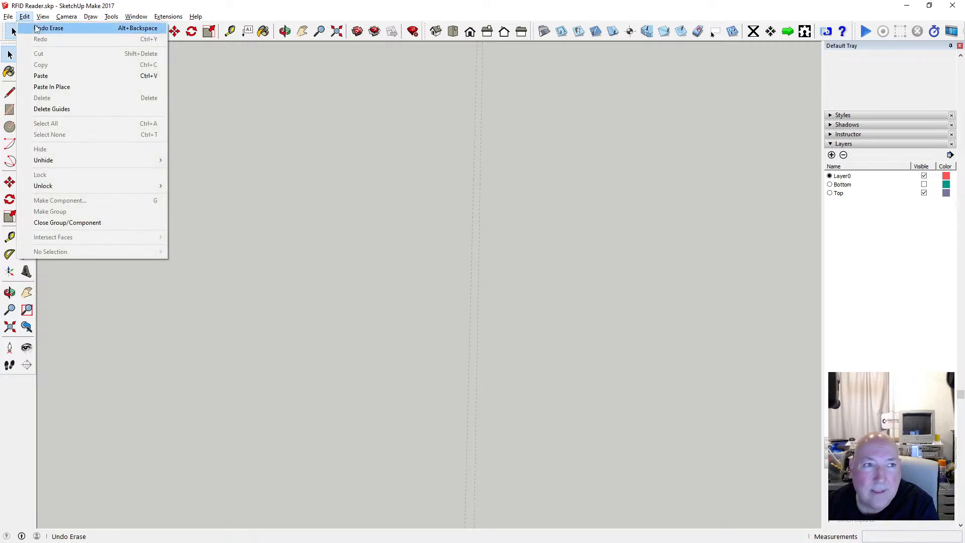
pyautogui.click(40, 26)
# Open the top case component for editing and draw an edge across the top face along the guide nearer the window opening.
pyautogui.scroll(-2, 413, 216)
pyautogui.click(485, 187)
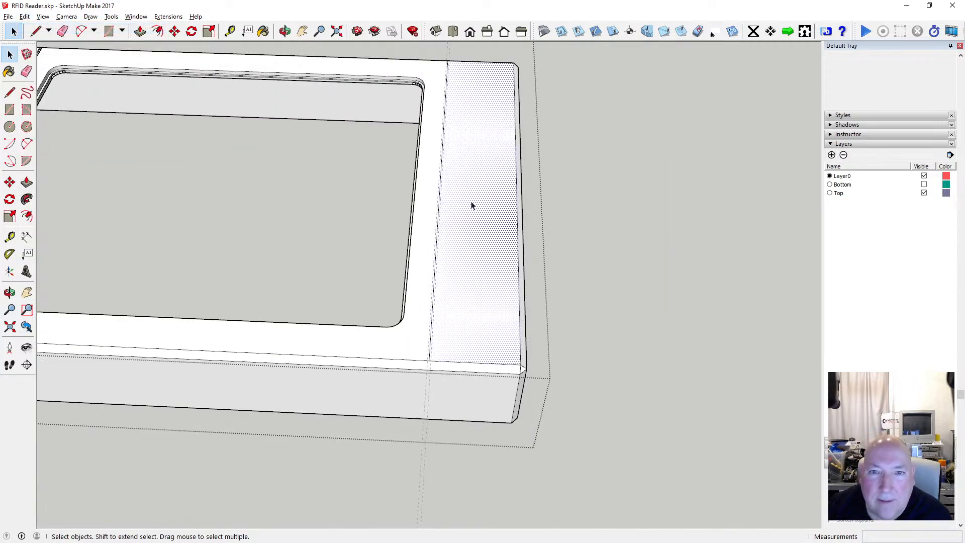
pyautogui.click(427, 324)
pyautogui.scroll(2, 444, 352)
pyautogui.scroll(2, 447, 354)
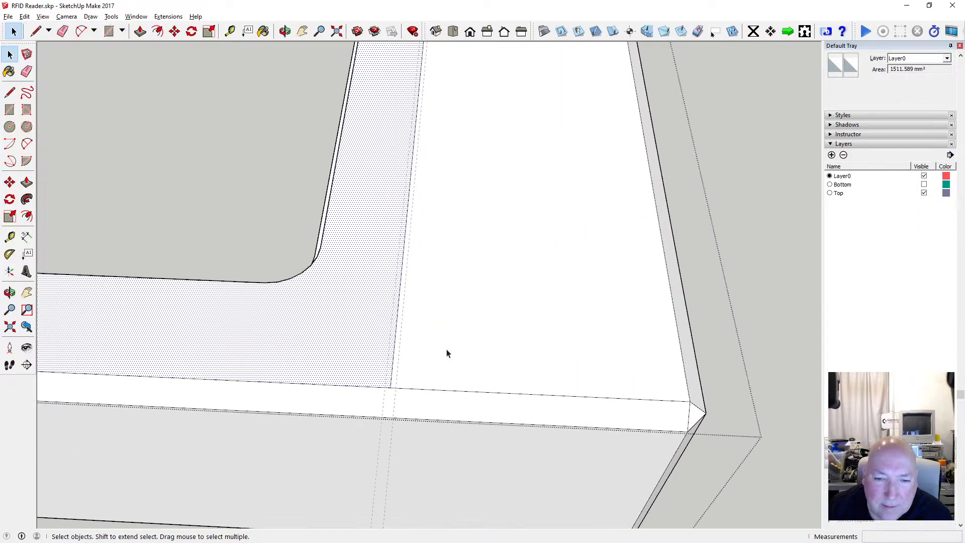
pyautogui.click(9, 91)
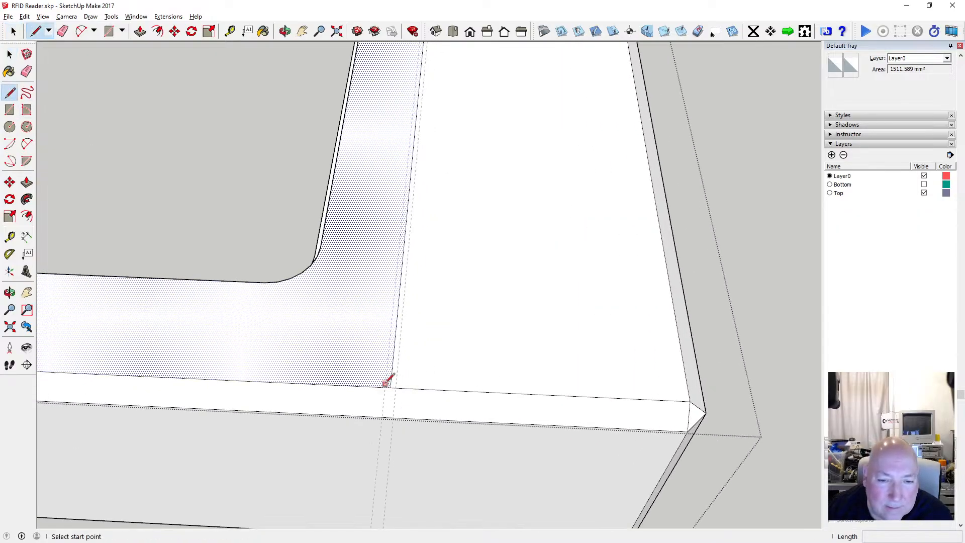
pyautogui.click(385, 384)
pyautogui.scroll(-5, 375, 450)
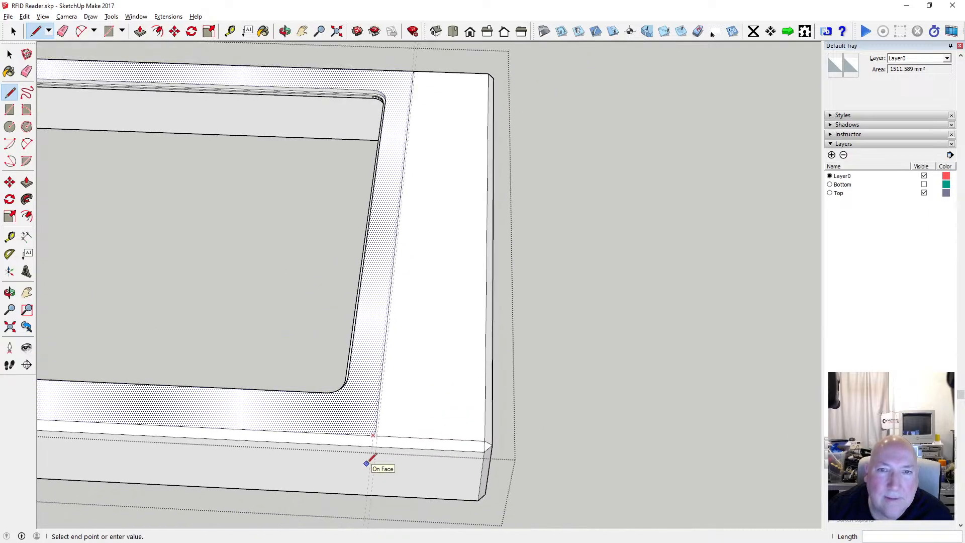
pyautogui.scroll(3, 412, 83)
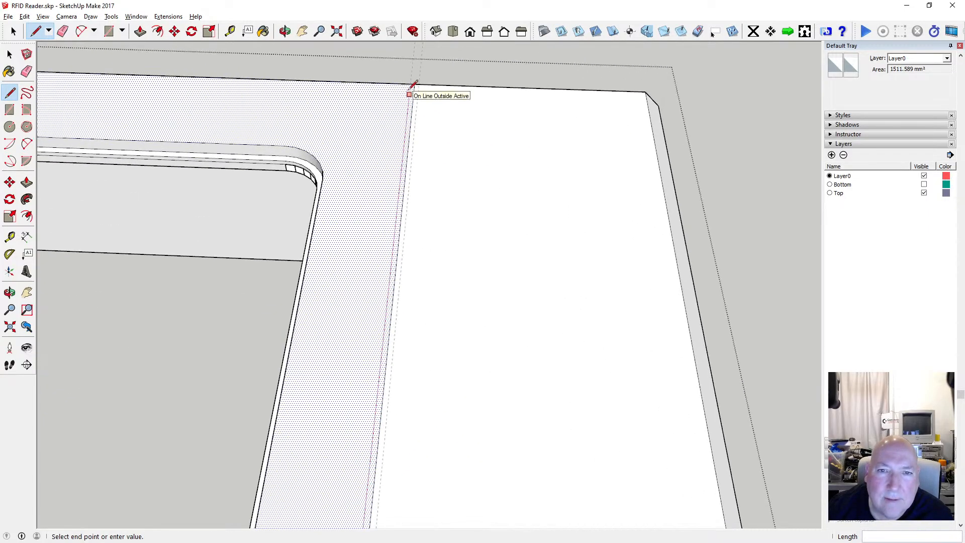
pyautogui.click(412, 83)
# Draw a second edge along the guide farther from the window opening and delete the middle line between the two edges.
pyautogui.click(420, 84)
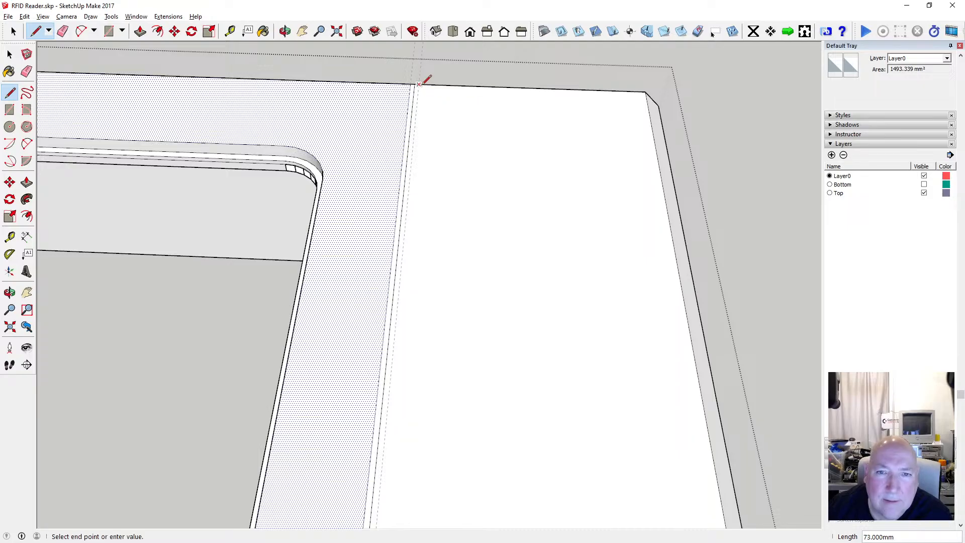
pyautogui.scroll(-4, 427, 111)
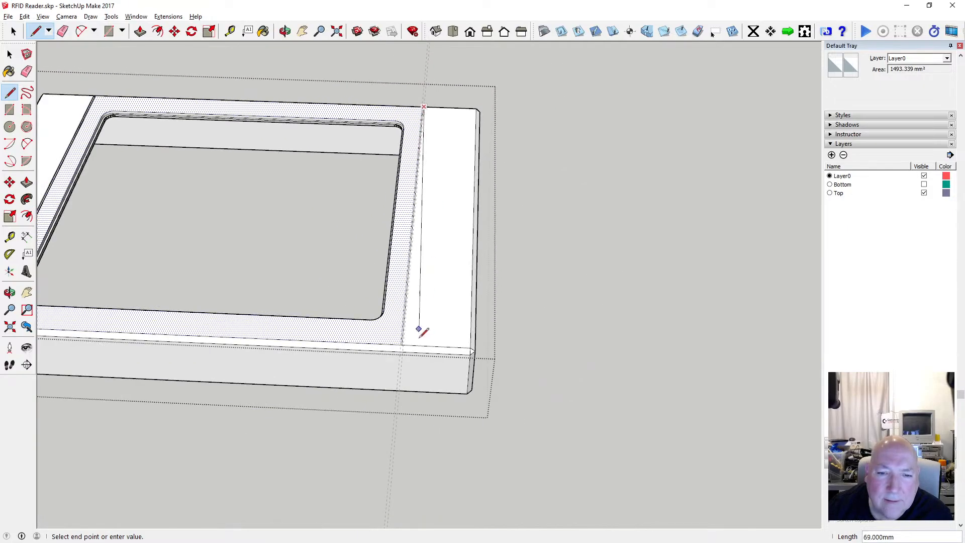
pyautogui.scroll(3, 421, 332)
pyautogui.scroll(4, 411, 343)
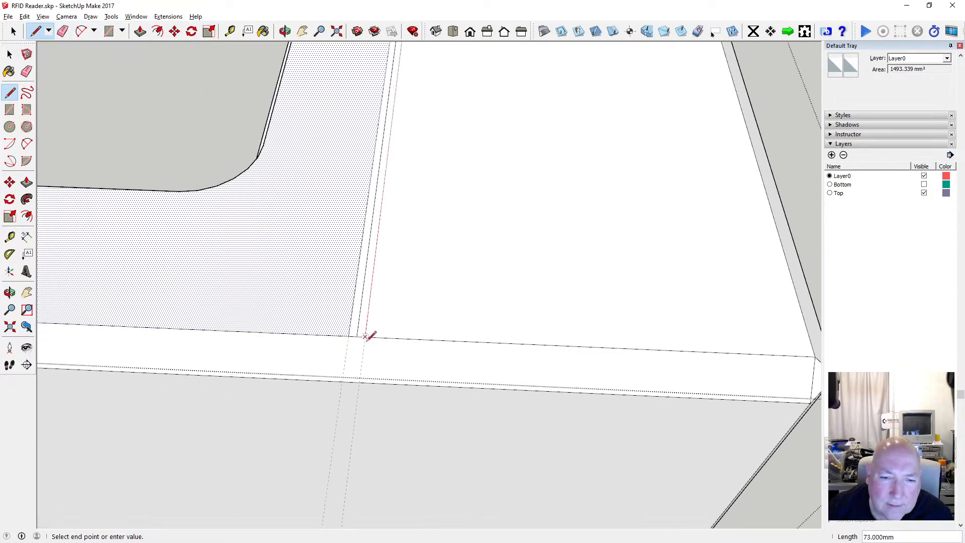
pyautogui.click(366, 335)
pyautogui.press('space')
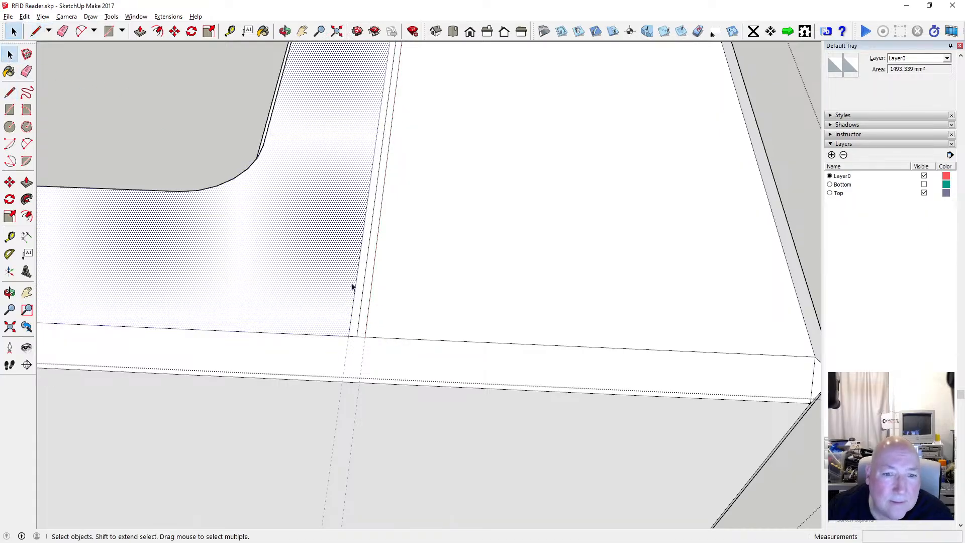
pyautogui.click(366, 276)
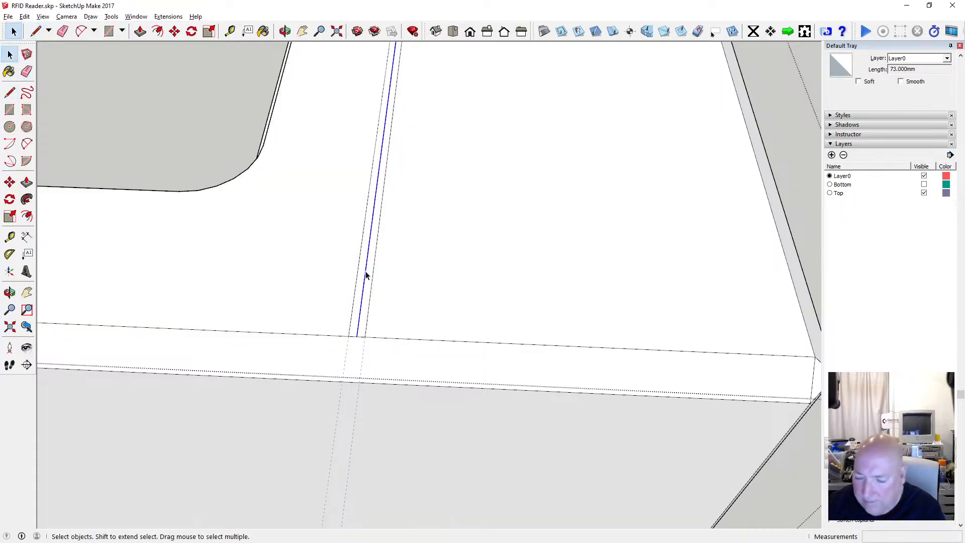
pyautogui.press('Delete')
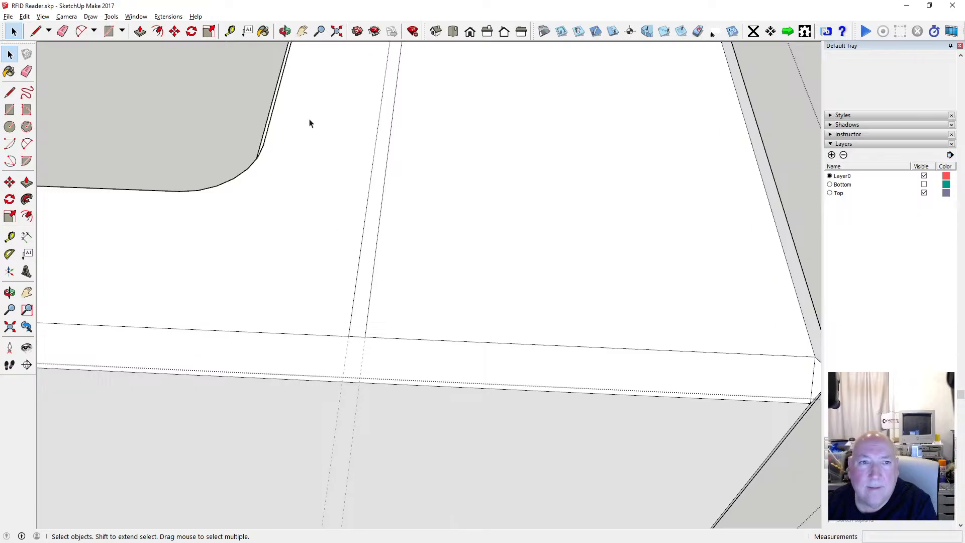
# Push the narrow strip between the two edges 0.25 mm into the top face with Push/Pull.
pyautogui.click(230, 31)
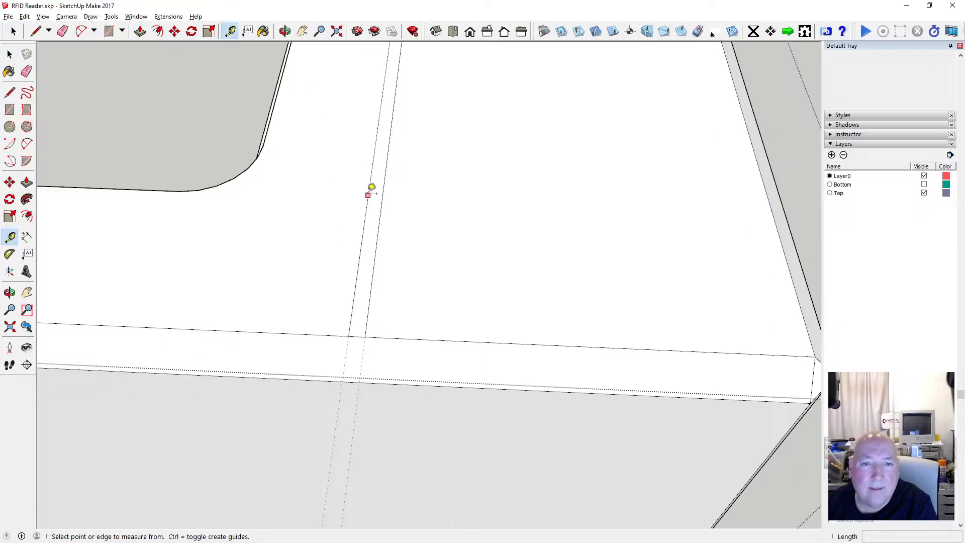
pyautogui.press('space')
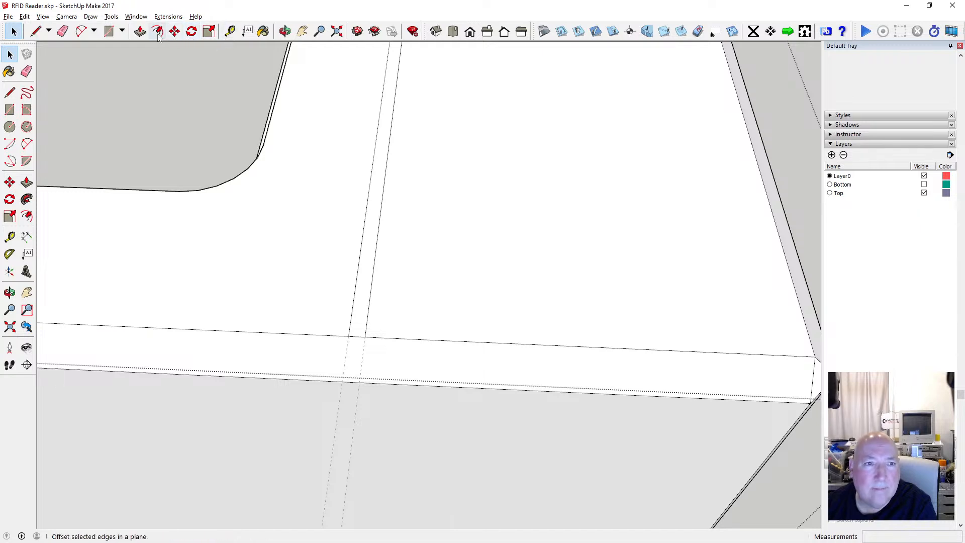
pyautogui.click(140, 31)
pyautogui.moveTo(375, 193); pyautogui.dragTo(374, 207)
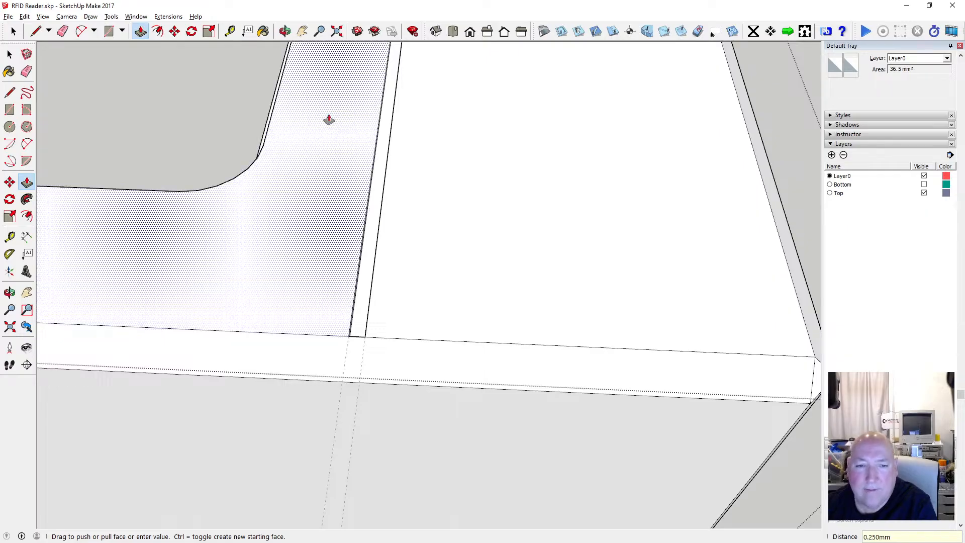
# Delete the two guide lines along the new groove and leave the top case component's editing mode.
pyautogui.click(9, 54)
pyautogui.scroll(-2, 332, 226)
pyautogui.scroll(-1, 332, 226)
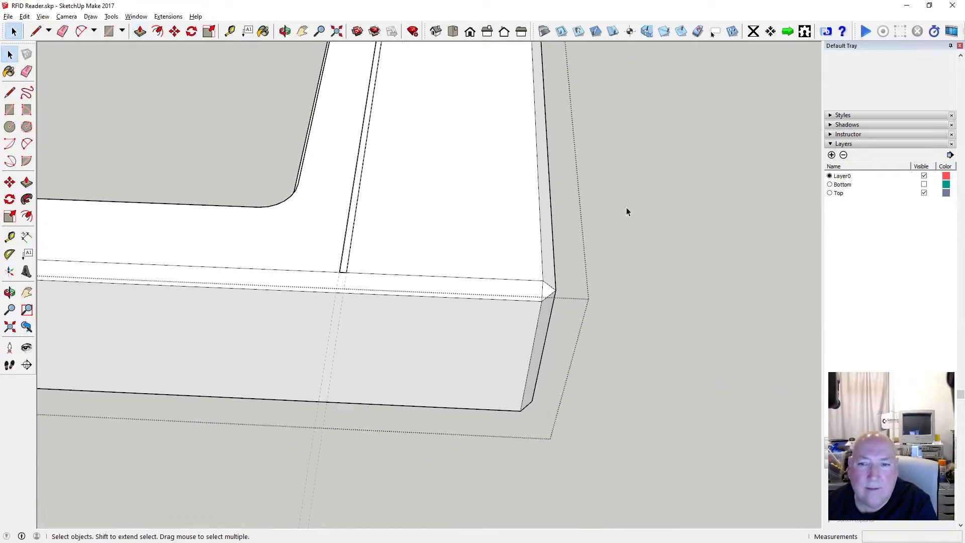
pyautogui.click(342, 301)
pyautogui.press('Delete')
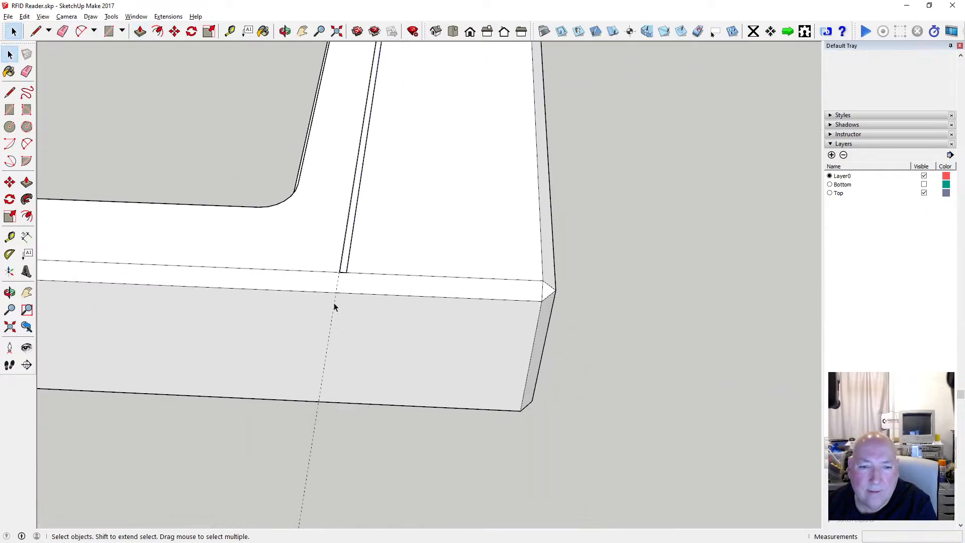
pyautogui.scroll(-5, 577, 267)
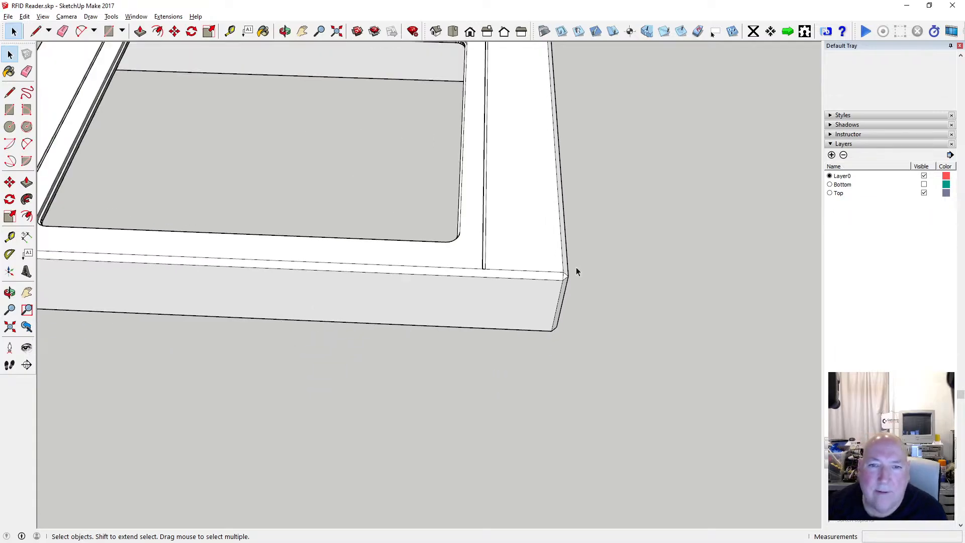
# Open the top case component from its inner side and reverse the inner face surrounding the window opening.
pyautogui.moveTo(392, 182); pyautogui.dragTo(315, 161, button='middle')
pyautogui.scroll(3, 441, 168)
pyautogui.moveTo(441, 168); pyautogui.dragTo(280, 107, button='middle')
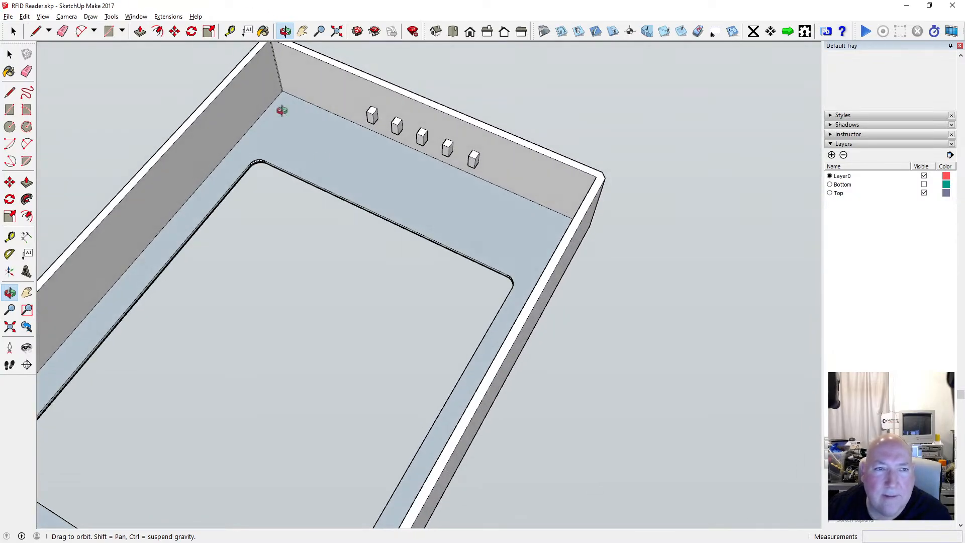
pyautogui.click(303, 142)
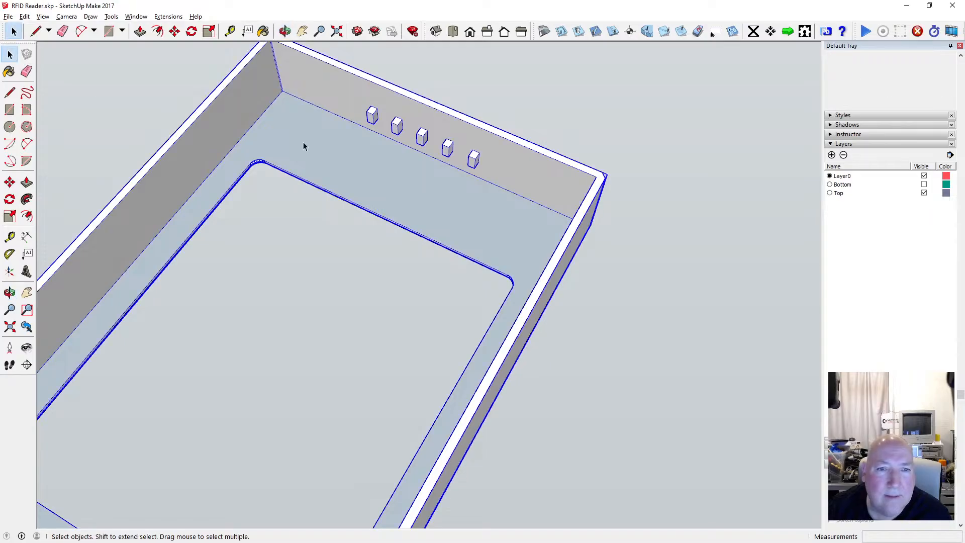
pyautogui.doubleClick(301, 137)
pyautogui.rightClick(290, 137)
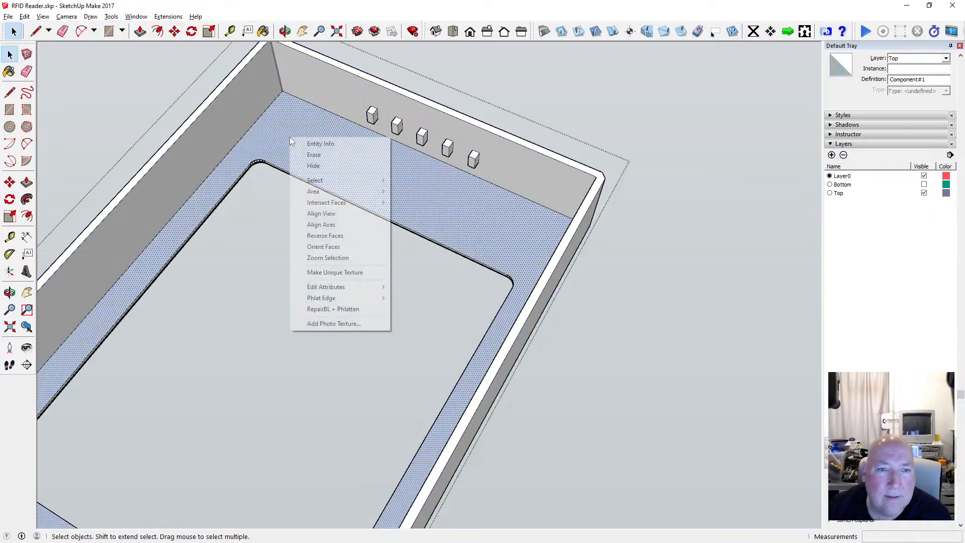
pyautogui.click(333, 235)
pyautogui.click(311, 229)
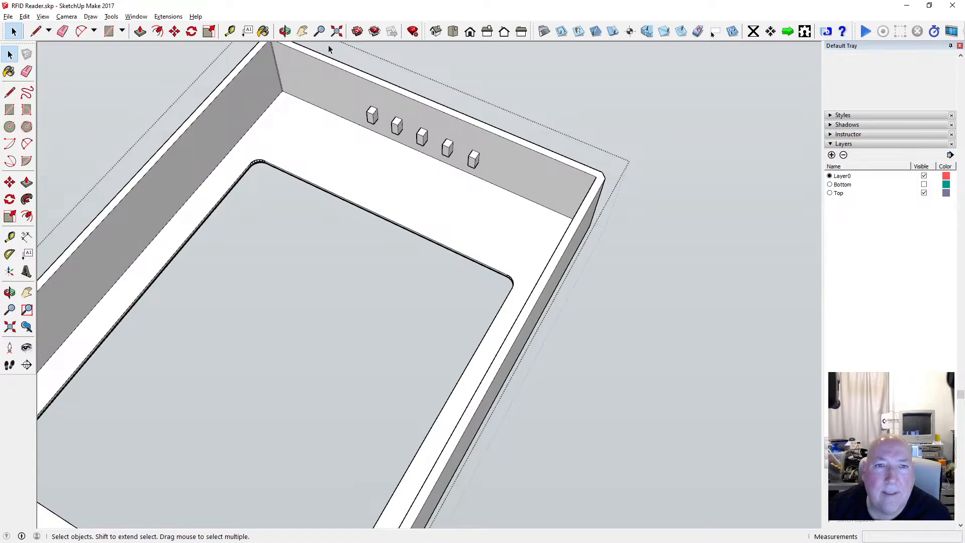
# Check the top case inside and out for other reversed faces and leave the component's editing mode.
pyautogui.click(285, 31)
pyautogui.scroll(-5, 416, 202)
pyautogui.moveTo(481, 247); pyautogui.dragTo(312, 249)
pyautogui.scroll(2, 313, 249)
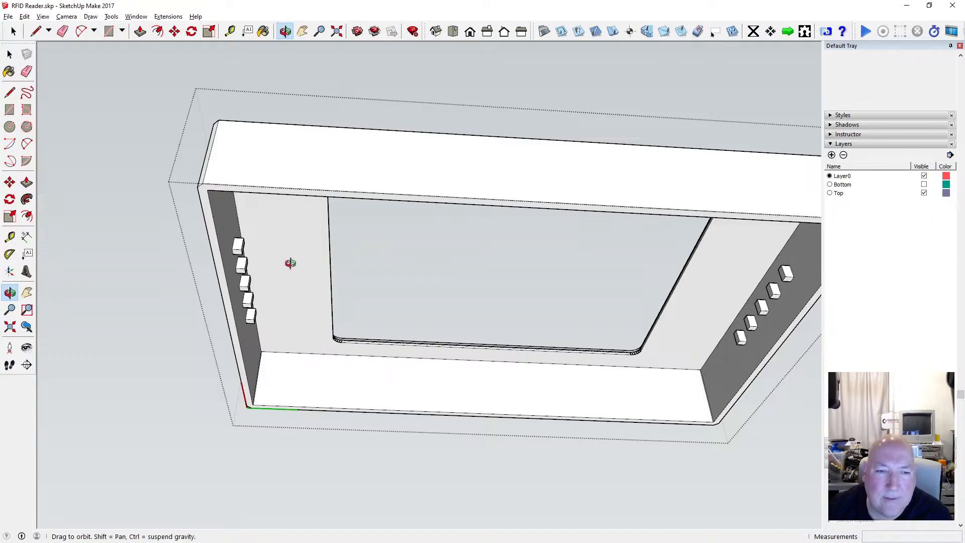
pyautogui.scroll(3, 274, 293)
pyautogui.moveTo(275, 319); pyautogui.dragTo(429, 377)
pyautogui.click(10, 54)
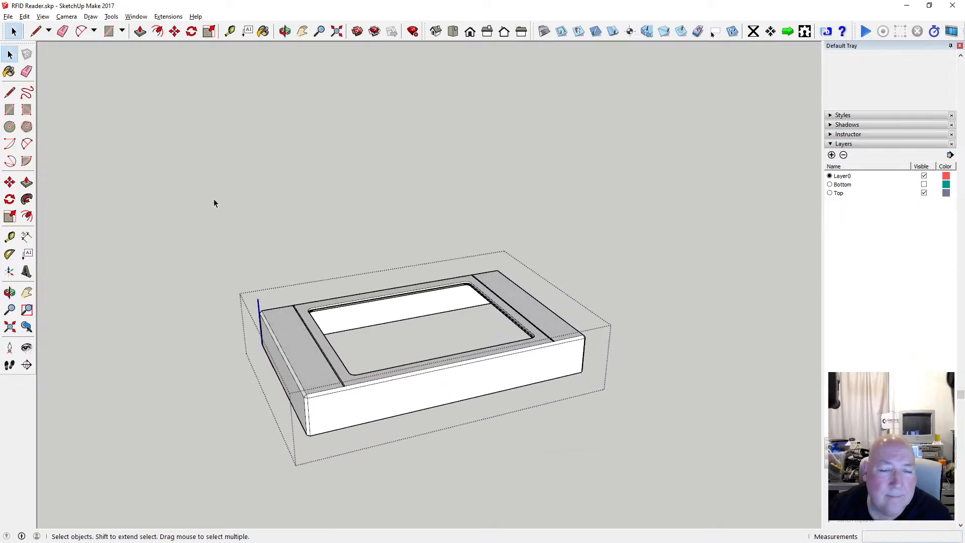
pyautogui.click(213, 198)
pyautogui.scroll(-2, 285, 209)
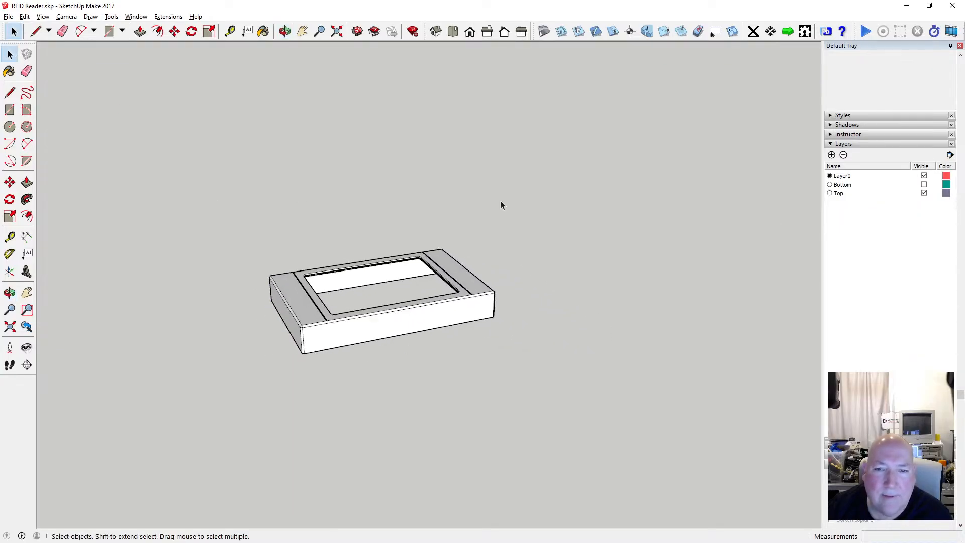
# Show the Bottom layer and hide the Top layer to isolate the bottom case for inspection.
pyautogui.click(924, 184)
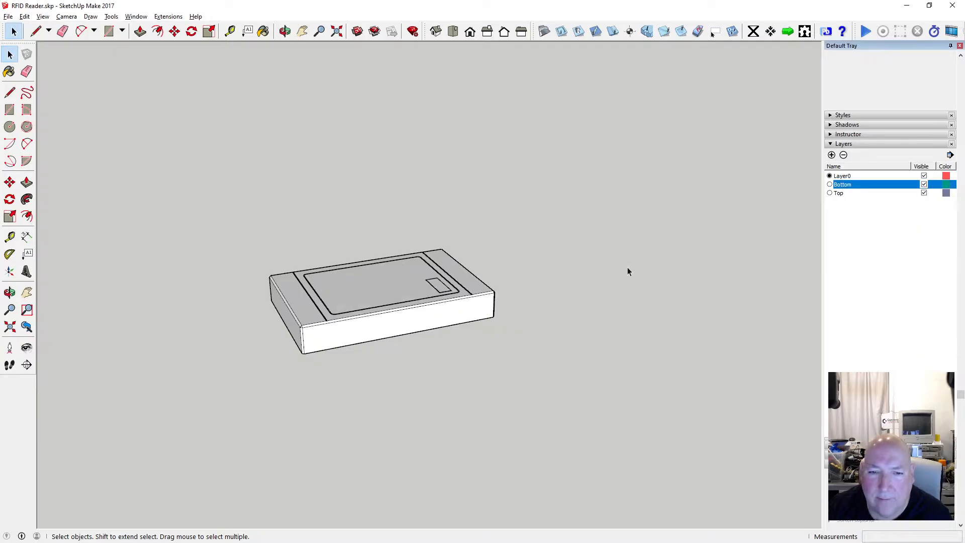
pyautogui.scroll(1, 704, 281)
pyautogui.click(924, 194)
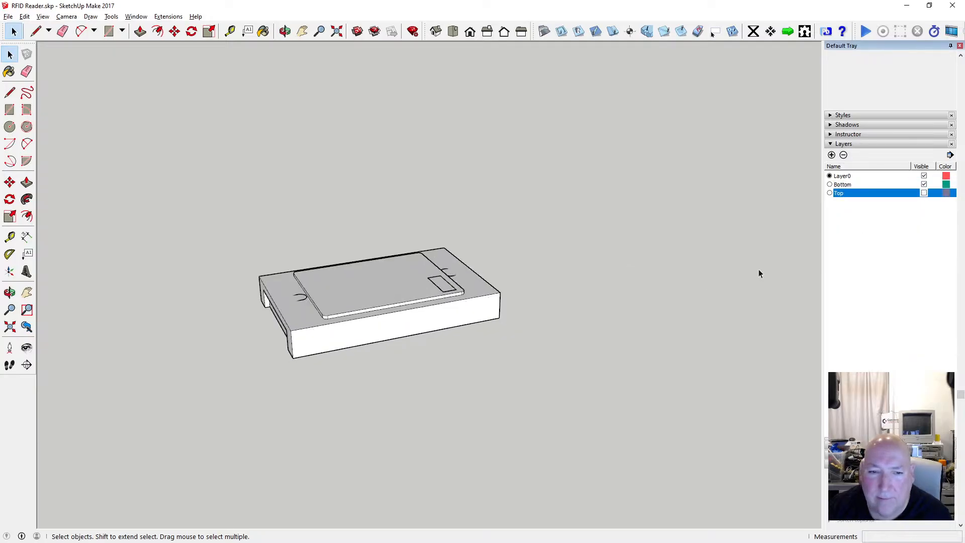
pyautogui.scroll(4, 347, 339)
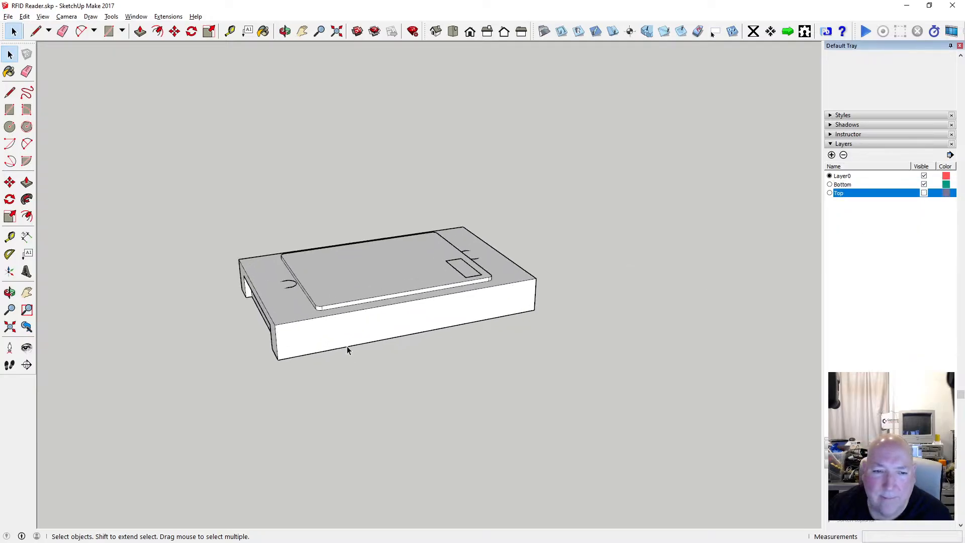
pyautogui.click(284, 31)
pyautogui.moveTo(323, 170); pyautogui.dragTo(453, 131)
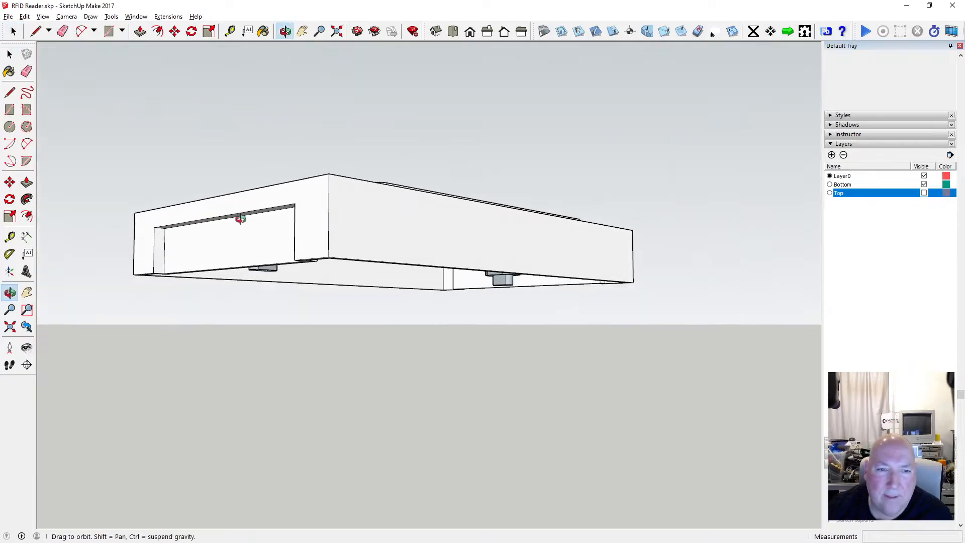
# Display the bottom case in the X-ray face style to see through its walls.
pyautogui.moveTo(241, 218); pyautogui.dragTo(563, 389)
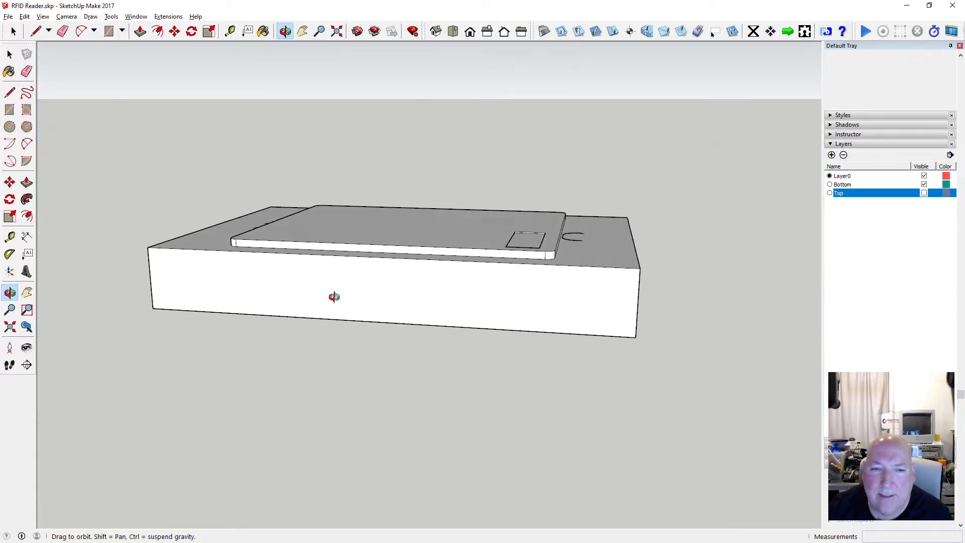
pyautogui.moveTo(334, 297); pyautogui.dragTo(356, 329)
pyautogui.click(42, 16)
pyautogui.moveTo(64, 150)
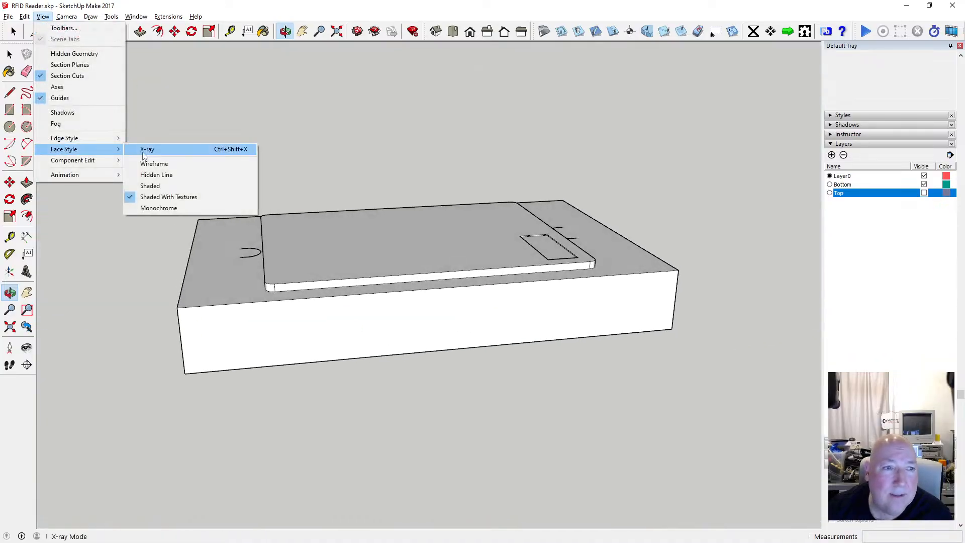
pyautogui.click(146, 150)
# Open the bottom case component for editing at the corner screw post with stray geometry above its rim.
pyautogui.scroll(6, 239, 285)
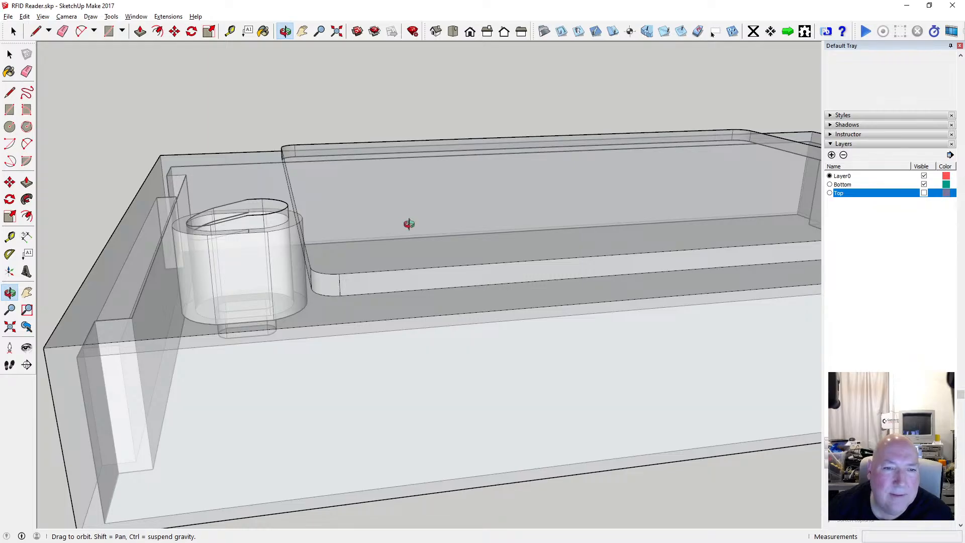
pyautogui.scroll(-3, 410, 223)
pyautogui.scroll(4, 268, 256)
pyautogui.moveTo(267, 248); pyautogui.dragTo(250, 230)
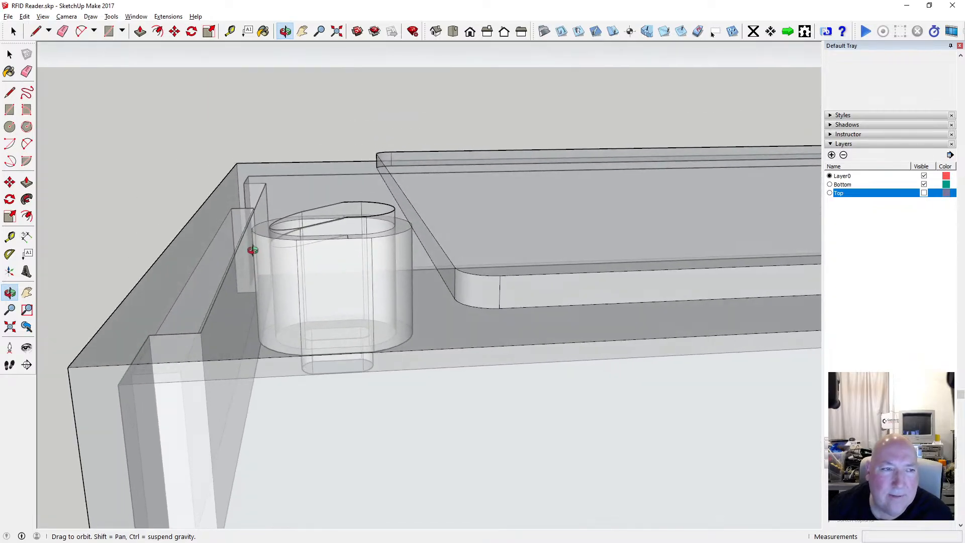
pyautogui.click(9, 54)
pyautogui.scroll(3, 311, 215)
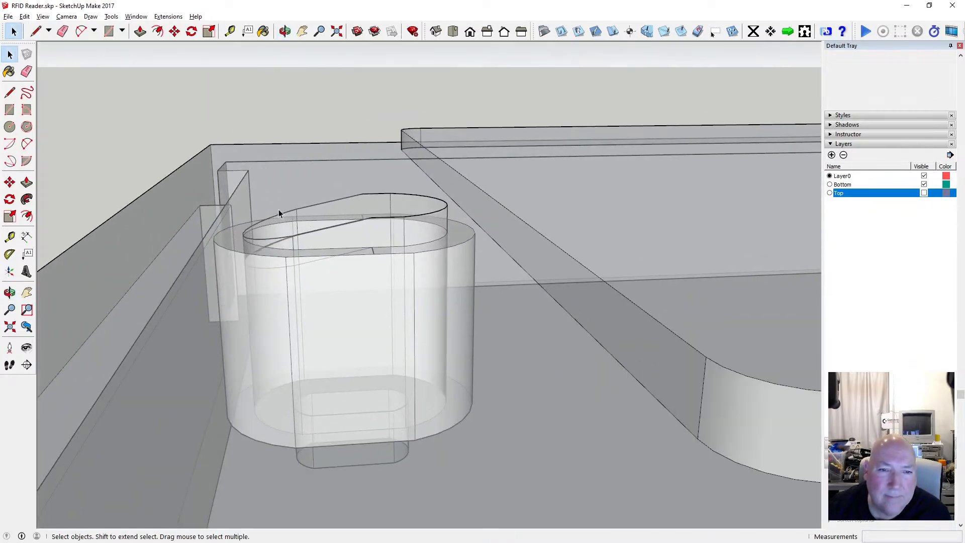
pyautogui.scroll(-2, 312, 226)
pyautogui.scroll(2, 297, 213)
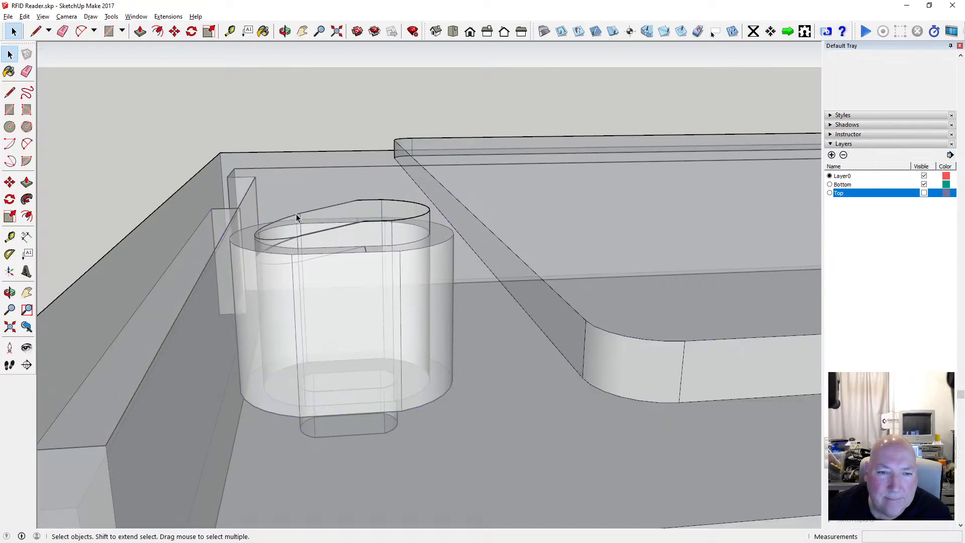
pyautogui.click(296, 213)
pyautogui.tripleClick(291, 219)
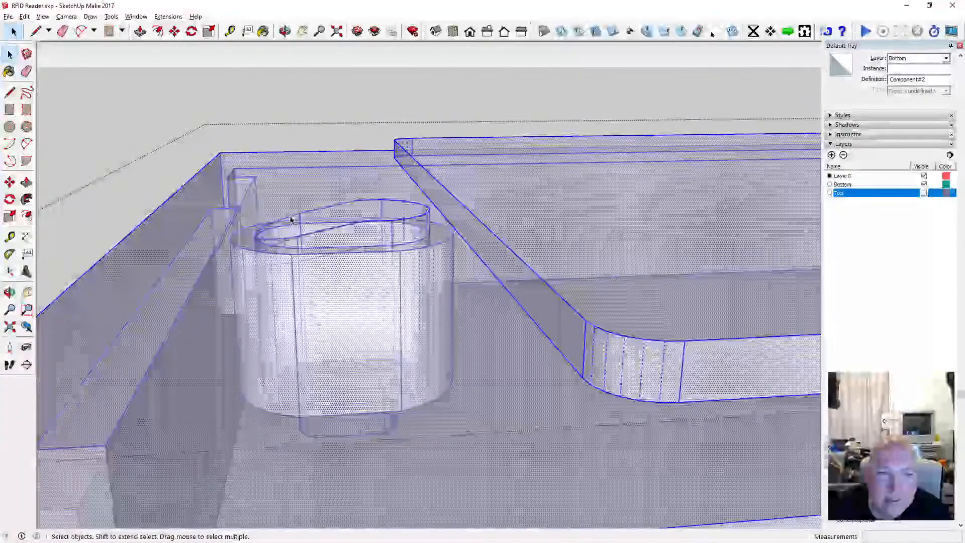
pyautogui.click(290, 220)
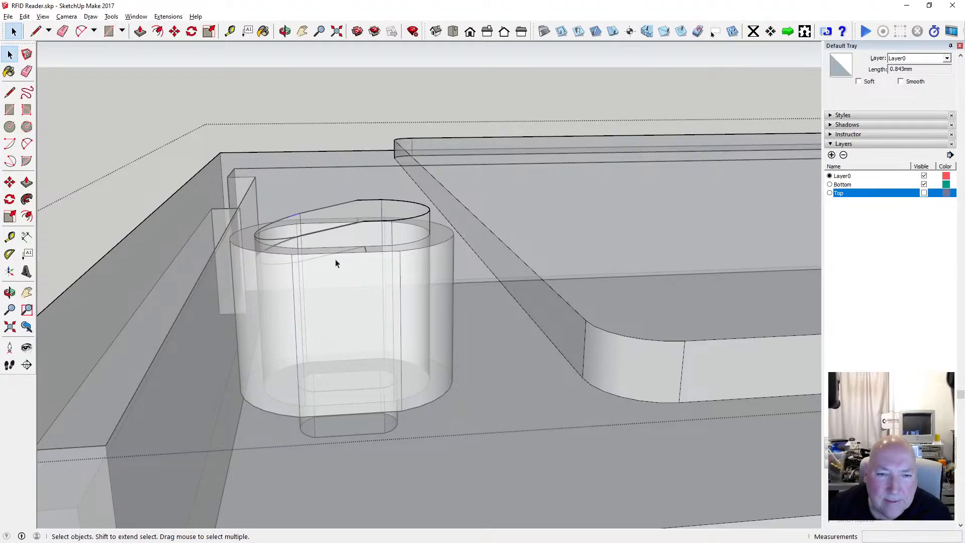
# Delete the stray sloping straight and curved edges along the far inner wall of the screw post.
pyautogui.scroll(-5, 341, 242)
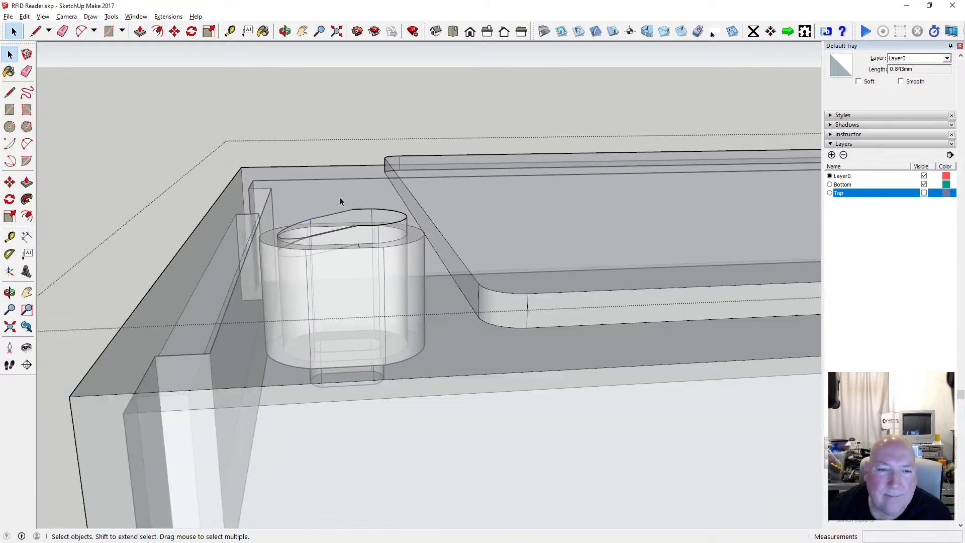
pyautogui.moveTo(322, 211); pyautogui.dragTo(323, 231, button='middle')
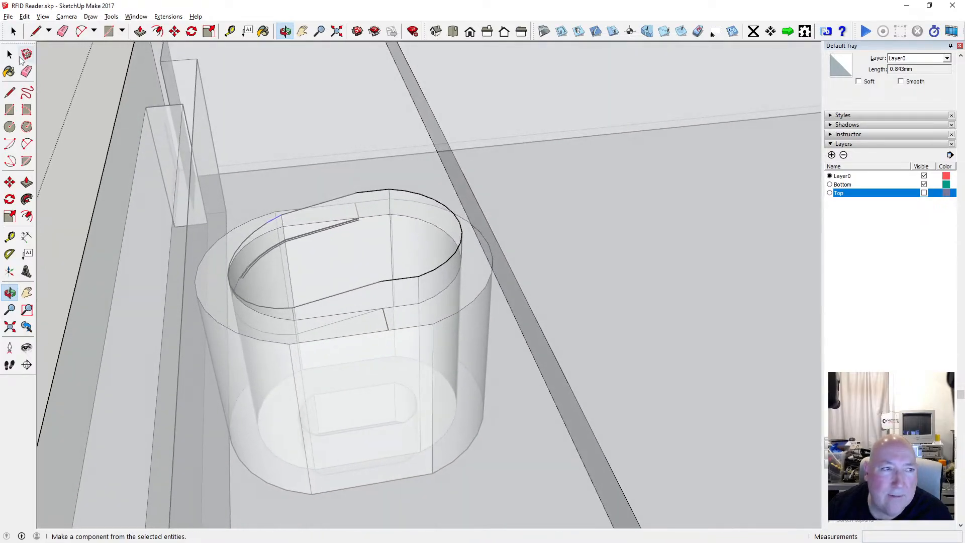
pyautogui.click(297, 239)
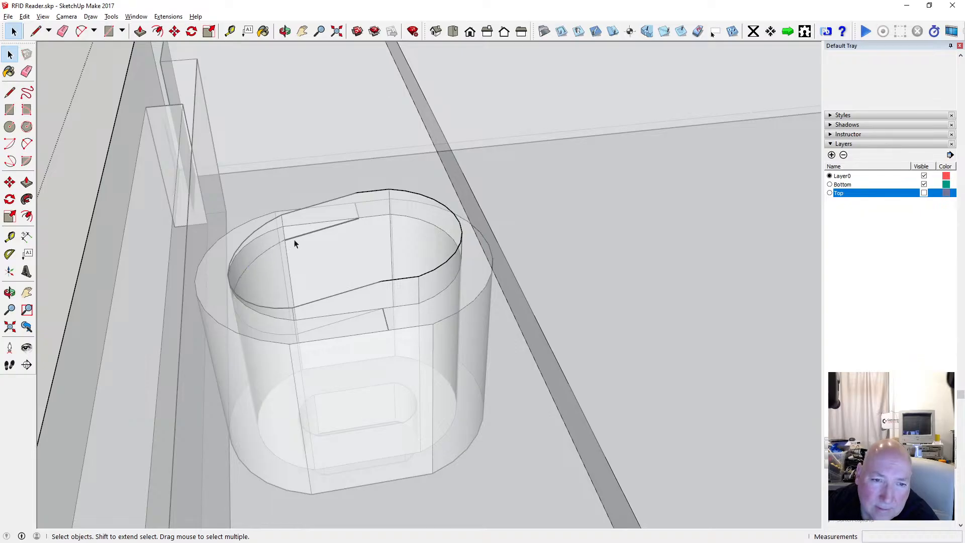
pyautogui.press('Delete')
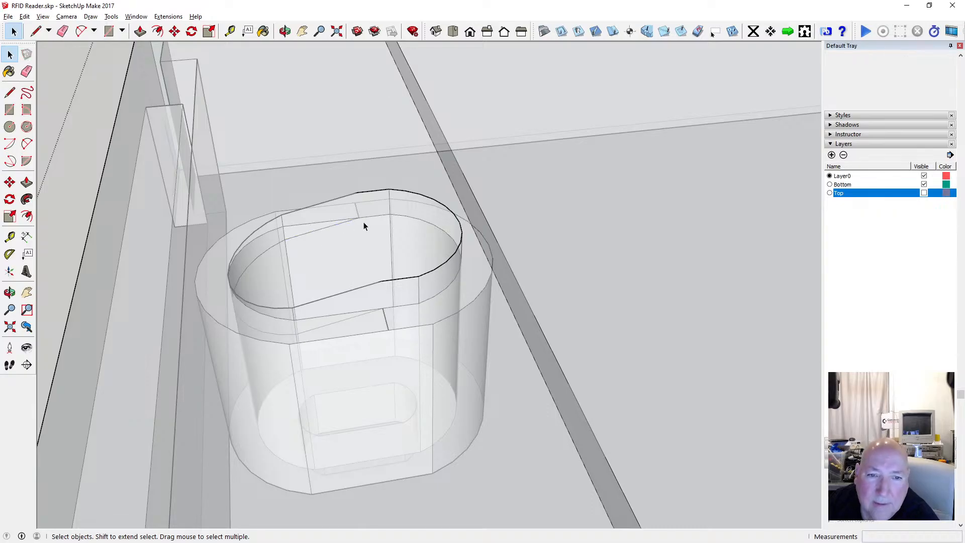
pyautogui.click(351, 219)
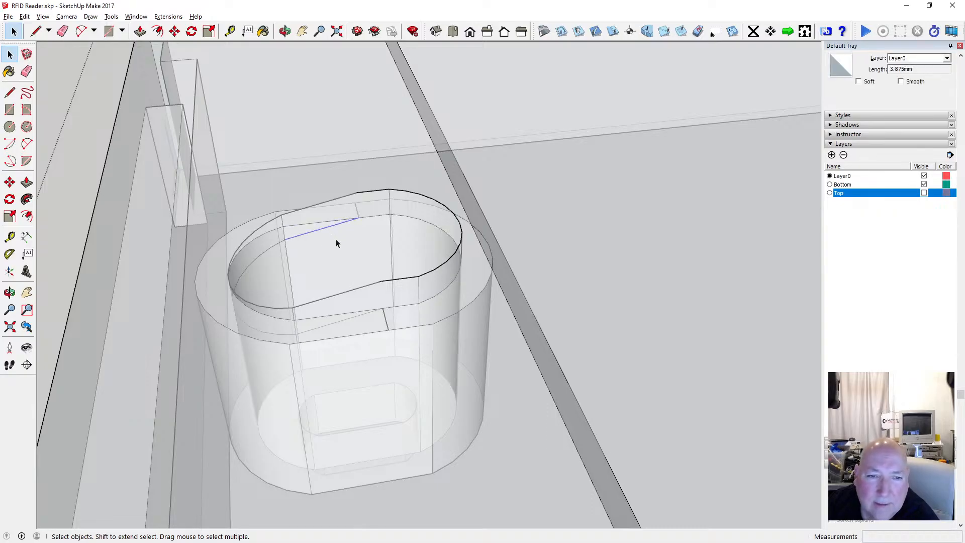
pyautogui.press('Delete')
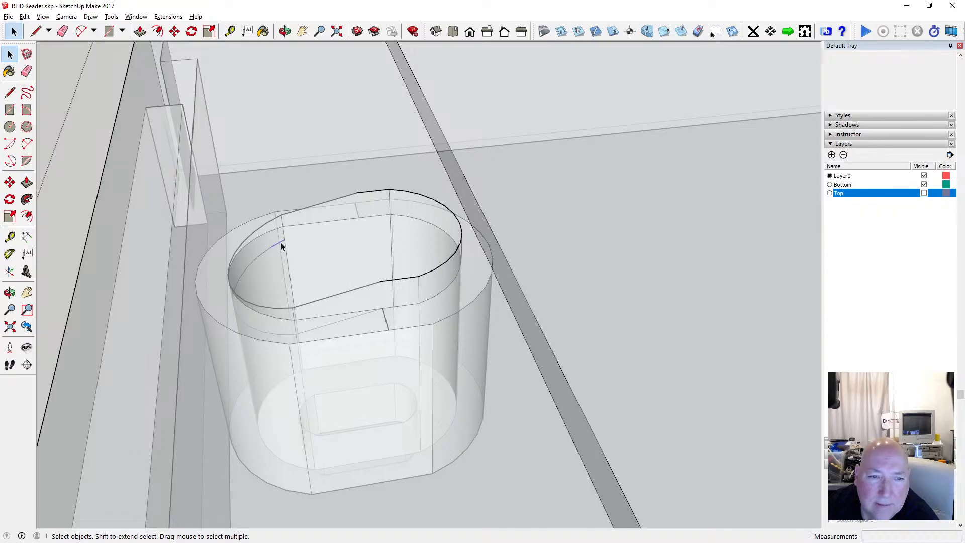
pyautogui.click(267, 252)
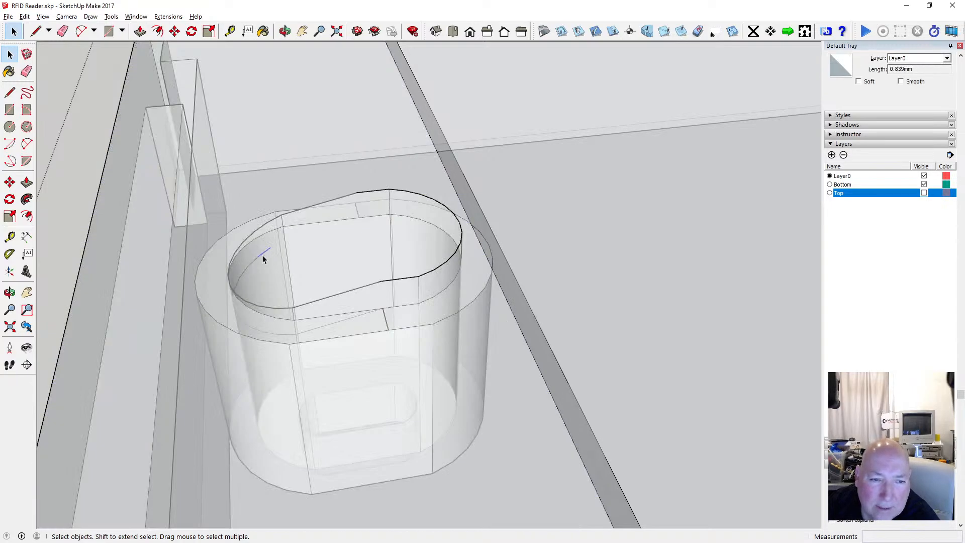
pyautogui.press('Delete')
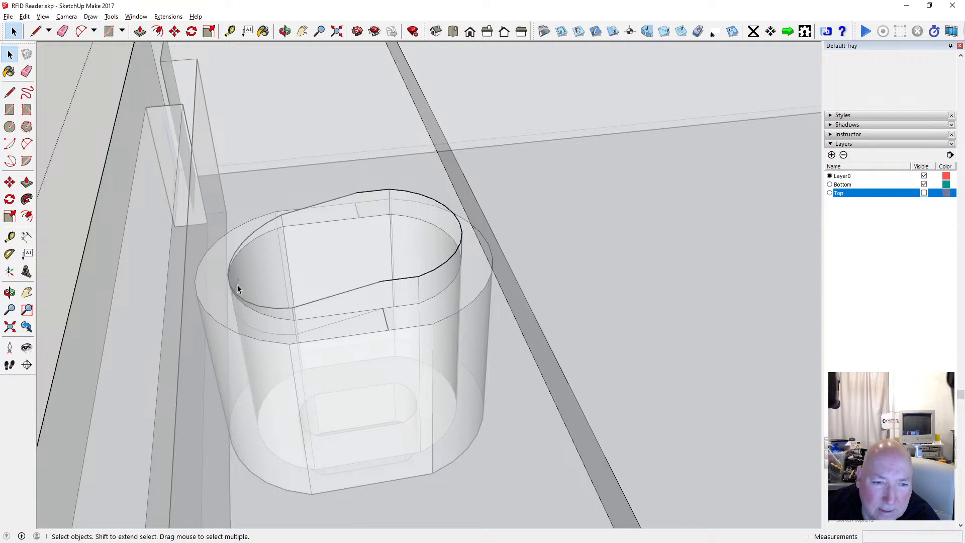
# Delete the stray sloping line and curved edges on the near wall of the same screw post.
pyautogui.click(233, 297)
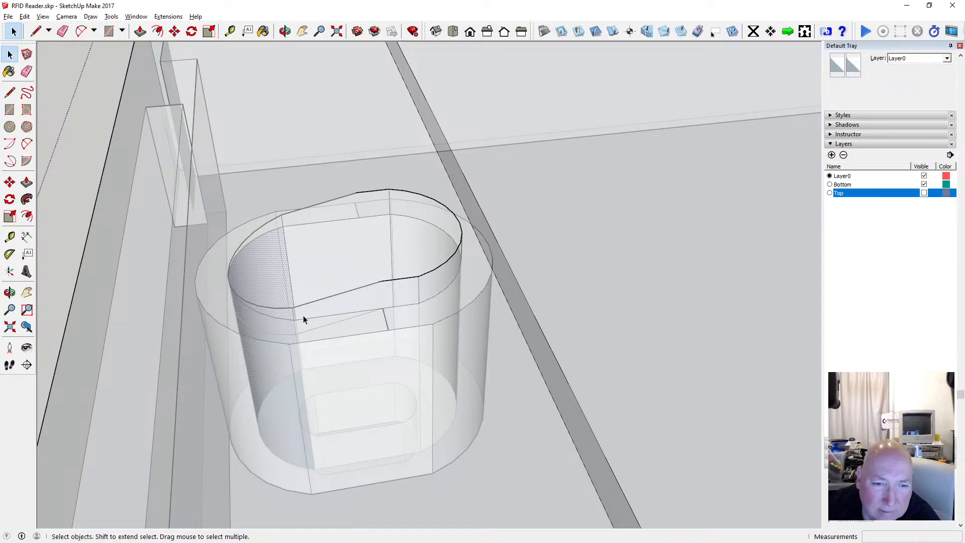
pyautogui.click(334, 321)
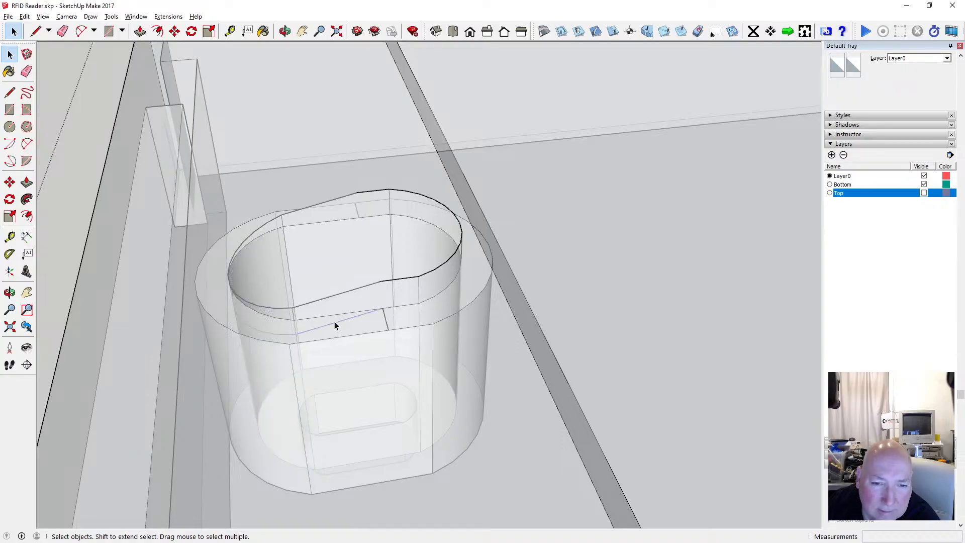
pyautogui.click(292, 334)
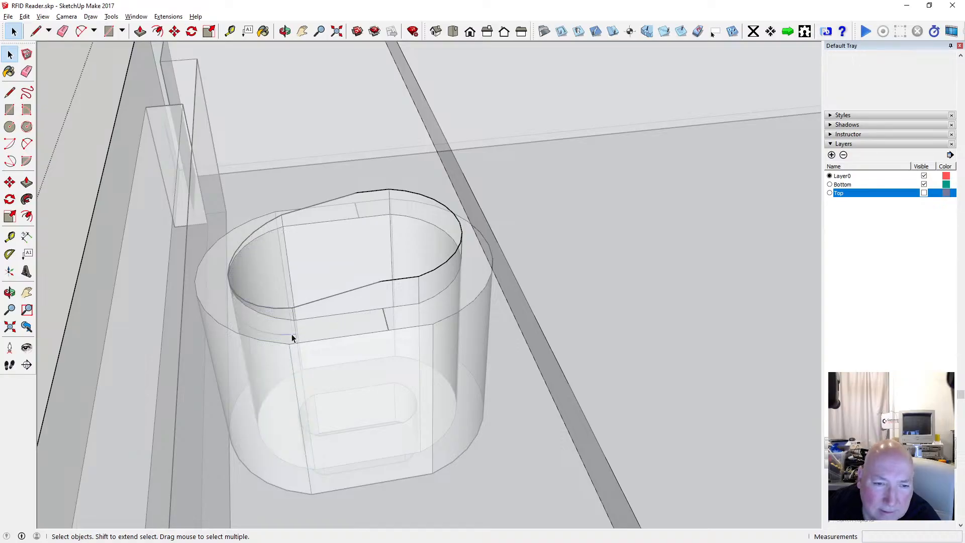
pyautogui.click(257, 331)
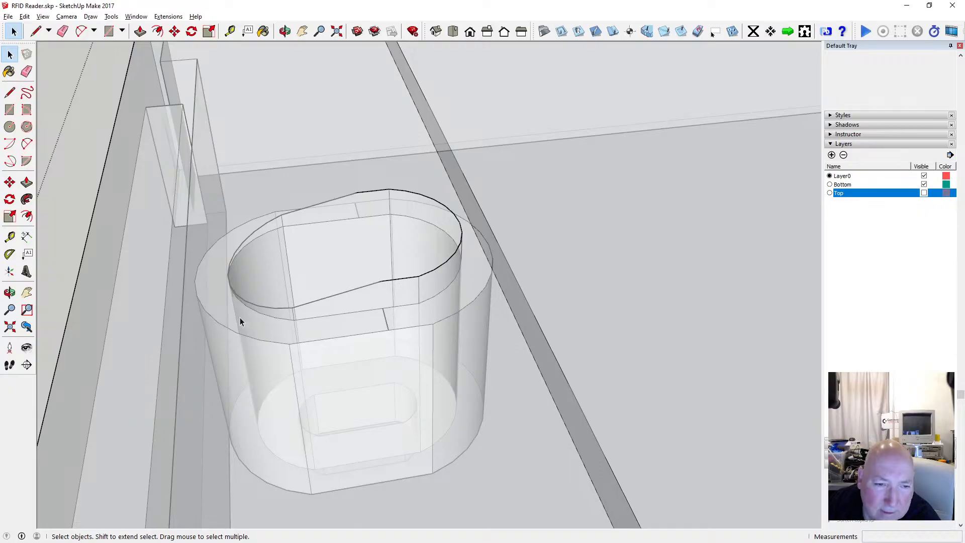
# Inspect the screw post from its other side and delete the end segment of the stray raised curve nearest the viewer.
pyautogui.press('o')
pyautogui.moveTo(327, 148); pyautogui.dragTo(317, 230)
pyautogui.scroll(3, 315, 216)
pyautogui.moveTo(227, 215); pyautogui.dragTo(430, 208)
pyautogui.moveTo(233, 294); pyautogui.dragTo(367, 249)
pyautogui.scroll(-4, 373, 242)
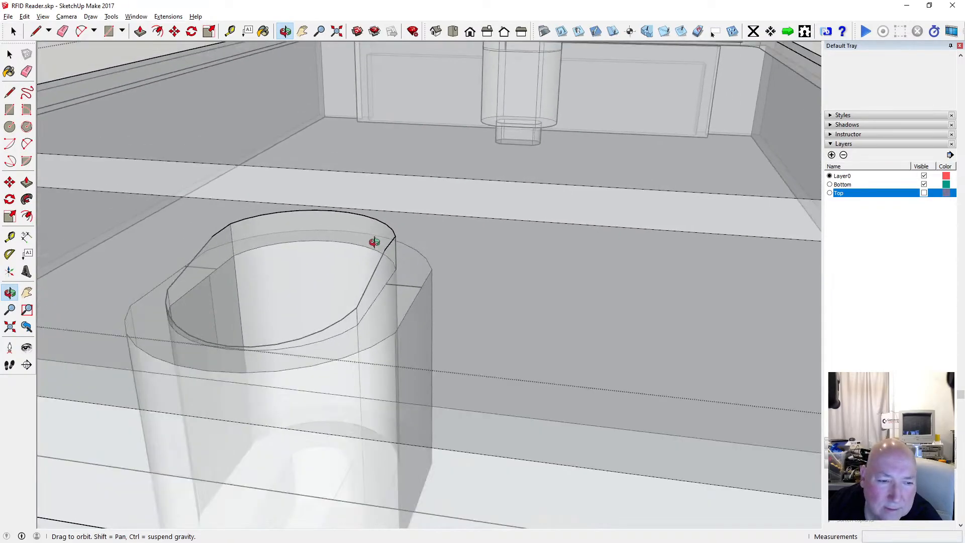
pyautogui.moveTo(264, 301); pyautogui.dragTo(289, 382)
pyautogui.scroll(2, 289, 382)
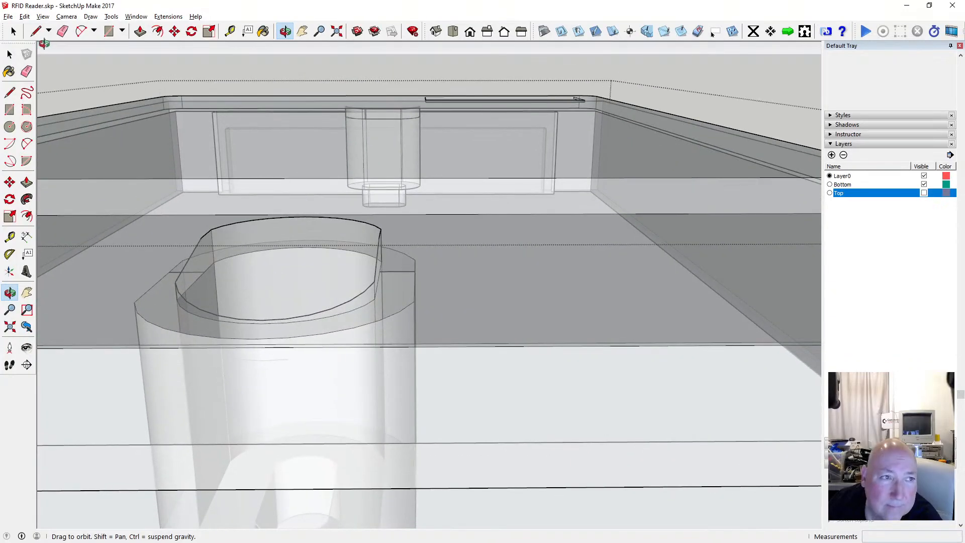
pyautogui.press('space')
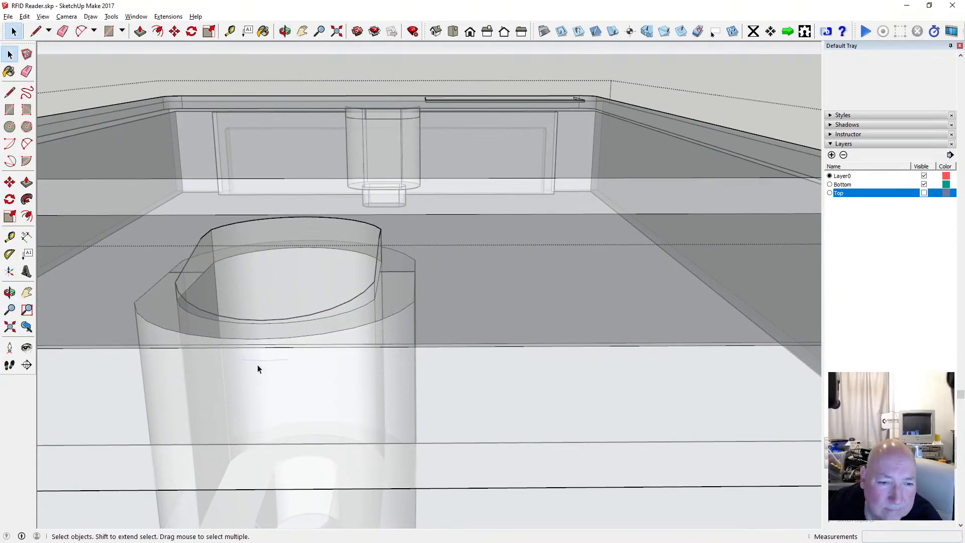
pyautogui.scroll(1, 227, 277)
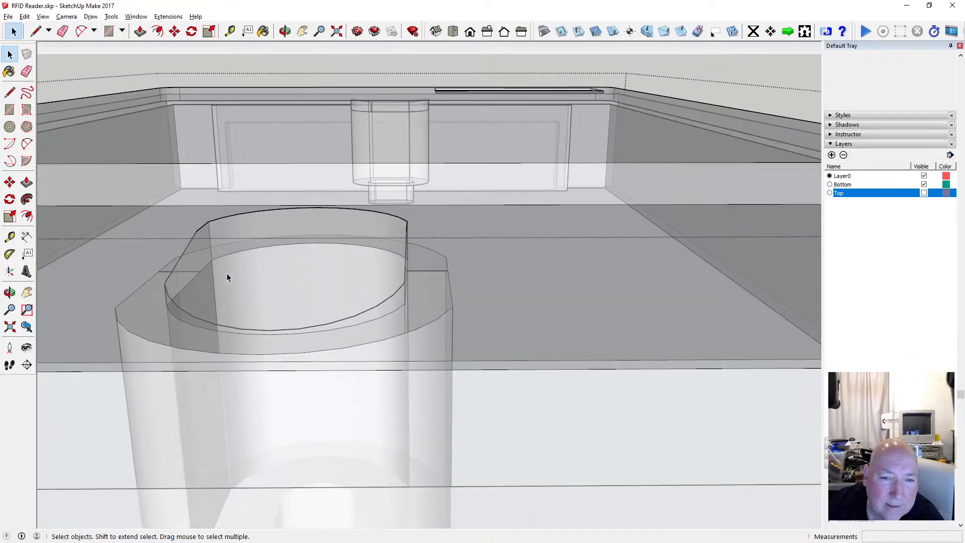
pyautogui.click(399, 291)
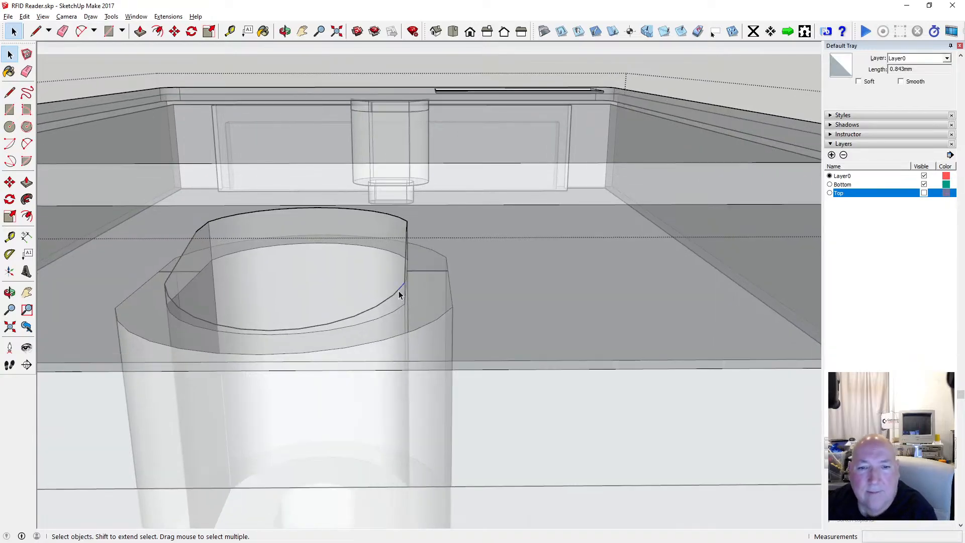
pyautogui.press('Delete')
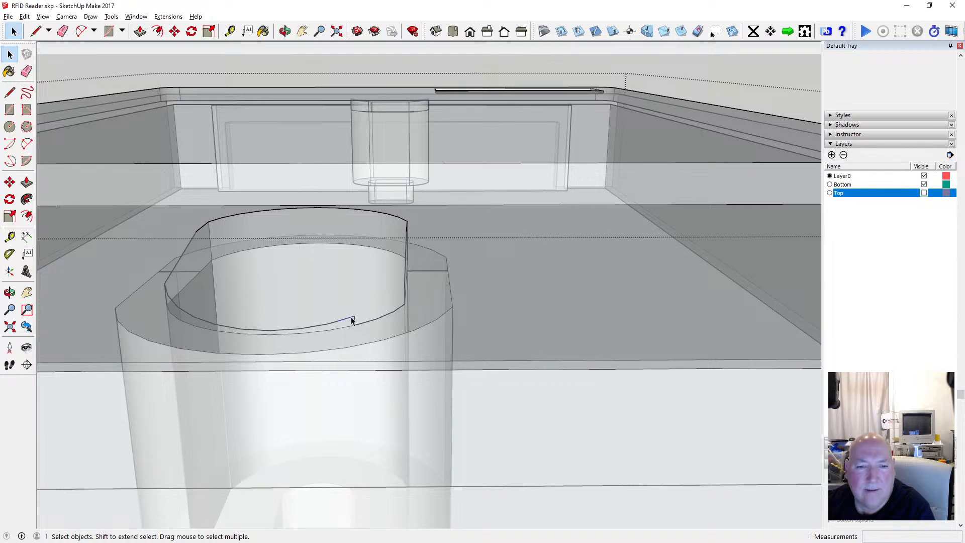
# Delete the remaining segments of the stray raised curve along the near side of the screw post's opening.
pyautogui.click(287, 330)
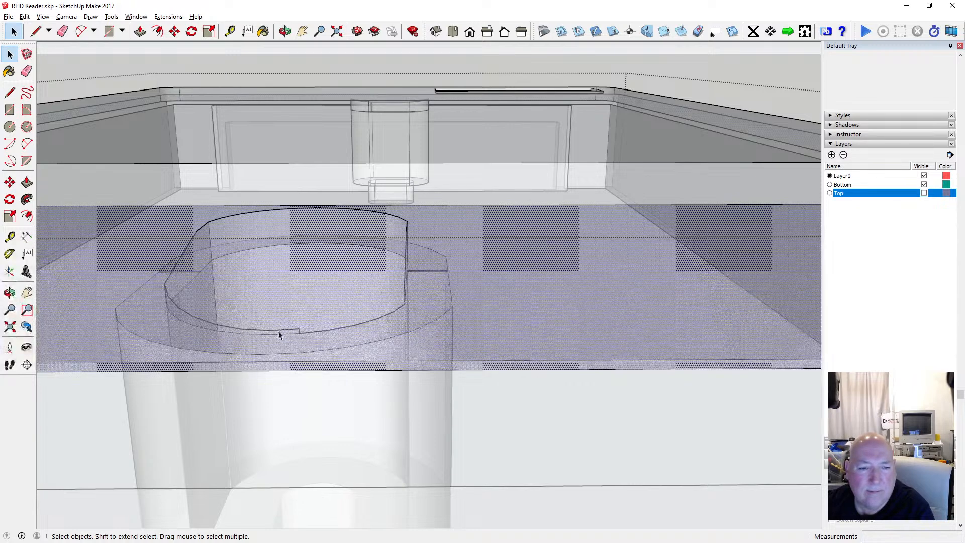
pyautogui.click(279, 332)
pyautogui.press('Delete')
pyautogui.click(255, 327)
pyautogui.click(253, 330)
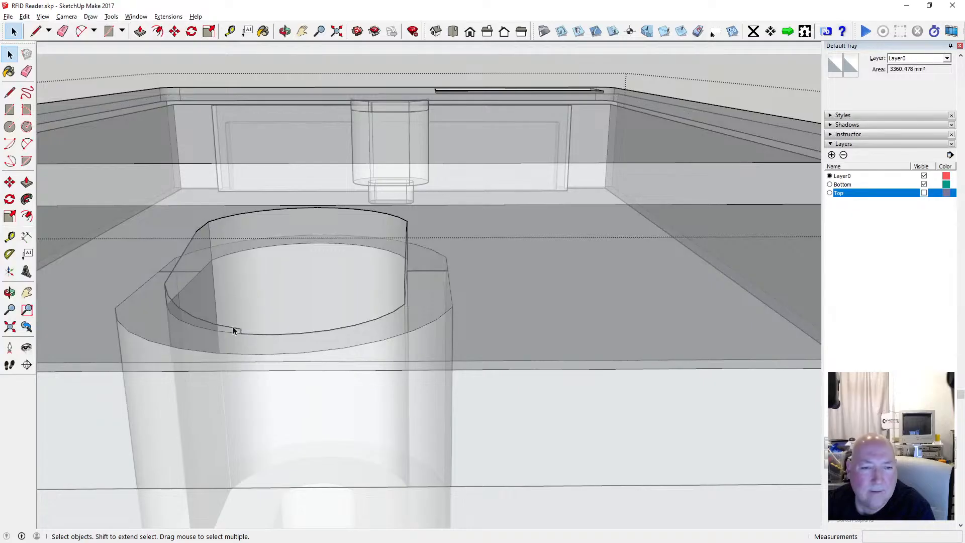
pyautogui.click(232, 328)
pyautogui.press('Delete')
pyautogui.click(206, 322)
pyautogui.press('Delete')
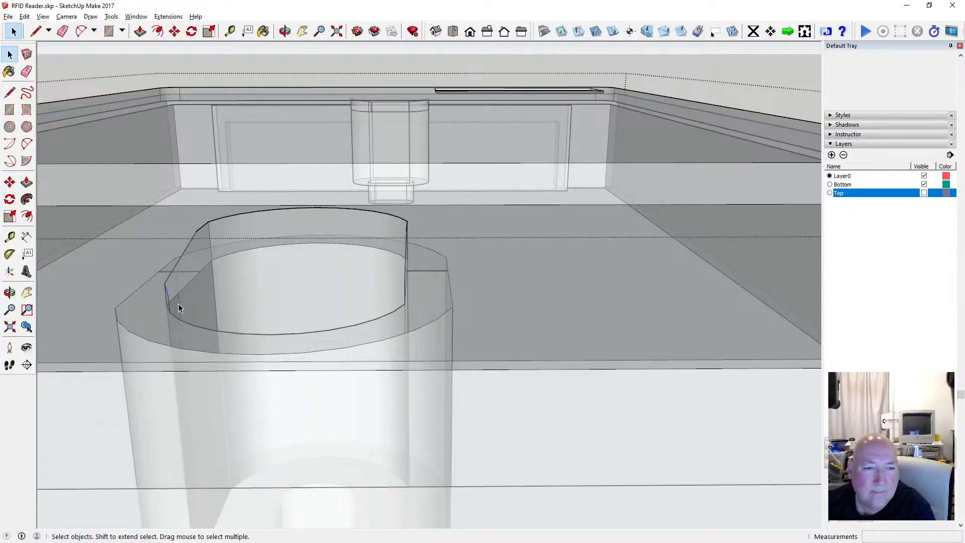
# Delete the stray sloping side edges and the raised far arc above the screw post's rim.
pyautogui.click(170, 281)
pyautogui.press('Delete')
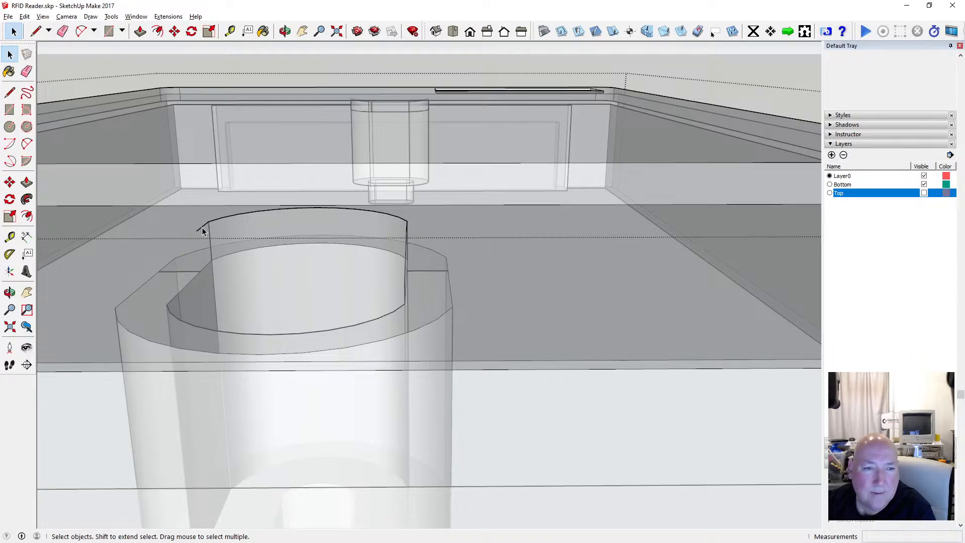
pyautogui.press('o')
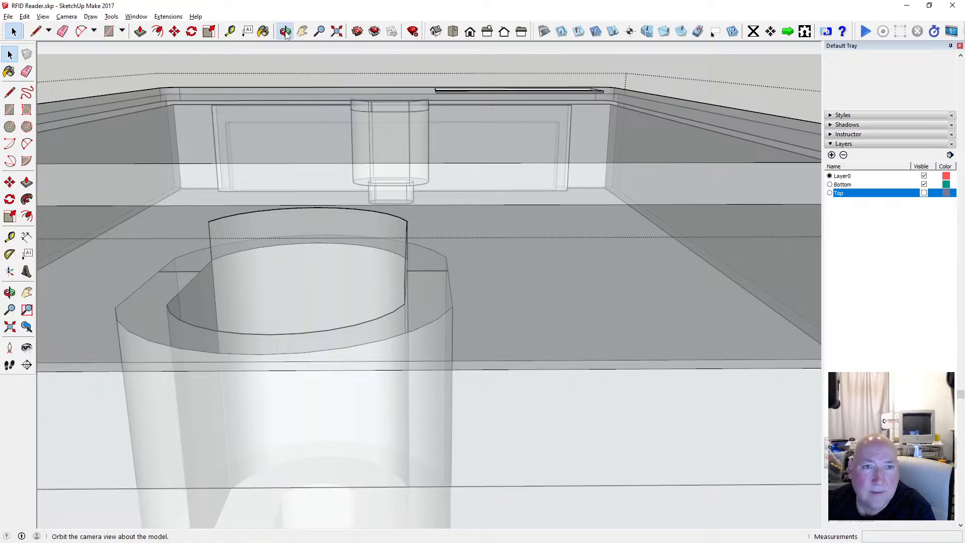
pyautogui.moveTo(321, 87); pyautogui.dragTo(382, 155)
pyautogui.press('space')
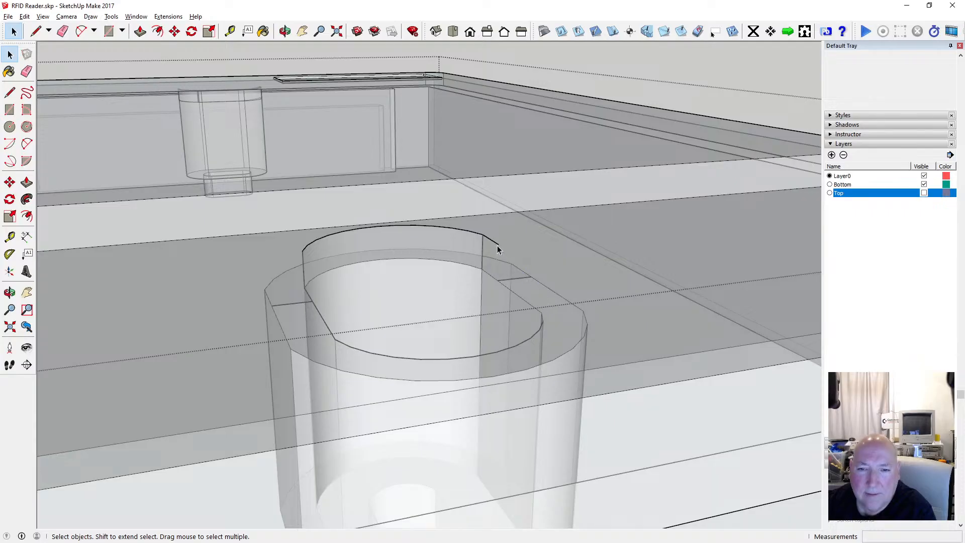
pyautogui.click(484, 237)
pyautogui.press('Delete')
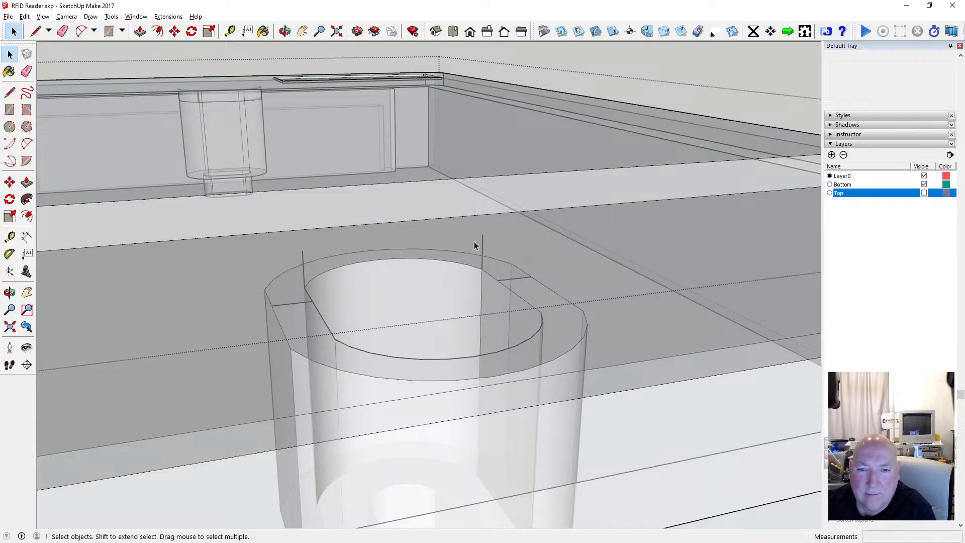
# Delete the two stray vertical edges above the screw post's rim and the two short edges crossing the rim.
pyautogui.click(304, 274)
pyautogui.press('Delete')
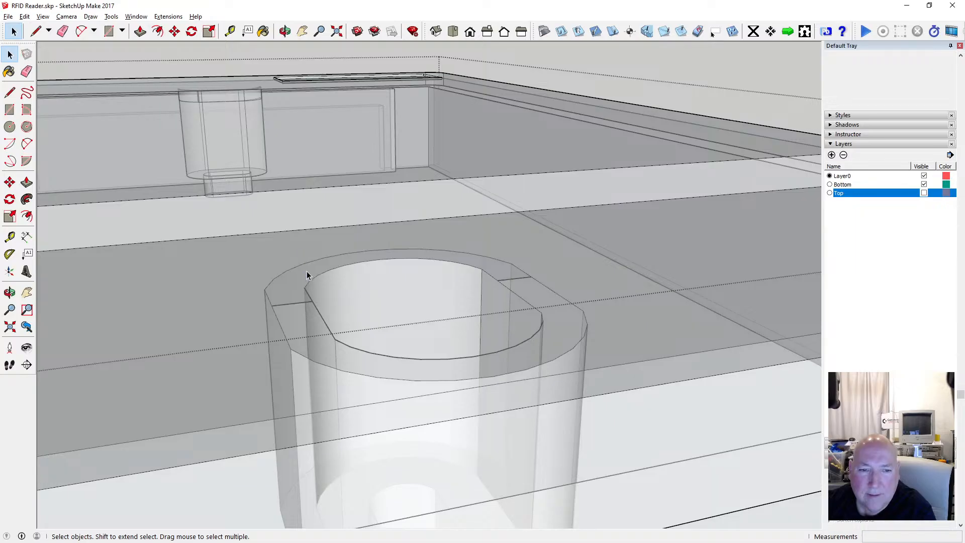
pyautogui.press('Delete')
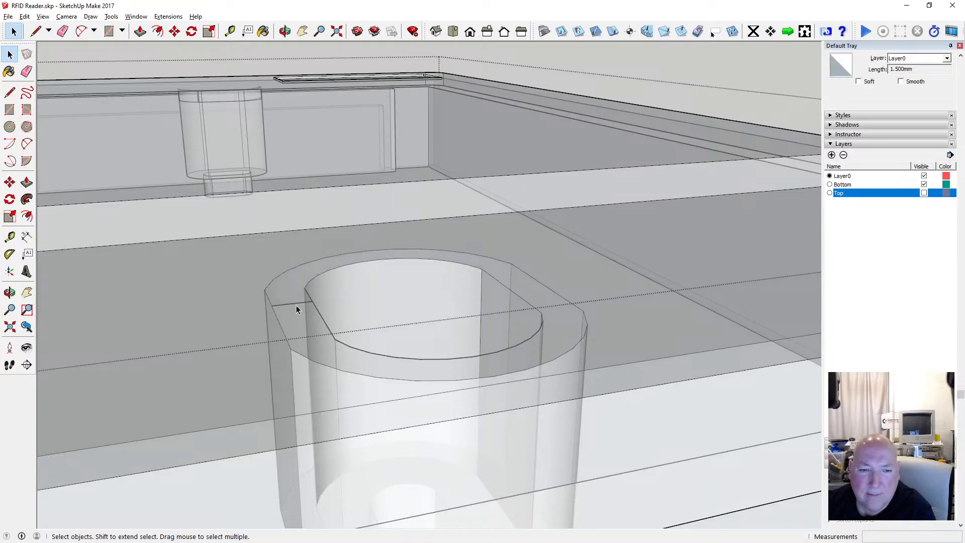
pyautogui.click(295, 305)
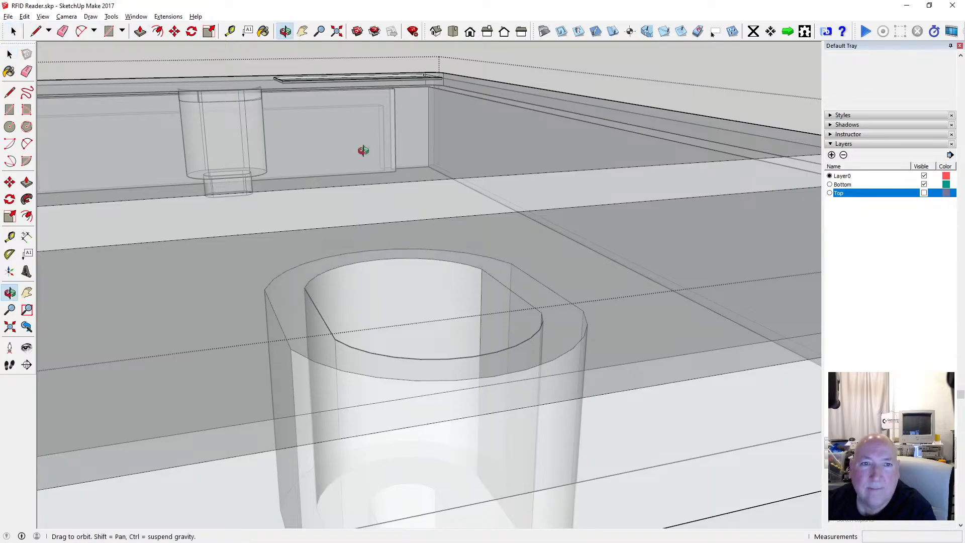
# Retrace the far straight edge of the opening on the other screw post with a 5.5 mm line.
pyautogui.moveTo(362, 150); pyautogui.dragTo(370, 320, button='middle')
pyautogui.scroll(6, 470, 314)
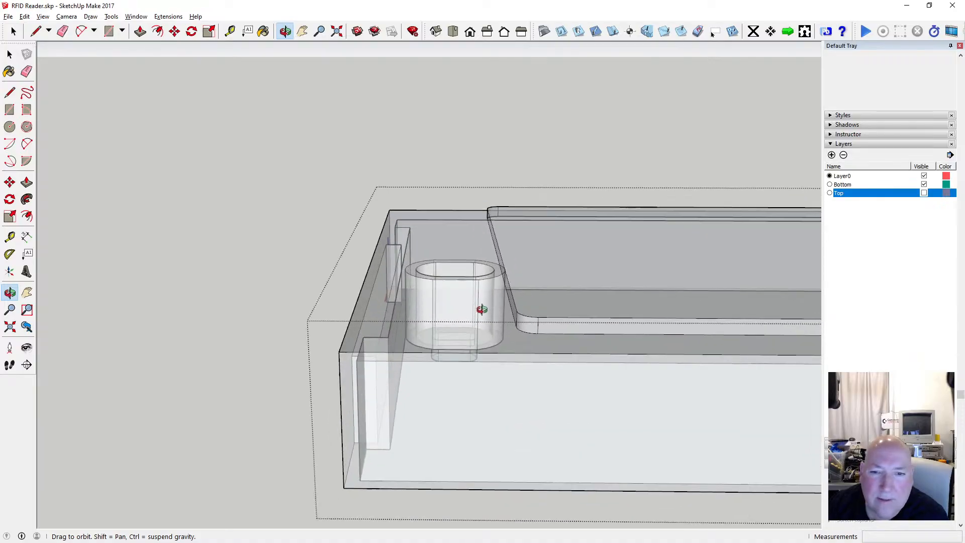
pyautogui.moveTo(406, 237); pyautogui.dragTo(395, 301, button='middle')
pyautogui.moveTo(395, 301); pyautogui.dragTo(362, 300)
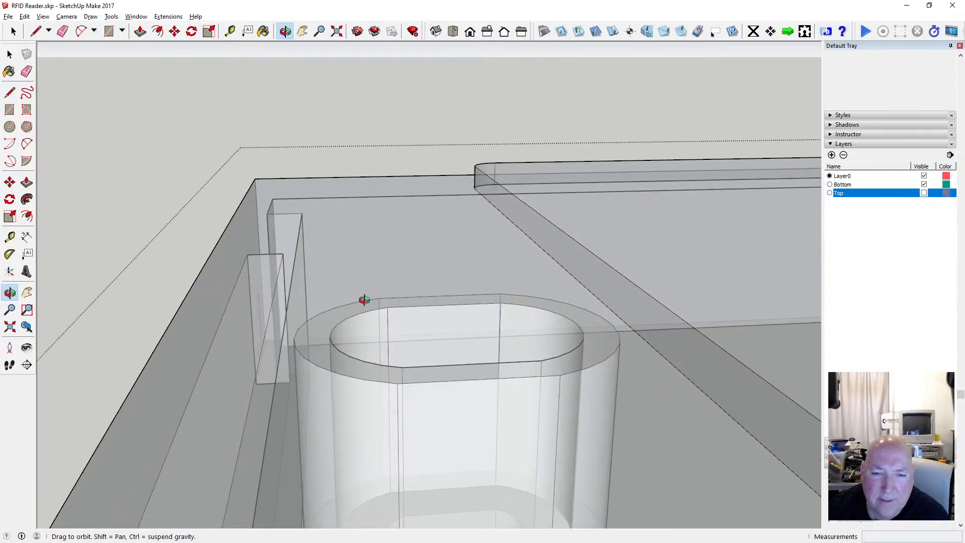
pyautogui.press('space')
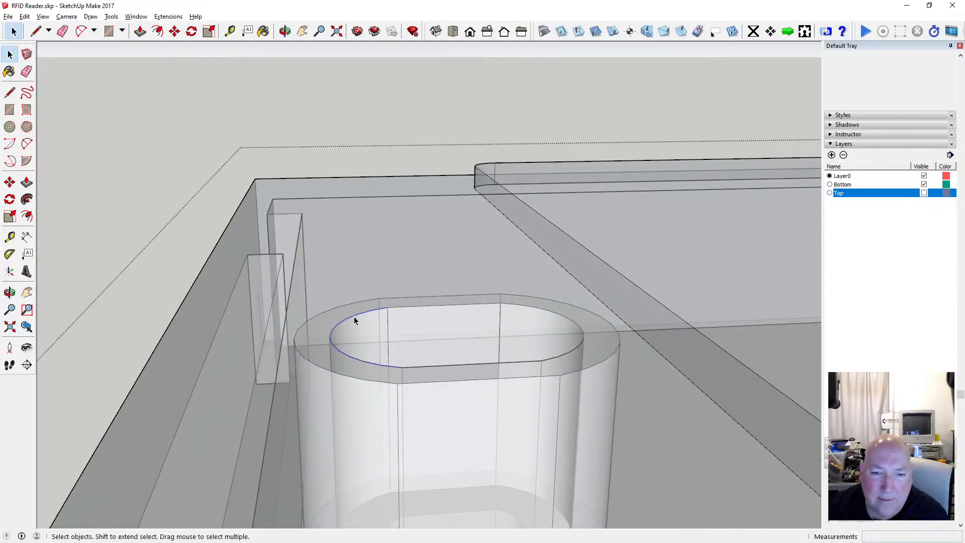
pyautogui.press('l')
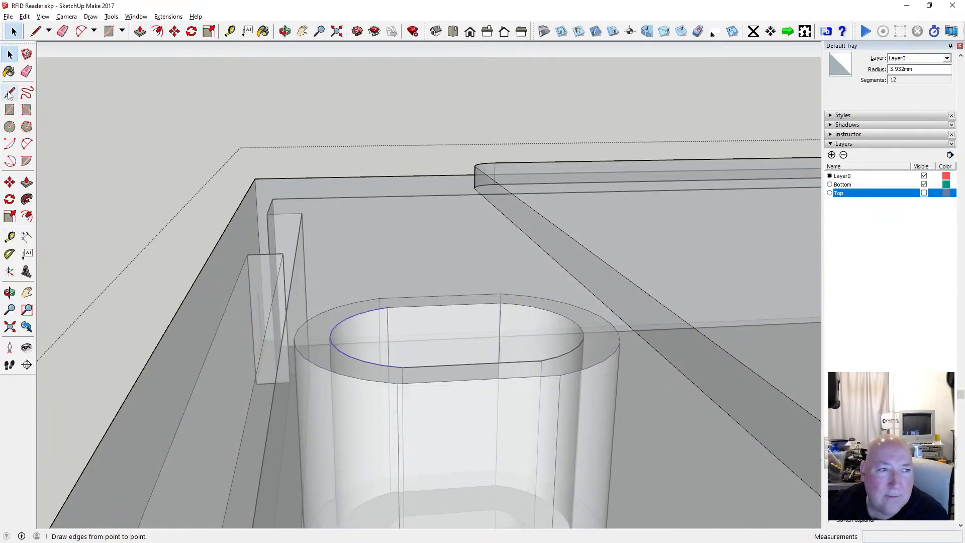
pyautogui.click(387, 307)
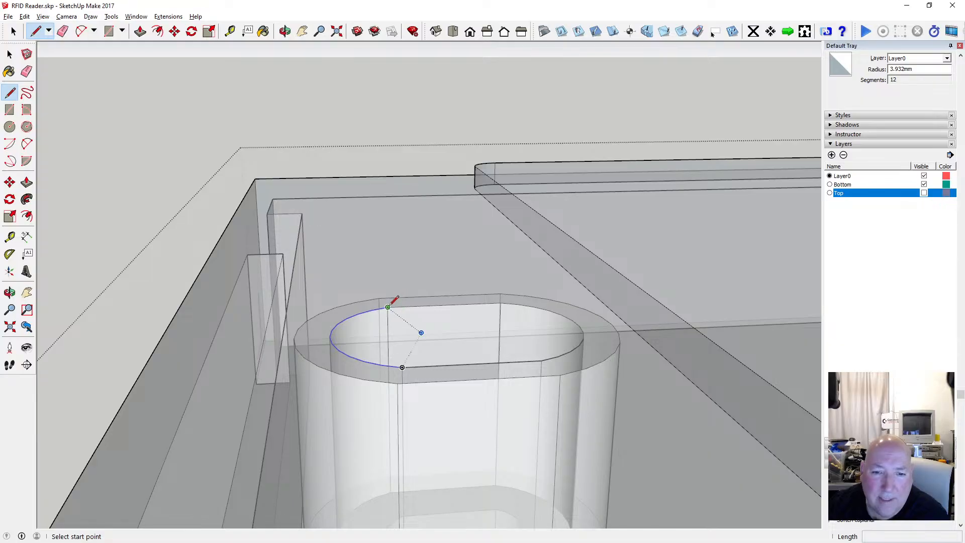
pyautogui.click(500, 302)
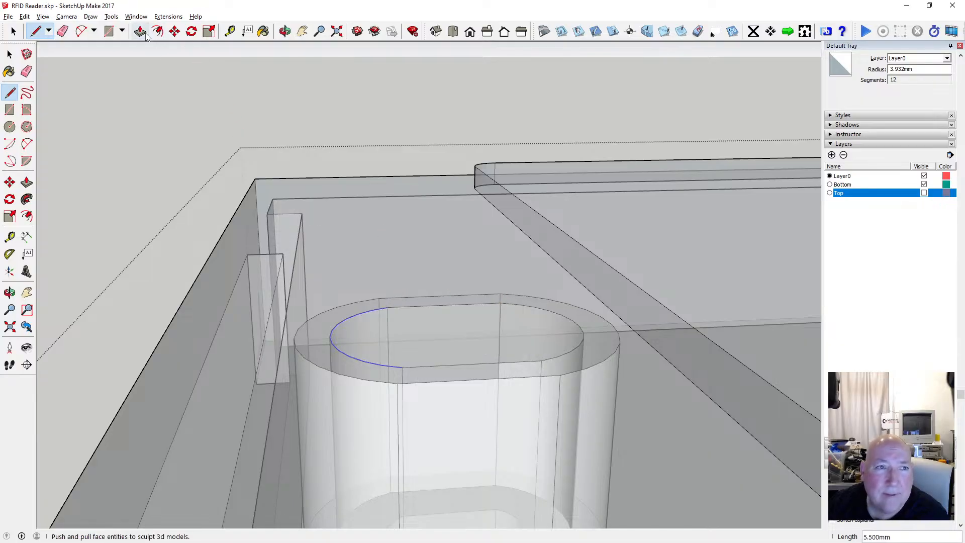
pyautogui.press('p')
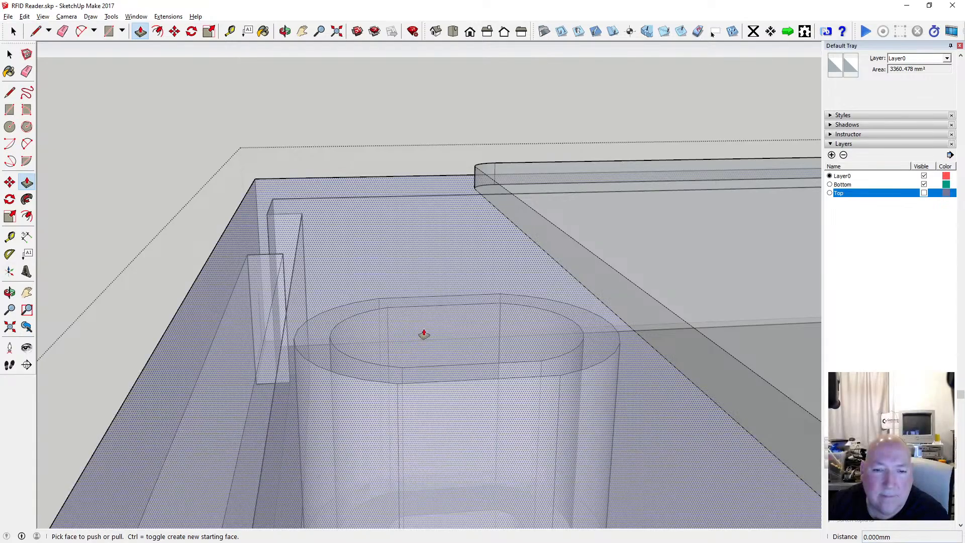
pyautogui.click(10, 55)
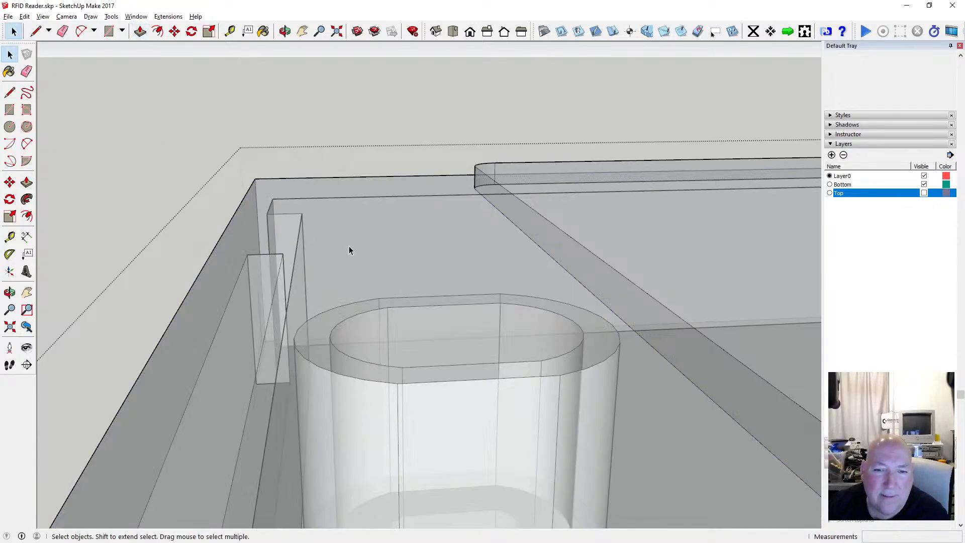
# Select all four edges around the screw post's opening and copy the loop straight up by 1.5 mm.
pyautogui.scroll(-3, 350, 244)
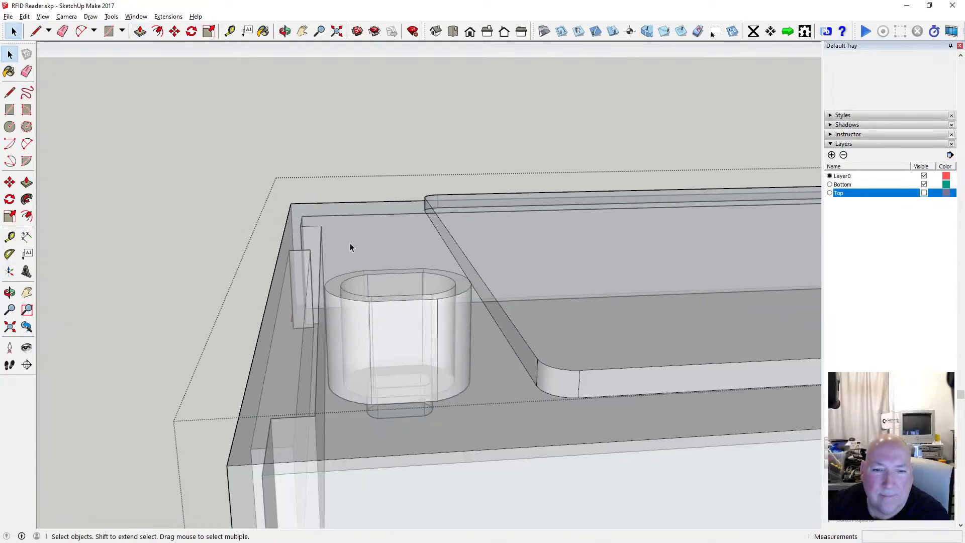
pyautogui.click(352, 283)
pyautogui.scroll(3, 372, 297)
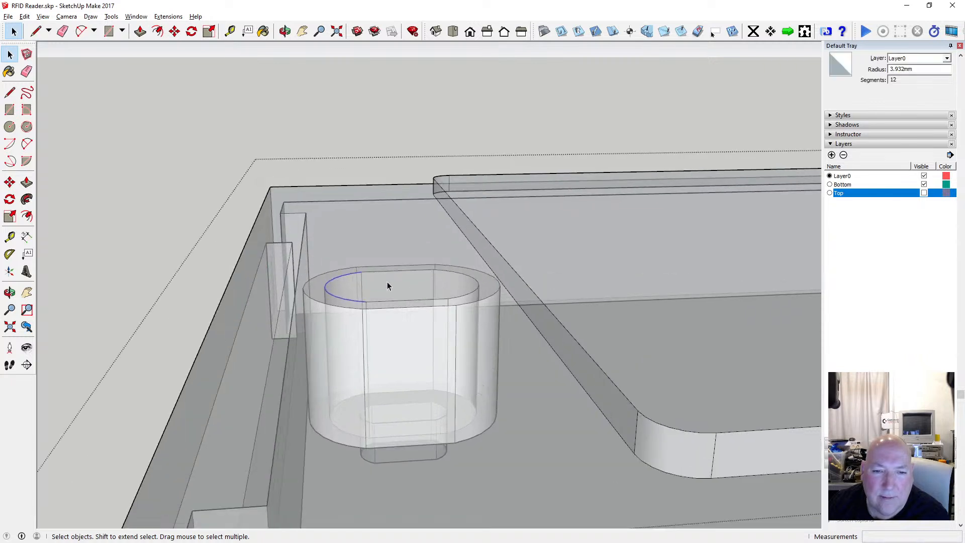
pyautogui.keyDown('shift'); pyautogui.click(370, 304); pyautogui.keyUp('shift')
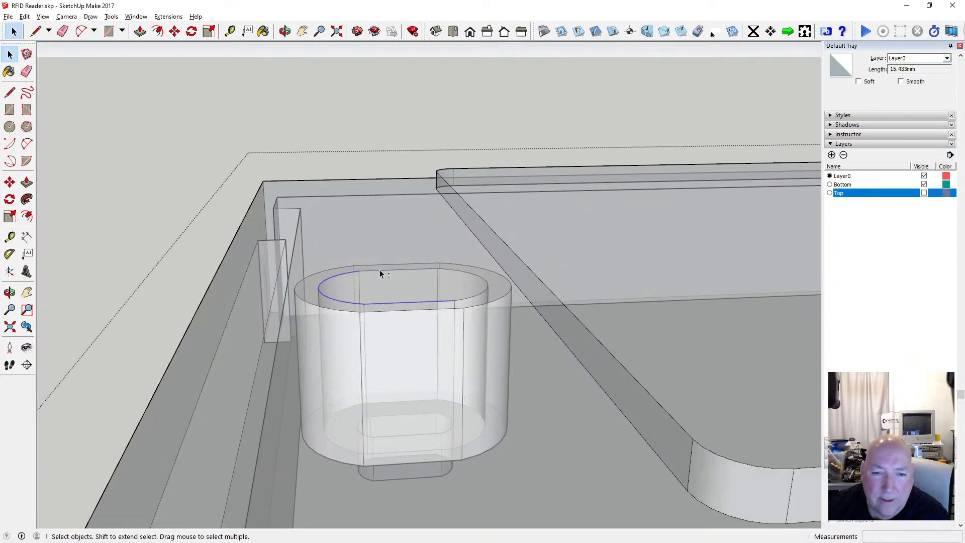
pyautogui.keyDown('shift'); pyautogui.click(380, 270); pyautogui.keyUp('shift')
pyautogui.keyDown('shift'); pyautogui.click(446, 270); pyautogui.keyUp('shift')
pyautogui.click(175, 31)
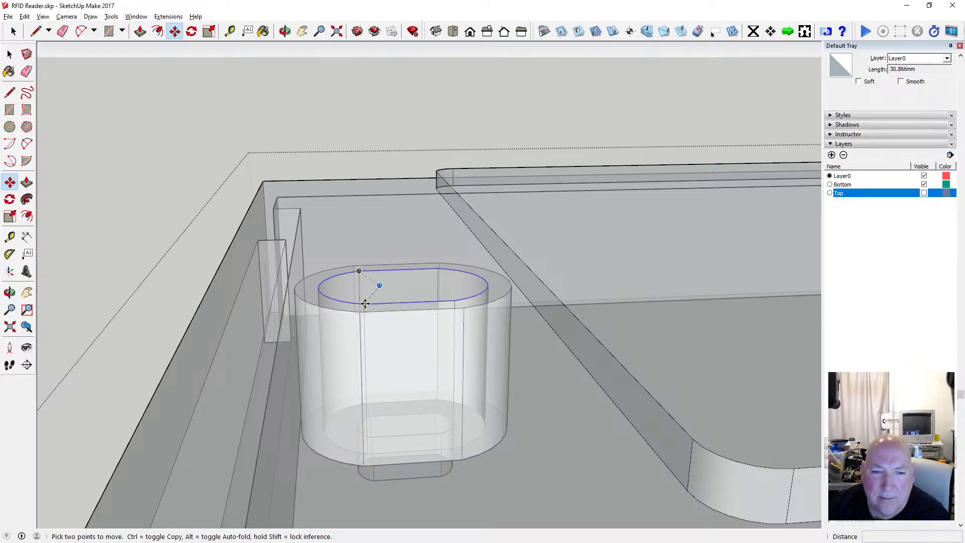
pyautogui.click(365, 303)
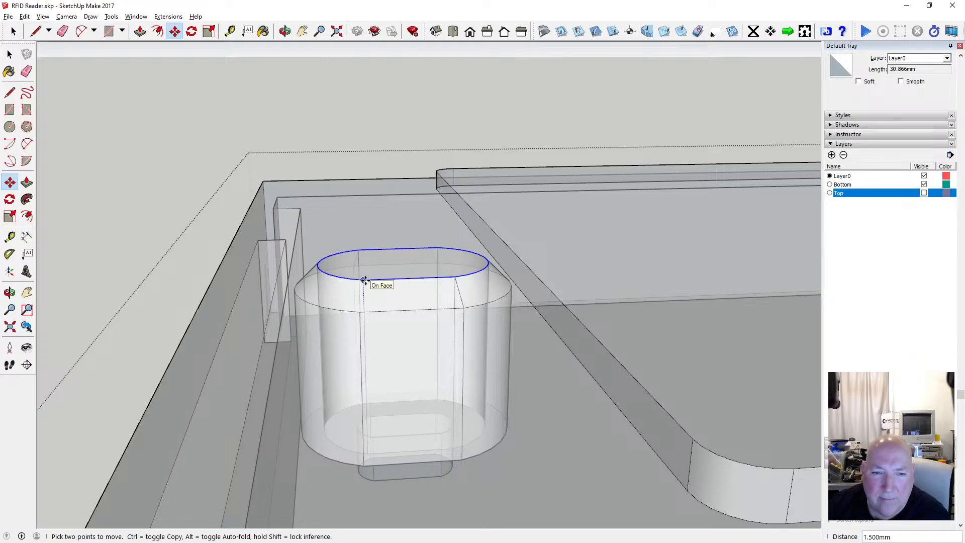
pyautogui.press('Escape')
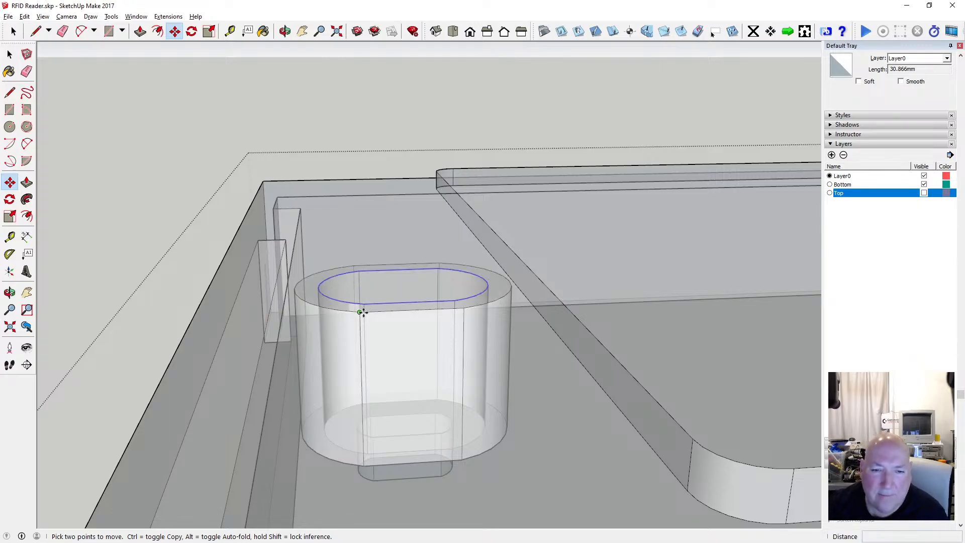
pyautogui.click(365, 304)
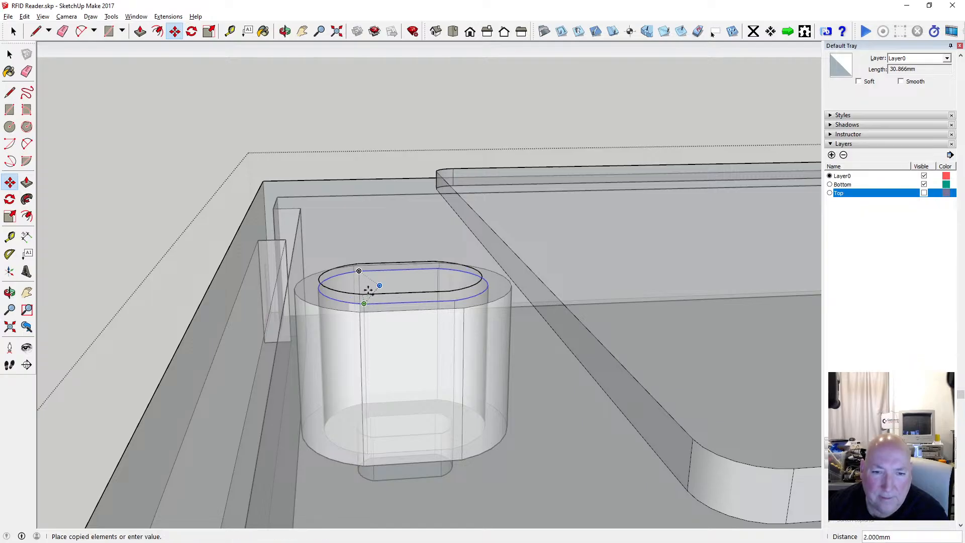
pyautogui.press('ctrl')
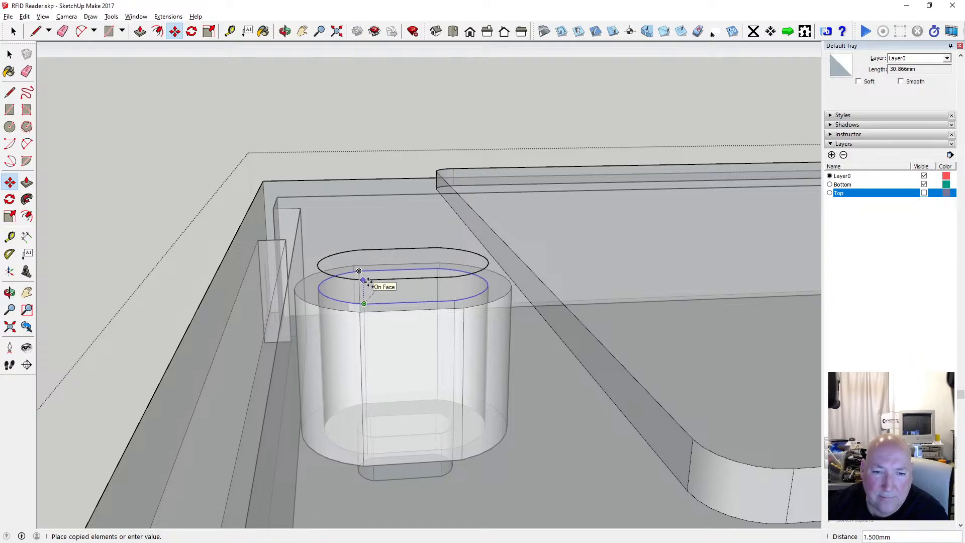
pyautogui.click(367, 281)
pyautogui.press('space')
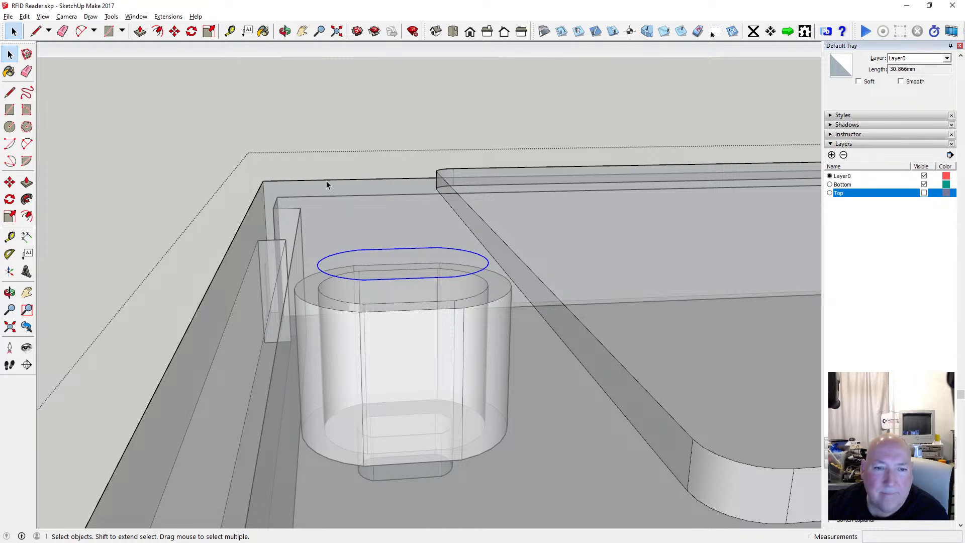
# Push the copied loop's face down 1.5 mm to the screw post's opening with Push/Pull.
pyautogui.click(361, 261)
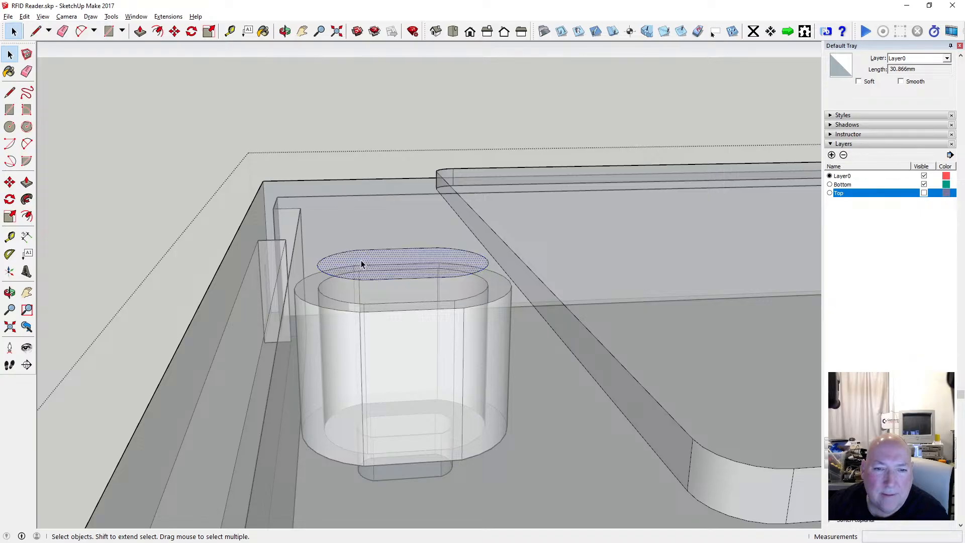
pyautogui.click(140, 31)
pyautogui.moveTo(357, 261); pyautogui.dragTo(350, 308)
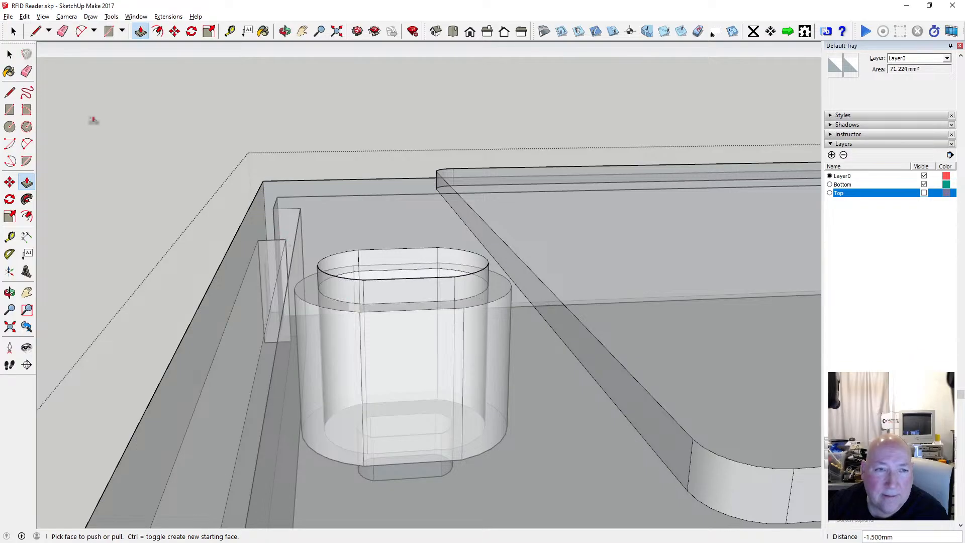
pyautogui.press('space')
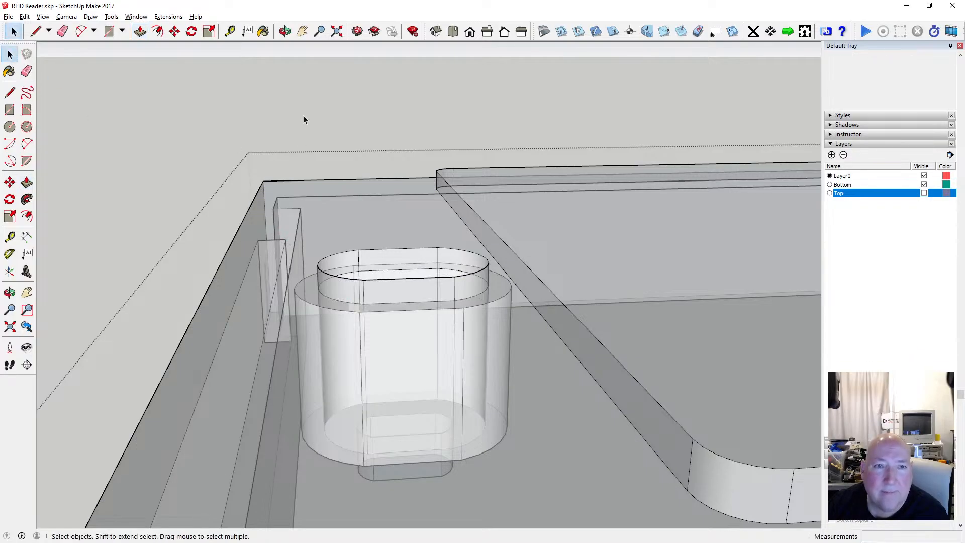
# View the whole bottom case at an angle and turn off the X-ray face style.
pyautogui.click(285, 31)
pyautogui.moveTo(306, 121); pyautogui.dragTo(351, 264)
pyautogui.click(43, 16)
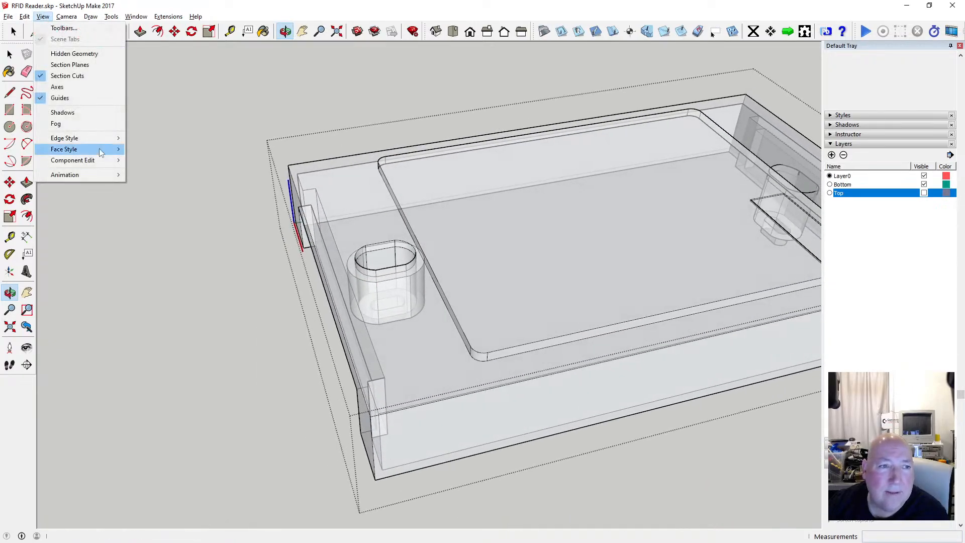
pyautogui.click(151, 147)
# Examine the slotted screw opening on the outer face and both screw posts inside the bottom case.
pyautogui.scroll(2, 404, 259)
pyautogui.scroll(4, 399, 256)
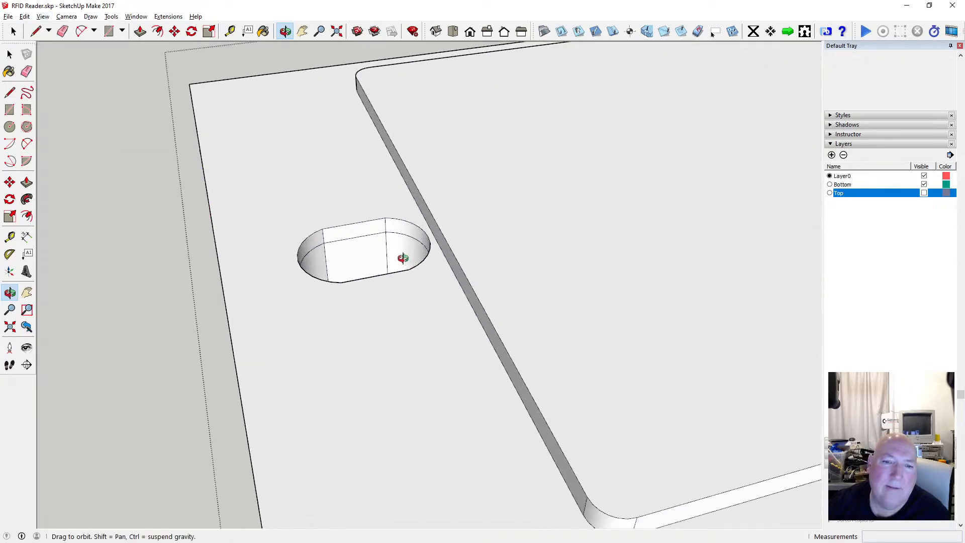
pyautogui.moveTo(349, 199); pyautogui.dragTo(396, 366)
pyautogui.scroll(-3, 331, 244)
pyautogui.moveTo(366, 328); pyautogui.dragTo(255, 178)
pyautogui.scroll(4, 498, 352)
pyautogui.scroll(-4, 408, 300)
pyautogui.scroll(6, 321, 239)
pyautogui.scroll(-3, 258, 177)
pyautogui.scroll(-1, 258, 177)
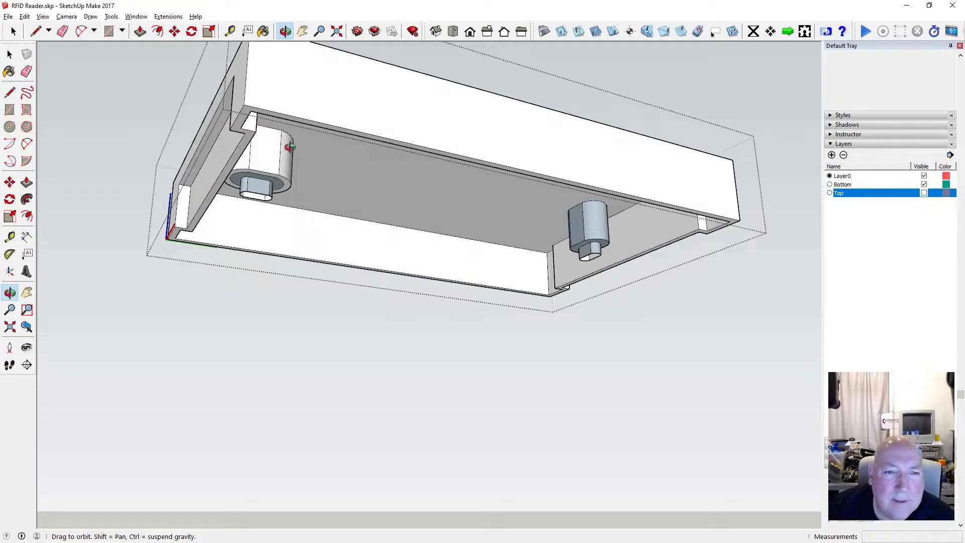
# Extend the screw post's outer ring-shaped rim by about 3.25 mm, past the smaller inner tube, with Push/Pull.
pyautogui.moveTo(289, 147); pyautogui.dragTo(244, 313)
pyautogui.scroll(-5, 254, 223)
pyautogui.scroll(5, 303, 183)
pyautogui.scroll(-4, 262, 187)
pyautogui.scroll(5, 255, 222)
pyautogui.scroll(3, 256, 222)
pyautogui.scroll(-4, 244, 312)
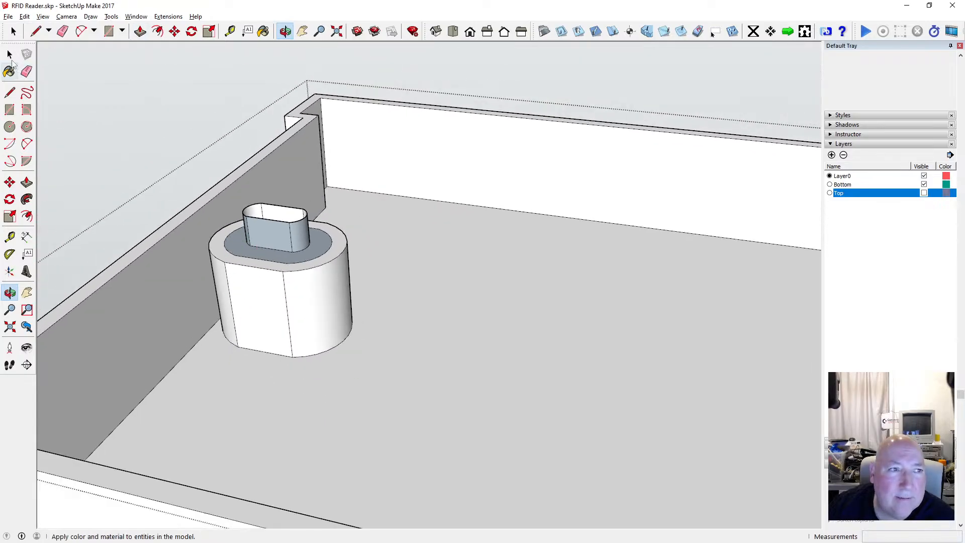
pyautogui.click(141, 31)
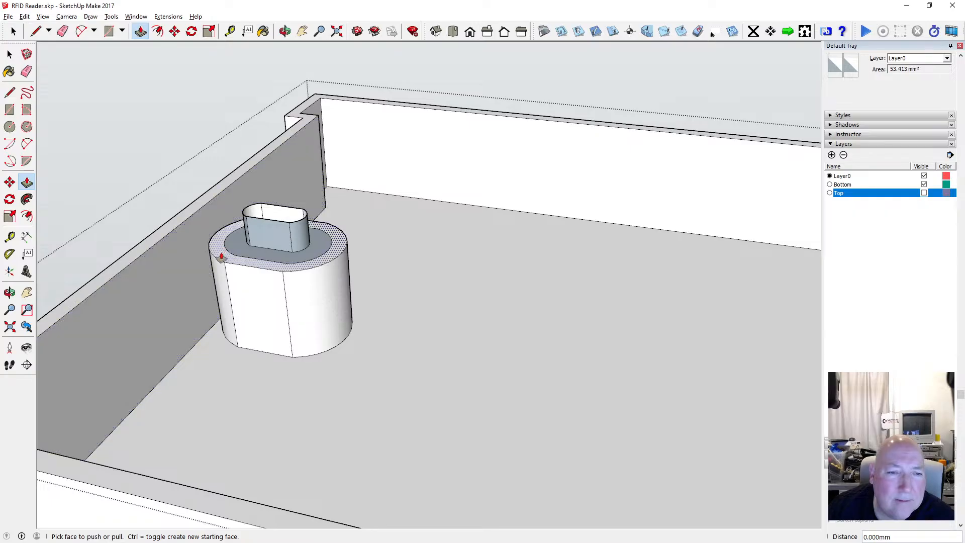
pyautogui.click(221, 257)
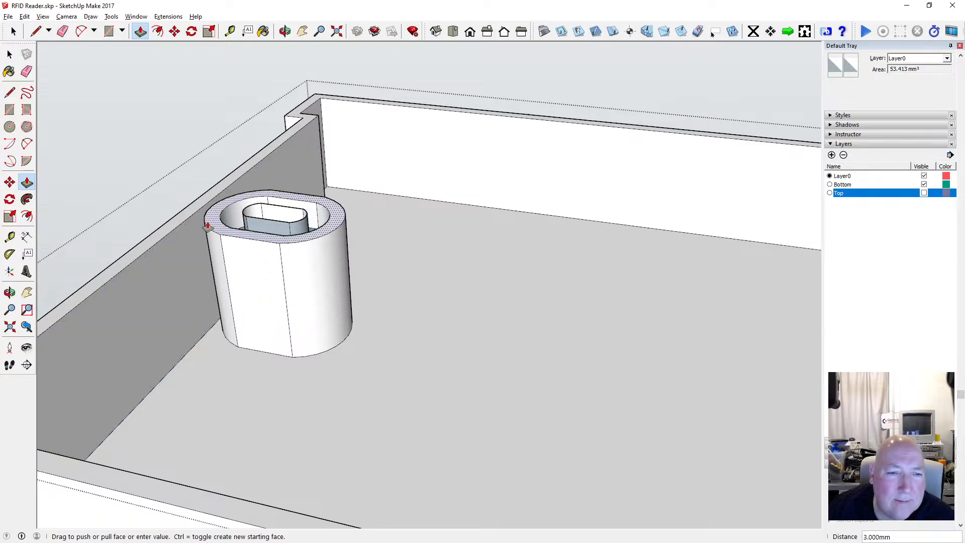
pyautogui.click(186, 222)
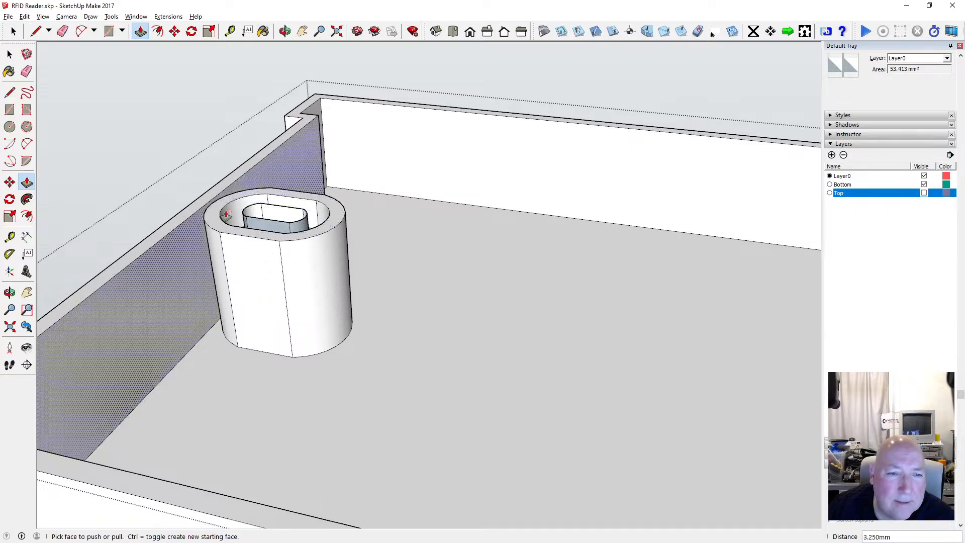
# Examine the extended screw post and its recessed opening from the outside and inside of the case.
pyautogui.click(285, 32)
pyautogui.moveTo(294, 107); pyautogui.dragTo(282, 214)
pyautogui.scroll(-5, 289, 200)
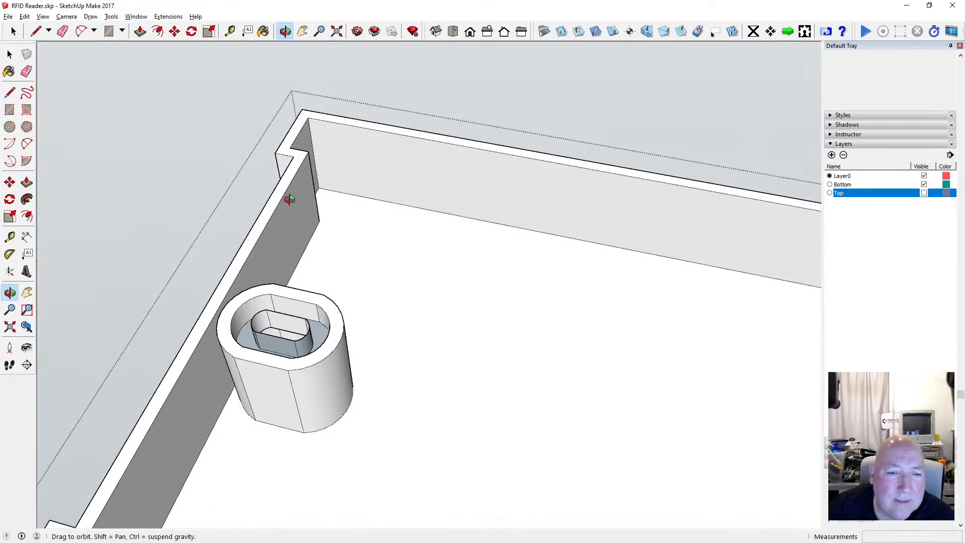
pyautogui.moveTo(284, 164); pyautogui.dragTo(314, 390)
pyautogui.scroll(5, 297, 323)
pyautogui.scroll(3, 296, 323)
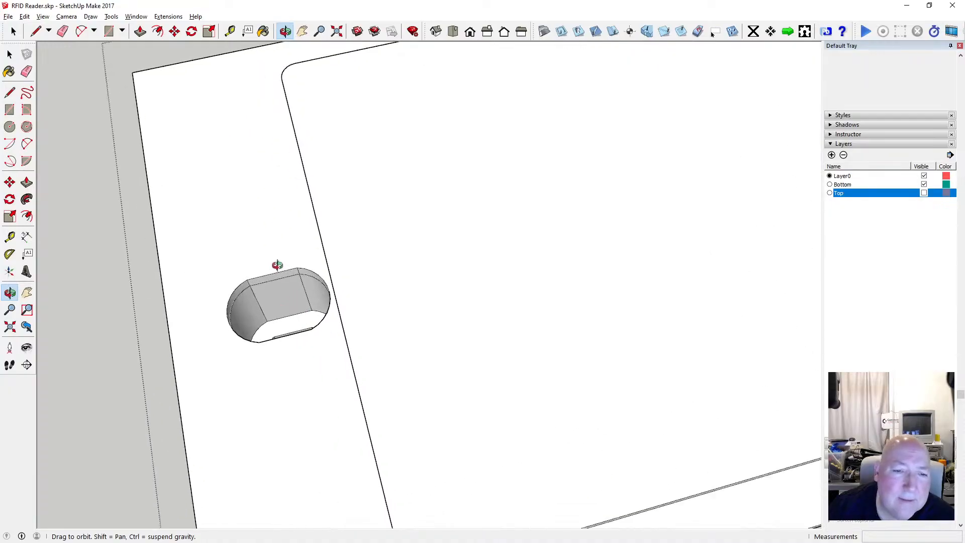
pyautogui.moveTo(276, 267); pyautogui.dragTo(352, 308)
pyautogui.scroll(2, 333, 202)
pyautogui.scroll(3, 276, 230)
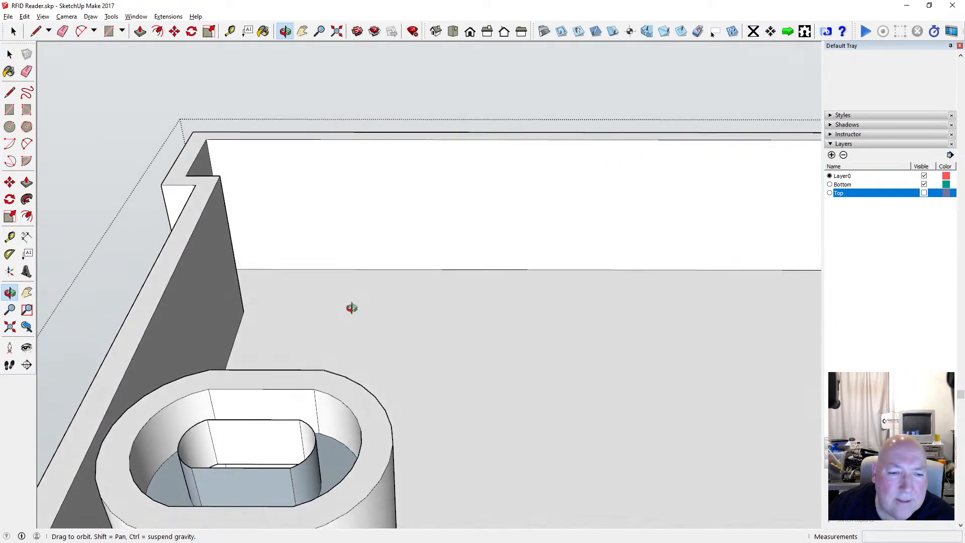
pyautogui.scroll(-4, 376, 252)
pyautogui.moveTo(376, 252); pyautogui.dragTo(296, 402)
pyautogui.scroll(1, 299, 340)
pyautogui.scroll(5, 301, 332)
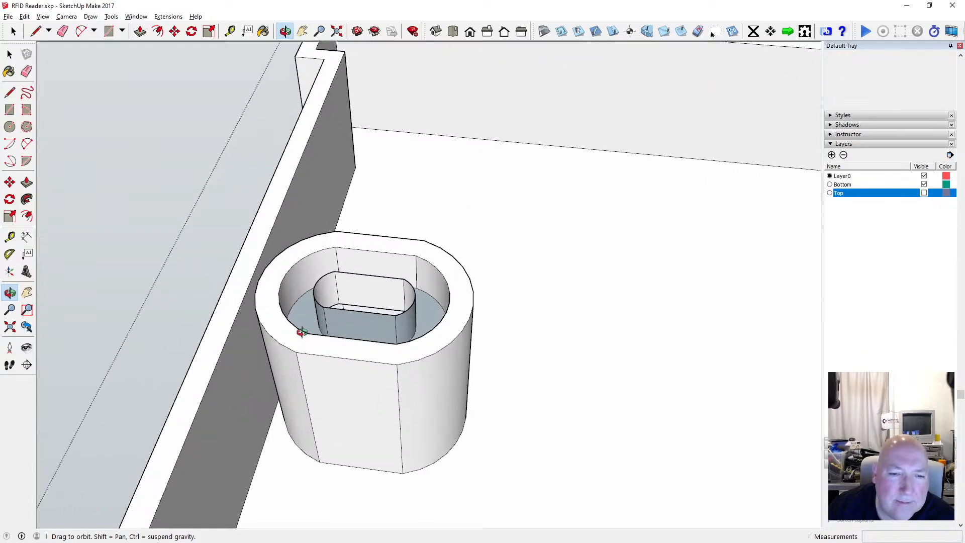
pyautogui.moveTo(308, 319); pyautogui.dragTo(296, 300)
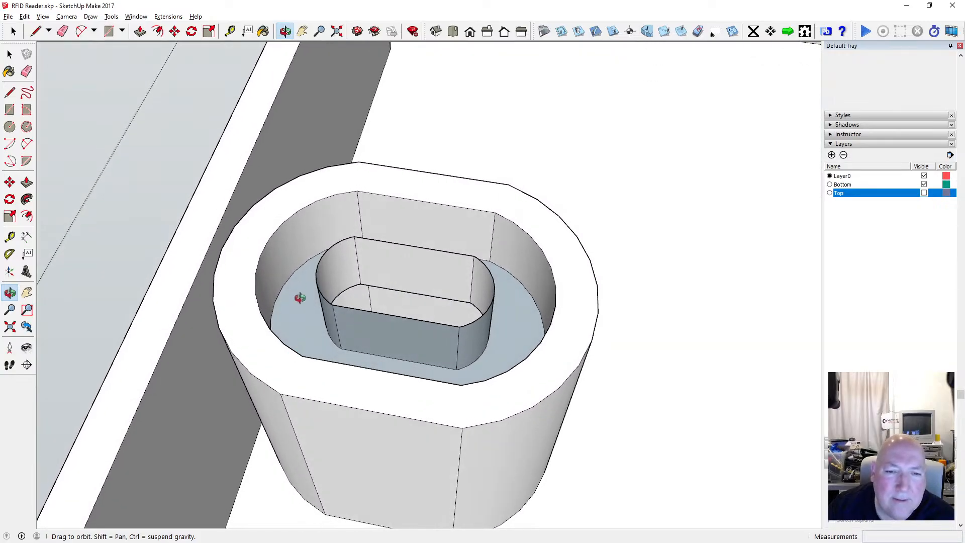
# Try to raise the recessed ring-shaped floor inside the screw post by 3.25 mm with Push/Pull, and check the opening from outside.
pyautogui.press('f')
pyautogui.press('p')
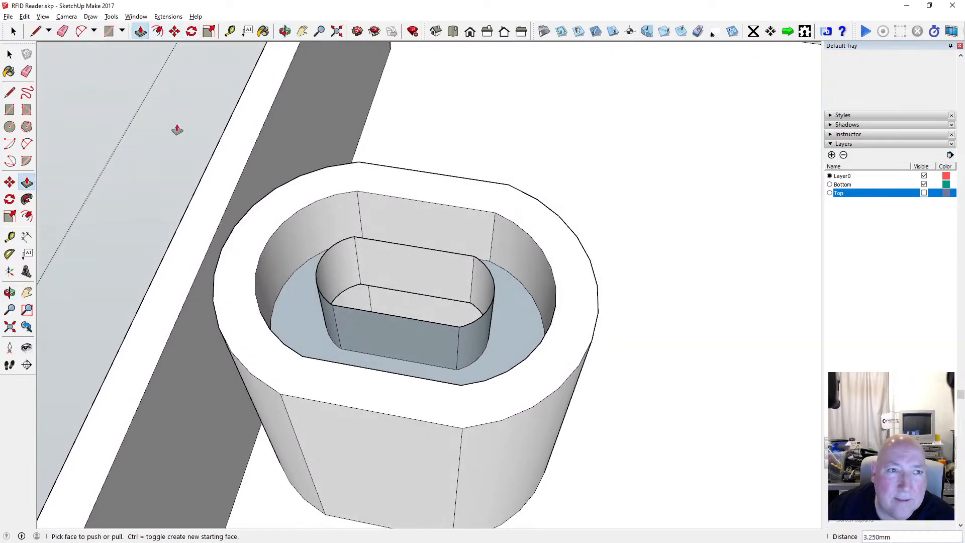
pyautogui.click(294, 310)
pyautogui.moveTo(294, 311); pyautogui.dragTo(255, 277)
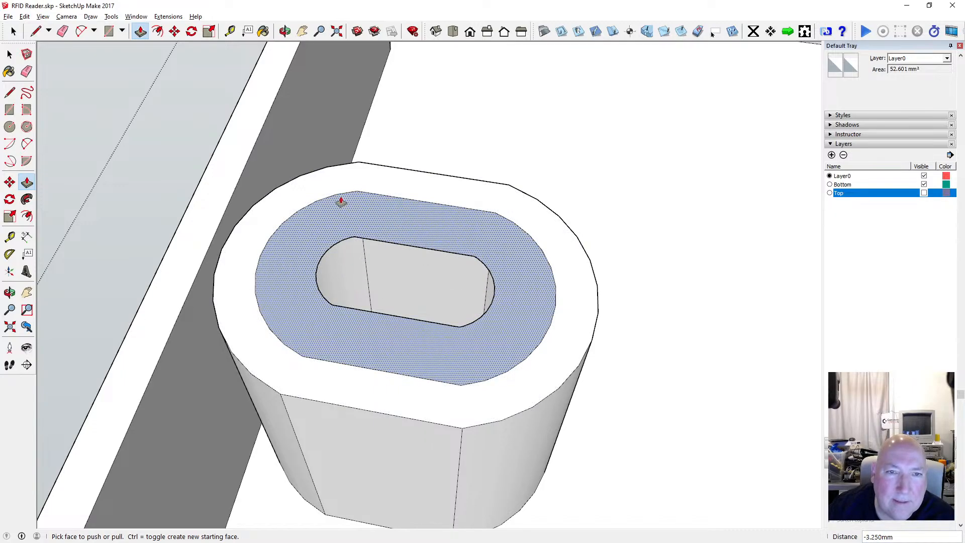
pyautogui.press('o')
pyautogui.scroll(-5, 372, 219)
pyautogui.moveTo(376, 216); pyautogui.dragTo(367, 315)
pyautogui.scroll(10, 382, 292)
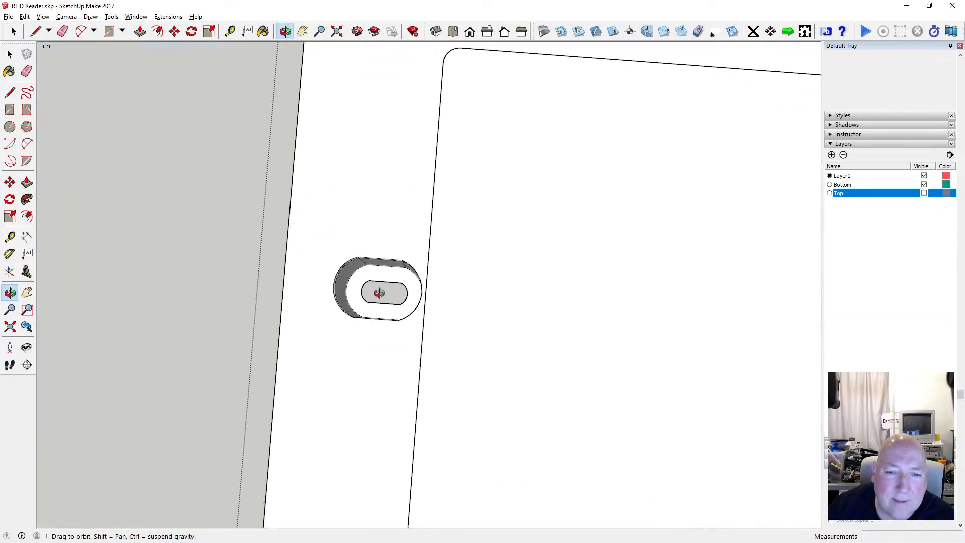
pyautogui.moveTo(279, 187); pyautogui.dragTo(333, 226)
# Undo the last Push/Pull on the screw post's recessed ring-shaped floor.
pyautogui.click(25, 16)
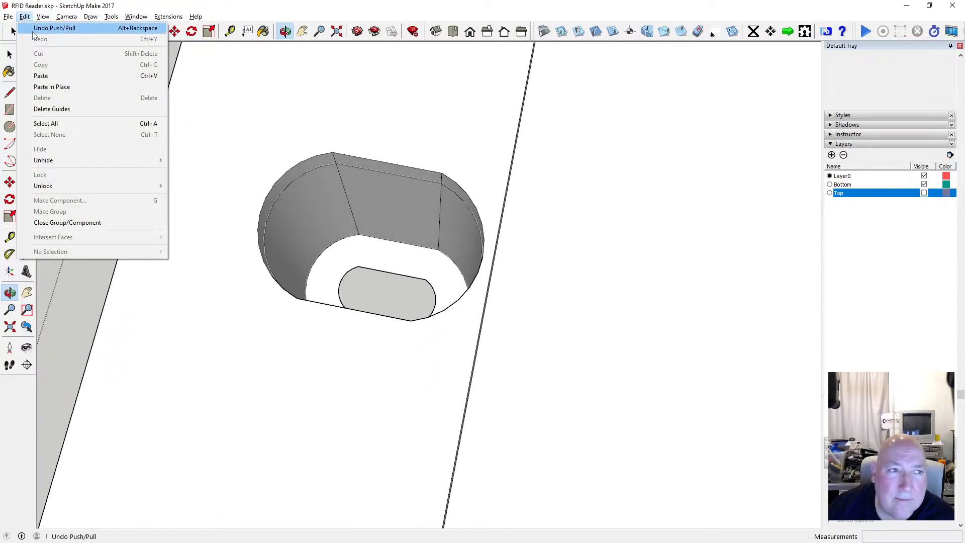
pyautogui.click(38, 29)
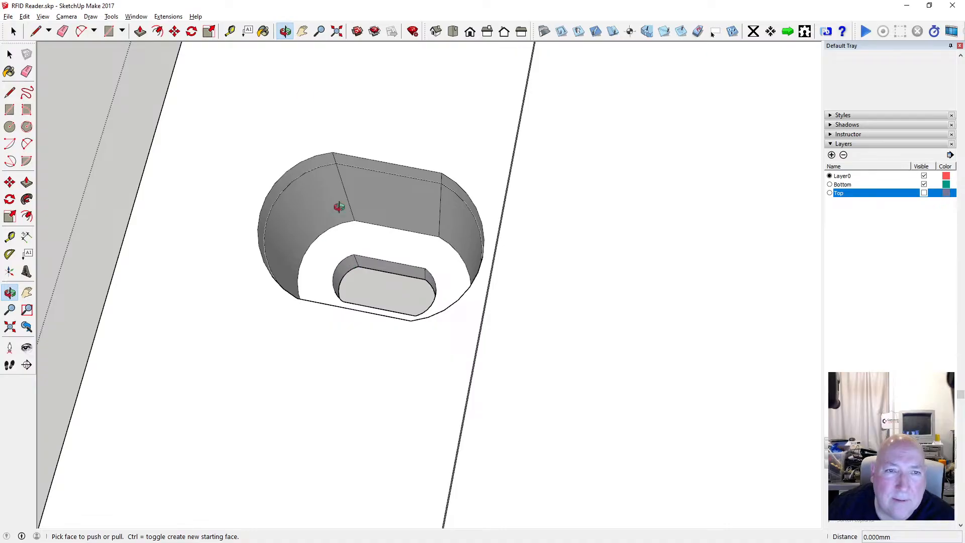
pyautogui.scroll(-3, 364, 285)
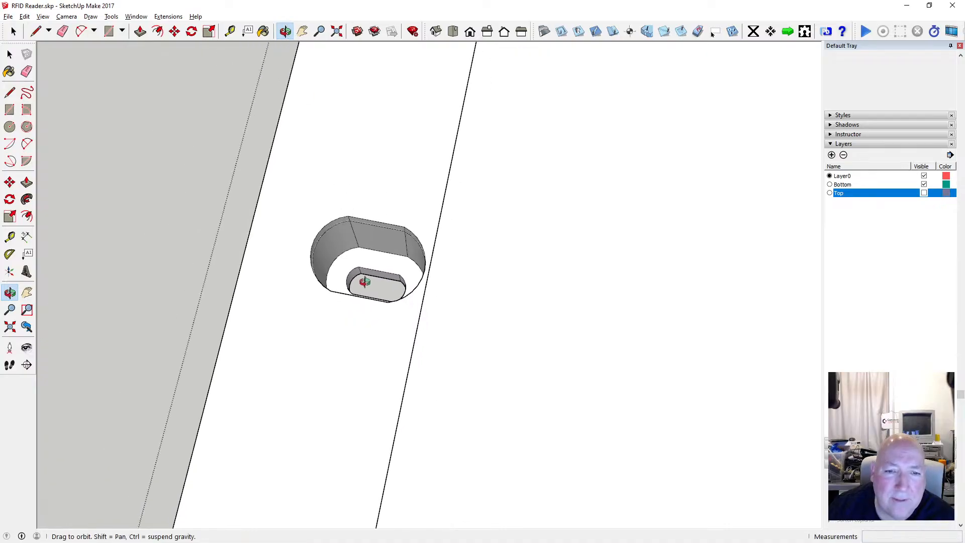
# Trace the 5.5 mm back straight edge of the screw post's inner rim outline with a line to cap the opening with a face.
pyautogui.moveTo(364, 282); pyautogui.dragTo(285, 317, button='middle')
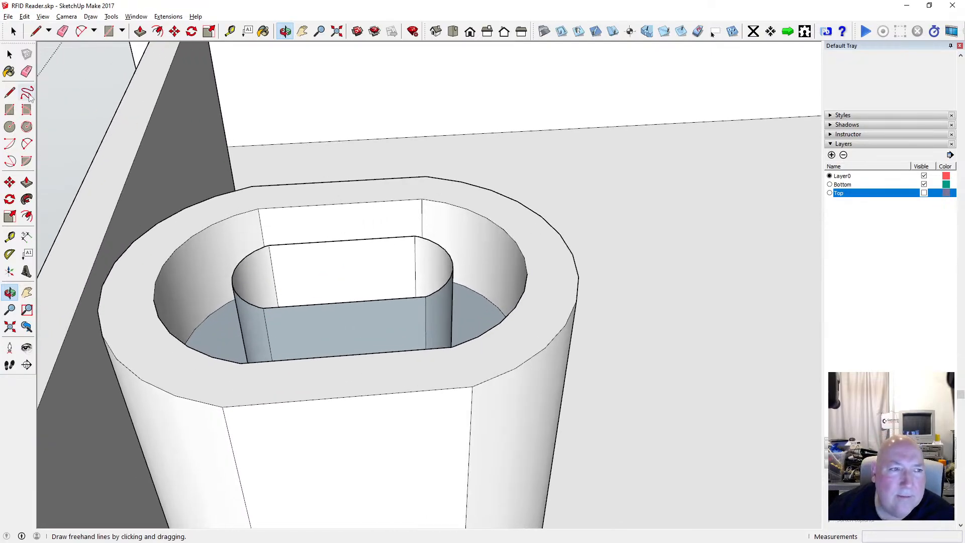
pyautogui.press('l')
pyautogui.click(258, 208)
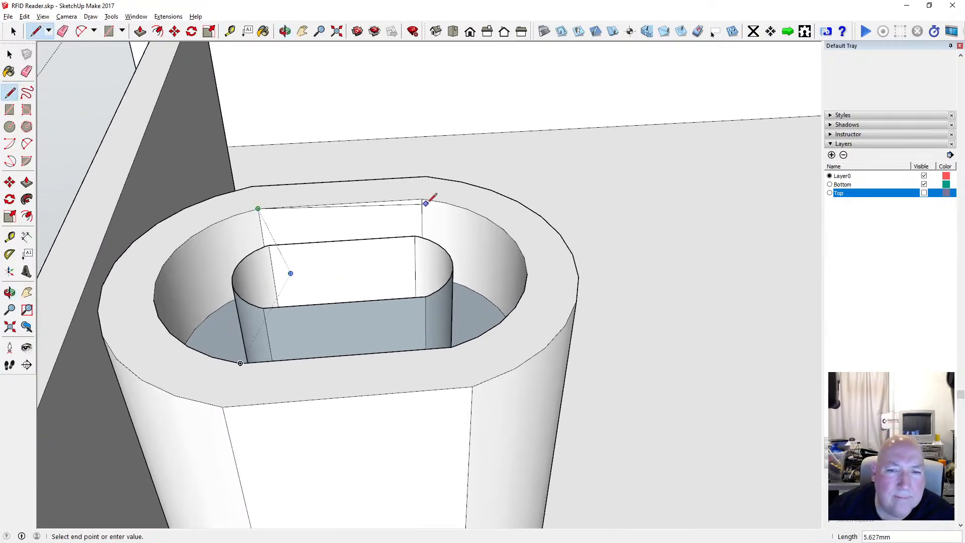
pyautogui.click(421, 199)
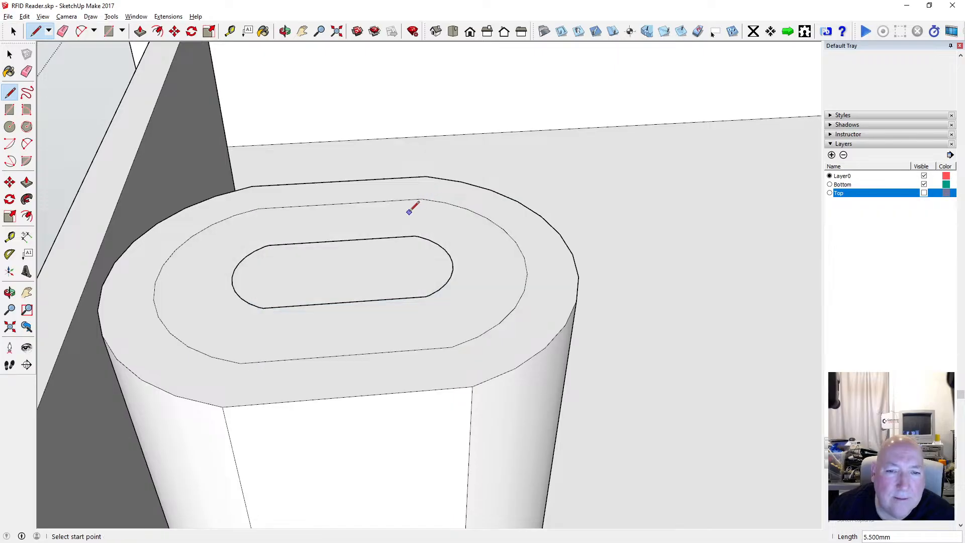
# Intersect the screw post's capping face with the model and delete the small slot-shaped face in its middle.
pyautogui.press('space')
pyautogui.click(312, 277)
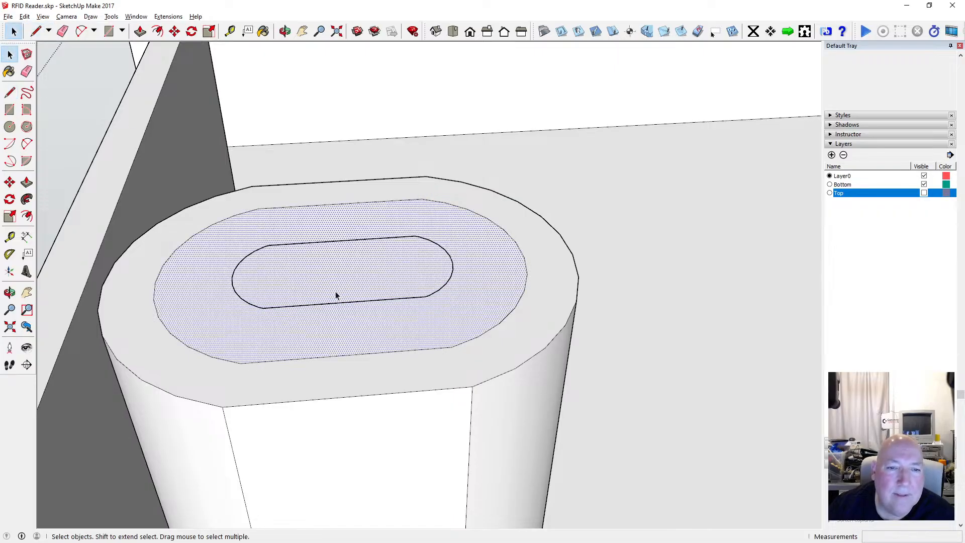
pyautogui.scroll(-3, 301, 265)
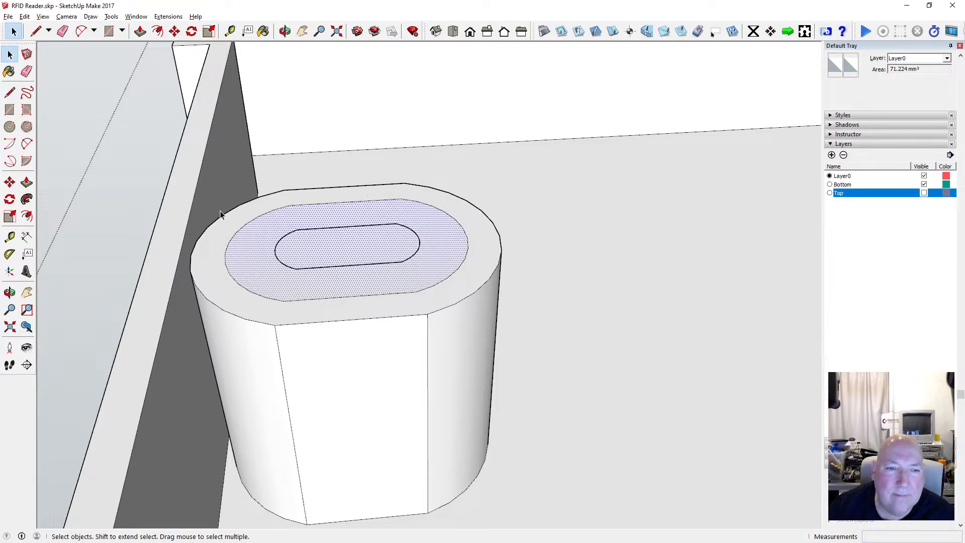
pyautogui.moveTo(204, 195); pyautogui.dragTo(504, 330)
pyautogui.rightClick(412, 294)
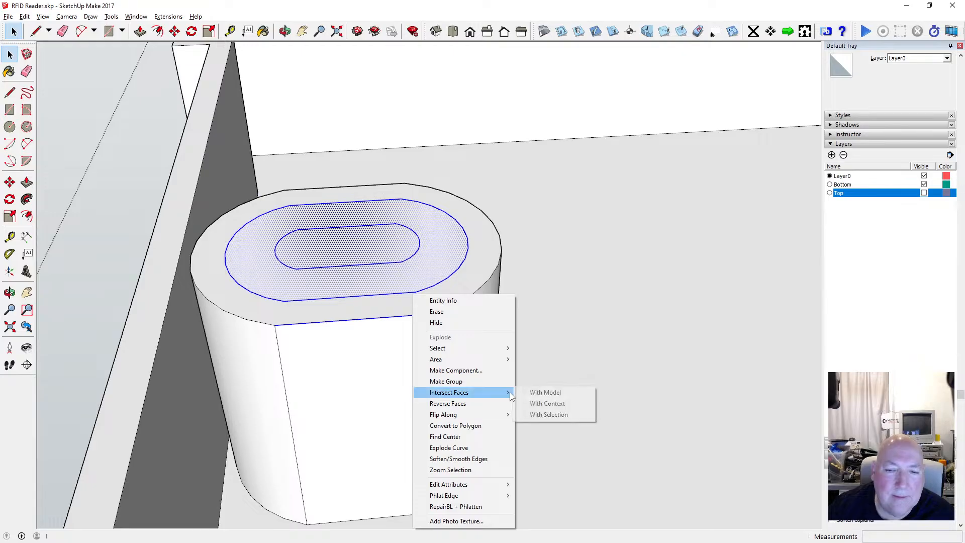
pyautogui.click(528, 393)
pyautogui.click(397, 250)
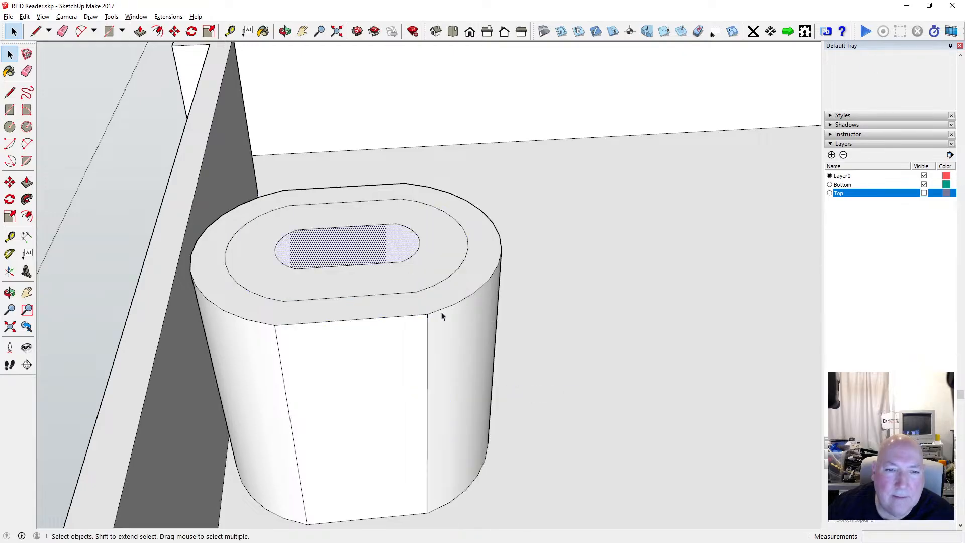
pyautogui.press('Delete')
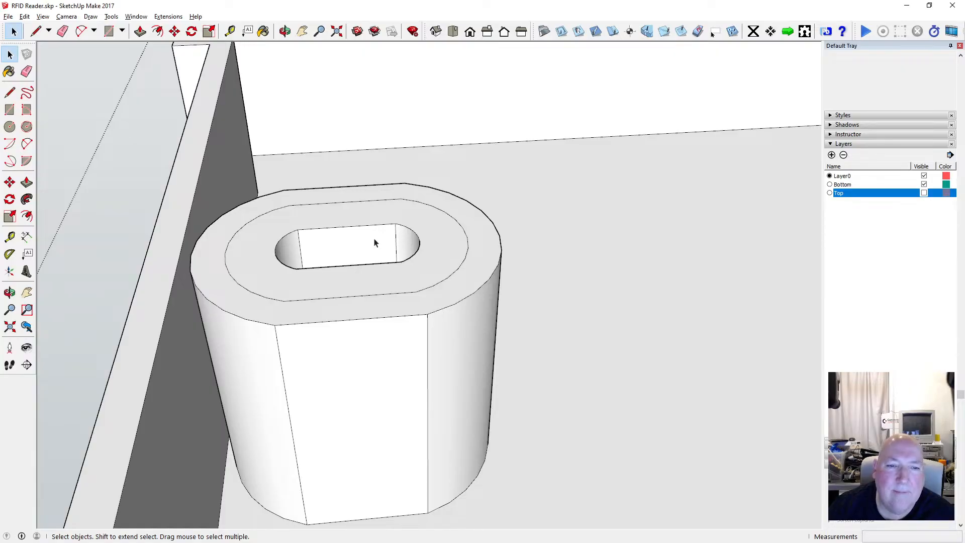
# Erase the back straight edge and the adjoining arc nearest the case wall from the leftover outline on the screw post's end face.
pyautogui.click(340, 203)
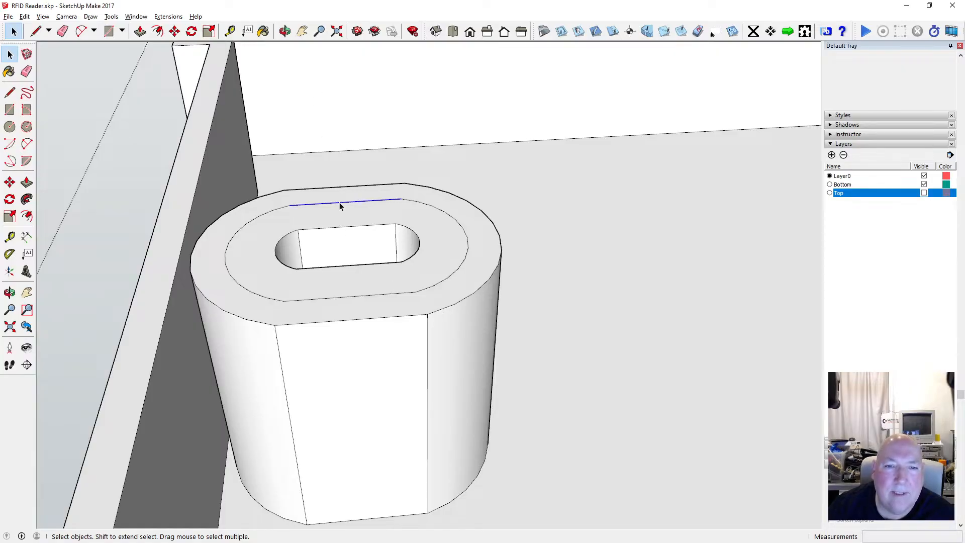
pyautogui.press('Delete')
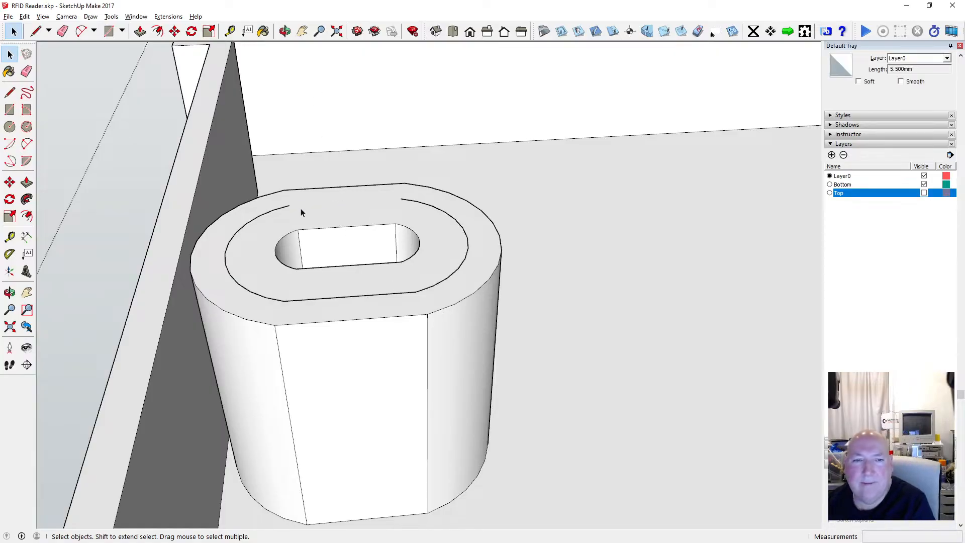
pyautogui.click(286, 207)
pyautogui.press('Delete')
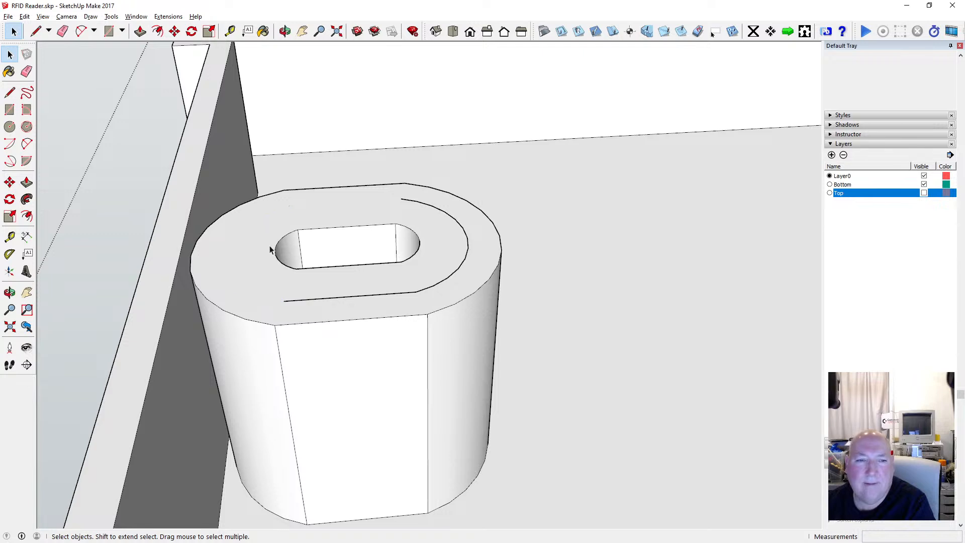
# Try twice to erase the front straight edge of the leftover outline, undoing the deletion each time.
pyautogui.click(306, 303)
pyautogui.press('Delete')
pyautogui.click(24, 16)
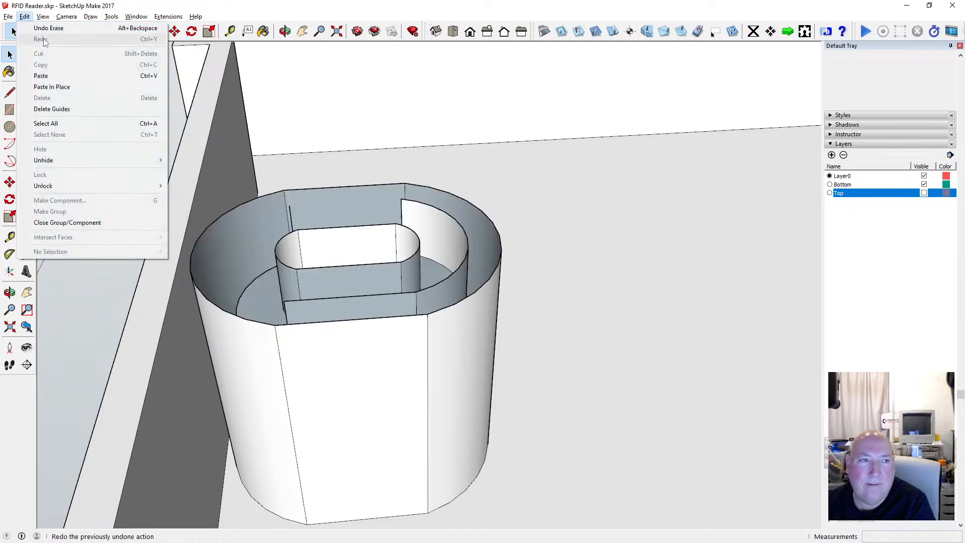
pyautogui.click(46, 28)
pyautogui.click(322, 303)
pyautogui.press('Delete')
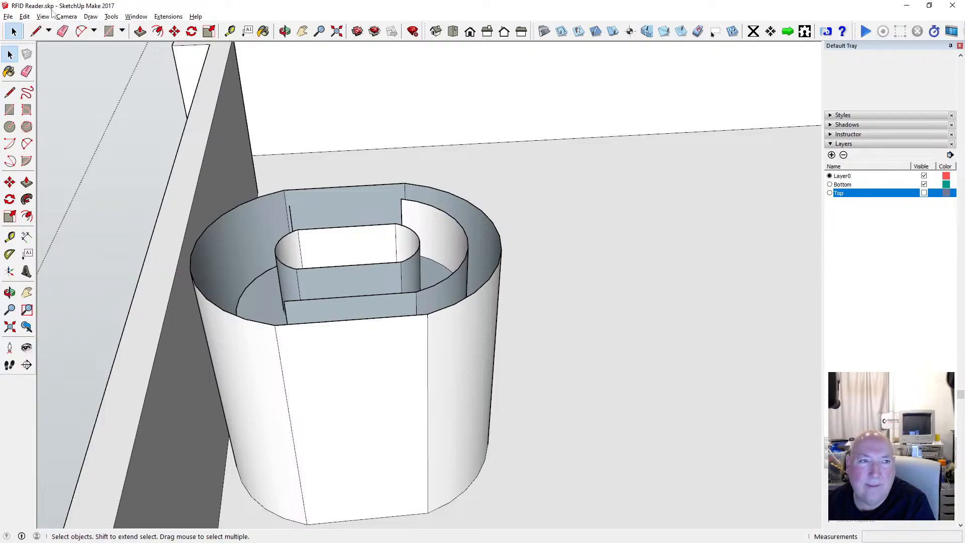
pyautogui.click(24, 16)
pyautogui.click(47, 28)
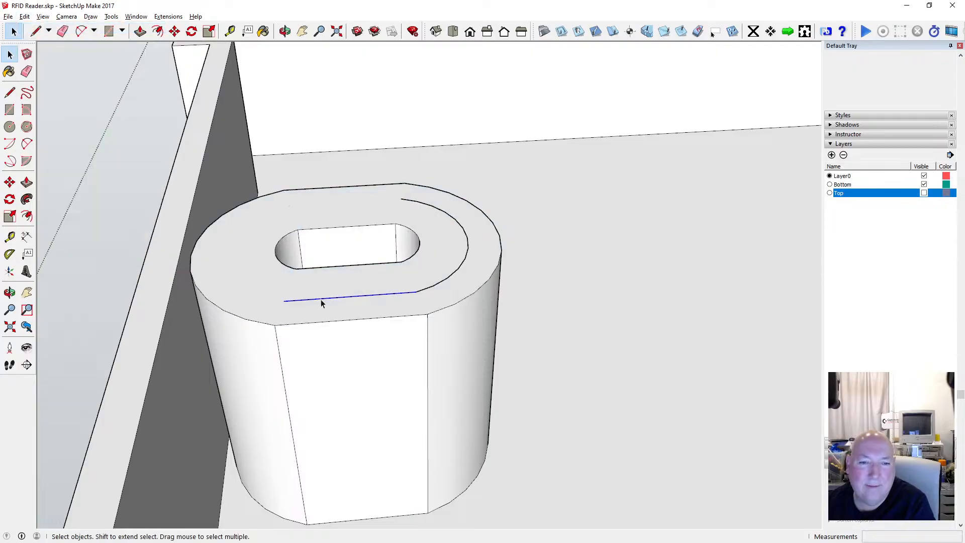
# Erase the remaining straight edge and arc of the leftover outline from the screw post's end face.
pyautogui.press('Delete')
pyautogui.press('Delete')
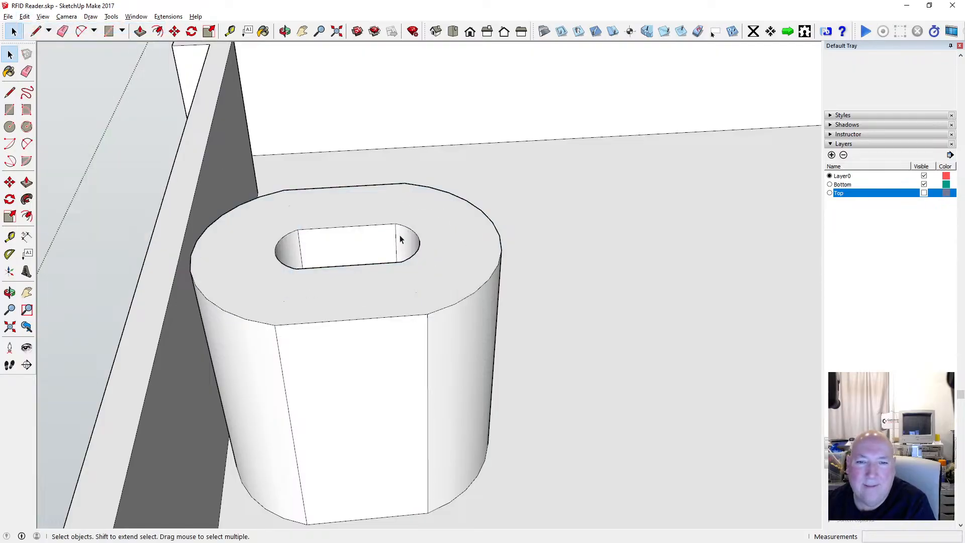
# Turn on the X-ray face style and examine the screw post's inner recess and slot from the side.
pyautogui.click(43, 16)
pyautogui.moveTo(103, 149)
pyautogui.click(148, 149)
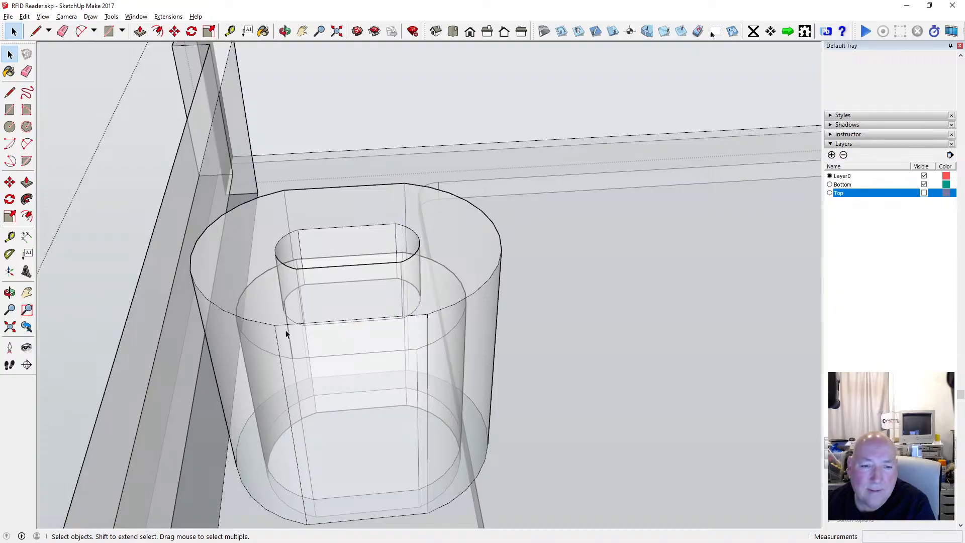
pyautogui.press('Delete')
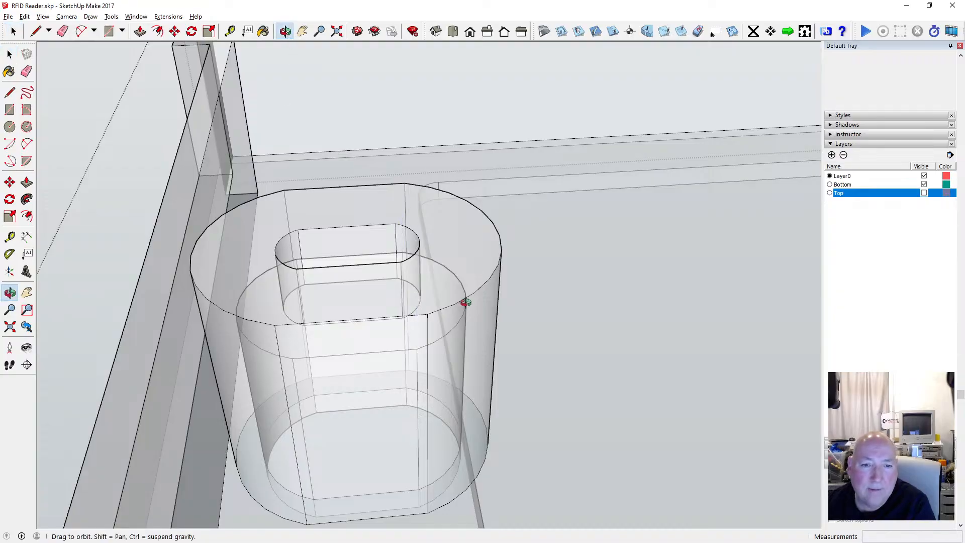
pyautogui.moveTo(466, 303); pyautogui.dragTo(384, 272)
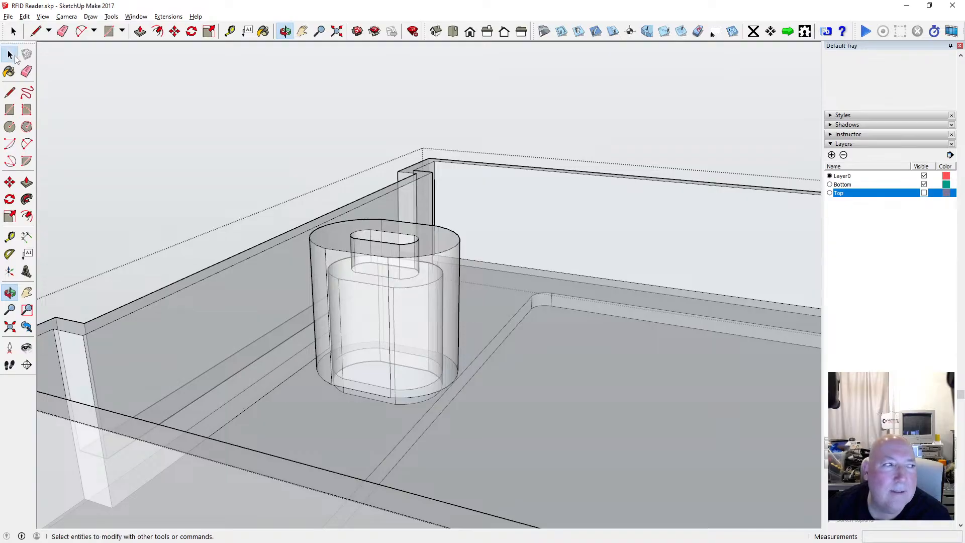
# Close the bottom case for editing and turn off the X-ray face style.
pyautogui.click(282, 162)
pyautogui.click(44, 16)
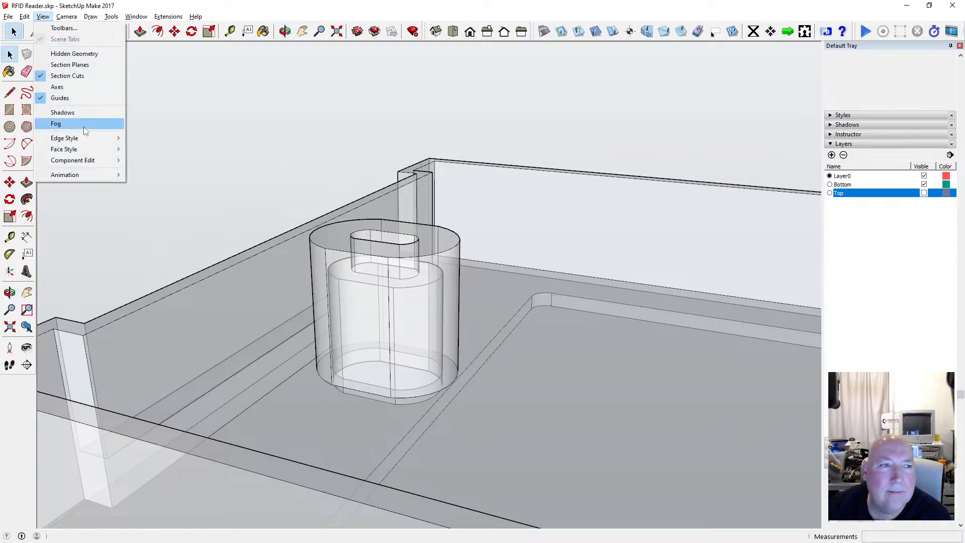
pyautogui.moveTo(92, 148)
pyautogui.click(161, 152)
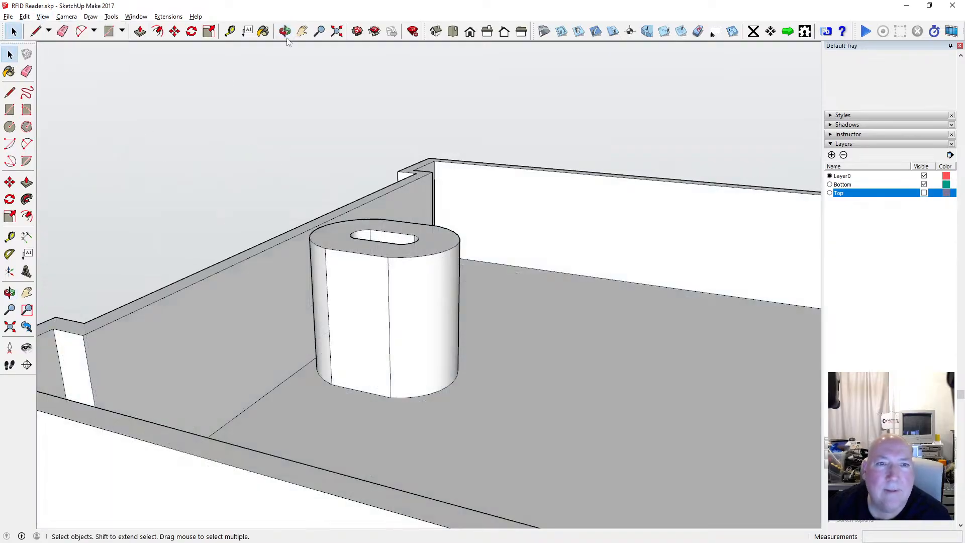
# Examine the recessed screw opening on the outer face of the bottom case from several angles.
pyautogui.moveTo(382, 237); pyautogui.dragTo(391, 369)
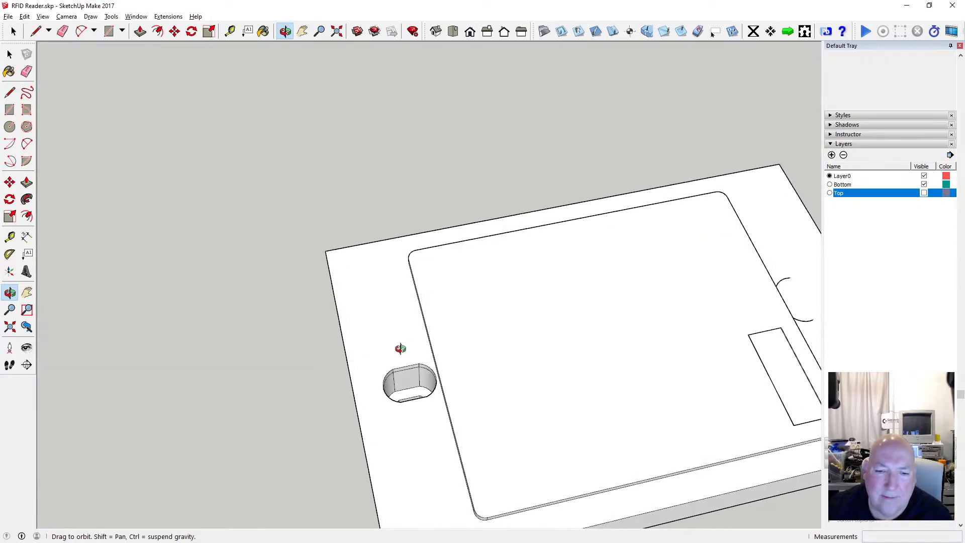
pyautogui.scroll(8, 400, 348)
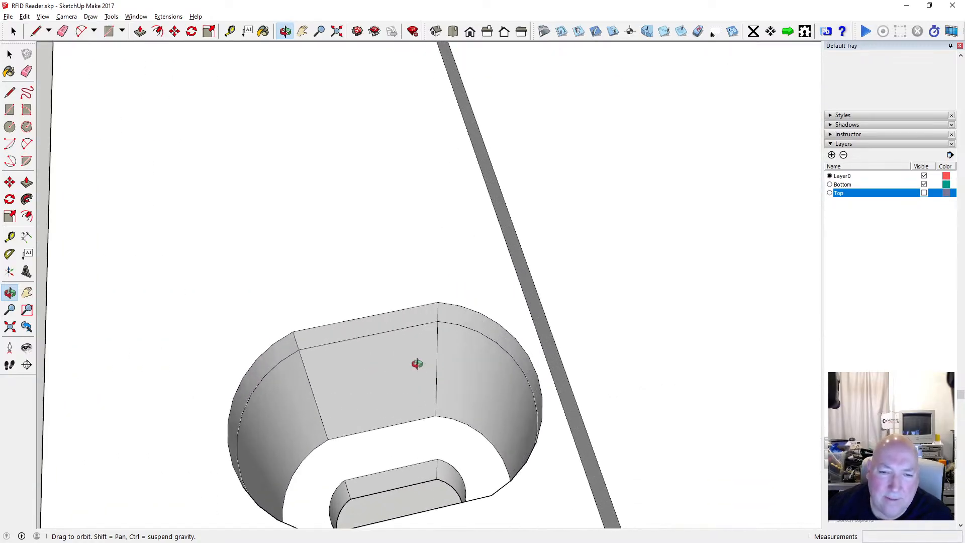
pyautogui.moveTo(417, 363); pyautogui.dragTo(211, 322)
pyautogui.scroll(-4, 353, 324)
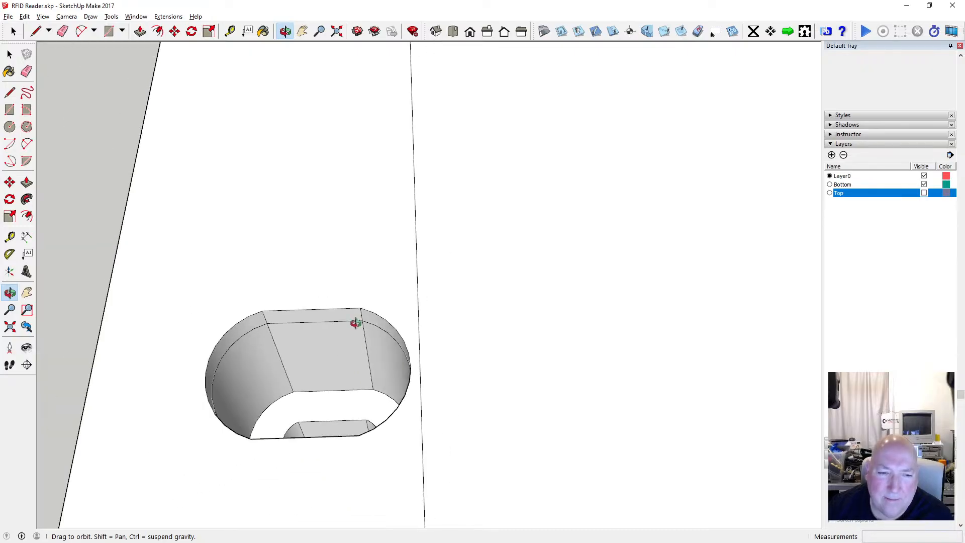
pyautogui.moveTo(261, 362); pyautogui.dragTo(366, 363)
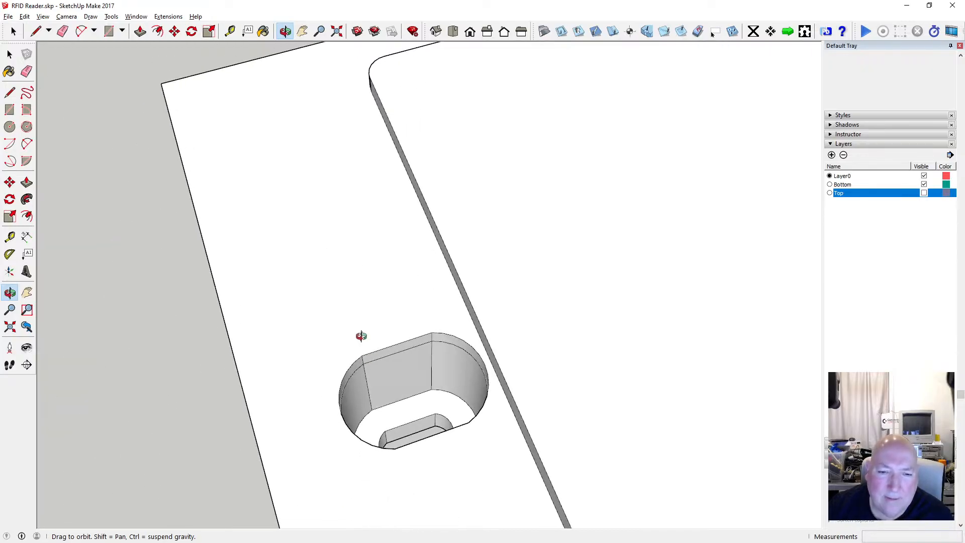
# Turn on the X-ray face style and examine the screw post's recess and slot through the case from its outer side.
pyautogui.click(47, 16)
pyautogui.moveTo(105, 150)
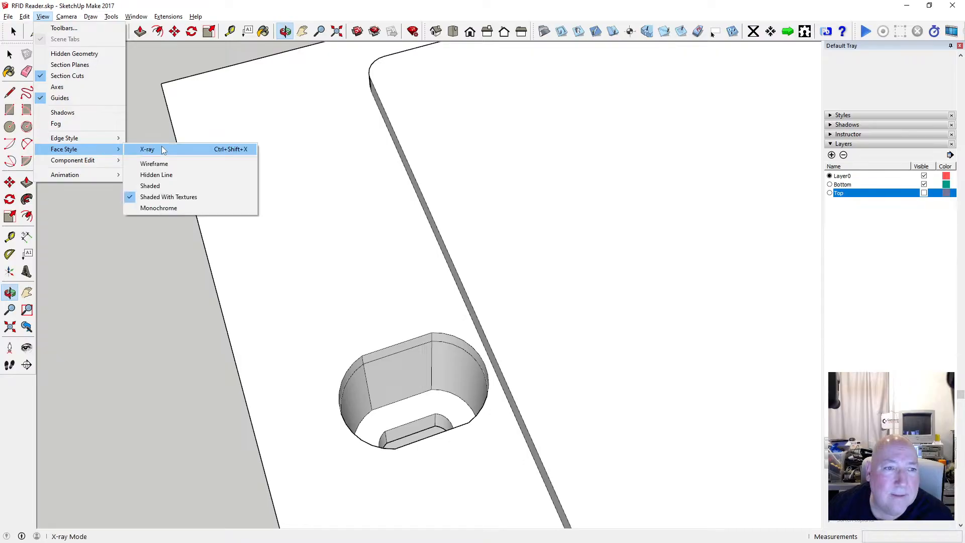
pyautogui.click(161, 147)
pyautogui.moveTo(398, 334); pyautogui.dragTo(235, 153)
pyautogui.scroll(3, 320, 211)
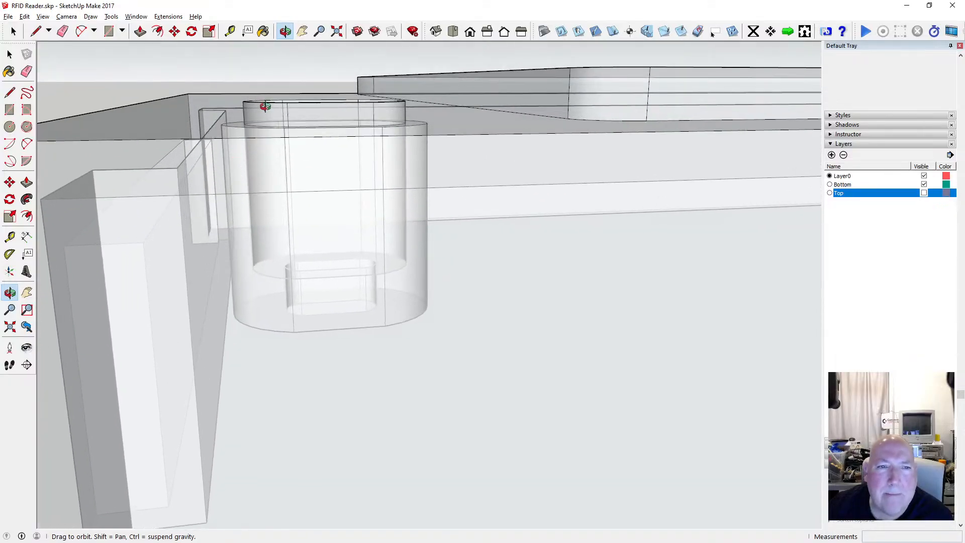
pyautogui.moveTo(265, 107); pyautogui.dragTo(265, 131)
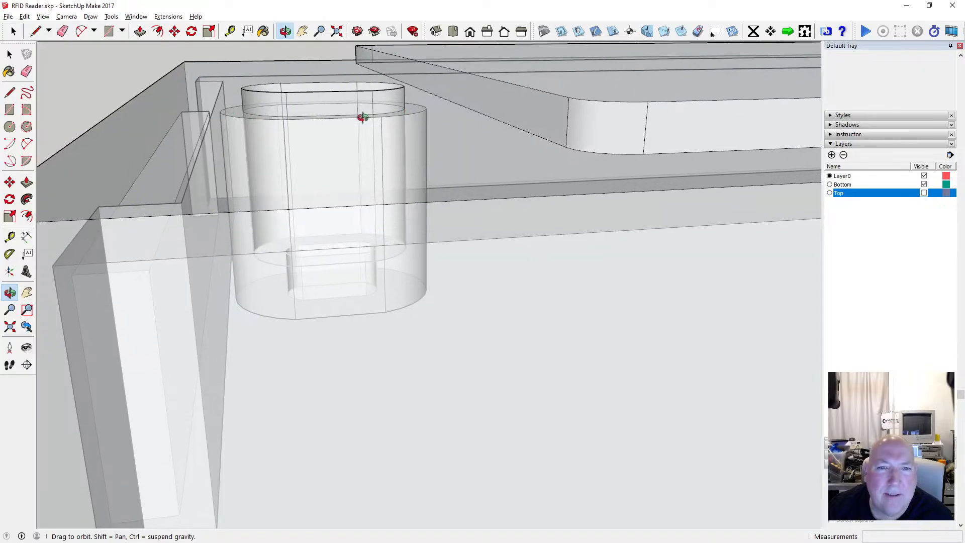
pyautogui.moveTo(363, 117); pyautogui.dragTo(314, 146)
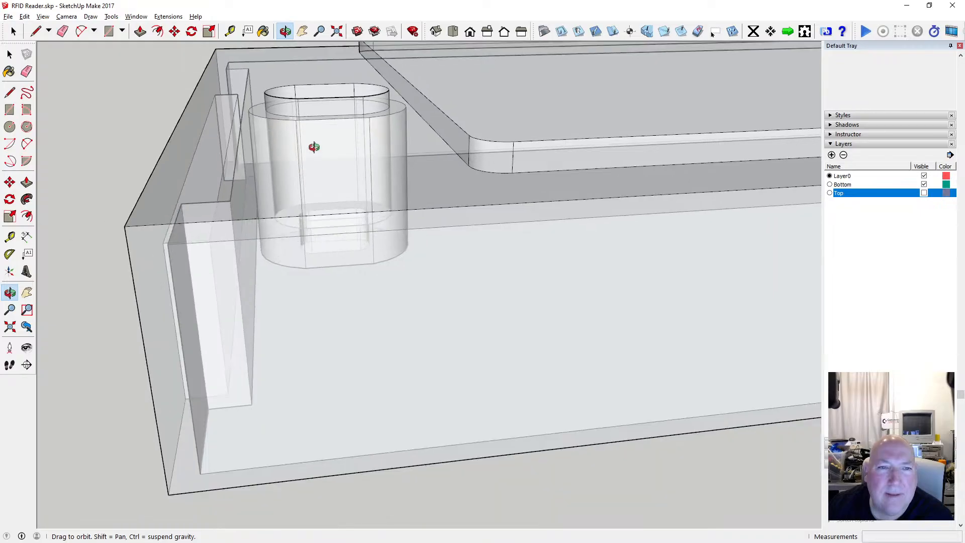
pyautogui.scroll(8, 291, 100)
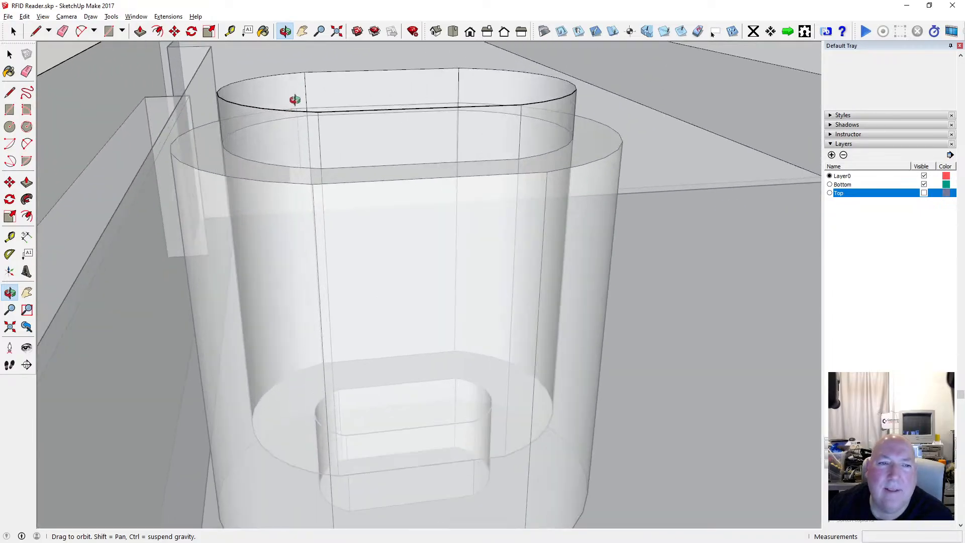
# Examine the screw post's recess from above and open the bottom case for editing.
pyautogui.moveTo(295, 100); pyautogui.dragTo(273, 182)
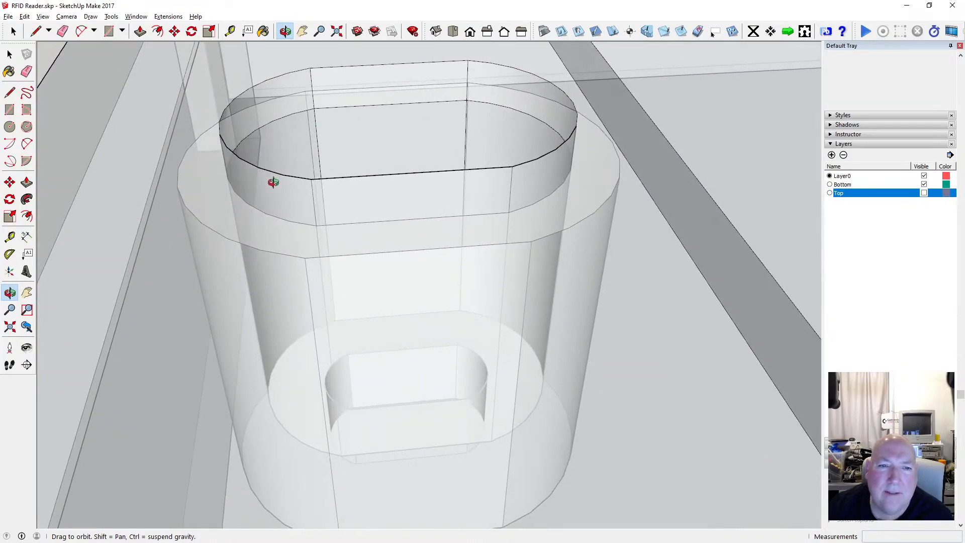
pyautogui.moveTo(291, 219); pyautogui.dragTo(362, 197)
pyautogui.scroll(-5, 362, 197)
pyautogui.scroll(3, 355, 206)
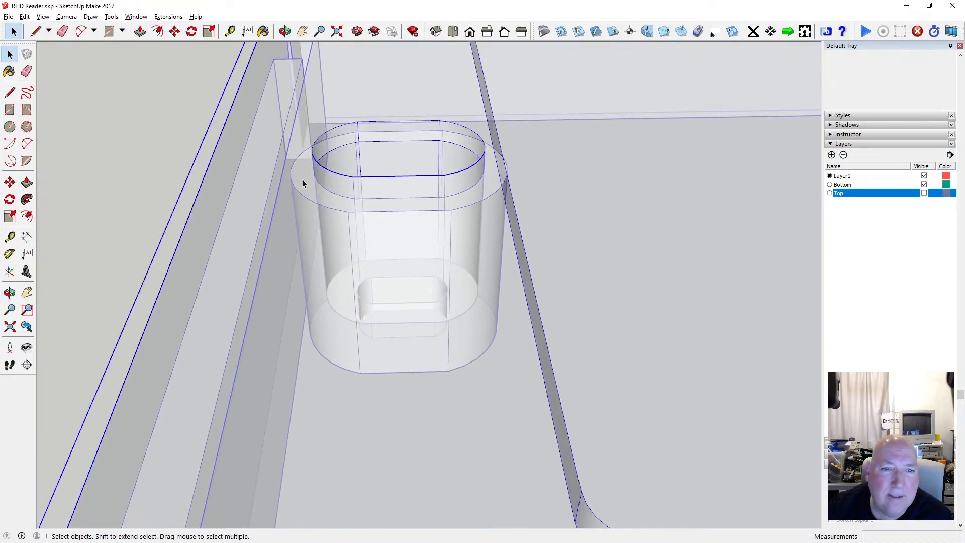
pyautogui.doubleClick(330, 198)
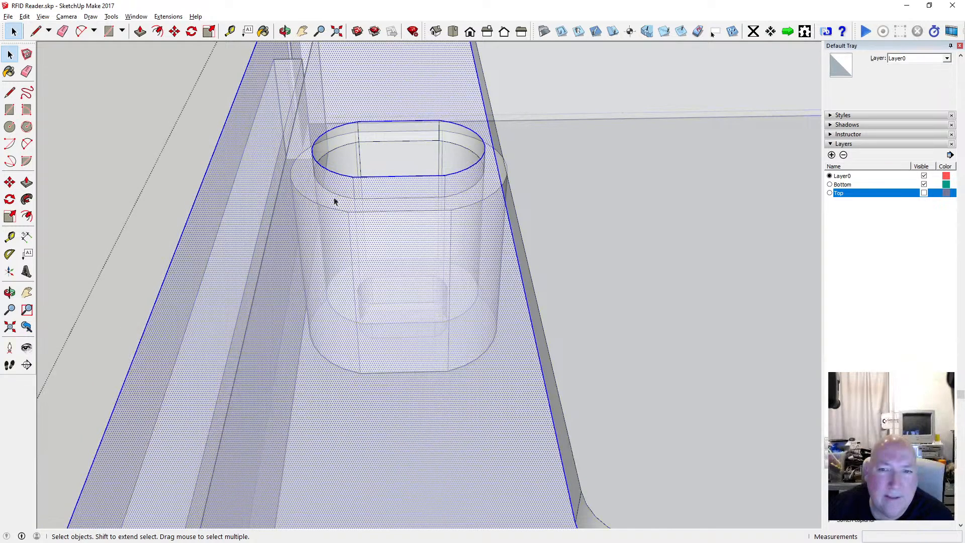
pyautogui.scroll(-2, 335, 201)
pyautogui.scroll(3, 334, 198)
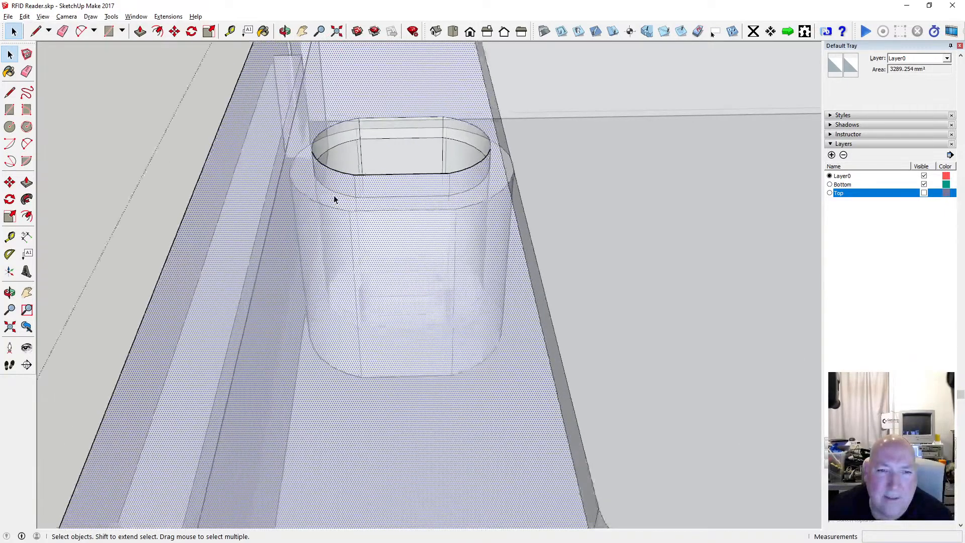
# Delete the redundant arc edge around the recess wall at the screw post's end nearest the case's side wall.
pyautogui.scroll(1, 361, 159)
pyautogui.scroll(1, 361, 158)
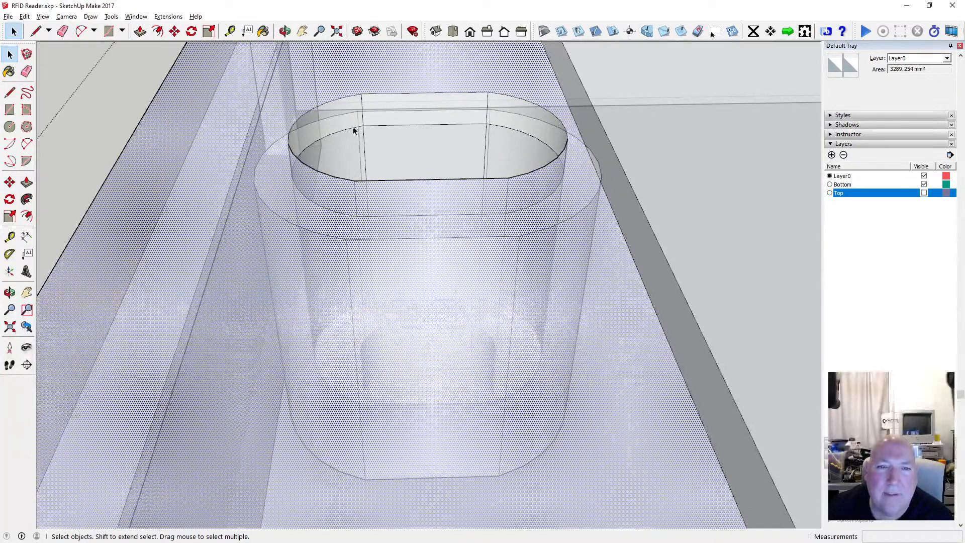
pyautogui.click(352, 132)
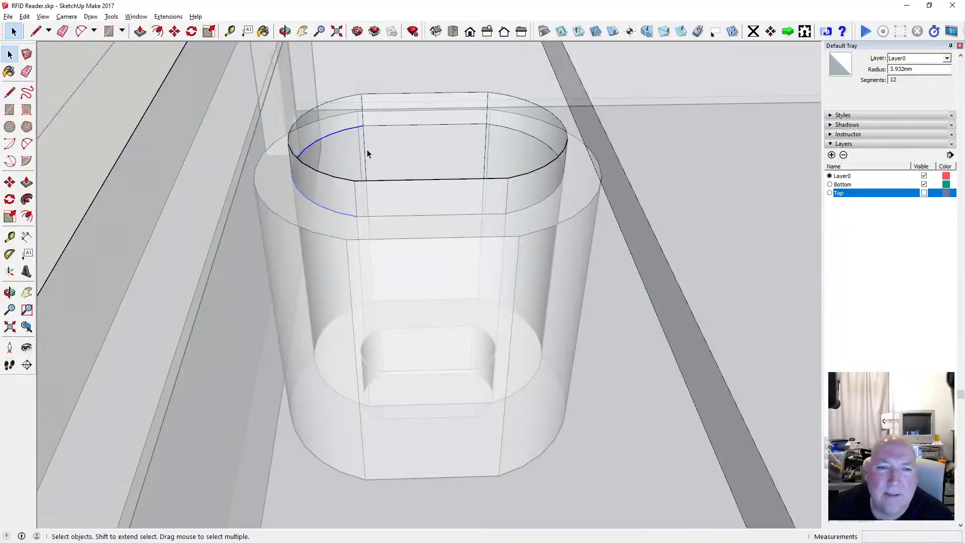
pyautogui.press('Delete')
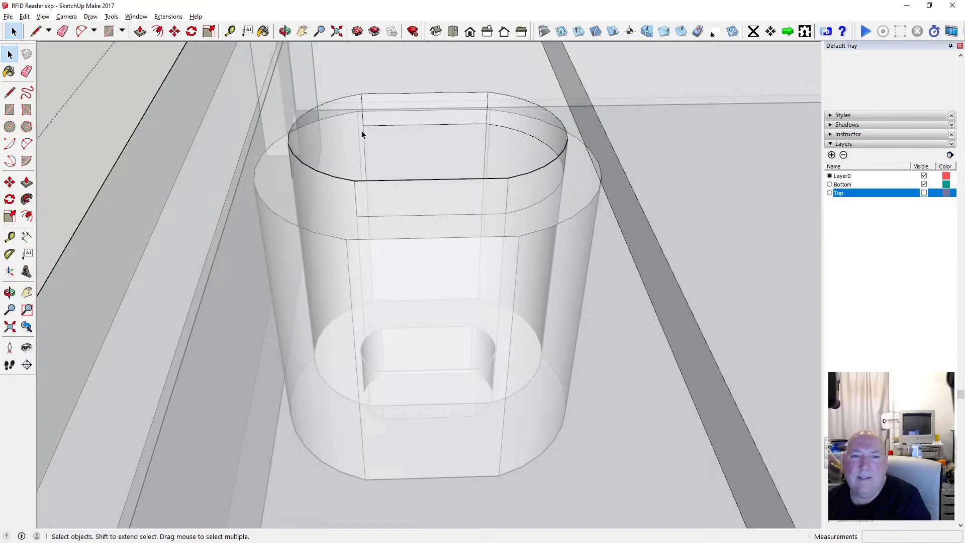
# Delete the two straight seam edges and the remaining end arc around the inside wall of the screw post's recess.
pyautogui.click(285, 31)
pyautogui.moveTo(333, 75); pyautogui.dragTo(310, 42)
pyautogui.scroll(-10, 255, 201)
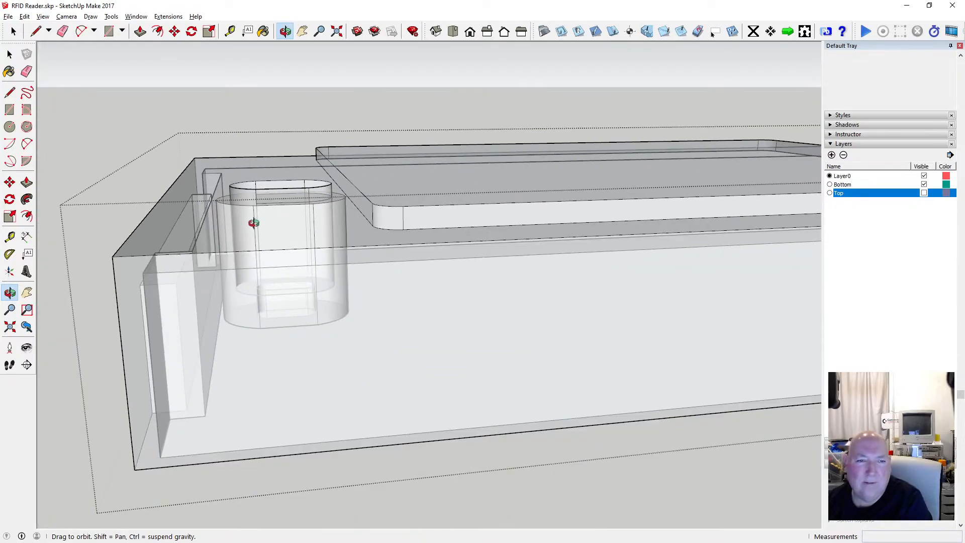
pyautogui.moveTo(254, 222); pyautogui.dragTo(502, 102)
pyautogui.scroll(4, 272, 258)
pyautogui.scroll(3, 458, 123)
pyautogui.scroll(2, 502, 102)
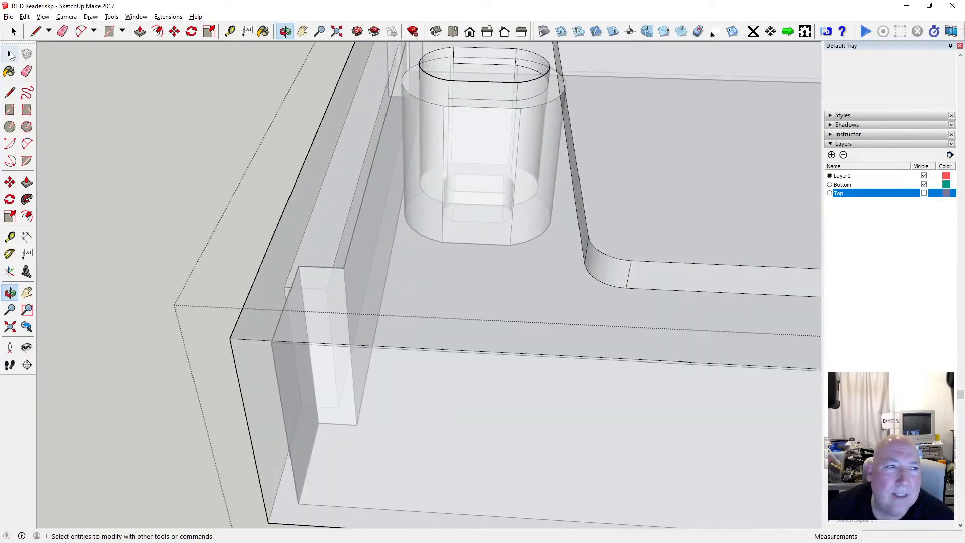
pyautogui.scroll(2, 505, 96)
pyautogui.scroll(-1, 336, 214)
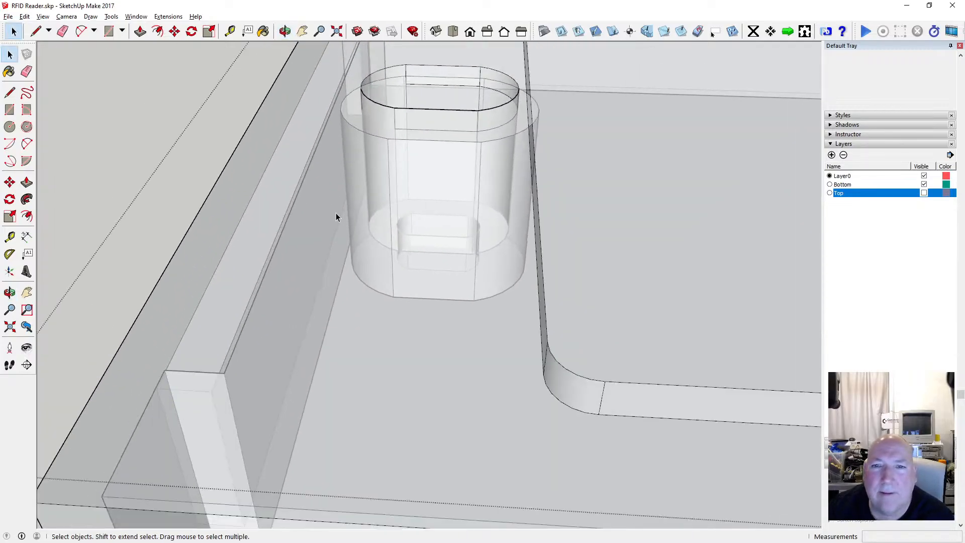
pyautogui.click(431, 131)
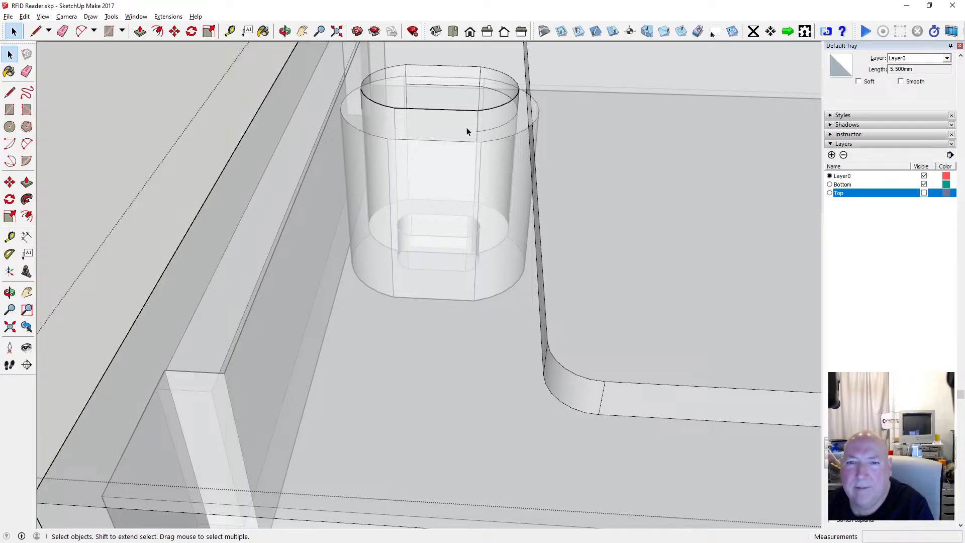
pyautogui.click(481, 130)
pyautogui.press('Delete')
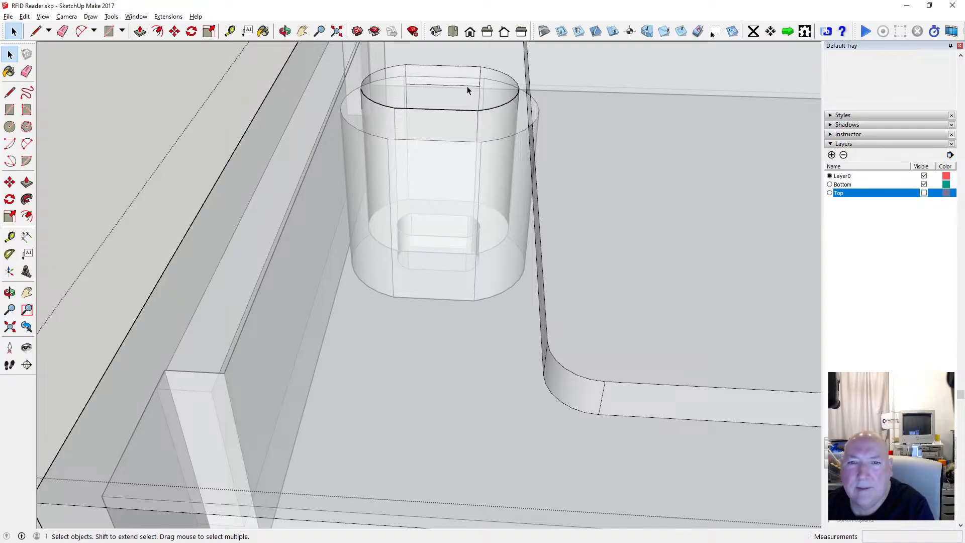
pyautogui.click(467, 85)
pyautogui.press('Delete')
# Inspect the screw post's recess wall up close and bring up the view display options.
pyautogui.scroll(-3, 368, 177)
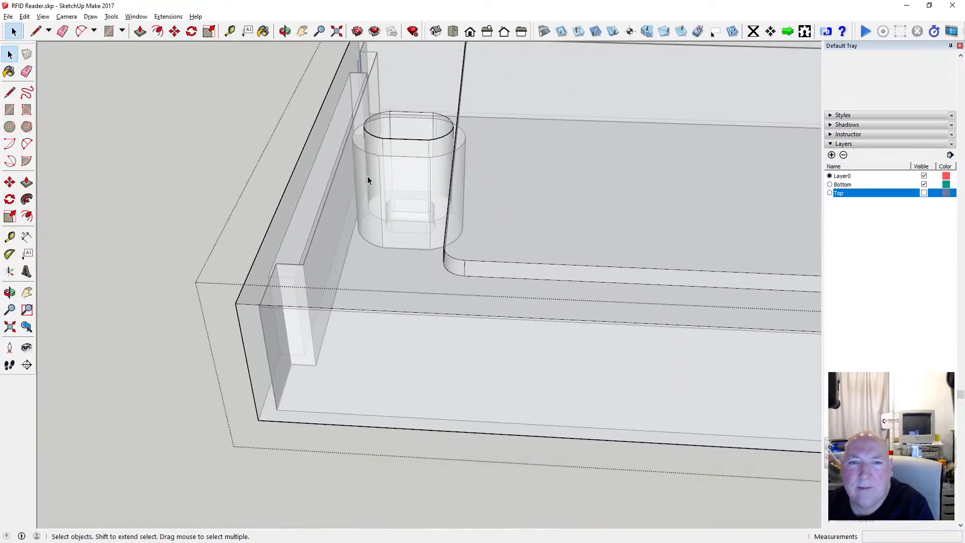
pyautogui.scroll(3, 381, 155)
pyautogui.scroll(2, 382, 152)
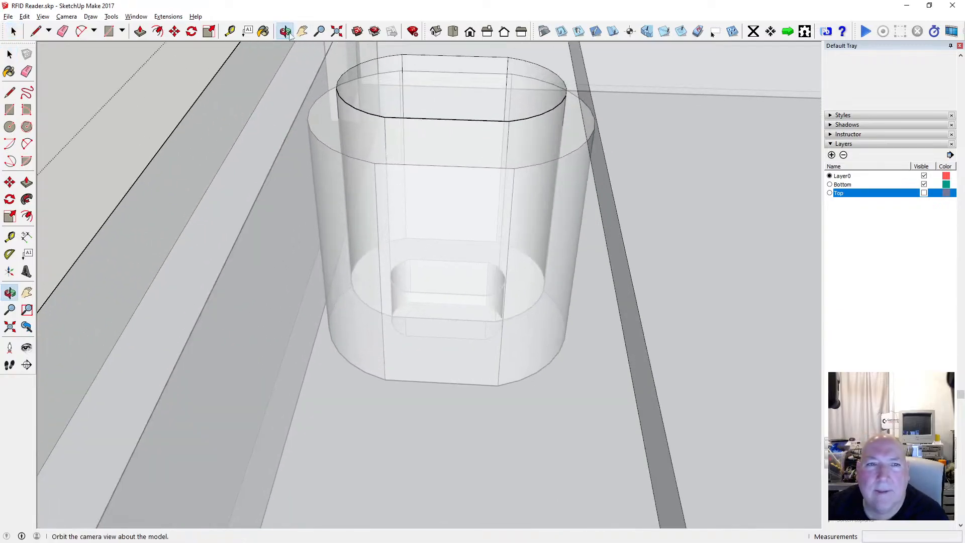
pyautogui.moveTo(464, 119)
pyautogui.mouseDown()
pyautogui.moveTo(346, 78)
pyautogui.moveTo(446, 125)
pyautogui.mouseUp()
pyautogui.click(43, 16)
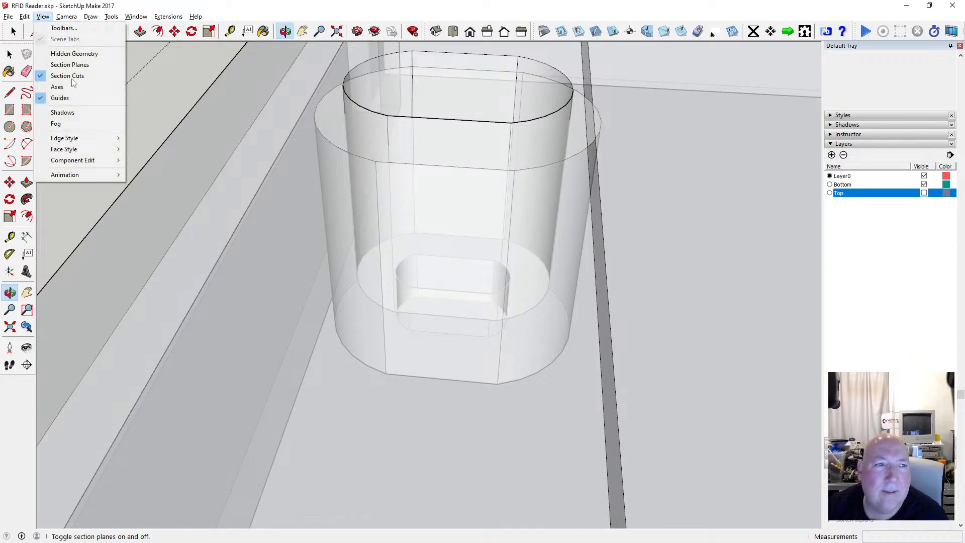
# Turn off X-ray display and delete the face closing off the oblong opening inside the post.
pyautogui.moveTo(98, 149)
pyautogui.click(162, 147)
pyautogui.moveTo(423, 175); pyautogui.dragTo(397, 166)
pyautogui.click(399, 132)
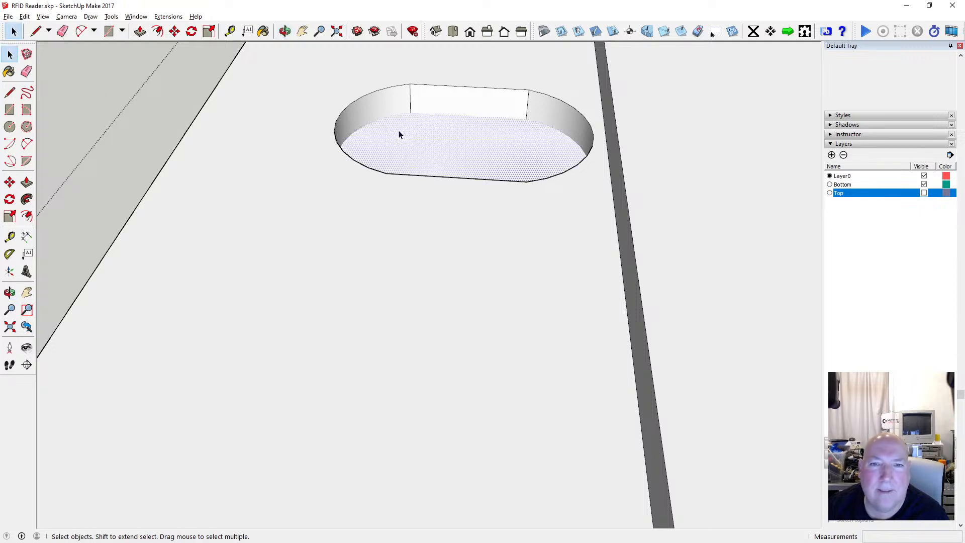
pyautogui.press('Delete')
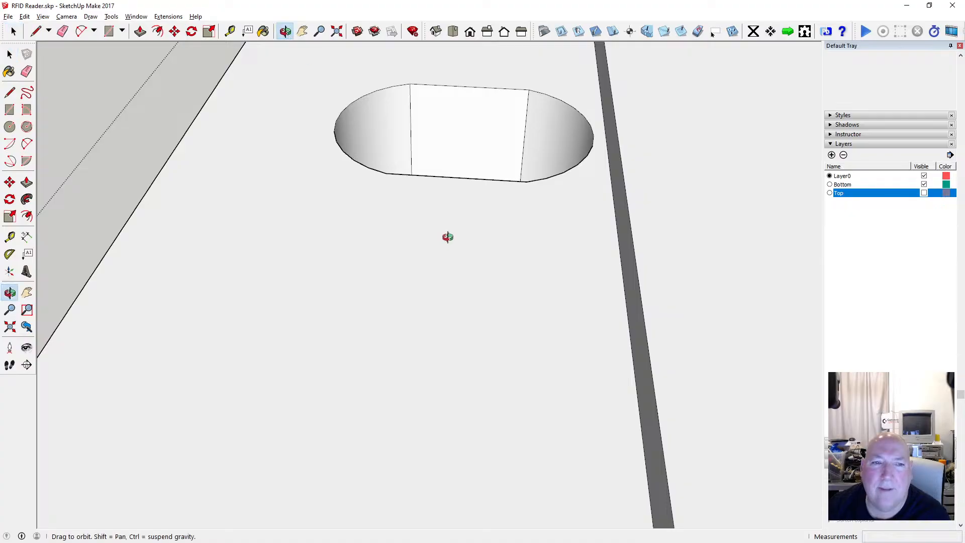
# Turn X-ray face display back on after viewing the opened hole from the other side.
pyautogui.scroll(-3, 448, 237)
pyautogui.moveTo(448, 235); pyautogui.dragTo(440, 331)
pyautogui.scroll(3, 429, 280)
pyautogui.scroll(2, 430, 280)
pyautogui.click(43, 16)
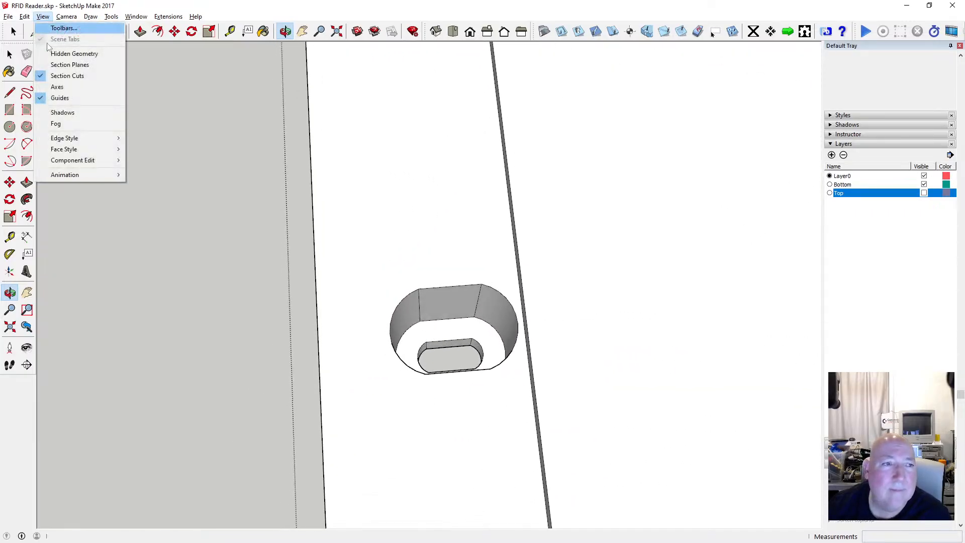
pyautogui.moveTo(91, 149)
pyautogui.click(150, 149)
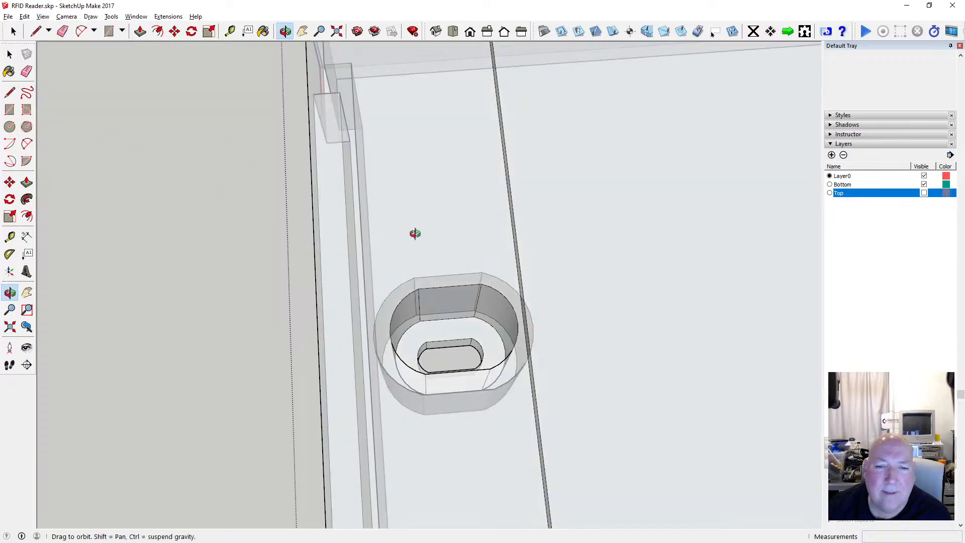
# Delete the leftover raised edge on the top rim of the second post at the opposite end of the case.
pyautogui.moveTo(415, 233)
pyautogui.mouseDown()
pyautogui.moveTo(453, 373)
pyautogui.moveTo(439, 181)
pyautogui.moveTo(439, 222)
pyautogui.moveTo(414, 240)
pyautogui.mouseUp()
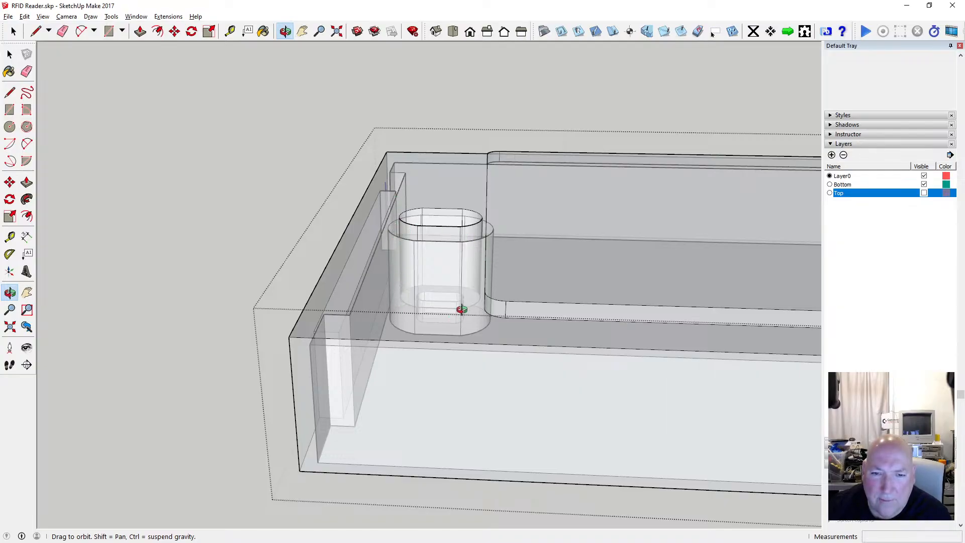
pyautogui.moveTo(482, 188); pyautogui.dragTo(368, 305)
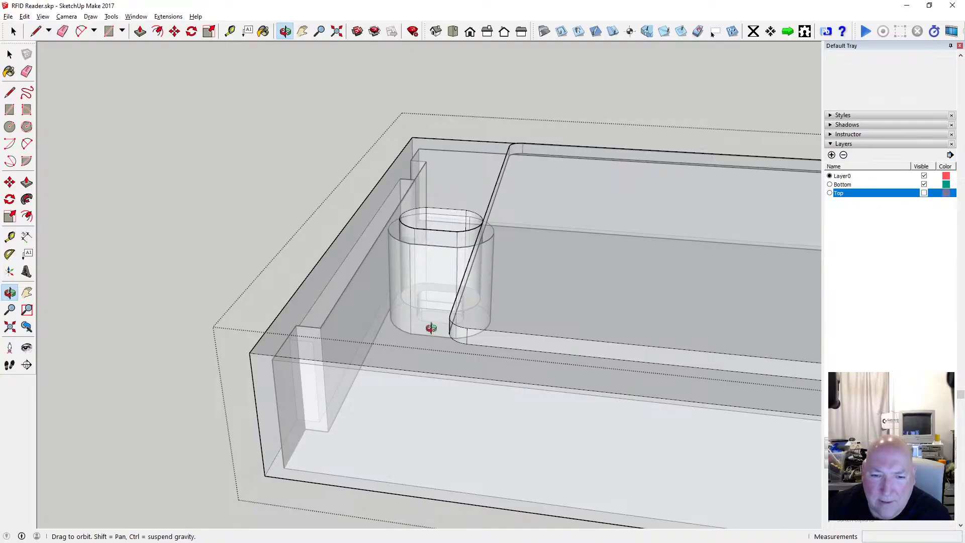
pyautogui.moveTo(431, 328); pyautogui.dragTo(265, 294)
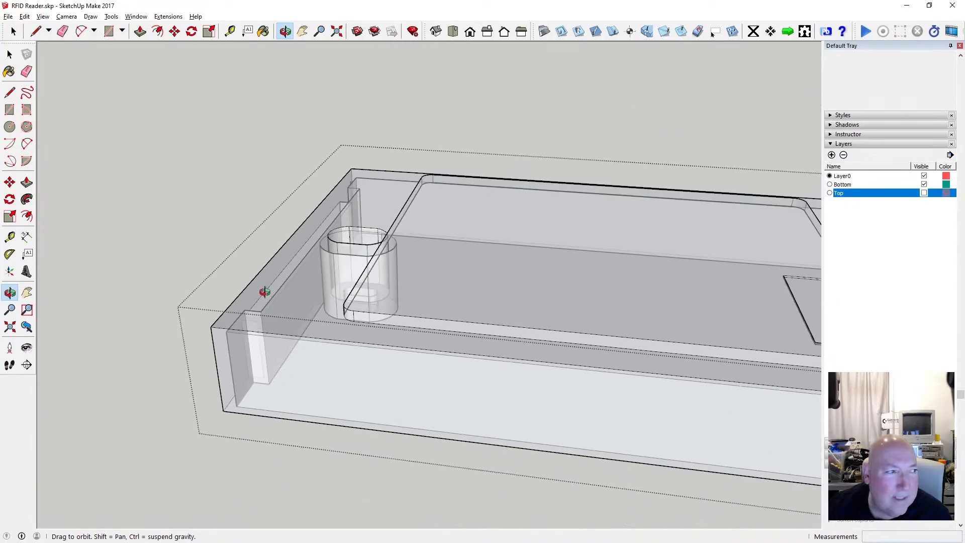
pyautogui.scroll(-2, 265, 292)
pyautogui.scroll(8, 633, 307)
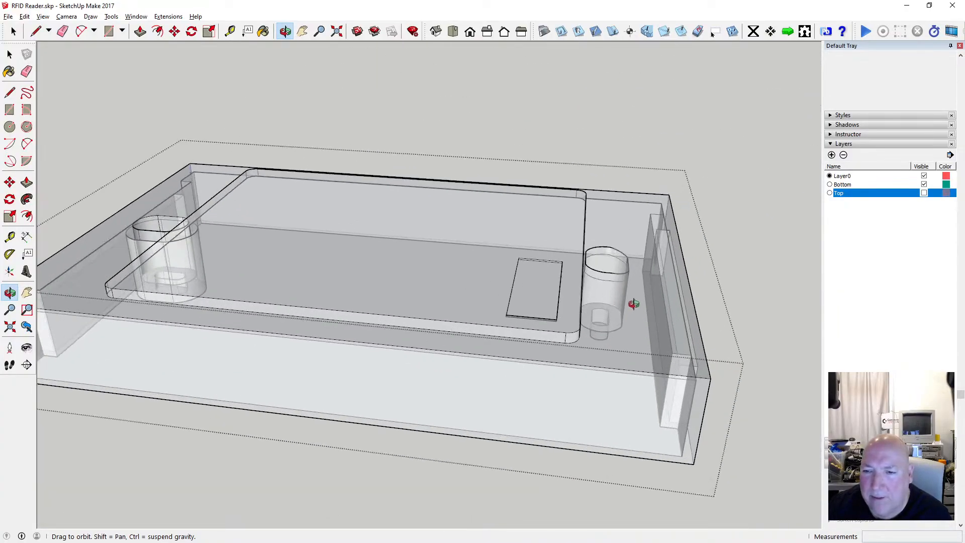
pyautogui.moveTo(629, 265); pyautogui.dragTo(589, 274)
pyautogui.scroll(-3, 581, 294)
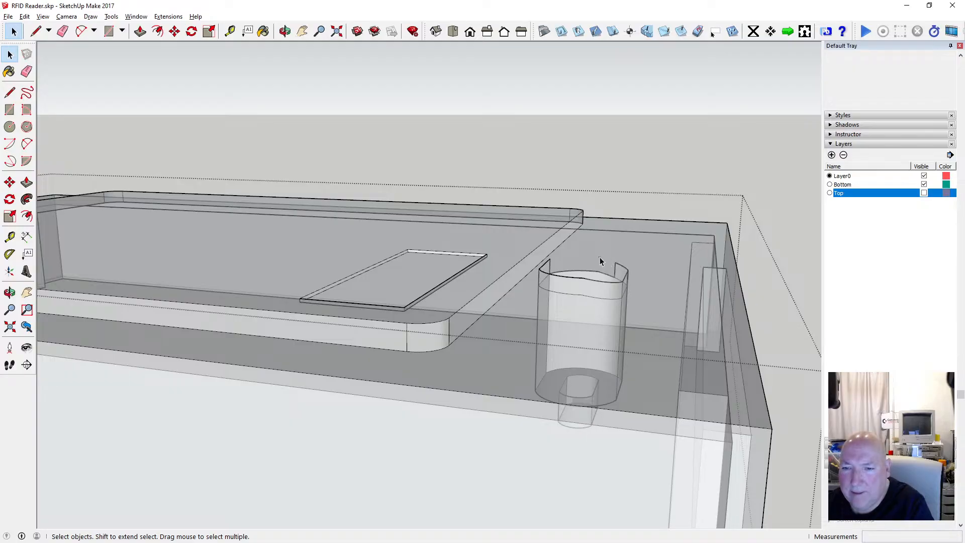
pyautogui.click(617, 265)
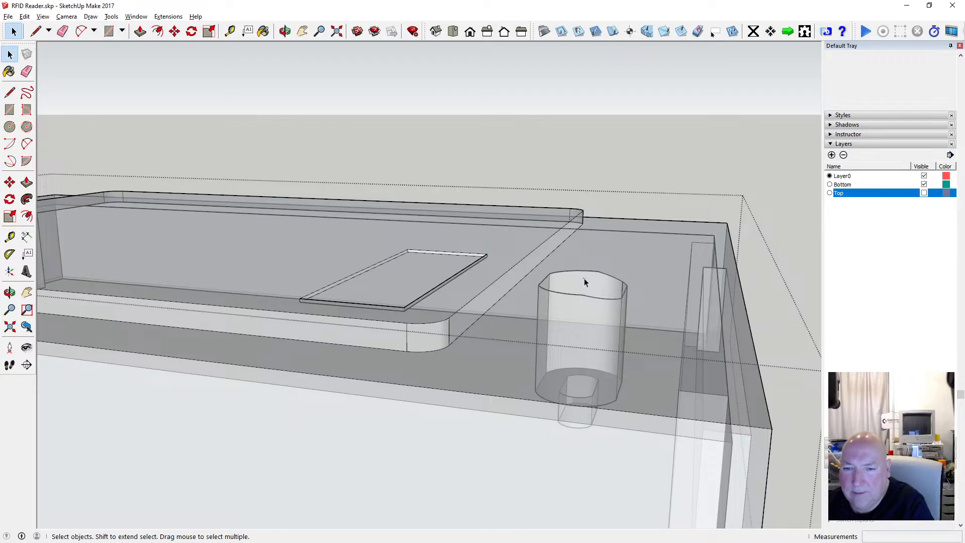
# Copy the outer base outline of the second post 24 mm straight up along the blue axis.
pyautogui.scroll(-2, 578, 277)
pyautogui.scroll(3, 578, 287)
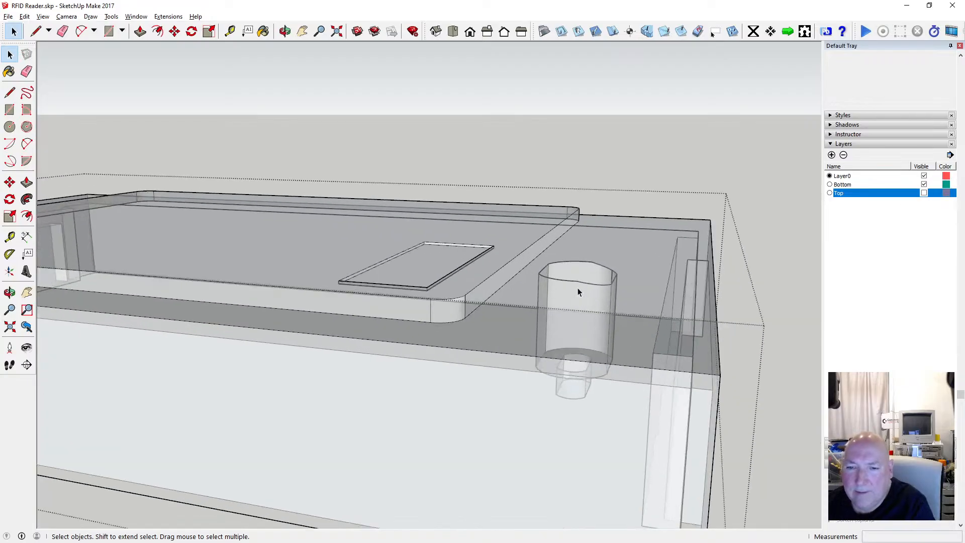
pyautogui.click(284, 32)
pyautogui.moveTo(442, 231); pyautogui.dragTo(440, 261)
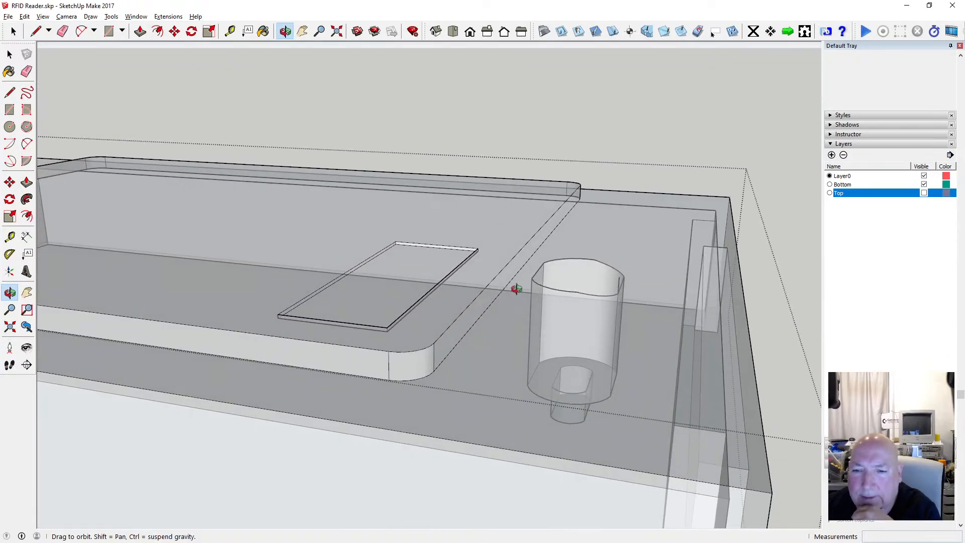
pyautogui.click(10, 53)
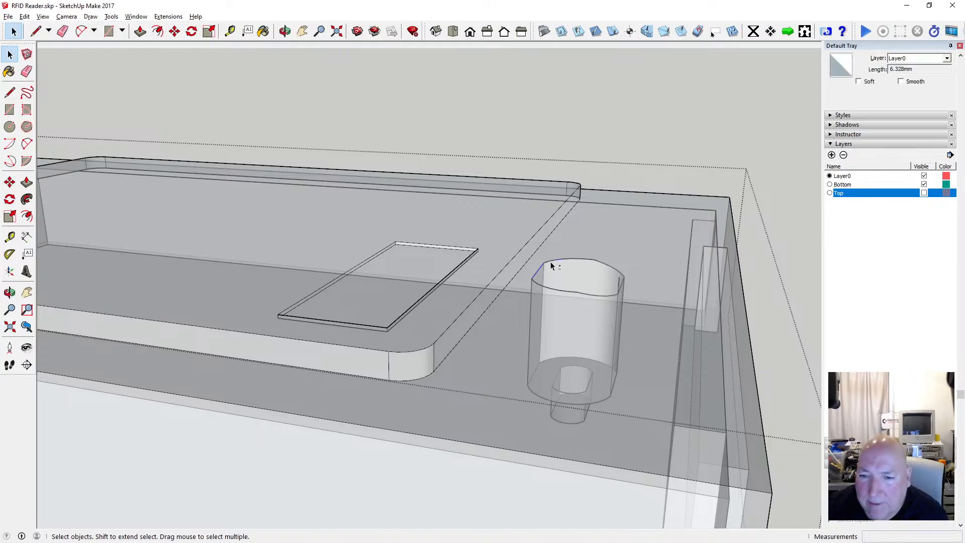
pyautogui.scroll(-2, 550, 264)
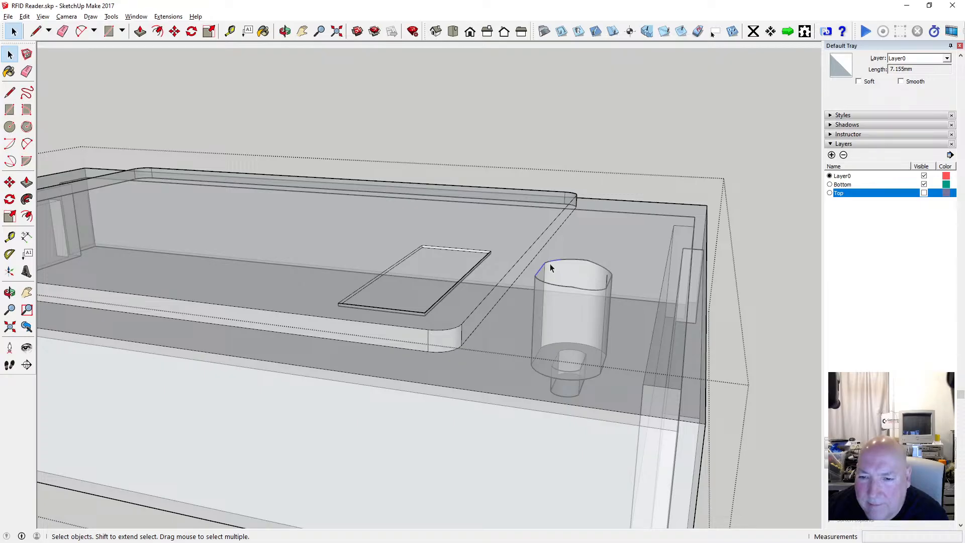
pyautogui.click(547, 349)
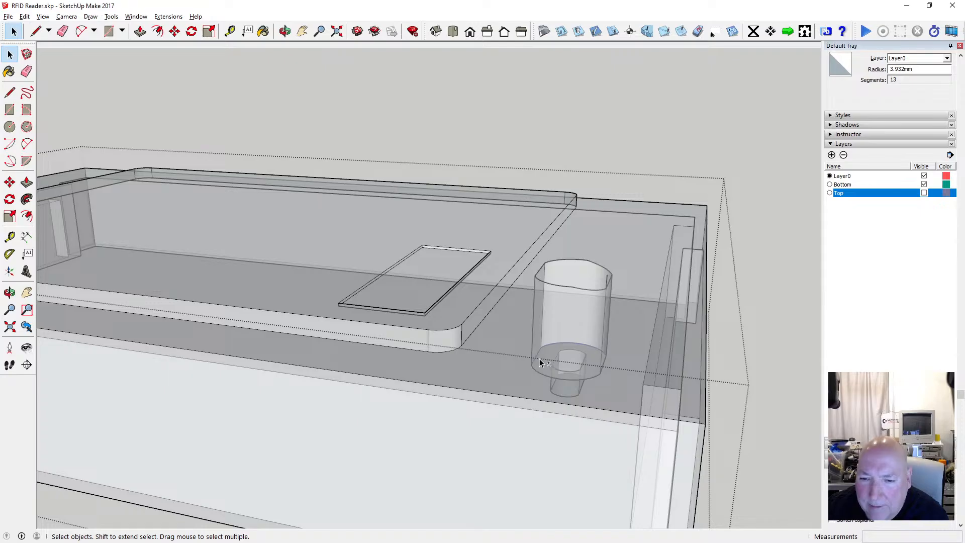
pyautogui.click(541, 373)
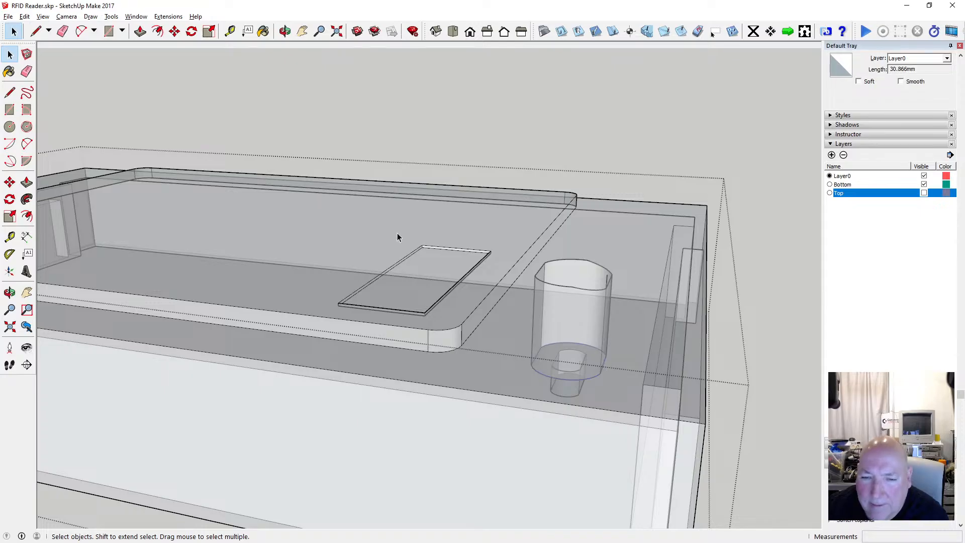
pyautogui.press('m')
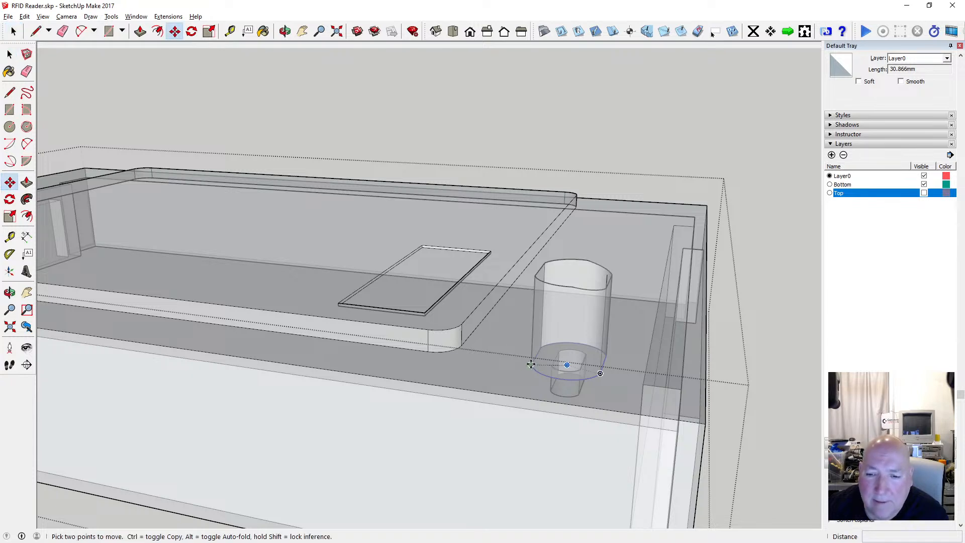
pyautogui.click(531, 365)
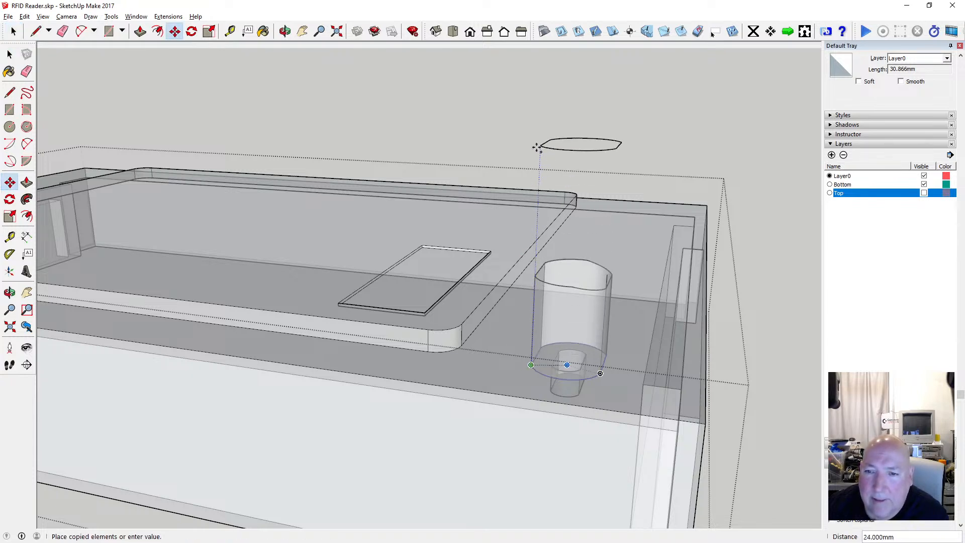
pyautogui.write('2')
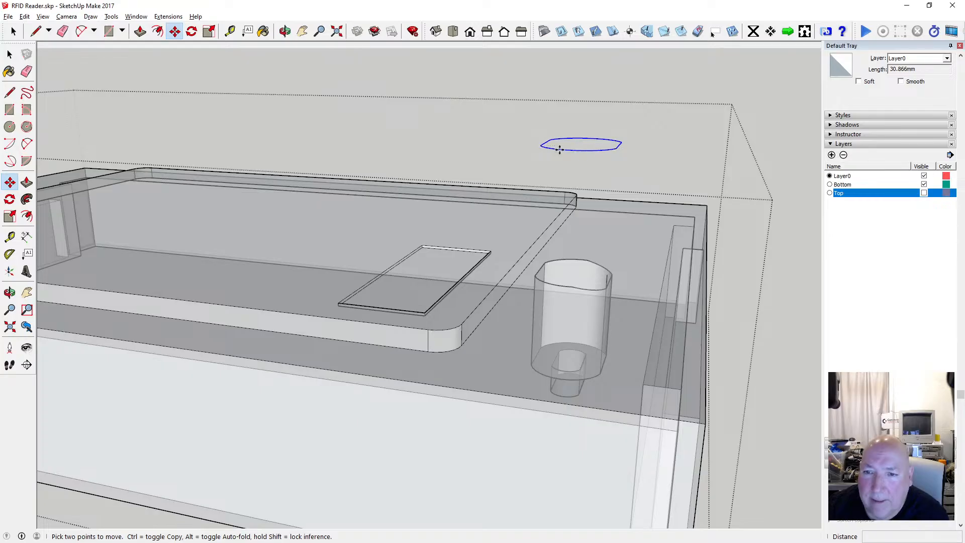
pyautogui.press('Return')
# Move the copied outline down about 10.5 mm along the blue axis to sit above the post's uneven rim.
pyautogui.press('shift')
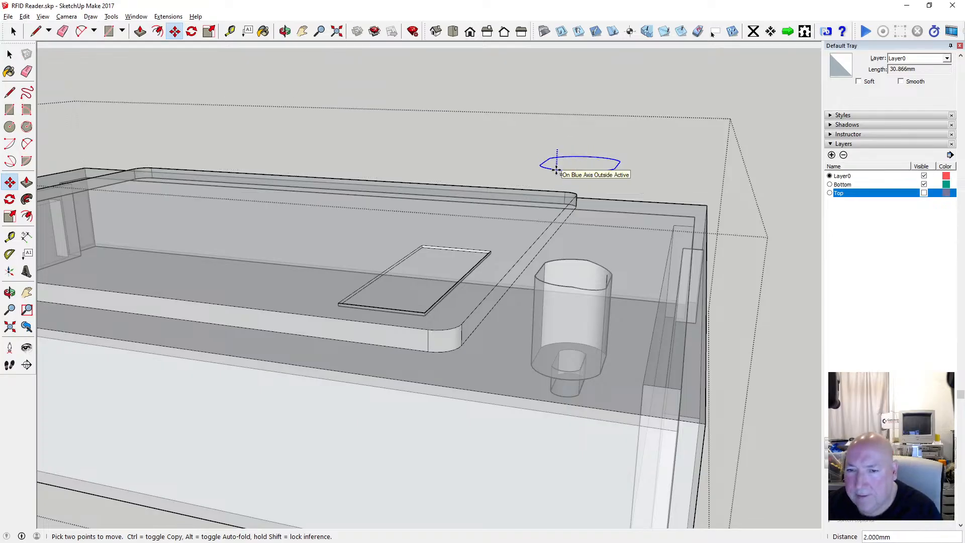
pyautogui.click(556, 197)
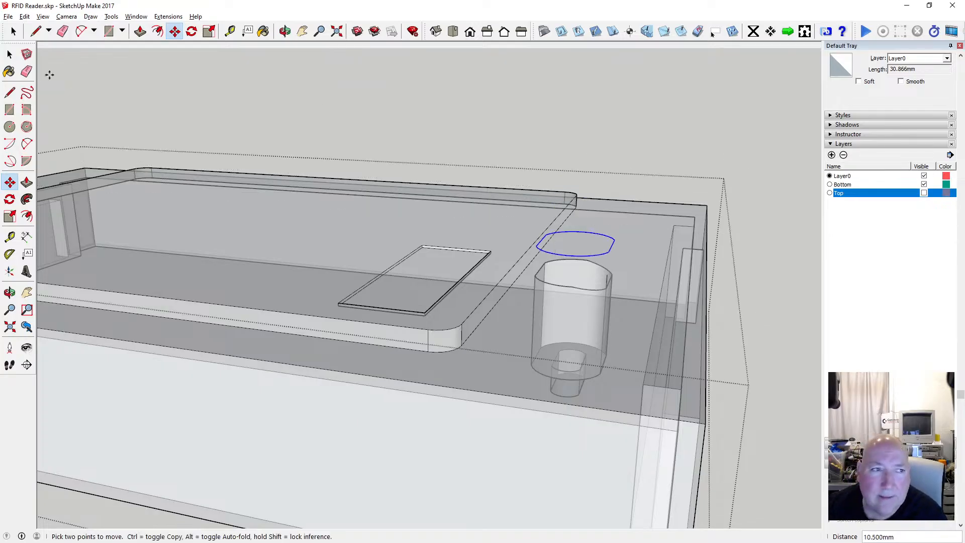
pyautogui.press('space')
# Draw vertical lines joining the four corners of the post's uneven rim to the matching corners of the copied outline.
pyautogui.moveTo(442, 205)
pyautogui.mouseDown(button='middle')
pyautogui.moveTo(463, 159)
pyautogui.moveTo(442, 197)
pyautogui.mouseUp(button='middle')
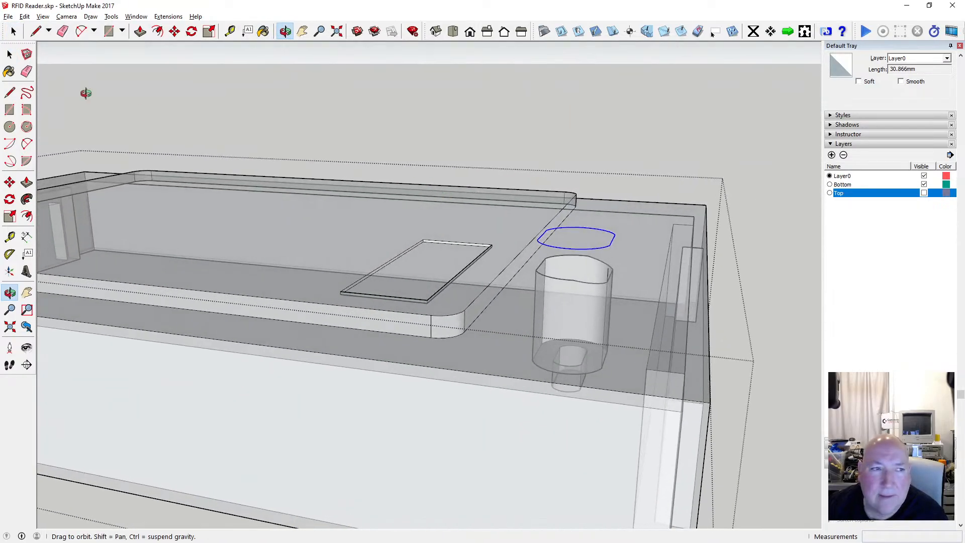
pyautogui.scroll(5, 569, 274)
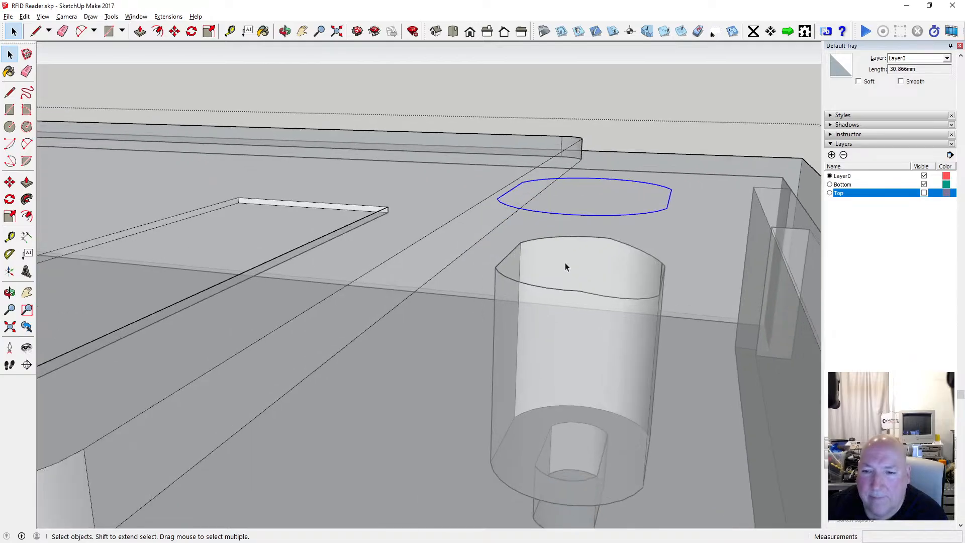
pyautogui.click(10, 93)
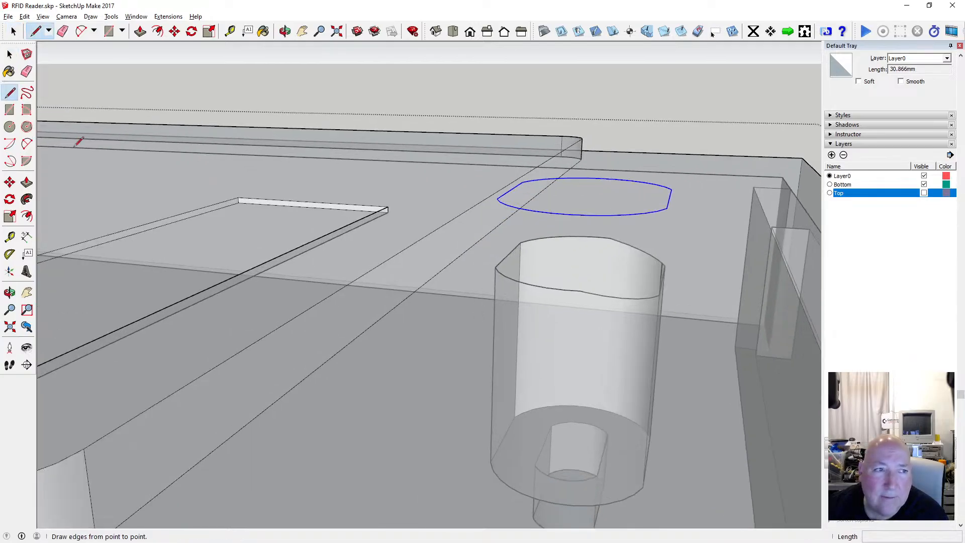
pyautogui.click(495, 266)
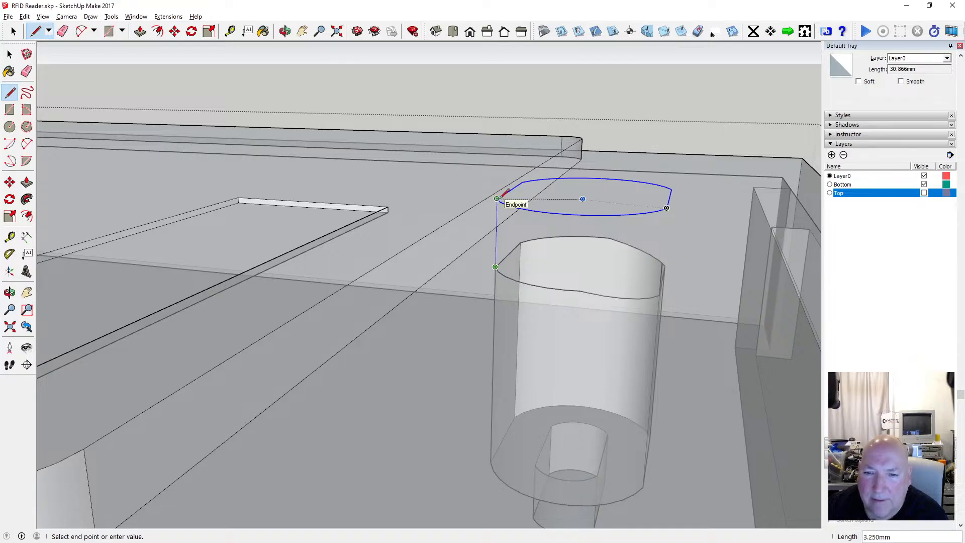
pyautogui.click(497, 199)
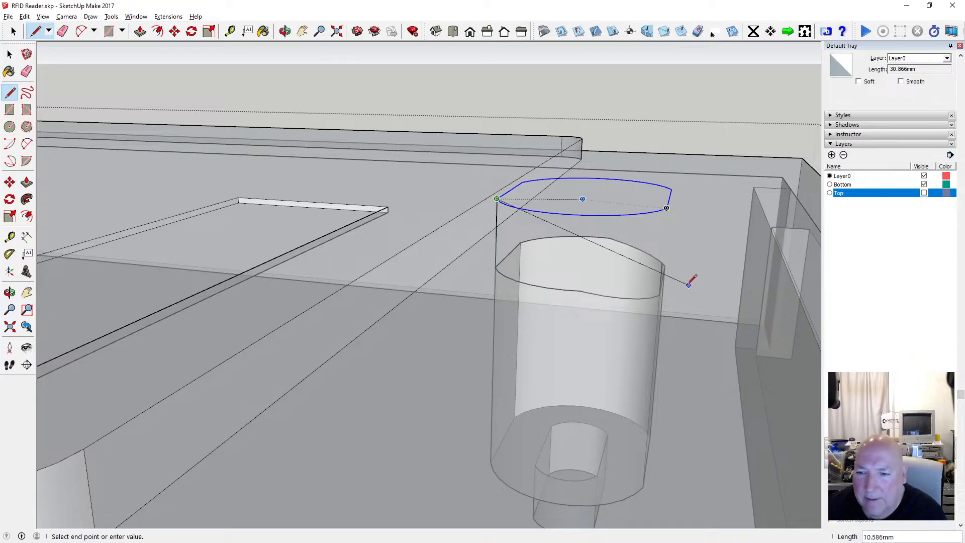
pyautogui.click(659, 295)
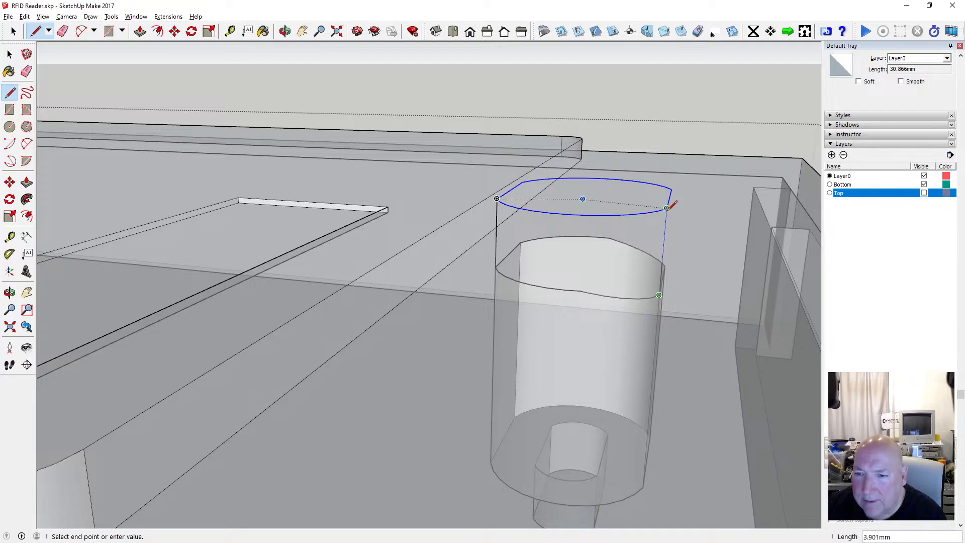
pyautogui.click(668, 210)
pyautogui.click(671, 189)
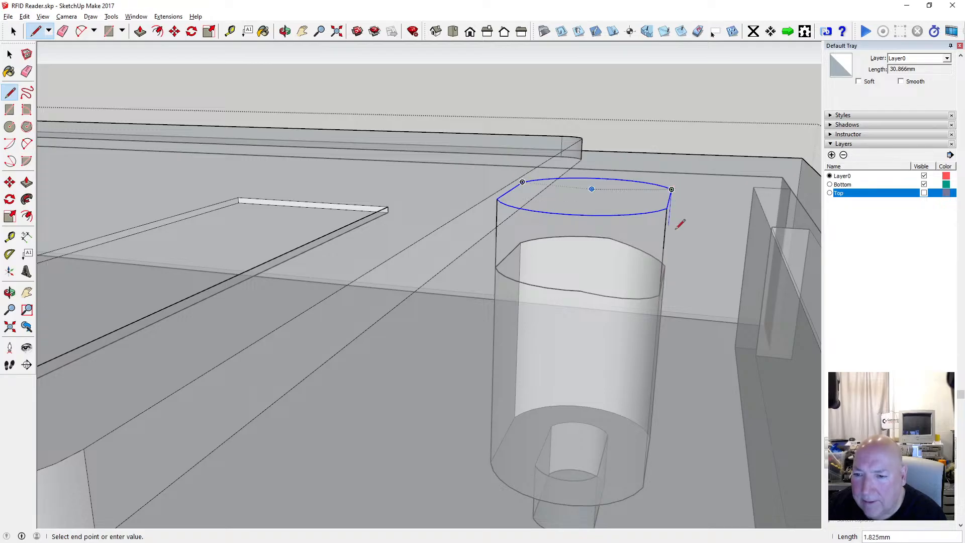
pyautogui.click(664, 266)
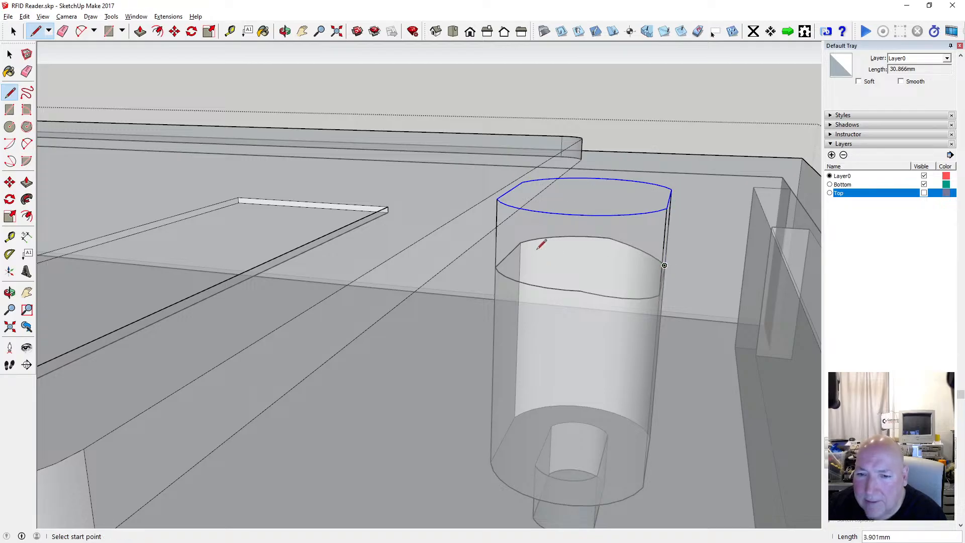
pyautogui.click(520, 242)
pyautogui.click(521, 183)
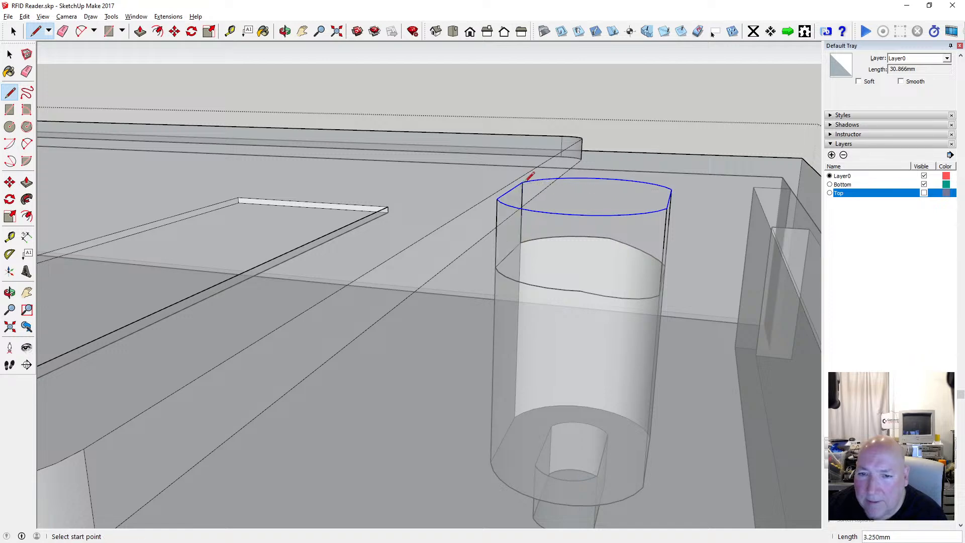
pyautogui.click(10, 53)
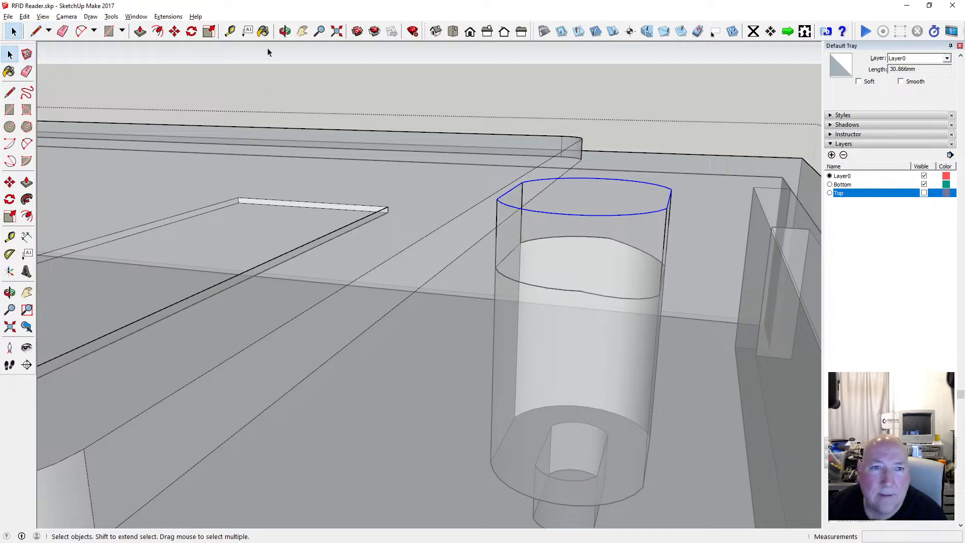
# Delete the short edge segment in the middle of the post's uneven front rim.
pyautogui.click(284, 31)
pyautogui.moveTo(508, 188); pyautogui.dragTo(345, 276)
pyautogui.scroll(3, 364, 261)
pyautogui.scroll(-5, 424, 232)
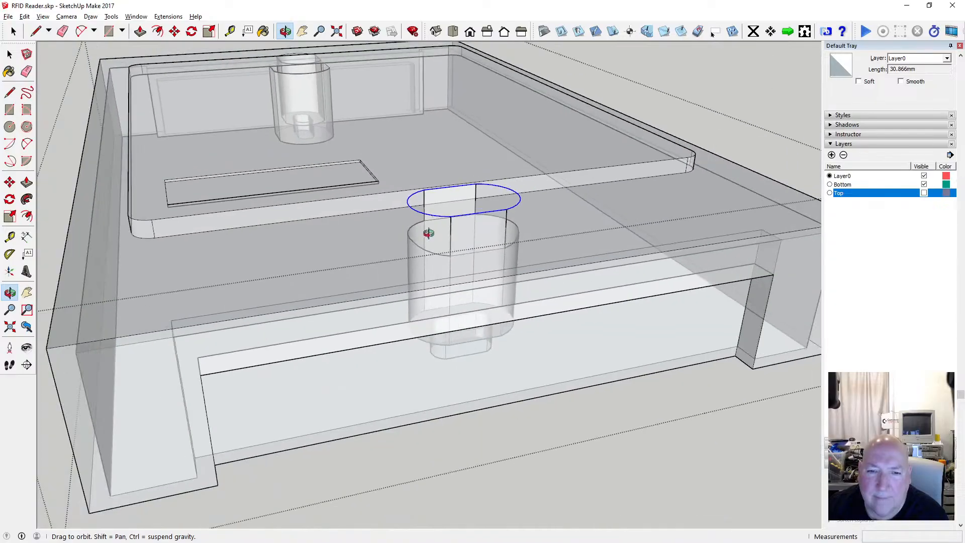
pyautogui.scroll(5, 421, 238)
pyautogui.moveTo(421, 238)
pyautogui.mouseDown()
pyautogui.moveTo(356, 222)
pyautogui.moveTo(498, 222)
pyautogui.moveTo(379, 231)
pyautogui.moveTo(458, 208)
pyautogui.moveTo(424, 220)
pyautogui.mouseUp()
pyautogui.click(10, 54)
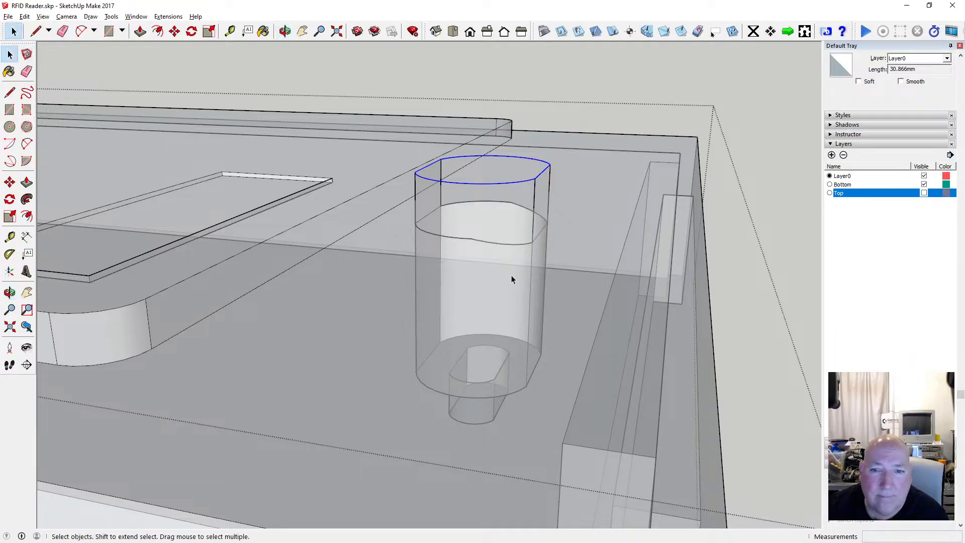
pyautogui.click(481, 242)
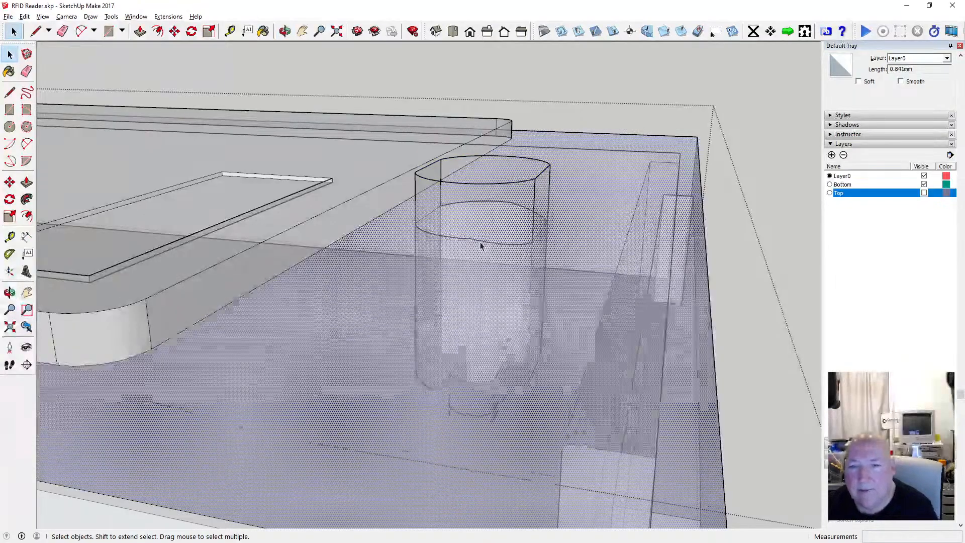
pyautogui.click(481, 242)
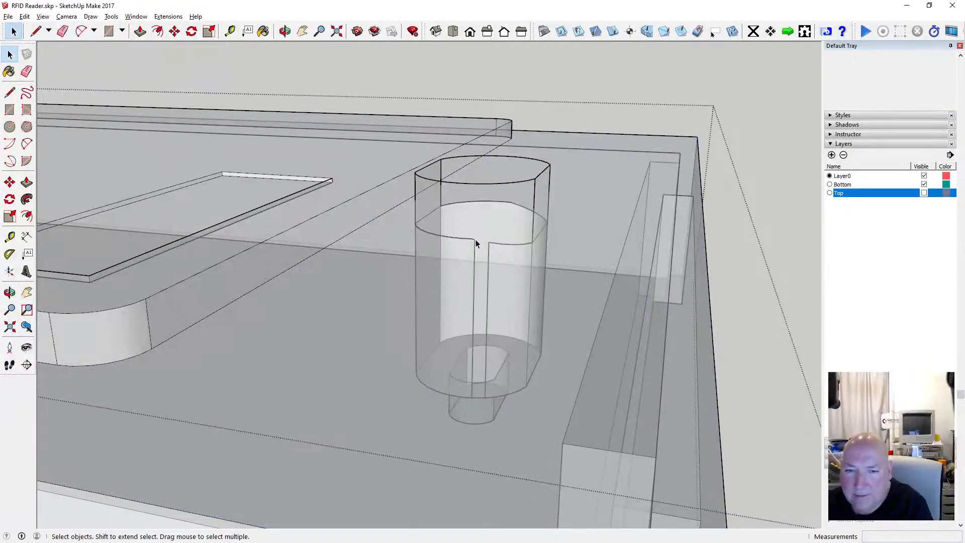
# Delete the remaining front wall strips of the second post from the middle gap across to its flat side.
pyautogui.click(476, 243)
pyautogui.press('Delete')
pyautogui.click(492, 245)
pyautogui.press('Delete')
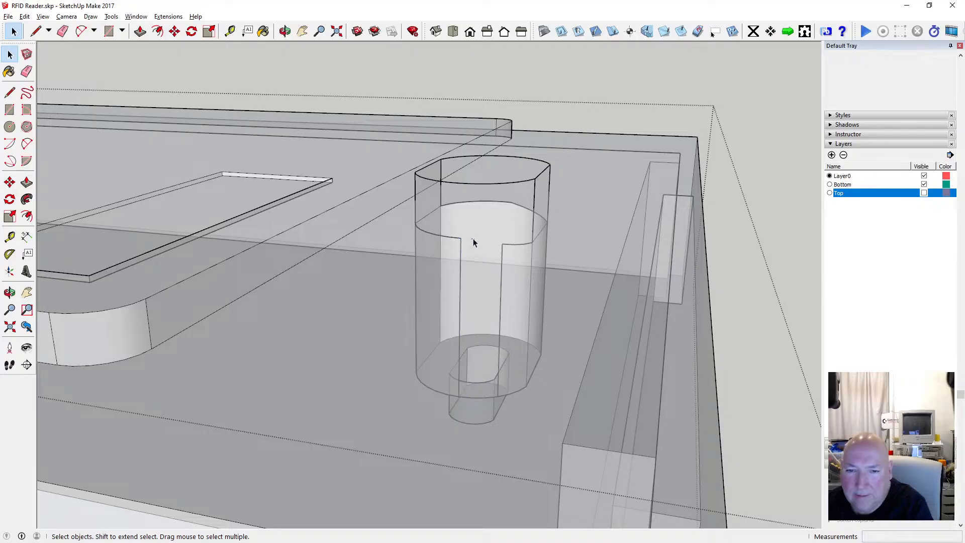
pyautogui.click(507, 246)
pyautogui.press('Delete')
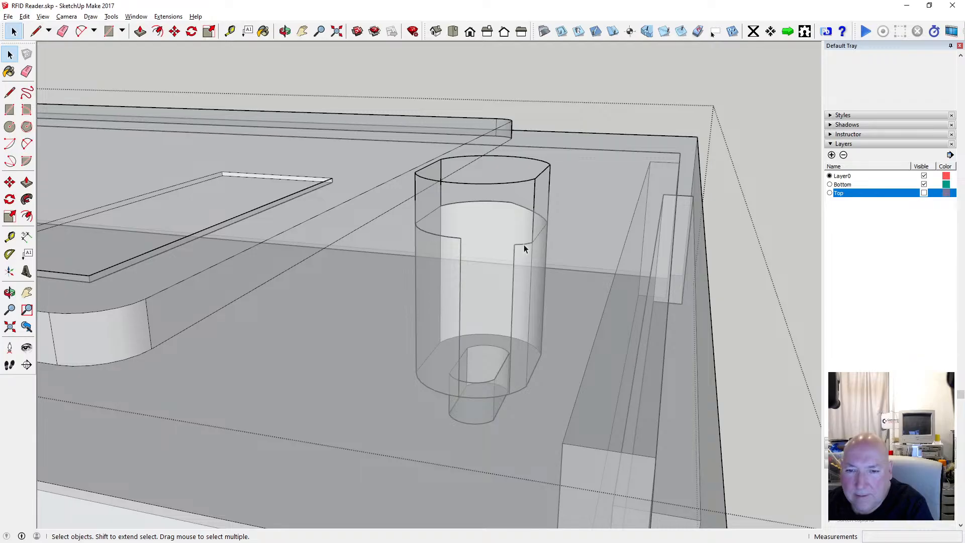
pyautogui.click(524, 247)
pyautogui.press('Delete')
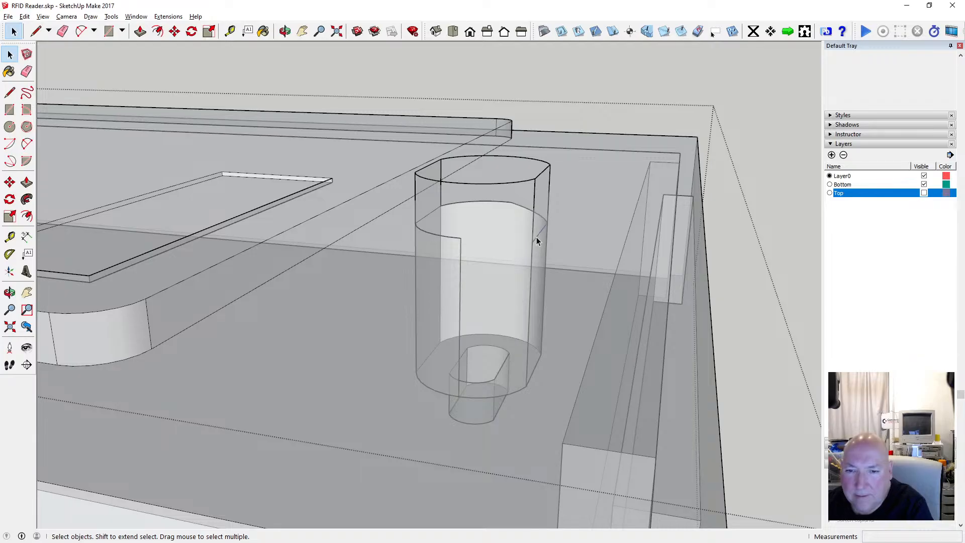
# Delete the post's flat side wall below the old rim and the adjoining strips of its curved back wall.
pyautogui.click(547, 224)
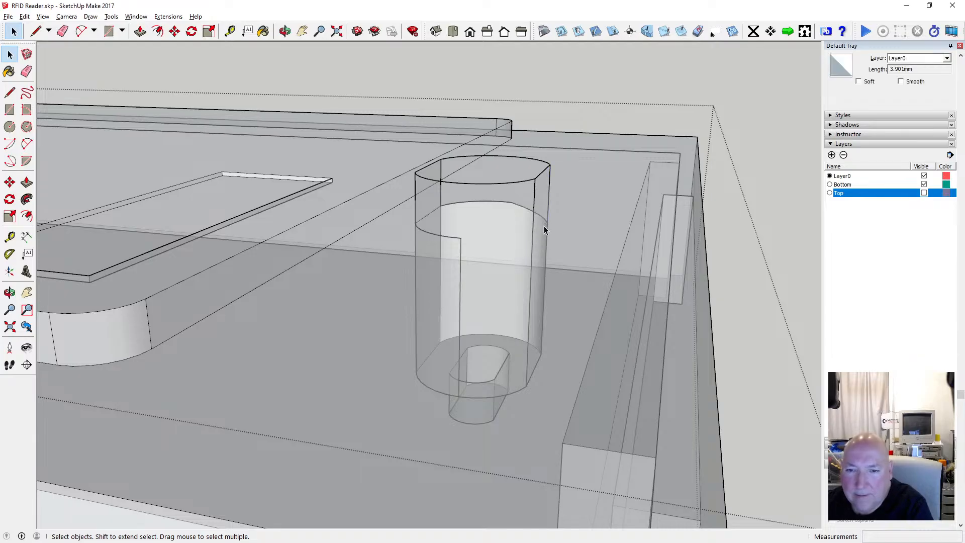
pyautogui.press('Delete')
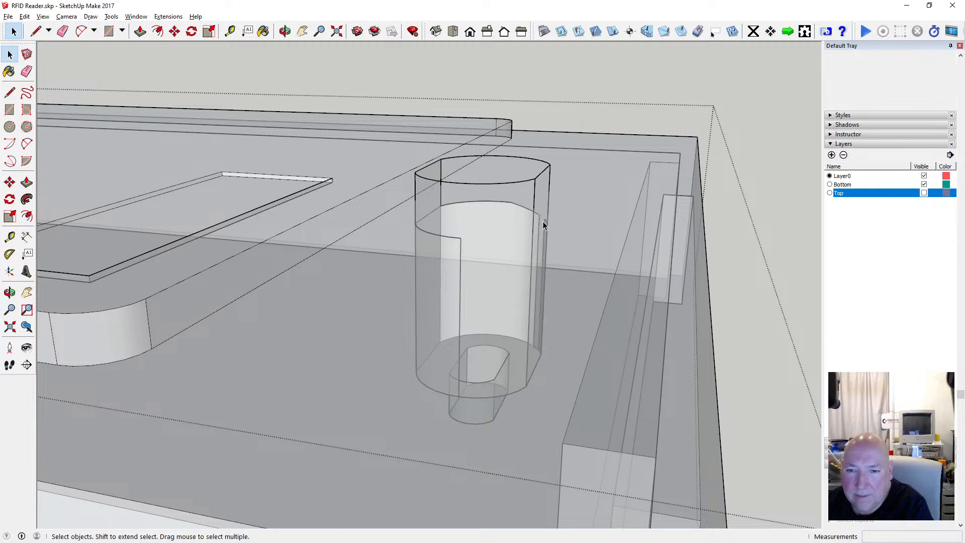
pyautogui.press('Delete')
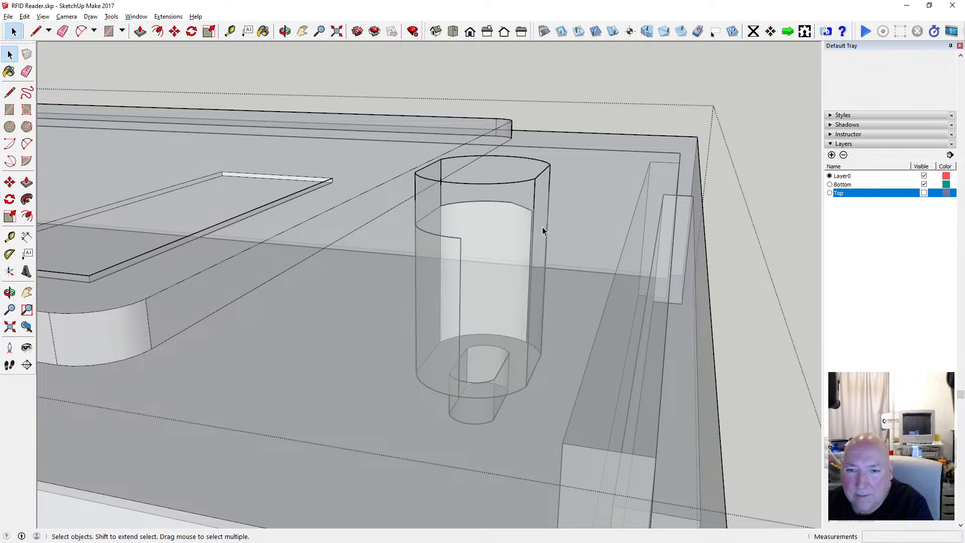
pyautogui.click(527, 211)
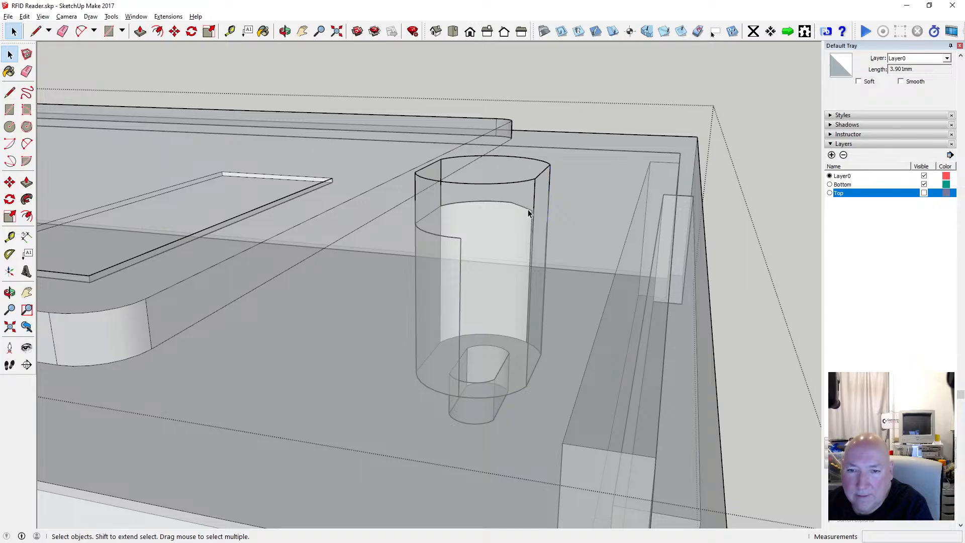
pyautogui.press('Delete')
pyautogui.press('Delete')
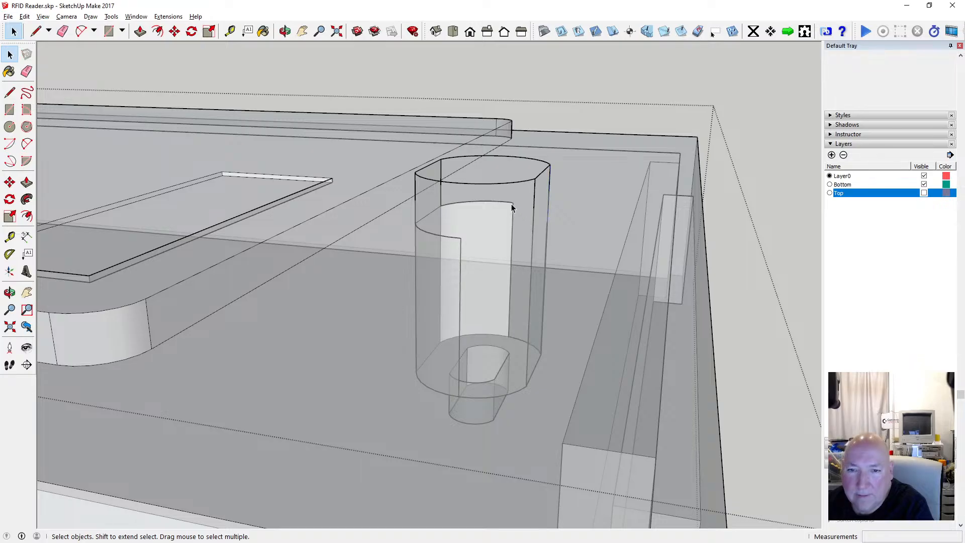
pyautogui.click(519, 212)
pyautogui.press('Delete')
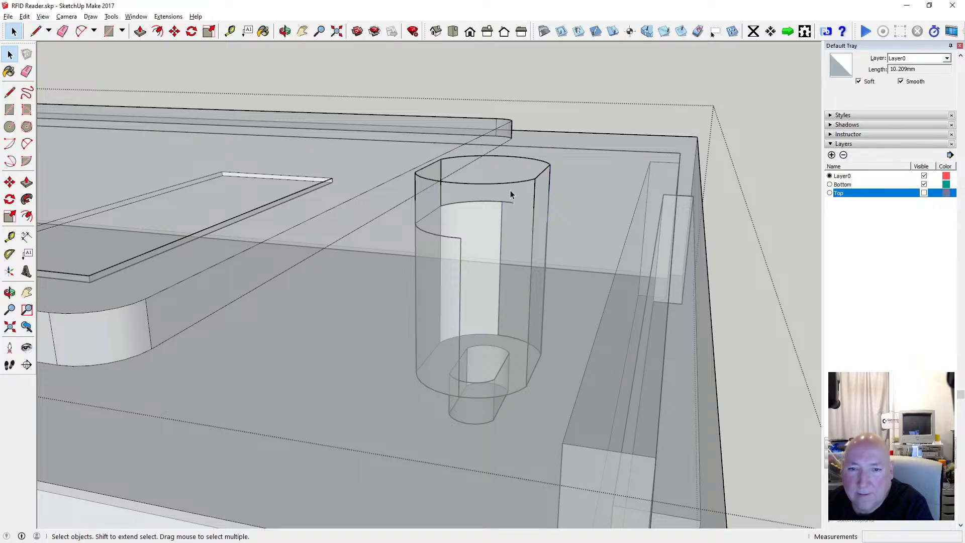
# Delete the loose rim edge and the narrow leftover wall strip beside the post's vertical corner line.
pyautogui.click(513, 207)
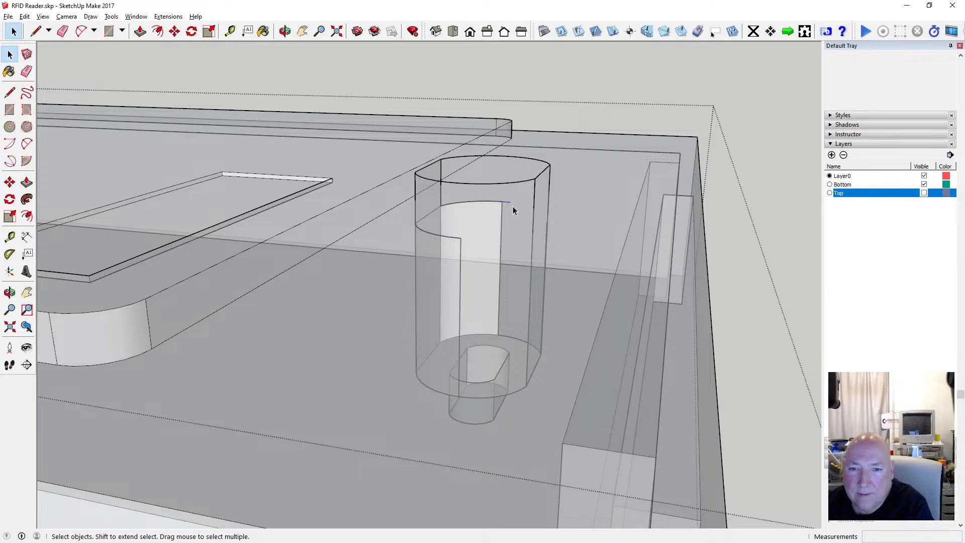
pyautogui.click(285, 31)
pyautogui.moveTo(513, 209)
pyautogui.mouseDown()
pyautogui.moveTo(348, 181)
pyautogui.moveTo(366, 217)
pyautogui.moveTo(505, 240)
pyautogui.moveTo(503, 224)
pyautogui.moveTo(443, 237)
pyautogui.moveTo(416, 254)
pyautogui.moveTo(507, 208)
pyautogui.mouseUp()
pyautogui.scroll(3, 507, 208)
pyautogui.moveTo(467, 234); pyautogui.dragTo(496, 250)
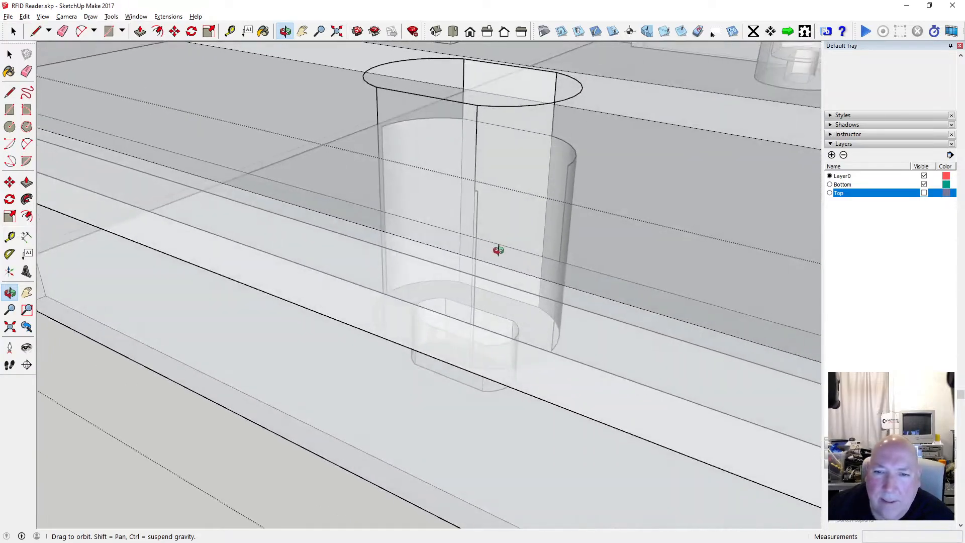
pyautogui.click(10, 54)
pyautogui.click(10, 54)
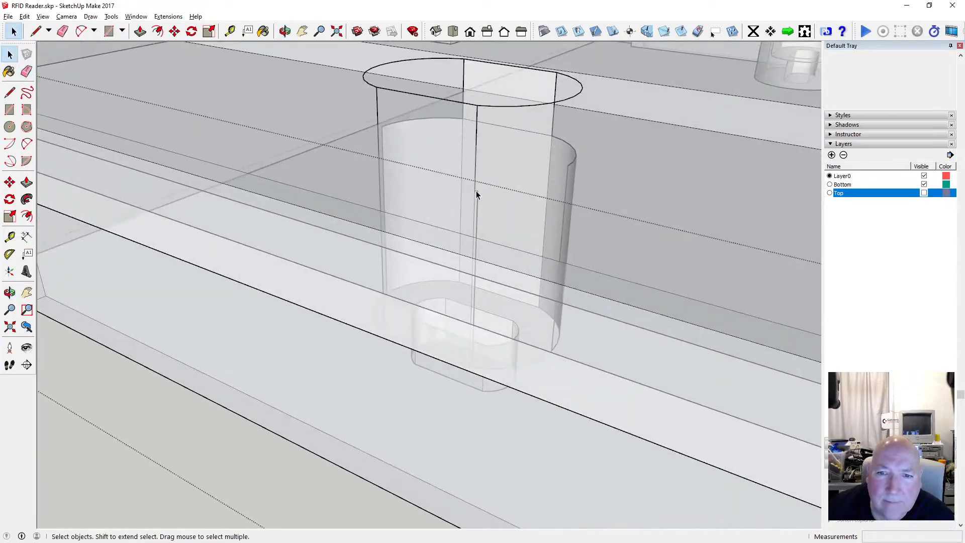
pyautogui.press('Delete')
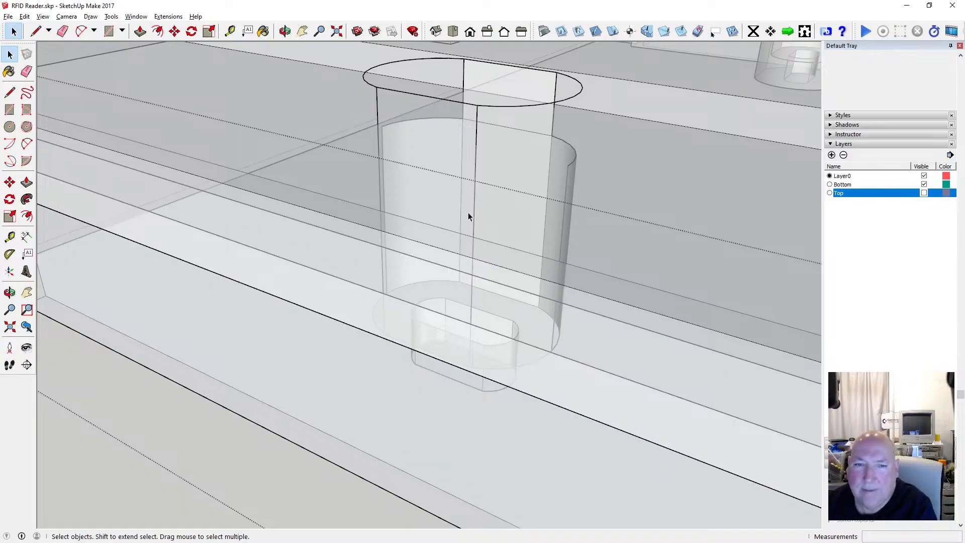
pyautogui.click(284, 31)
pyautogui.scroll(-3, 471, 265)
pyautogui.moveTo(472, 263); pyautogui.dragTo(243, 257)
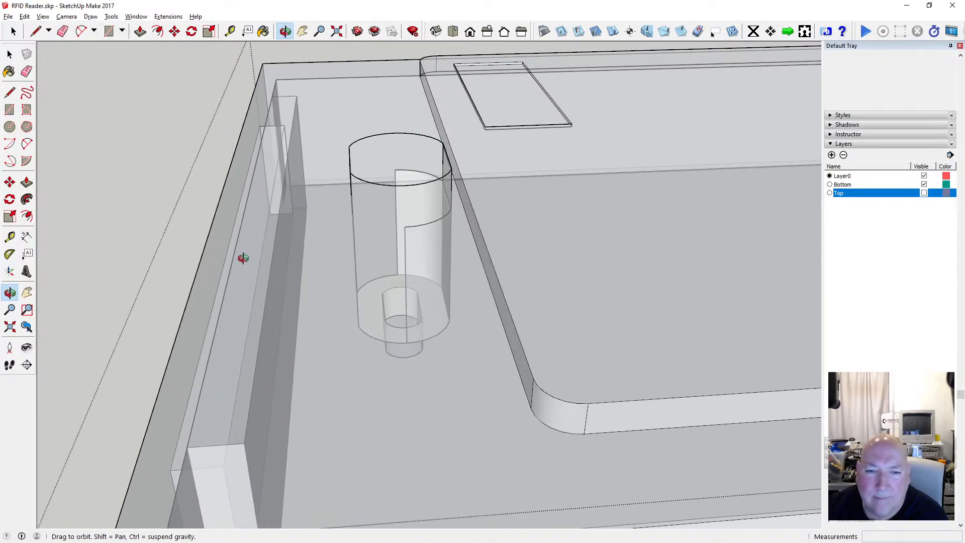
pyautogui.click(229, 32)
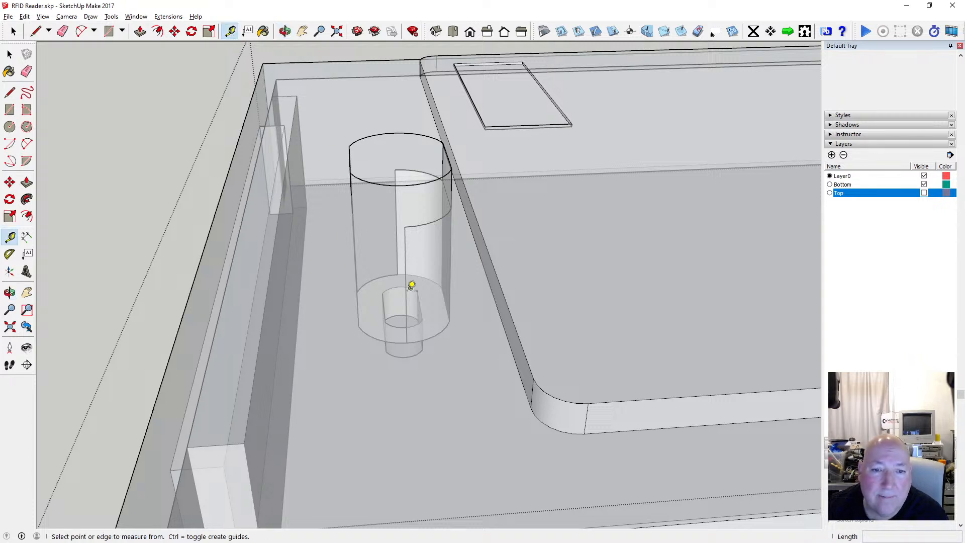
pyautogui.click(390, 274)
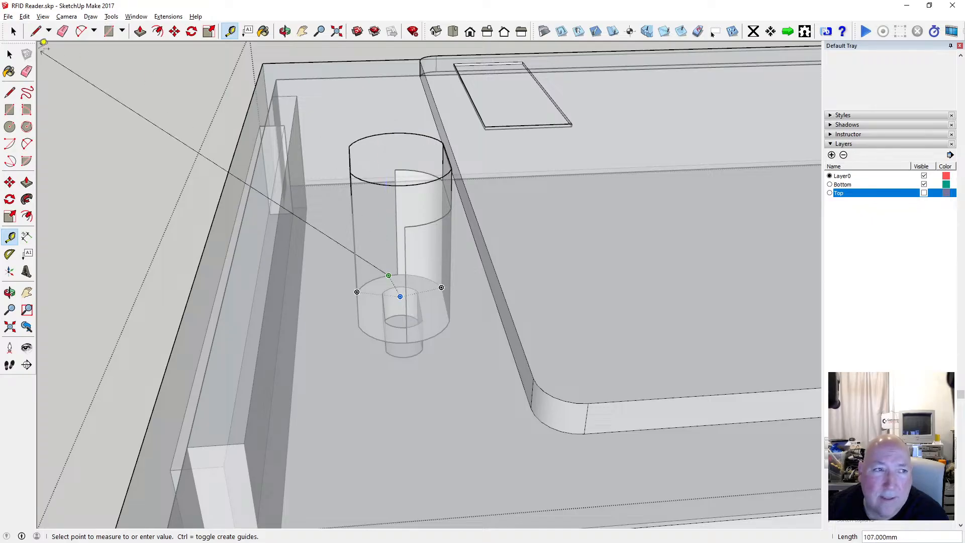
pyautogui.click(14, 32)
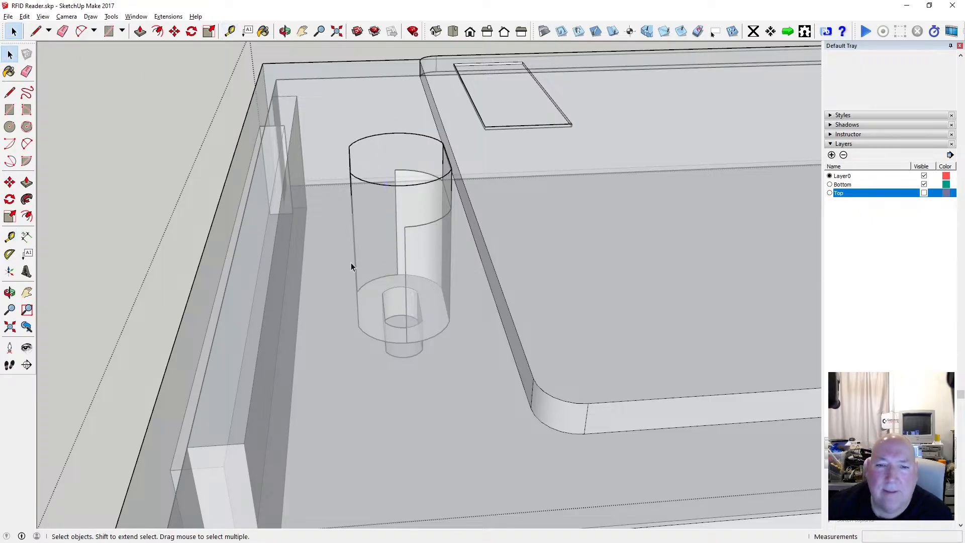
# Delete the remaining back wall strips of the post and the vertical lines joining them to the copied outline.
pyautogui.click(397, 210)
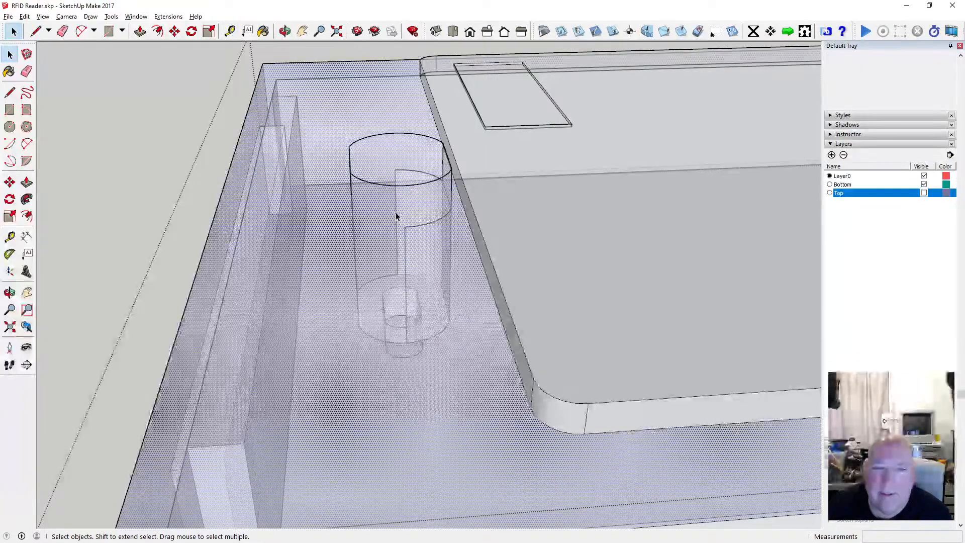
pyautogui.click(396, 213)
pyautogui.press('Delete')
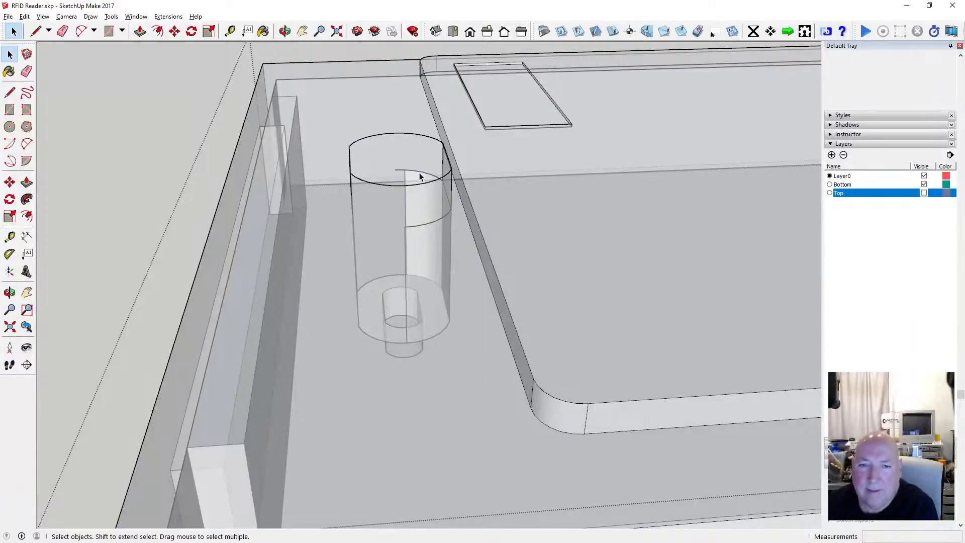
pyautogui.press('Delete')
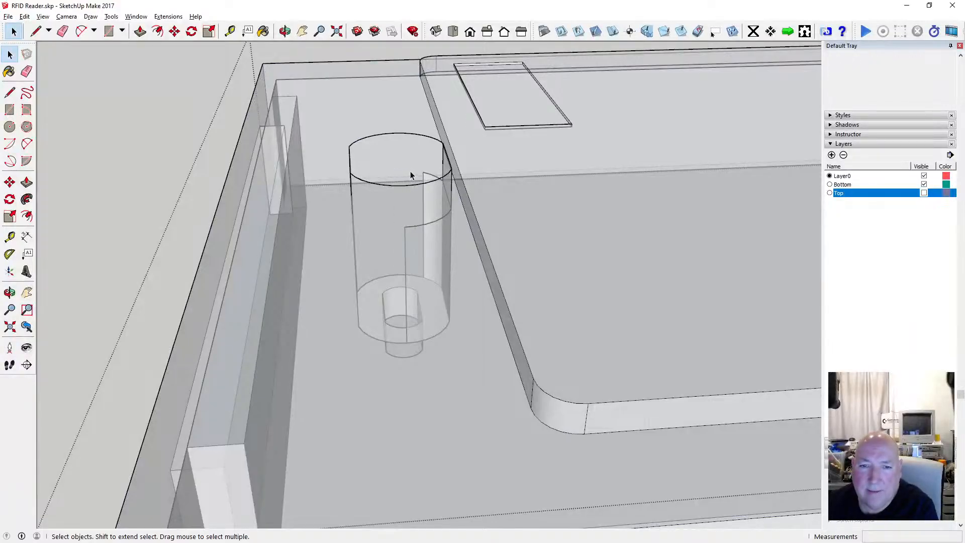
pyautogui.click(429, 175)
pyautogui.press('Delete')
pyautogui.click(438, 178)
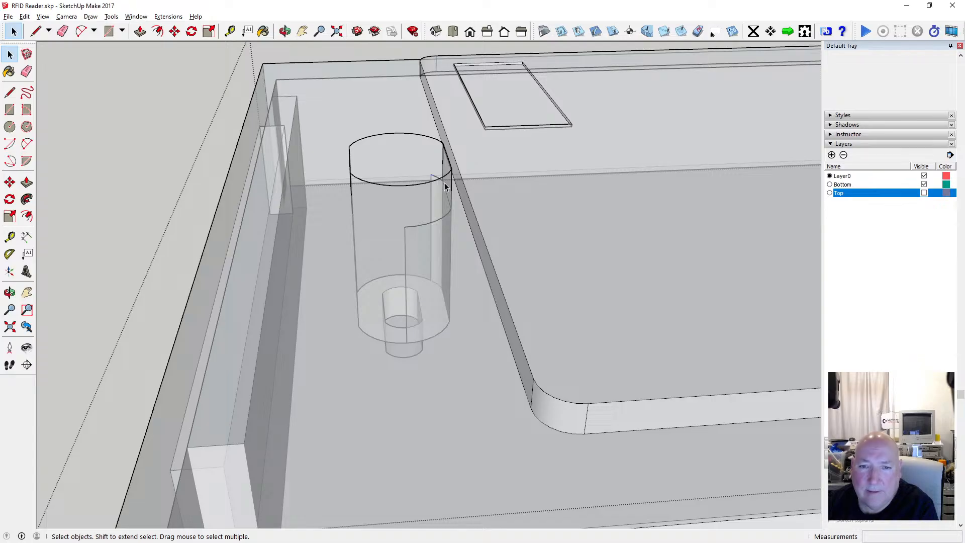
pyautogui.press('Delete')
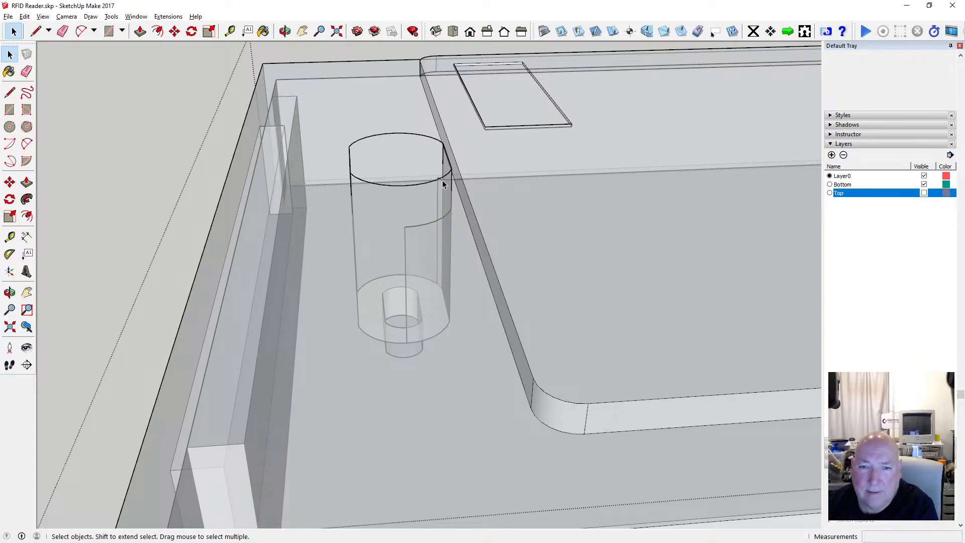
pyautogui.click(443, 185)
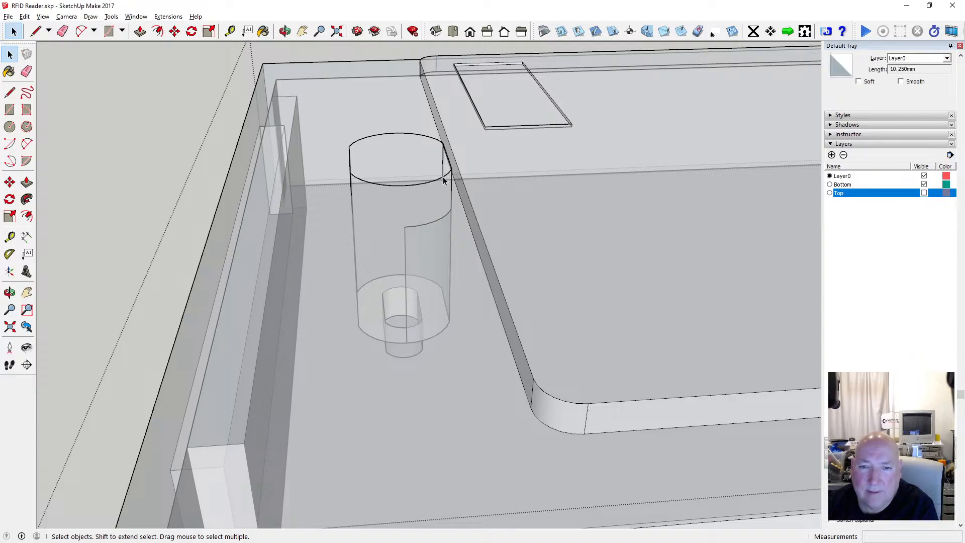
pyautogui.press('Delete')
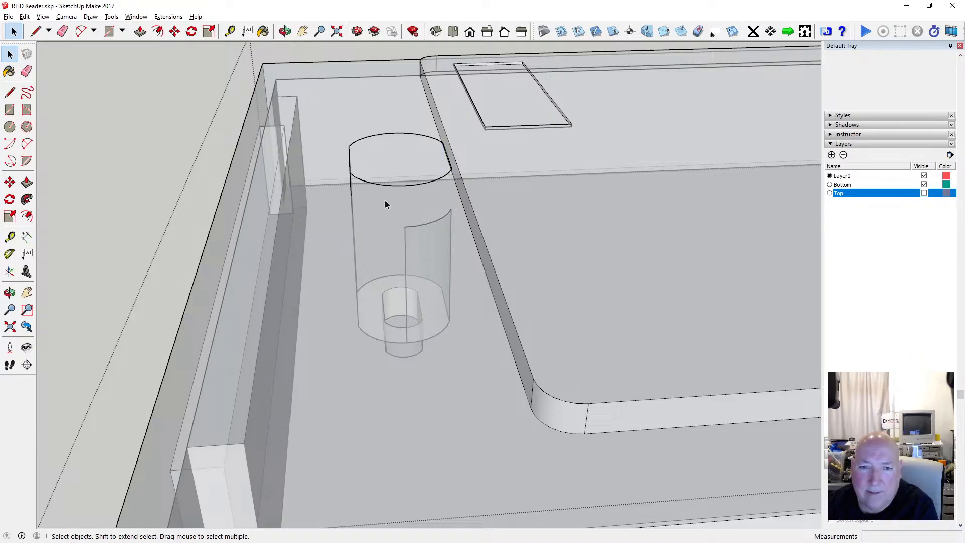
# Delete the last curved wall strips still standing on the post's base, one rim segment at a time.
pyautogui.click(406, 229)
pyautogui.press('Delete')
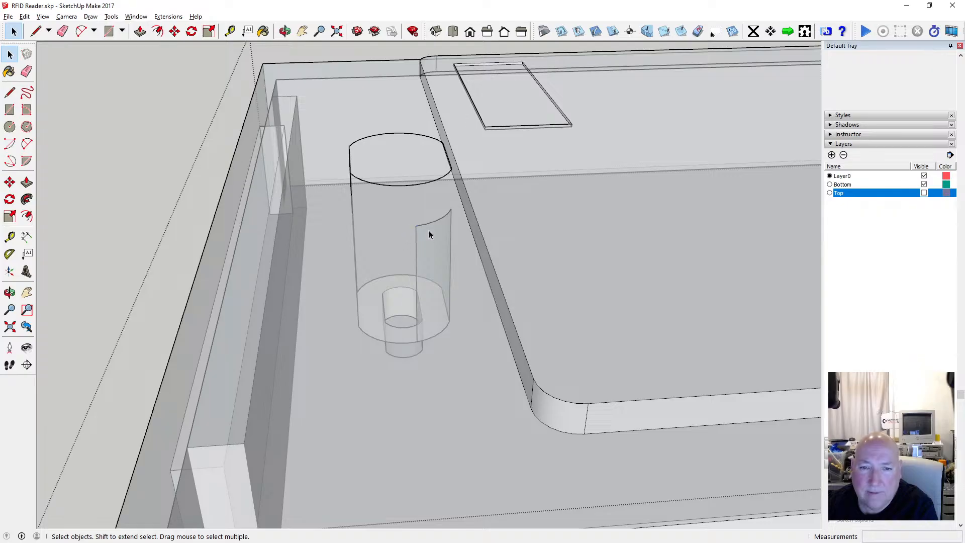
pyautogui.click(425, 224)
pyautogui.press('Delete')
pyautogui.click(441, 221)
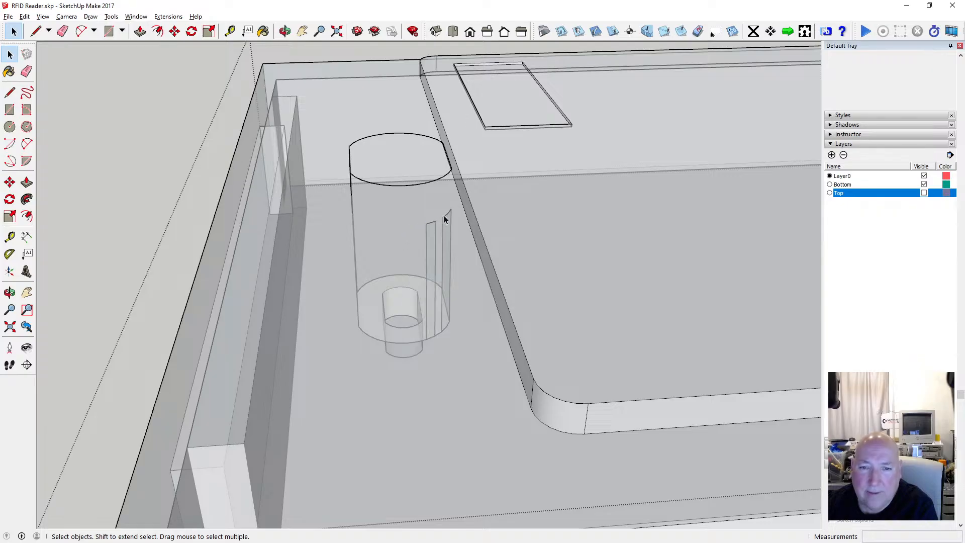
pyautogui.press('Delete')
pyautogui.click(436, 222)
pyautogui.press('Delete')
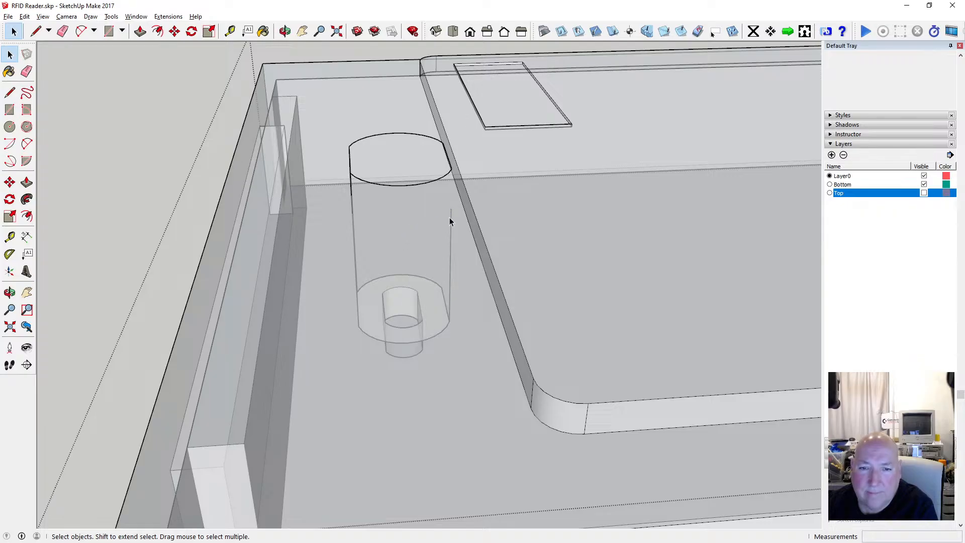
# Delete the leftover vertical lines between the post's base and the copied outline above it.
pyautogui.press('Delete')
pyautogui.click(352, 224)
pyautogui.press('Delete')
pyautogui.click(352, 222)
pyautogui.press('Delete')
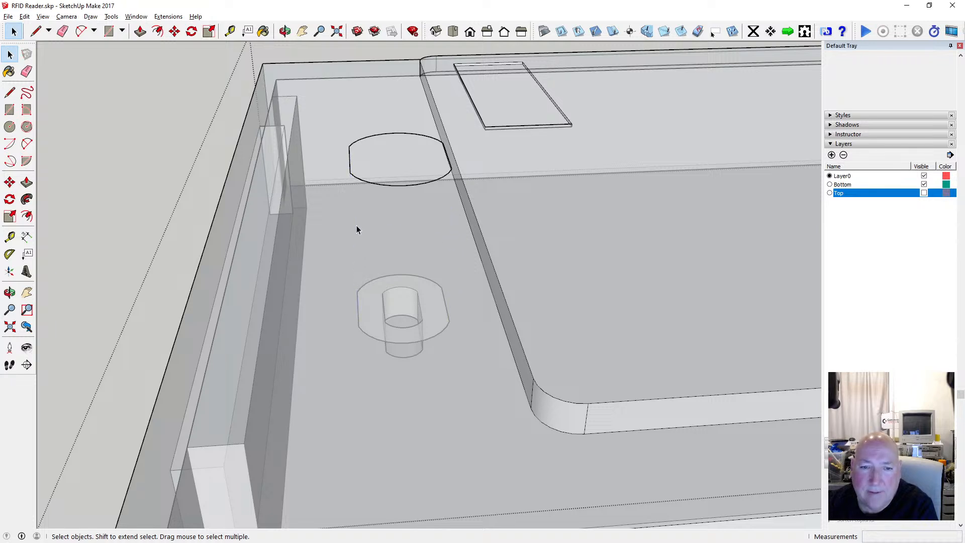
# Try to intersect the copied oval post outline with the rest of the model.
pyautogui.scroll(-3, 301, 237)
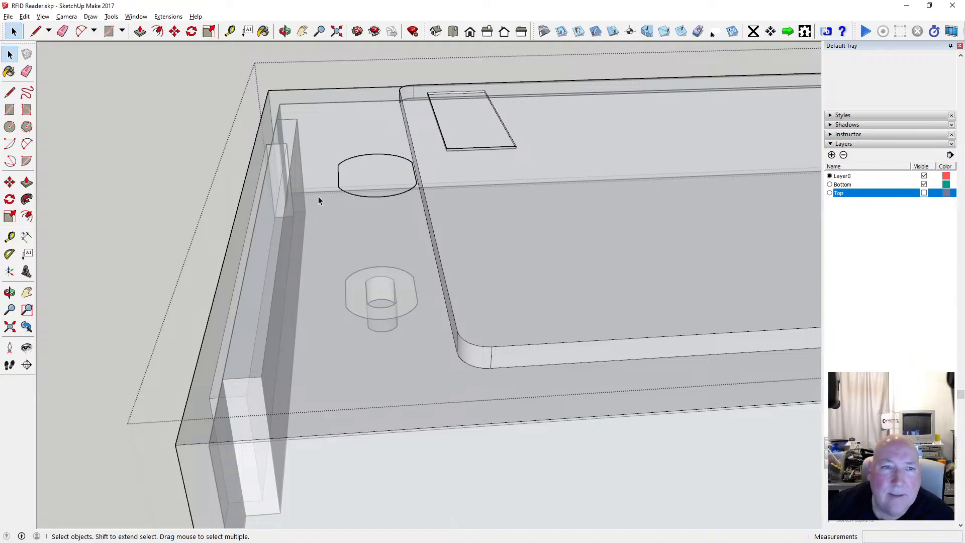
pyautogui.click(284, 31)
pyautogui.moveTo(312, 141); pyautogui.dragTo(323, 179)
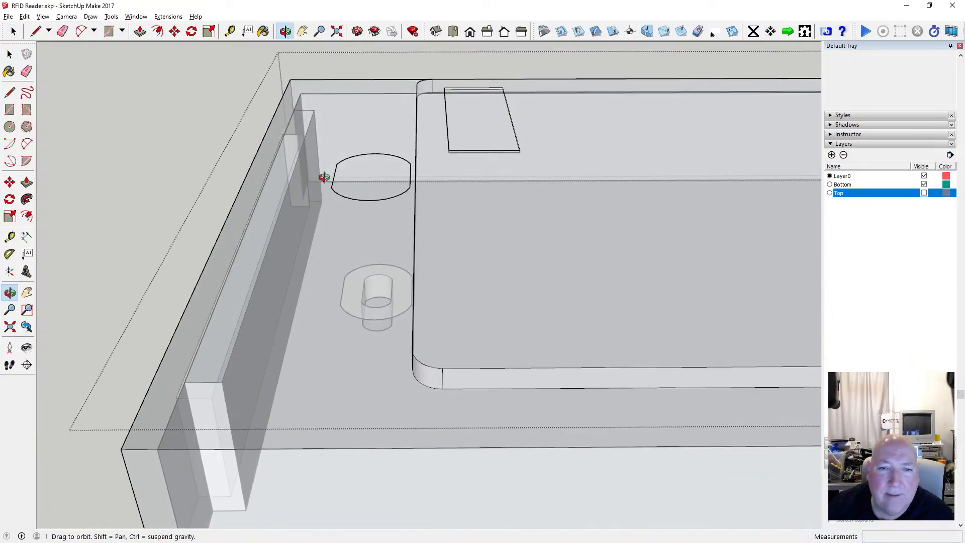
pyautogui.press('space')
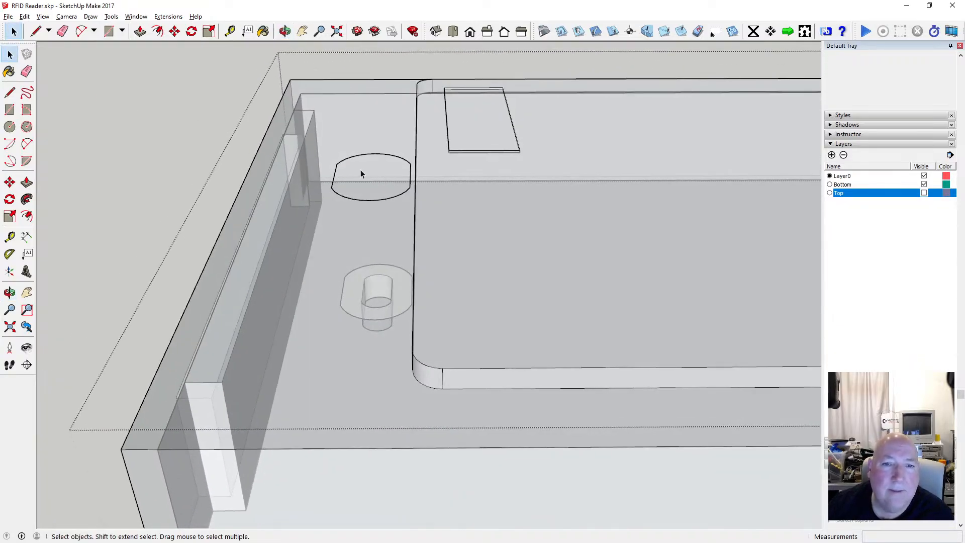
pyautogui.click(359, 169)
pyautogui.scroll(-1, 370, 195)
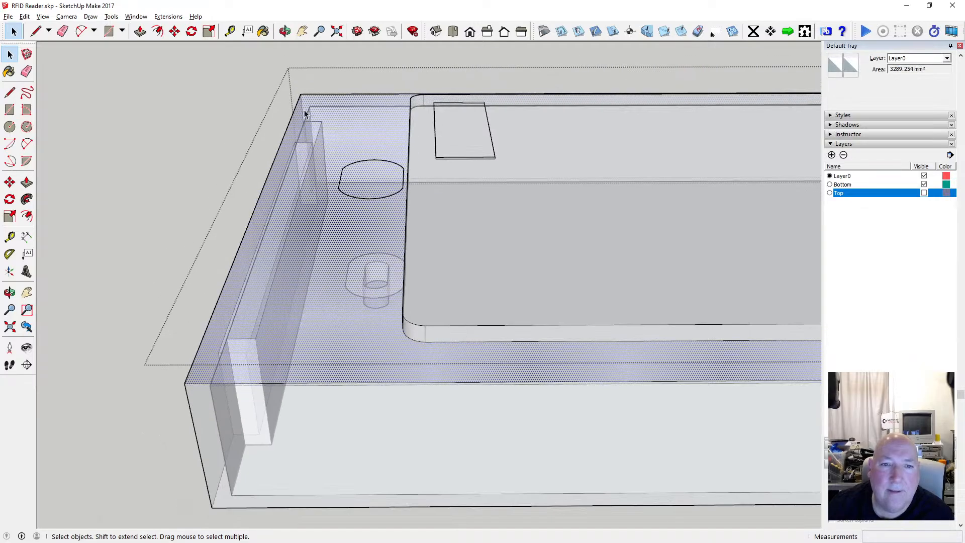
pyautogui.click(378, 198)
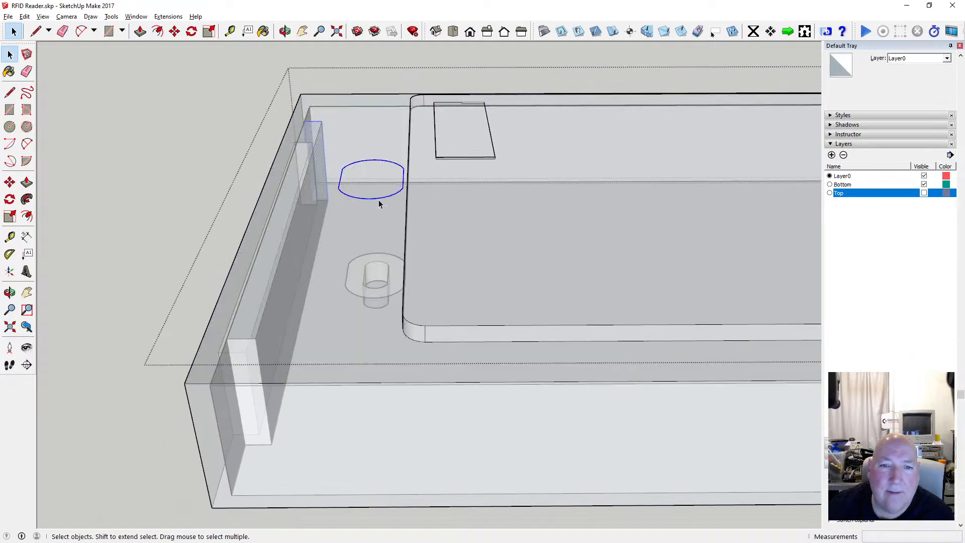
pyautogui.moveTo(329, 145); pyautogui.dragTo(415, 222)
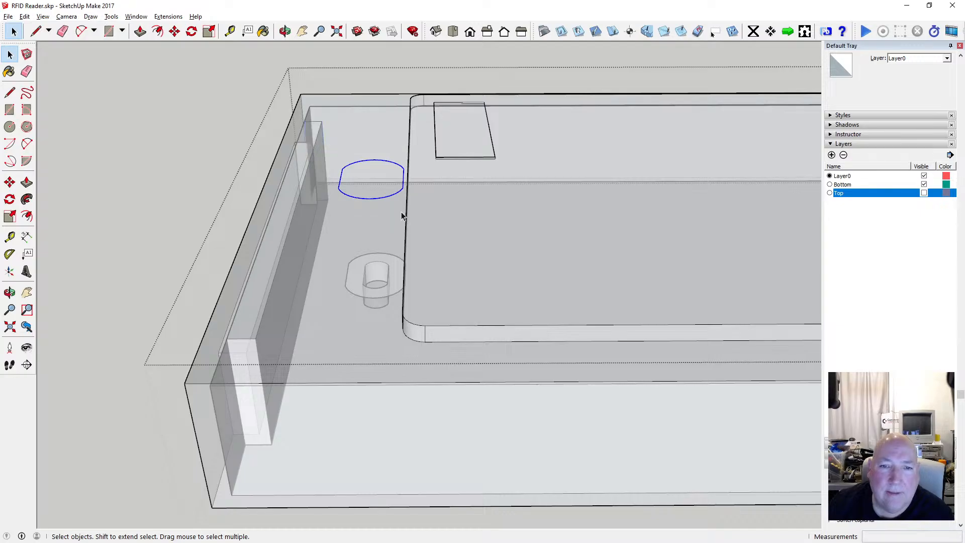
pyautogui.rightClick(397, 196)
pyautogui.moveTo(455, 294)
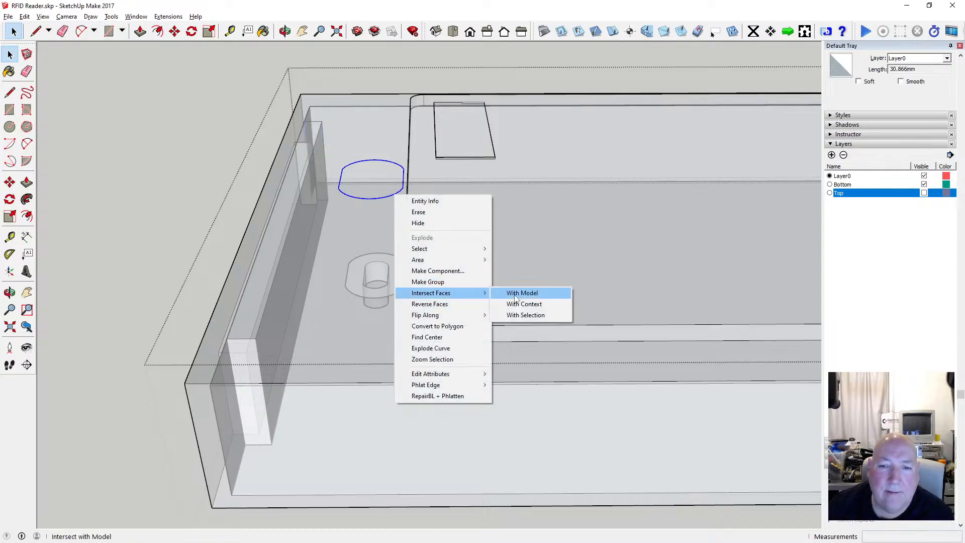
pyautogui.click(515, 294)
pyautogui.click(529, 299)
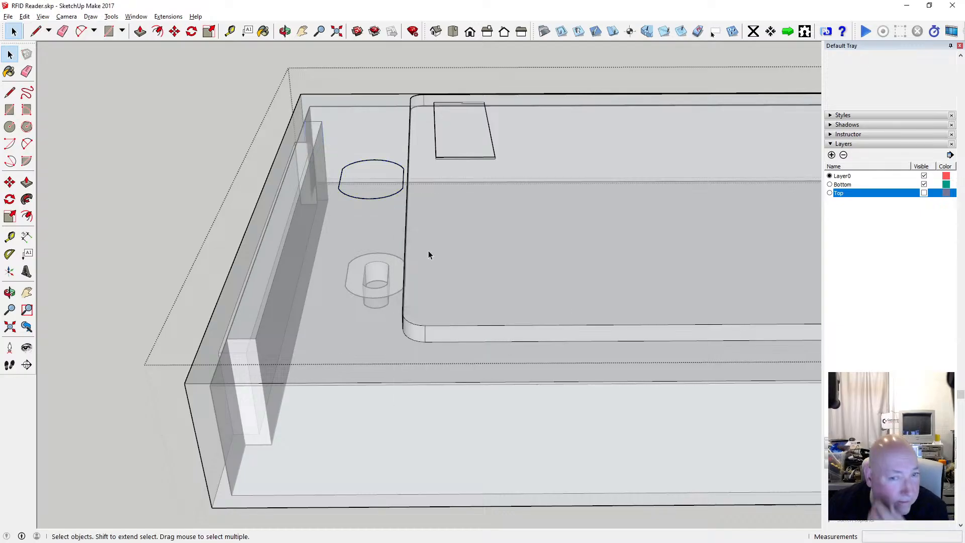
pyautogui.scroll(-1, 429, 251)
pyautogui.moveTo(254, 85); pyautogui.dragTo(428, 358)
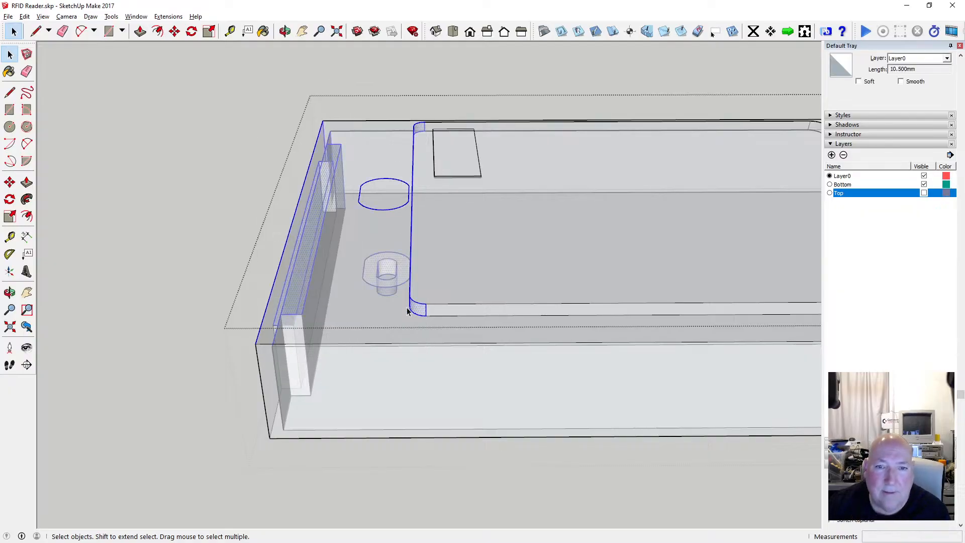
pyautogui.rightClick(402, 210)
pyautogui.moveTo(271, 118); pyautogui.dragTo(451, 373)
pyautogui.moveTo(223, 62); pyautogui.dragTo(451, 382)
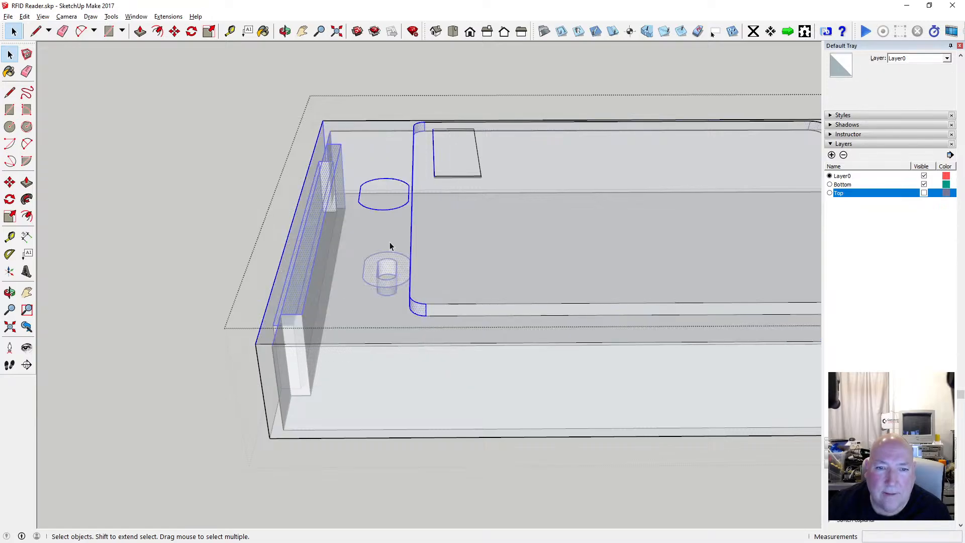
# Try to intersect the case's outer floor face and the oval outline together with the rest of the model.
pyautogui.click(384, 236)
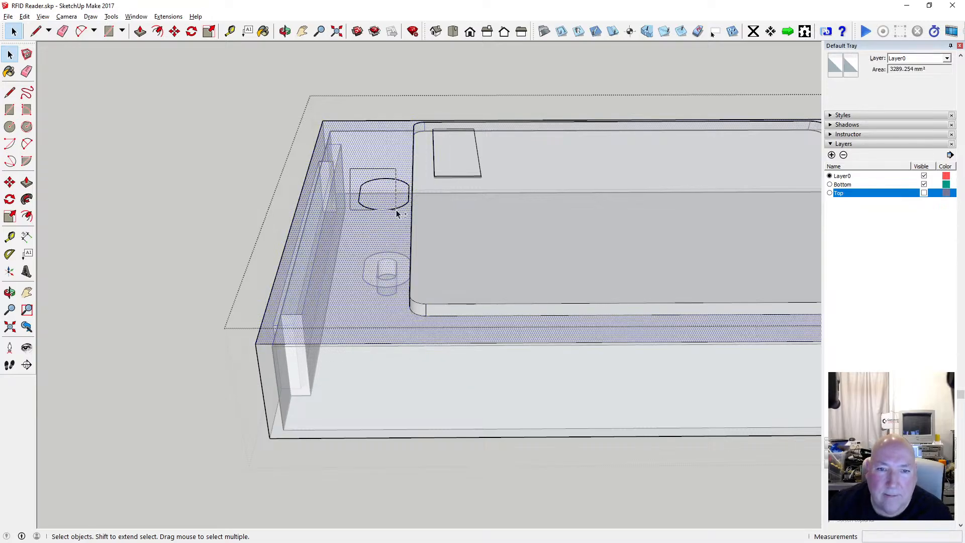
pyautogui.keyDown('shift'); pyautogui.click(410, 216); pyautogui.keyUp('shift')
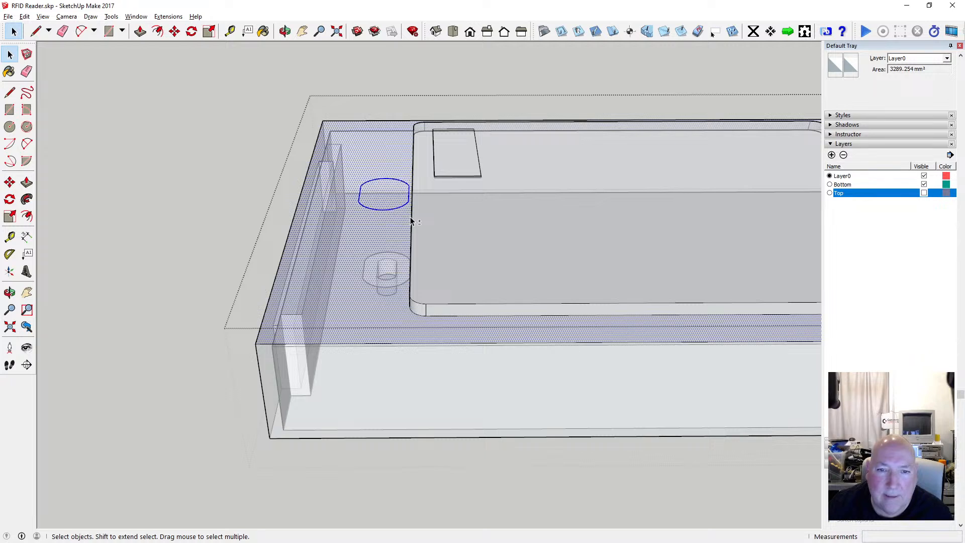
pyautogui.rightClick(384, 212)
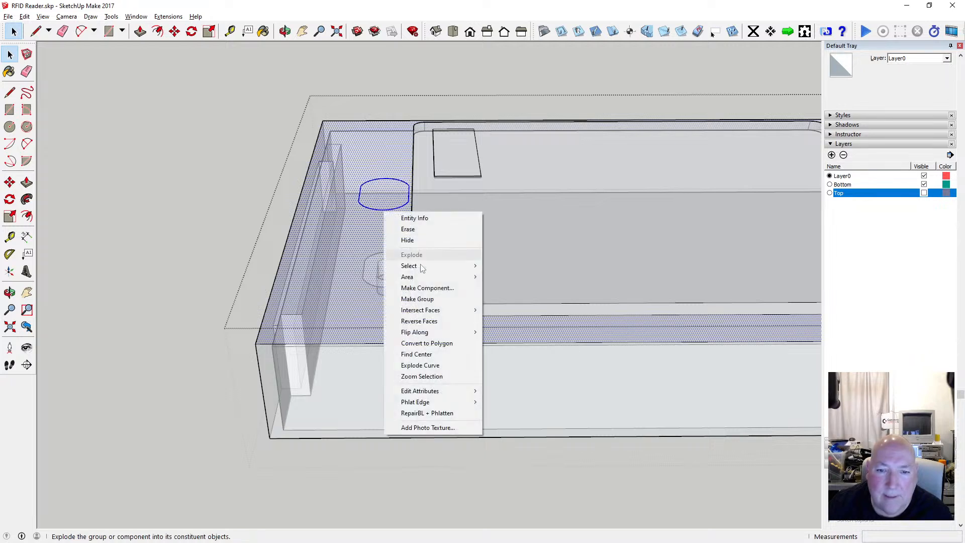
pyautogui.moveTo(437, 310)
pyautogui.click(519, 310)
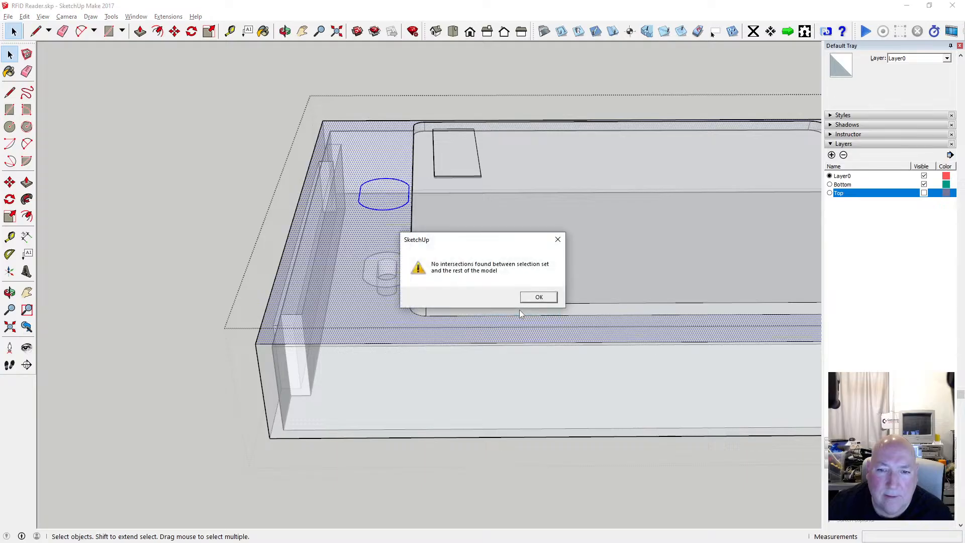
pyautogui.click(539, 297)
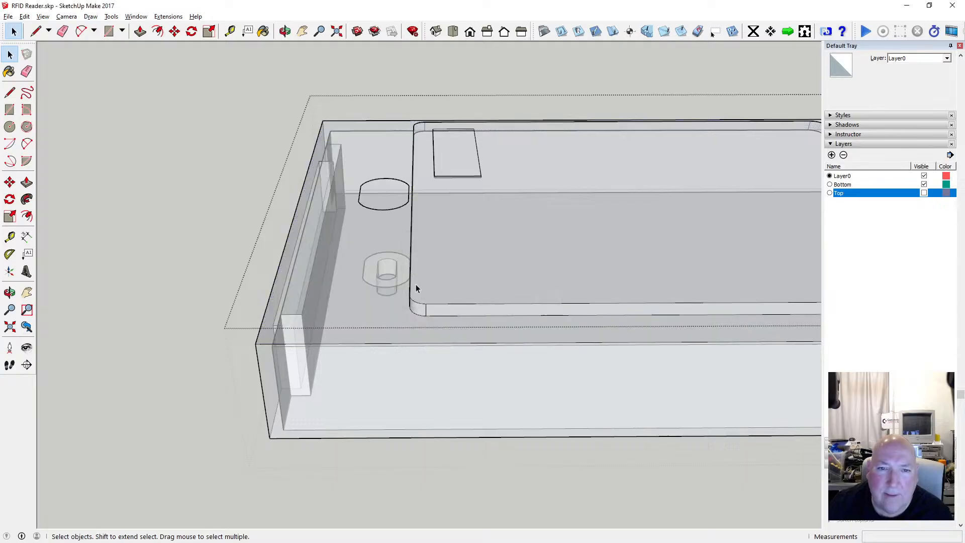
# Move the copied oval outline 1.75 mm toward the post's base so it lies on the case's outer floor face.
pyautogui.click(285, 31)
pyautogui.moveTo(312, 75); pyautogui.dragTo(334, 236)
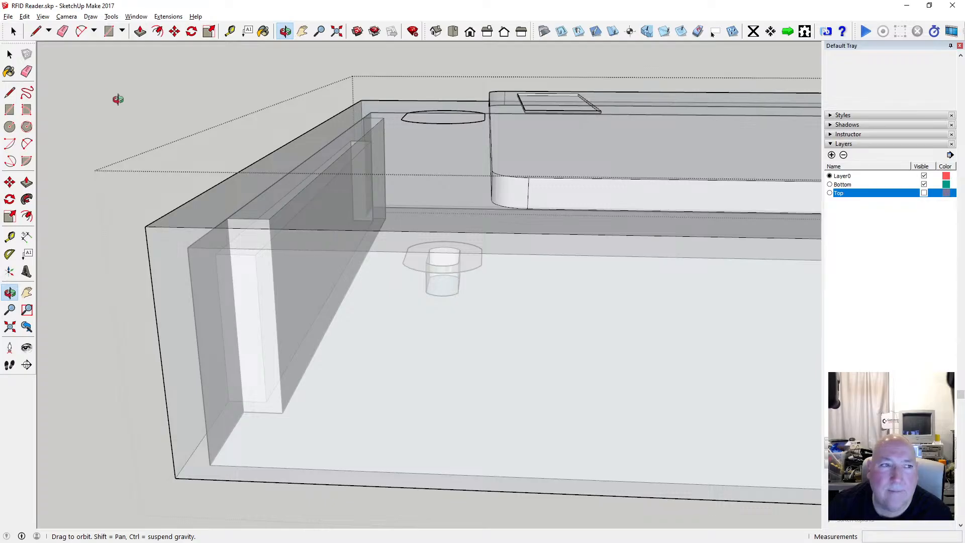
pyautogui.click(9, 55)
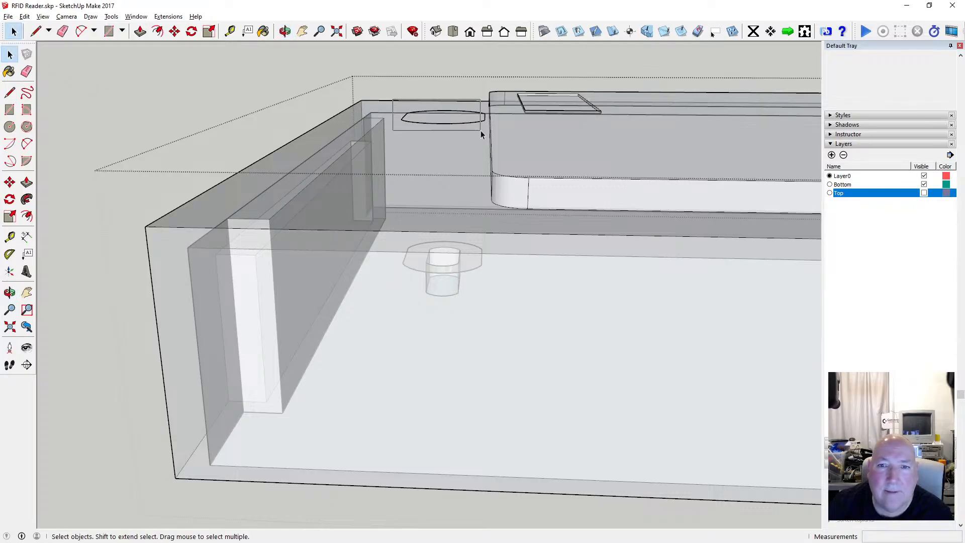
pyautogui.moveTo(486, 130); pyautogui.dragTo(487, 132)
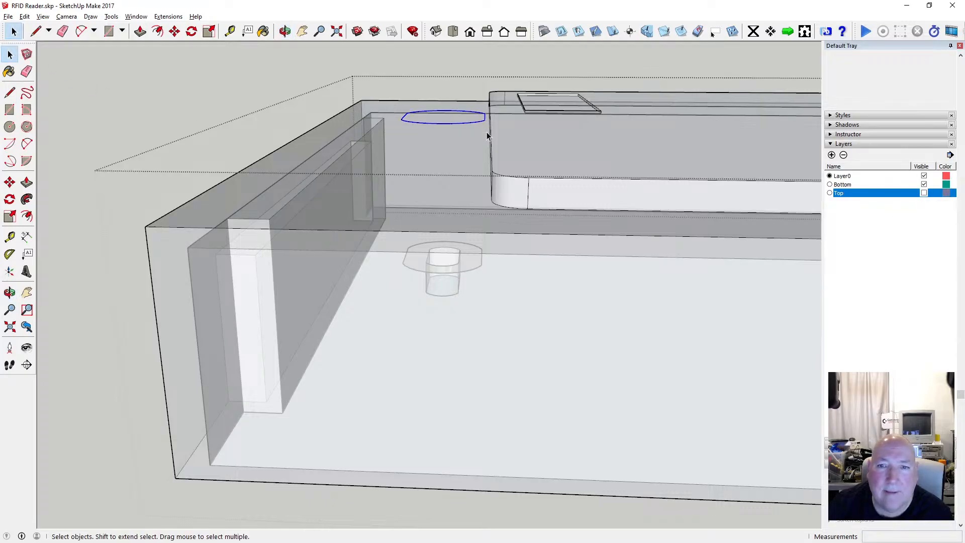
pyautogui.click(174, 31)
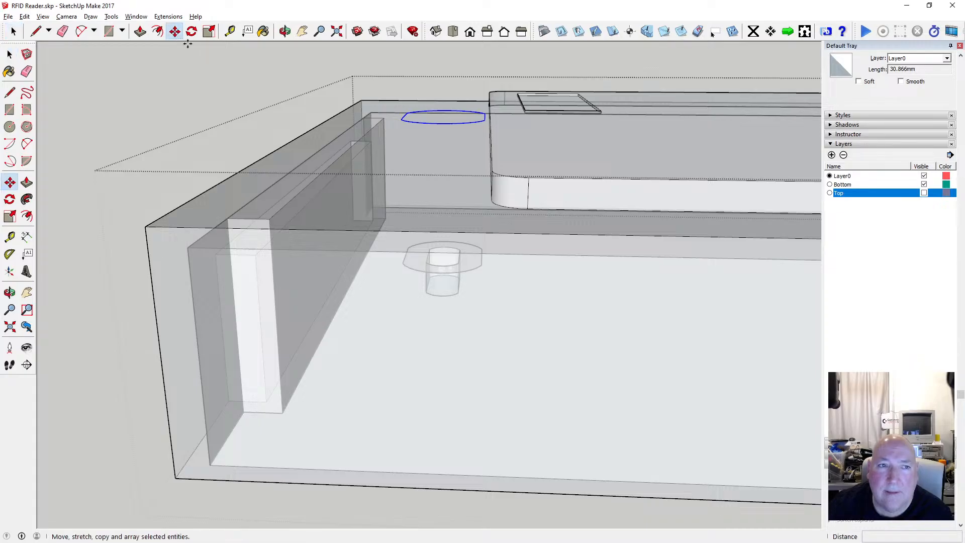
pyautogui.click(401, 120)
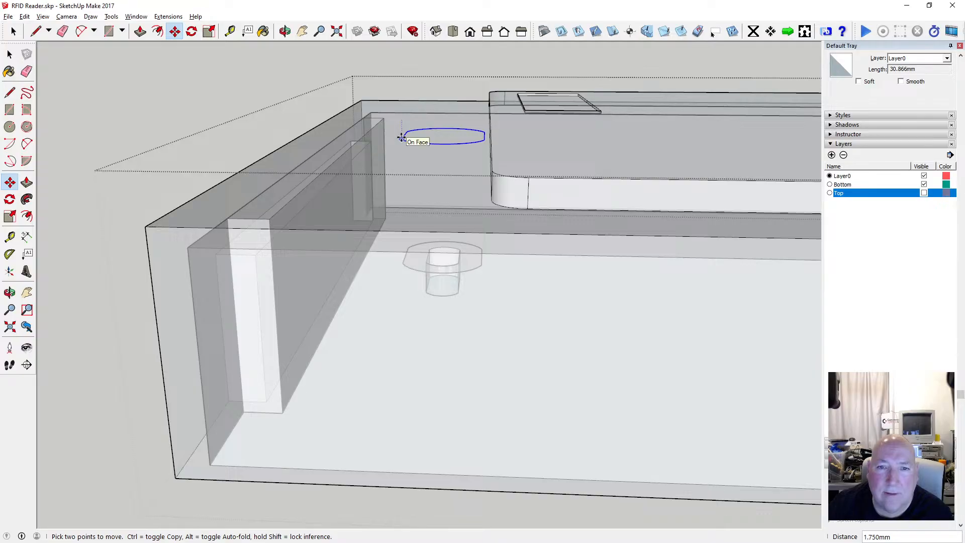
pyautogui.press('space')
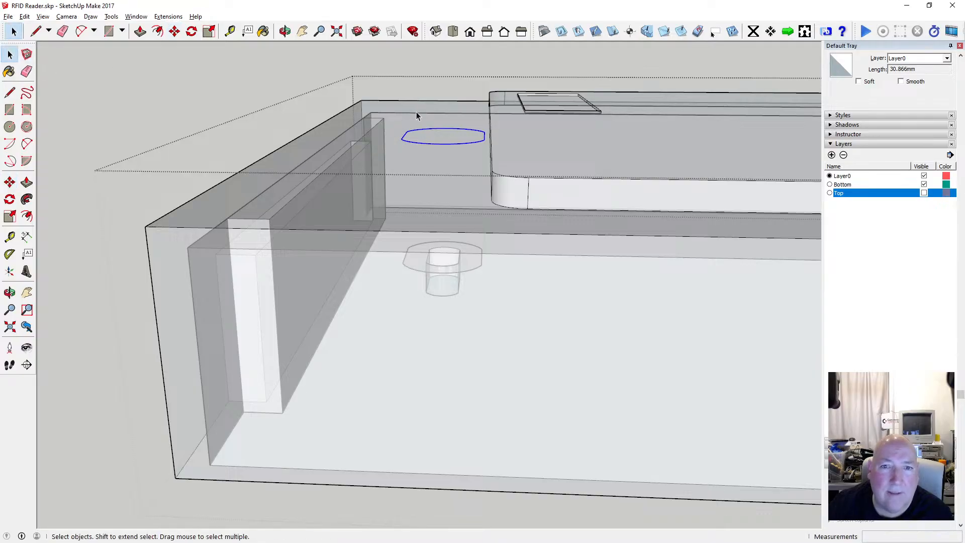
# Push the face inside the oval outline 11.75 mm inward to meet the remaining base of the screw post.
pyautogui.click(438, 142)
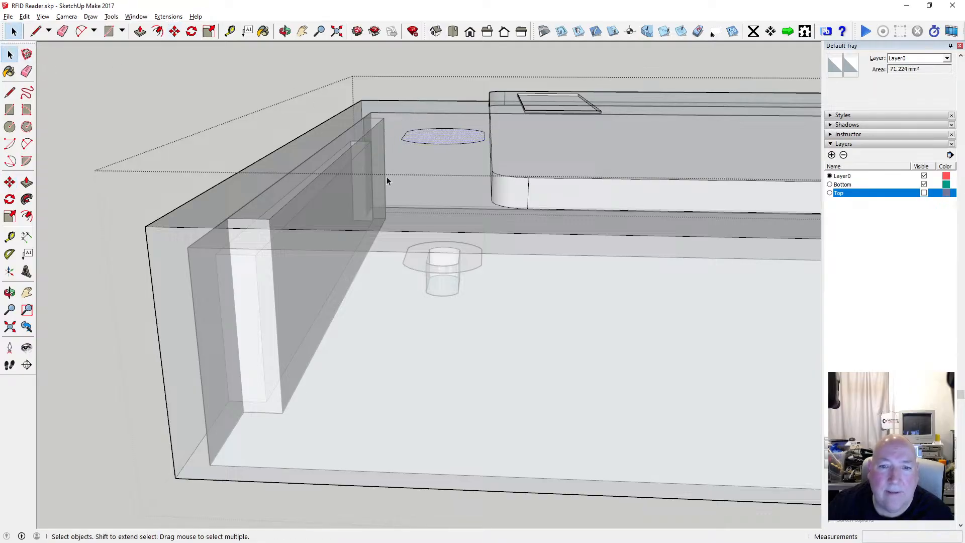
pyautogui.press('t')
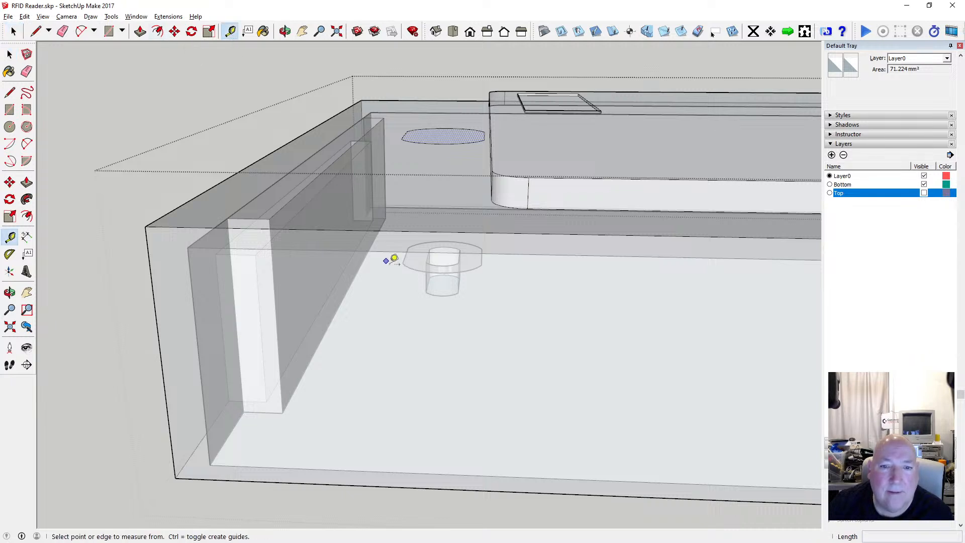
pyautogui.click(405, 254)
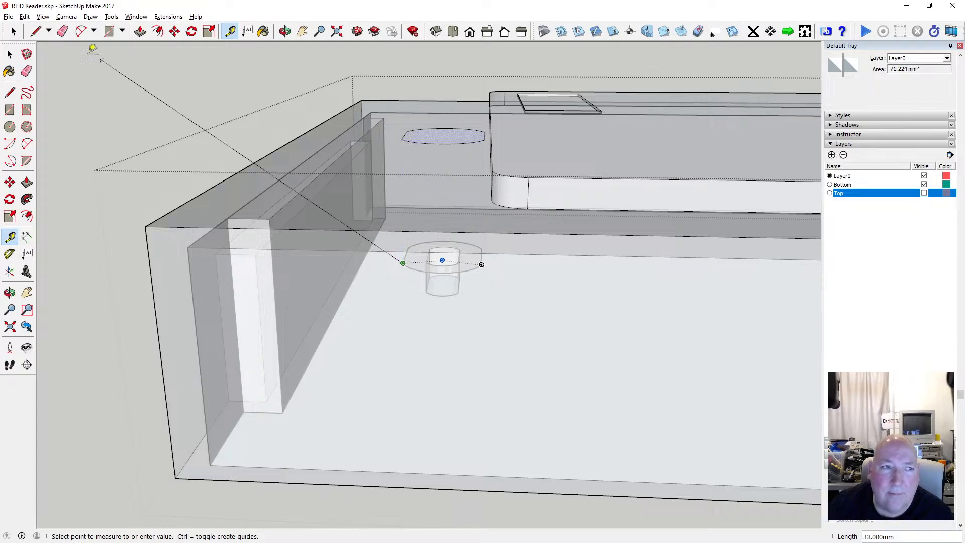
pyautogui.click(9, 54)
pyautogui.click(140, 31)
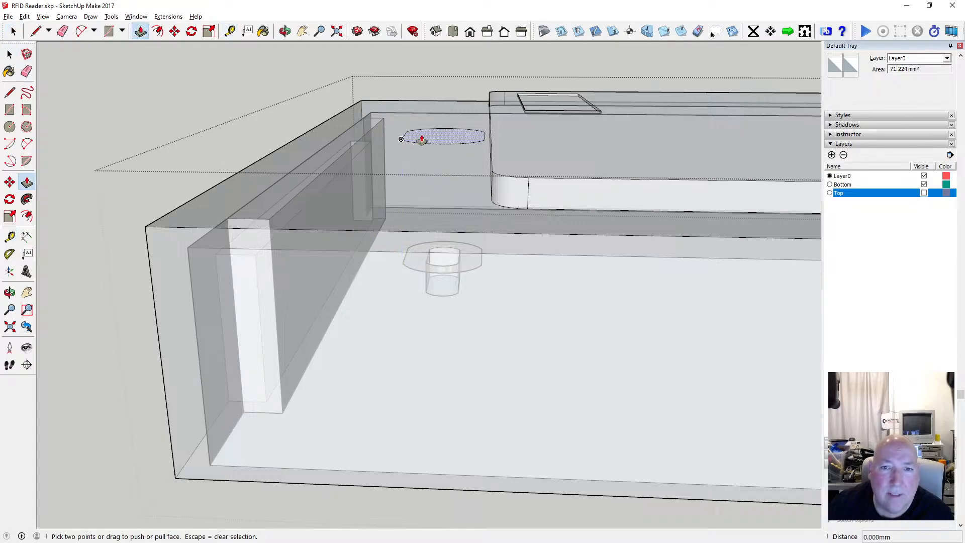
pyautogui.click(421, 139)
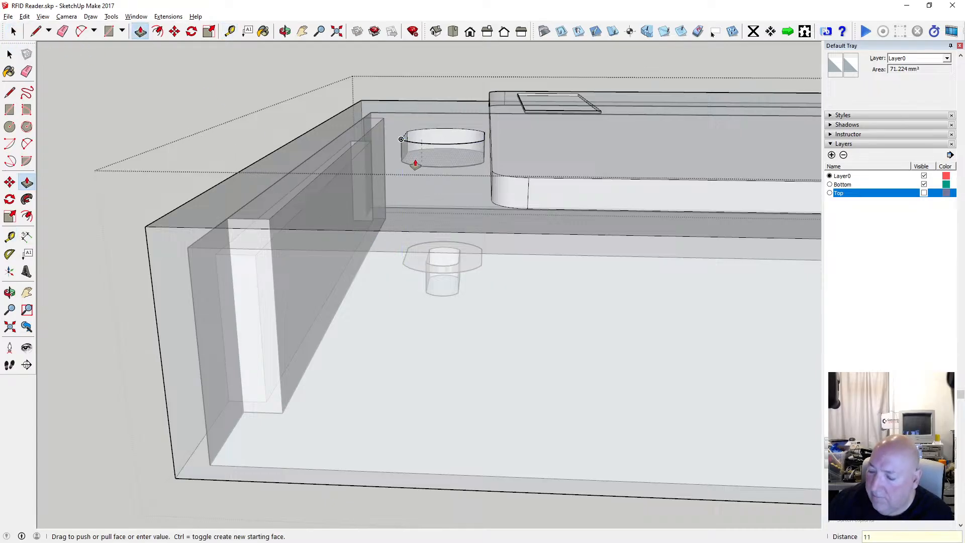
pyautogui.press('Return')
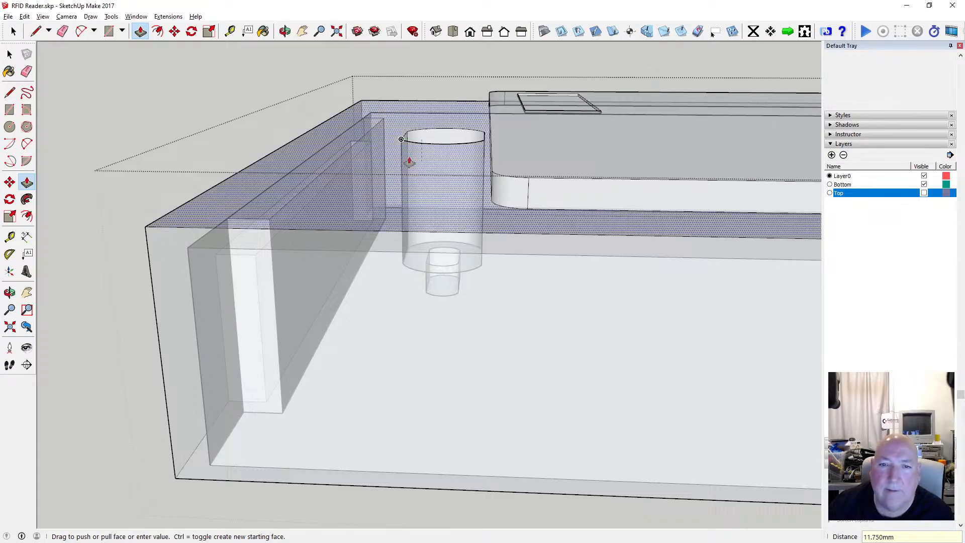
pyautogui.click(8, 54)
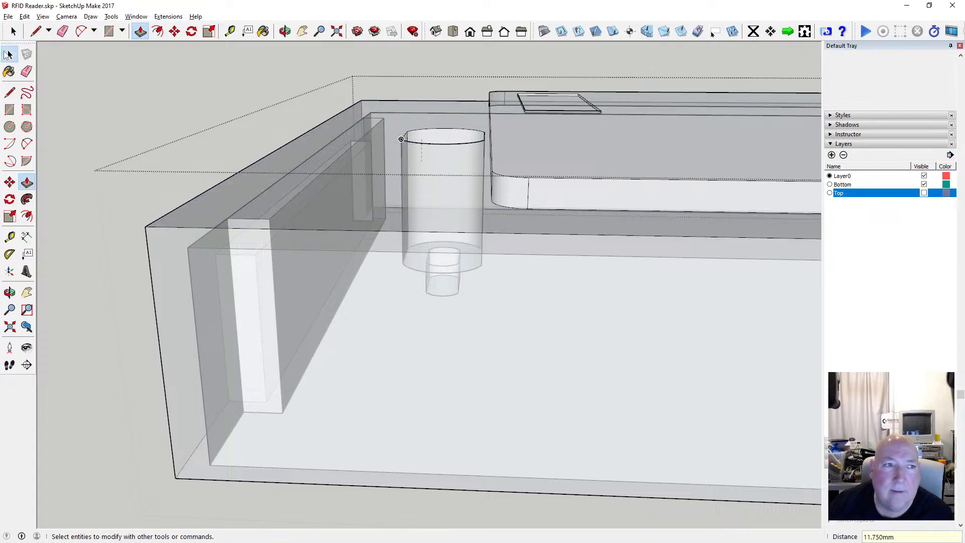
# Turn off the X-ray face style to display the case half with opaque faces.
pyautogui.click(284, 31)
pyautogui.moveTo(437, 198); pyautogui.dragTo(582, 187)
pyautogui.scroll(-3, 419, 215)
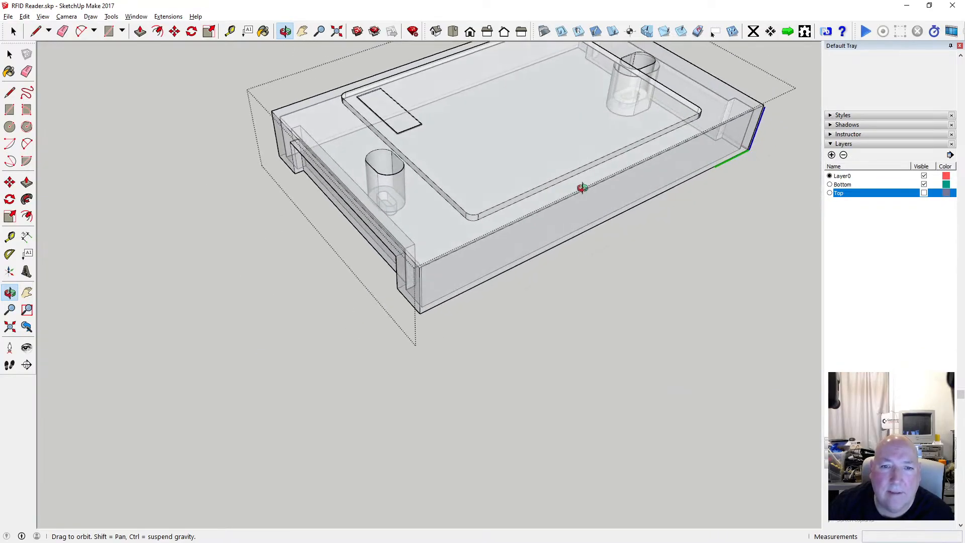
pyautogui.click(43, 16)
pyautogui.moveTo(65, 147)
pyautogui.click(151, 148)
# Delete the face closing off the inner end of the oval recess.
pyautogui.scroll(3, 373, 197)
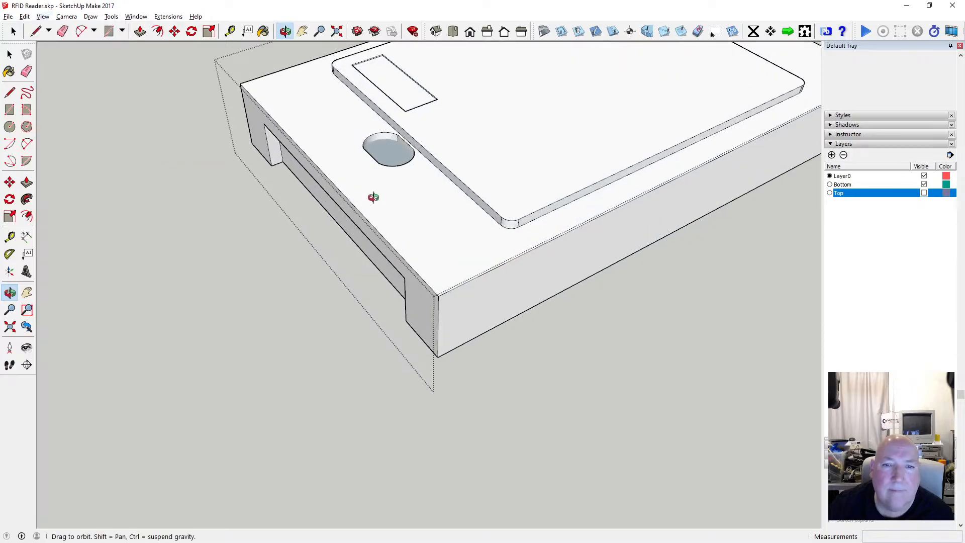
pyautogui.scroll(1, 373, 197)
pyautogui.click(10, 54)
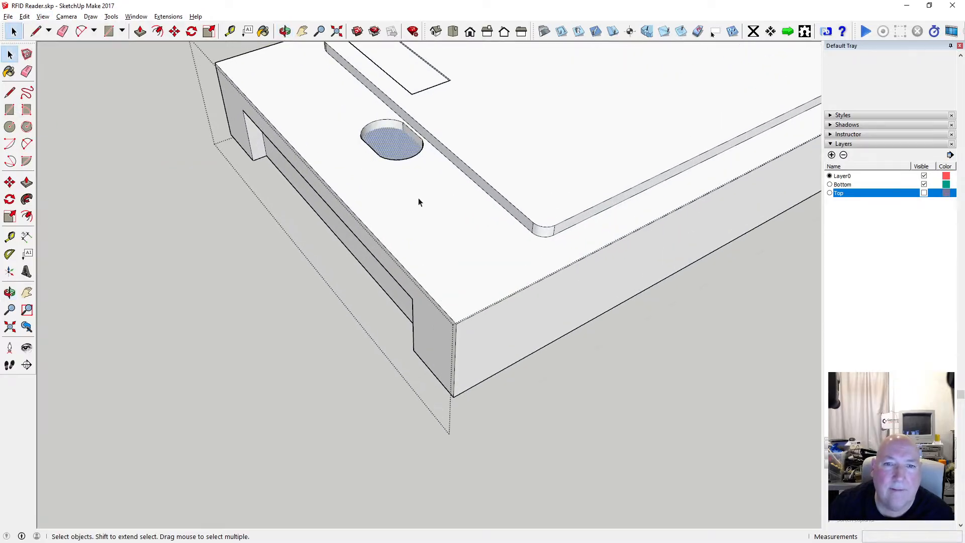
pyautogui.press('Delete')
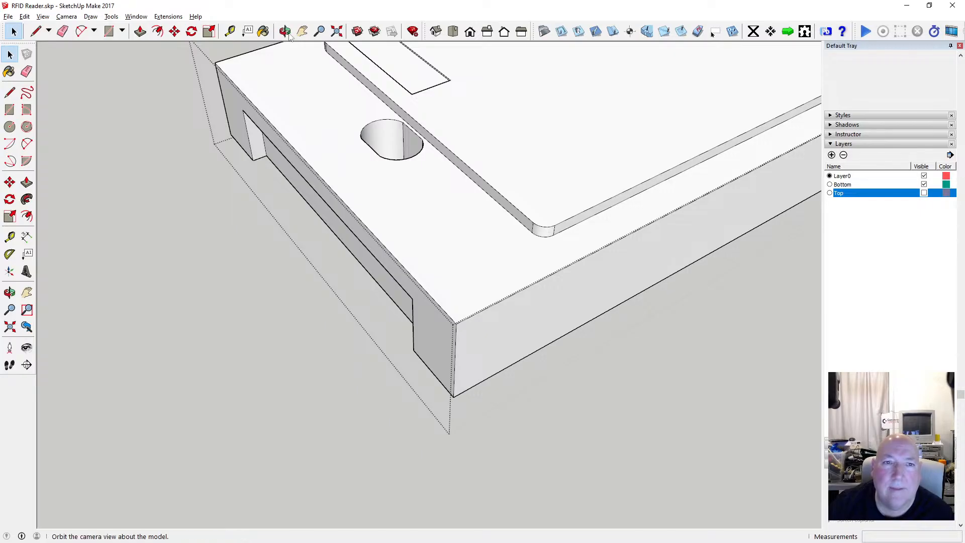
# Undo the last face deletion at the inner end of the oval recess.
pyautogui.click(285, 31)
pyautogui.moveTo(379, 104); pyautogui.dragTo(316, 240)
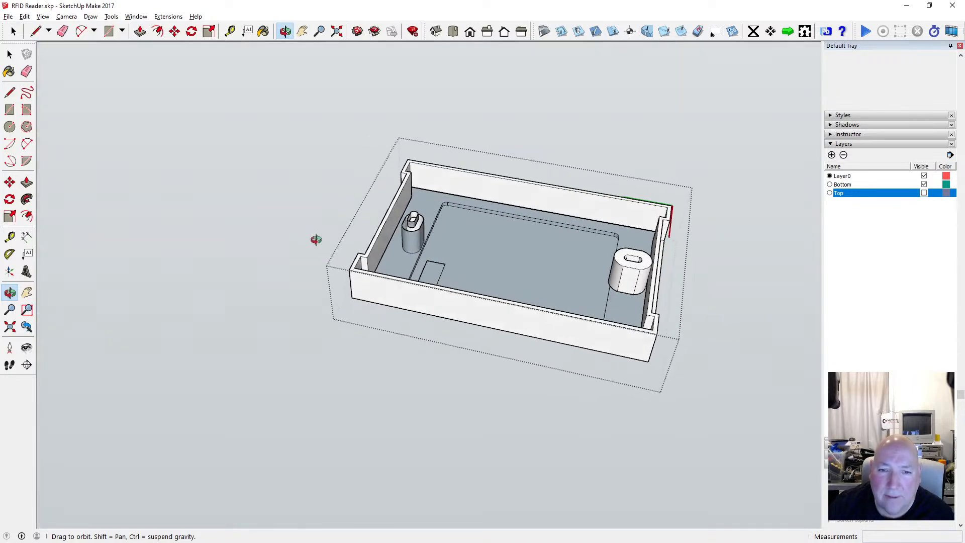
pyautogui.scroll(6, 445, 241)
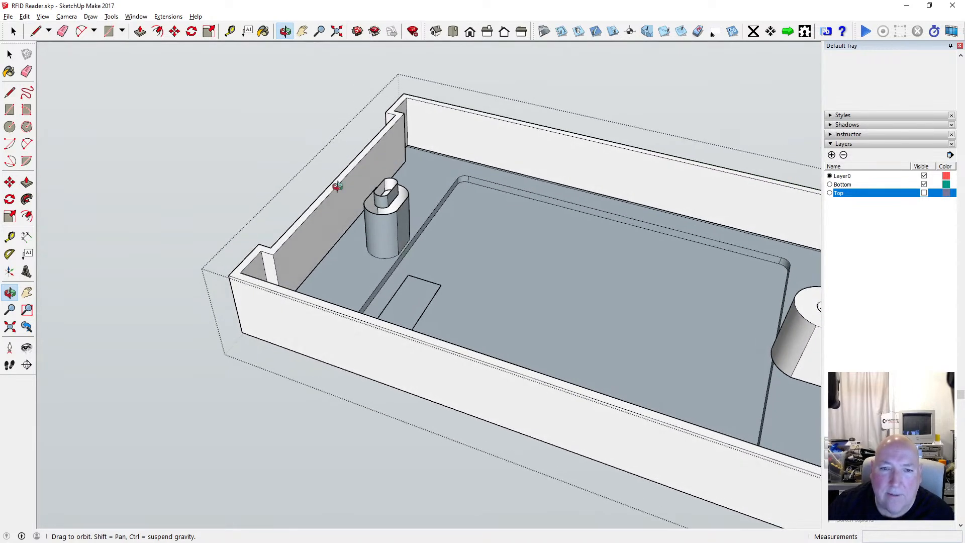
pyautogui.click(25, 16)
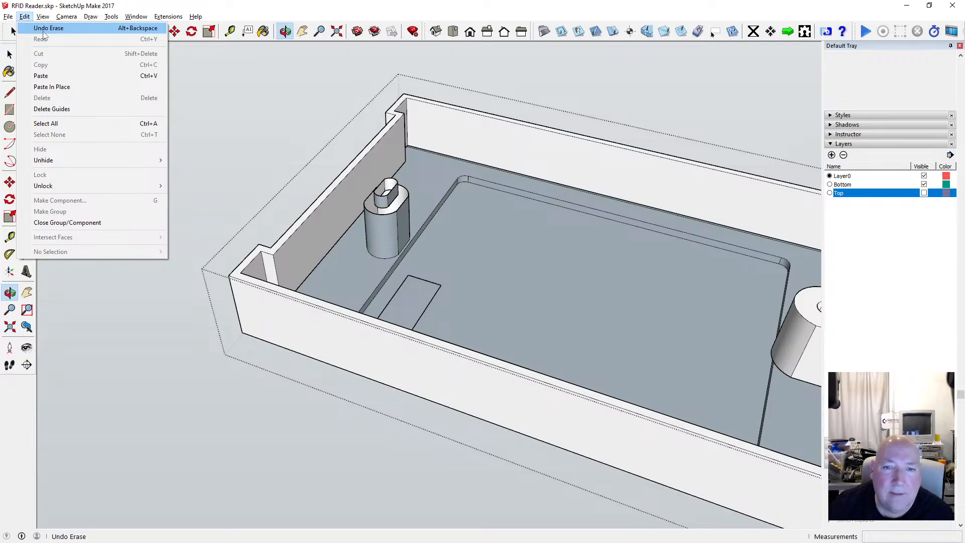
pyautogui.click(44, 31)
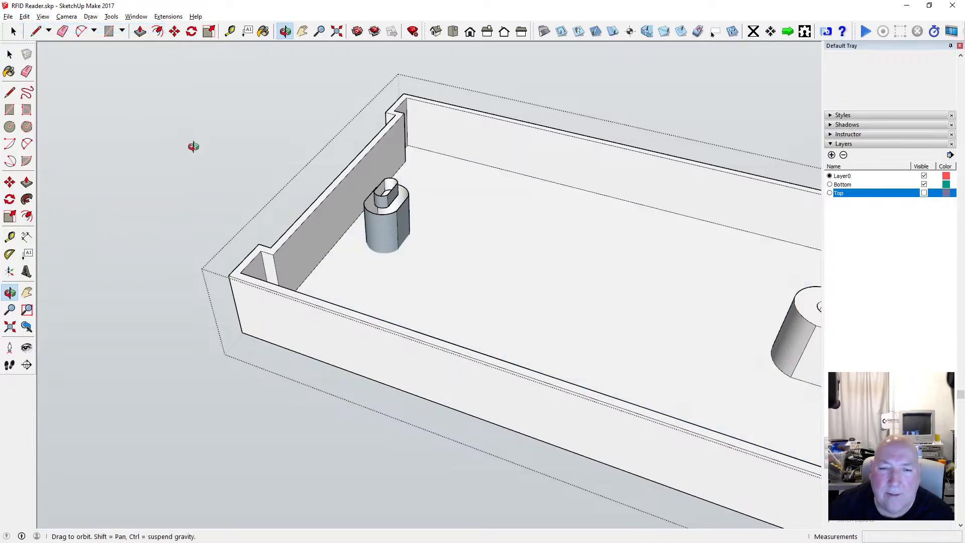
# Intersect the rebuilt screw post and the case's inner floor face with the model.
pyautogui.scroll(-5, 153, 155)
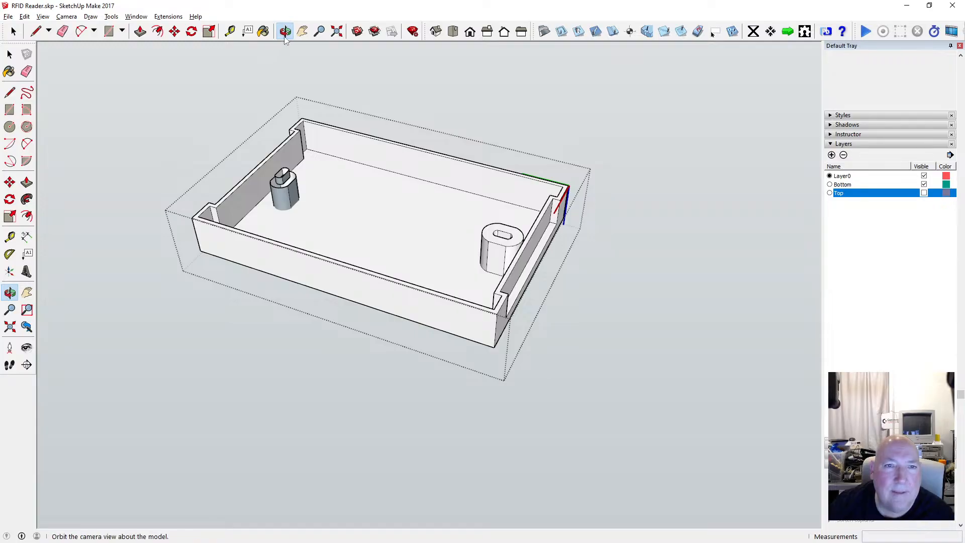
pyautogui.moveTo(168, 103); pyautogui.dragTo(206, 198)
pyautogui.scroll(-3, 297, 241)
pyautogui.press('space')
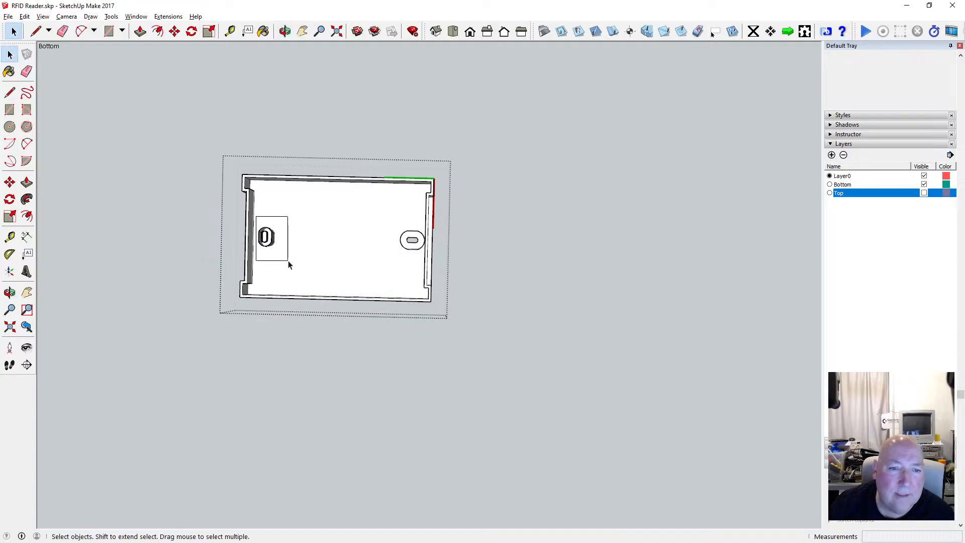
pyautogui.click(305, 272)
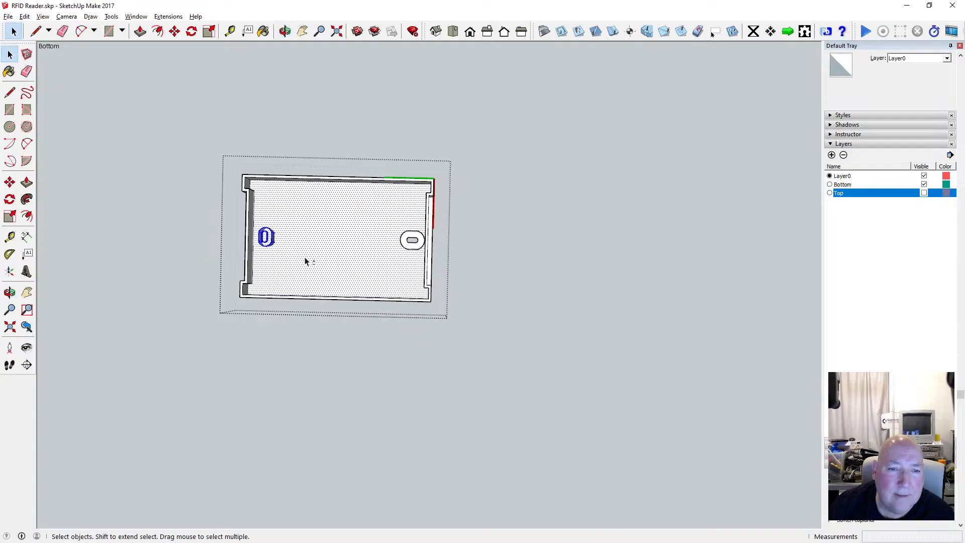
pyautogui.rightClick(294, 259)
pyautogui.moveTo(347, 355)
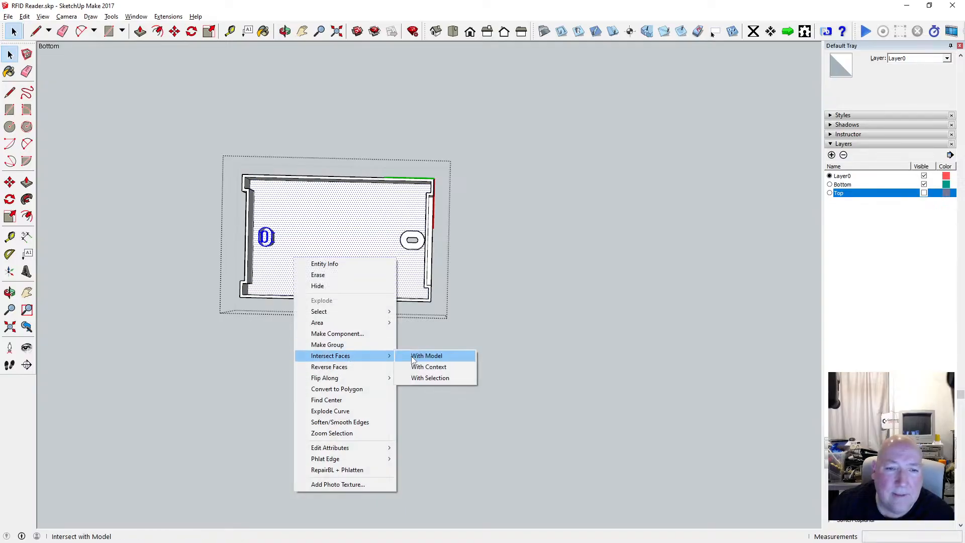
pyautogui.click(427, 355)
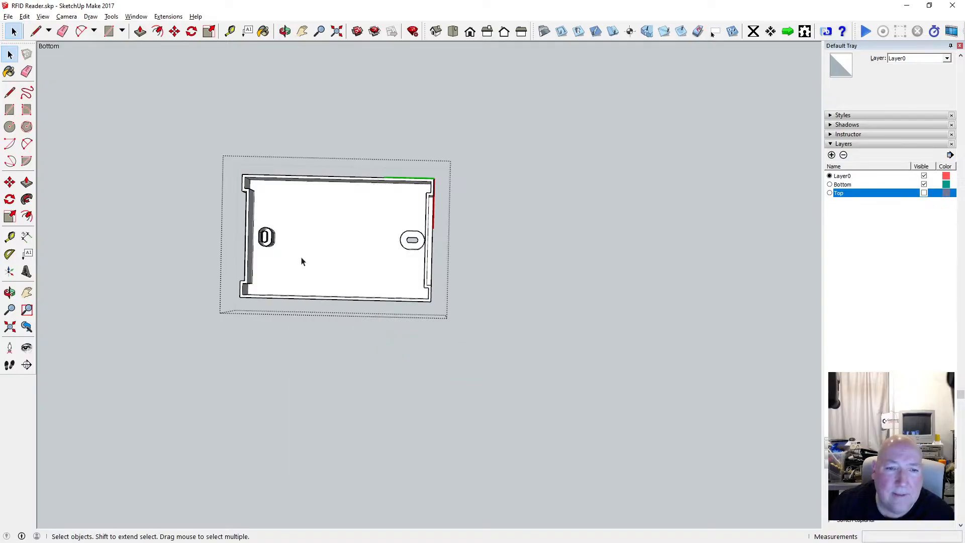
# Examine the rebuilt screw post from several angles, checking its shoulder and central oval tube.
pyautogui.click(285, 31)
pyautogui.moveTo(302, 201); pyautogui.dragTo(245, 259)
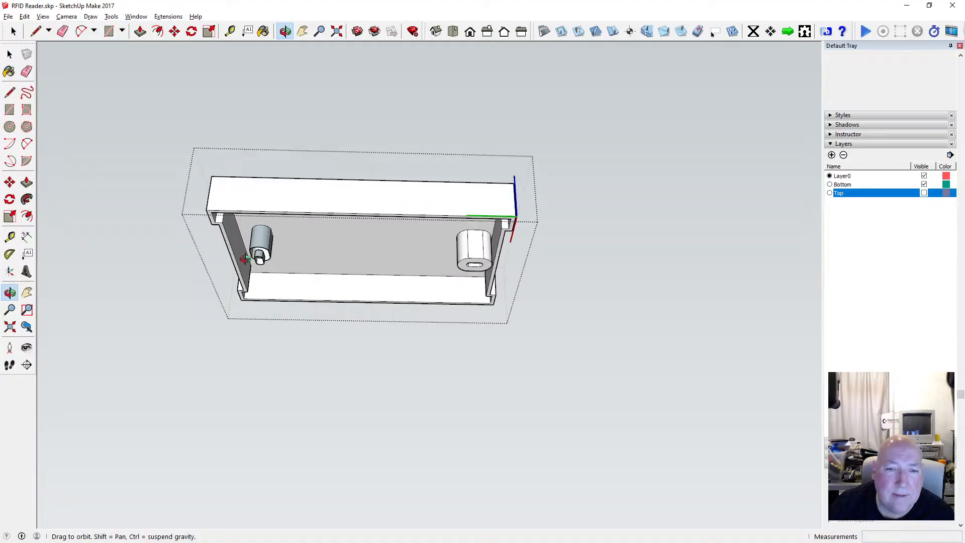
pyautogui.scroll(5, 245, 258)
pyautogui.scroll(5, 267, 251)
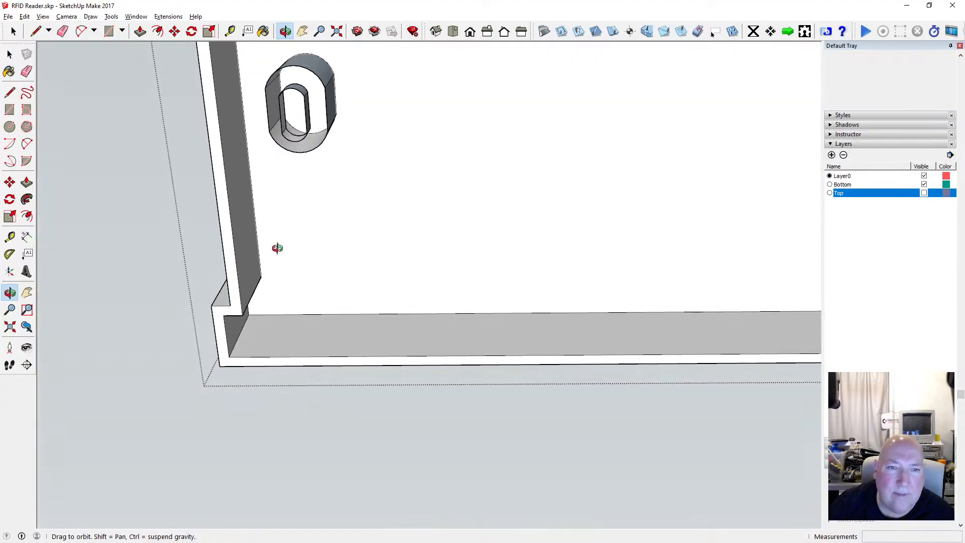
pyautogui.scroll(-5, 277, 248)
pyautogui.scroll(3, 293, 232)
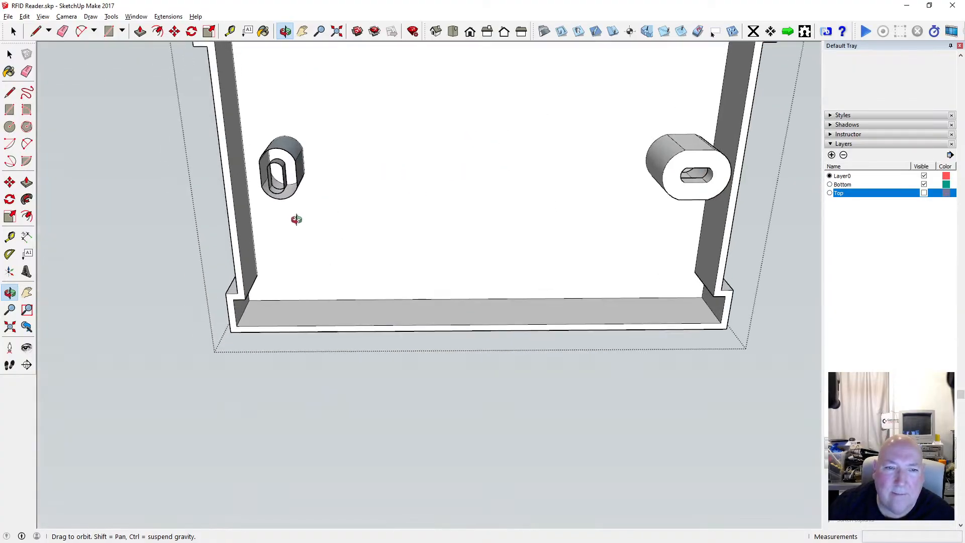
pyautogui.moveTo(295, 217); pyautogui.dragTo(290, 78)
pyautogui.scroll(5, 297, 96)
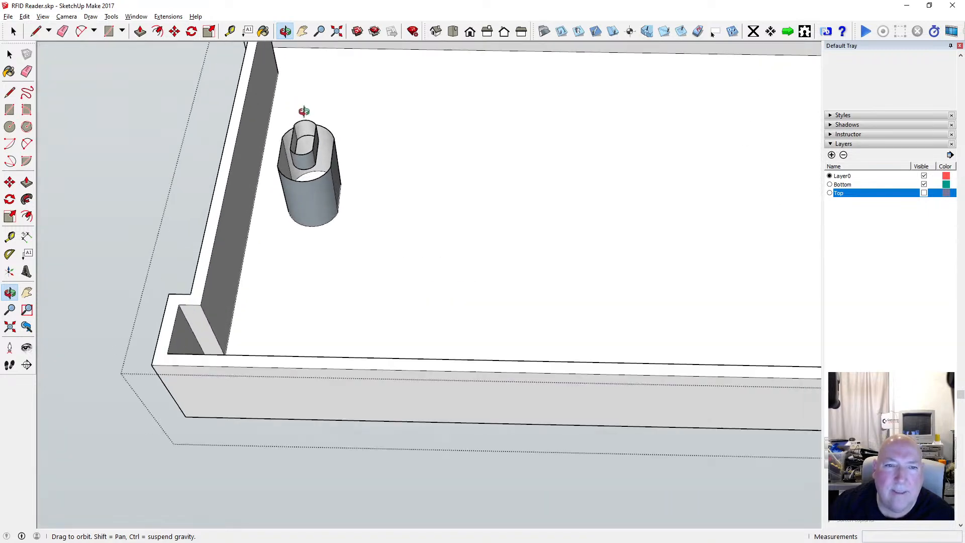
pyautogui.scroll(3, 295, 107)
pyautogui.scroll(-2, 295, 108)
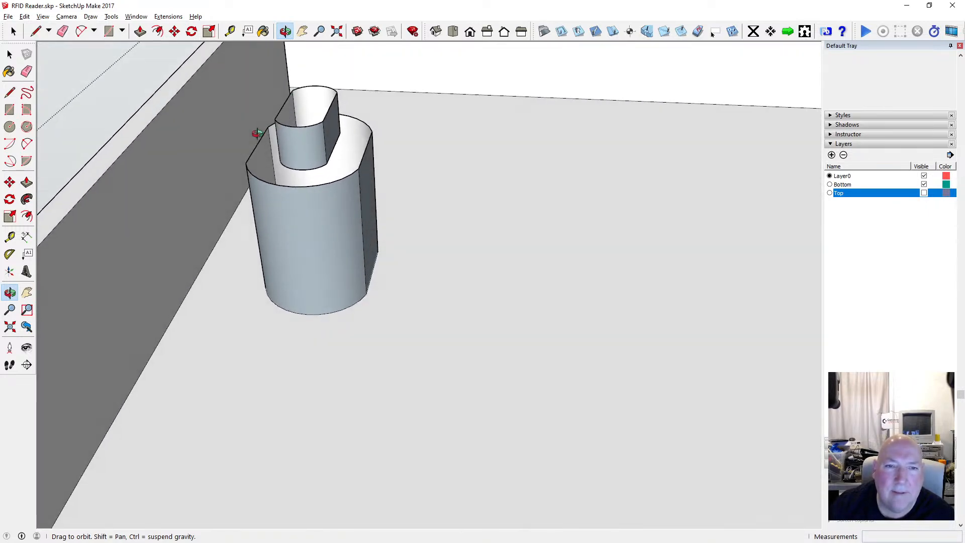
pyautogui.scroll(-4, 289, 182)
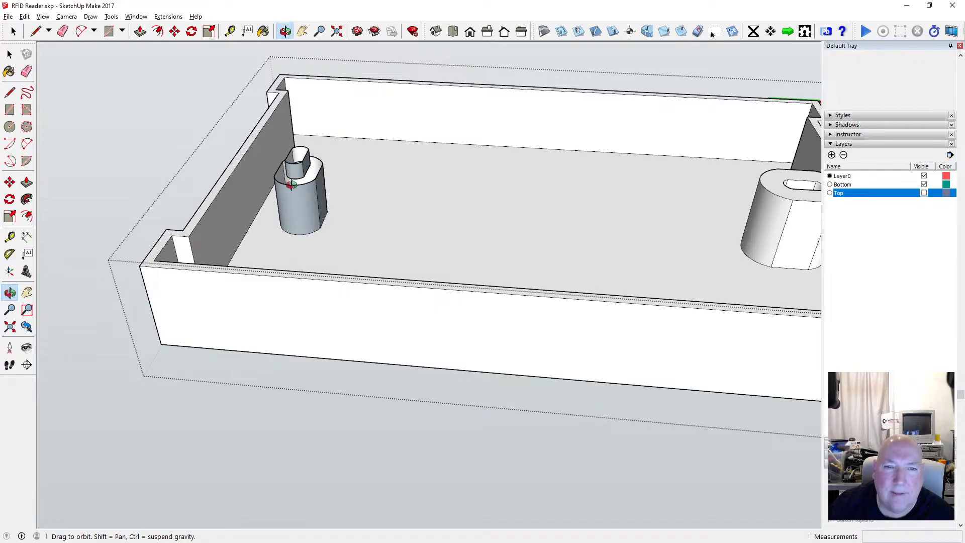
# Retrace the 5.5 mm straight edge on the post's outer rim to close the open shoulder with a face.
pyautogui.scroll(5, 291, 185)
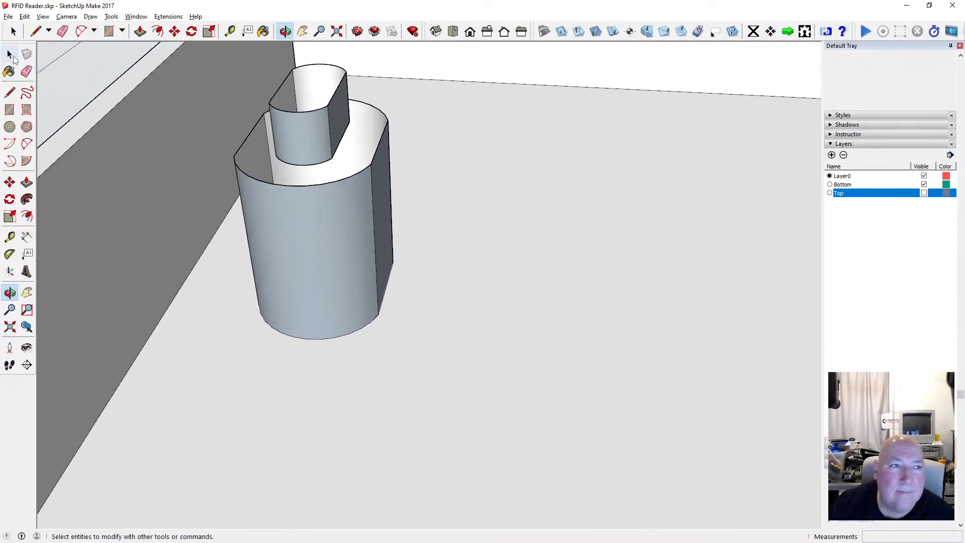
pyautogui.click(10, 92)
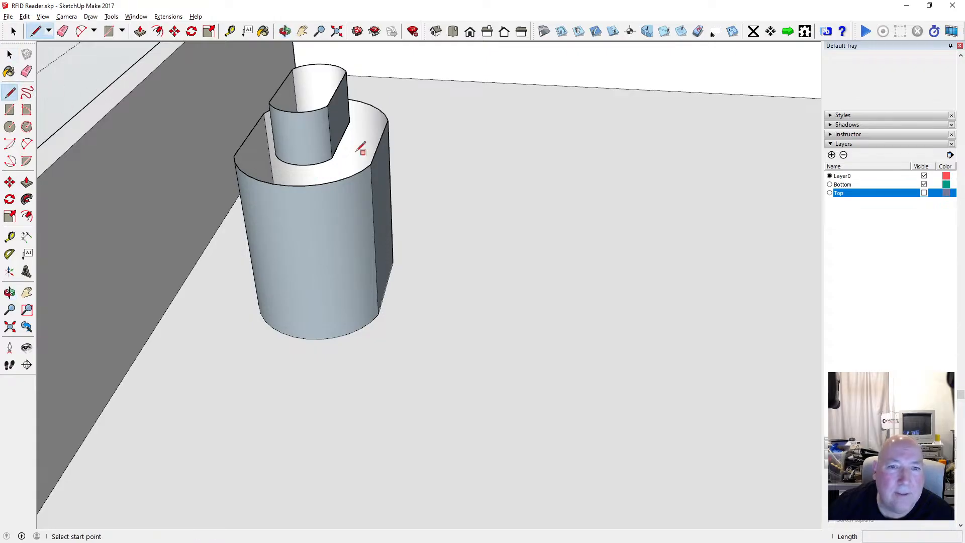
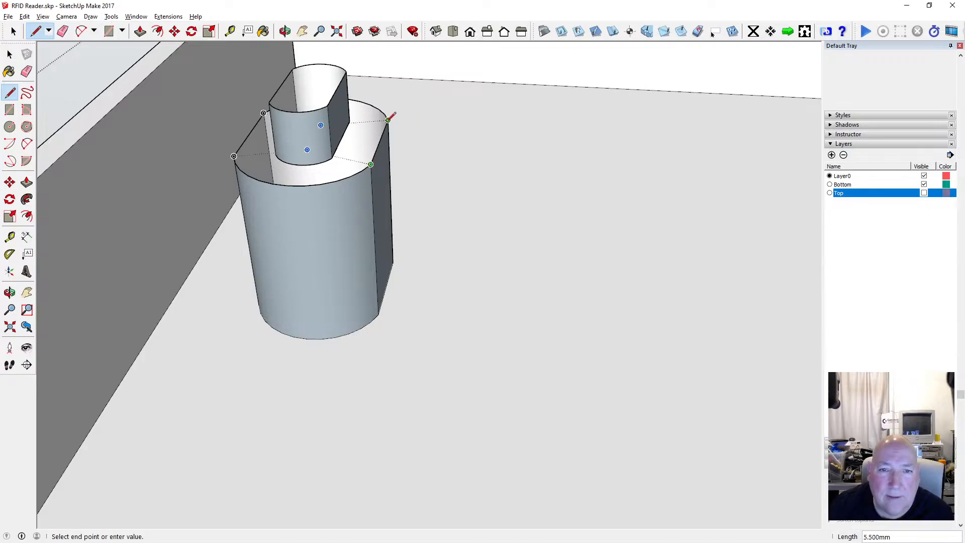
pyautogui.click(388, 120)
pyautogui.click(10, 53)
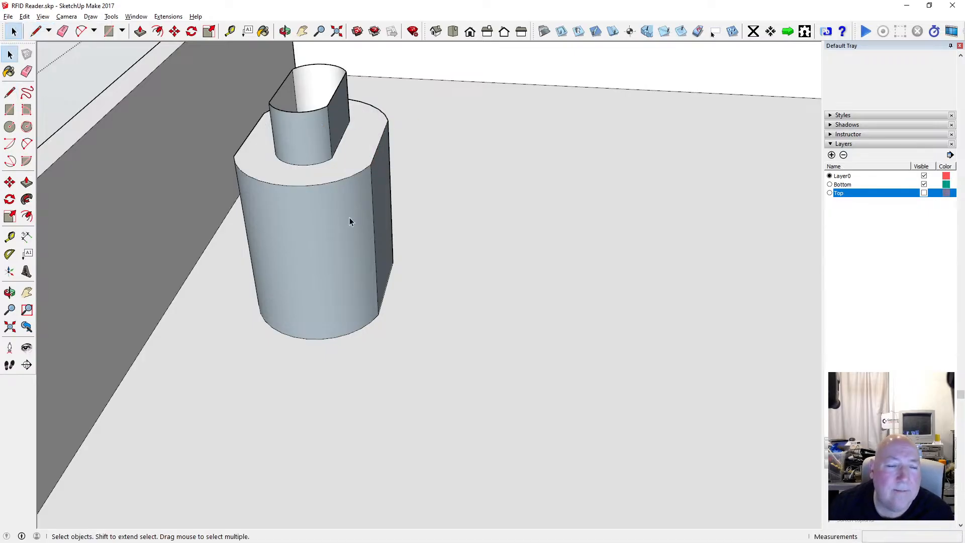
# Pull the post's shoulder face up 3 mm to lie flush with the top of the central oval tube.
pyautogui.scroll(-6, 352, 215)
pyautogui.click(141, 32)
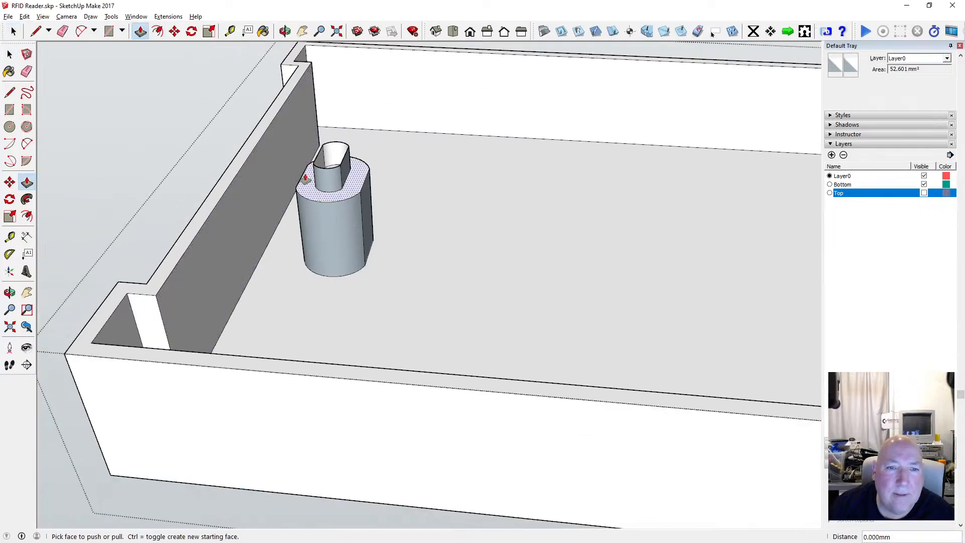
pyautogui.click(305, 177)
pyautogui.click(252, 152)
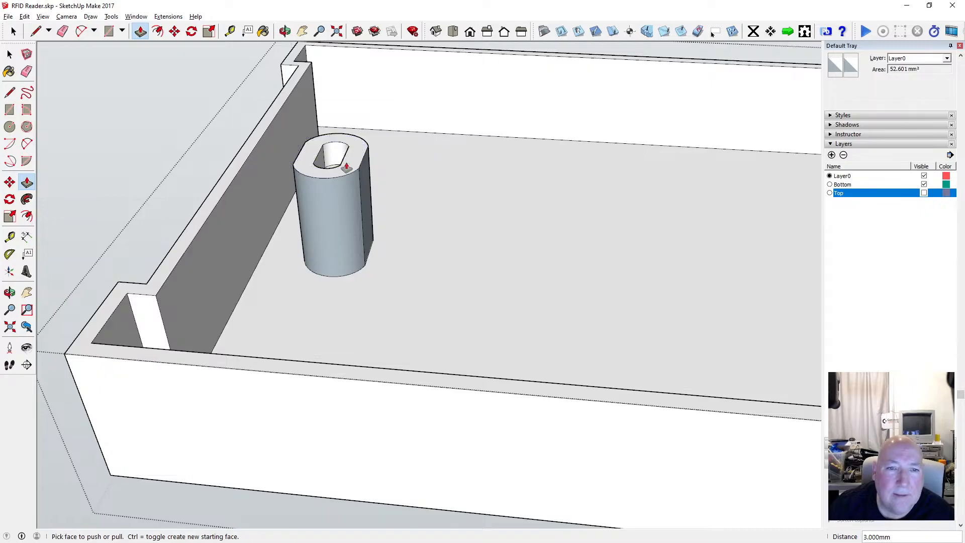
pyautogui.moveTo(345, 162)
pyautogui.mouseDown(button='middle')
pyautogui.moveTo(298, 54)
pyautogui.moveTo(295, 116)
pyautogui.moveTo(312, 151)
pyautogui.moveTo(343, 150)
pyautogui.mouseUp(button='middle')
pyautogui.press('space')
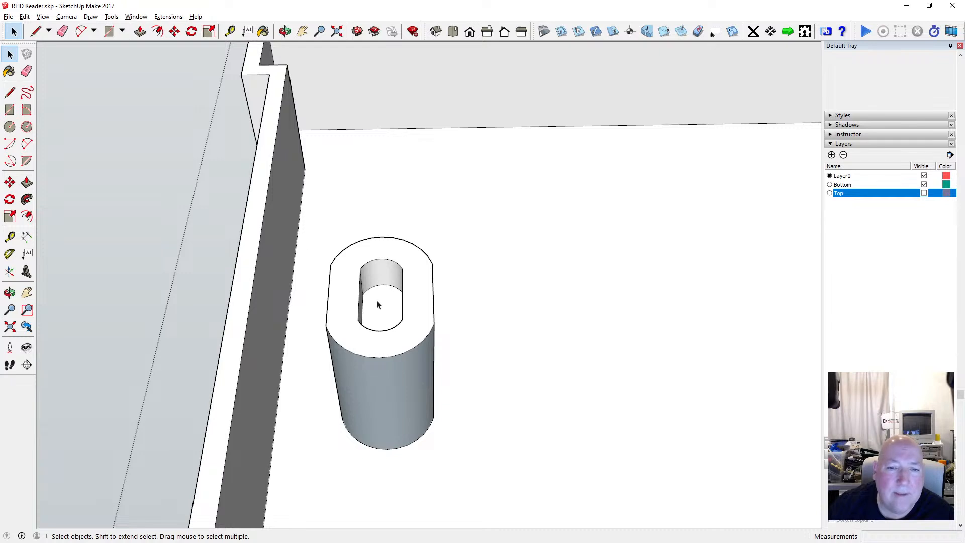
# Reverse the curved outer face and the adjacent flat side face of the rebuilt screw post.
pyautogui.click(284, 31)
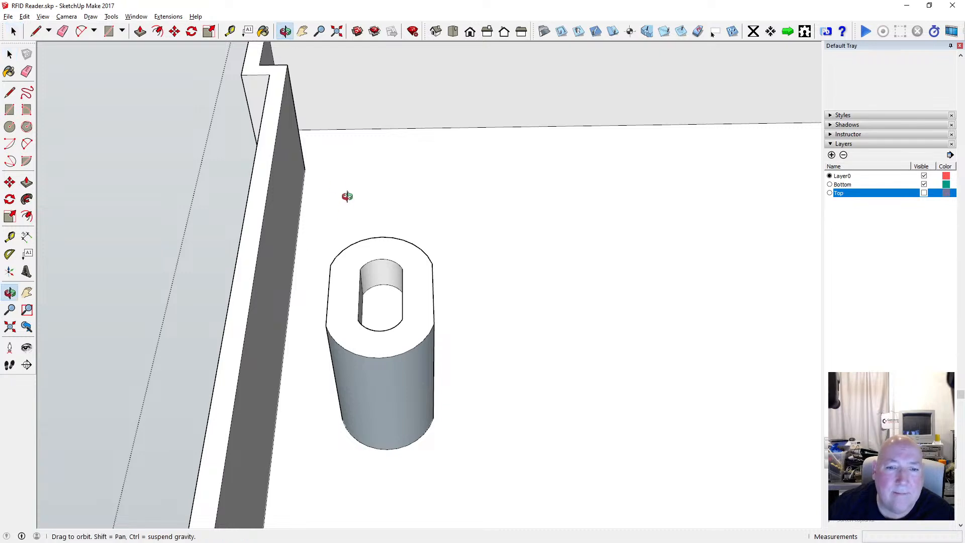
pyautogui.scroll(-5, 345, 191)
pyautogui.moveTo(379, 156); pyautogui.dragTo(366, 385)
pyautogui.scroll(5, 377, 211)
pyautogui.moveTo(354, 278)
pyautogui.mouseDown()
pyautogui.moveTo(278, 261)
pyautogui.moveTo(337, 389)
pyautogui.moveTo(355, 382)
pyautogui.moveTo(355, 317)
pyautogui.moveTo(389, 265)
pyautogui.moveTo(363, 284)
pyautogui.mouseUp()
pyautogui.press('space')
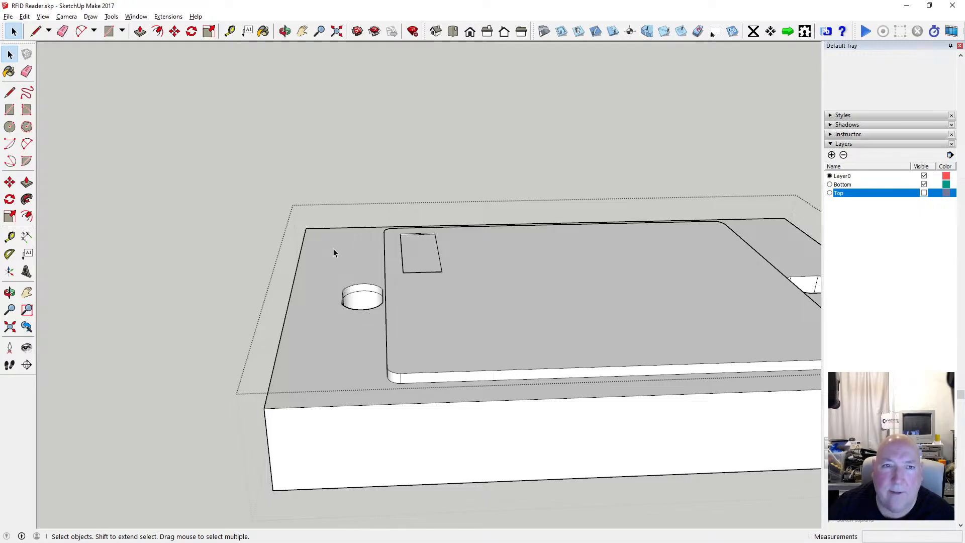
pyautogui.moveTo(328, 224); pyautogui.dragTo(310, 292, button='middle')
pyautogui.scroll(5, 359, 299)
pyautogui.press('space')
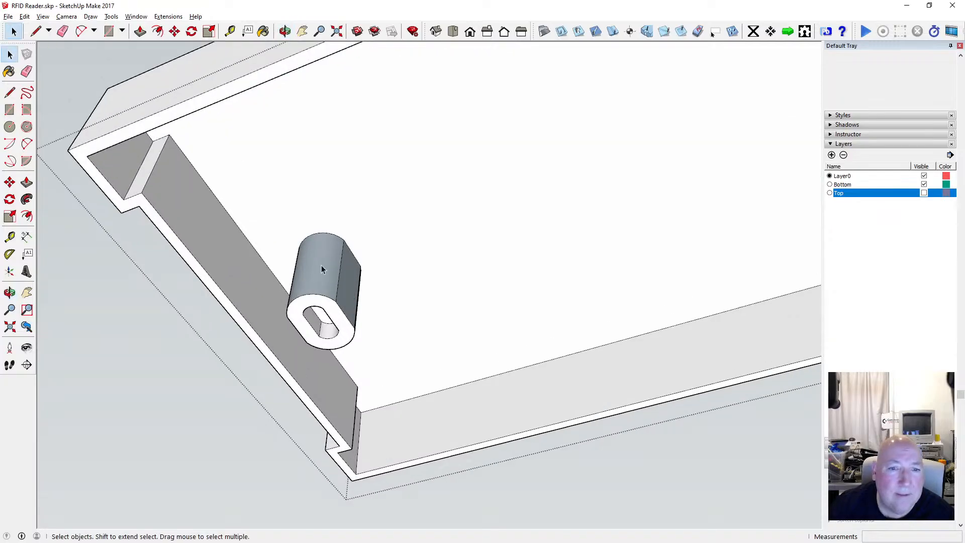
pyautogui.keyDown('shift'); pyautogui.click(351, 282); pyautogui.keyUp('shift')
pyautogui.rightClick(352, 282)
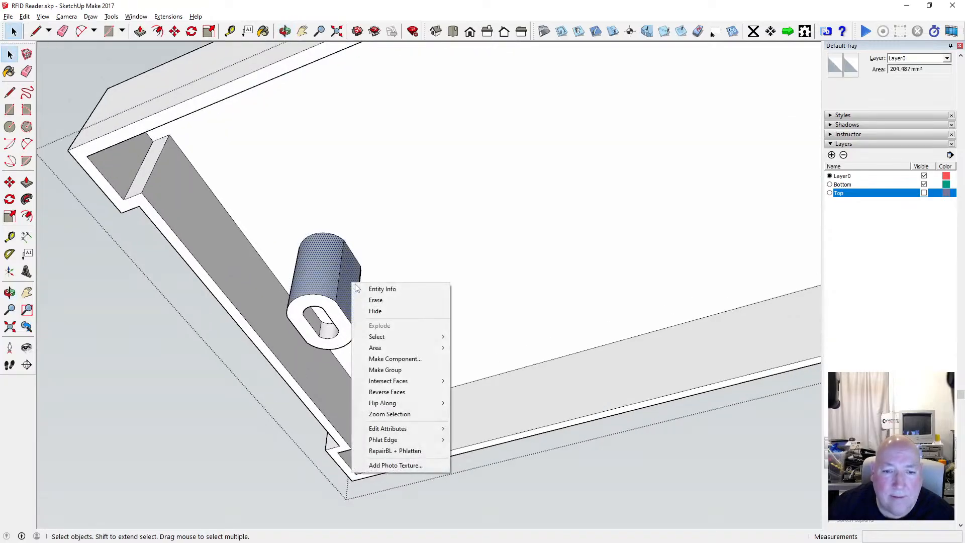
pyautogui.click(406, 390)
# Reverse the post's remaining outer side faces and delete the face at the bottom of its oval hole.
pyautogui.press('o')
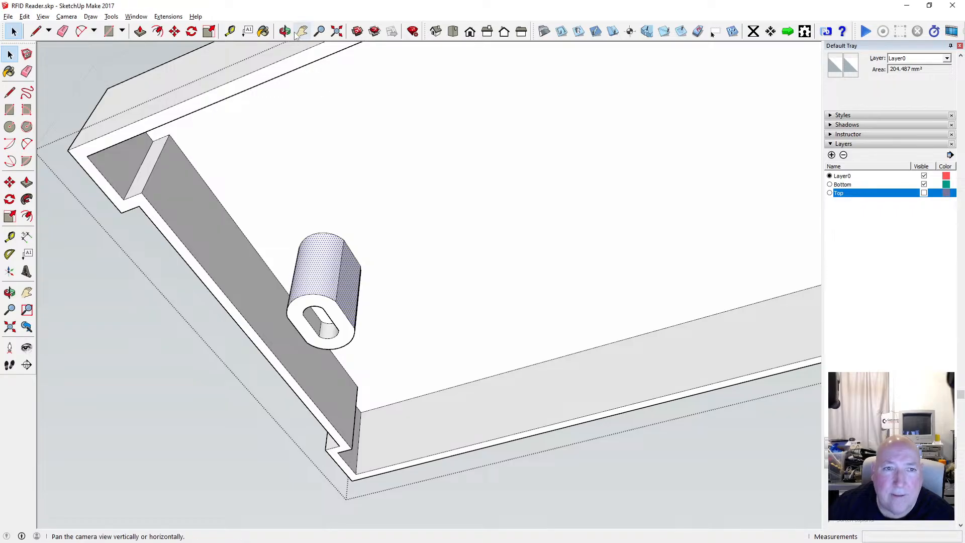
pyautogui.moveTo(388, 234); pyautogui.dragTo(427, 201)
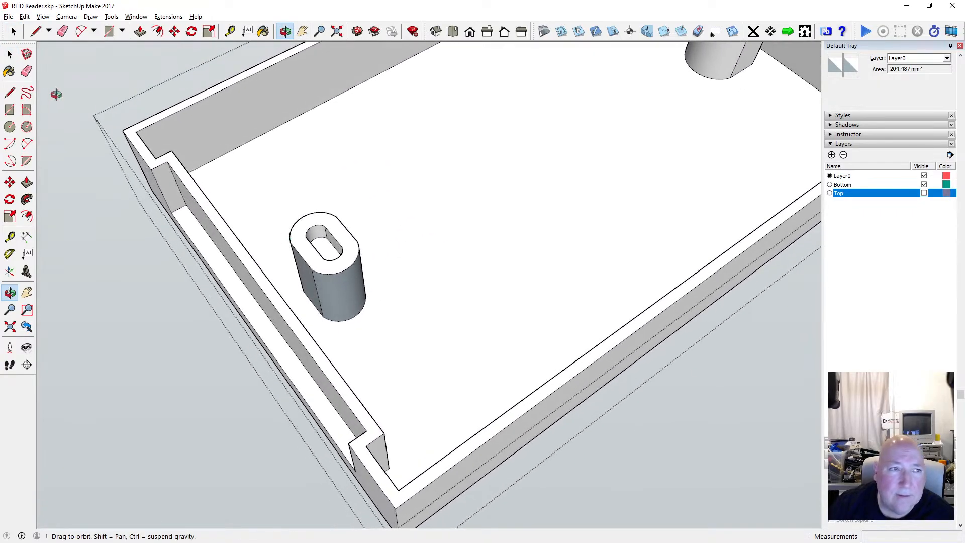
pyautogui.click(9, 54)
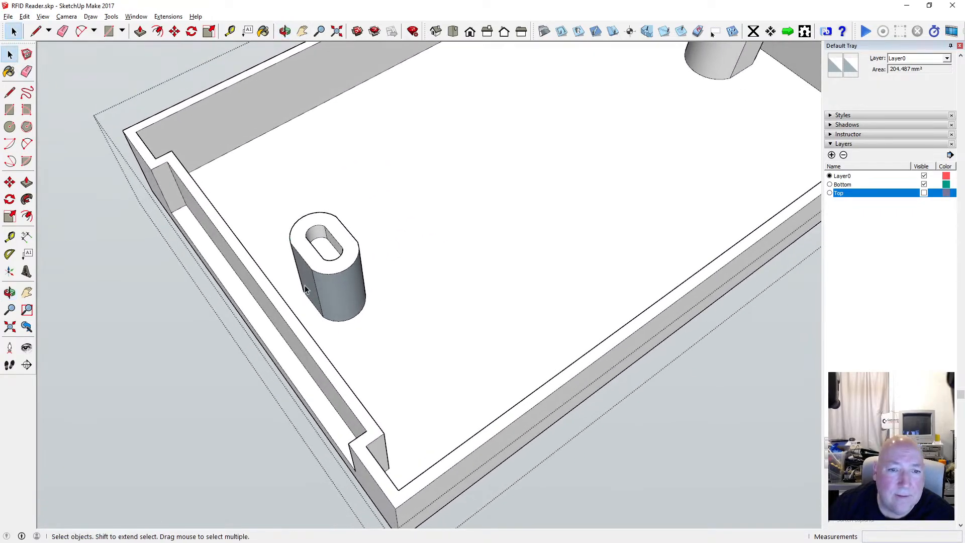
pyautogui.rightClick(341, 293)
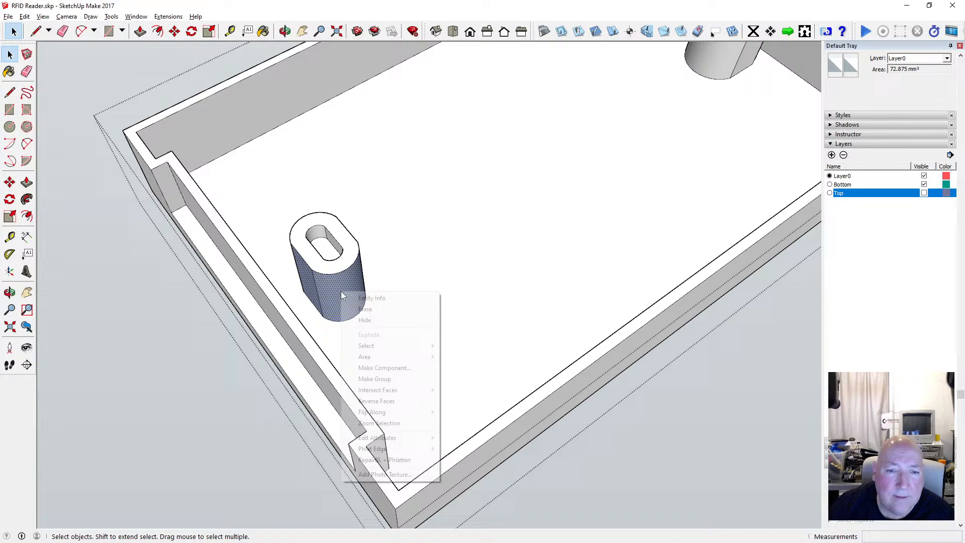
pyautogui.click(395, 402)
pyautogui.click(330, 254)
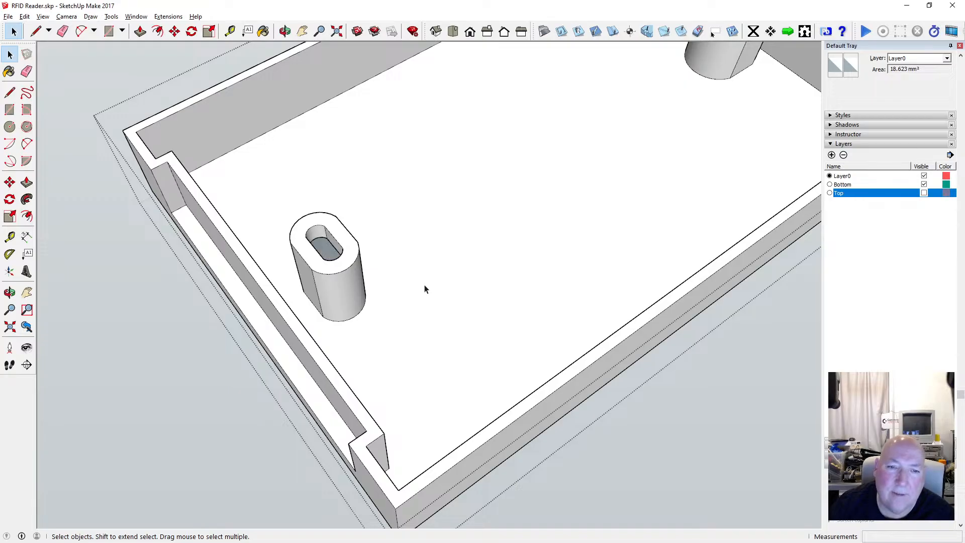
pyautogui.press('Delete')
# Examine the oval recess under the screw post from the case's outer floor side, checking its inner walls.
pyautogui.click(285, 31)
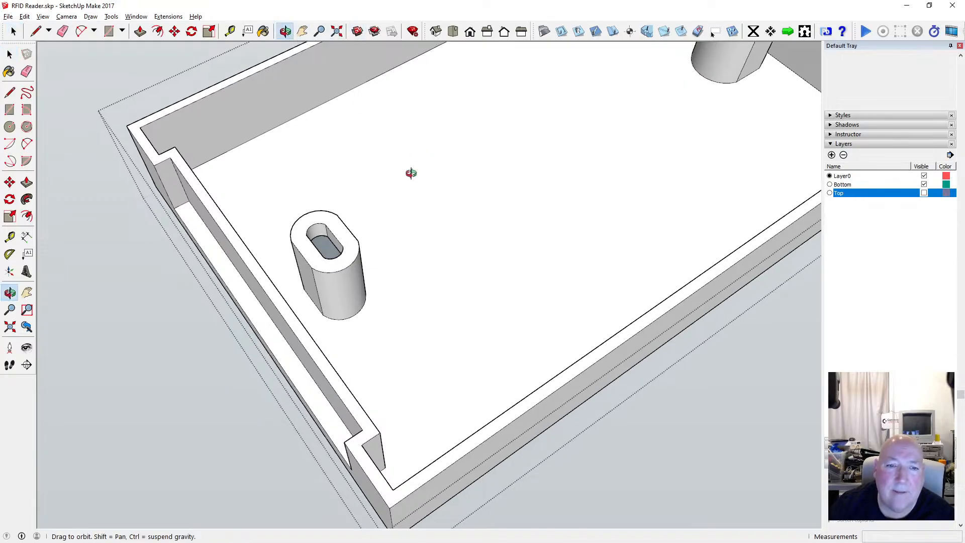
pyautogui.moveTo(409, 172); pyautogui.dragTo(358, 377)
pyautogui.scroll(5, 334, 218)
pyautogui.scroll(2, 358, 364)
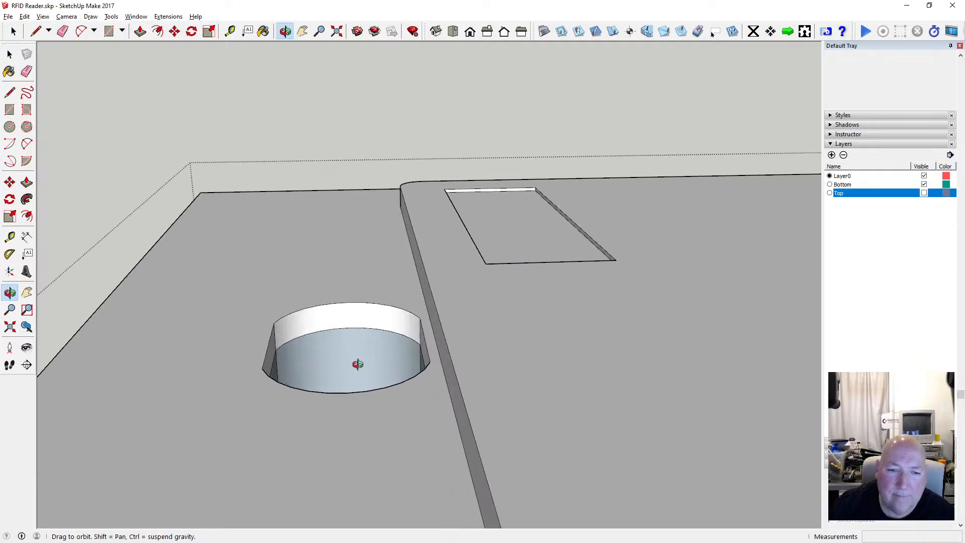
pyautogui.scroll(-5, 307, 318)
pyautogui.moveTo(306, 316); pyautogui.dragTo(568, 362)
pyautogui.scroll(5, 340, 367)
pyautogui.scroll(2, 353, 344)
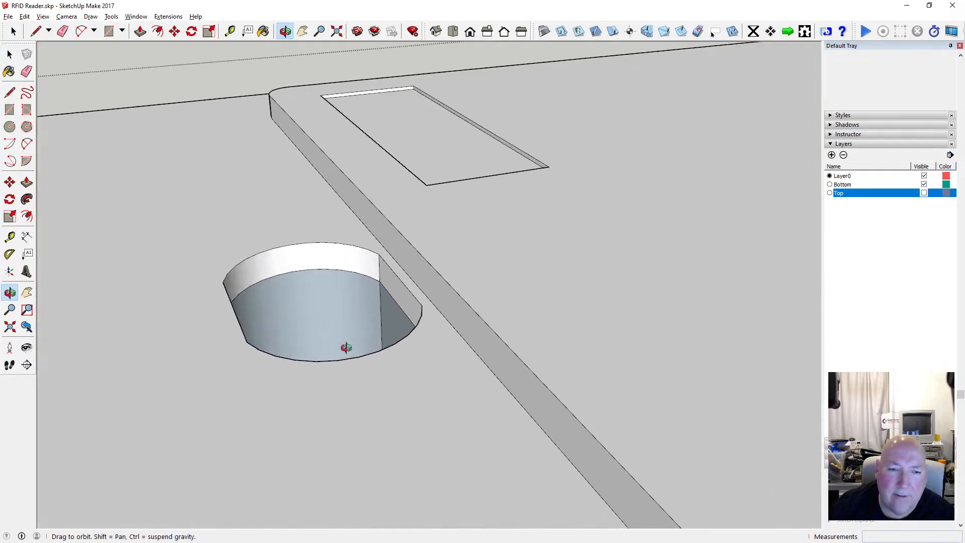
pyautogui.moveTo(345, 346); pyautogui.dragTo(327, 384)
pyautogui.scroll(4, 327, 384)
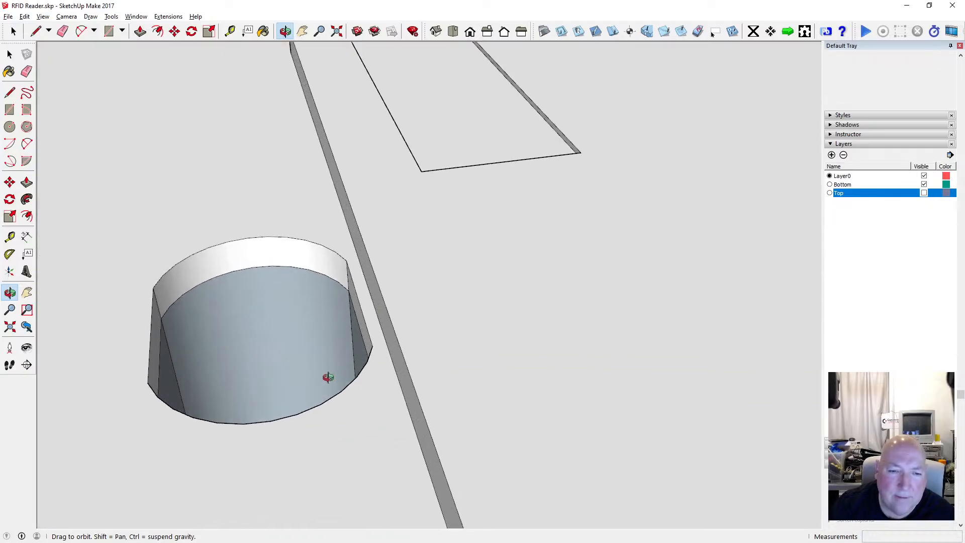
# Delete the straight 5.5 mm edge along the bottom of the oval screw recess's flat wall.
pyautogui.click(9, 54)
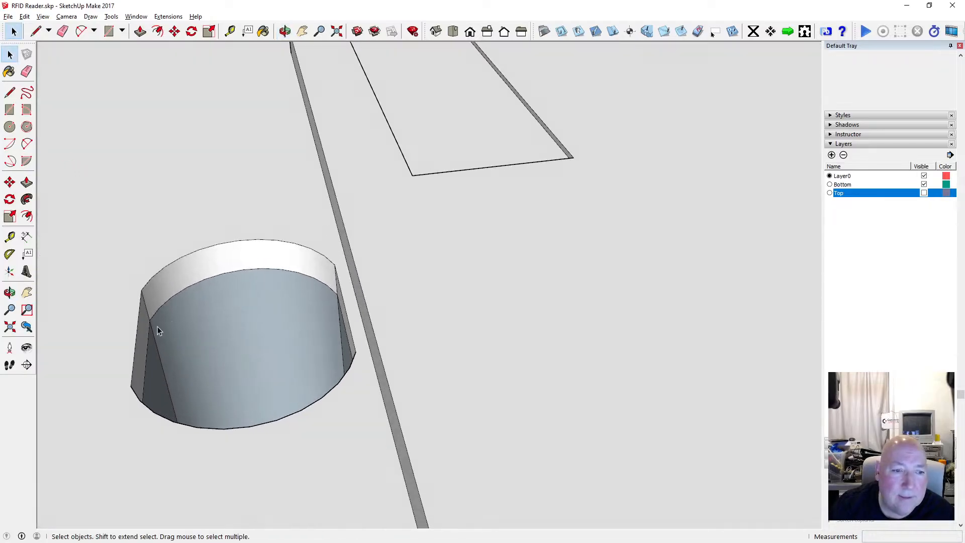
pyautogui.press('Delete')
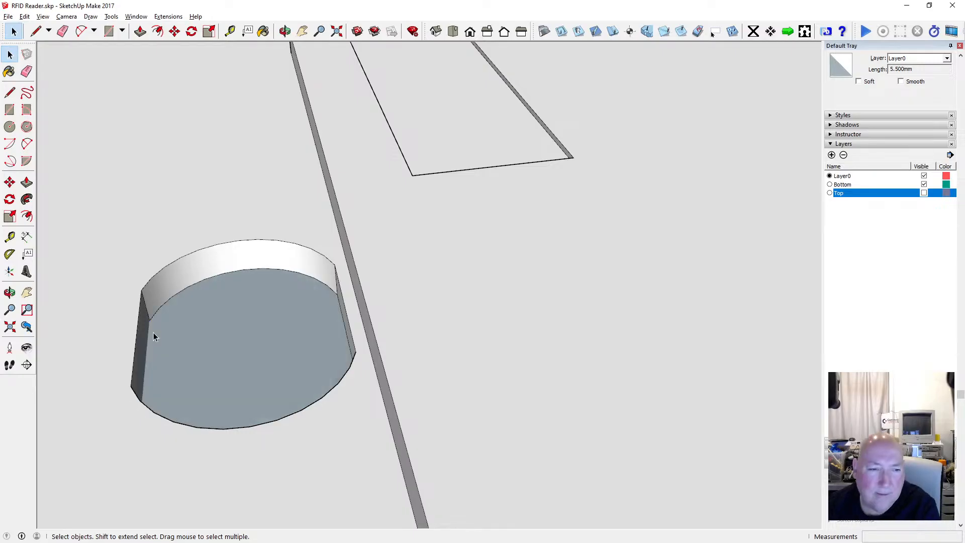
# Try to delete the face closing off the oval screw recess, check the case interior, and undo the erase.
pyautogui.click(191, 321)
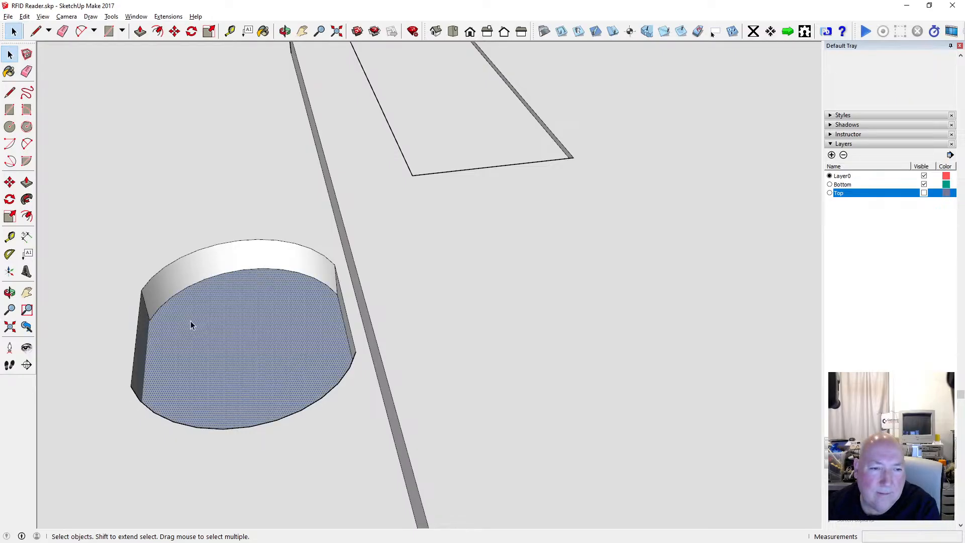
pyautogui.press('Delete')
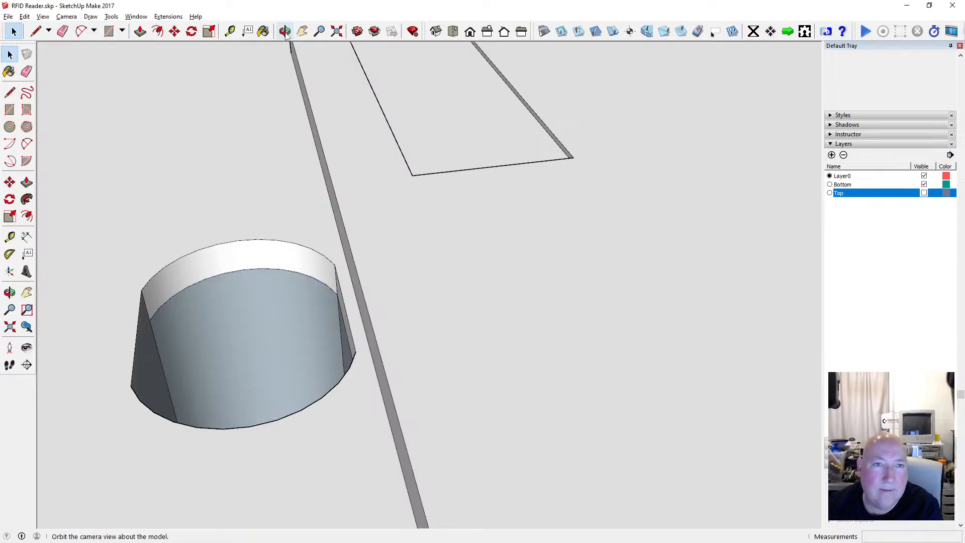
pyautogui.click(285, 31)
pyautogui.scroll(-5, 302, 207)
pyautogui.moveTo(302, 207); pyautogui.dragTo(206, 130)
pyautogui.click(26, 16)
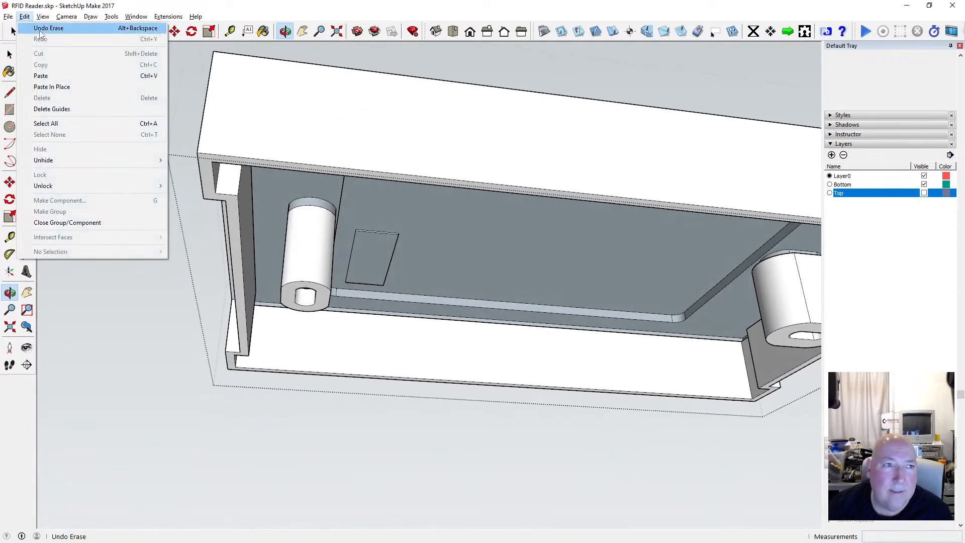
pyautogui.click(45, 26)
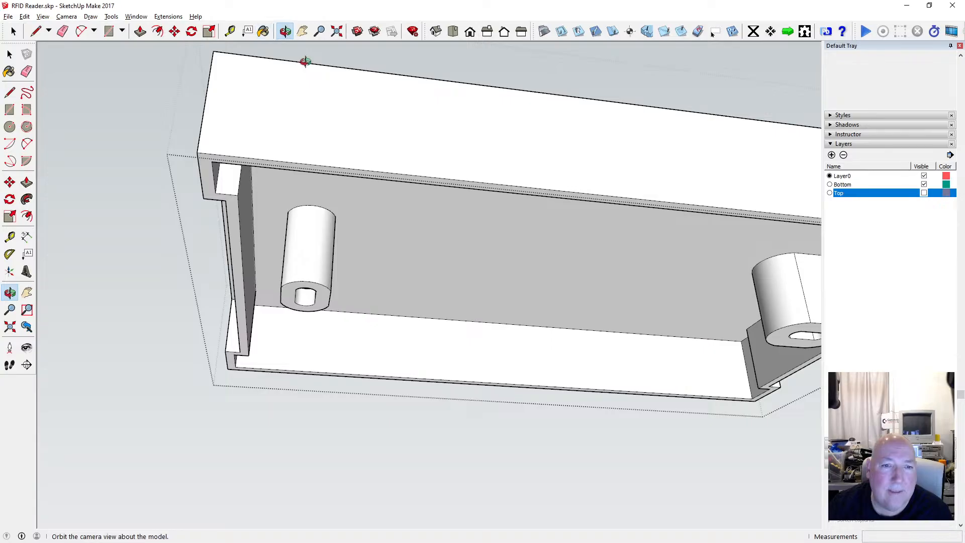
# Examine the covering face and rim corners of the oval screw recess from outside the case floor.
pyautogui.moveTo(305, 61); pyautogui.dragTo(322, 296)
pyautogui.scroll(-5, 414, 196)
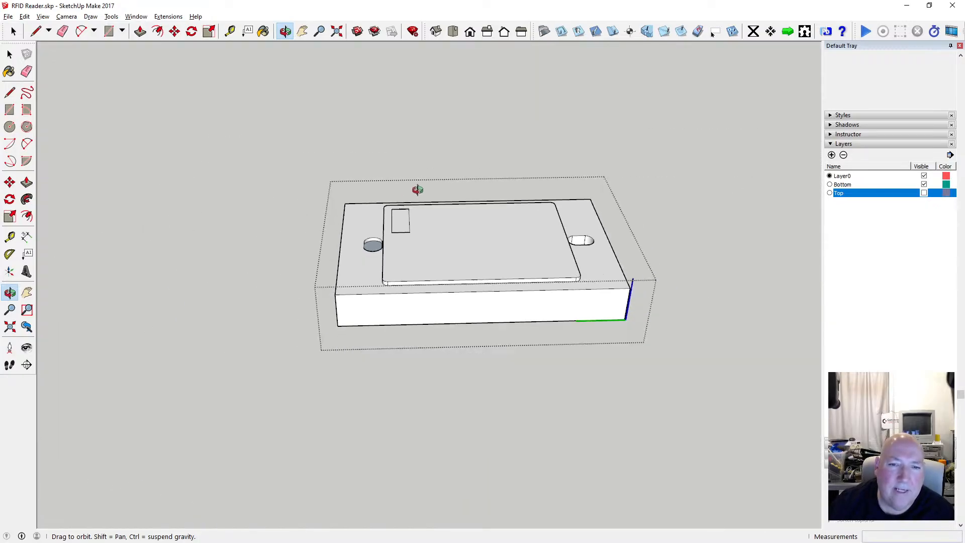
pyautogui.moveTo(413, 295); pyautogui.dragTo(371, 473)
pyautogui.scroll(4, 376, 265)
pyautogui.scroll(6, 370, 234)
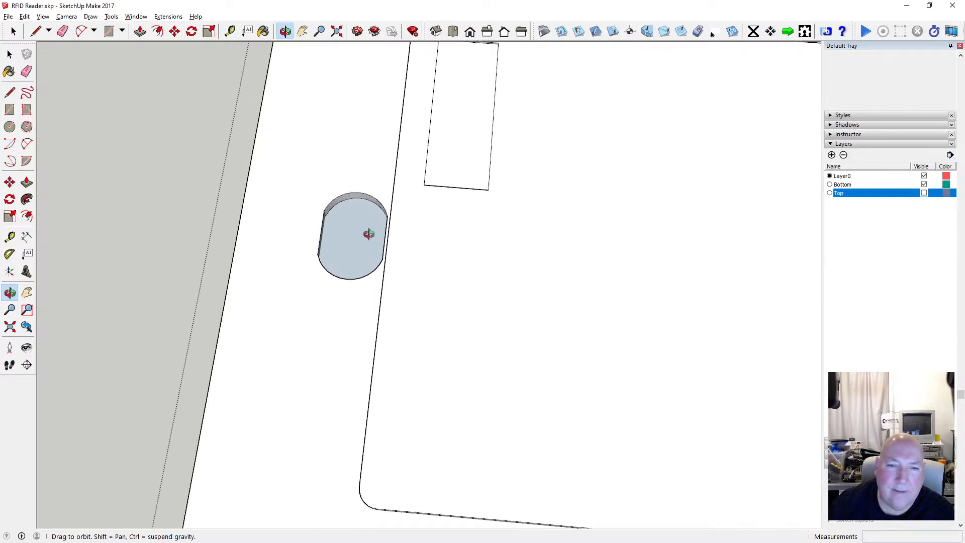
pyautogui.moveTo(262, 247); pyautogui.dragTo(209, 359)
pyautogui.scroll(3, 208, 360)
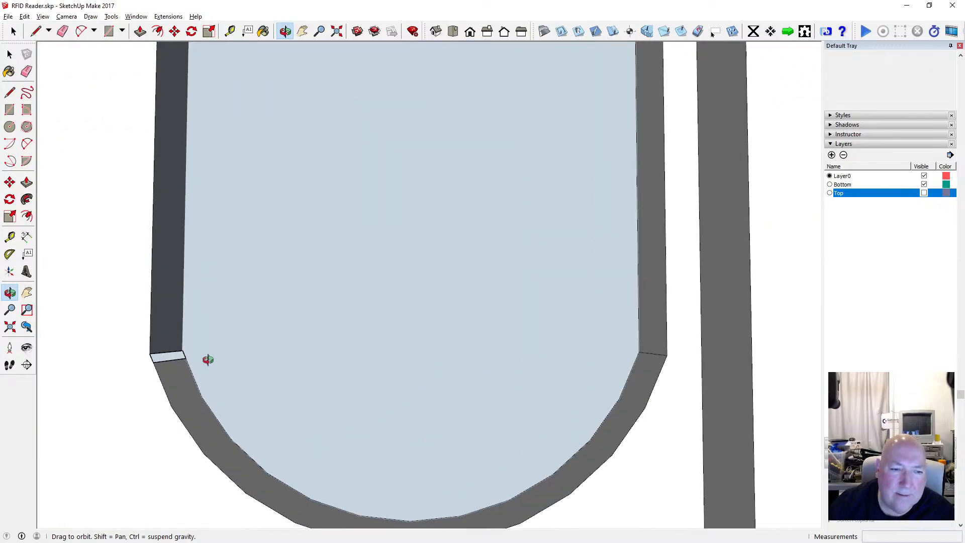
pyautogui.scroll(-2, 197, 352)
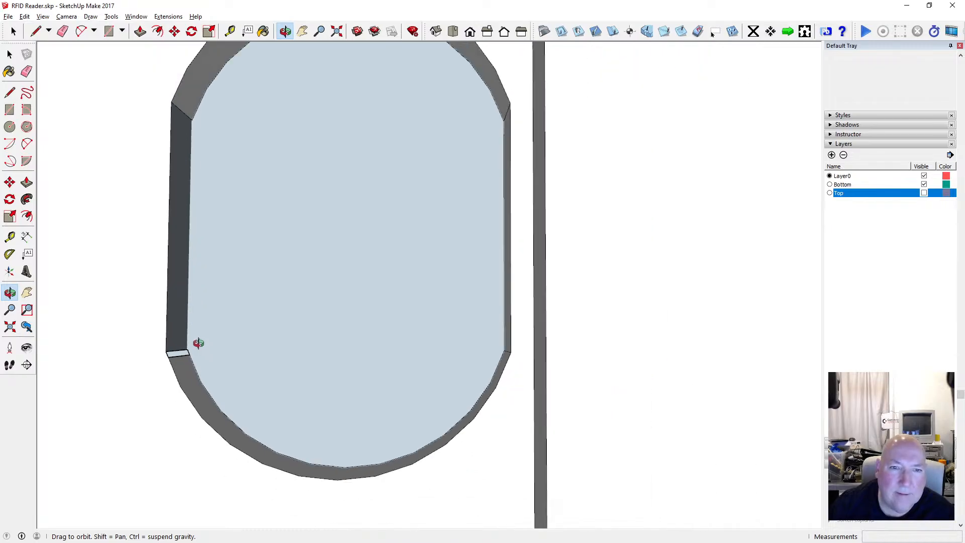
pyautogui.scroll(-3, 216, 318)
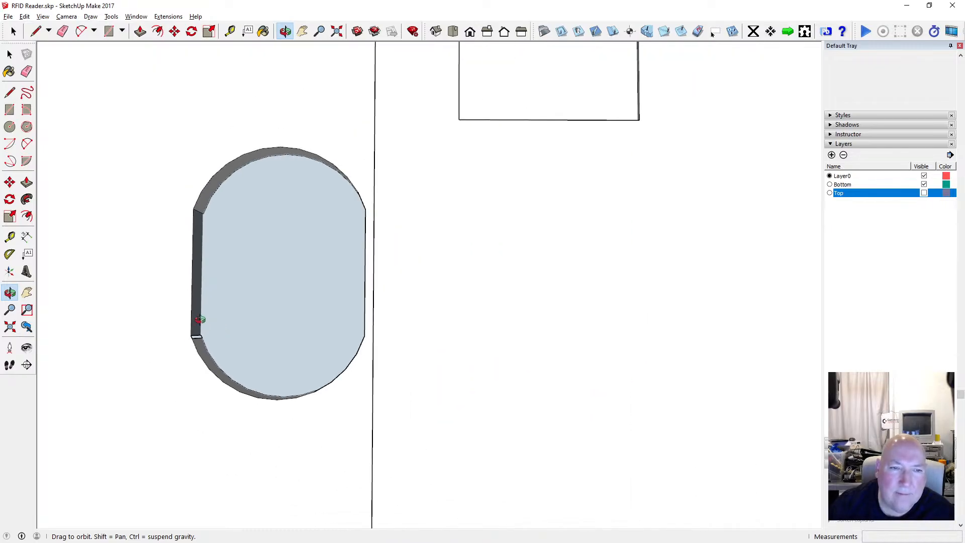
pyautogui.scroll(-1, 285, 302)
pyautogui.moveTo(273, 297); pyautogui.dragTo(306, 200)
# Switch the face style to X-ray to see through the walls of the rebuilt screw post.
pyautogui.click(43, 16)
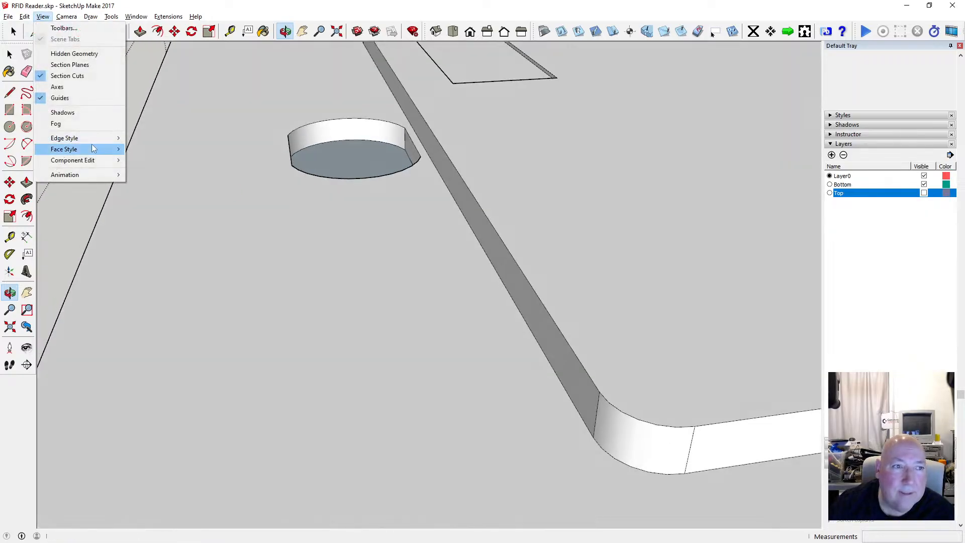
pyautogui.moveTo(105, 146)
pyautogui.click(147, 150)
pyautogui.moveTo(289, 190); pyautogui.dragTo(377, 267)
pyautogui.scroll(-3, 378, 266)
pyautogui.scroll(4, 254, 280)
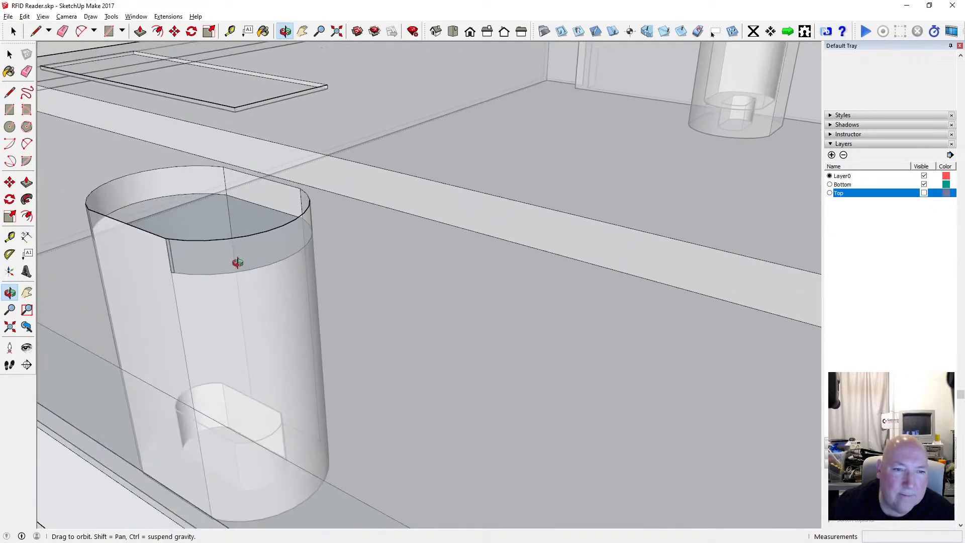
pyautogui.scroll(-2, 222, 280)
pyautogui.scroll(3, 223, 277)
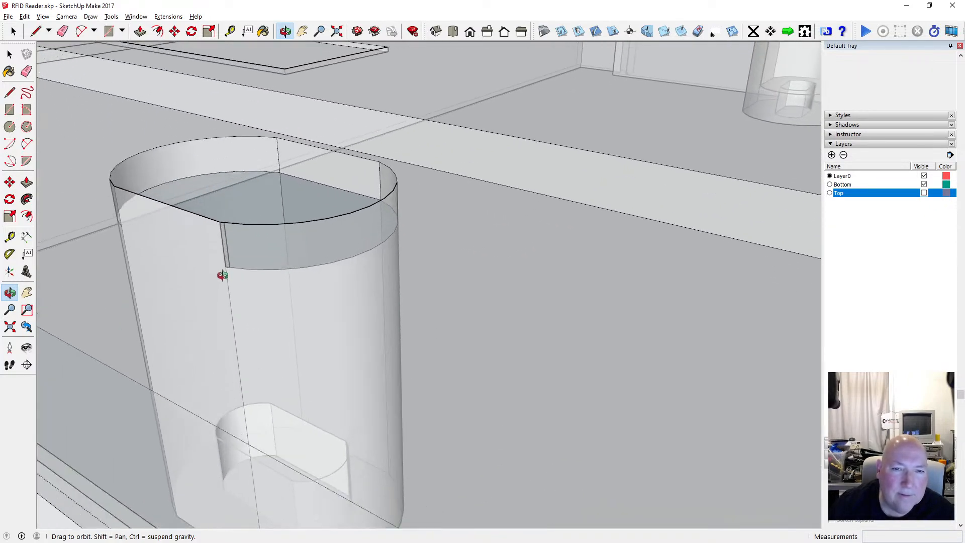
# Undo the last edge deletion on the screw recess and redo it.
pyautogui.press('space')
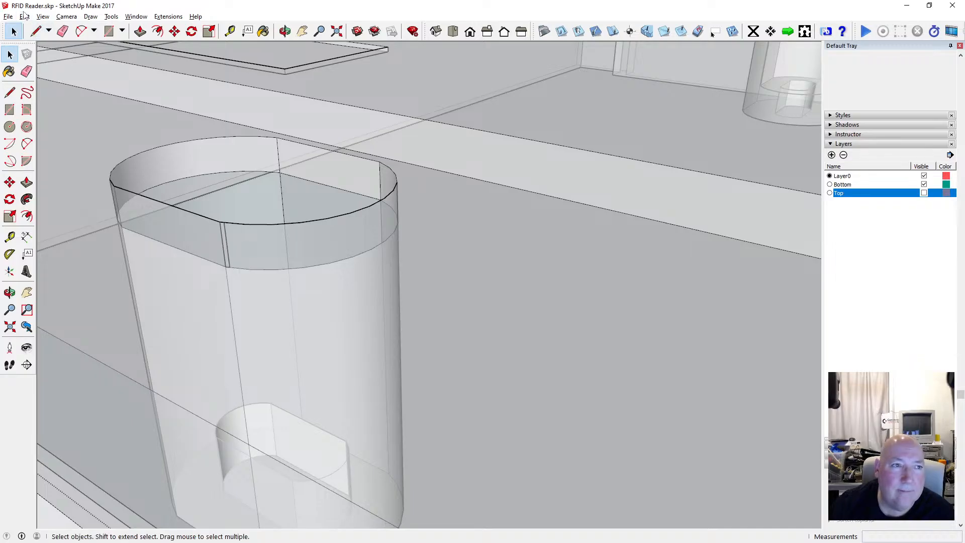
pyautogui.click(36, 32)
pyautogui.click(25, 17)
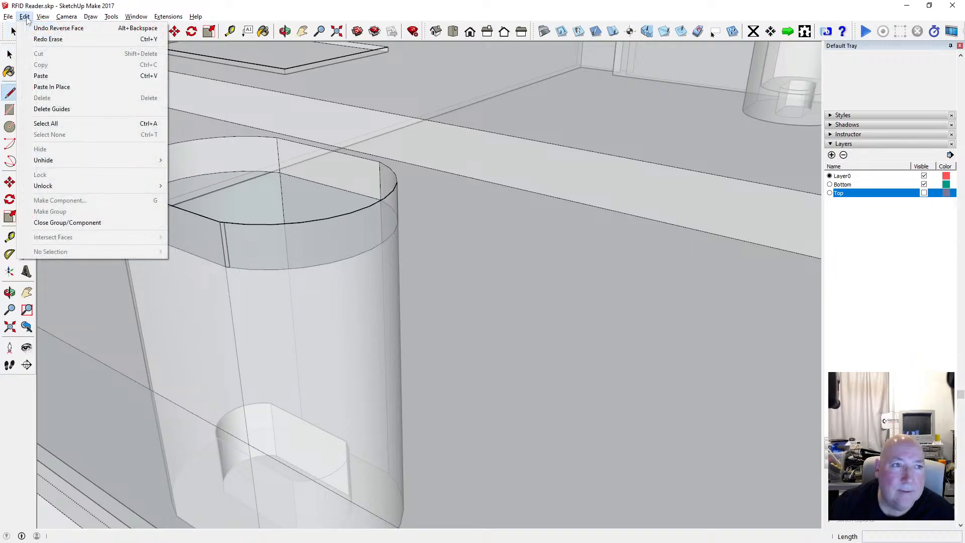
pyautogui.click(55, 39)
pyautogui.click(44, 39)
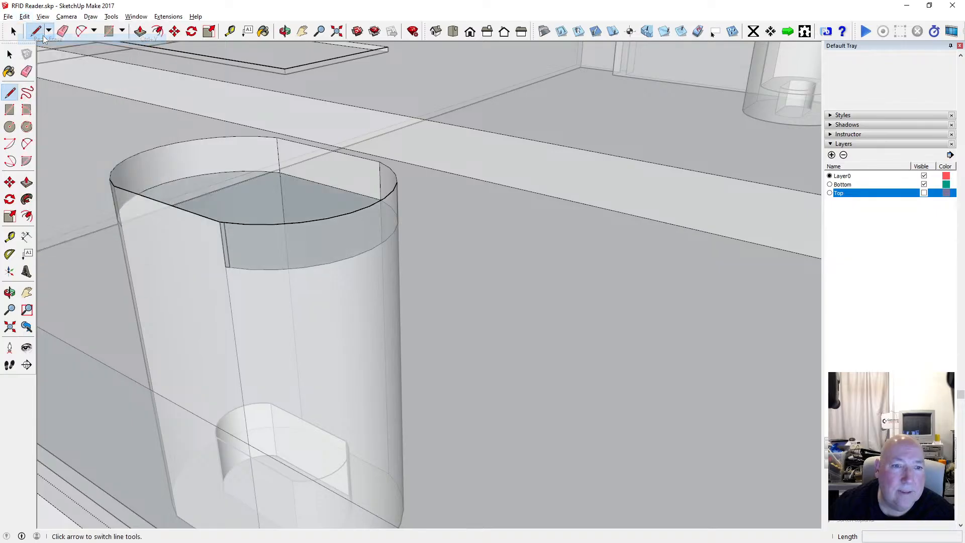
# Try to delete the edges around the narrow sliver at the recess corner, and undo both erasures.
pyautogui.press('space')
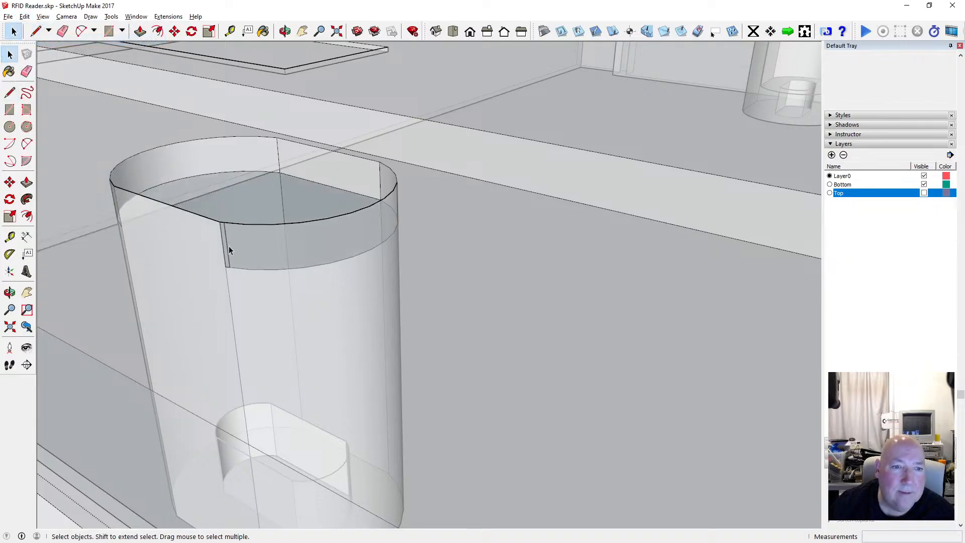
pyautogui.click(240, 268)
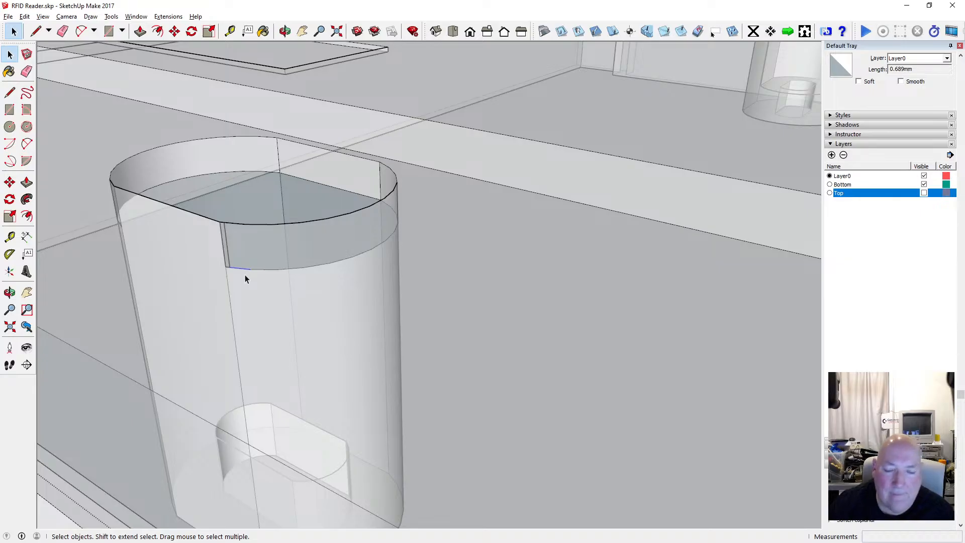
pyautogui.click(230, 254)
pyautogui.click(229, 259)
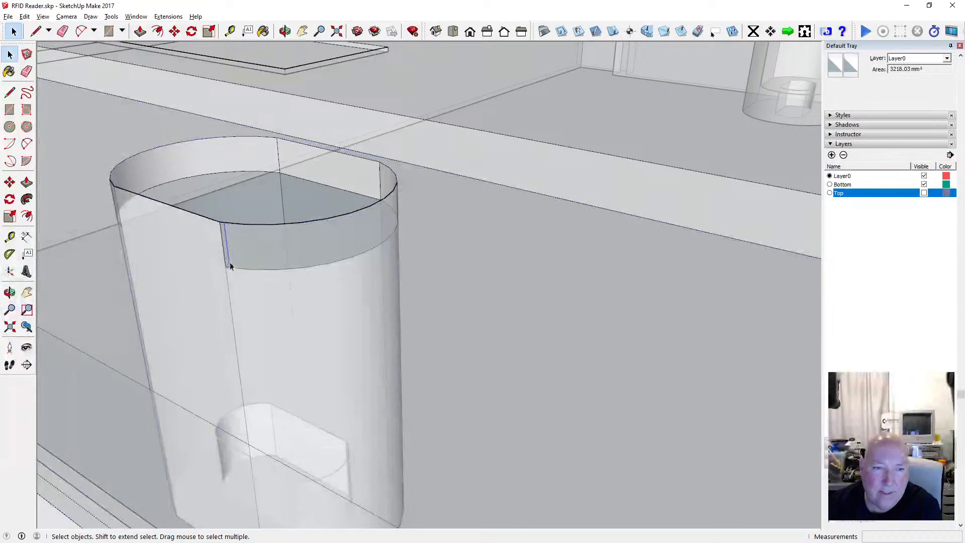
pyautogui.press('Delete')
pyautogui.click(232, 269)
pyautogui.press('Delete')
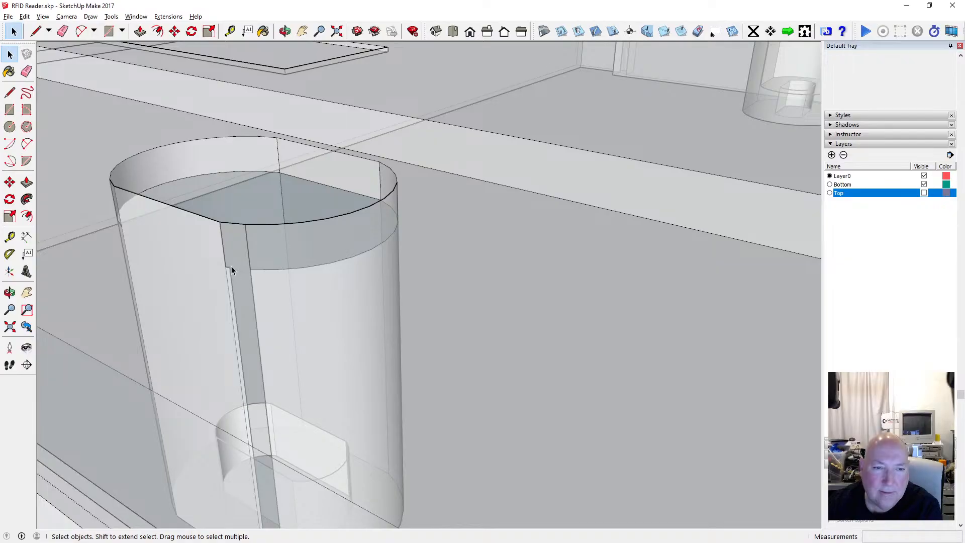
pyautogui.click(232, 270)
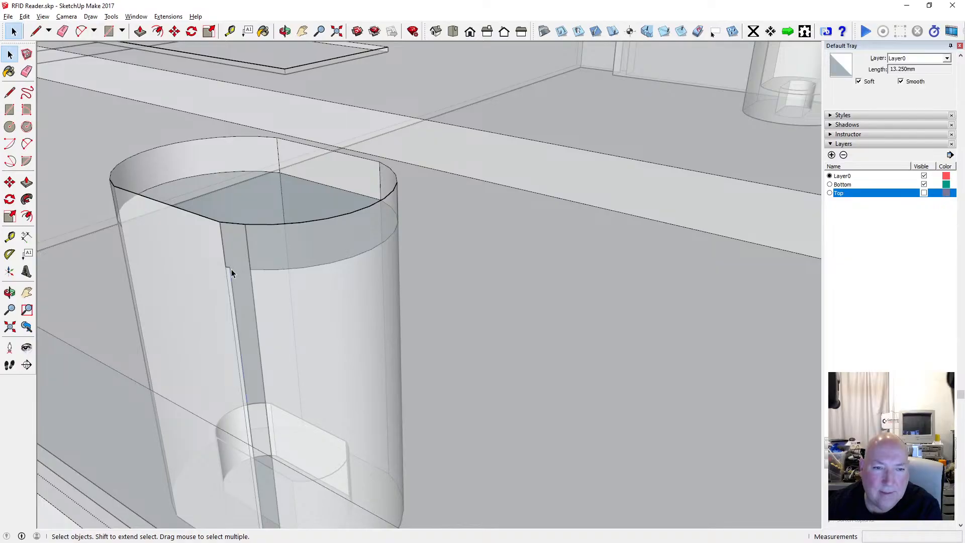
pyautogui.click(24, 17)
pyautogui.click(46, 29)
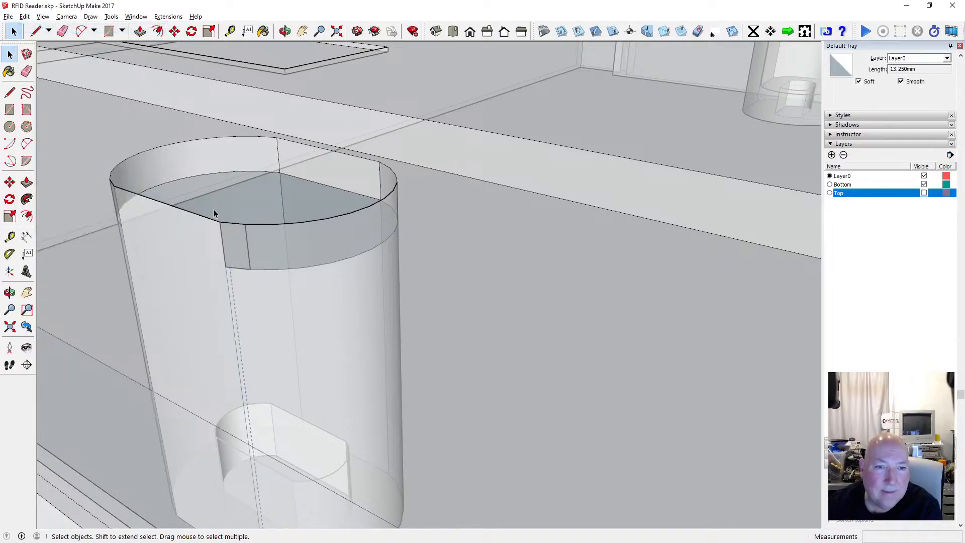
pyautogui.click(24, 17)
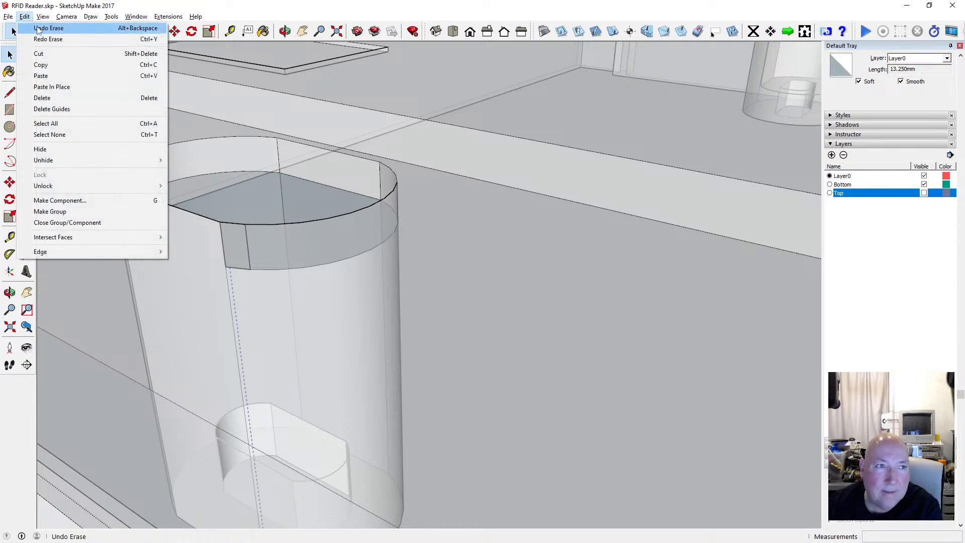
pyautogui.click(46, 28)
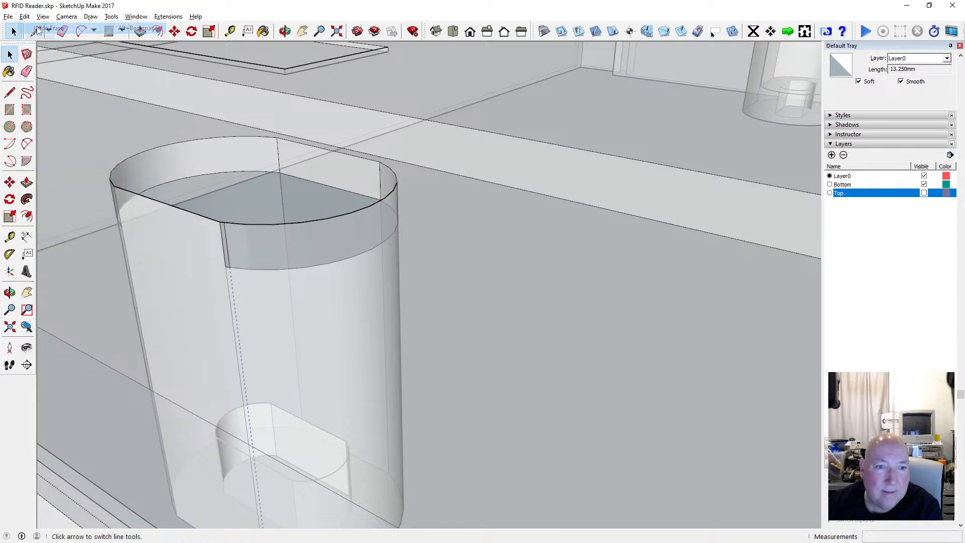
# Draw a 0.139 mm line between the lower endpoints of the narrow sliver at the recess corner.
pyautogui.click(10, 93)
pyautogui.click(228, 266)
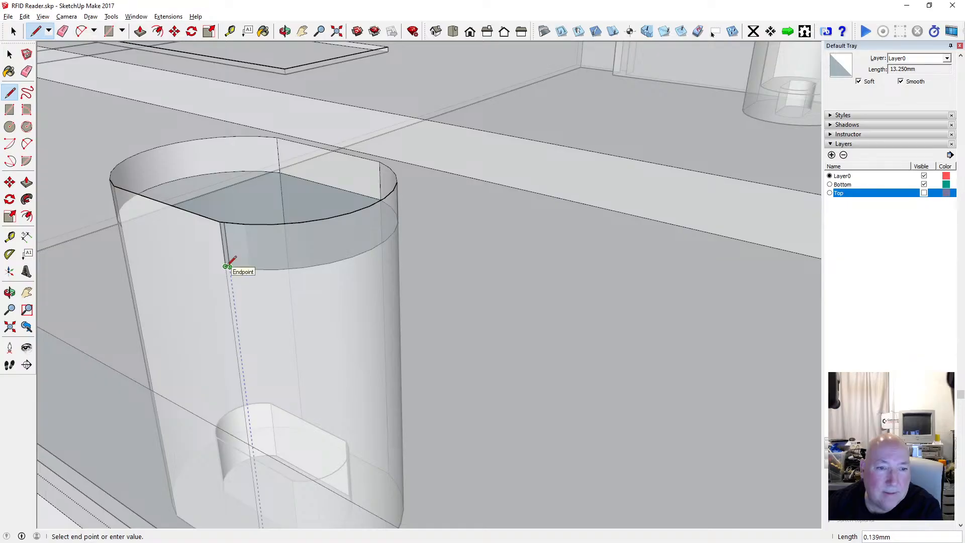
pyautogui.press('Escape')
pyautogui.click(10, 54)
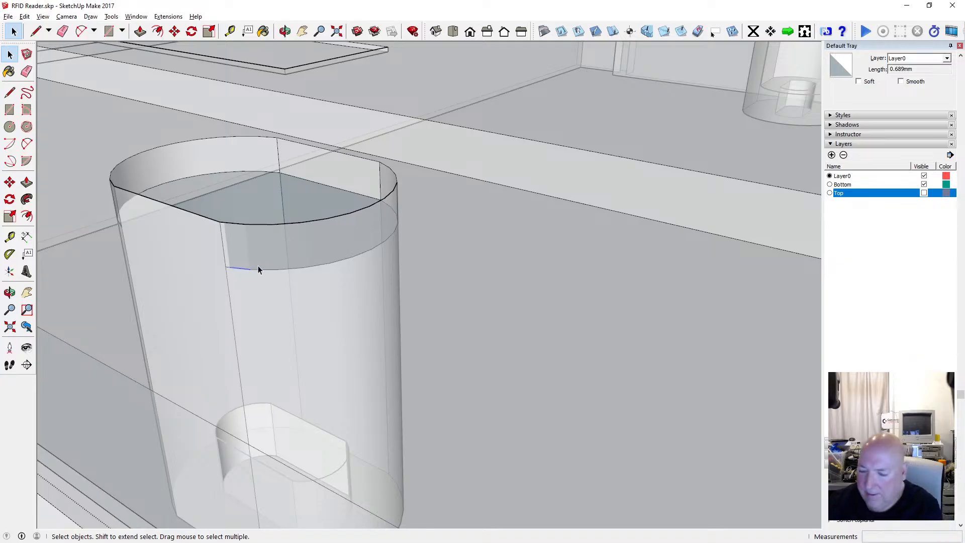
# Delete the stray horizontal edge segments one by one along the near arc below the screw recess rim.
pyautogui.press('Delete')
pyautogui.click(228, 268)
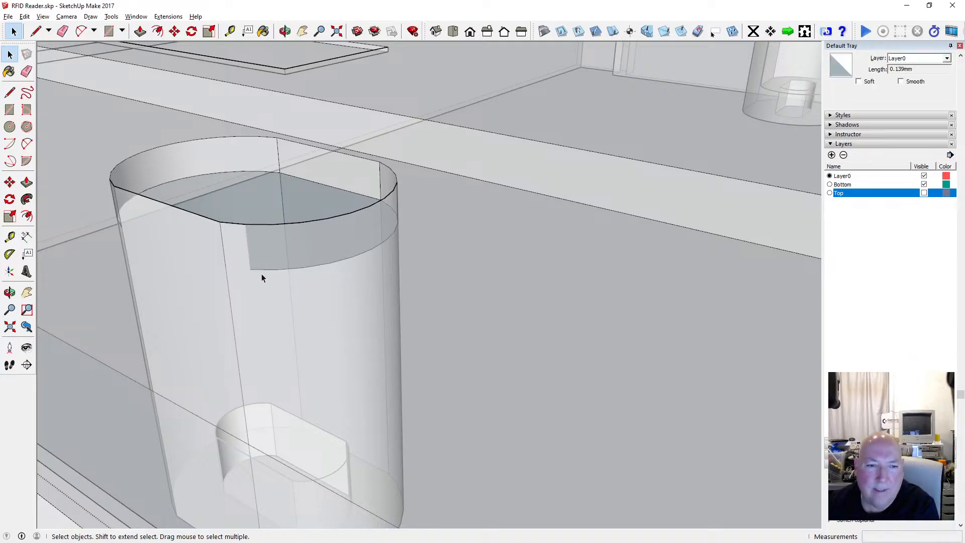
pyautogui.press('Delete')
pyautogui.click(287, 269)
pyautogui.press('Delete')
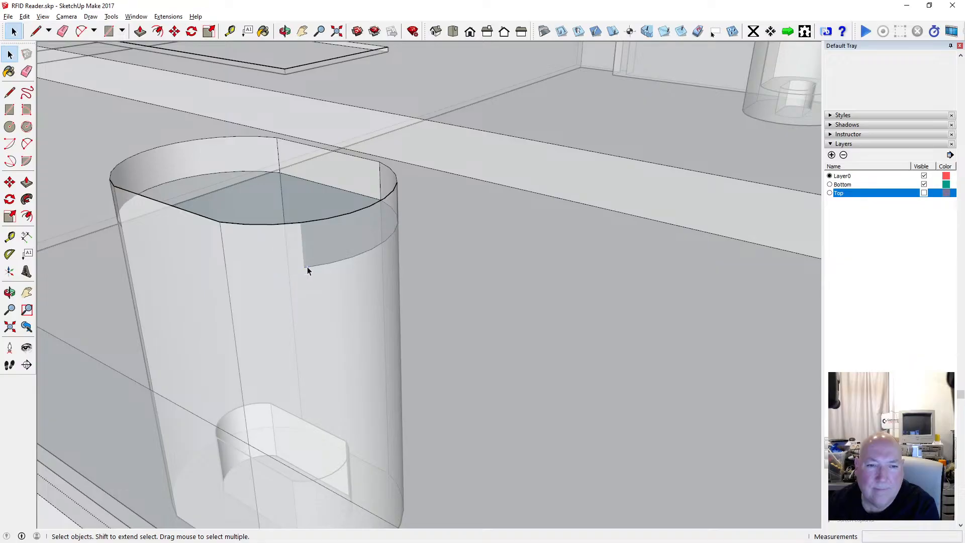
pyautogui.click(322, 265)
pyautogui.press('Delete')
pyautogui.click(338, 262)
pyautogui.press('Delete')
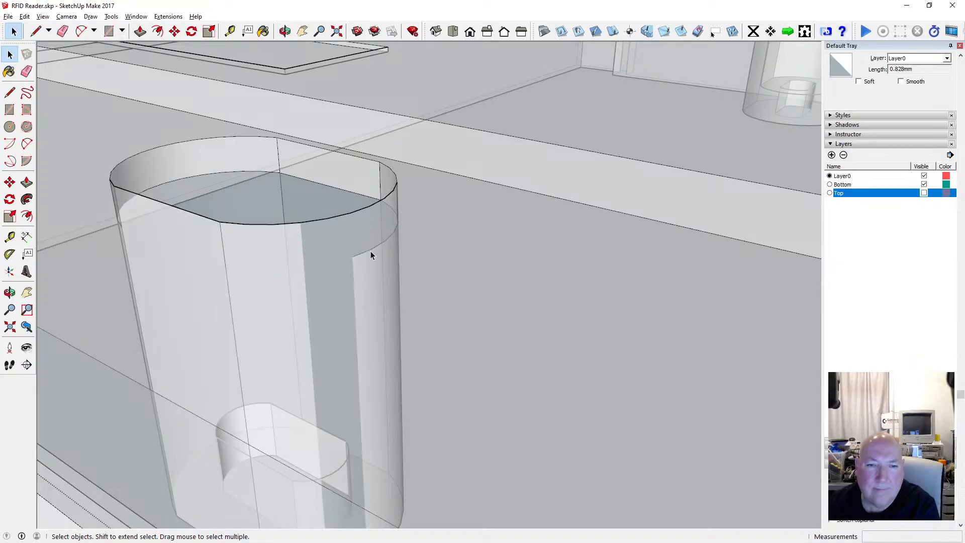
pyautogui.click(370, 254)
pyautogui.press('Delete')
pyautogui.click(385, 243)
pyautogui.press('Delete')
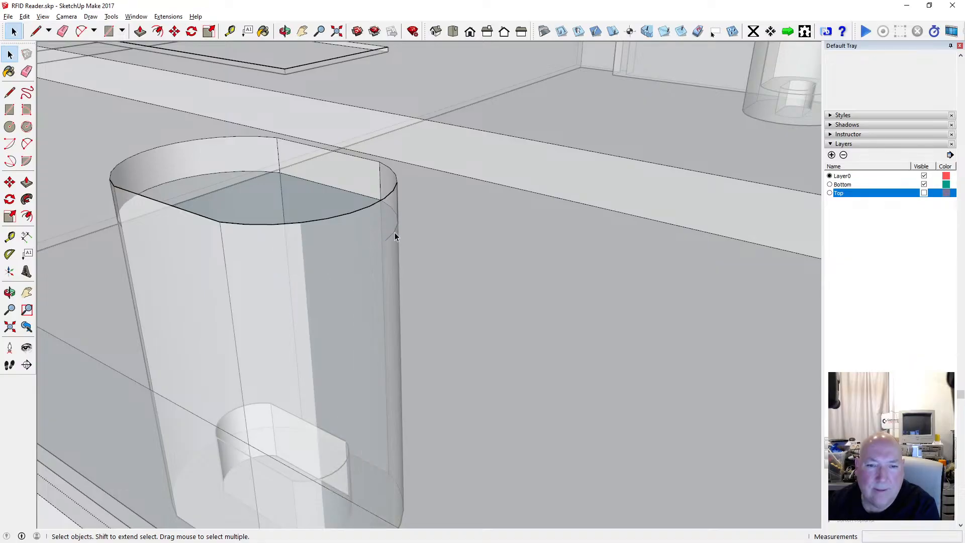
pyautogui.click(397, 228)
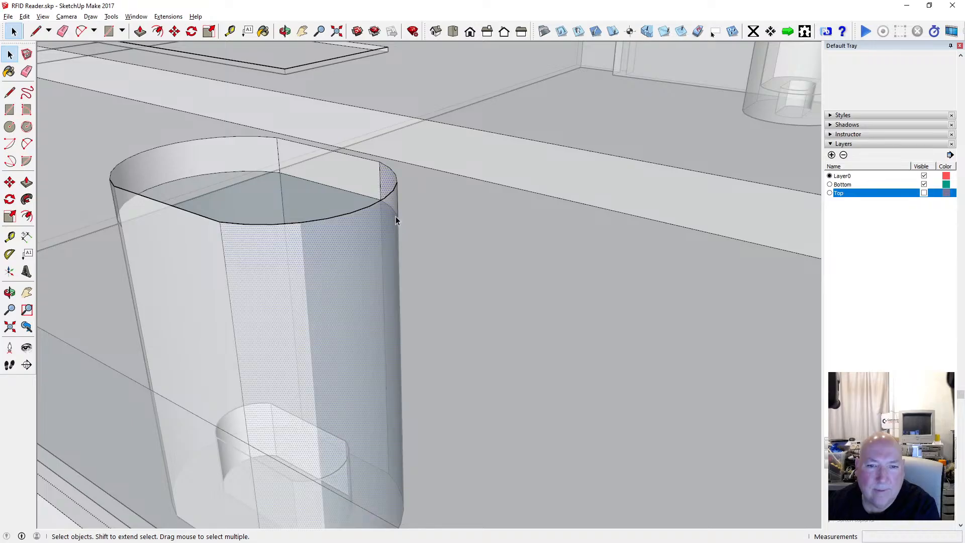
pyautogui.click(393, 213)
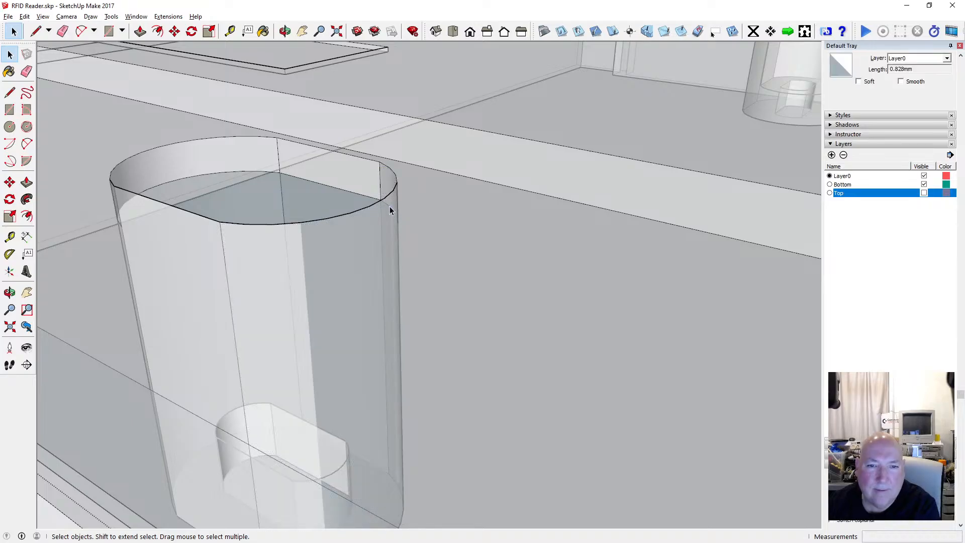
pyautogui.press('Delete')
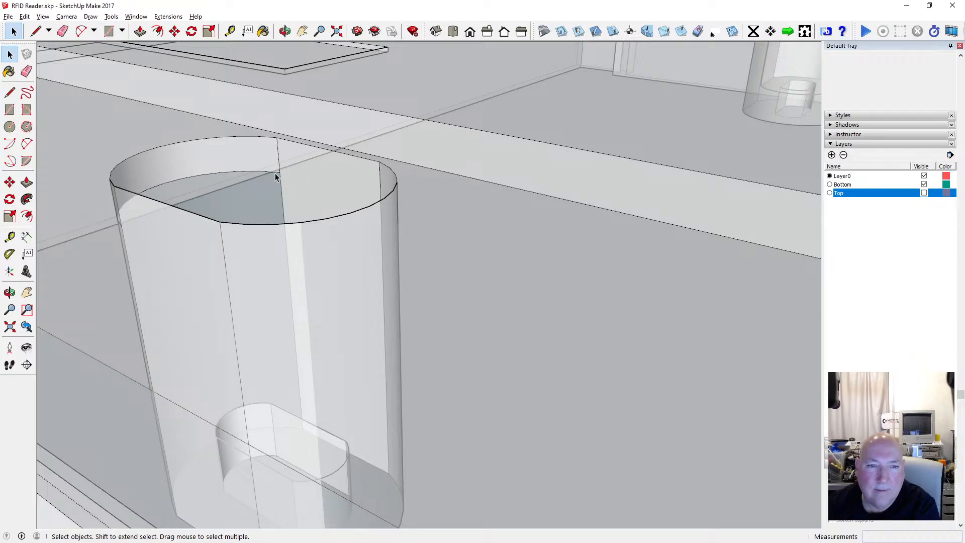
# Delete the remaining stray edge segments along the recess's far arc and end corner, undoing one wrong erasure.
pyautogui.click(219, 172)
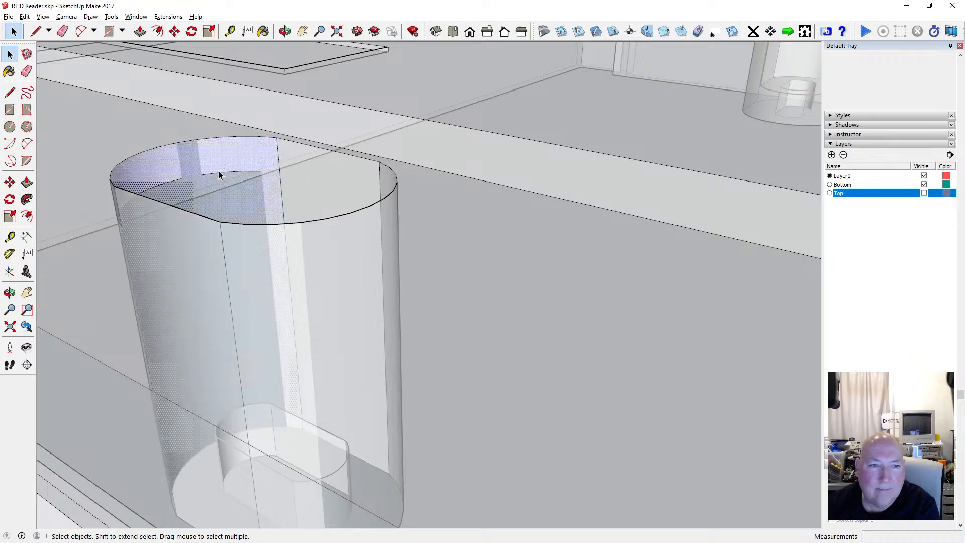
pyautogui.click(214, 174)
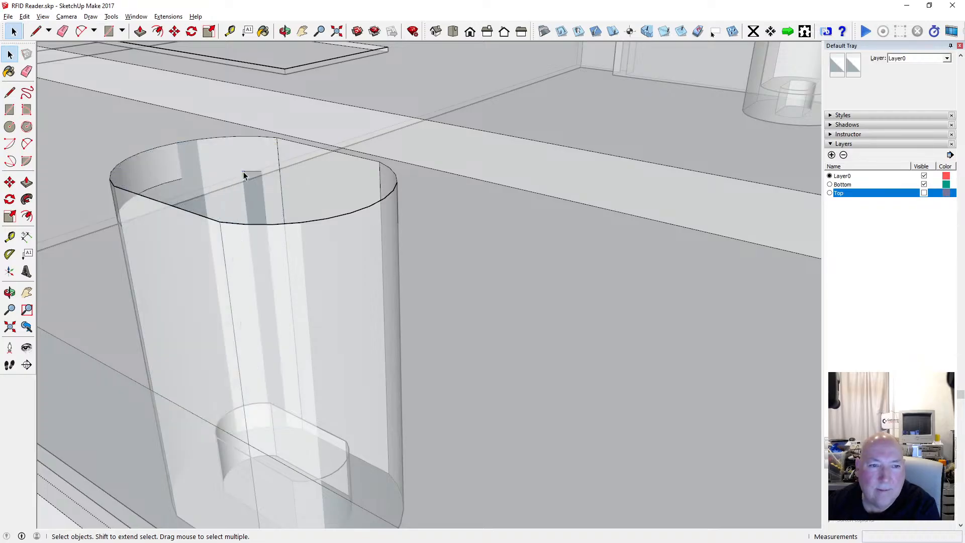
pyautogui.press('Delete')
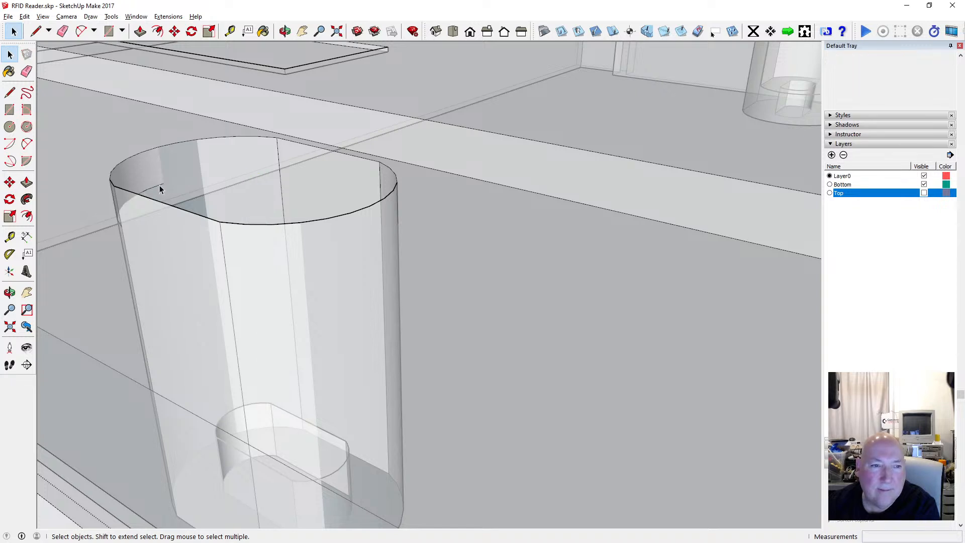
pyautogui.click(122, 209)
pyautogui.press('Delete')
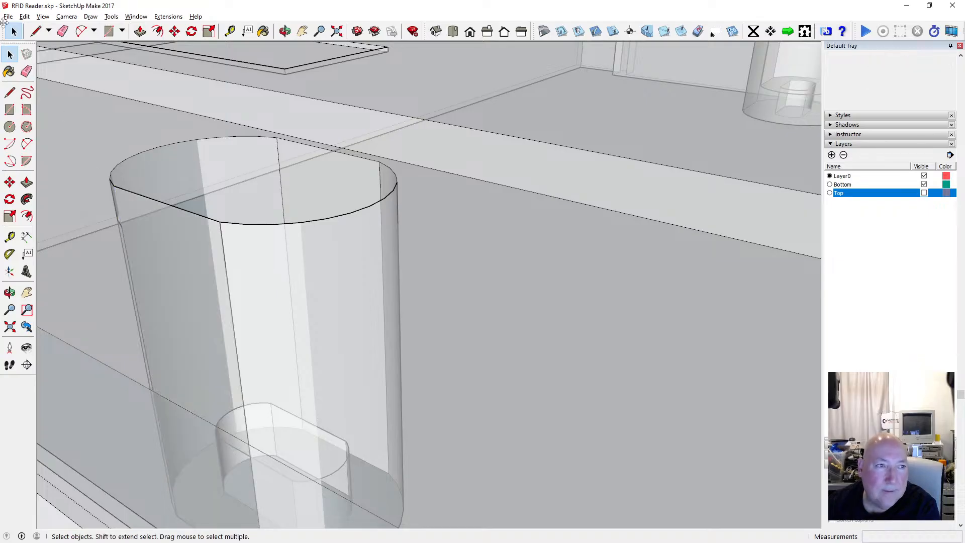
pyautogui.click(24, 16)
pyautogui.click(46, 26)
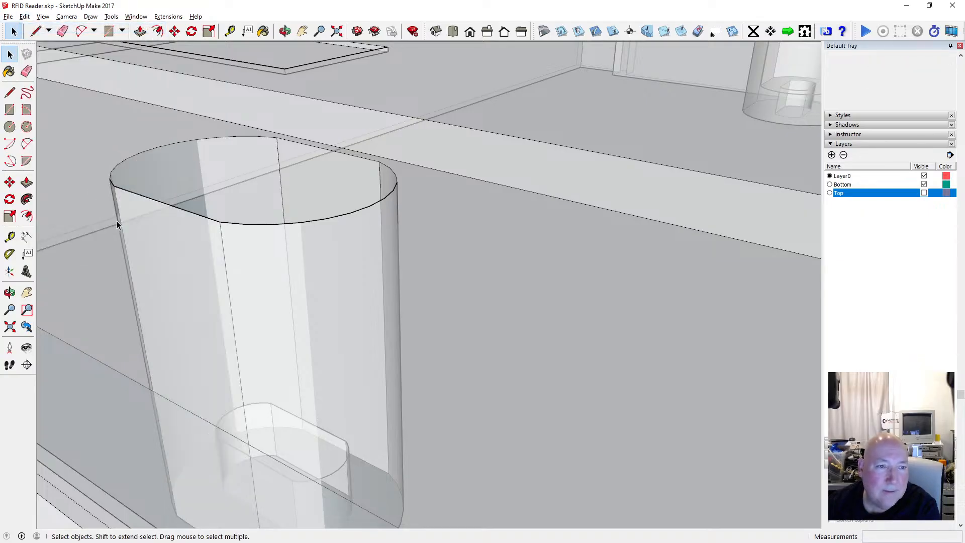
pyautogui.click(117, 224)
pyautogui.press('Delete')
# Turn off the X-ray face style to show the case bottom with solid faces.
pyautogui.click(284, 31)
pyautogui.moveTo(311, 201); pyautogui.dragTo(371, 312)
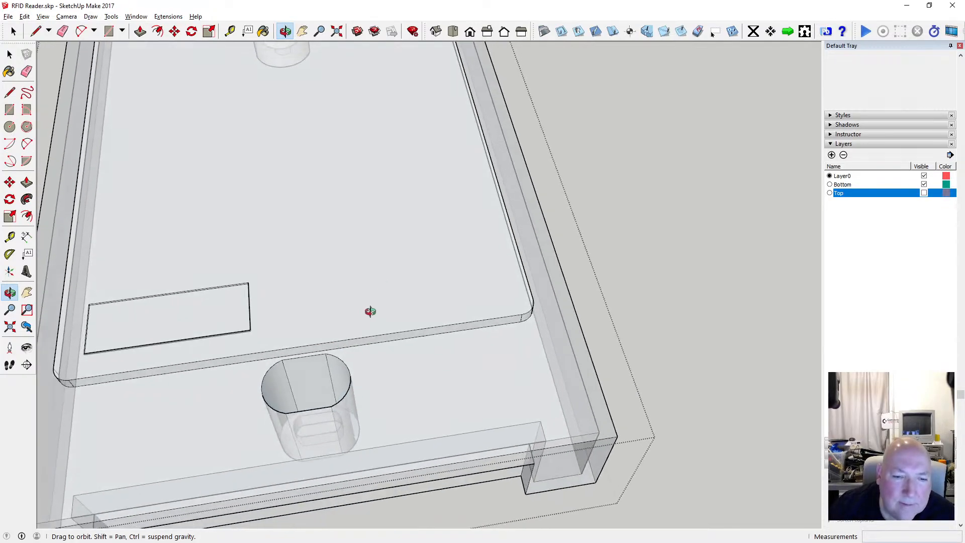
pyautogui.scroll(-4, 387, 271)
pyautogui.moveTo(419, 336); pyautogui.dragTo(324, 266)
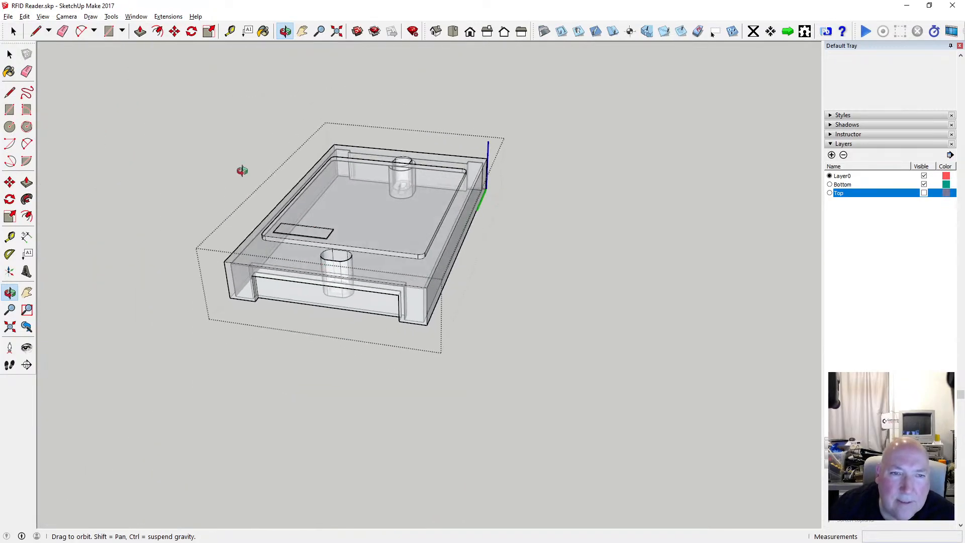
pyautogui.click(43, 16)
pyautogui.moveTo(65, 147)
pyautogui.click(150, 150)
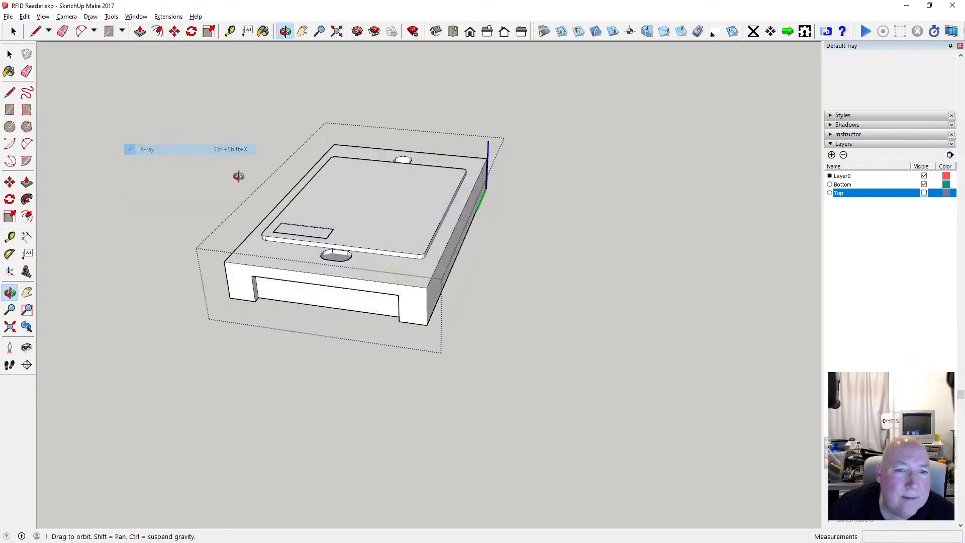
# Select the whole repaired screw post inside the case and run Intersect Faces on it.
pyautogui.scroll(5, 324, 243)
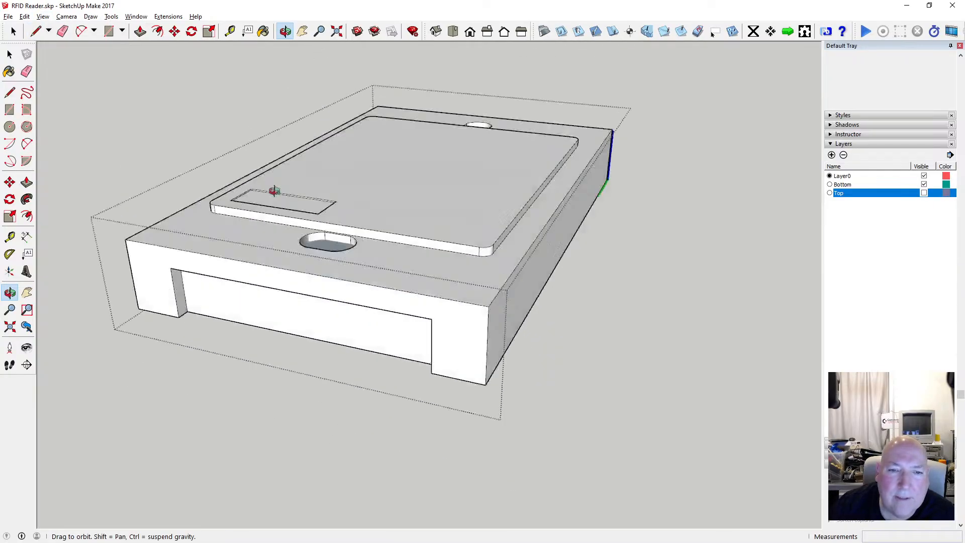
pyautogui.moveTo(274, 191); pyautogui.dragTo(333, 242)
pyautogui.scroll(3, 271, 192)
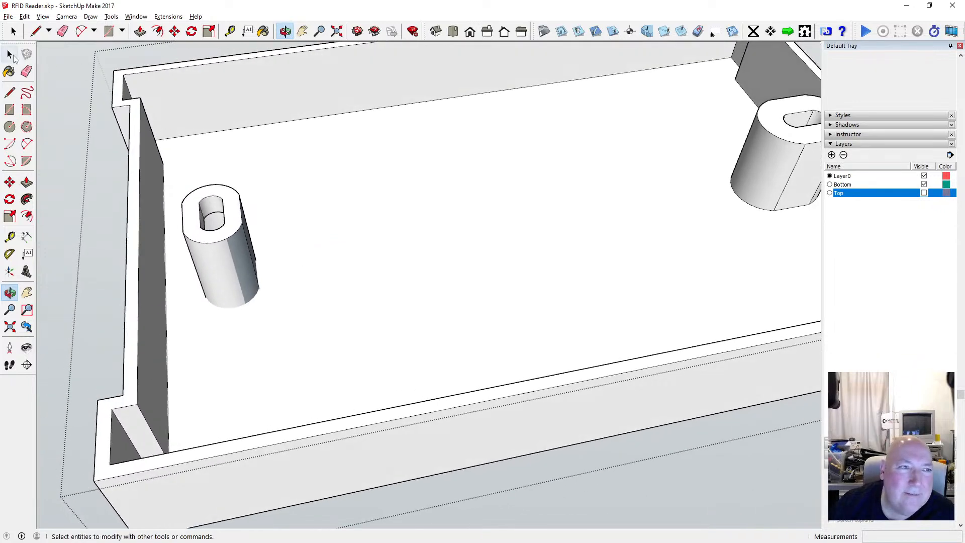
pyautogui.click(10, 55)
pyautogui.moveTo(290, 360); pyautogui.dragTo(291, 360)
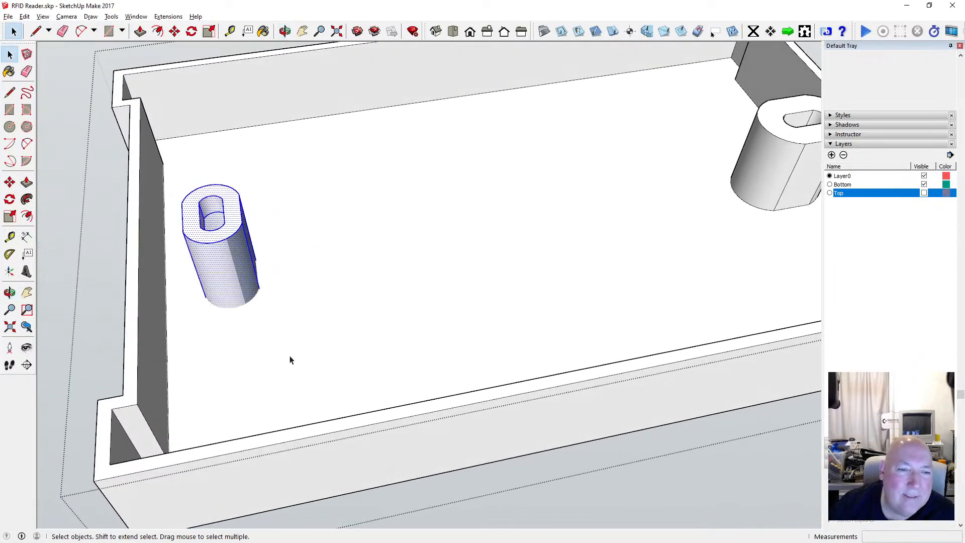
pyautogui.rightClick(251, 295)
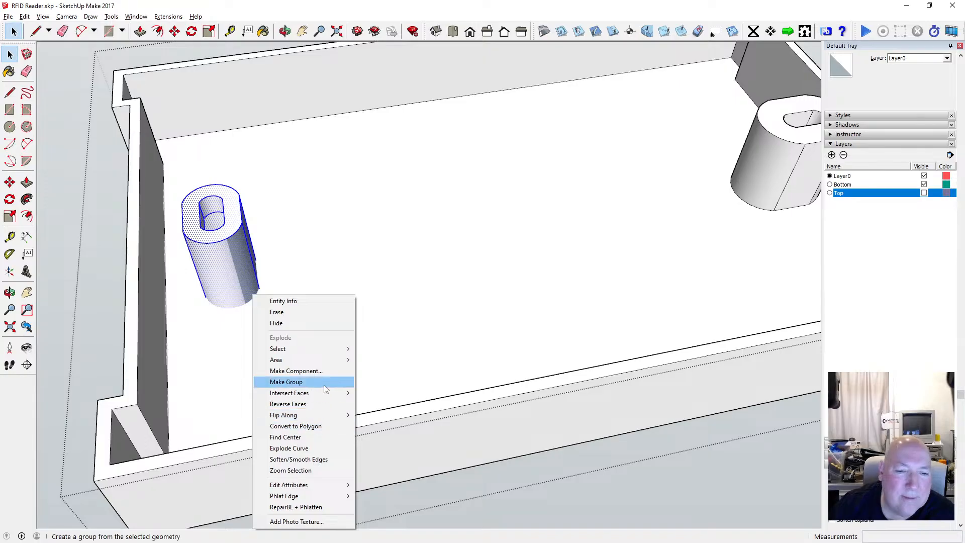
pyautogui.moveTo(322, 393)
pyautogui.click(397, 392)
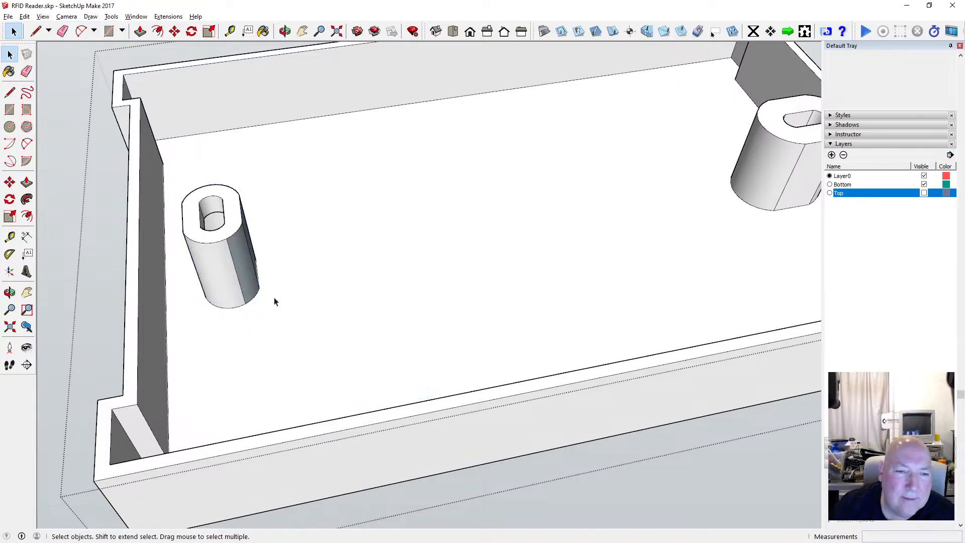
# Reverse the two dark outer side faces of the repaired screw post, one rounded and one flat.
pyautogui.rightClick(246, 271)
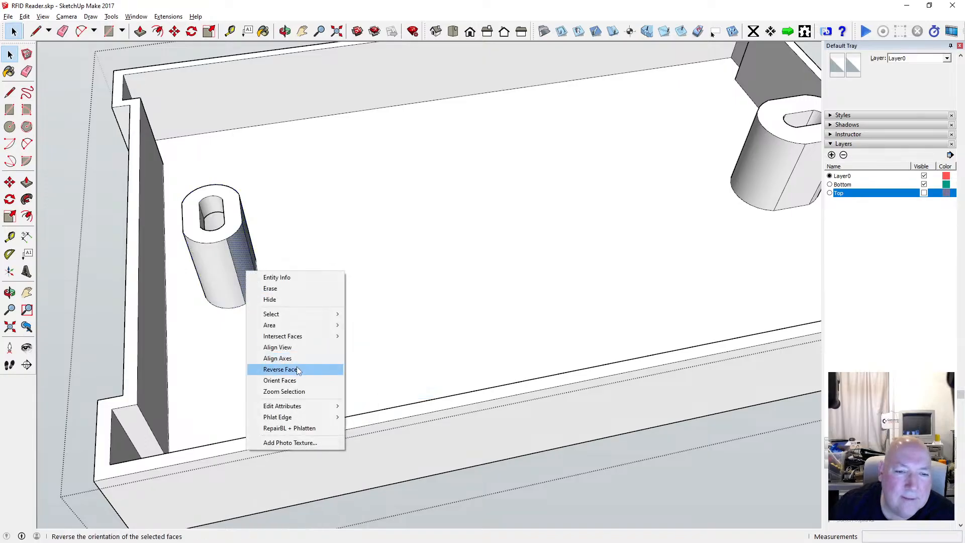
pyautogui.click(280, 369)
pyautogui.click(285, 31)
pyautogui.moveTo(375, 160); pyautogui.dragTo(203, 216)
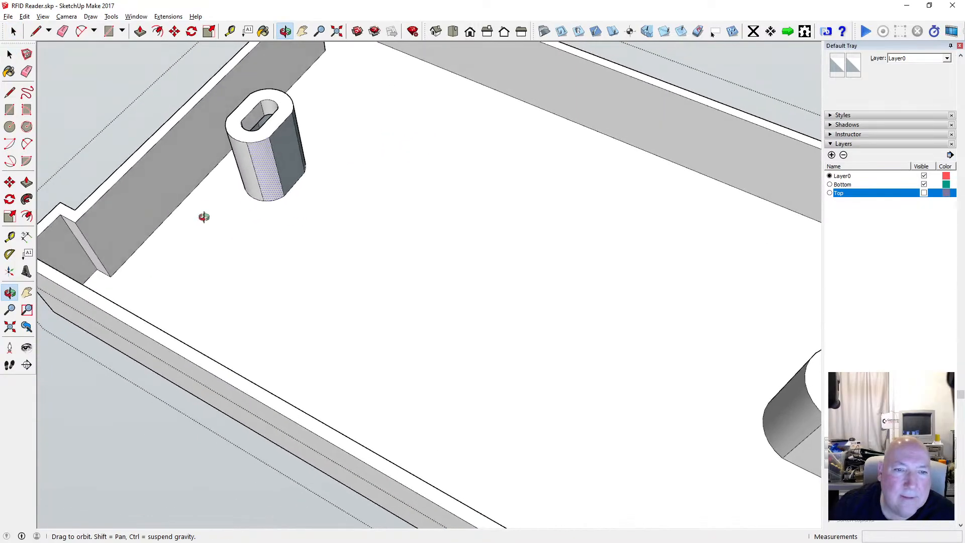
pyautogui.press('space')
pyautogui.rightClick(289, 151)
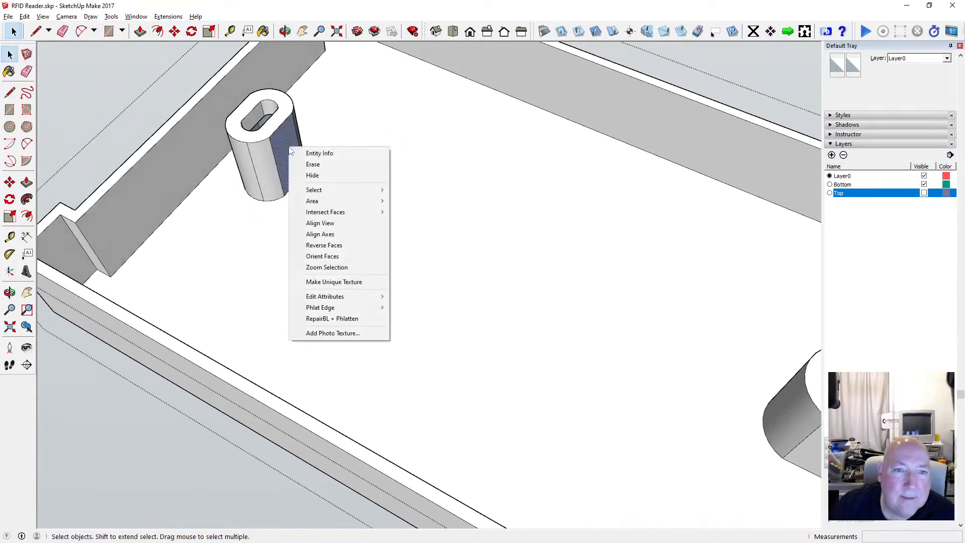
pyautogui.click(336, 246)
# Reverse the dark rounded face on the opposite side of the screw post.
pyautogui.click(284, 31)
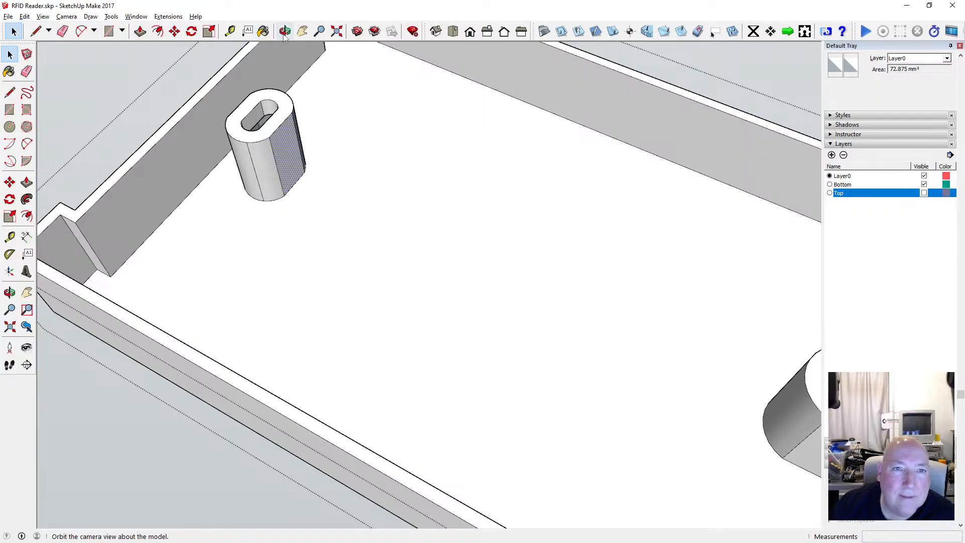
pyautogui.moveTo(274, 80); pyautogui.dragTo(597, 293)
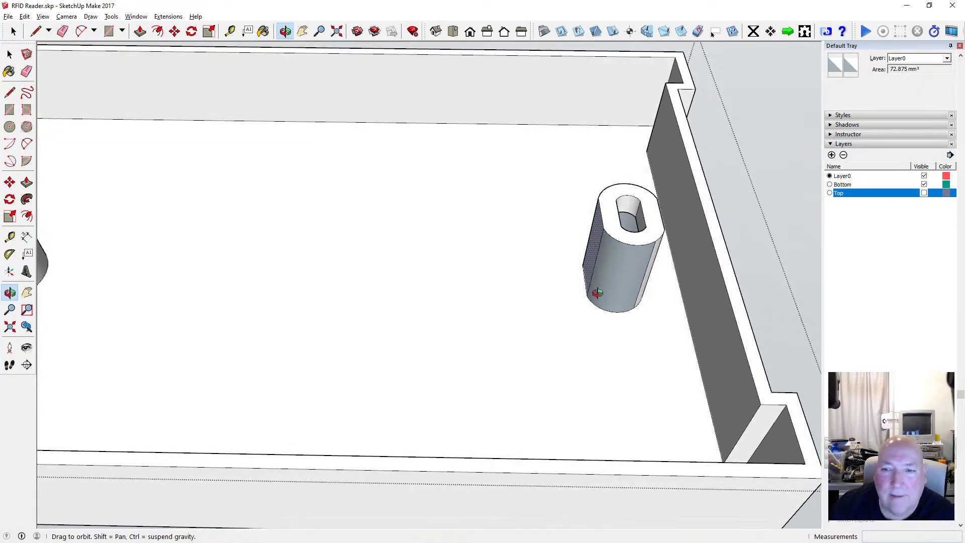
pyautogui.press('space')
pyautogui.rightClick(611, 258)
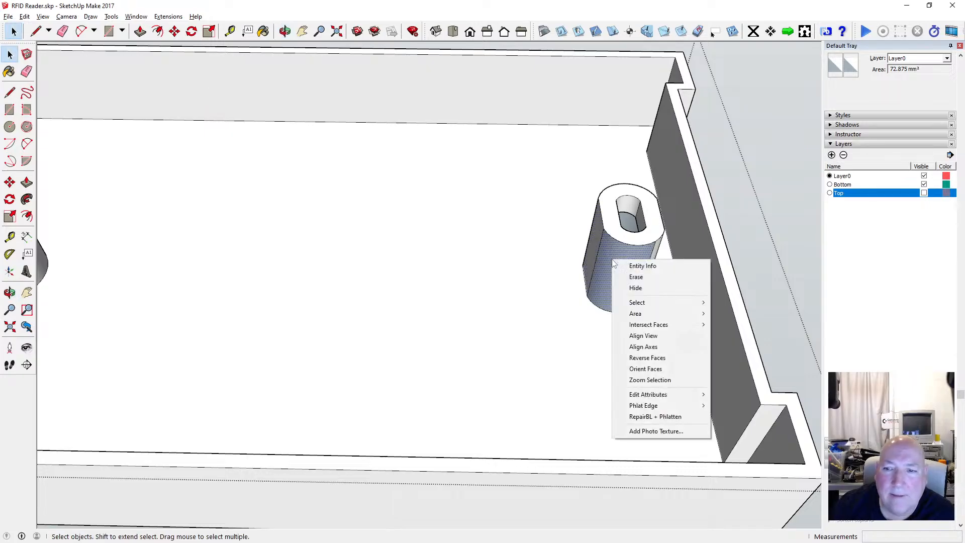
pyautogui.click(653, 357)
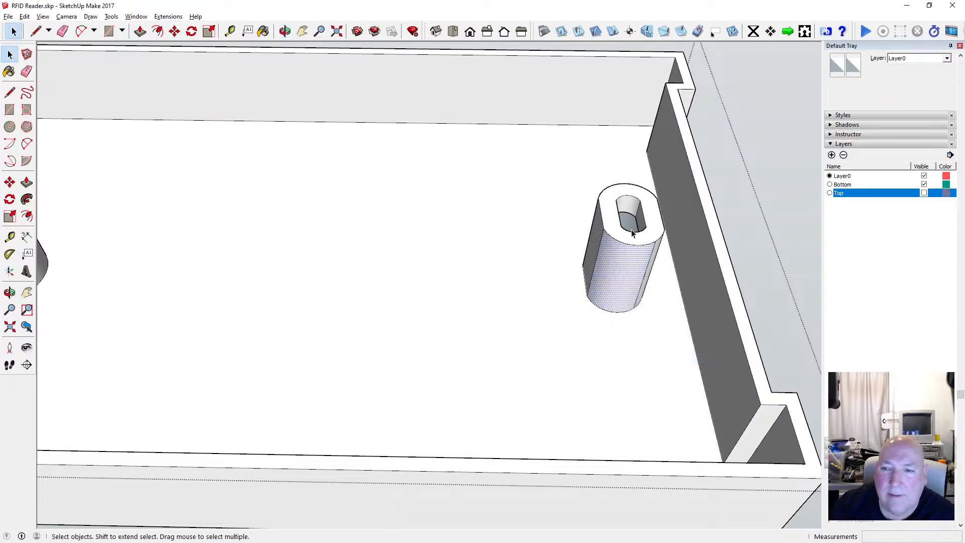
# Apply Soften/Smooth Edges to the whole screw post and clear the selection.
pyautogui.moveTo(620, 281); pyautogui.dragTo(686, 340)
pyautogui.rightClick(641, 282)
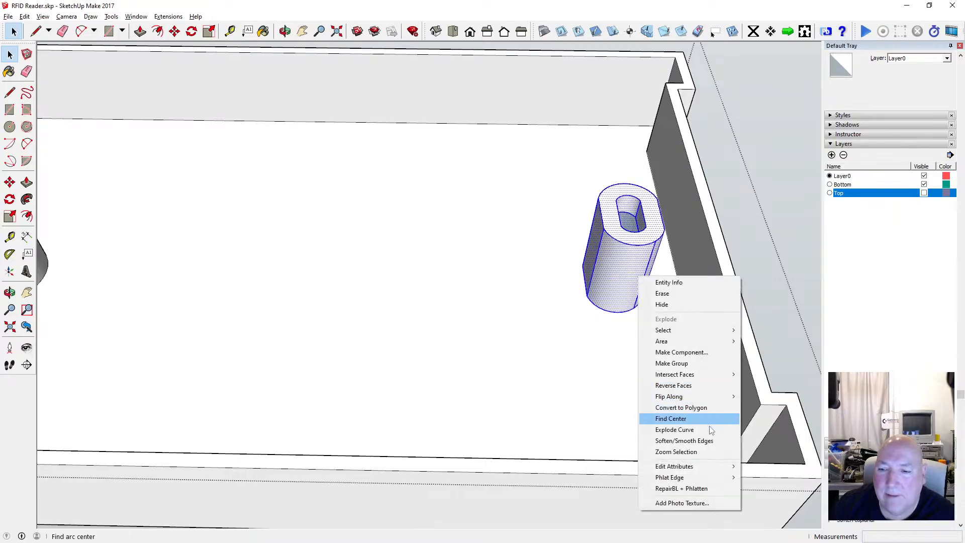
pyautogui.click(668, 440)
pyautogui.click(738, 241)
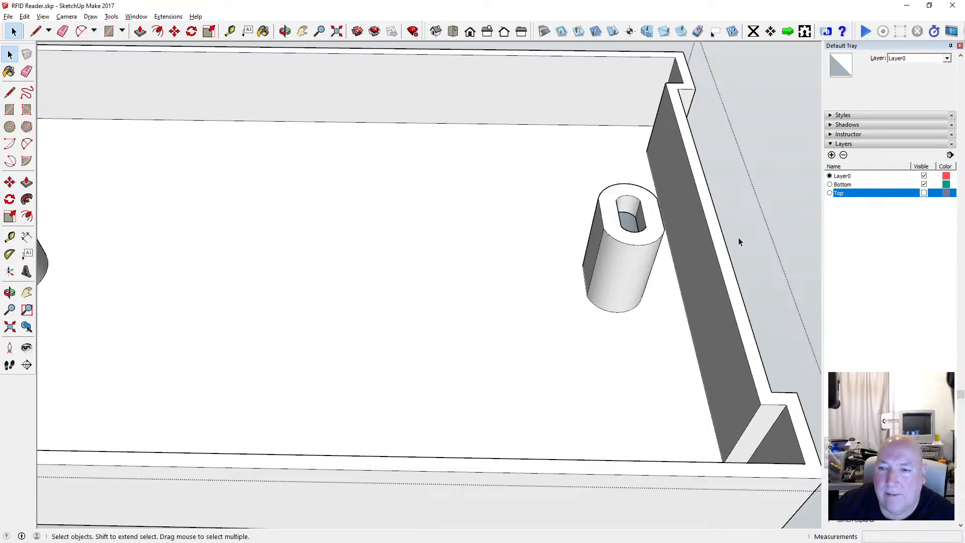
# Examine the repaired screw post's slot from inside the case and its recess from the outer face.
pyautogui.click(285, 31)
pyautogui.moveTo(569, 204); pyautogui.dragTo(159, 294)
pyautogui.press('space')
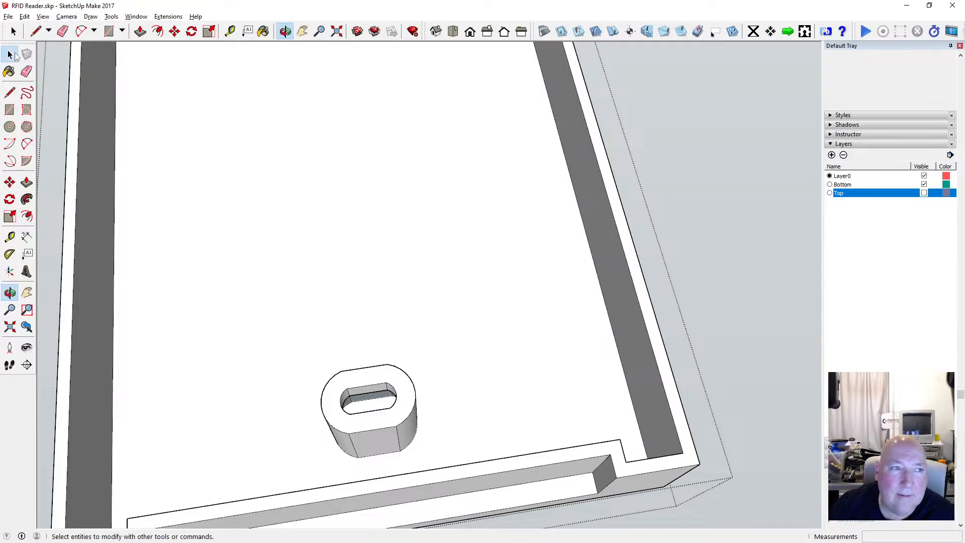
pyautogui.click(367, 410)
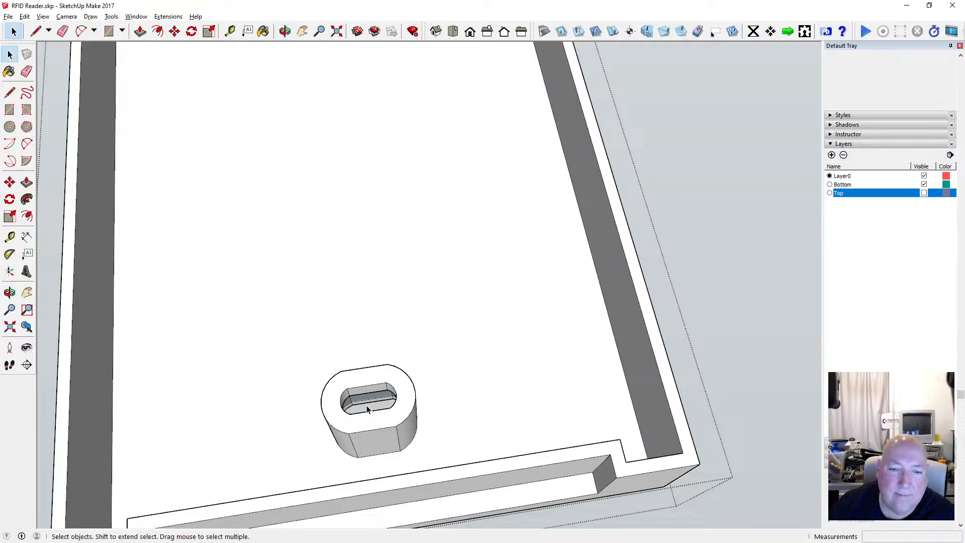
pyautogui.scroll(-5, 323, 272)
pyautogui.press('o')
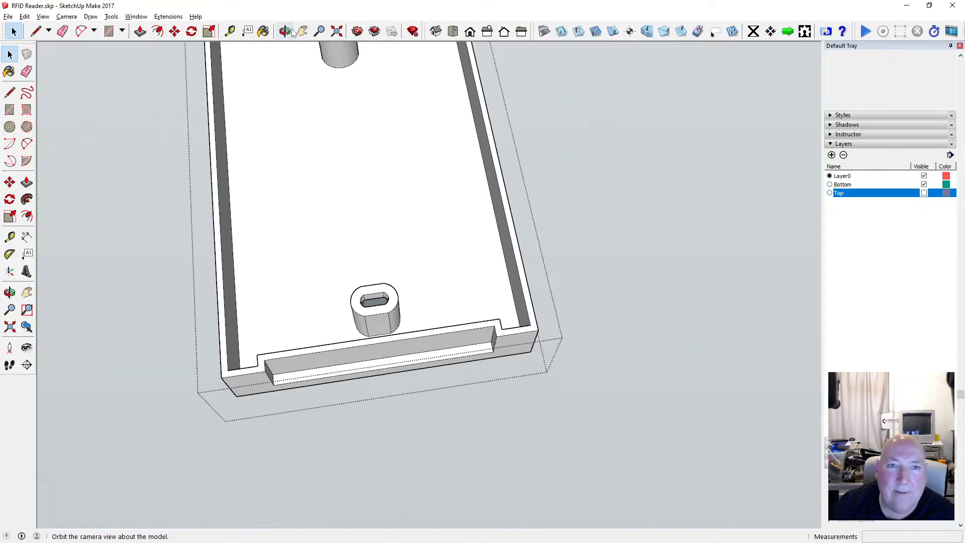
pyautogui.moveTo(390, 279); pyautogui.dragTo(402, 334)
pyautogui.scroll(5, 301, 219)
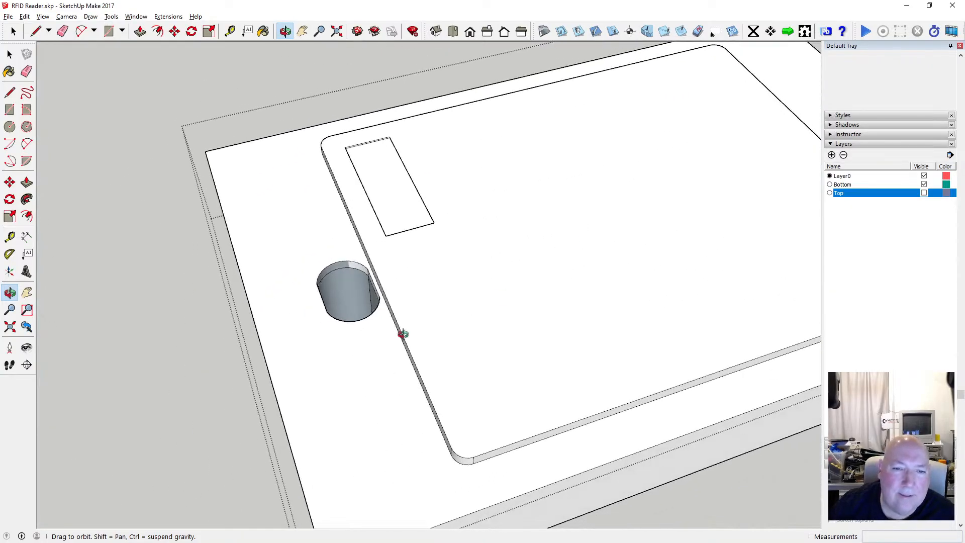
pyautogui.scroll(6, 360, 301)
pyautogui.scroll(-5, 364, 290)
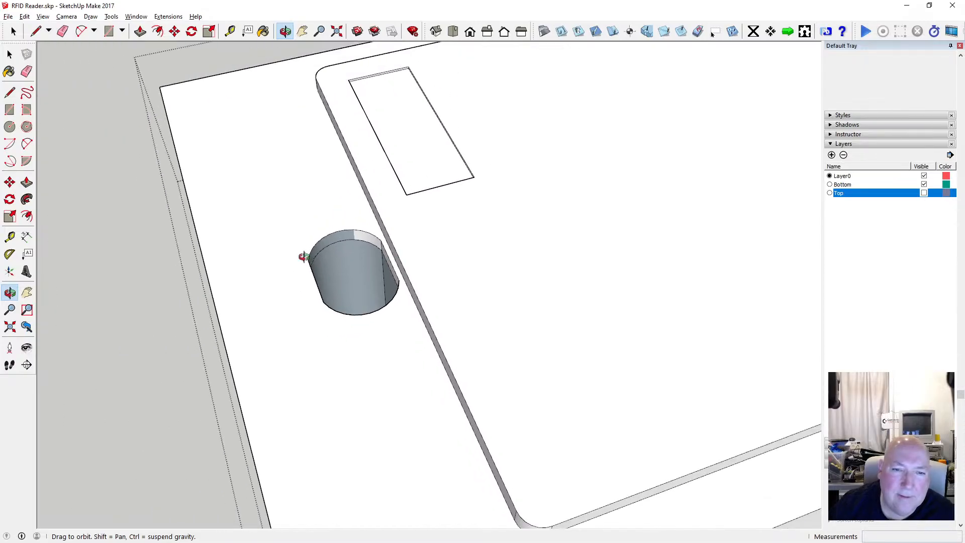
pyautogui.moveTo(301, 254); pyautogui.dragTo(340, 382)
pyautogui.scroll(3, 358, 347)
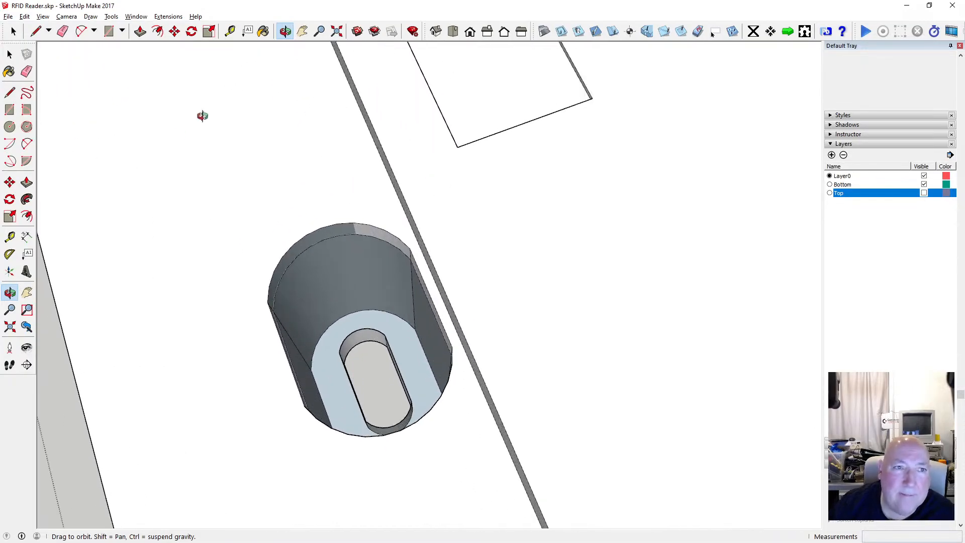
# Reverse the flat face around the slot and the dark rounded wall face of the screw post's recess.
pyautogui.click(10, 54)
pyautogui.rightClick(329, 358)
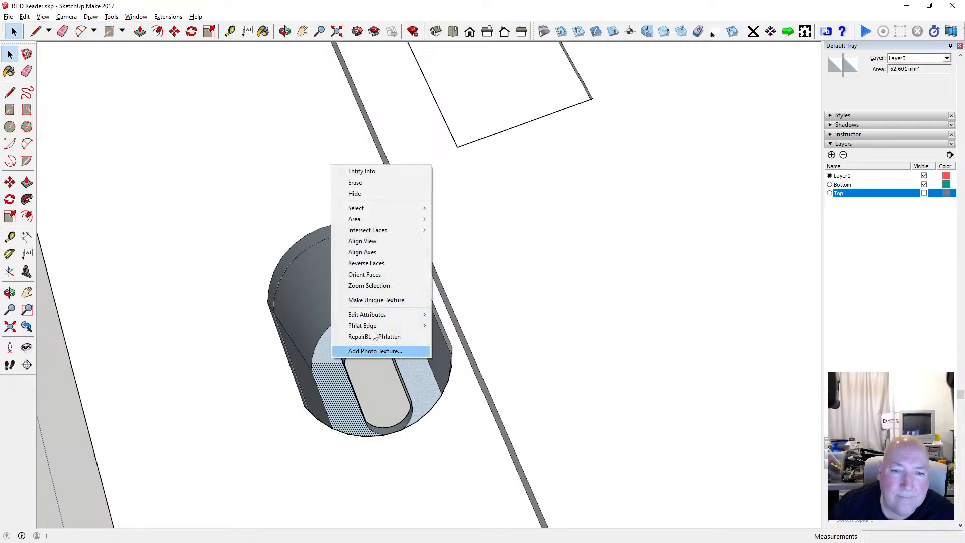
pyautogui.click(386, 264)
pyautogui.click(339, 273)
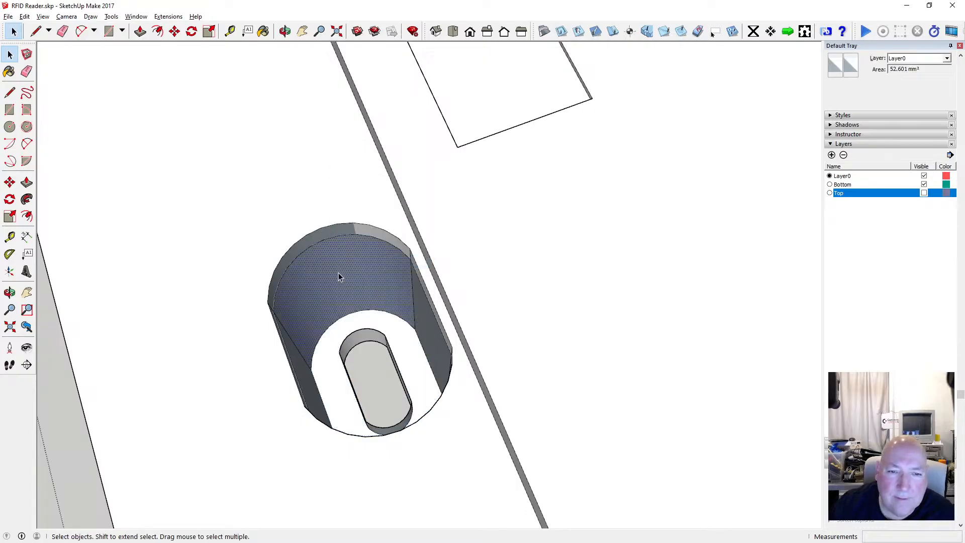
pyautogui.rightClick(339, 272)
pyautogui.click(382, 371)
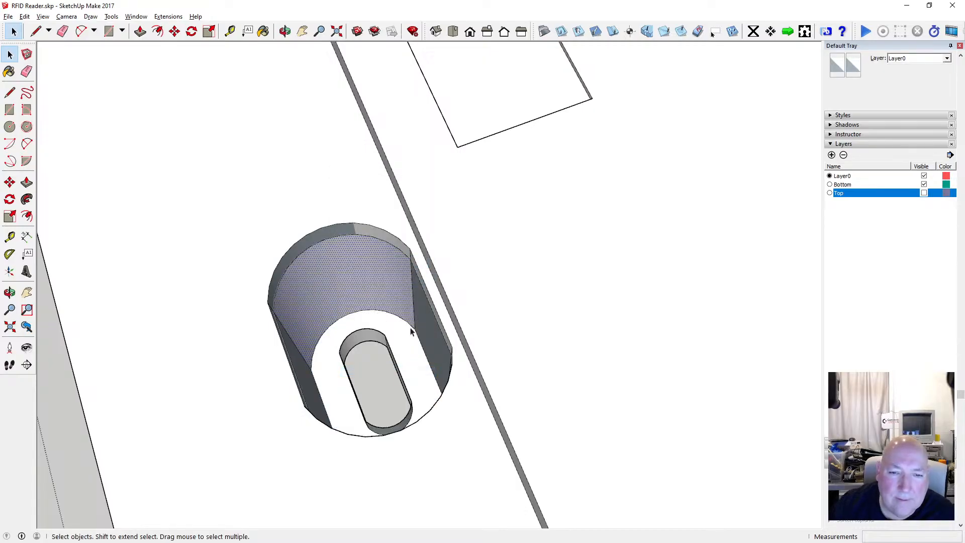
# Reverse the two dark flat side wall faces on either side of the screw post's recess.
pyautogui.click(430, 335)
pyautogui.rightClick(431, 337)
pyautogui.click(456, 418)
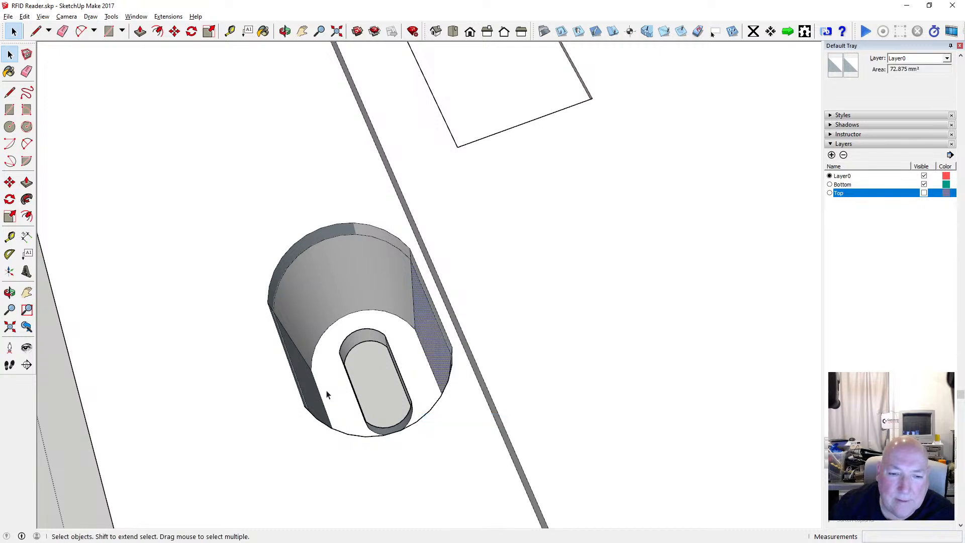
pyautogui.click(309, 391)
pyautogui.rightClick(309, 390)
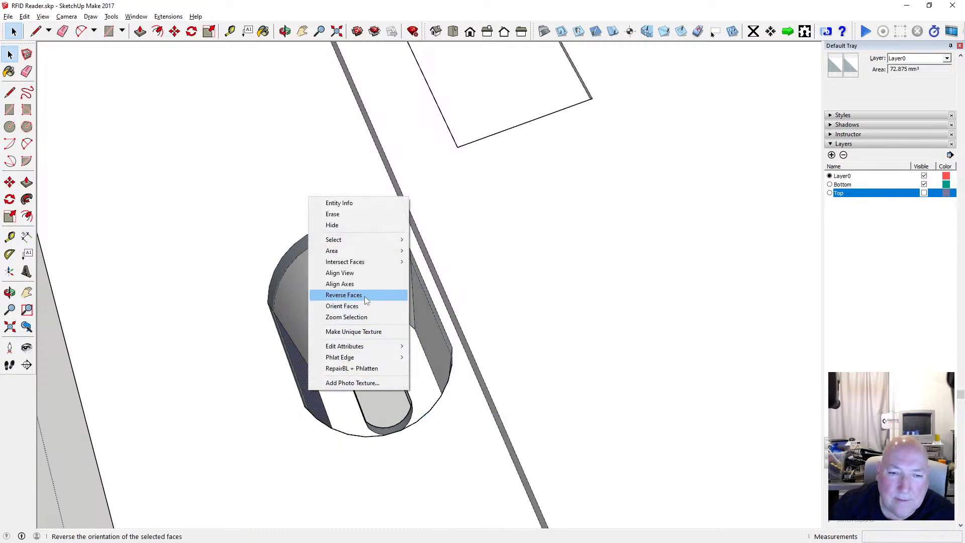
pyautogui.click(352, 295)
# Reverse the two curved rim faces along the rounded end of the screw post's opening.
pyautogui.rightClick(307, 245)
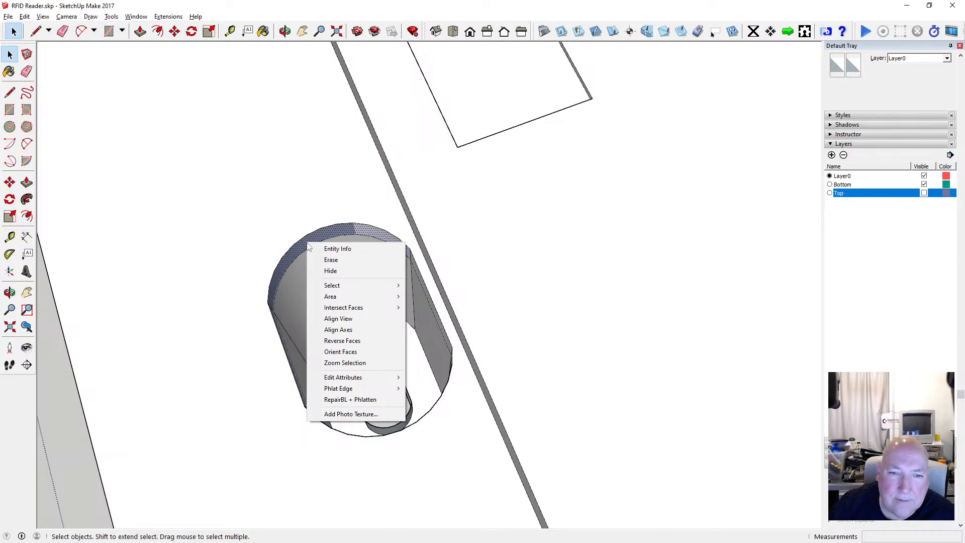
pyautogui.click(354, 341)
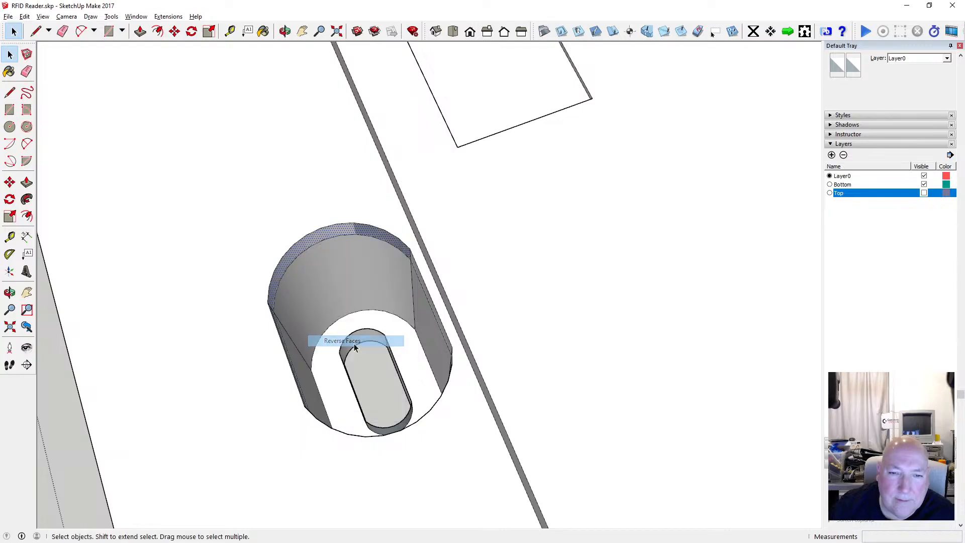
pyautogui.press('l')
pyautogui.click(356, 235)
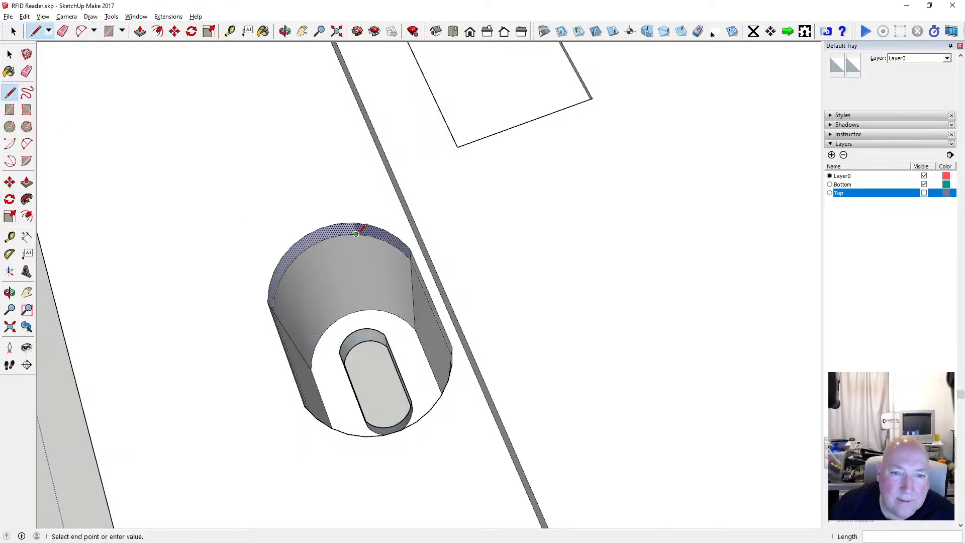
pyautogui.press('space')
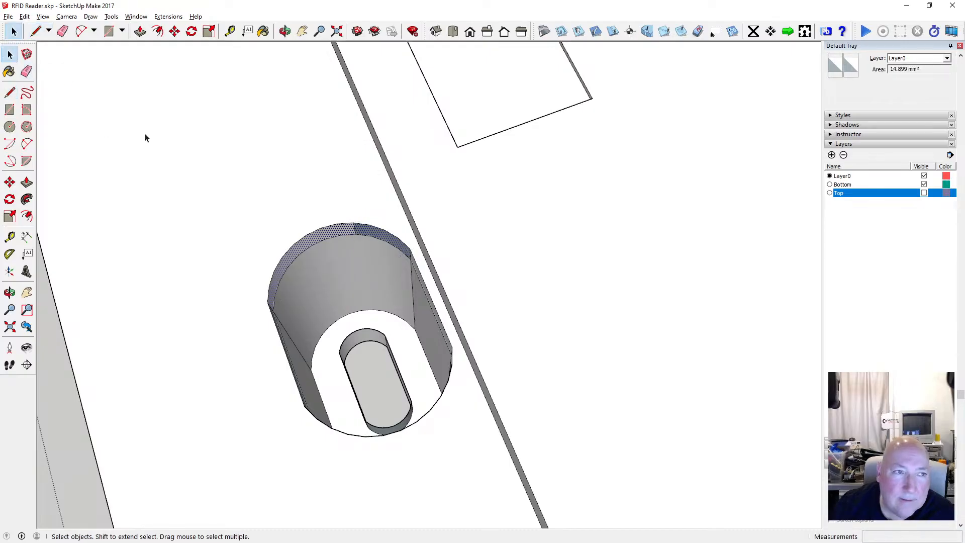
pyautogui.rightClick(367, 233)
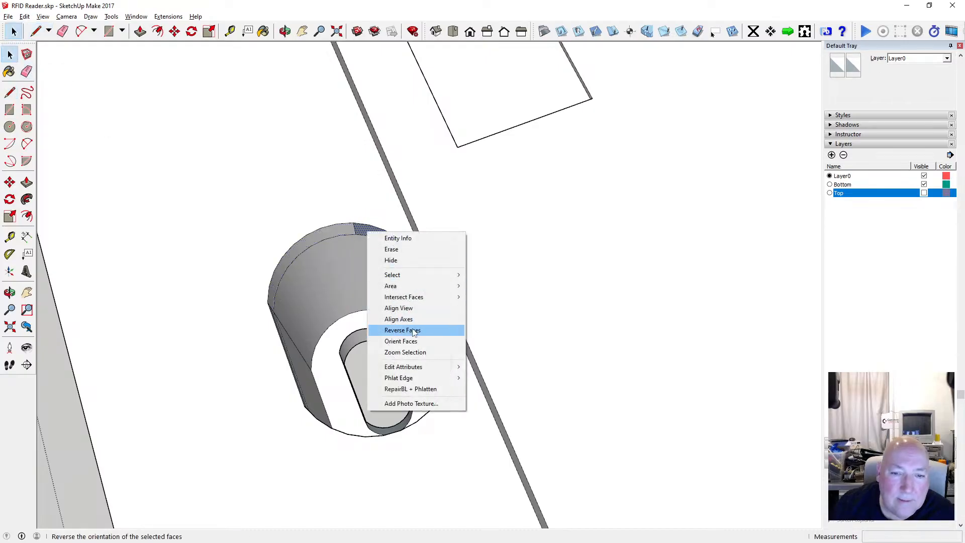
pyautogui.click(412, 332)
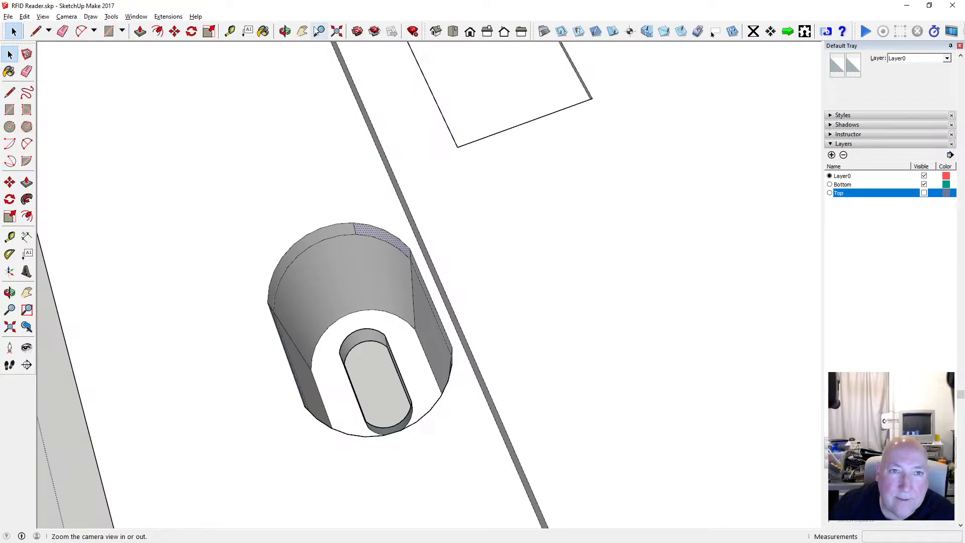
# Examine the screw post's recess from the opposite side for faces that are still oriented wrongly.
pyautogui.click(284, 31)
pyautogui.moveTo(297, 59); pyautogui.dragTo(135, 273)
pyautogui.scroll(3, 336, 339)
pyautogui.scroll(6, 276, 196)
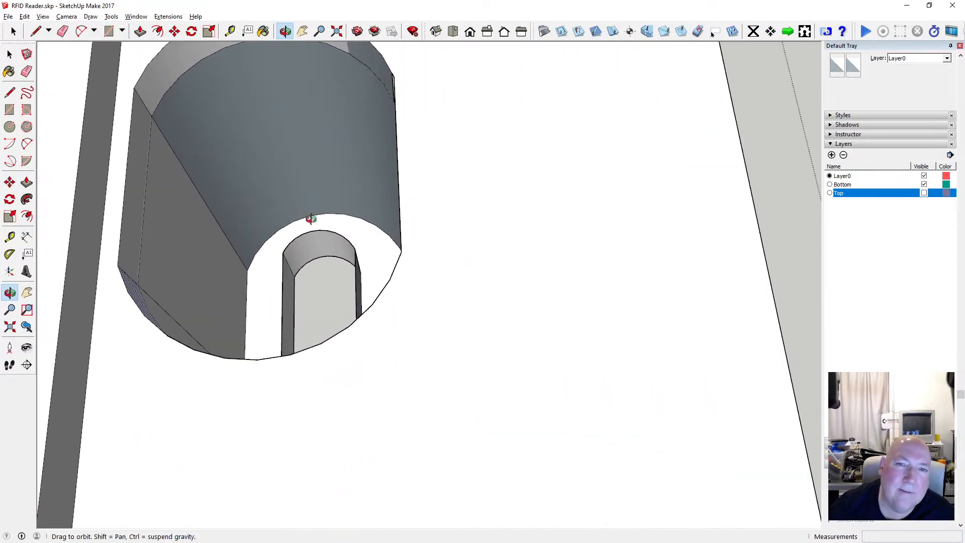
pyautogui.scroll(-3, 351, 259)
pyautogui.moveTo(351, 255); pyautogui.dragTo(498, 274)
pyautogui.scroll(-2, 382, 301)
pyautogui.scroll(5, 354, 291)
pyautogui.scroll(1, 388, 308)
pyautogui.scroll(-2, 390, 304)
pyautogui.scroll(2, 413, 329)
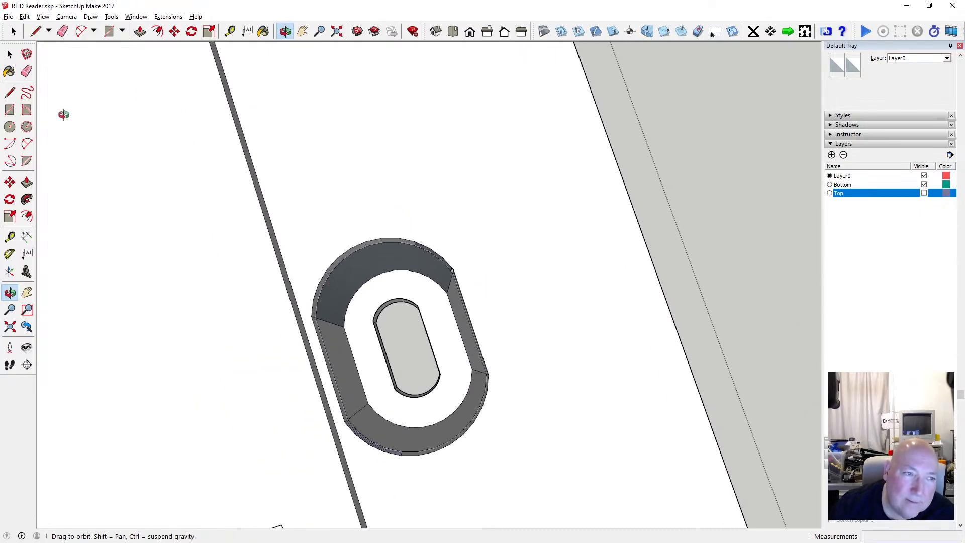
# Copy the slot outline and surrounding outline edges of the post's end face, close the case group and paste them in place.
pyautogui.press('space')
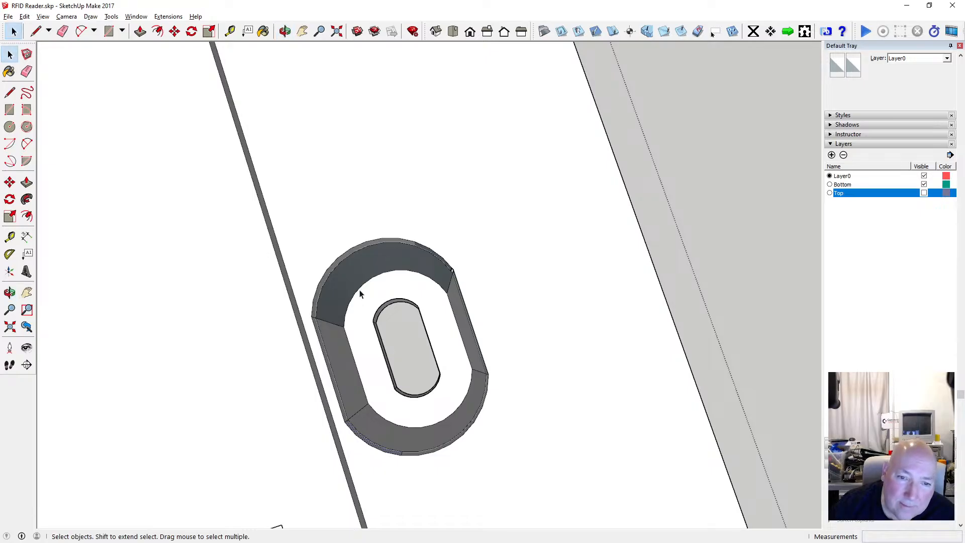
pyautogui.keyDown('shift'); pyautogui.click(451, 301); pyautogui.keyUp('shift')
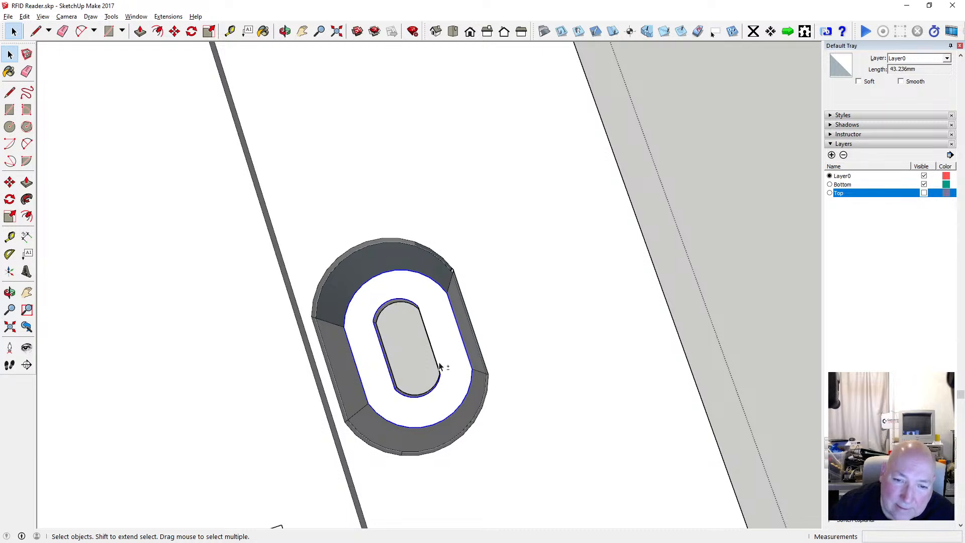
pyautogui.click(24, 16)
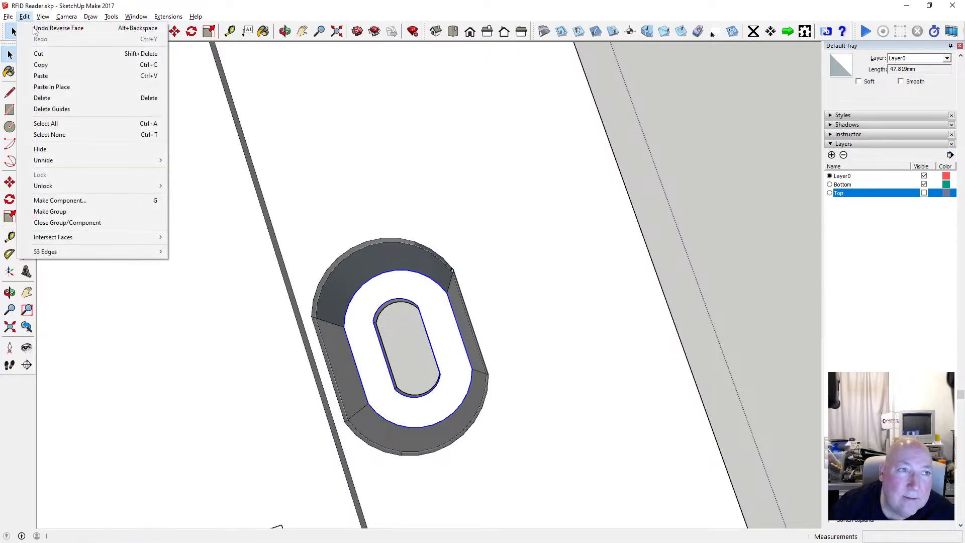
pyautogui.click(55, 62)
pyautogui.scroll(-3, 406, 336)
pyautogui.scroll(-3, 407, 335)
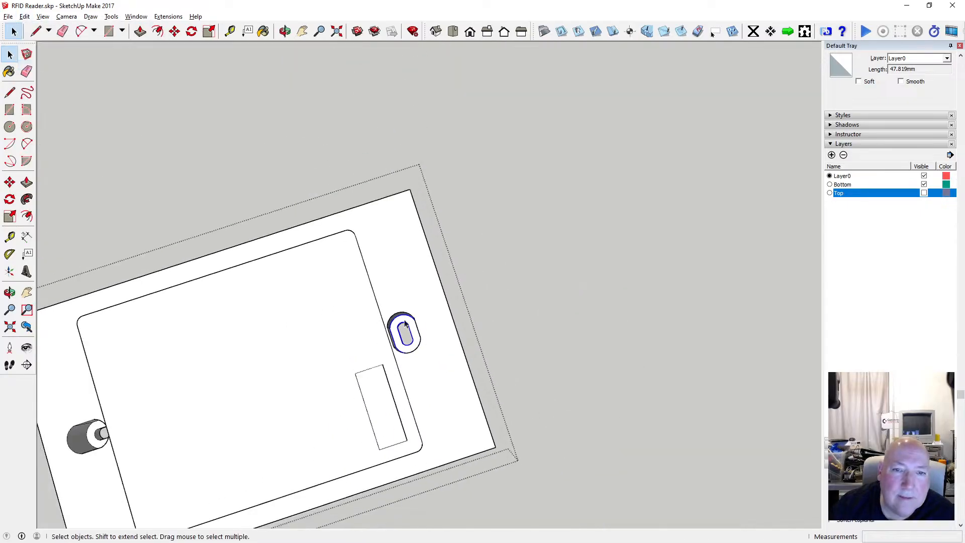
pyautogui.click(328, 150)
pyautogui.click(24, 16)
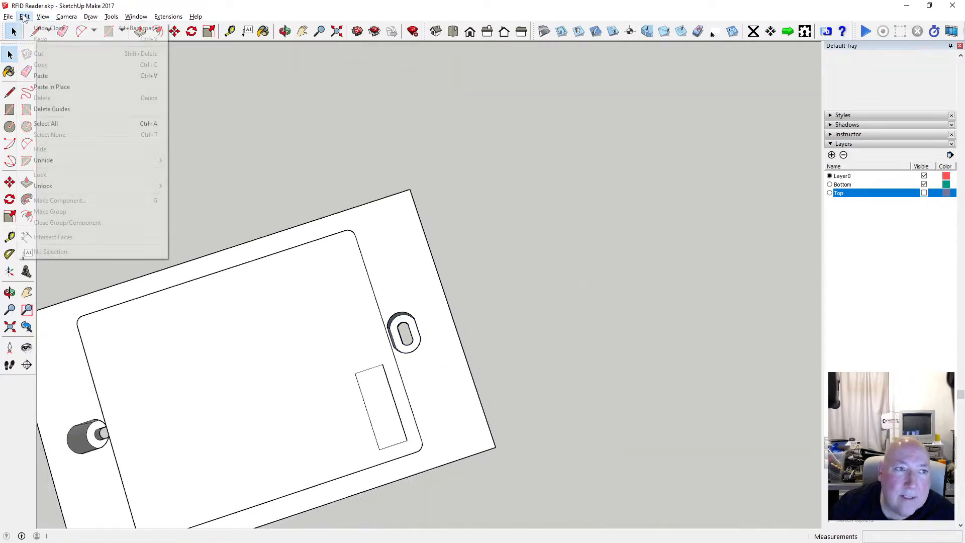
pyautogui.click(55, 86)
# Inside the case group, delete the screw post's outer walls and rim around the opening.
pyautogui.scroll(5, 409, 327)
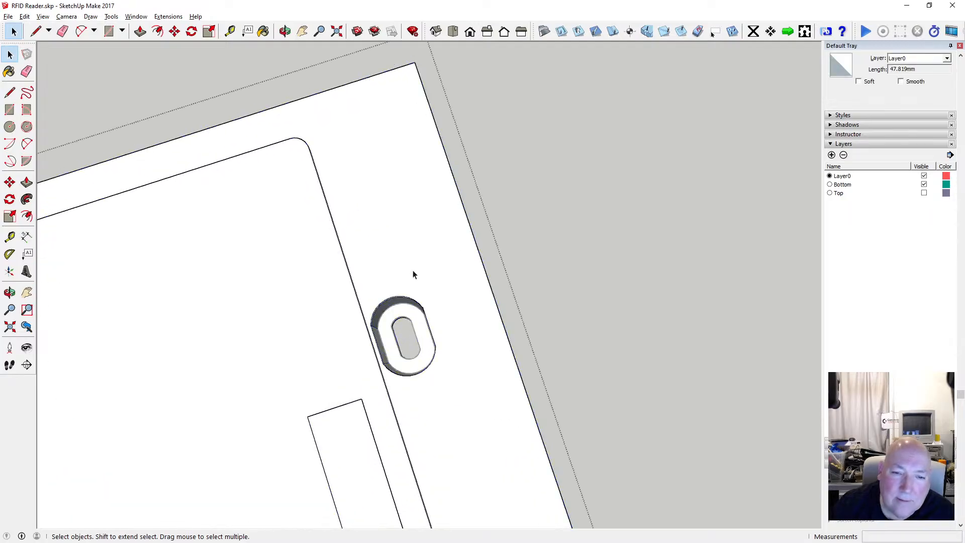
pyautogui.scroll(3, 354, 302)
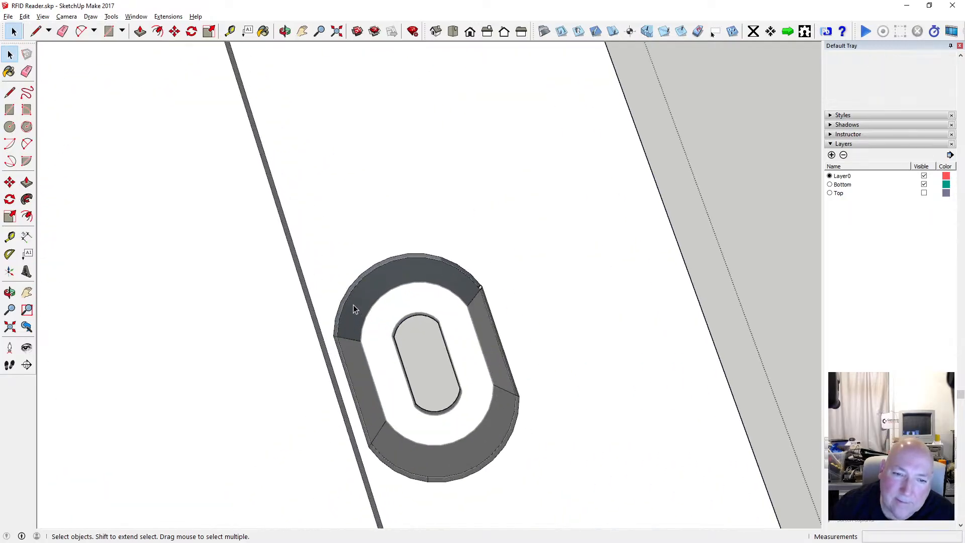
pyautogui.scroll(-3, 338, 209)
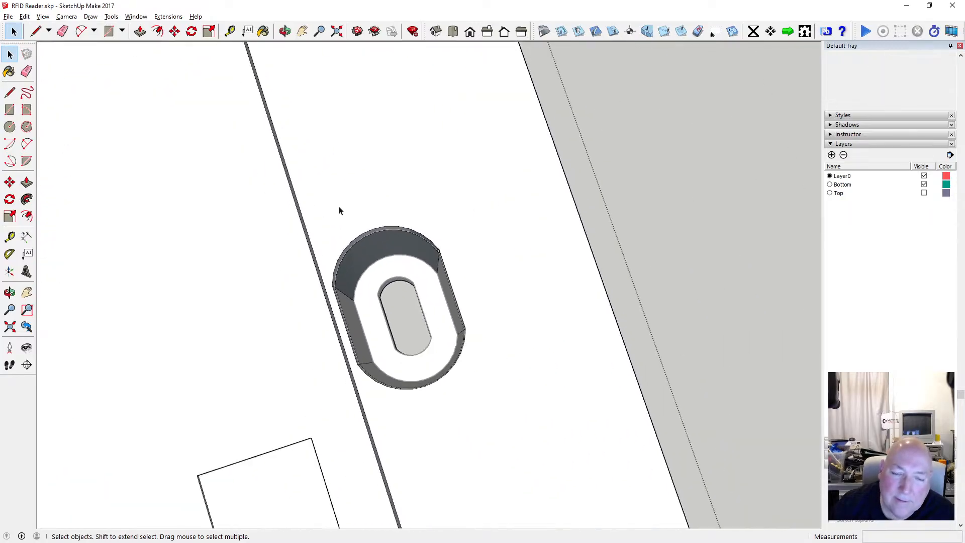
pyautogui.click(285, 31)
pyautogui.moveTo(403, 190); pyautogui.dragTo(368, 111)
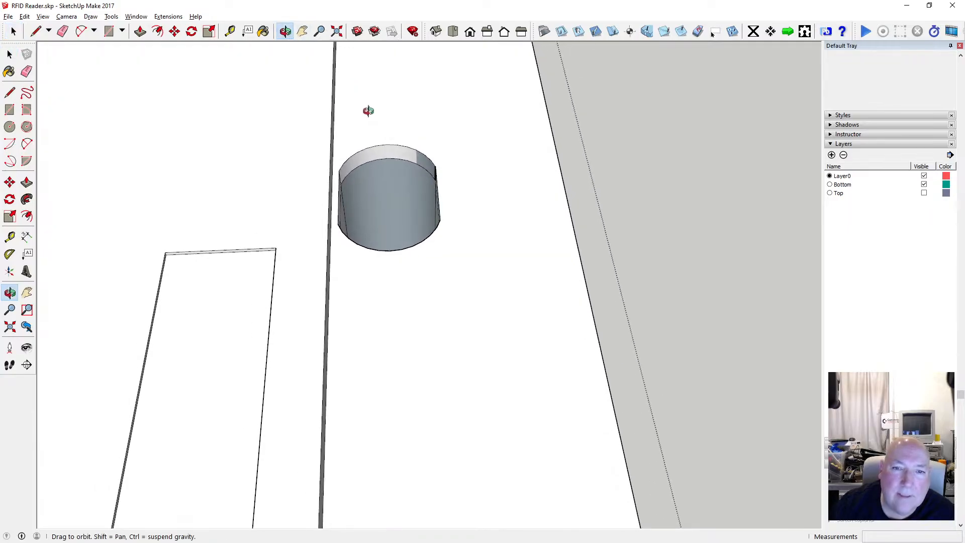
pyautogui.press('space')
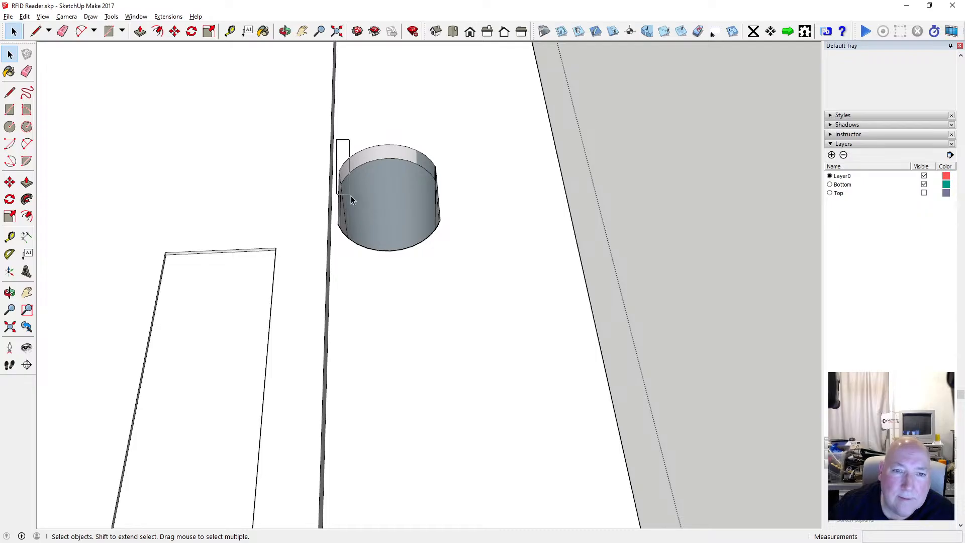
pyautogui.moveTo(411, 260); pyautogui.dragTo(457, 275)
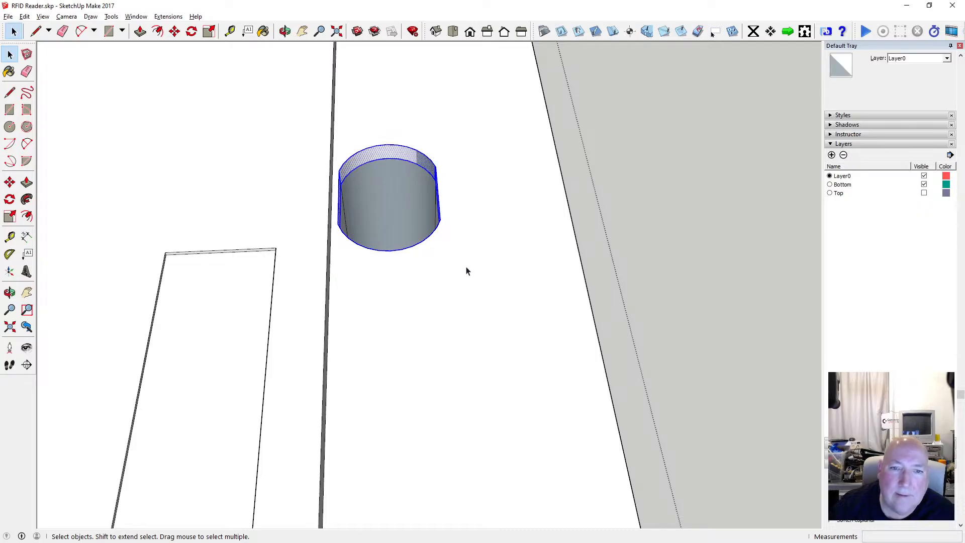
pyautogui.press('Delete')
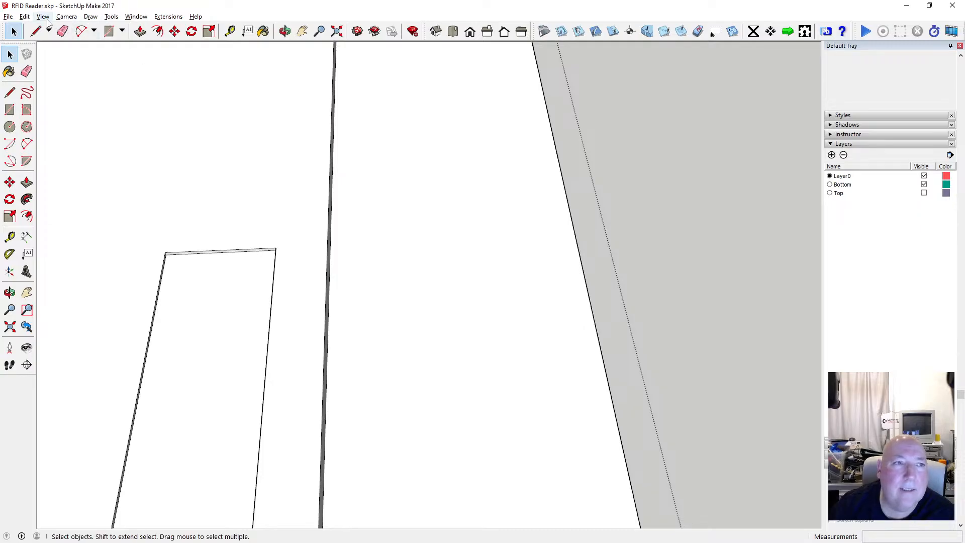
# Turn on X-ray display and delete the post's remaining end face, slot walls and stray vertical edges.
pyautogui.click(43, 17)
pyautogui.moveTo(81, 147)
pyautogui.click(164, 150)
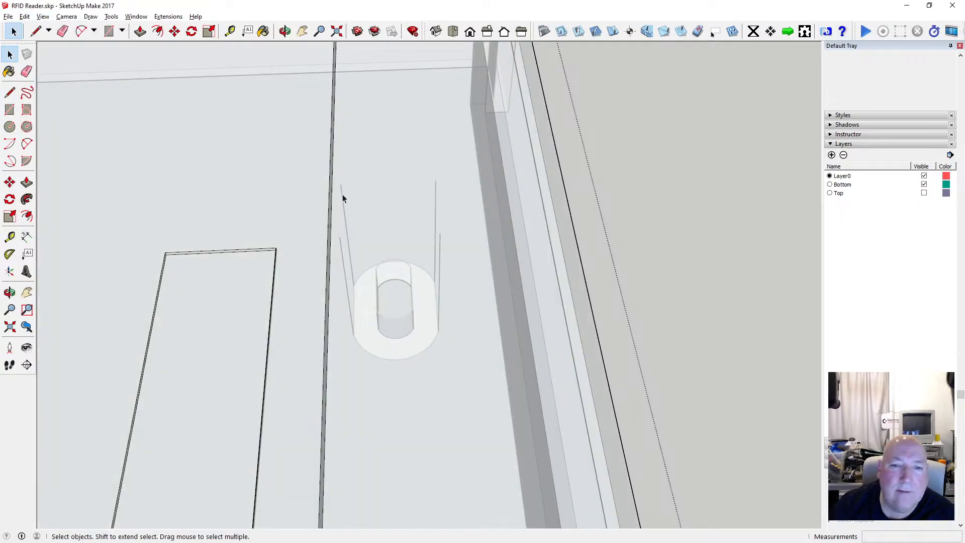
pyautogui.moveTo(336, 180); pyautogui.dragTo(478, 370)
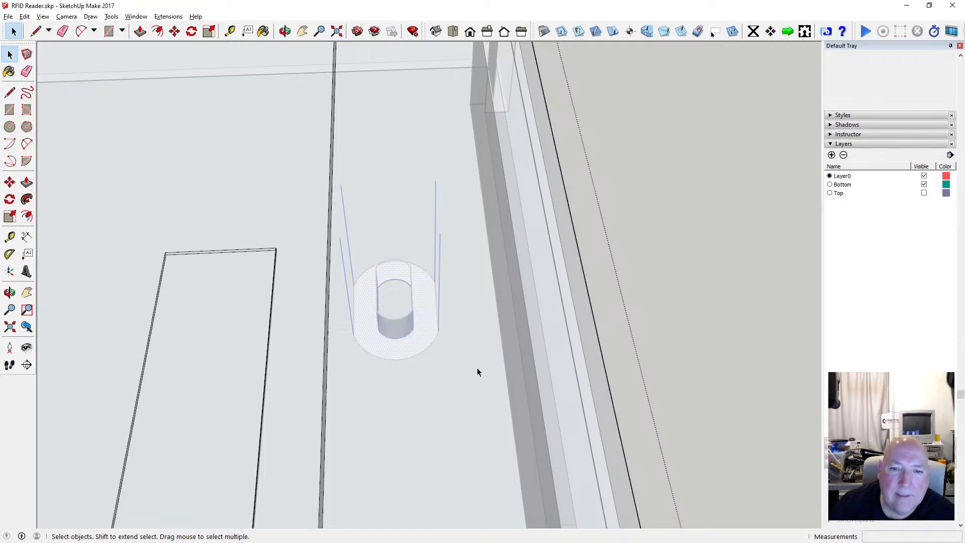
pyautogui.press('Delete')
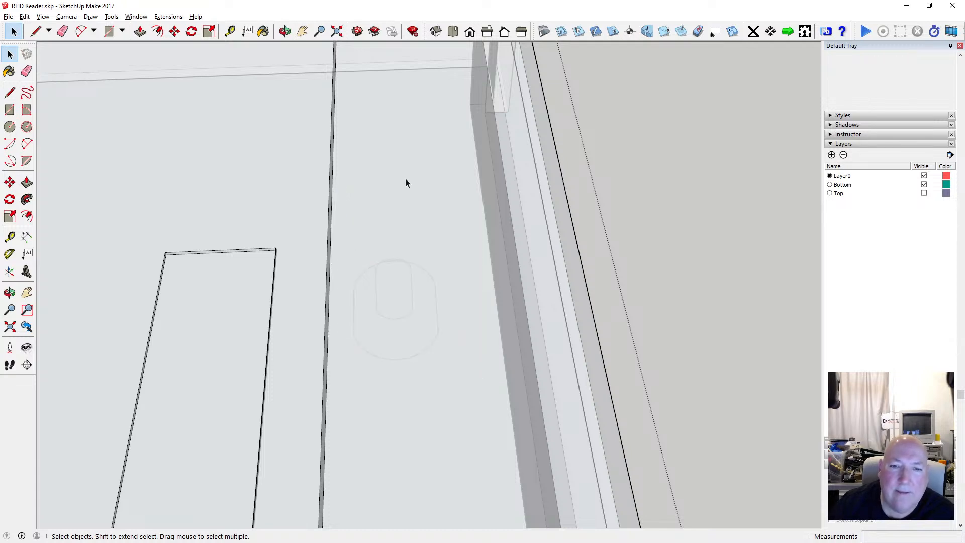
# Move the two pasted post outlines vertically along the blue axis, finishing with a downward move of 22.25 mm.
pyautogui.scroll(-4, 408, 232)
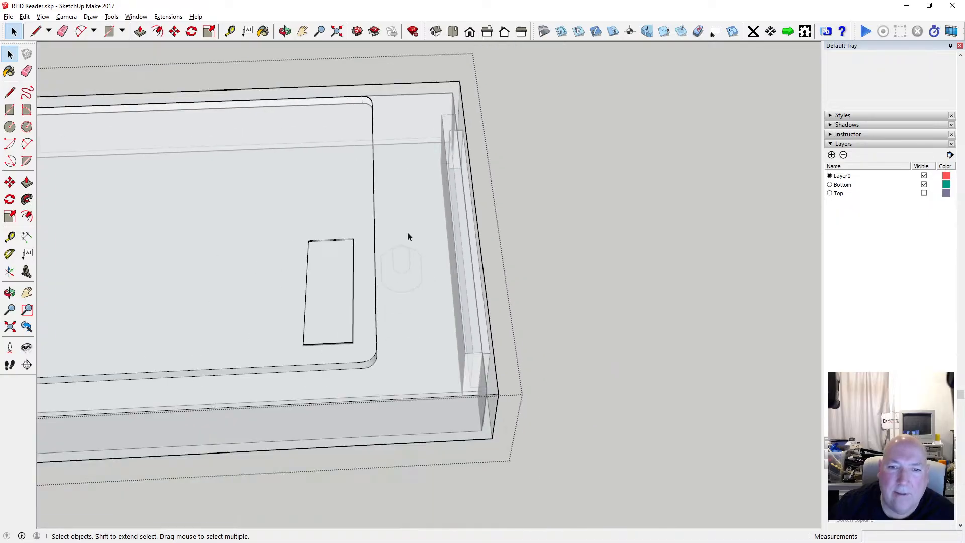
pyautogui.scroll(2, 429, 270)
pyautogui.scroll(1, 429, 269)
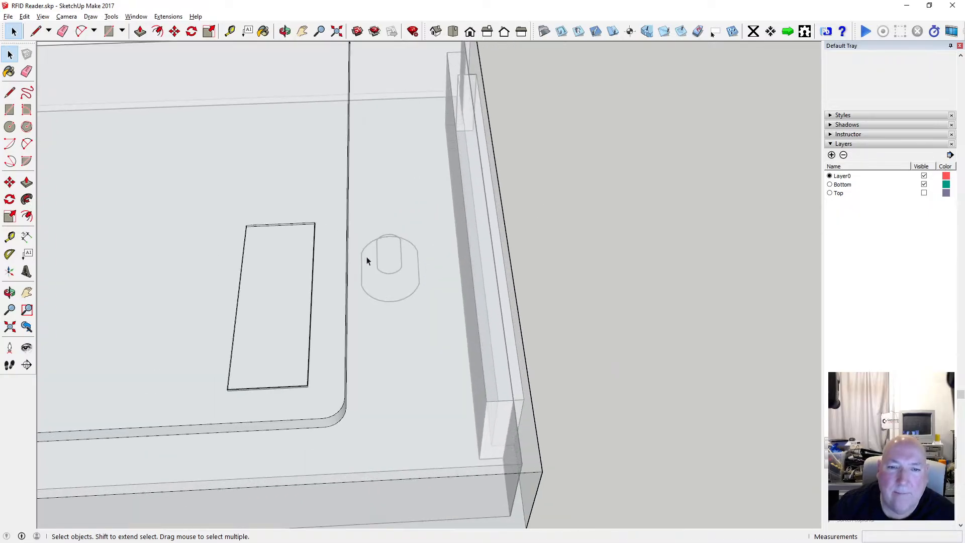
pyautogui.moveTo(427, 311); pyautogui.dragTo(427, 312)
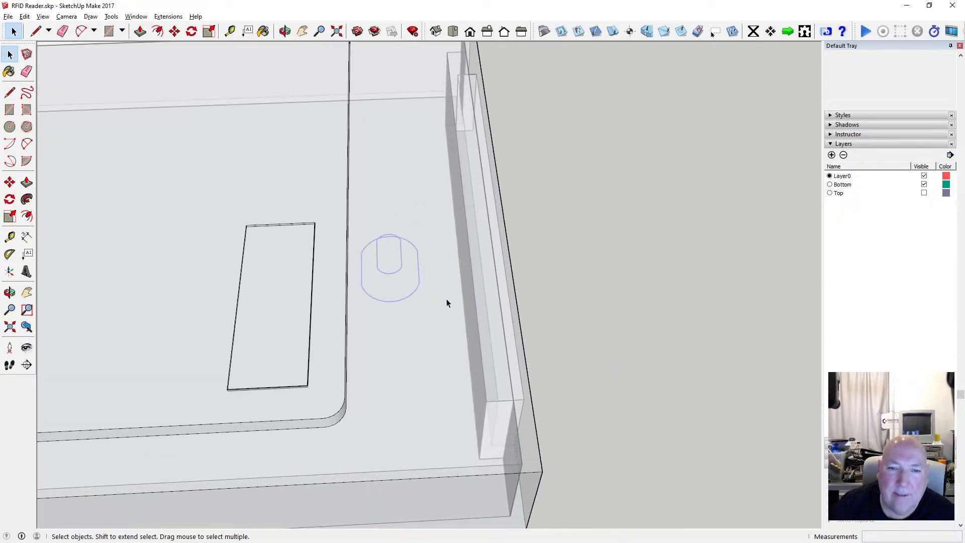
pyautogui.scroll(-2, 447, 298)
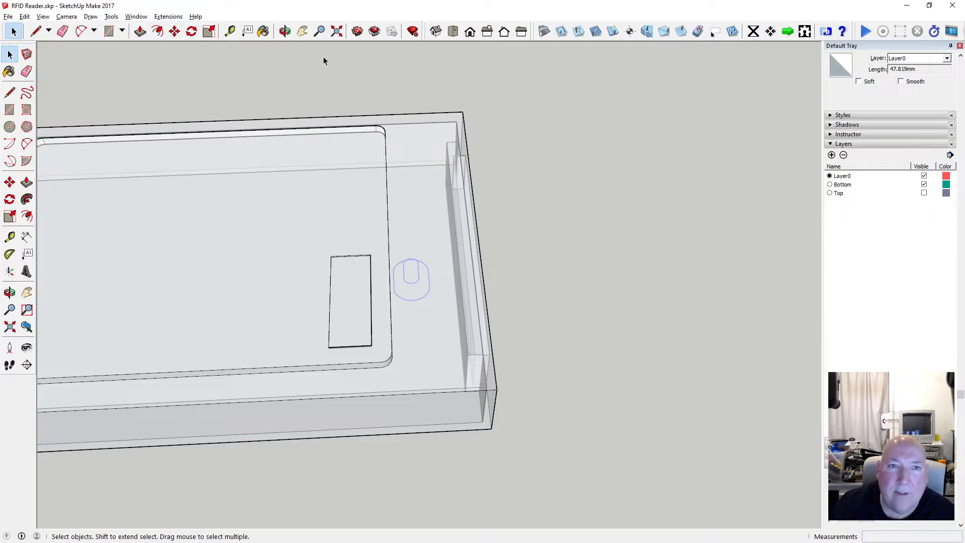
pyautogui.moveTo(382, 177); pyautogui.dragTo(390, 146, button='middle')
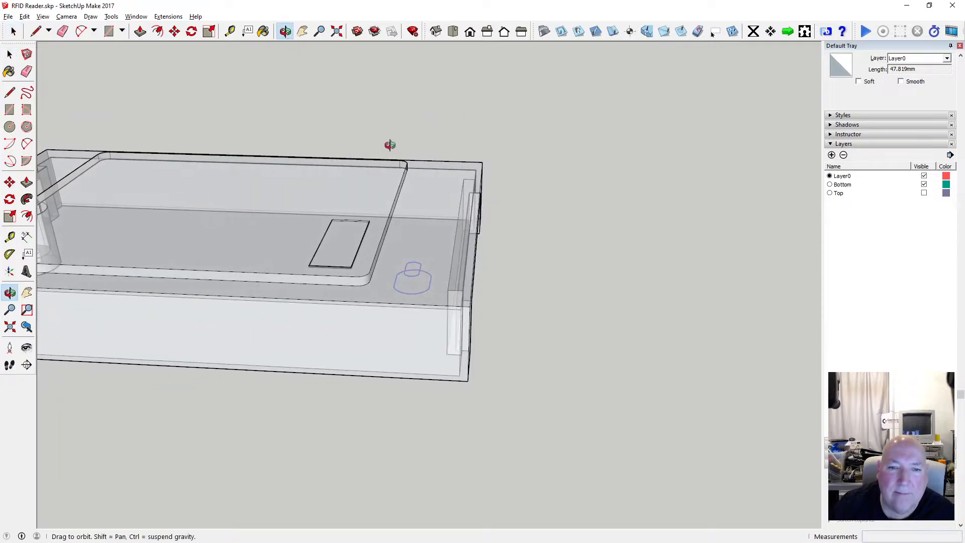
pyautogui.click(174, 32)
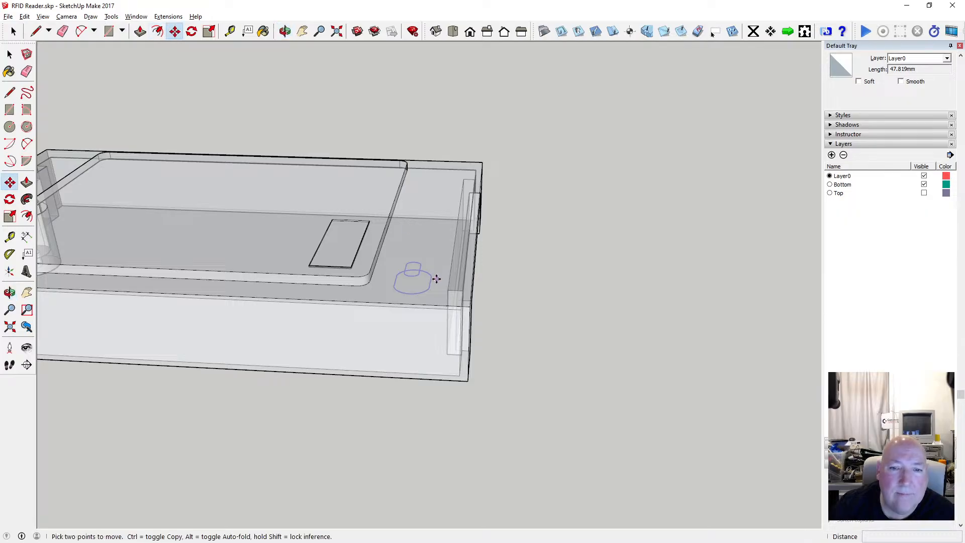
pyautogui.click(395, 288)
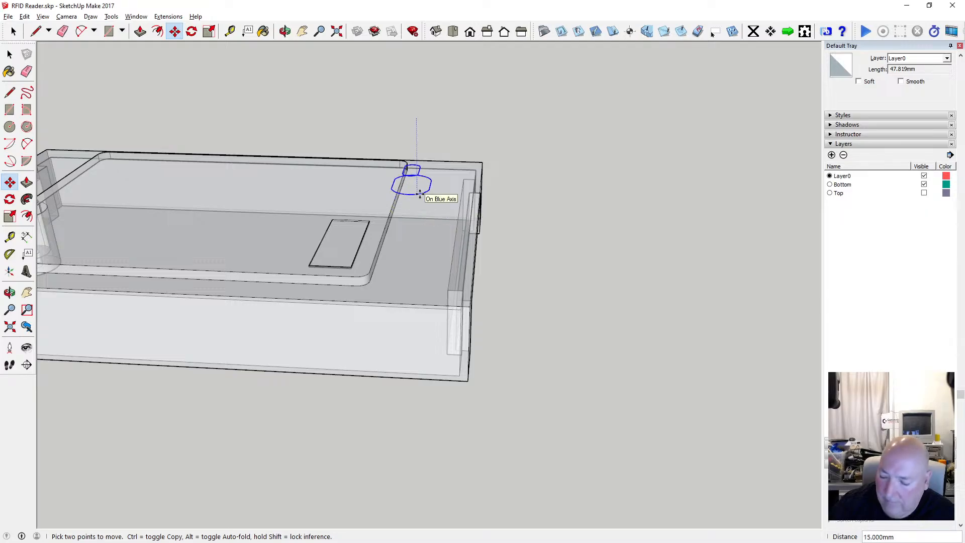
pyautogui.click(419, 194)
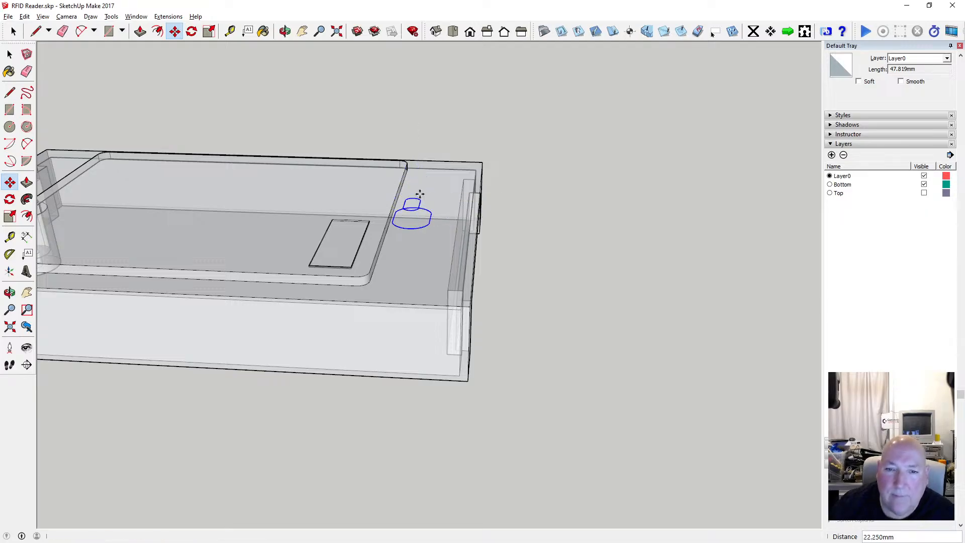
# Cut the two repositioned outlines, open the case group, paste them in place and select the larger outline's face.
pyautogui.click(285, 31)
pyautogui.moveTo(379, 205); pyautogui.dragTo(407, 193)
pyautogui.scroll(8, 407, 194)
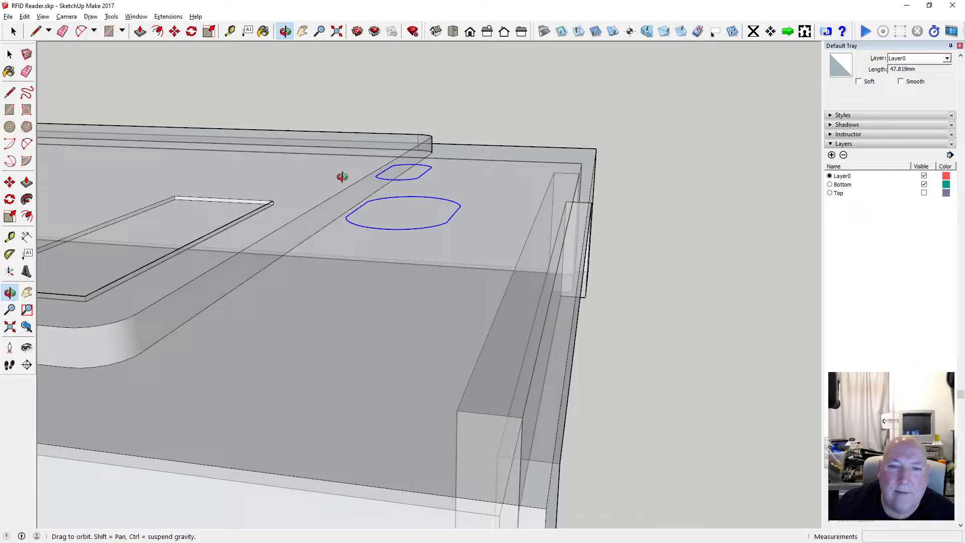
pyautogui.moveTo(342, 177); pyautogui.dragTo(364, 194)
pyautogui.press('space')
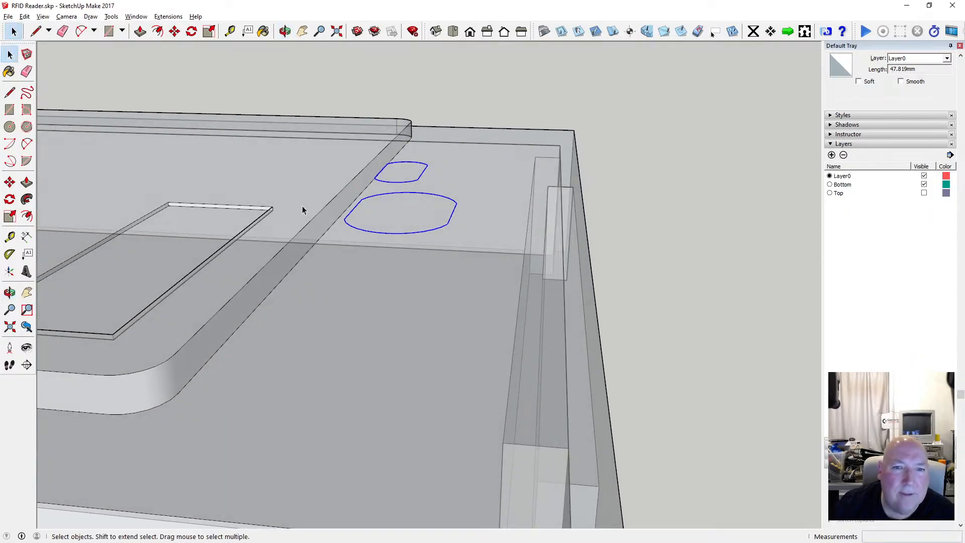
pyautogui.click(376, 211)
pyautogui.moveTo(312, 125); pyautogui.dragTo(473, 270)
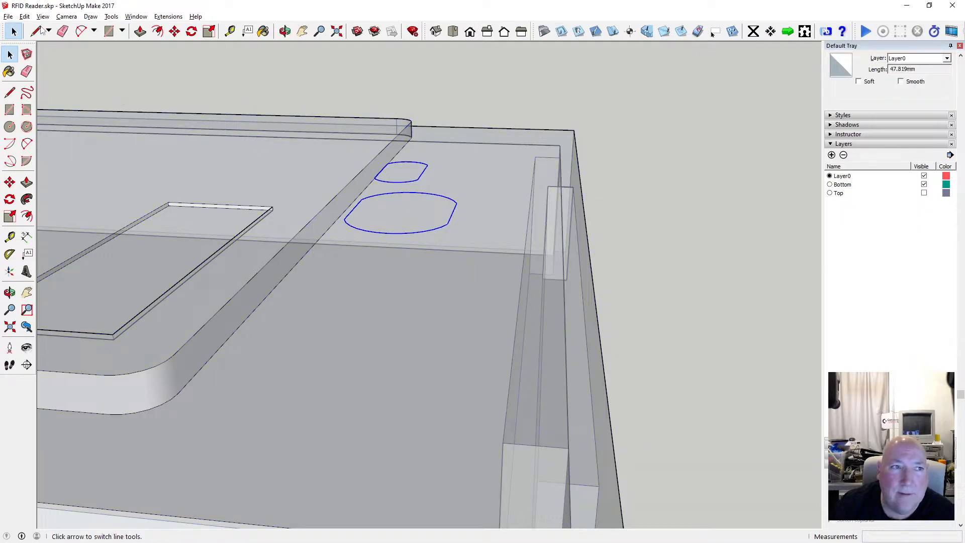
pyautogui.click(24, 16)
pyautogui.click(43, 53)
pyautogui.doubleClick(443, 272)
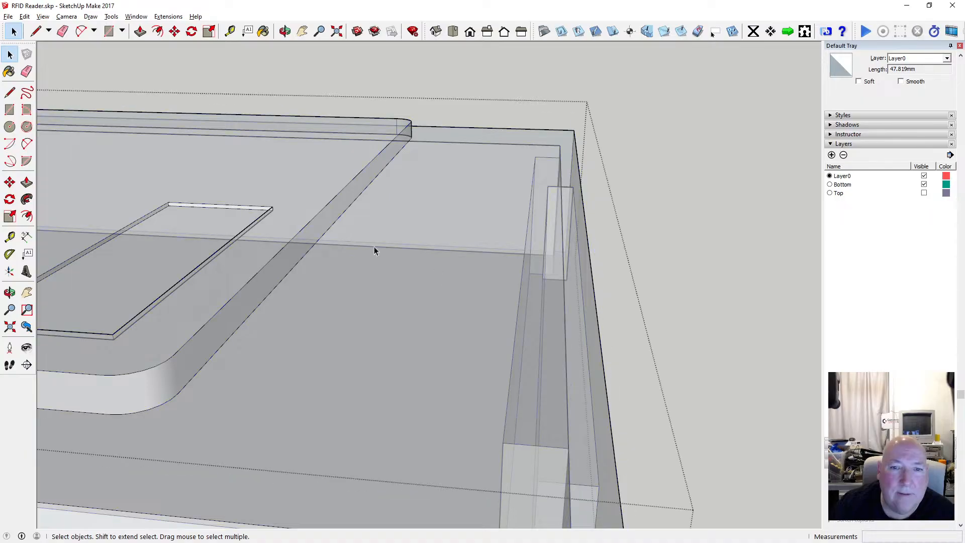
pyautogui.click(24, 16)
pyautogui.click(52, 86)
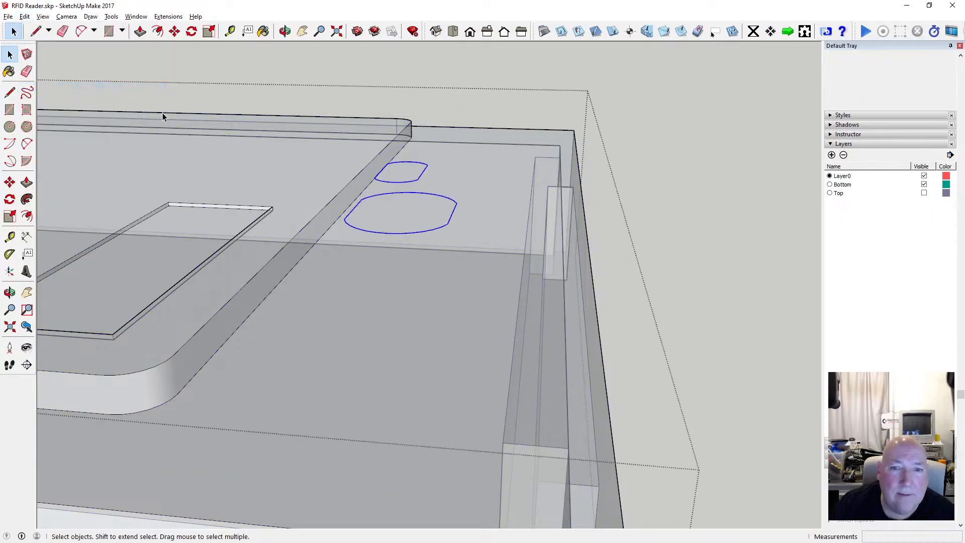
pyautogui.click(402, 220)
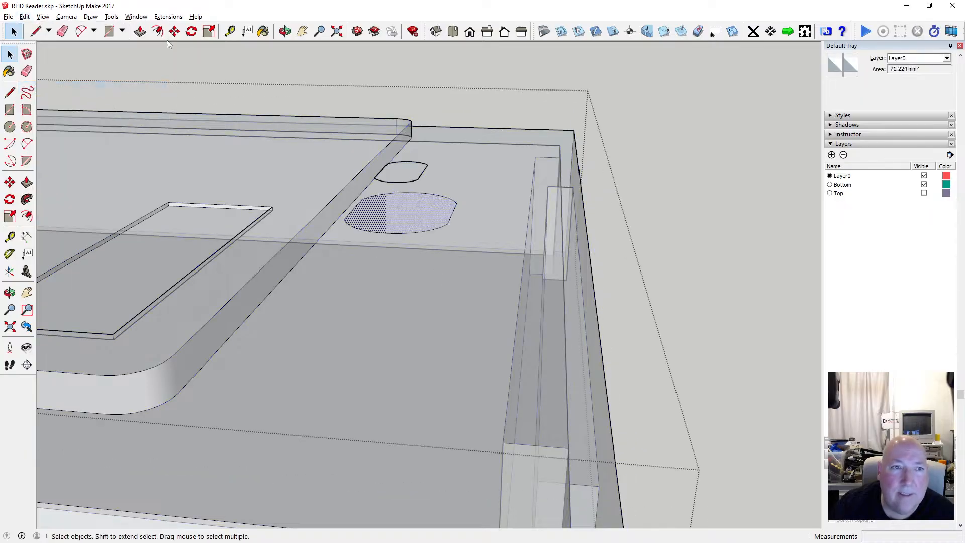
# Measure the depth of the intact screw post's inner recess at the opposite end of the case.
pyautogui.scroll(-6, 511, 196)
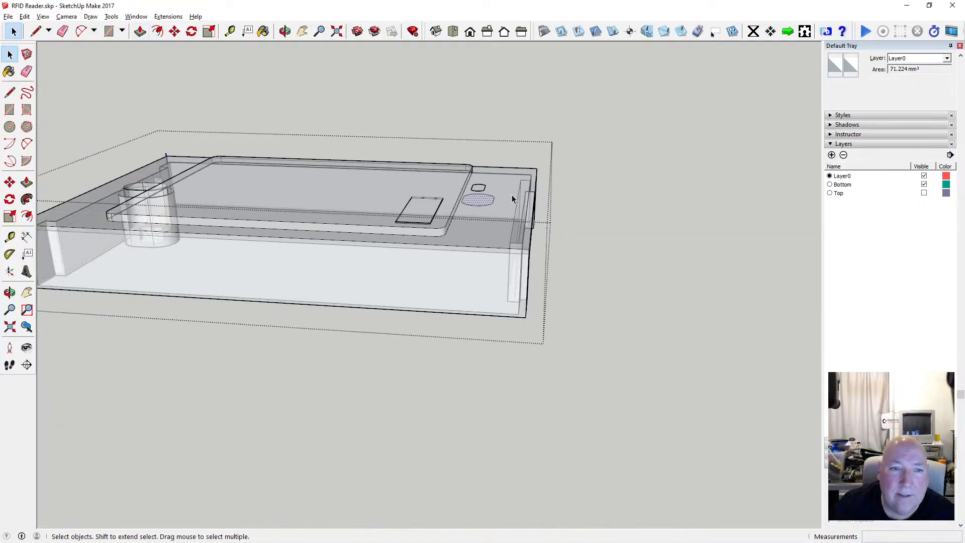
pyautogui.scroll(-2, 132, 212)
pyautogui.scroll(8, 132, 197)
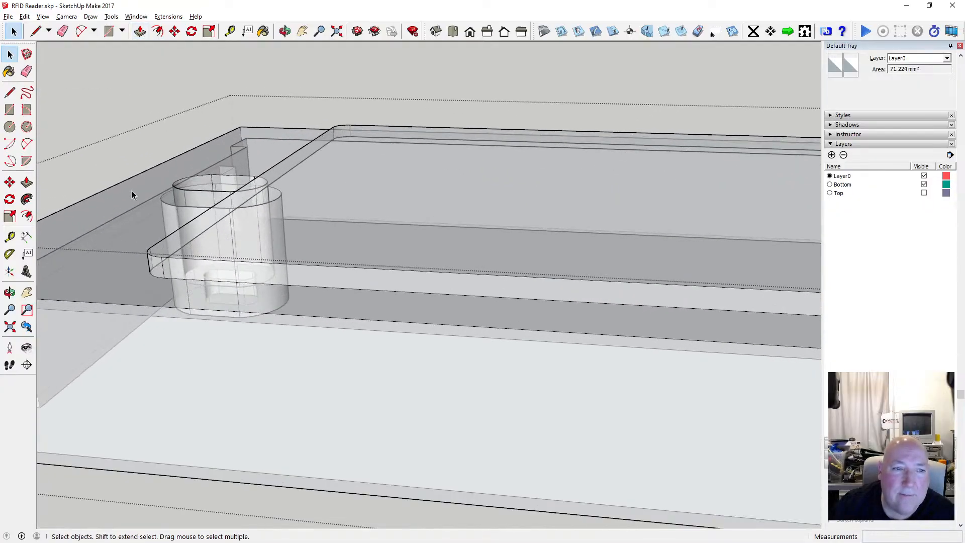
pyautogui.click(230, 31)
pyautogui.click(226, 172)
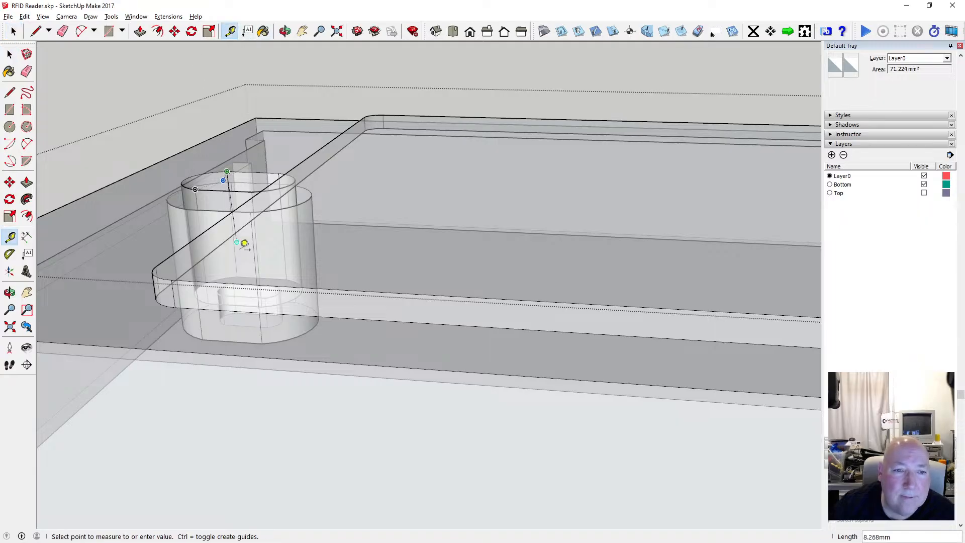
pyautogui.press('space')
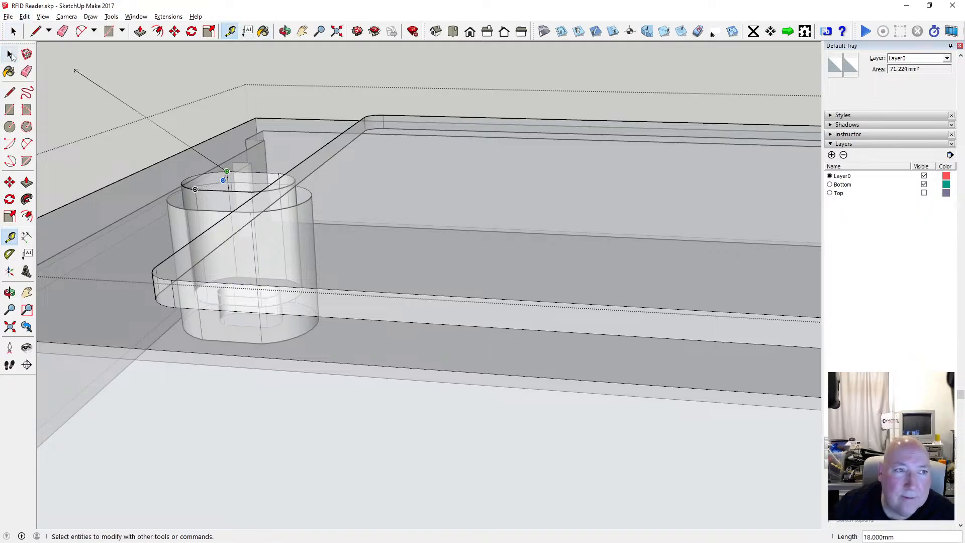
# Push the larger outline's face 11.5 mm down into the case to form the post's recess.
pyautogui.scroll(-6, 210, 207)
pyautogui.scroll(-1, 199, 211)
pyautogui.scroll(3, 462, 209)
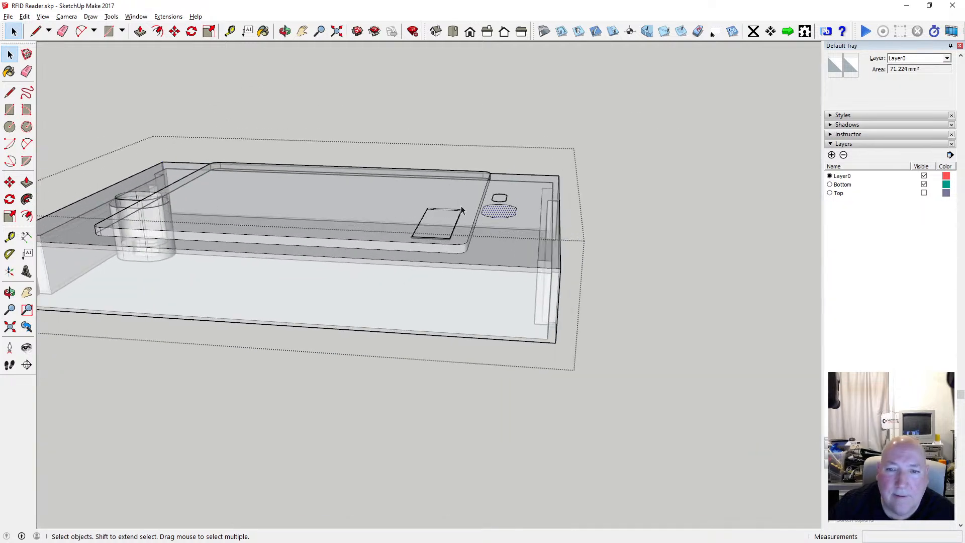
pyautogui.press('p')
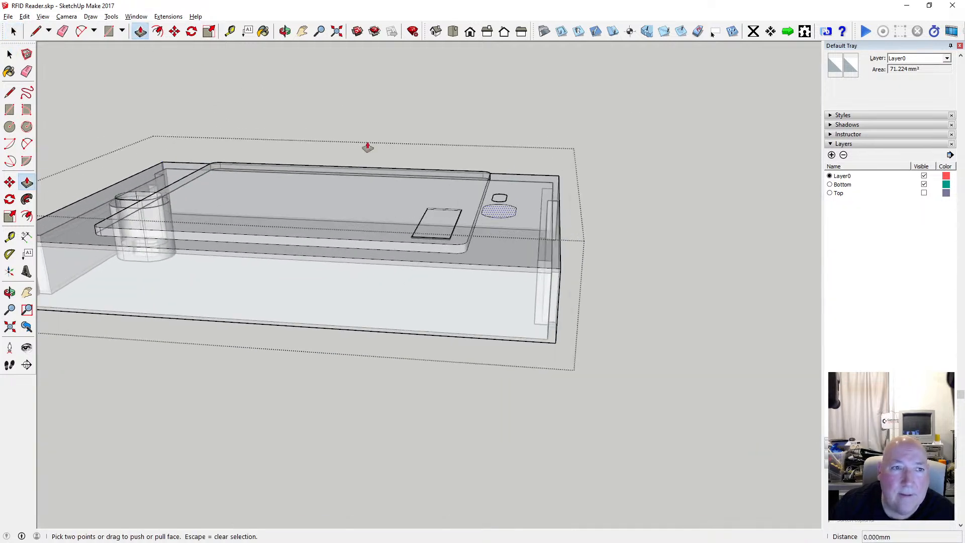
pyautogui.click(503, 215)
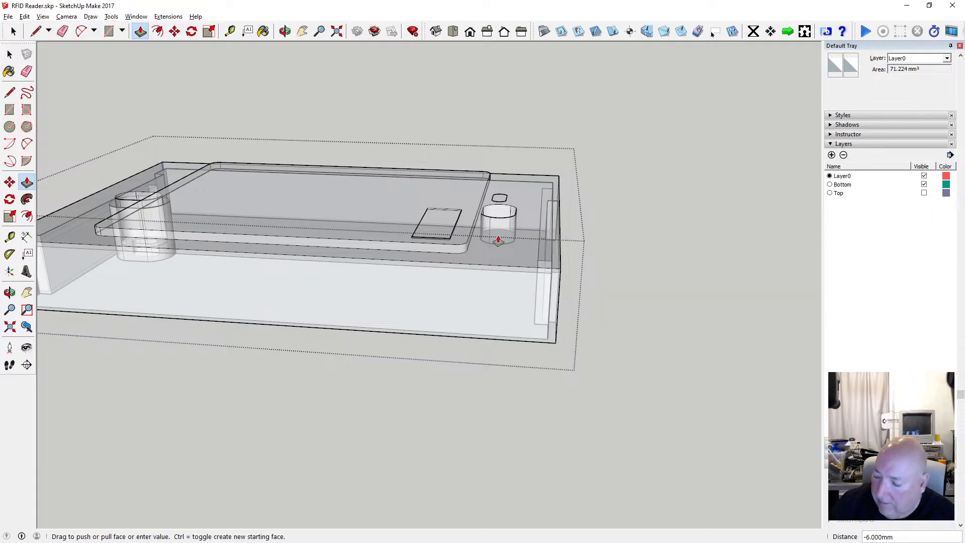
pyautogui.press('Return')
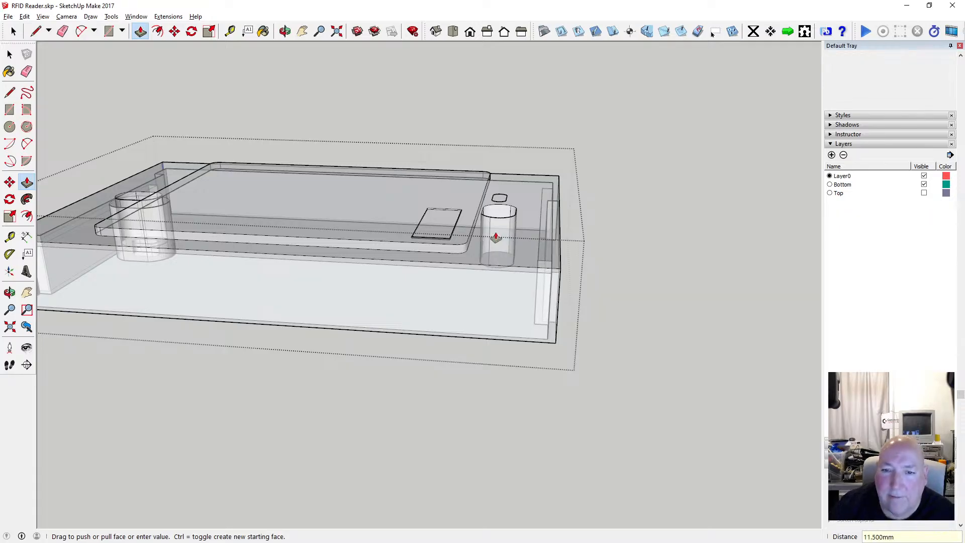
# Select the complete smaller slot outline above the new recess and start moving it.
pyautogui.click(285, 31)
pyautogui.moveTo(347, 125); pyautogui.dragTo(448, 253)
pyautogui.scroll(8, 447, 253)
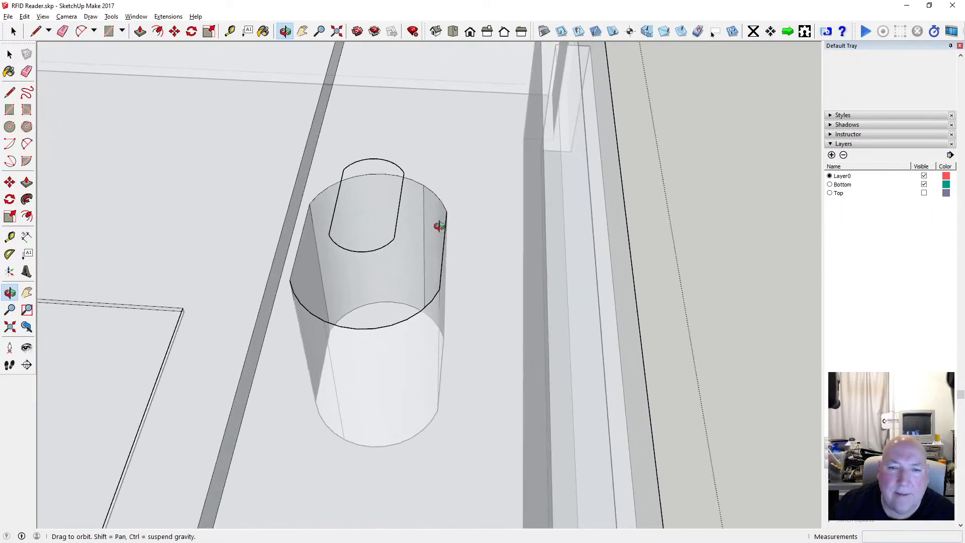
pyautogui.press('space')
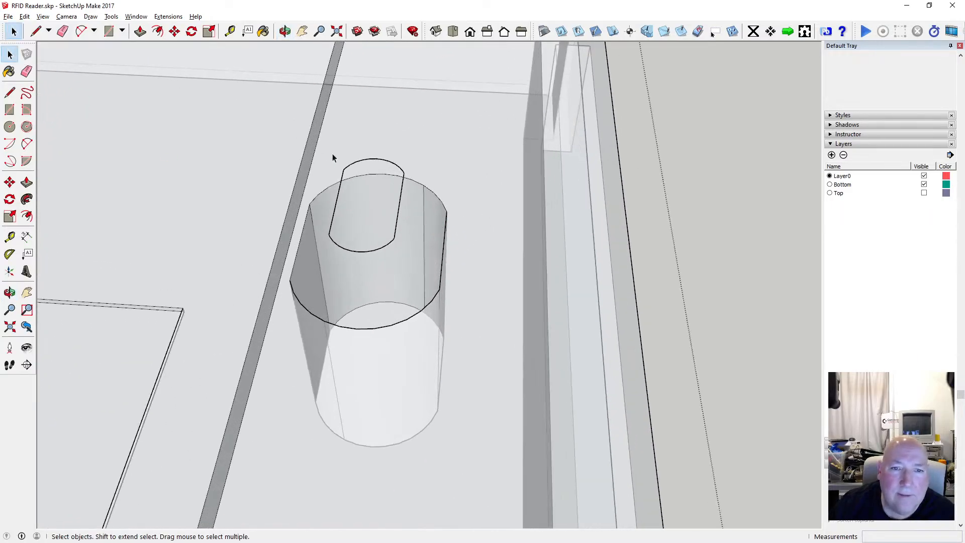
pyautogui.moveTo(325, 150); pyautogui.dragTo(410, 265)
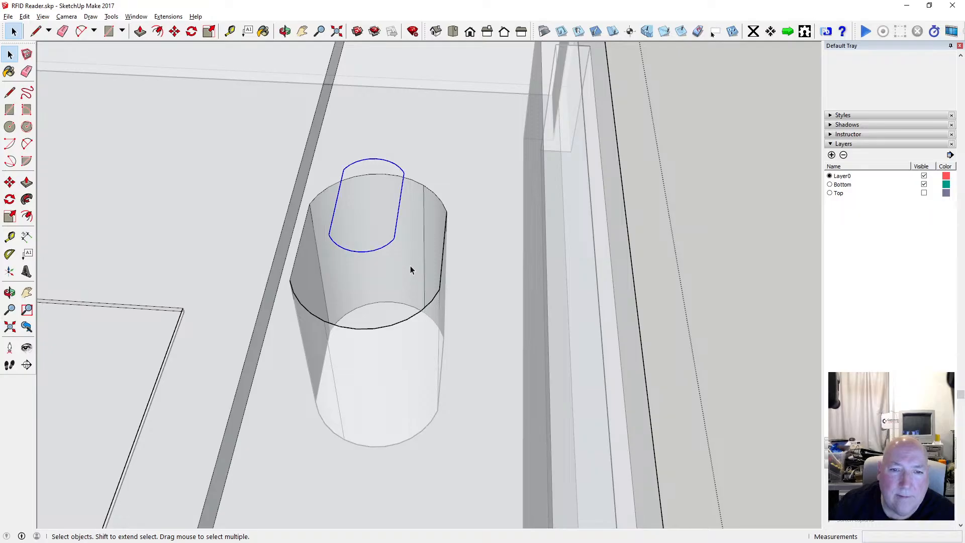
pyautogui.scroll(-2, 413, 223)
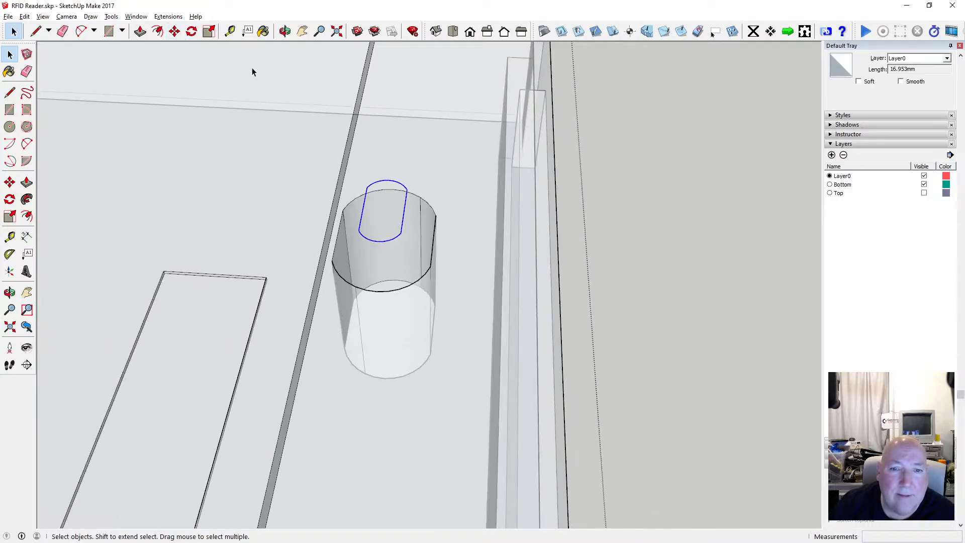
pyautogui.click(175, 31)
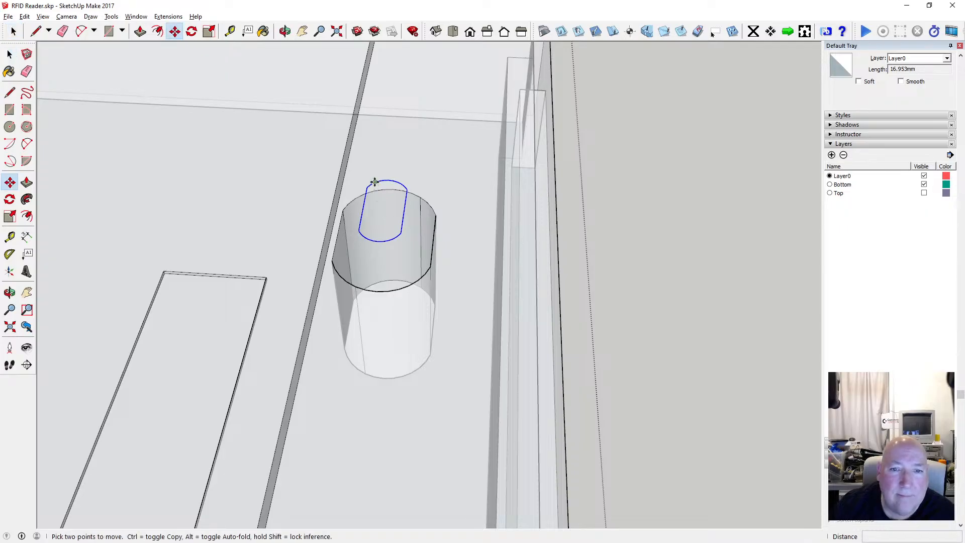
pyautogui.click(374, 182)
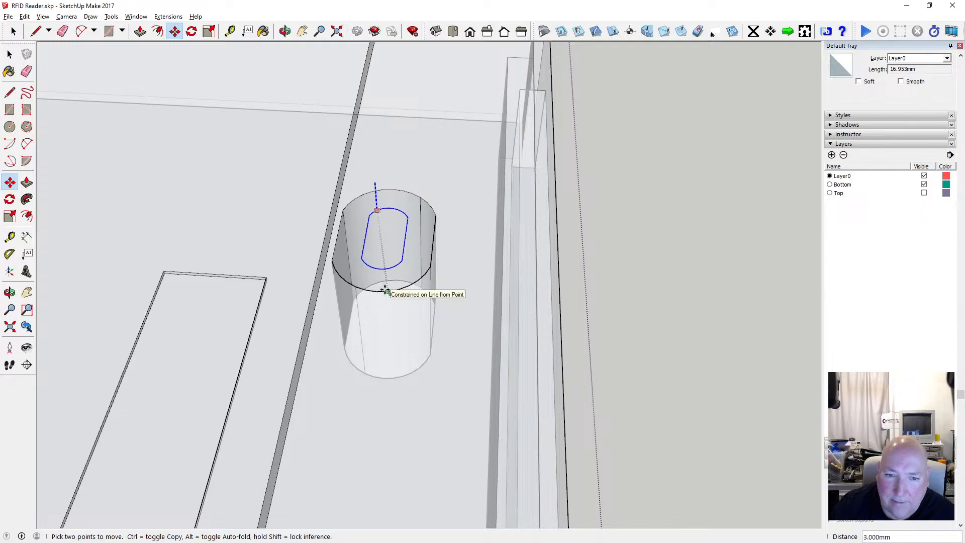
pyautogui.scroll(4, 385, 285)
pyautogui.scroll(2, 385, 286)
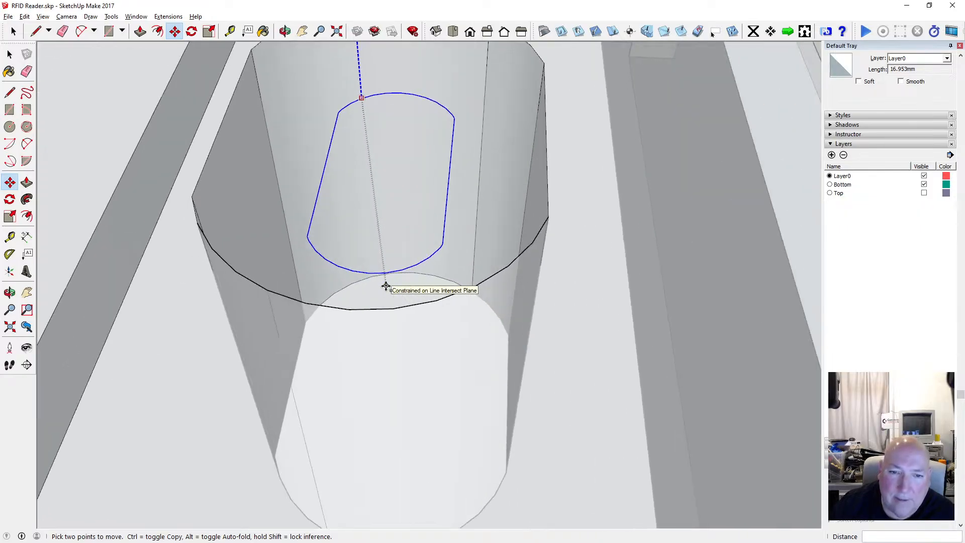
pyautogui.scroll(4, 386, 297)
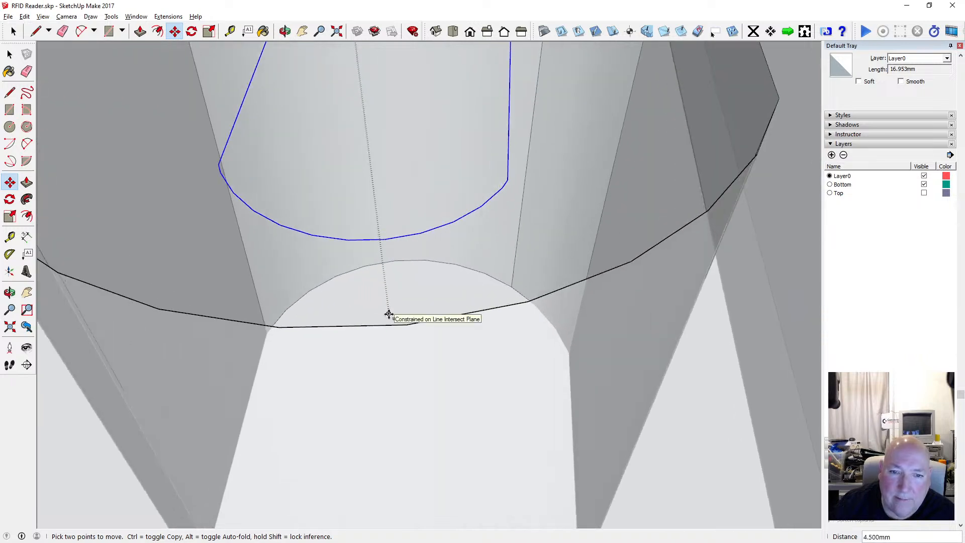
pyautogui.click(380, 302)
pyautogui.scroll(-2, 395, 322)
pyautogui.scroll(-4, 398, 344)
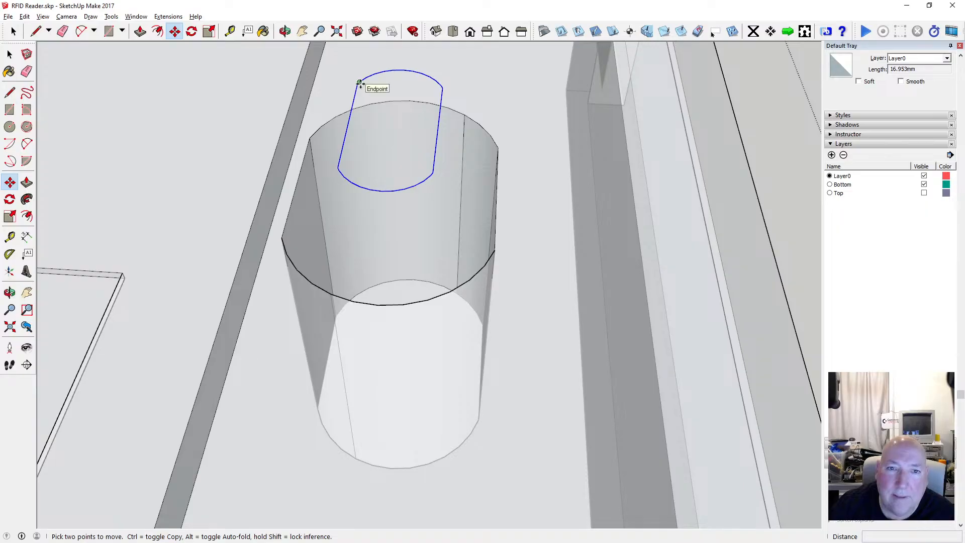
# Move the slot outline 12 mm down along the blue axis into the recess.
pyautogui.click(359, 83)
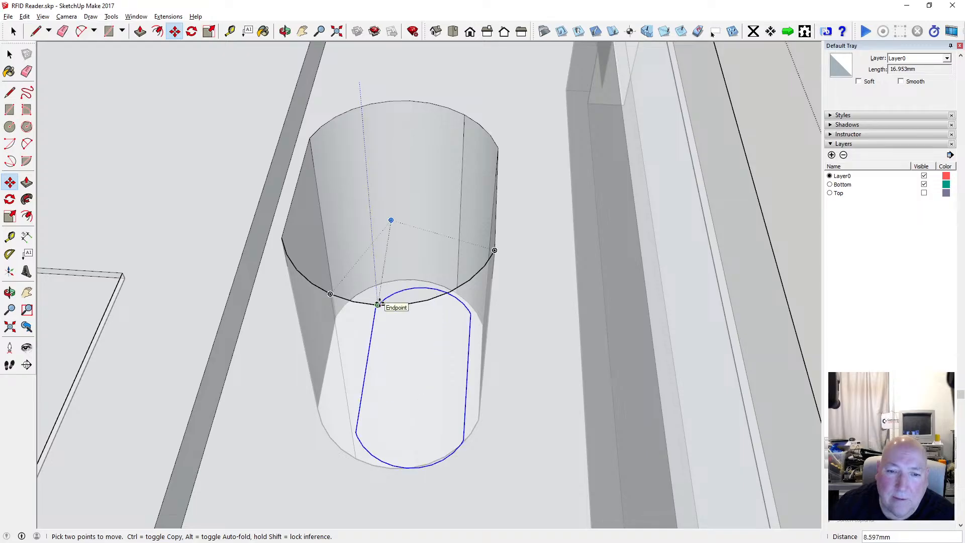
pyautogui.write('12')
pyautogui.press('Return')
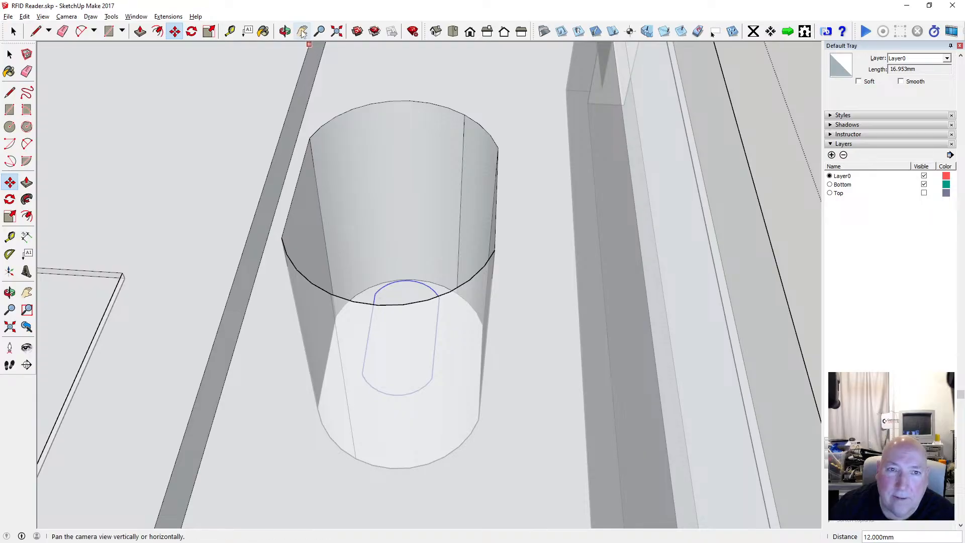
# Move the slot outline a further 2.5 mm down along the blue axis inside the new recess.
pyautogui.click(285, 32)
pyautogui.moveTo(420, 168); pyautogui.dragTo(373, 250)
pyautogui.scroll(-10, 402, 254)
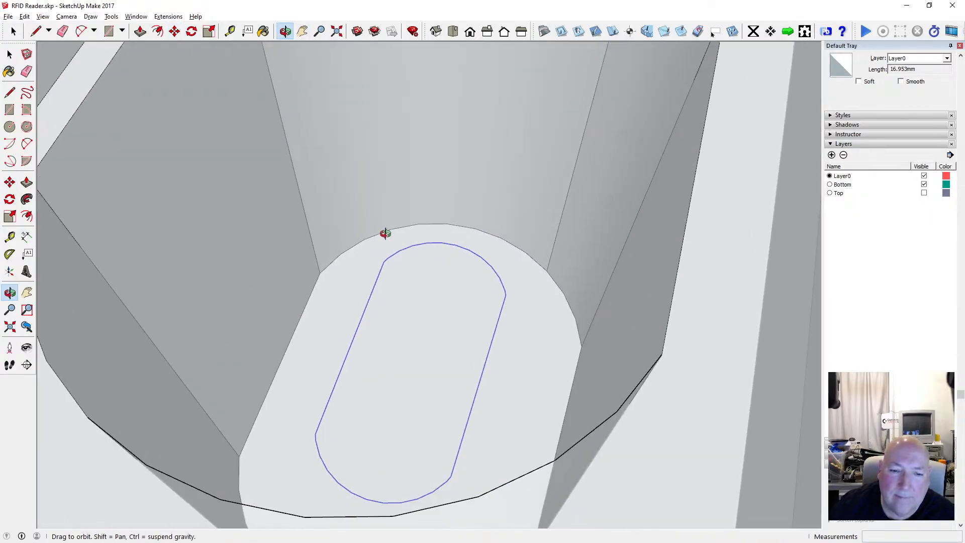
pyautogui.click(175, 31)
pyautogui.click(385, 262)
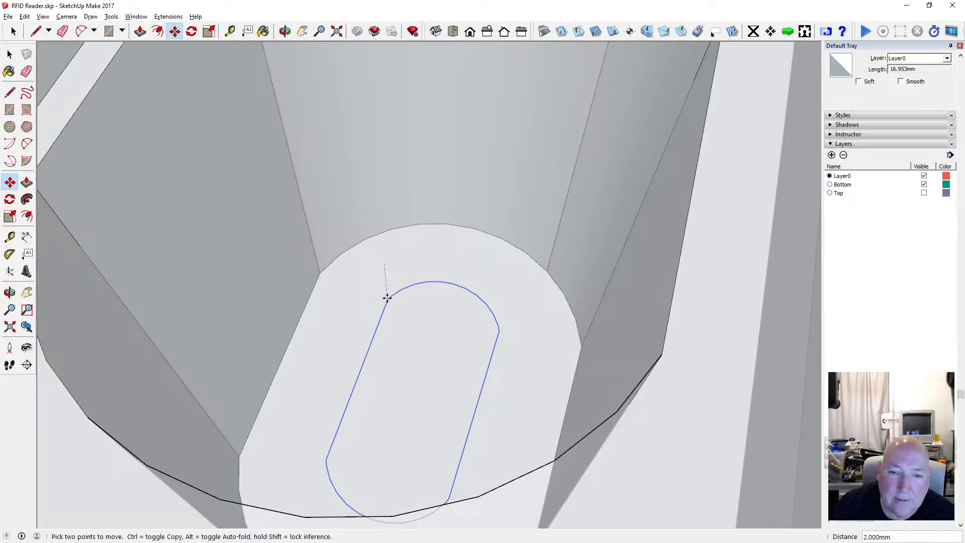
pyautogui.click(388, 305)
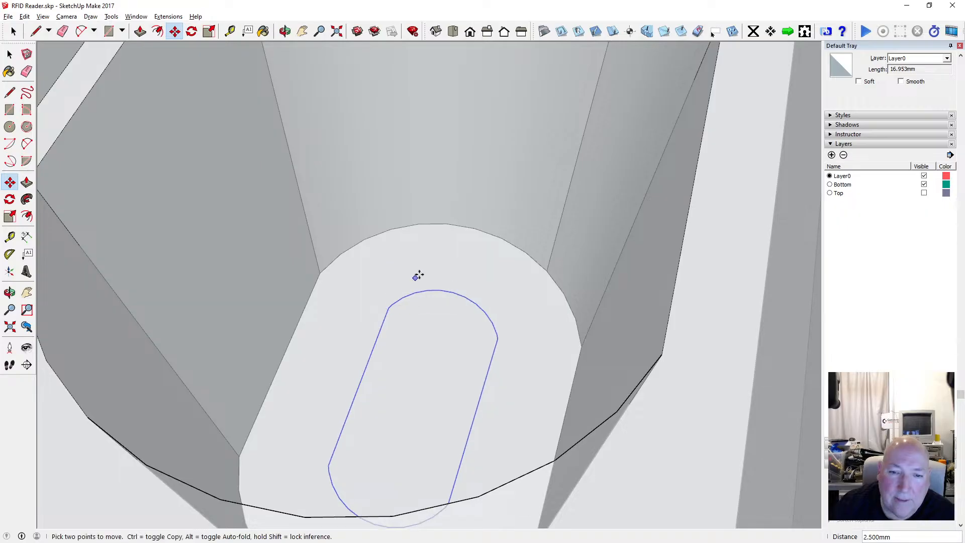
pyautogui.scroll(-2, 416, 267)
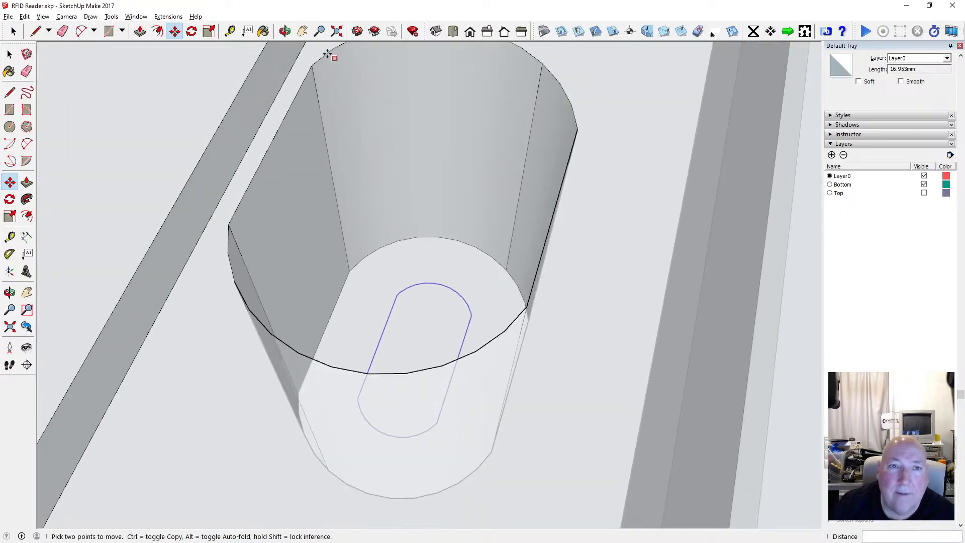
# Measure the vertical distance from the inner recess floor of the intact screw post to the post's base.
pyautogui.click(285, 32)
pyautogui.scroll(-2, 366, 183)
pyautogui.moveTo(357, 181); pyautogui.dragTo(404, 181)
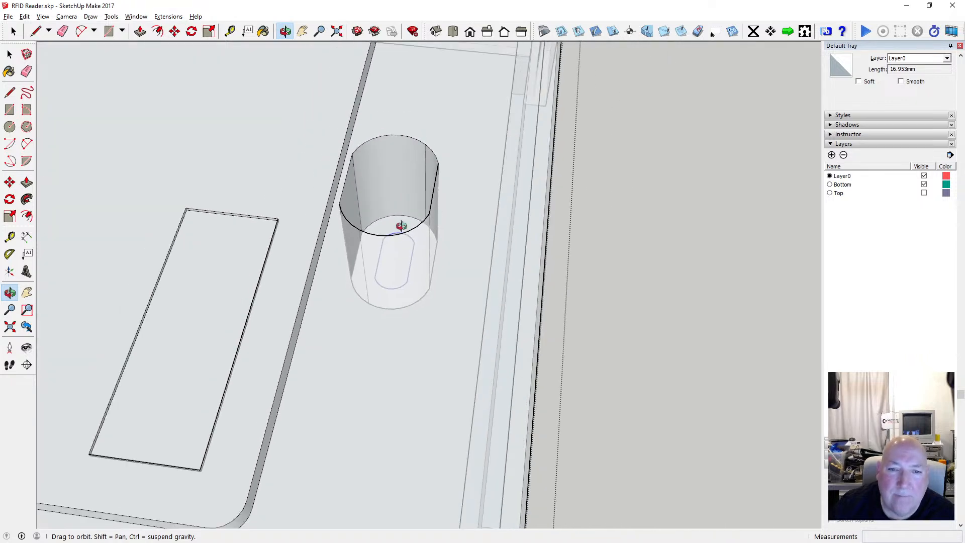
pyautogui.scroll(3, 401, 225)
pyautogui.scroll(-8, 436, 179)
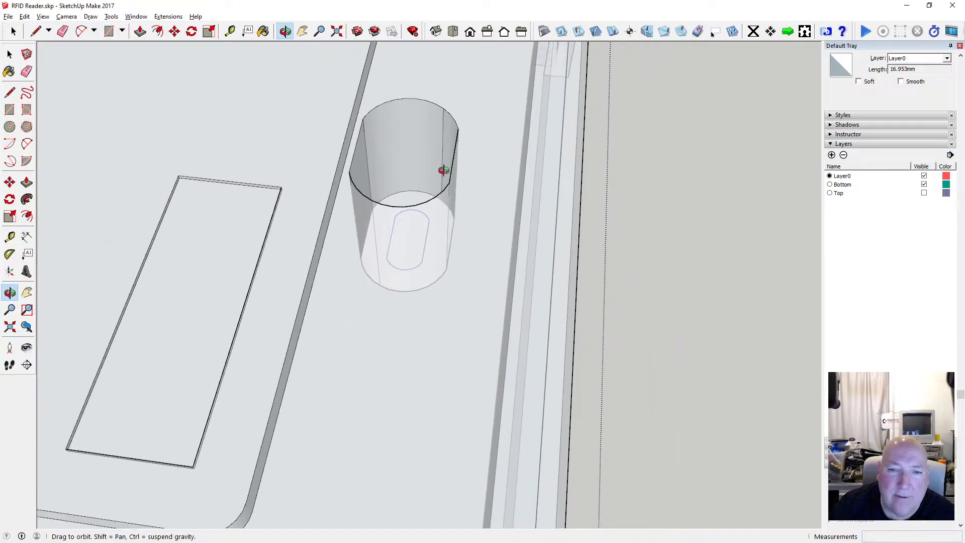
pyautogui.scroll(8, 185, 174)
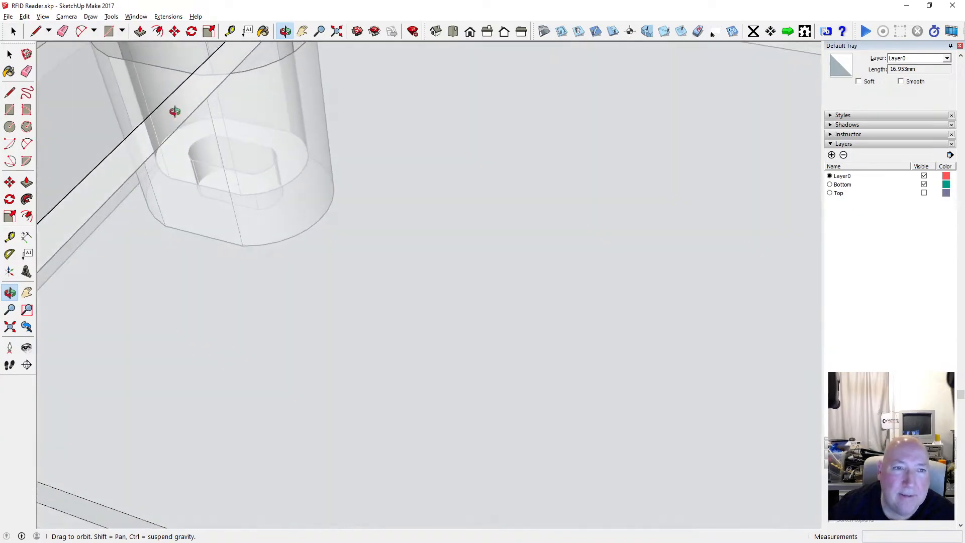
pyautogui.press('t')
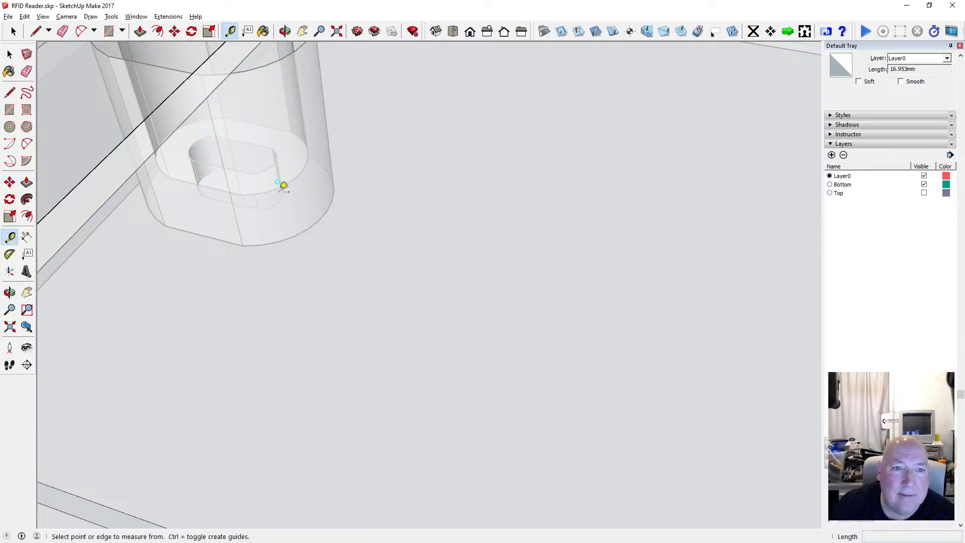
pyautogui.click(276, 185)
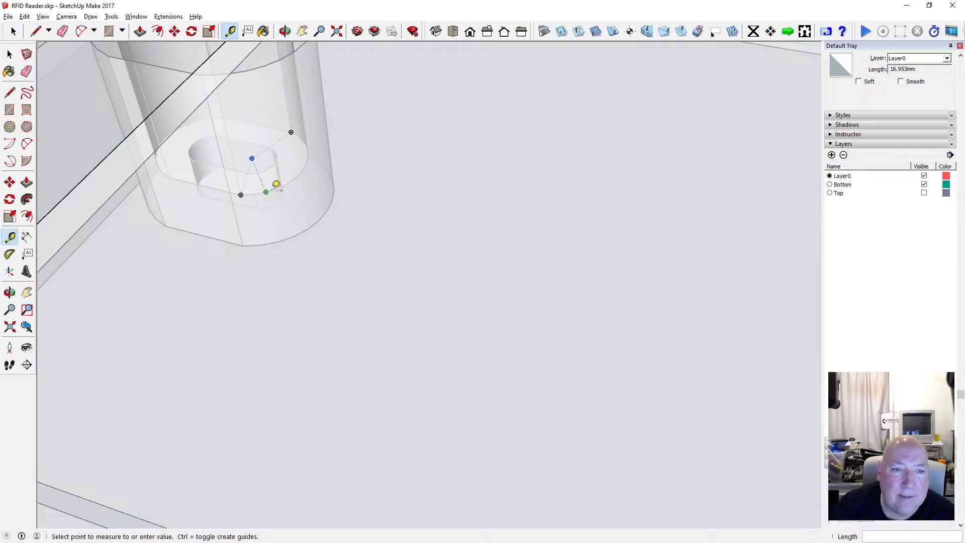
pyautogui.click(283, 236)
pyautogui.click(241, 194)
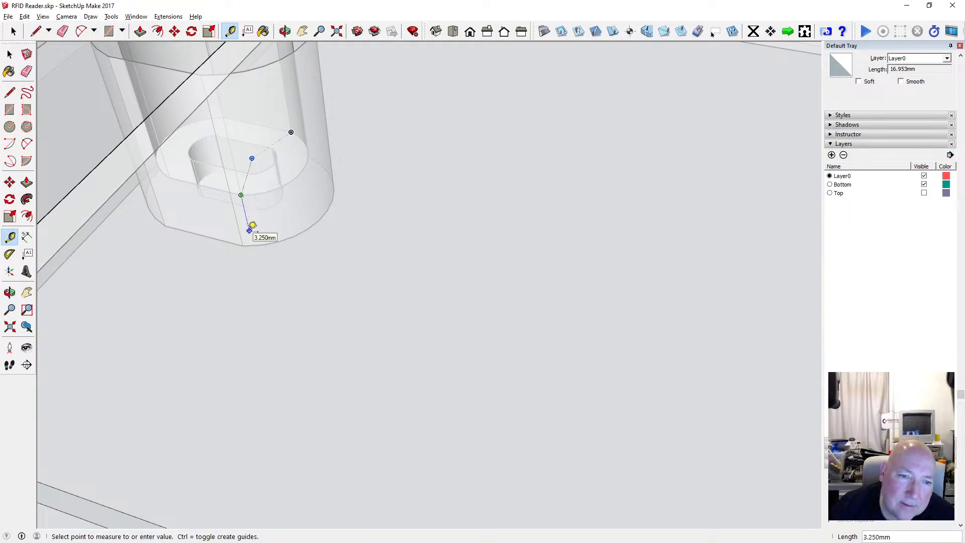
pyautogui.press('Escape')
pyautogui.press('space')
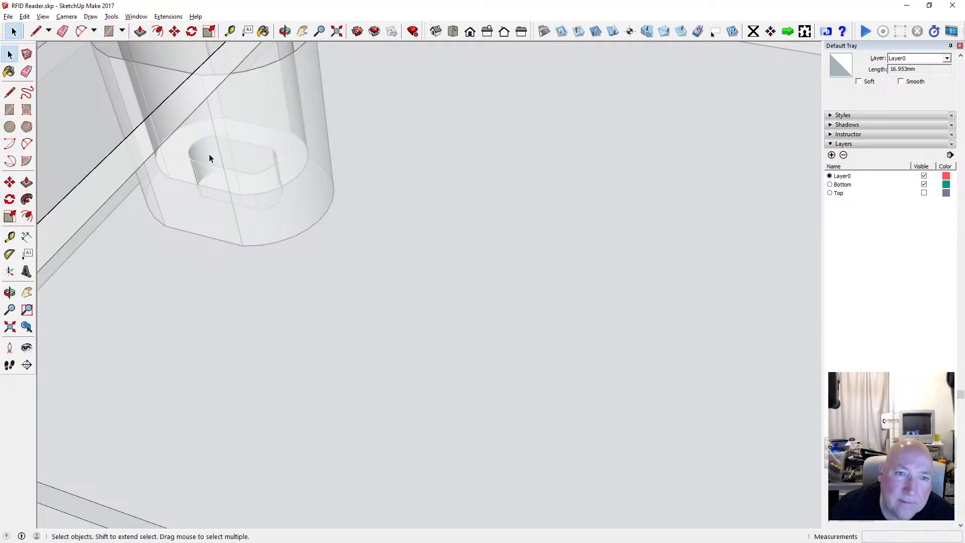
# Check with Push/Pull whether the slot outline in the rebuilt post's recess bounds its own face.
pyautogui.scroll(-8, 203, 143)
pyautogui.scroll(-2, 200, 138)
pyautogui.scroll(8, 542, 215)
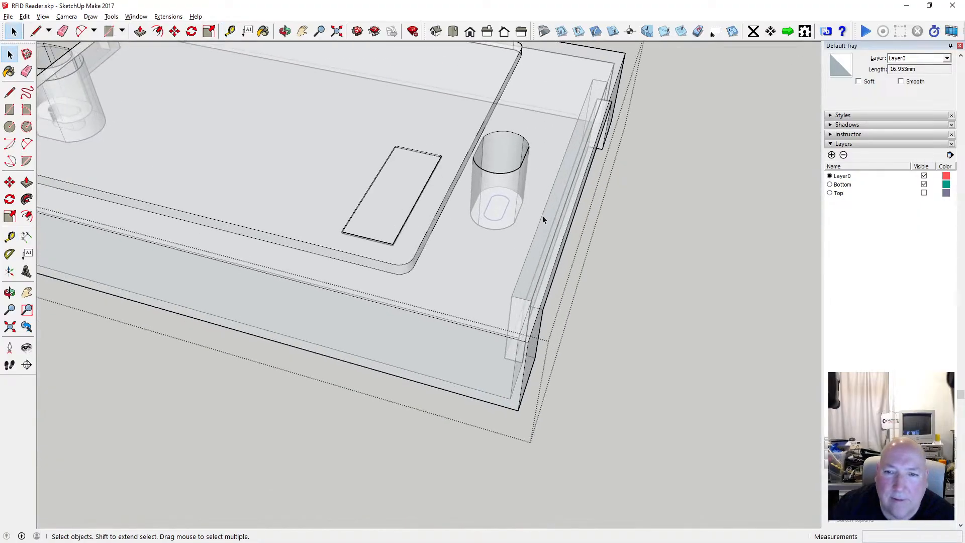
pyautogui.click(284, 30)
pyautogui.moveTo(397, 124); pyautogui.dragTo(423, 300)
pyautogui.click(140, 31)
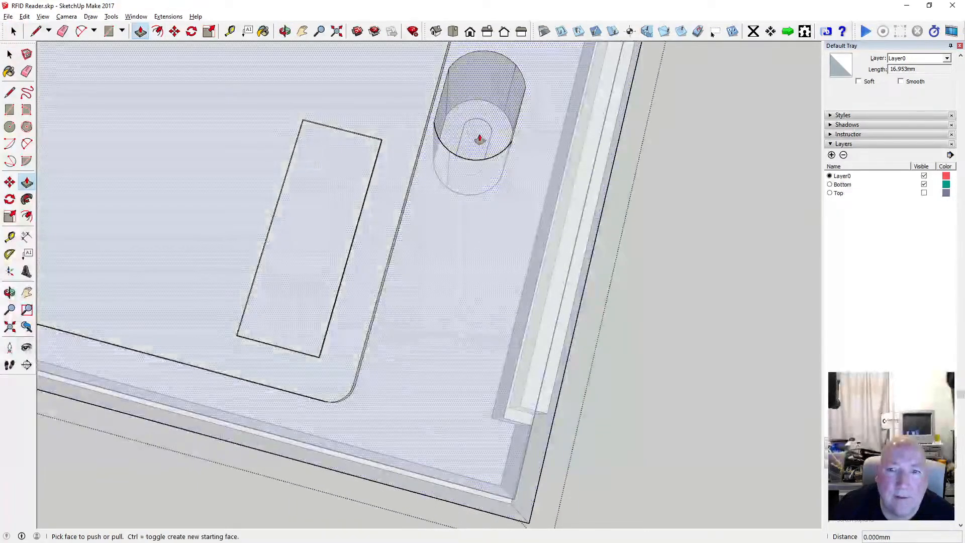
pyautogui.press('space')
pyautogui.scroll(-3, 327, 308)
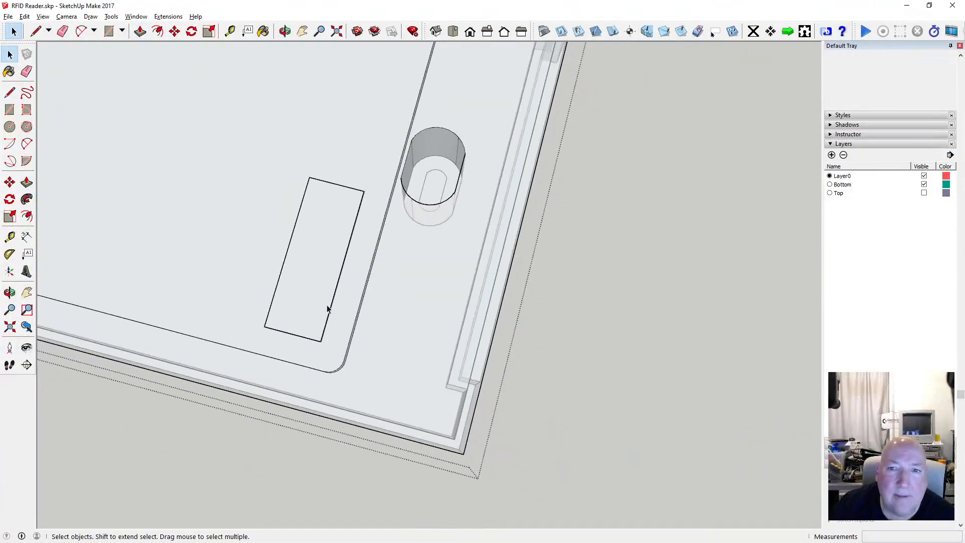
# Inspect which faces and edges around the new recess select separately, closing and reopening the bottom half's component for editing.
pyautogui.click(420, 193)
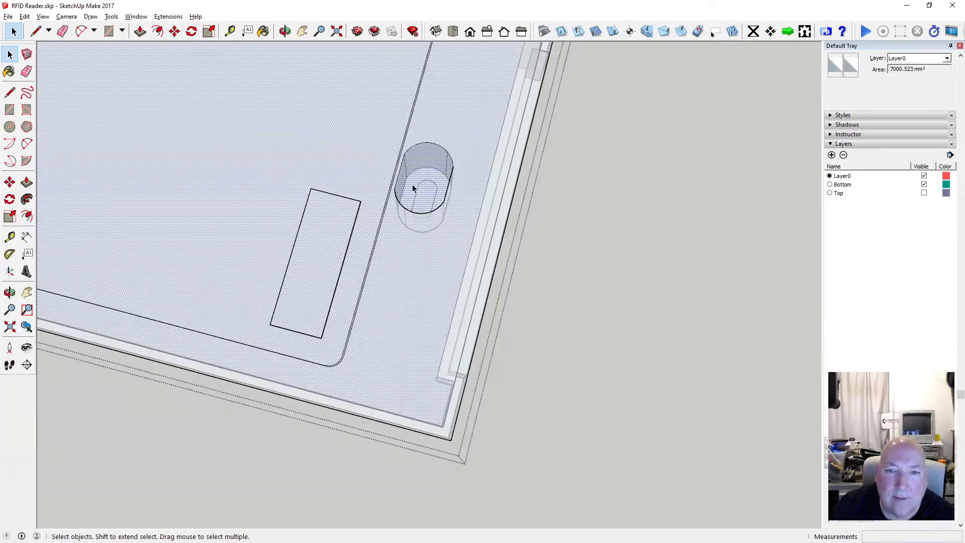
pyautogui.click(412, 212)
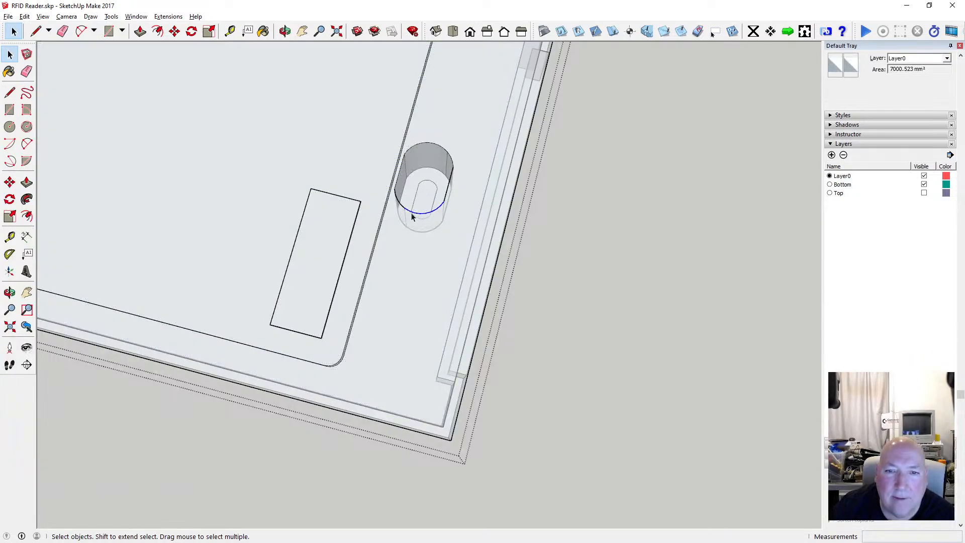
pyautogui.scroll(-2, 418, 240)
pyautogui.click(416, 241)
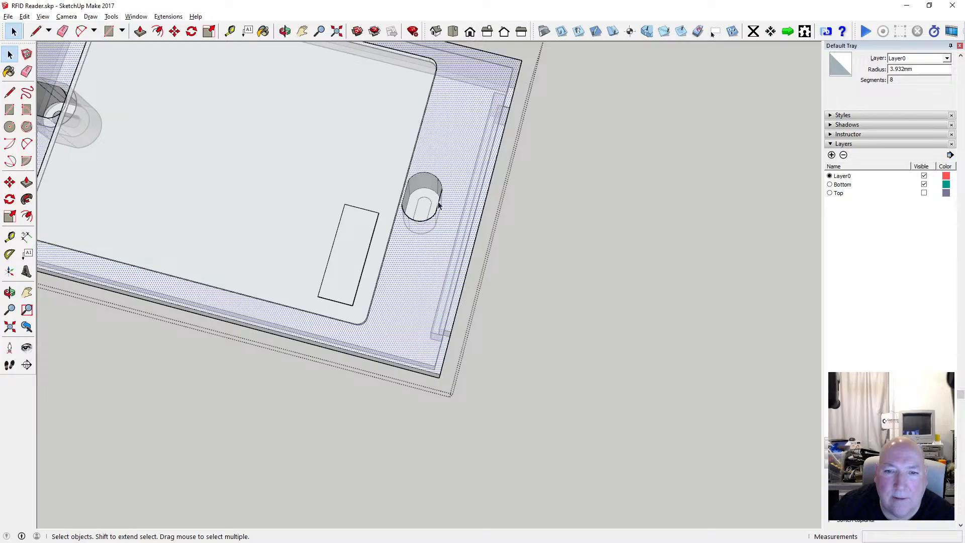
pyautogui.click(509, 216)
pyautogui.click(431, 204)
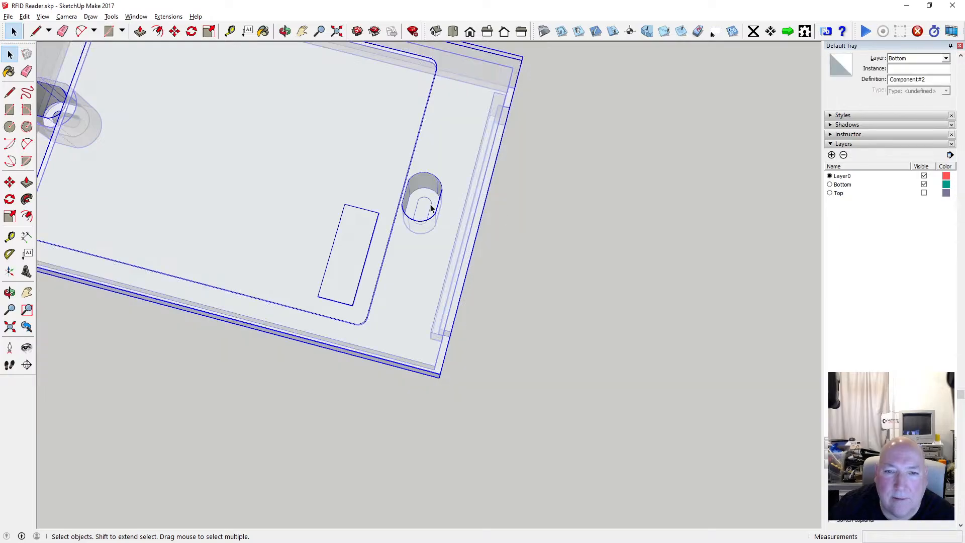
pyautogui.doubleClick(430, 205)
pyautogui.hotkey('ctrl', 'a')
pyautogui.click(423, 200)
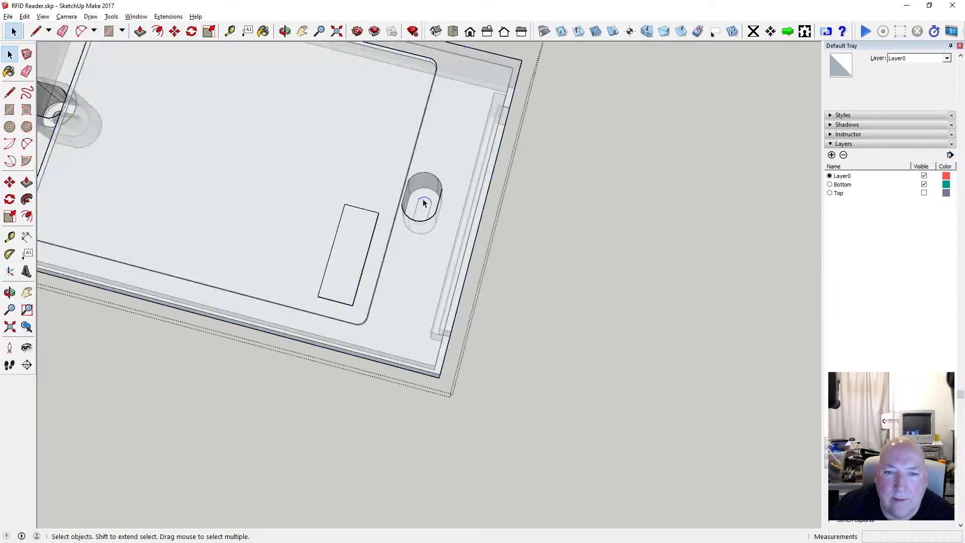
pyautogui.click(421, 203)
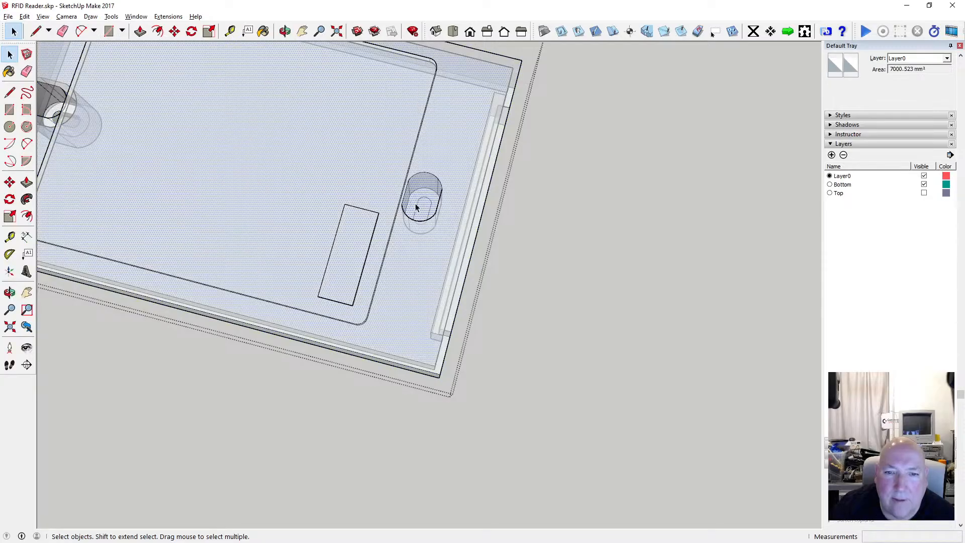
# Try intersecting all the new recess geometry with the model, check the resulting face, and undo the intersection.
pyautogui.moveTo(453, 244); pyautogui.dragTo(454, 243)
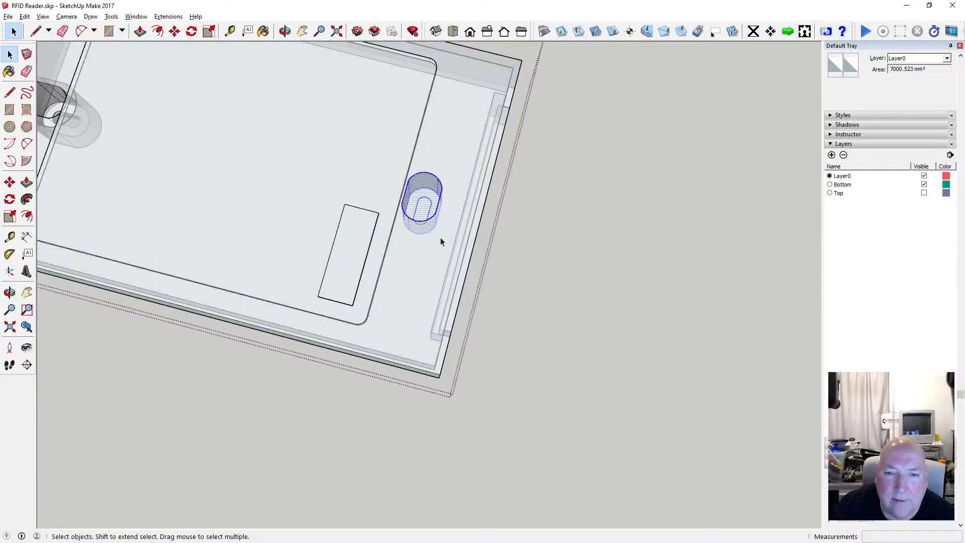
pyautogui.rightClick(429, 223)
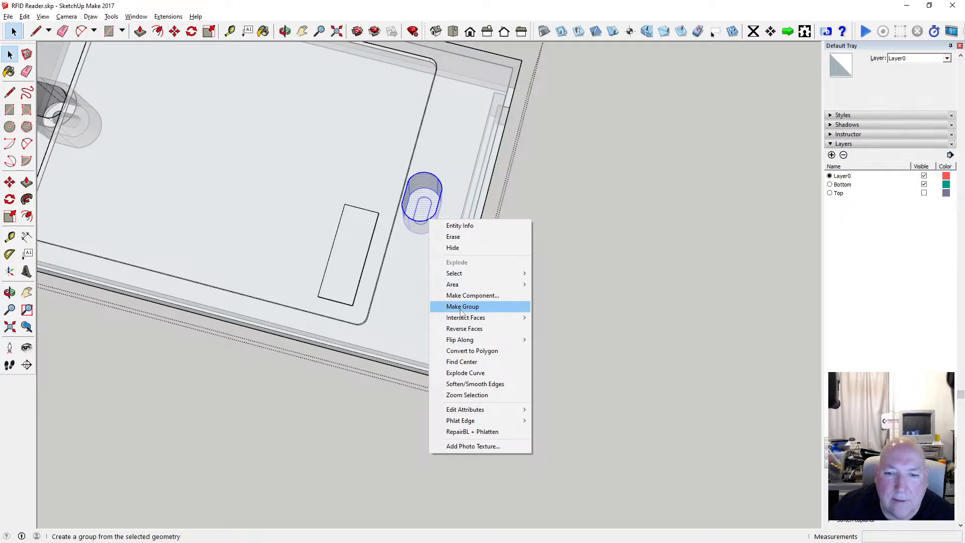
pyautogui.moveTo(495, 318)
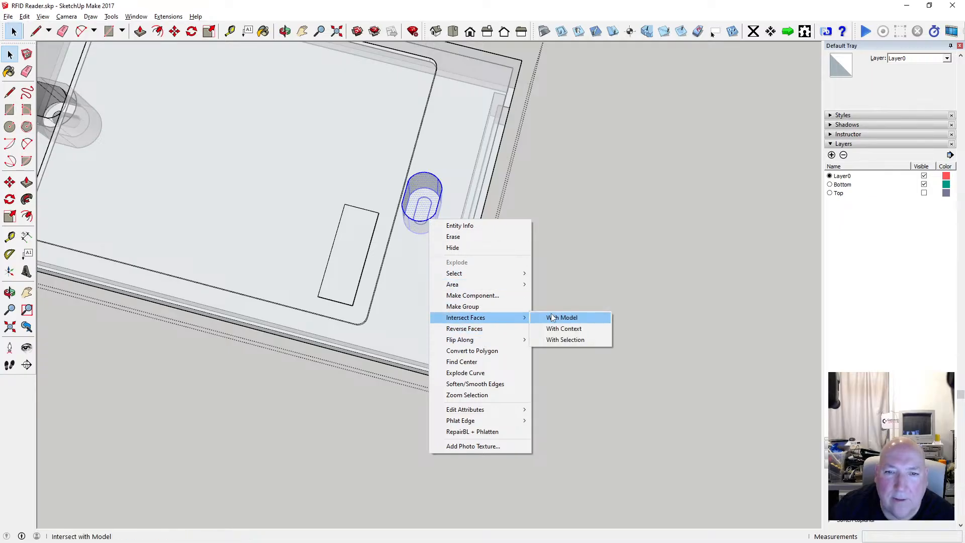
pyautogui.click(552, 318)
pyautogui.click(424, 212)
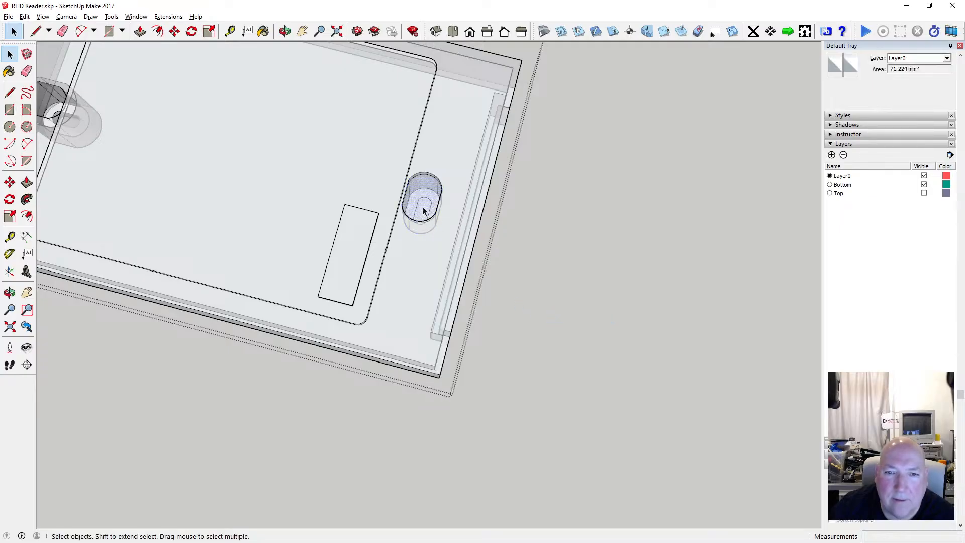
pyautogui.click(24, 17)
pyautogui.click(45, 89)
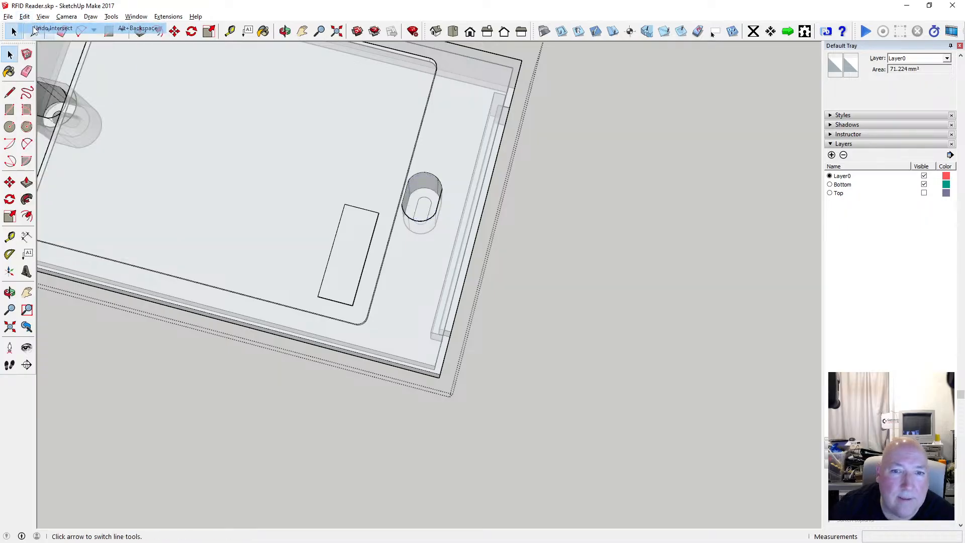
# Select the face around the slot outline in the new recess and examine the post from a low side angle.
pyautogui.scroll(4, 415, 200)
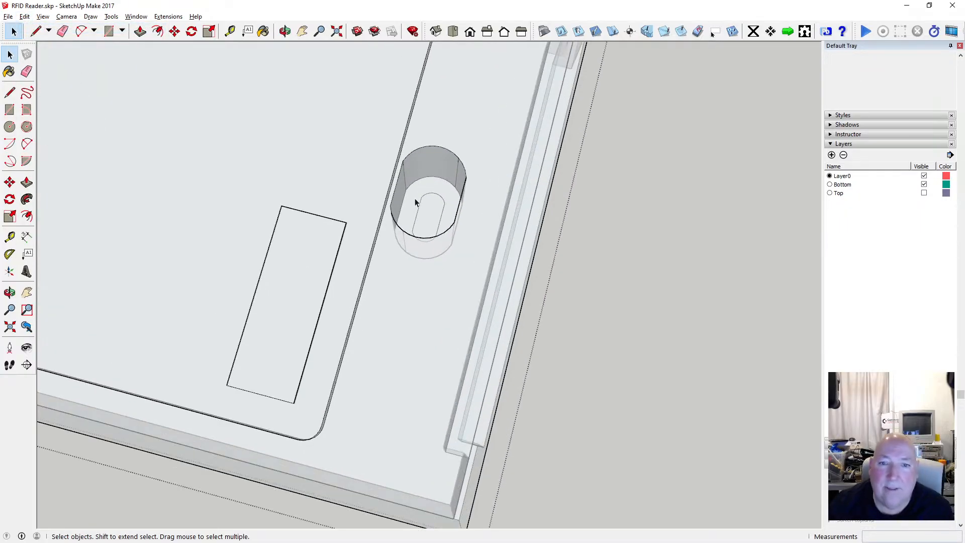
pyautogui.click(416, 200)
pyautogui.scroll(3, 416, 193)
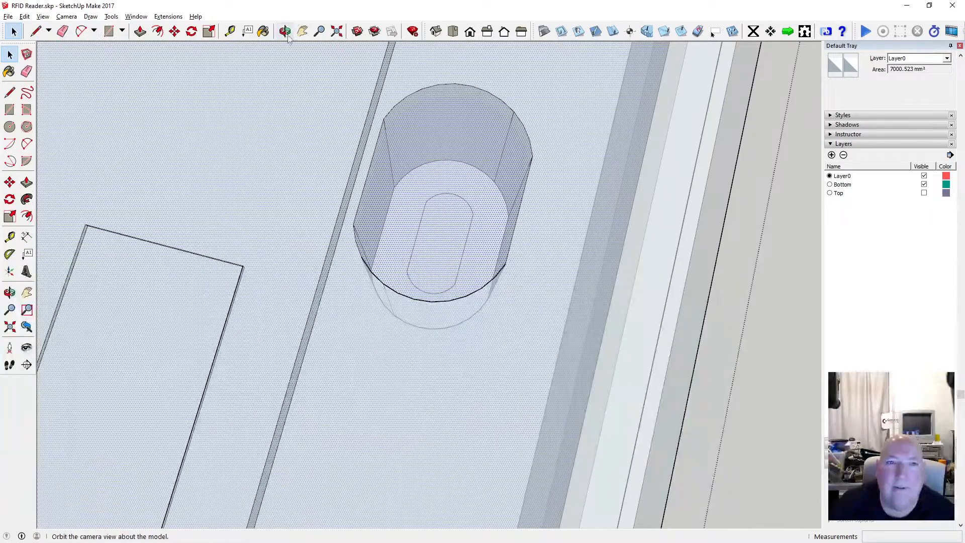
pyautogui.moveTo(447, 241); pyautogui.dragTo(526, 231)
pyautogui.scroll(5, 464, 261)
pyautogui.scroll(-3, 526, 232)
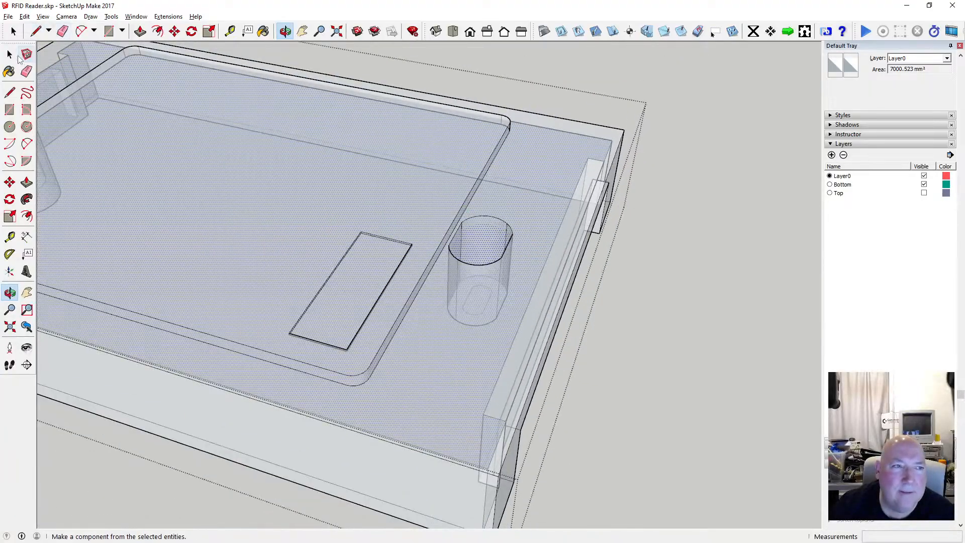
# Close and reopen the bottom half's component and check what geometry is connected to the new recess.
pyautogui.click(10, 54)
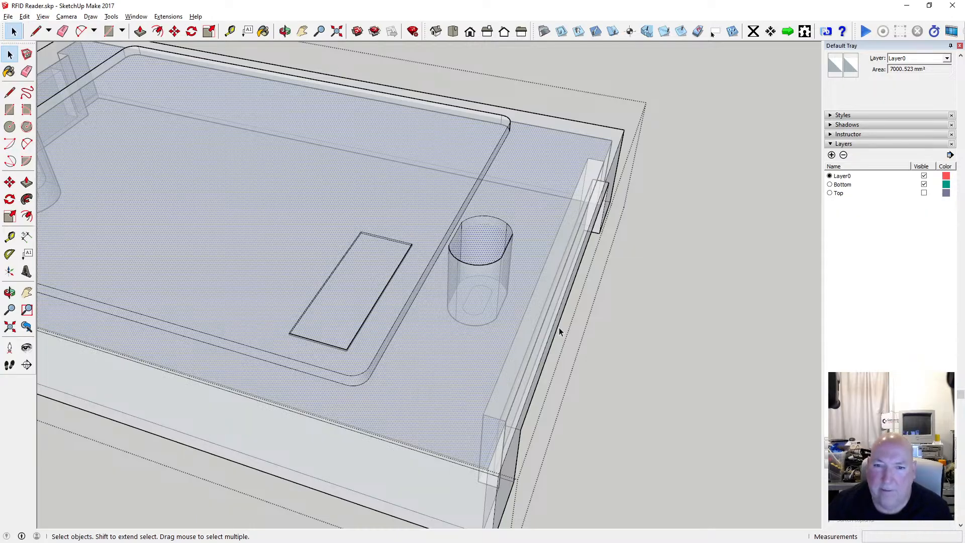
pyautogui.click(559, 327)
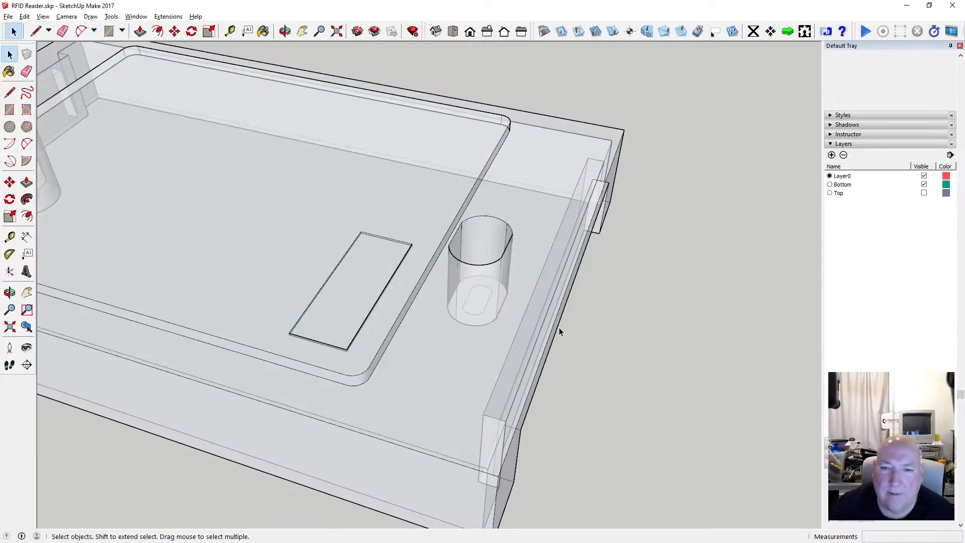
pyautogui.click(471, 241)
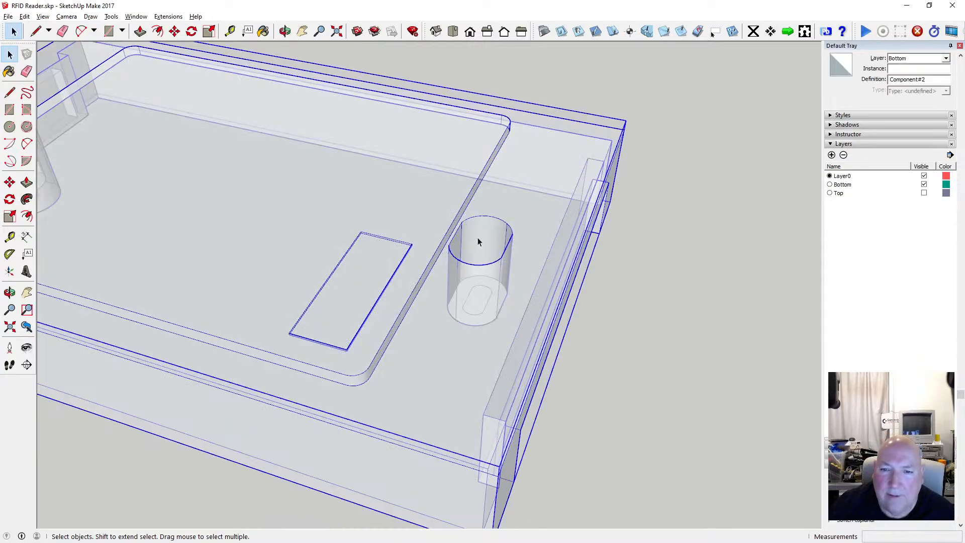
pyautogui.doubleClick(477, 238)
pyautogui.tripleClick(478, 237)
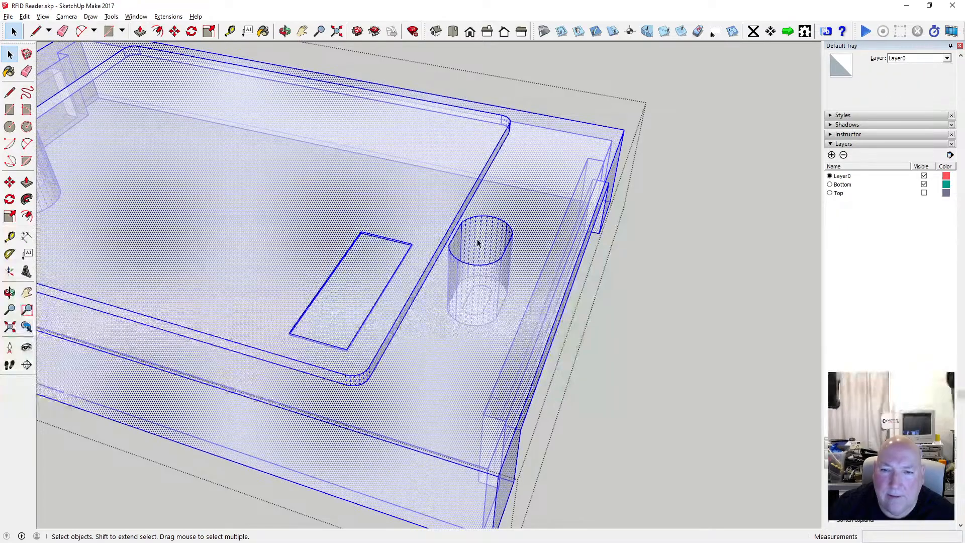
pyautogui.click(472, 246)
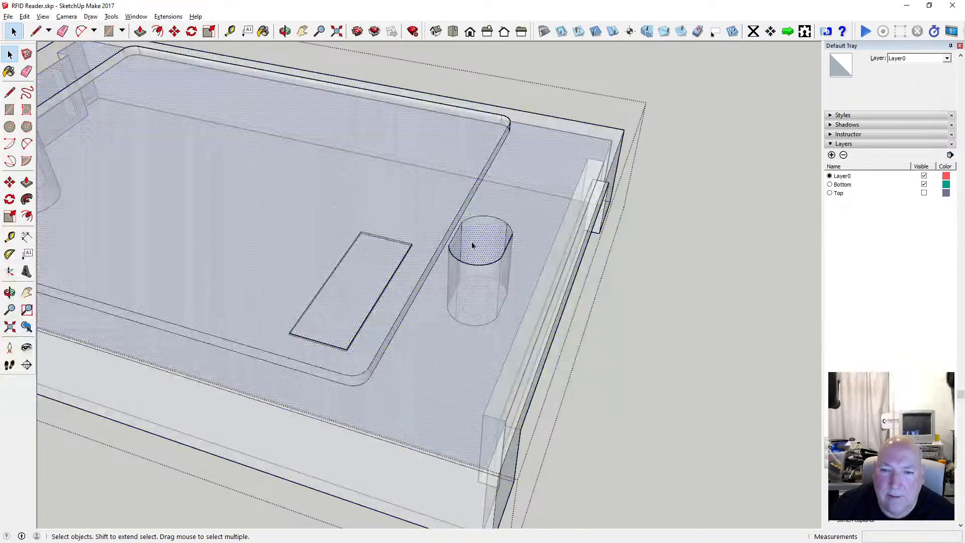
# Clear the selection and undo the slot outline's last 2.5 mm move.
pyautogui.click(531, 211)
pyautogui.click(653, 261)
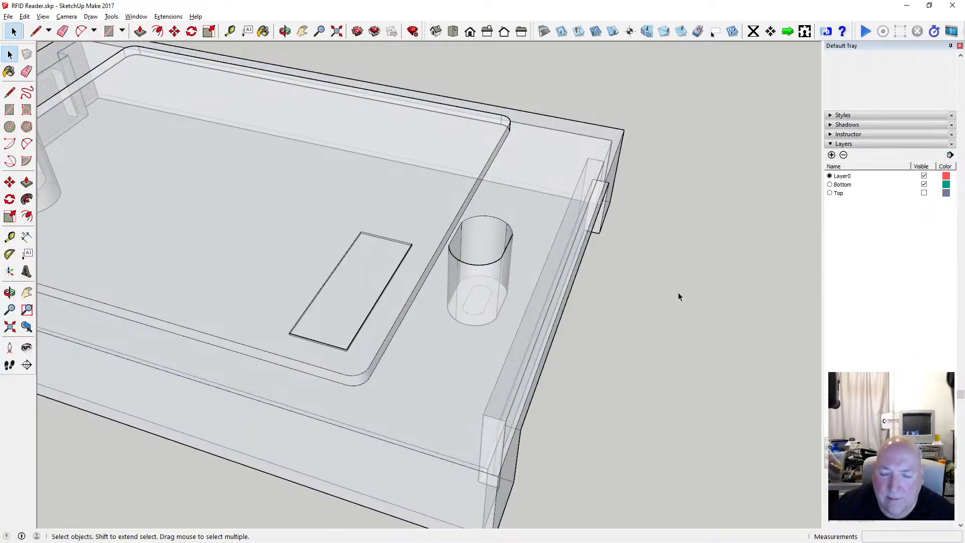
pyautogui.hotkey('ctrl', 'z')
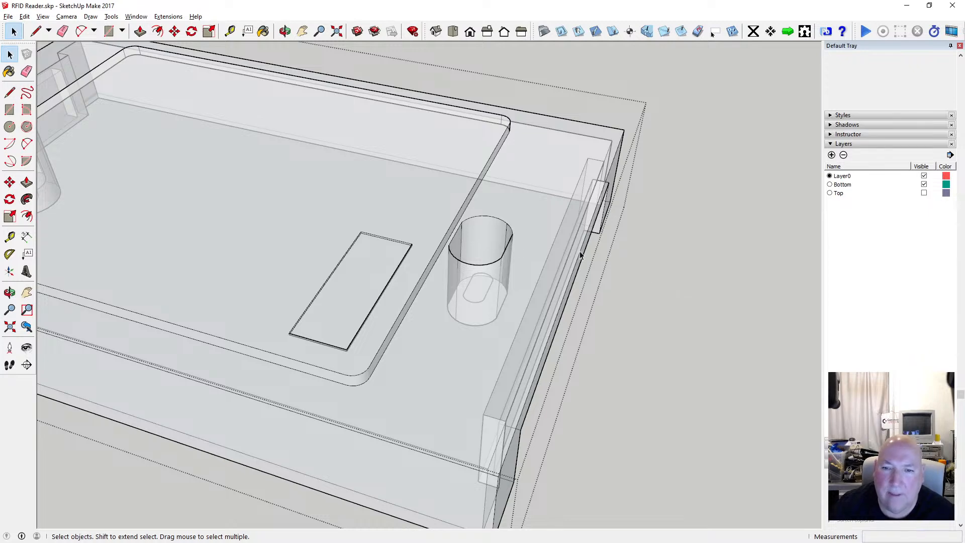
# Close the bottom half's component and turn off the X-ray face style.
pyautogui.hotkey('ctrl', 'a')
pyautogui.click(641, 248)
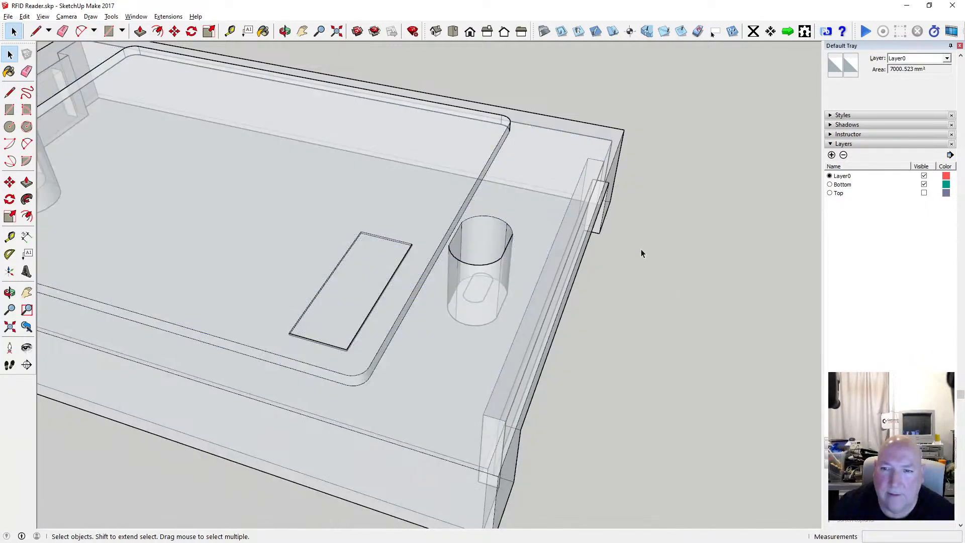
pyautogui.click(43, 17)
pyautogui.moveTo(83, 149)
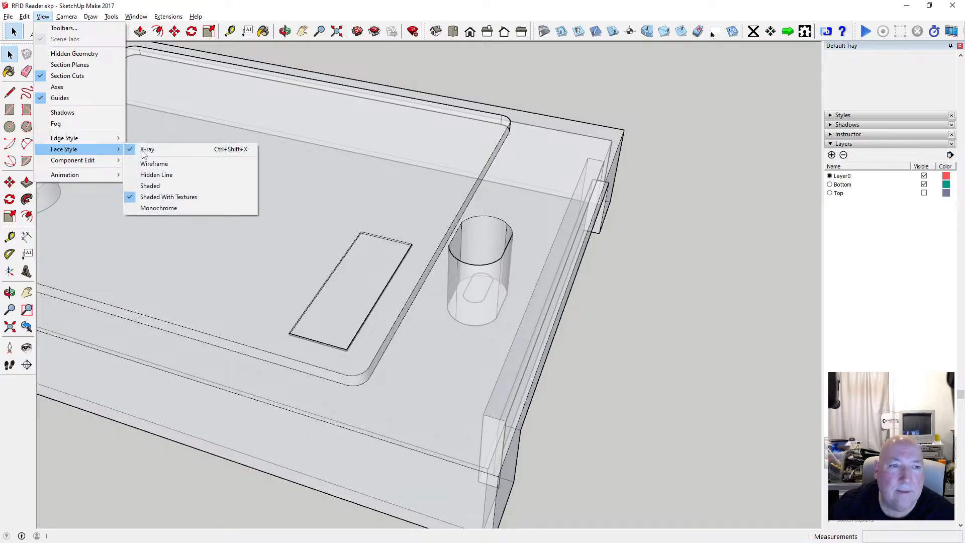
pyautogui.click(151, 149)
pyautogui.scroll(3, 452, 227)
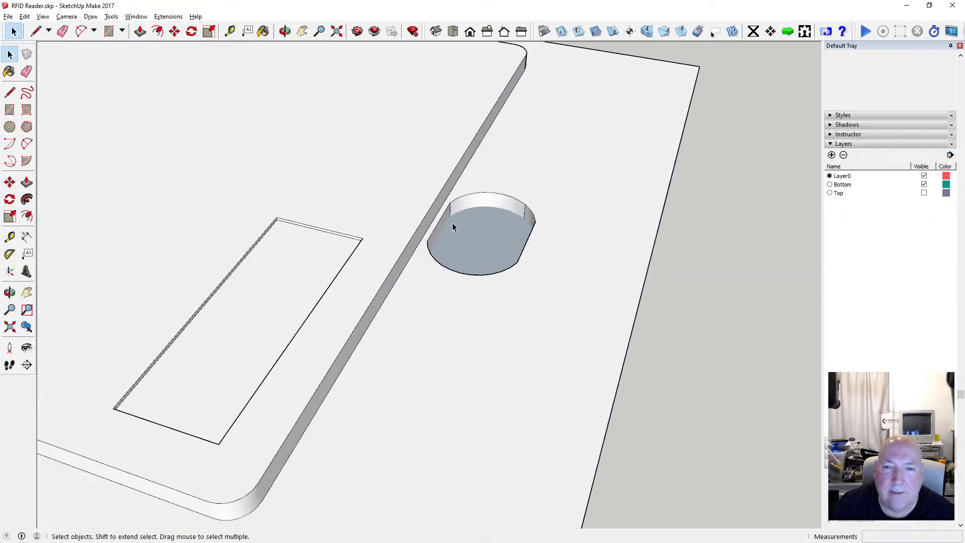
# Open the bottom half's component and extend the new post's end face 3.25 mm outward with Push/Pull.
pyautogui.click(285, 34)
pyautogui.scroll(-6, 547, 275)
pyautogui.moveTo(483, 296); pyautogui.dragTo(595, 197)
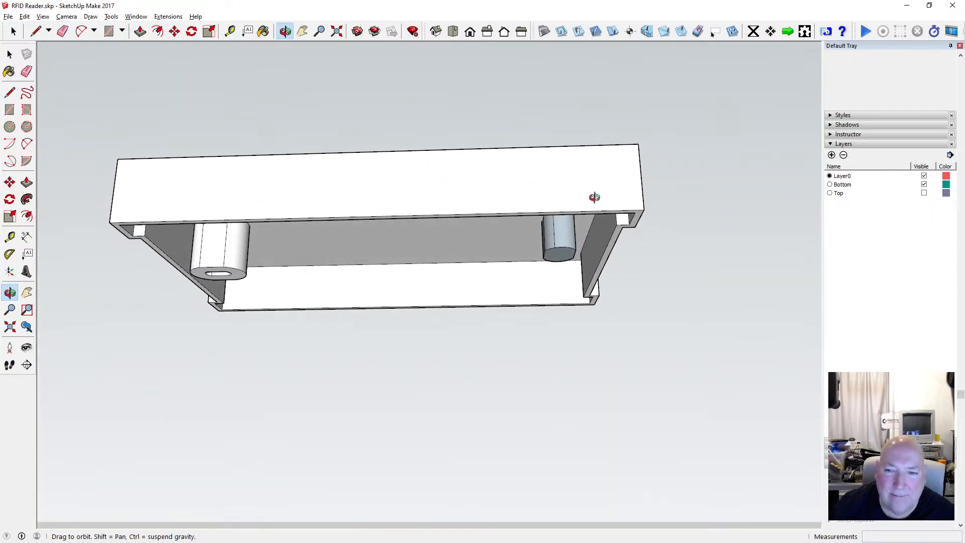
pyautogui.scroll(4, 571, 276)
pyautogui.moveTo(571, 276); pyautogui.dragTo(568, 227)
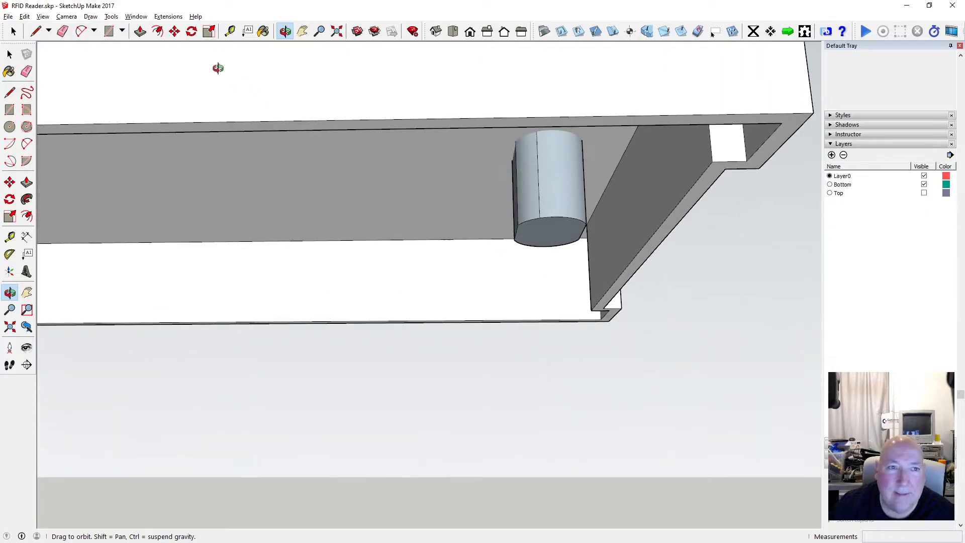
pyautogui.click(141, 31)
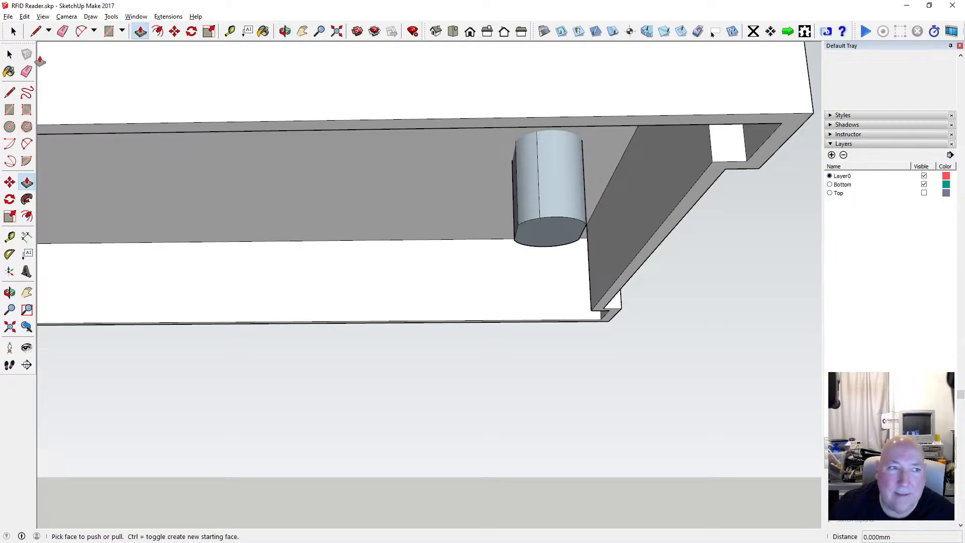
pyautogui.press('space')
pyautogui.click(534, 237)
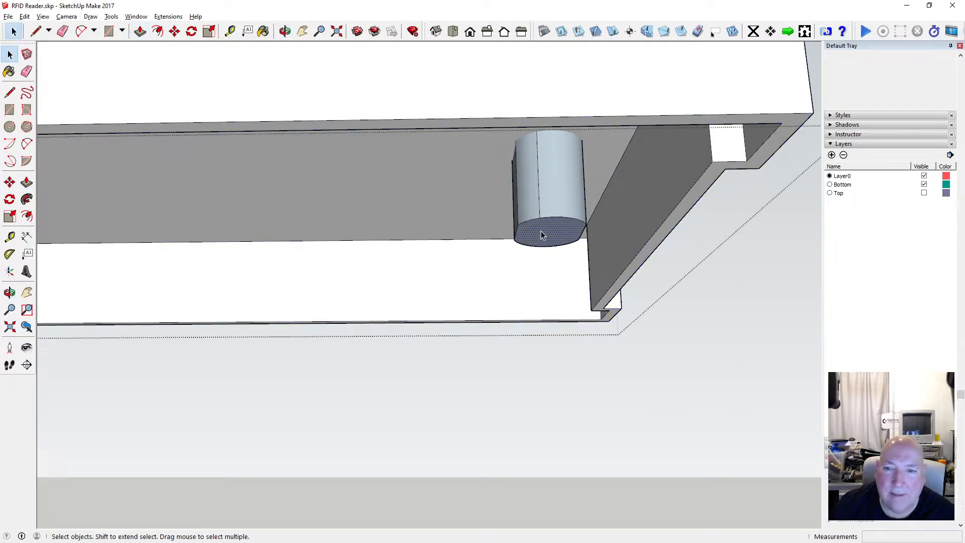
pyautogui.click(140, 32)
pyautogui.click(550, 235)
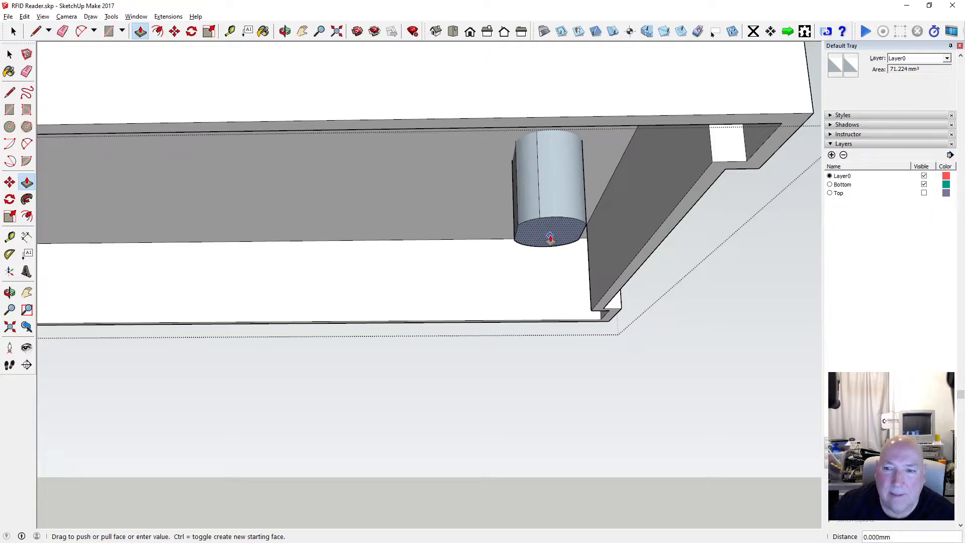
pyautogui.click(621, 277)
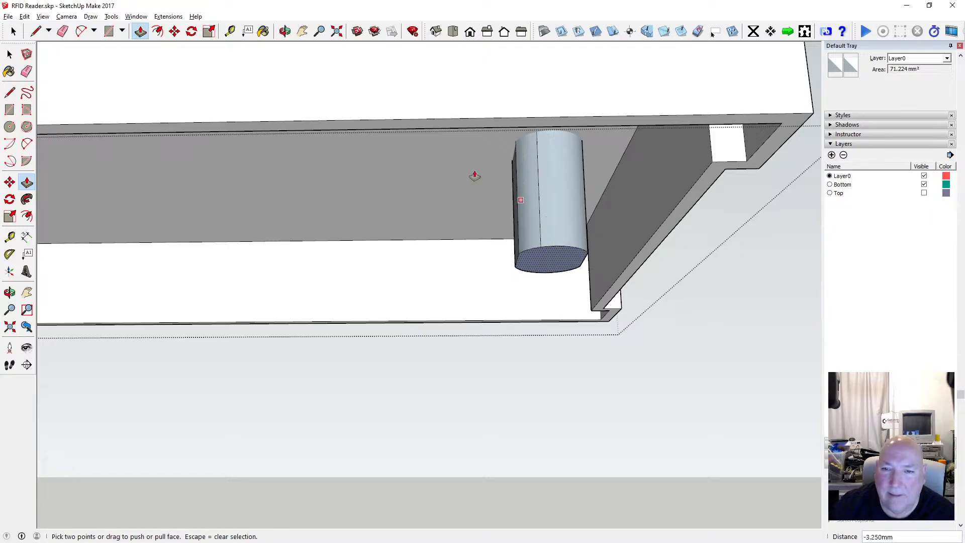
# Try deleting the face that closes off the new recess, inspect the case from inside, and undo the erase.
pyautogui.click(284, 31)
pyautogui.moveTo(573, 218); pyautogui.dragTo(253, 190)
pyautogui.click(10, 54)
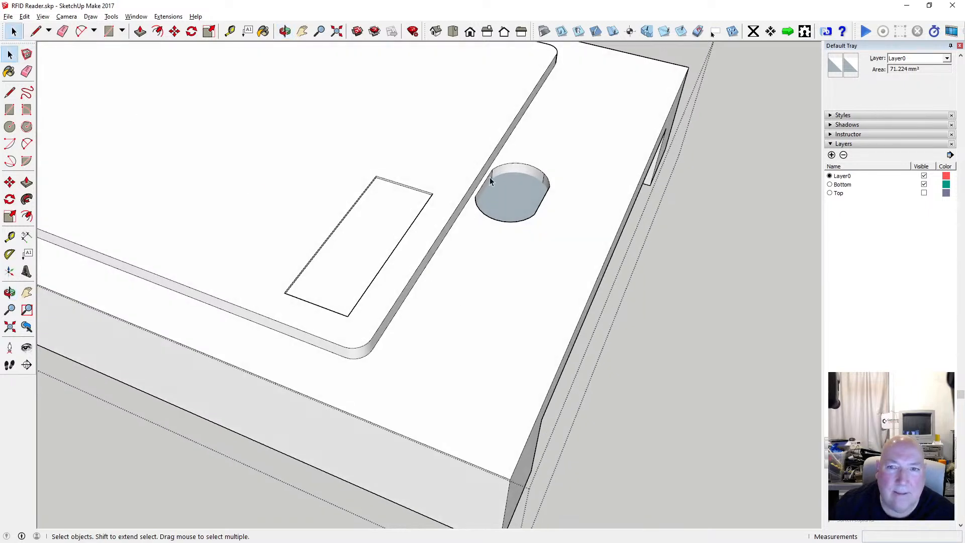
pyautogui.press('Delete')
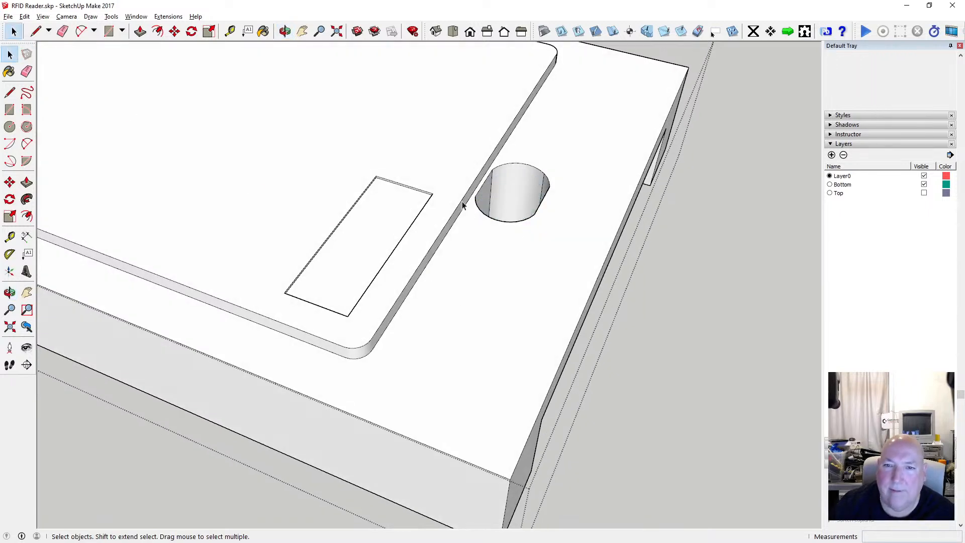
pyautogui.click(285, 31)
pyautogui.scroll(-5, 437, 252)
pyautogui.moveTo(425, 289); pyautogui.dragTo(336, 210)
pyautogui.click(24, 17)
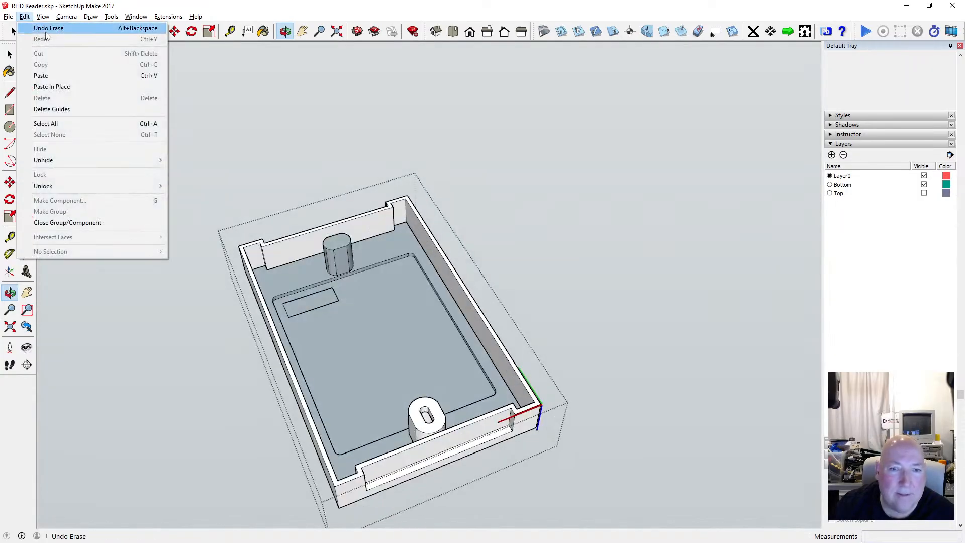
pyautogui.click(30, 25)
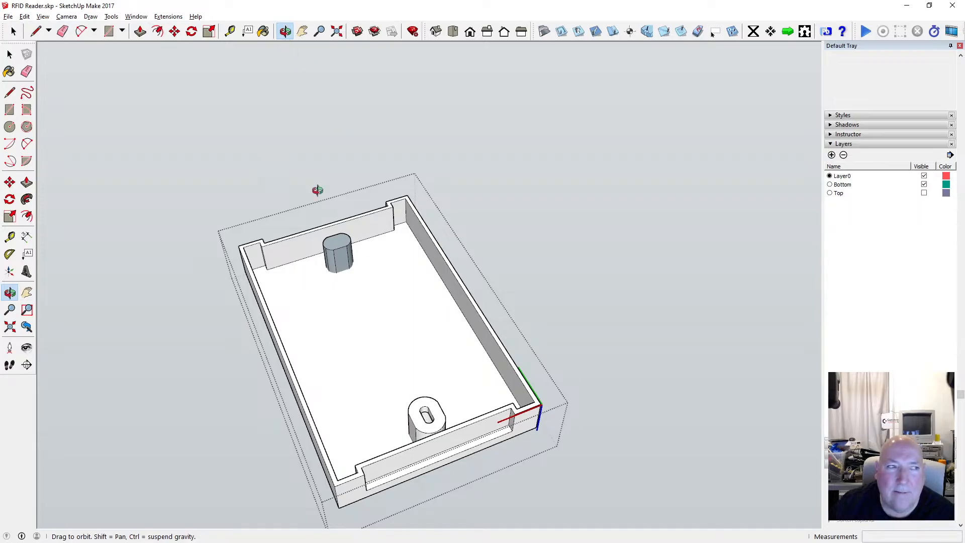
# Examine the new recess from the outer face of the bottom half.
pyautogui.scroll(-4, 343, 263)
pyautogui.moveTo(343, 263); pyautogui.dragTo(311, 279)
pyautogui.scroll(10, 311, 280)
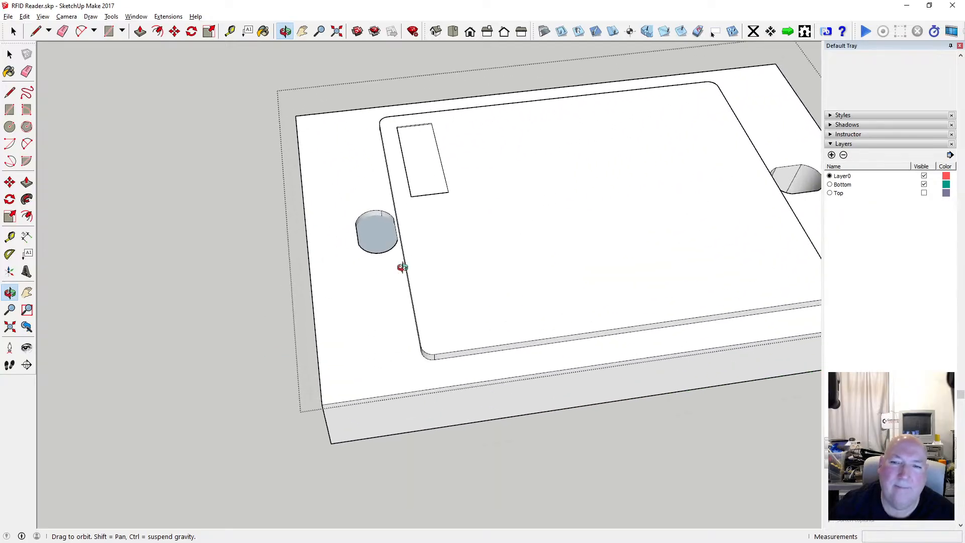
pyautogui.scroll(-6, 346, 257)
pyautogui.moveTo(639, 405); pyautogui.dragTo(559, 432)
pyautogui.moveTo(386, 273)
pyautogui.mouseDown()
pyautogui.moveTo(681, 186)
pyautogui.moveTo(370, 263)
pyautogui.mouseUp()
pyautogui.scroll(8, 334, 255)
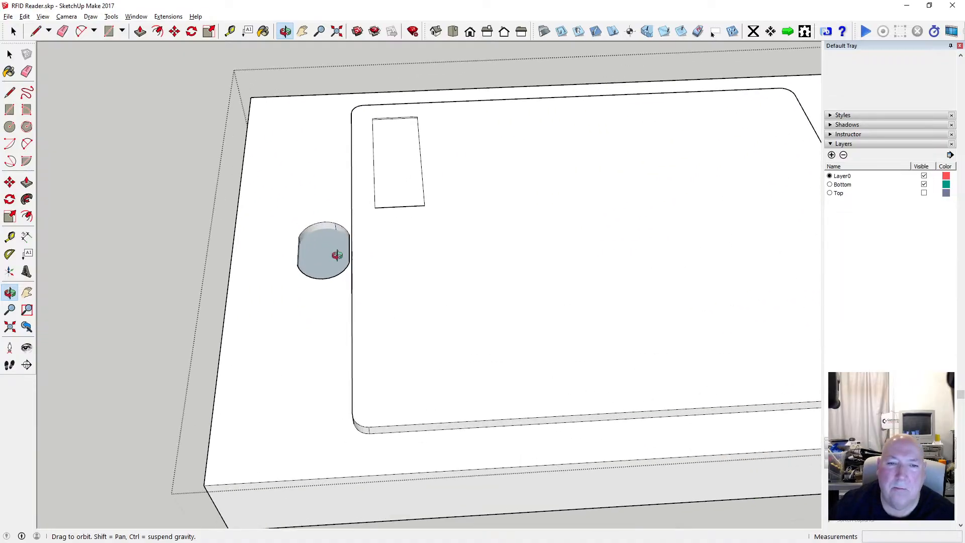
pyautogui.scroll(2, 314, 256)
pyautogui.scroll(-4, 435, 204)
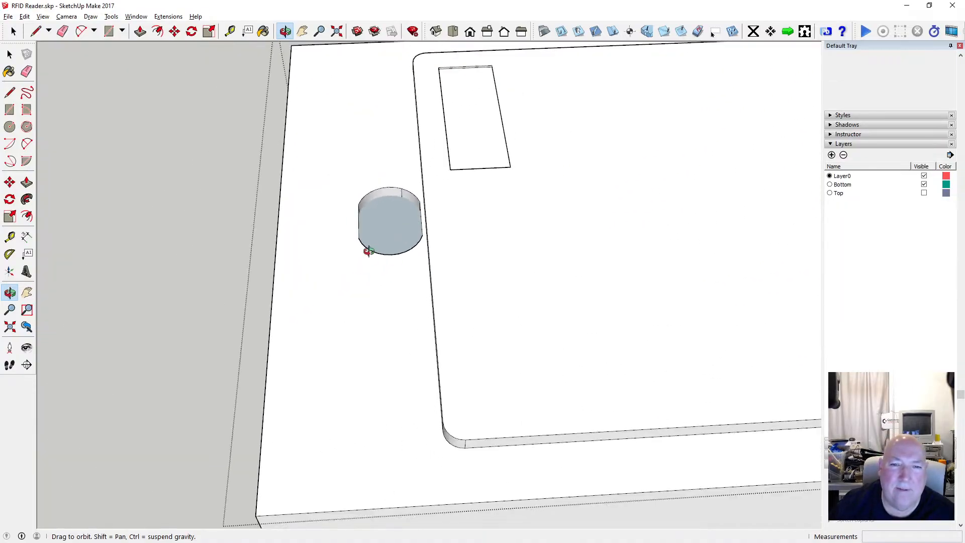
# Switch the camera to the top view with parallel projection.
pyautogui.click(453, 32)
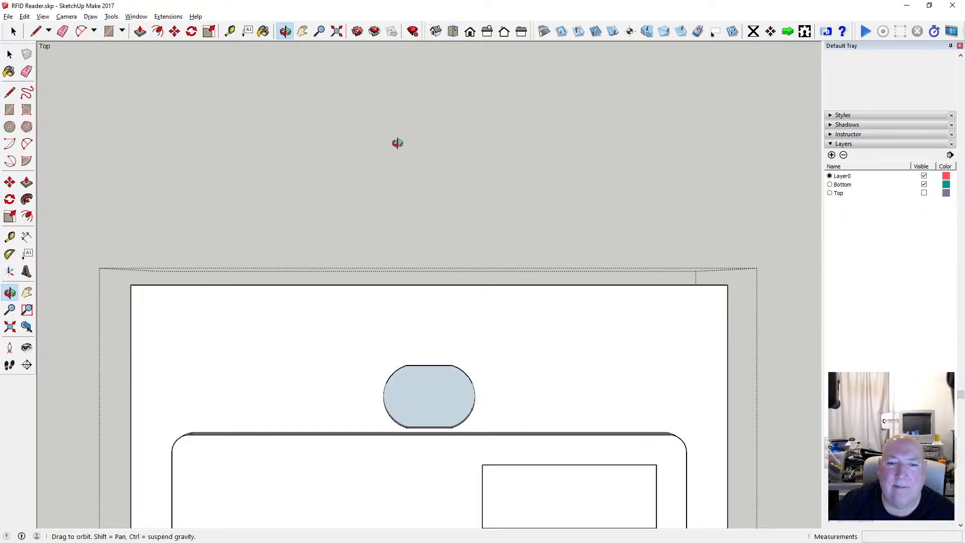
pyautogui.scroll(-4, 397, 144)
pyautogui.click(66, 16)
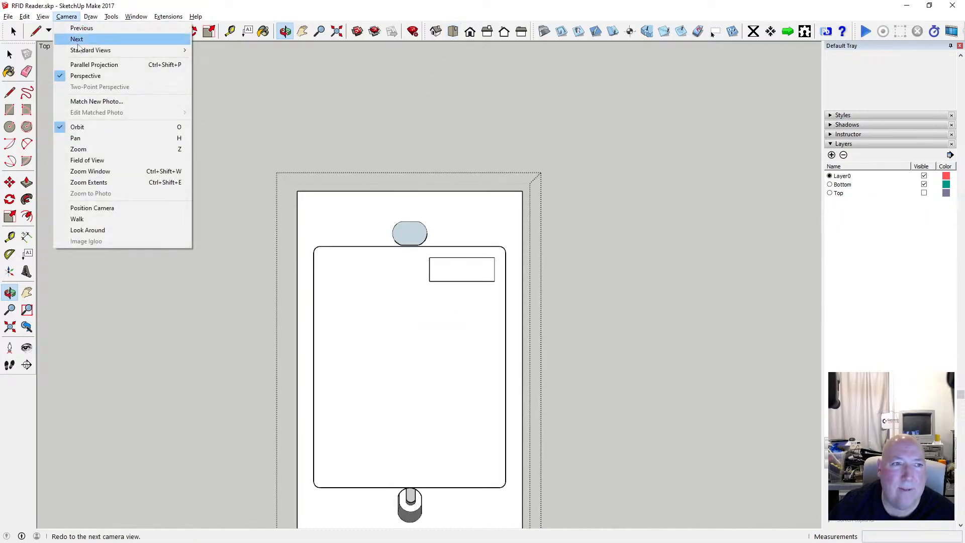
pyautogui.click(81, 65)
# Intersect faces along the new recess's oval outline and remove the face covering the slot outline inside it.
pyautogui.press('space')
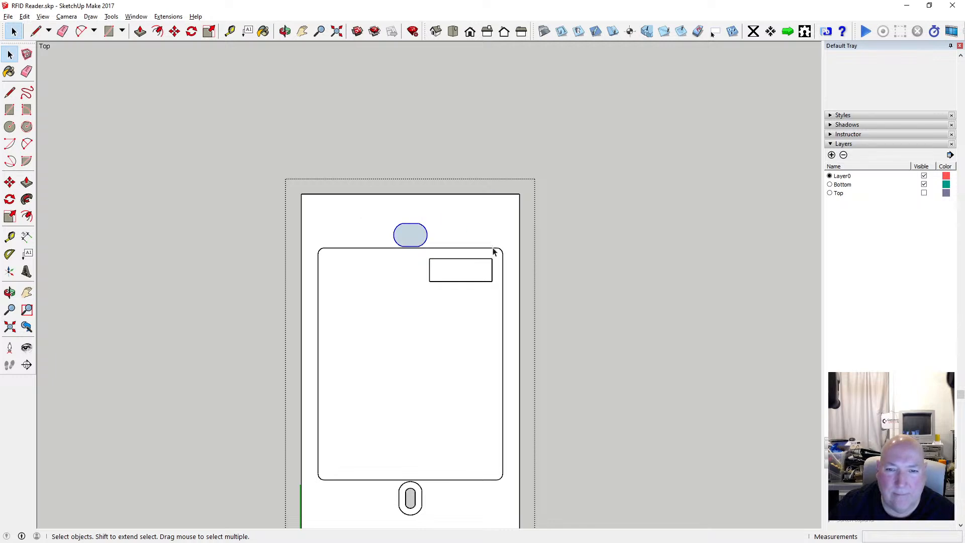
pyautogui.rightClick(425, 231)
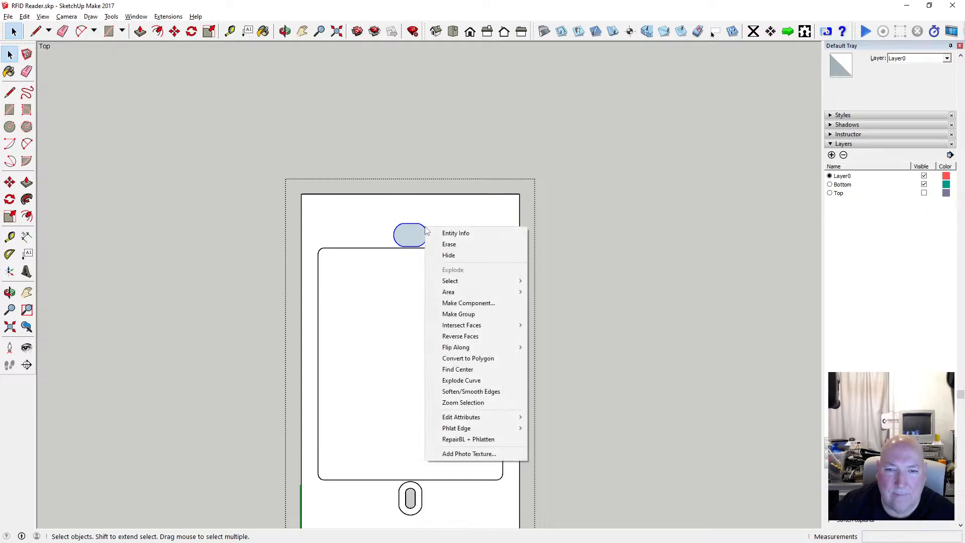
pyautogui.moveTo(500, 325)
pyautogui.click(545, 325)
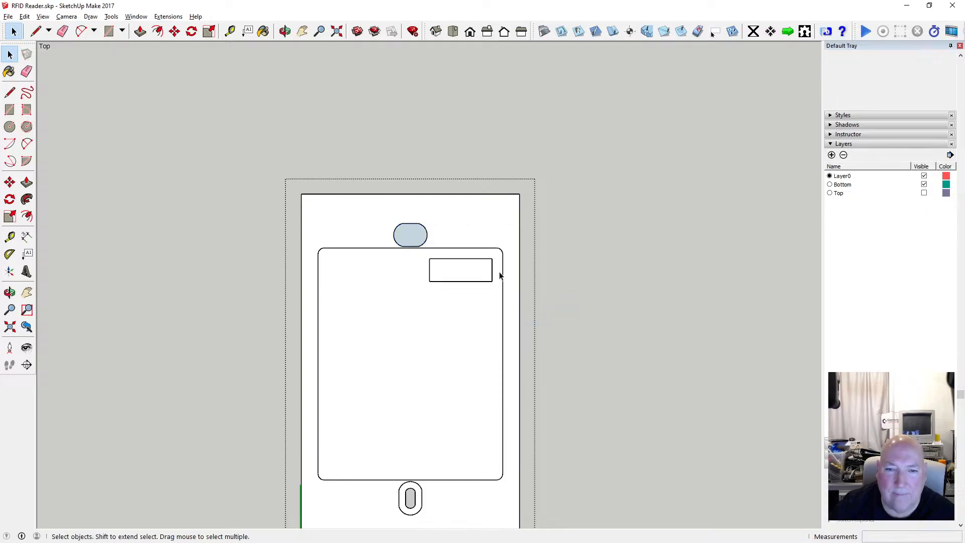
pyautogui.scroll(3, 419, 234)
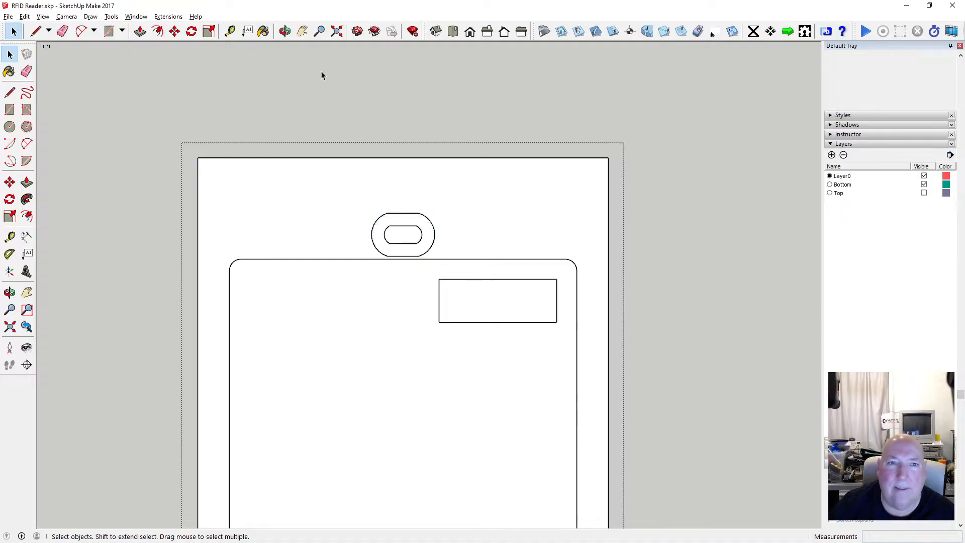
# Leave the top view and return the camera to perspective projection.
pyautogui.moveTo(321, 75); pyautogui.dragTo(283, 89, button='middle')
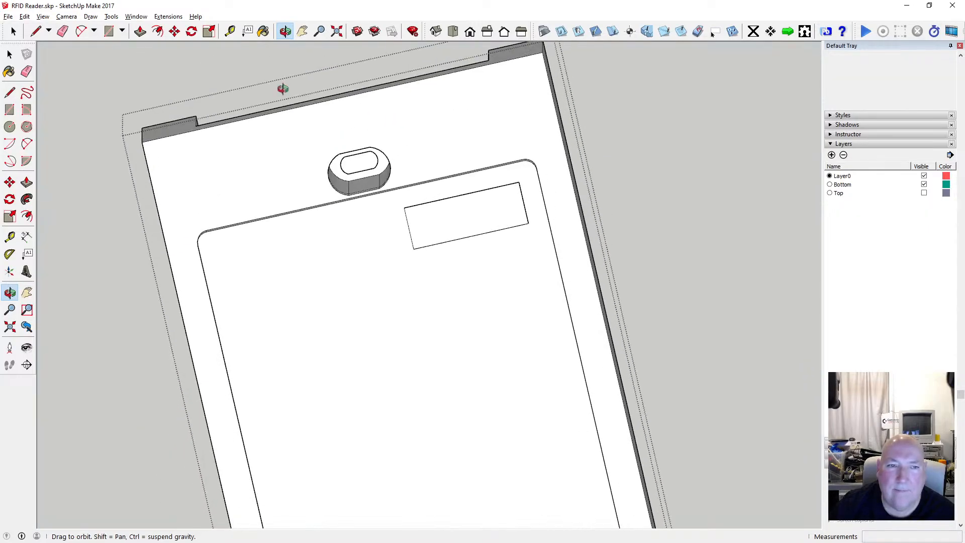
pyautogui.click(66, 16)
pyautogui.click(101, 76)
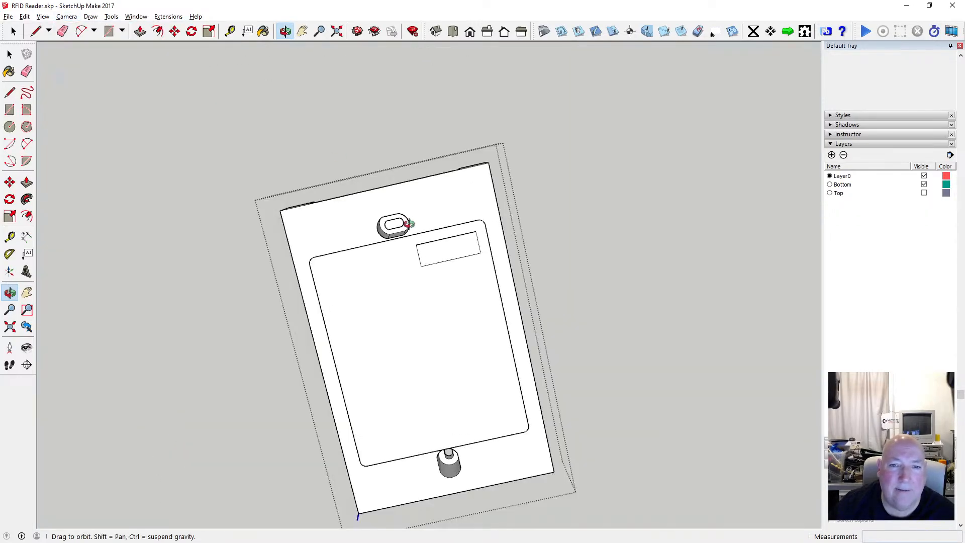
# Examine the new recess's walls closely, especially the thin sliver face between the curved wall and the straight side near the rim.
pyautogui.scroll(3, 406, 222)
pyautogui.moveTo(406, 214); pyautogui.dragTo(370, 211, button='middle')
pyautogui.scroll(2, 370, 208)
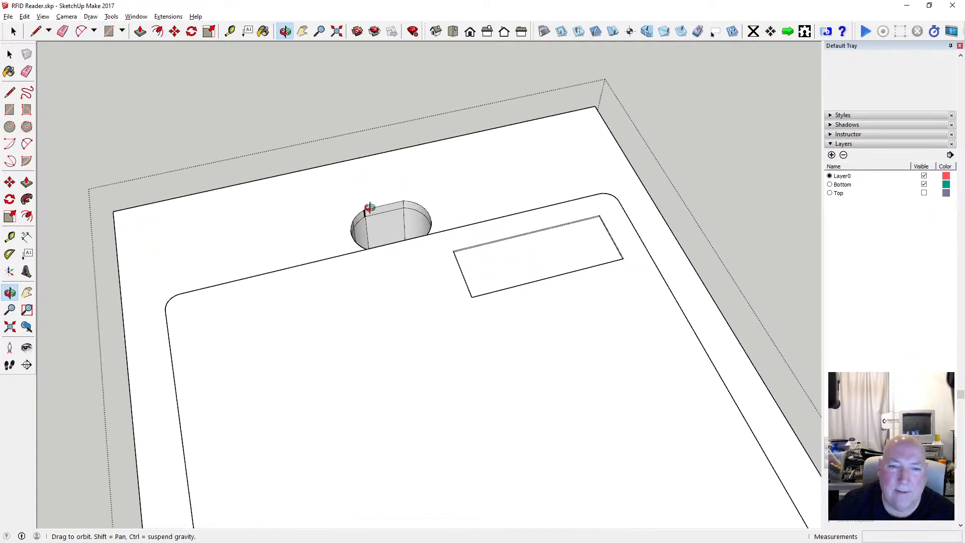
pyautogui.scroll(6, 369, 207)
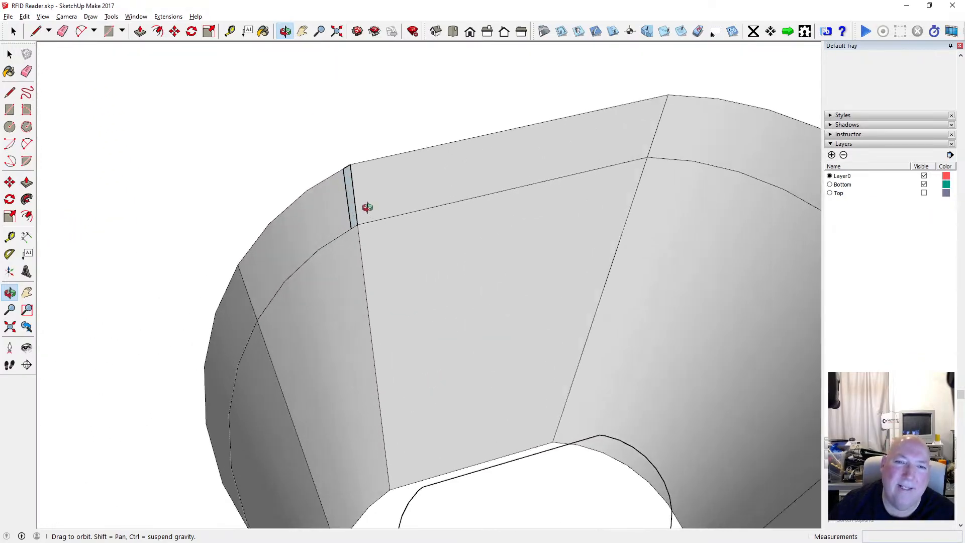
pyautogui.moveTo(367, 207); pyautogui.dragTo(170, 195, button='middle')
pyautogui.scroll(4, 404, 160)
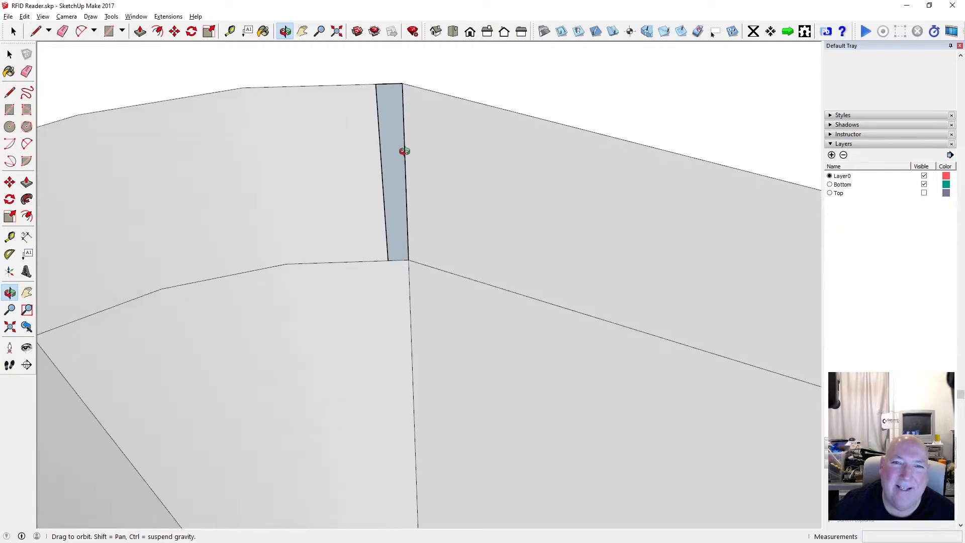
pyautogui.moveTo(403, 151); pyautogui.dragTo(413, 114, button='middle')
pyautogui.scroll(-6, 416, 103)
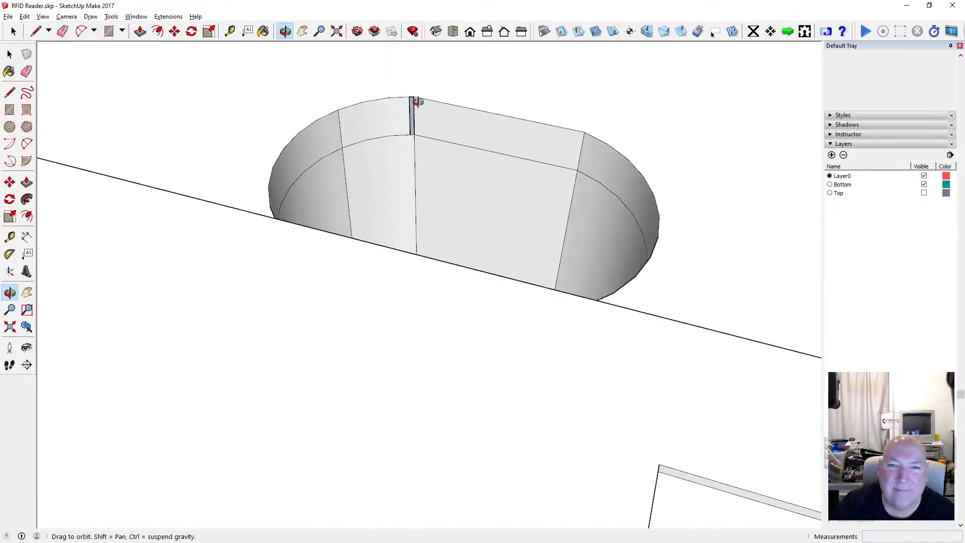
pyautogui.scroll(8, 231, 100)
pyautogui.moveTo(231, 100); pyautogui.dragTo(164, 196, button='middle')
pyautogui.scroll(-4, 444, 158)
pyautogui.scroll(8, 382, 148)
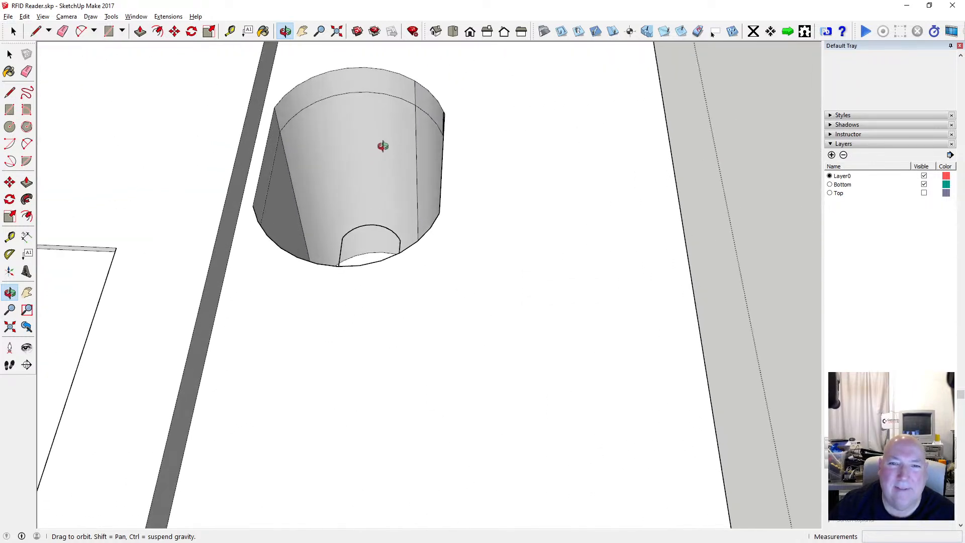
pyautogui.moveTo(432, 144); pyautogui.dragTo(437, 243, button='middle')
pyautogui.scroll(6, 489, 131)
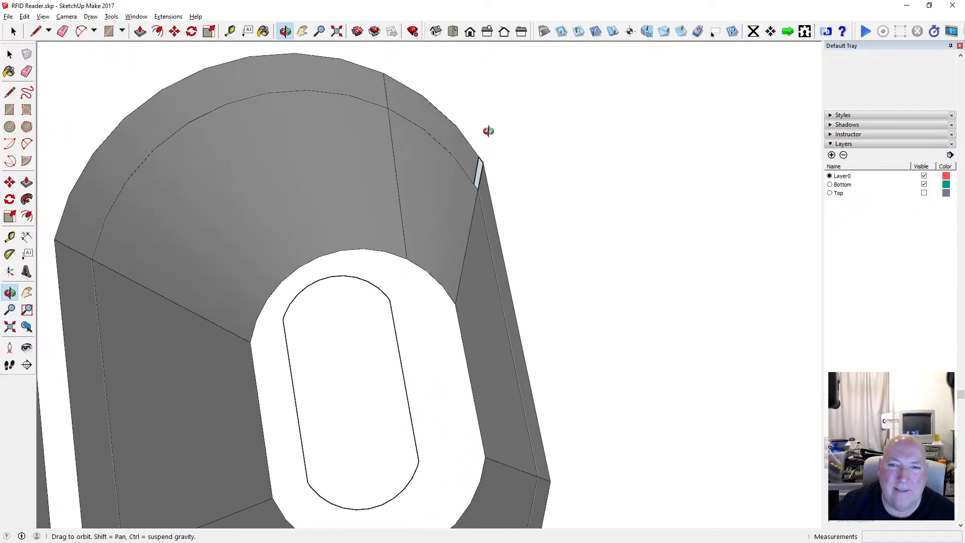
# Measure the new recess's wall edge from its floor to the rim with the Tape Measure.
pyautogui.moveTo(451, 168); pyautogui.dragTo(295, 229, button='middle')
pyautogui.moveTo(295, 229); pyautogui.dragTo(356, 300)
pyautogui.scroll(5, 362, 292)
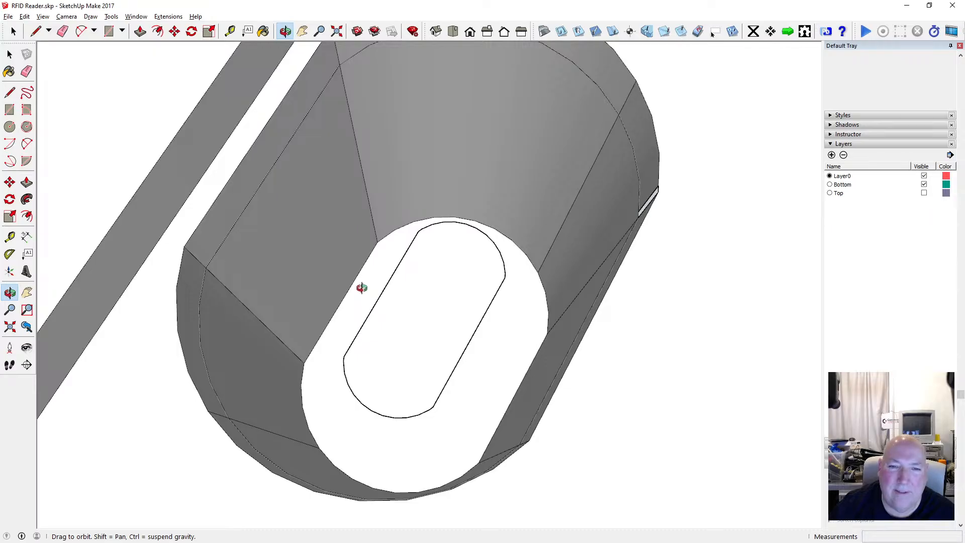
pyautogui.scroll(-3, 328, 207)
pyautogui.click(230, 31)
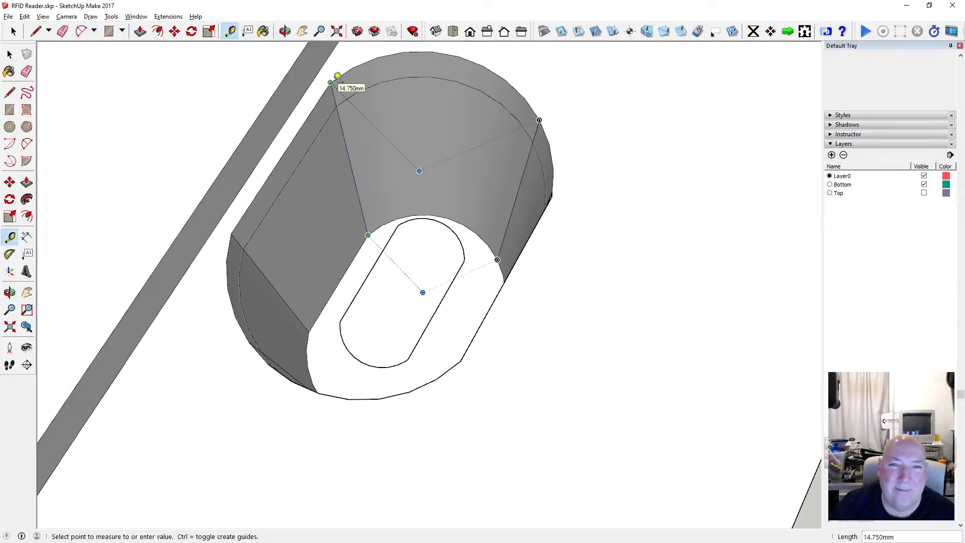
pyautogui.click(9, 55)
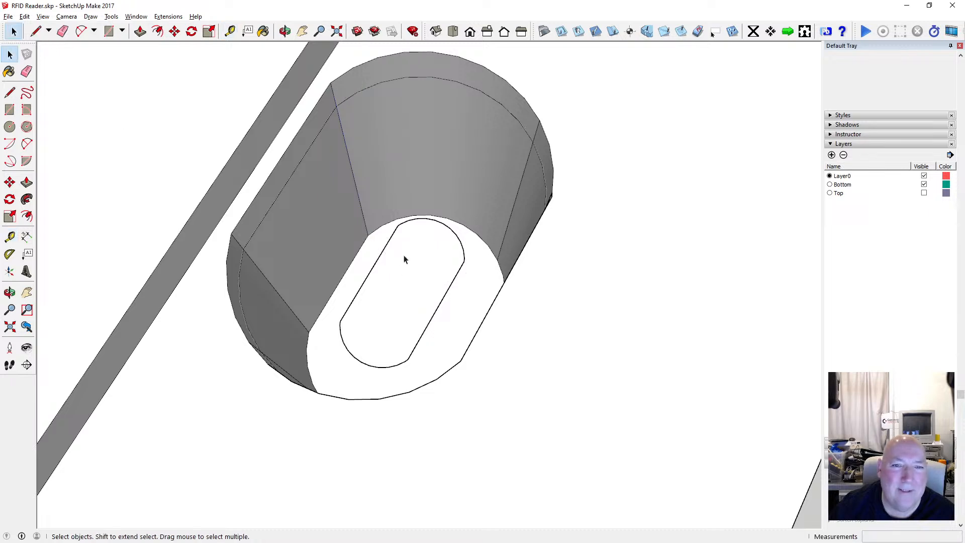
# Measure vertically from the lower front edge of the case.
pyautogui.scroll(-6, 404, 251)
pyautogui.click(285, 31)
pyautogui.moveTo(332, 130); pyautogui.dragTo(354, 252)
pyautogui.press('t')
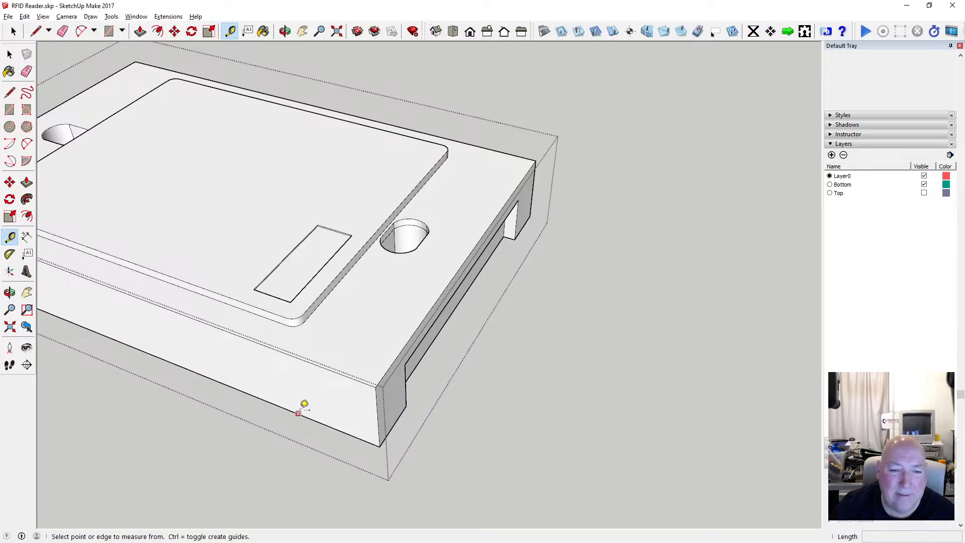
pyautogui.click(300, 411)
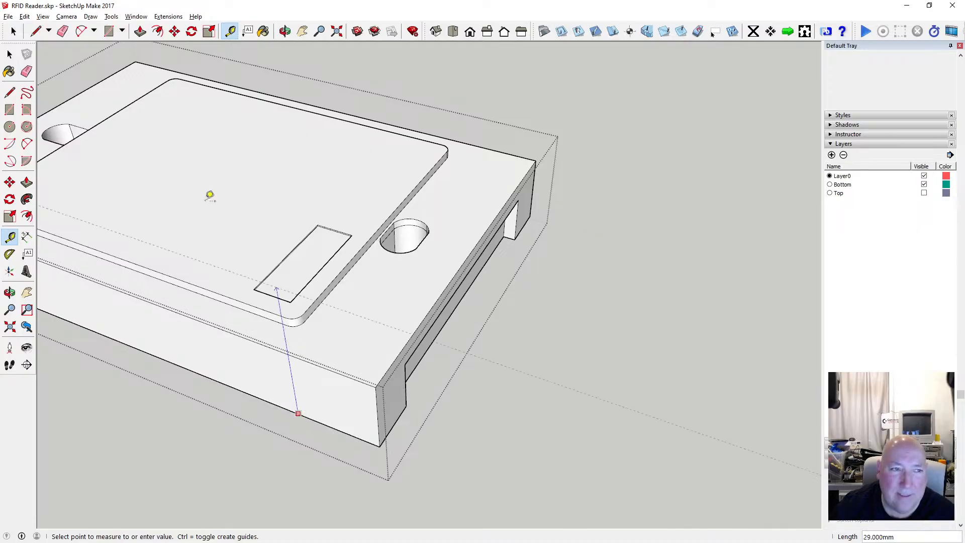
pyautogui.click(9, 54)
# Measure the gap between the inner slot outline and the surrounding wall on the floor of the pocket beside the rectangular cutout.
pyautogui.scroll(4, 415, 225)
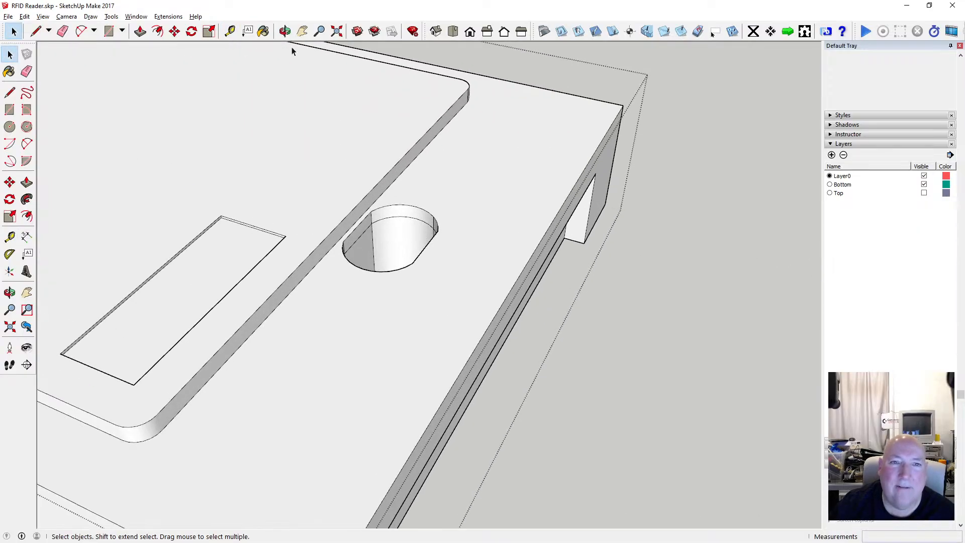
pyautogui.click(285, 31)
pyautogui.moveTo(383, 213); pyautogui.dragTo(457, 436)
pyautogui.scroll(8, 444, 385)
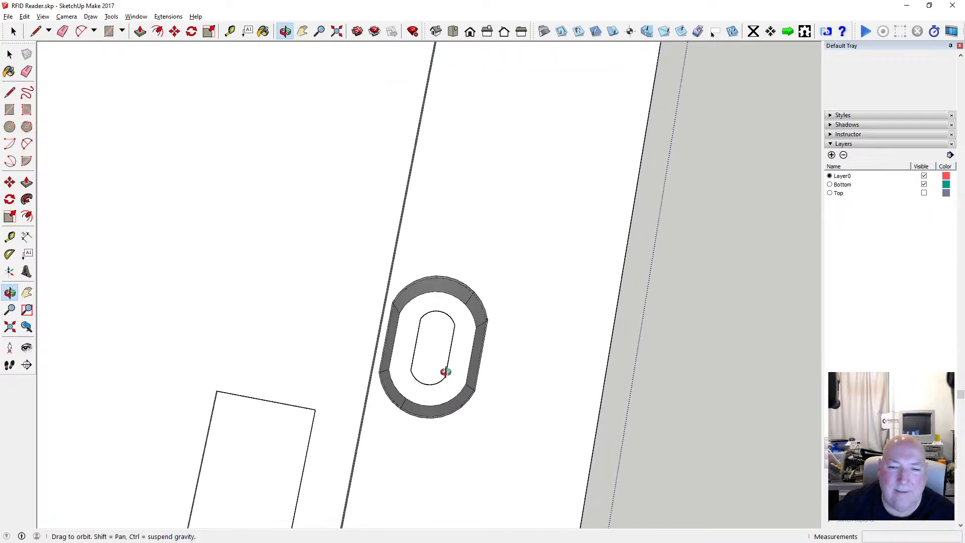
pyautogui.click(229, 31)
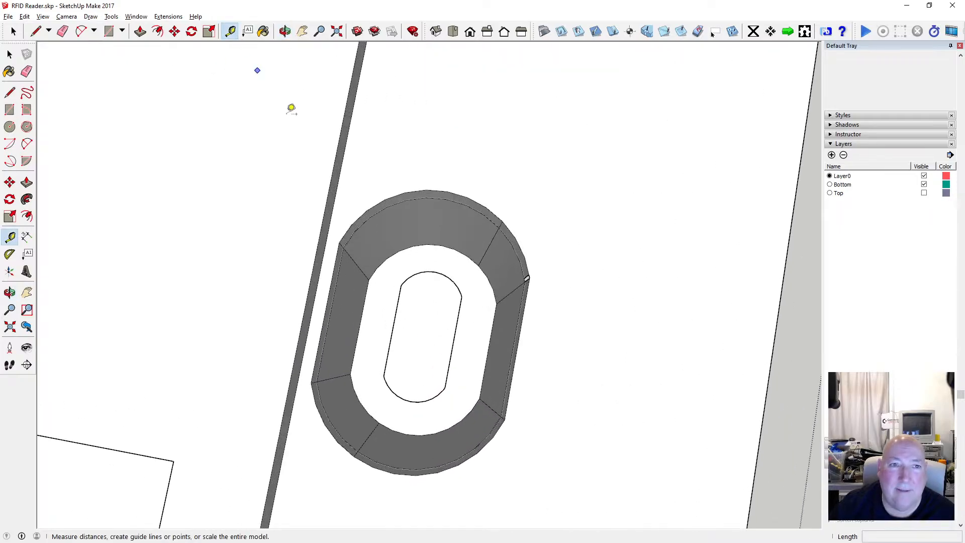
pyautogui.click(396, 317)
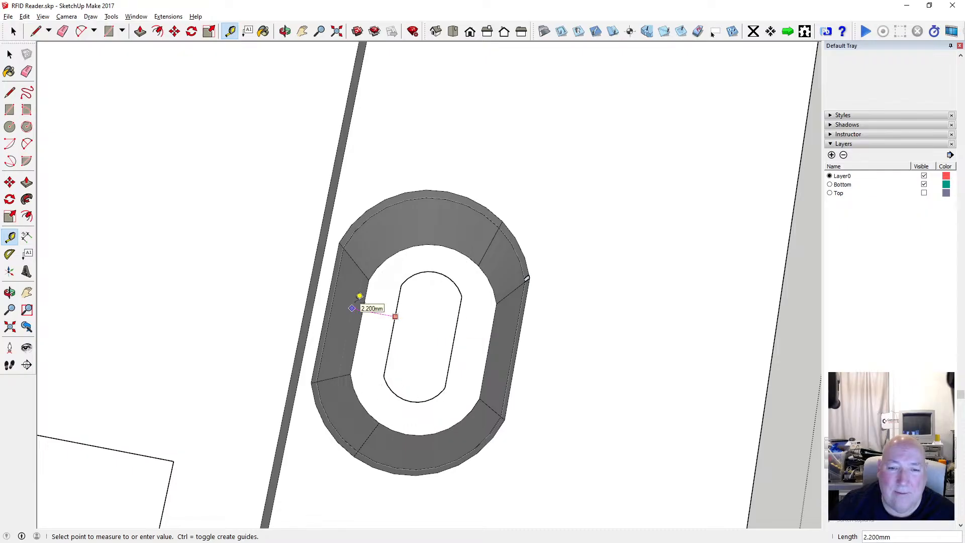
pyautogui.click(10, 54)
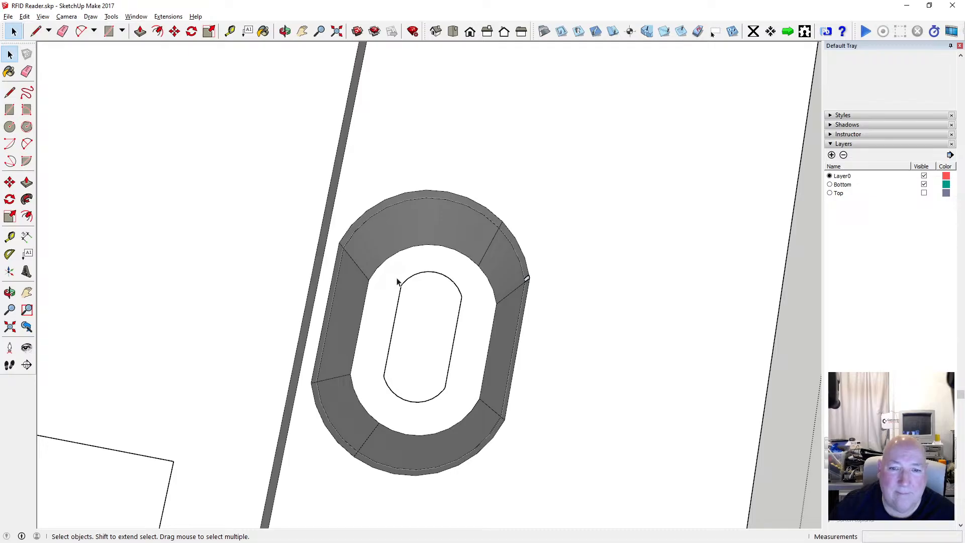
# Delete the inner slot outline from the floor of the pocket beside the rectangular cutout.
pyautogui.click(406, 284)
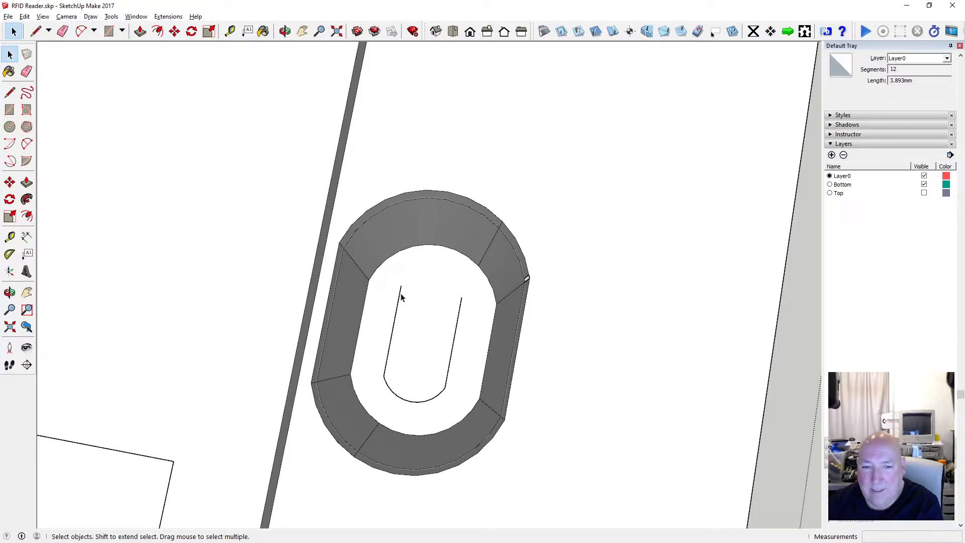
pyautogui.click(401, 297)
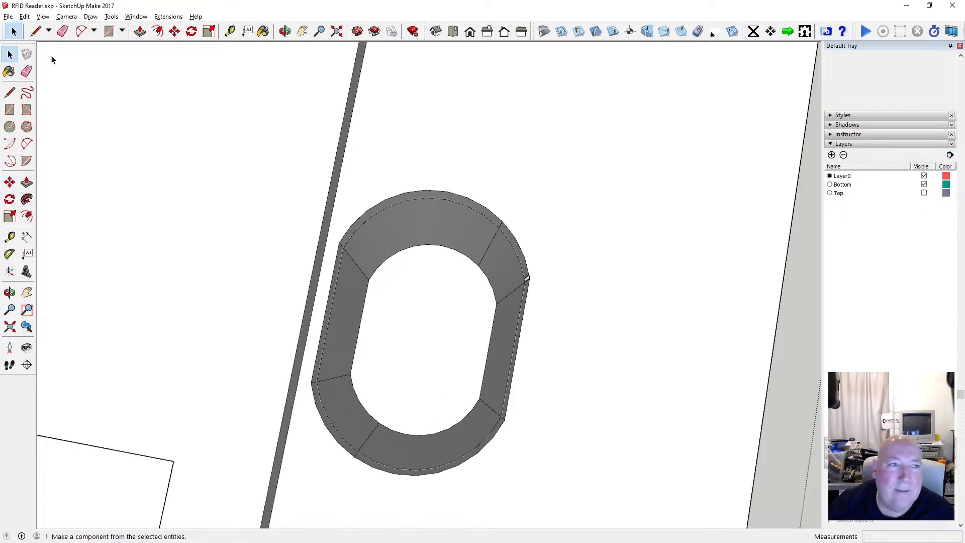
pyautogui.click(140, 31)
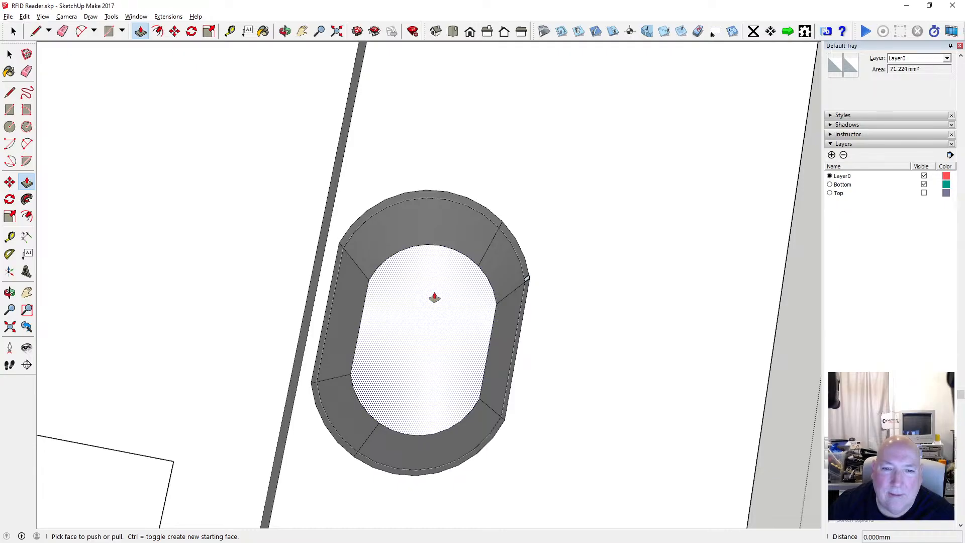
# Examine the opposite pocket's through slot and measure from its lower edge to check the floor thickness.
pyautogui.click(285, 31)
pyautogui.scroll(-8, 457, 228)
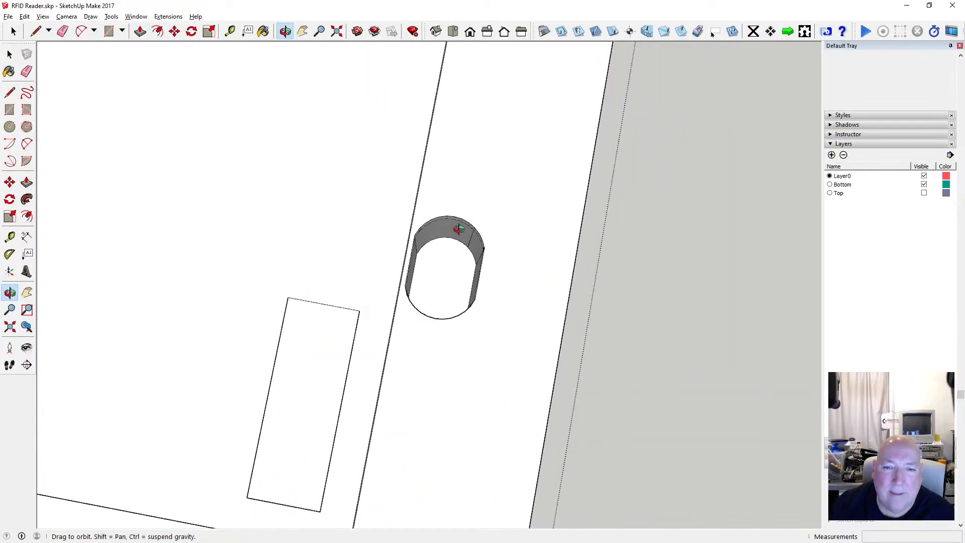
pyautogui.scroll(-2, 457, 228)
pyautogui.moveTo(257, 252); pyautogui.dragTo(225, 182)
pyautogui.scroll(10, 225, 188)
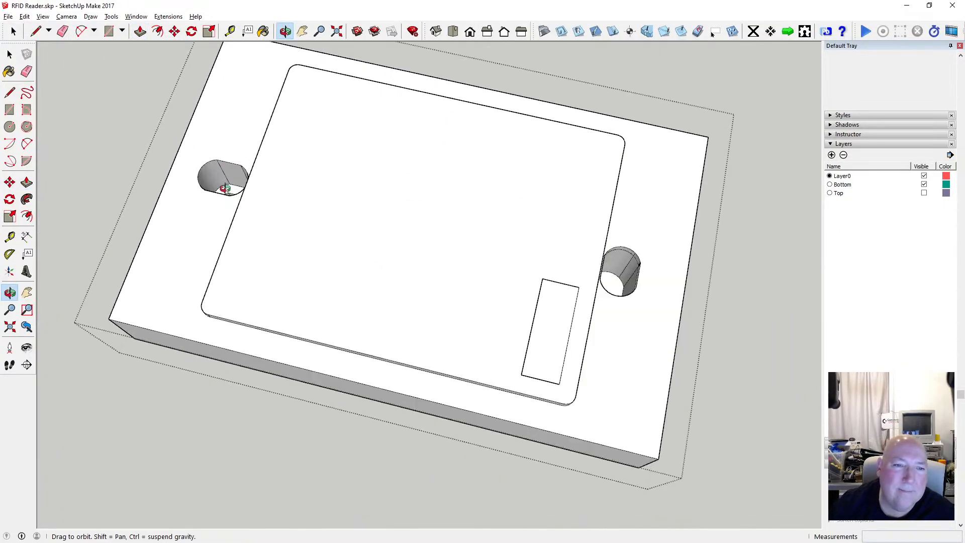
pyautogui.scroll(8, 225, 188)
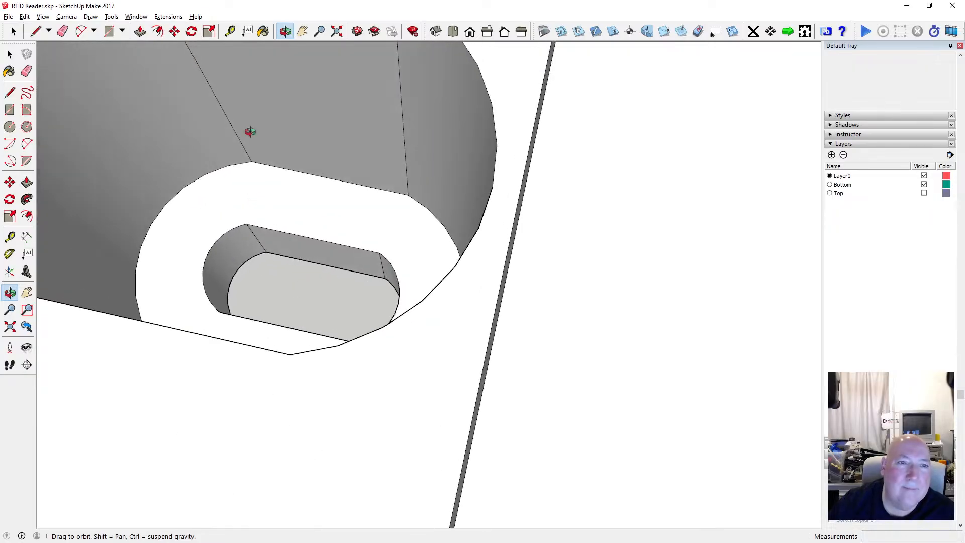
pyautogui.click(230, 32)
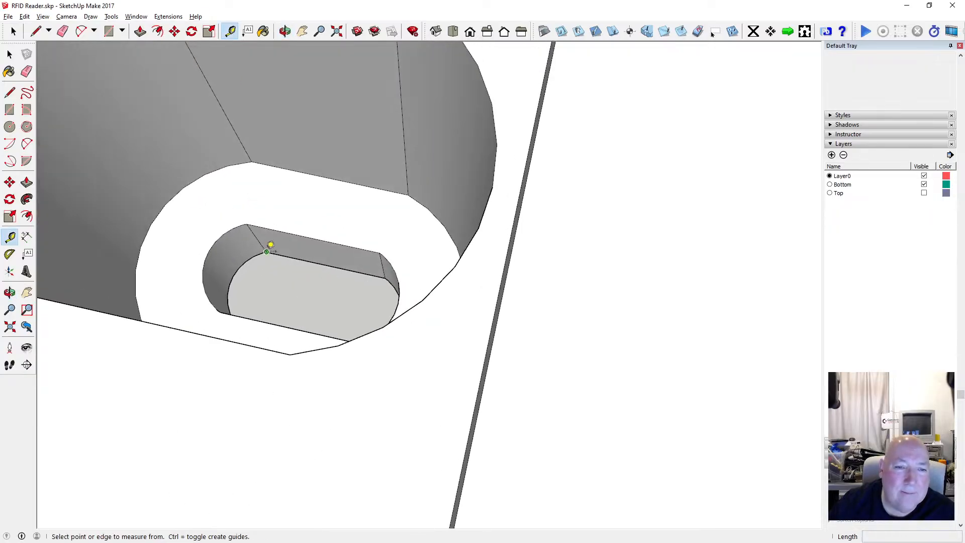
pyautogui.press('space')
pyautogui.scroll(-8, 198, 246)
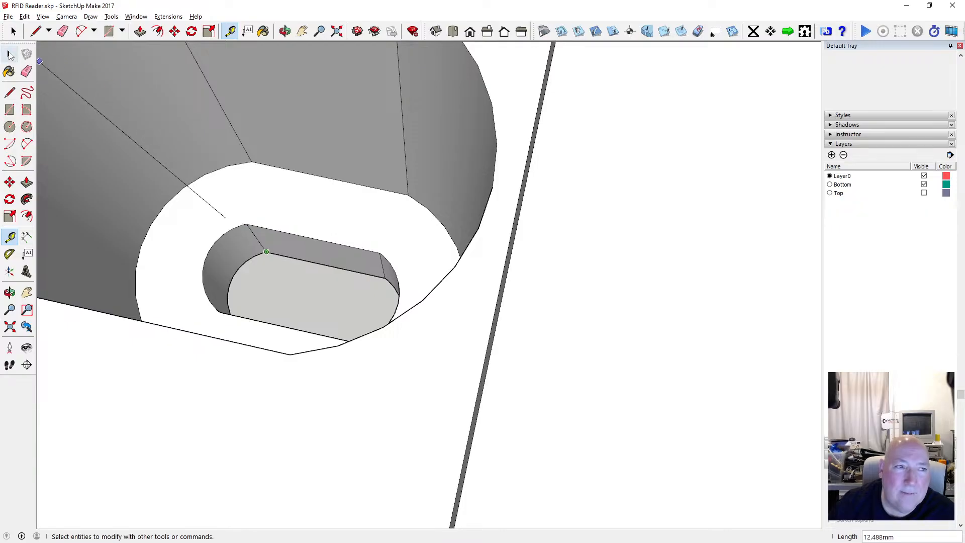
pyautogui.scroll(-2, 198, 246)
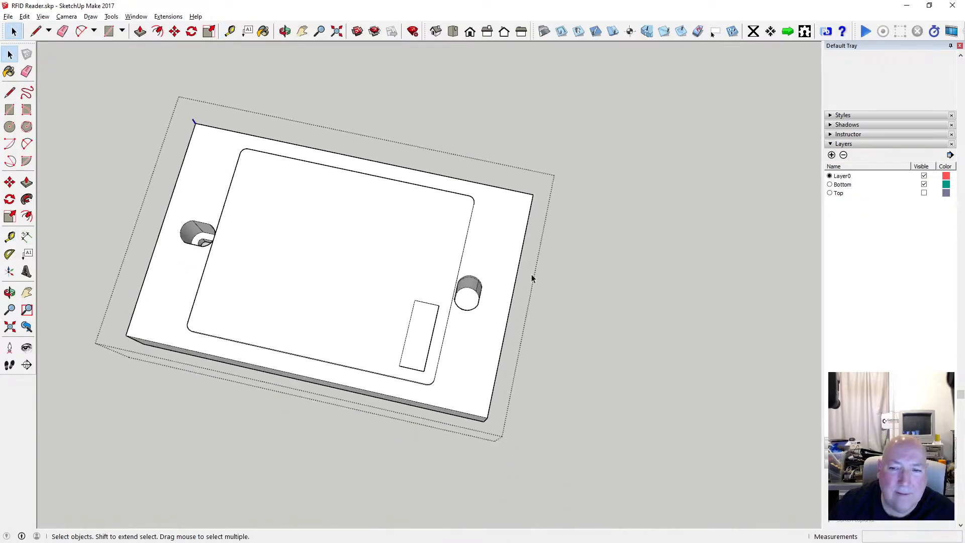
# Push/Pull the floor of the pocket beside the rectangular cutout upward by 3.25 mm.
pyautogui.scroll(10, 441, 299)
pyautogui.press('p')
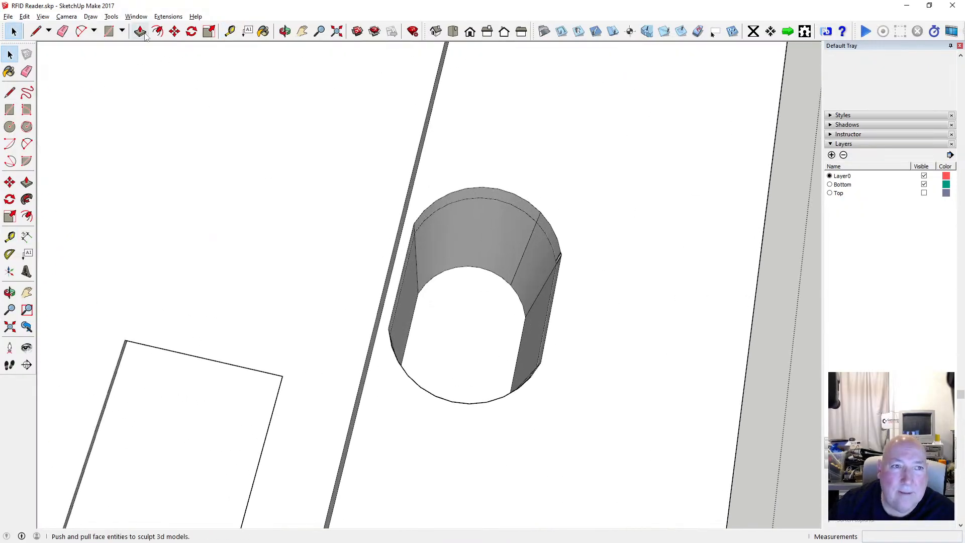
pyautogui.click(495, 301)
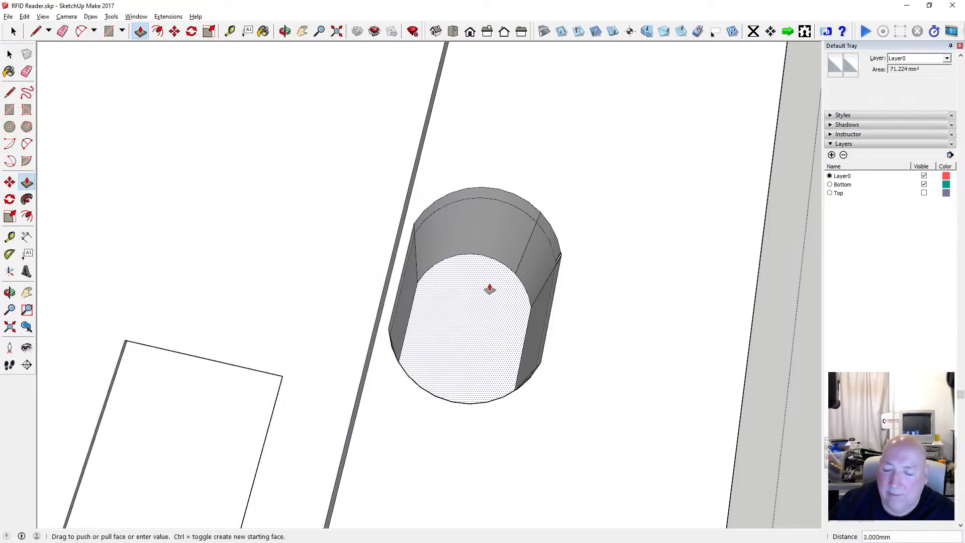
pyautogui.press('Return')
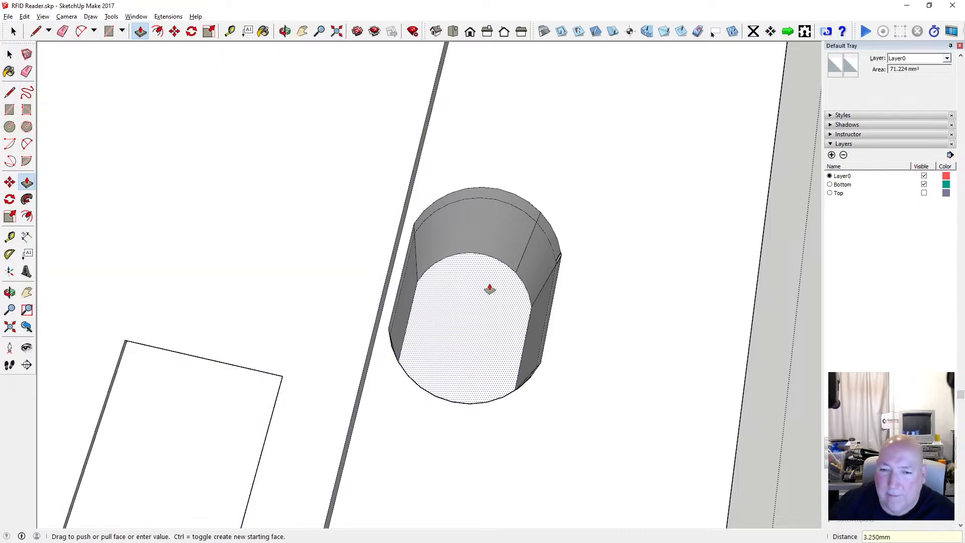
# Examine the shortened pocket and its post from above and from the underside of the case.
pyautogui.press('o')
pyautogui.moveTo(414, 177); pyautogui.dragTo(505, 235)
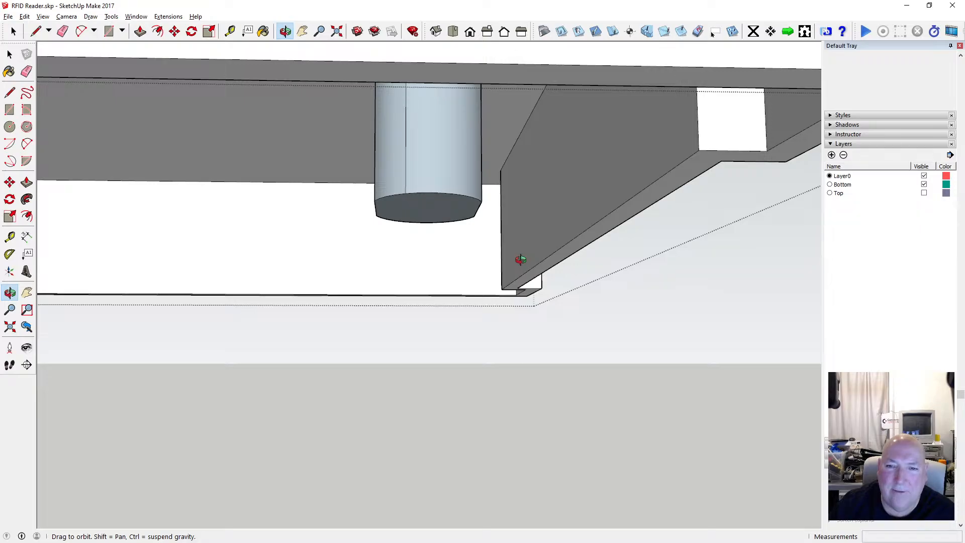
pyautogui.scroll(-8, 485, 289)
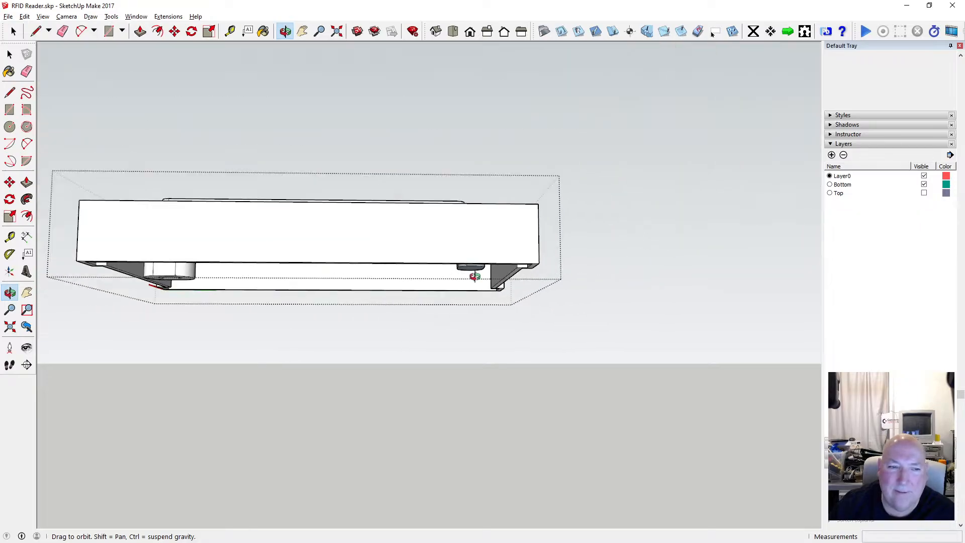
pyautogui.moveTo(475, 277); pyautogui.dragTo(439, 375)
pyautogui.moveTo(457, 285); pyautogui.dragTo(459, 360)
pyautogui.scroll(7, 487, 248)
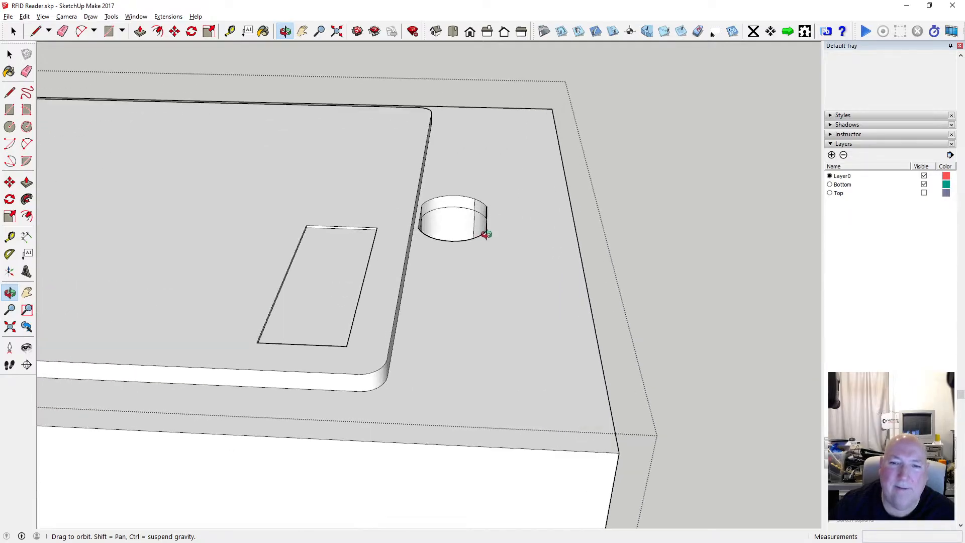
pyautogui.scroll(3, 485, 234)
pyautogui.scroll(-5, 486, 234)
pyautogui.moveTo(485, 230); pyautogui.dragTo(468, 271)
pyautogui.scroll(4, 472, 255)
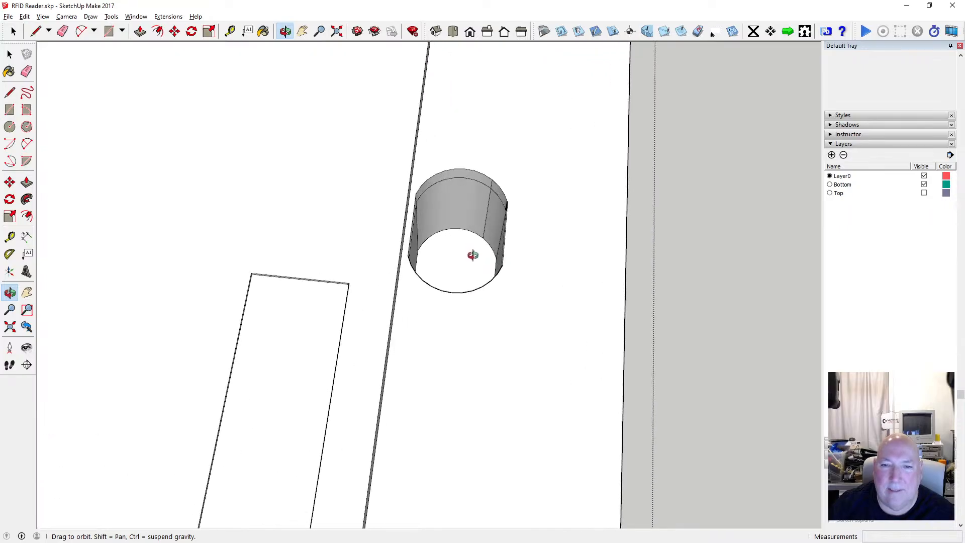
pyautogui.scroll(2, 473, 255)
pyautogui.moveTo(472, 231); pyautogui.dragTo(446, 138)
pyautogui.scroll(-3, 446, 138)
pyautogui.moveTo(459, 190); pyautogui.dragTo(417, 104)
pyautogui.scroll(5, 444, 166)
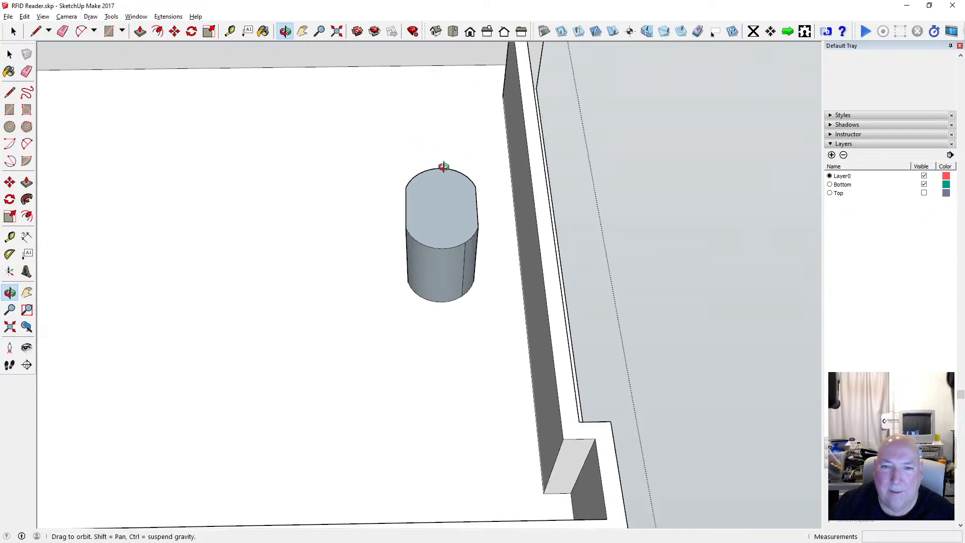
pyautogui.moveTo(437, 211); pyautogui.dragTo(400, 179)
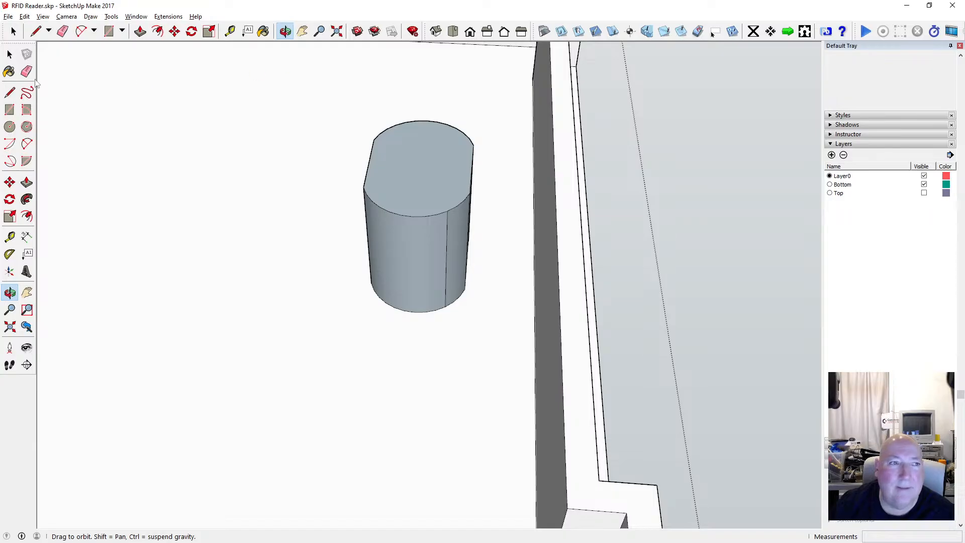
# Offset the rim edges of the solid post's end face inward by 2.2 mm to outline a slot.
pyautogui.press('space')
pyautogui.click(444, 177)
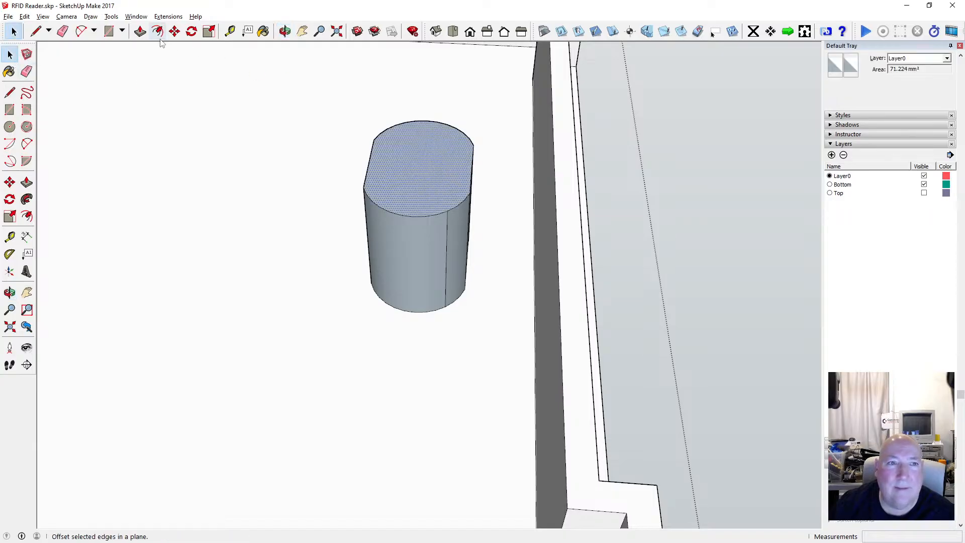
pyautogui.click(369, 162)
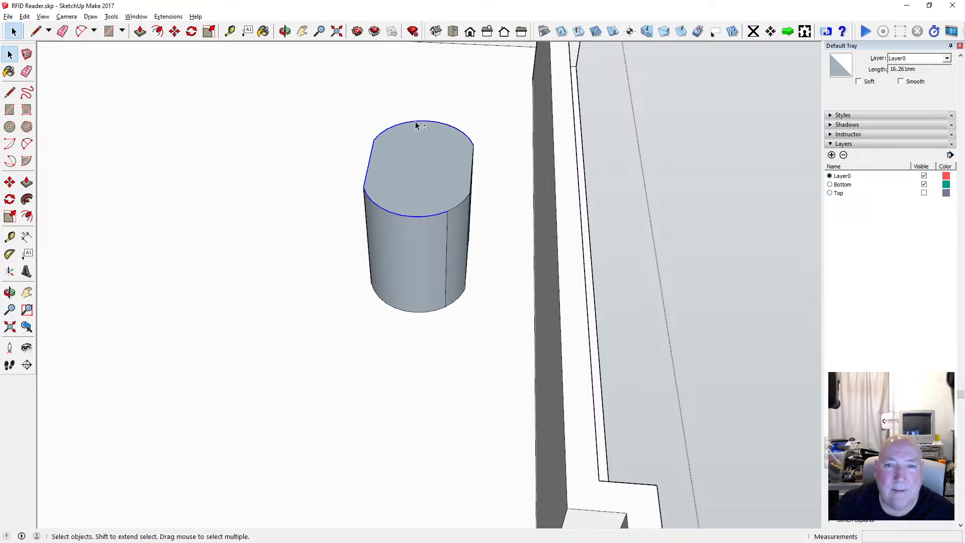
pyautogui.keyDown('shift'); pyautogui.click(472, 155); pyautogui.keyUp('shift')
pyautogui.click(157, 32)
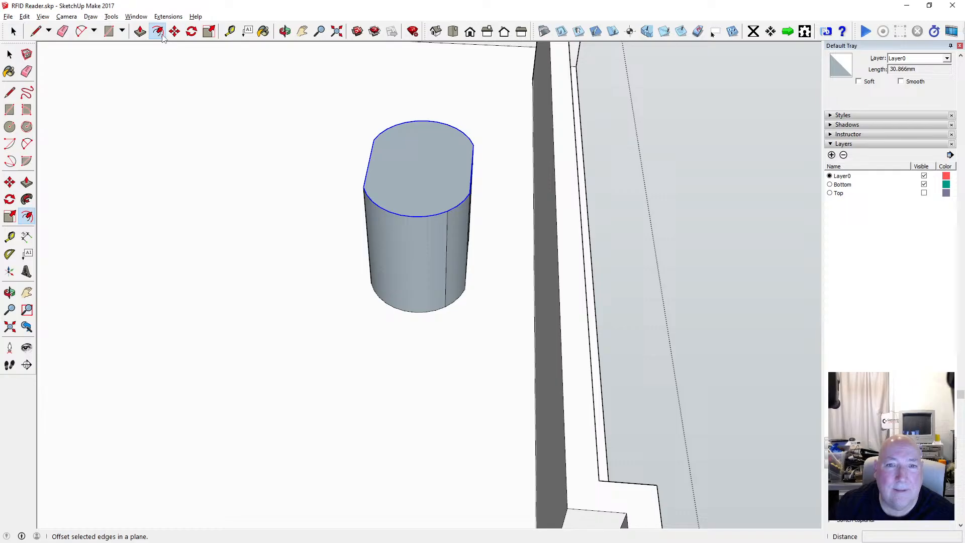
pyautogui.click(370, 157)
pyautogui.write('2.2')
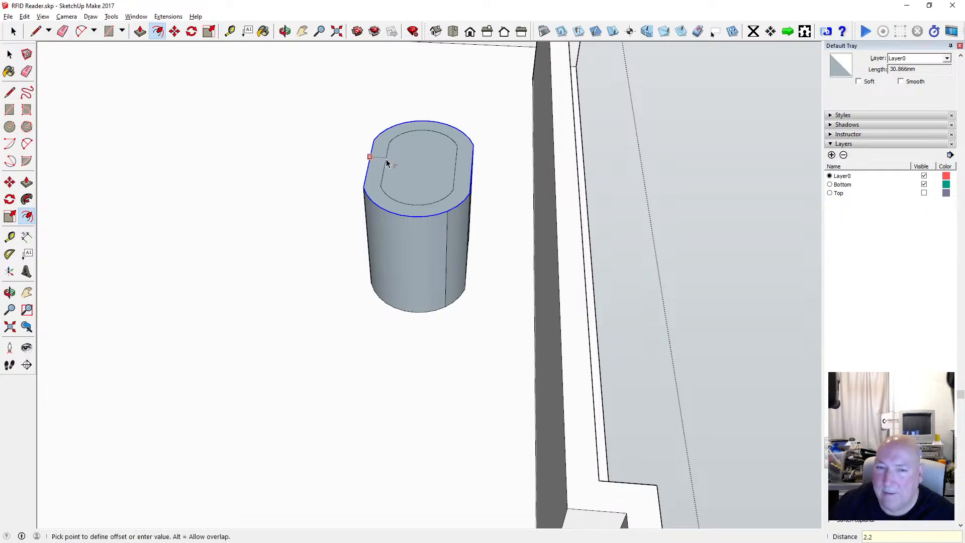
pyautogui.press('Return')
pyautogui.press('space')
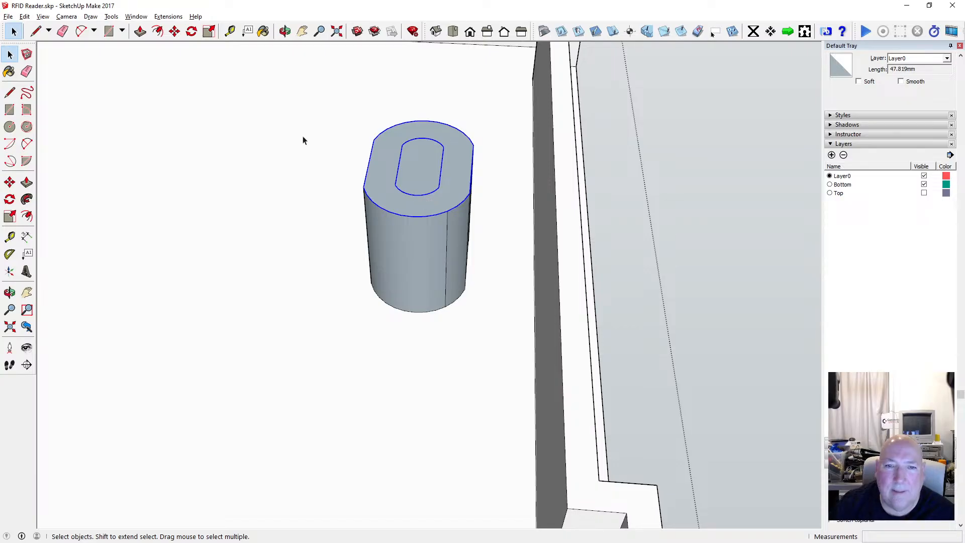
# Copy the post's rim and inner slot outlines, leave the case group, and paste them in place.
pyautogui.click(24, 16)
pyautogui.click(50, 65)
pyautogui.scroll(-2, 408, 189)
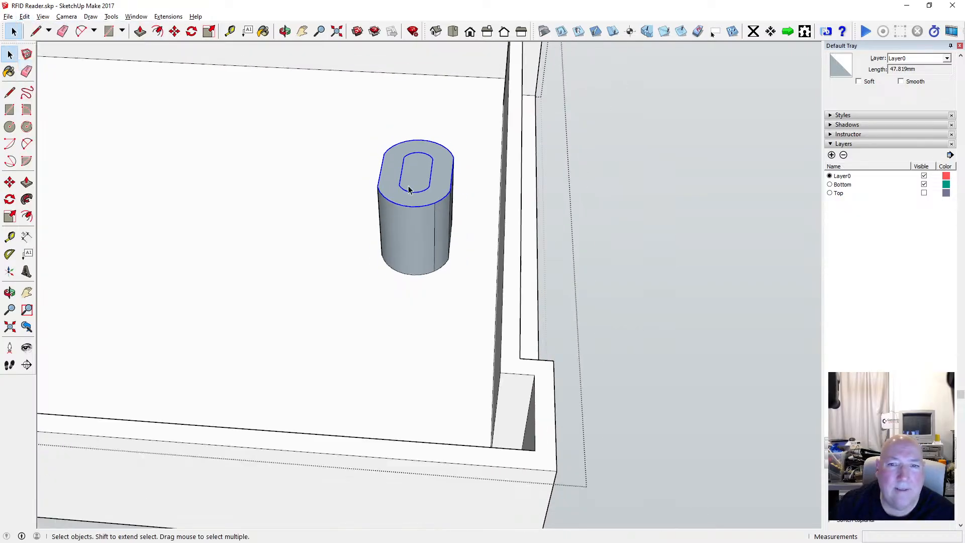
pyautogui.scroll(-3, 408, 189)
pyautogui.click(491, 175)
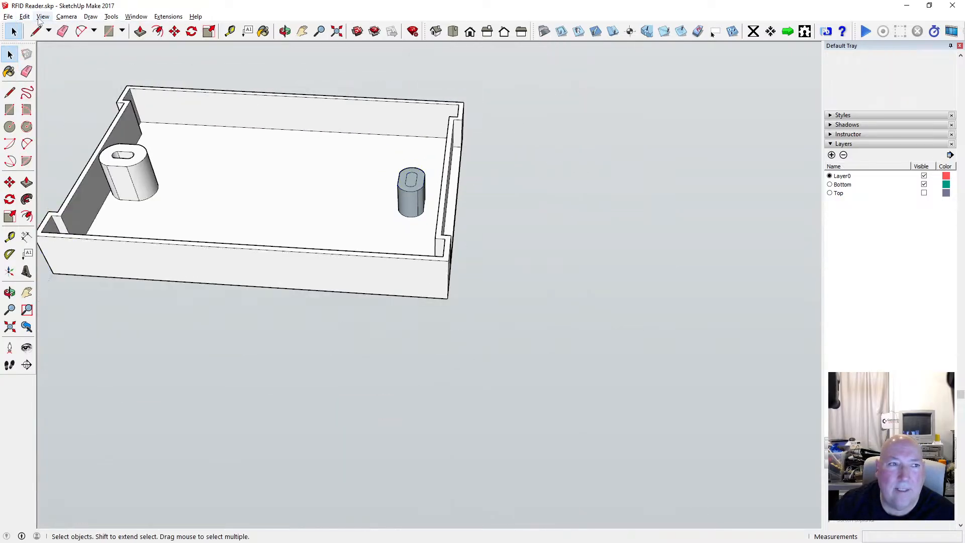
pyautogui.click(24, 16)
pyautogui.click(51, 88)
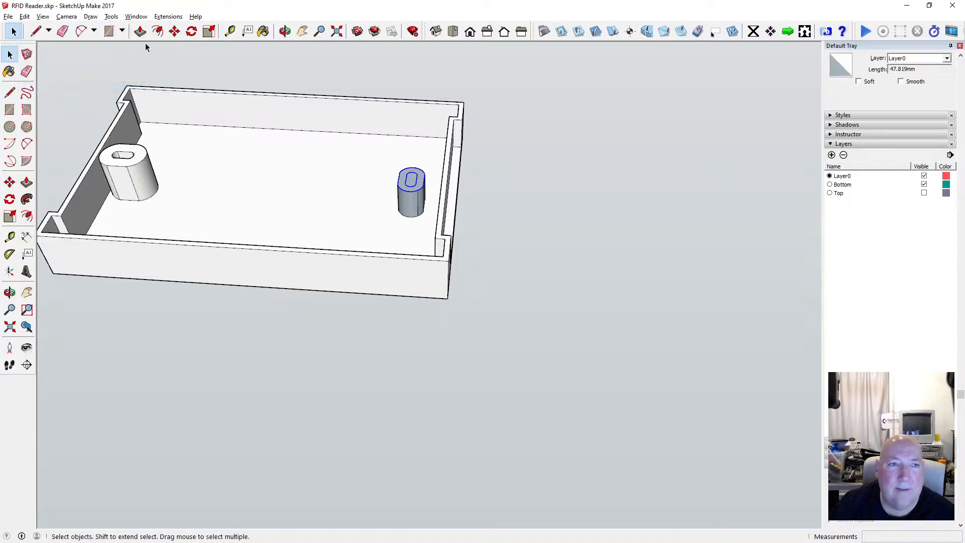
# Move the pasted slot outlines 20 mm straight up along the blue axis, clear of the post.
pyautogui.click(175, 31)
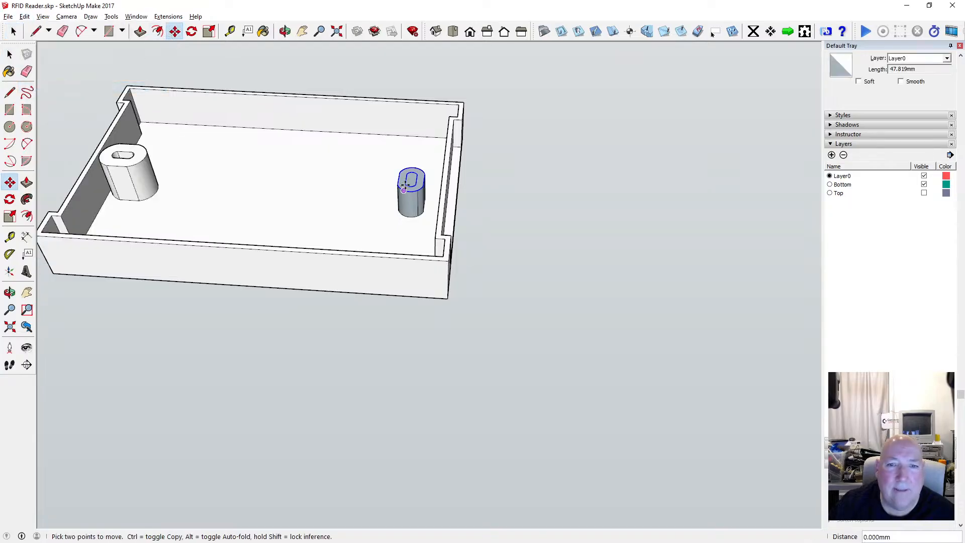
pyautogui.write('20')
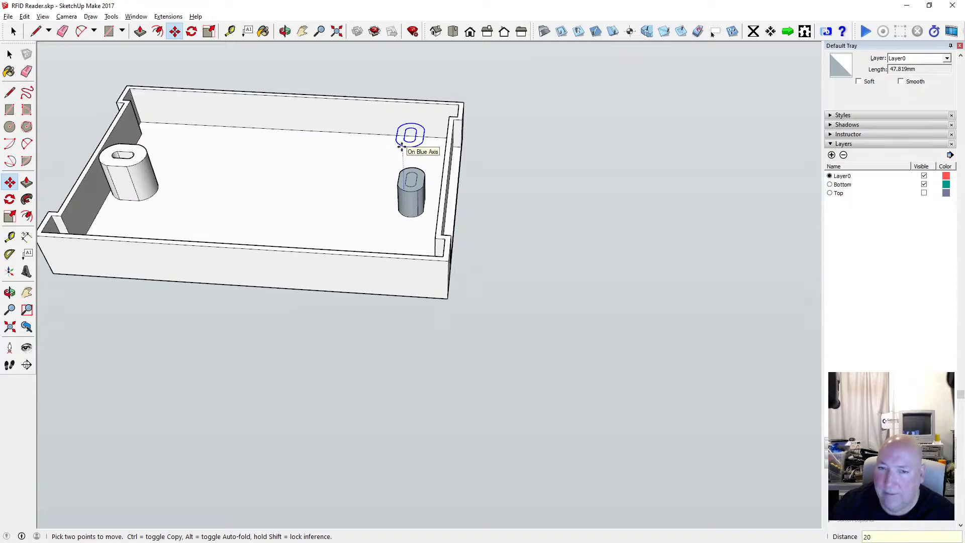
pyautogui.press('space')
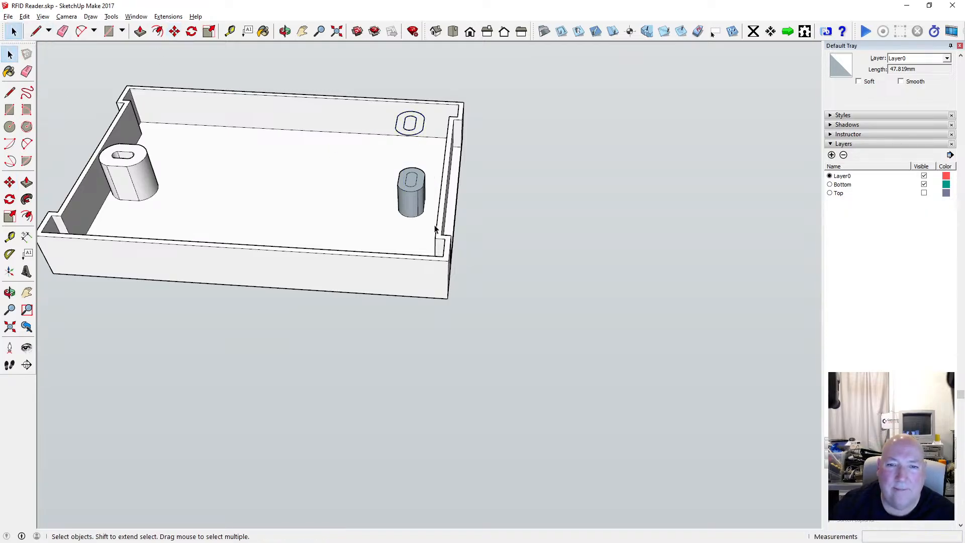
# Delete the old solid post and its pocket beside the rectangular cutout from the case group, and close the group.
pyautogui.doubleClick(411, 206)
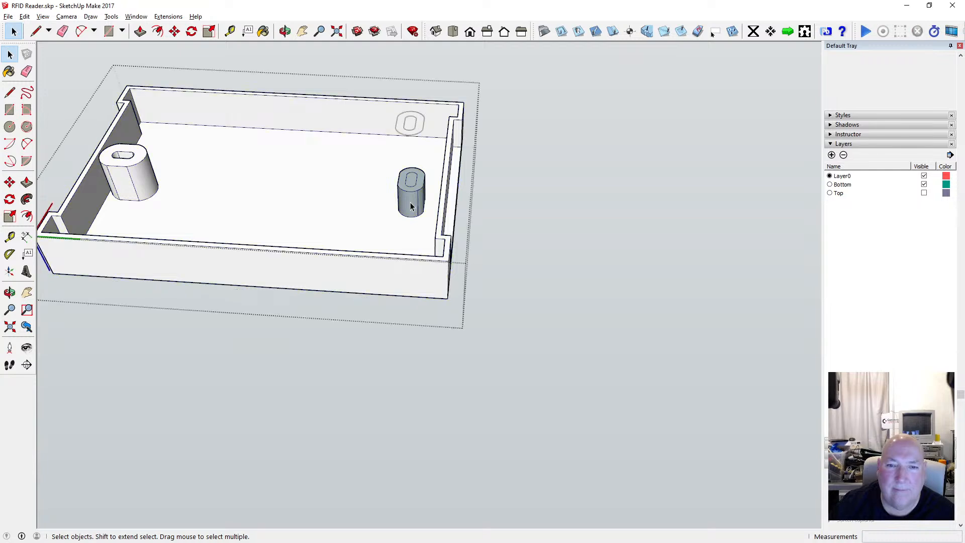
pyautogui.moveTo(434, 229); pyautogui.dragTo(434, 229)
pyautogui.click(285, 31)
pyautogui.moveTo(322, 166); pyautogui.dragTo(340, 215)
pyautogui.scroll(6, 358, 139)
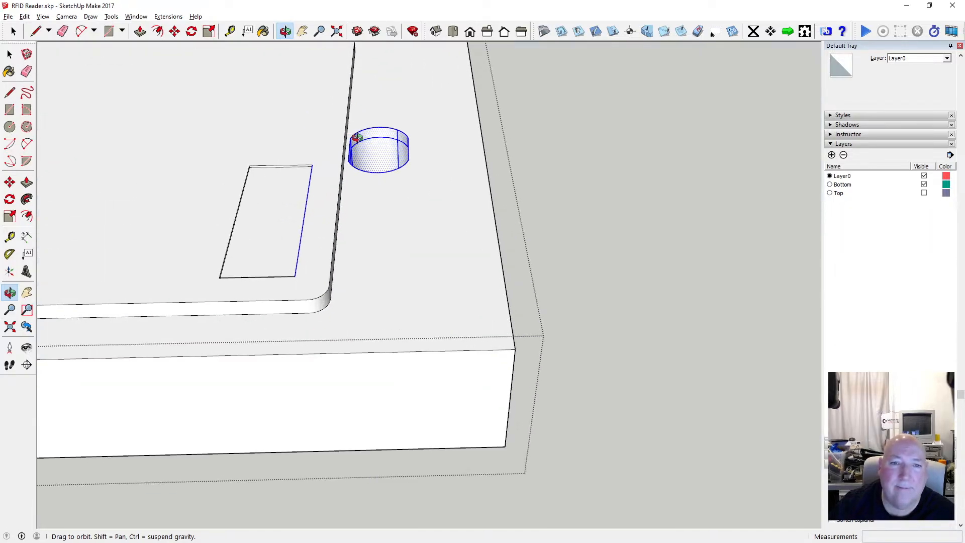
pyautogui.moveTo(346, 149); pyautogui.dragTo(343, 164)
pyautogui.click(9, 54)
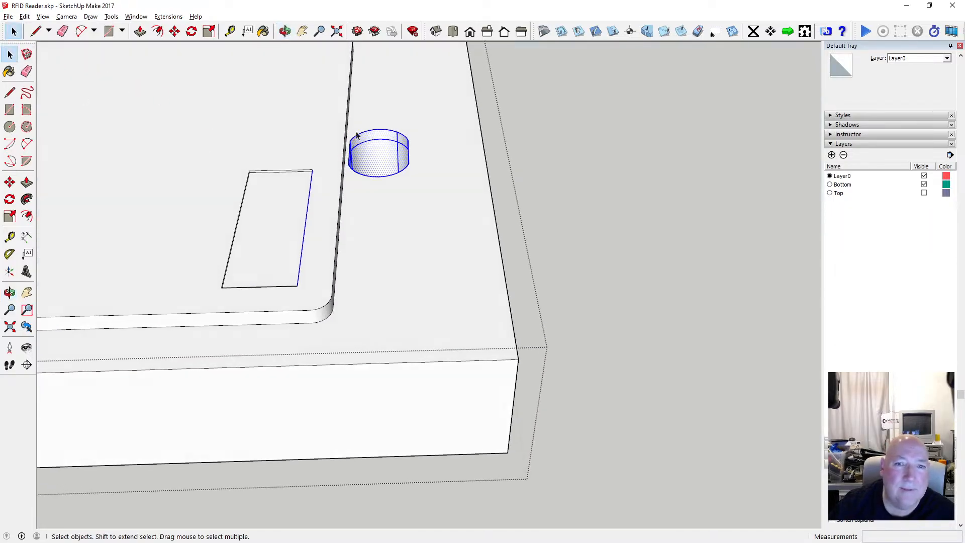
pyautogui.moveTo(340, 118); pyautogui.dragTo(411, 199)
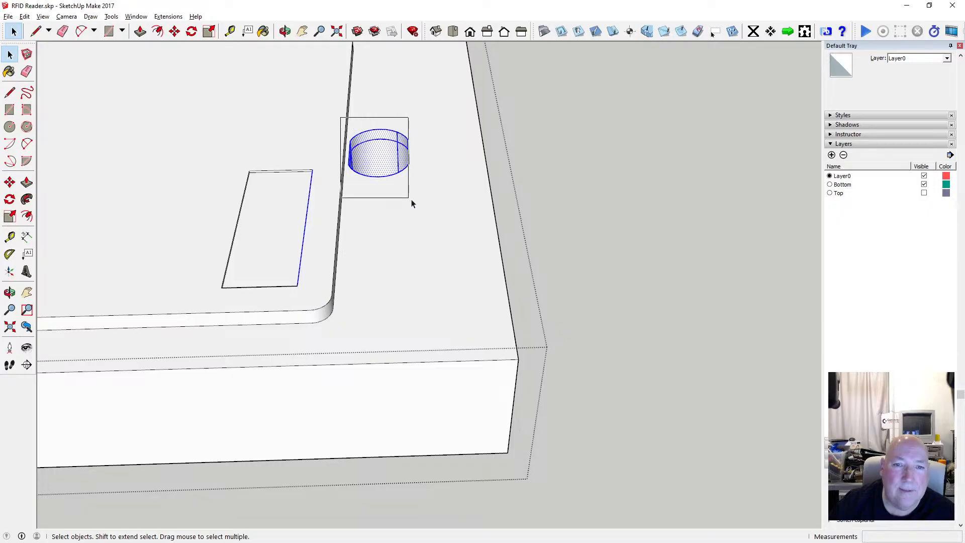
pyautogui.moveTo(442, 307); pyautogui.dragTo(441, 306)
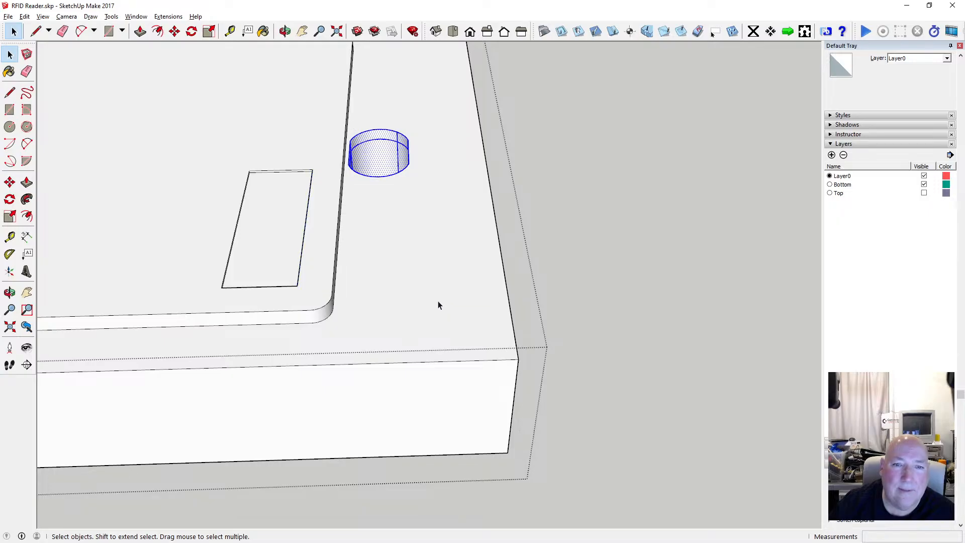
pyautogui.click(285, 32)
pyautogui.moveTo(395, 287); pyautogui.dragTo(390, 395)
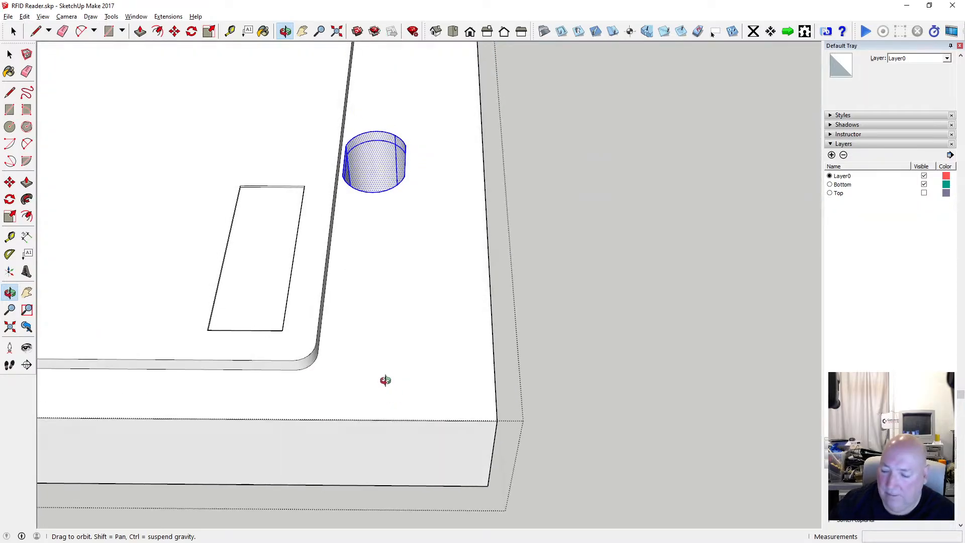
pyautogui.press('Delete')
pyautogui.scroll(-6, 422, 317)
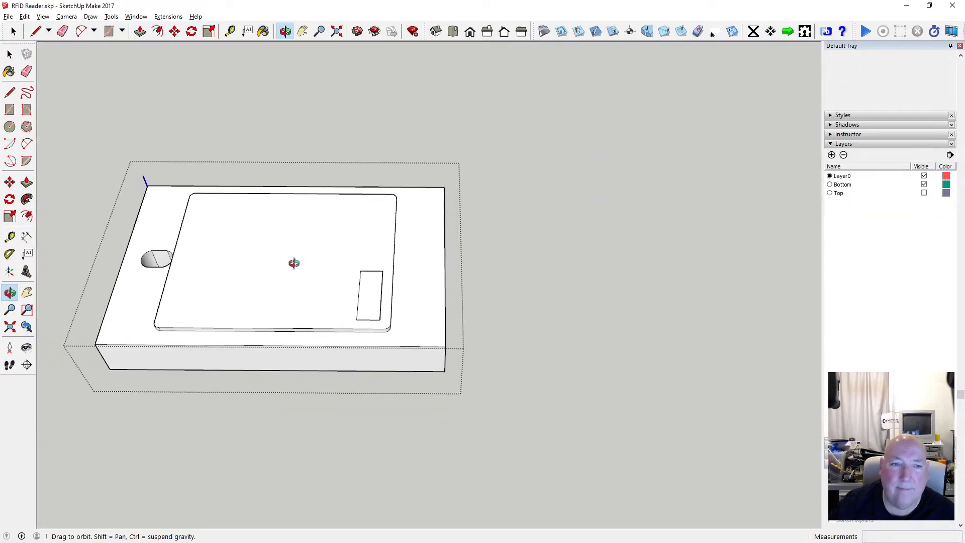
pyautogui.press('space')
pyautogui.click(180, 120)
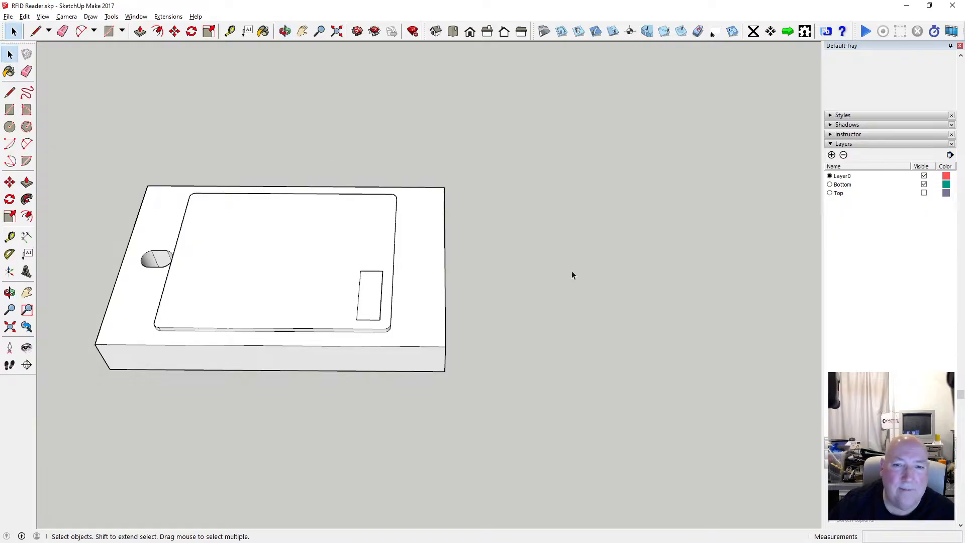
# Look through the case in X-Ray face style from the underside, and switch the style off again.
pyautogui.press('o')
pyautogui.moveTo(427, 189); pyautogui.dragTo(400, 226)
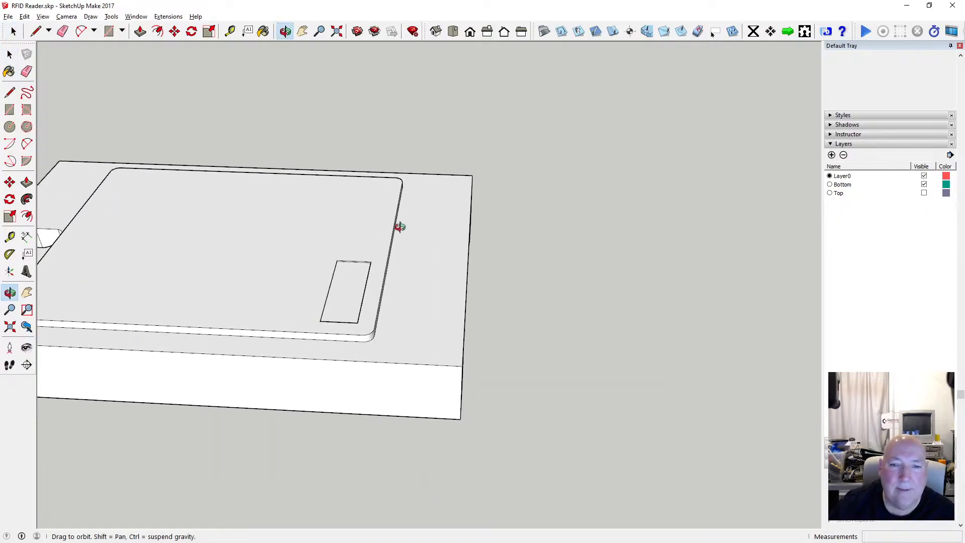
pyautogui.click(43, 16)
pyautogui.moveTo(76, 149)
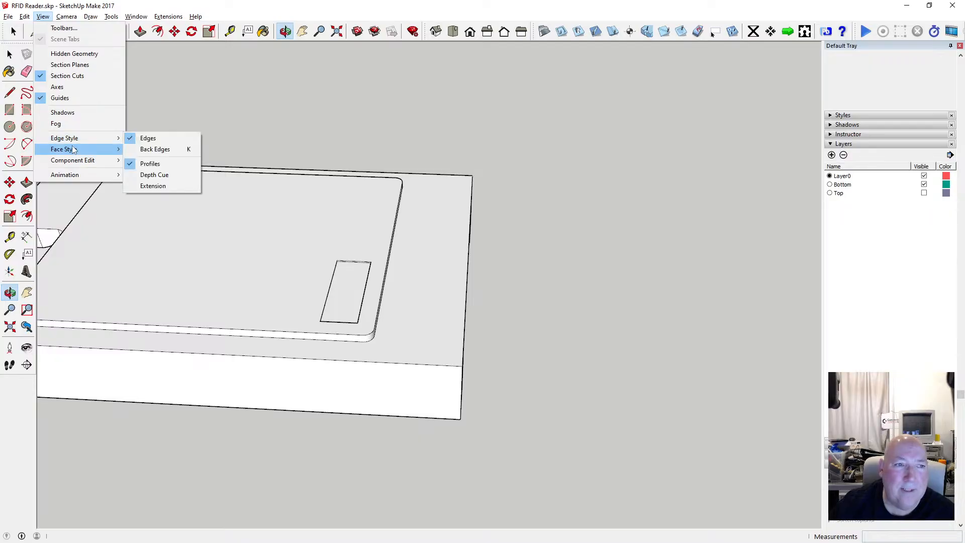
pyautogui.click(147, 149)
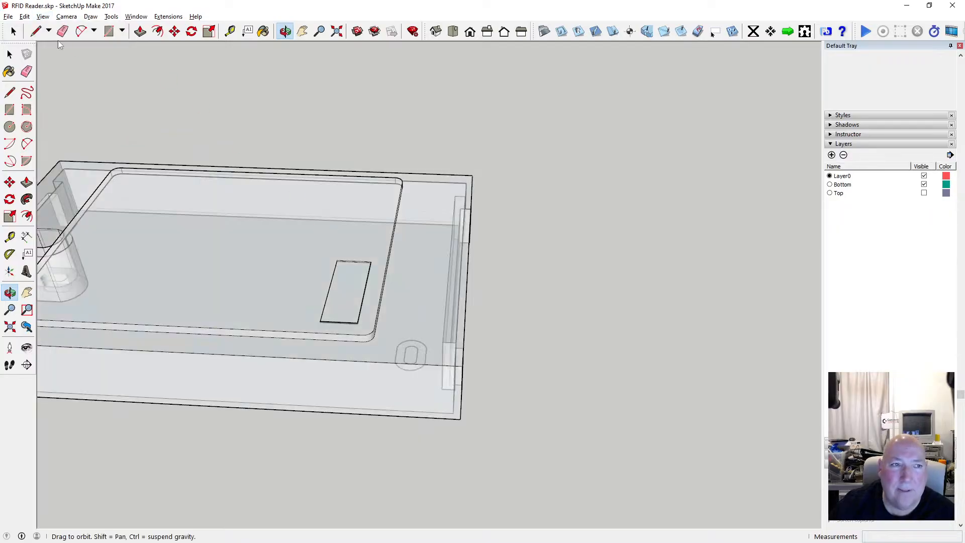
pyautogui.click(43, 16)
pyautogui.moveTo(88, 147)
pyautogui.click(146, 148)
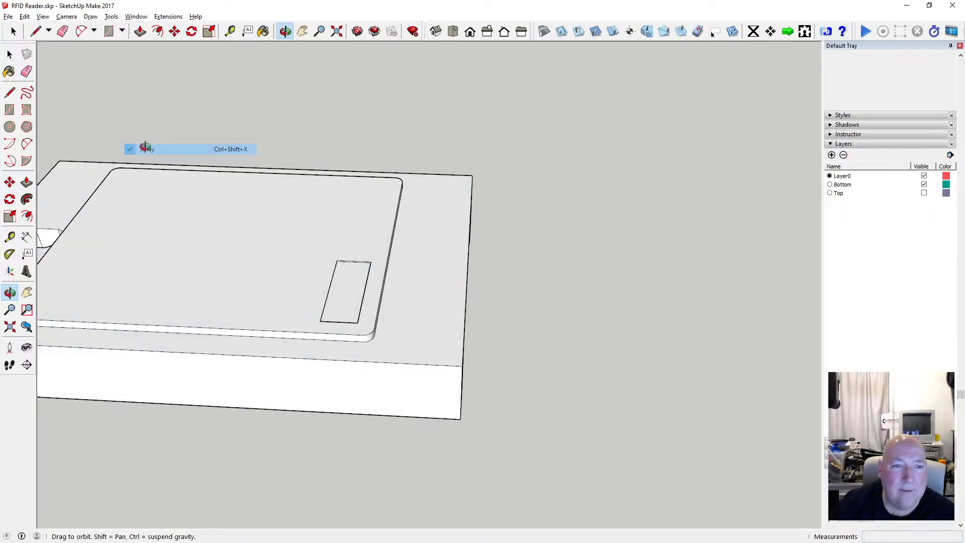
# Move the floating slot outlines straight down onto the inside floor of the case.
pyautogui.moveTo(305, 84); pyautogui.dragTo(448, 358)
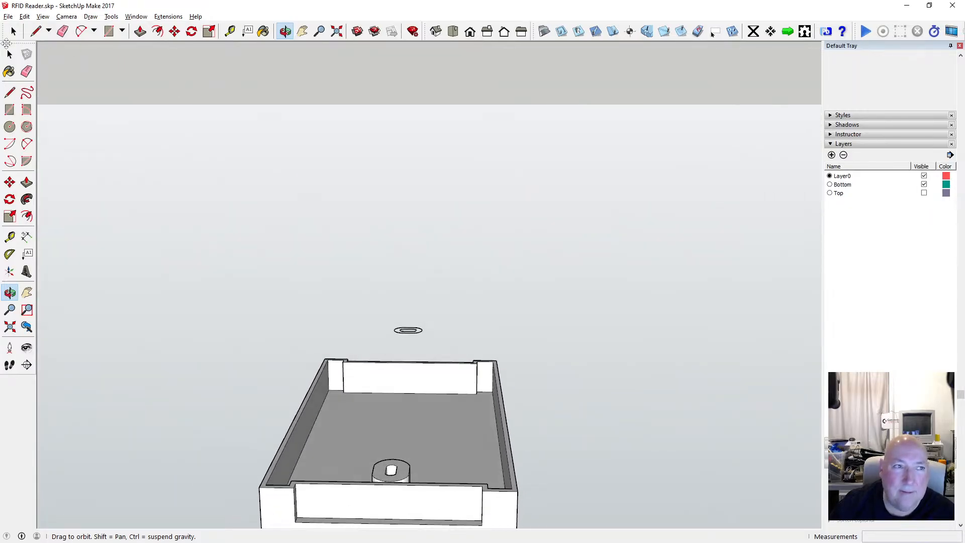
pyautogui.click(9, 53)
pyautogui.click(408, 328)
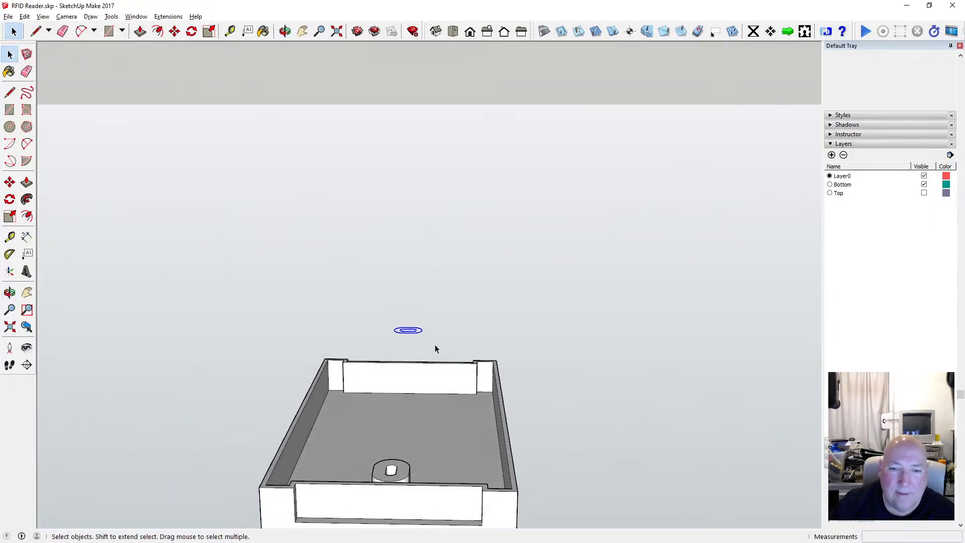
pyautogui.click(175, 32)
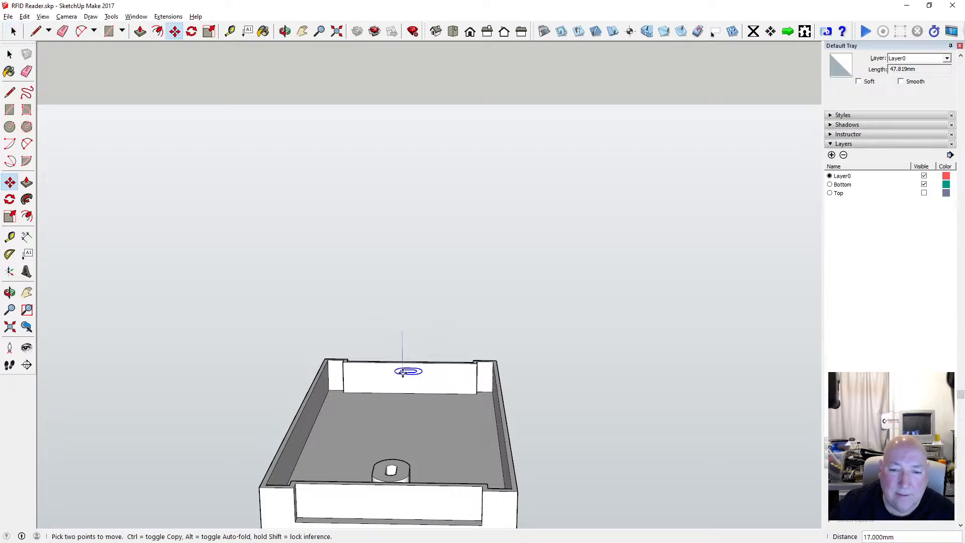
pyautogui.click(405, 406)
# Cut the slot outlines from the floor, open the case group, and paste them in place inside it.
pyautogui.click(285, 31)
pyautogui.moveTo(477, 395); pyautogui.dragTo(417, 379)
pyautogui.scroll(8, 423, 405)
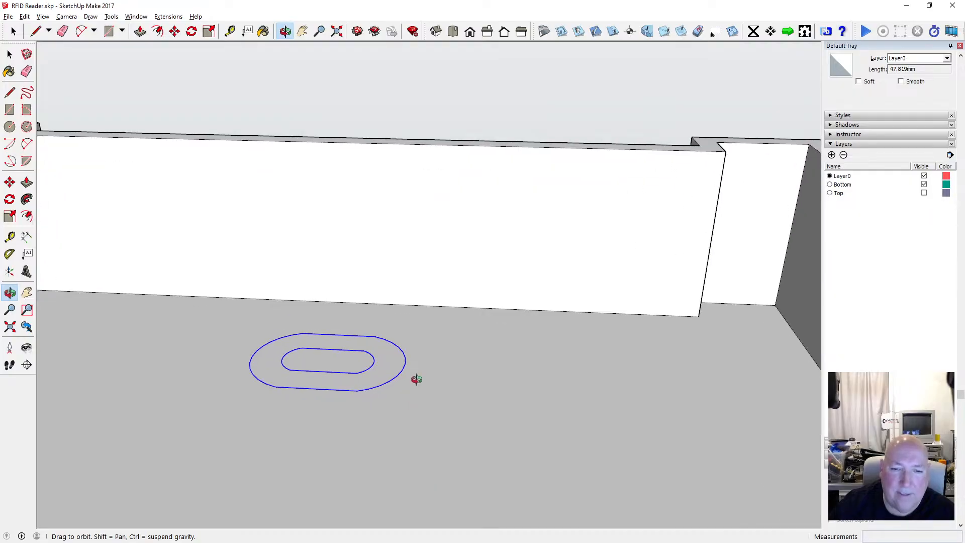
pyautogui.scroll(-3, 418, 362)
pyautogui.scroll(-2, 341, 317)
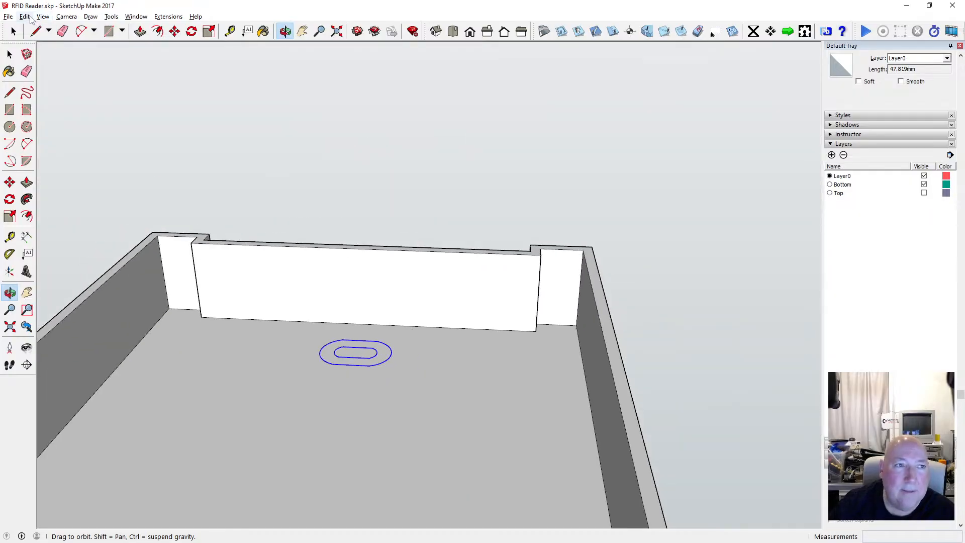
pyautogui.click(29, 17)
pyautogui.click(47, 51)
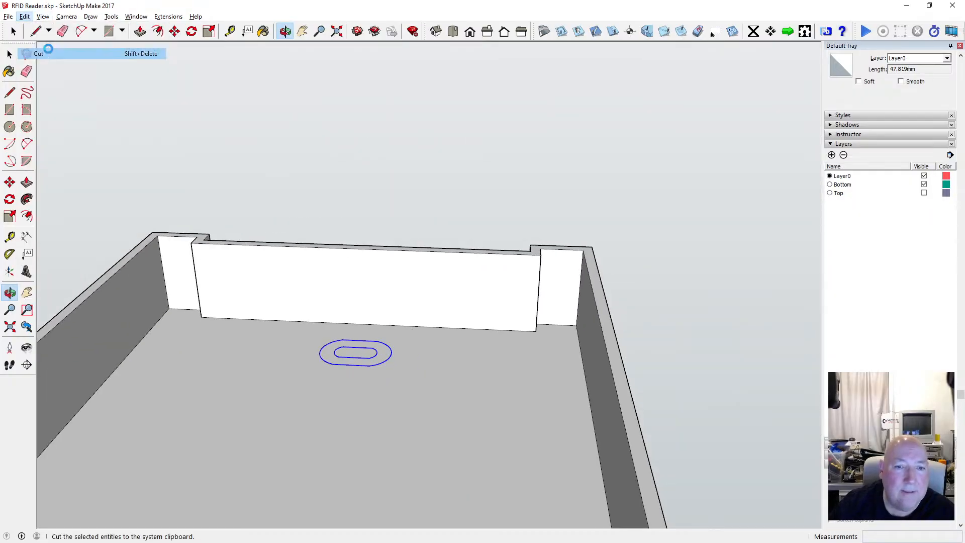
pyautogui.press('space')
pyautogui.doubleClick(257, 290)
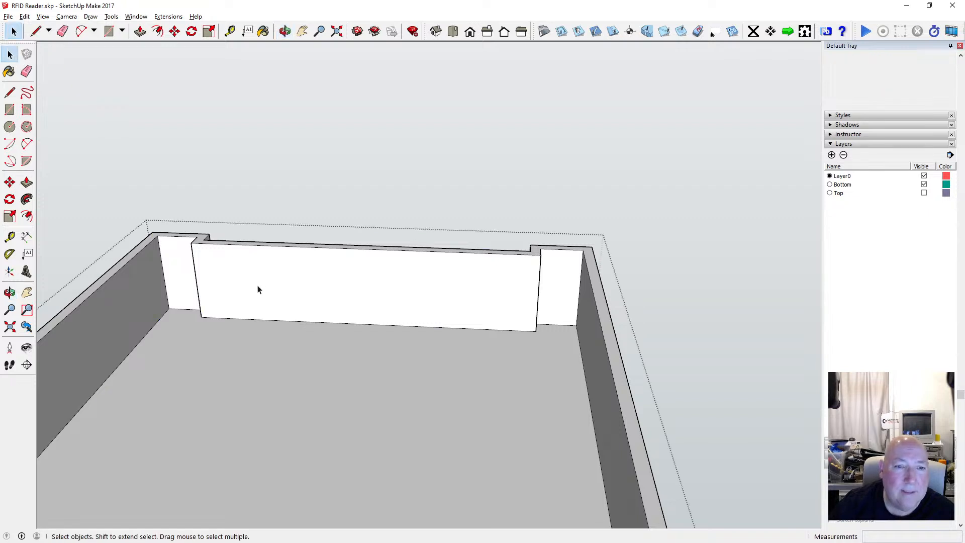
pyautogui.click(25, 17)
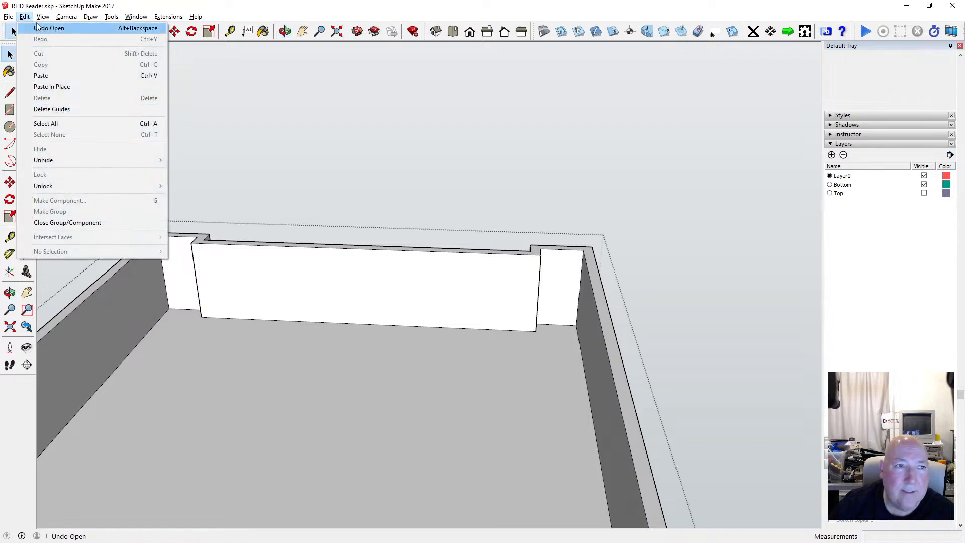
pyautogui.click(58, 86)
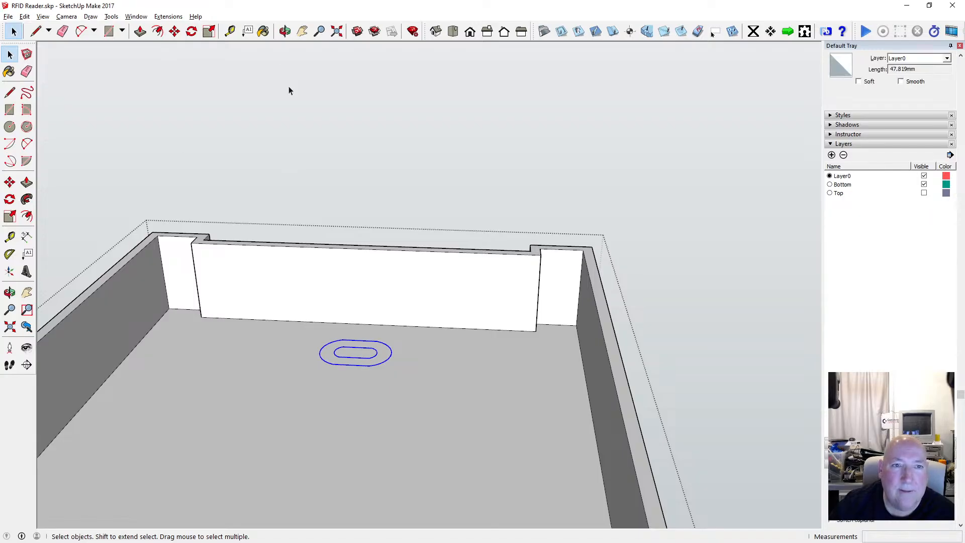
# Measure the height of the case's outer side wall from its lower edge.
pyautogui.click(284, 32)
pyautogui.moveTo(402, 342); pyautogui.dragTo(381, 344)
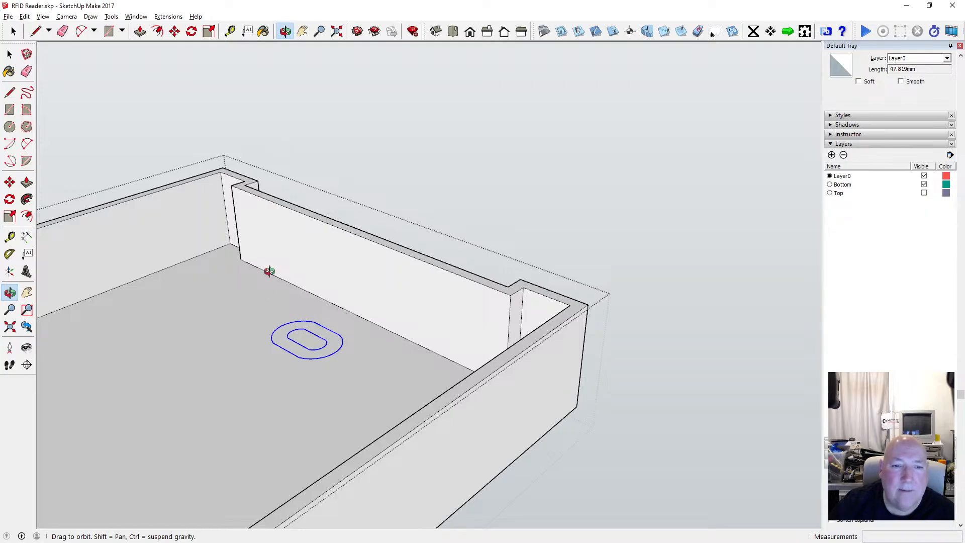
pyautogui.click(230, 33)
pyautogui.click(534, 443)
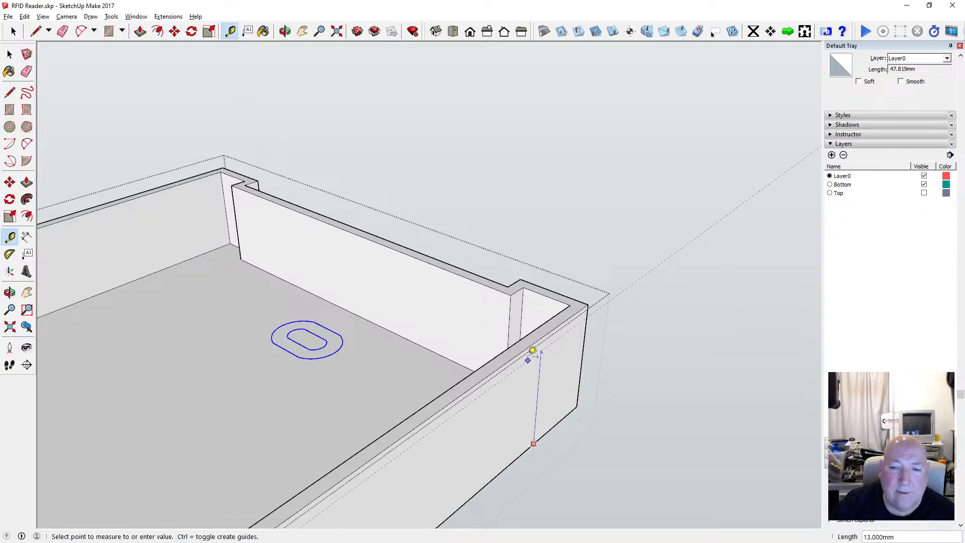
pyautogui.click(9, 54)
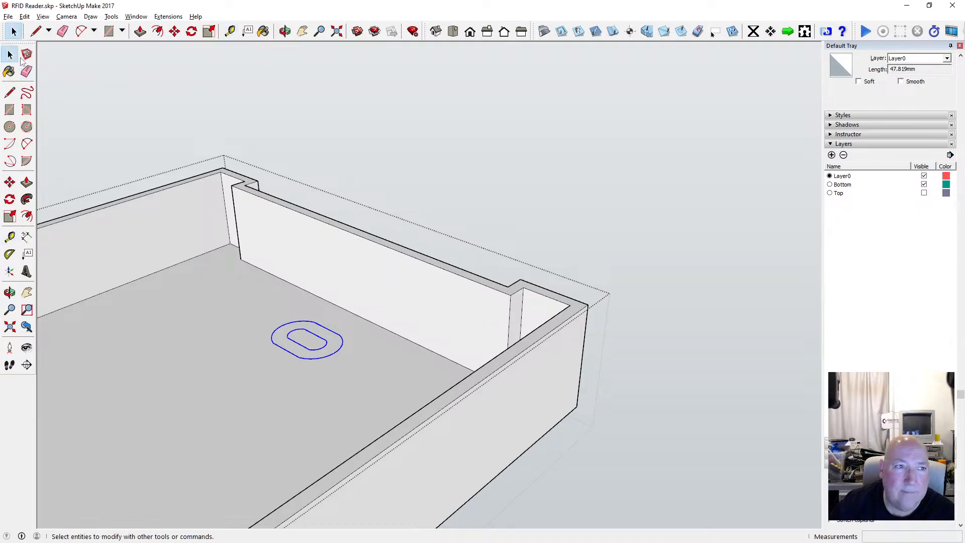
# Push/Pull the pasted outline's face upward by 14.75 mm to form a solid post.
pyautogui.click(140, 31)
pyautogui.moveTo(298, 349); pyautogui.dragTo(277, 303)
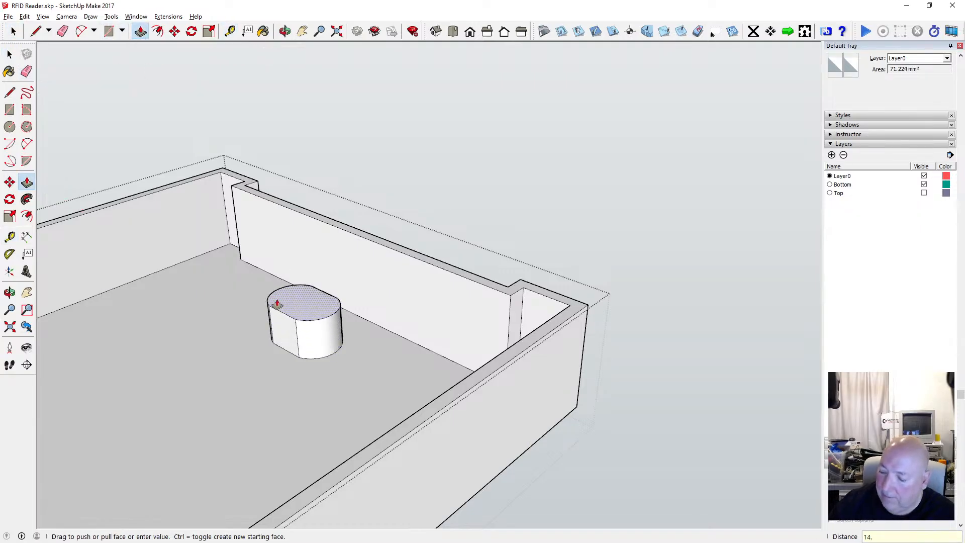
pyautogui.press('Return')
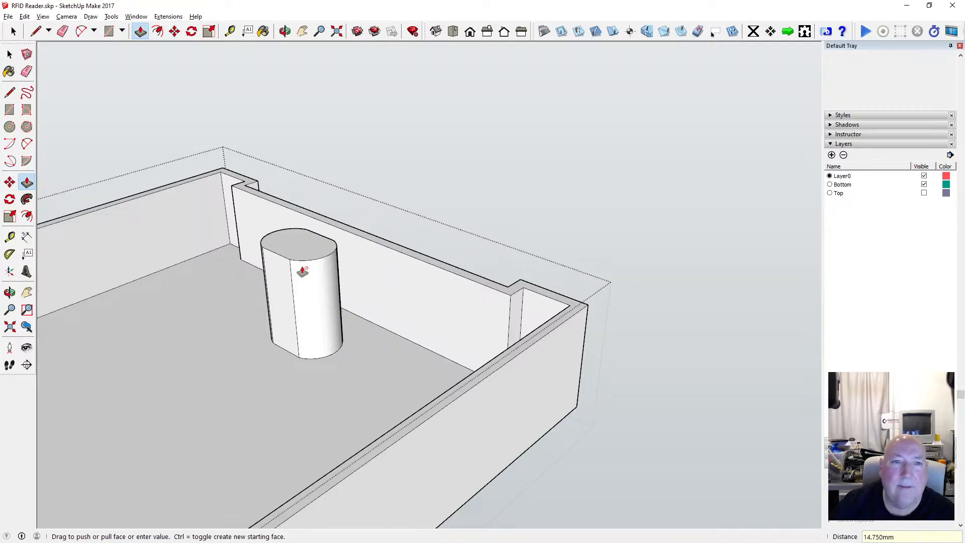
# Push/Pull the new post's top face slightly downward to shorten the post.
pyautogui.click(285, 31)
pyautogui.moveTo(401, 231); pyautogui.dragTo(342, 300)
pyautogui.scroll(2, 343, 299)
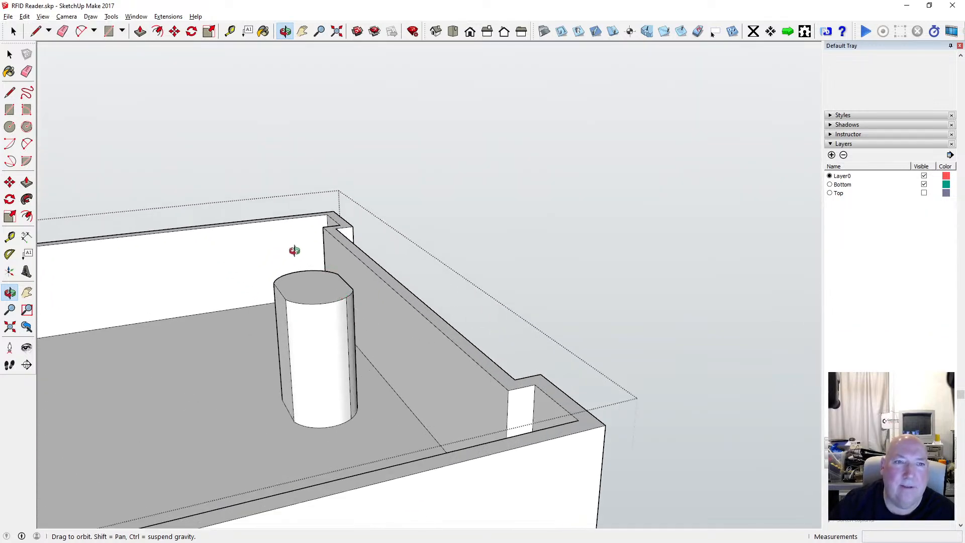
pyautogui.press('p')
pyautogui.click(319, 280)
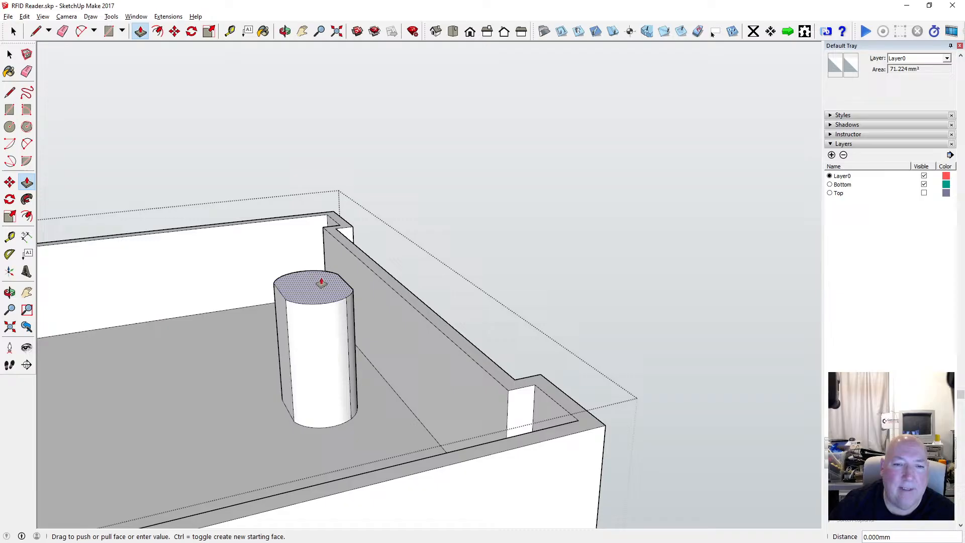
pyautogui.click(377, 278)
pyautogui.press('o')
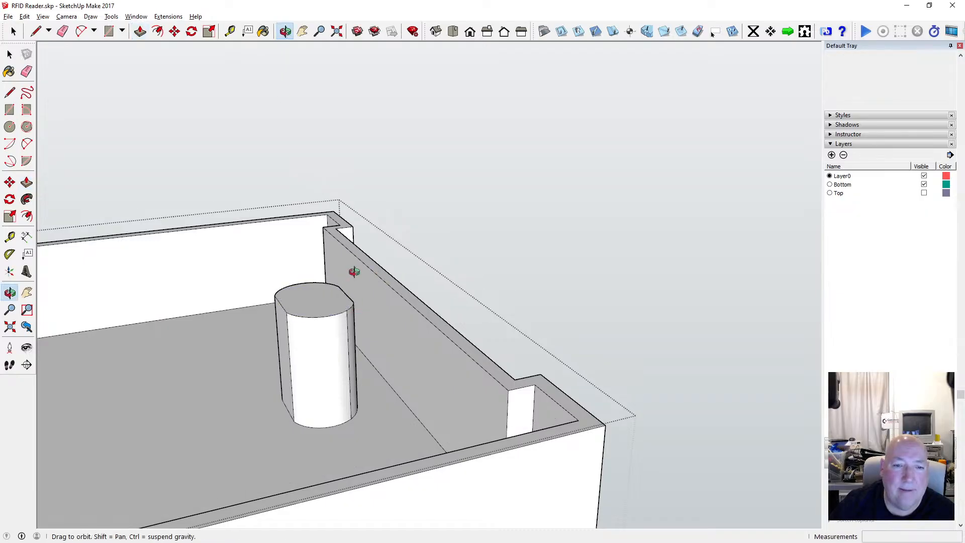
pyautogui.moveTo(356, 273); pyautogui.dragTo(311, 360)
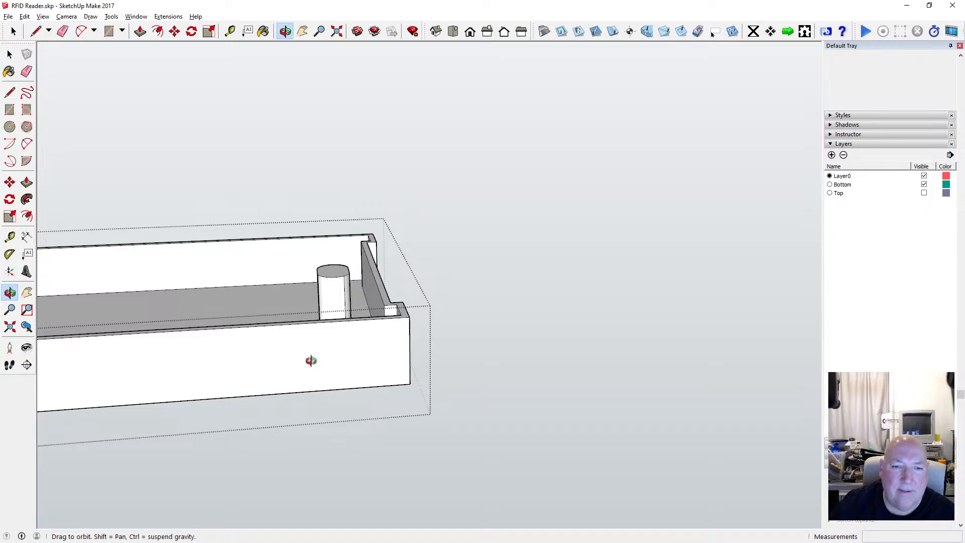
pyautogui.moveTo(311, 360); pyautogui.dragTo(337, 329)
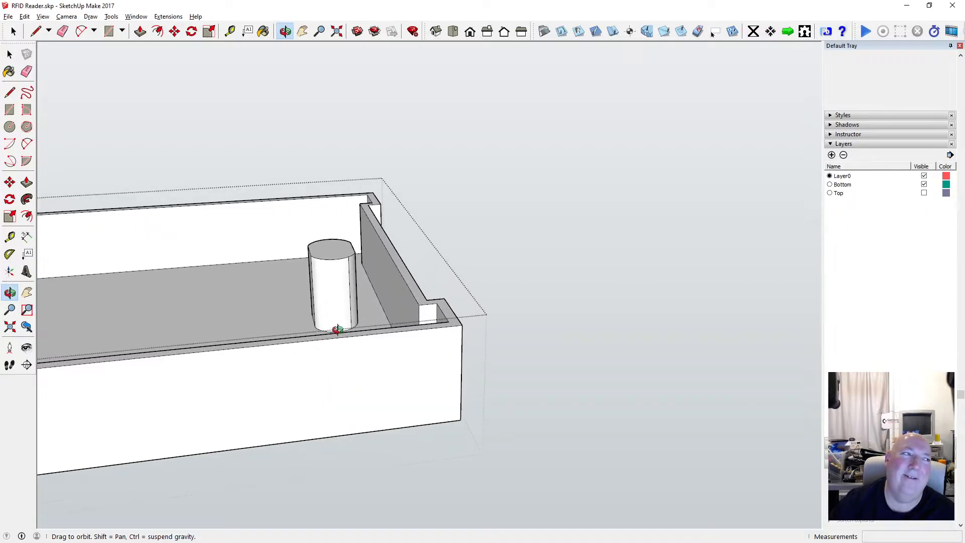
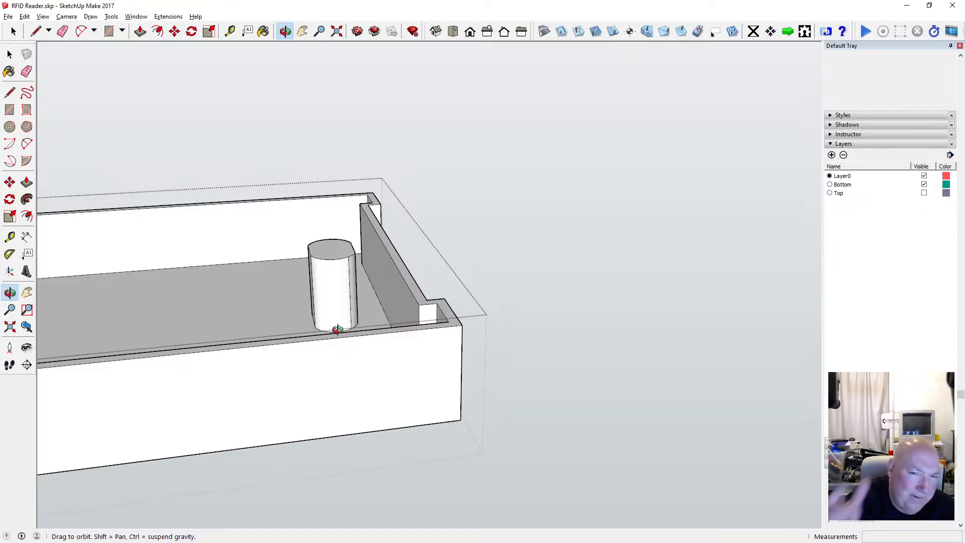
# Undo the post's extrusion, the pasting inside the case group and the cutting of the slot outlines.
pyautogui.moveTo(332, 263); pyautogui.dragTo(343, 286)
pyautogui.scroll(-2, 344, 285)
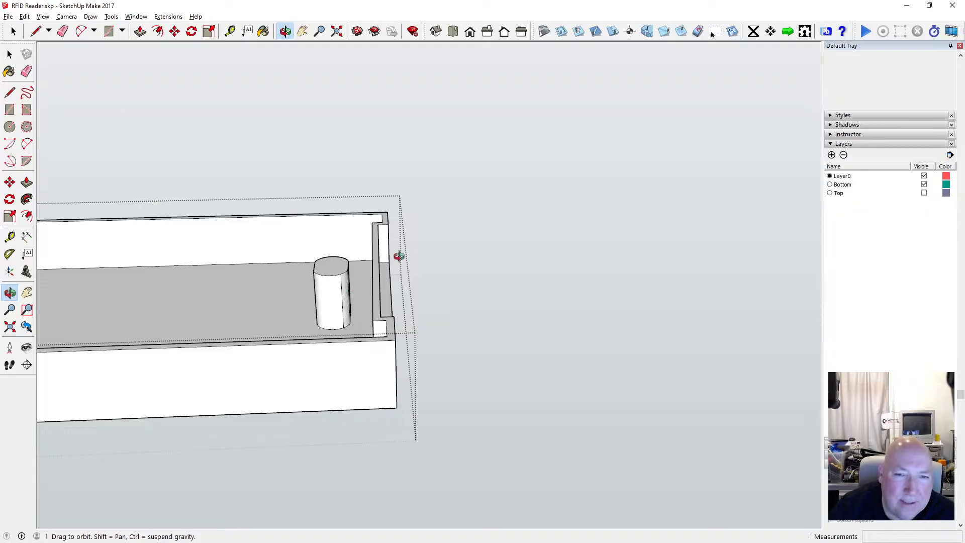
pyautogui.press('space')
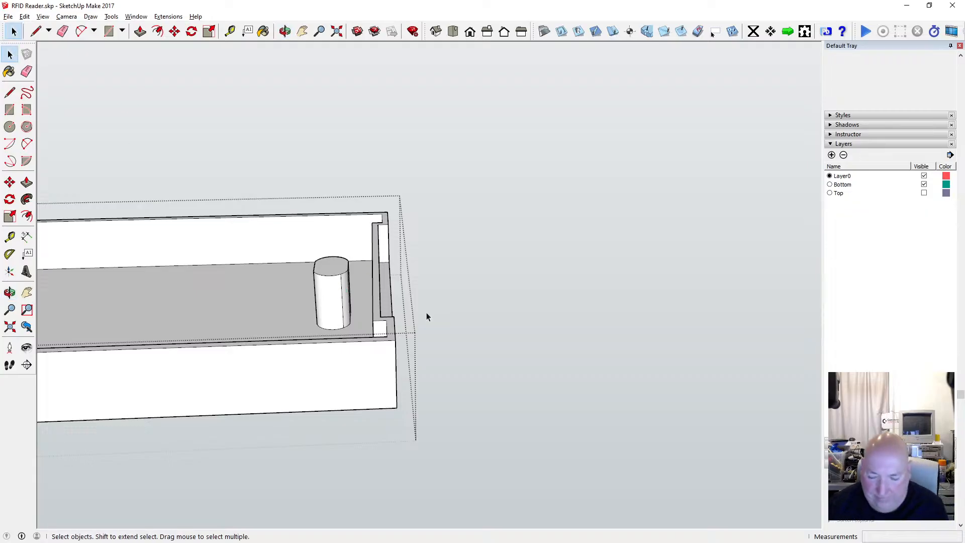
pyautogui.hotkey('ctrl', 'z')
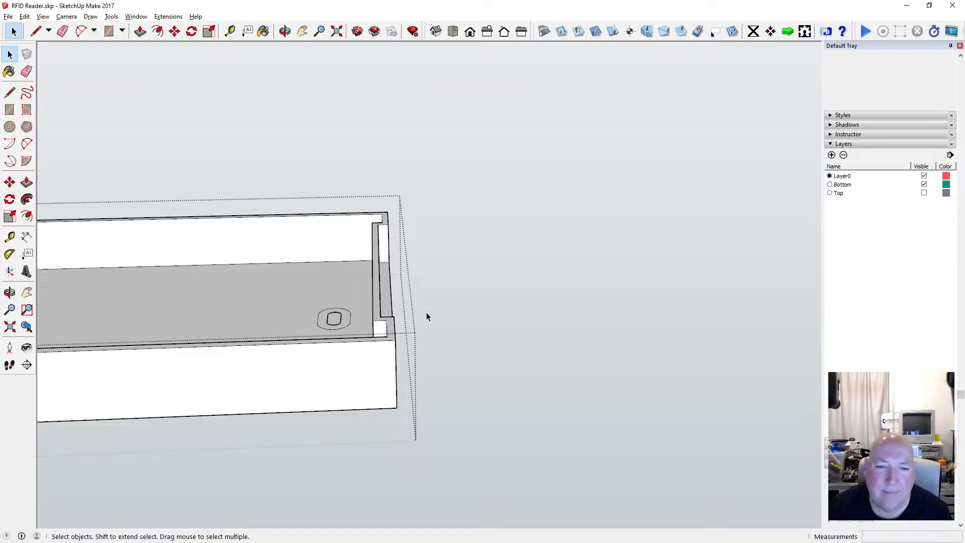
pyautogui.hotkey('ctrl', 'z')
pyautogui.hotkey('ctrl', 'z')
pyautogui.hotkey('ctrl', 'z')
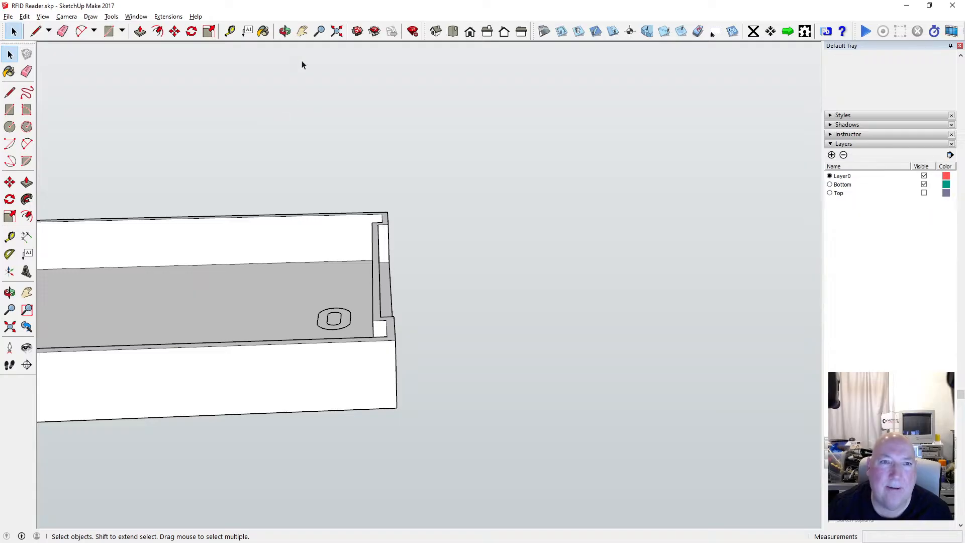
# Copy the two slot outlines on the floor and paste them in place inside the case group.
pyautogui.press('o')
pyautogui.moveTo(330, 237); pyautogui.dragTo(405, 272)
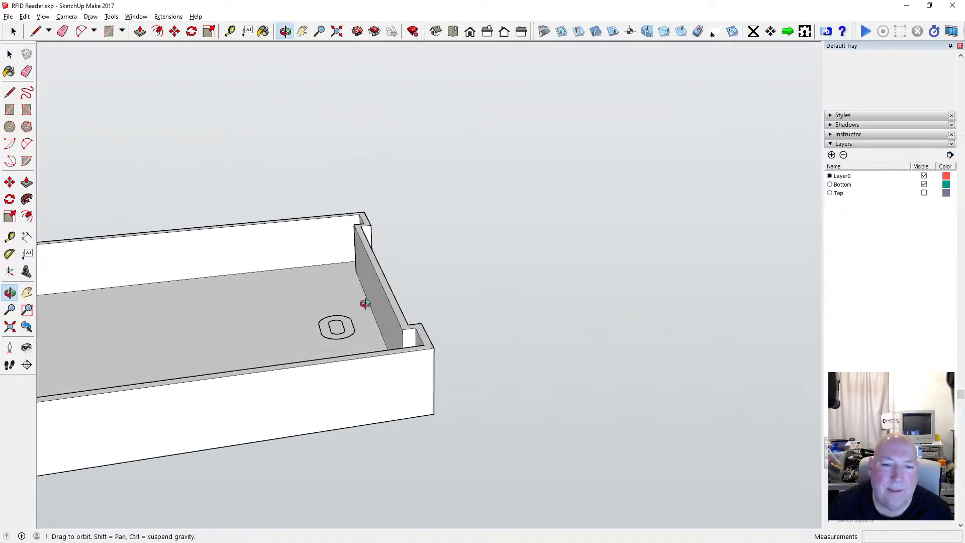
pyautogui.scroll(5, 339, 328)
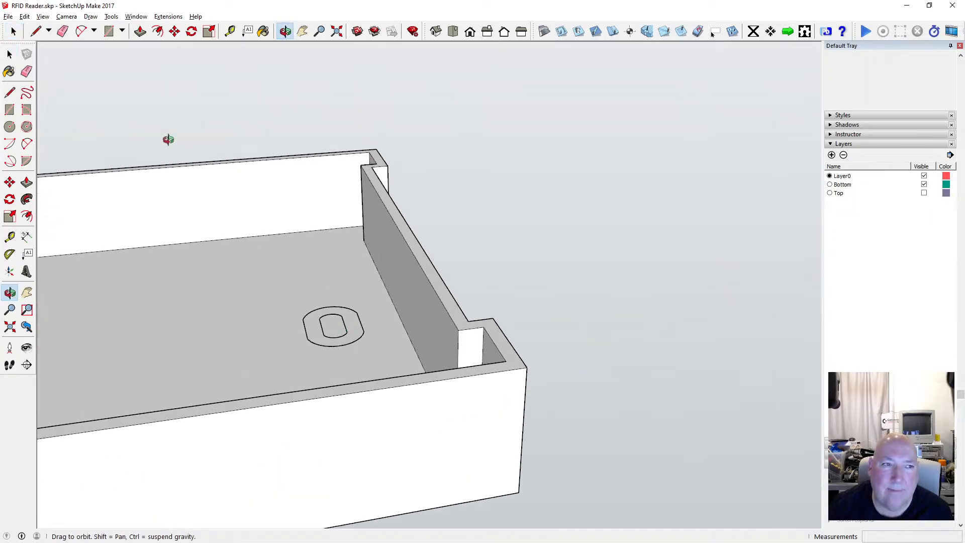
pyautogui.press('space')
pyautogui.moveTo(287, 294); pyautogui.dragTo(372, 357)
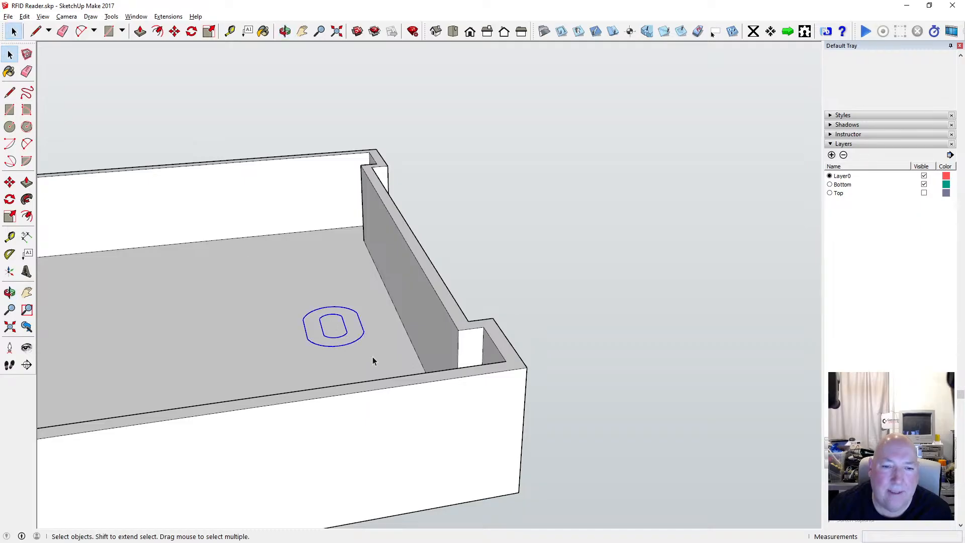
pyautogui.click(25, 16)
pyautogui.click(17, 62)
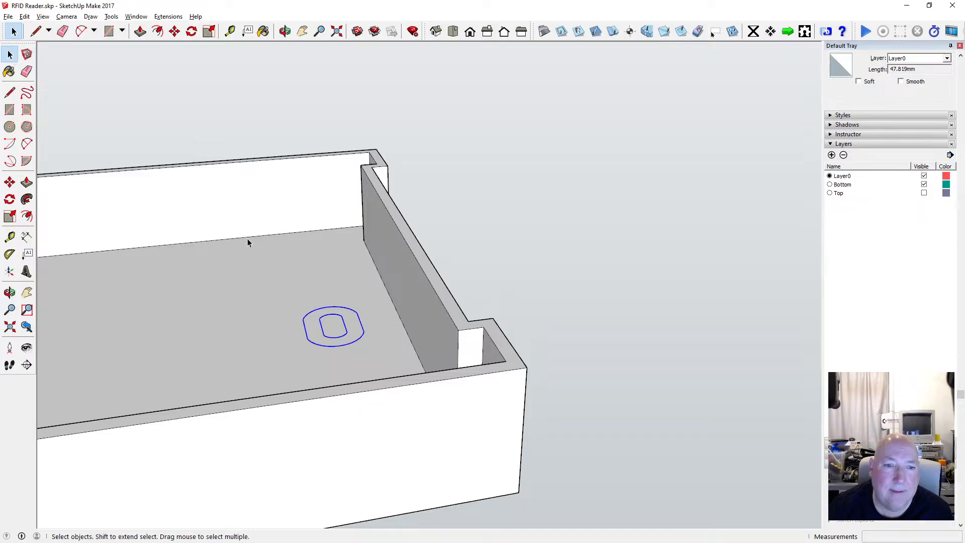
pyautogui.doubleClick(258, 258)
pyautogui.click(25, 17)
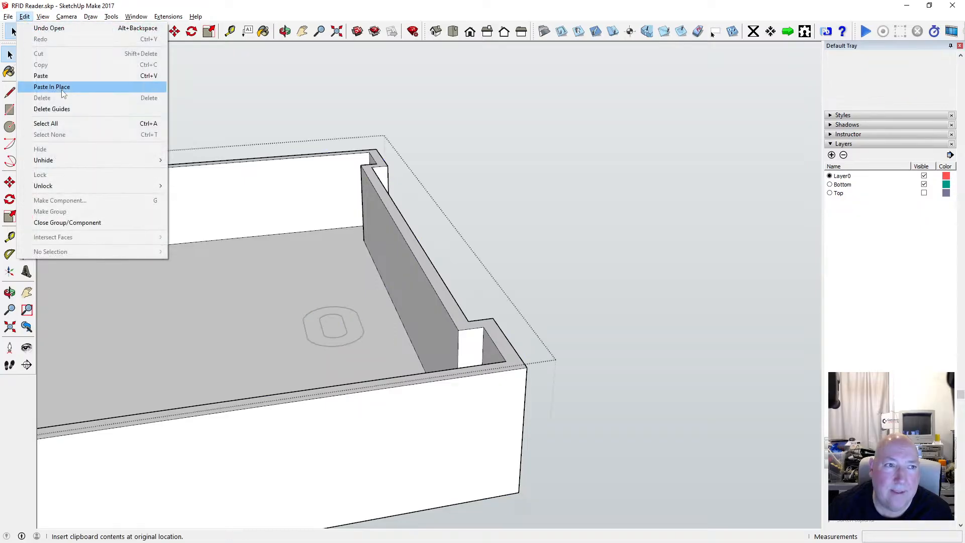
pyautogui.click(53, 87)
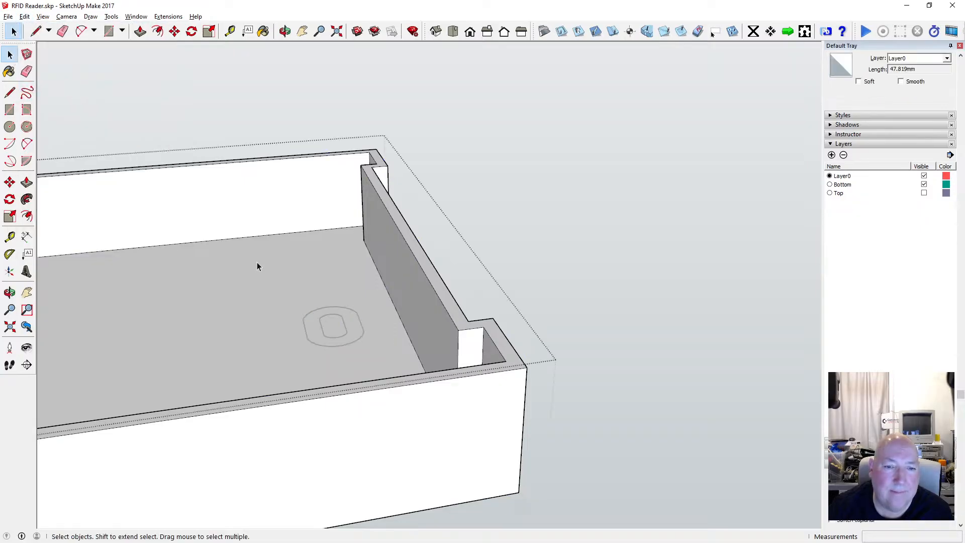
# Push/Pull the face between the inner and outer slot outlines 1.5 mm down into the floor.
pyautogui.press('o')
pyautogui.moveTo(296, 284); pyautogui.dragTo(230, 283)
pyautogui.scroll(5, 329, 330)
pyautogui.click(9, 54)
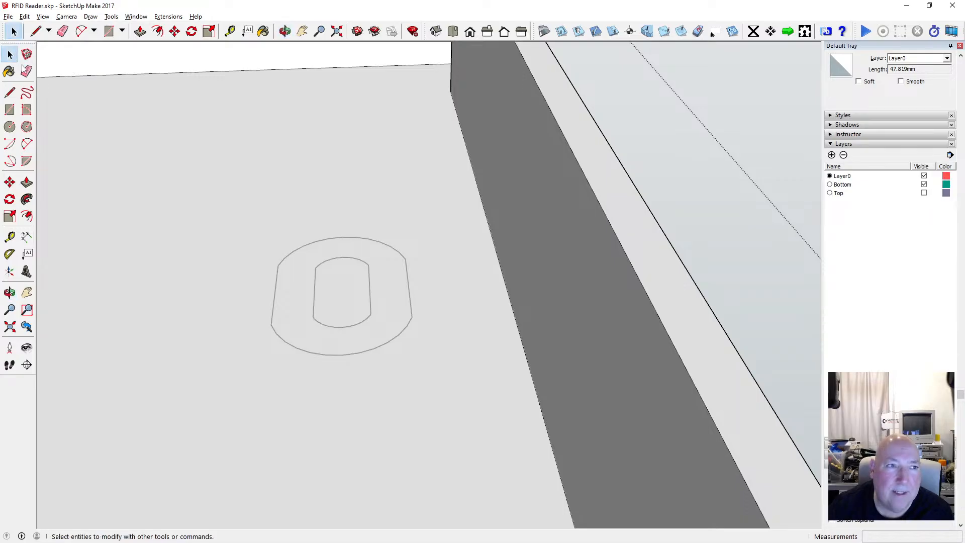
pyautogui.click(290, 273)
pyautogui.scroll(-4, 343, 247)
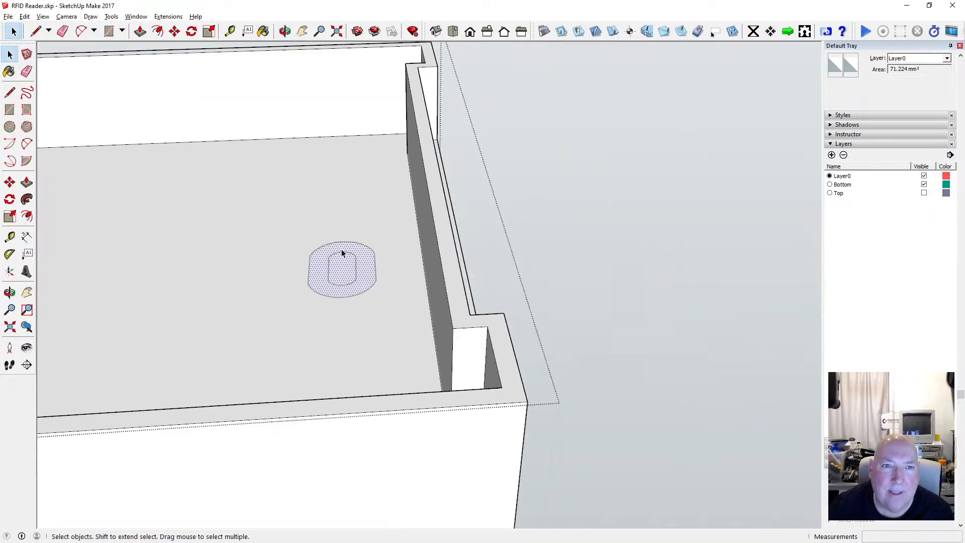
pyautogui.click(141, 31)
pyautogui.click(316, 278)
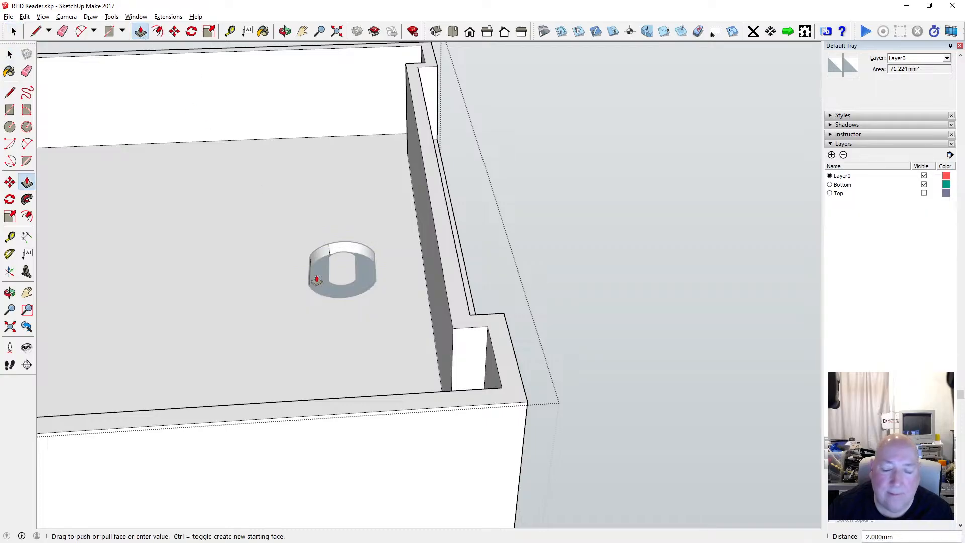
pyautogui.write('1,5')
pyautogui.press('Return')
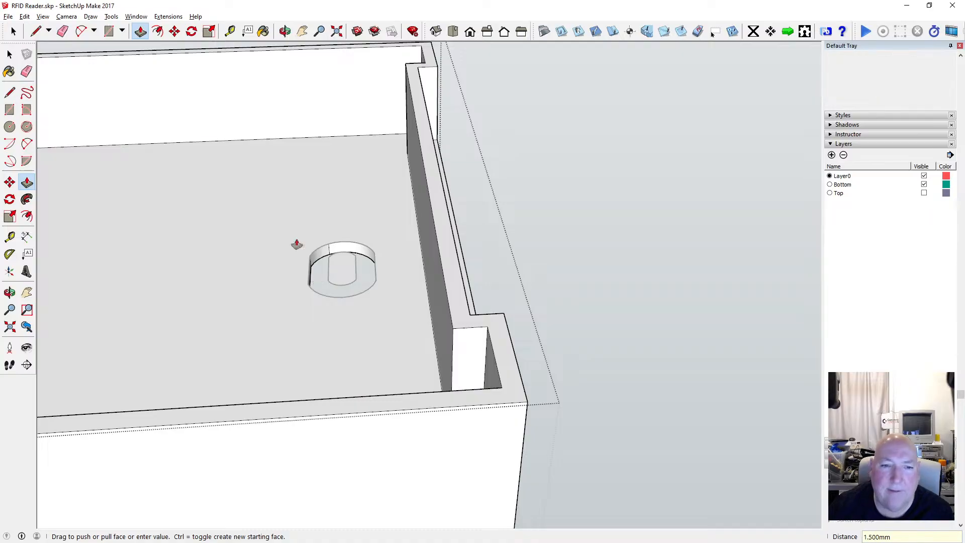
# Examine the new recess in the floor from several angles and compare it with the opposite post.
pyautogui.click(285, 32)
pyautogui.moveTo(332, 146); pyautogui.dragTo(345, 330)
pyautogui.scroll(3, 342, 316)
pyautogui.scroll(-2, 337, 297)
pyautogui.moveTo(338, 297); pyautogui.dragTo(431, 336)
pyautogui.scroll(3, 431, 334)
pyautogui.scroll(2, 430, 333)
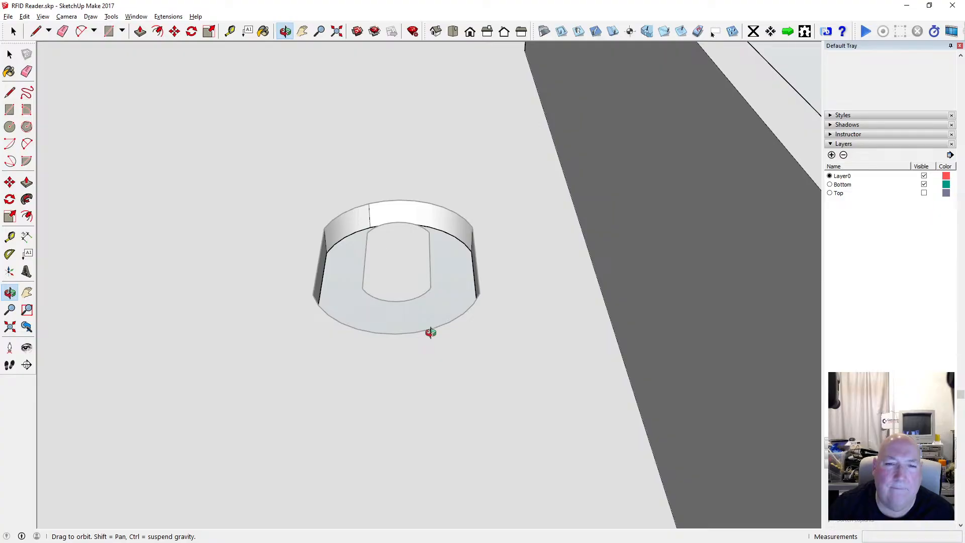
pyautogui.scroll(-8, 496, 325)
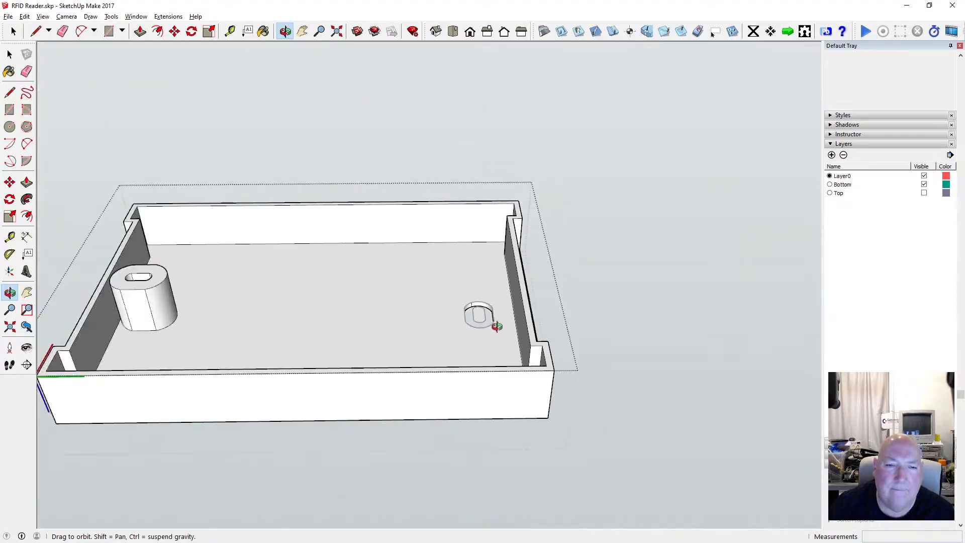
pyautogui.scroll(4, 496, 326)
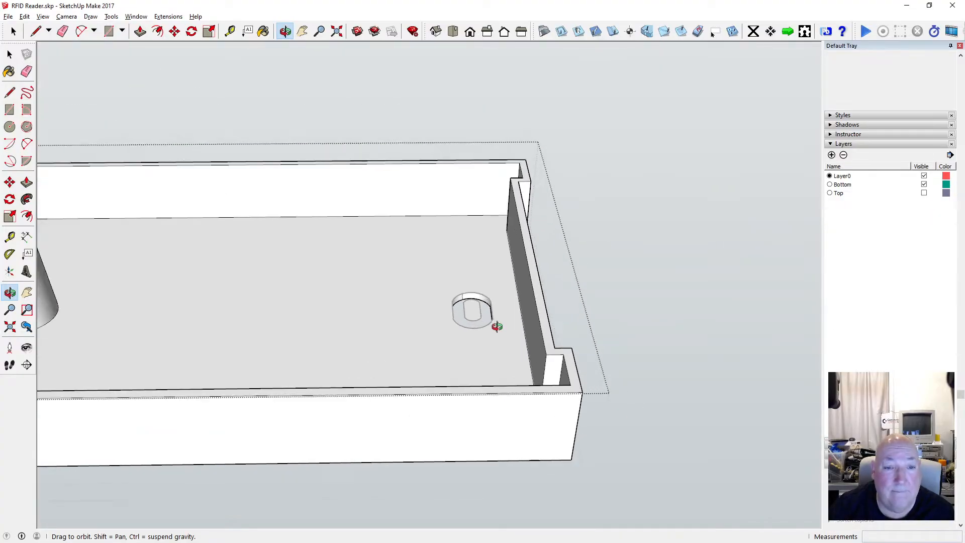
pyautogui.scroll(-3, 496, 326)
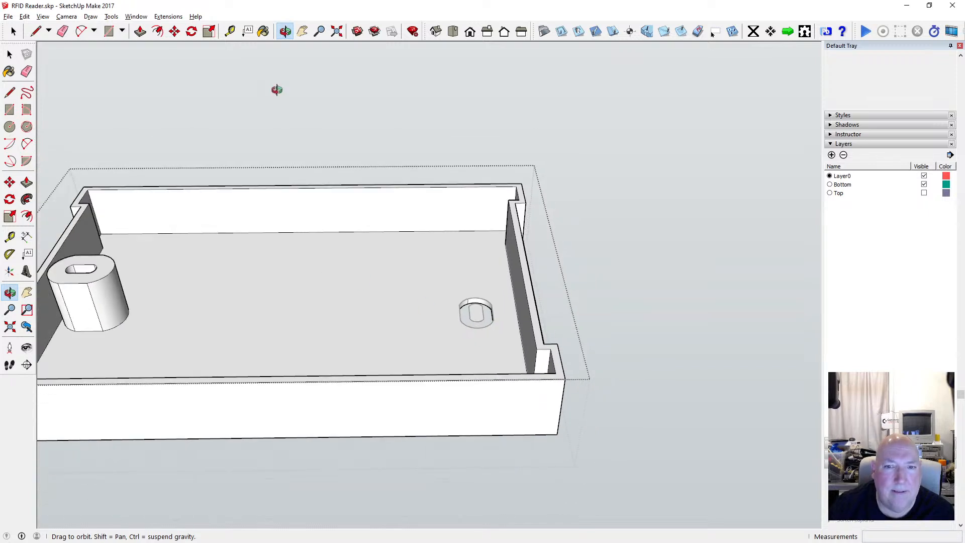
# Measure the recess's width, the opposite post's width across its top, and the distance from its edge to its slot.
pyautogui.click(230, 31)
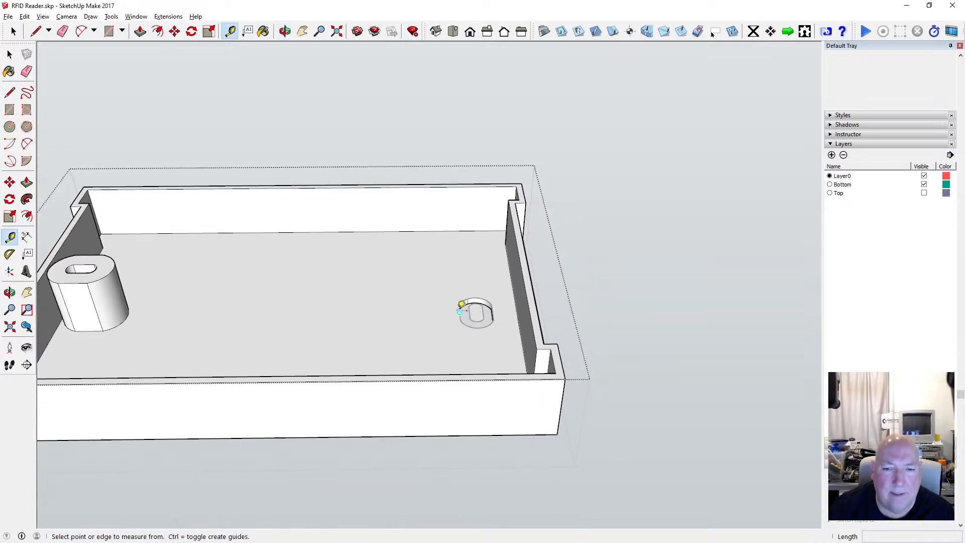
pyautogui.click(459, 312)
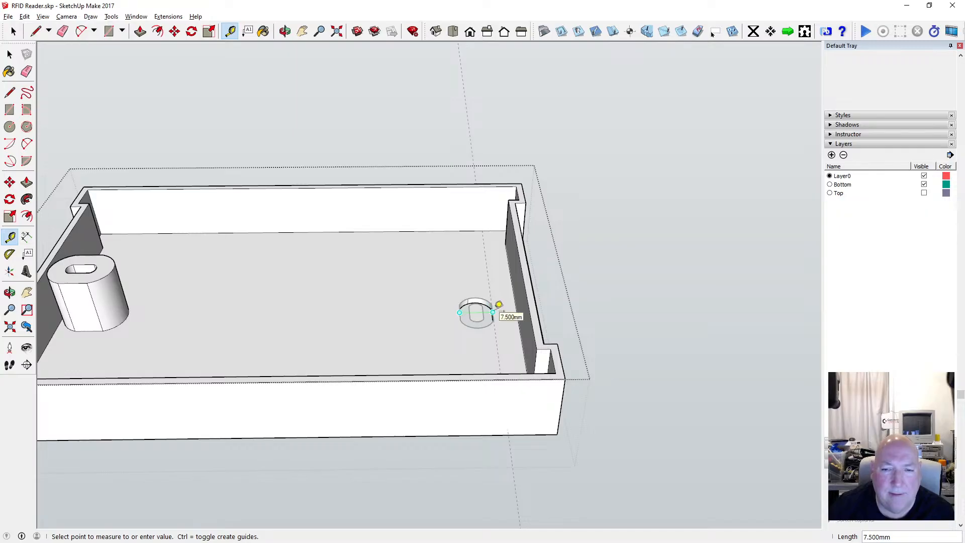
pyautogui.click(91, 263)
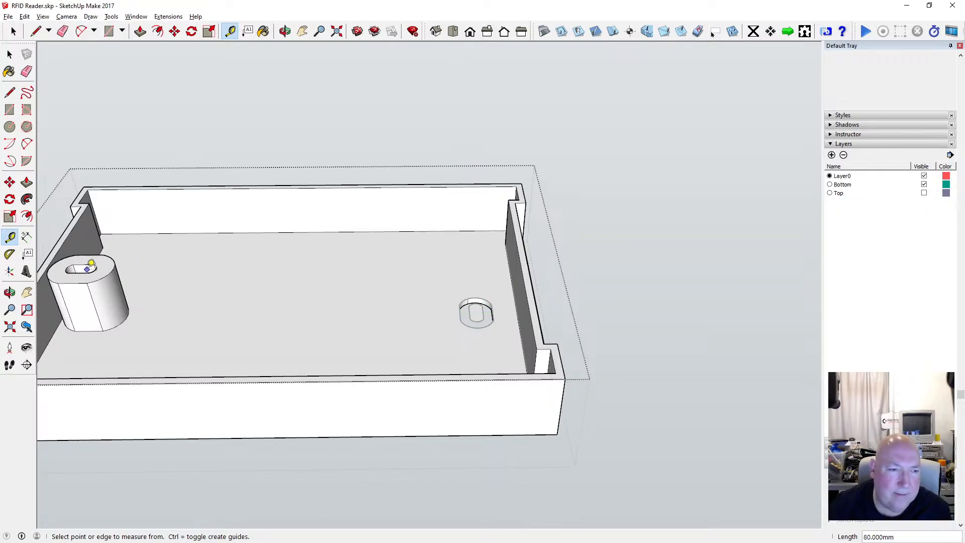
pyautogui.click(73, 283)
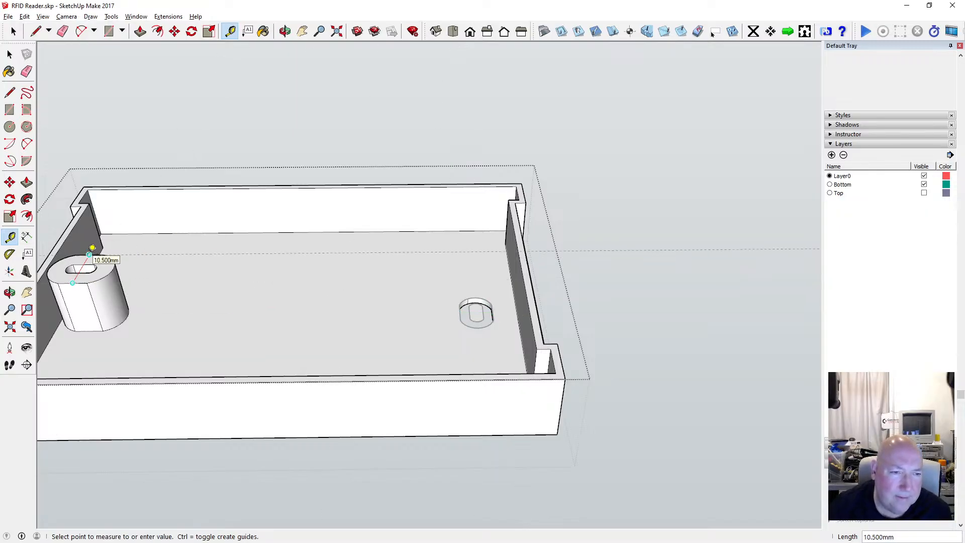
pyautogui.click(89, 255)
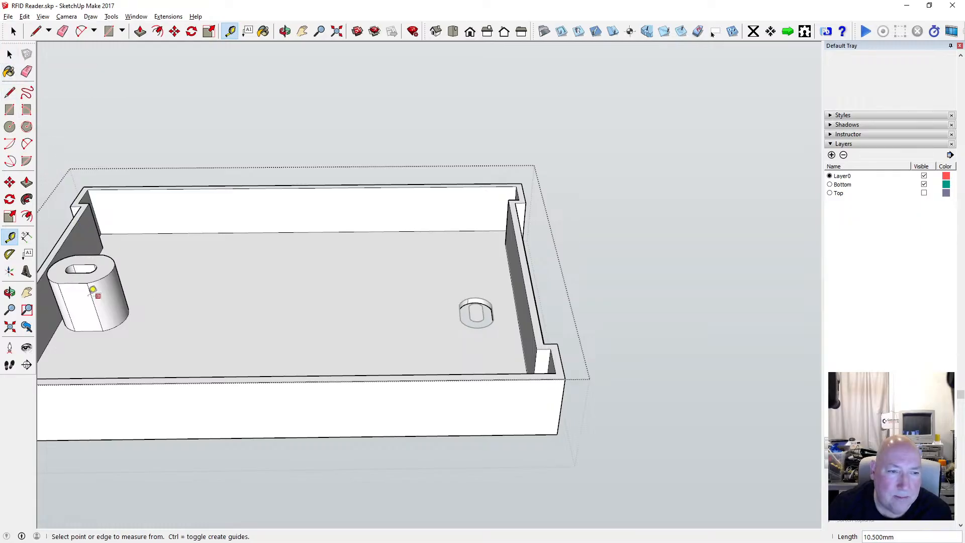
pyautogui.click(73, 283)
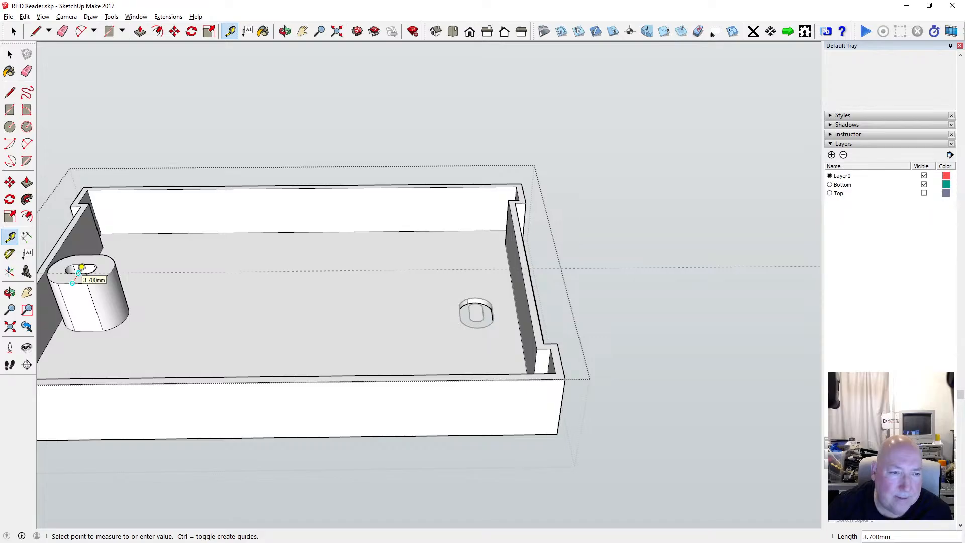
pyautogui.press('Escape')
# Inspect the recess's slot edges, its rim arc and the surrounding floor face by selecting them individually.
pyautogui.scroll(3, 475, 313)
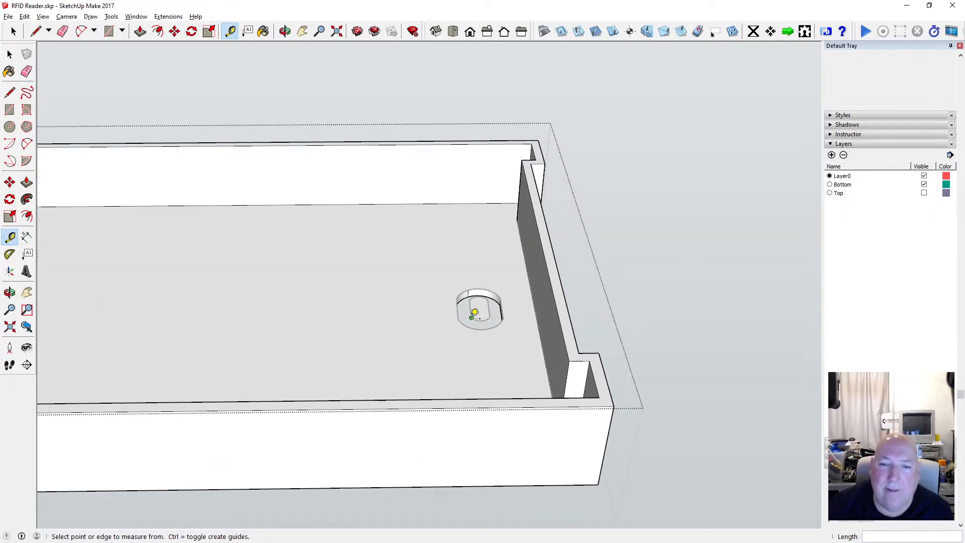
pyautogui.scroll(2, 472, 313)
pyautogui.click(10, 54)
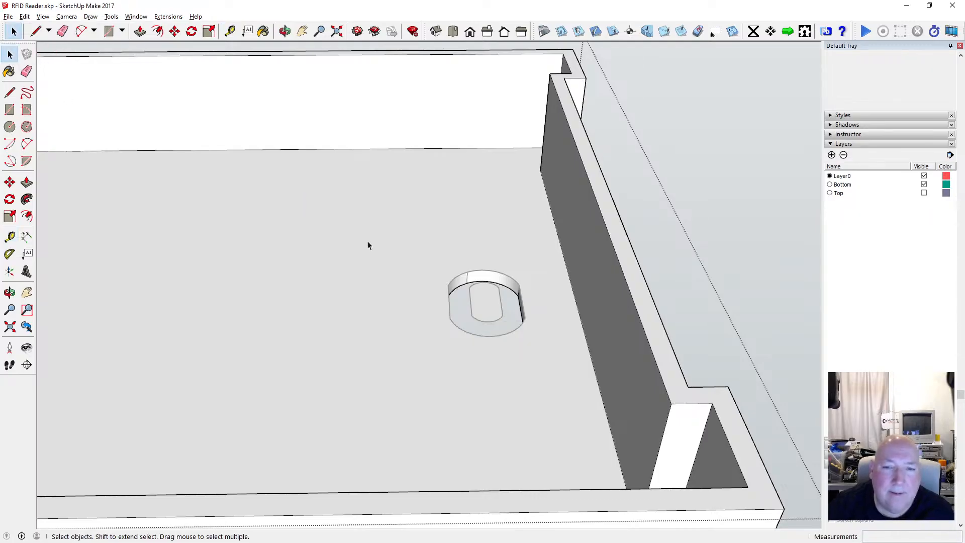
pyautogui.scroll(-2, 441, 269)
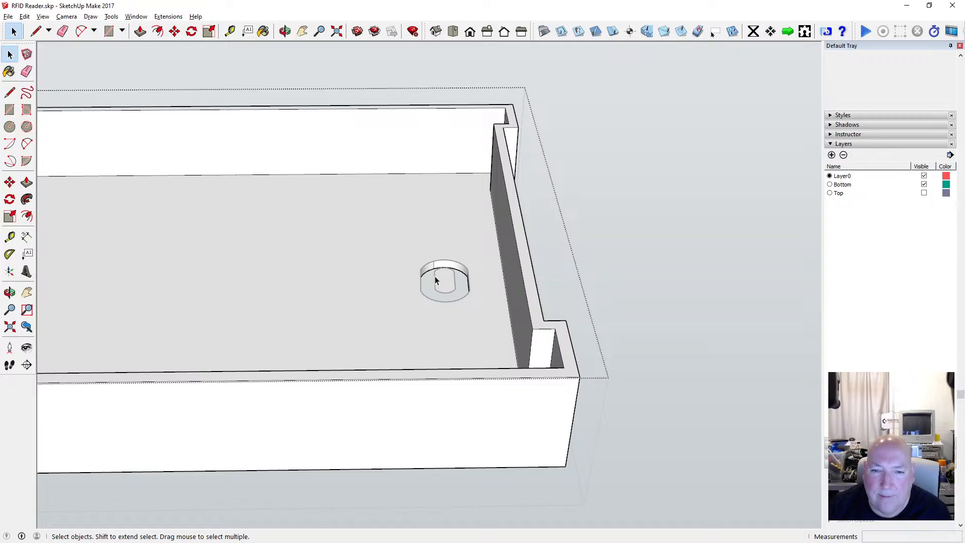
pyautogui.click(436, 277)
pyautogui.click(472, 243)
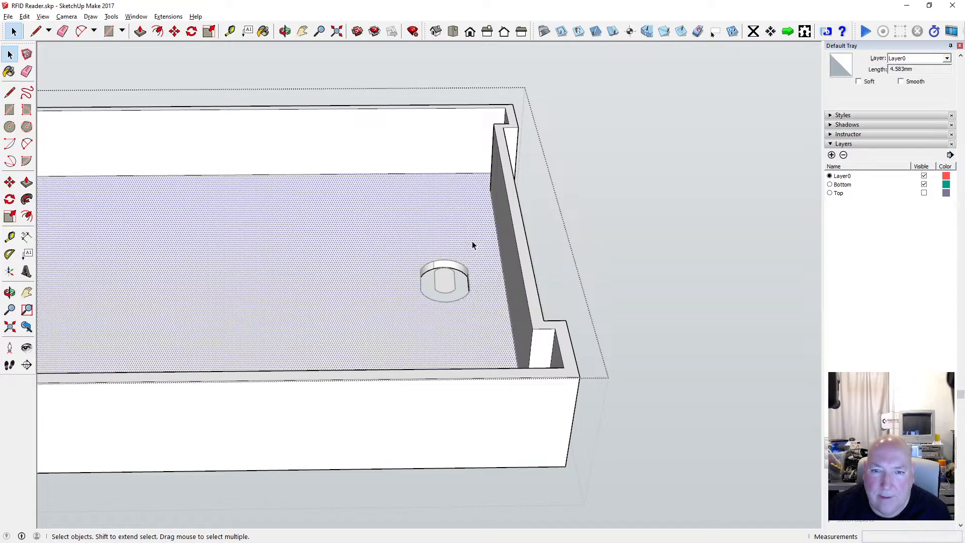
pyautogui.click(431, 267)
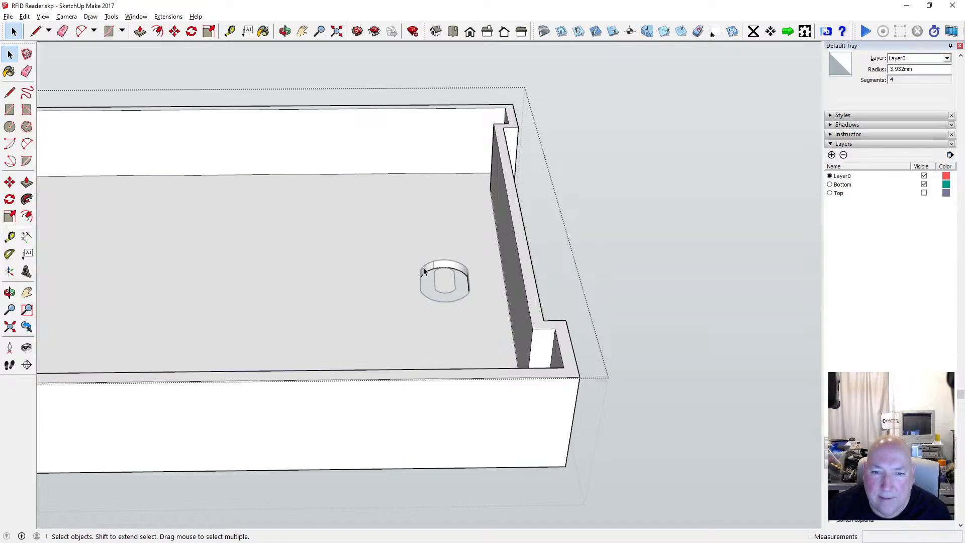
pyautogui.scroll(4, 456, 309)
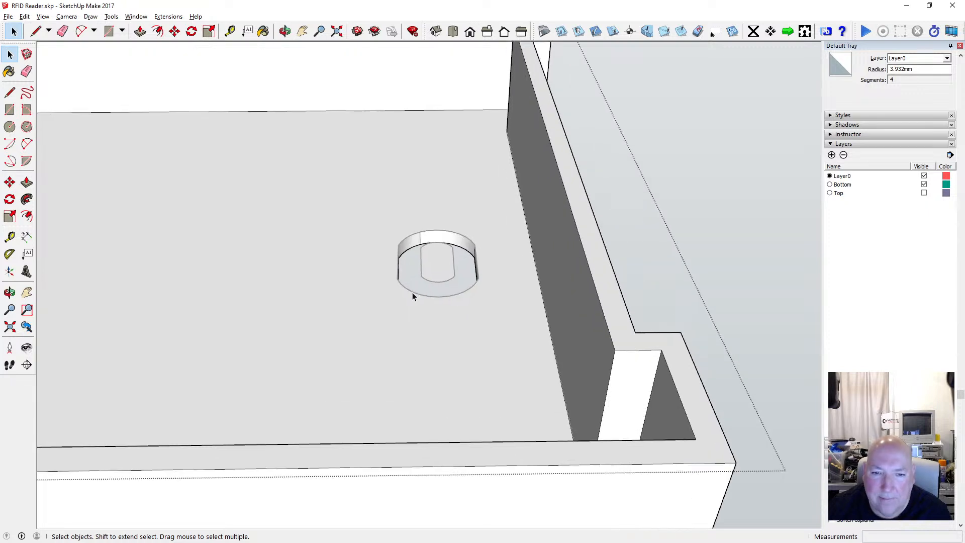
pyautogui.scroll(-5, 591, 204)
# Close the case group and move the loose slot outlines 34 mm straight up, clear of the case.
pyautogui.click(591, 200)
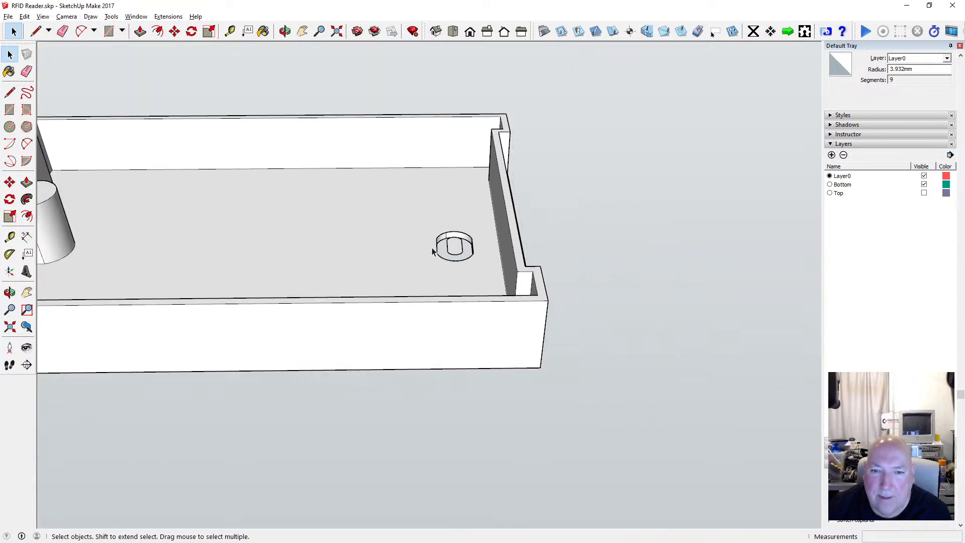
pyautogui.moveTo(425, 211); pyautogui.dragTo(489, 271)
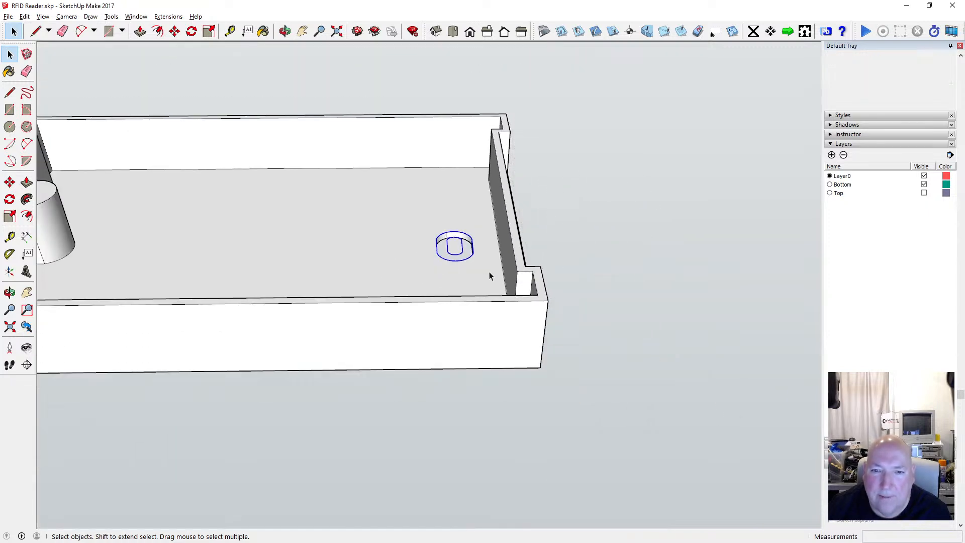
pyautogui.click(174, 32)
pyautogui.click(437, 235)
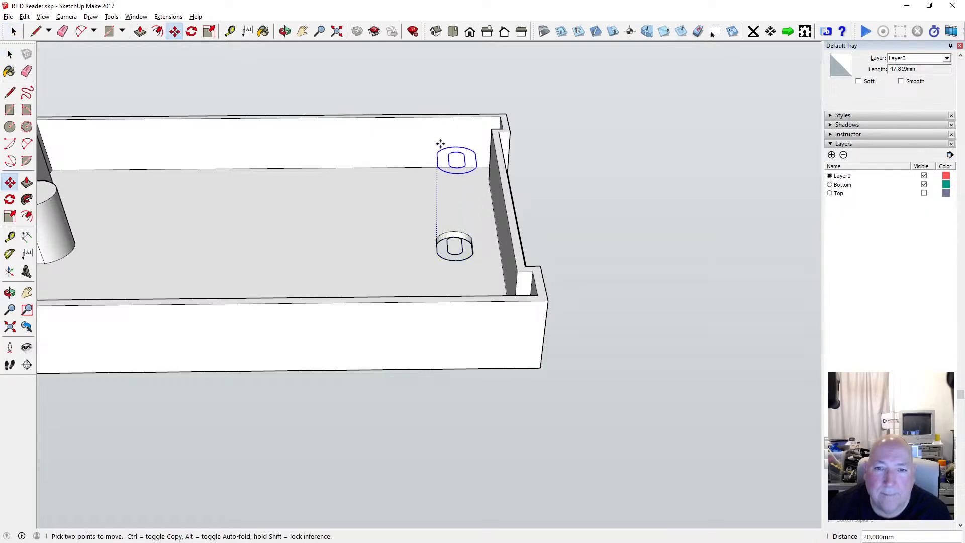
pyautogui.click(442, 85)
# Reopen the case group for editing around the floor recess.
pyautogui.press('space')
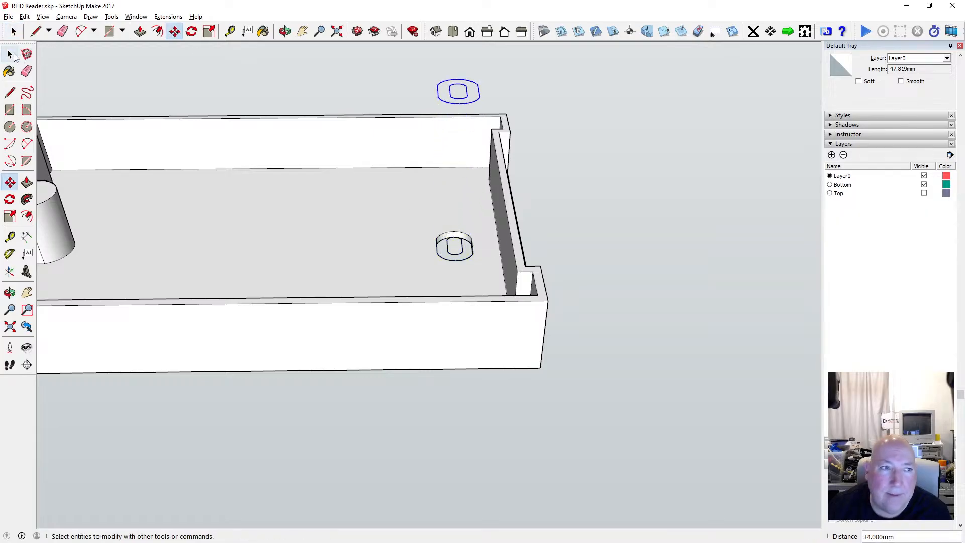
pyautogui.click(291, 208)
pyautogui.scroll(3, 441, 225)
pyautogui.scroll(1, 440, 227)
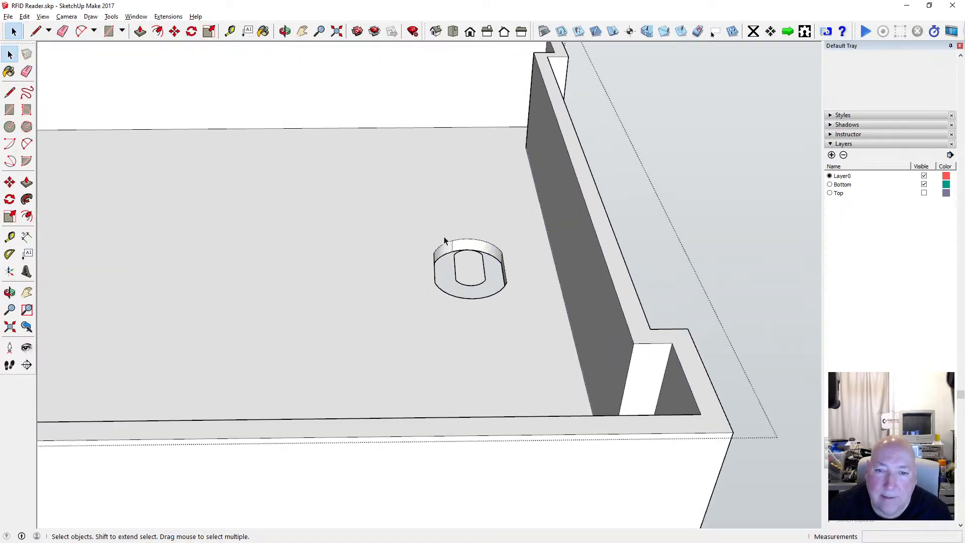
# Offset the recess's complete rim outline outward by 1.5 mm on the case floor.
pyautogui.keyDown('shift'); pyautogui.click(472, 244); pyautogui.keyUp('shift')
pyautogui.keyDown('shift'); pyautogui.click(504, 261); pyautogui.keyUp('shift')
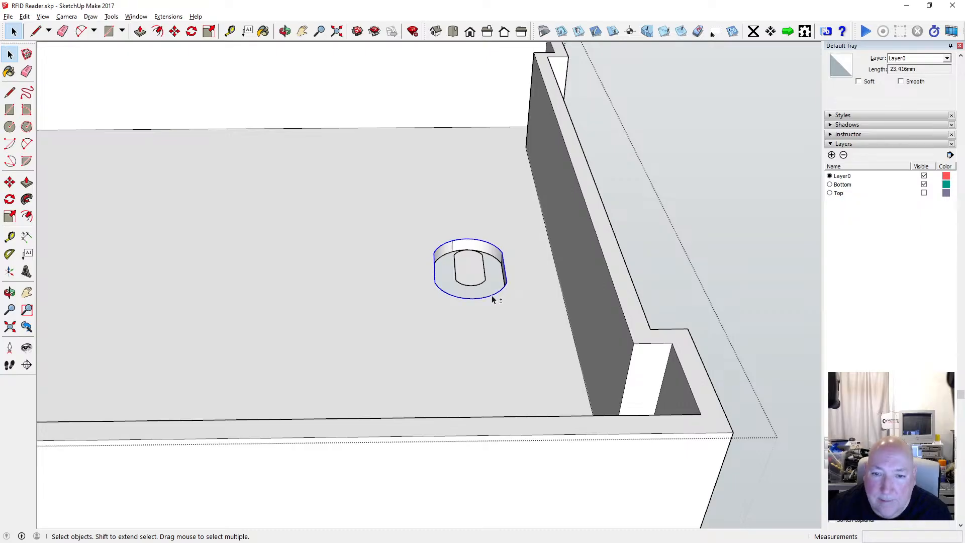
pyautogui.click(157, 31)
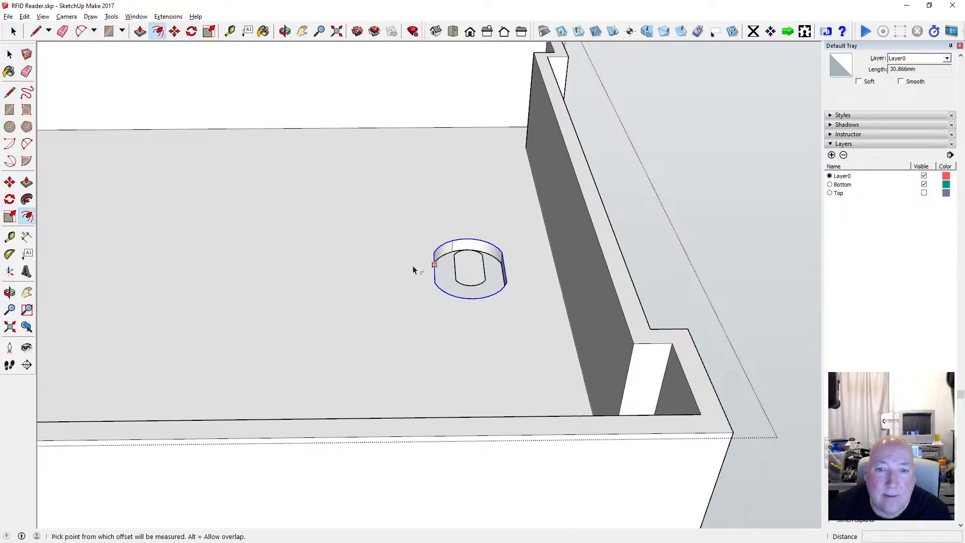
pyautogui.click(412, 265)
pyautogui.write('1.')
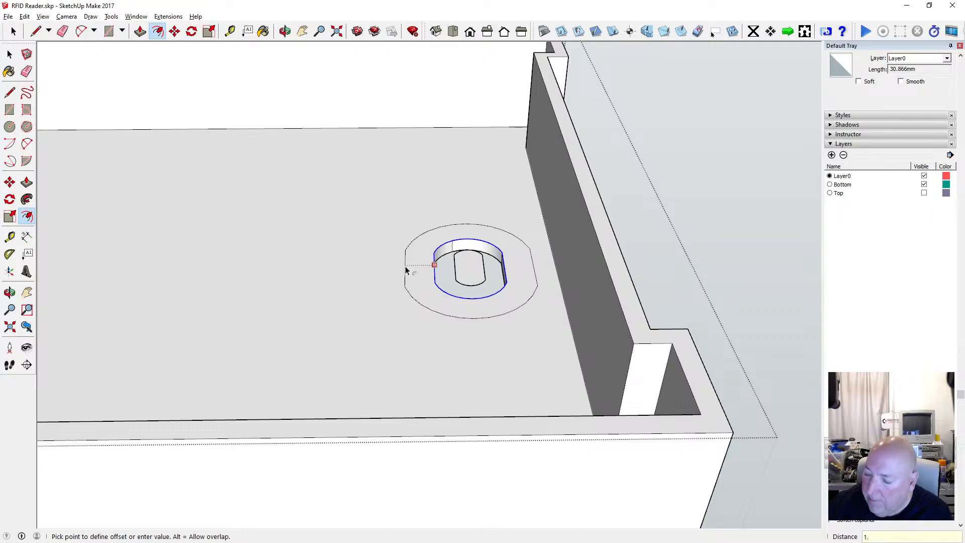
pyautogui.write('5')
pyautogui.press('Return')
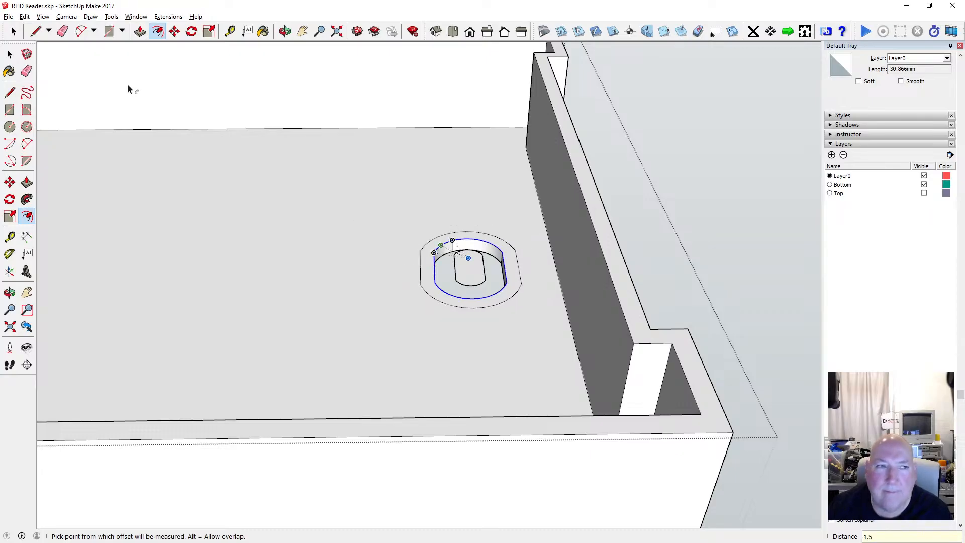
pyautogui.press('space')
pyautogui.scroll(5, 518, 282)
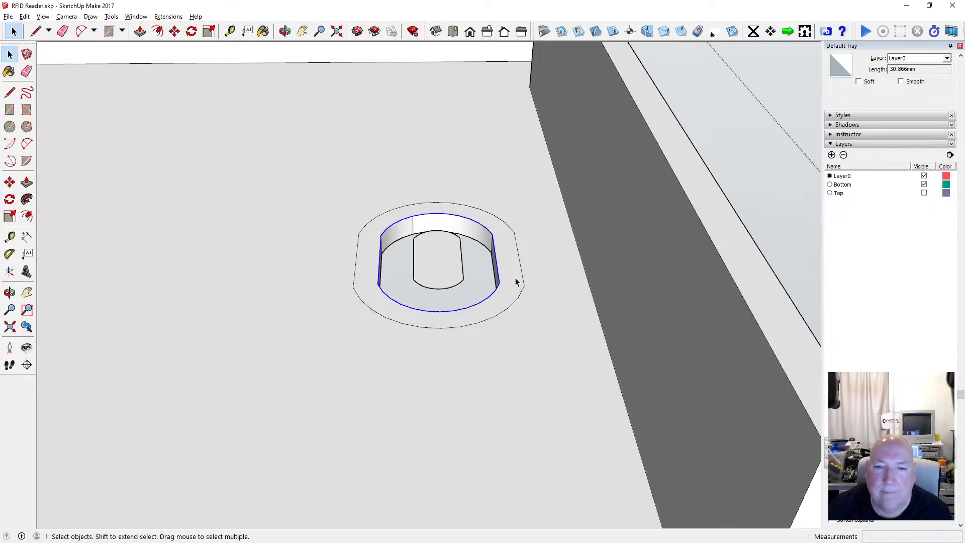
# Pull the ring around the floor recess upward to form a hollow post.
pyautogui.scroll(-5, 513, 279)
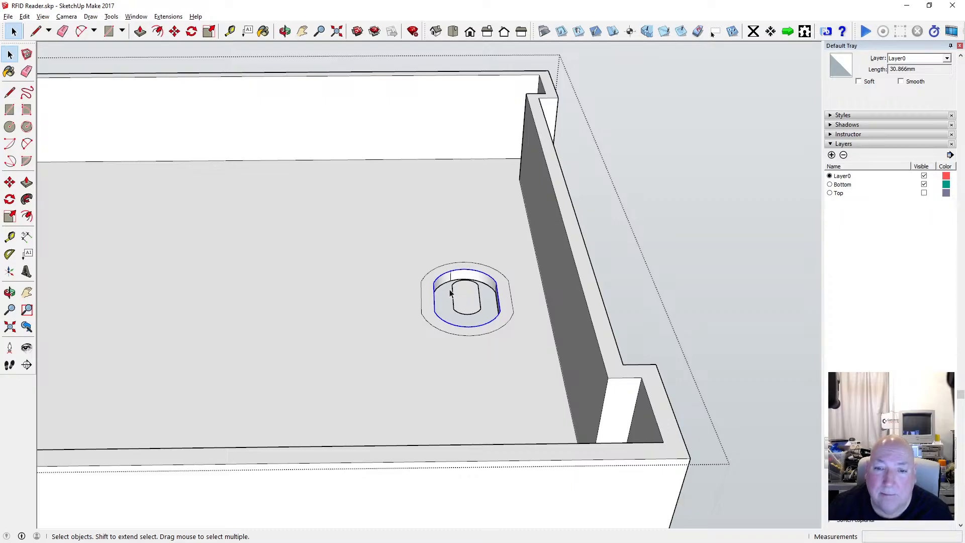
pyautogui.press('p')
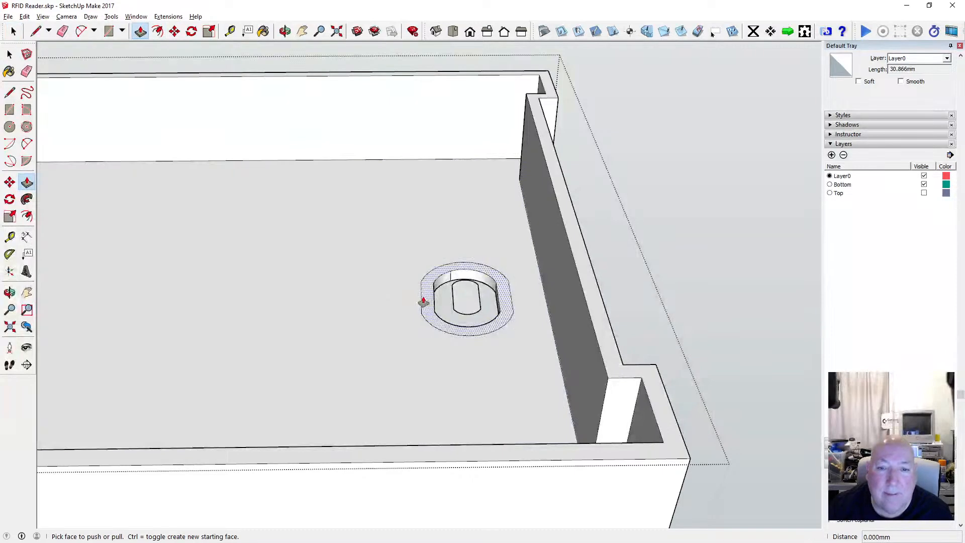
pyautogui.moveTo(423, 301); pyautogui.dragTo(555, 202)
# Delete the leftover slot face and its edges inside the post's pocket, working from the case's underside.
pyautogui.click(285, 31)
pyautogui.moveTo(409, 91); pyautogui.dragTo(453, 199)
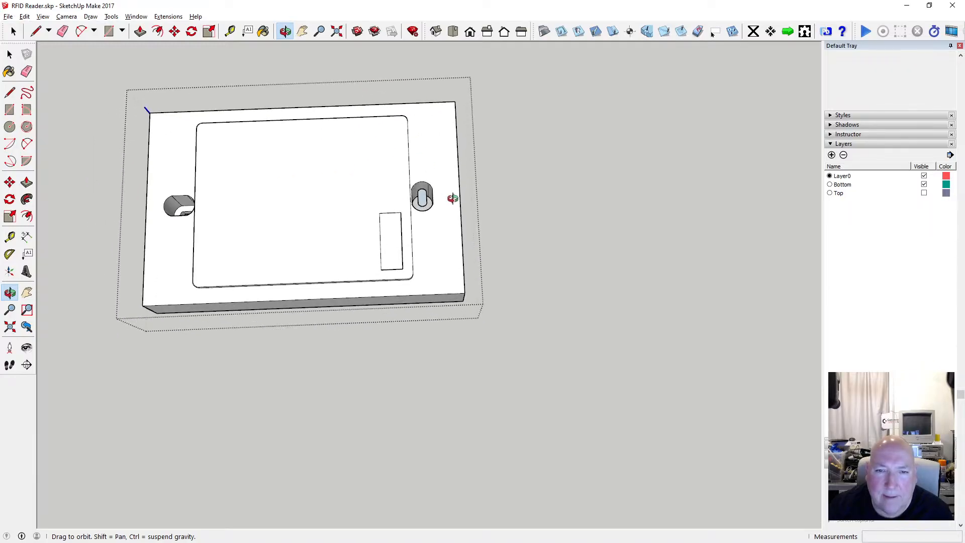
pyautogui.scroll(3, 452, 198)
pyautogui.scroll(-3, 446, 202)
pyautogui.scroll(5, 439, 207)
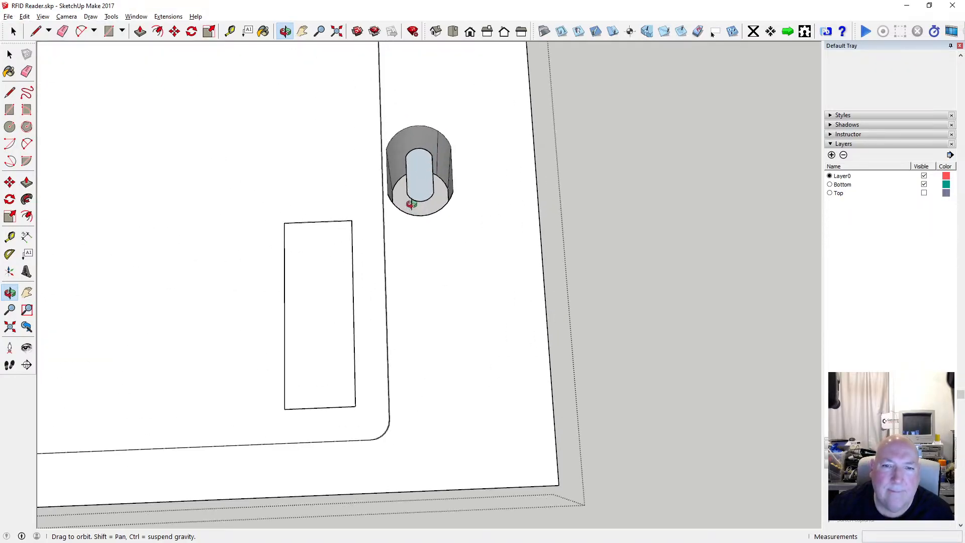
pyautogui.scroll(3, 412, 197)
pyautogui.moveTo(413, 199)
pyautogui.mouseDown()
pyautogui.moveTo(388, 273)
pyautogui.moveTo(405, 212)
pyautogui.moveTo(423, 198)
pyautogui.mouseUp()
pyautogui.click(13, 54)
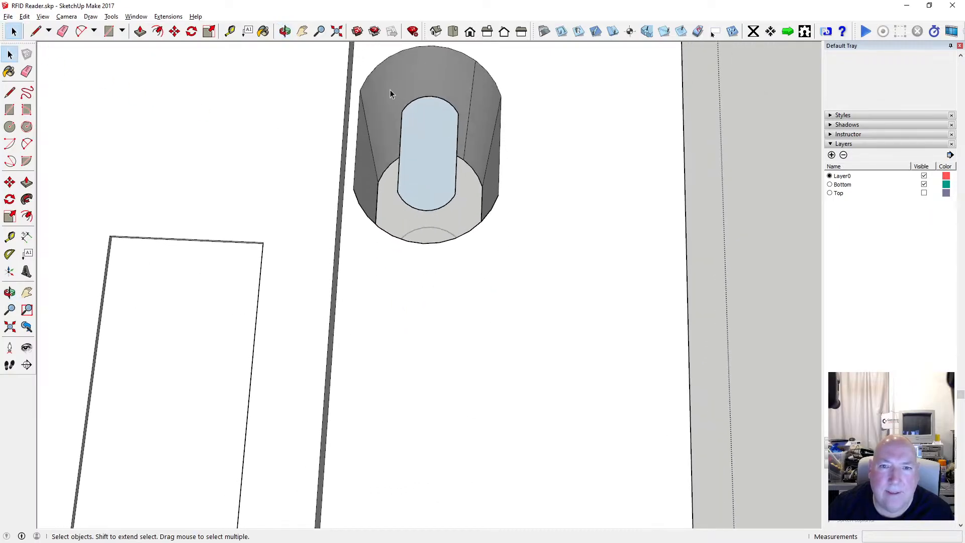
pyautogui.click(465, 216)
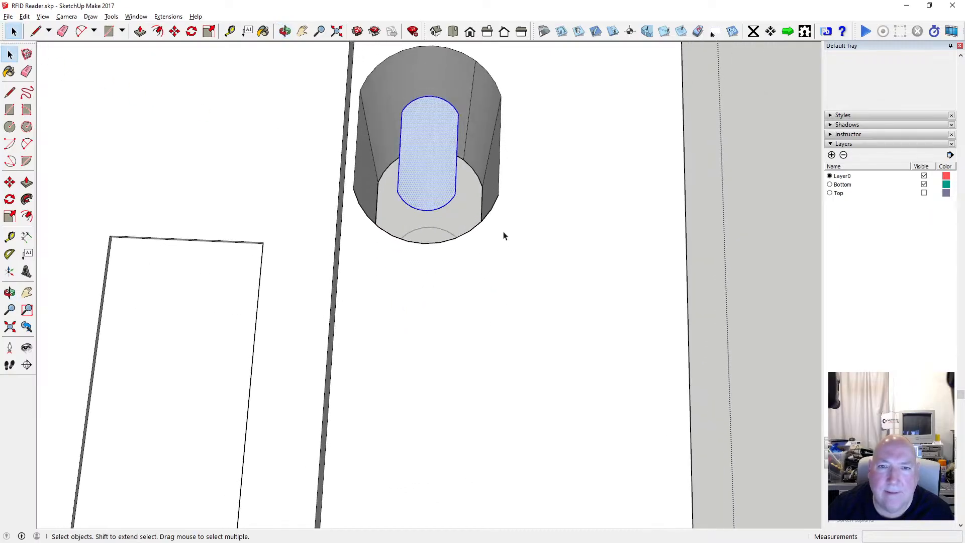
pyautogui.click(537, 259)
pyautogui.scroll(-5, 486, 223)
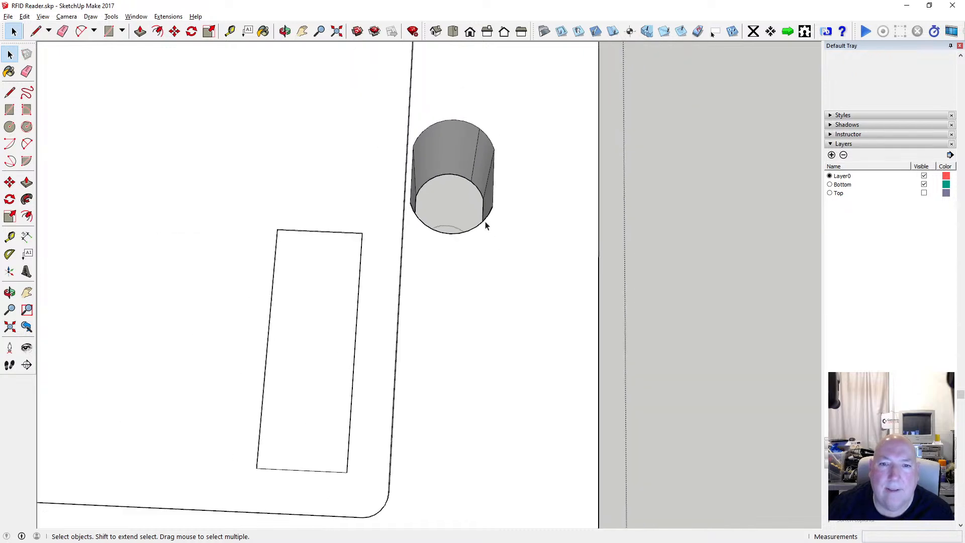
# Close the post's open top with a face by drawing a line along a straight edge of its inner opening.
pyautogui.click(284, 31)
pyautogui.moveTo(397, 80); pyautogui.dragTo(502, 215)
pyautogui.moveTo(384, 169); pyautogui.dragTo(394, 237)
pyautogui.moveTo(414, 170); pyautogui.dragTo(475, 333)
pyautogui.scroll(10, 475, 333)
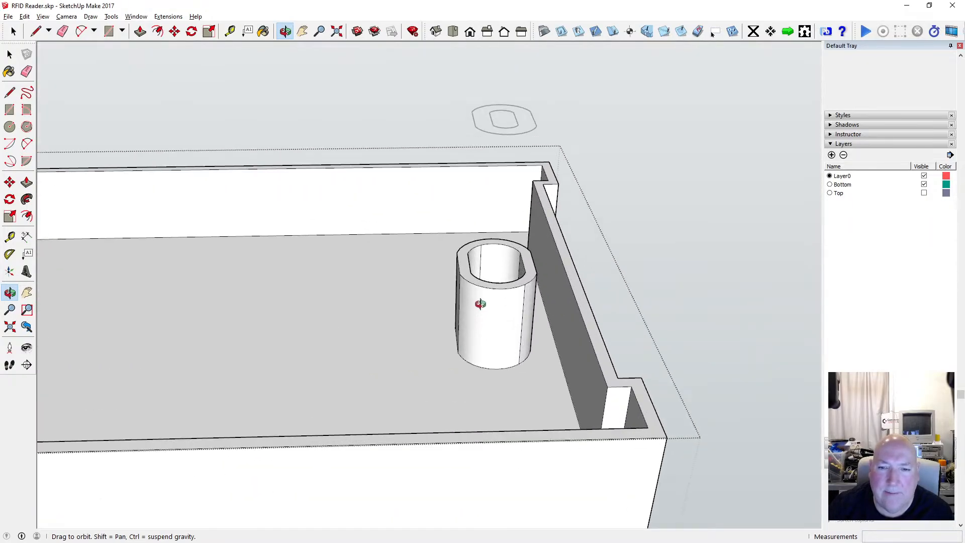
pyautogui.scroll(-5, 460, 295)
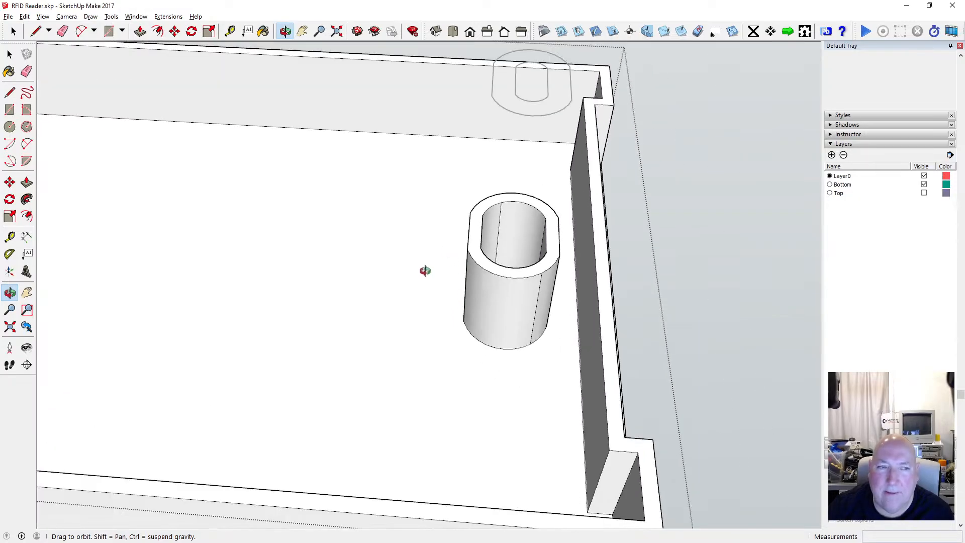
pyautogui.click(12, 94)
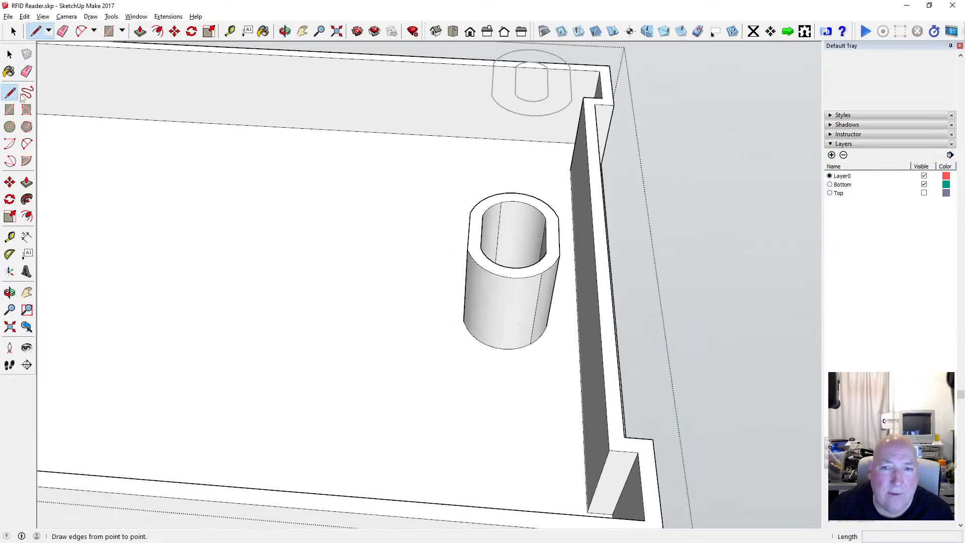
pyautogui.click(482, 216)
pyautogui.press('Escape')
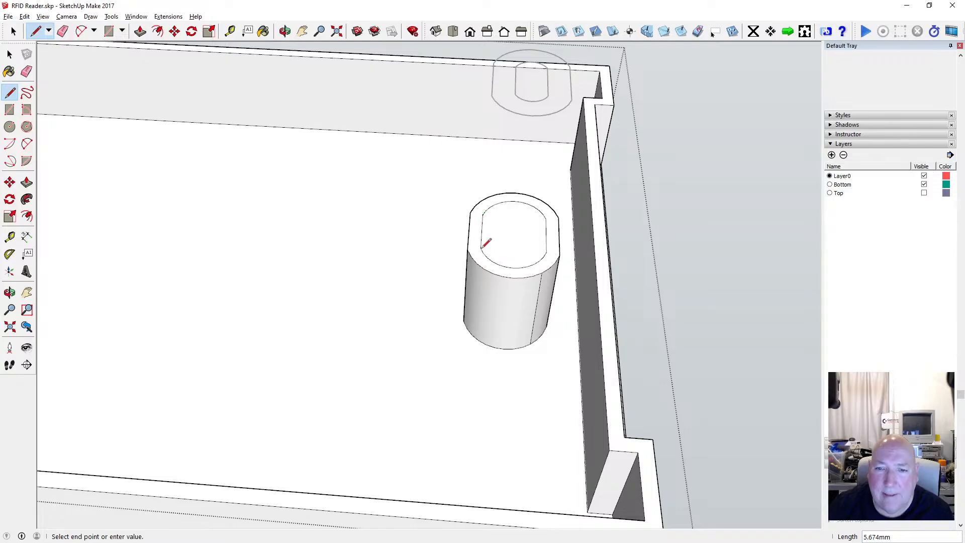
# Close the case group, delete the loose slot outlines floating above the case, and reopen the group for editing.
pyautogui.click(285, 31)
pyautogui.scroll(-3, 491, 258)
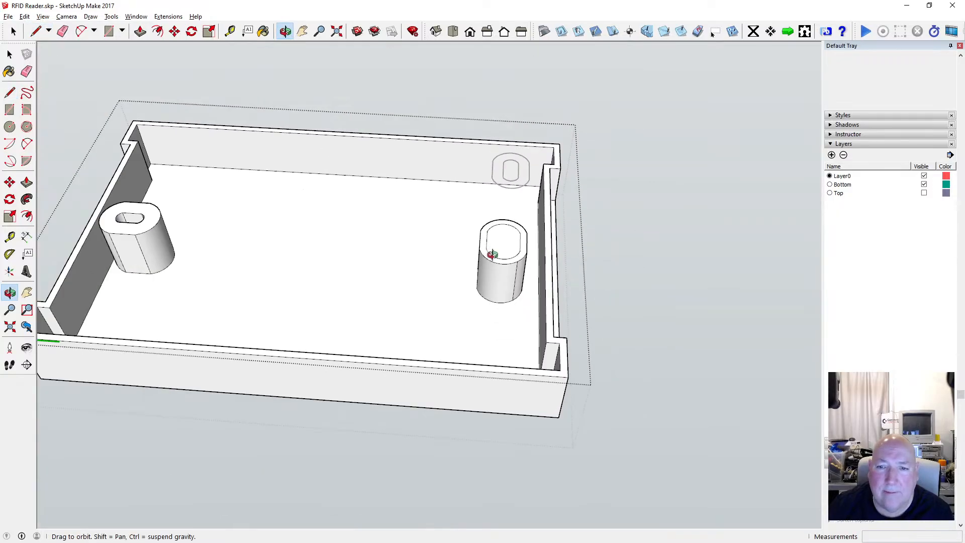
pyautogui.moveTo(492, 255); pyautogui.dragTo(447, 148)
pyautogui.scroll(2, 535, 276)
pyautogui.moveTo(521, 296); pyautogui.dragTo(574, 349)
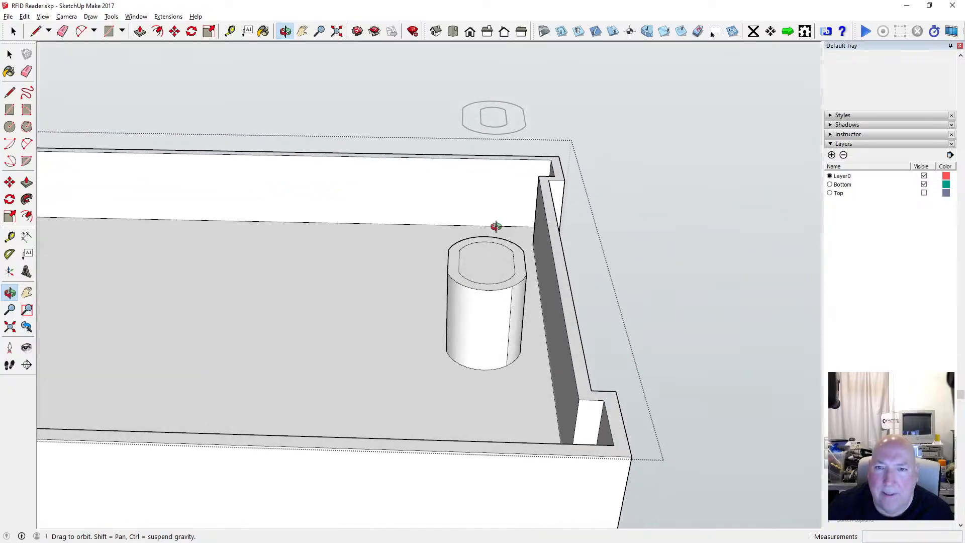
pyautogui.press('space')
pyautogui.click(624, 187)
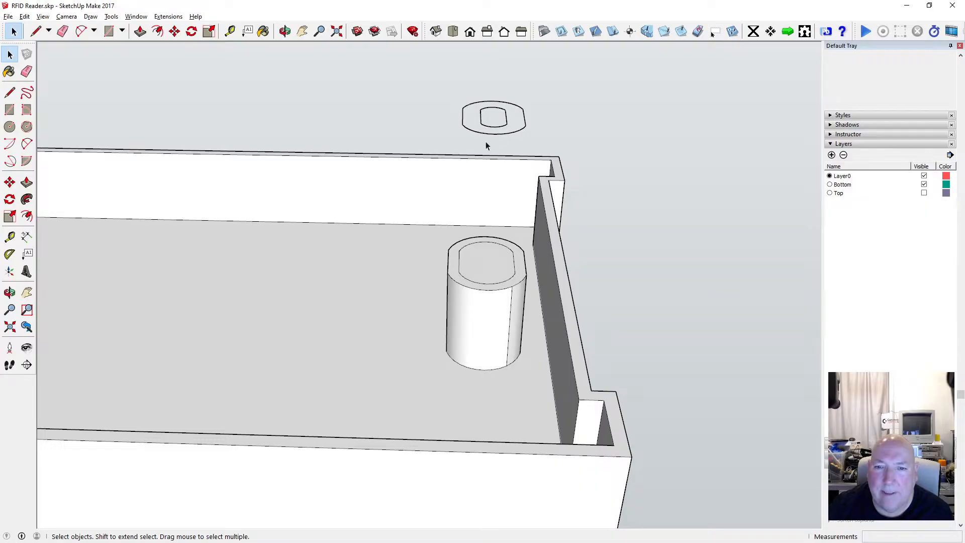
pyautogui.moveTo(450, 94); pyautogui.dragTo(544, 162)
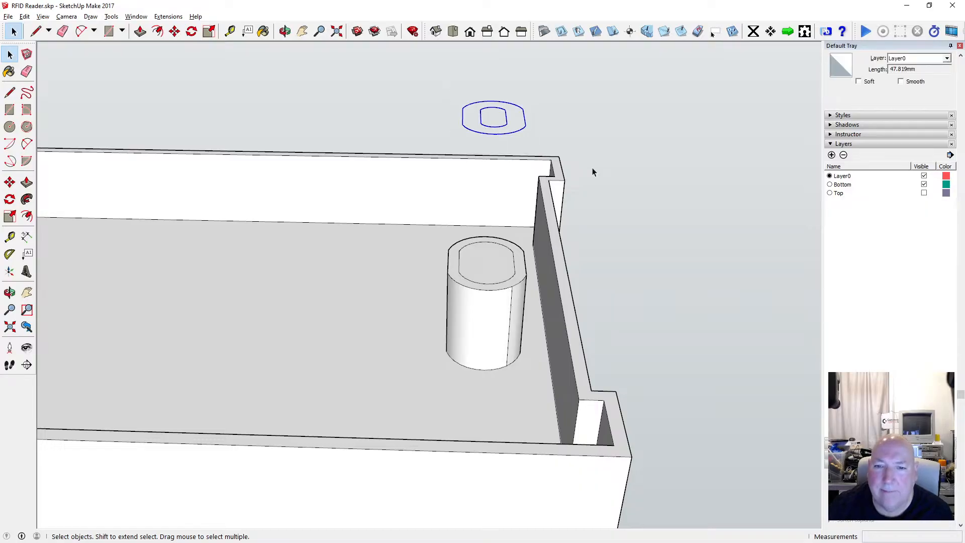
pyautogui.press('Delete')
pyautogui.doubleClick(439, 277)
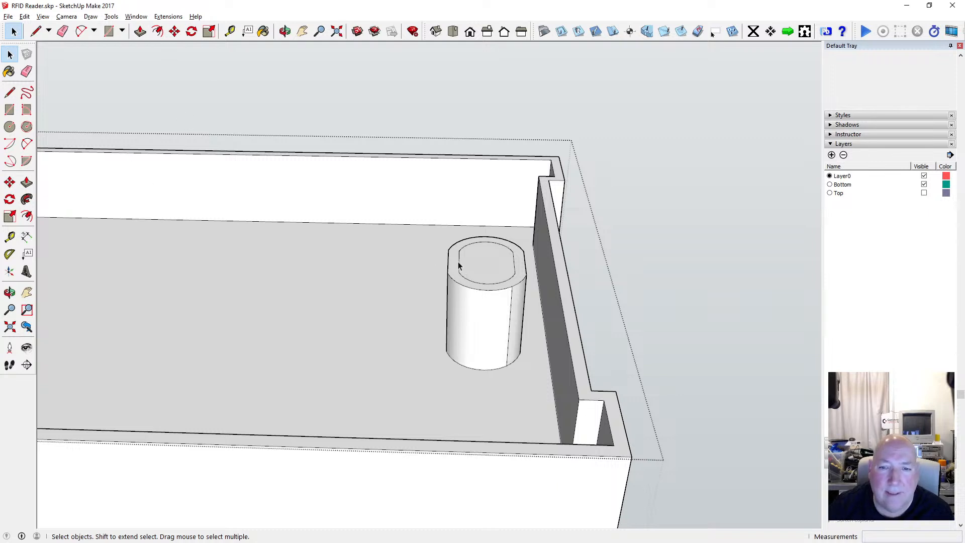
# Delete the short stray edge at the corner of the inner outline on the post's top.
pyautogui.click(467, 250)
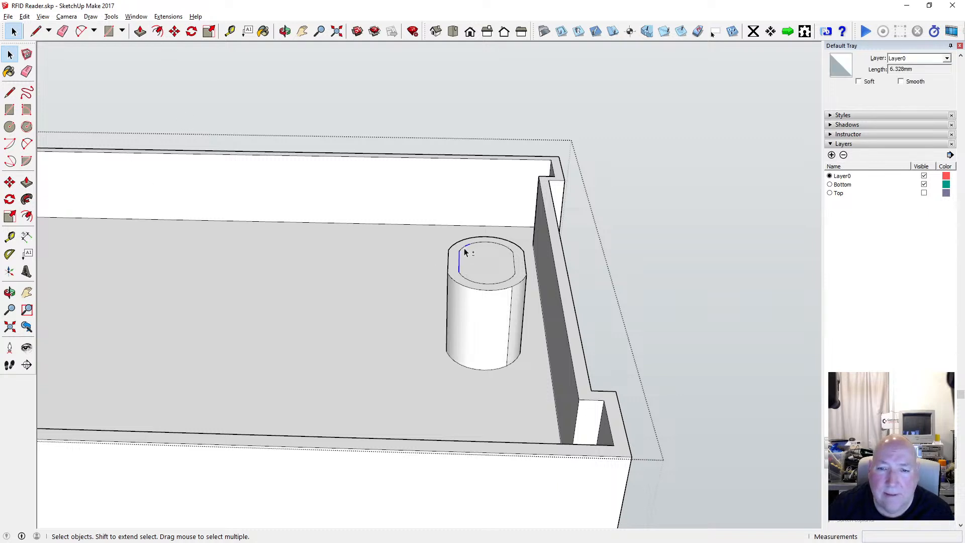
pyautogui.scroll(4, 487, 257)
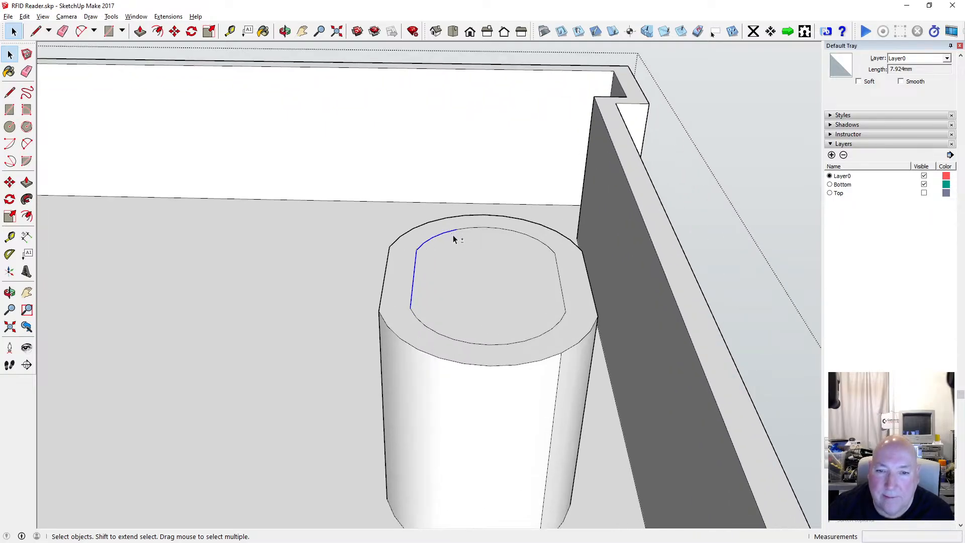
pyautogui.scroll(6, 416, 257)
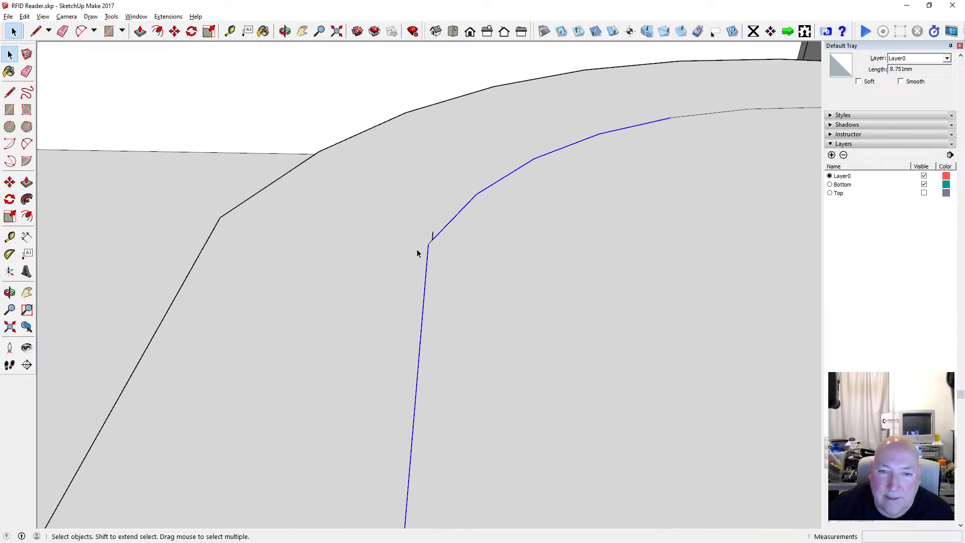
pyautogui.click(447, 227)
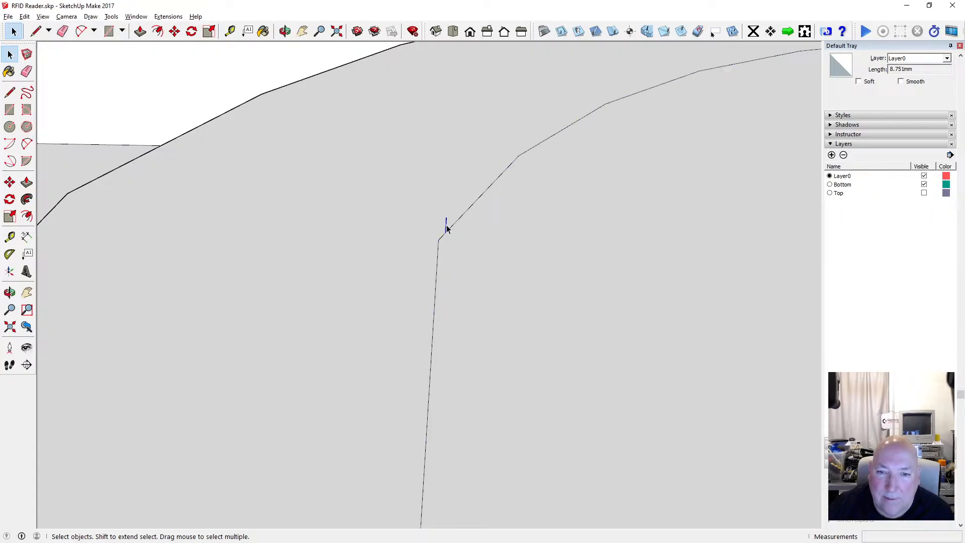
pyautogui.click(473, 270)
pyautogui.scroll(-4, 343, 227)
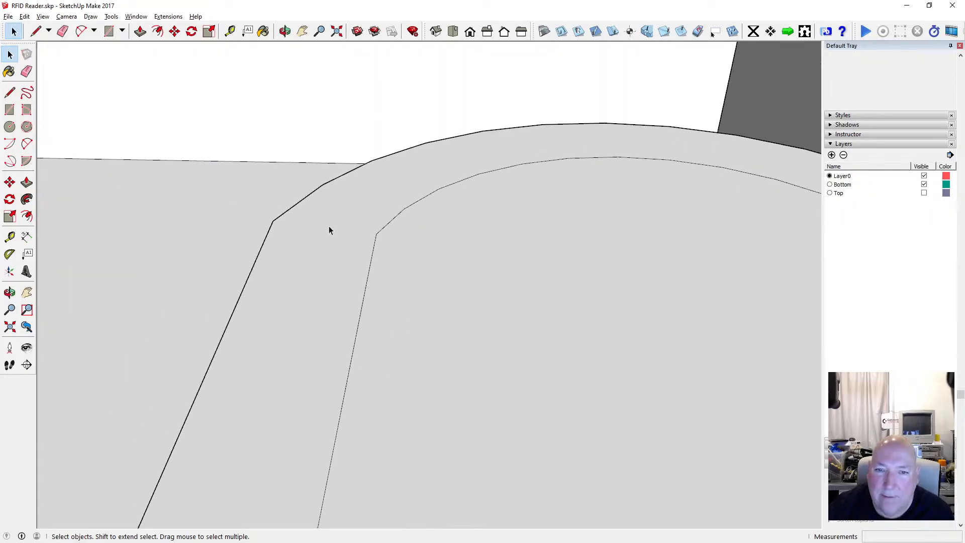
# Select one straight edge and the far rounded end of the inner outline on the post's top.
pyautogui.scroll(-3, 329, 231)
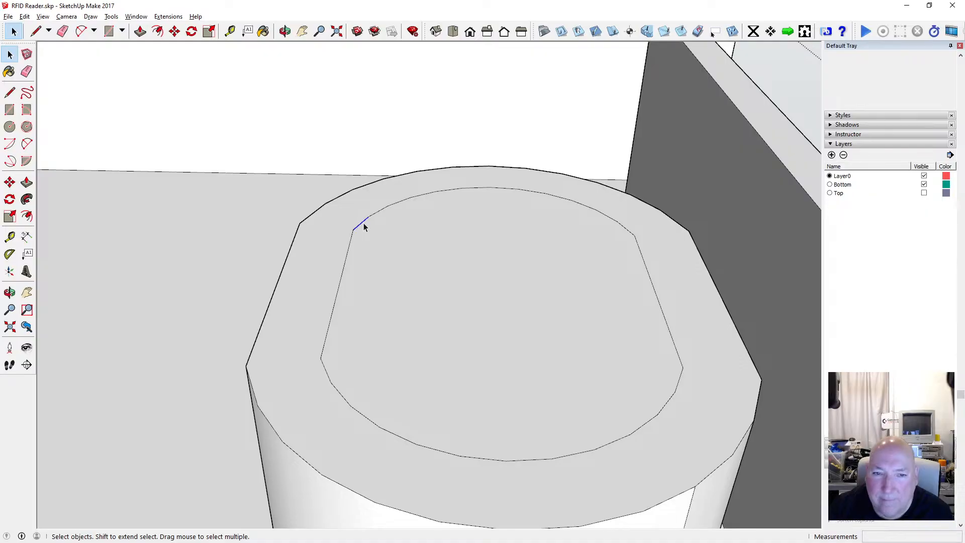
pyautogui.keyDown('shift'); pyautogui.click(352, 243); pyautogui.keyUp('shift')
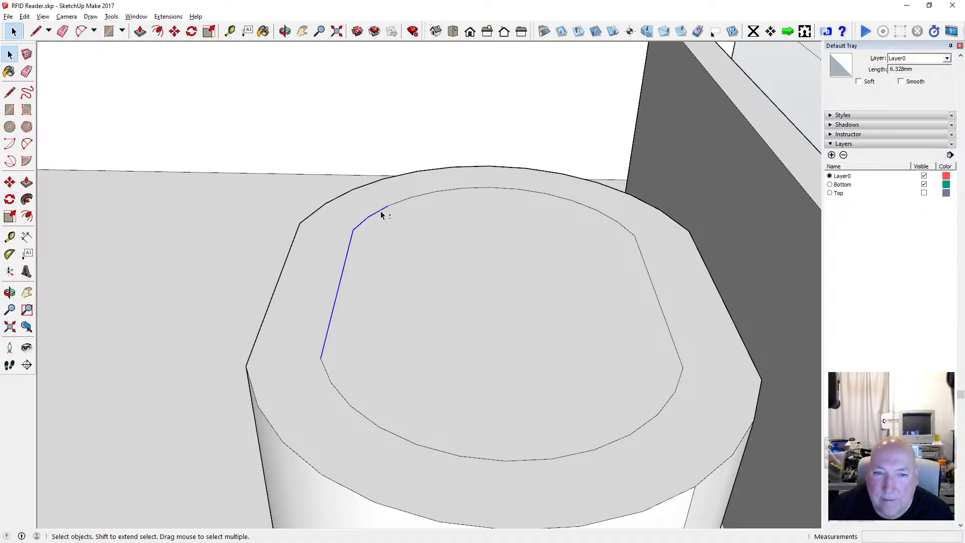
pyautogui.keyDown('shift'); pyautogui.click(455, 191); pyautogui.keyUp('shift')
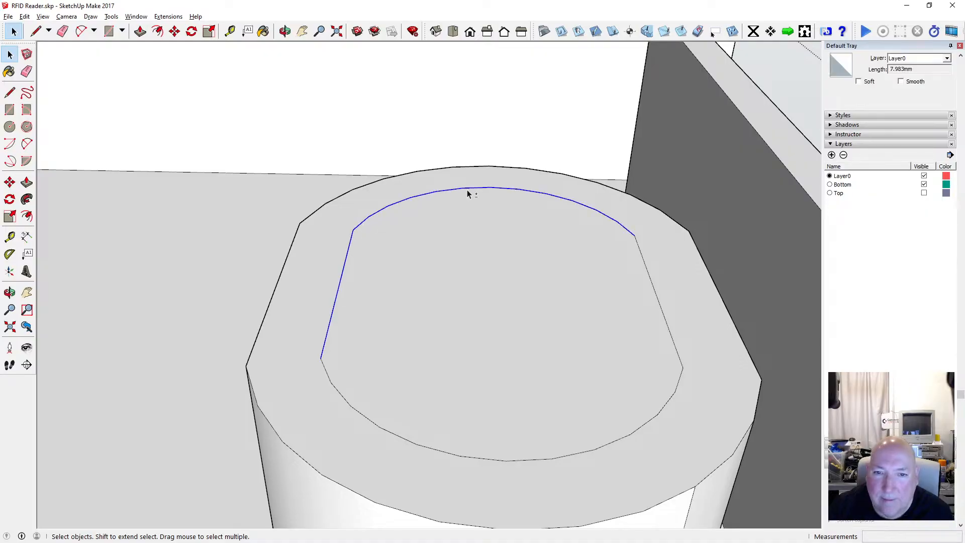
pyautogui.scroll(-2, 462, 206)
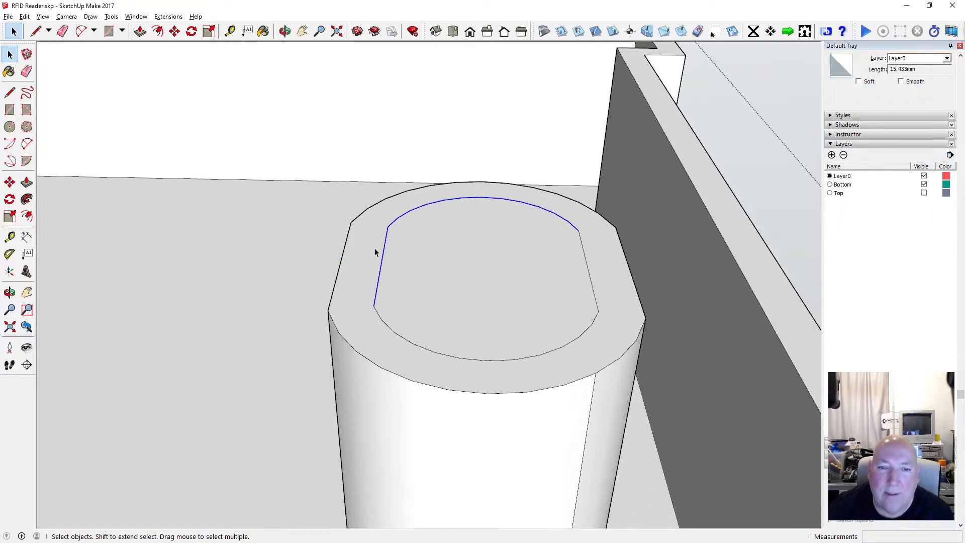
# Measure the distance between the post's outer edge and the inner outline on its top.
pyautogui.press('t')
pyautogui.click(344, 246)
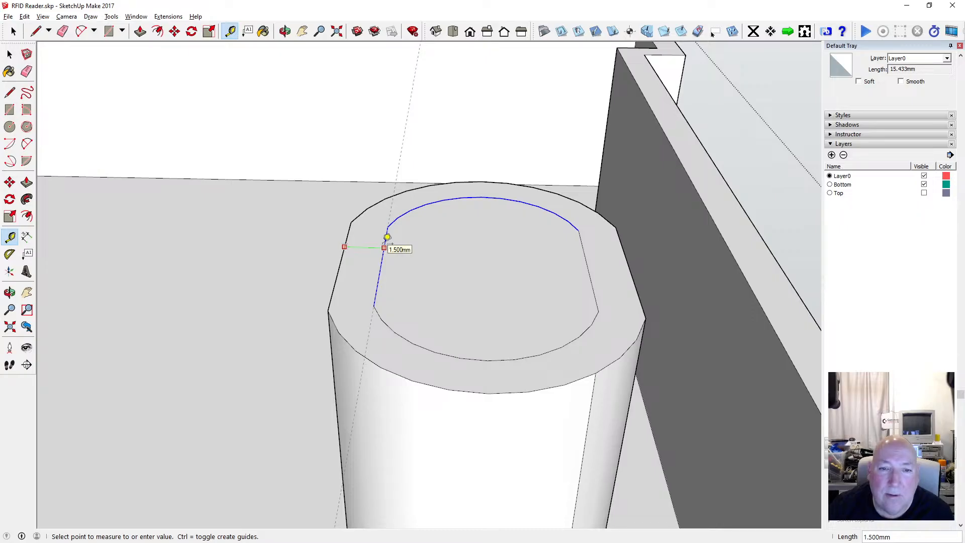
pyautogui.scroll(-5, 417, 250)
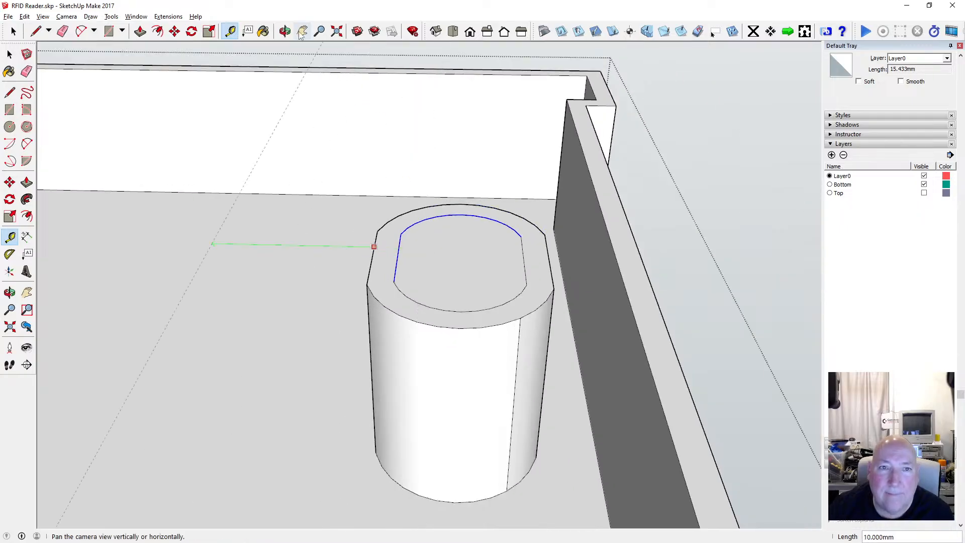
pyautogui.moveTo(405, 282); pyautogui.dragTo(421, 247, button='middle')
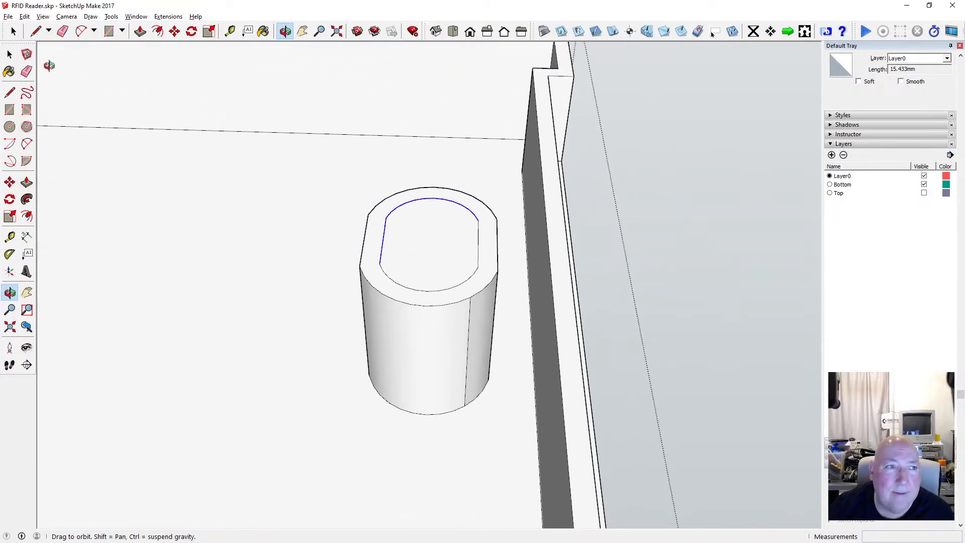
# Complete the selection of the inner outline on the post's top and offset it 2.2 mm inward.
pyautogui.press('space')
pyautogui.scroll(3, 380, 246)
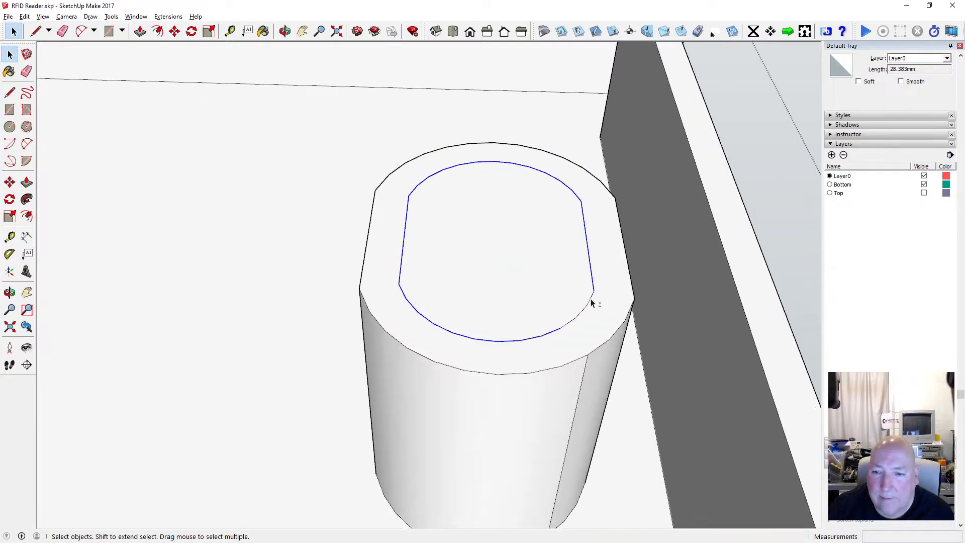
pyautogui.scroll(-3, 393, 208)
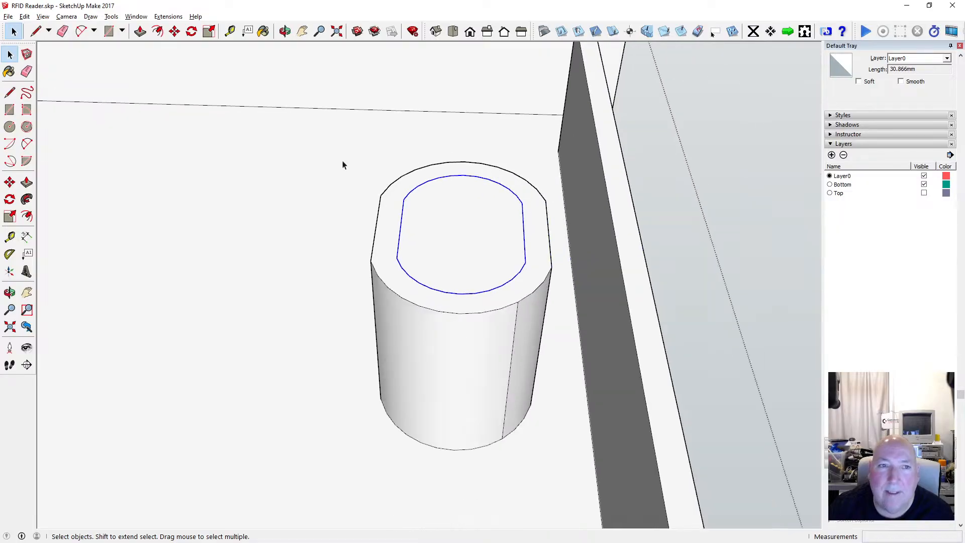
pyautogui.click(158, 31)
pyautogui.click(422, 246)
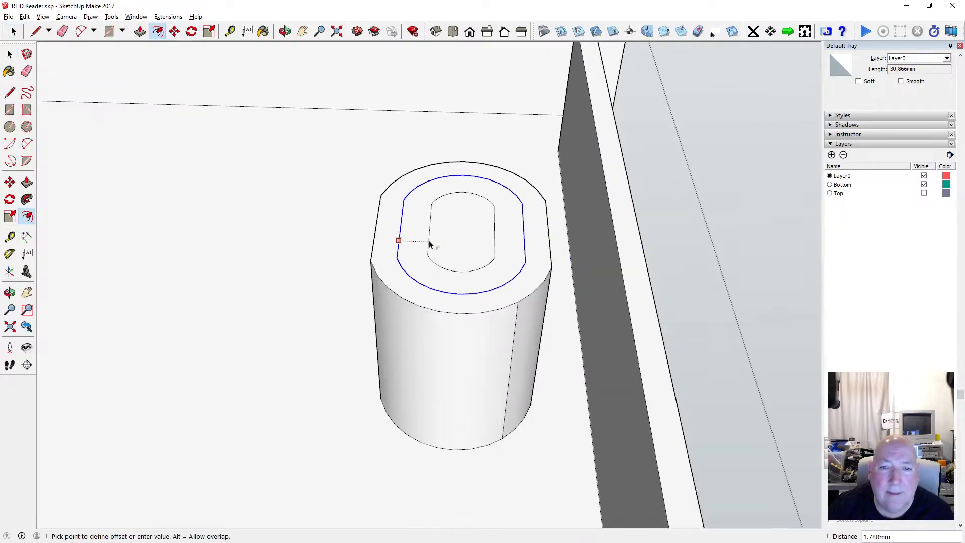
pyautogui.press('Return')
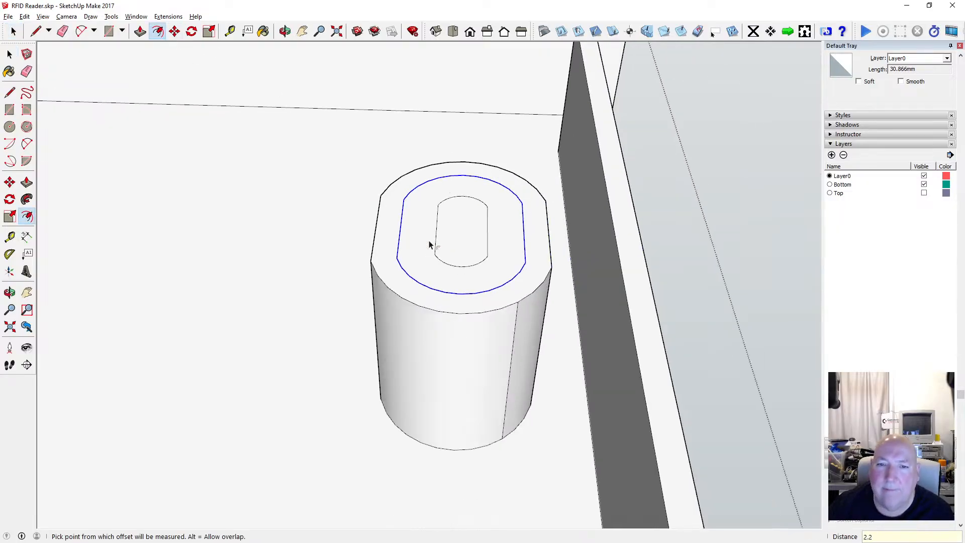
pyautogui.press('space')
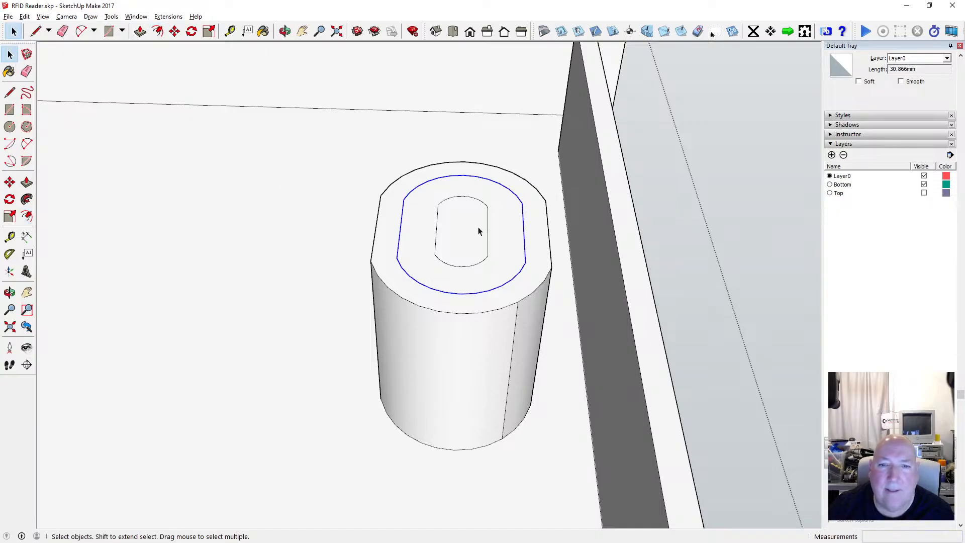
pyautogui.scroll(-2, 453, 225)
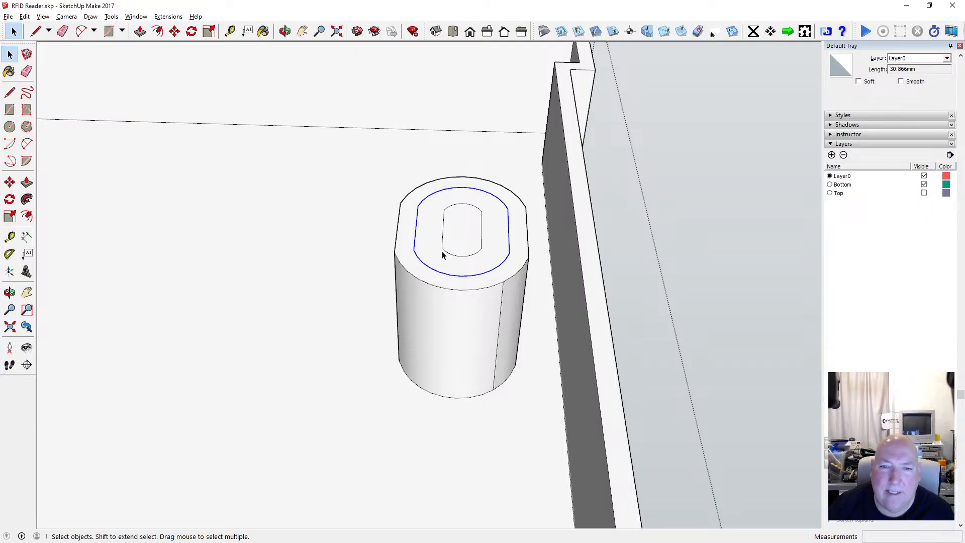
pyautogui.click(285, 31)
pyautogui.moveTo(433, 166); pyautogui.dragTo(453, 182)
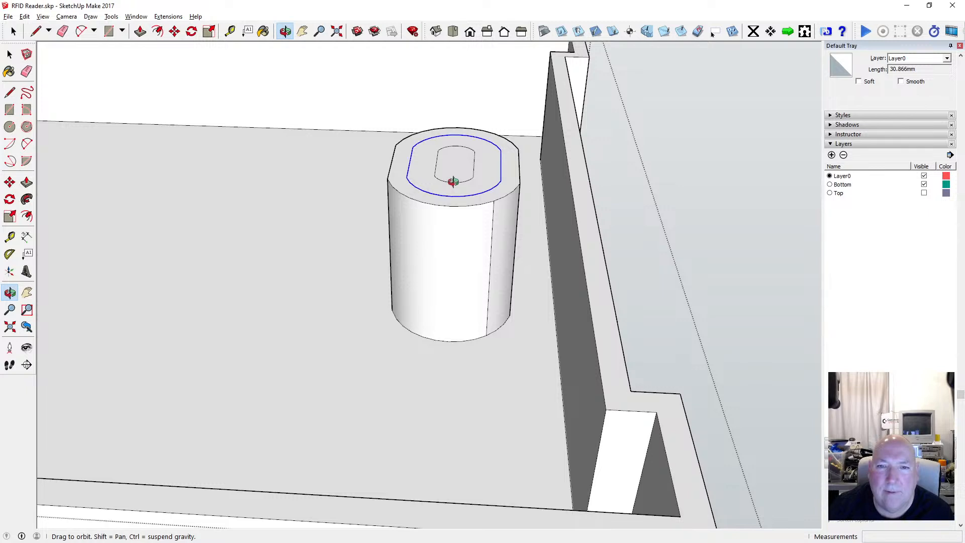
pyautogui.moveTo(453, 182); pyautogui.dragTo(453, 183)
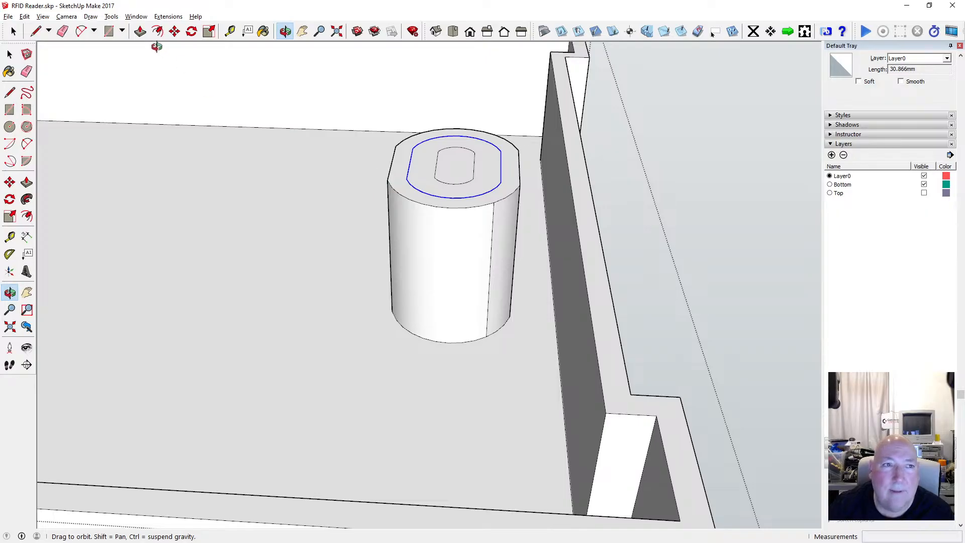
pyautogui.click(140, 32)
pyautogui.click(417, 180)
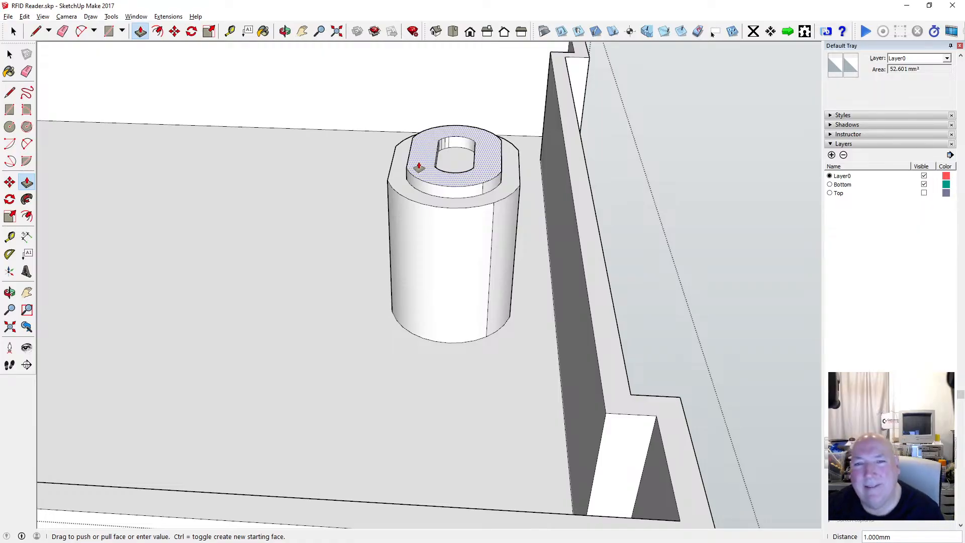
pyautogui.click(419, 166)
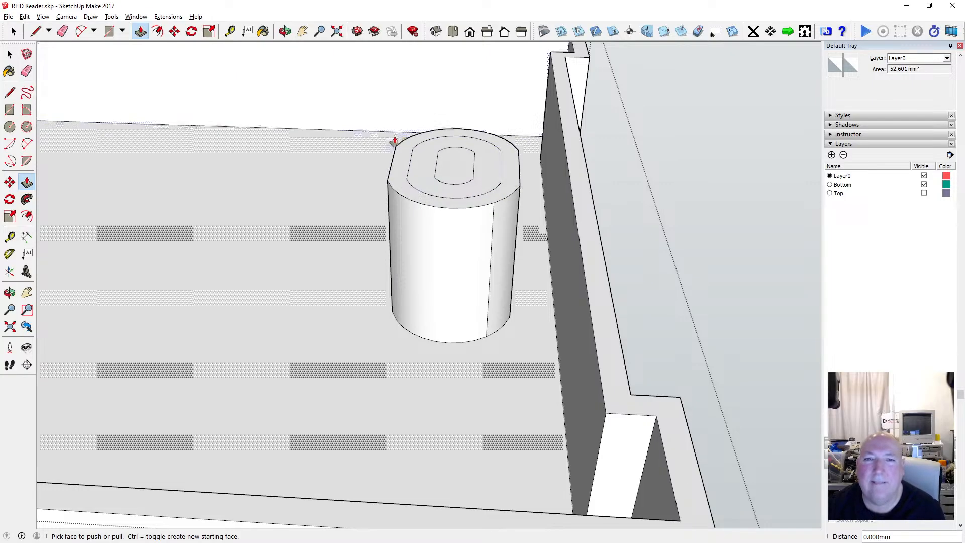
# Push the ring face between the two inner outlines 3.75 mm down into the post.
pyautogui.press('o')
pyautogui.moveTo(449, 191); pyautogui.dragTo(490, 253)
pyautogui.scroll(3, 502, 285)
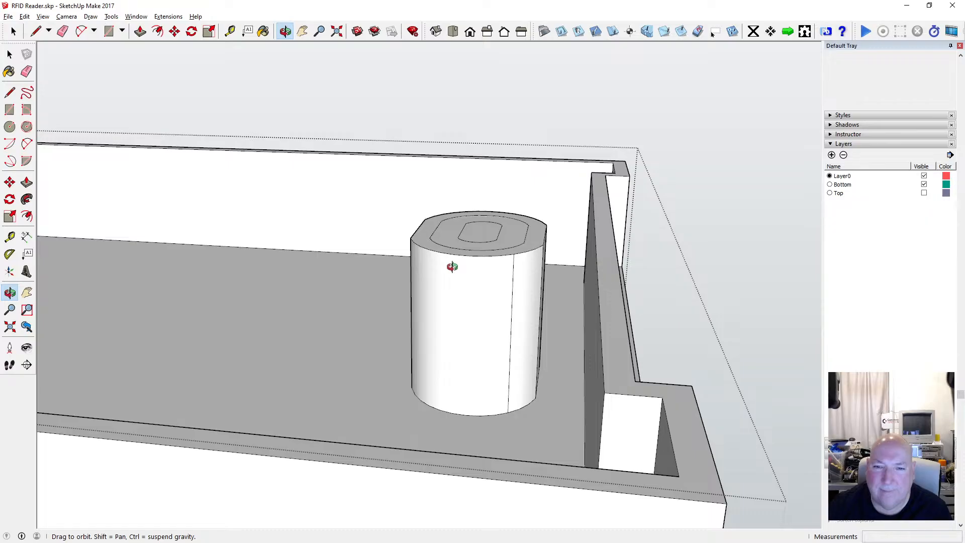
pyautogui.press('p')
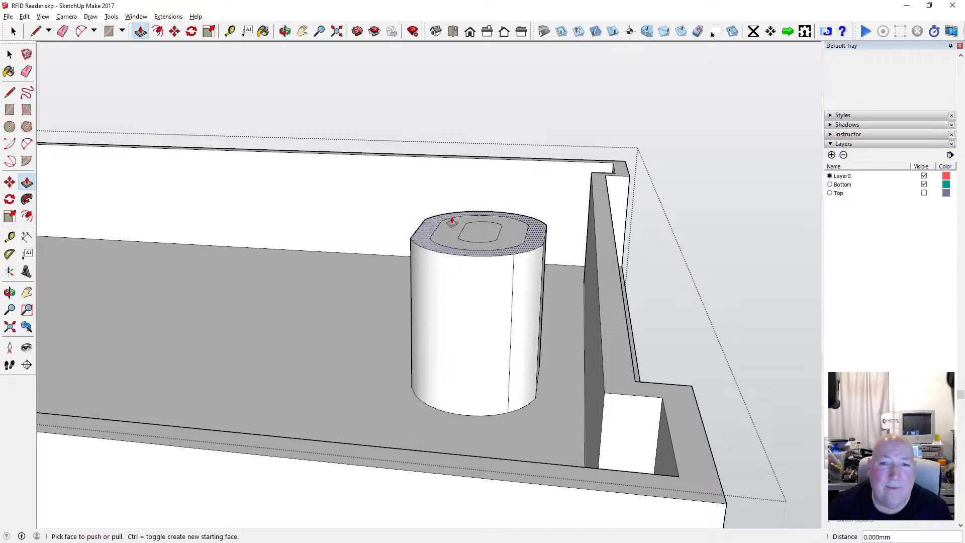
pyautogui.moveTo(448, 227); pyautogui.dragTo(449, 240)
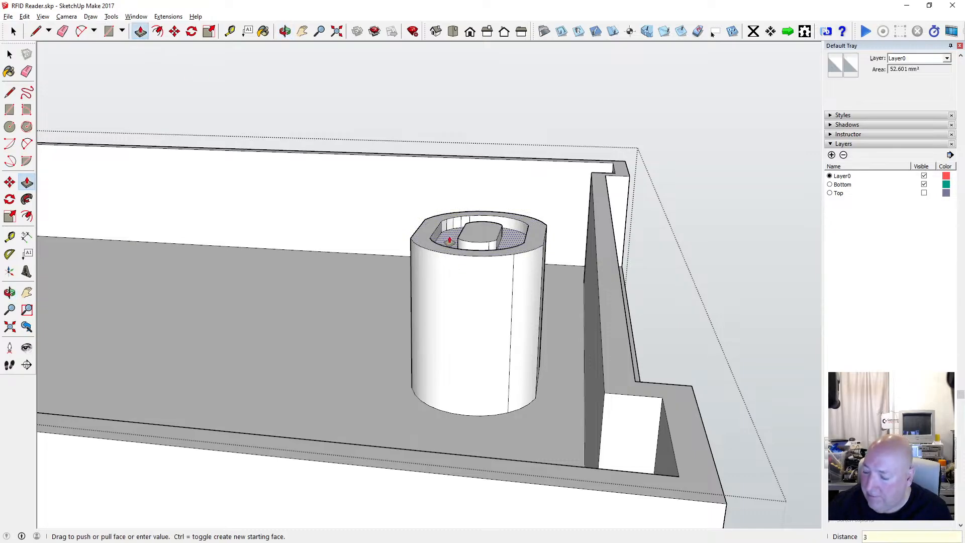
pyautogui.press('Return')
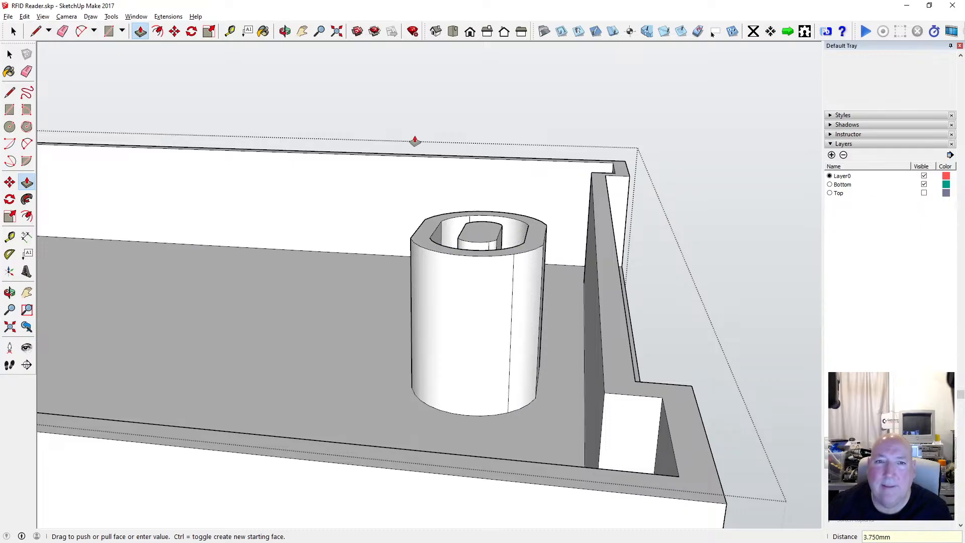
# Close the recessed ring's opening on the post's top with a face by drawing a line along its straight inner edge.
pyautogui.click(285, 31)
pyautogui.moveTo(407, 146); pyautogui.dragTo(489, 337)
pyautogui.scroll(5, 489, 321)
pyautogui.moveTo(487, 289); pyautogui.dragTo(453, 276)
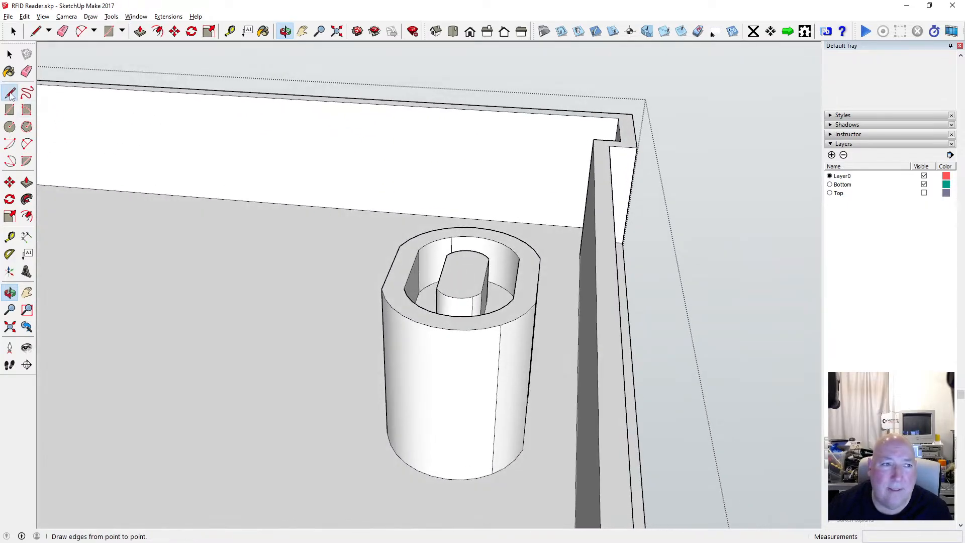
pyautogui.click(10, 92)
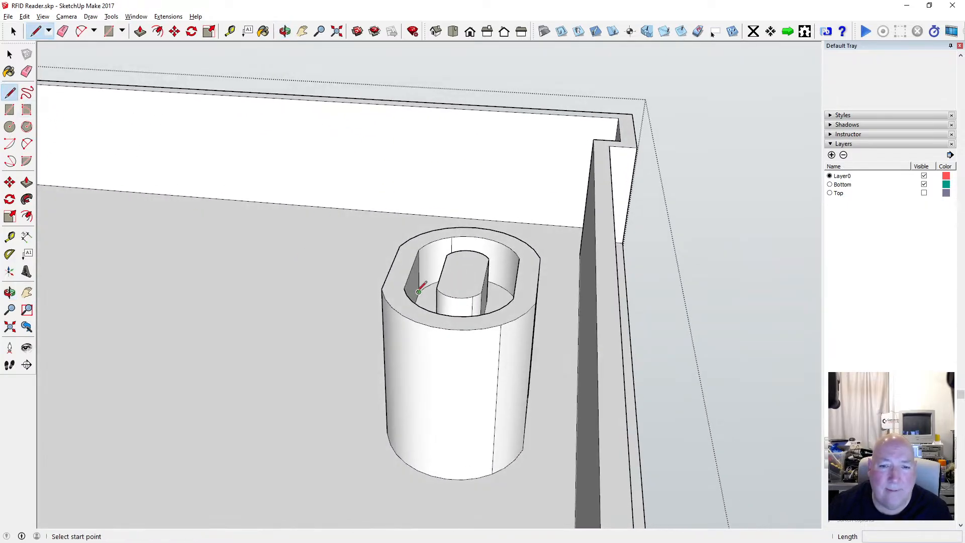
pyautogui.click(420, 249)
pyautogui.press('space')
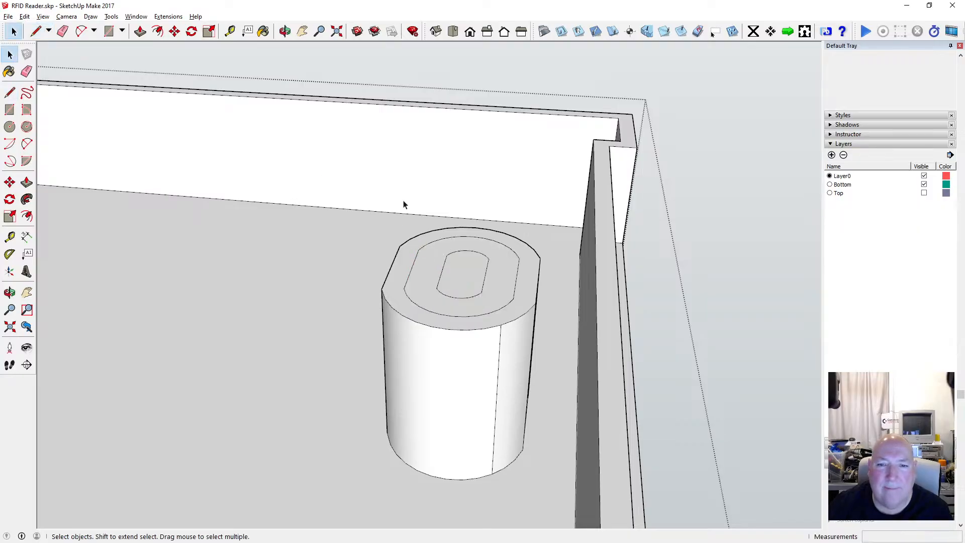
# Delete the small central slot face on the post's top to open the screw slot.
pyautogui.press('o')
pyautogui.moveTo(416, 250); pyautogui.dragTo(457, 256)
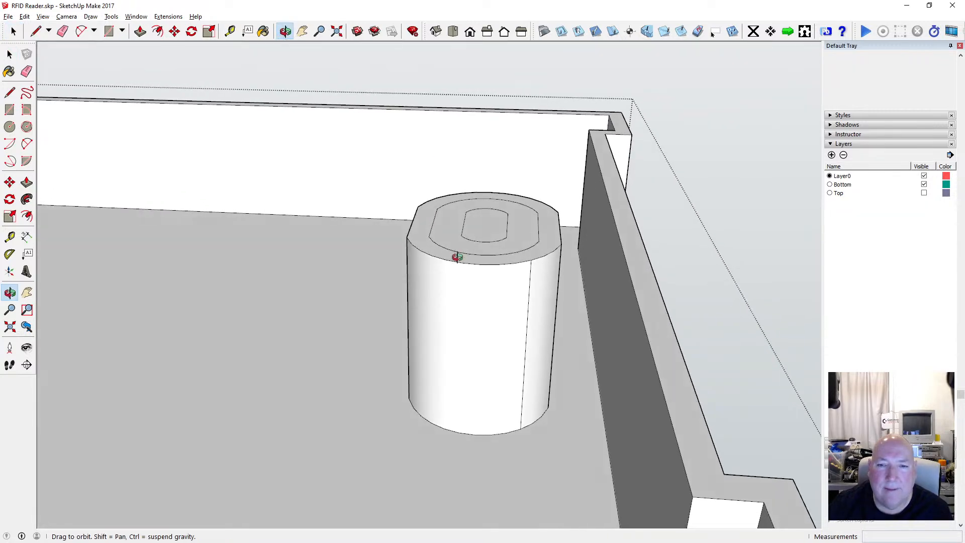
pyautogui.scroll(-2, 457, 243)
pyautogui.scroll(4, 457, 244)
pyautogui.scroll(1, 457, 243)
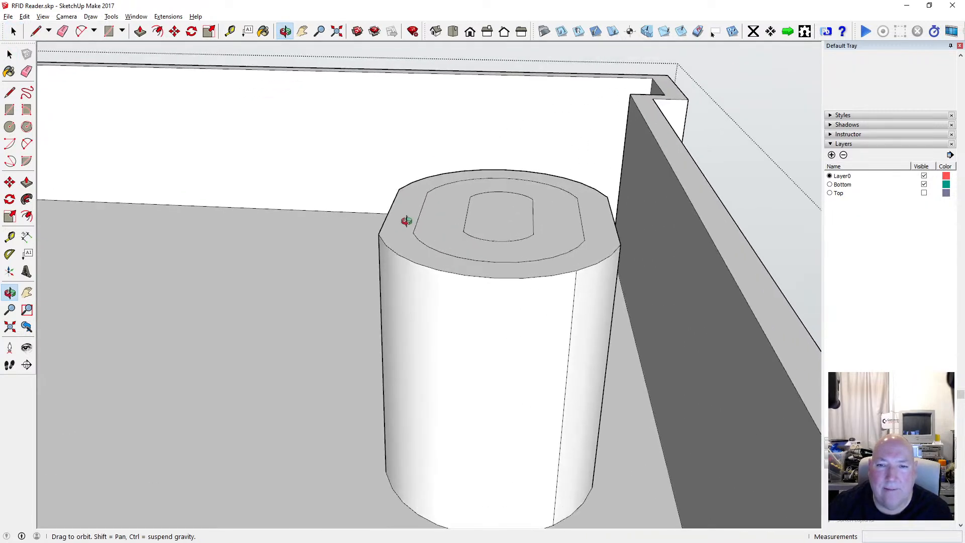
pyautogui.click(10, 54)
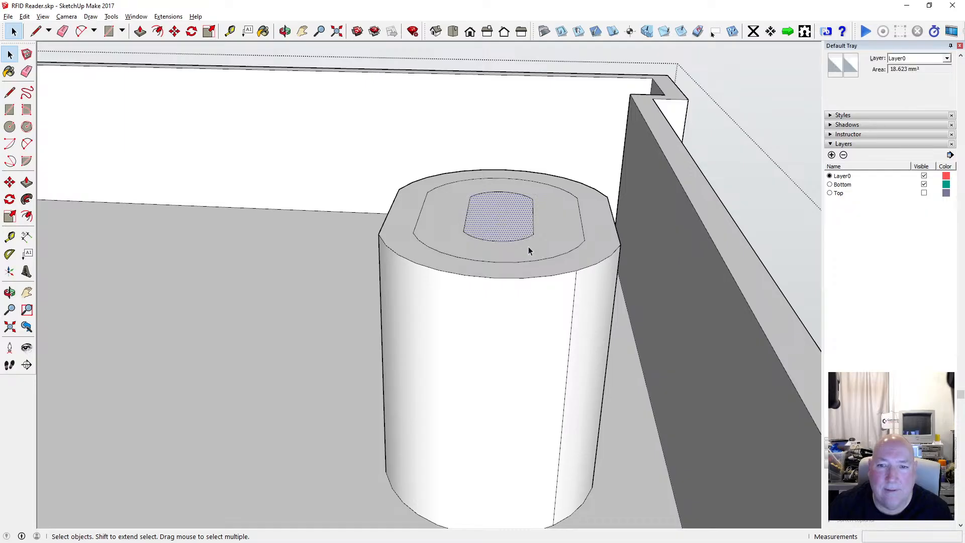
pyautogui.press('Delete')
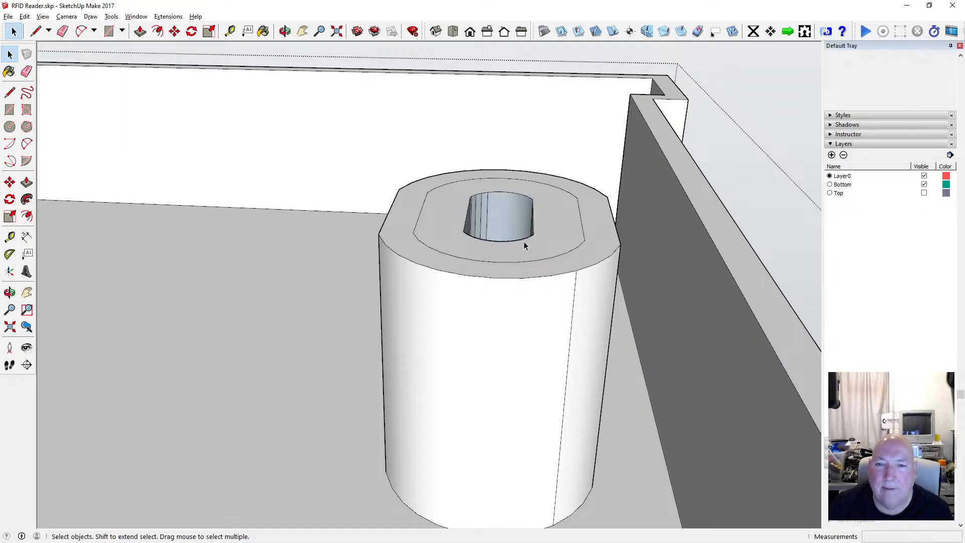
# Turn on X-ray face display to expose the geometry inside the post.
pyautogui.scroll(2, 524, 245)
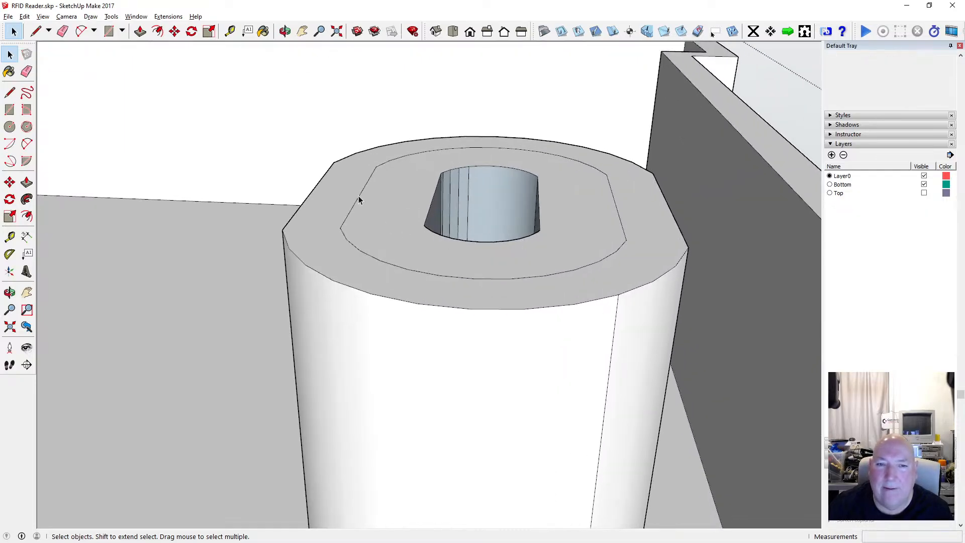
pyautogui.click(43, 16)
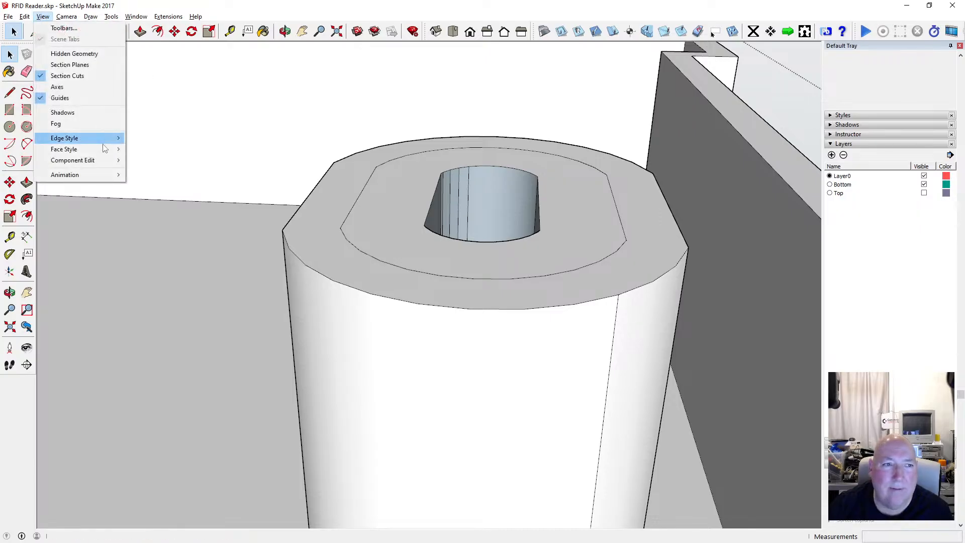
pyautogui.moveTo(66, 148)
pyautogui.click(170, 150)
pyautogui.scroll(-5, 383, 189)
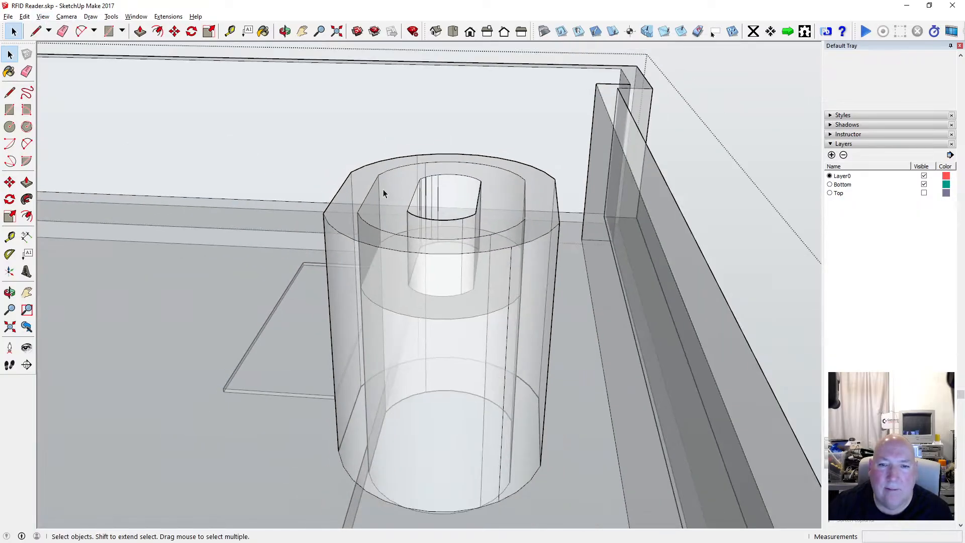
pyautogui.moveTo(380, 191); pyautogui.dragTo(355, 198, button='middle')
# Delete the leftover recess outline edges on the post's top face and the vertical edges beneath them.
pyautogui.click(9, 54)
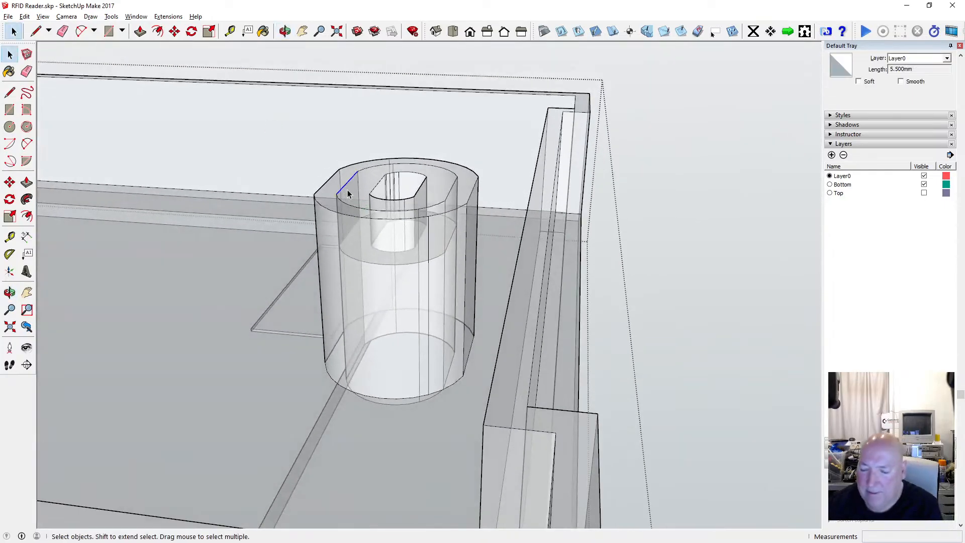
pyautogui.press('Escape')
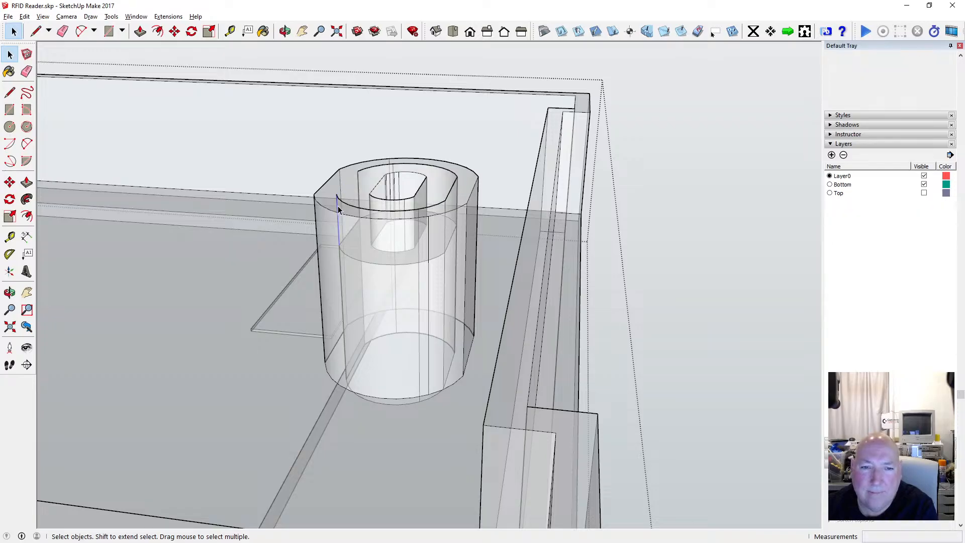
pyautogui.click(341, 206)
pyautogui.press('Delete')
pyautogui.click(363, 170)
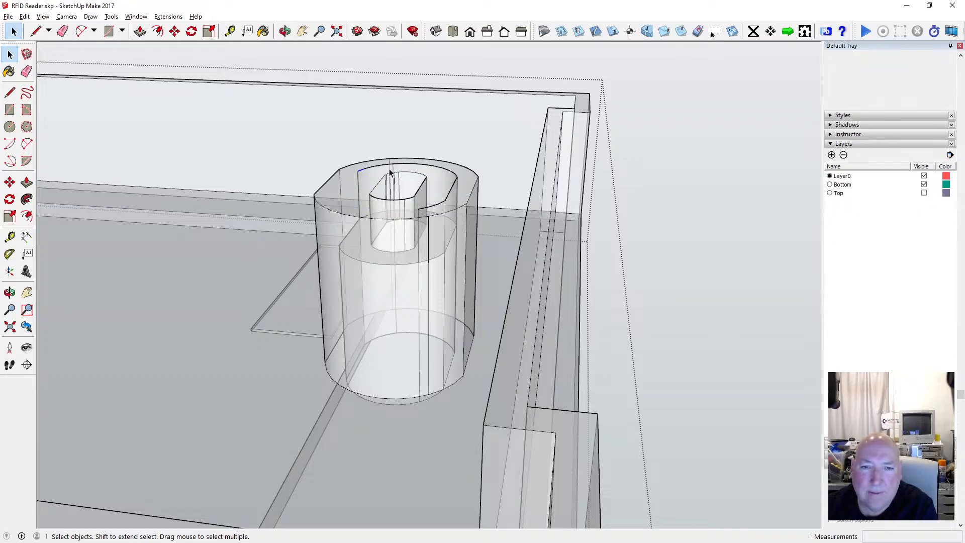
pyautogui.press('Delete')
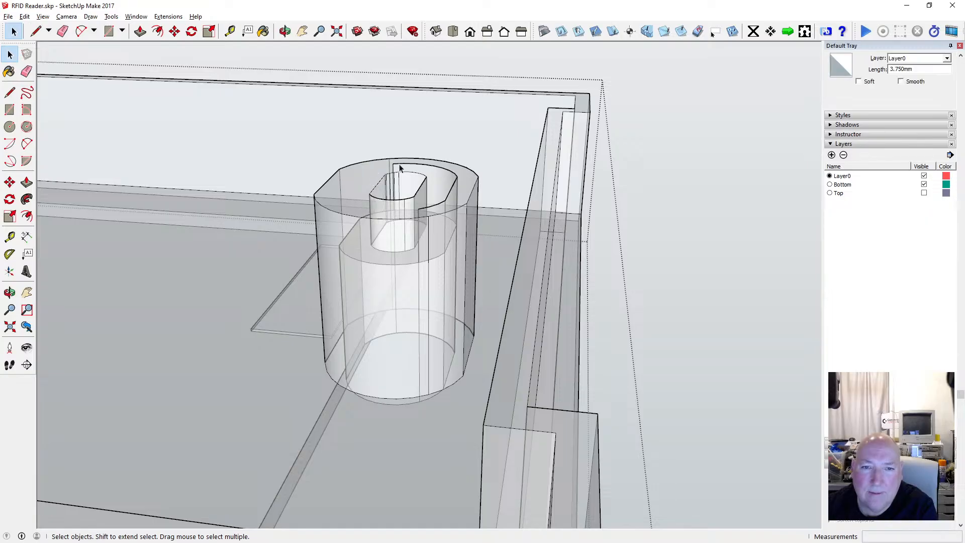
pyautogui.press('Delete')
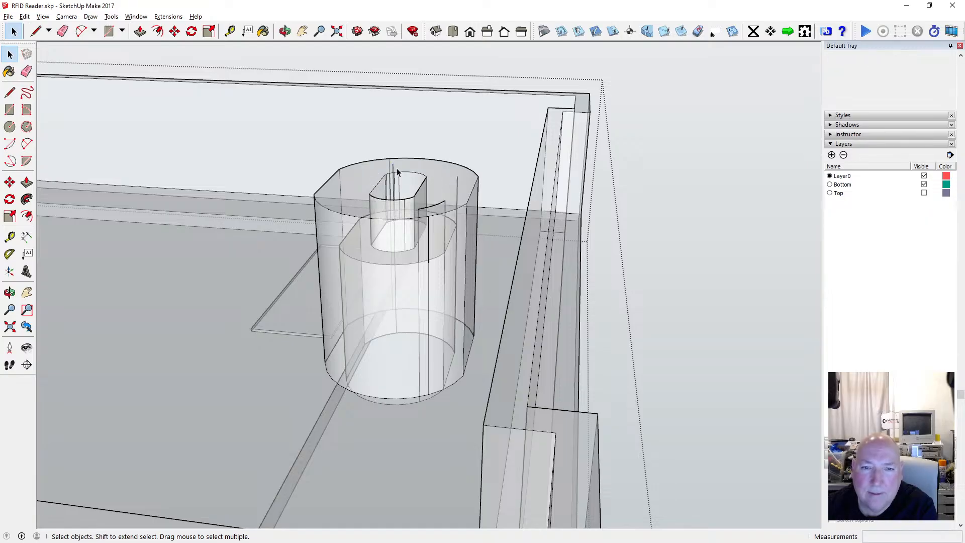
pyautogui.click(456, 184)
pyautogui.click(419, 211)
pyautogui.press('Delete')
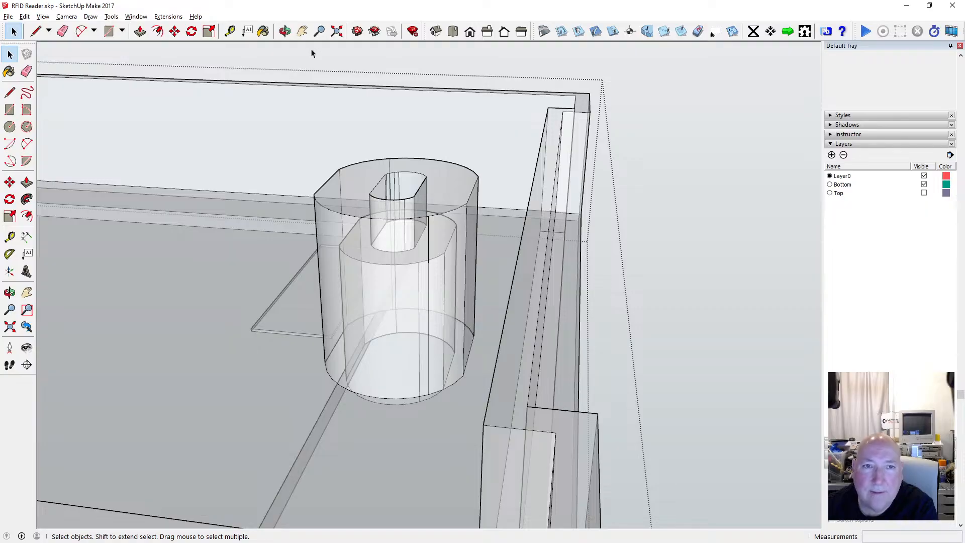
# Soften the edges of the entire mounting post, including its internal pocket and slot.
pyautogui.moveTo(312, 49); pyautogui.dragTo(415, 255, button='middle')
pyautogui.click(9, 53)
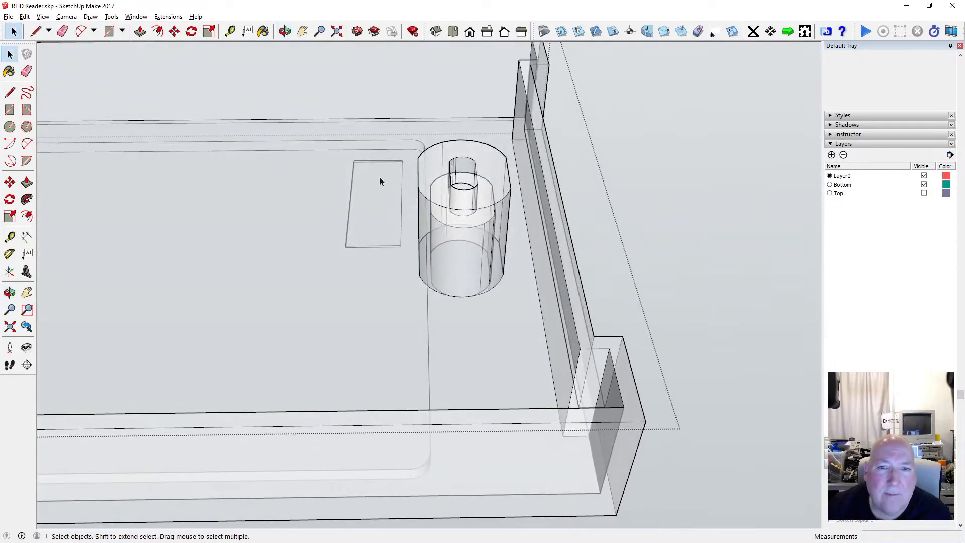
pyautogui.moveTo(388, 121); pyautogui.dragTo(521, 329)
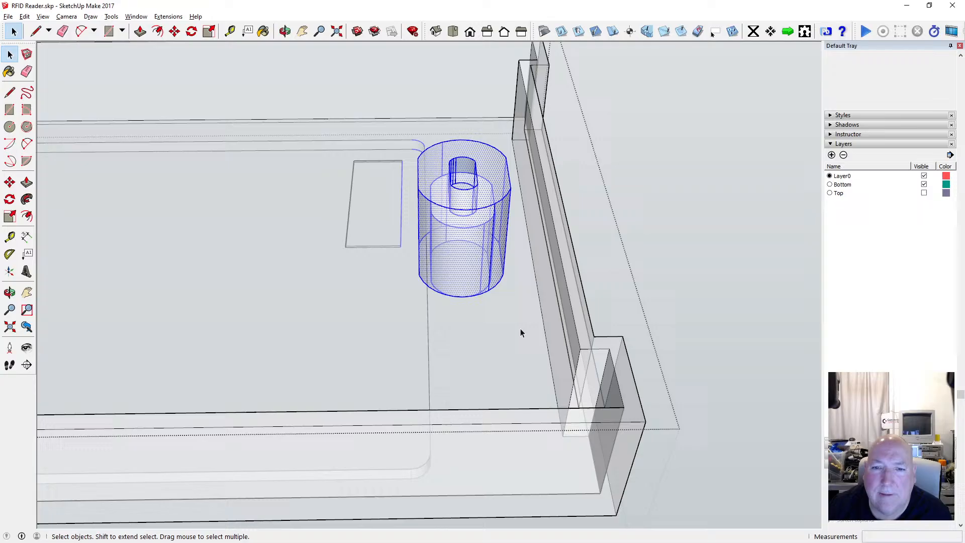
pyautogui.rightClick(476, 209)
pyautogui.click(523, 375)
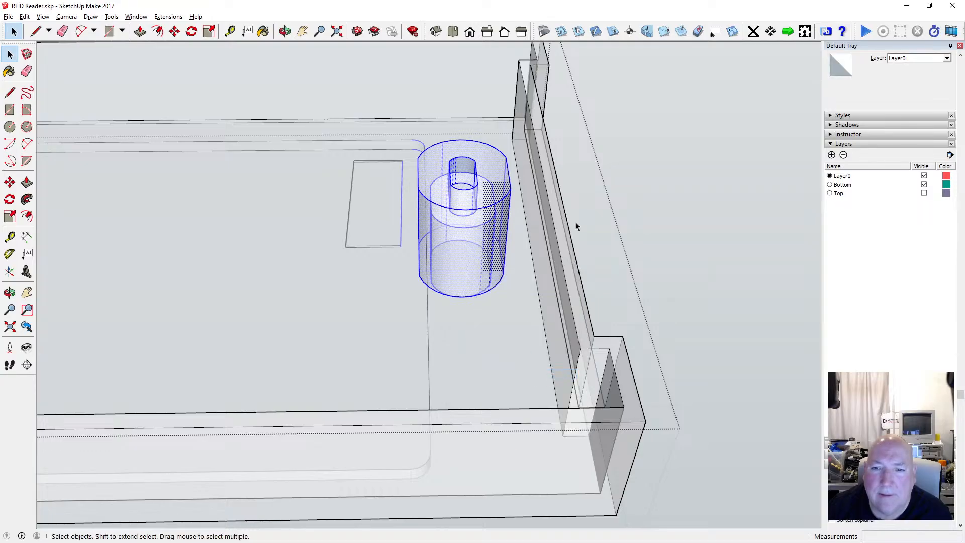
pyautogui.click(576, 221)
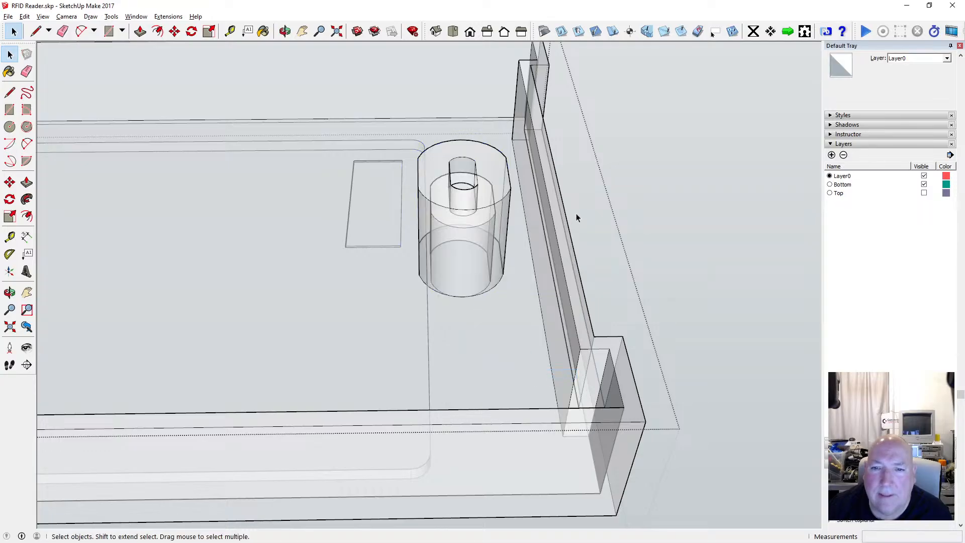
# Turn off X-ray face display to return the case to opaque shaded faces.
pyautogui.click(284, 31)
pyautogui.moveTo(382, 146); pyautogui.dragTo(455, 81)
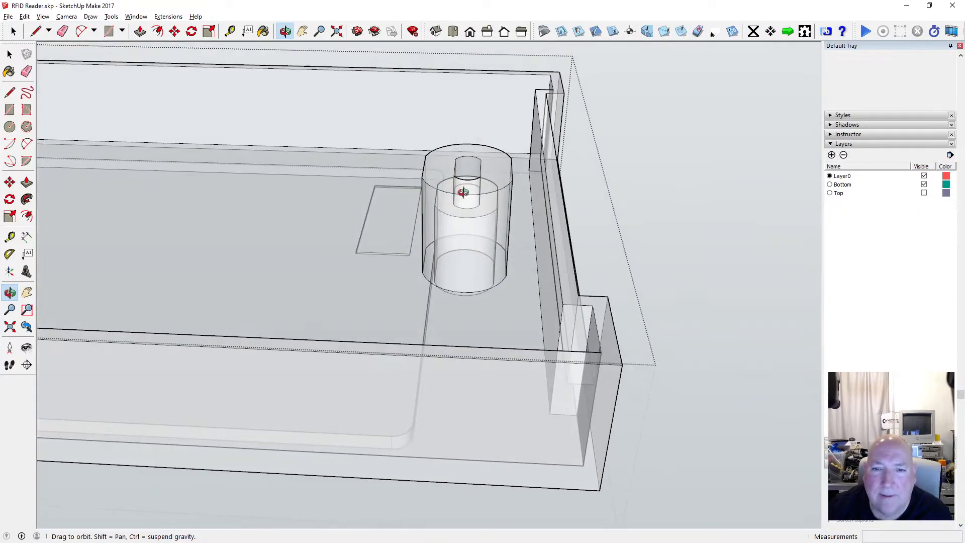
pyautogui.scroll(-5, 462, 189)
pyautogui.moveTo(345, 226); pyautogui.dragTo(379, 89)
pyautogui.click(43, 17)
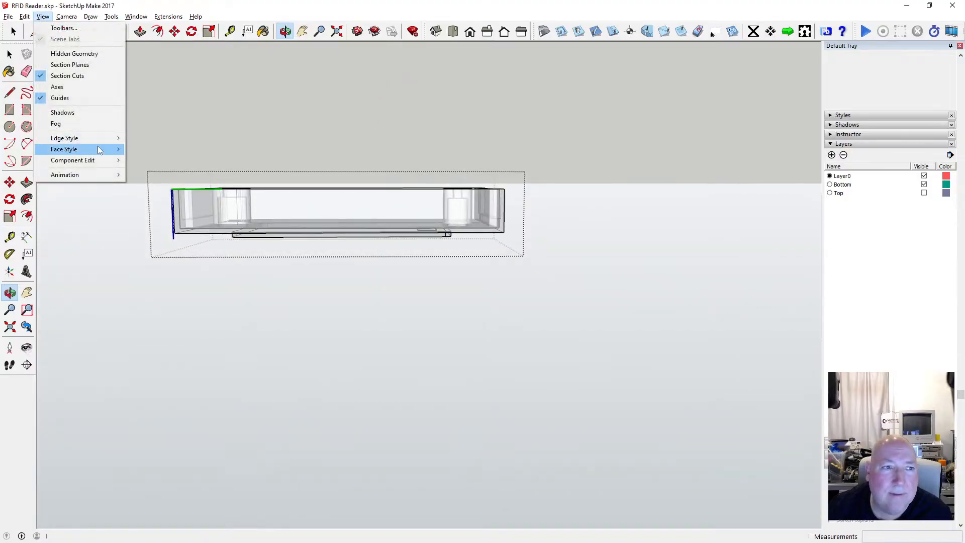
pyautogui.moveTo(91, 147)
pyautogui.click(148, 150)
pyautogui.moveTo(362, 159)
pyautogui.mouseDown()
pyautogui.moveTo(242, 297)
pyautogui.moveTo(453, 341)
pyautogui.moveTo(424, 289)
pyautogui.moveTo(439, 241)
pyautogui.moveTo(345, 157)
pyautogui.mouseUp()
pyautogui.scroll(6, 439, 241)
# Reverse the back-facing inner walls of the post's screw slot on both of its sides.
pyautogui.press('space')
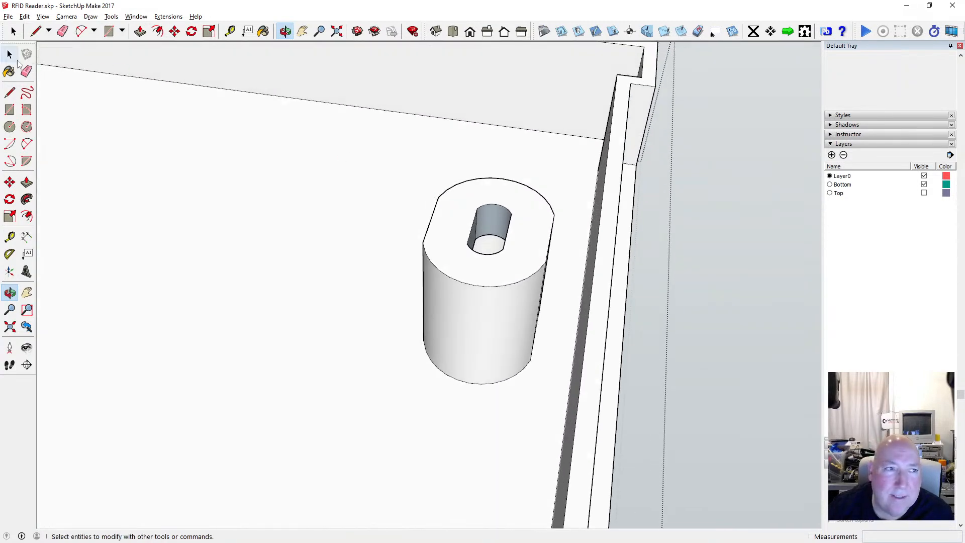
pyautogui.click(488, 225)
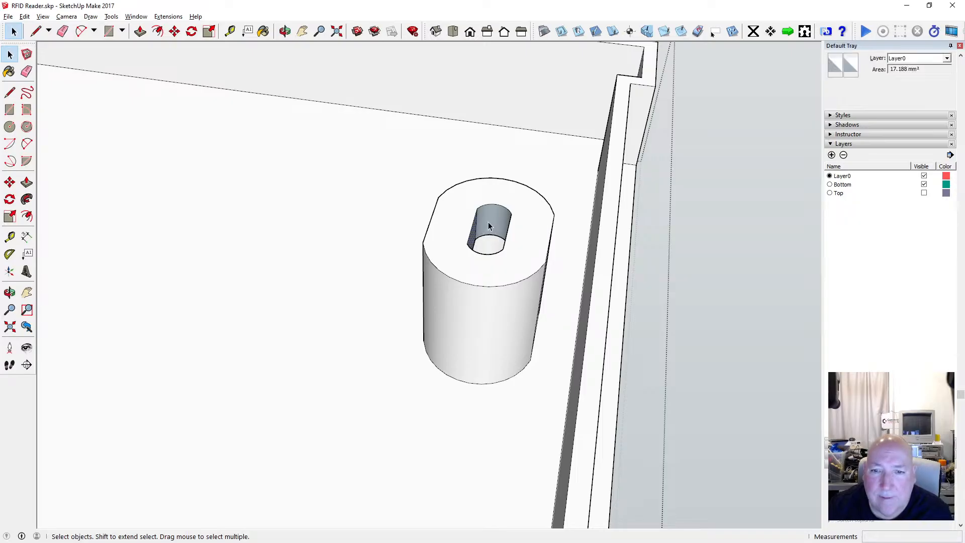
pyautogui.rightClick(488, 226)
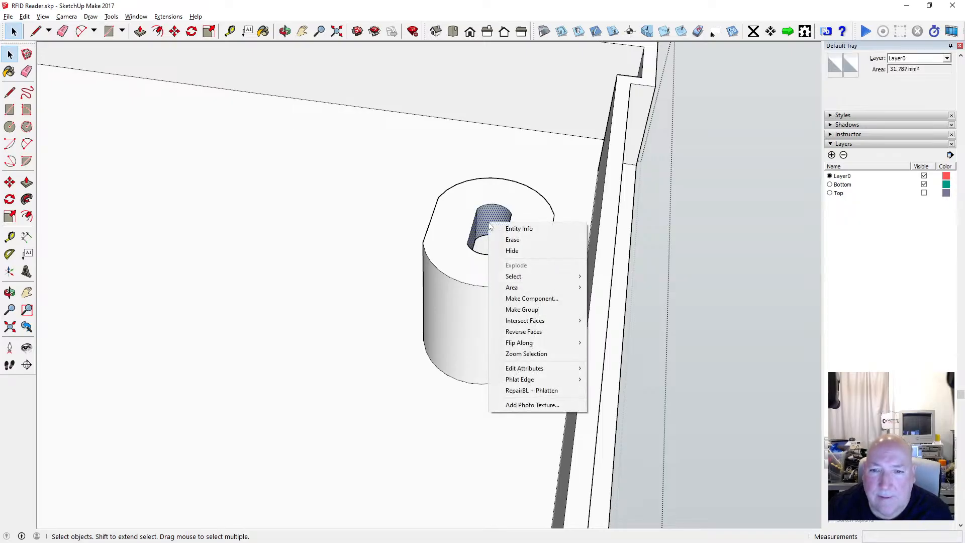
pyautogui.click(547, 327)
pyautogui.press('o')
pyautogui.moveTo(235, 120); pyautogui.dragTo(564, 110)
pyautogui.scroll(3, 564, 110)
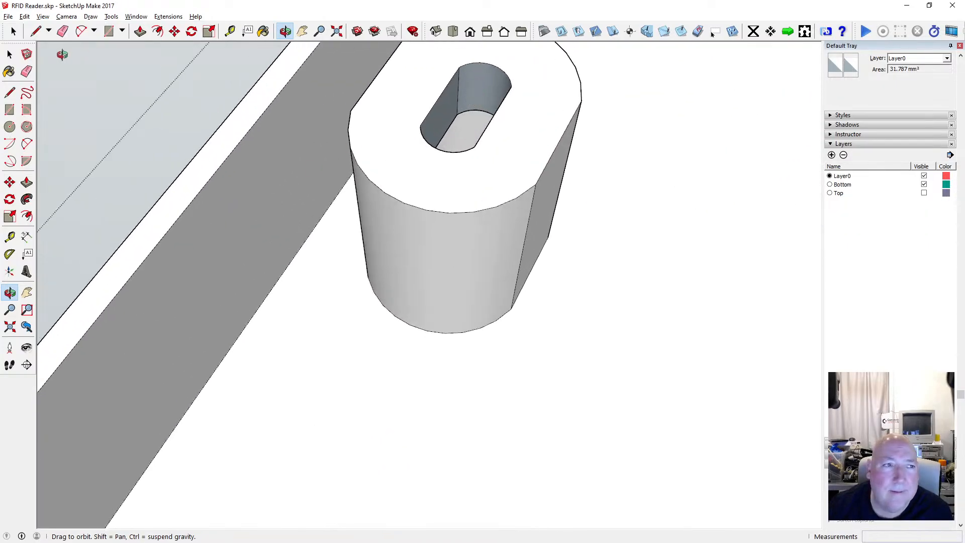
pyautogui.press('space')
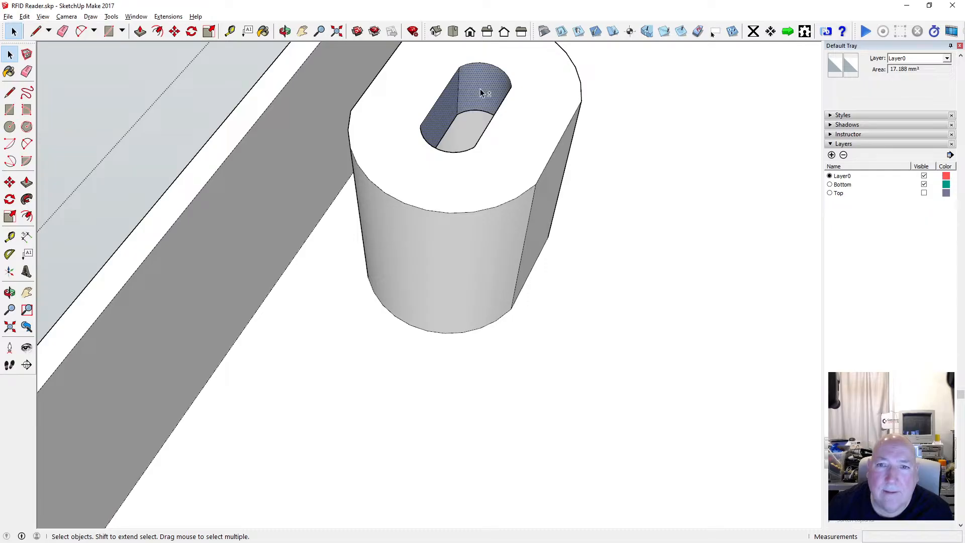
pyautogui.rightClick(481, 89)
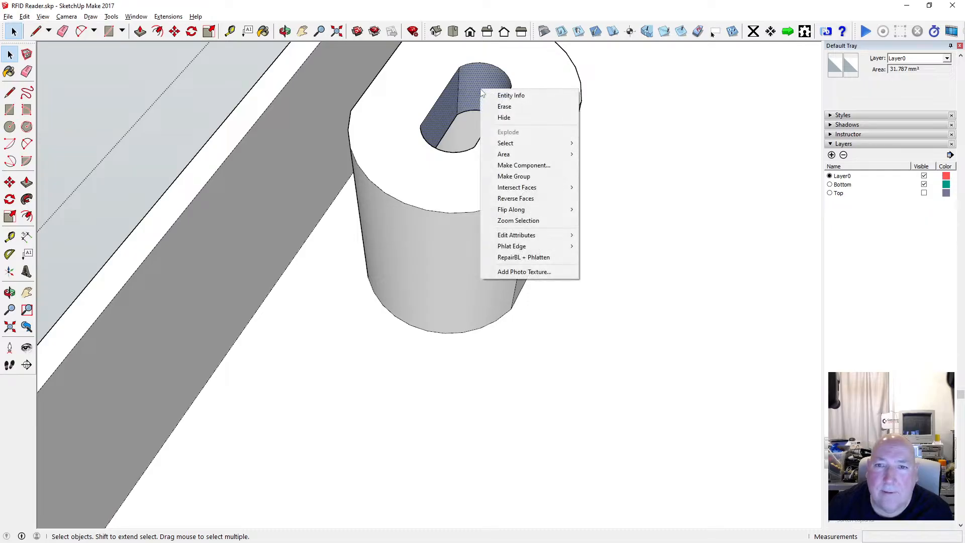
pyautogui.click(535, 199)
# Reverse the ring face around the screw slot inside the pocket on the case's underside.
pyautogui.click(285, 31)
pyautogui.scroll(-1, 492, 287)
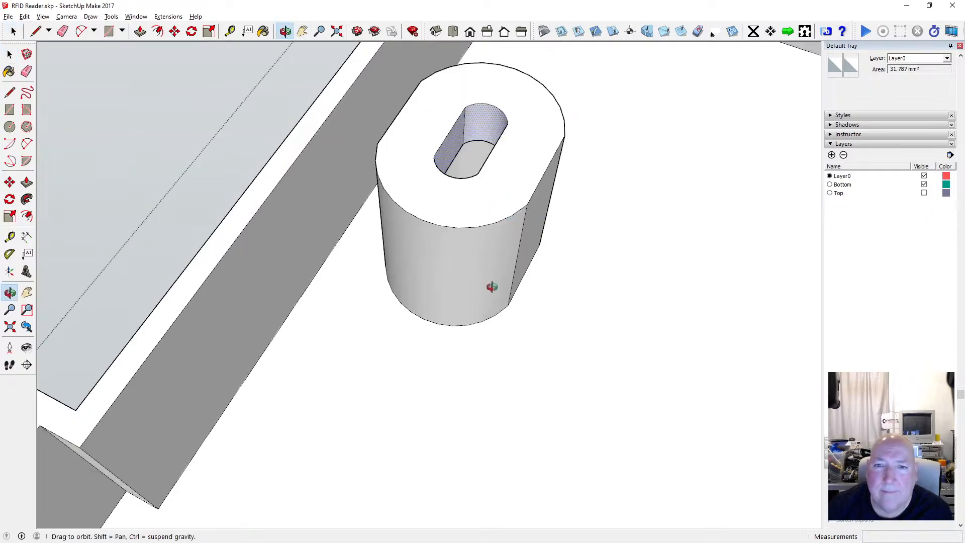
pyautogui.moveTo(492, 287); pyautogui.dragTo(467, 215)
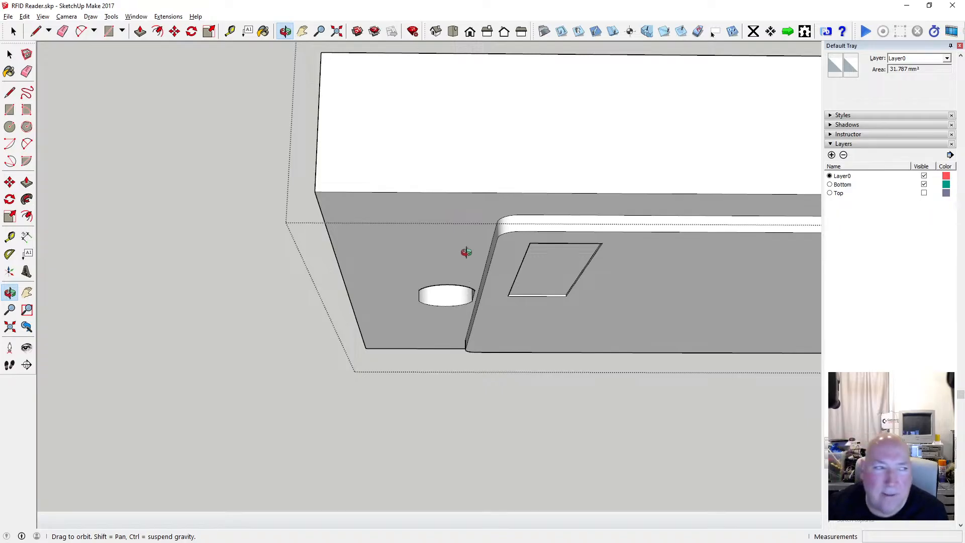
pyautogui.moveTo(466, 252); pyautogui.dragTo(420, 170)
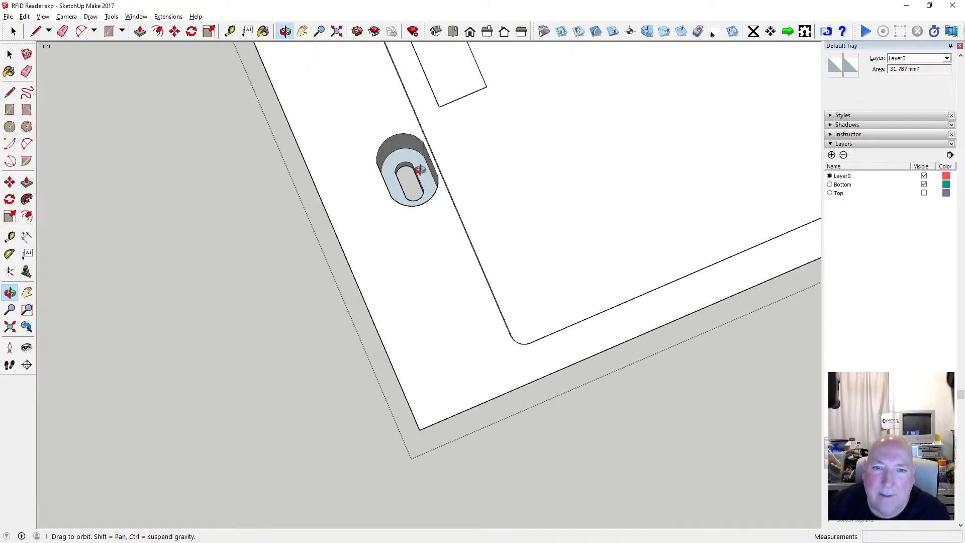
pyautogui.scroll(3, 420, 170)
pyautogui.press('space')
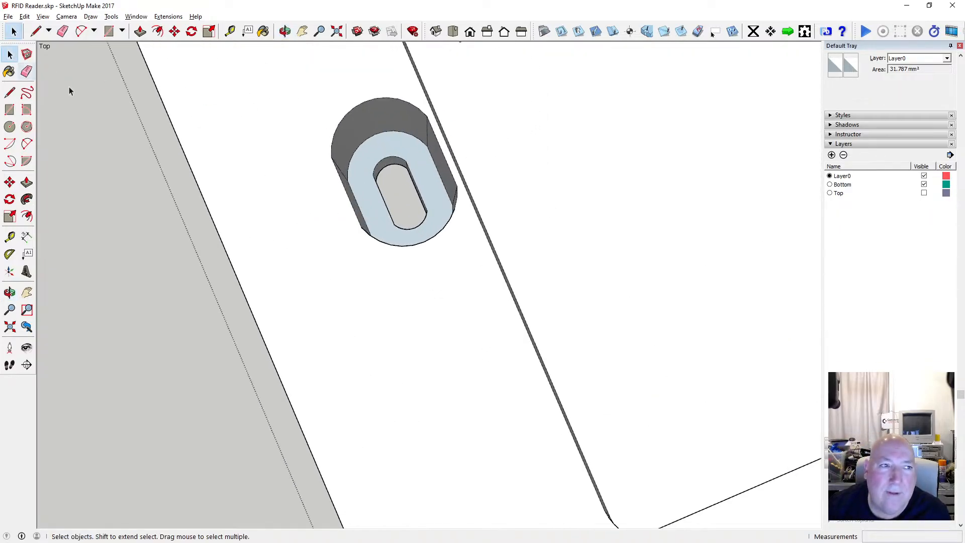
pyautogui.rightClick(371, 153)
pyautogui.click(428, 248)
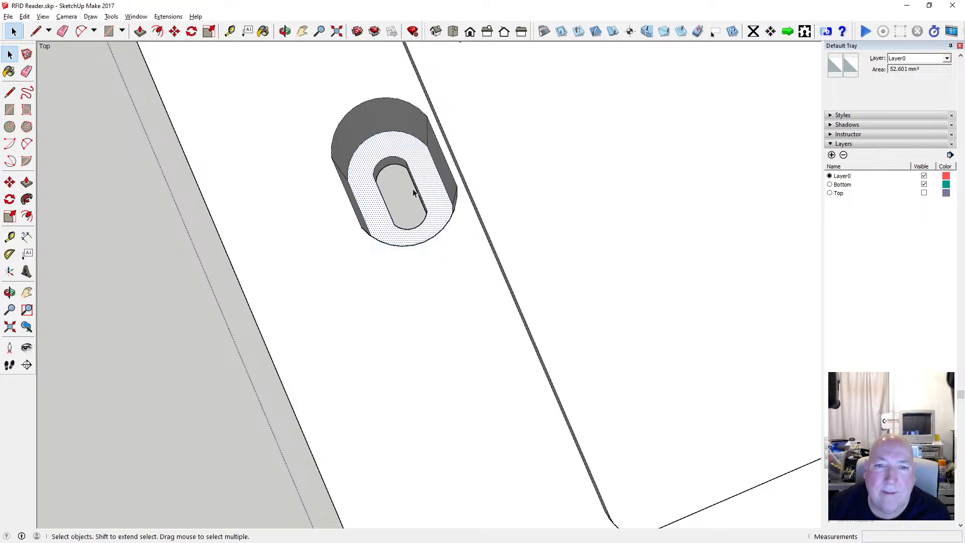
# Examine the case's underside, comparing the two screw pockets and their slots from several angles.
pyautogui.click(285, 31)
pyautogui.scroll(-6, 479, 211)
pyautogui.moveTo(478, 211); pyautogui.dragTo(306, 171)
pyautogui.scroll(-5, 582, 214)
pyautogui.scroll(6, 631, 209)
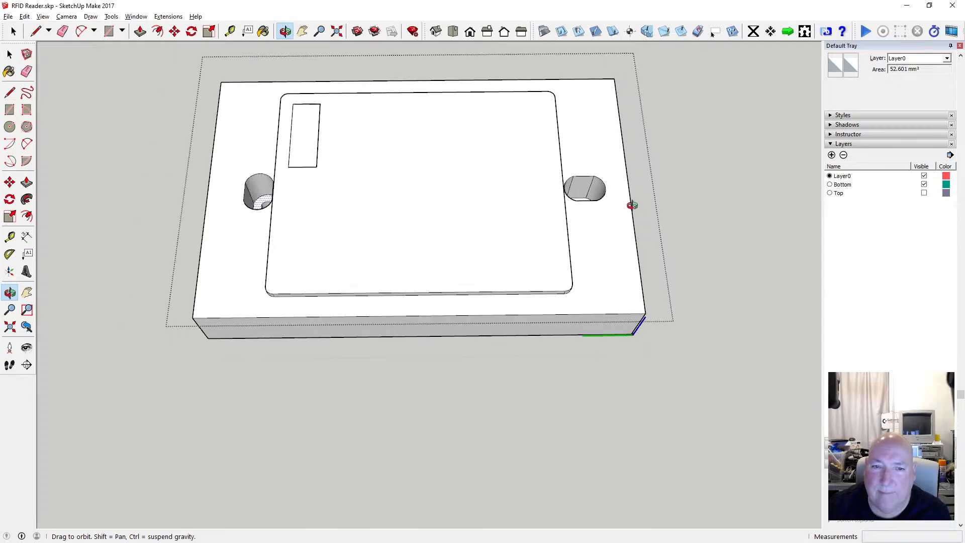
pyautogui.moveTo(631, 205); pyautogui.dragTo(237, 209)
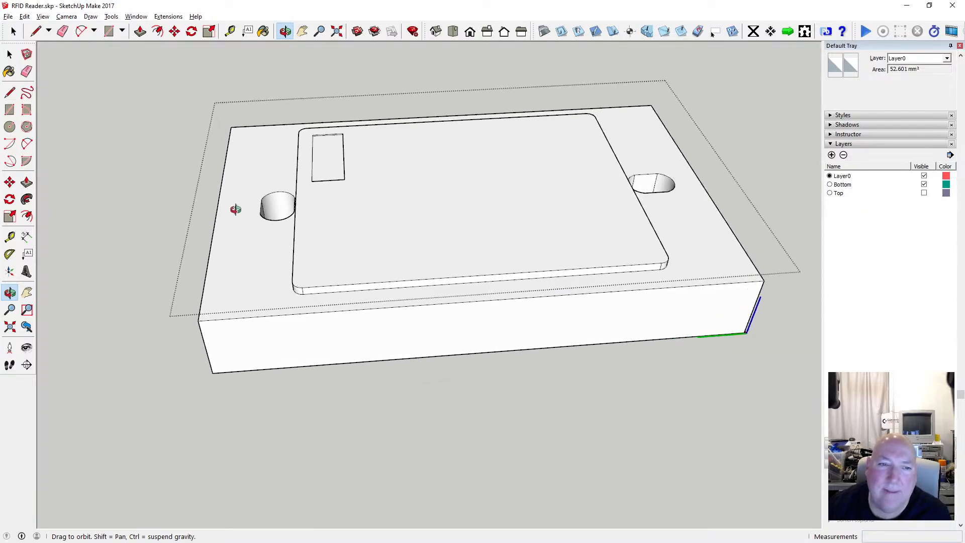
pyautogui.scroll(5, 248, 201)
pyautogui.scroll(3, 249, 201)
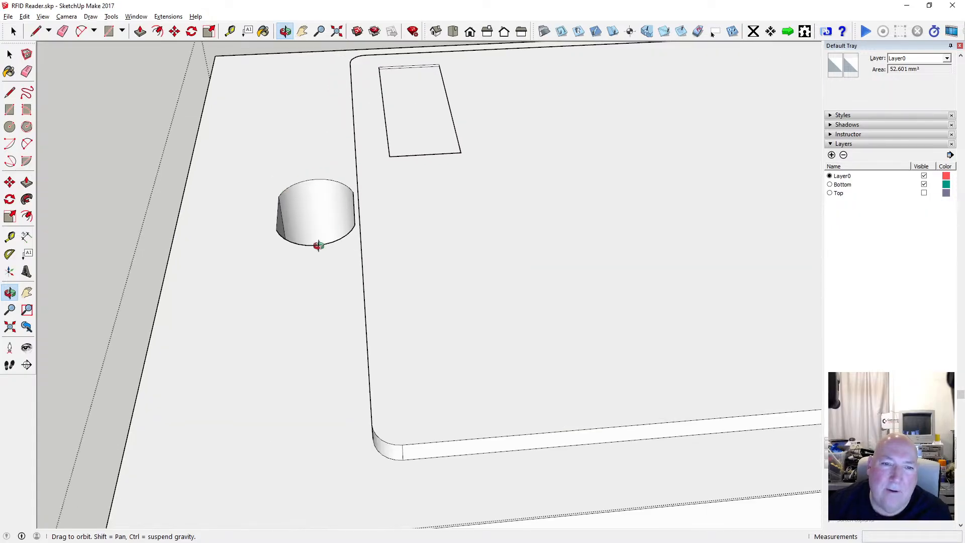
pyautogui.scroll(-8, 267, 206)
pyautogui.scroll(-3, 290, 221)
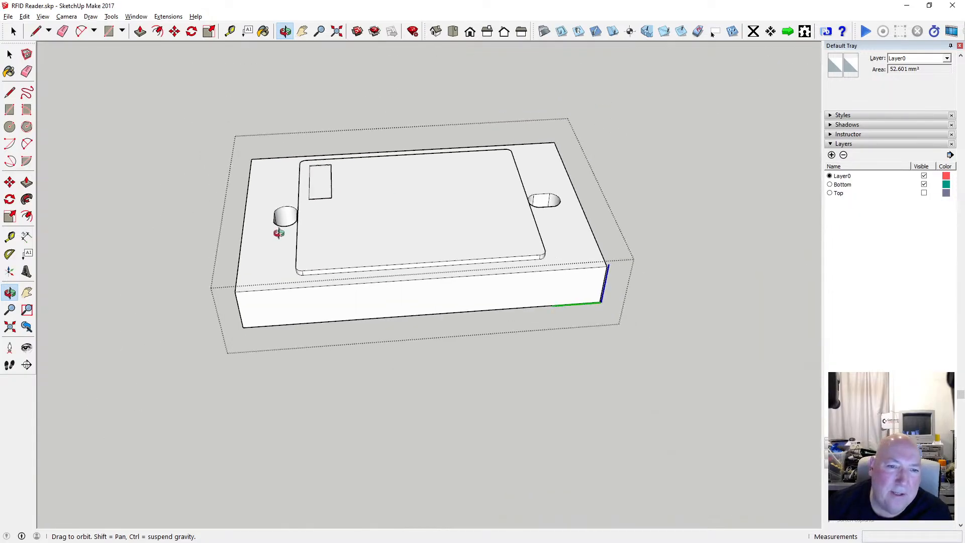
pyautogui.moveTo(287, 252); pyautogui.dragTo(367, 164)
pyautogui.moveTo(343, 201); pyautogui.dragTo(378, 374)
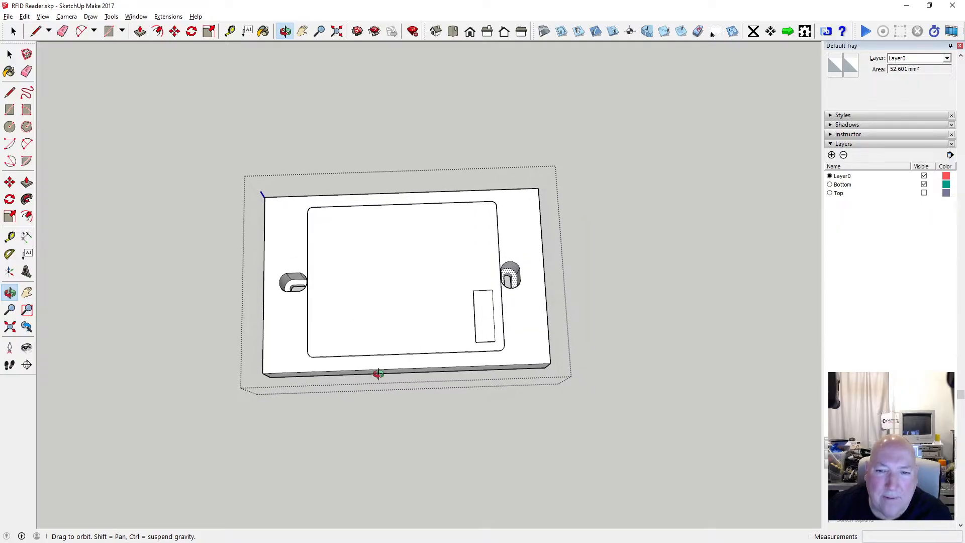
# Clear the selection and save the RFID Reader model.
pyautogui.click(10, 55)
pyautogui.click(149, 129)
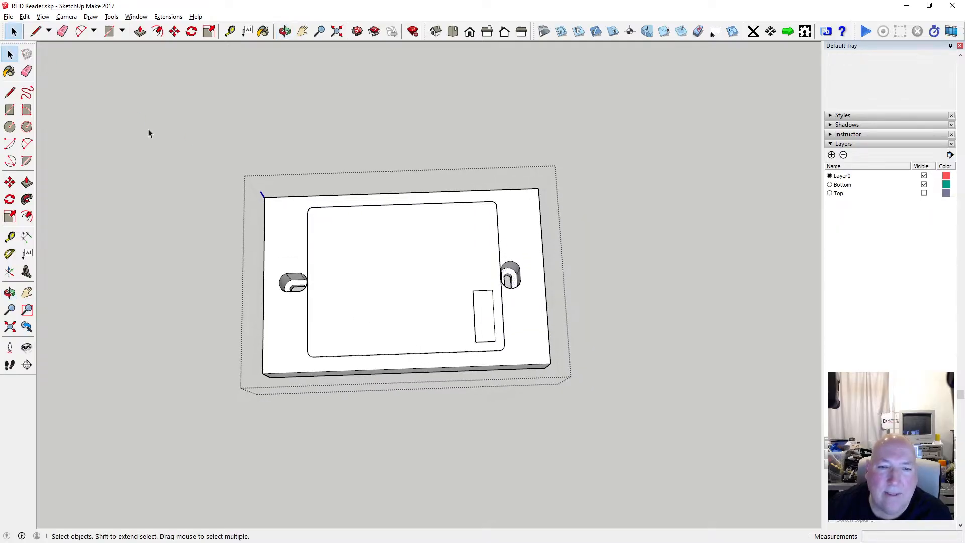
pyautogui.click(8, 16)
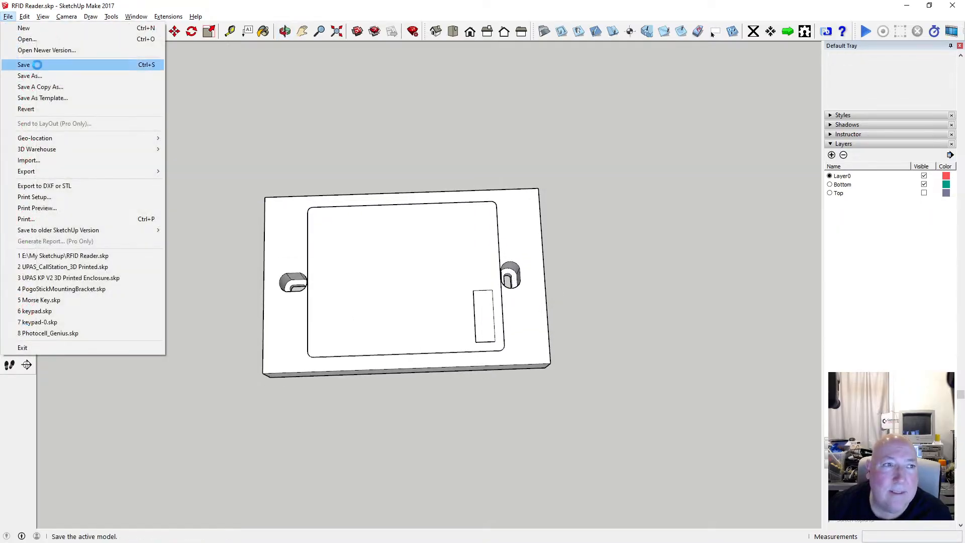
pyautogui.click(20, 65)
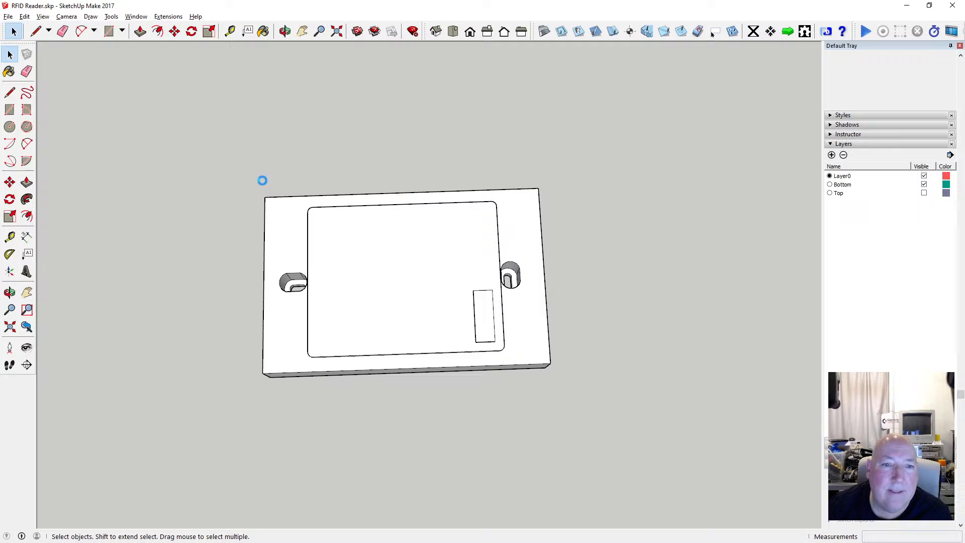
# Show the Top layer and turn on X-ray face display to view the posts inside the assembled case.
pyautogui.click(925, 194)
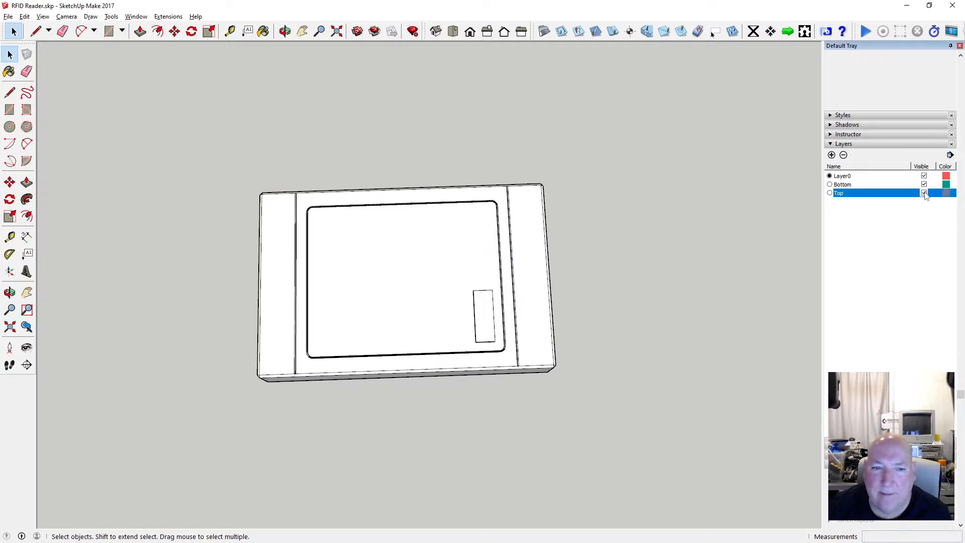
pyautogui.click(285, 31)
pyautogui.moveTo(430, 237); pyautogui.dragTo(457, 226)
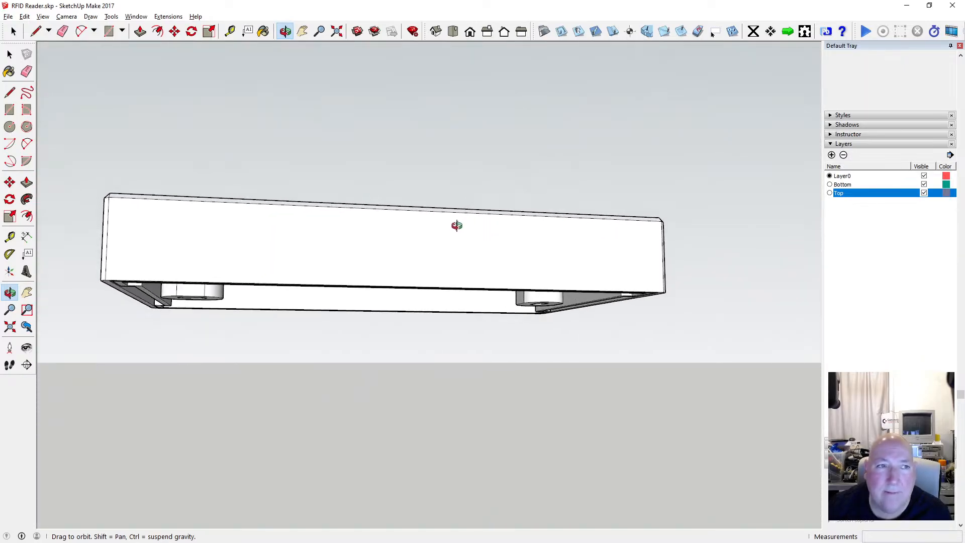
pyautogui.click(43, 16)
pyautogui.moveTo(83, 149)
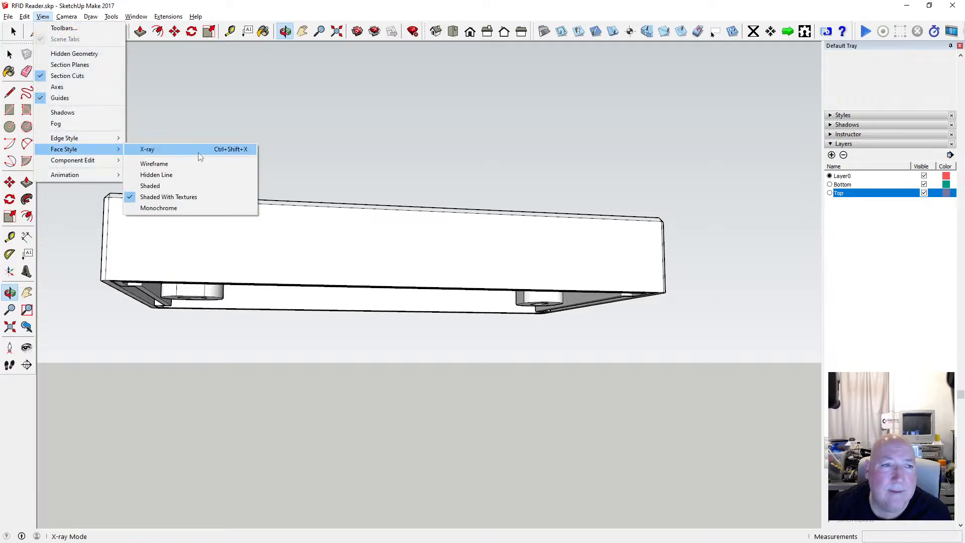
pyautogui.click(196, 149)
pyautogui.moveTo(369, 248); pyautogui.dragTo(453, 222)
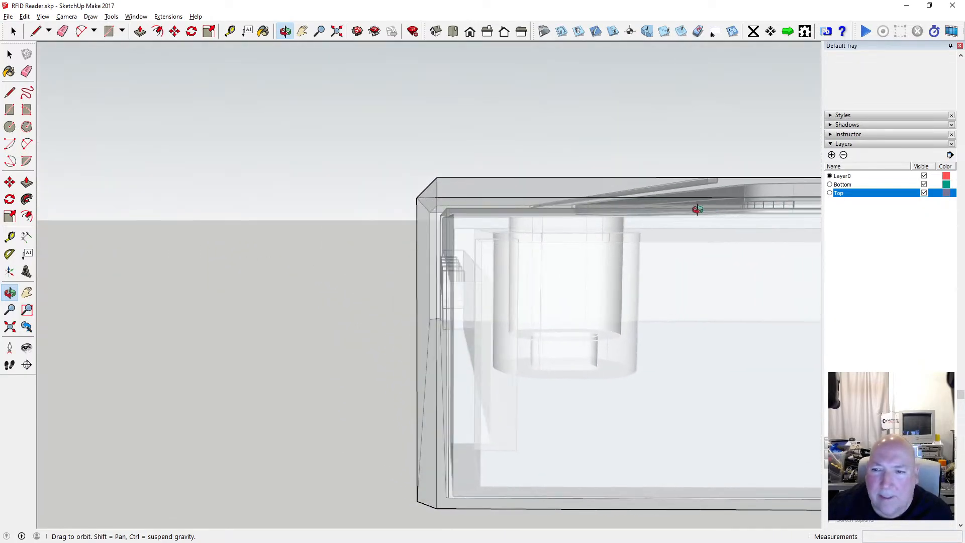
# Examine the mounting posts and their screw holes through the X-rayed case from above, below and the side.
pyautogui.moveTo(698, 209); pyautogui.dragTo(604, 177)
pyautogui.scroll(10, 586, 229)
pyautogui.scroll(-5, 631, 207)
pyautogui.scroll(5, 631, 207)
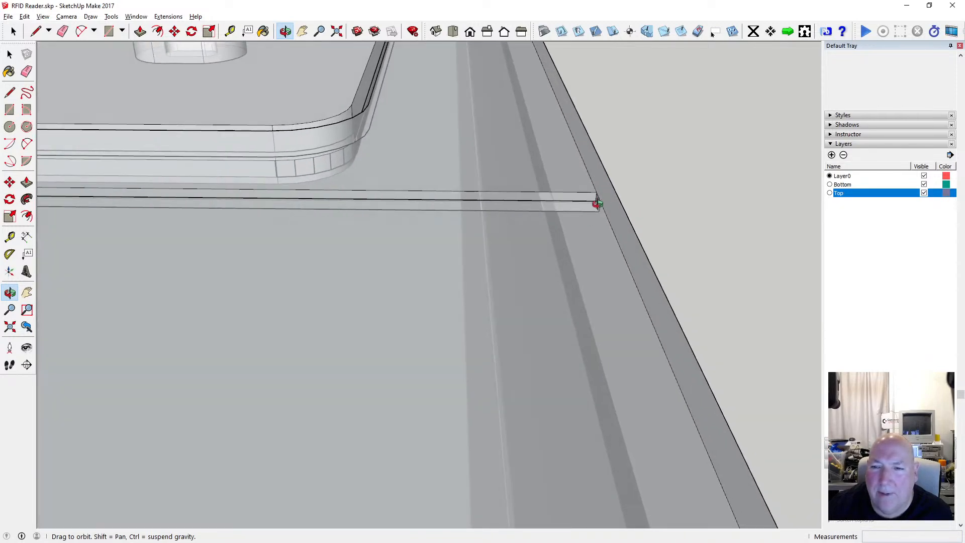
pyautogui.scroll(-5, 634, 203)
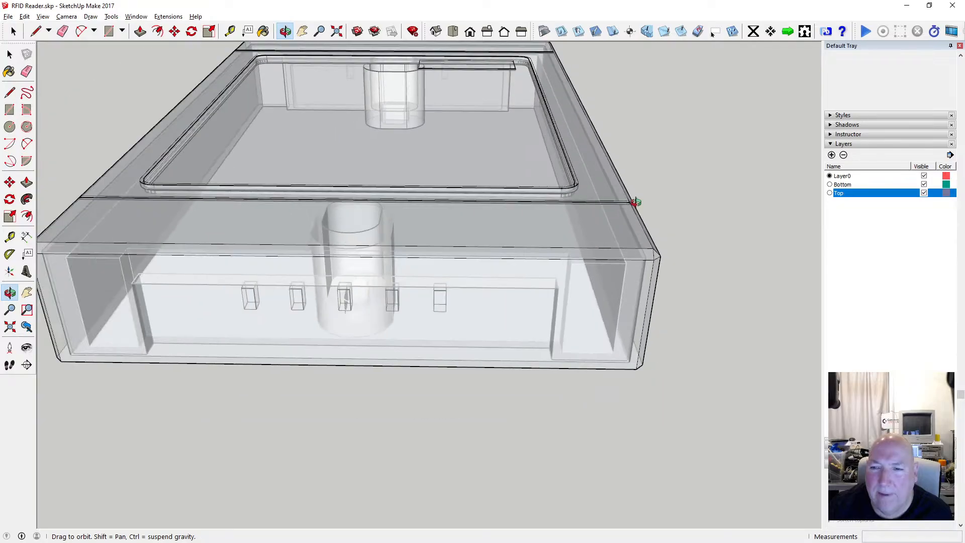
pyautogui.moveTo(625, 217); pyautogui.dragTo(618, 241)
pyautogui.scroll(-3, 622, 233)
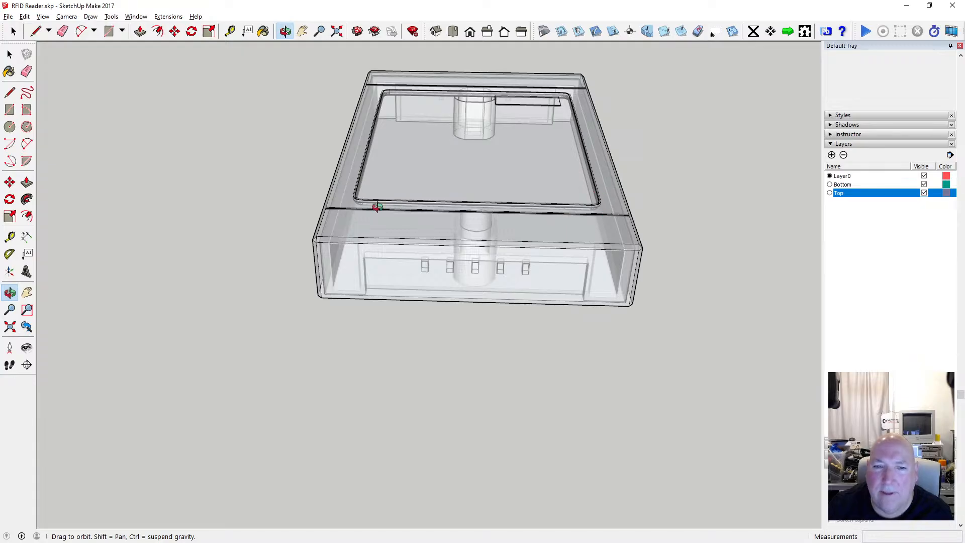
pyautogui.moveTo(440, 236); pyautogui.dragTo(416, 308)
pyautogui.moveTo(456, 218); pyautogui.dragTo(263, 90)
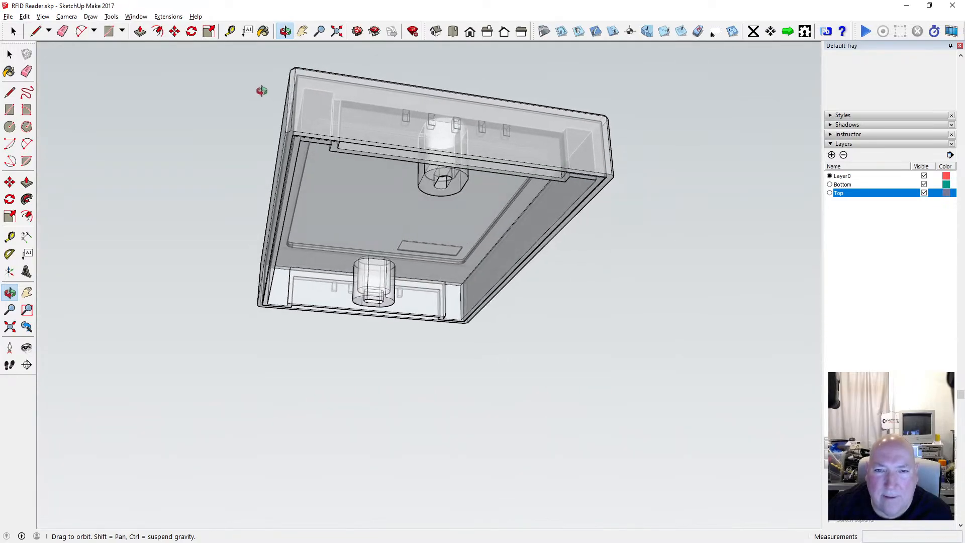
pyautogui.scroll(3, 388, 172)
pyautogui.moveTo(387, 168); pyautogui.dragTo(550, 288)
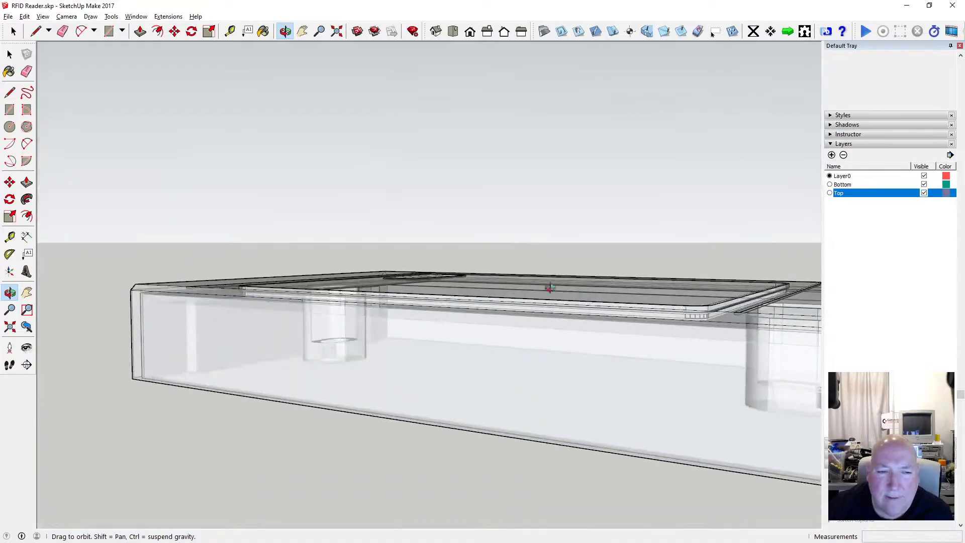
pyautogui.moveTo(257, 330); pyautogui.dragTo(307, 330)
pyautogui.scroll(-5, 437, 355)
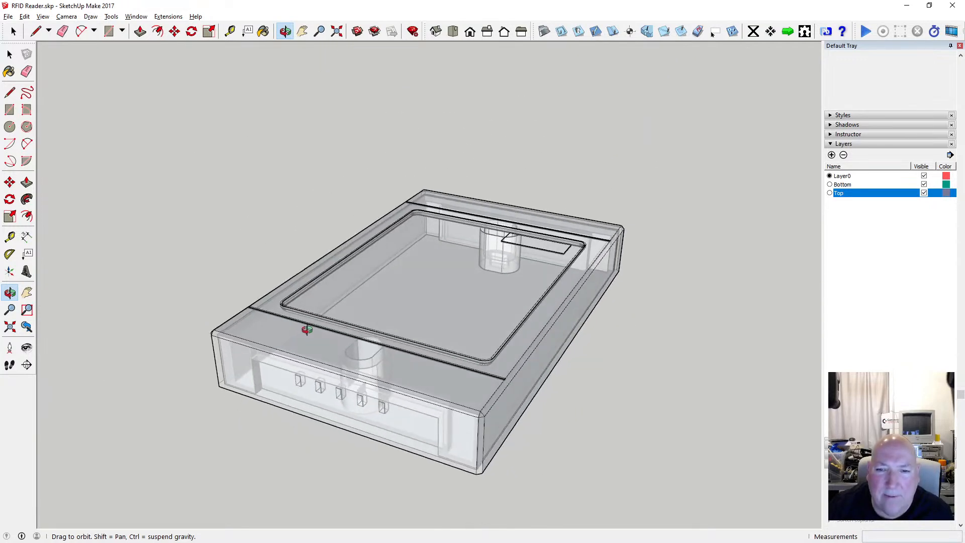
# Turn off the X-ray face display and inspect the case's outside and the slotted posts inside it.
pyautogui.click(25, 16)
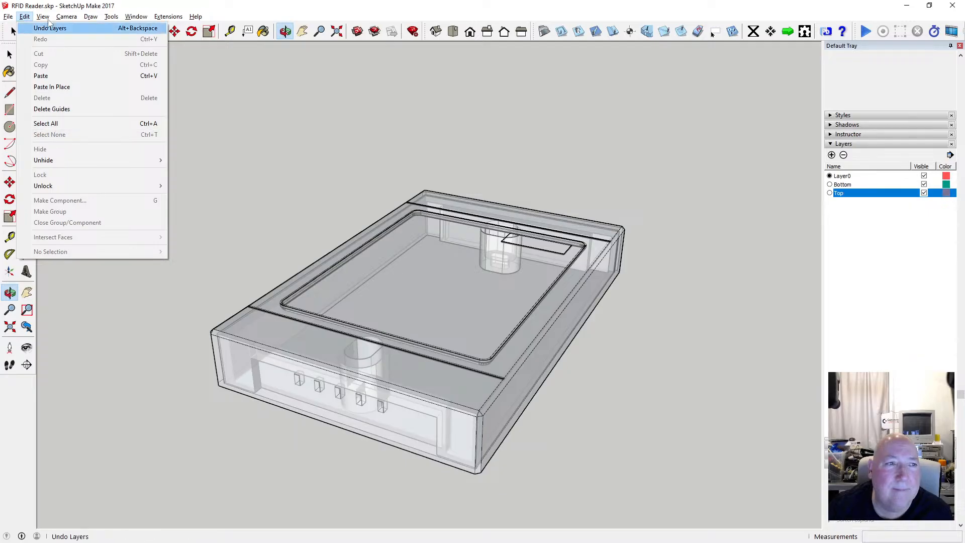
pyautogui.moveTo(42, 18)
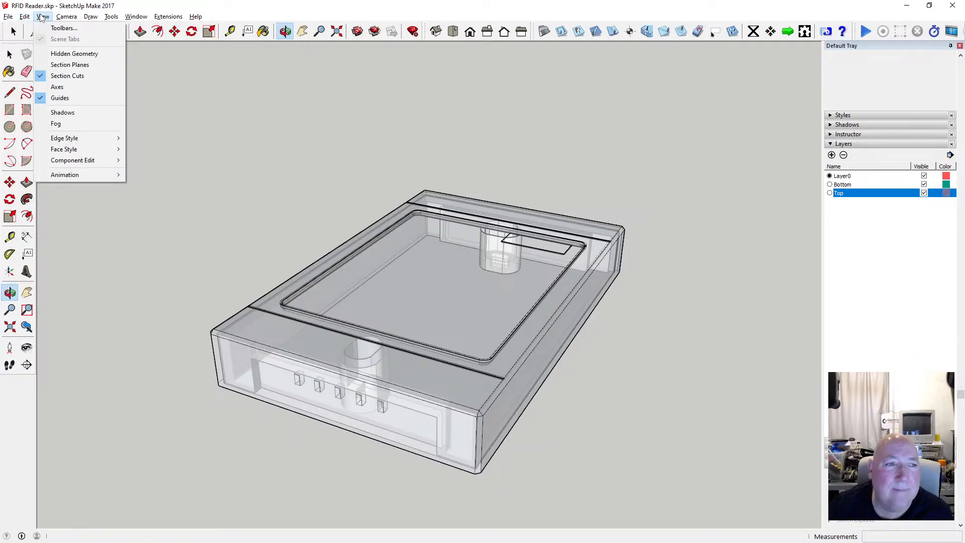
pyautogui.click(143, 149)
pyautogui.scroll(-3, 314, 146)
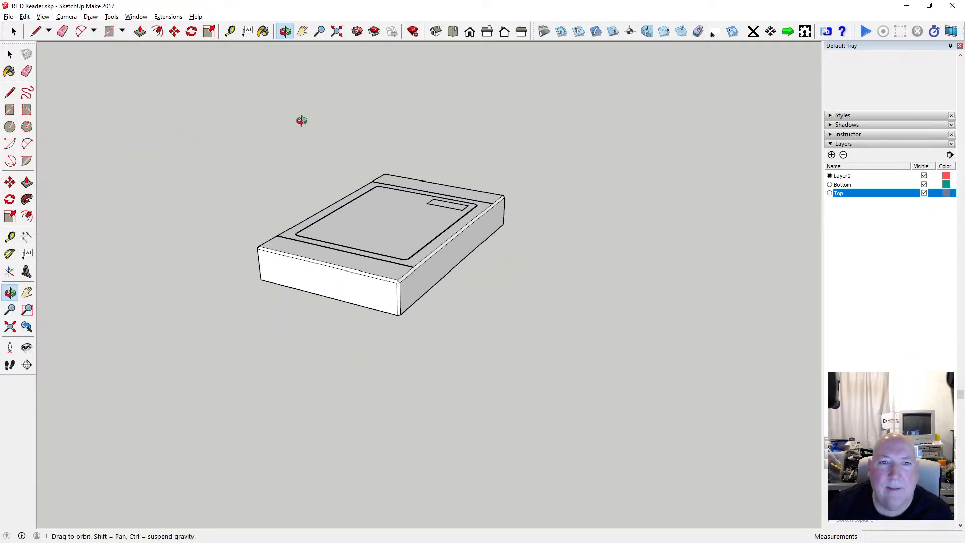
pyautogui.moveTo(401, 217); pyautogui.dragTo(366, 248)
pyautogui.scroll(2, 381, 243)
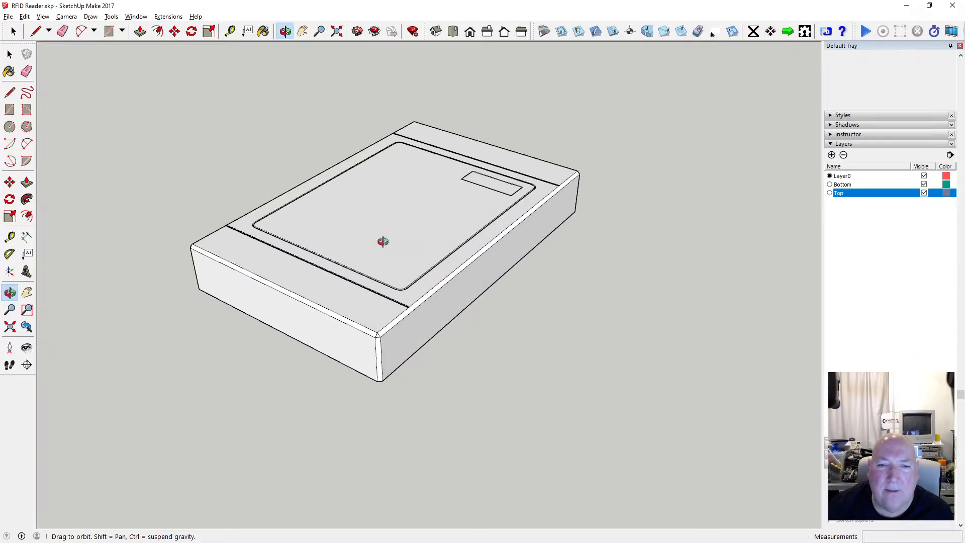
pyautogui.moveTo(480, 230); pyautogui.dragTo(350, 148)
pyautogui.moveTo(329, 214); pyautogui.dragTo(387, 203)
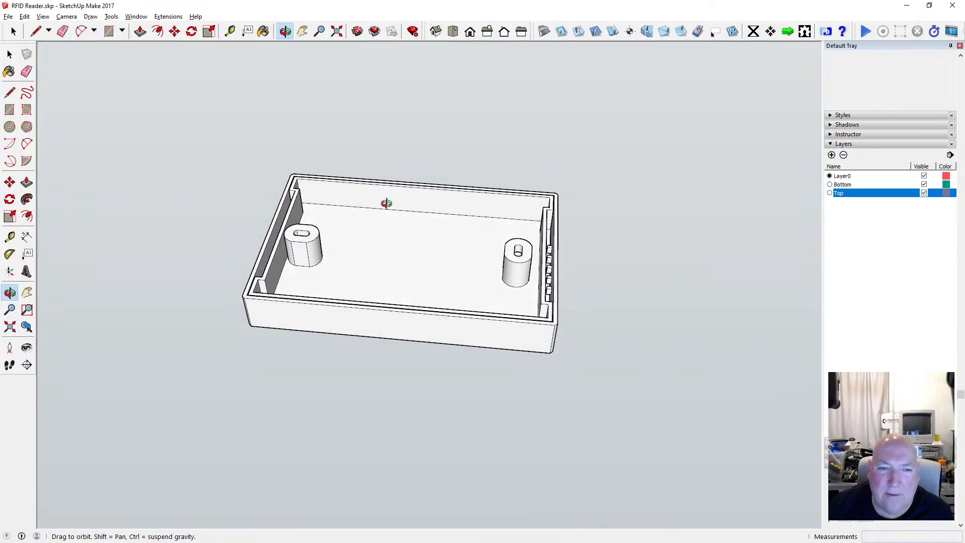
pyautogui.scroll(5, 402, 244)
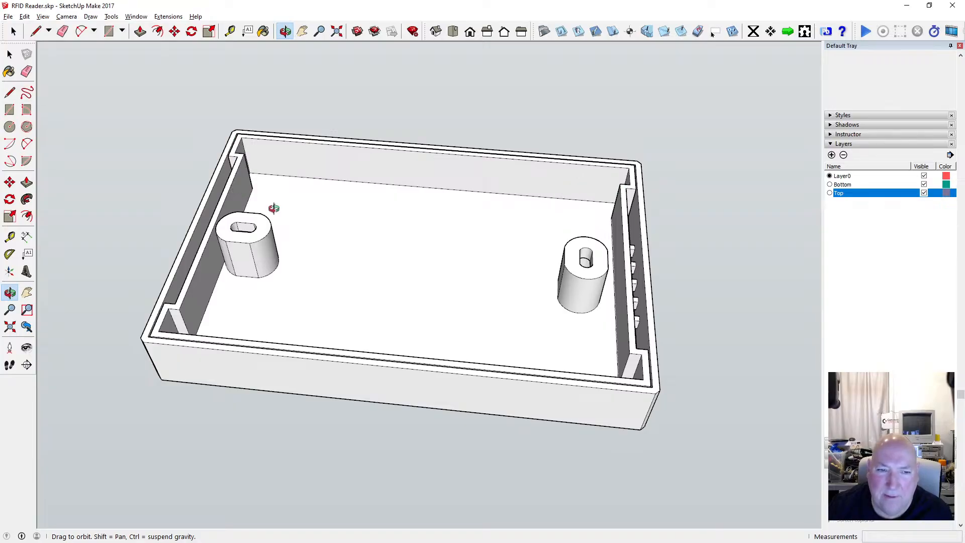
pyautogui.moveTo(555, 204); pyautogui.dragTo(409, 327)
# Open the case's top cover for editing and hide the rest of the model.
pyautogui.click(12, 55)
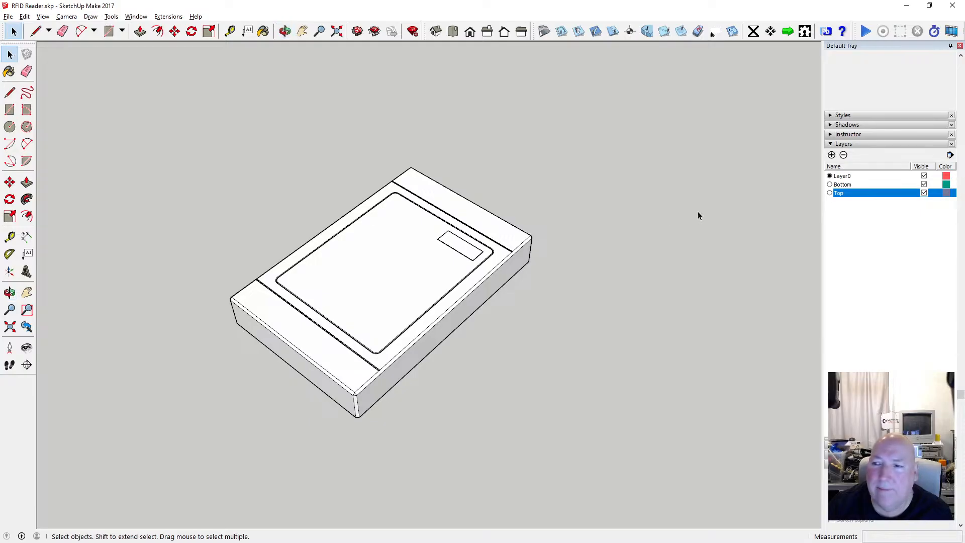
pyautogui.doubleClick(506, 231)
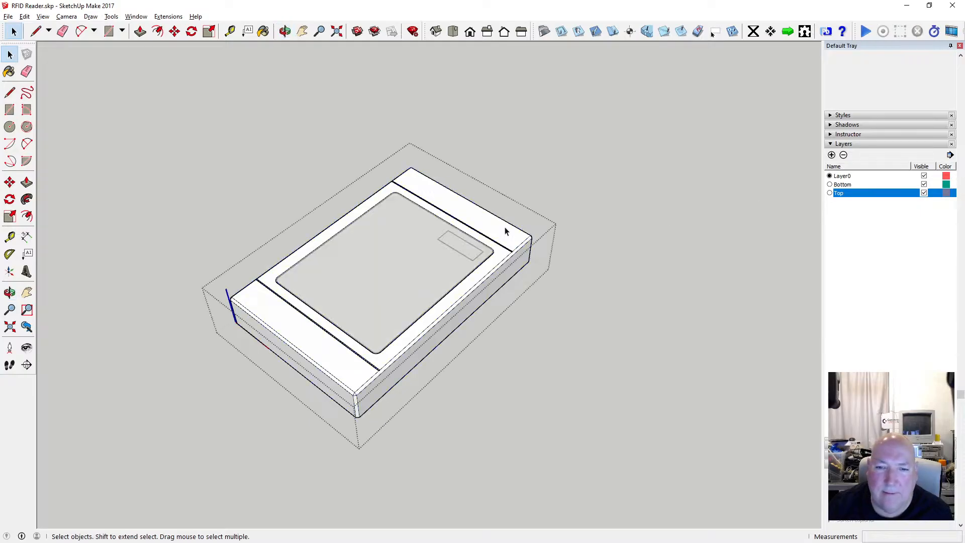
pyautogui.scroll(-3, 505, 226)
pyautogui.scroll(2, 505, 225)
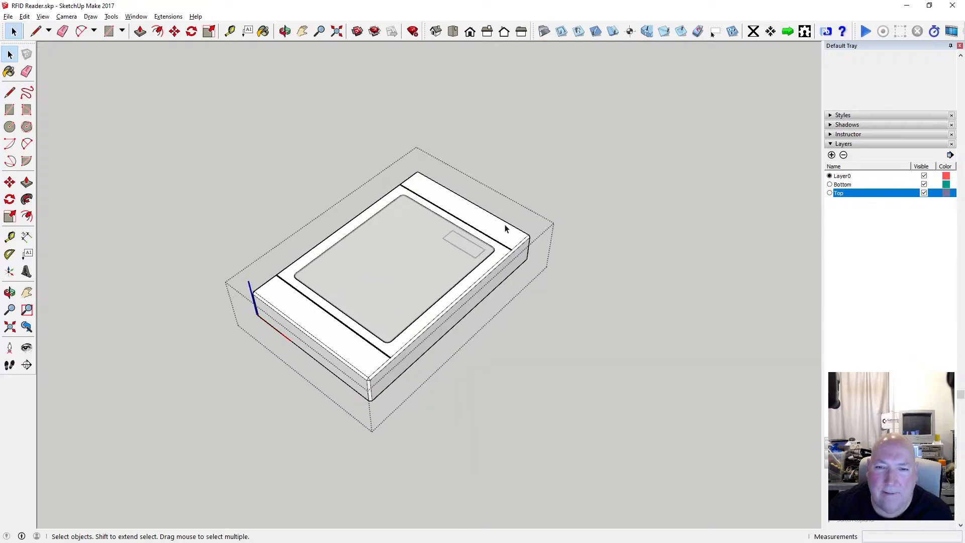
pyautogui.click(42, 17)
pyautogui.moveTo(90, 162)
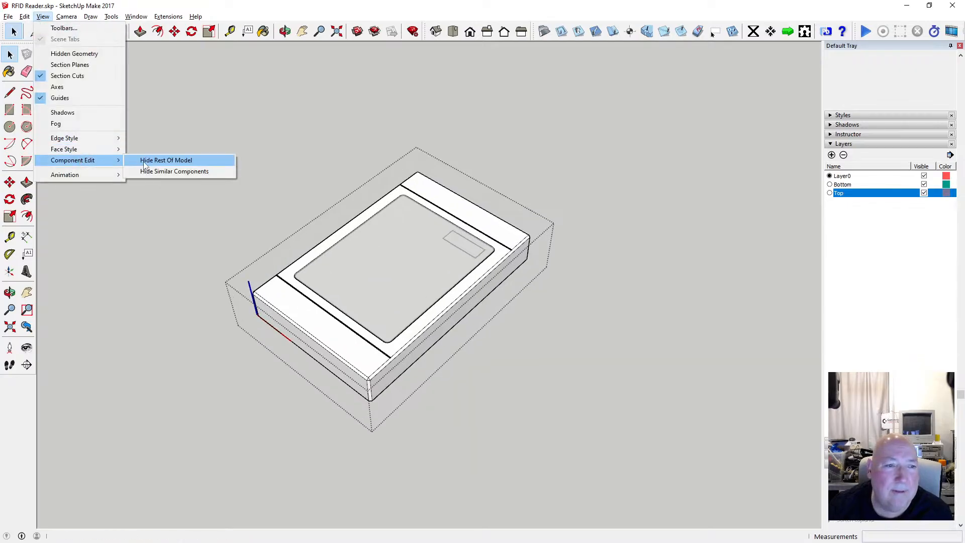
pyautogui.click(145, 161)
pyautogui.scroll(-1, 394, 139)
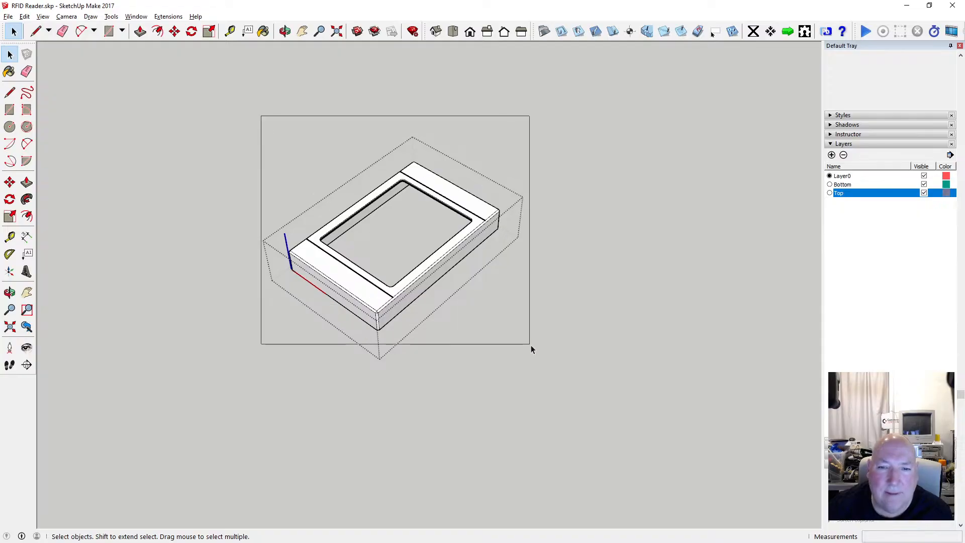
pyautogui.moveTo(531, 347); pyautogui.dragTo(528, 346)
pyautogui.rightClick(461, 252)
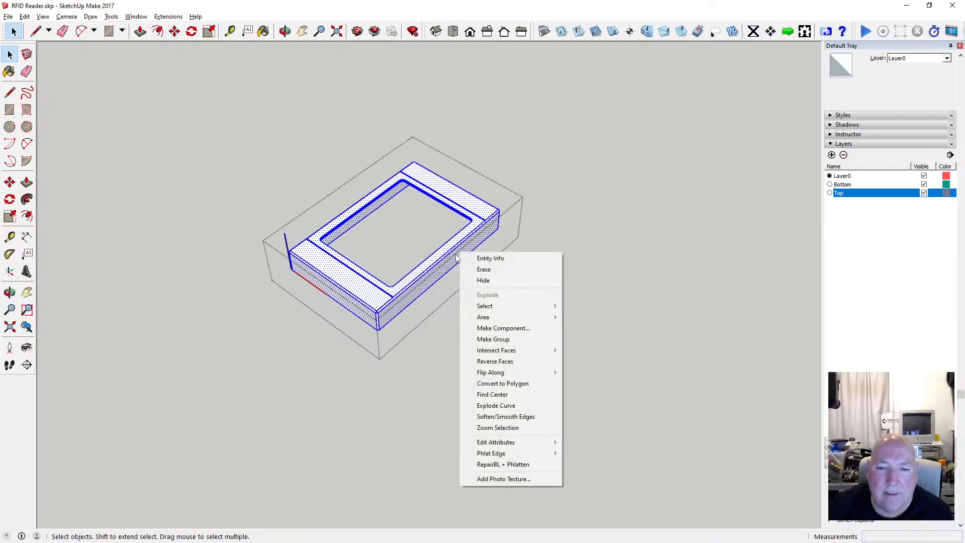
pyautogui.click(533, 416)
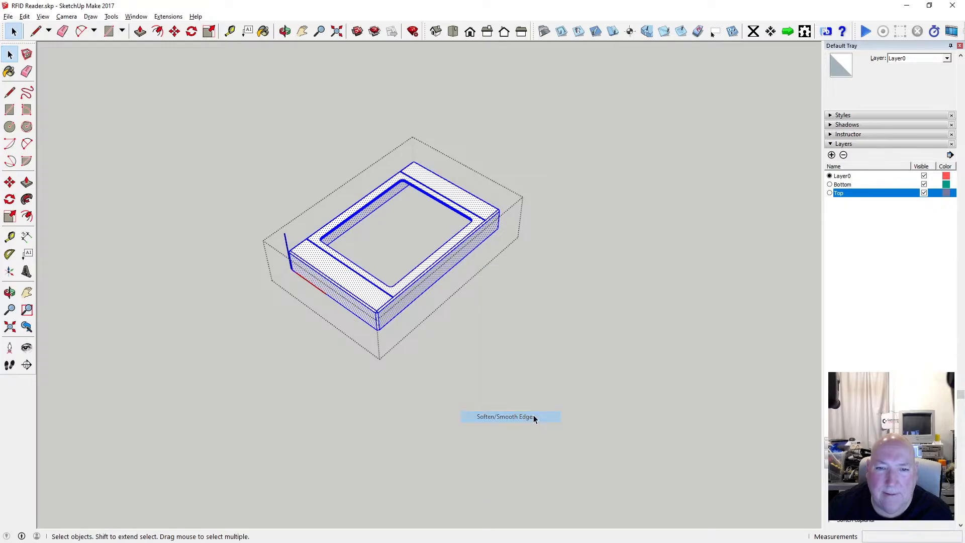
pyautogui.click(505, 239)
pyautogui.scroll(2, 404, 215)
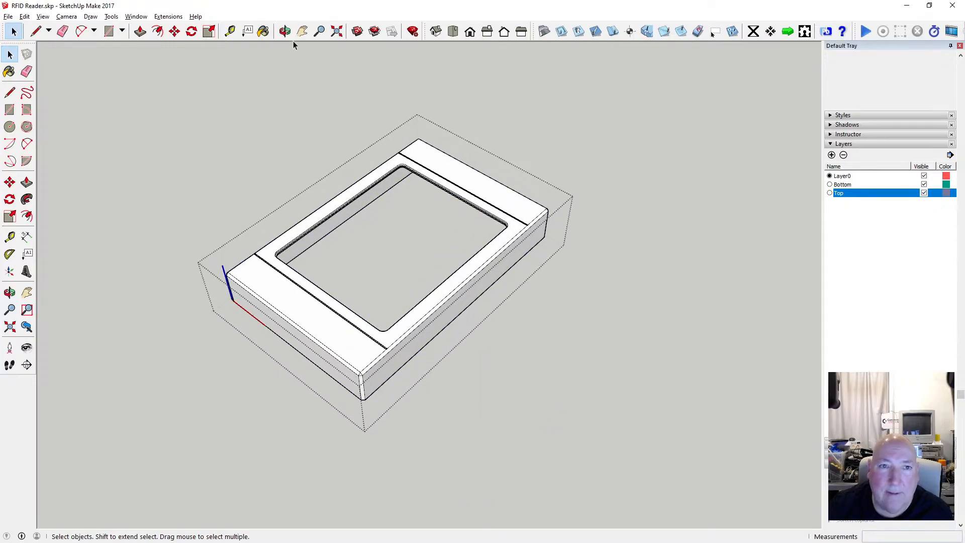
pyautogui.click(285, 31)
pyautogui.moveTo(382, 176); pyautogui.dragTo(470, 360)
pyautogui.scroll(-2, 371, 234)
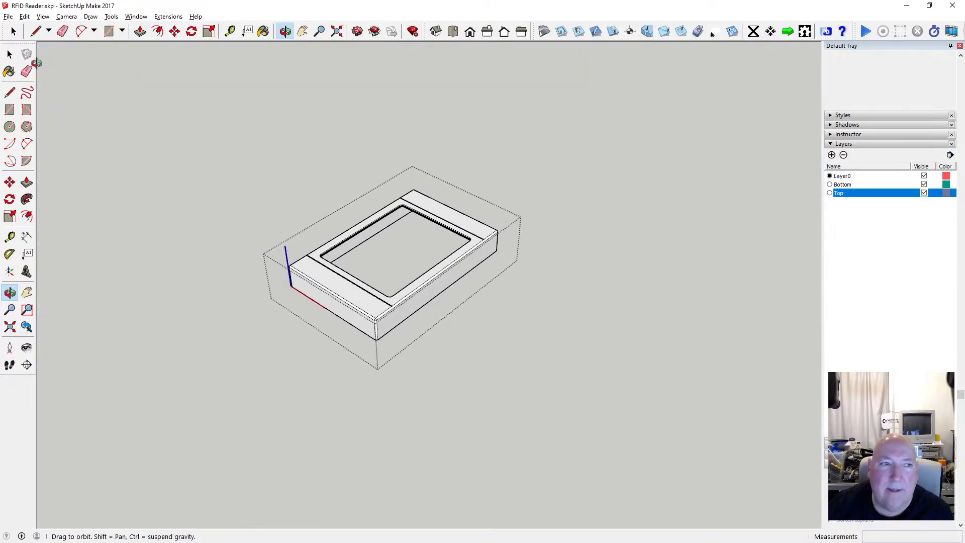
# Select all of the top cover's geometry and start exporting it with the stl option.
pyautogui.click(9, 54)
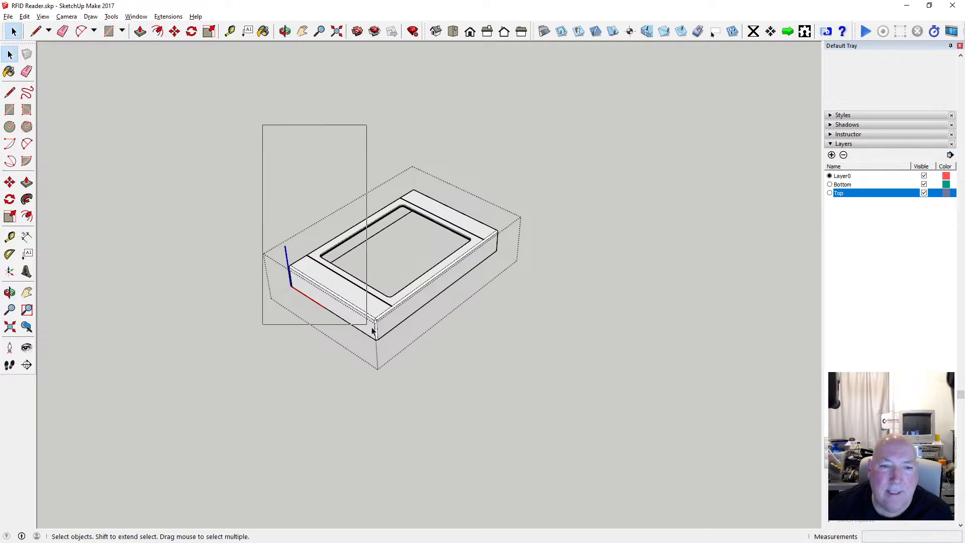
pyautogui.moveTo(499, 346); pyautogui.dragTo(503, 351)
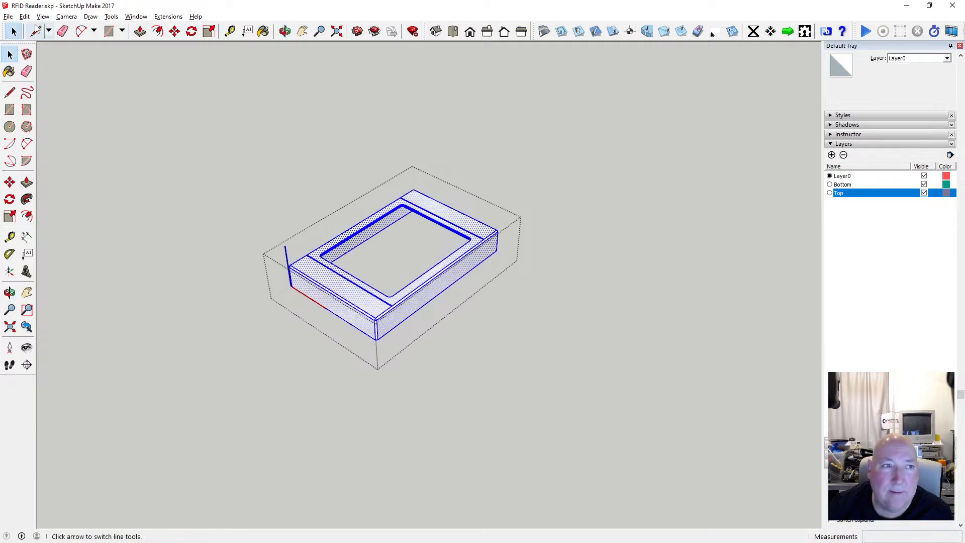
pyautogui.click(8, 16)
pyautogui.click(65, 186)
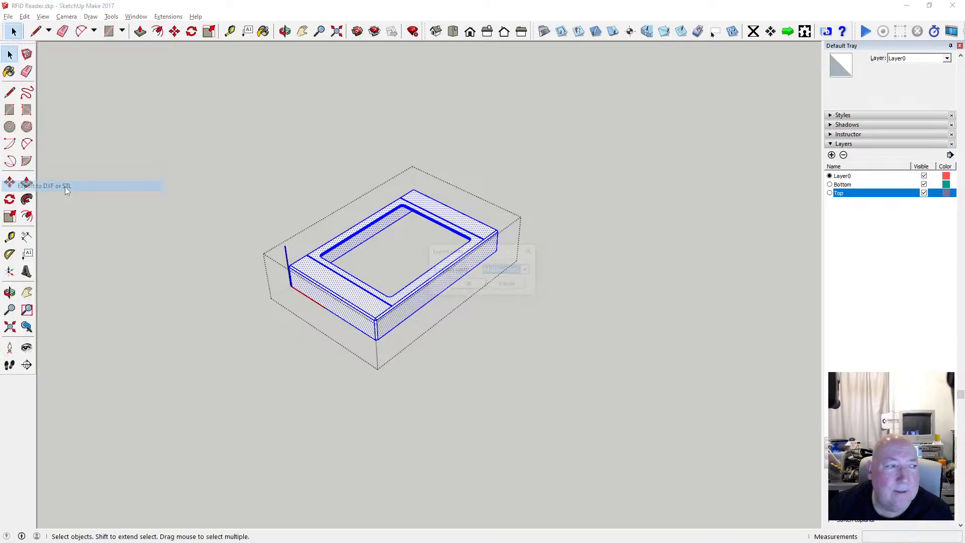
pyautogui.click(468, 285)
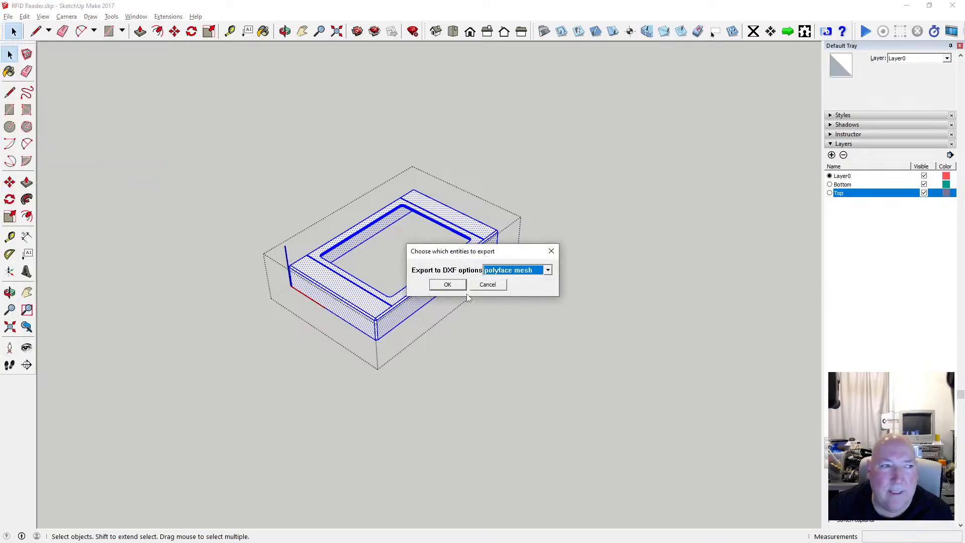
pyautogui.click(541, 272)
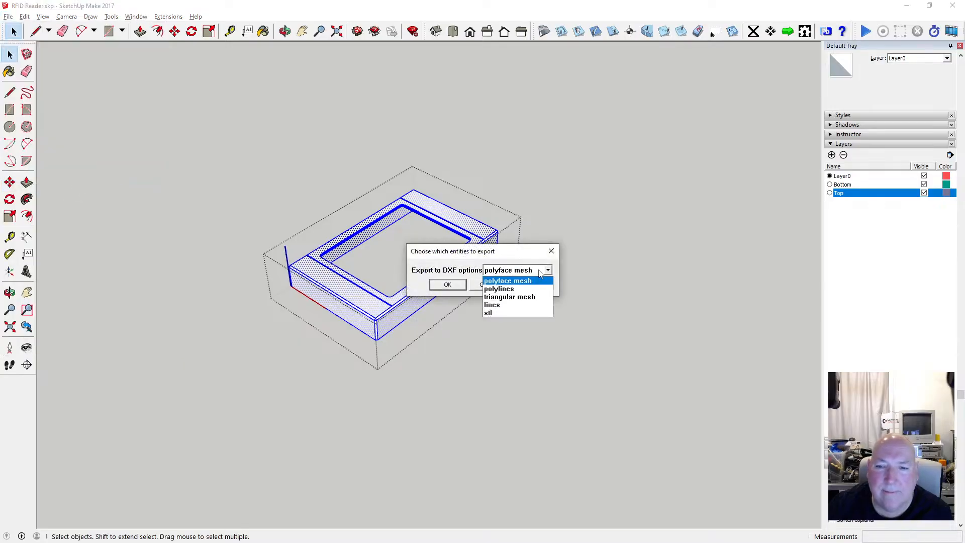
pyautogui.click(518, 313)
pyautogui.click(460, 286)
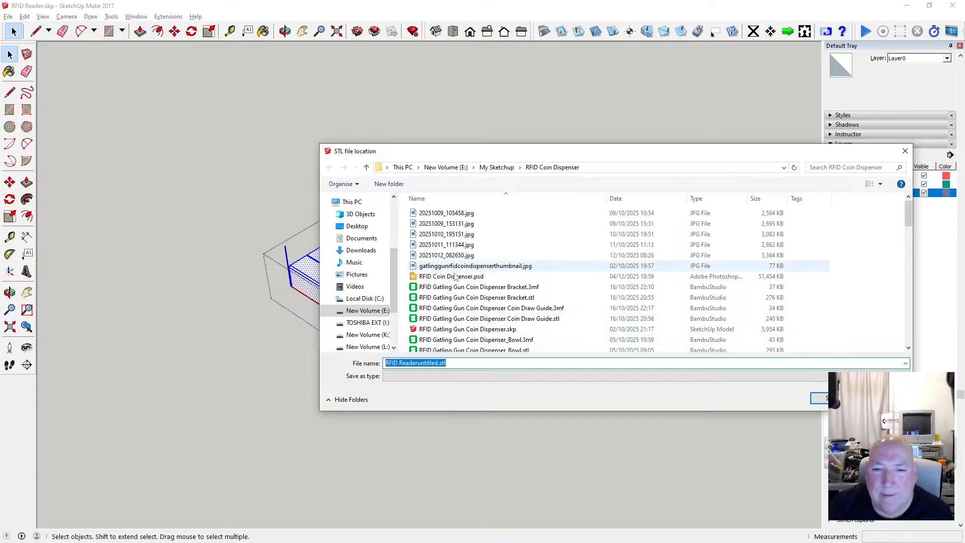
# Save the export over "RFID Reader Style Enclosure Top Cover .stl" in the RFID Coin Dispenser folder and leave the cover's editing mode.
pyautogui.scroll(-6, 501, 302)
pyautogui.scroll(-6, 503, 284)
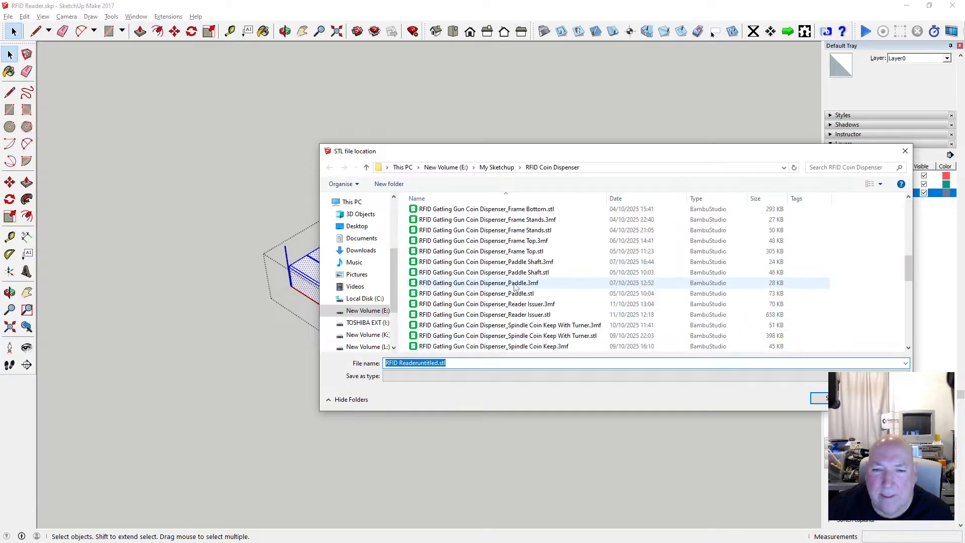
pyautogui.scroll(2, 515, 287)
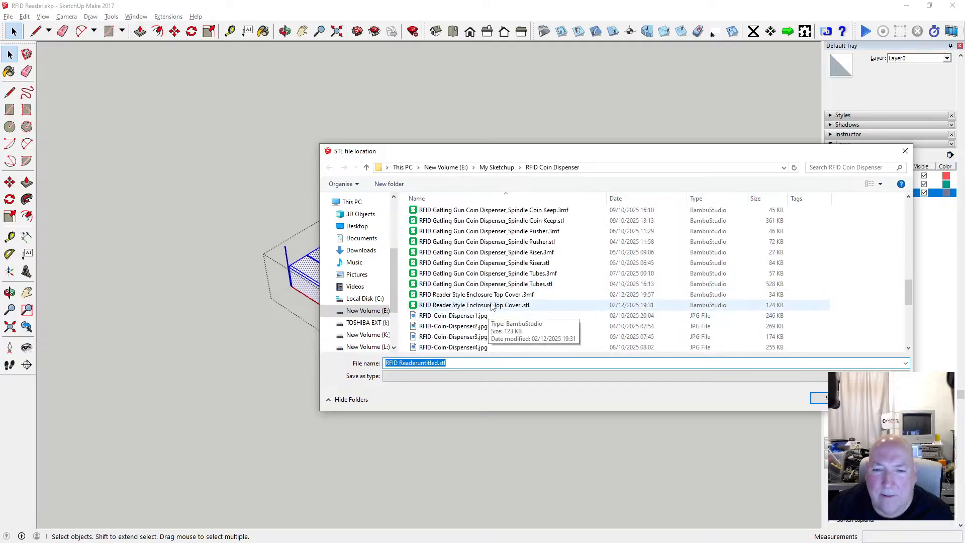
pyautogui.click(542, 308)
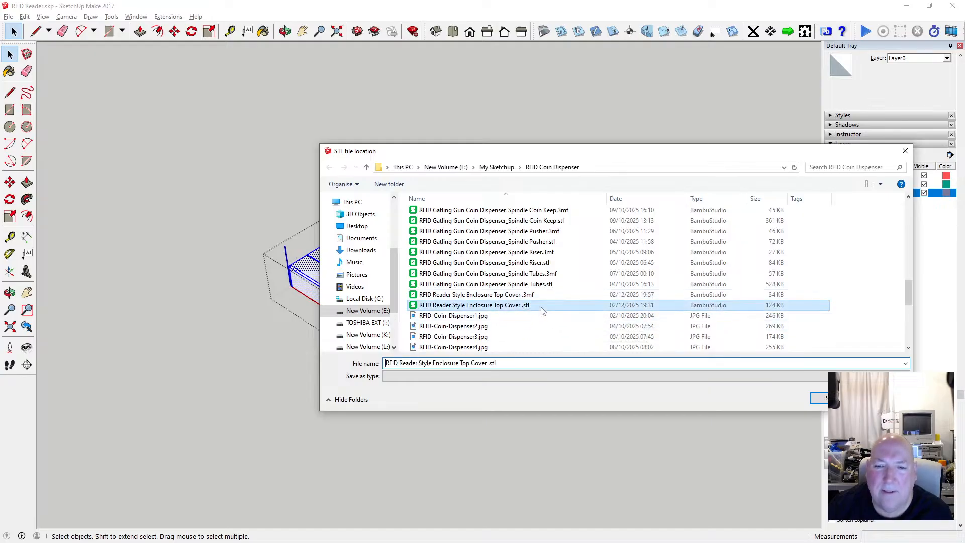
pyautogui.click(820, 400)
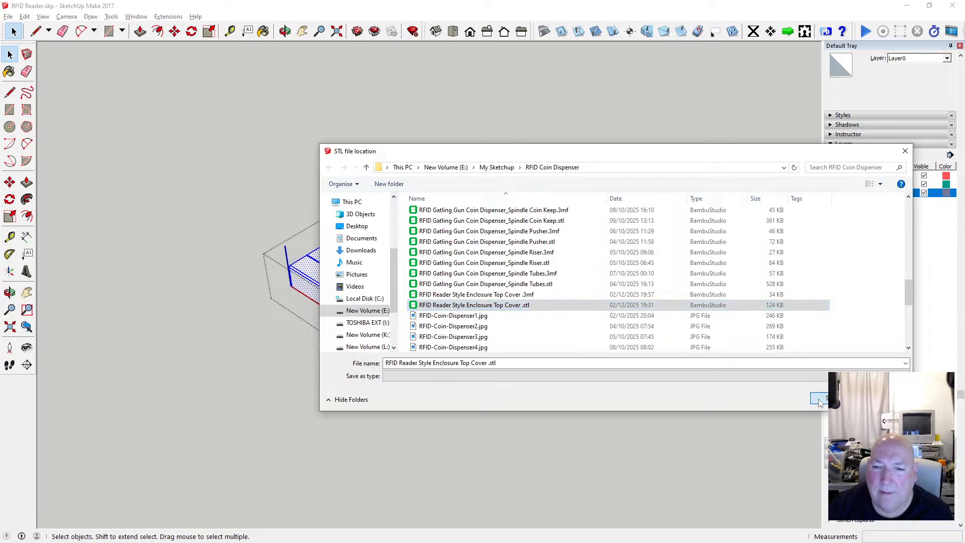
pyautogui.click(510, 277)
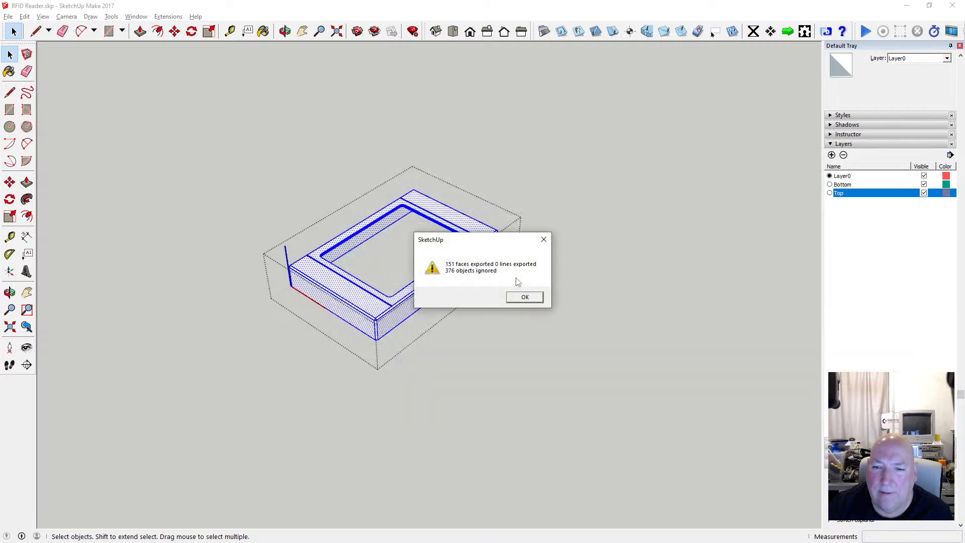
pyautogui.click(522, 298)
pyautogui.click(520, 291)
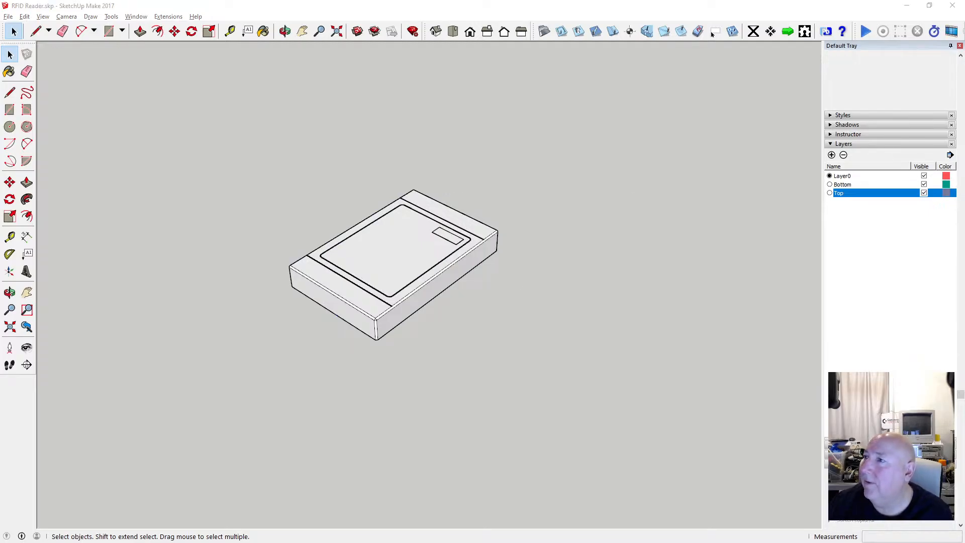
# Bring the Bambu Studio window onto this screen and maximize it.
pyautogui.moveTo(964, 81)
pyautogui.mouseDown()
pyautogui.moveTo(518, 87)
pyautogui.moveTo(281, 55)
pyautogui.mouseUp()
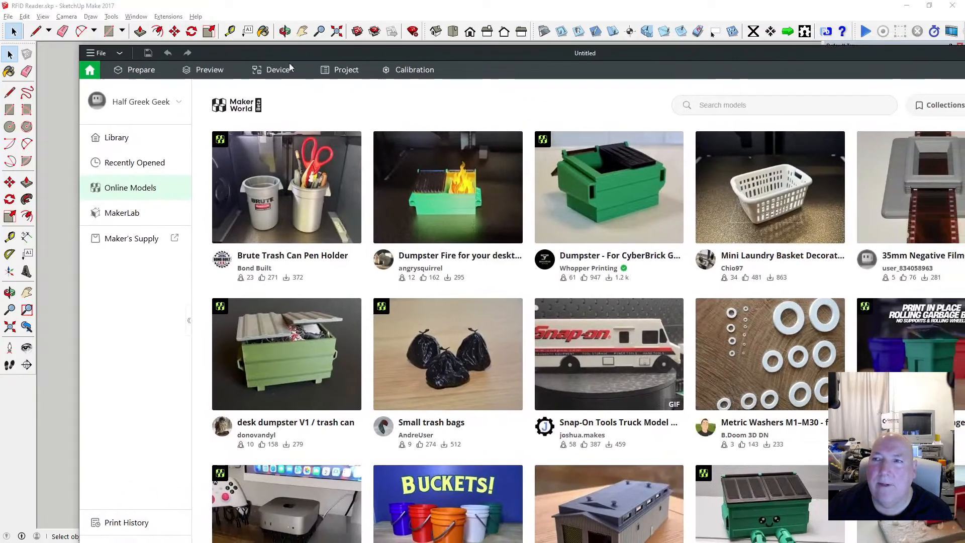
pyautogui.doubleClick(665, 52)
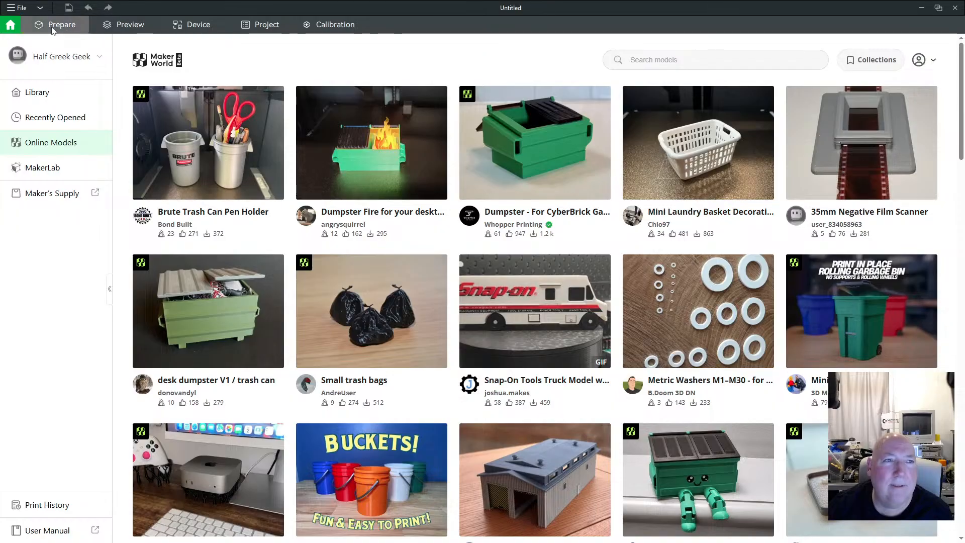
# Start a new project and import "RFID Reader Style Enclosure Top Cover .stl" from the RFID Coin Dispenser folder.
pyautogui.click(20, 7)
pyautogui.click(26, 22)
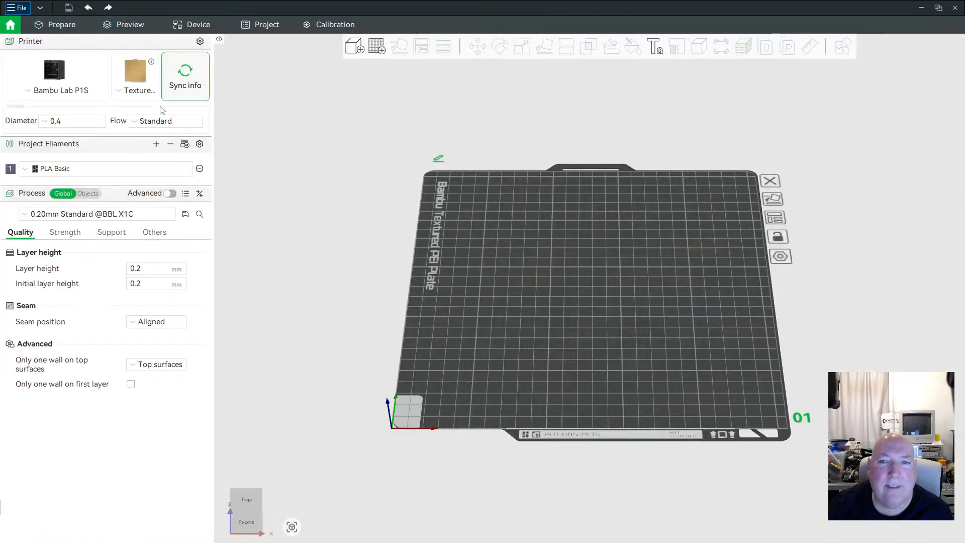
pyautogui.click(19, 7)
pyautogui.moveTo(128, 80)
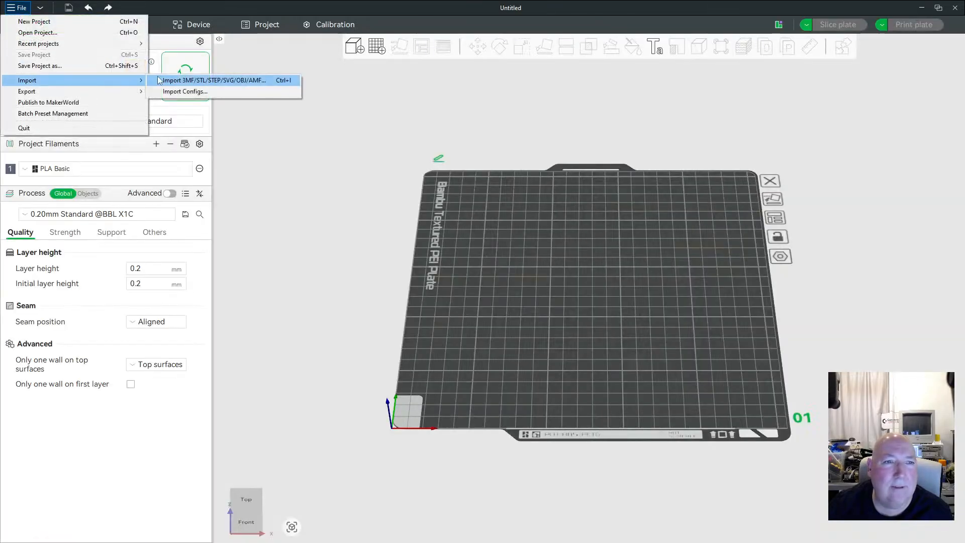
pyautogui.click(190, 81)
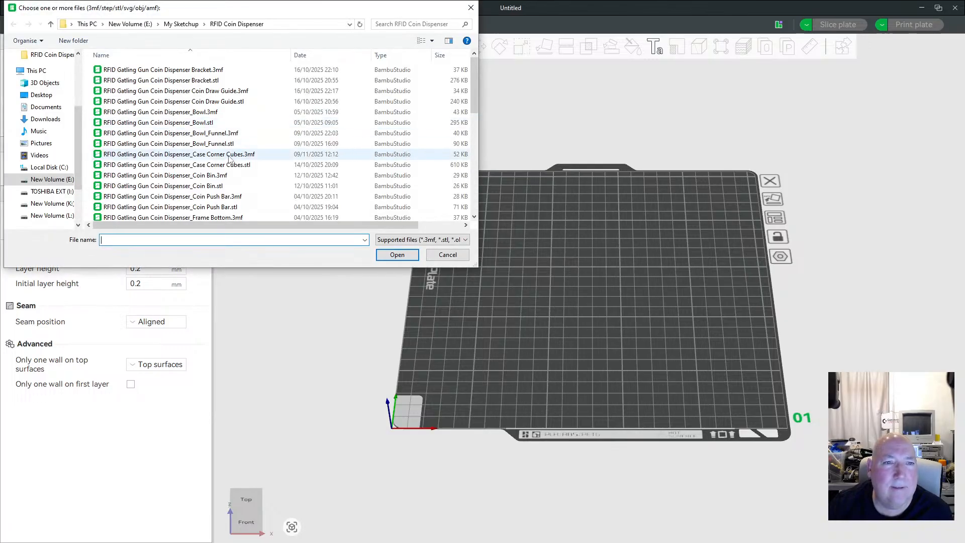
pyautogui.scroll(-10, 229, 158)
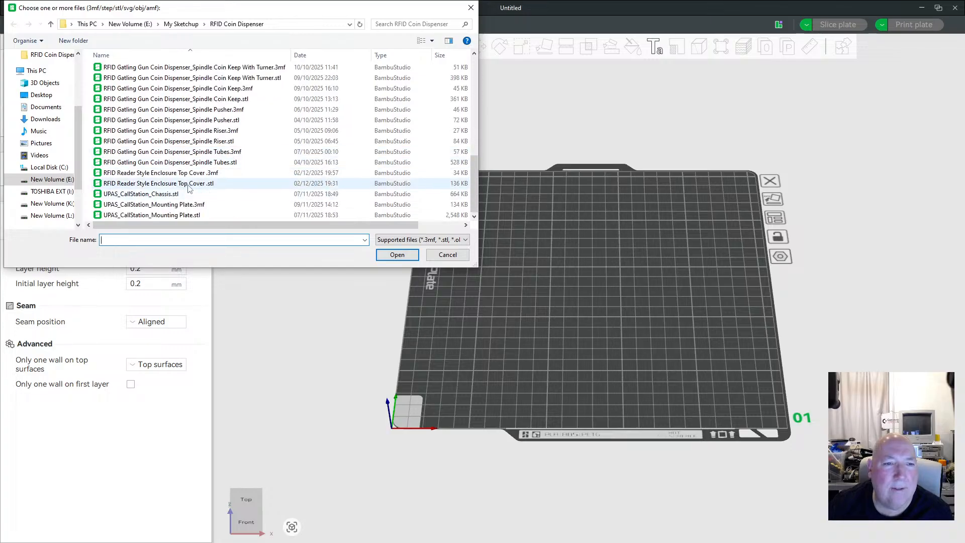
pyautogui.click(322, 183)
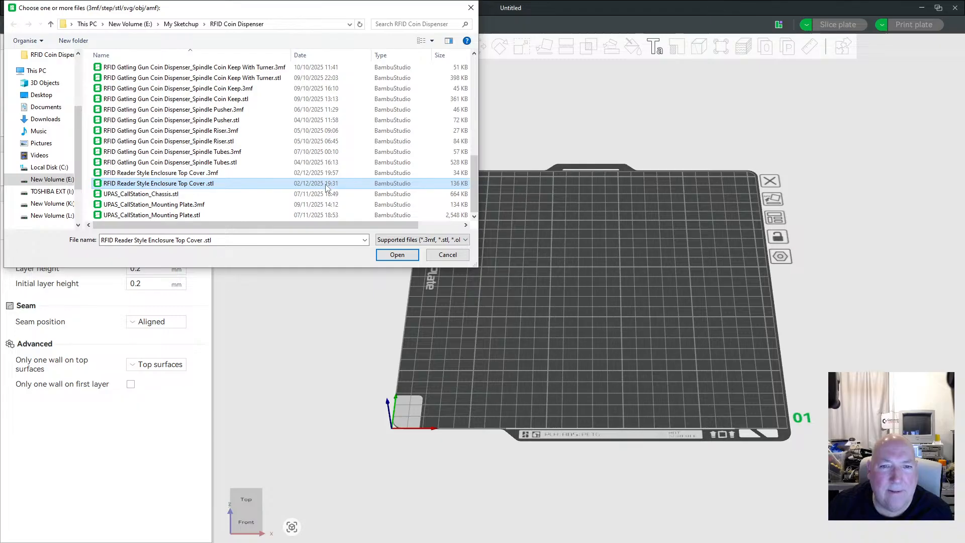
pyautogui.click(405, 259)
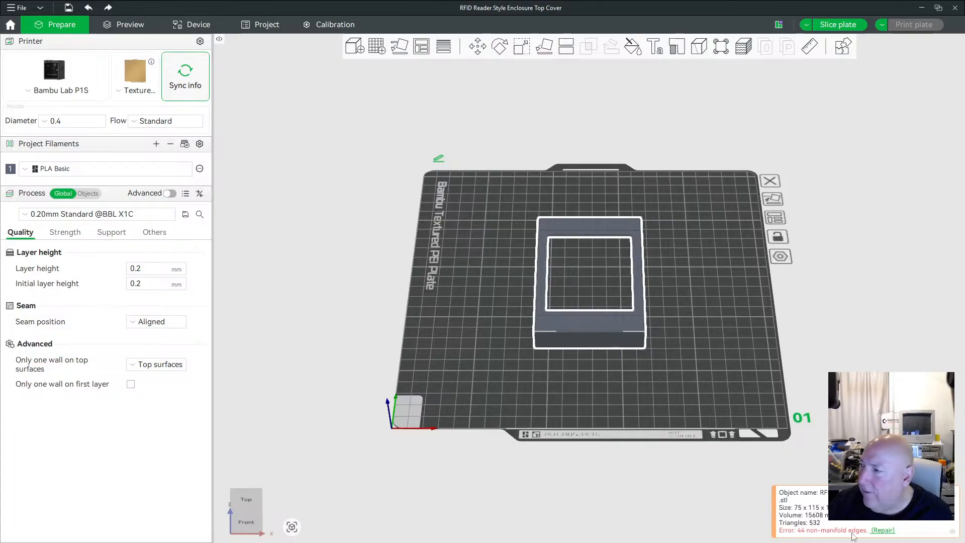
# Repair the imported top cover's non-manifold edges and check the model from several angles.
pyautogui.click(888, 531)
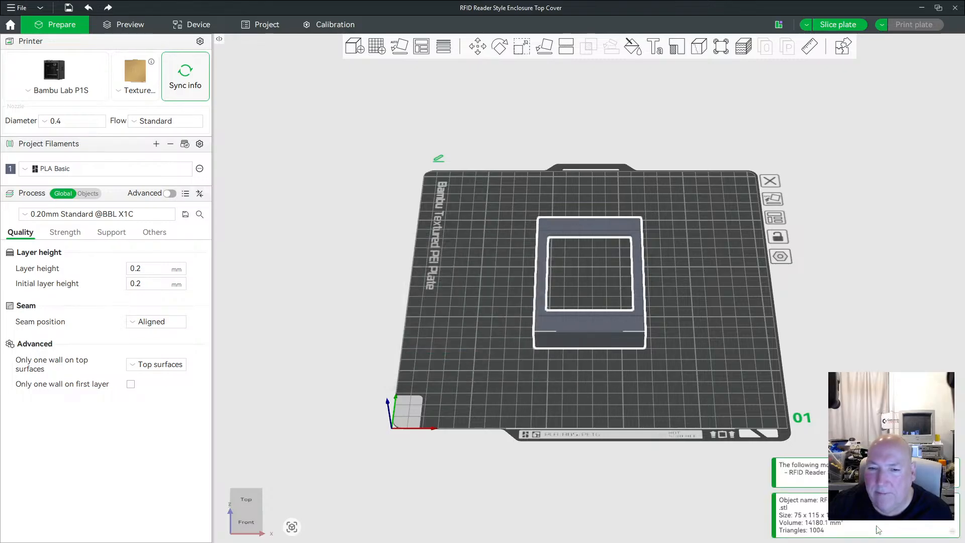
pyautogui.moveTo(695, 336); pyautogui.dragTo(659, 312)
pyautogui.scroll(7, 621, 298)
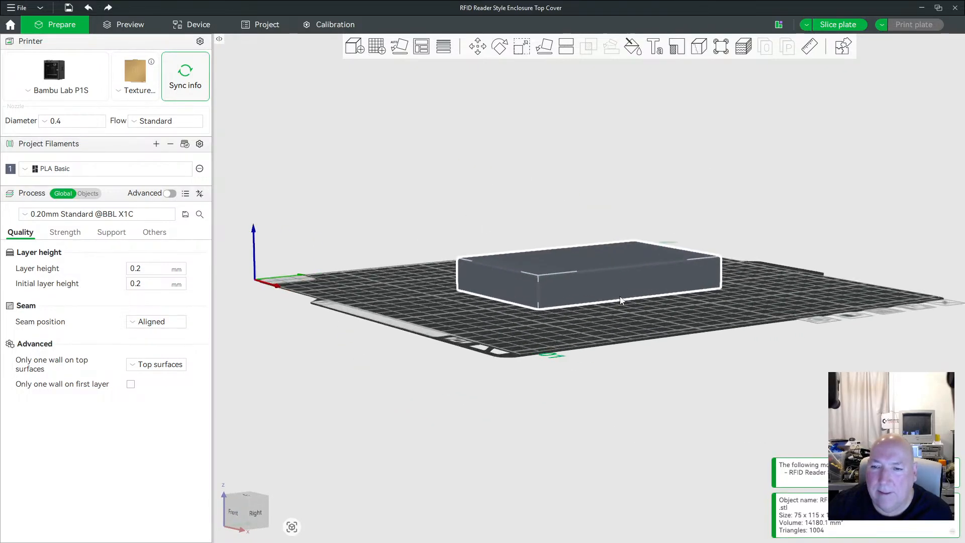
pyautogui.moveTo(591, 327); pyautogui.dragTo(664, 366)
pyautogui.scroll(-5, 665, 361)
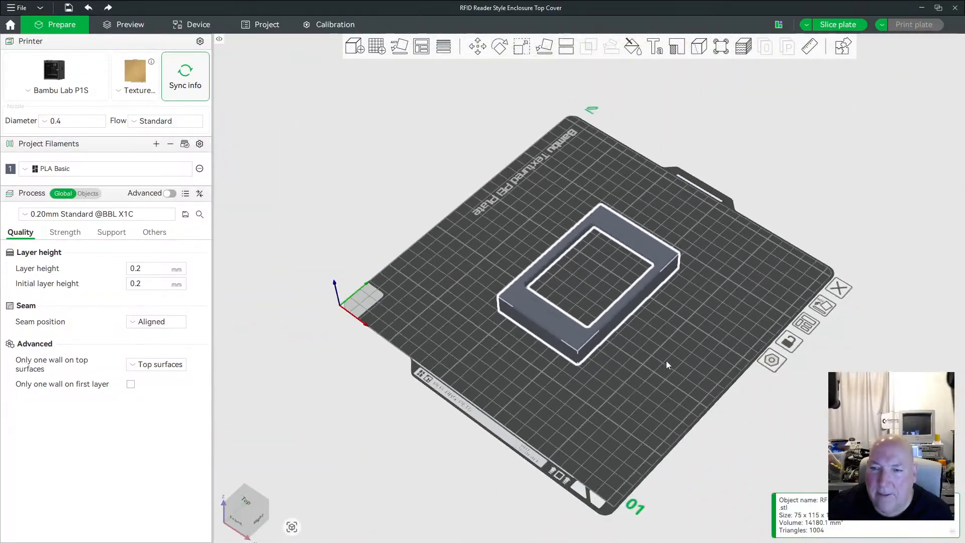
# Auto-orient the top cover on the build plate and view how it is placed.
pyautogui.click(397, 48)
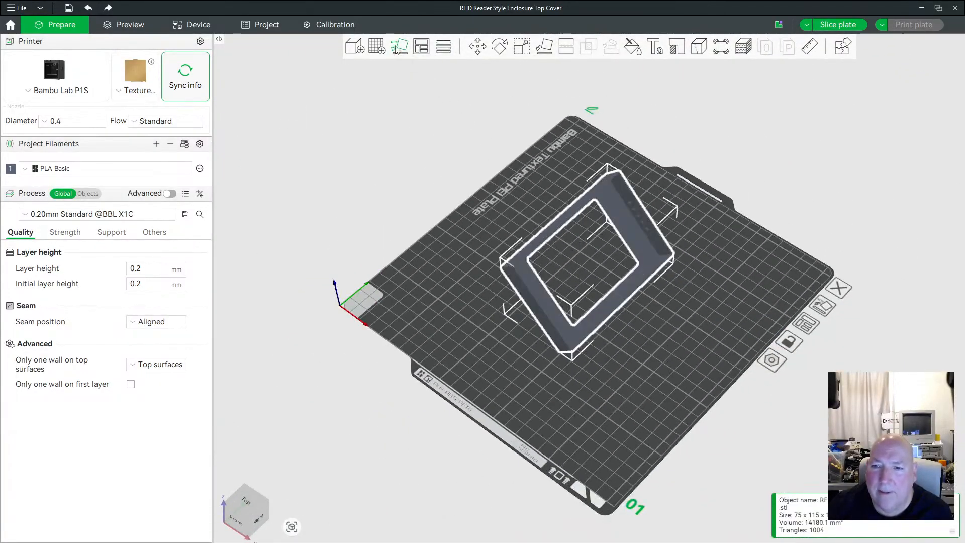
pyautogui.scroll(3, 670, 325)
pyautogui.moveTo(671, 324); pyautogui.dragTo(744, 271)
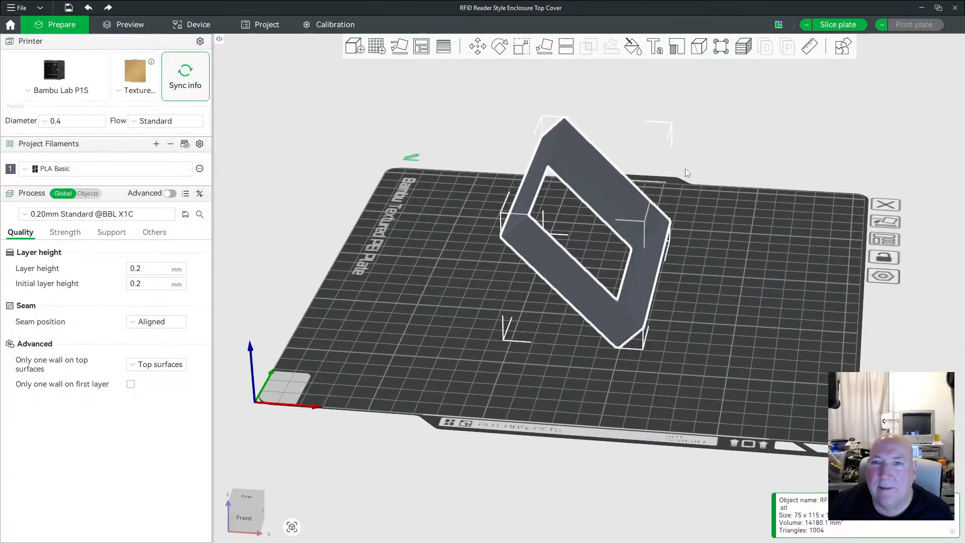
# Rotate the top cover by -45° relative about the Y axis so its outer face lies on the plate.
pyautogui.click(505, 49)
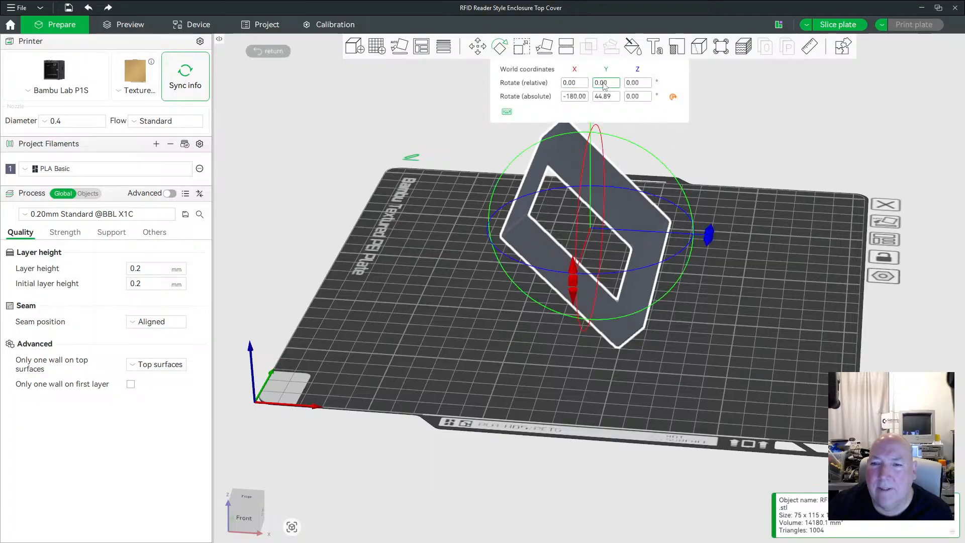
pyautogui.moveTo(678, 204); pyautogui.dragTo(760, 224)
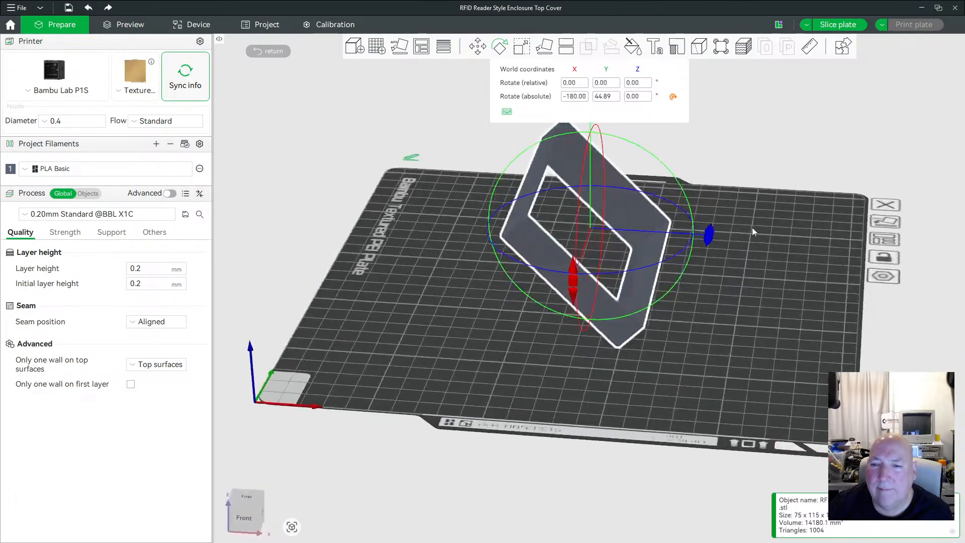
pyautogui.moveTo(753, 231); pyautogui.dragTo(638, 168)
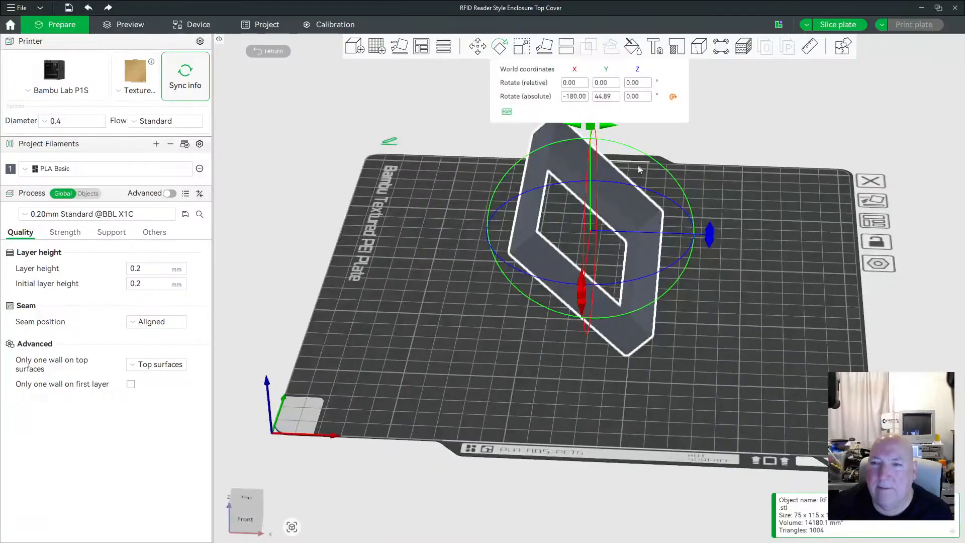
pyautogui.click(608, 83)
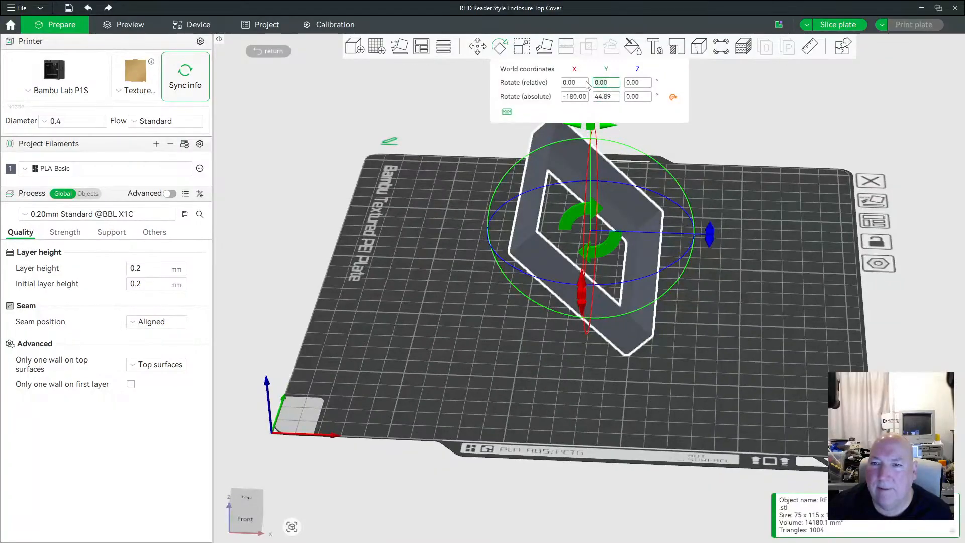
pyautogui.write('-45')
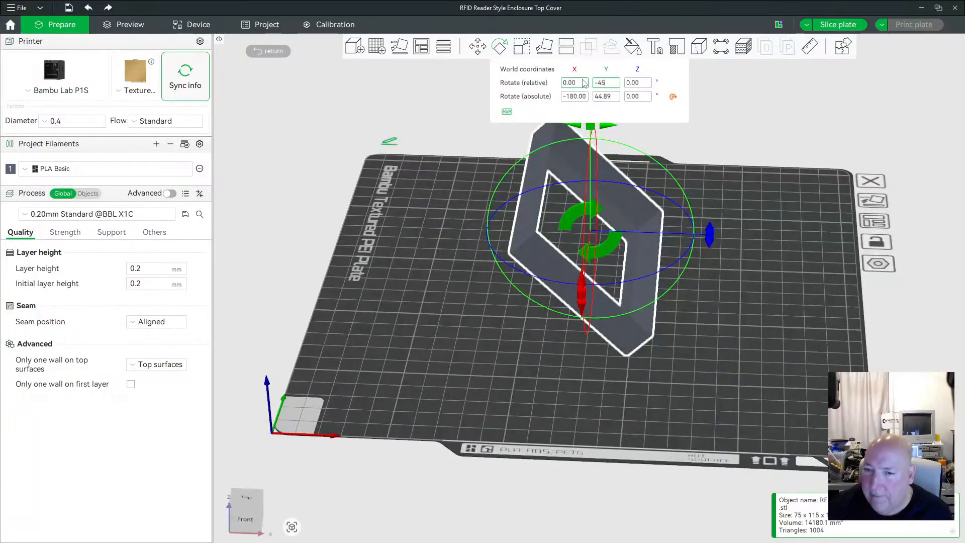
pyautogui.press('Return')
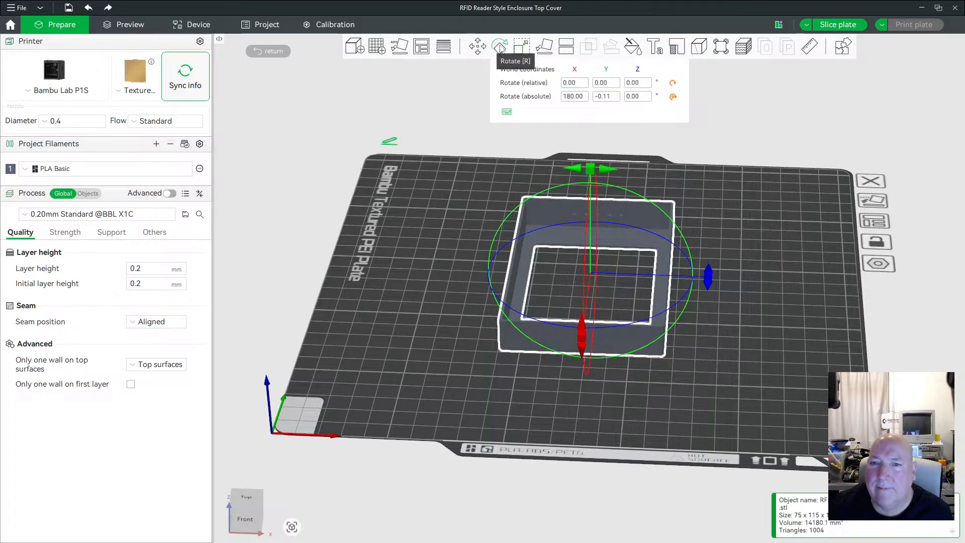
pyautogui.click(501, 47)
pyautogui.moveTo(740, 246); pyautogui.dragTo(623, 373)
pyautogui.scroll(-5, 738, 335)
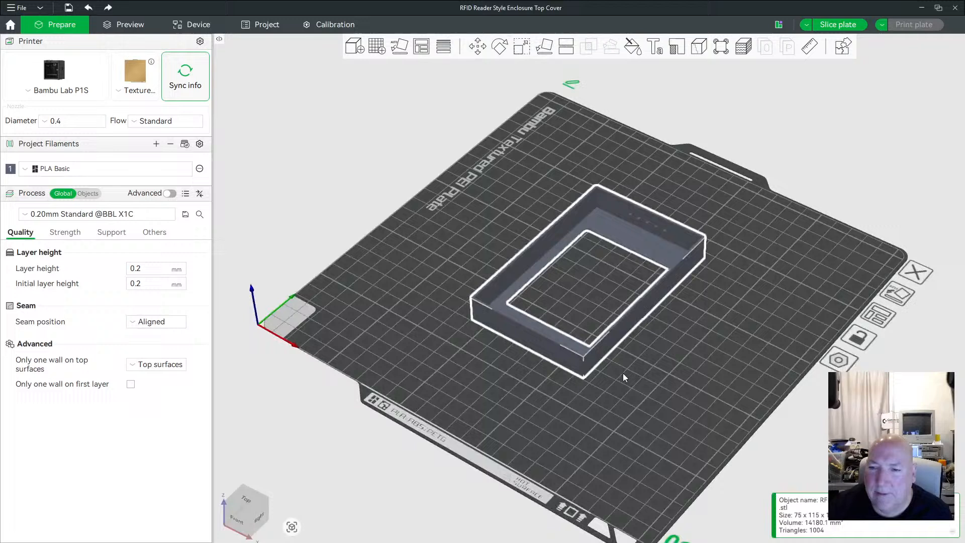
# Check the filament presets offered for the project and keep Bambu Lab P1S as the printer.
pyautogui.click(65, 167)
pyautogui.click(49, 169)
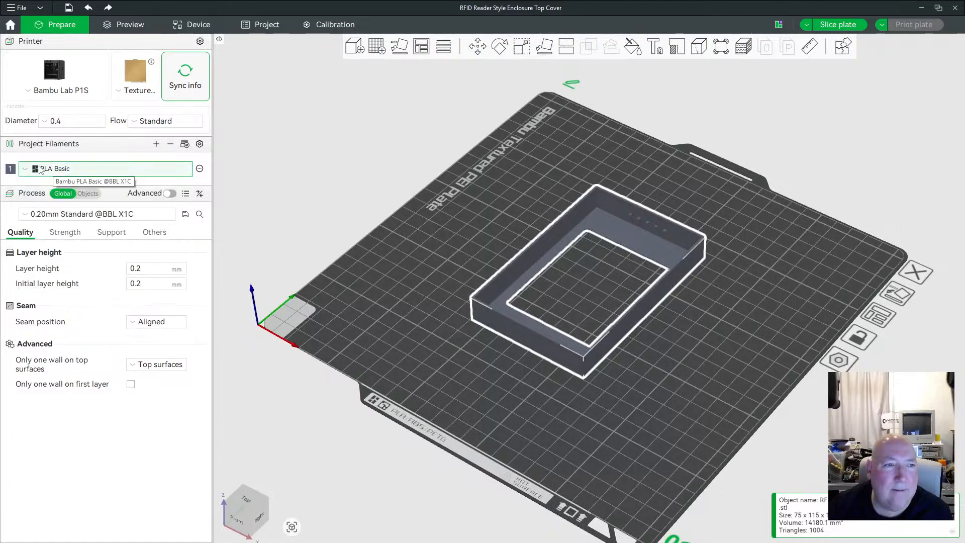
pyautogui.click(10, 26)
pyautogui.click(63, 24)
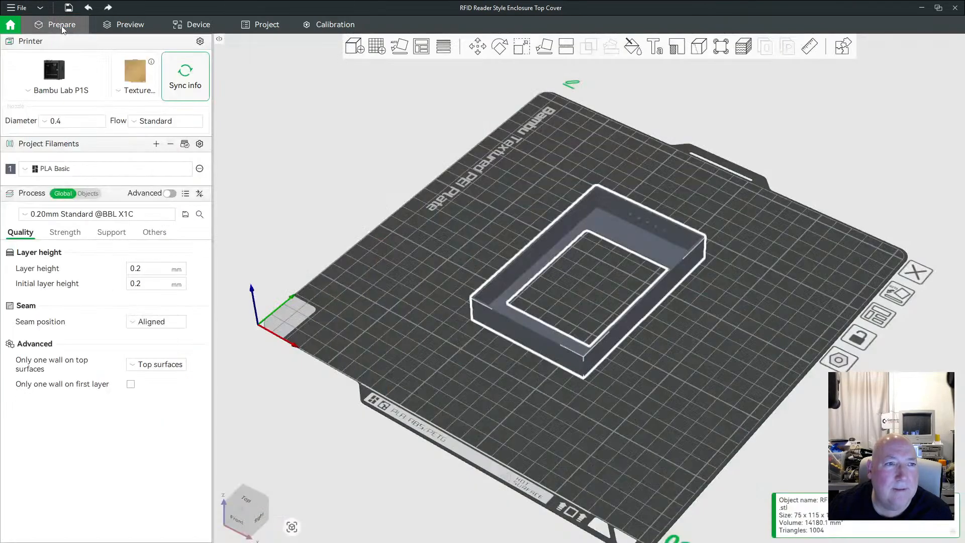
pyautogui.click(73, 83)
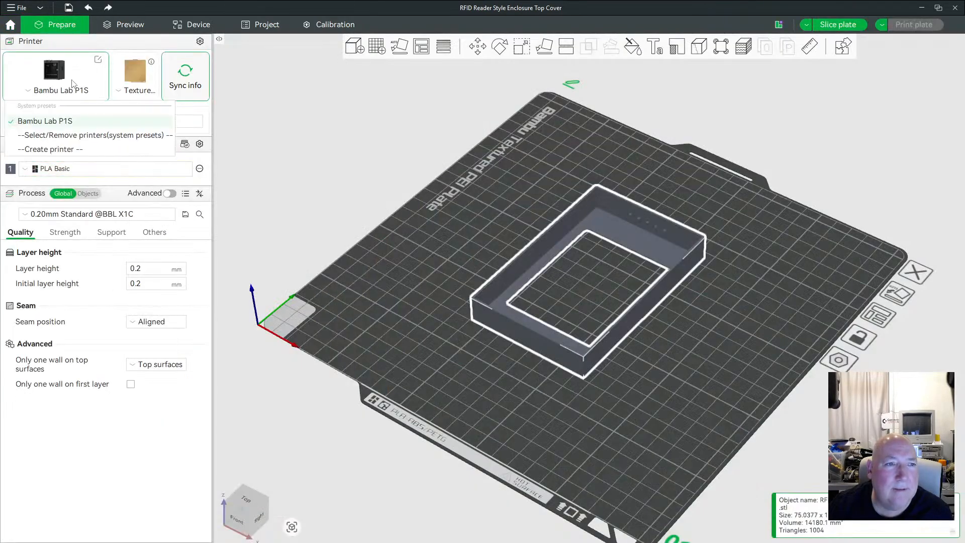
pyautogui.click(69, 123)
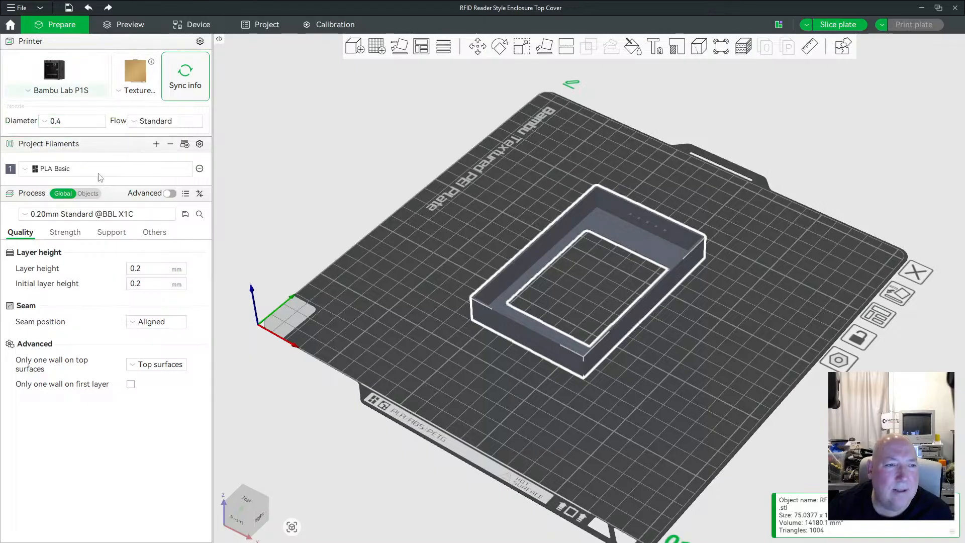
pyautogui.click(80, 172)
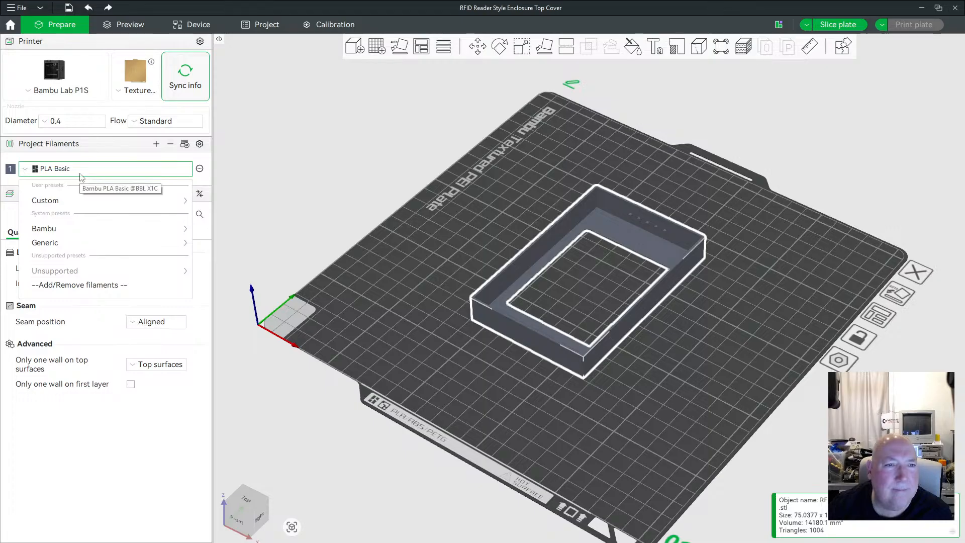
pyautogui.click(80, 174)
# Request a printer info sync and connect to the P1S printer from the device page.
pyautogui.click(182, 75)
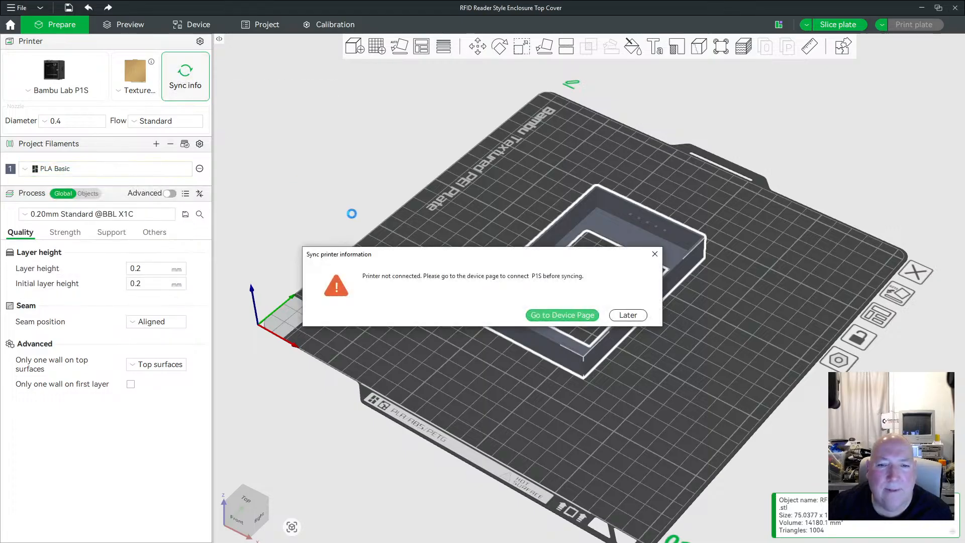
pyautogui.click(562, 315)
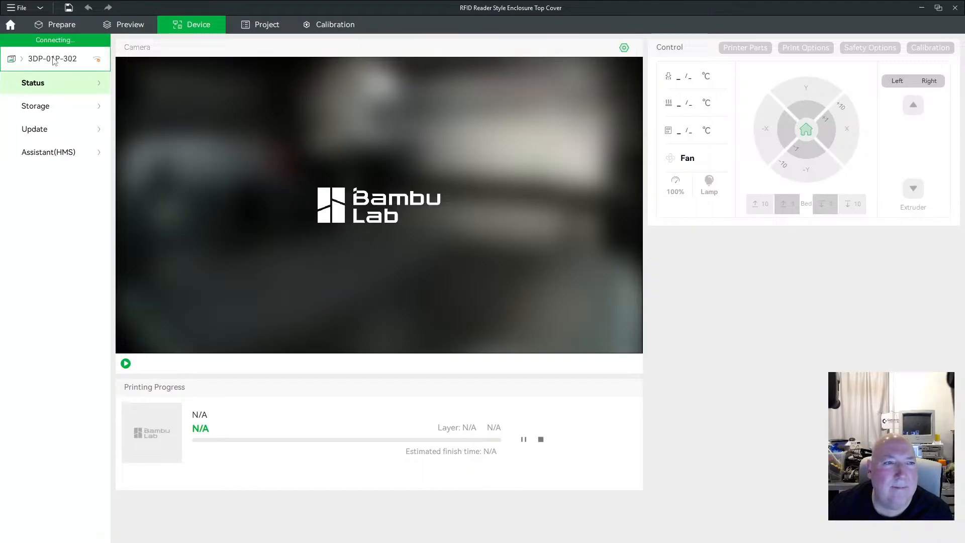
pyautogui.click(52, 58)
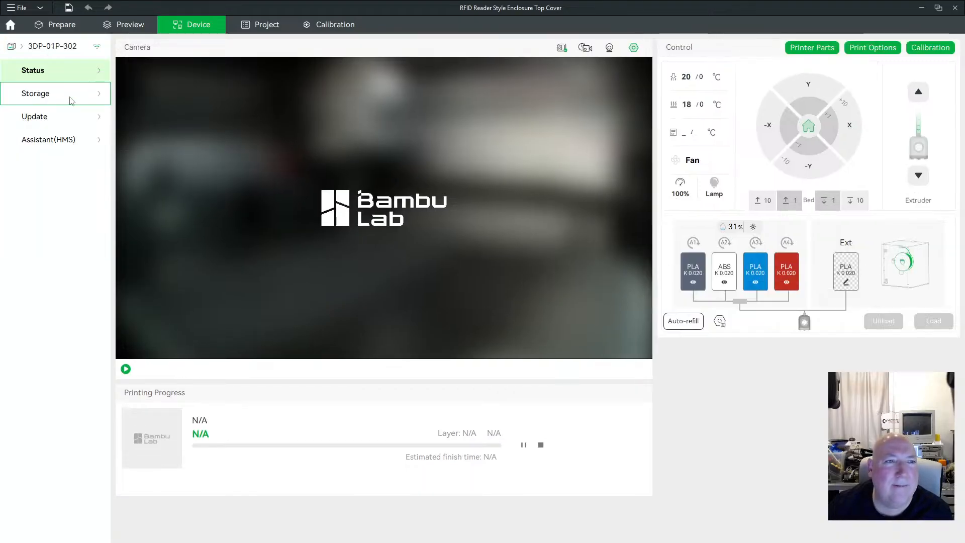
# Return to plate preparation and assign the A1 Bambu PLA Basic filament to the project.
pyautogui.click(114, 25)
pyautogui.click(74, 25)
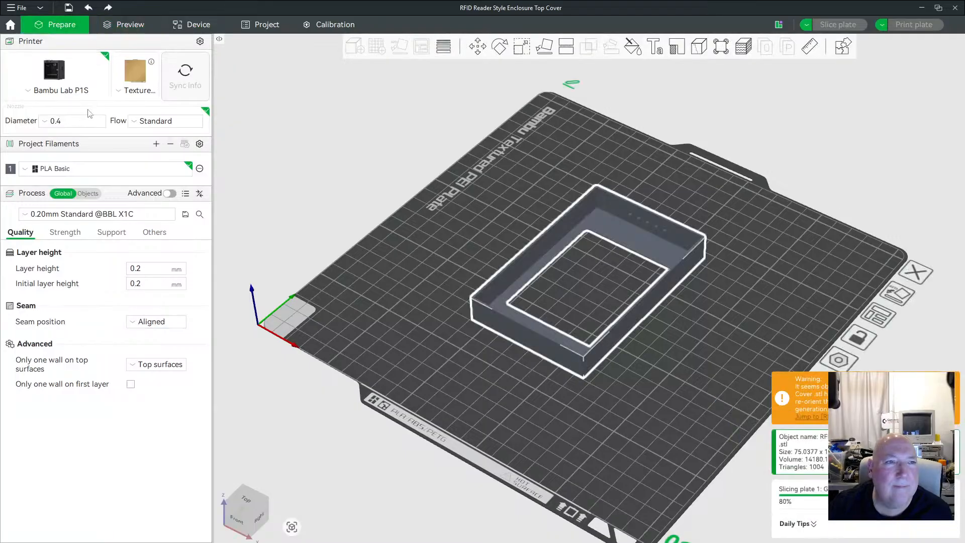
pyautogui.click(81, 169)
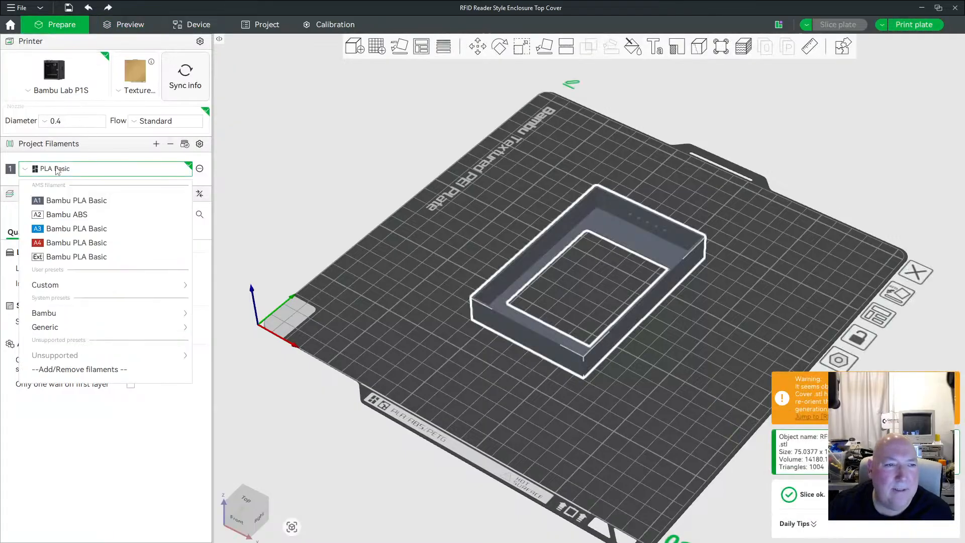
pyautogui.click(84, 200)
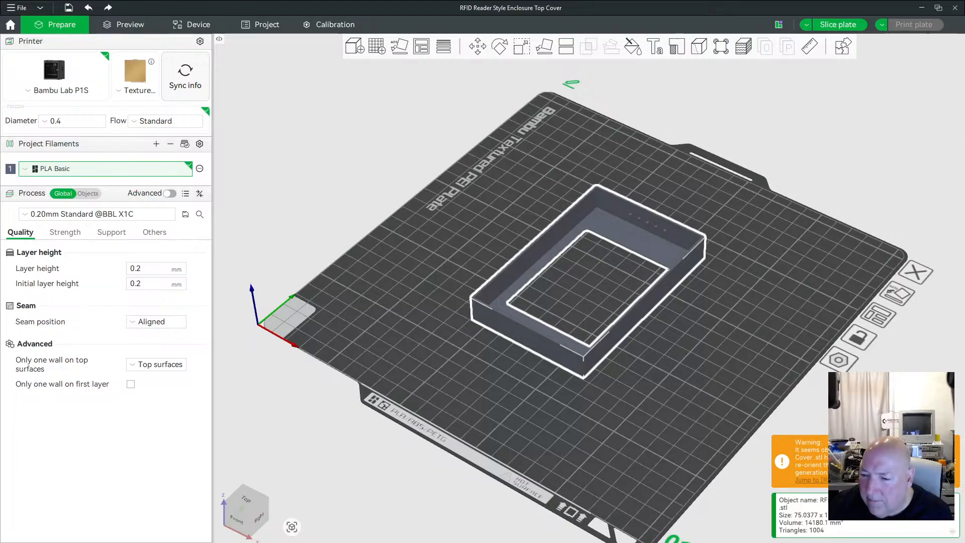
# Inspect the top cover's underside and interior up close, and dismiss the orientation warning.
pyautogui.moveTo(701, 385); pyautogui.dragTo(671, 372)
pyautogui.scroll(4, 642, 279)
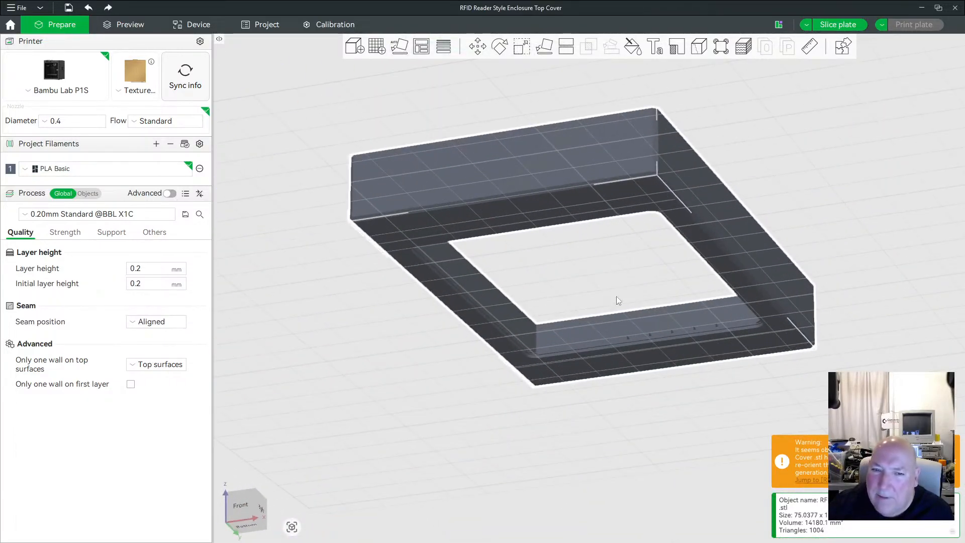
pyautogui.moveTo(578, 292)
pyautogui.mouseDown()
pyautogui.moveTo(611, 273)
pyautogui.moveTo(591, 281)
pyautogui.moveTo(582, 303)
pyautogui.mouseUp()
pyautogui.scroll(2, 591, 308)
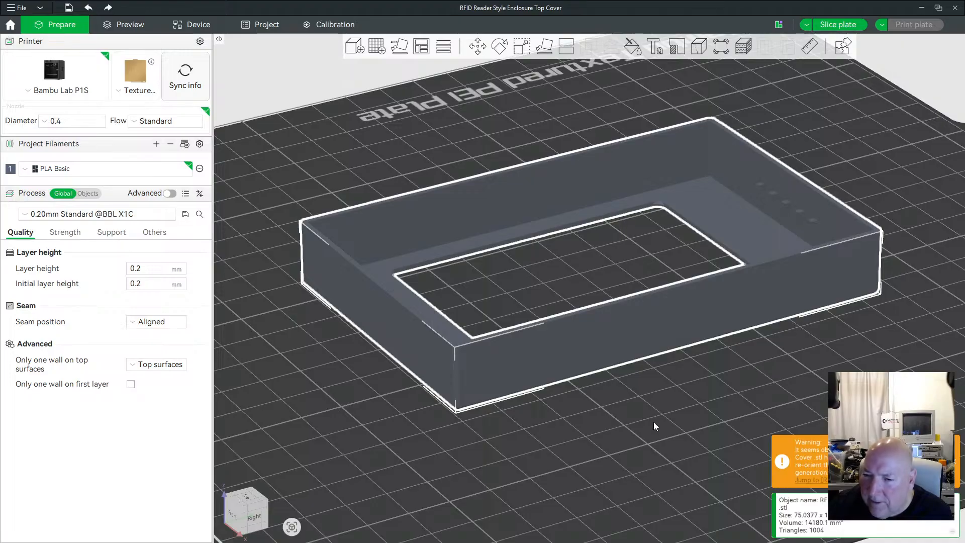
pyautogui.scroll(-2, 654, 419)
pyautogui.click(956, 466)
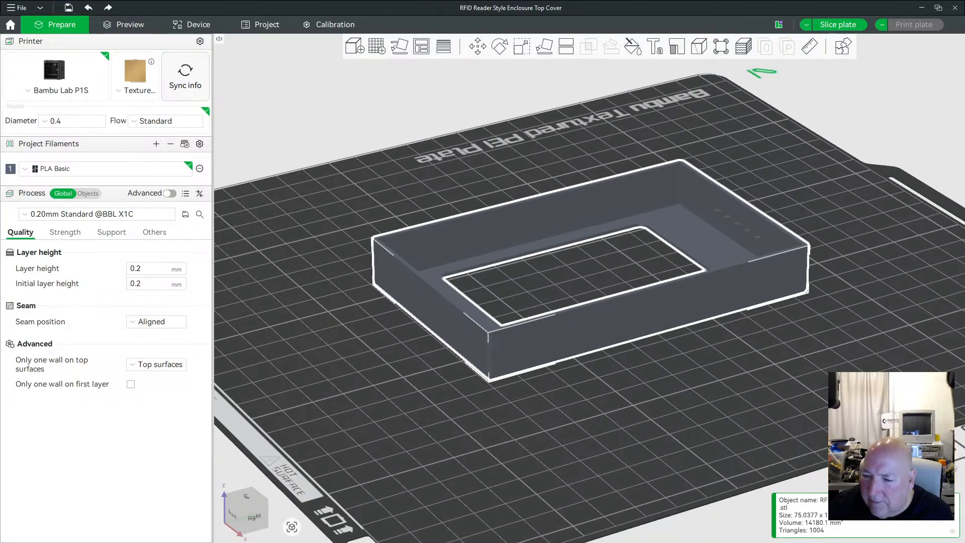
pyautogui.moveTo(647, 464); pyautogui.dragTo(614, 235)
pyautogui.scroll(-5, 659, 433)
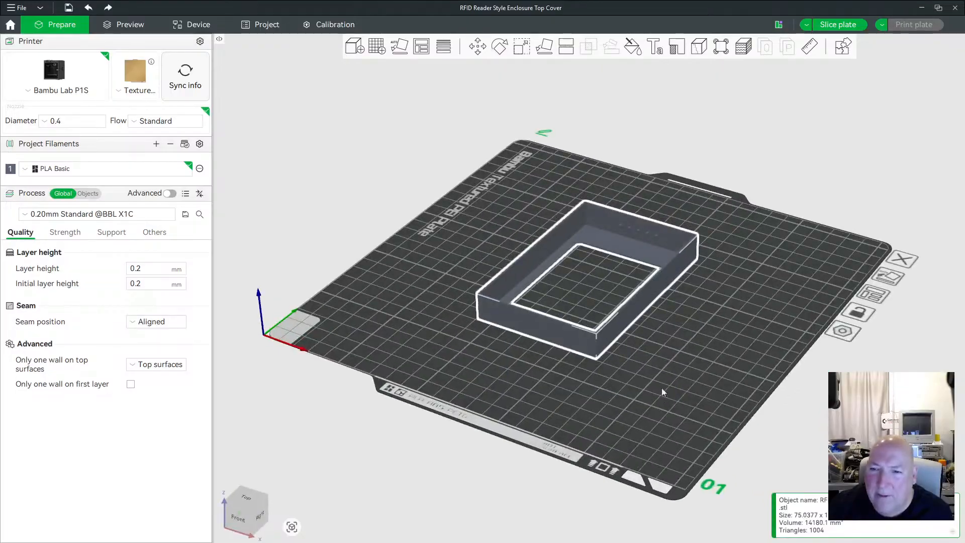
pyautogui.moveTo(668, 251); pyautogui.dragTo(710, 316)
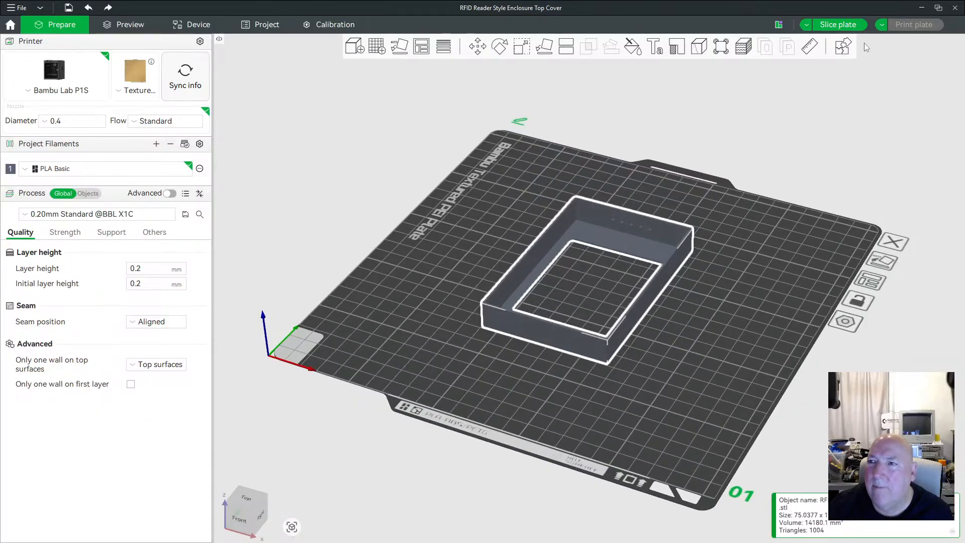
pyautogui.click(846, 26)
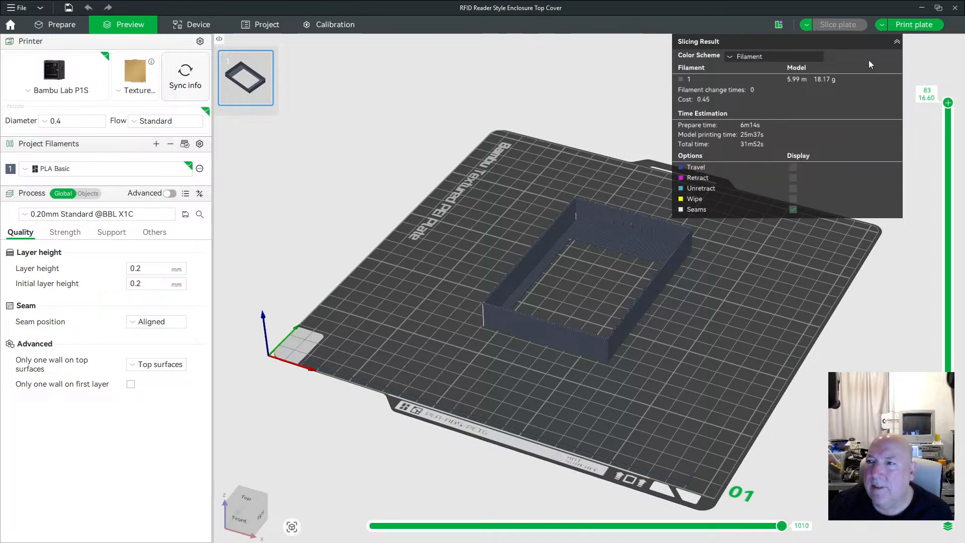
# Send the sliced top cover to the P1S printer using the A1 PLA filament, and start the printer's camera feed.
pyautogui.click(904, 25)
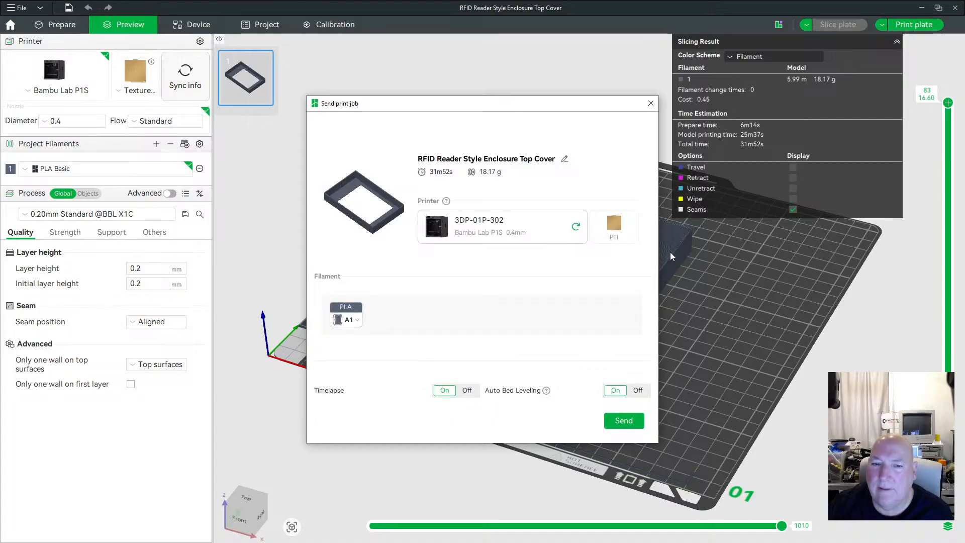
pyautogui.click(624, 422)
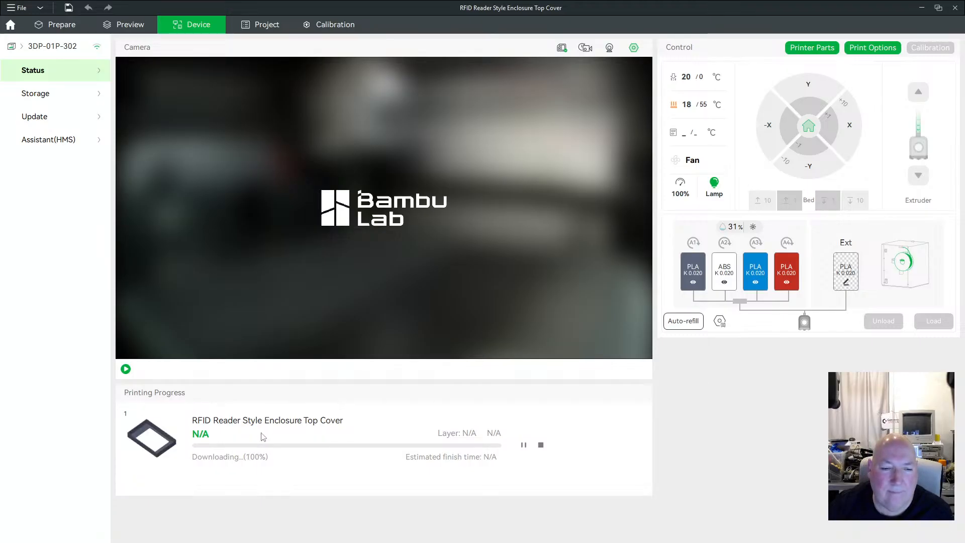
pyautogui.click(126, 369)
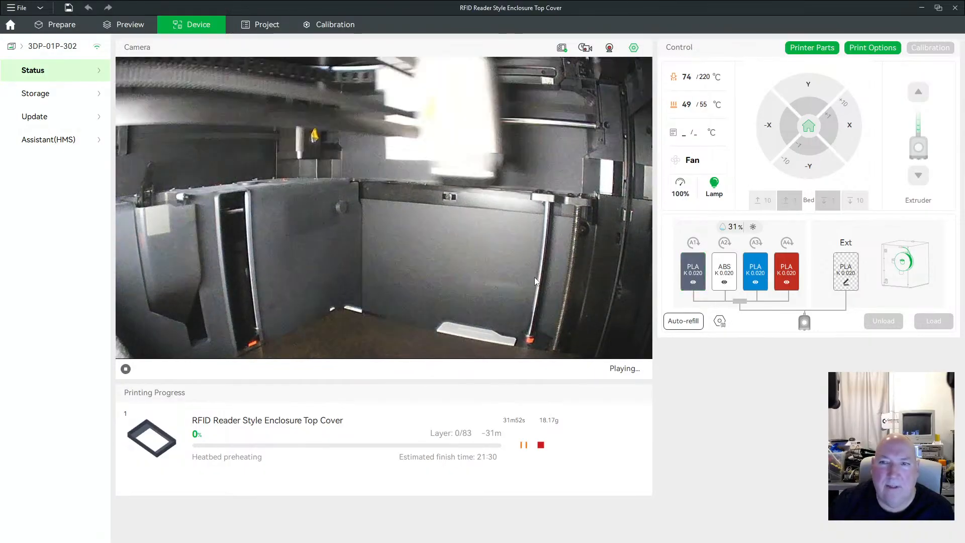
# Switch to the RFID Reader model in SketchUp and hide the Top layer to expose the base.
pyautogui.moveTo(575, 8)
pyautogui.mouseDown()
pyautogui.moveTo(780, 37)
pyautogui.moveTo(964, 41)
pyautogui.mouseUp()
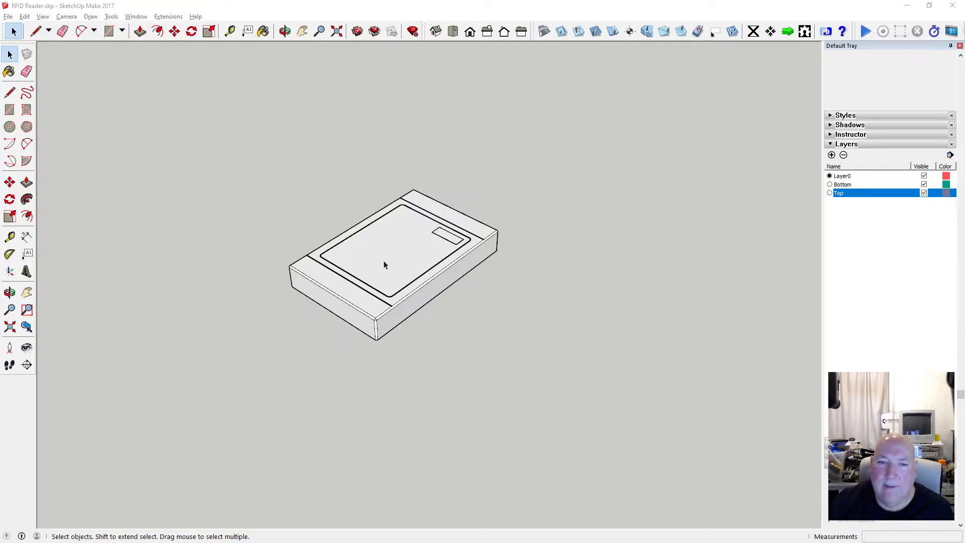
pyautogui.scroll(5, 384, 260)
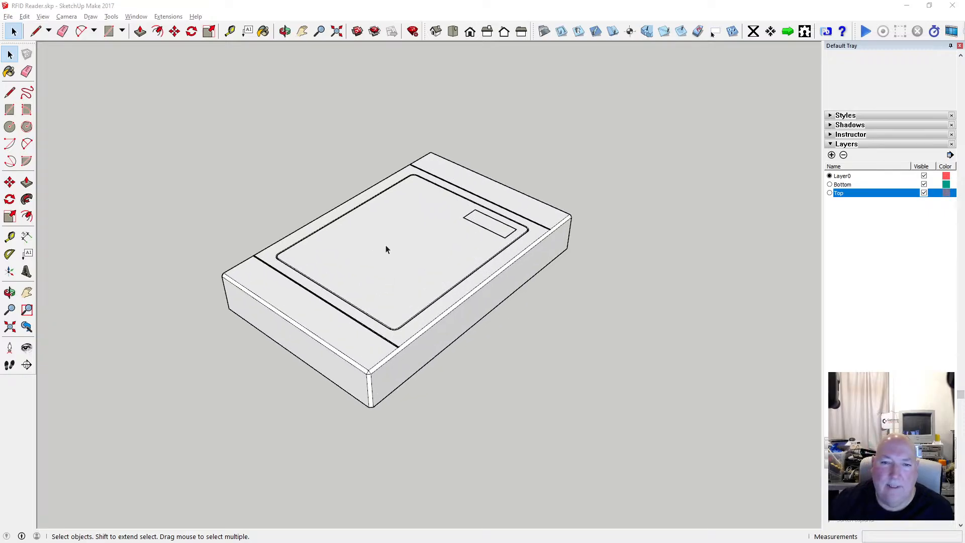
pyautogui.click(285, 31)
pyautogui.moveTo(480, 222)
pyautogui.mouseDown()
pyautogui.moveTo(301, 204)
pyautogui.moveTo(492, 222)
pyautogui.mouseUp()
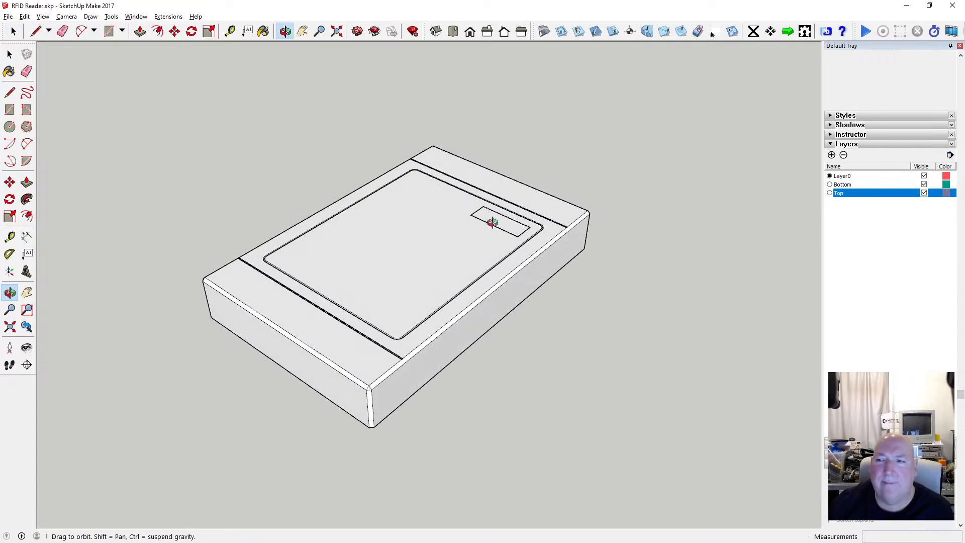
pyautogui.click(924, 193)
pyautogui.scroll(3, 469, 281)
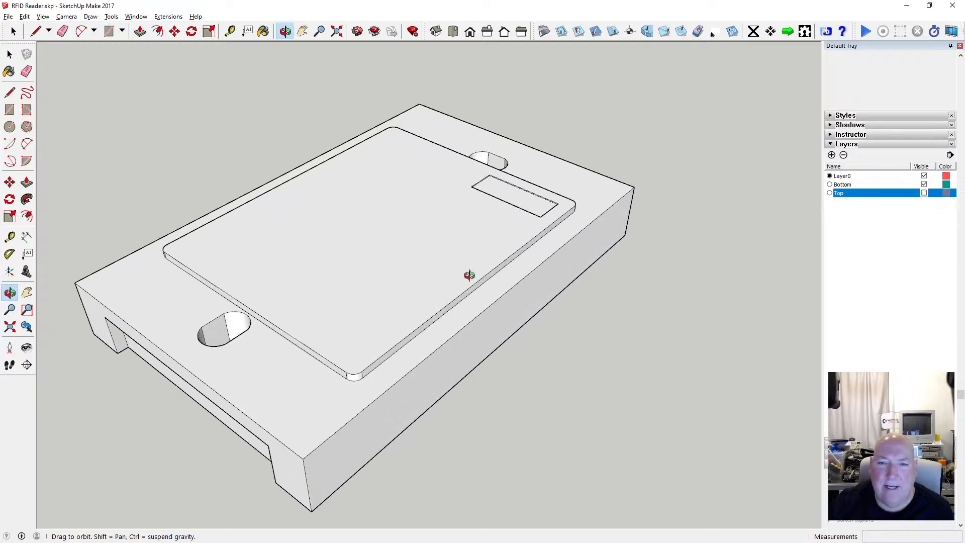
# Examine the base's outer sides, raised panel, slotted holes and end cutouts from several angles.
pyautogui.moveTo(469, 276); pyautogui.dragTo(483, 251)
pyautogui.scroll(6, 347, 215)
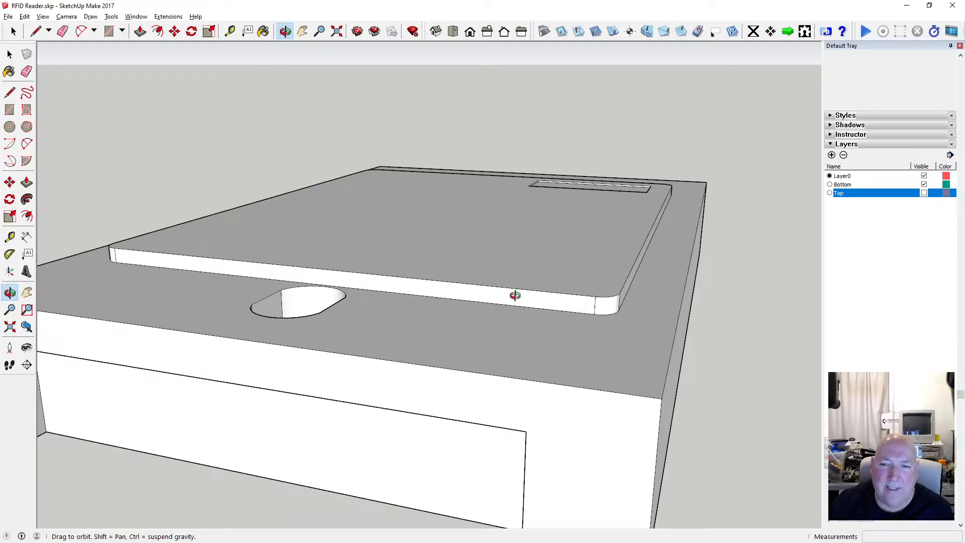
pyautogui.moveTo(516, 295); pyautogui.dragTo(435, 323)
pyautogui.scroll(-5, 472, 278)
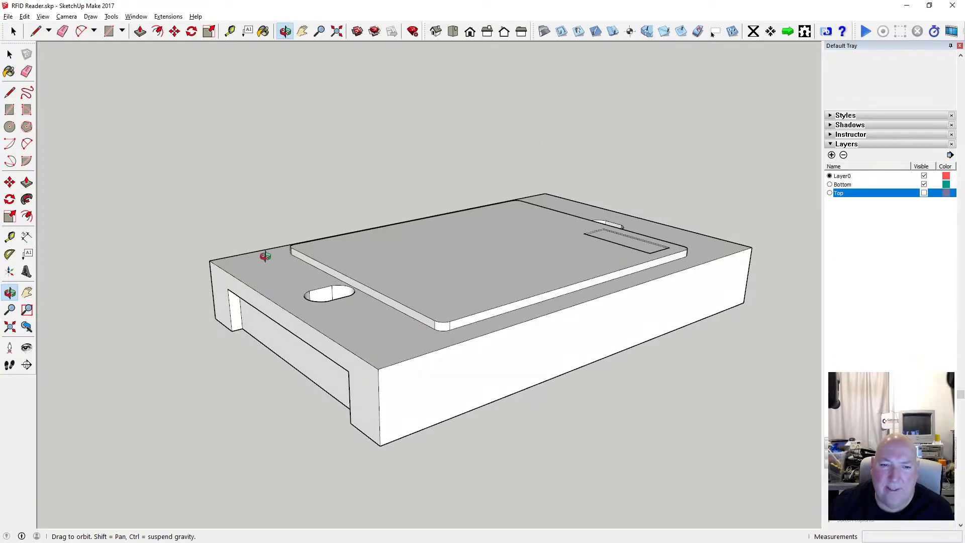
pyautogui.moveTo(280, 266); pyautogui.dragTo(557, 347)
pyautogui.scroll(3, 440, 317)
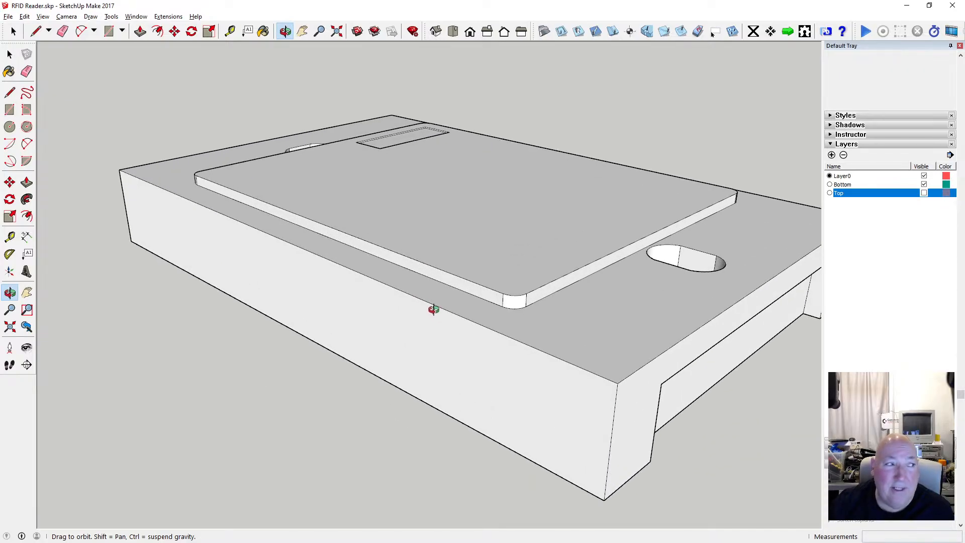
pyautogui.scroll(-2, 397, 286)
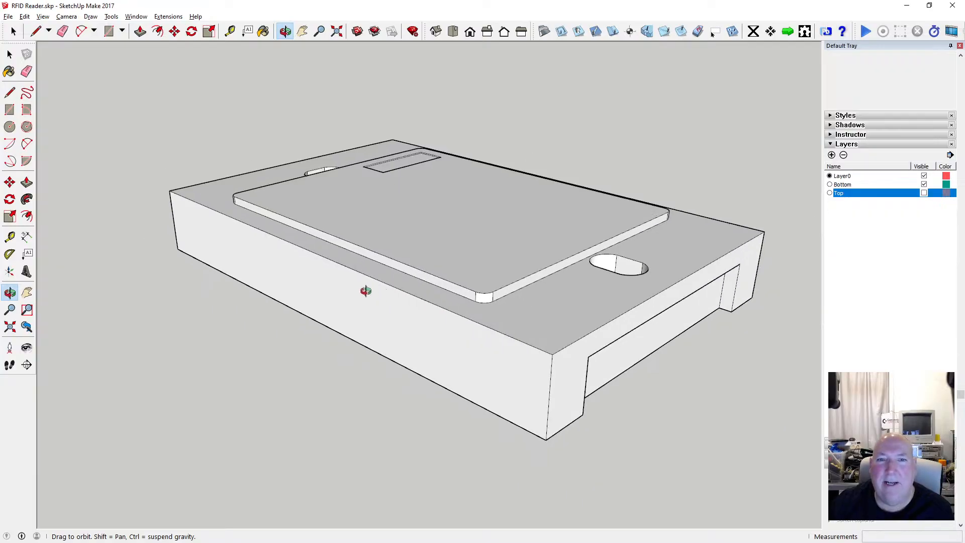
pyautogui.scroll(2, 366, 291)
pyautogui.moveTo(362, 287); pyautogui.dragTo(403, 177)
pyautogui.moveTo(430, 252); pyautogui.dragTo(448, 330)
pyautogui.scroll(-3, 444, 287)
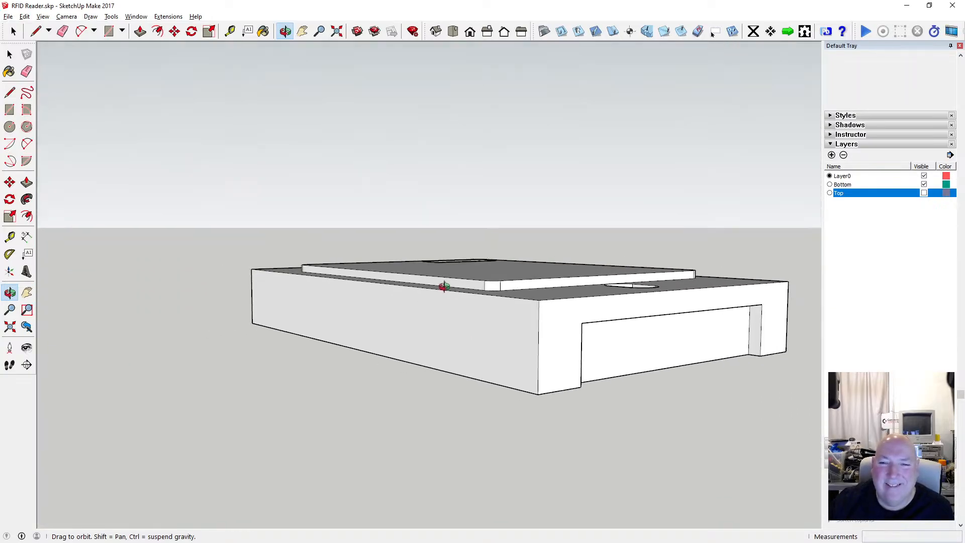
pyautogui.moveTo(586, 289); pyautogui.dragTo(359, 265)
pyautogui.scroll(3, 450, 302)
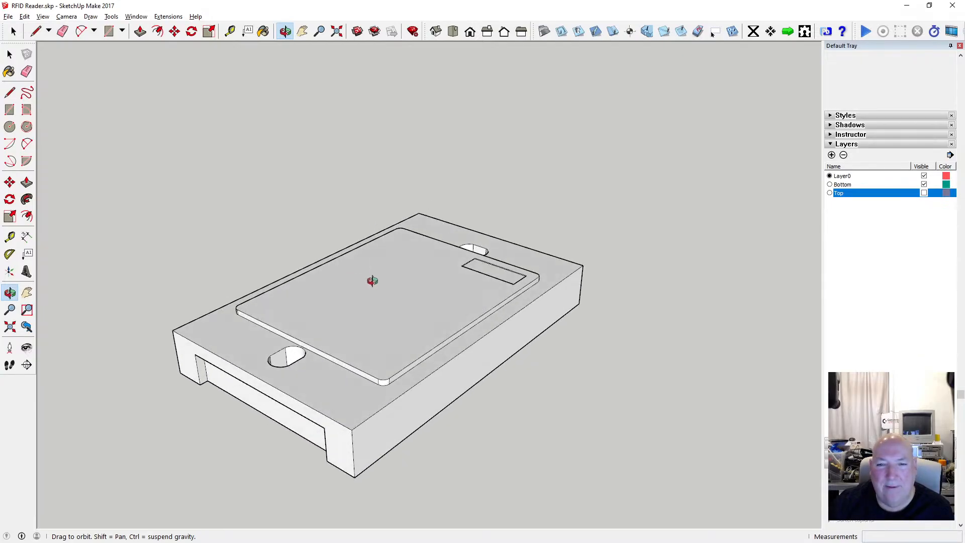
pyautogui.scroll(-3, 375, 278)
pyautogui.scroll(2, 408, 317)
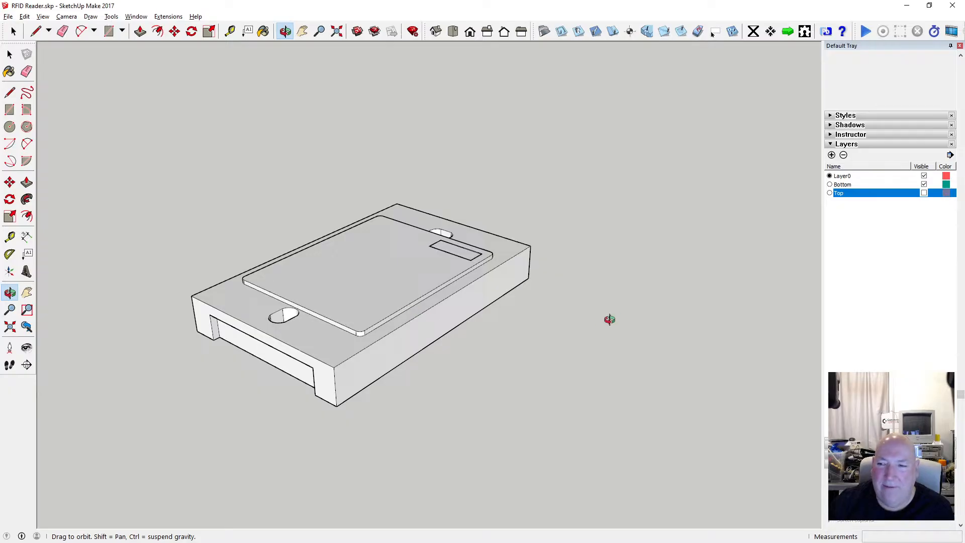
# Show the Top layer and hide the Bottom layer to view the cover alone, and restore the Bottom layer.
pyautogui.click(924, 193)
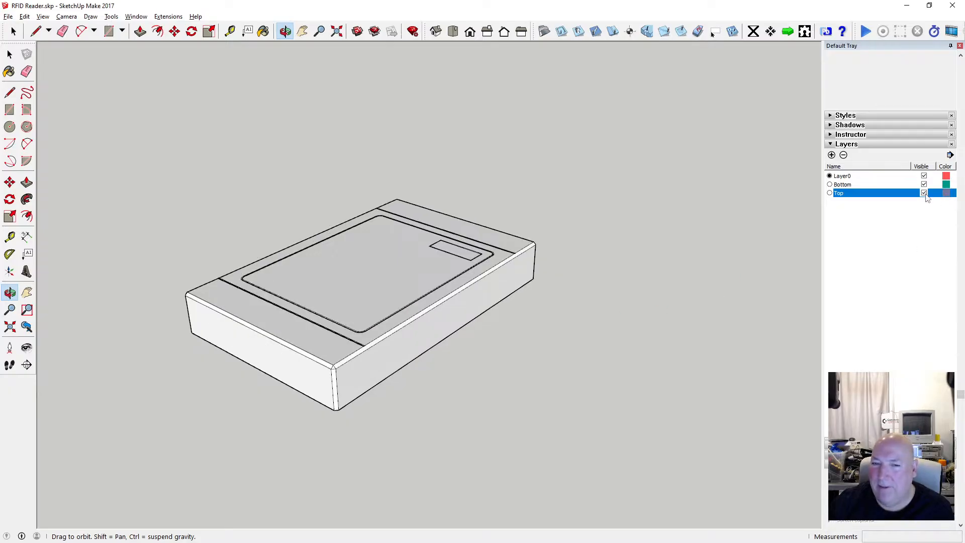
pyautogui.click(924, 184)
pyautogui.moveTo(428, 313); pyautogui.dragTo(461, 370)
pyautogui.scroll(-3, 457, 314)
pyautogui.moveTo(433, 312); pyautogui.dragTo(445, 365)
pyautogui.click(924, 184)
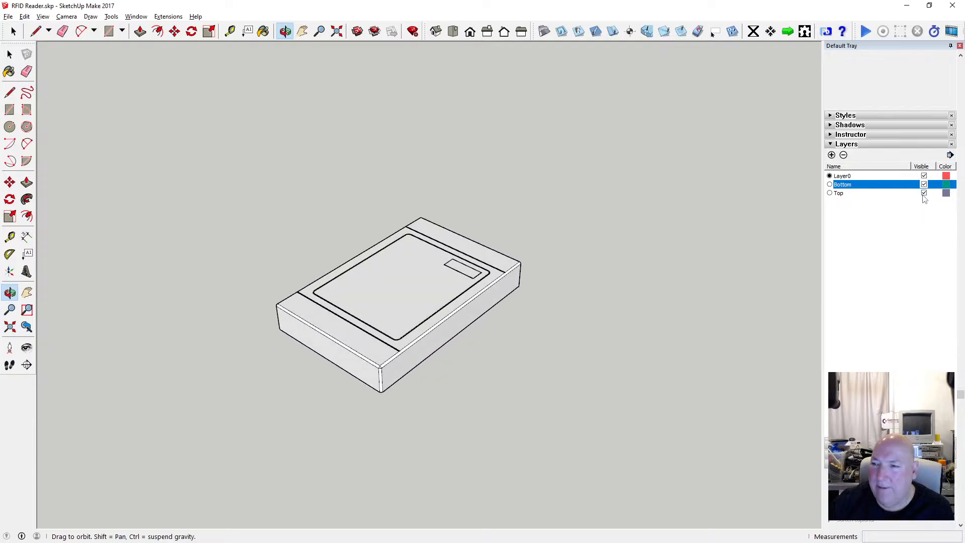
# Hide the Top layer and examine the base's hollow interior with its two slotted mounting posts.
pyautogui.click(924, 193)
pyautogui.moveTo(342, 320); pyautogui.dragTo(369, 371)
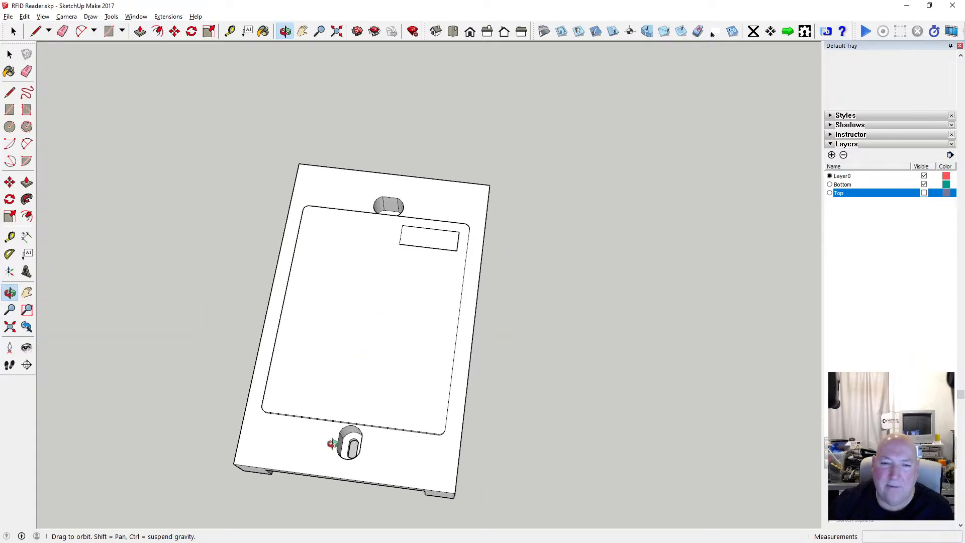
pyautogui.scroll(-3, 386, 366)
pyautogui.moveTo(384, 286); pyautogui.dragTo(433, 271)
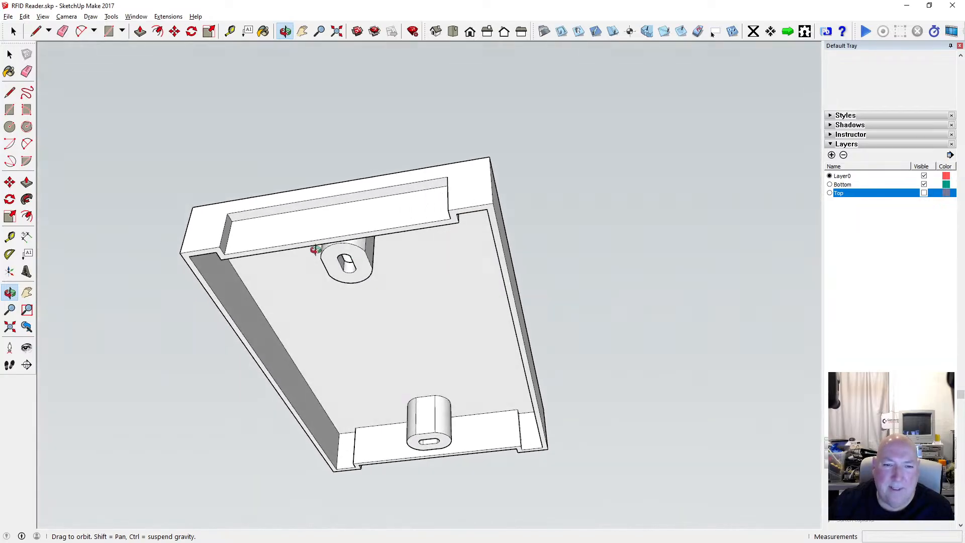
pyautogui.moveTo(315, 250); pyautogui.dragTo(407, 197)
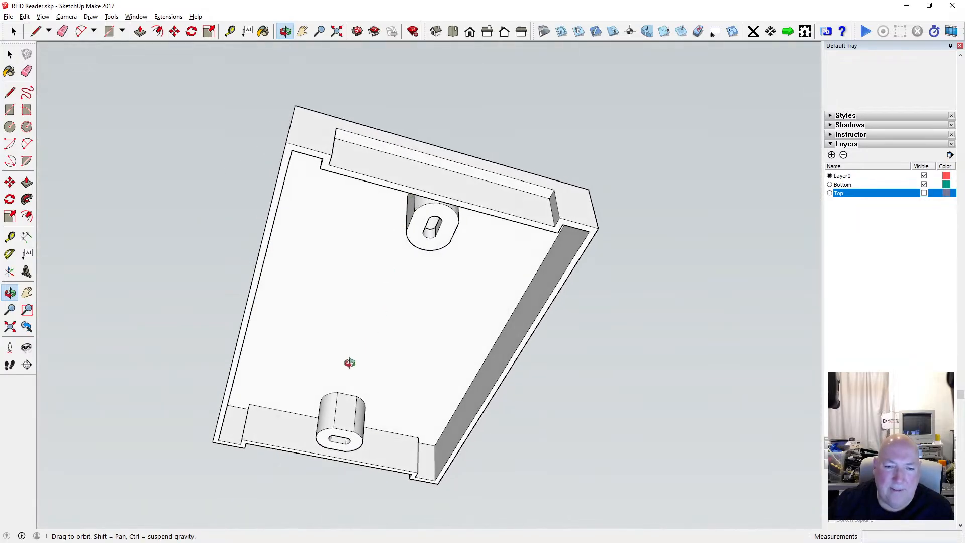
pyautogui.moveTo(333, 373); pyautogui.dragTo(335, 387)
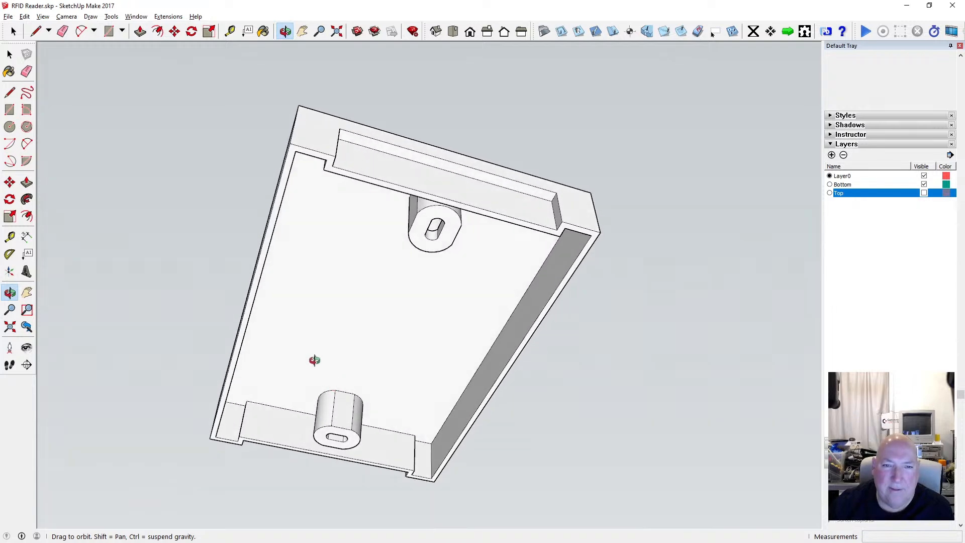
pyautogui.moveTo(508, 246); pyautogui.dragTo(470, 345)
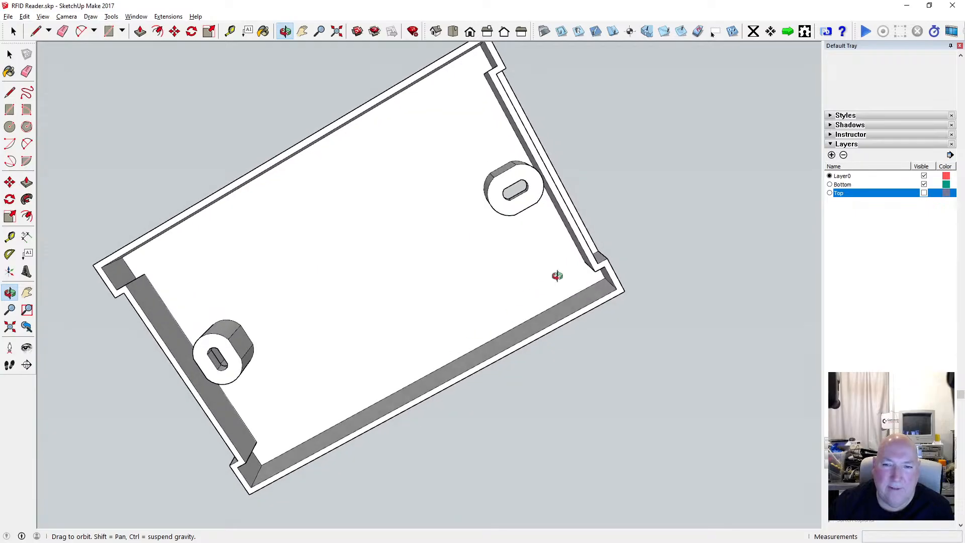
pyautogui.moveTo(465, 428); pyautogui.dragTo(197, 424)
pyautogui.moveTo(247, 376); pyautogui.dragTo(376, 489)
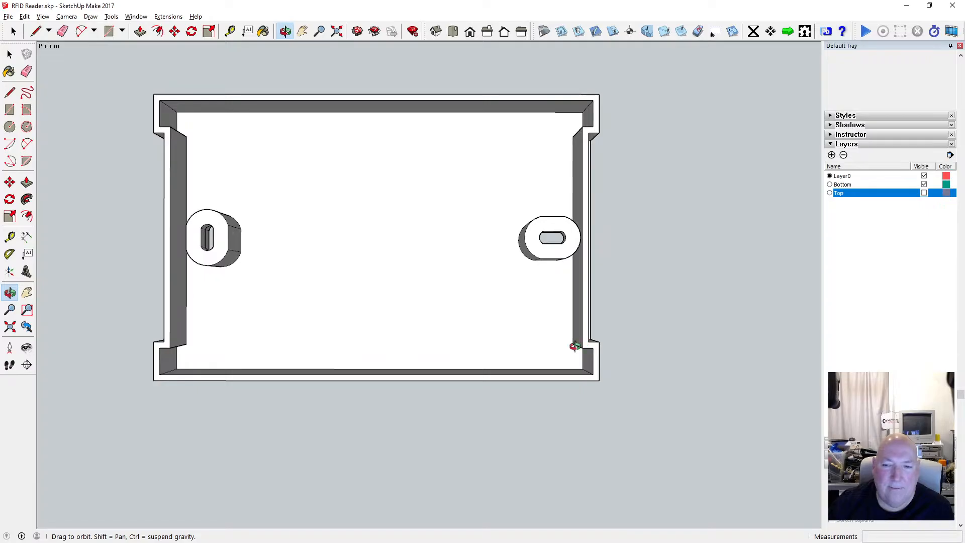
# Examine the base turned over, focusing on the raised panel, the corners and the end cutout.
pyautogui.moveTo(302, 295); pyautogui.dragTo(378, 230)
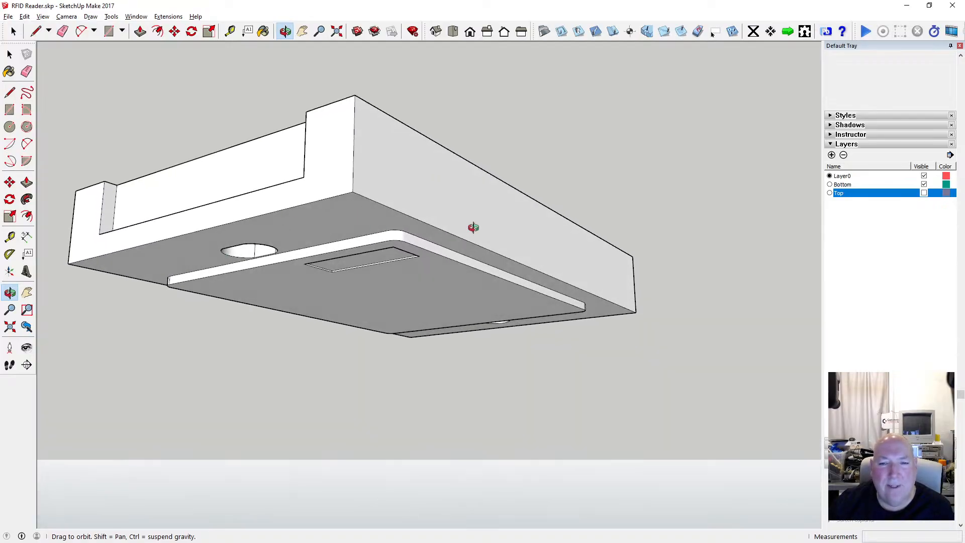
pyautogui.moveTo(225, 259); pyautogui.dragTo(354, 236)
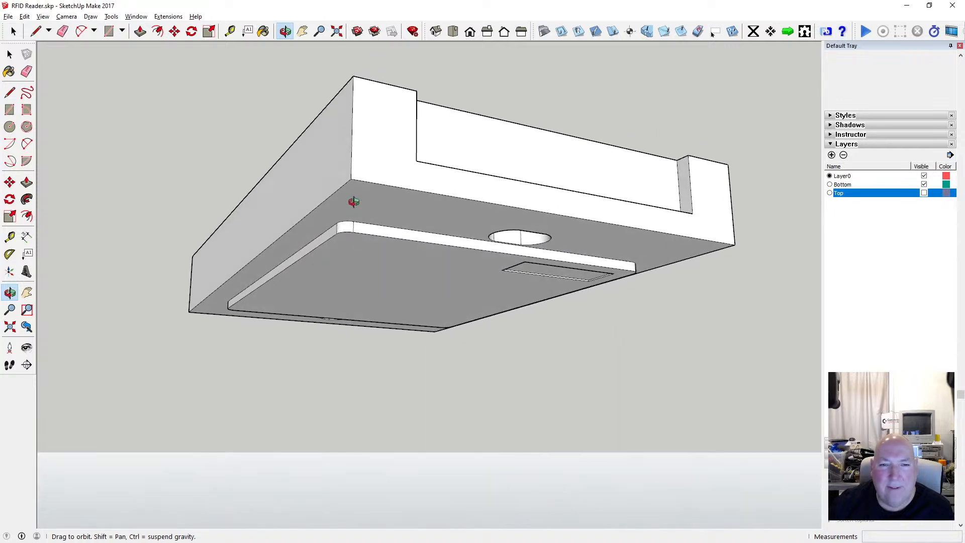
pyautogui.scroll(3, 349, 199)
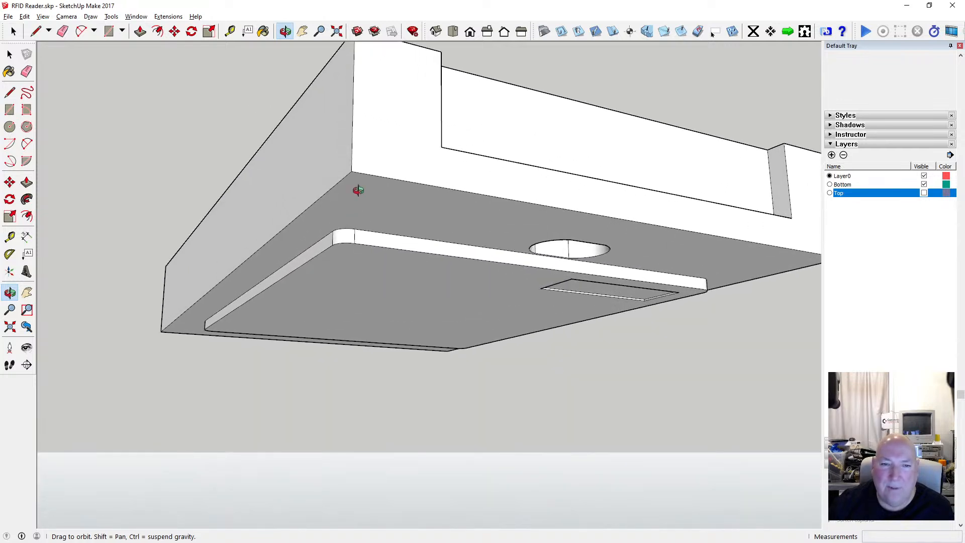
pyautogui.moveTo(316, 225); pyautogui.dragTo(377, 250)
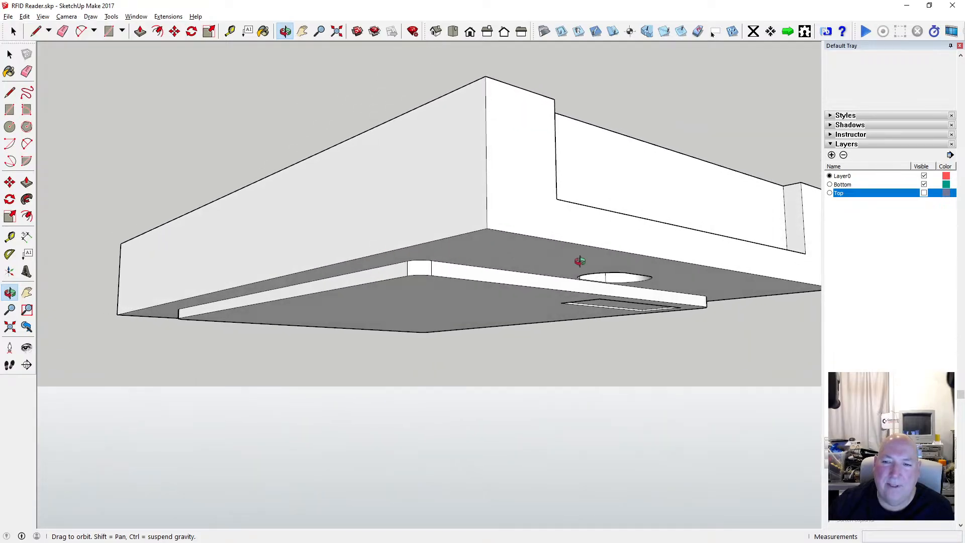
pyautogui.moveTo(515, 257); pyautogui.dragTo(408, 187)
pyautogui.scroll(-3, 424, 210)
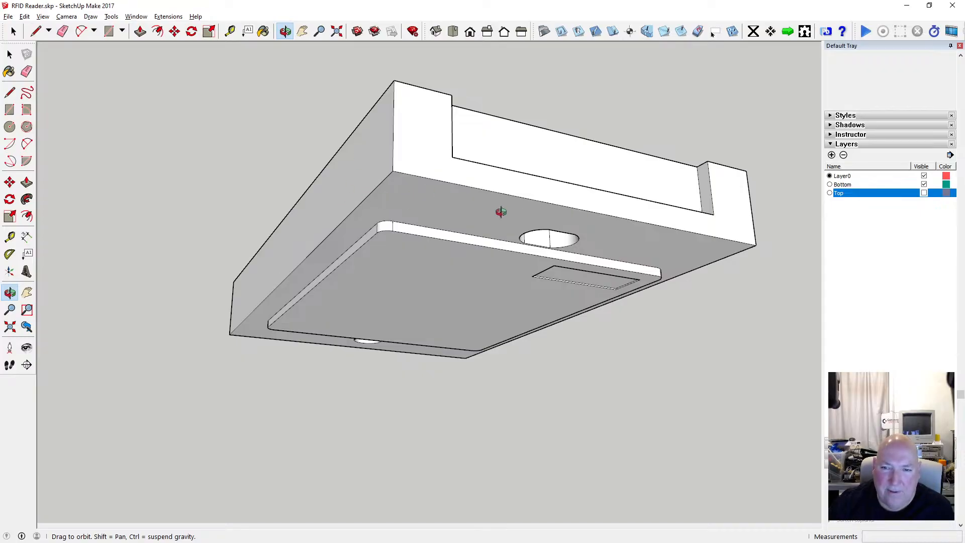
pyautogui.moveTo(501, 212); pyautogui.dragTo(495, 250)
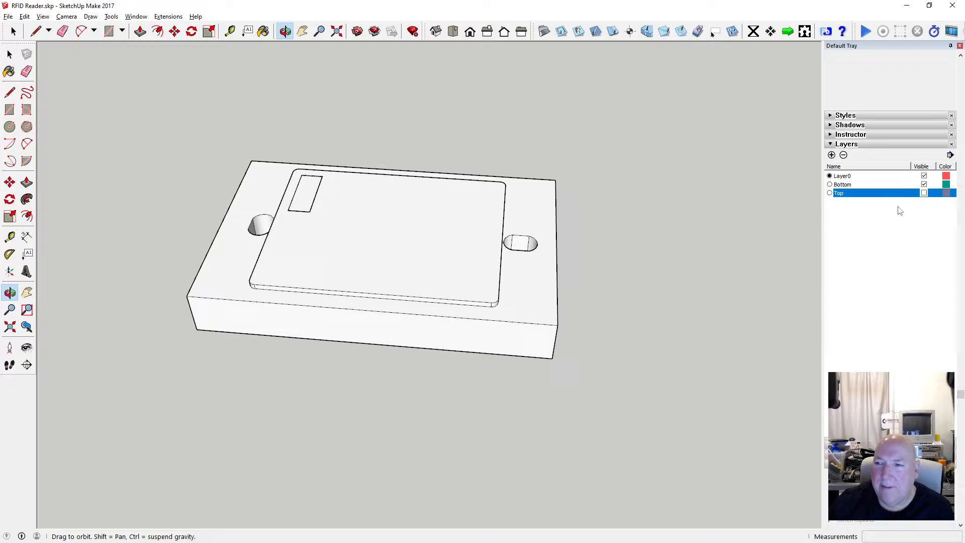
# Toggle the Top layer's visibility to compare the case with and without its cover, leaving the layer hidden.
pyautogui.click(924, 193)
pyautogui.click(923, 193)
pyautogui.click(924, 193)
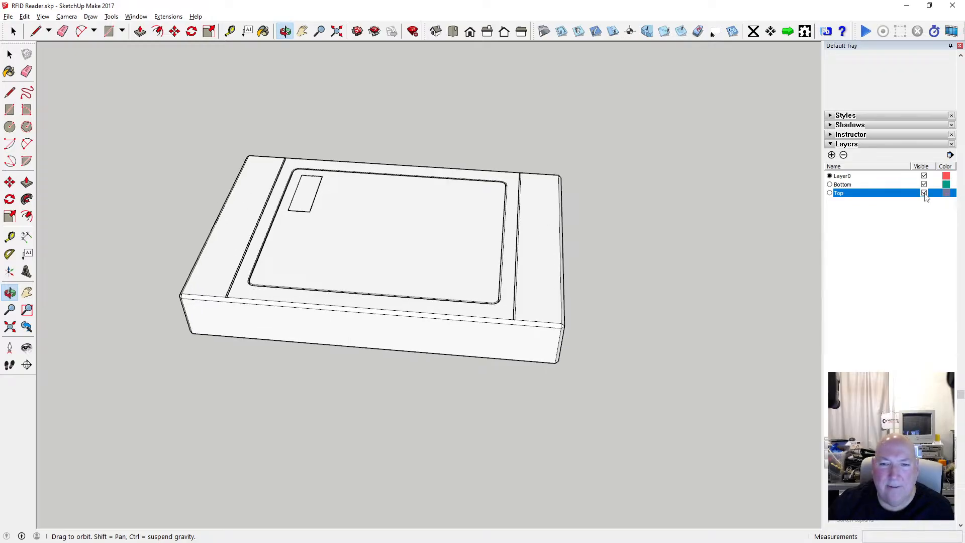
pyautogui.click(924, 193)
pyautogui.moveTo(487, 284); pyautogui.dragTo(421, 278)
pyautogui.moveTo(456, 248); pyautogui.dragTo(334, 302)
pyautogui.scroll(5, 420, 254)
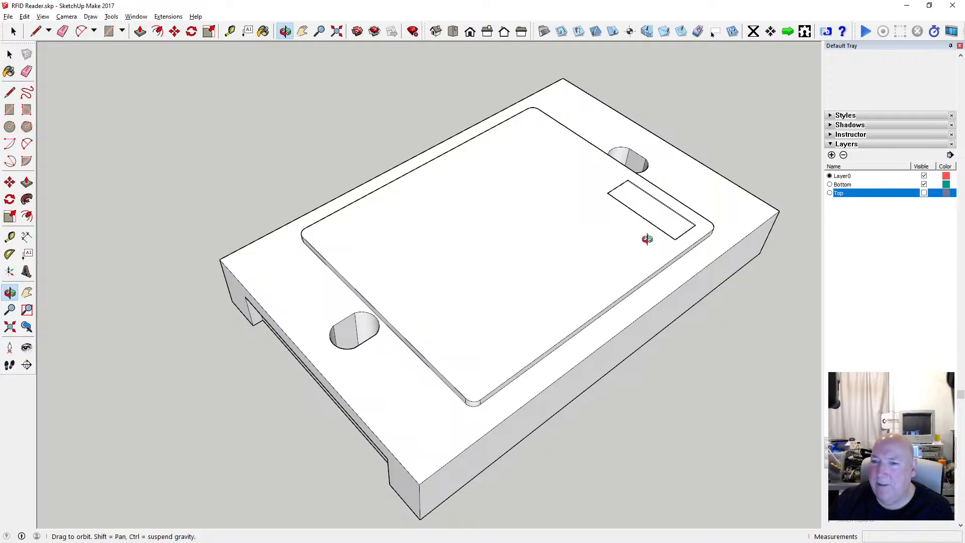
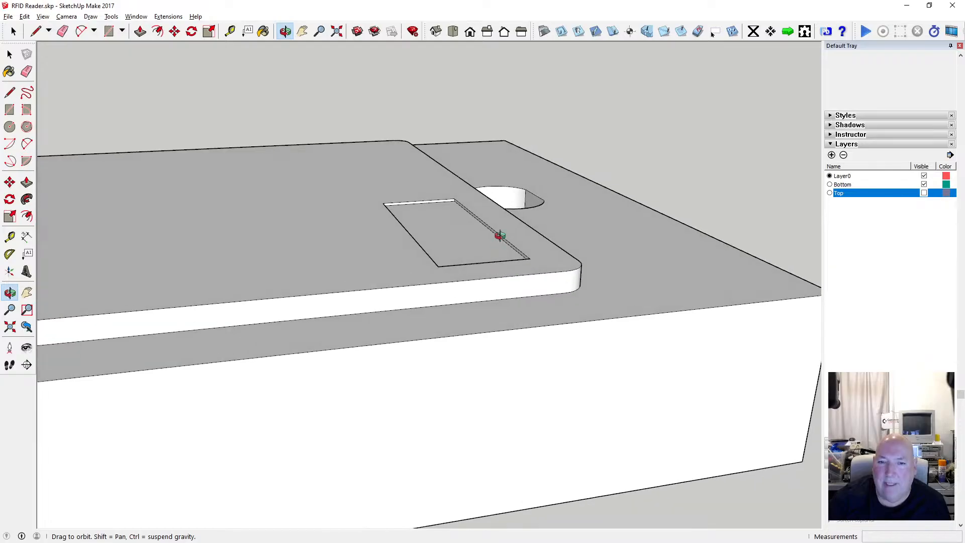
# Examine the shallow rectangular recess in the base's raised panel up close, and the open interior behind it.
pyautogui.scroll(4, 423, 216)
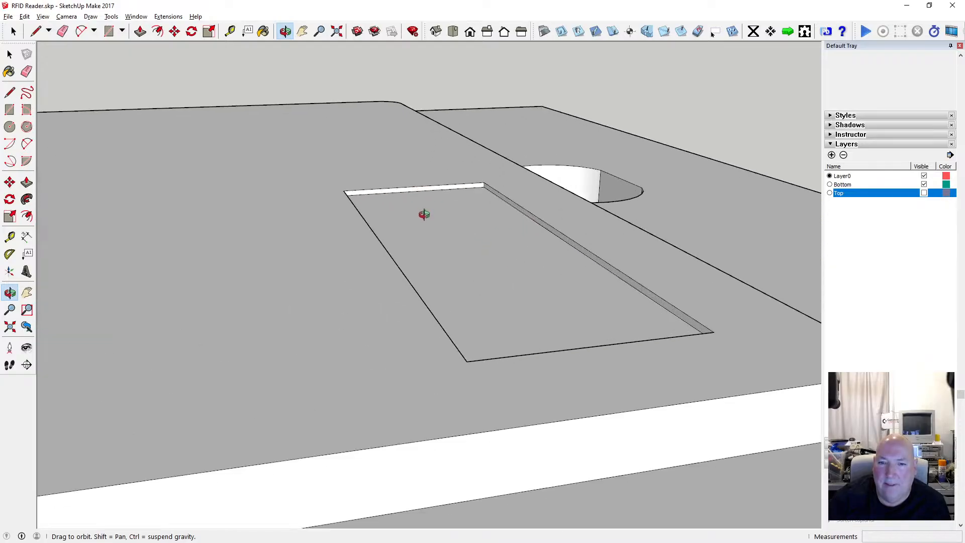
pyautogui.scroll(-6, 440, 215)
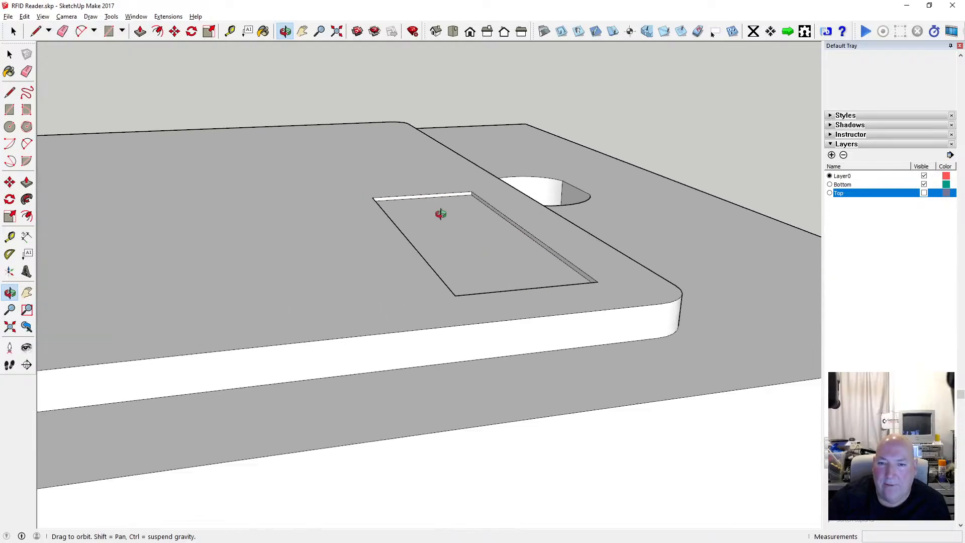
pyautogui.moveTo(478, 223); pyautogui.dragTo(413, 206)
pyautogui.scroll(3, 437, 242)
pyautogui.scroll(-5, 440, 231)
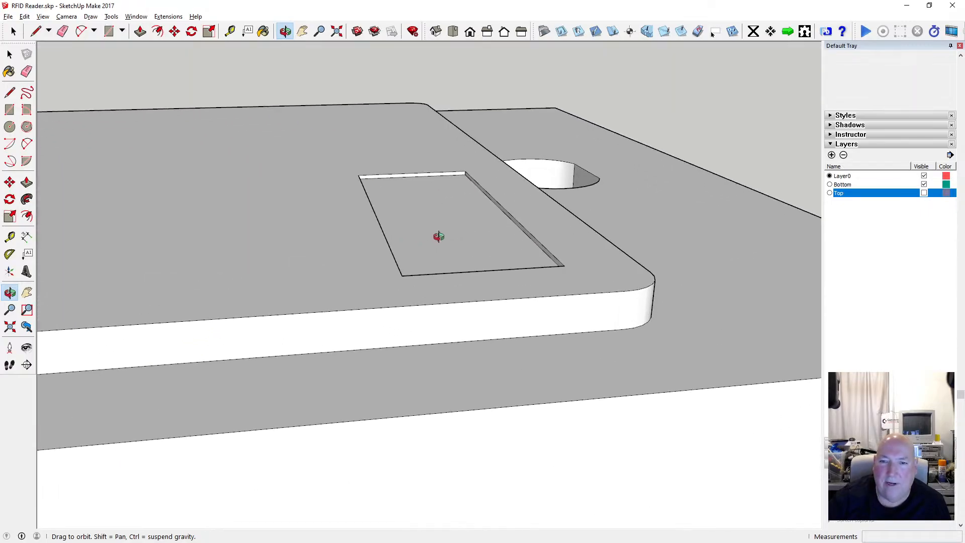
pyautogui.moveTo(367, 227); pyautogui.dragTo(475, 310)
pyautogui.scroll(-5, 558, 244)
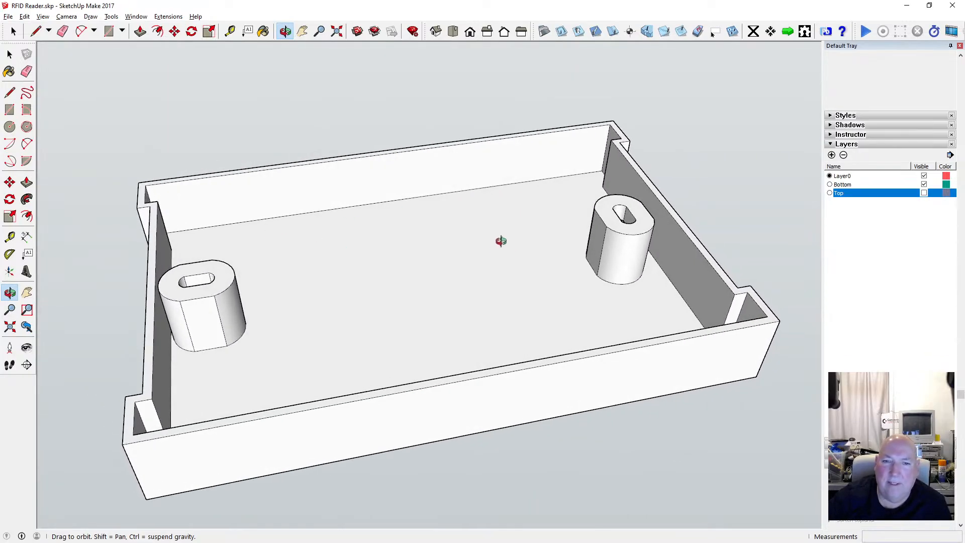
# Examine the base's open interior from several angles, focusing on the two slotted mounting posts and the notched end walls.
pyautogui.scroll(-3, 512, 221)
pyautogui.moveTo(403, 228); pyautogui.dragTo(392, 256)
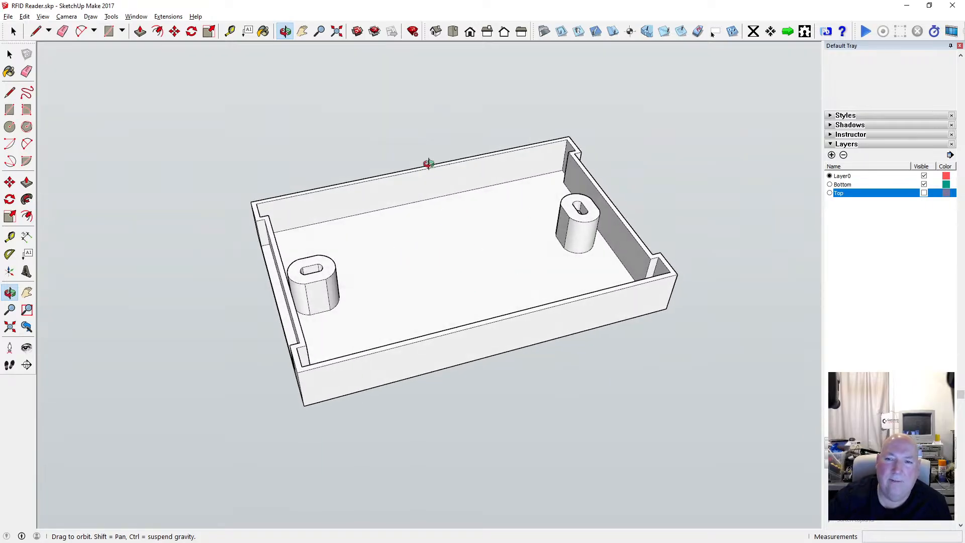
pyautogui.moveTo(367, 215)
pyautogui.mouseDown()
pyautogui.moveTo(484, 222)
pyautogui.moveTo(424, 218)
pyautogui.moveTo(480, 208)
pyautogui.moveTo(370, 227)
pyautogui.mouseUp()
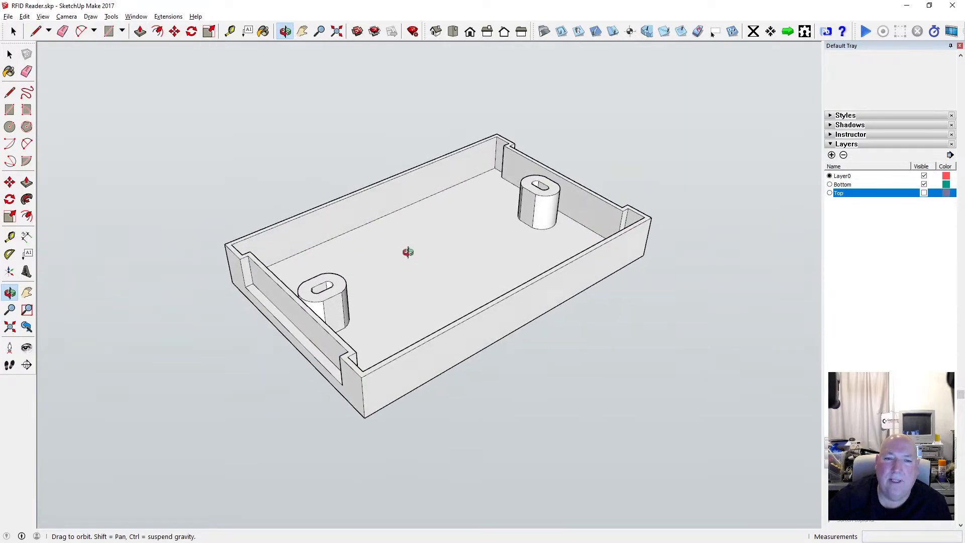
pyautogui.scroll(3, 409, 250)
pyautogui.moveTo(481, 228); pyautogui.dragTo(383, 225)
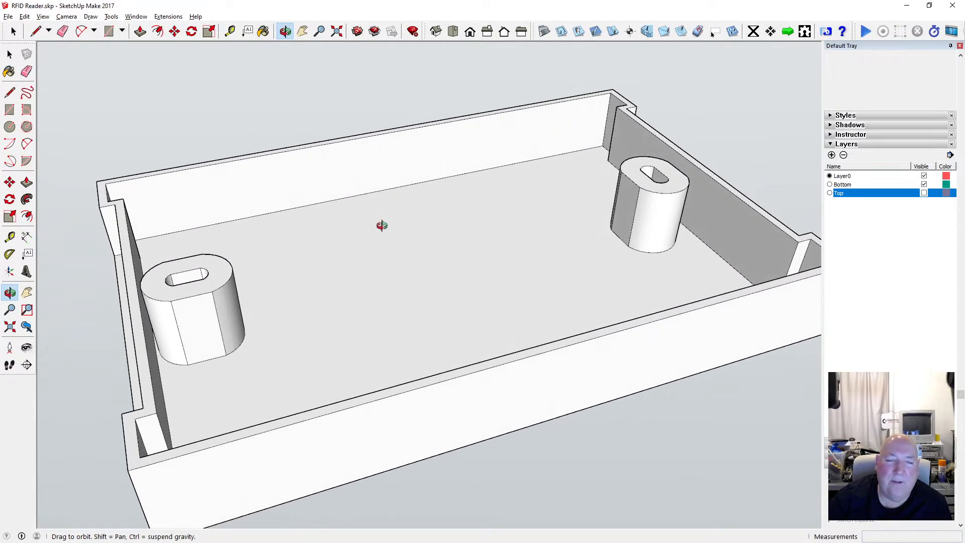
pyautogui.scroll(-4, 382, 225)
pyautogui.moveTo(462, 231); pyautogui.dragTo(299, 235)
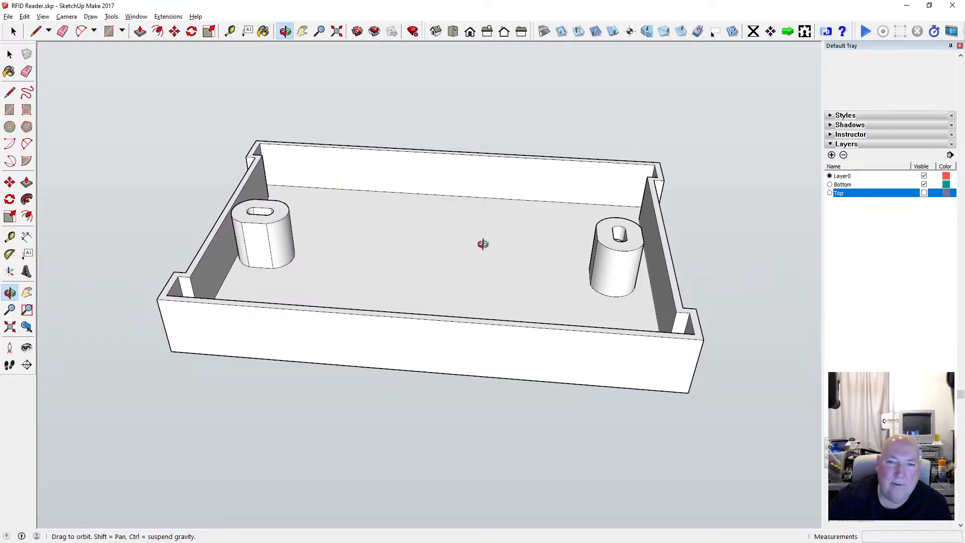
pyautogui.moveTo(469, 216); pyautogui.dragTo(312, 207)
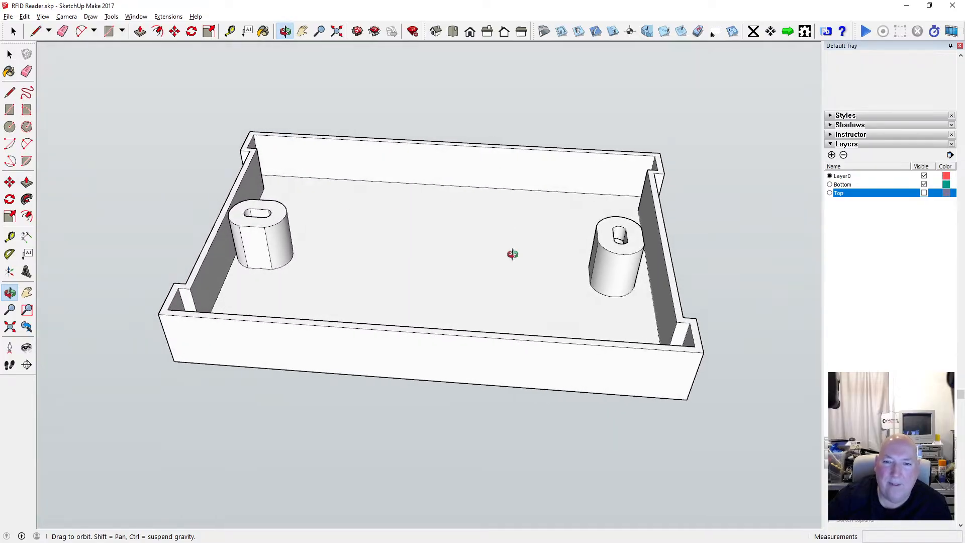
pyautogui.scroll(3, 385, 240)
pyautogui.moveTo(379, 205); pyautogui.dragTo(434, 281)
pyautogui.scroll(-4, 372, 247)
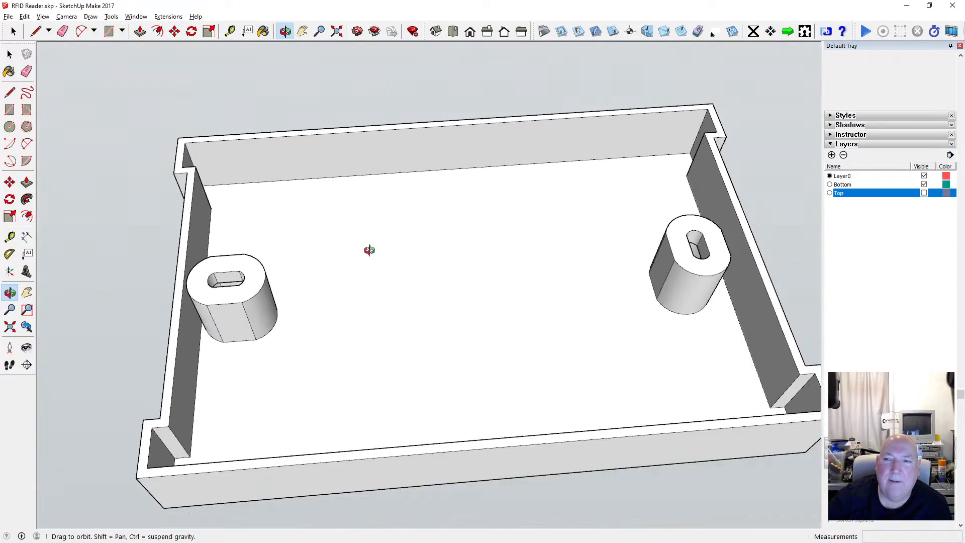
# Examine the outer face of the base, with its raised panel, rectangular recess and two mounting holes.
pyautogui.scroll(-3, 422, 239)
pyautogui.moveTo(435, 213); pyautogui.dragTo(467, 330)
pyautogui.scroll(4, 414, 263)
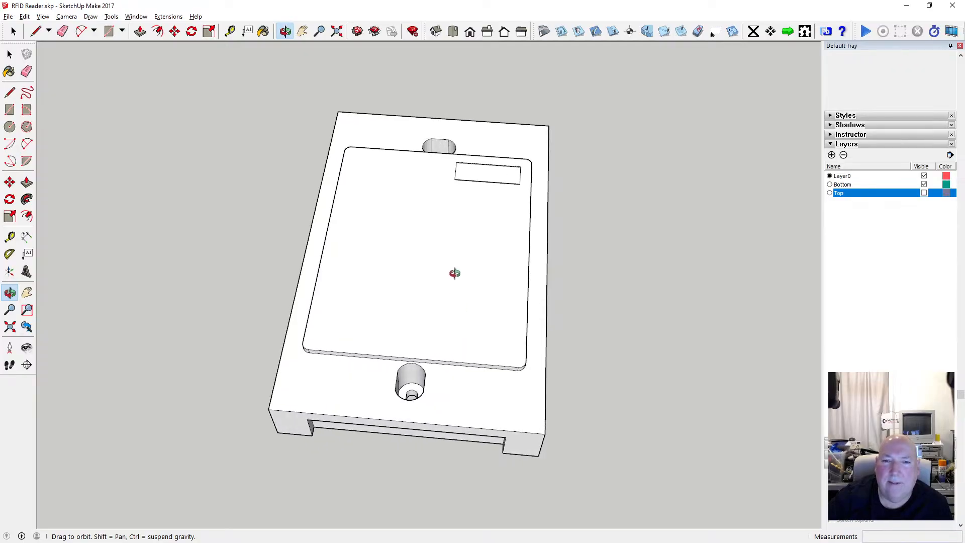
pyautogui.moveTo(454, 273); pyautogui.dragTo(458, 306)
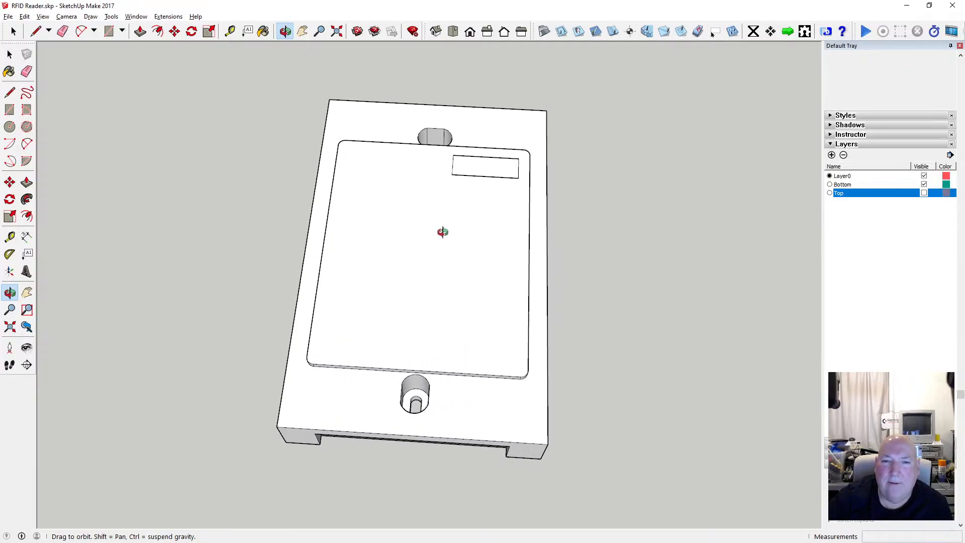
pyautogui.moveTo(436, 226); pyautogui.dragTo(405, 267)
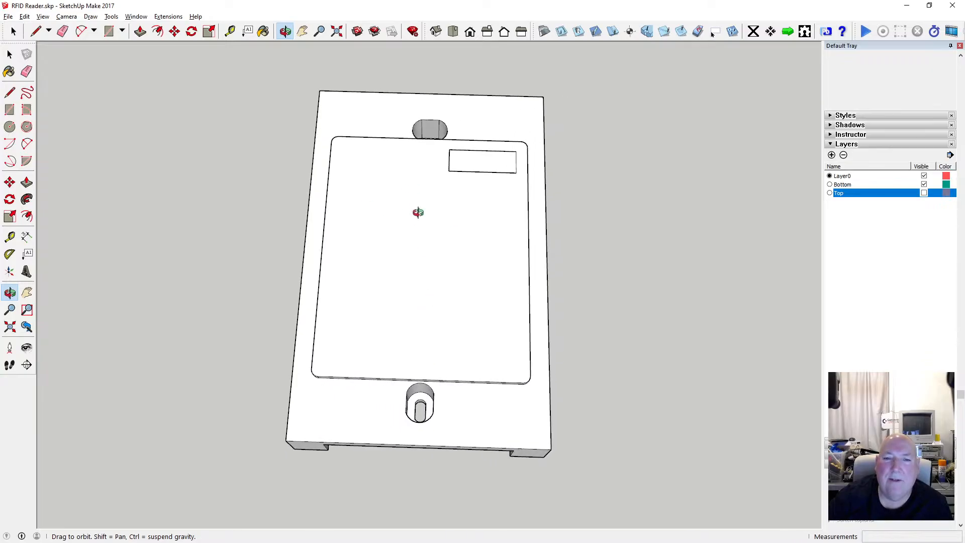
pyautogui.scroll(-5, 427, 252)
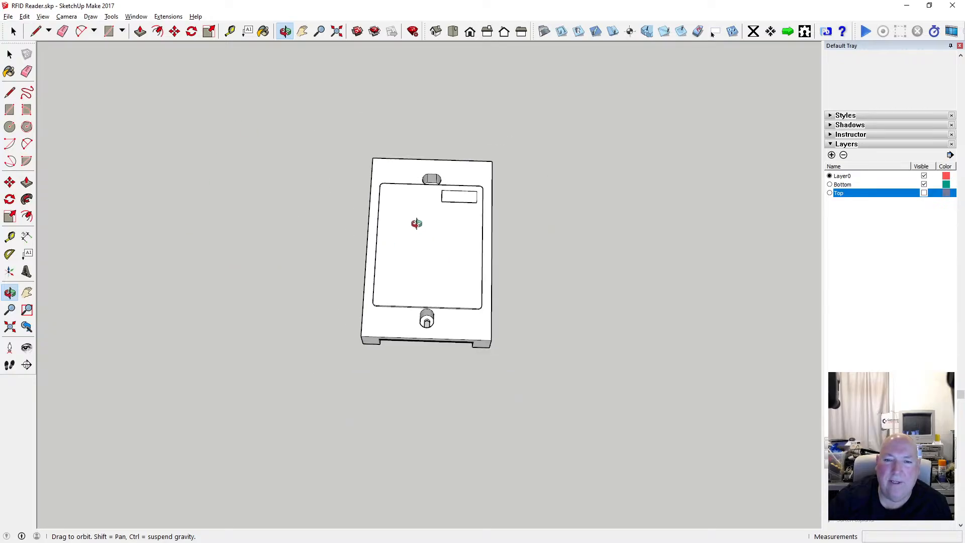
pyautogui.scroll(3, 443, 269)
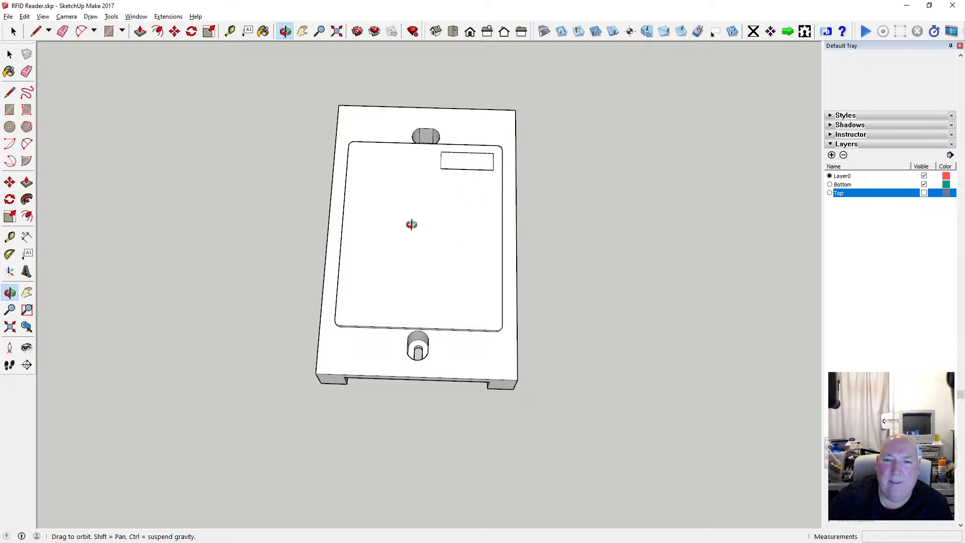
pyautogui.scroll(-2, 401, 222)
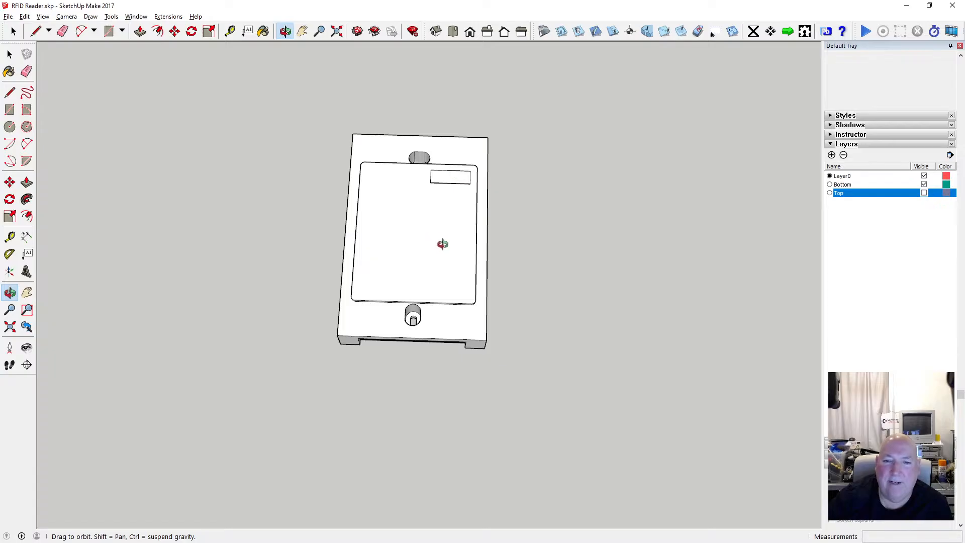
# Examine the base's long side and the post ends from below, finishing on an angled view of the raised panel.
pyautogui.scroll(3, 442, 244)
pyautogui.moveTo(435, 262); pyautogui.dragTo(439, 146)
pyautogui.scroll(-3, 396, 235)
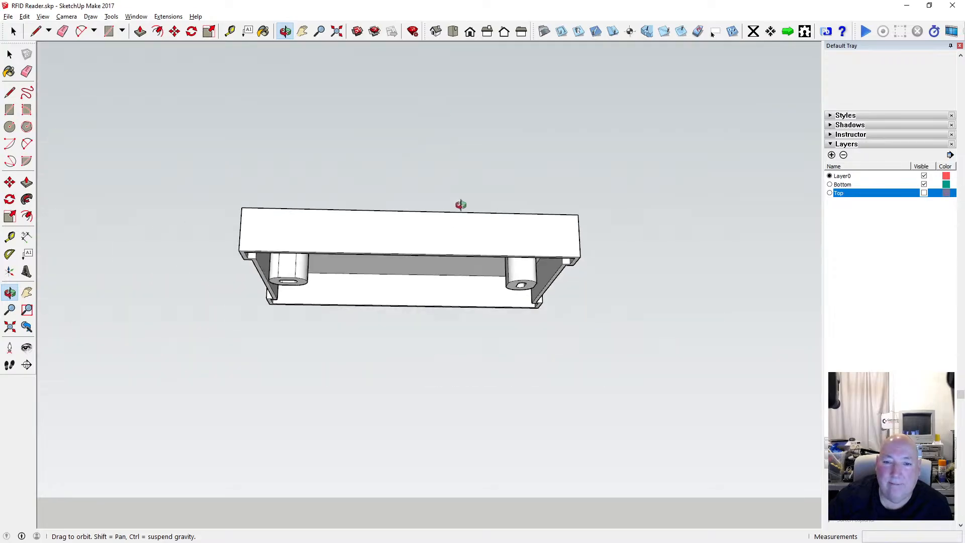
pyautogui.moveTo(459, 205); pyautogui.dragTo(439, 369)
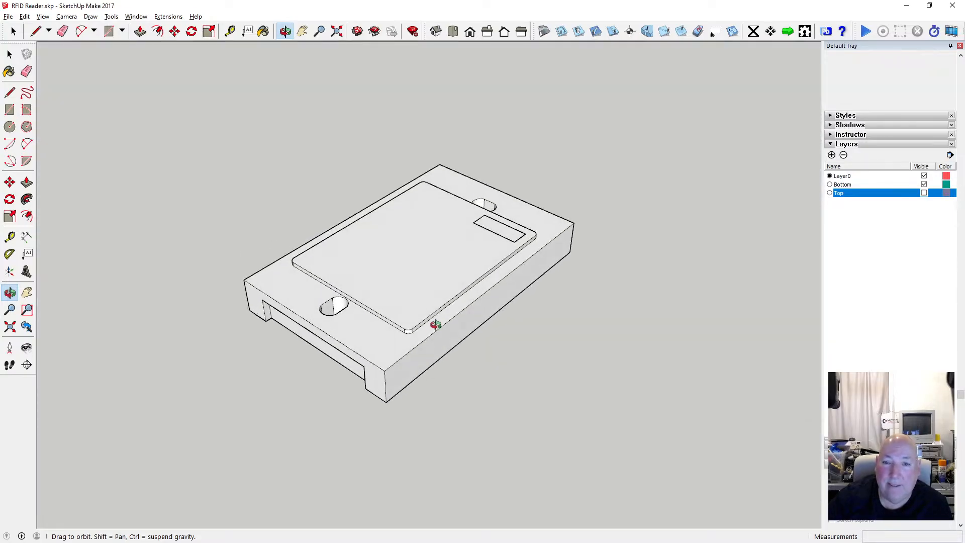
pyautogui.scroll(3, 435, 323)
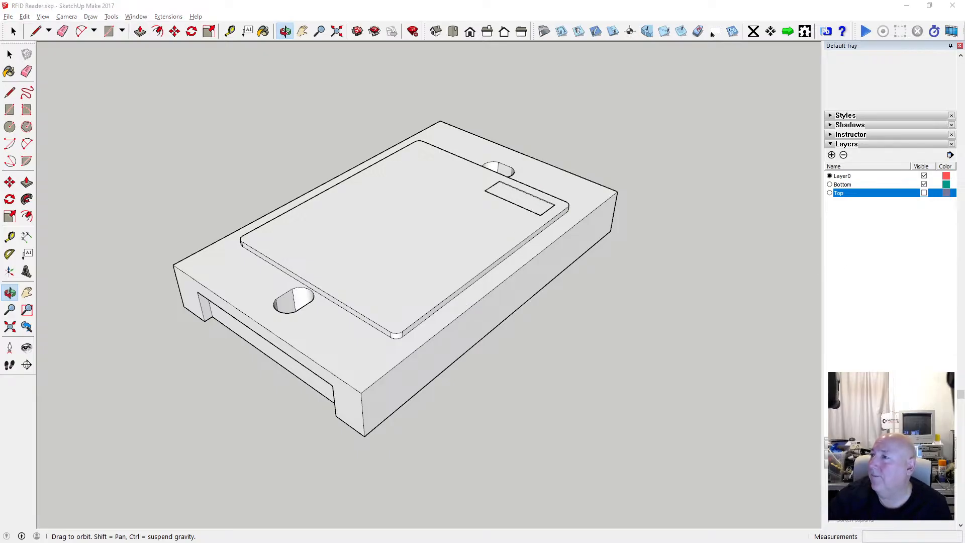
# Switch to Bambu Studio, maximize its window to check the top cover print, and view the print speed options without changing them.
pyautogui.moveTo(964, 73)
pyautogui.mouseDown()
pyautogui.moveTo(777, 75)
pyautogui.moveTo(642, 60)
pyautogui.mouseUp()
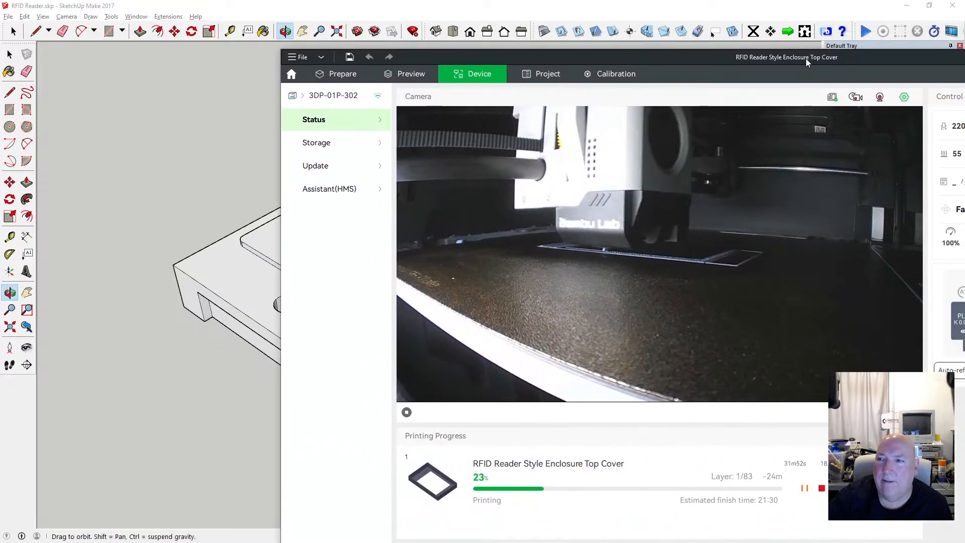
pyautogui.moveTo(806, 58); pyautogui.dragTo(590, 44)
pyautogui.doubleClick(590, 44)
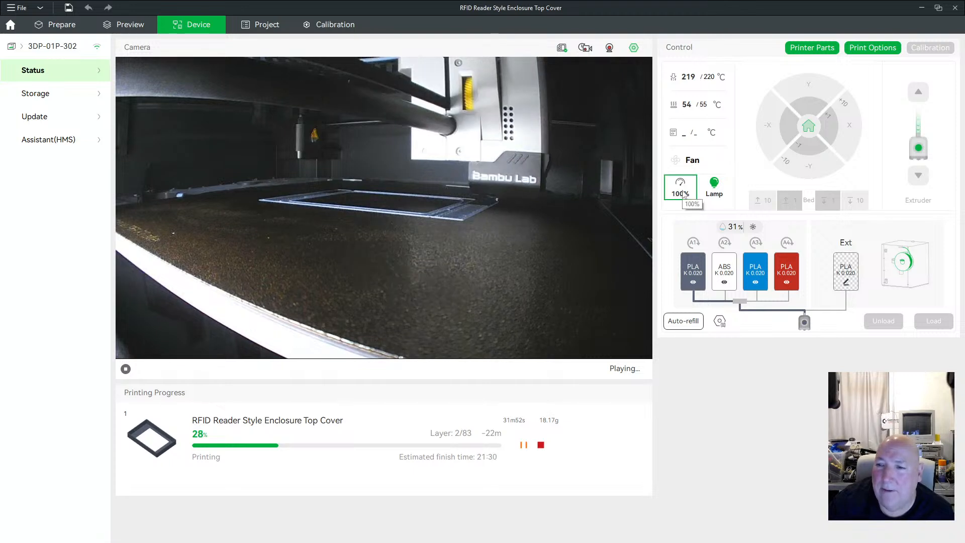
pyautogui.click(685, 193)
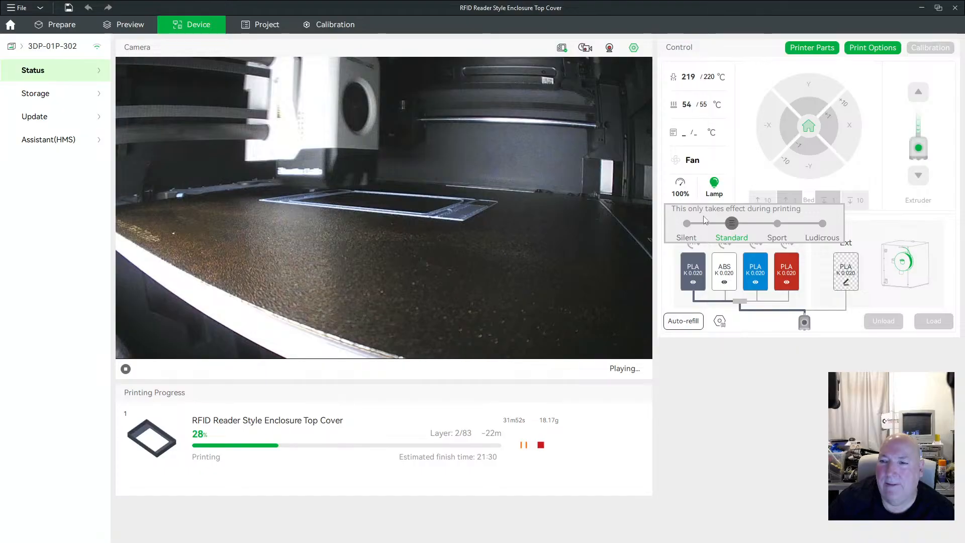
pyautogui.click(728, 358)
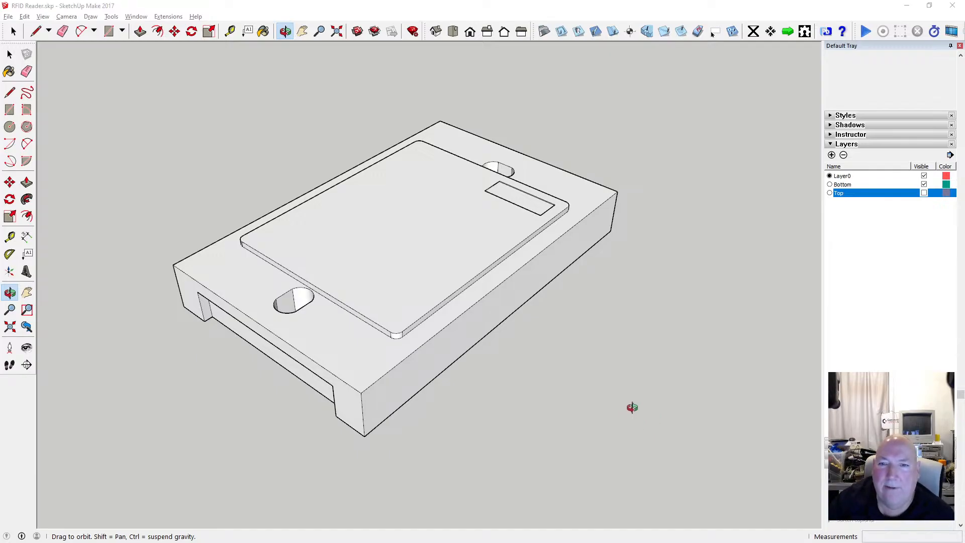
# Switch back to SketchUp and make the Top layer visible again over the base.
pyautogui.moveTo(631, 407); pyautogui.dragTo(634, 405)
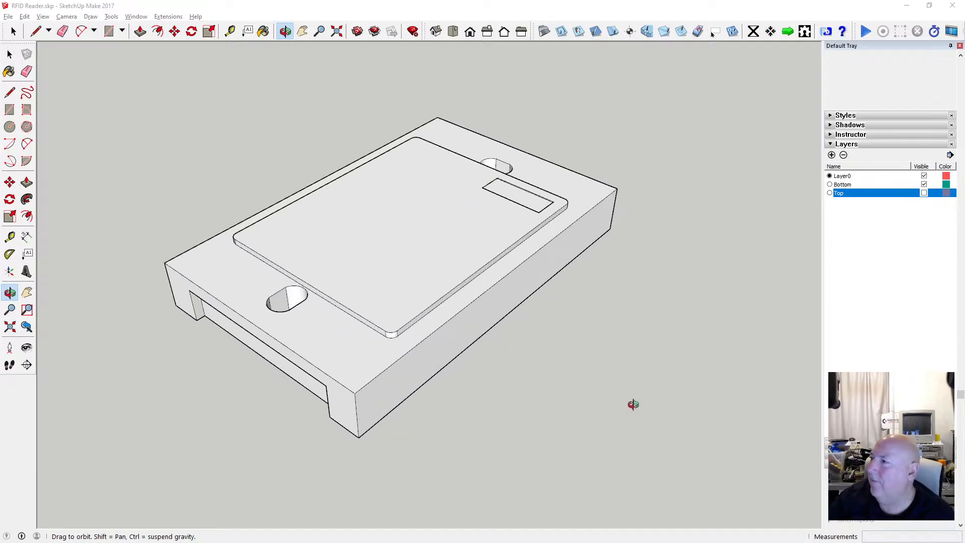
pyautogui.click(924, 193)
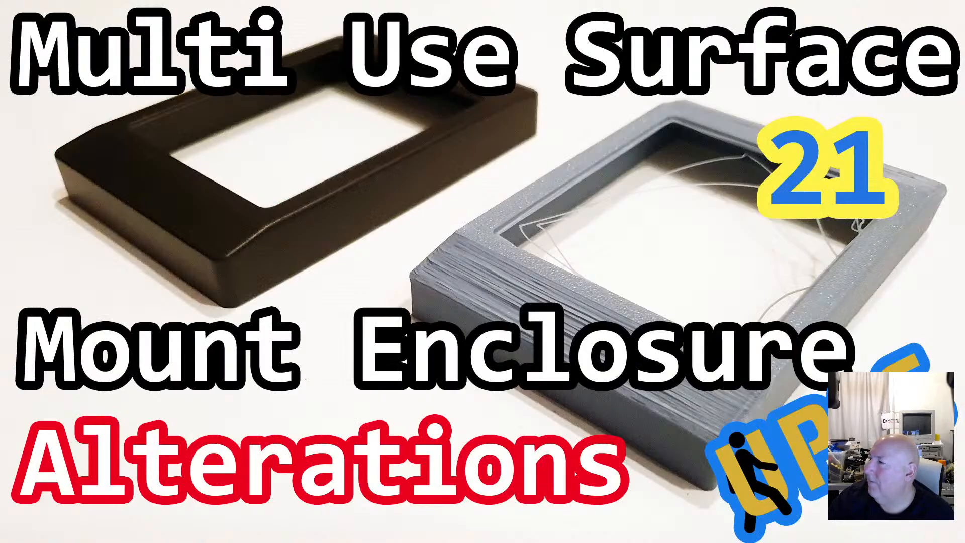